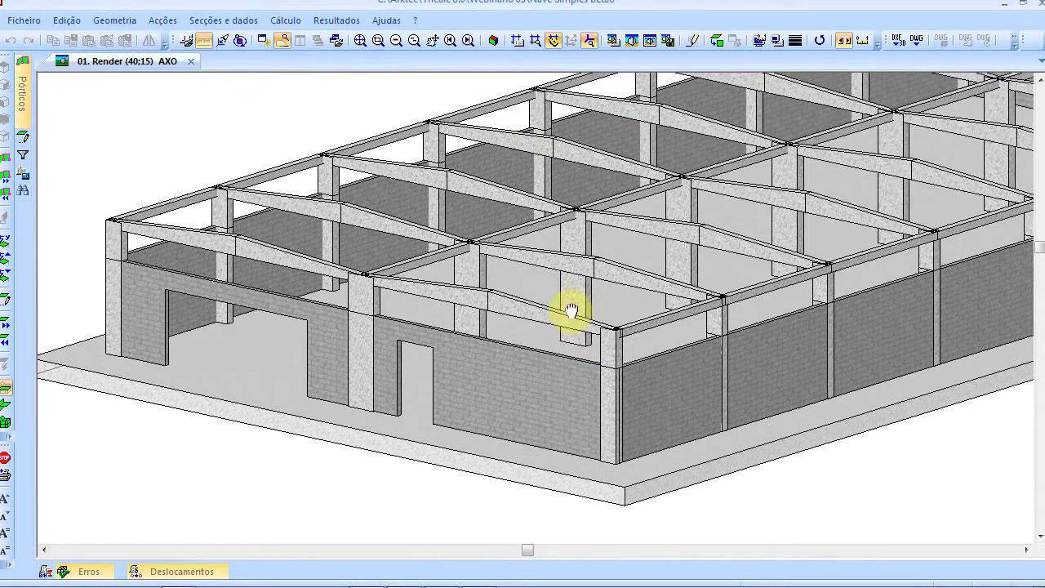
Step: Examine the rendered concrete frames, variable-depth roof beams, masonry walls and door openings up close and as a whole building
{"action": "scroll", "coordinate": [302, 261], "scroll_direction": "up", "scroll_amount": 6}
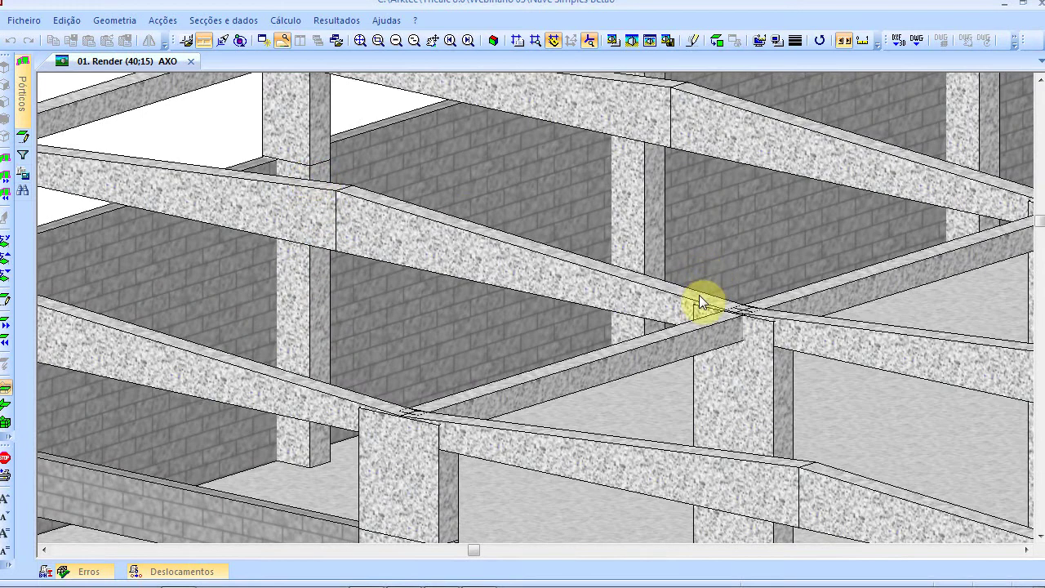
{"action": "scroll", "coordinate": [700, 302], "scroll_direction": "down", "scroll_amount": 6}
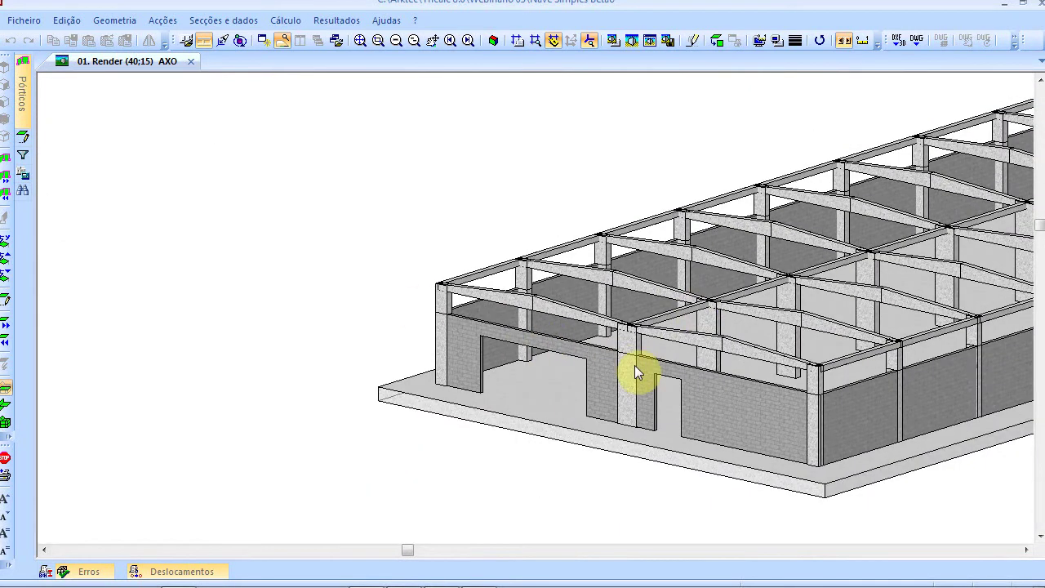
{"action": "scroll", "coordinate": [454, 306], "scroll_direction": "up", "scroll_amount": 3}
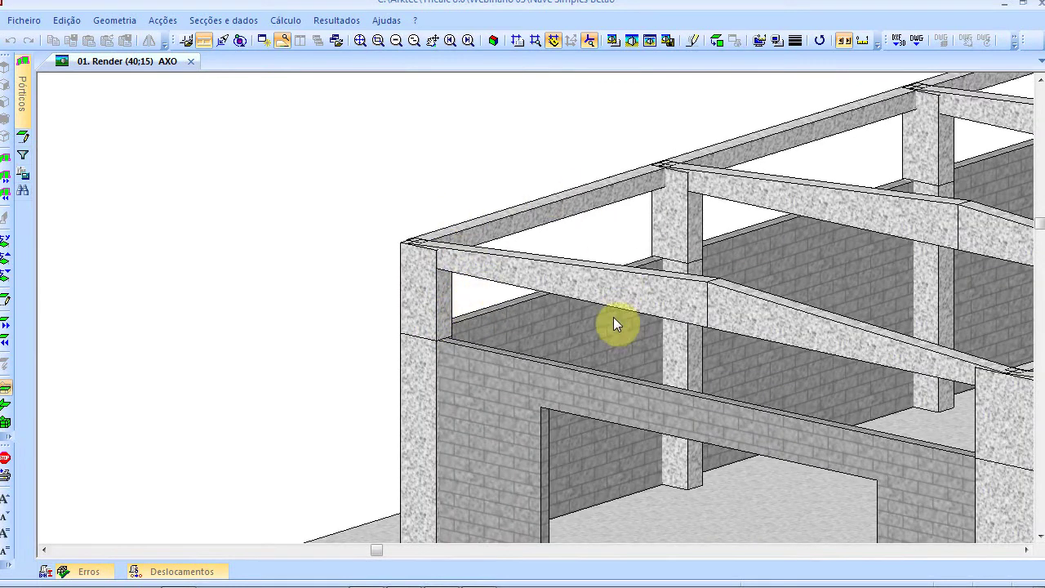
{"action": "scroll", "coordinate": [614, 320], "scroll_direction": "down", "scroll_amount": 3}
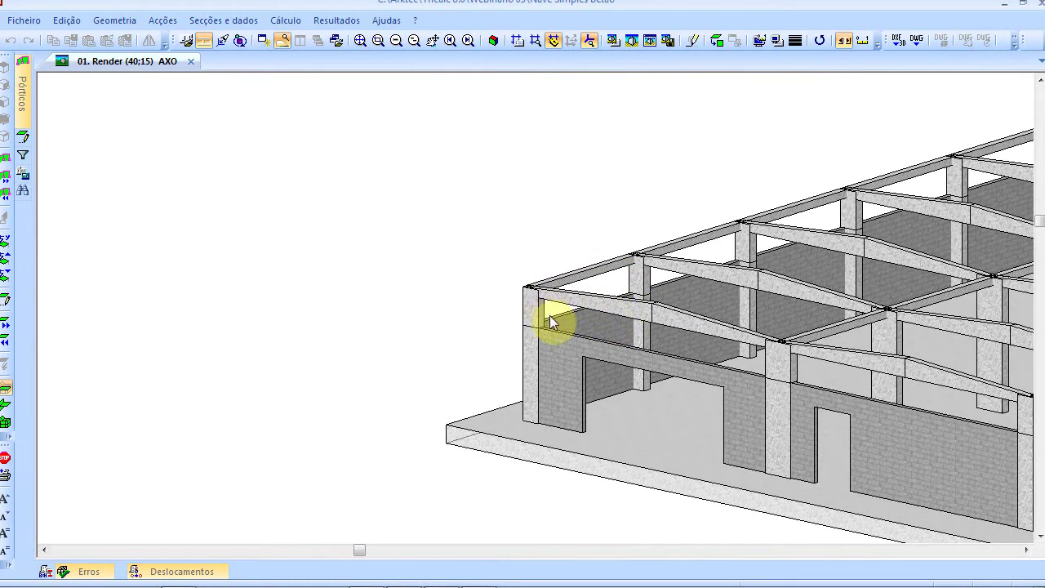
{"action": "middle_click_drag", "start_coordinate": [742, 334], "coordinate": [560, 253]}
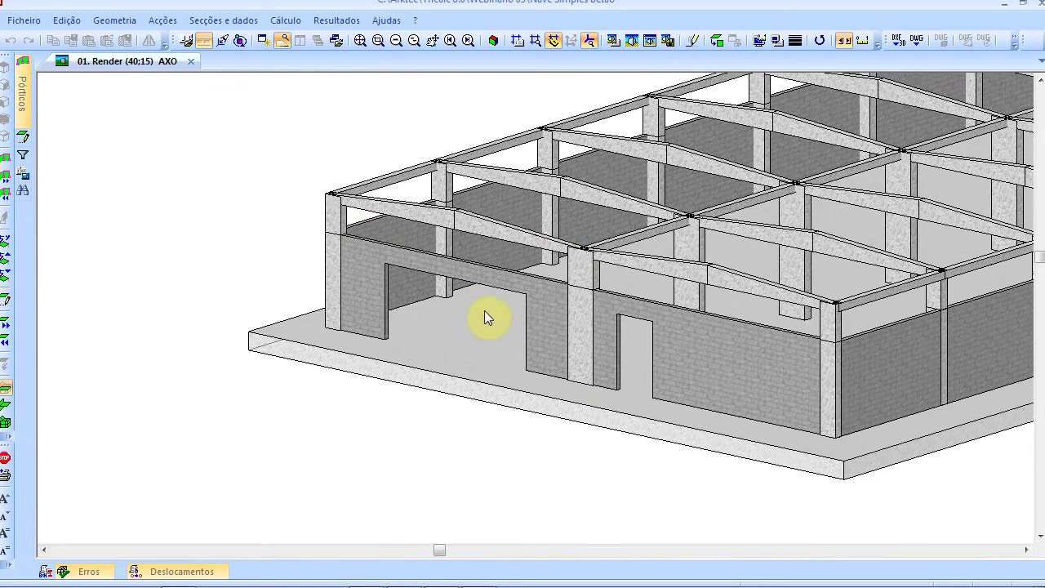
{"action": "scroll", "coordinate": [485, 314], "scroll_direction": "down", "scroll_amount": 1}
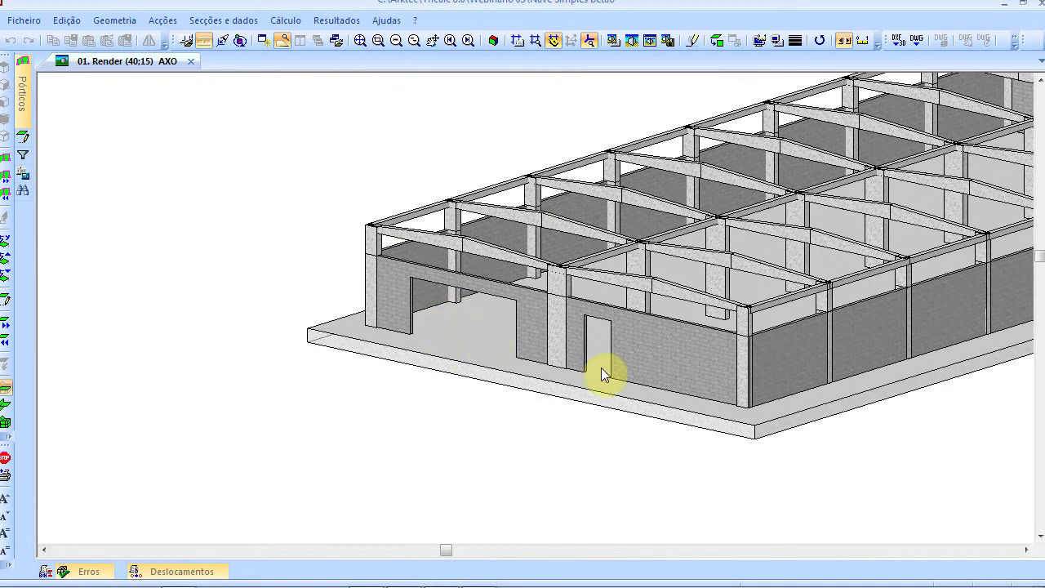
{"action": "scroll", "coordinate": [589, 359], "scroll_direction": "down", "scroll_amount": 2}
{"action": "scroll", "coordinate": [599, 364], "scroll_direction": "up", "scroll_amount": 2}
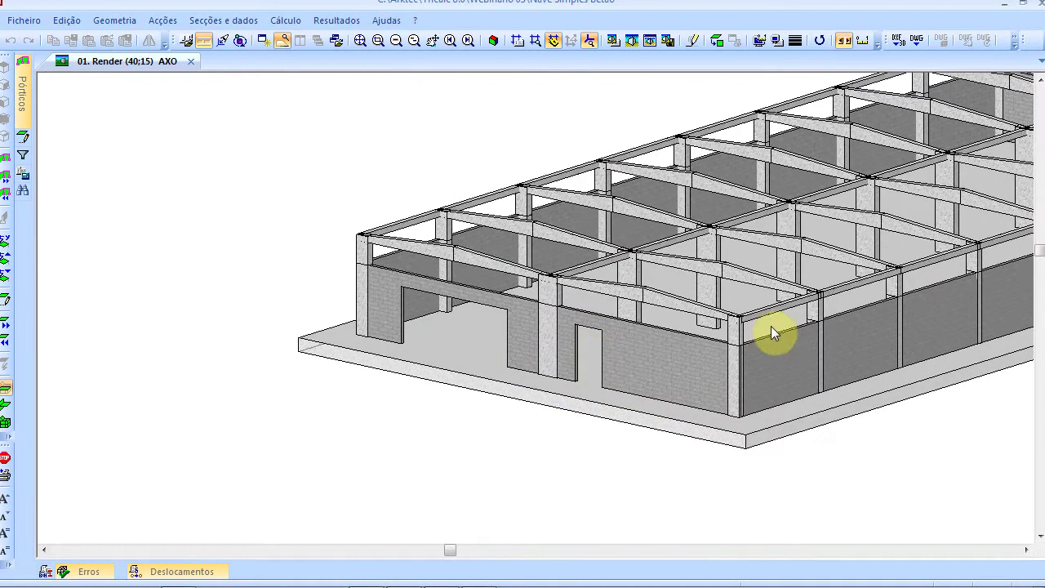
{"action": "scroll", "coordinate": [770, 334], "scroll_direction": "down", "scroll_amount": 2}
{"action": "middle_click_drag", "start_coordinate": [839, 296], "coordinate": [726, 327]}
{"action": "scroll", "coordinate": [827, 321], "scroll_direction": "up", "scroll_amount": 2}
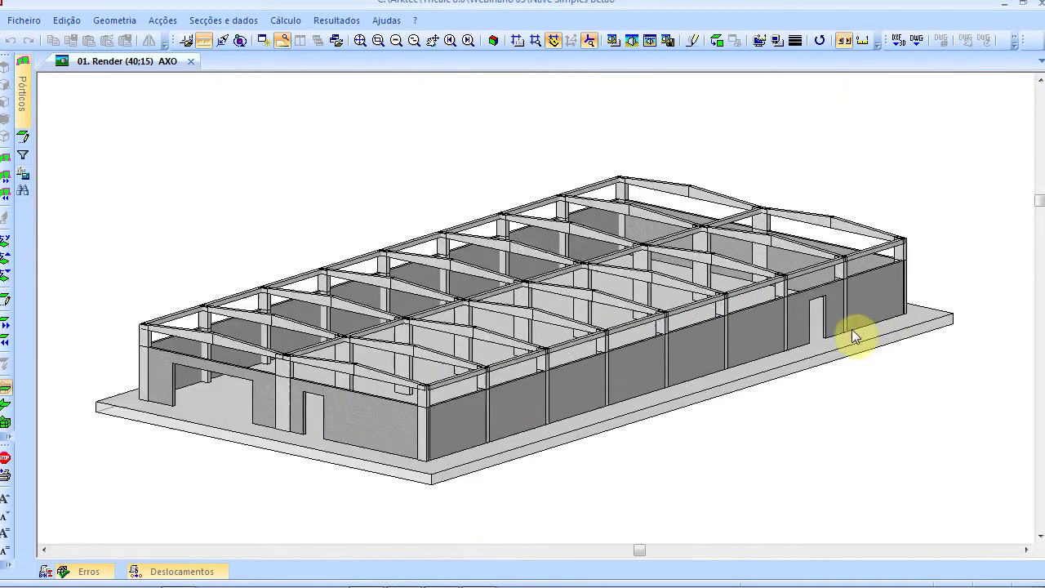
{"action": "scroll", "coordinate": [775, 318], "scroll_direction": "down", "scroll_amount": 2}
{"action": "scroll", "coordinate": [611, 335], "scroll_direction": "up", "scroll_amount": 3}
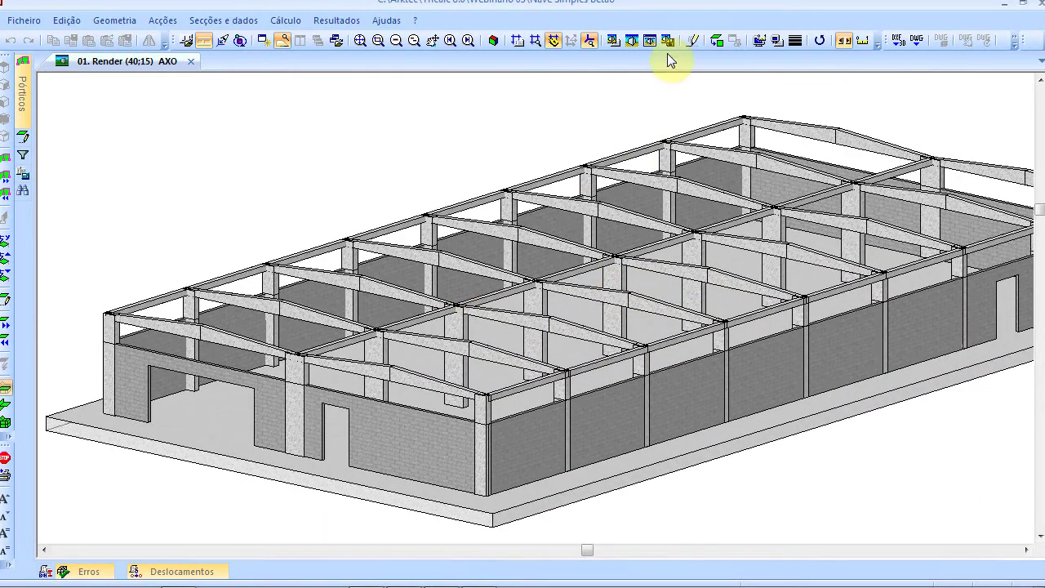
Step: Turn on the wireframe model over the textured render and inspect the beam and column section labels
{"action": "left_click", "coordinate": [611, 41]}
{"action": "left_click", "coordinate": [416, 291]}
{"action": "left_click", "coordinate": [630, 454]}
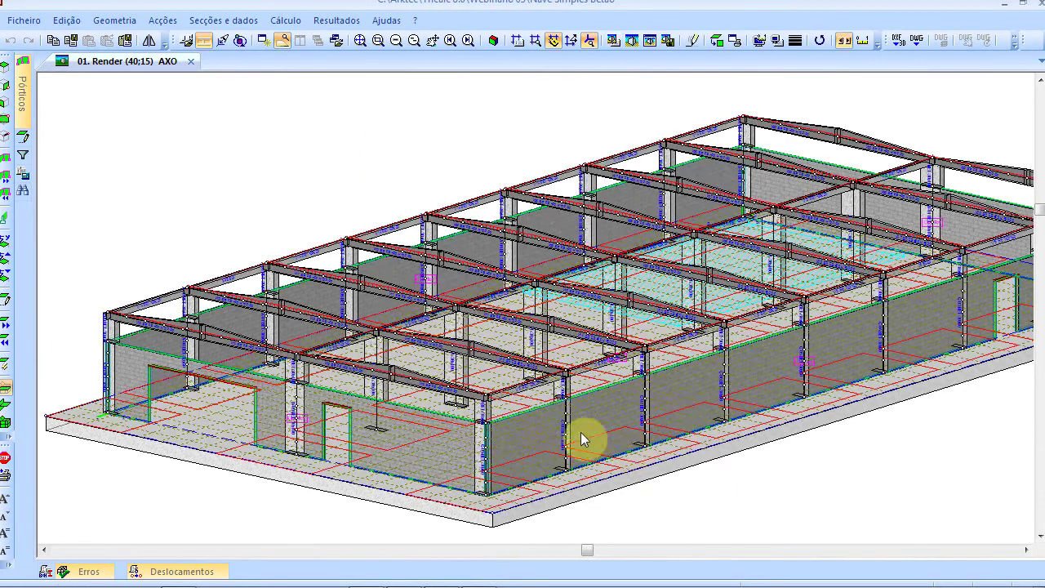
{"action": "scroll", "coordinate": [322, 365], "scroll_direction": "up", "scroll_amount": 4}
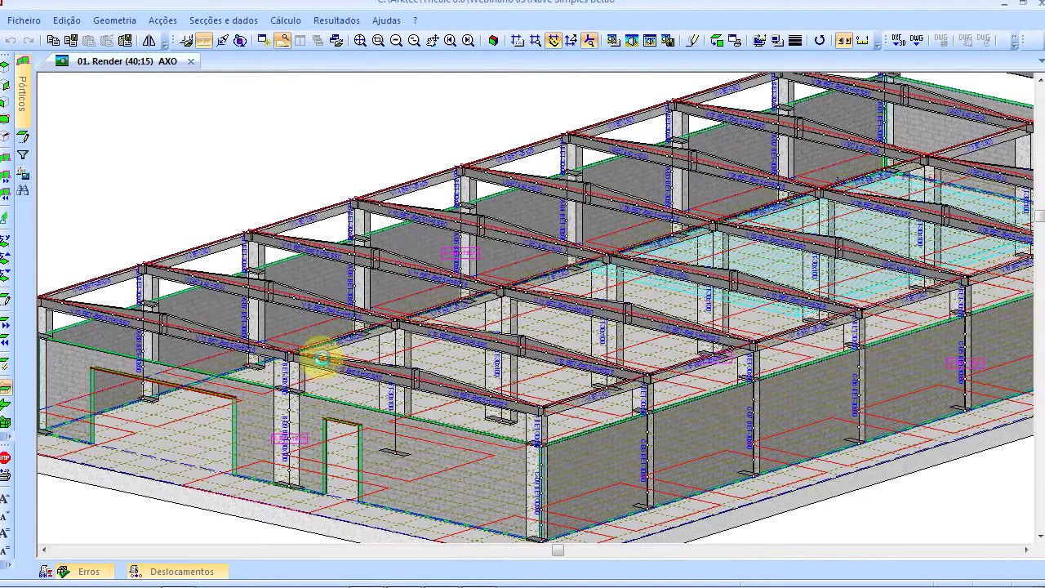
{"action": "scroll", "coordinate": [324, 368], "scroll_direction": "up", "scroll_amount": 3}
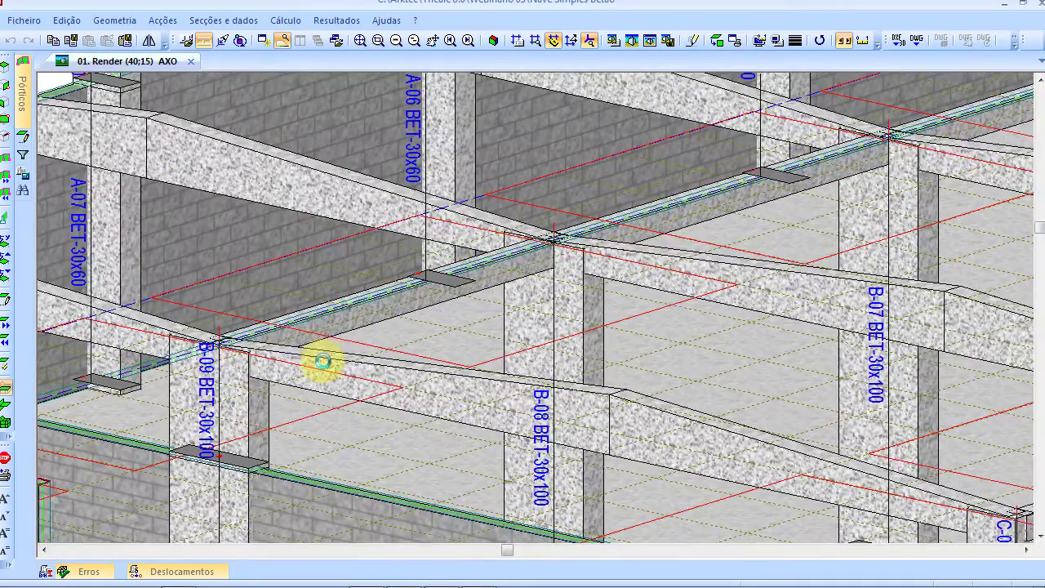
{"action": "scroll", "coordinate": [325, 372], "scroll_direction": "down", "scroll_amount": 6}
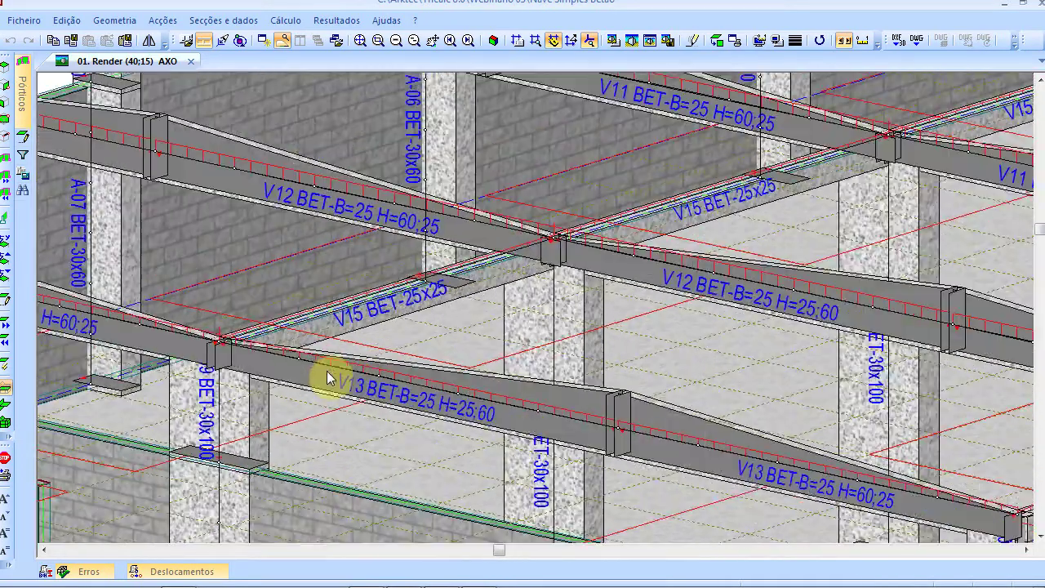
{"action": "scroll", "coordinate": [326, 378], "scroll_direction": "down", "scroll_amount": 2}
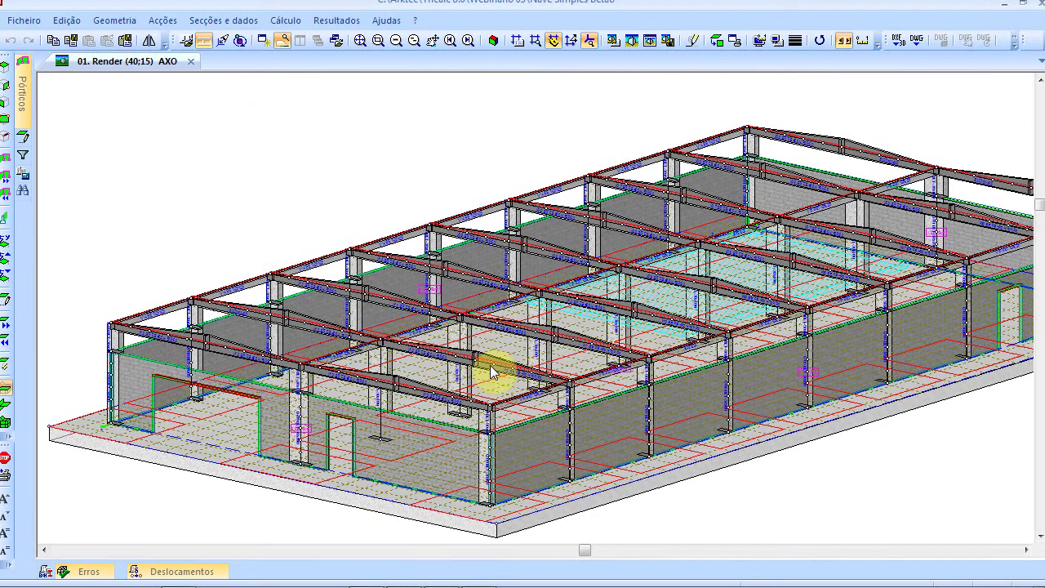
Step: Isolate the front facade in plane XY004000 and show it in the south elevation
{"action": "left_click", "coordinate": [360, 43]}
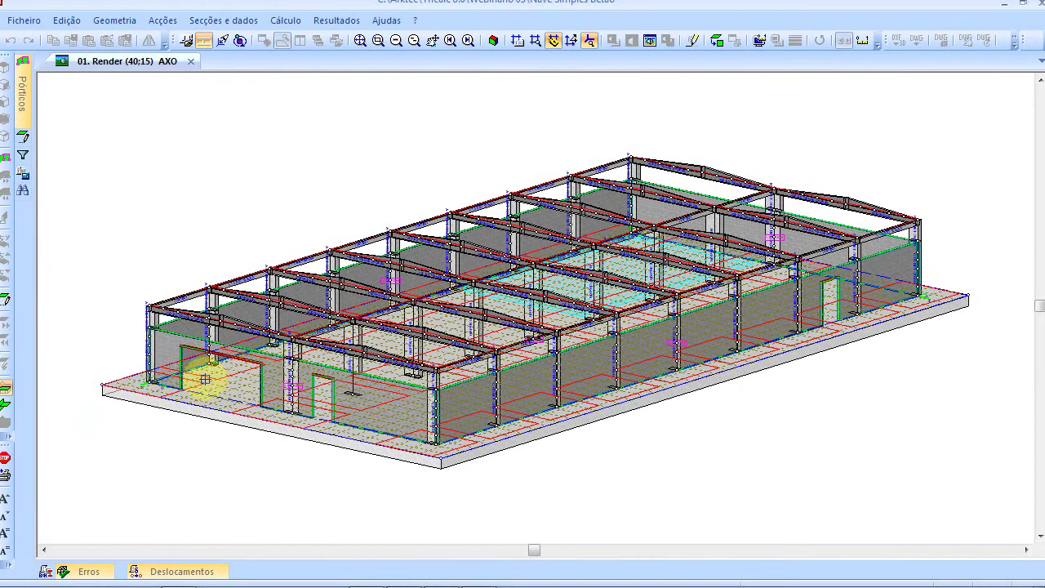
{"action": "left_click", "coordinate": [3, 228]}
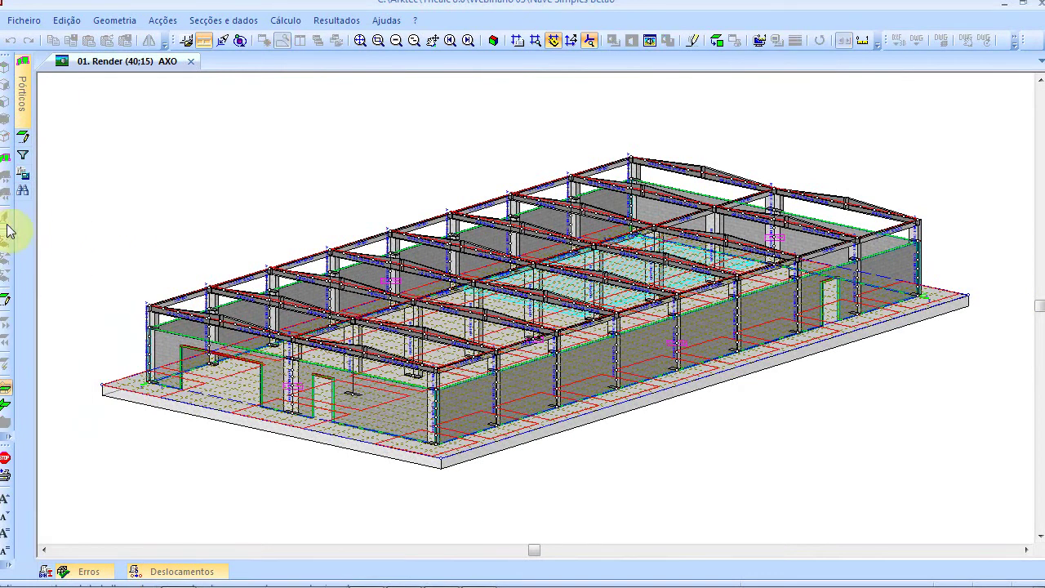
{"action": "left_click", "coordinate": [367, 374]}
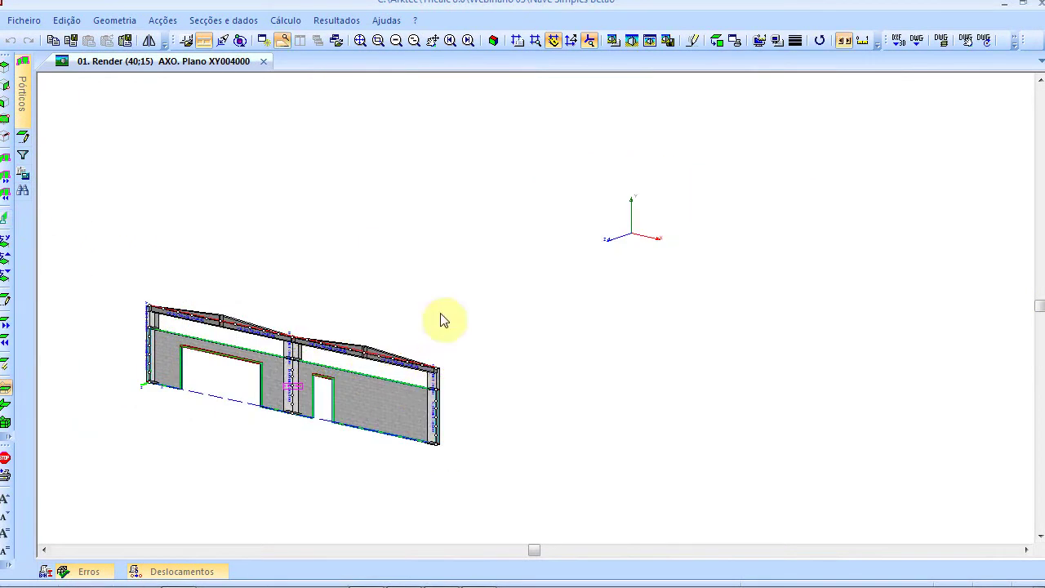
{"action": "left_click", "coordinate": [689, 47]}
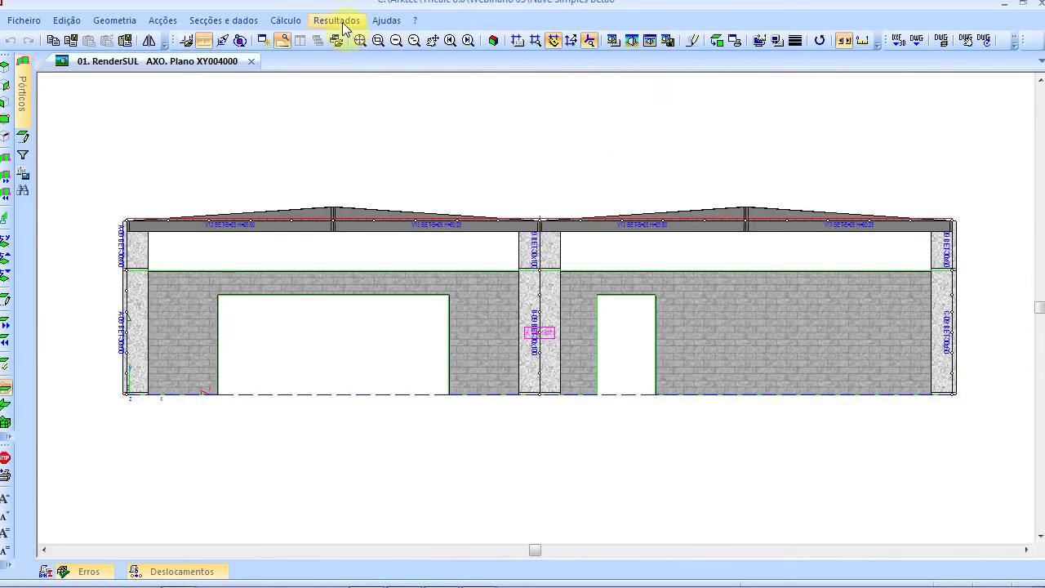
Step: Draw the isovalue graph of finite element stresses (Tensões Elementos Finitos) with the Normal Y component for the facade walls
{"action": "left_click", "coordinate": [336, 20]}
{"action": "mouse_move", "coordinate": [353, 89]}
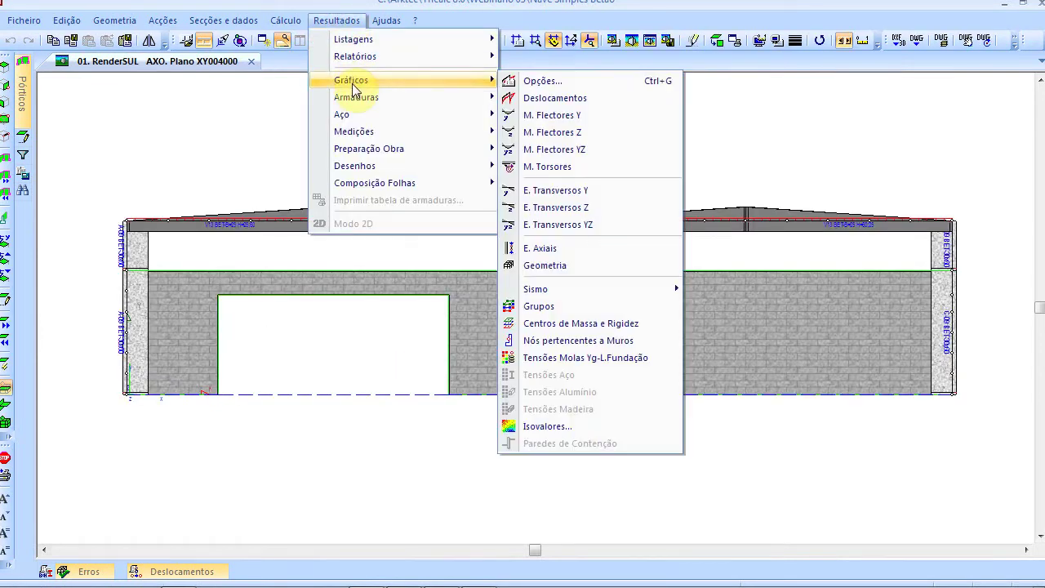
{"action": "left_click", "coordinate": [587, 425]}
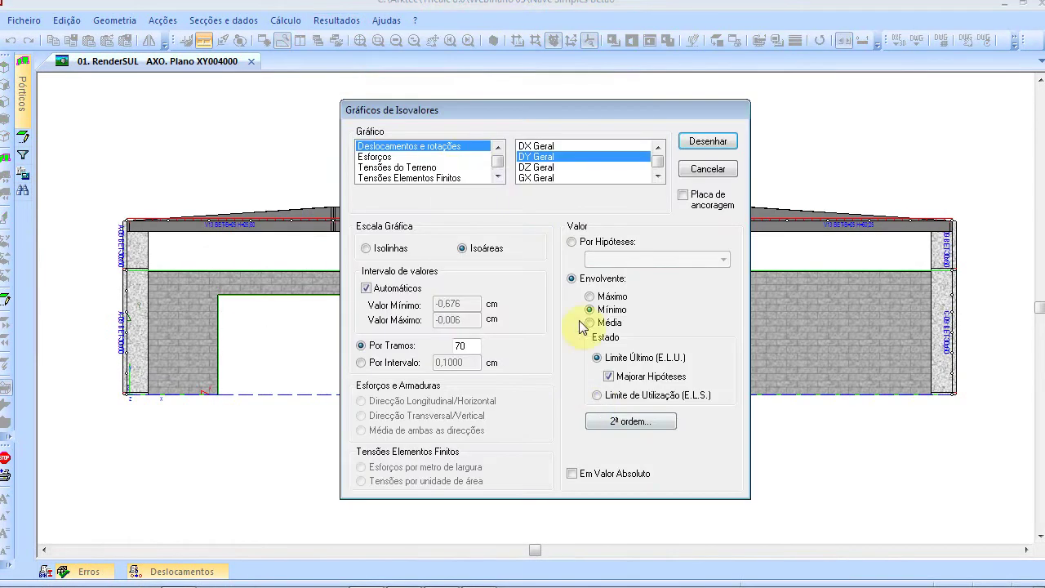
{"action": "left_click", "coordinate": [435, 178]}
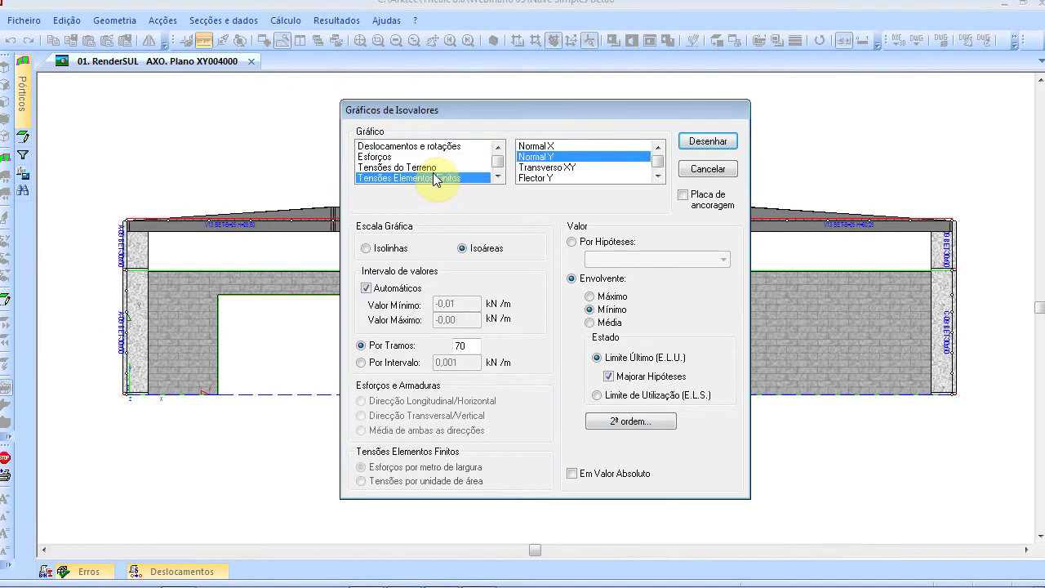
{"action": "left_click", "coordinate": [699, 145]}
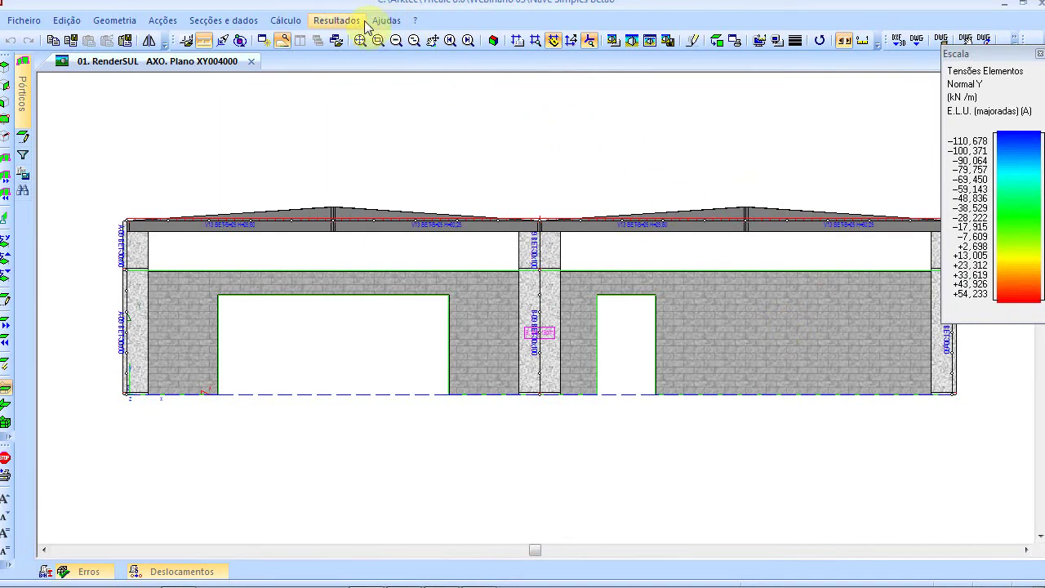
Step: Set the render transparency factor of Muros e paredes to 0,6
{"action": "left_click", "coordinate": [612, 43]}
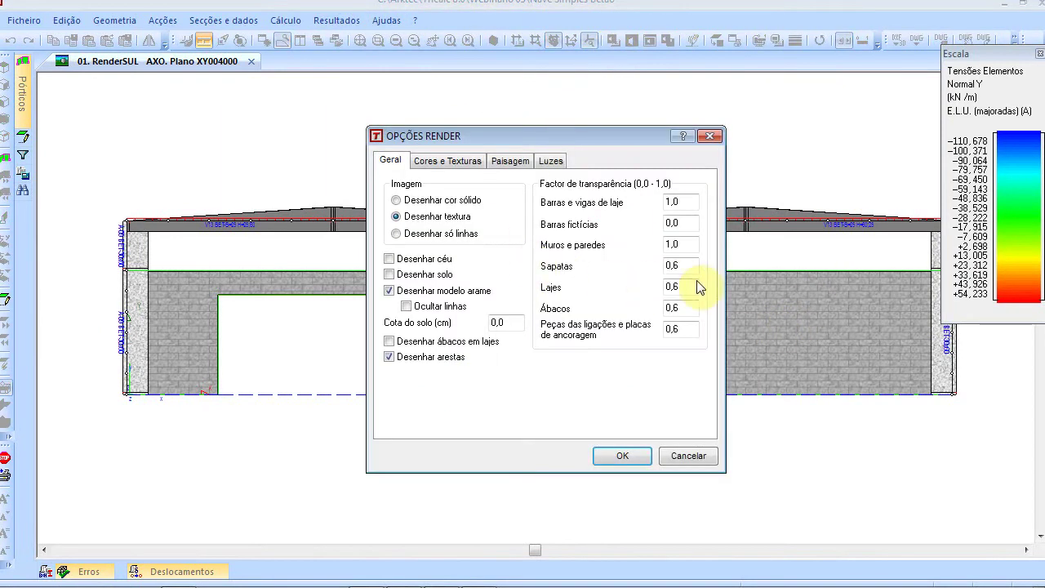
{"action": "double_click", "coordinate": [690, 247]}
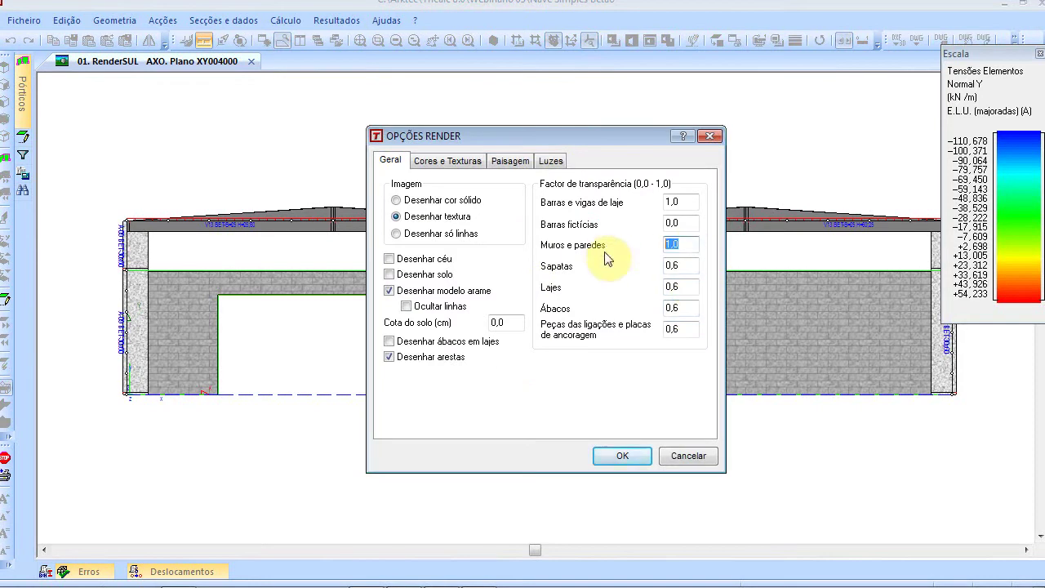
{"action": "type", "text": "0,6"}
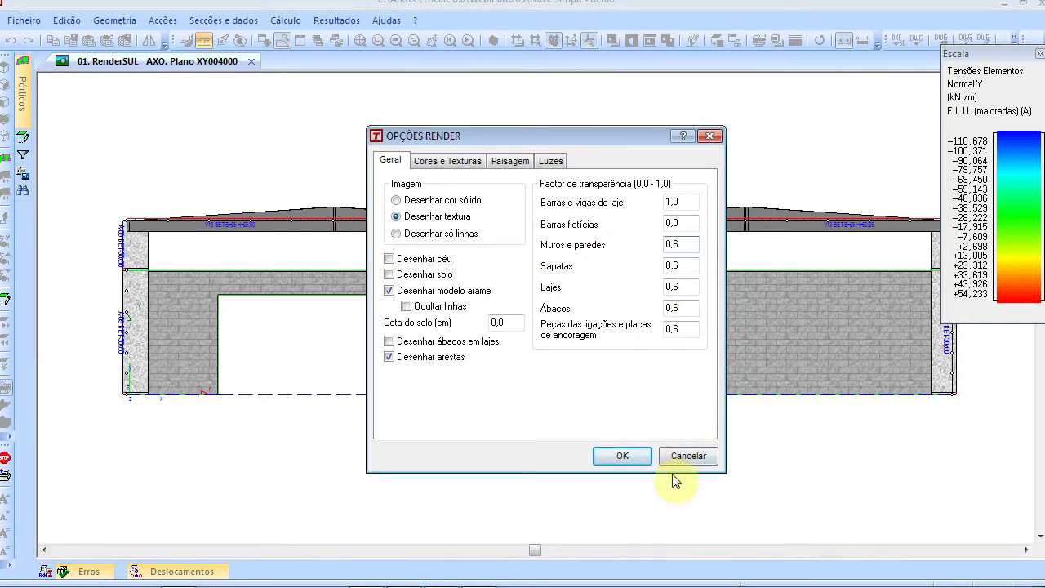
{"action": "left_click", "coordinate": [625, 461]}
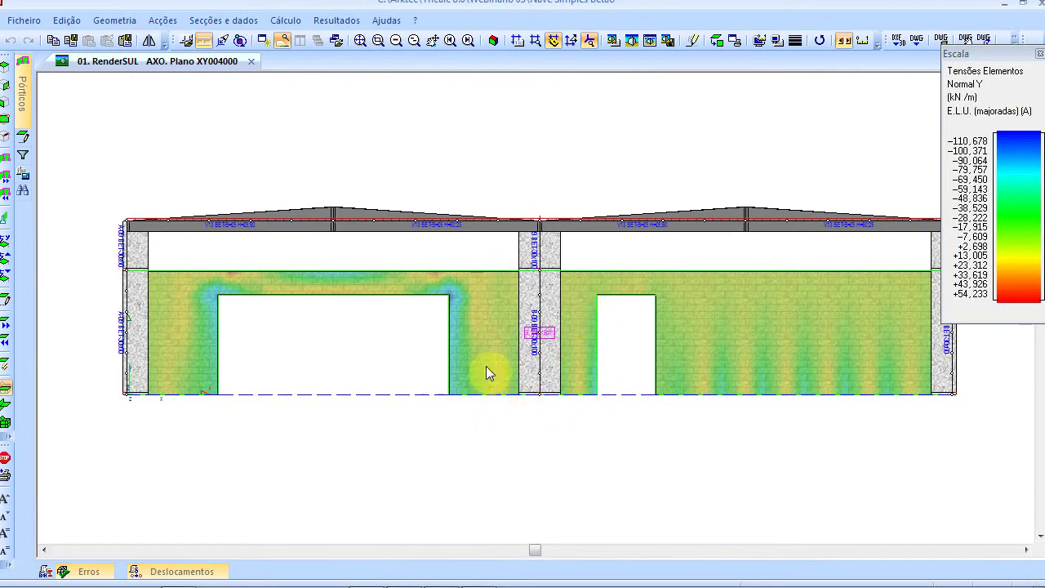
Step: Display the finite element modelling mesh of the load-bearing walls and check it in the axonometric (60;40) and south views
{"action": "left_click", "coordinate": [109, 22]}
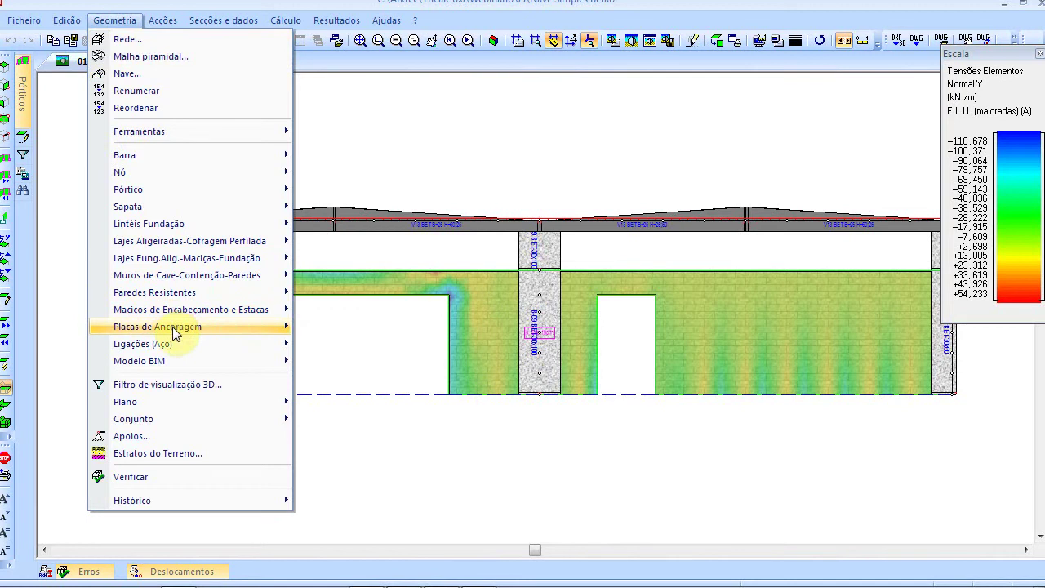
{"action": "mouse_move", "coordinate": [181, 324]}
{"action": "mouse_move", "coordinate": [193, 275]}
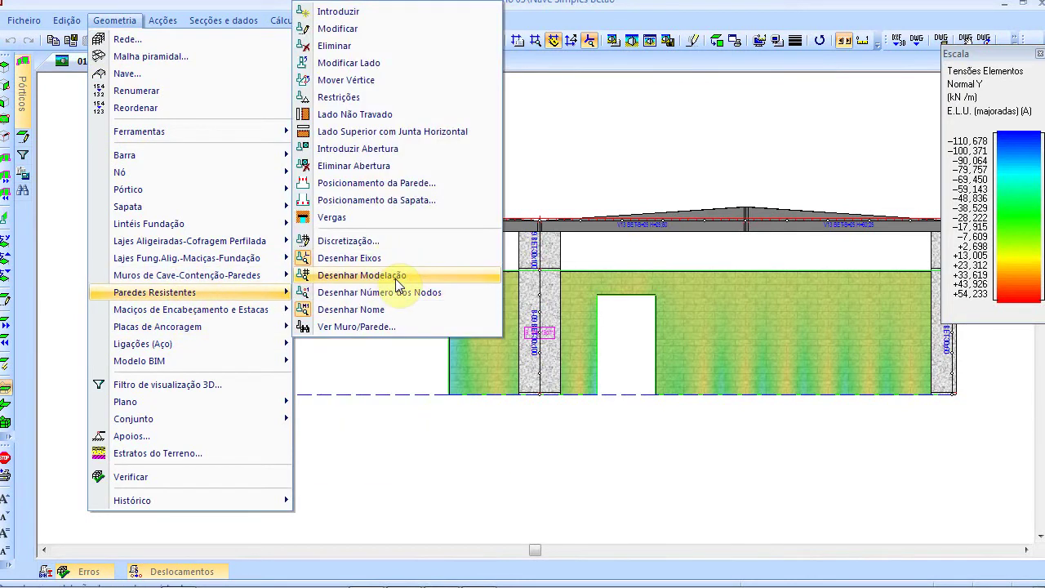
{"action": "left_click", "coordinate": [397, 278]}
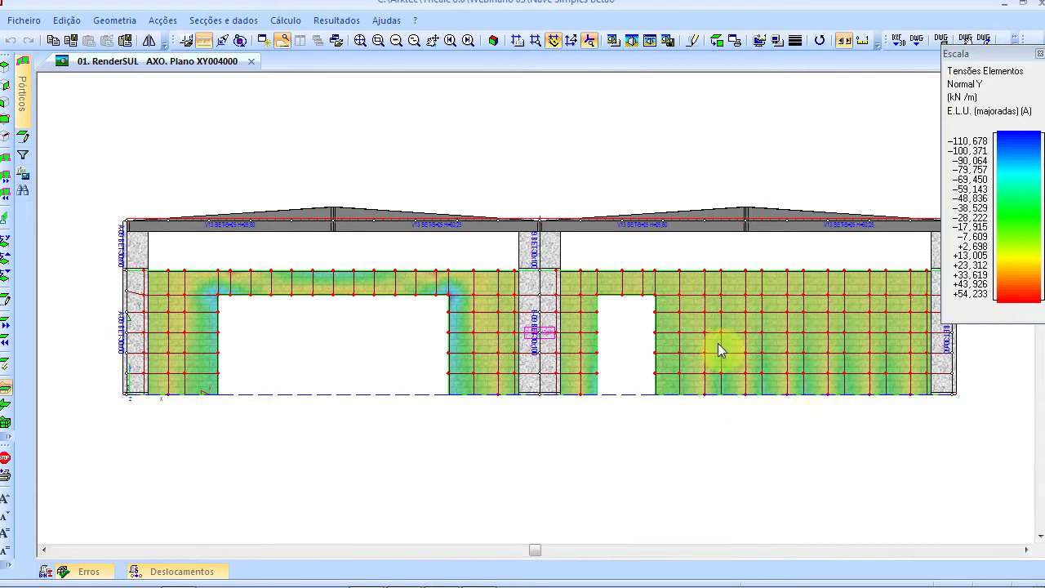
{"action": "left_click", "coordinate": [494, 41]}
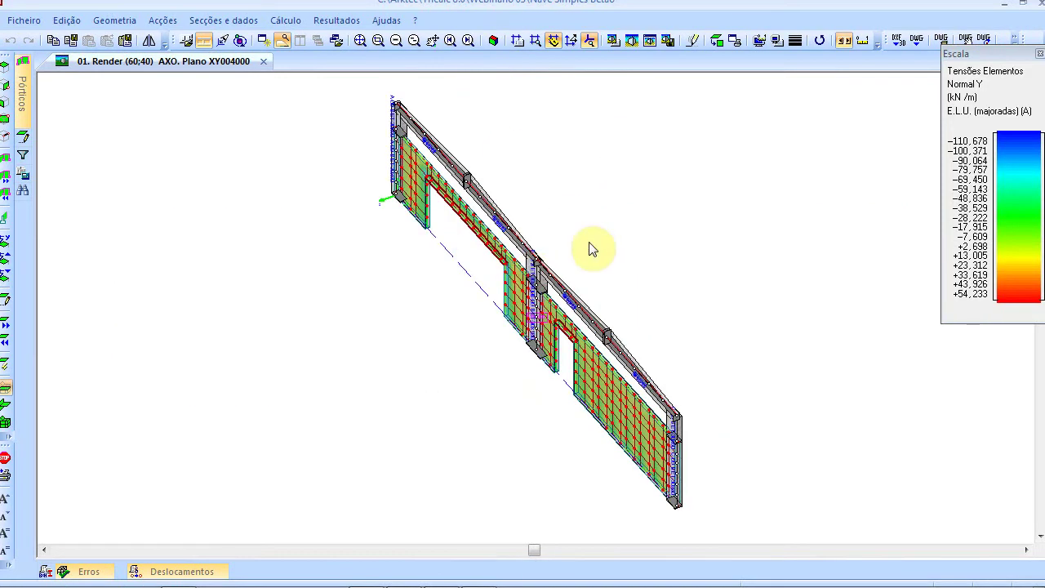
{"action": "left_click", "coordinate": [715, 41]}
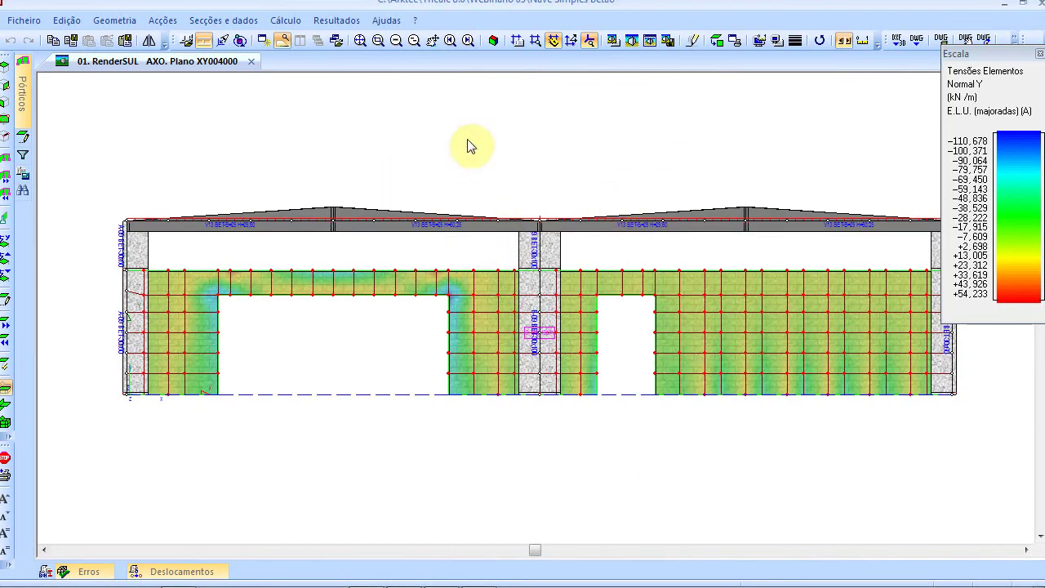
Step: Plot the M. Flectores Z bending moments for the ultimate limit state with factored load cases and view the facade in axonometry
{"action": "left_click", "coordinate": [351, 22]}
{"action": "mouse_move", "coordinate": [362, 79]}
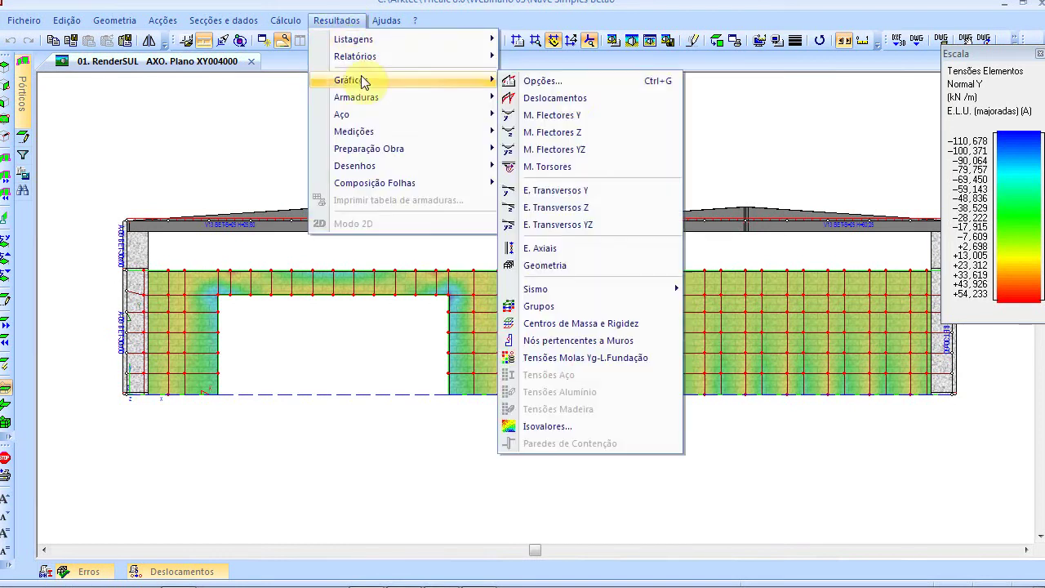
{"action": "left_click", "coordinate": [603, 132]}
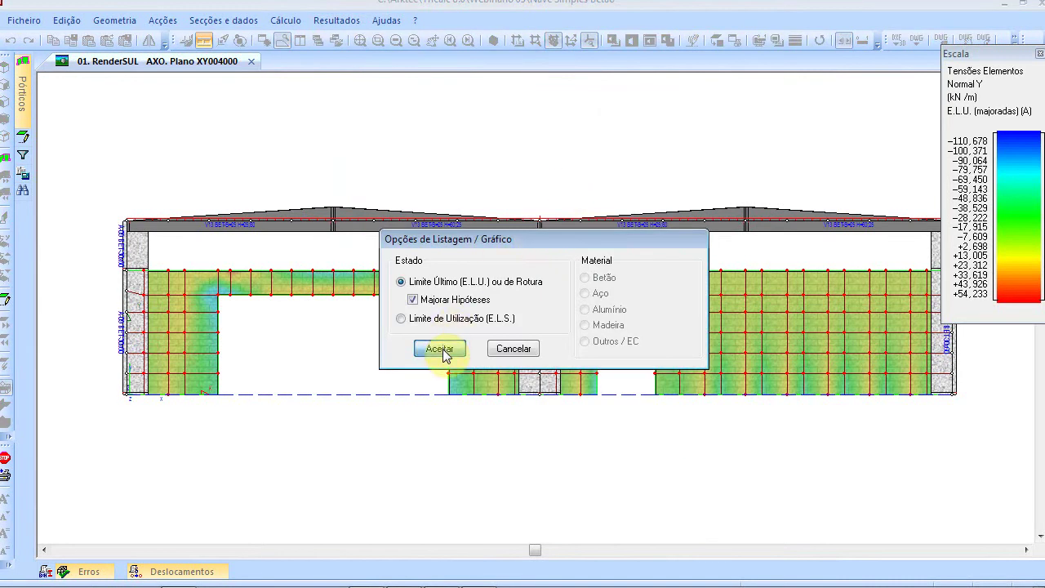
{"action": "left_click", "coordinate": [440, 348]}
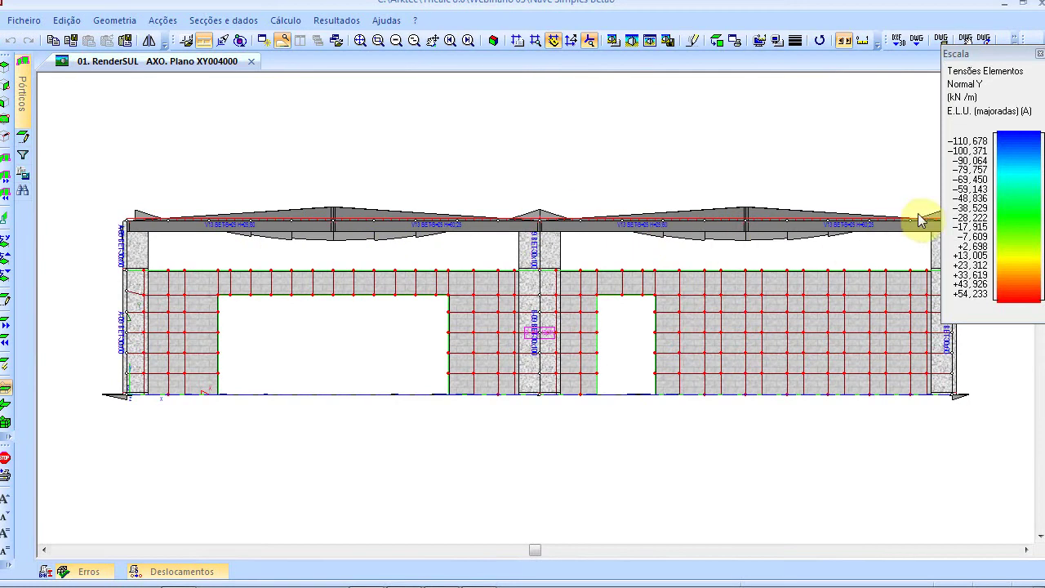
{"action": "left_click", "coordinate": [492, 47]}
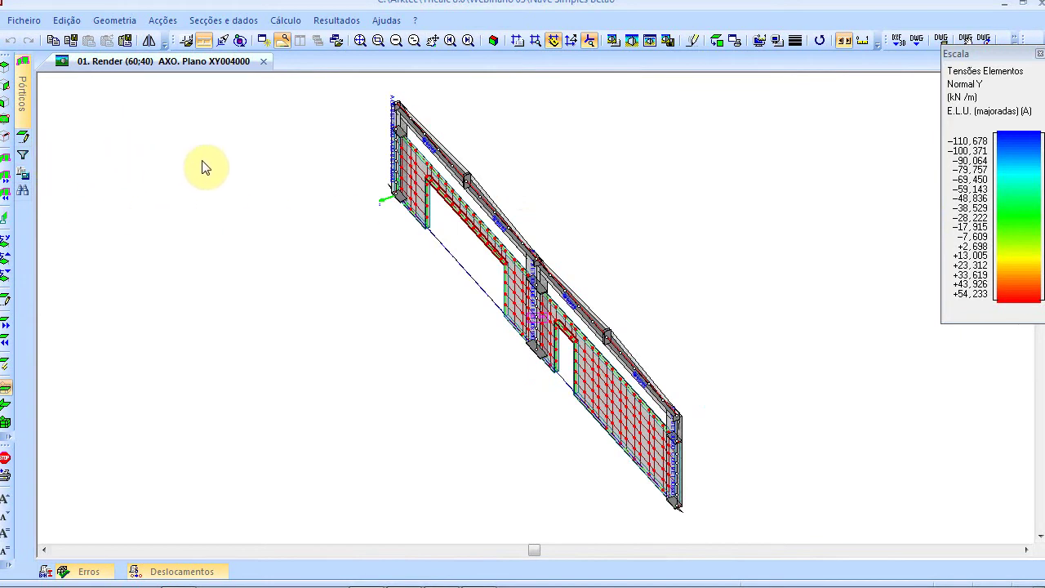
Step: Plot the Deslocamentos graph of the facade in the Y direction for E.L.U. (majorados), in the south view
{"action": "left_click", "coordinate": [716, 40]}
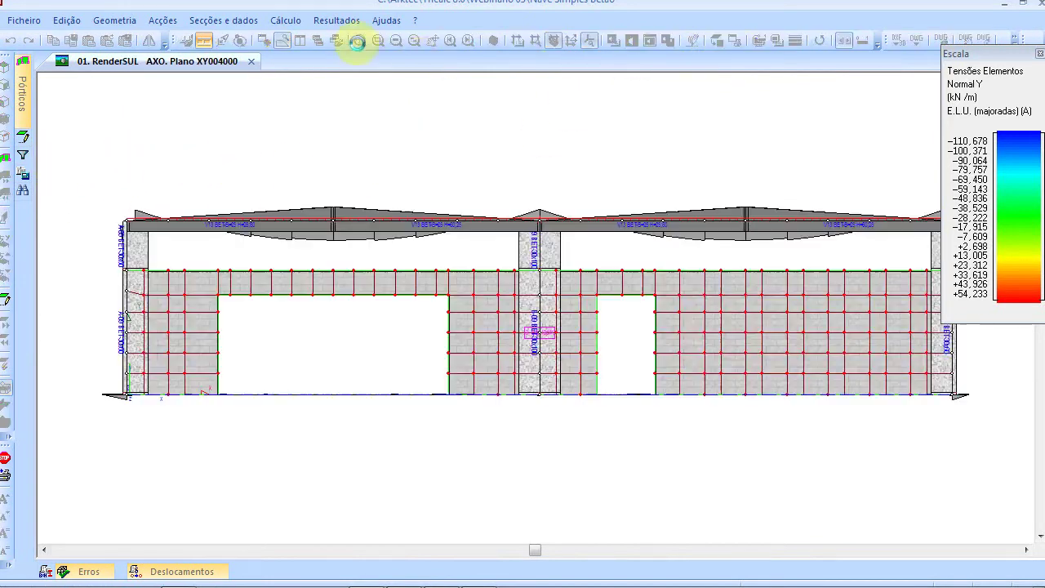
{"action": "left_click", "coordinate": [337, 19]}
{"action": "mouse_move", "coordinate": [438, 81]}
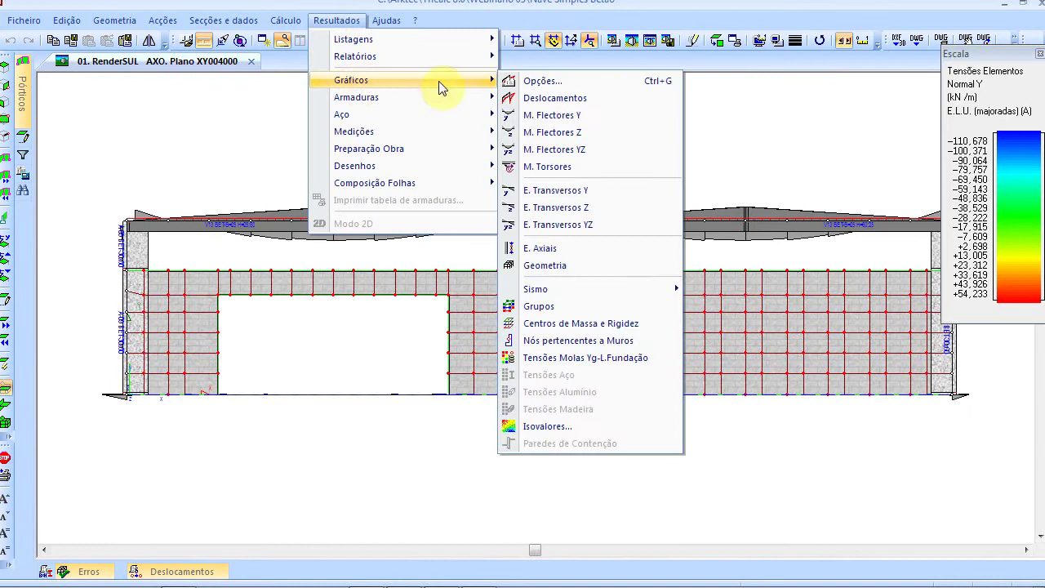
{"action": "left_click", "coordinate": [577, 95]}
{"action": "left_click", "coordinate": [433, 349]}
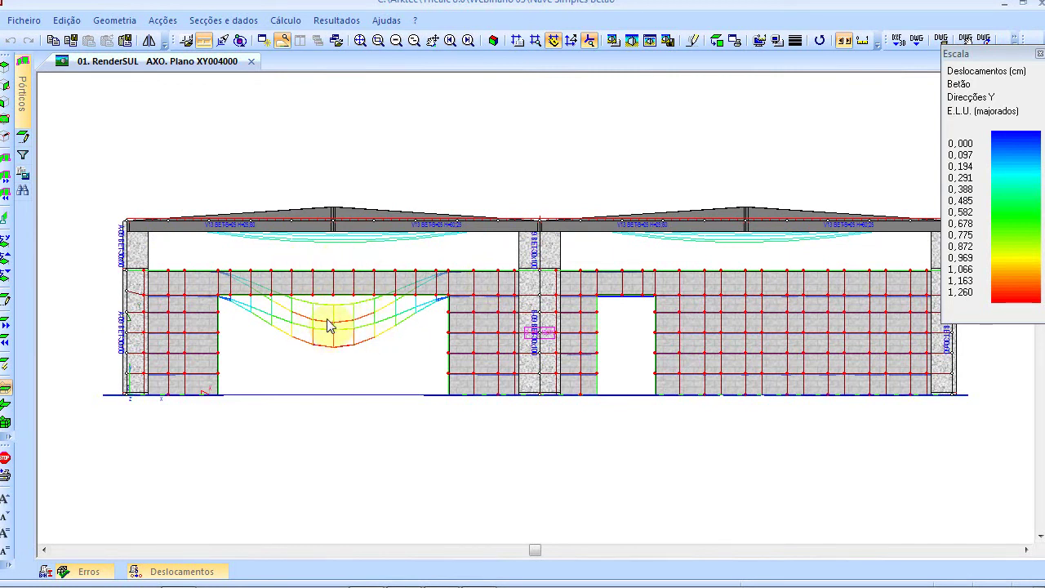
Step: Inspect the displacements of the wall above the large opening in the axonometric (60;40) view
{"action": "left_click", "coordinate": [490, 43]}
{"action": "scroll", "coordinate": [458, 231], "scroll_direction": "up", "scroll_amount": 3}
{"action": "scroll", "coordinate": [459, 231], "scroll_direction": "up", "scroll_amount": 2}
{"action": "scroll", "coordinate": [459, 226], "scroll_direction": "down", "scroll_amount": 1}
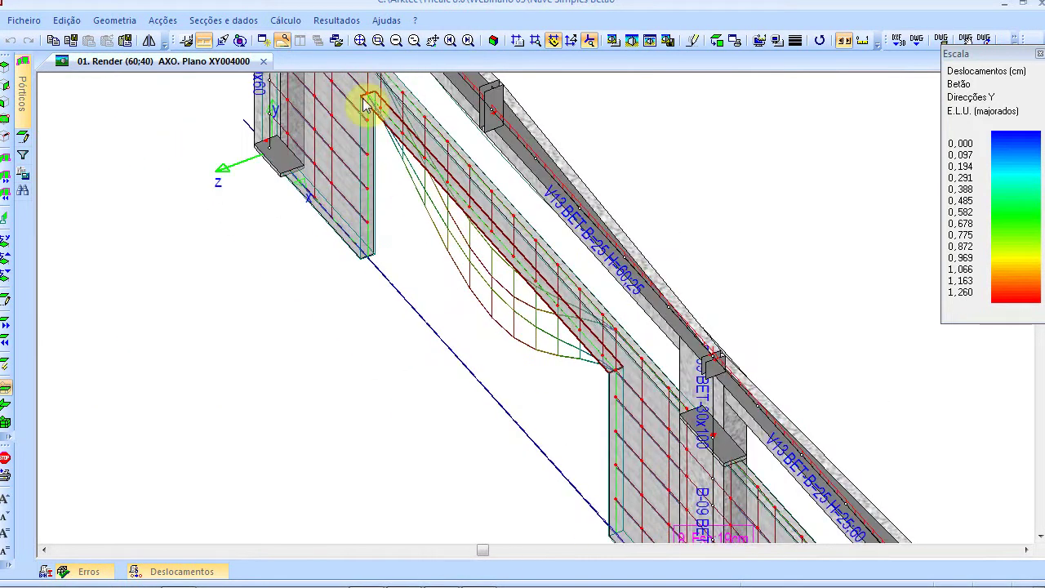
{"action": "scroll", "coordinate": [584, 357], "scroll_direction": "up", "scroll_amount": 2}
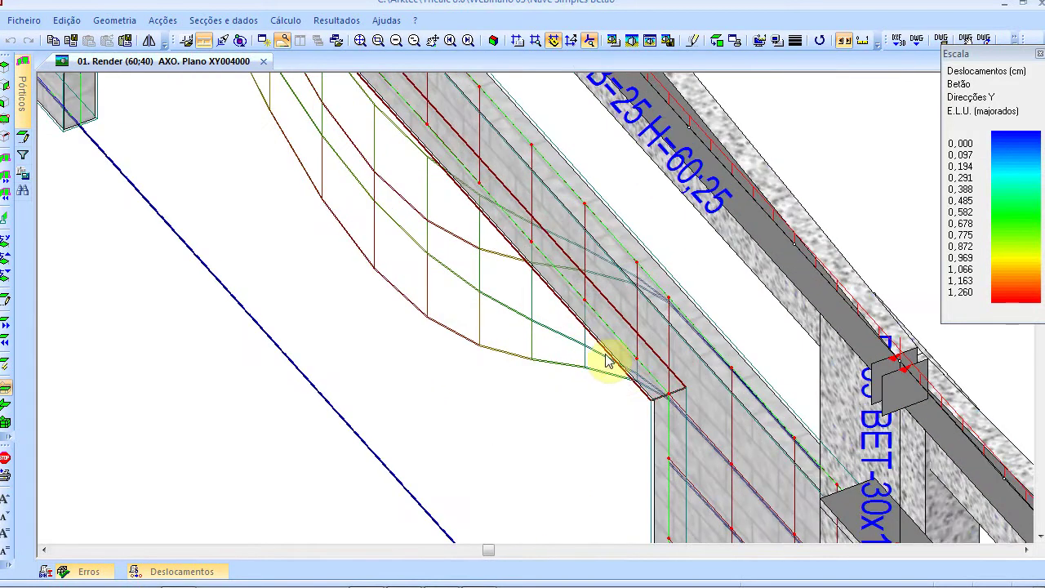
{"action": "scroll", "coordinate": [623, 373], "scroll_direction": "down", "scroll_amount": 1}
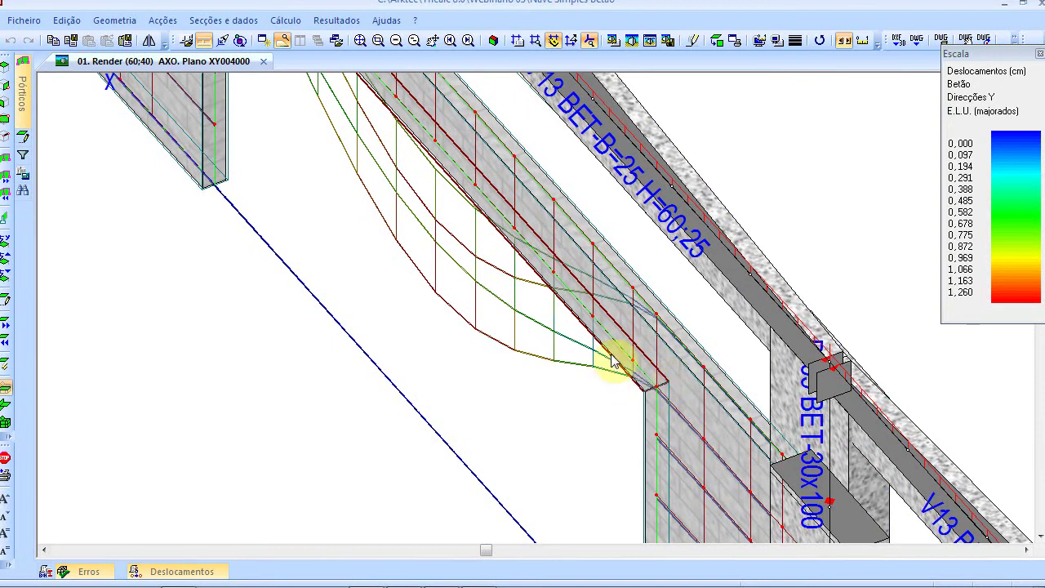
{"action": "scroll", "coordinate": [397, 98], "scroll_direction": "down", "scroll_amount": 5}
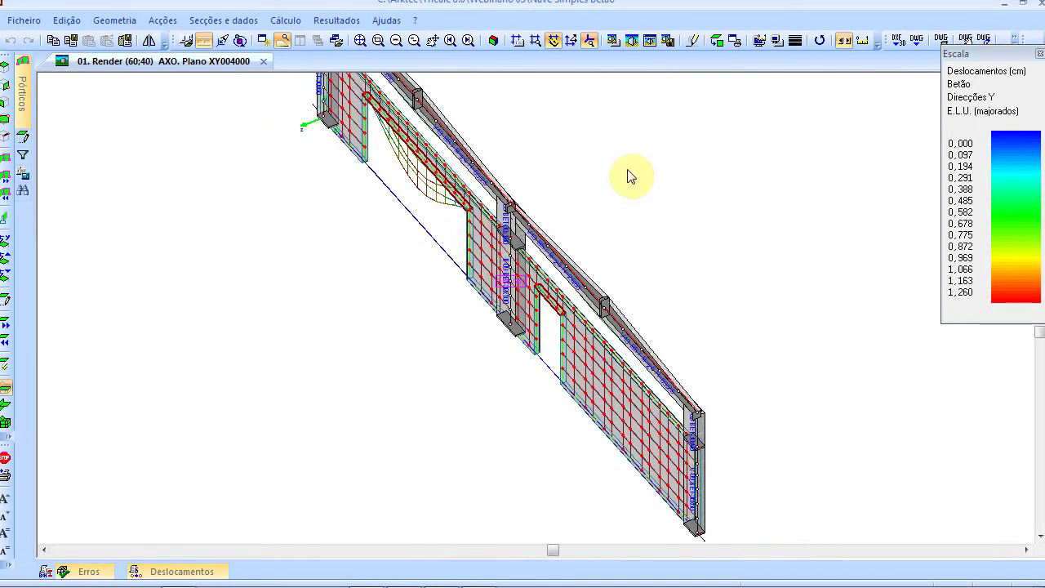
Step: Display the 2D wall drawing of plane XY004000
{"action": "left_click", "coordinate": [351, 22]}
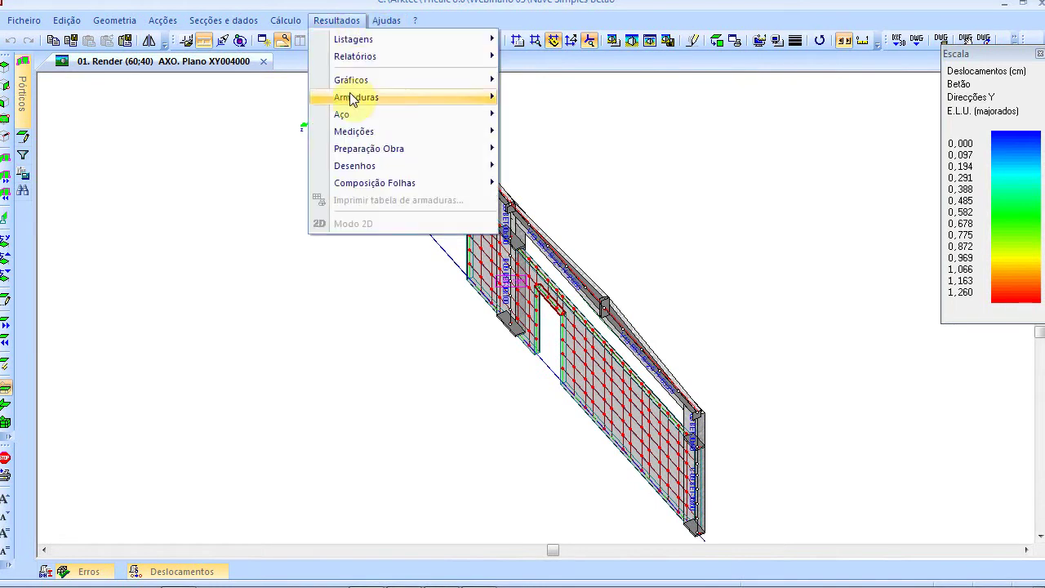
{"action": "mouse_move", "coordinate": [372, 162]}
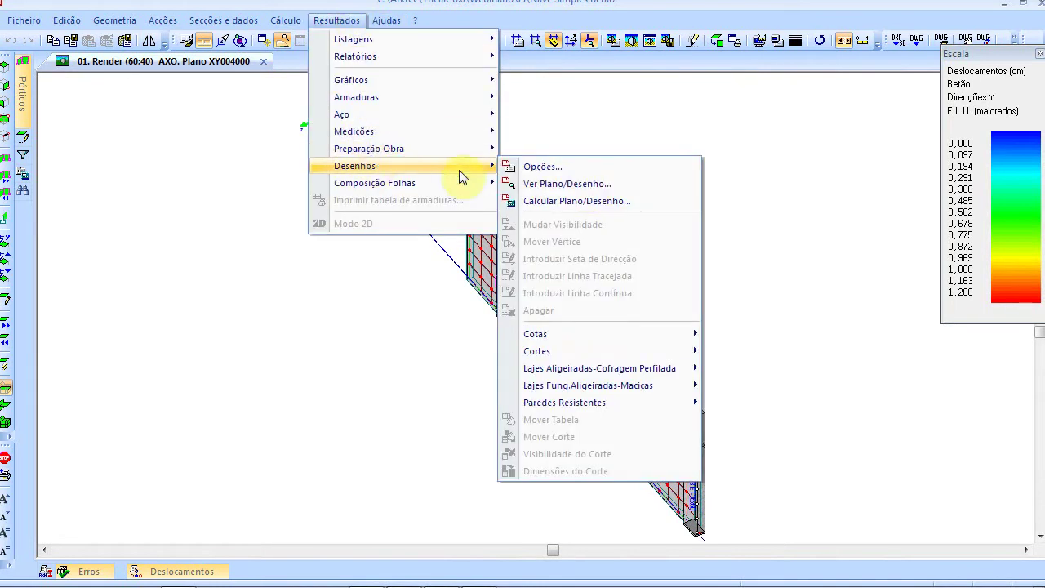
{"action": "left_click", "coordinate": [609, 182]}
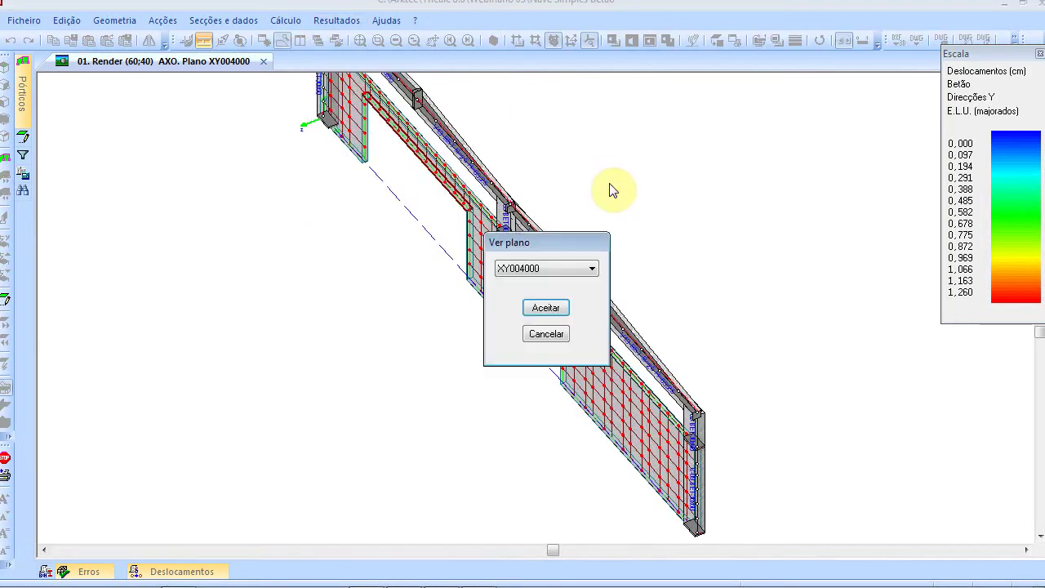
{"action": "left_click", "coordinate": [546, 307]}
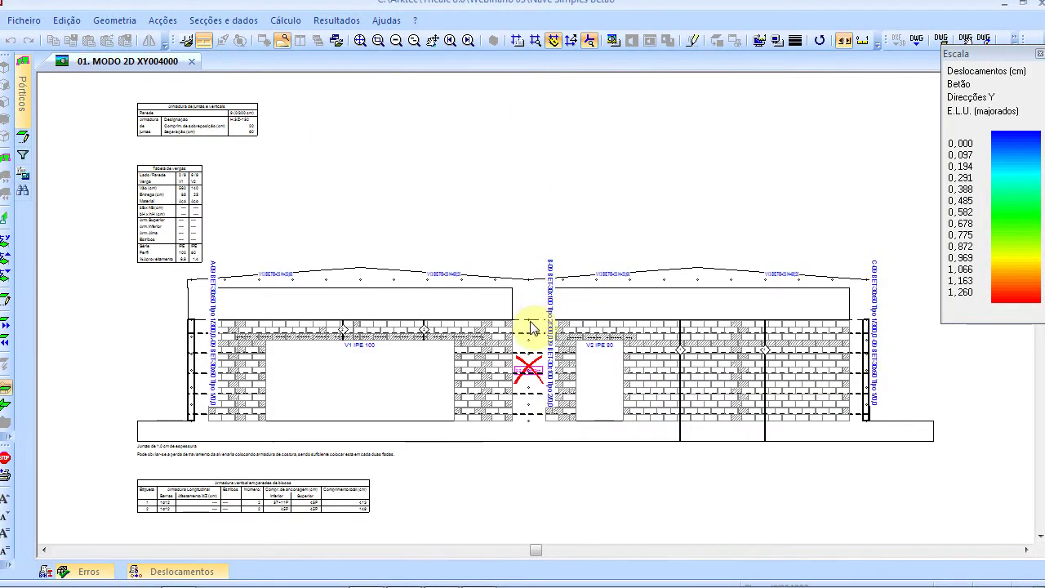
Step: Examine the block coursing, reinforcement and steel lintels over the openings in the facade wall drawing
{"action": "scroll", "coordinate": [502, 336], "scroll_direction": "up", "scroll_amount": 3}
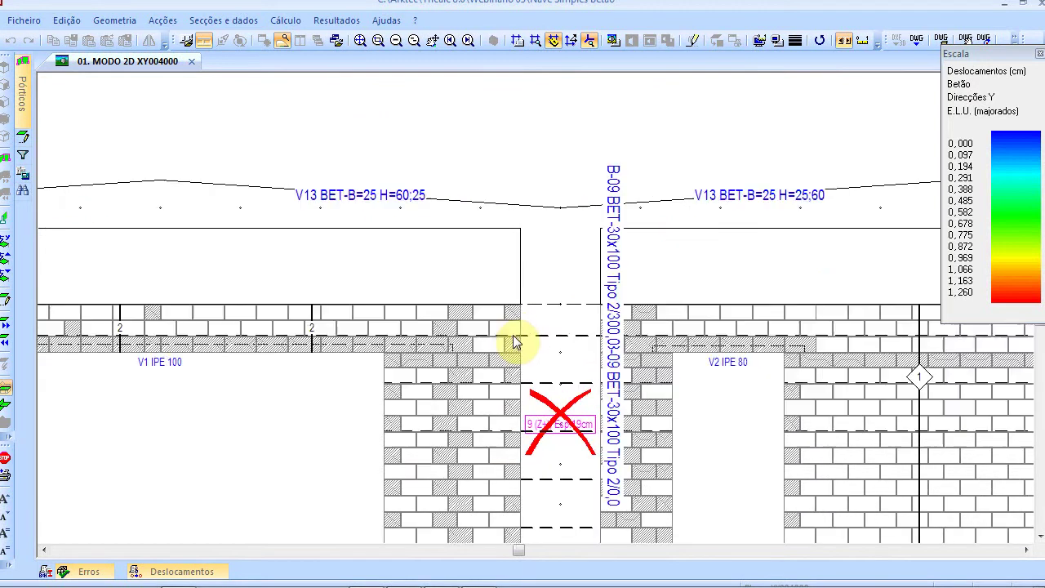
{"action": "scroll", "coordinate": [401, 427], "scroll_direction": "up", "scroll_amount": 2}
{"action": "scroll", "coordinate": [408, 426], "scroll_direction": "down", "scroll_amount": 3}
{"action": "scroll", "coordinate": [368, 421], "scroll_direction": "down", "scroll_amount": 2}
{"action": "scroll", "coordinate": [366, 401], "scroll_direction": "up", "scroll_amount": 4}
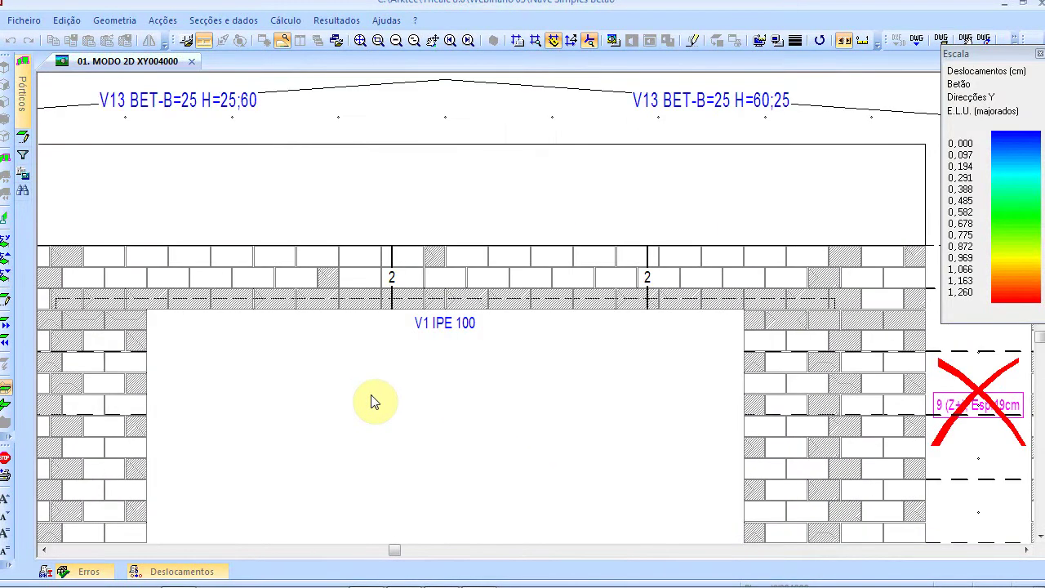
{"action": "scroll", "coordinate": [370, 401], "scroll_direction": "up", "scroll_amount": 1}
{"action": "scroll", "coordinate": [308, 427], "scroll_direction": "down", "scroll_amount": 3}
{"action": "scroll", "coordinate": [400, 378], "scroll_direction": "up", "scroll_amount": 2}
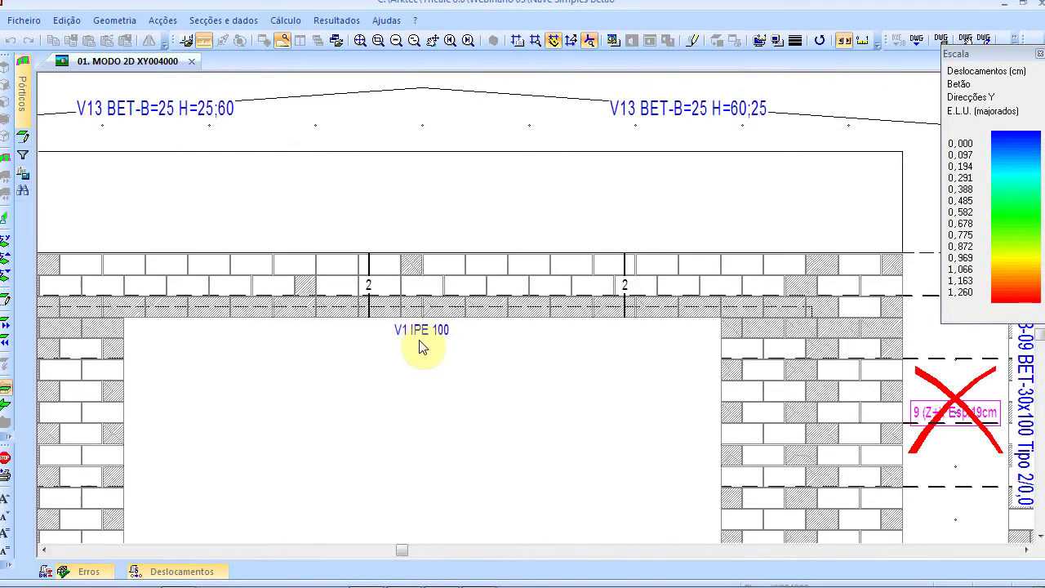
{"action": "scroll", "coordinate": [440, 357], "scroll_direction": "down", "scroll_amount": 4}
{"action": "scroll", "coordinate": [315, 368], "scroll_direction": "up", "scroll_amount": 3}
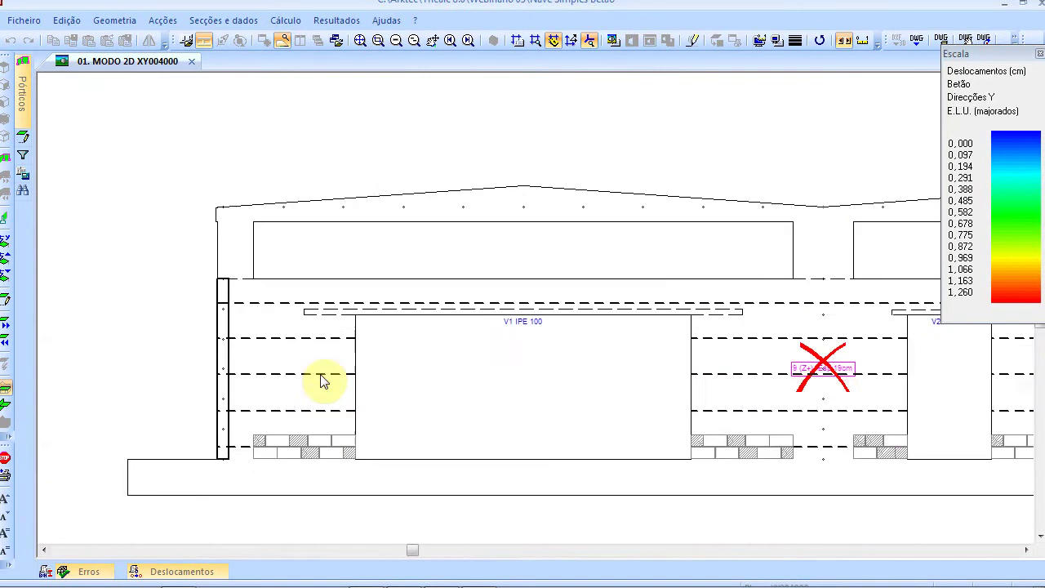
{"action": "scroll", "coordinate": [362, 372], "scroll_direction": "down", "scroll_amount": 3}
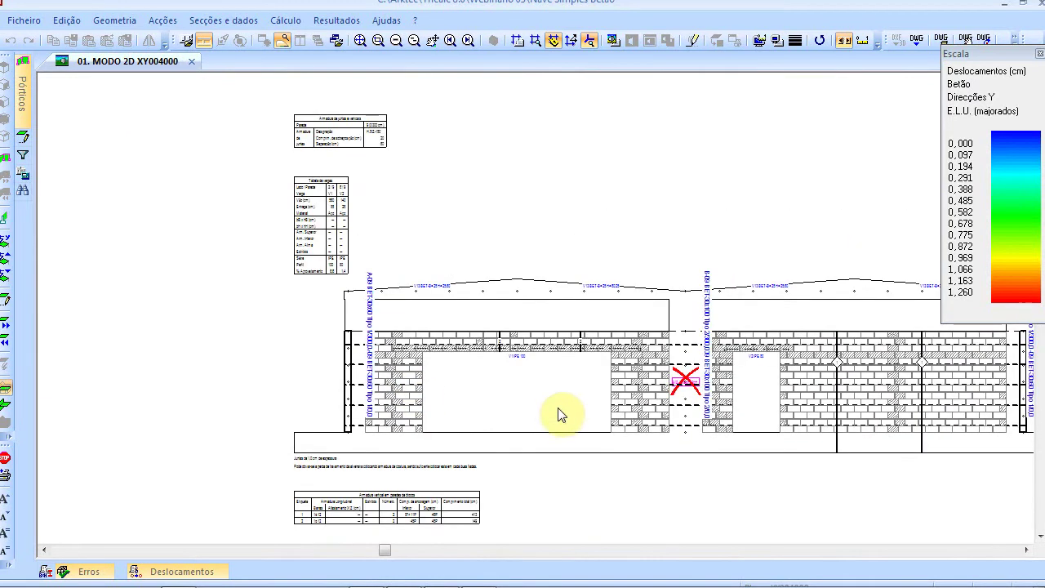
{"action": "scroll", "coordinate": [555, 421], "scroll_direction": "down", "scroll_amount": 3}
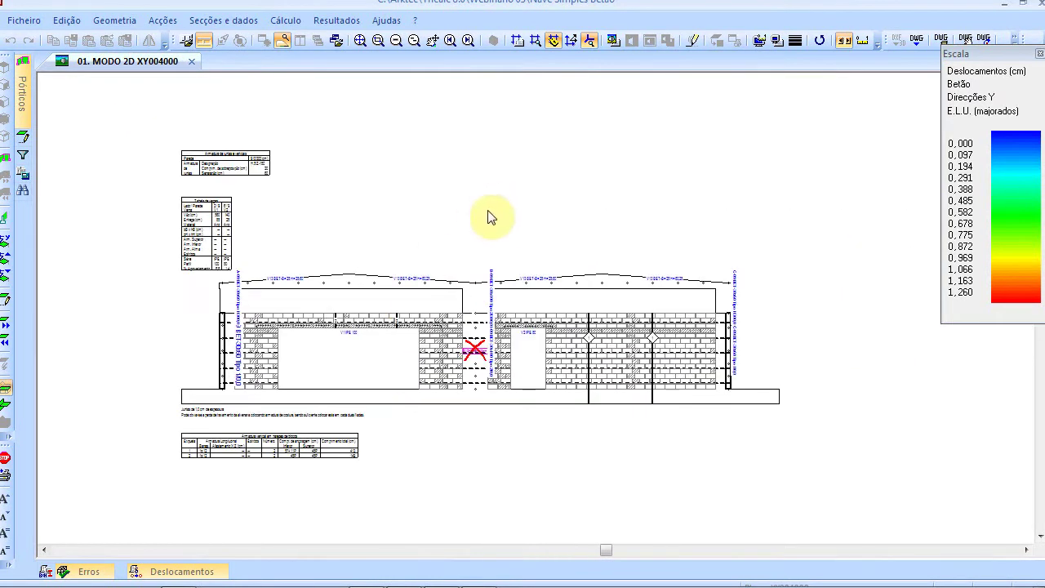
Step: Turn off the drawing option that places the texts of bars and resistant elements outside the section
{"action": "scroll", "coordinate": [488, 211], "scroll_direction": "up", "scroll_amount": 2}
{"action": "right_click", "coordinate": [495, 189]}
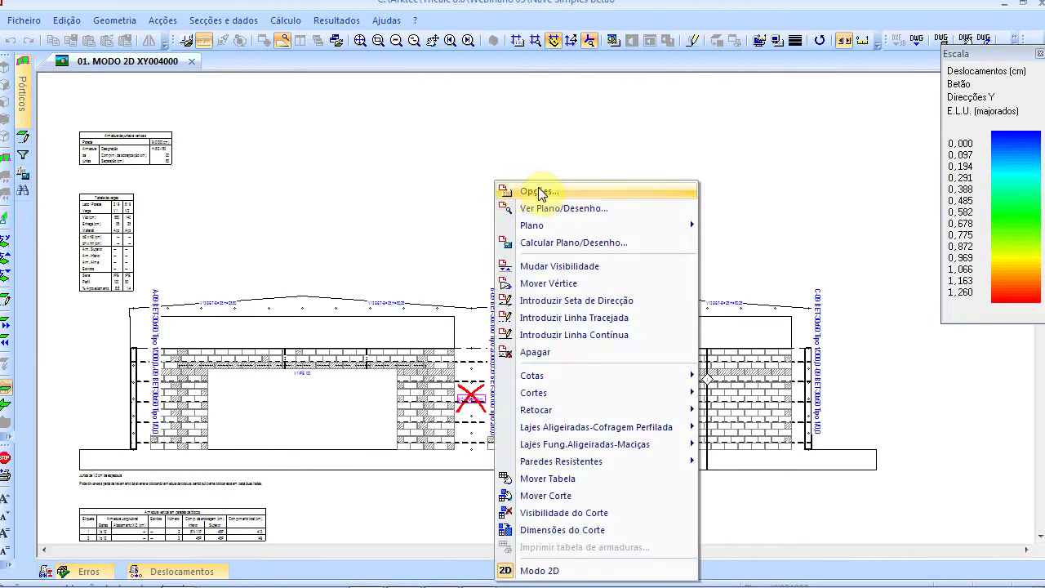
{"action": "left_click", "coordinate": [537, 192]}
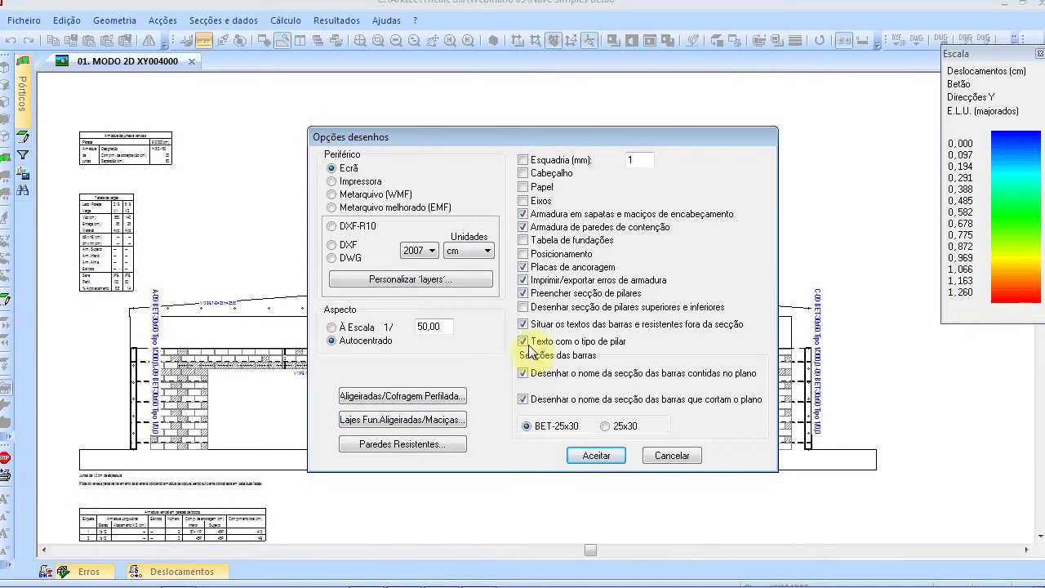
{"action": "left_click", "coordinate": [584, 465]}
Step: Reduce the text size of the labels in the wall drawing and check the resulting facade elevation
{"action": "scroll", "coordinate": [424, 334], "scroll_direction": "up", "scroll_amount": 4}
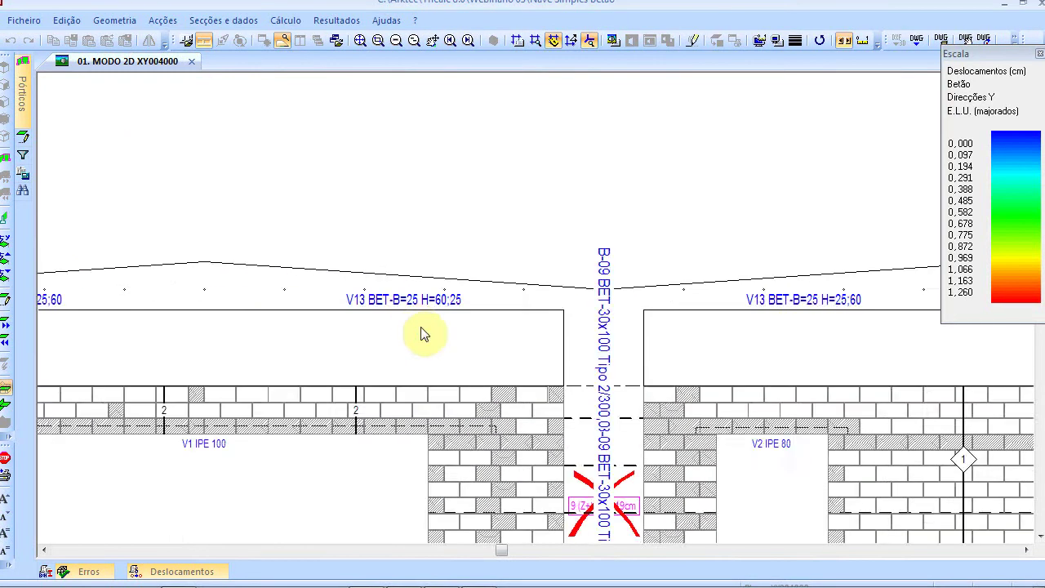
{"action": "left_click", "coordinate": [4, 514]}
{"action": "left_click", "coordinate": [4, 515]}
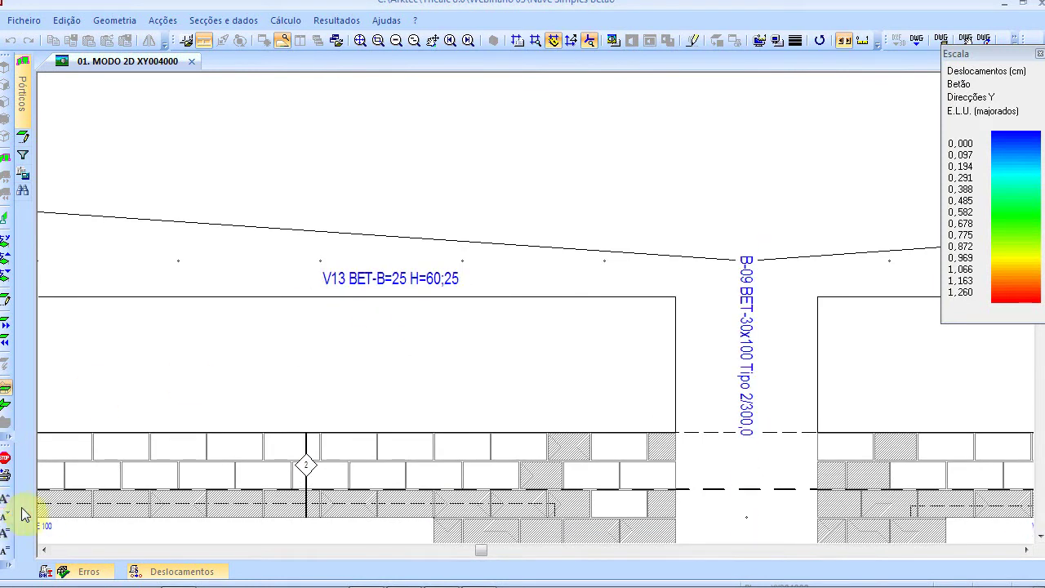
{"action": "scroll", "coordinate": [466, 397], "scroll_direction": "down", "scroll_amount": 5}
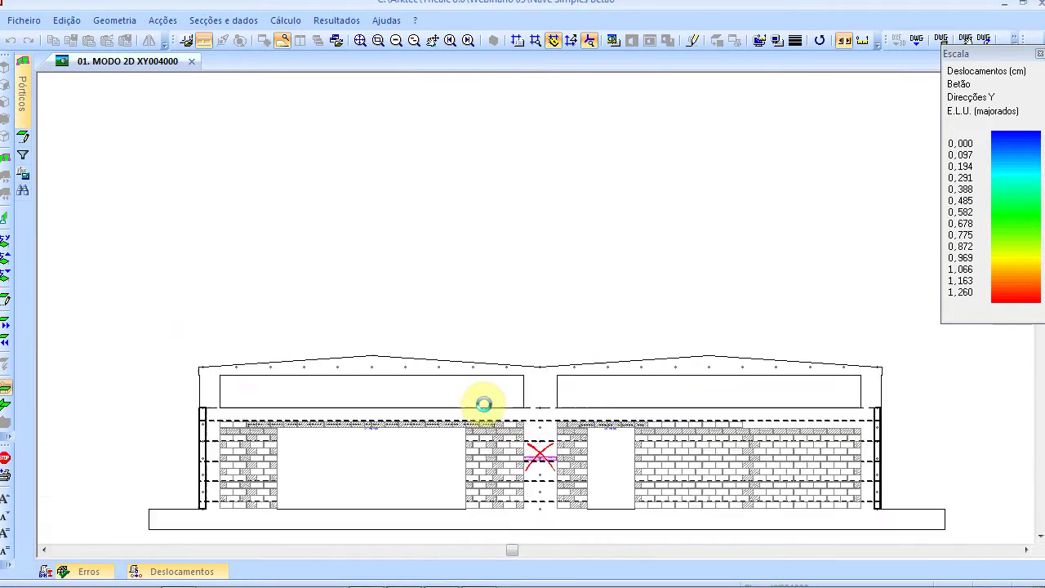
{"action": "scroll", "coordinate": [514, 416], "scroll_direction": "down", "scroll_amount": 1}
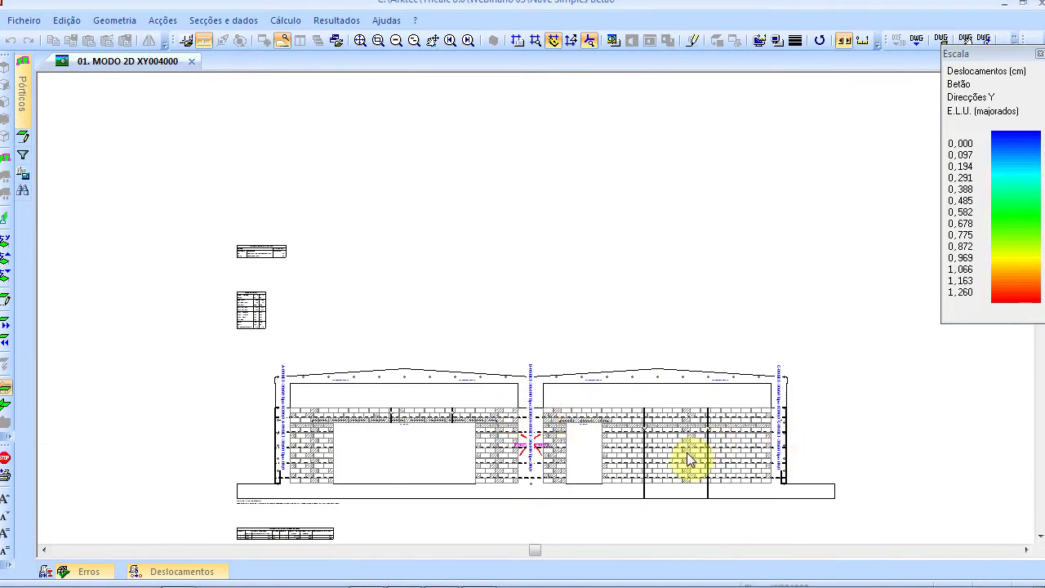
{"action": "mouse_move", "coordinate": [735, 438]}
{"action": "middle_mouse_down"}
{"action": "mouse_move", "coordinate": [660, 433]}
{"action": "mouse_move", "coordinate": [693, 433]}
{"action": "middle_mouse_up"}
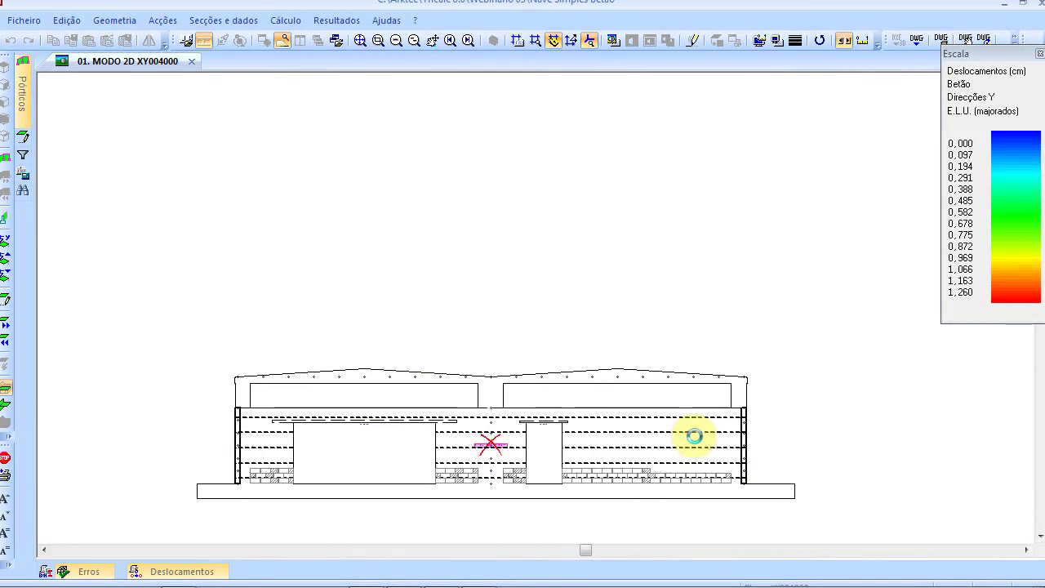
{"action": "scroll", "coordinate": [583, 485], "scroll_direction": "up", "scroll_amount": 5}
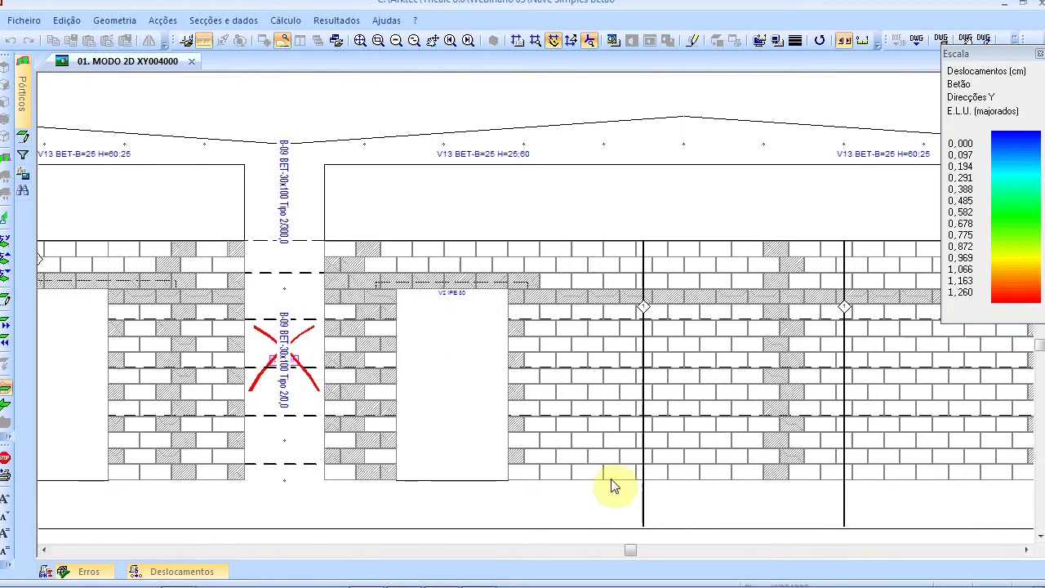
{"action": "scroll", "coordinate": [640, 465], "scroll_direction": "down", "scroll_amount": 5}
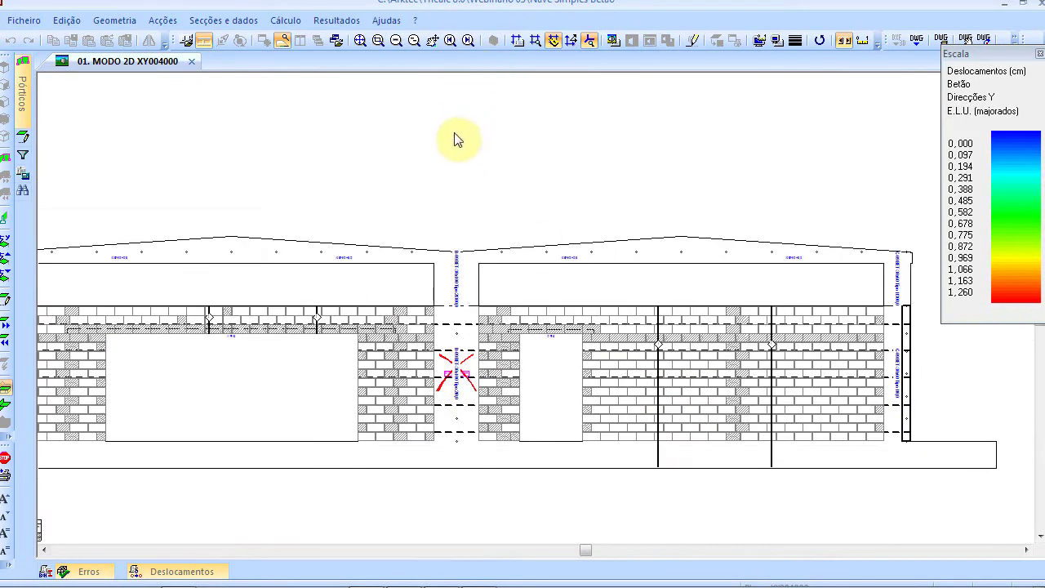
Step: Leave the 2D drawing mode and return to the axonometric (60;40) render of plane XY004000
{"action": "right_click", "coordinate": [457, 138]}
{"action": "left_click", "coordinate": [533, 519]}
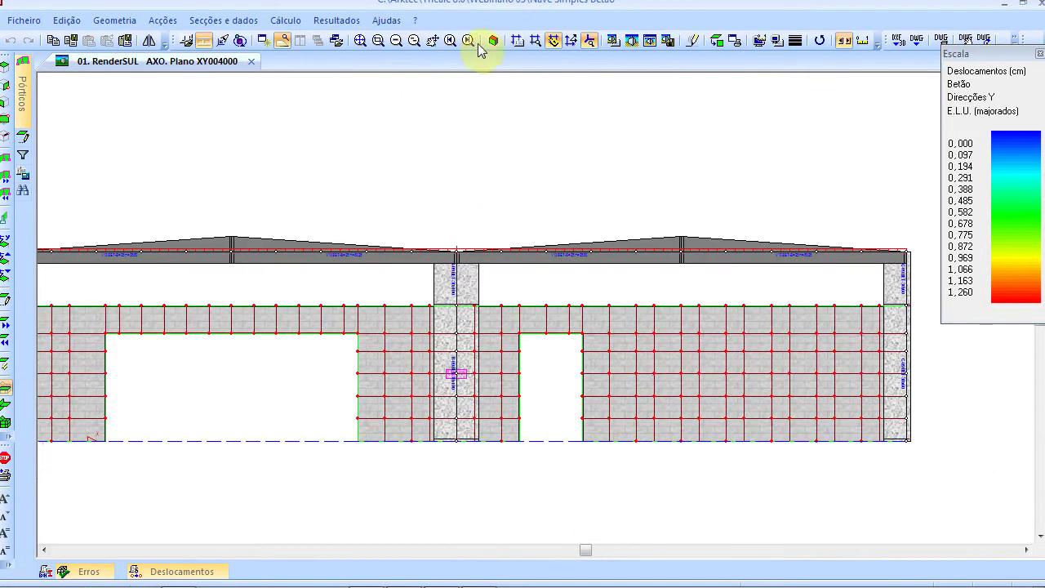
{"action": "left_click", "coordinate": [493, 42]}
Step: Draw the reinforcement of the concrete frame (Pórtico)
{"action": "left_click", "coordinate": [338, 20]}
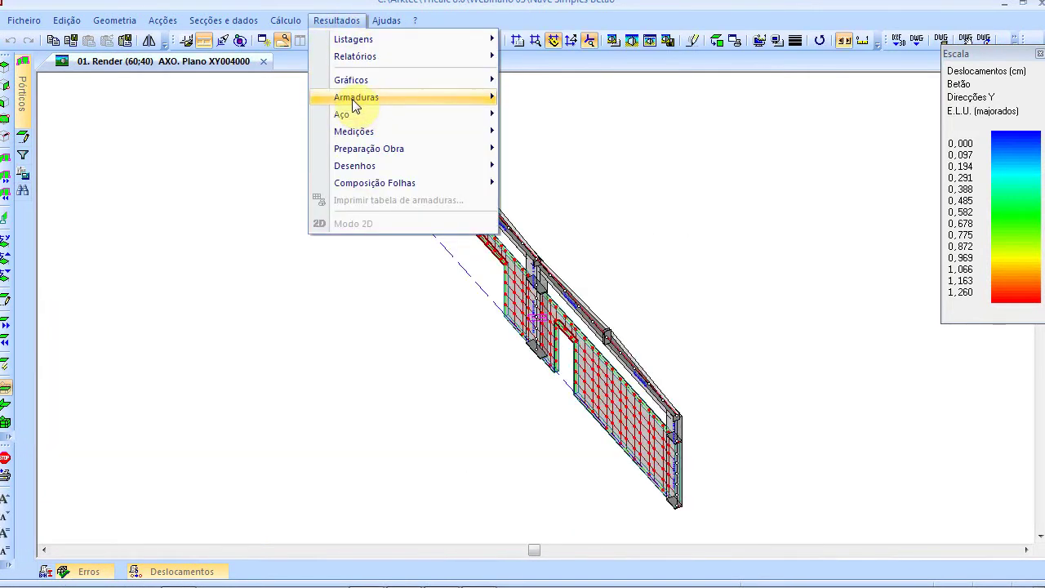
{"action": "mouse_move", "coordinate": [356, 97]}
{"action": "mouse_move", "coordinate": [602, 151]}
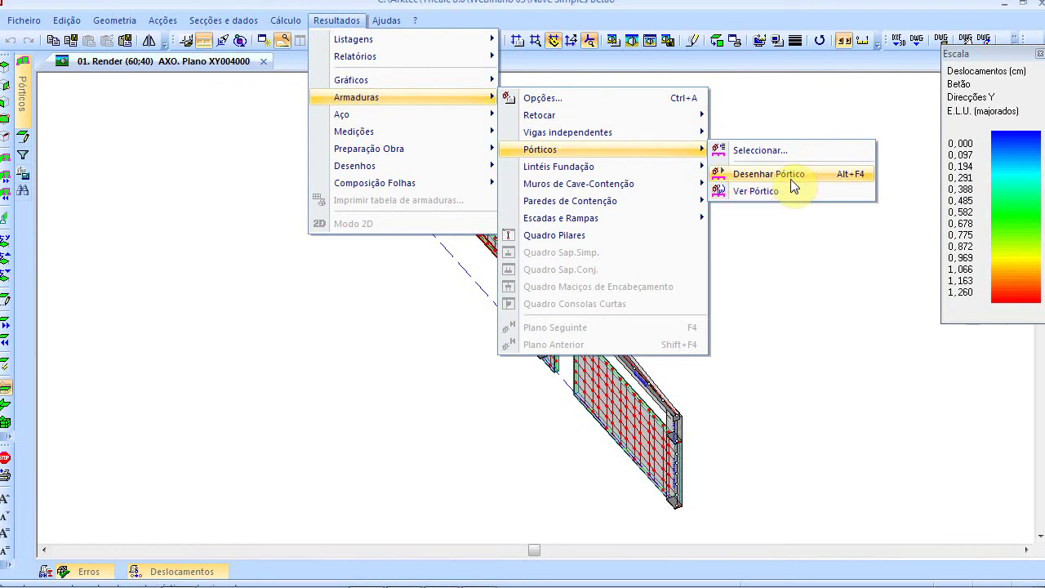
{"action": "left_click", "coordinate": [785, 176]}
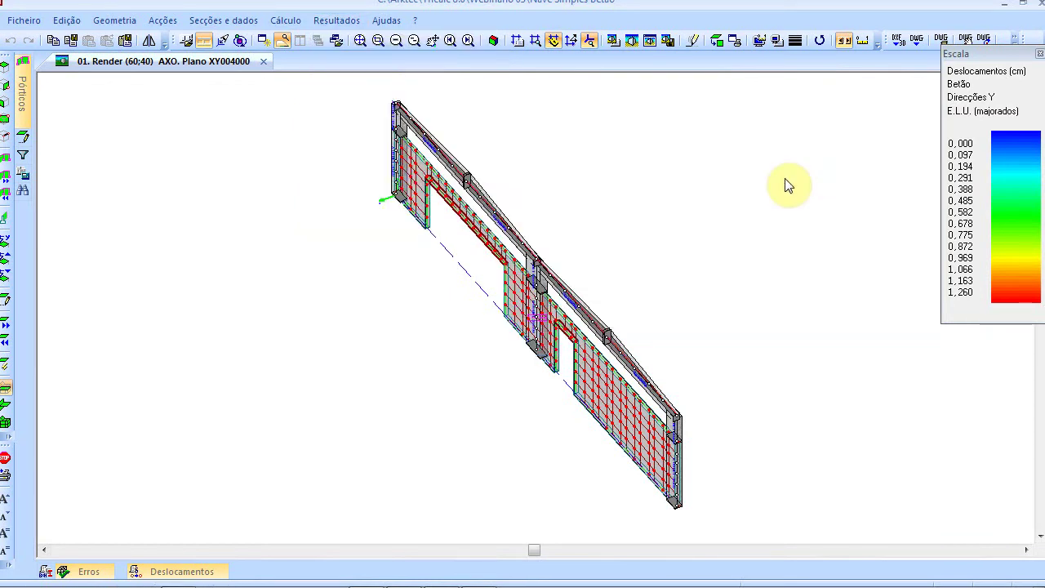
Step: Examine the longitudinal bars, stirrups and sections of the variable-depth V05 beams, including around column B-01
{"action": "scroll", "coordinate": [270, 308], "scroll_direction": "up", "scroll_amount": 5}
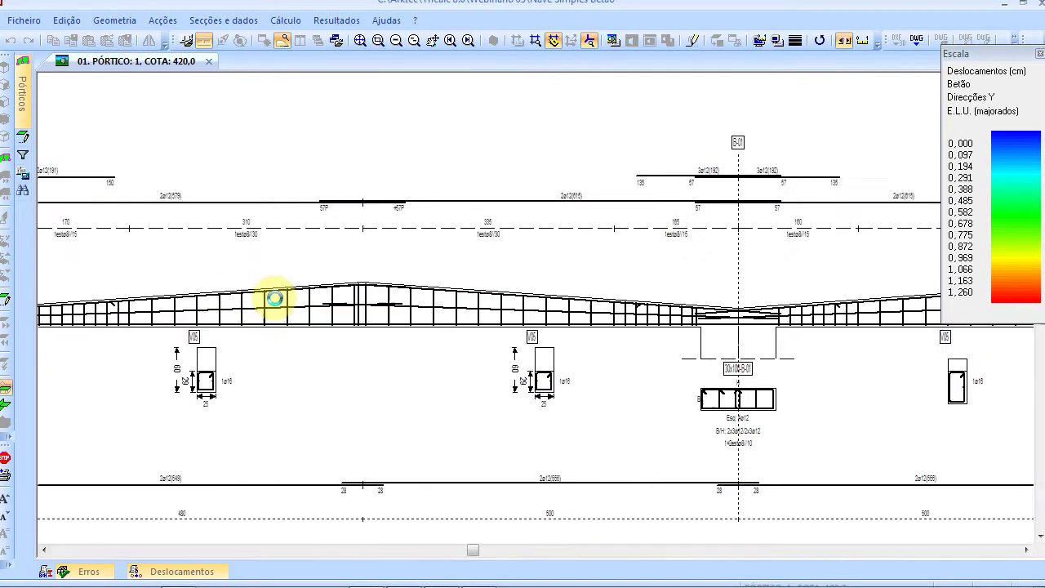
{"action": "scroll", "coordinate": [287, 311], "scroll_direction": "down", "scroll_amount": 3}
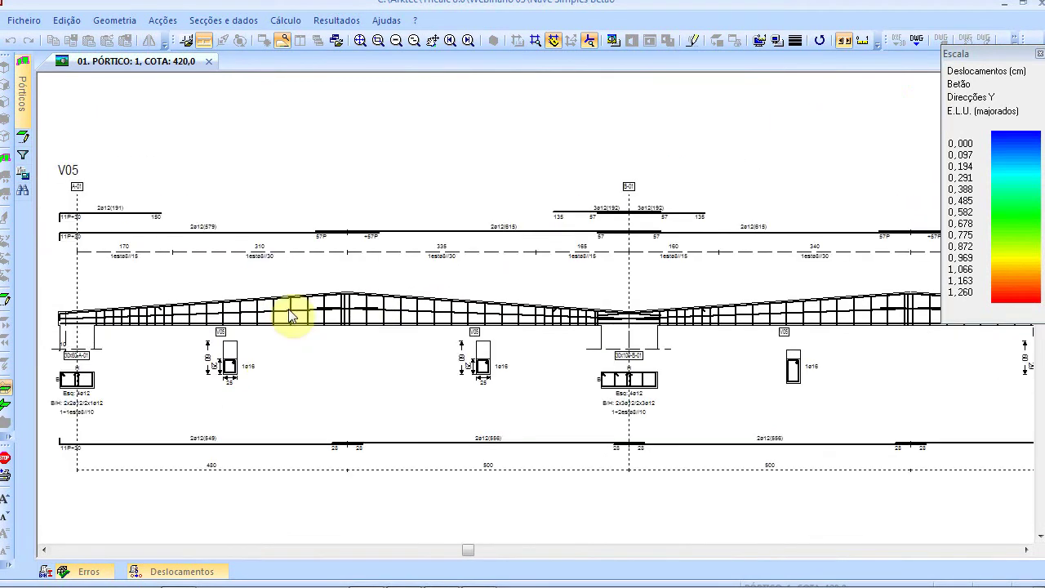
{"action": "scroll", "coordinate": [230, 360], "scroll_direction": "up", "scroll_amount": 1}
{"action": "scroll", "coordinate": [231, 360], "scroll_direction": "up", "scroll_amount": 3}
{"action": "scroll", "coordinate": [238, 384], "scroll_direction": "up", "scroll_amount": 1}
{"action": "scroll", "coordinate": [245, 385], "scroll_direction": "down", "scroll_amount": 4}
{"action": "scroll", "coordinate": [677, 413], "scroll_direction": "down", "scroll_amount": 2}
{"action": "scroll", "coordinate": [679, 418], "scroll_direction": "up", "scroll_amount": 4}
{"action": "scroll", "coordinate": [678, 408], "scroll_direction": "down", "scroll_amount": 3}
{"action": "scroll", "coordinate": [665, 277], "scroll_direction": "up", "scroll_amount": 4}
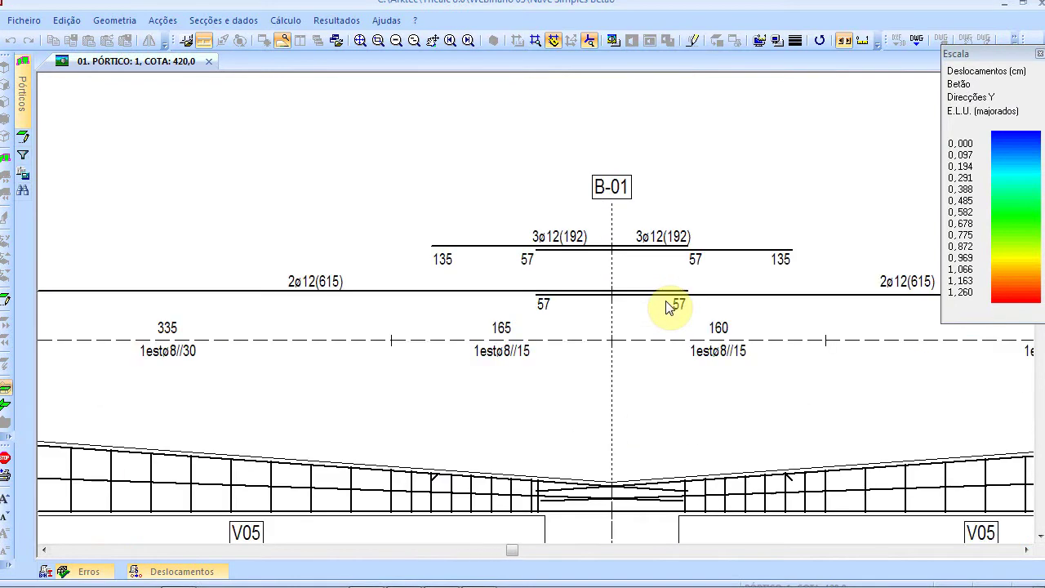
{"action": "scroll", "coordinate": [690, 482], "scroll_direction": "down", "scroll_amount": 4}
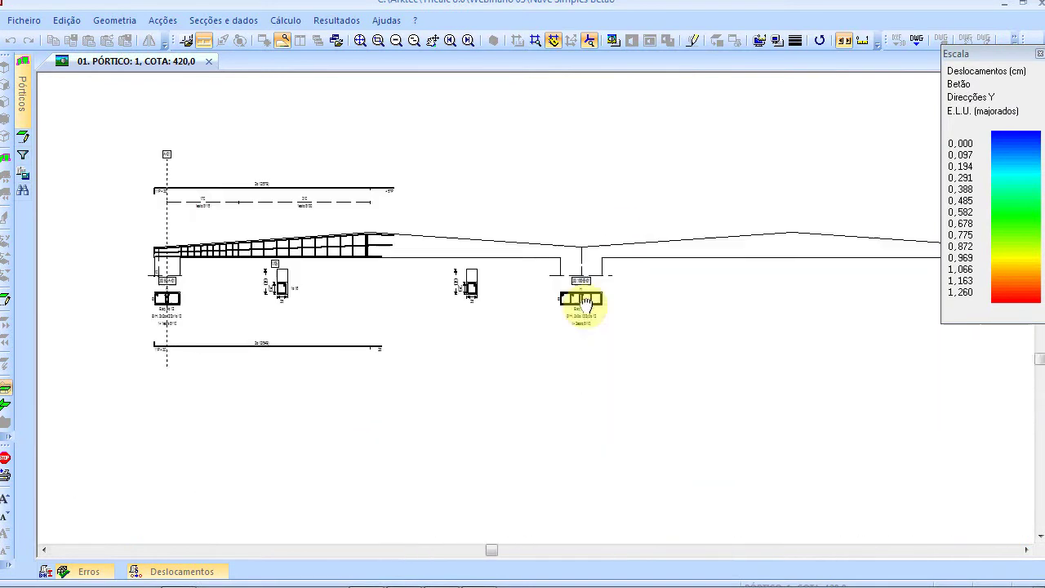
Step: Leave the frame's 2D drawing mode and inspect the warehouse reinforcement in axonometric renders from (60;40) to (35;25)
{"action": "right_click", "coordinate": [529, 159]}
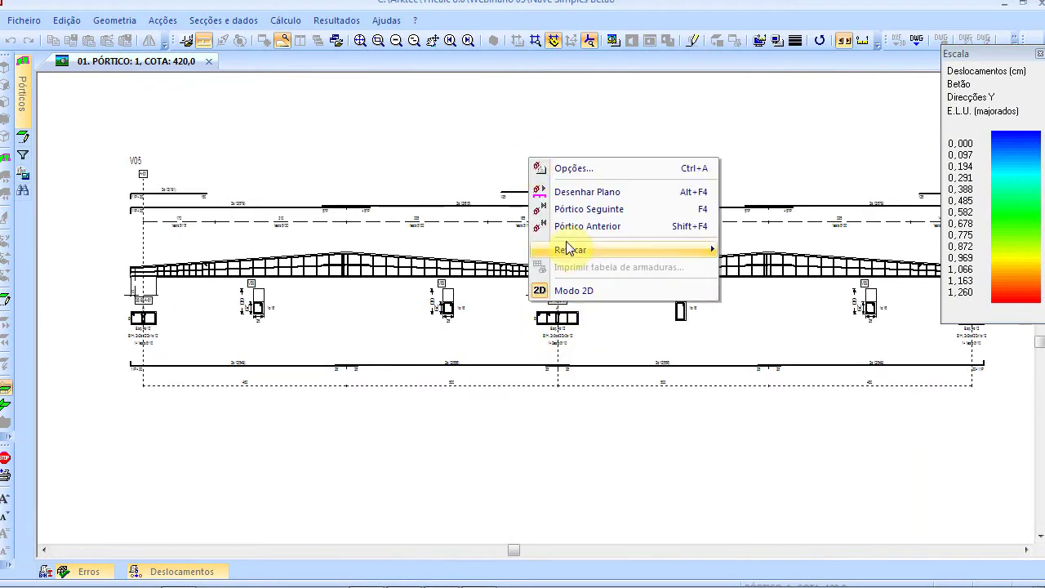
{"action": "left_click", "coordinate": [581, 292]}
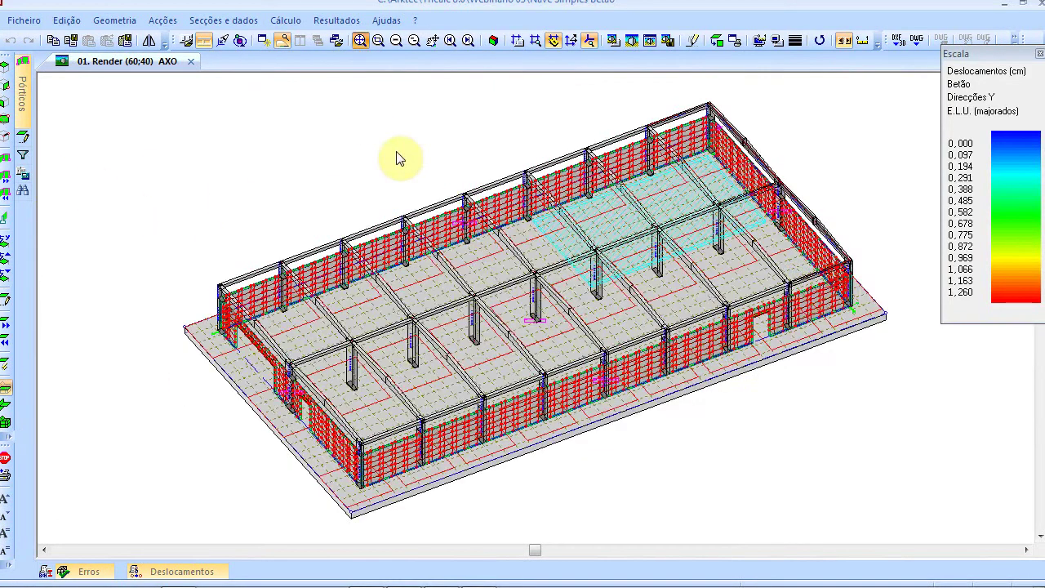
{"action": "key", "text": "Down"}
{"action": "key", "text": "Down"}
{"action": "key", "text": "Down"}
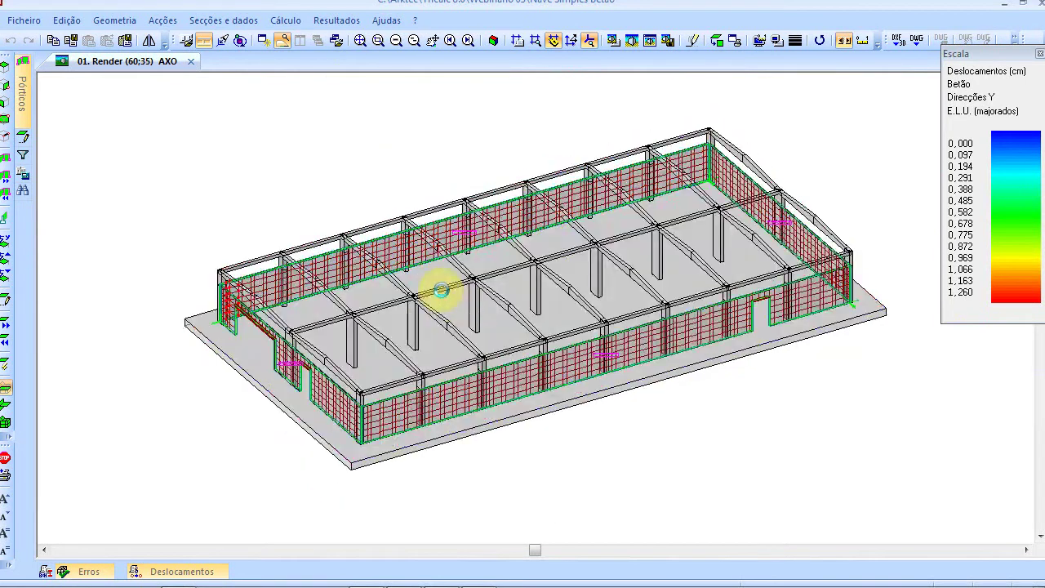
{"action": "key", "text": "Right"}
{"action": "key", "text": "Right"}
{"action": "key", "text": "Right"}
{"action": "key", "text": "Right"}
{"action": "key", "text": "Right"}
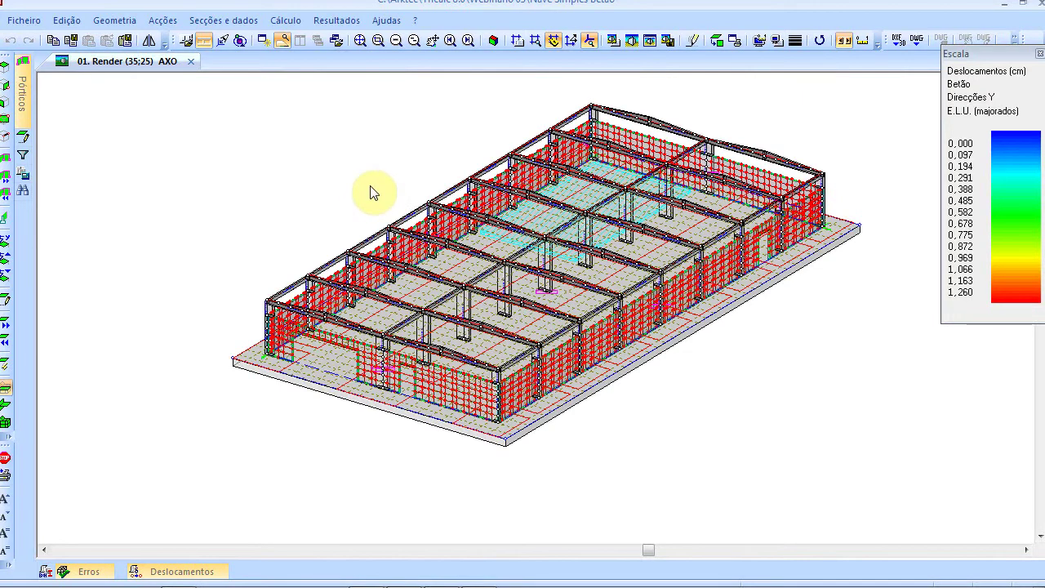
{"action": "left_click", "coordinate": [360, 40]}
Step: Open the Estação de Serviço structure from the Webinário 03 gallery and render it with textures and edges
{"action": "left_click", "coordinate": [23, 20]}
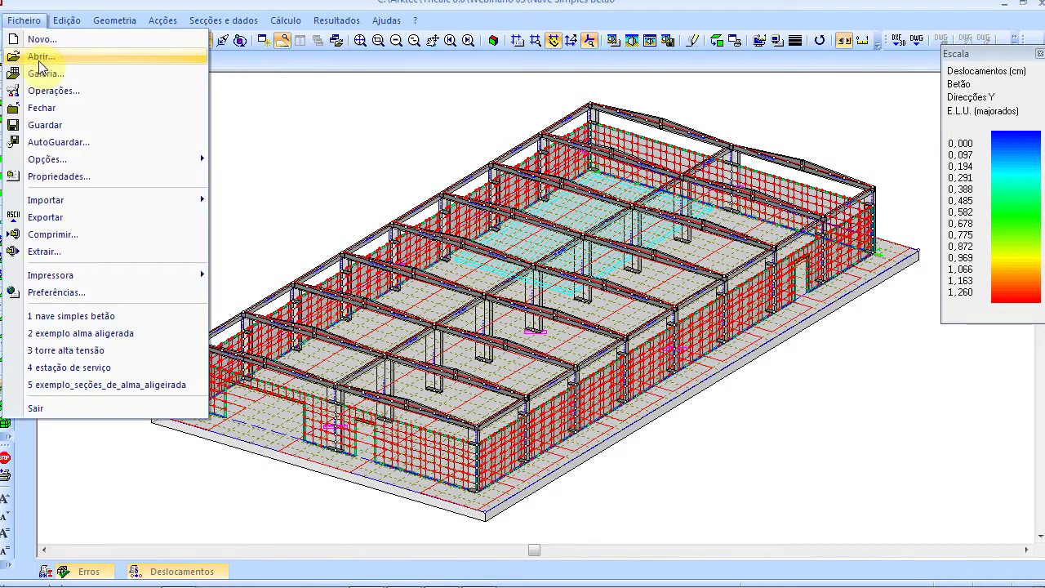
{"action": "left_click", "coordinate": [37, 60]}
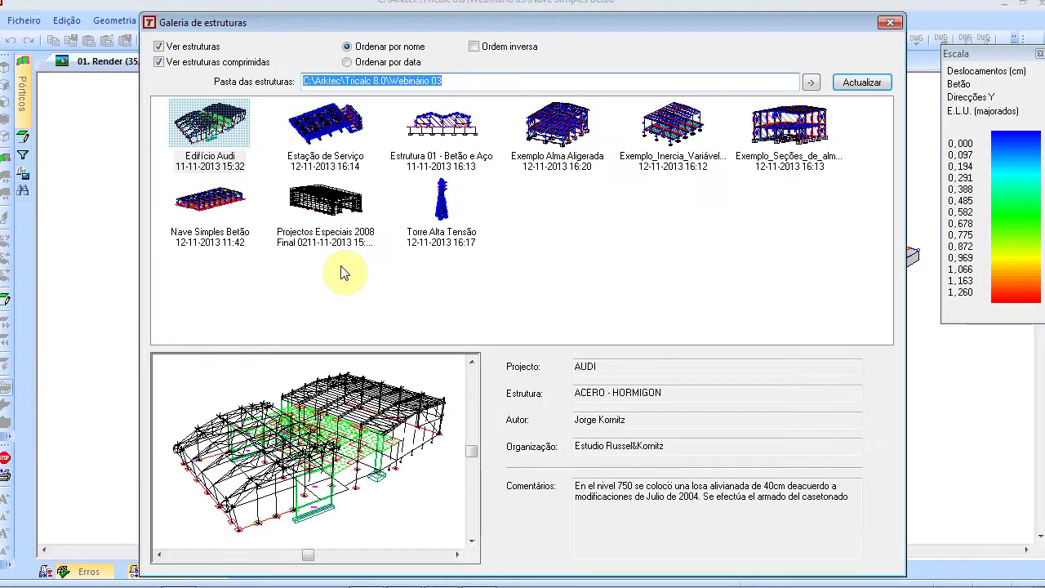
{"action": "left_click", "coordinate": [338, 122]}
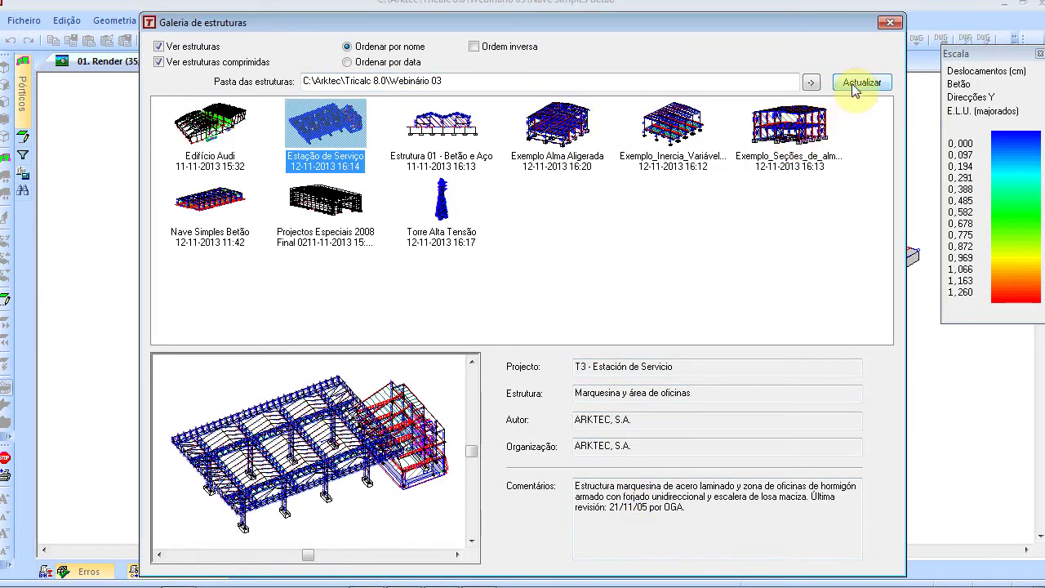
{"action": "double_click", "coordinate": [344, 136]}
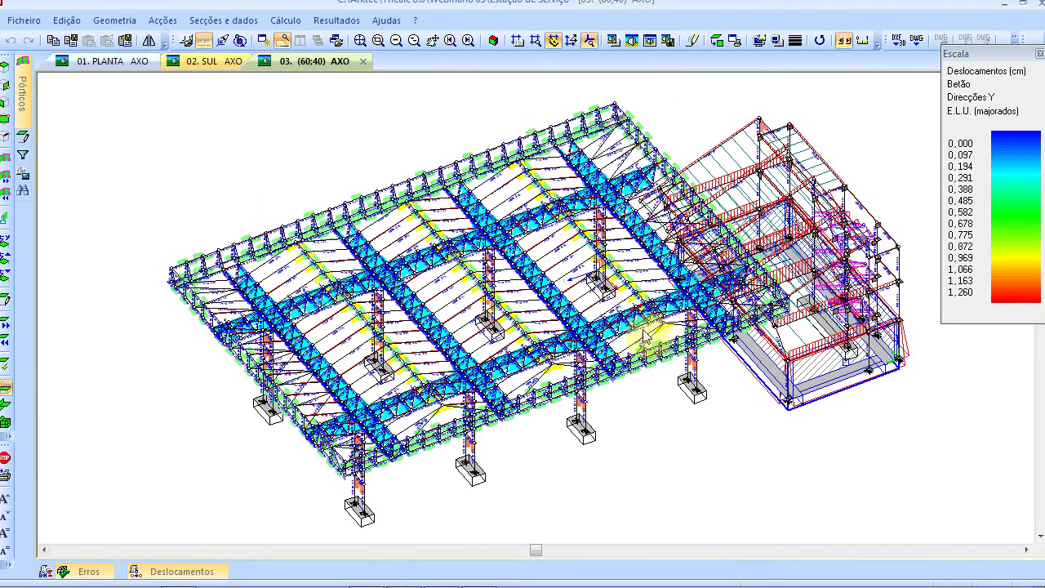
{"action": "left_click", "coordinate": [612, 40]}
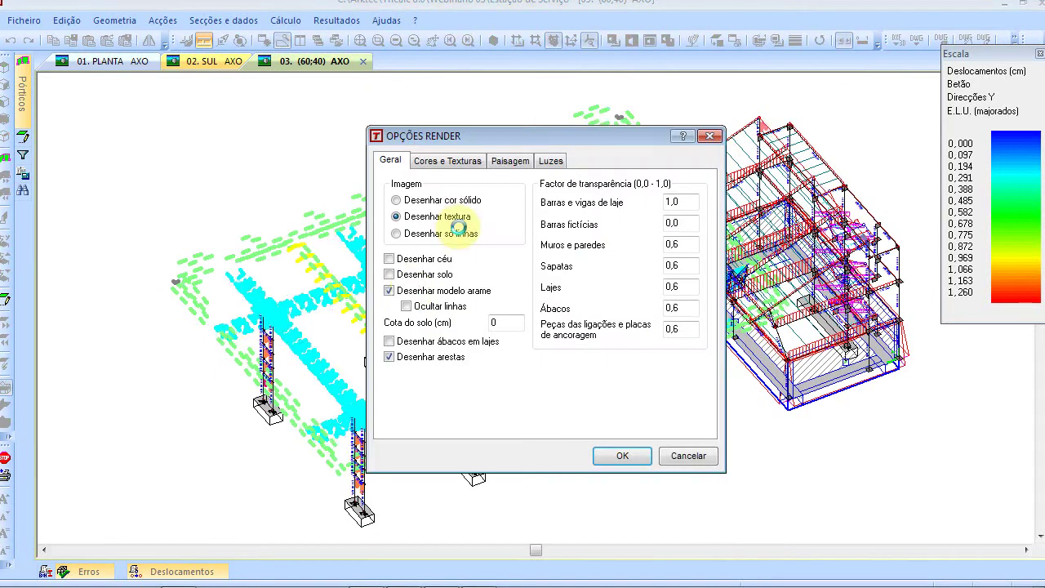
{"action": "left_click", "coordinate": [622, 455]}
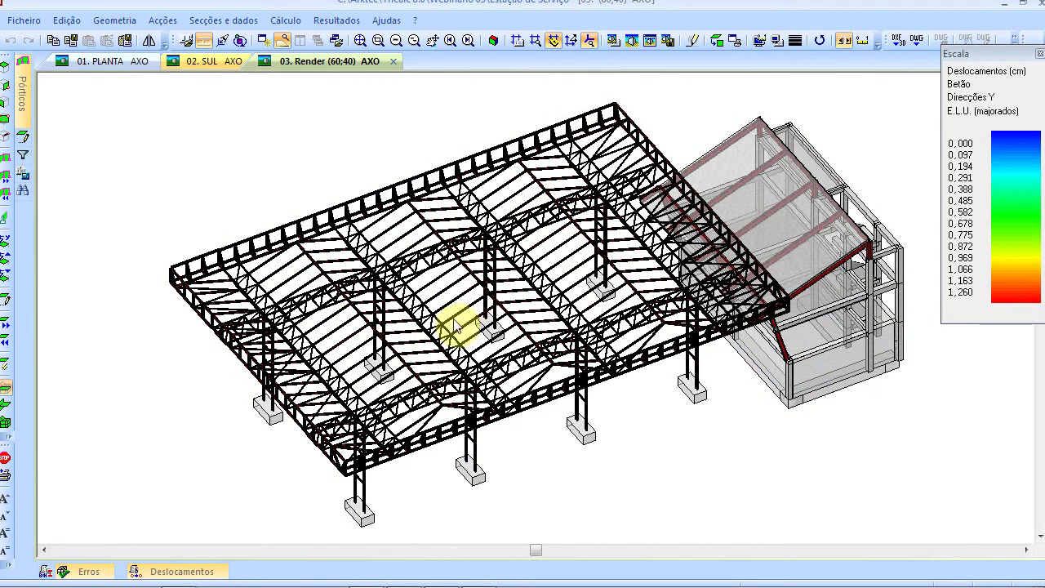
Step: Examine the service station's steel lattice canopy, columns and footings from several axonometric angles, ending at (110;30)
{"action": "middle_click_drag", "start_coordinate": [465, 335], "coordinate": [466, 356]}
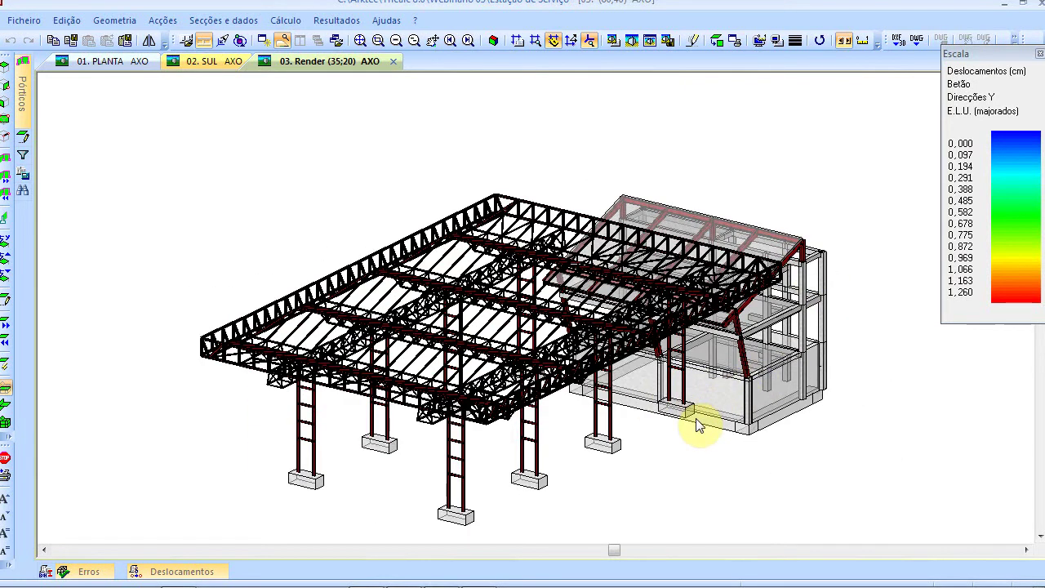
{"action": "key", "text": "ctrl+Up"}
{"action": "key", "text": "ctrl+Up"}
{"action": "key", "text": "ctrl+Up"}
{"action": "key", "text": "ctrl+Up"}
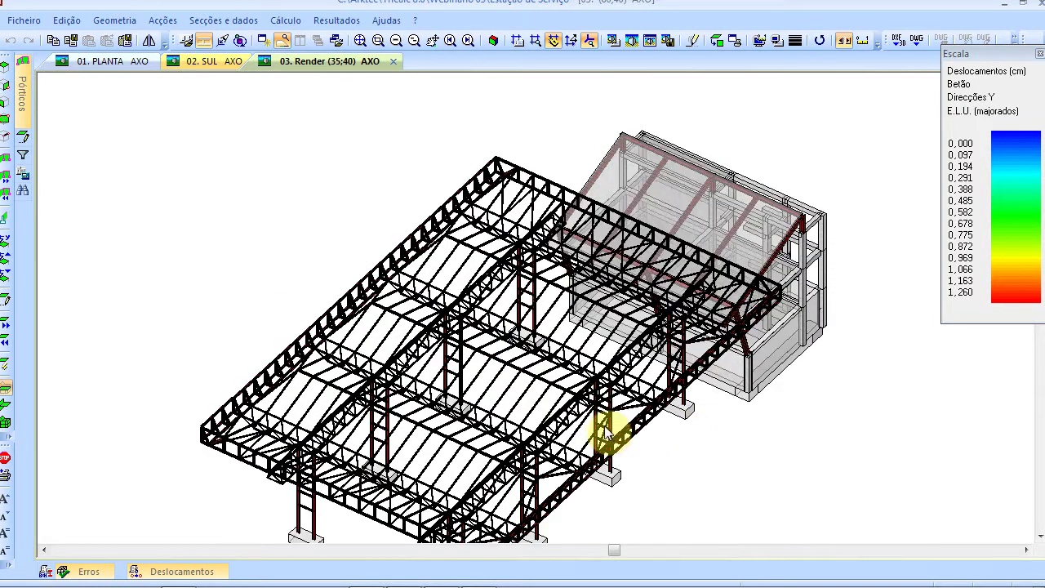
{"action": "key", "text": "ctrl+Left"}
{"action": "key", "text": "ctrl+Left"}
{"action": "key", "text": "ctrl+Left"}
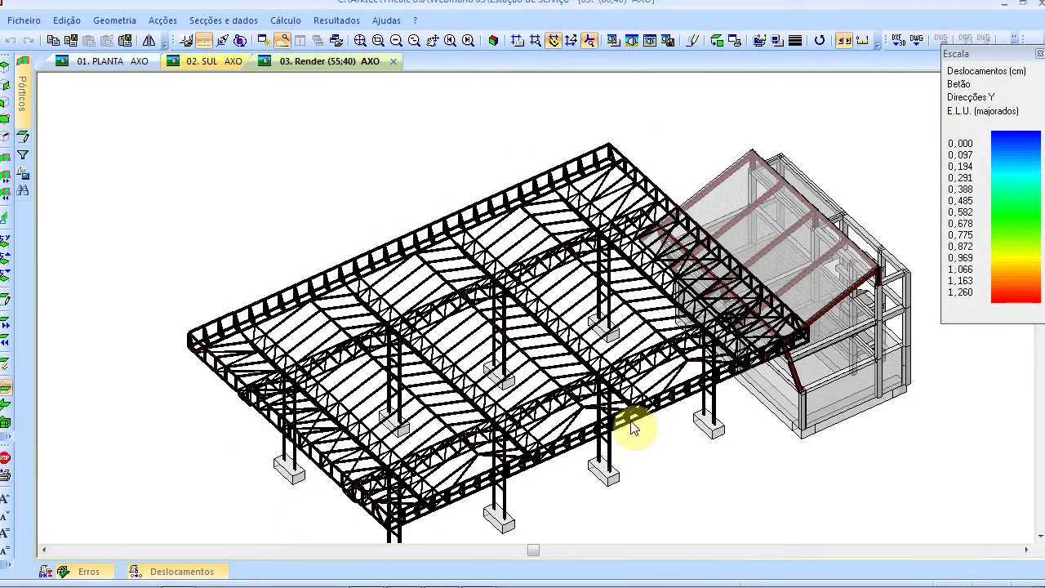
{"action": "key", "text": "ctrl+Left"}
{"action": "key", "text": "ctrl+Left"}
{"action": "key", "text": "ctrl+Left"}
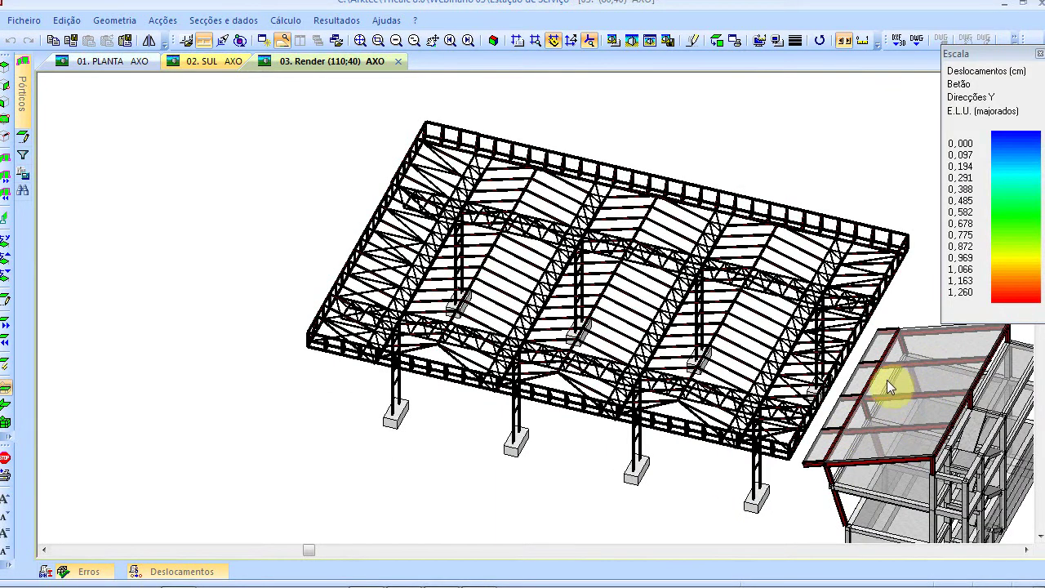
{"action": "key", "text": "ctrl+Down"}
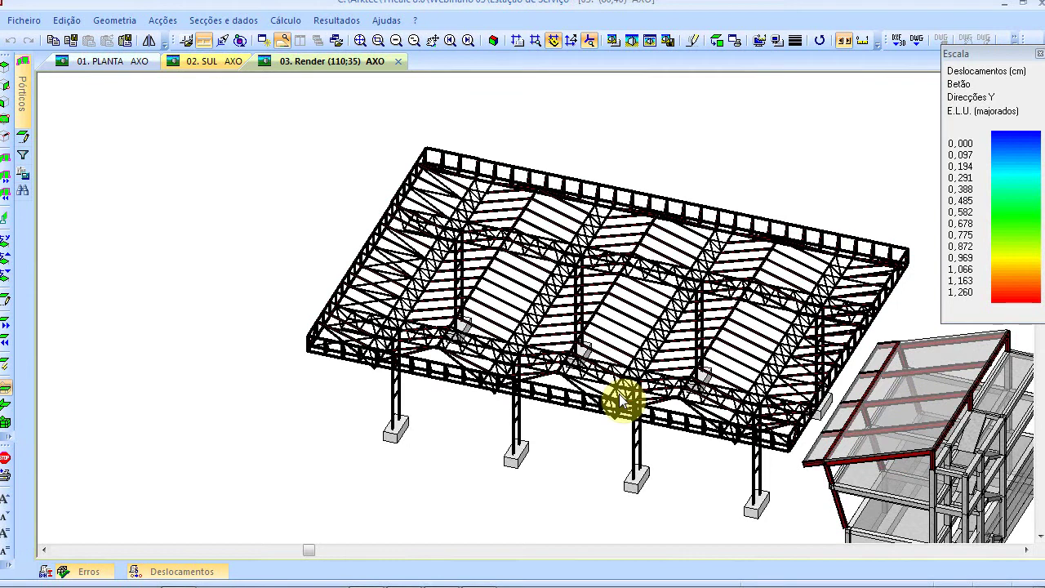
{"action": "key", "text": "ctrl+Down"}
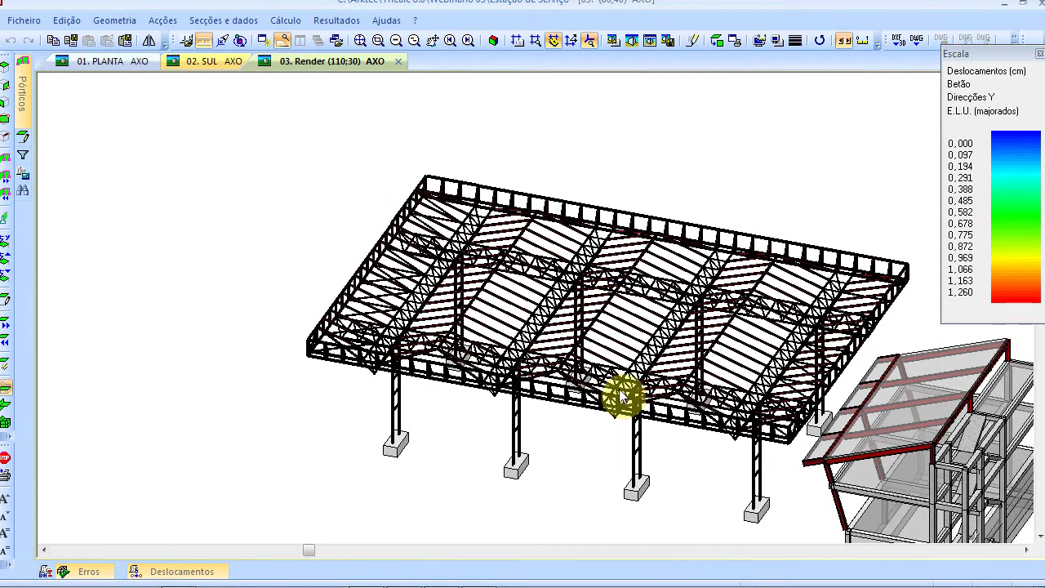
Step: Restore the (60;40) axonometric and examine the canopy and adjoining office building from progressively lower angles, ending at (120;15)
{"action": "left_click", "coordinate": [493, 41]}
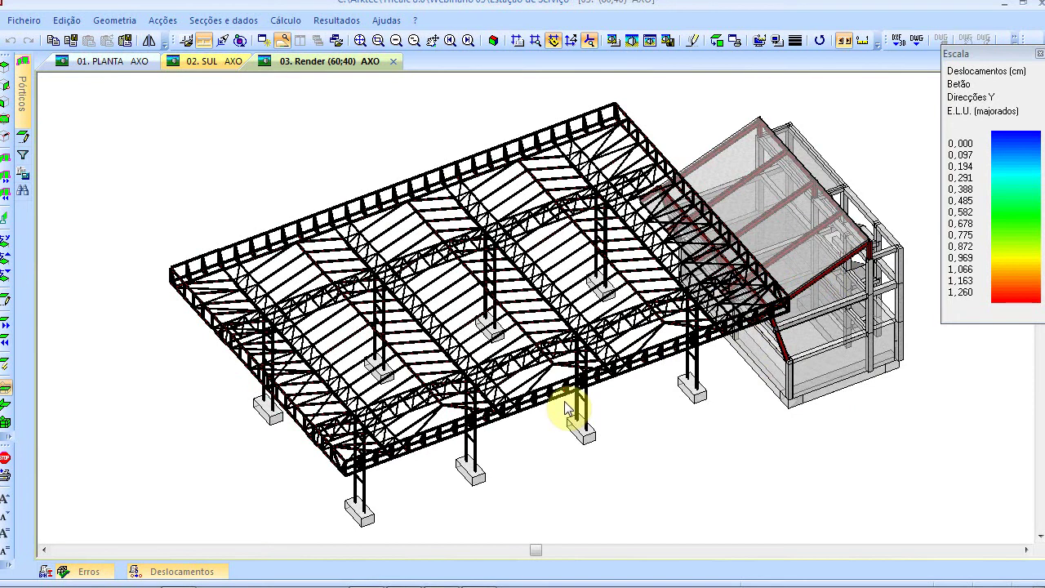
{"action": "key", "text": "ctrl+Right"}
{"action": "key", "text": "ctrl+Right"}
{"action": "key", "text": "ctrl+Up"}
{"action": "key", "text": "ctrl+Up"}
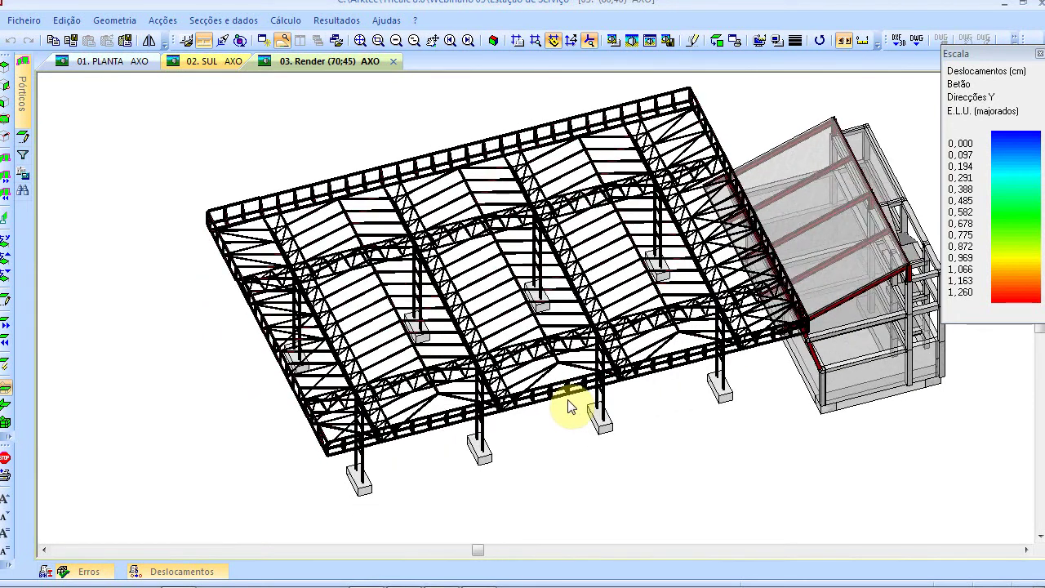
{"action": "key", "text": "ctrl+Down"}
{"action": "key", "text": "ctrl+Down"}
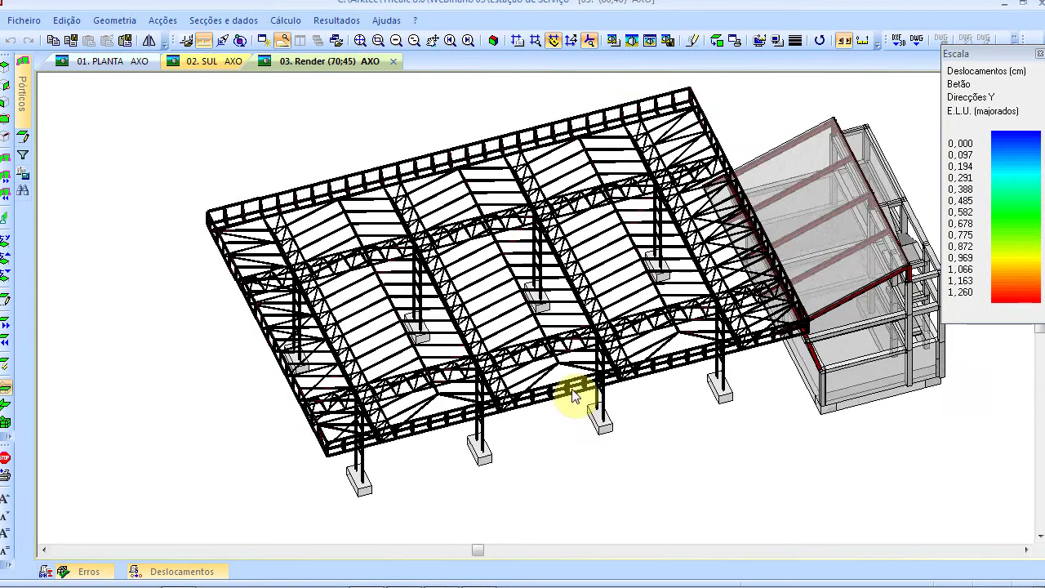
{"action": "key", "text": "ctrl+Down"}
{"action": "key", "text": "ctrl+Down"}
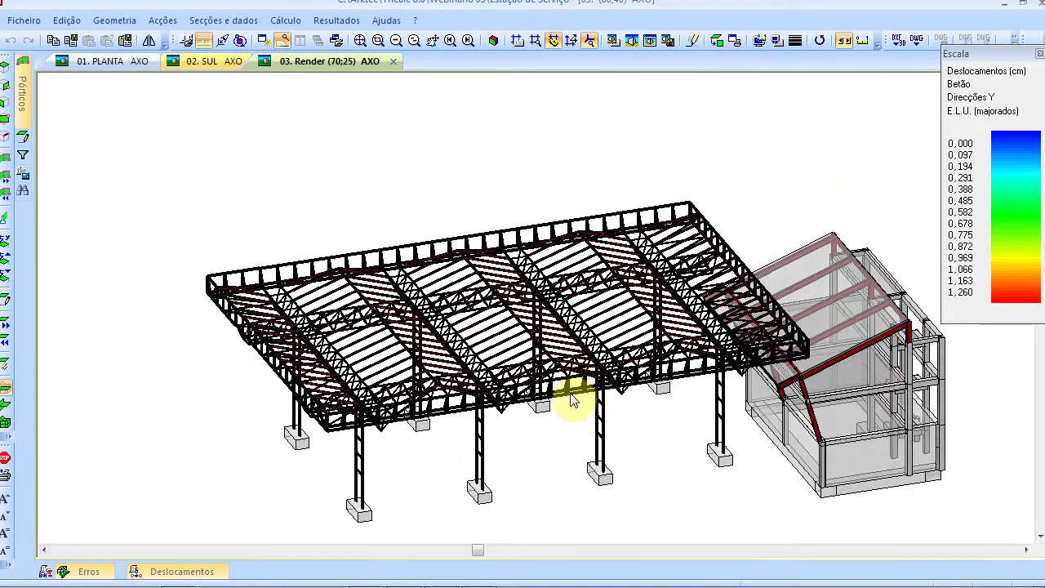
{"action": "key", "text": "ctrl+Down"}
{"action": "key", "text": "ctrl+Right"}
{"action": "key", "text": "ctrl+Right"}
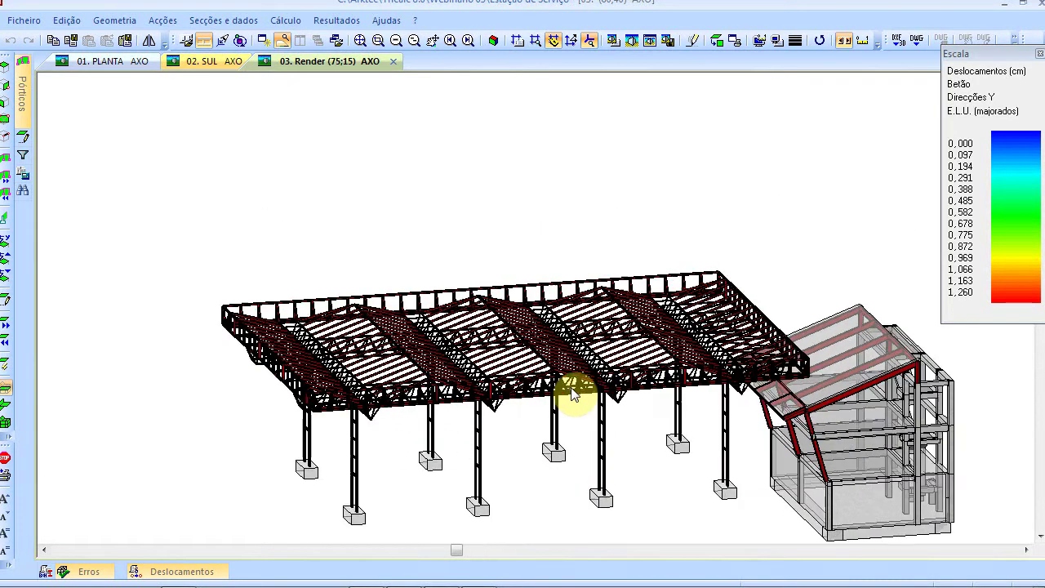
{"action": "key", "text": "ctrl+Right"}
{"action": "key", "text": "ctrl+Right"}
{"action": "key", "text": "ctrl+Right"}
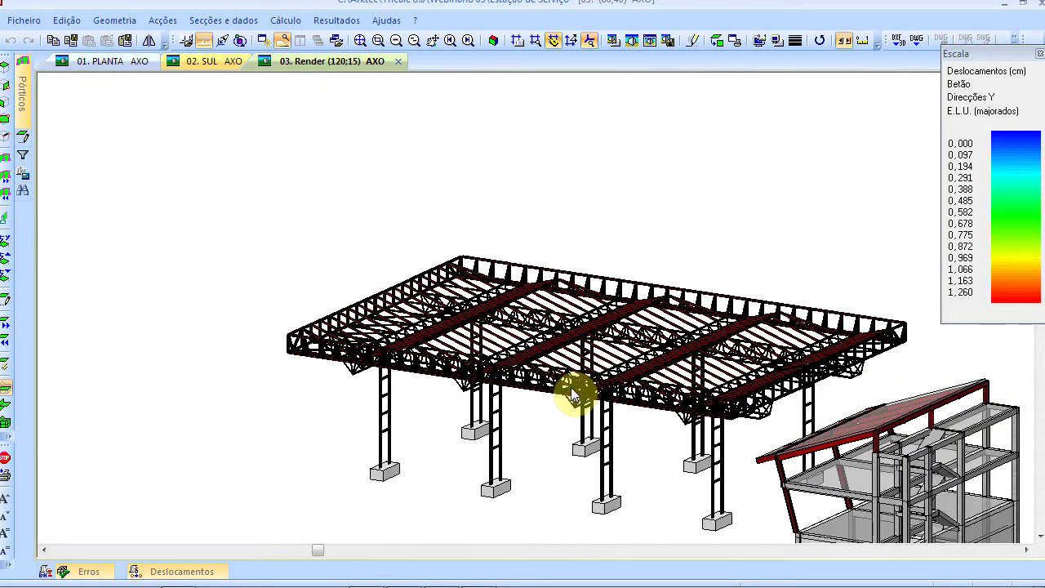
Step: Inspect the office building's concrete frame, stairs, sloping steel roof and inclined steel columns up close
{"action": "left_click", "coordinate": [355, 40]}
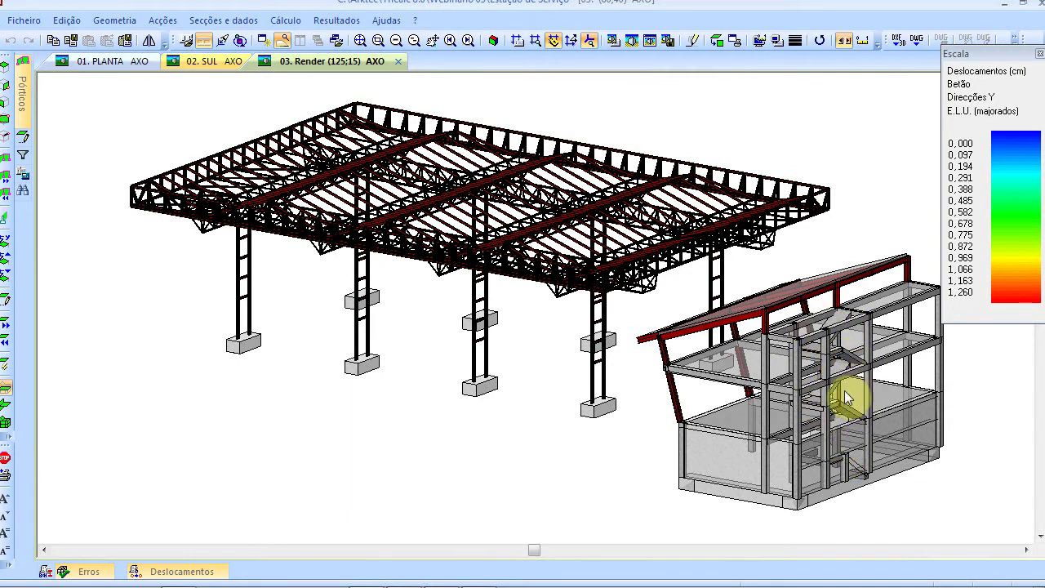
{"action": "scroll", "coordinate": [841, 366], "scroll_direction": "up", "scroll_amount": 1}
{"action": "scroll", "coordinate": [852, 310], "scroll_direction": "up", "scroll_amount": 1}
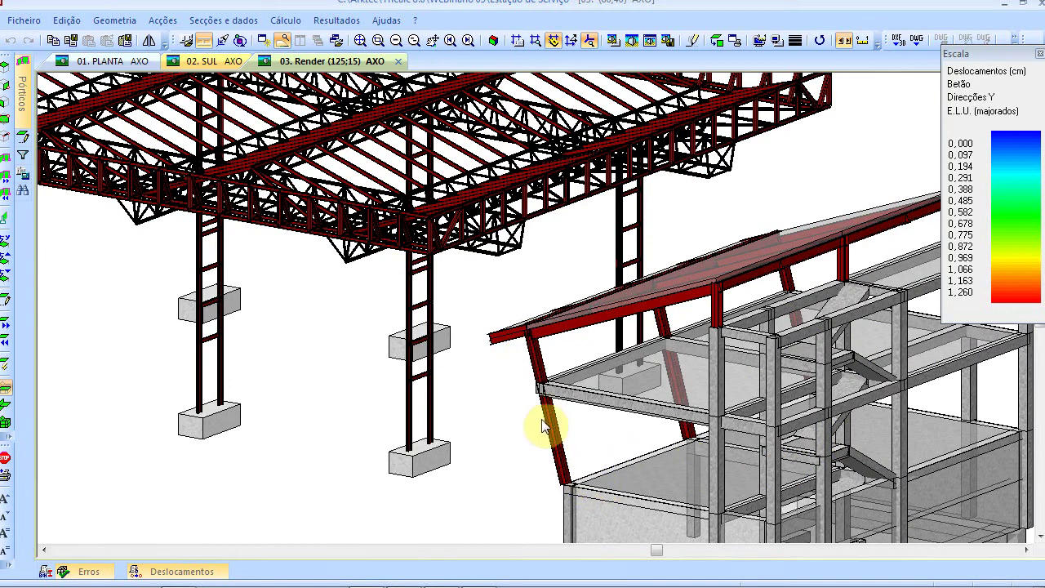
{"action": "scroll", "coordinate": [563, 465], "scroll_direction": "down", "scroll_amount": 1}
{"action": "scroll", "coordinate": [562, 454], "scroll_direction": "down", "scroll_amount": 2}
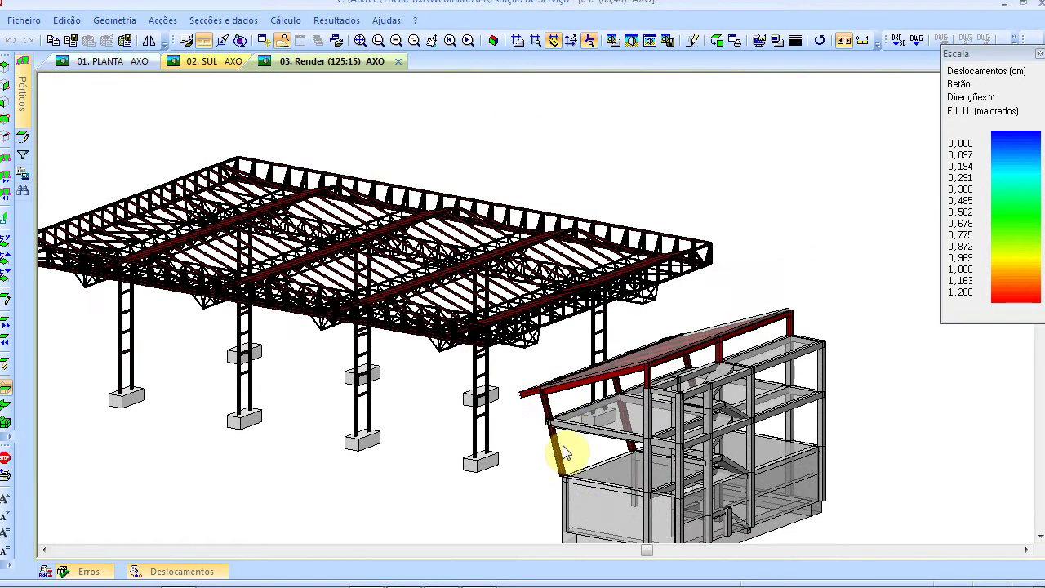
Step: Open the structure Estrutura 01 - Betão e Aço from the Webinário 03 folder and render its axonometric view
{"action": "left_click", "coordinate": [24, 22]}
{"action": "left_click", "coordinate": [41, 65]}
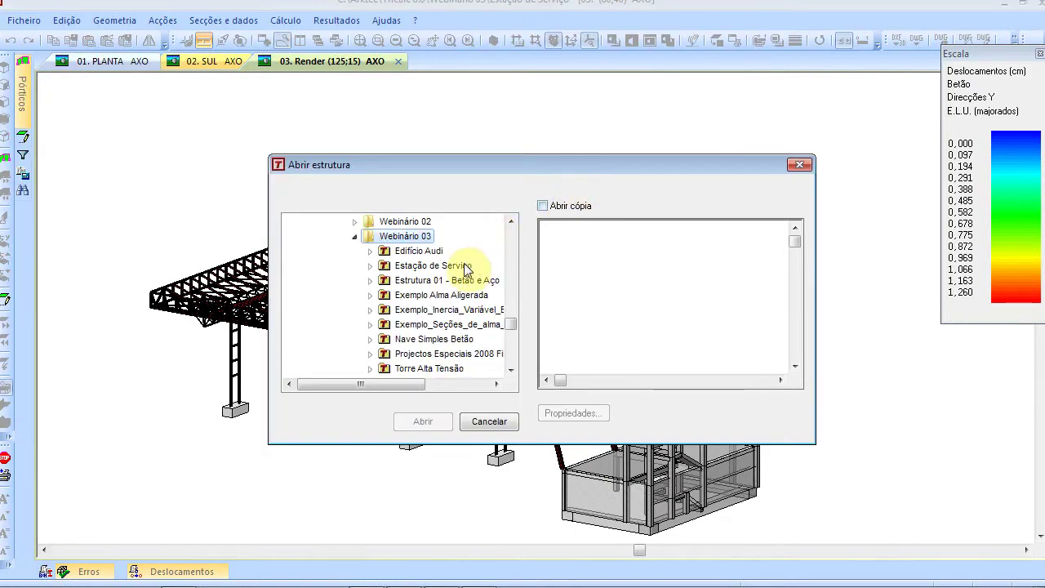
{"action": "left_click", "coordinate": [420, 280]}
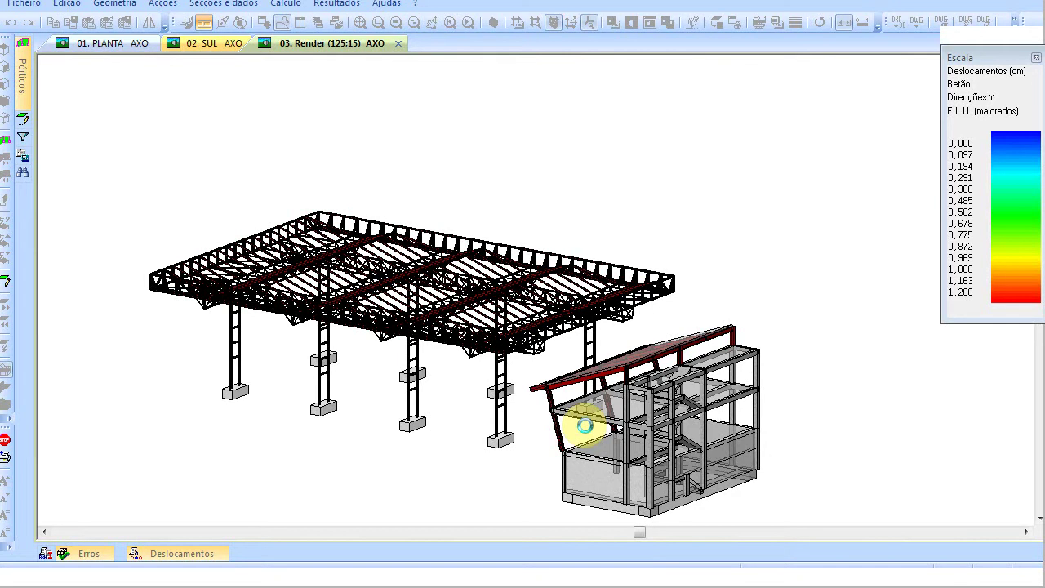
{"action": "left_click", "coordinate": [584, 425]}
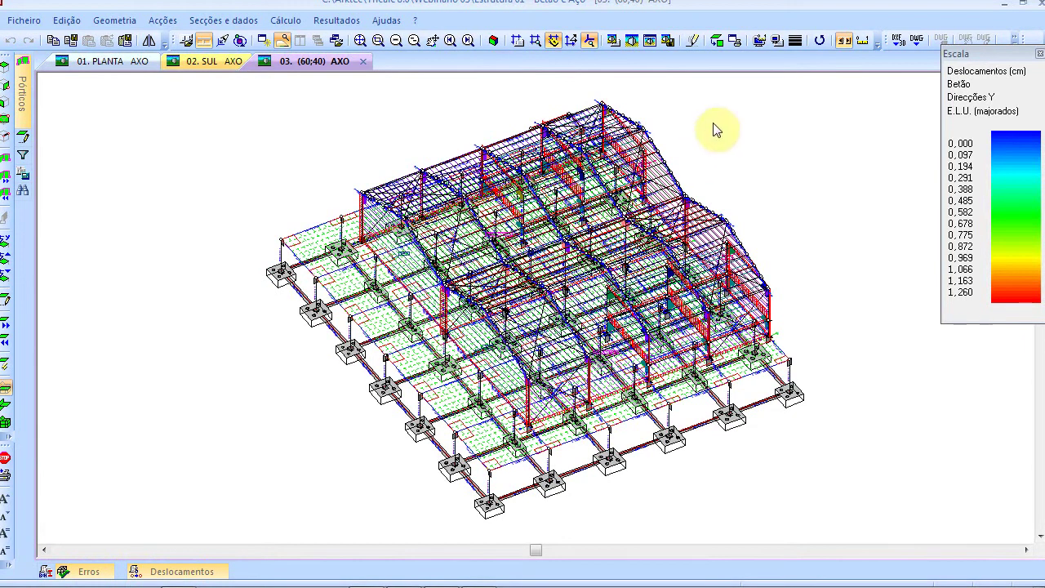
{"action": "left_click", "coordinate": [650, 40]}
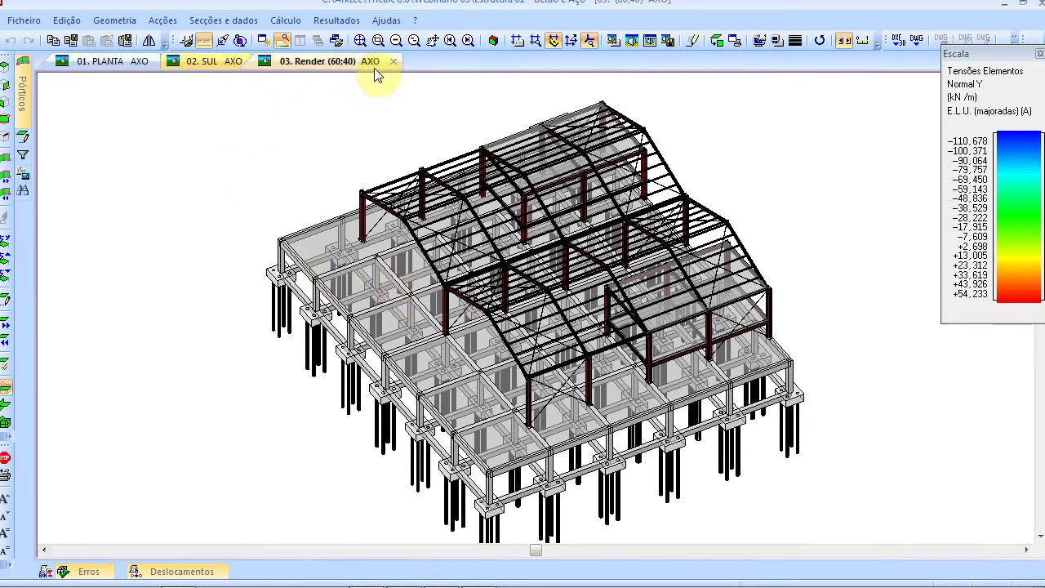
Step: Examine the corner steel portal frame's connections, including the column base plate and the bolted beam-to-column joint at the eaves
{"action": "left_click", "coordinate": [378, 44]}
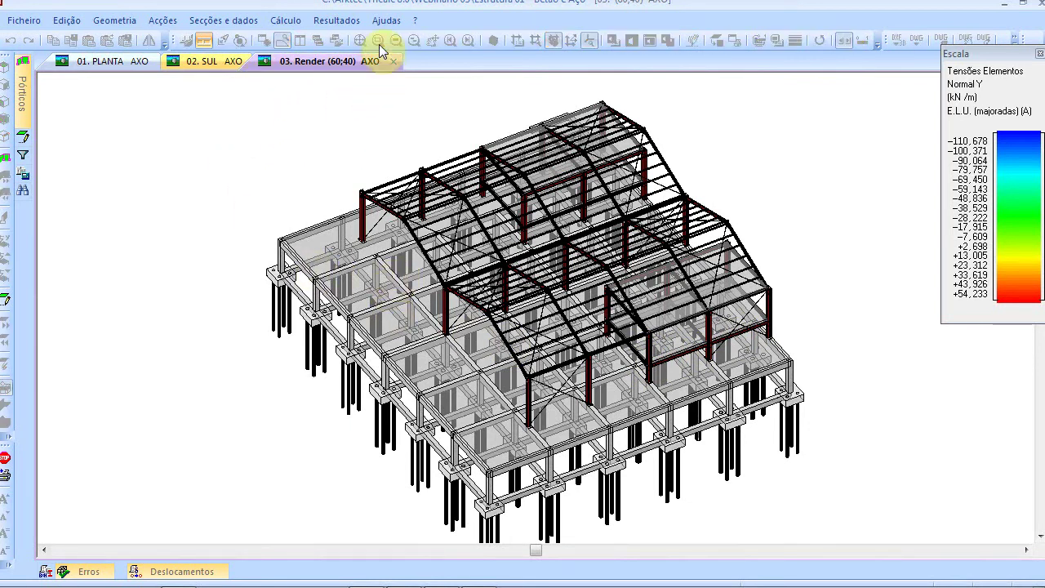
{"action": "left_click", "coordinate": [343, 153]}
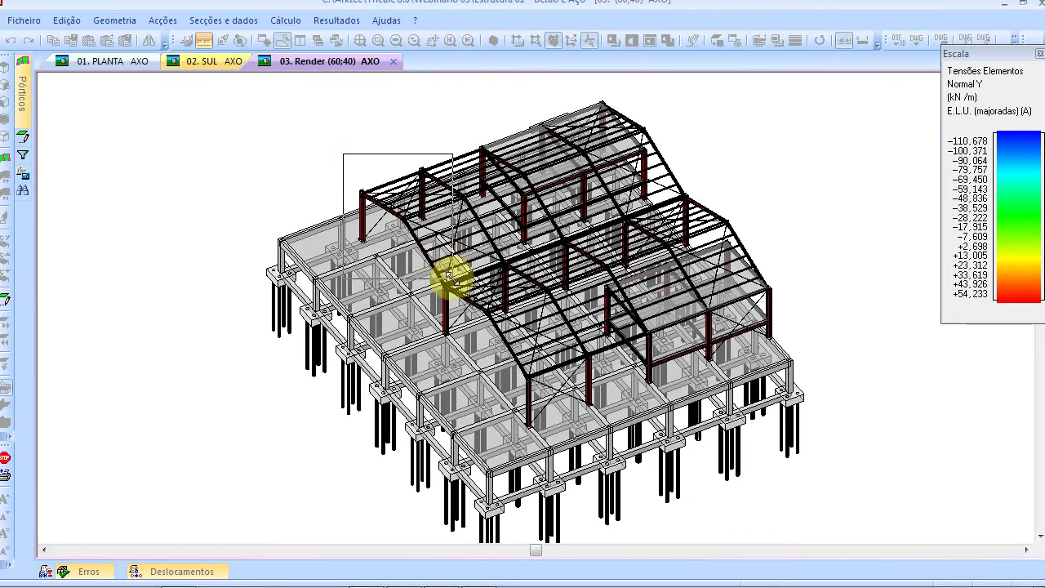
{"action": "left_click", "coordinate": [454, 273]}
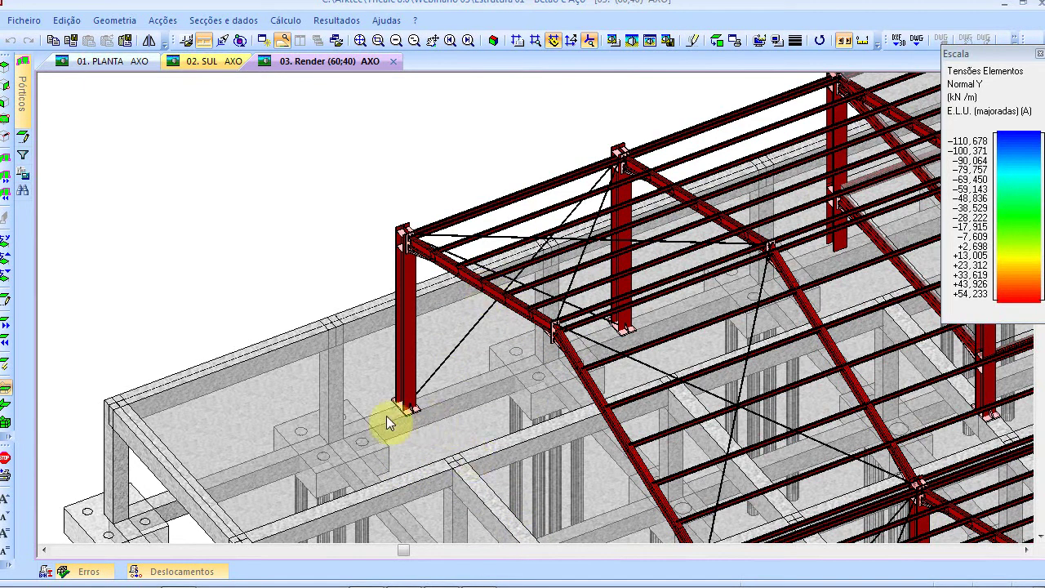
{"action": "left_click", "coordinate": [380, 43]}
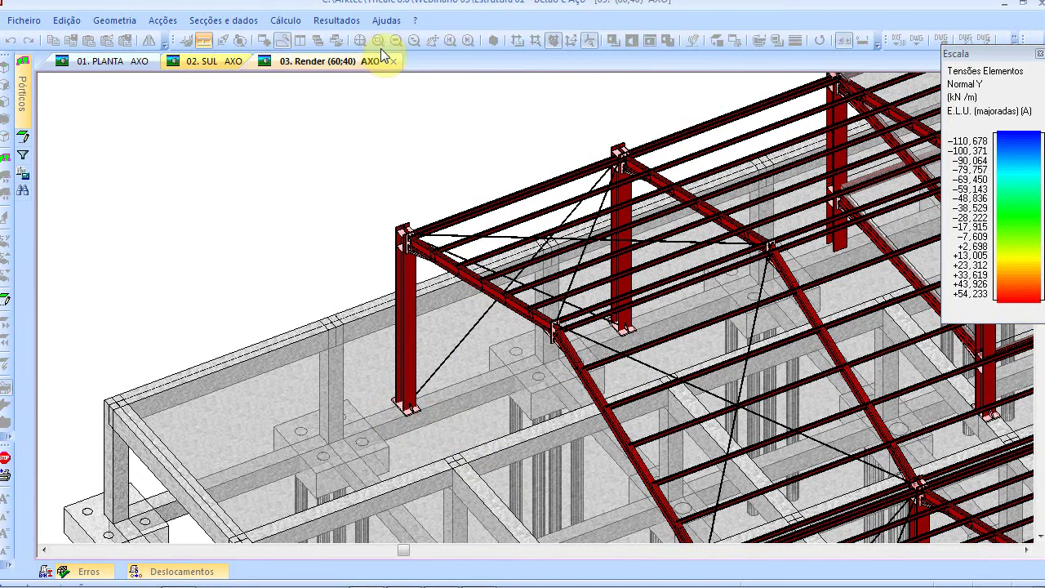
{"action": "left_click", "coordinate": [387, 378]}
{"action": "left_click", "coordinate": [425, 431]}
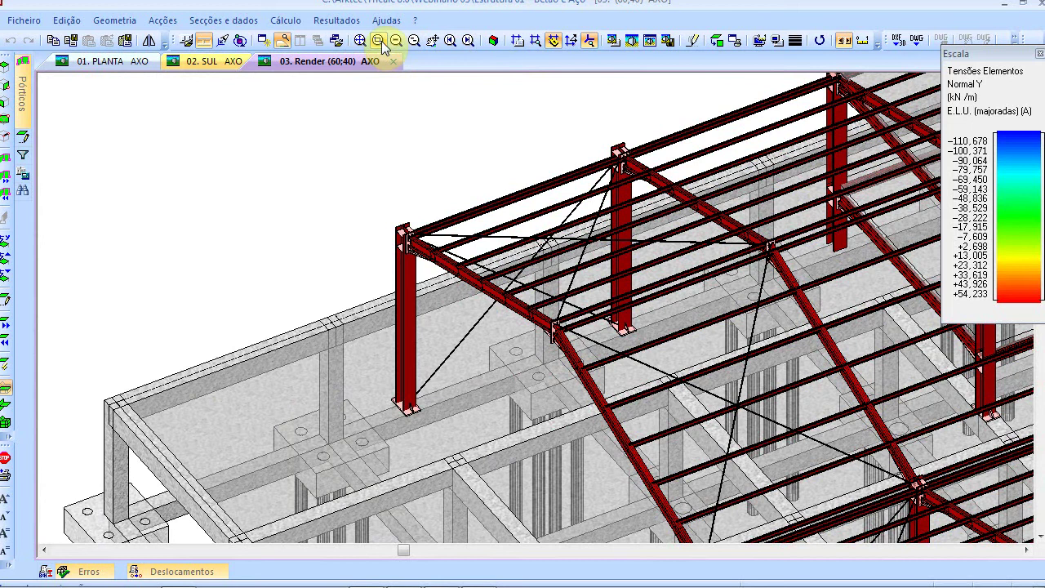
{"action": "left_click", "coordinate": [380, 40]}
{"action": "left_click", "coordinate": [377, 207]}
{"action": "left_click", "coordinate": [455, 284]}
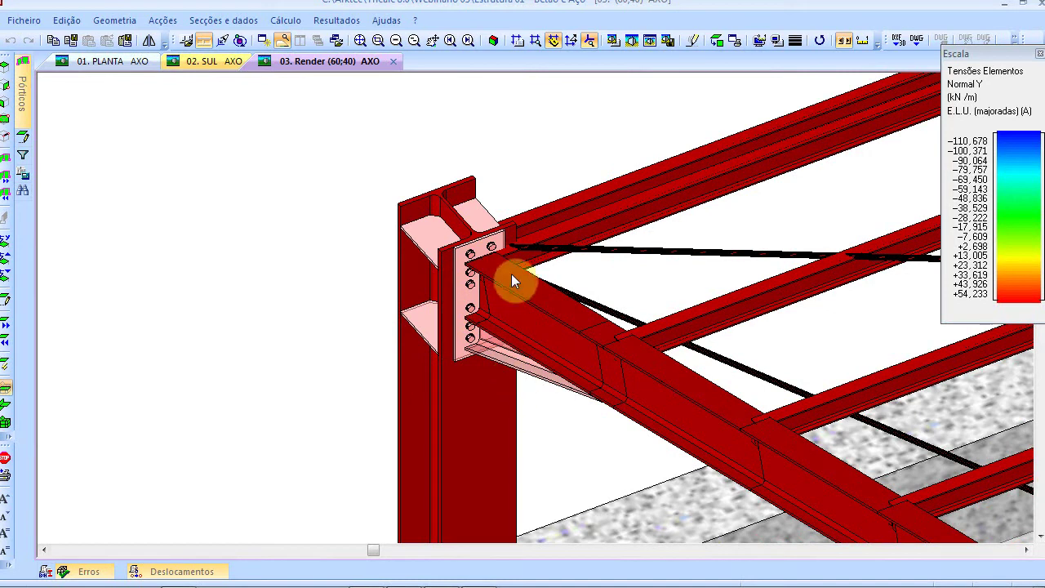
Step: Examine the bolted rafter-to-rafter connection of the end steel portal up close and restore the full structure view
{"action": "left_click", "coordinate": [448, 40]}
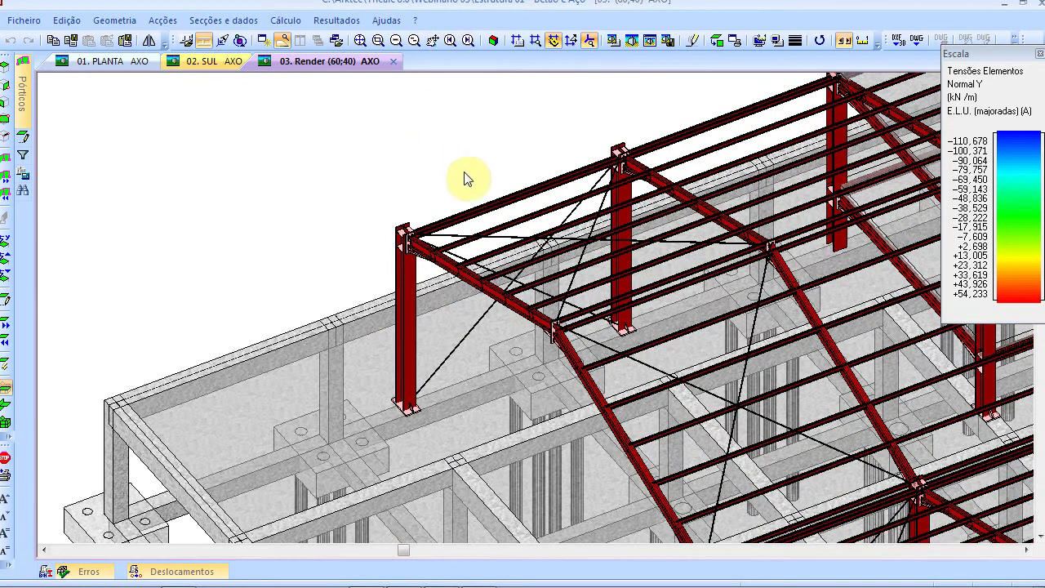
{"action": "left_click", "coordinate": [379, 41]}
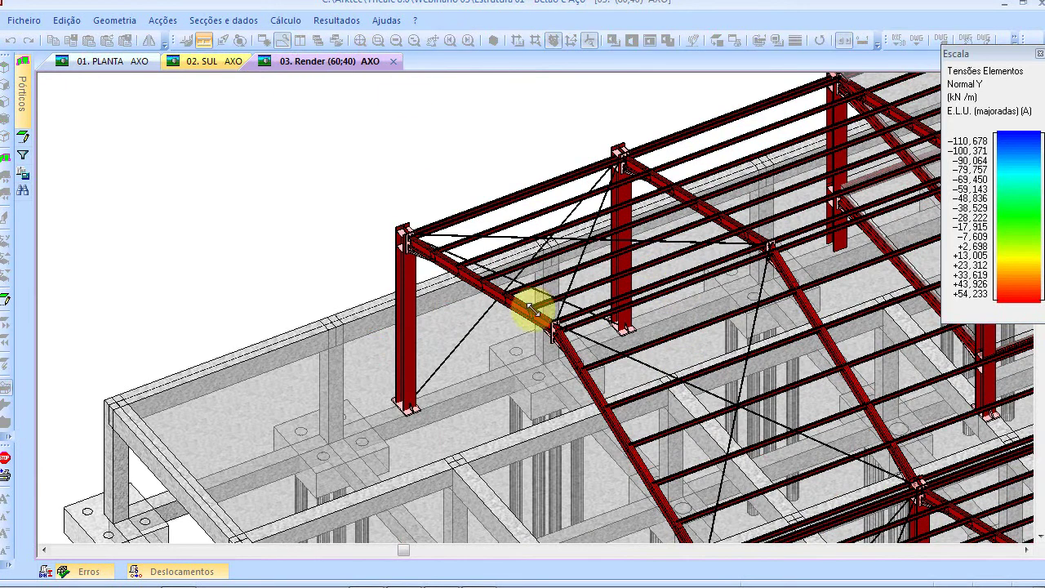
{"action": "left_click", "coordinate": [592, 375]}
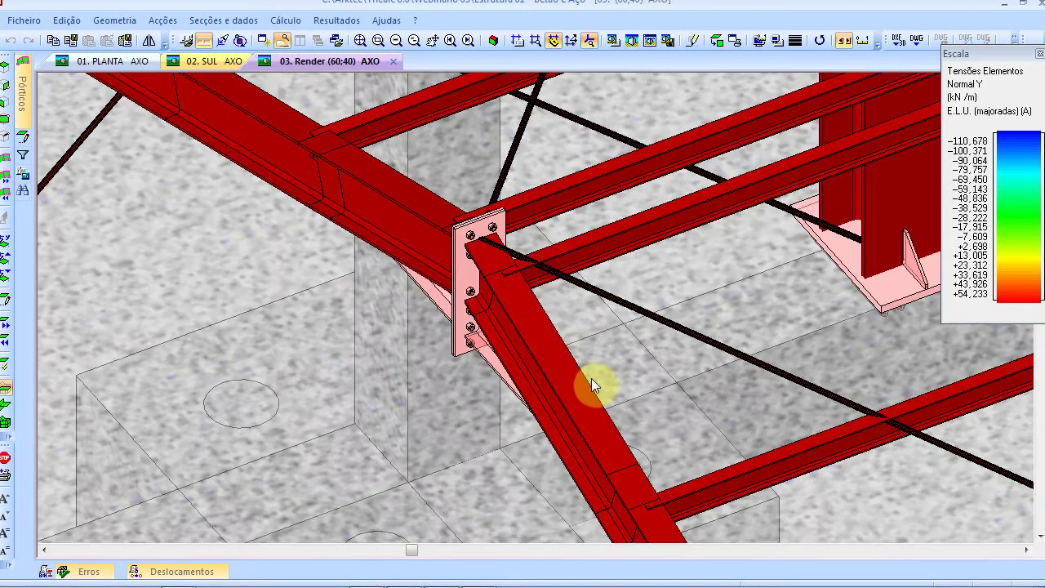
{"action": "left_click", "coordinate": [359, 41]}
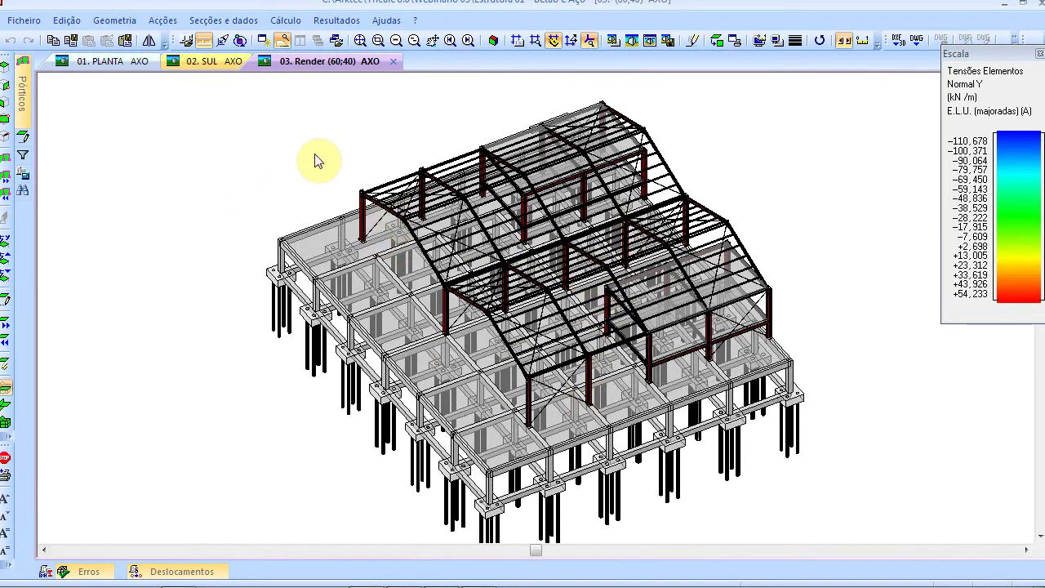
Step: Return the axonometric from render to the wireframe model and isolate the horizontal plane at level 0
{"action": "left_click", "coordinate": [612, 43]}
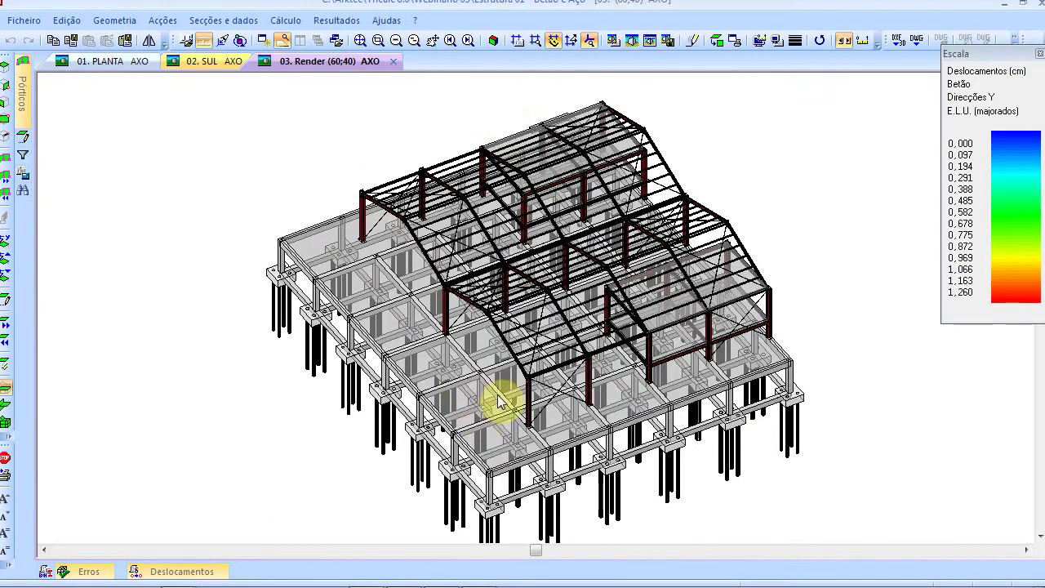
{"action": "left_click", "coordinate": [642, 48]}
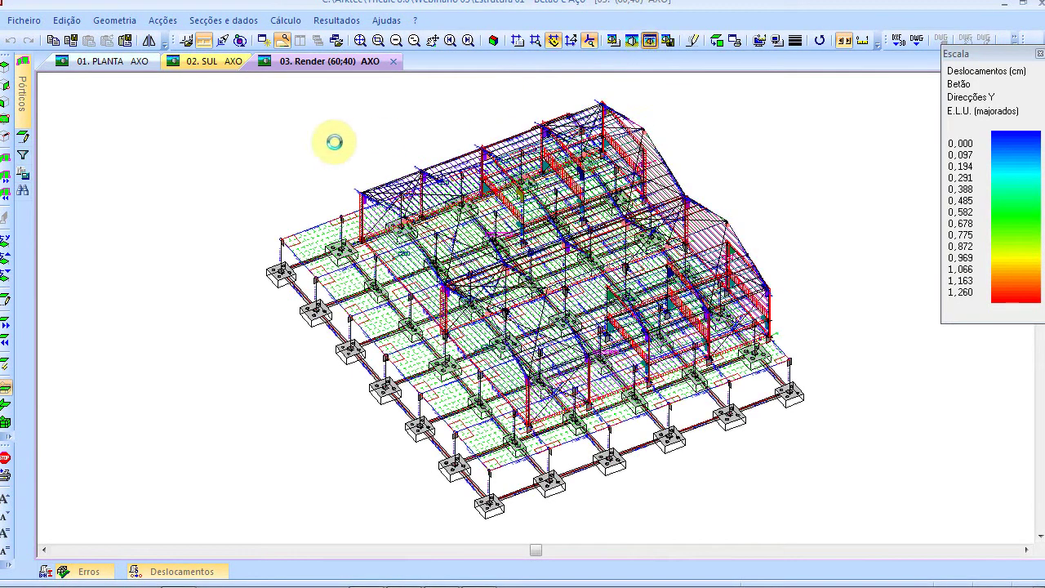
{"action": "left_click", "coordinate": [4, 69]}
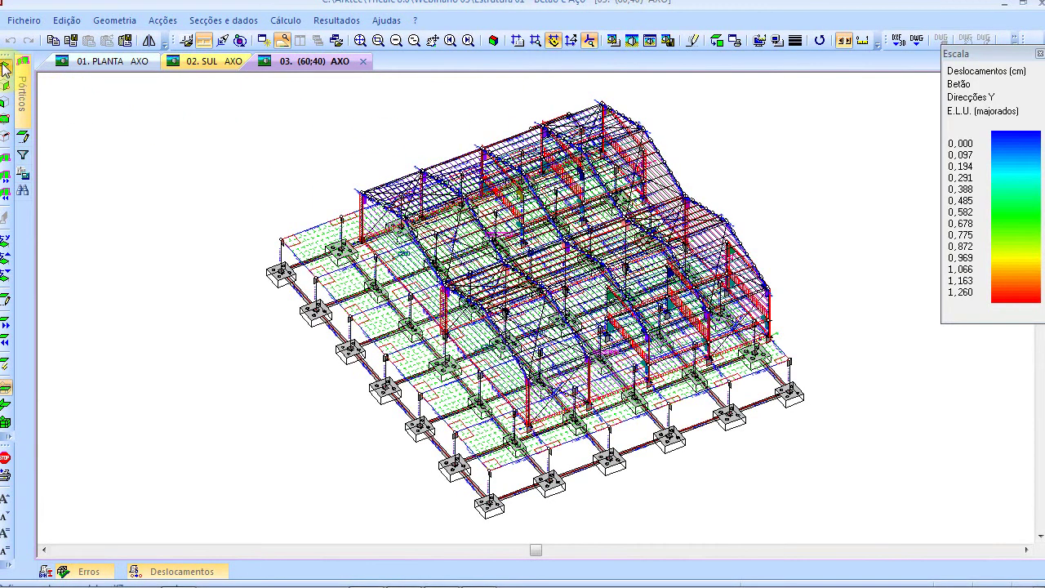
{"action": "left_click", "coordinate": [280, 238]}
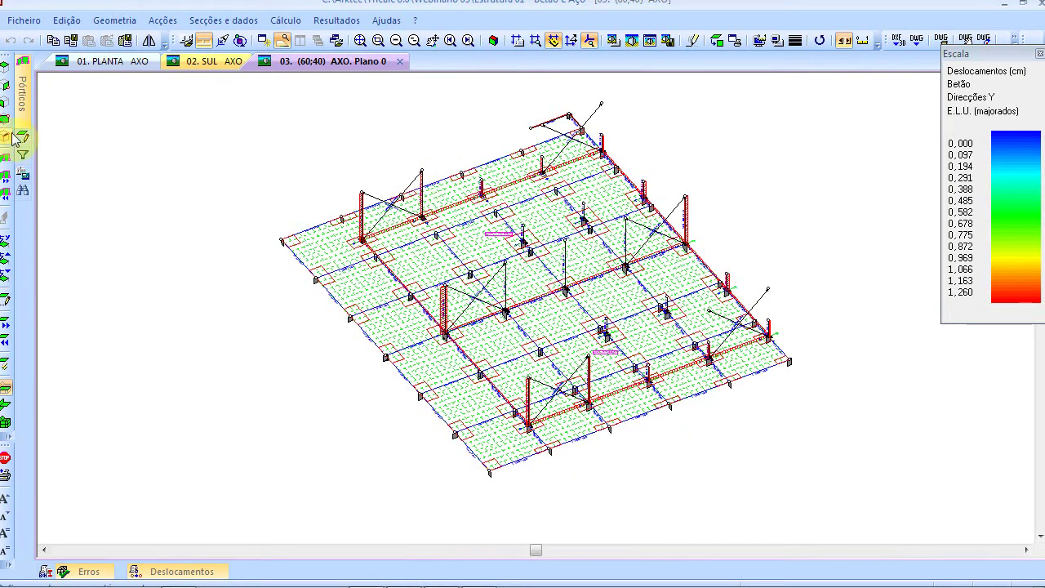
Step: Display horizontal planes 150 and 450 together with plane 0
{"action": "left_click", "coordinate": [4, 414]}
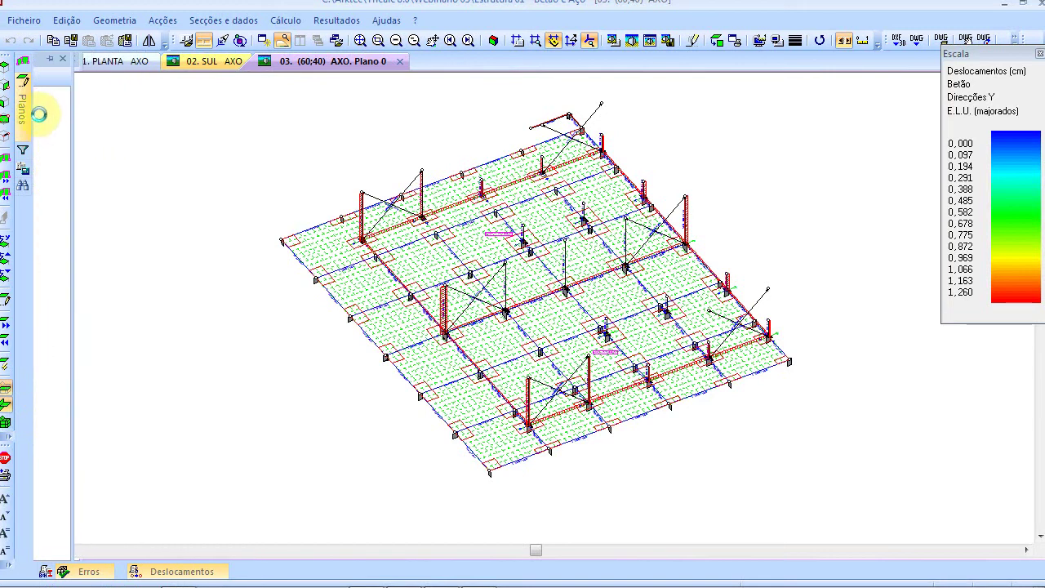
{"action": "mouse_move", "coordinate": [27, 115]}
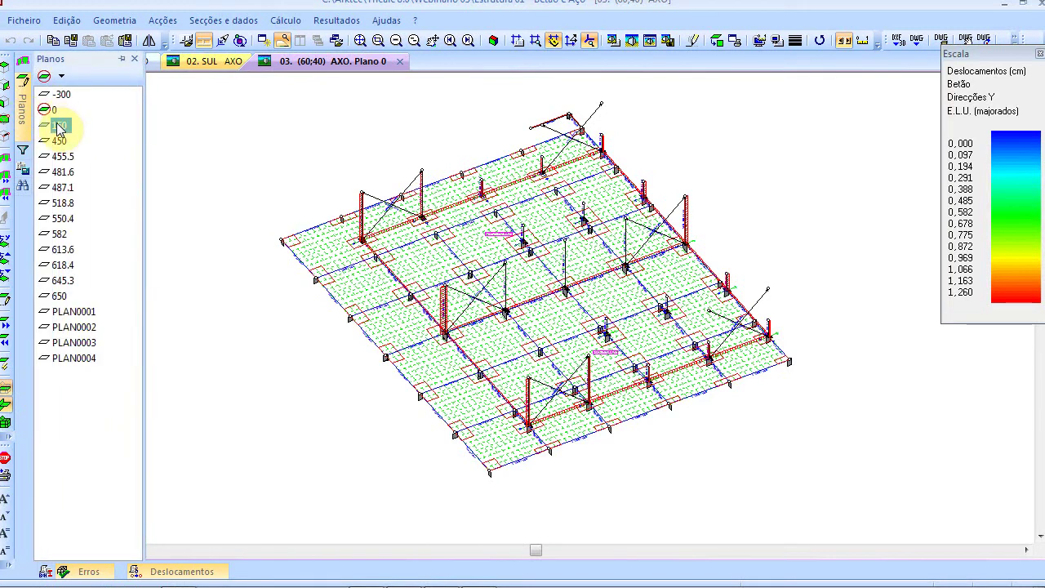
{"action": "left_click", "coordinate": [59, 126]}
{"action": "left_click", "coordinate": [64, 141]}
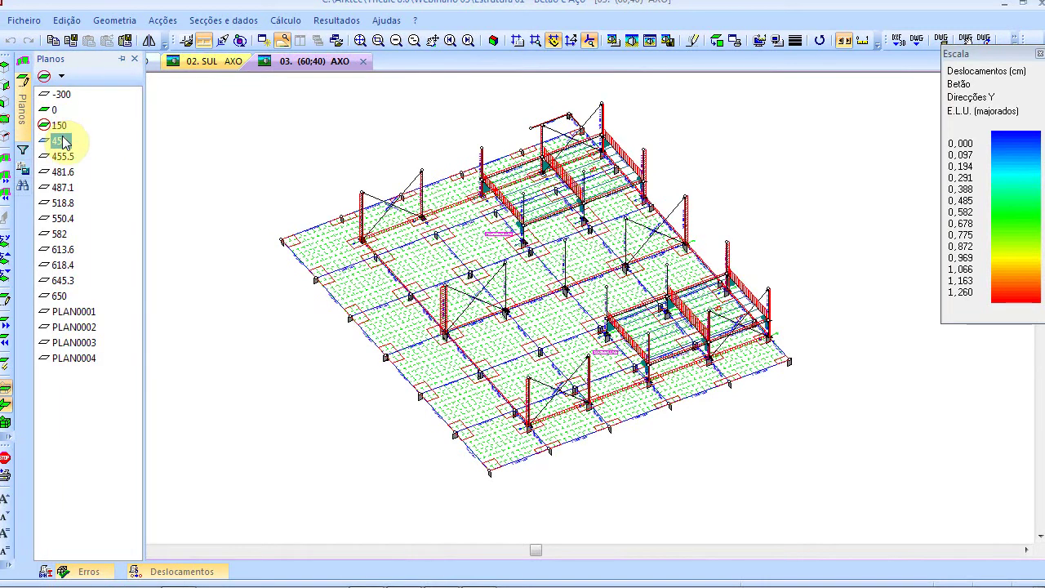
{"action": "scroll", "coordinate": [460, 180], "scroll_direction": "up", "scroll_amount": 1}
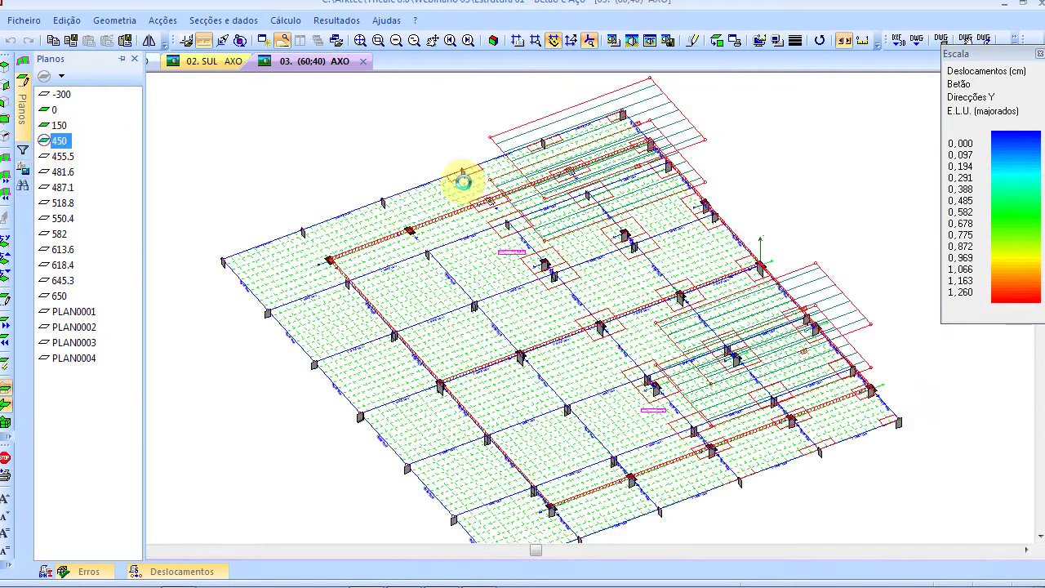
Step: Render the visible planes in solid colour with the wire model drawn as well
{"action": "left_click", "coordinate": [612, 40]}
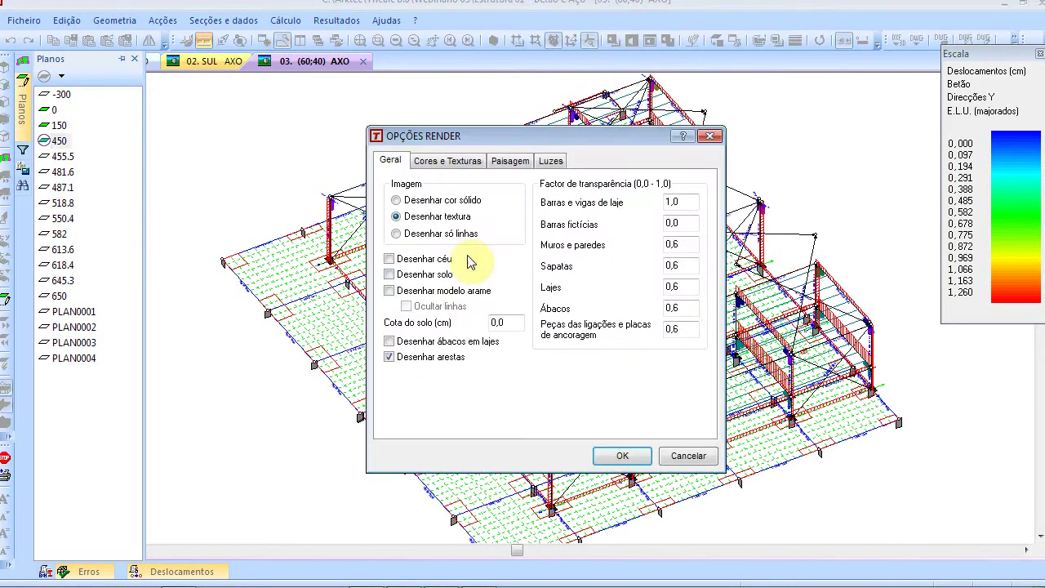
{"action": "left_click", "coordinate": [450, 291]}
{"action": "left_click", "coordinate": [454, 201]}
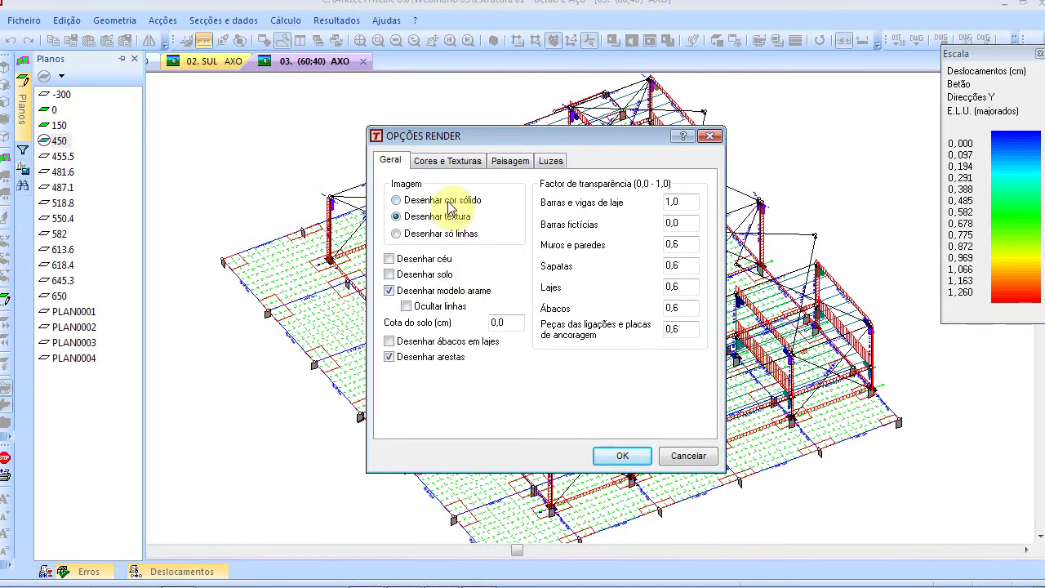
{"action": "left_click", "coordinate": [623, 457]}
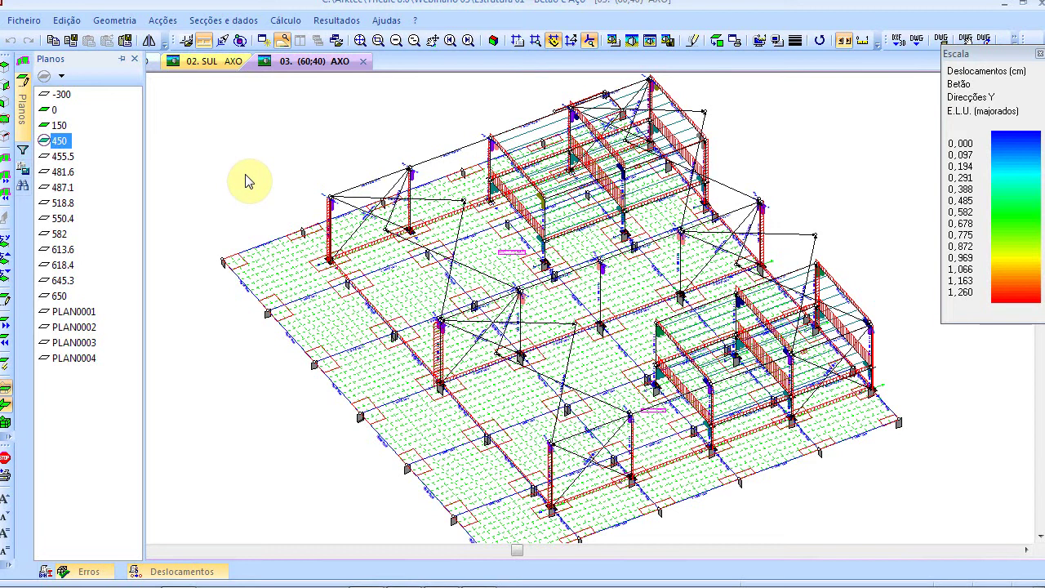
Step: Switch to the presentation, go to the Webinário opening slide and circle the column base on the coloured slab image
{"action": "key", "text": "alt+Tab"}
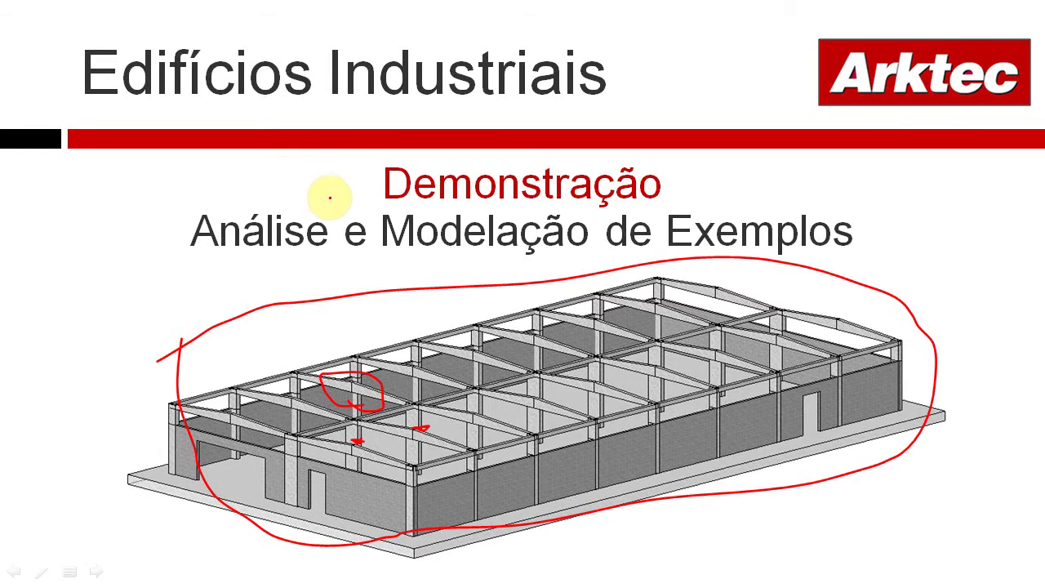
{"action": "right_click", "coordinate": [441, 199]}
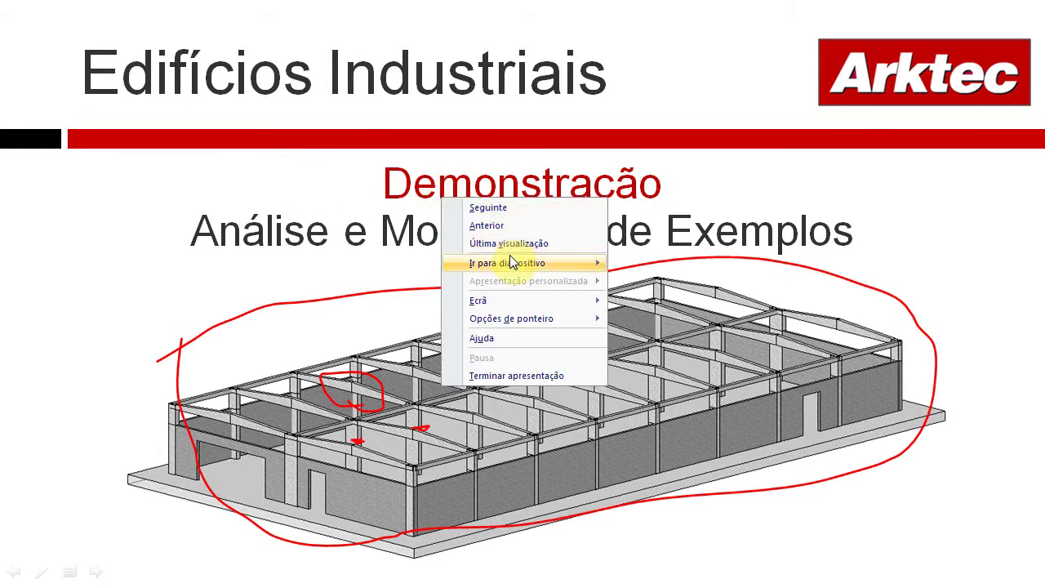
{"action": "mouse_move", "coordinate": [511, 263]}
{"action": "left_click", "coordinate": [682, 282]}
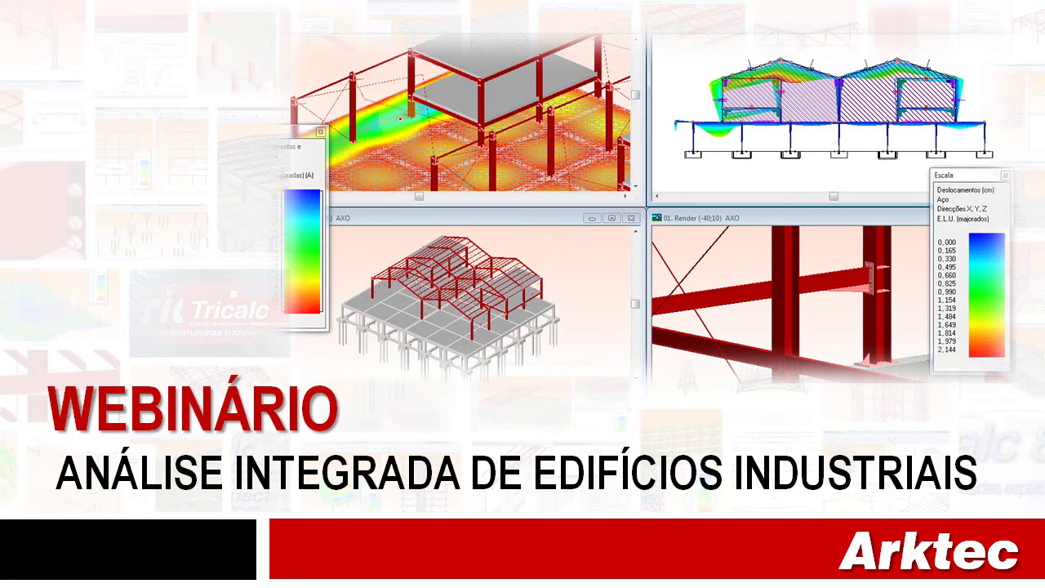
{"action": "mouse_move", "coordinate": [390, 94]}
{"action": "left_mouse_down"}
{"action": "mouse_move", "coordinate": [416, 129]}
{"action": "mouse_move", "coordinate": [443, 92]}
{"action": "mouse_move", "coordinate": [408, 91]}
{"action": "left_mouse_up"}
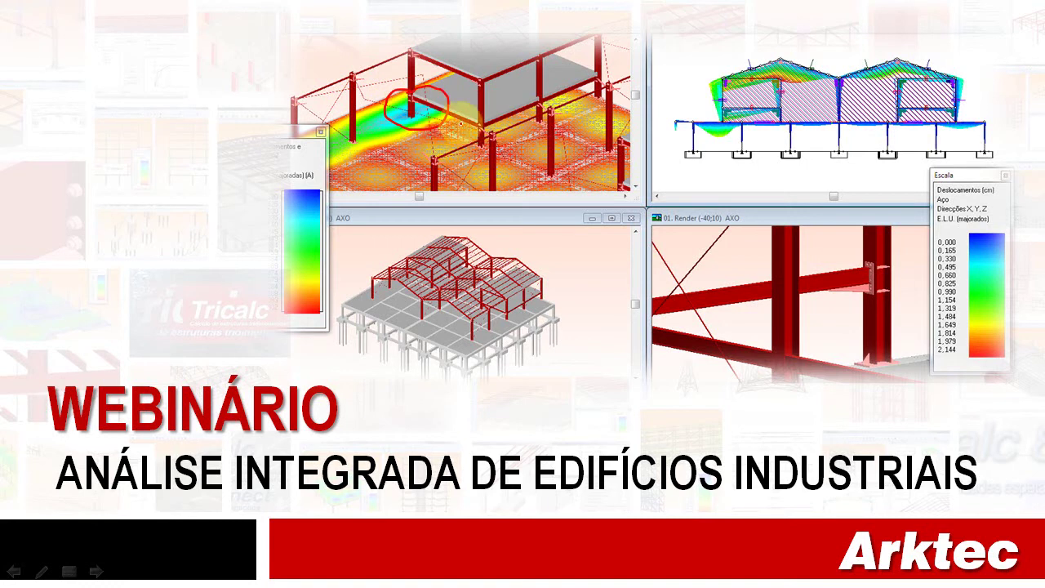
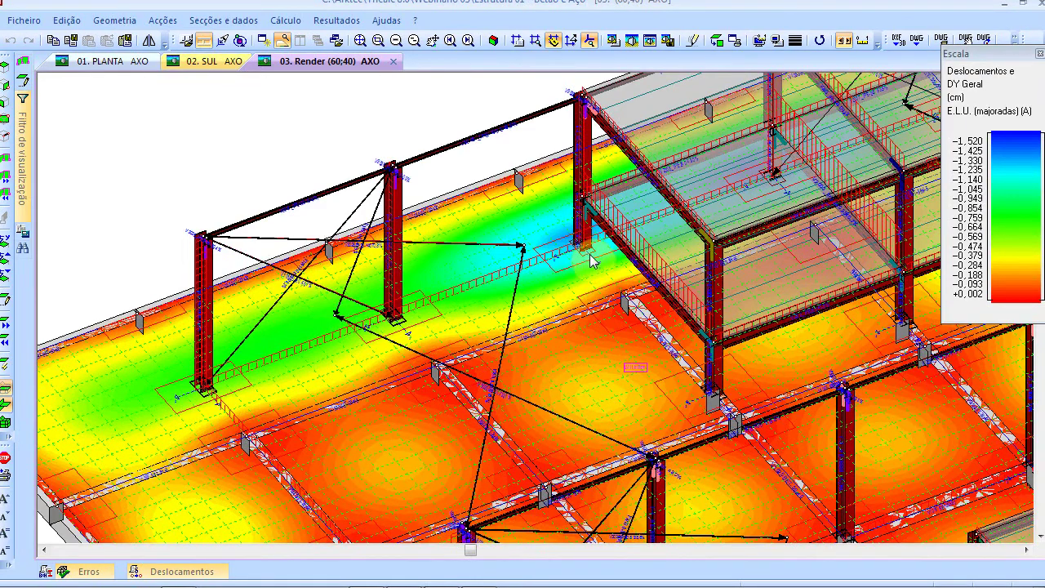
Step: Examine the slab's DY displacement isovalues around the steel portals from lower and rotated angles, ending at (40;20)
{"action": "key", "text": "Down"}
{"action": "key", "text": "Down"}
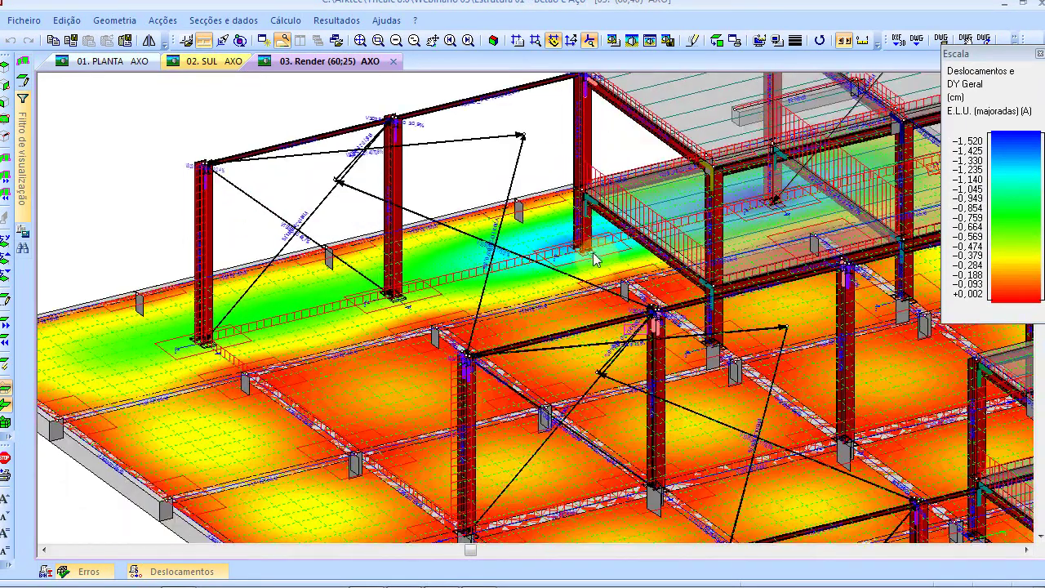
{"action": "key", "text": "Down"}
{"action": "key", "text": "Left"}
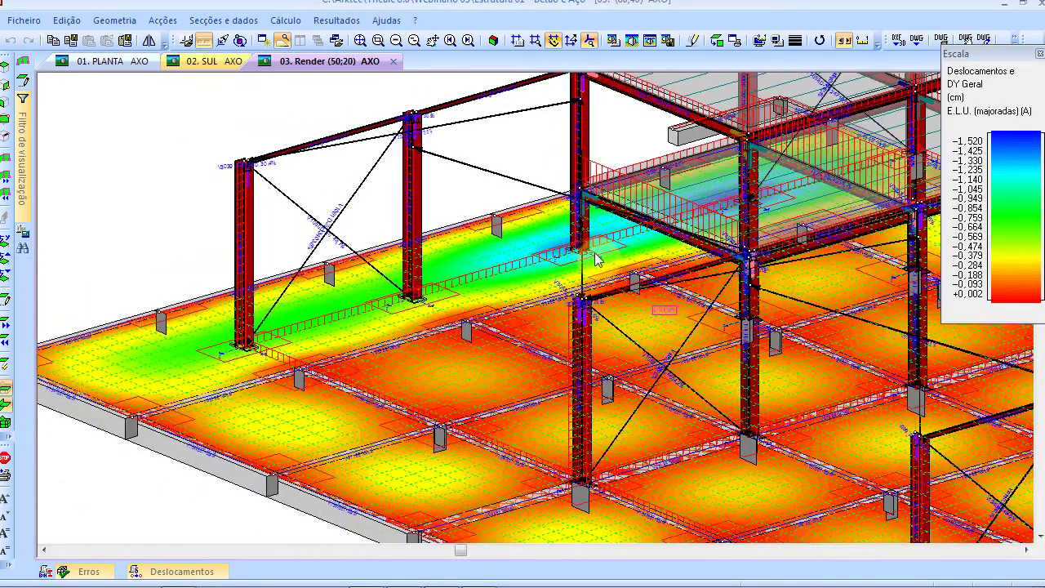
{"action": "key", "text": "Left"}
{"action": "key", "text": "Left"}
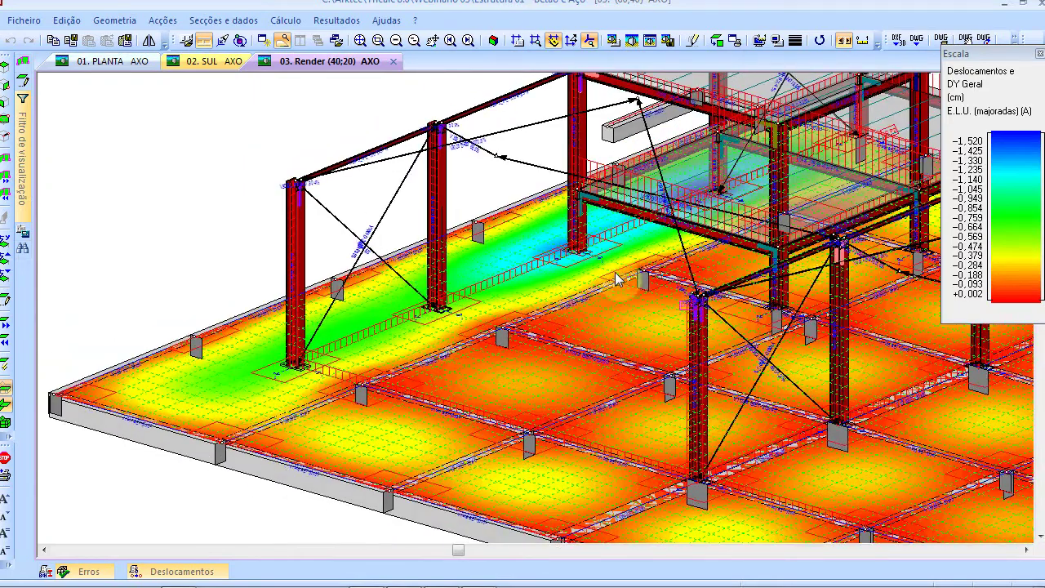
{"action": "scroll", "coordinate": [517, 224], "scroll_direction": "down", "scroll_amount": 1}
{"action": "middle_click_drag", "start_coordinate": [530, 246], "coordinate": [434, 154]}
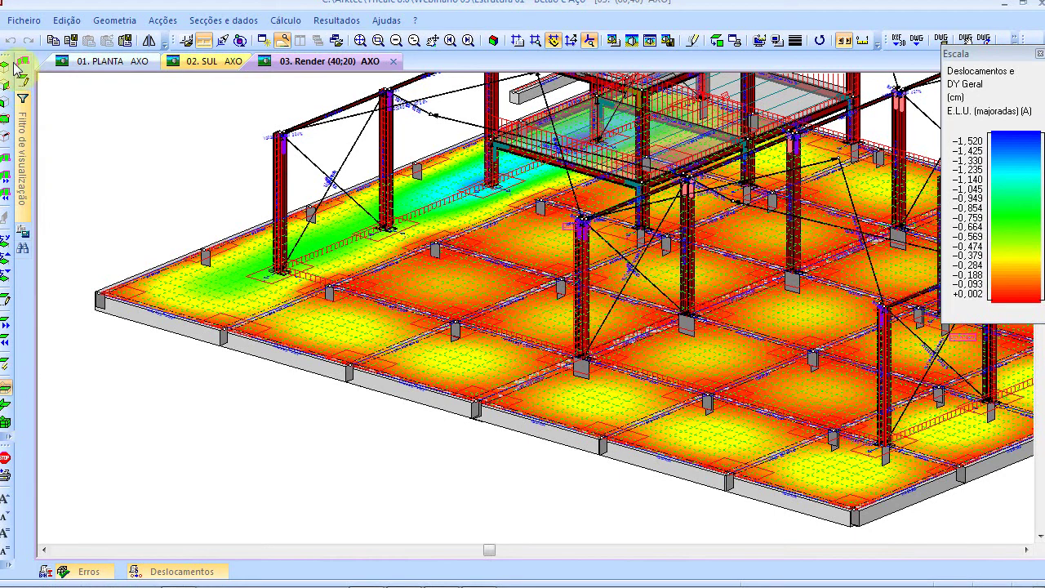
Step: Isolate the vertical XY plane through the corner steel portal column and show it in the south view
{"action": "left_click", "coordinate": [4, 111]}
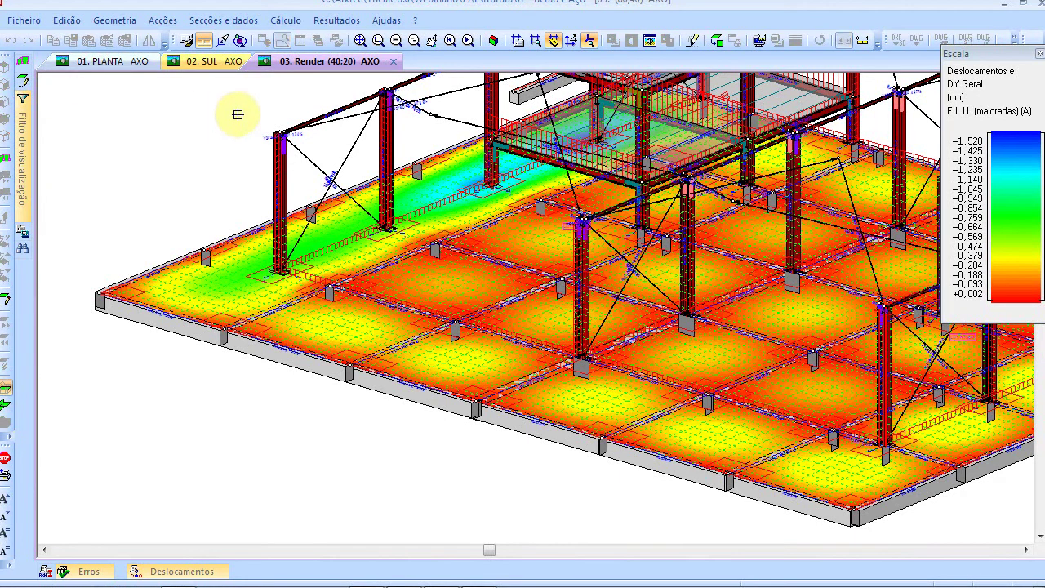
{"action": "left_click", "coordinate": [277, 131]}
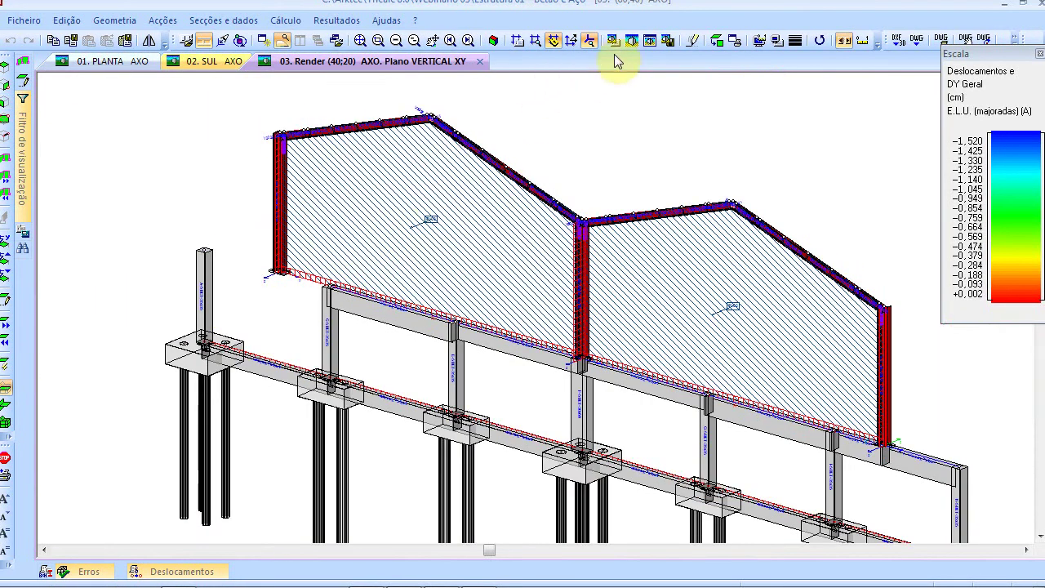
{"action": "left_click", "coordinate": [717, 42]}
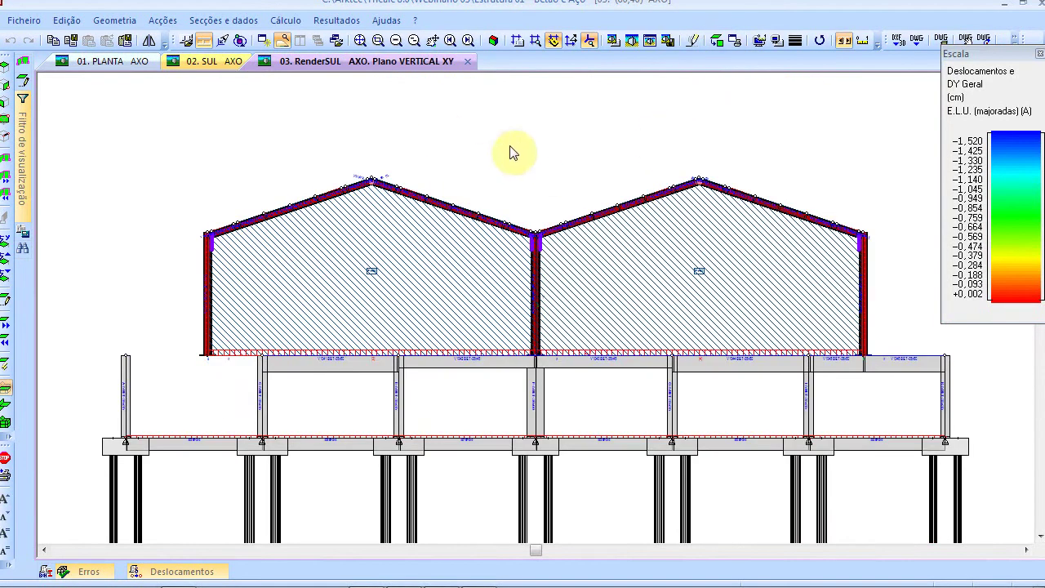
Step: Graph the displacements for the ultimate limit state with factored load cases and Betão as the material
{"action": "left_click", "coordinate": [338, 21]}
{"action": "left_click", "coordinate": [358, 81]}
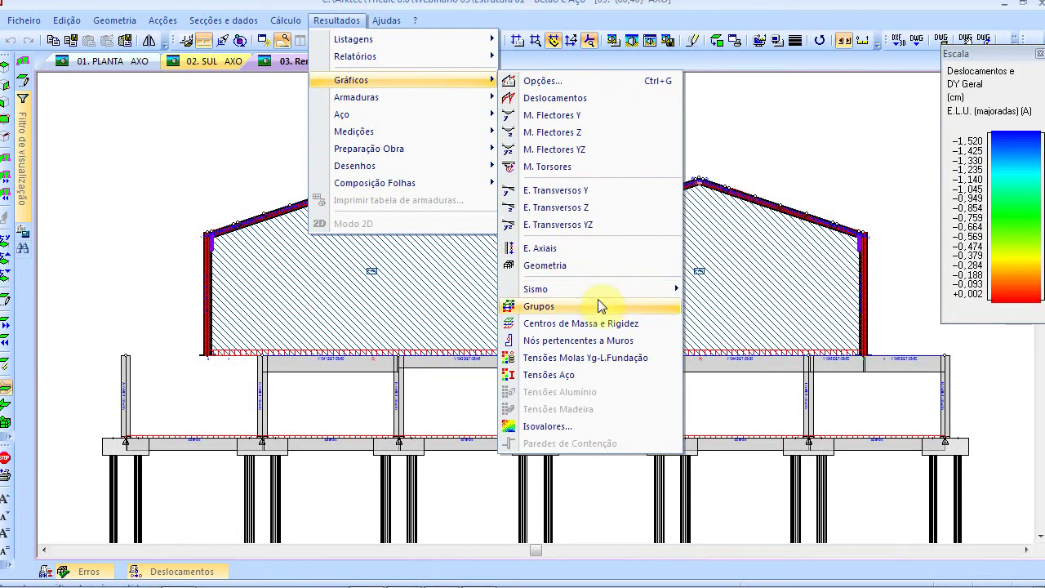
{"action": "left_click", "coordinate": [596, 99]}
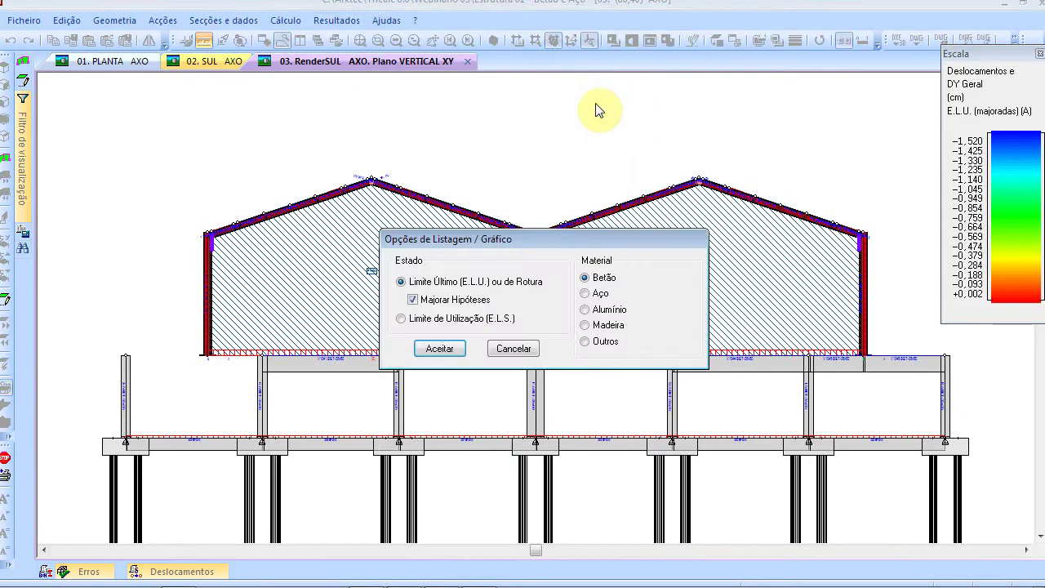
{"action": "left_click", "coordinate": [439, 349]}
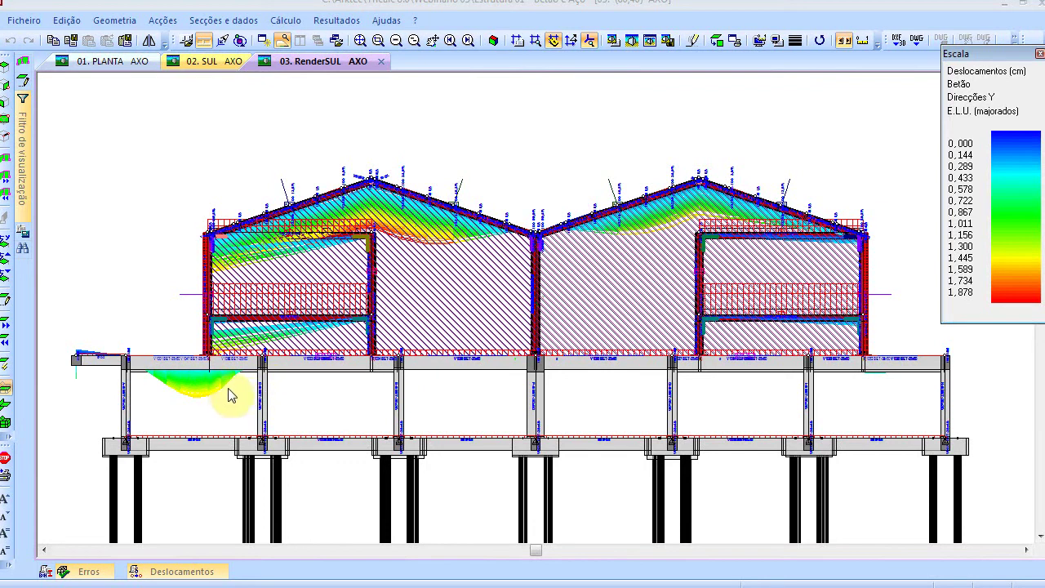
Step: Restore the (60;40) axonometric and clear the displacement graph from the model
{"action": "left_click", "coordinate": [493, 40]}
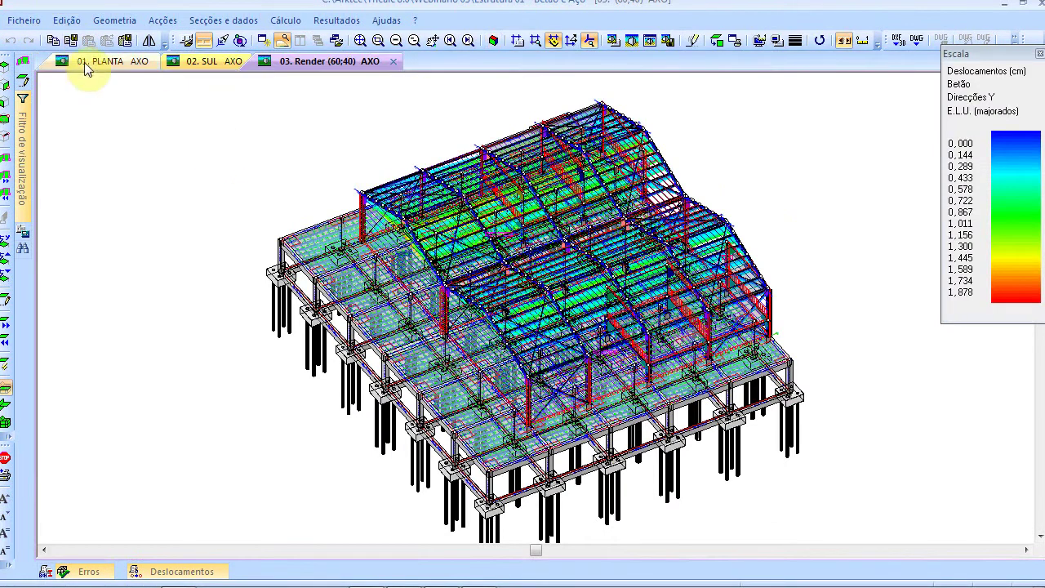
{"action": "right_click", "coordinate": [180, 145]}
{"action": "left_click", "coordinate": [271, 344]}
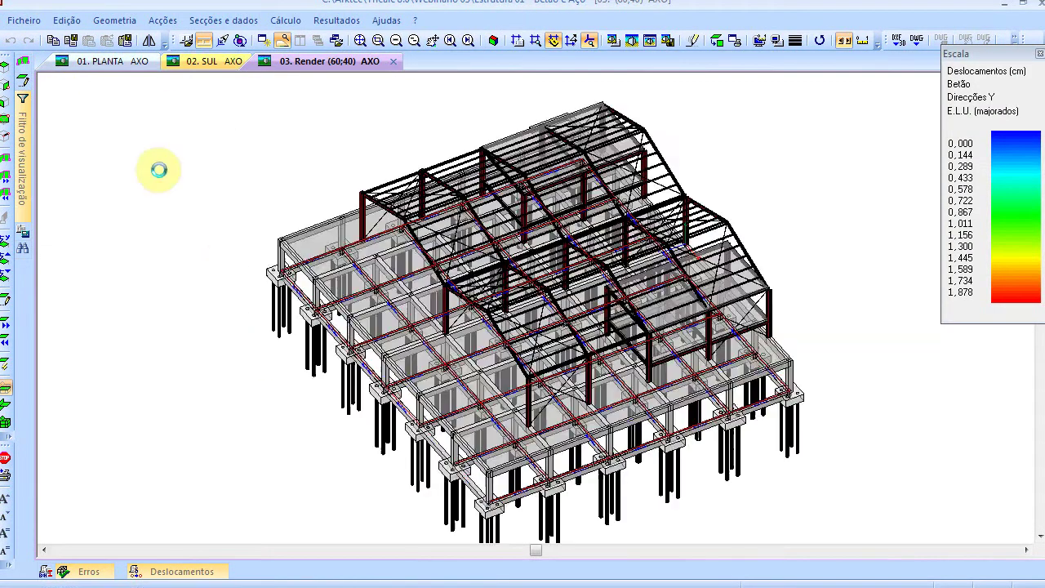
Step: Open the Projectos Especiais 2008 Final 02 structure from the Webinário 03 folder
{"action": "left_click", "coordinate": [24, 19]}
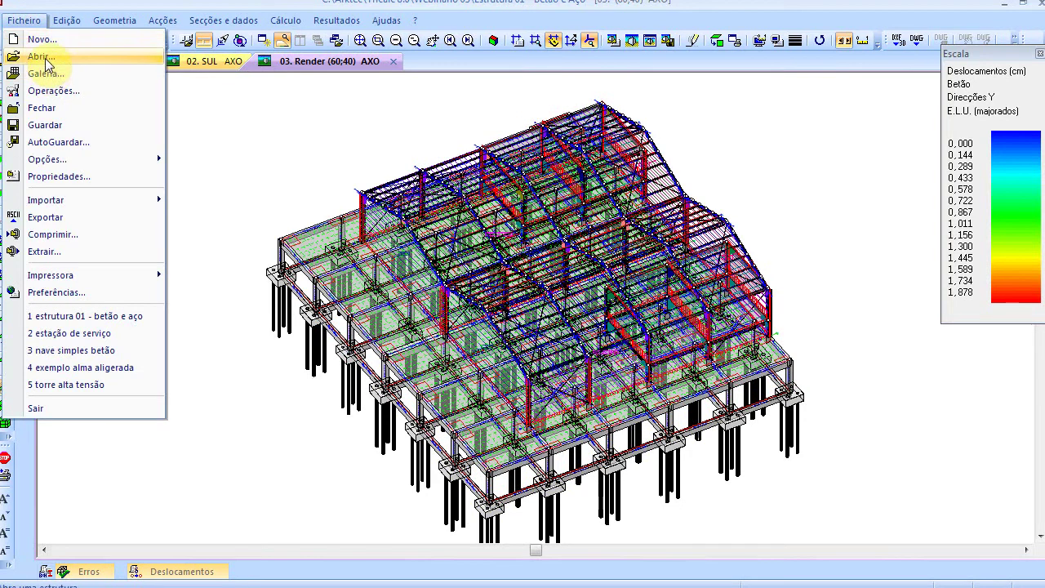
{"action": "left_click", "coordinate": [39, 57]}
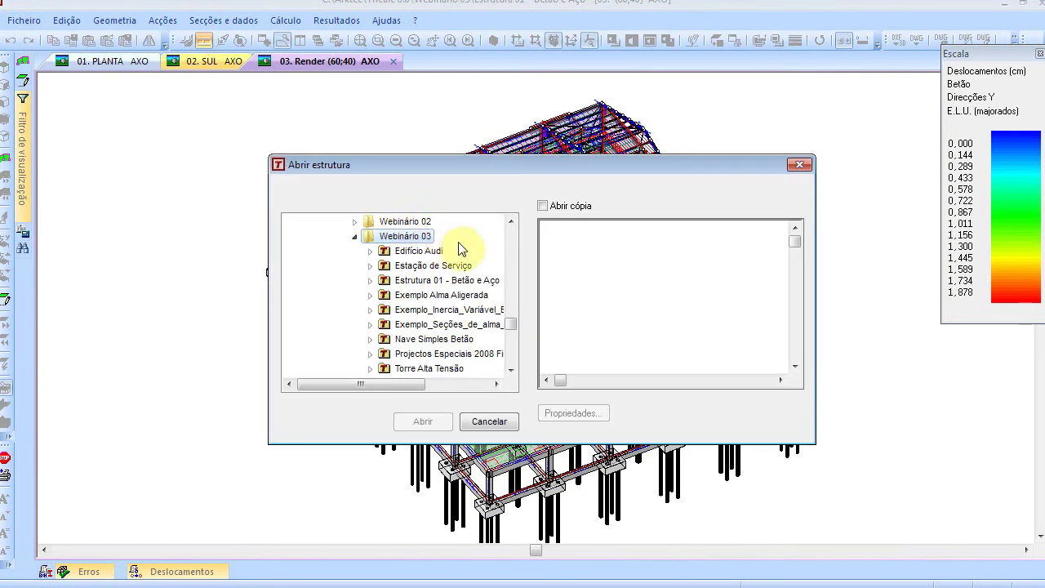
{"action": "left_click", "coordinate": [494, 355]}
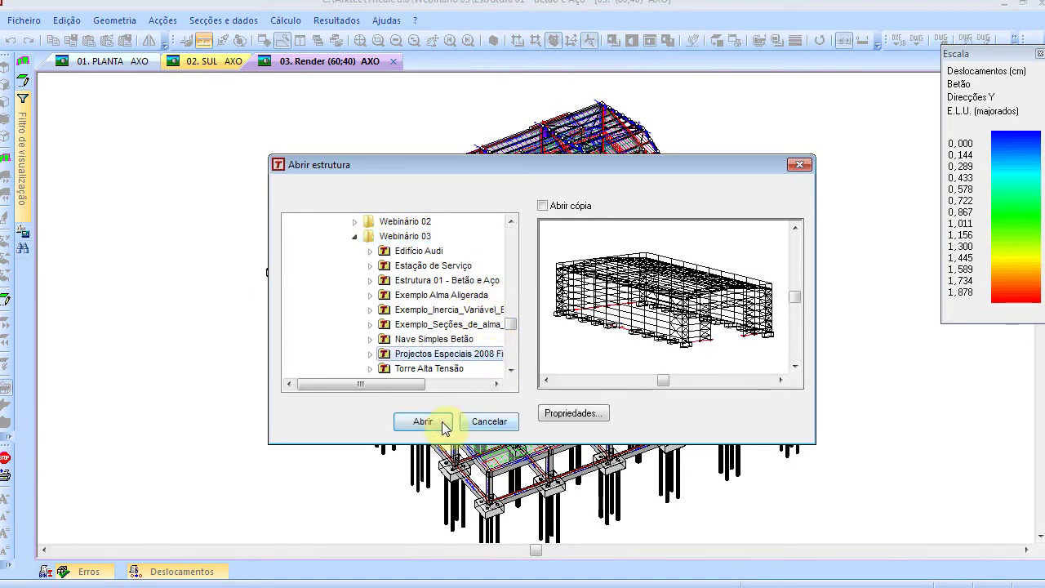
{"action": "left_click", "coordinate": [443, 423]}
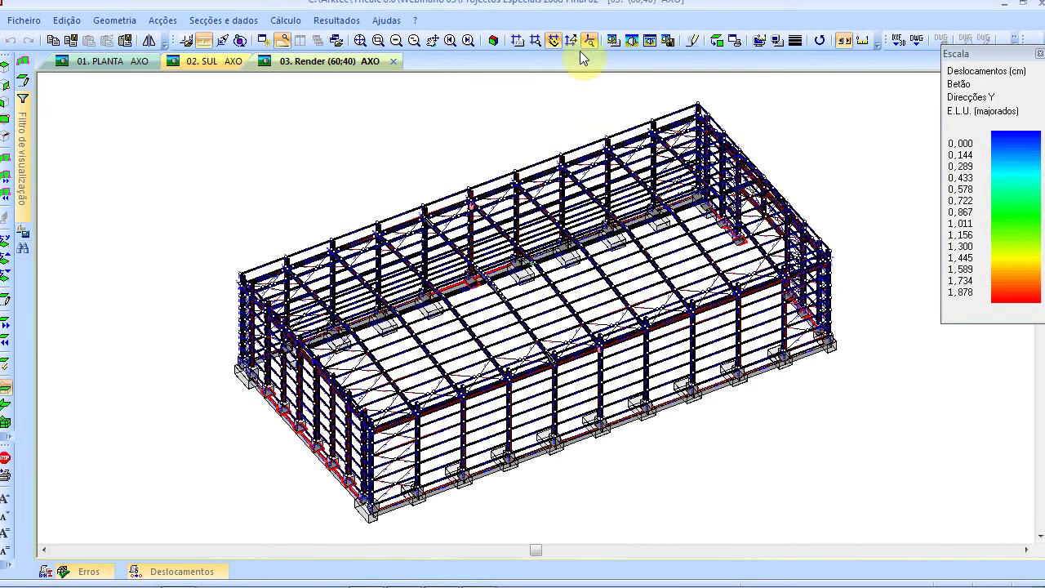
Step: Show the building only as rendered members, hiding its nodes and axis lines
{"action": "left_click", "coordinate": [612, 42]}
{"action": "left_click", "coordinate": [448, 298]}
{"action": "left_click", "coordinate": [606, 455]}
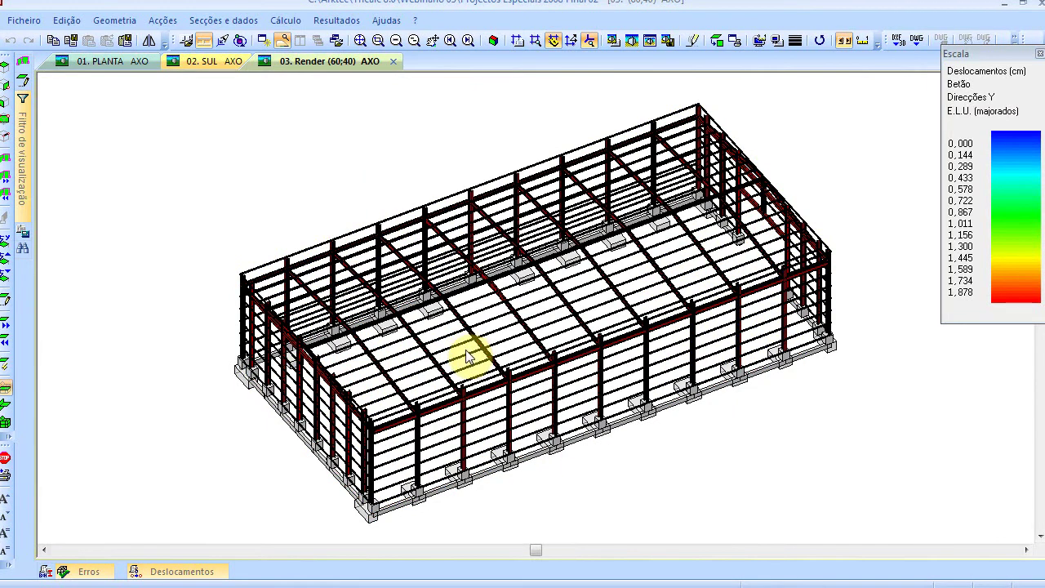
Step: Examine the roof portals and purlins of the steel building in the (45;20) axonometric render
{"action": "scroll", "coordinate": [463, 369], "scroll_direction": "down", "scroll_amount": 4}
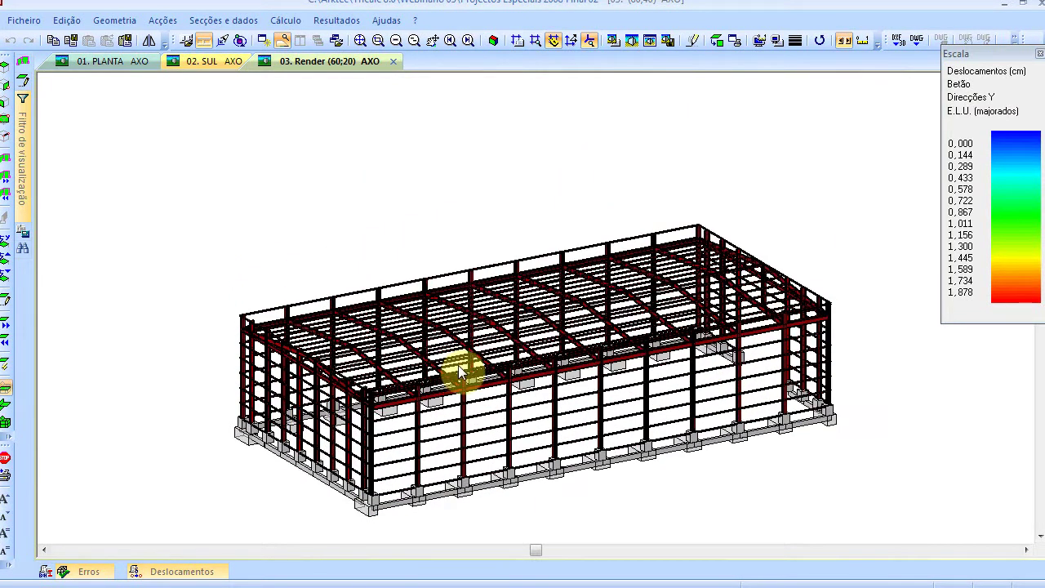
{"action": "key", "text": "Right"}
{"action": "key", "text": "Right"}
{"action": "key", "text": "Right"}
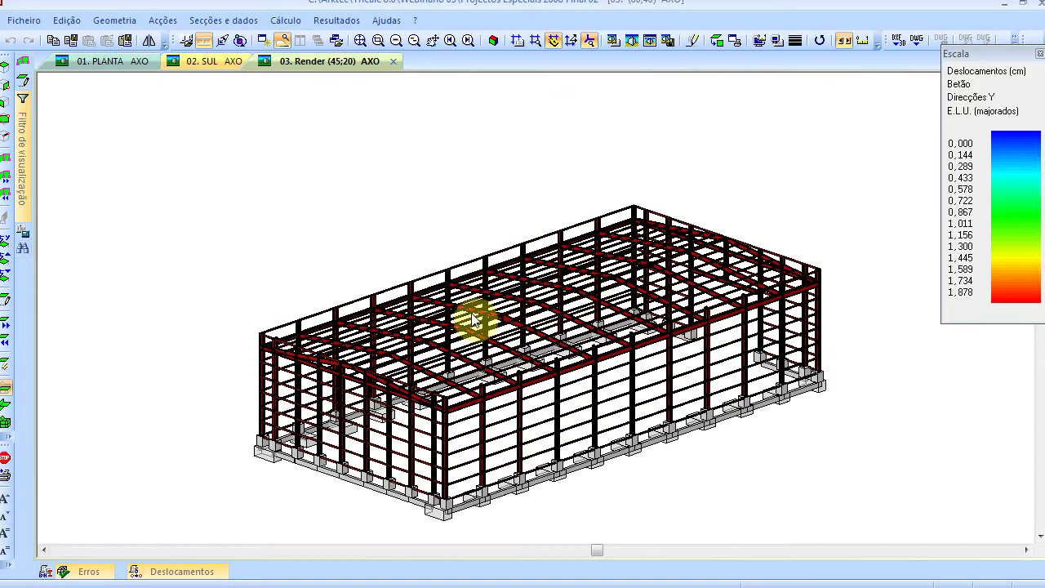
{"action": "scroll", "coordinate": [400, 317], "scroll_direction": "up", "scroll_amount": 2}
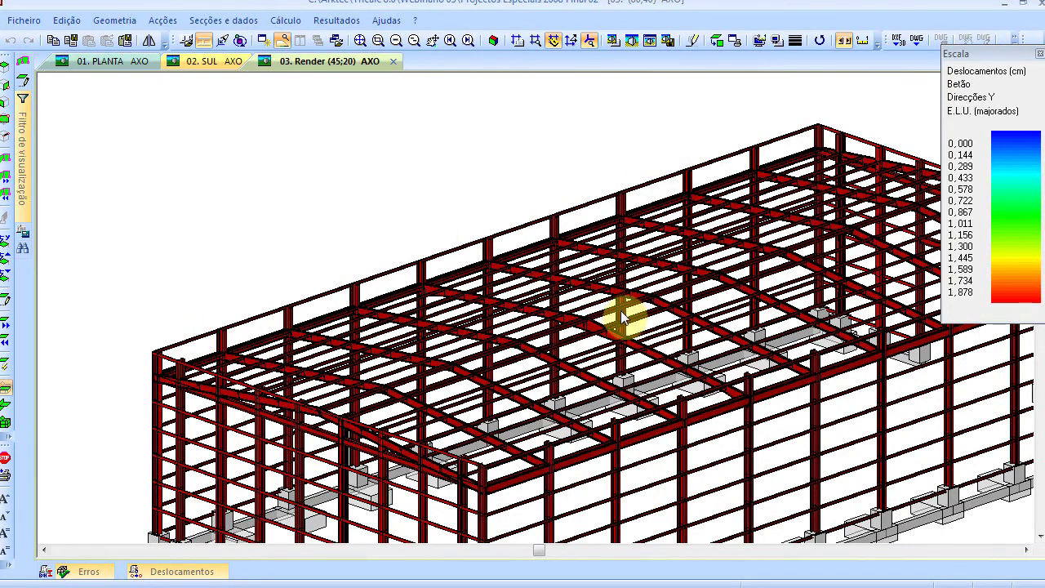
{"action": "scroll", "coordinate": [619, 320], "scroll_direction": "down", "scroll_amount": 2}
{"action": "scroll", "coordinate": [571, 345], "scroll_direction": "down", "scroll_amount": 1}
{"action": "scroll", "coordinate": [527, 363], "scroll_direction": "up", "scroll_amount": 1}
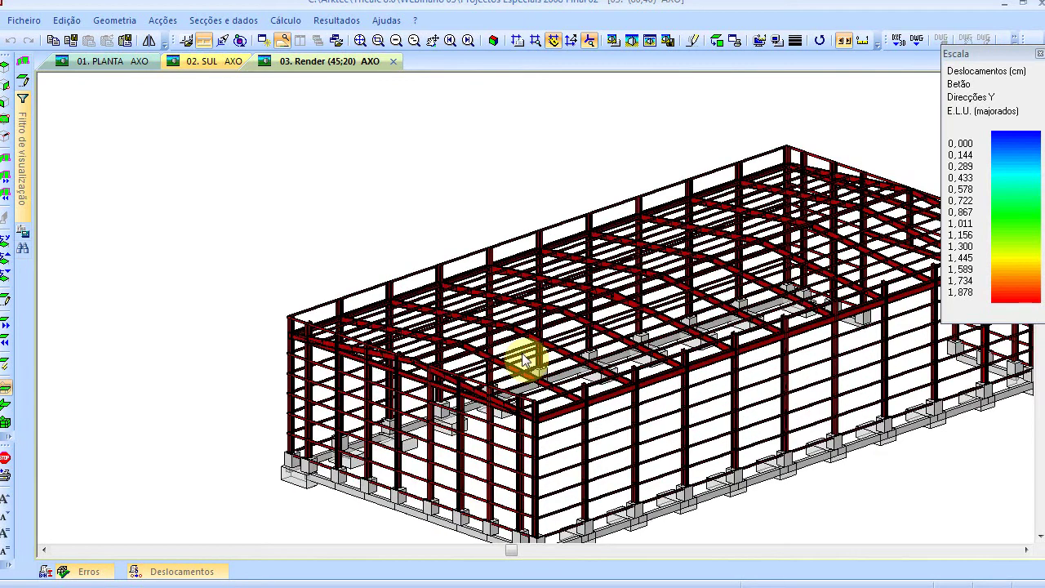
{"action": "scroll", "coordinate": [524, 359], "scroll_direction": "up", "scroll_amount": 2}
{"action": "scroll", "coordinate": [524, 359], "scroll_direction": "up", "scroll_amount": 1}
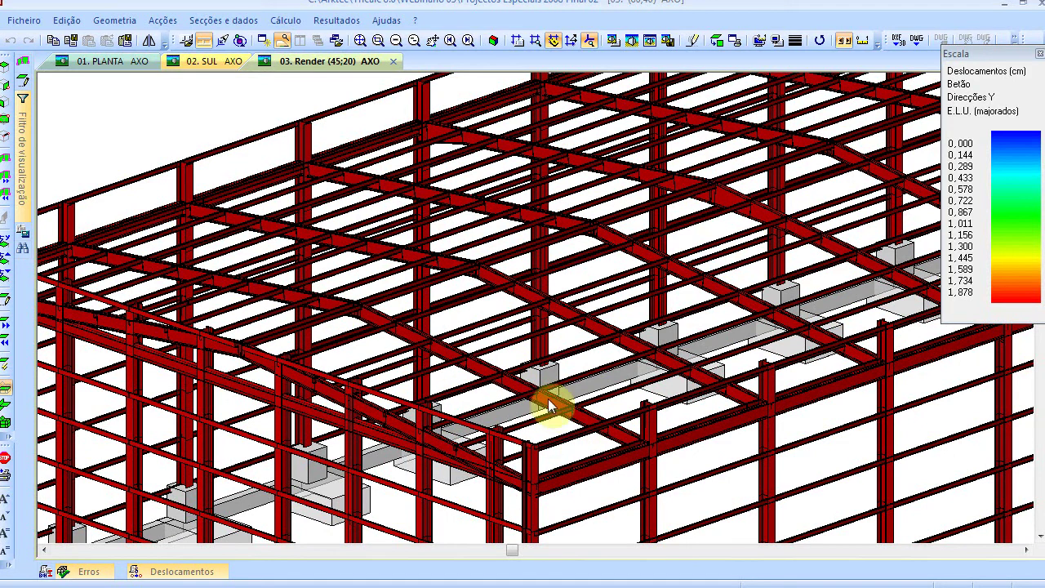
Step: Inspect the footings, foundation beams and column bases along the long facade, finishing with the whole building in view
{"action": "scroll", "coordinate": [532, 397], "scroll_direction": "down", "scroll_amount": 3}
{"action": "middle_click_drag", "start_coordinate": [533, 398], "coordinate": [397, 286]}
{"action": "scroll", "coordinate": [605, 446], "scroll_direction": "up", "scroll_amount": 5}
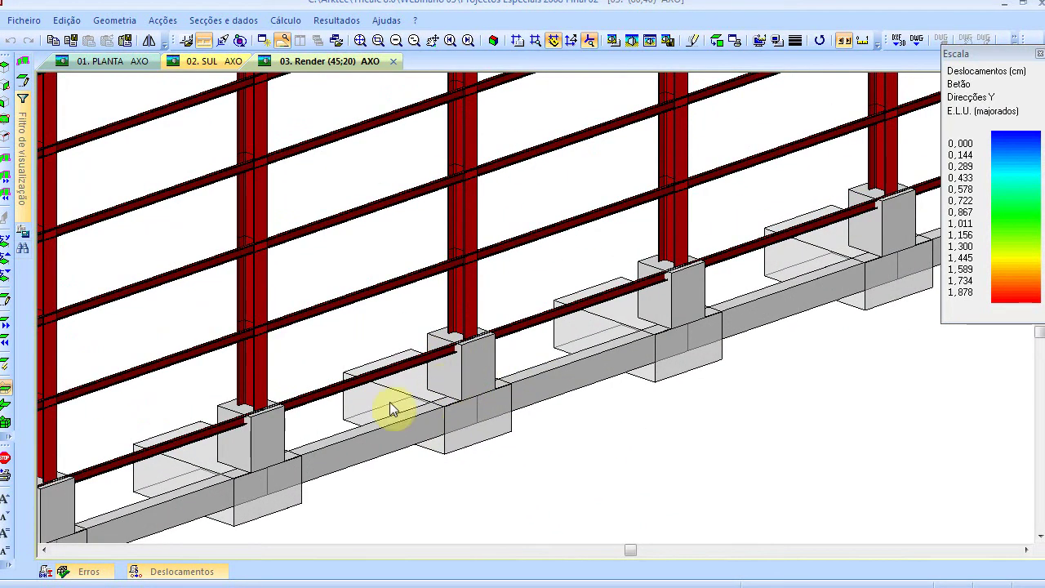
{"action": "scroll", "coordinate": [438, 392], "scroll_direction": "down", "scroll_amount": 3}
{"action": "scroll", "coordinate": [478, 410], "scroll_direction": "down", "scroll_amount": 4}
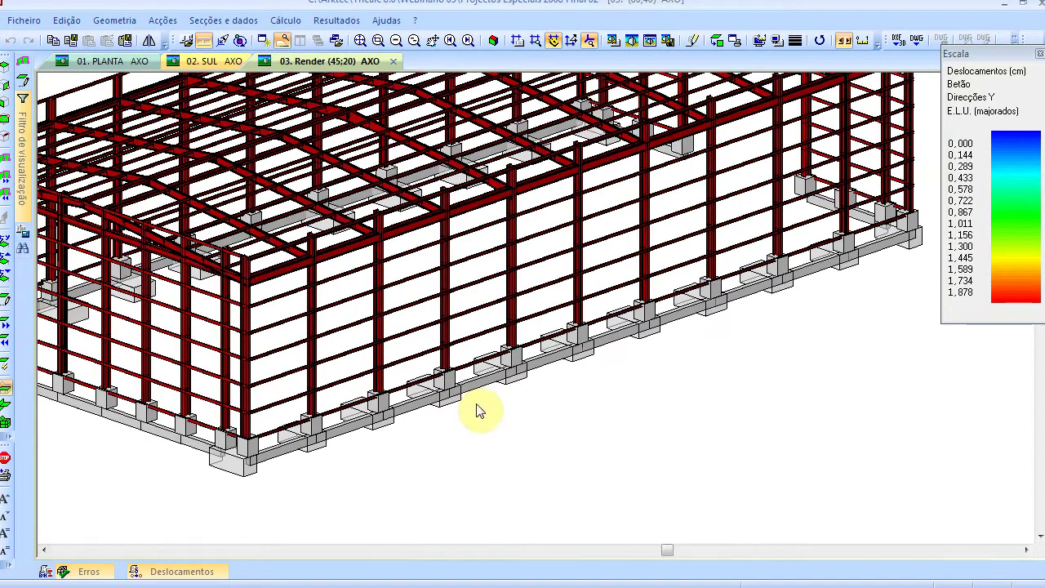
{"action": "middle_click_drag", "start_coordinate": [478, 257], "coordinate": [569, 281]}
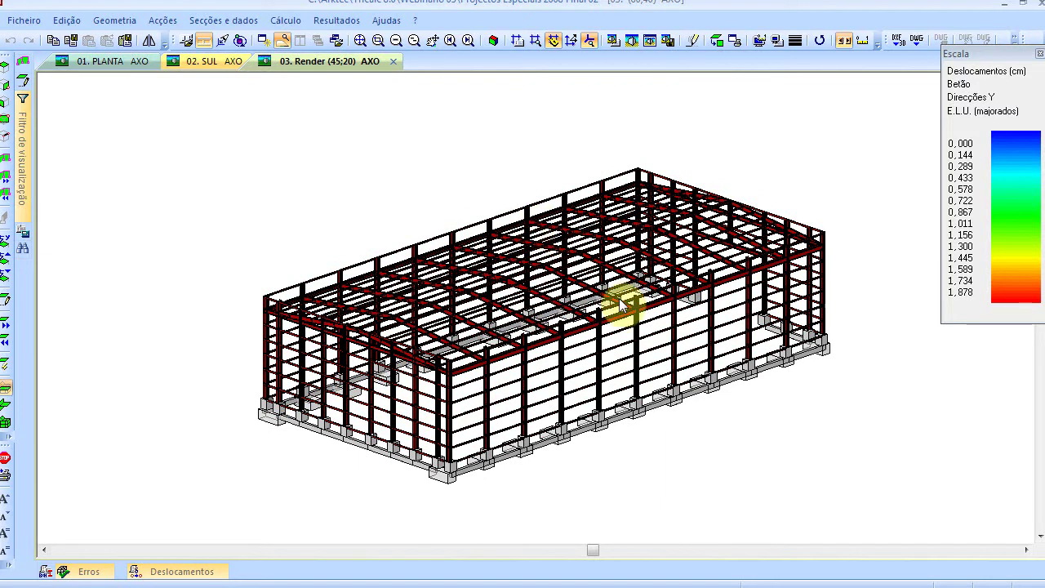
Step: Open the Exemplo Alma Aligerada structure from the Webinário 03 folder and display it as a render
{"action": "left_click", "coordinate": [26, 20]}
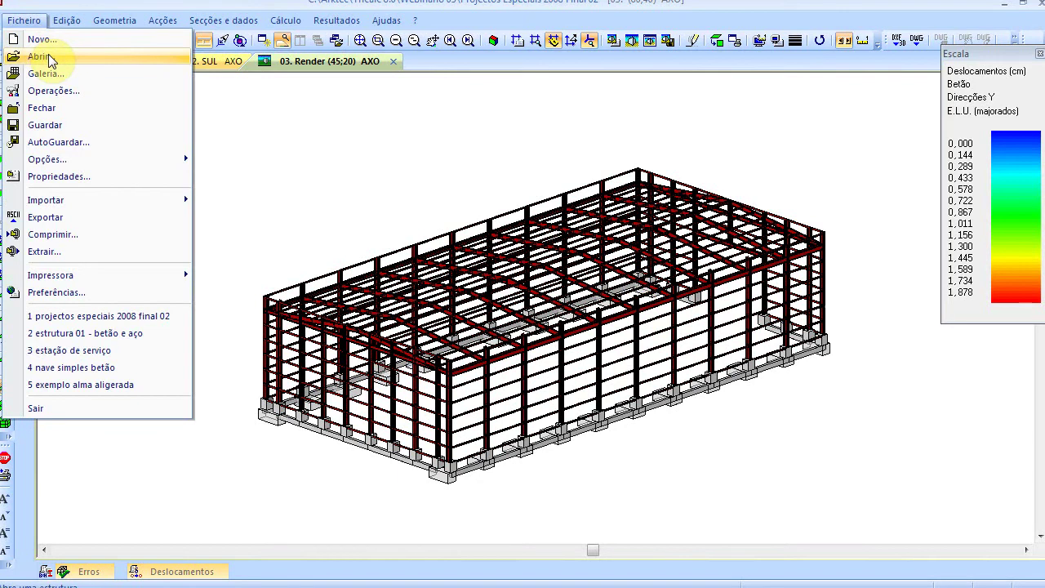
{"action": "left_click", "coordinate": [41, 56]}
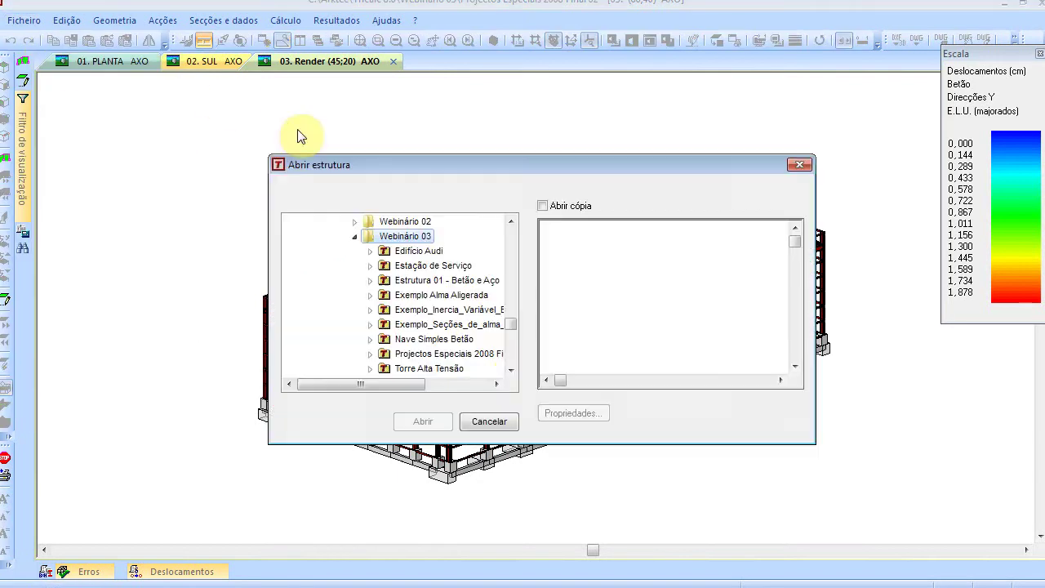
{"action": "left_click", "coordinate": [514, 371]}
{"action": "left_click", "coordinate": [431, 280]}
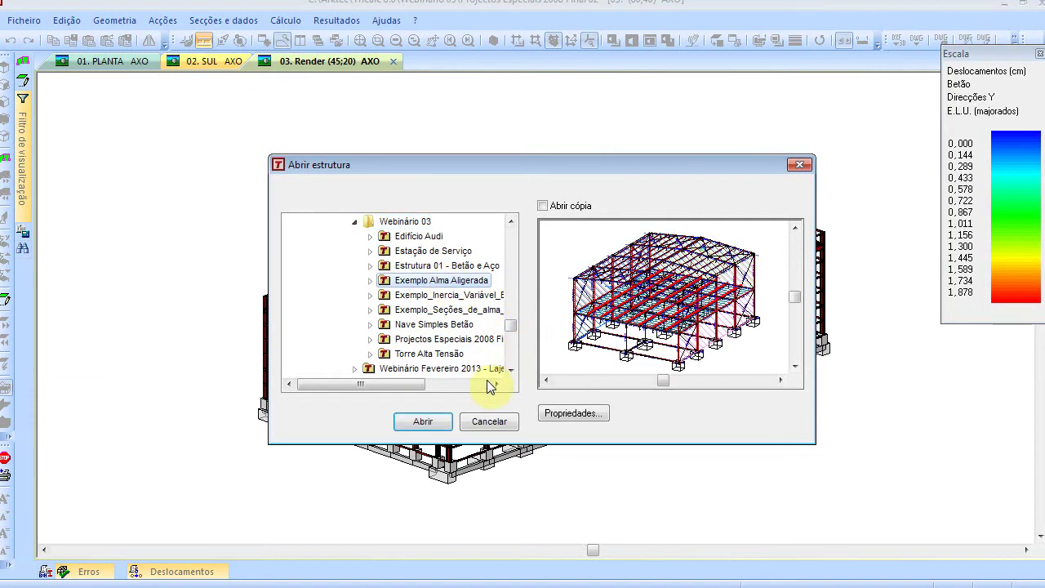
{"action": "left_click", "coordinate": [430, 421]}
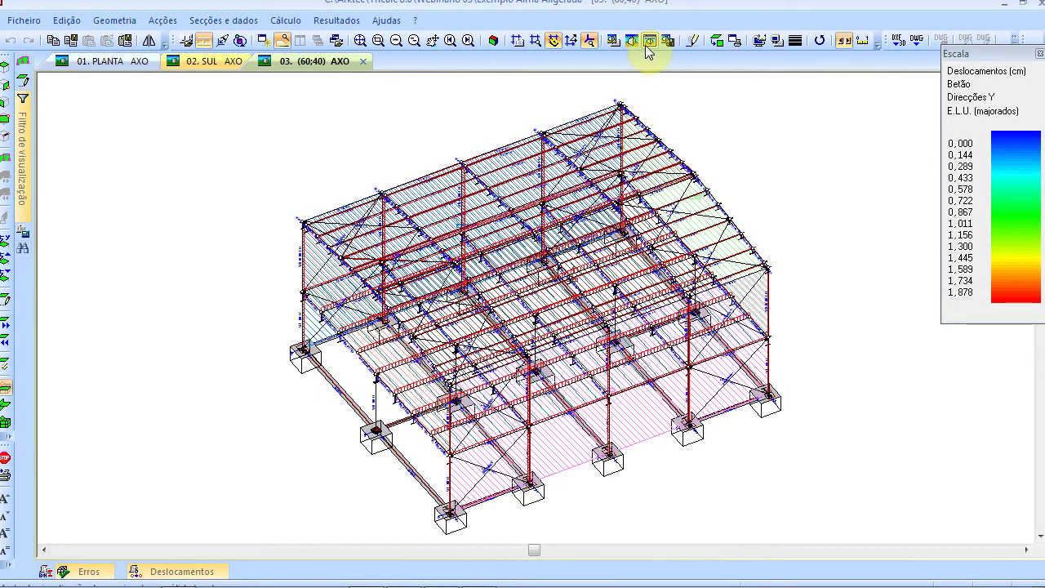
{"action": "left_click", "coordinate": [649, 41]}
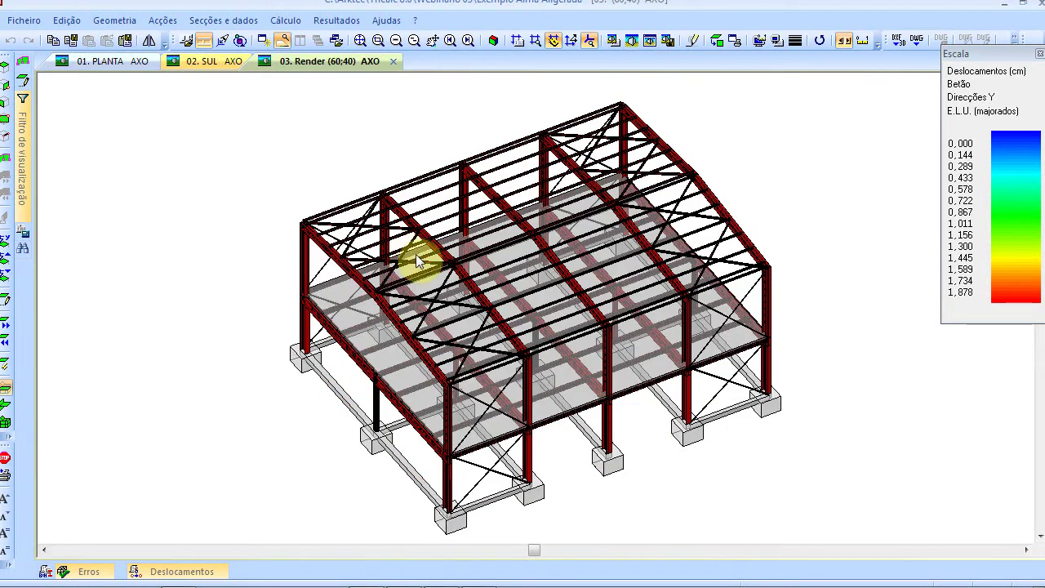
Step: Examine the web openings of the front floor beam in the (30;20) axonometric render
{"action": "middle_click_drag", "start_coordinate": [425, 277], "coordinate": [439, 299]}
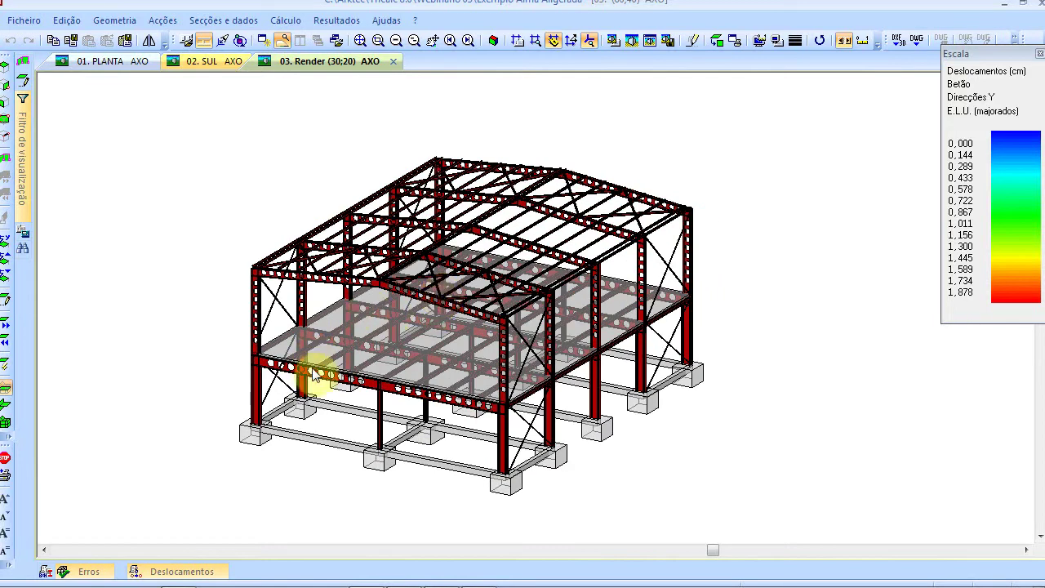
{"action": "scroll", "coordinate": [319, 378], "scroll_direction": "up", "scroll_amount": 3}
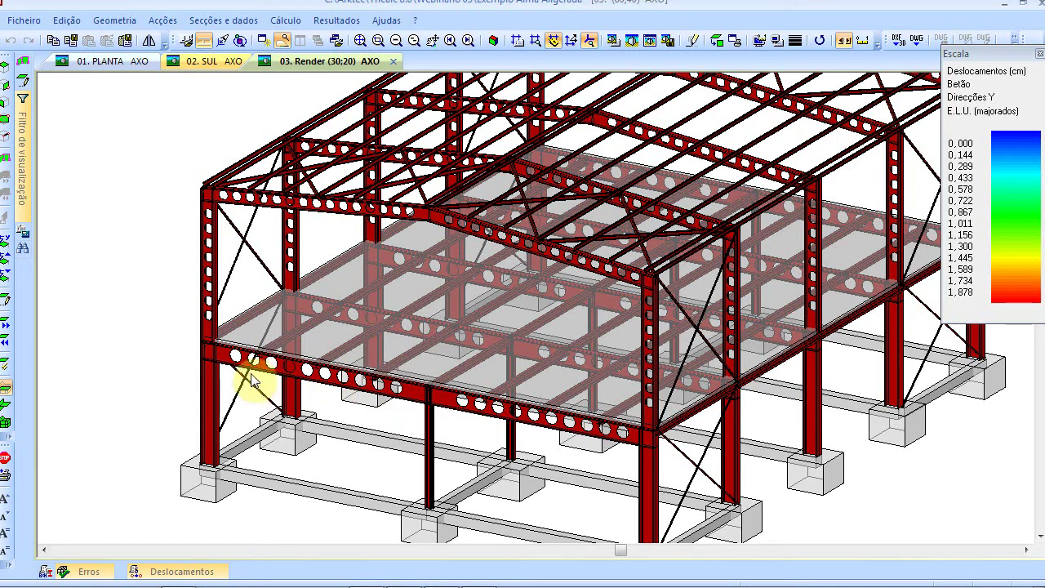
{"action": "scroll", "coordinate": [240, 296], "scroll_direction": "down", "scroll_amount": 2}
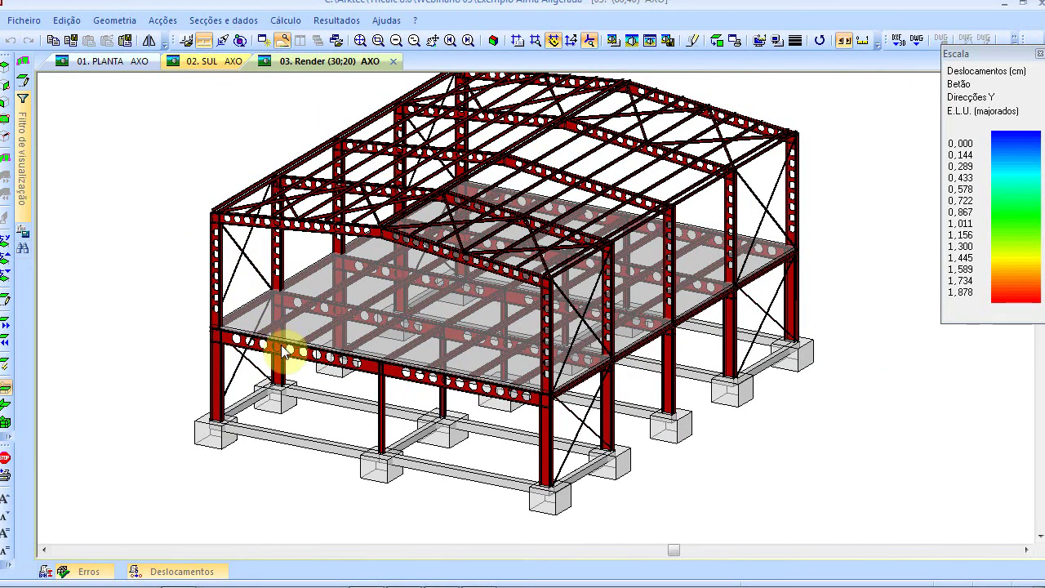
{"action": "scroll", "coordinate": [284, 351], "scroll_direction": "up", "scroll_amount": 2}
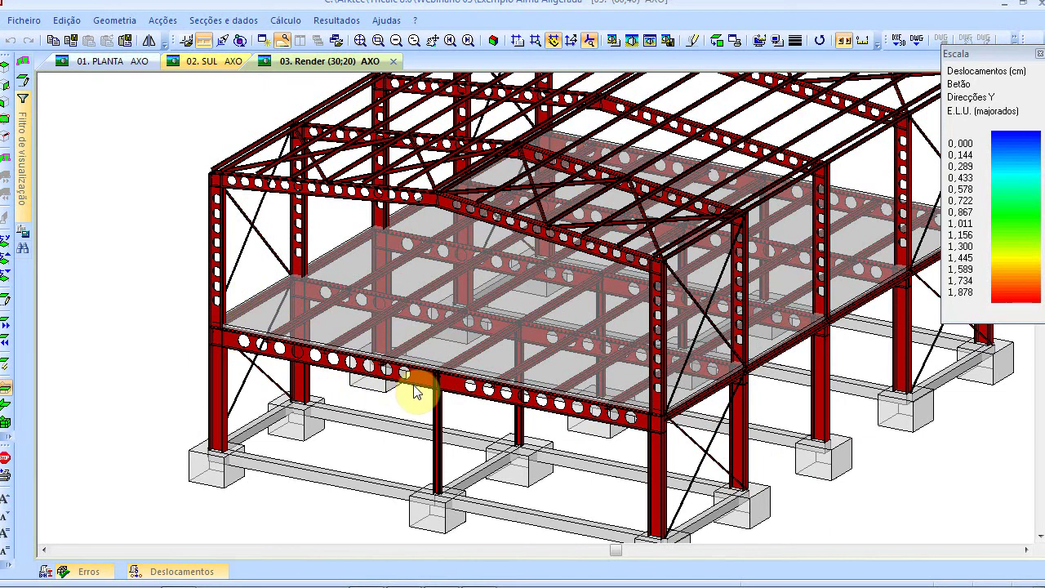
{"action": "scroll", "coordinate": [415, 389], "scroll_direction": "down", "scroll_amount": 1}
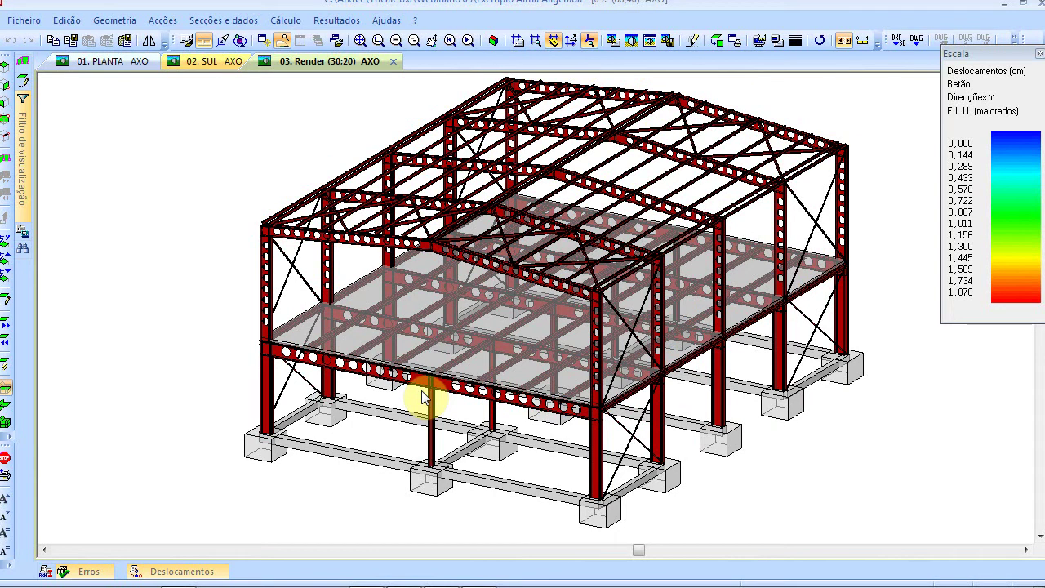
Step: Examine the perforated-web portals, floor slab and roof from varying heights, ending in the (35;25) axonometric
{"action": "key", "text": "Up"}
{"action": "key", "text": "Down"}
{"action": "key", "text": "Down"}
{"action": "key", "text": "Down"}
{"action": "key", "text": "Up"}
{"action": "key", "text": "Up"}
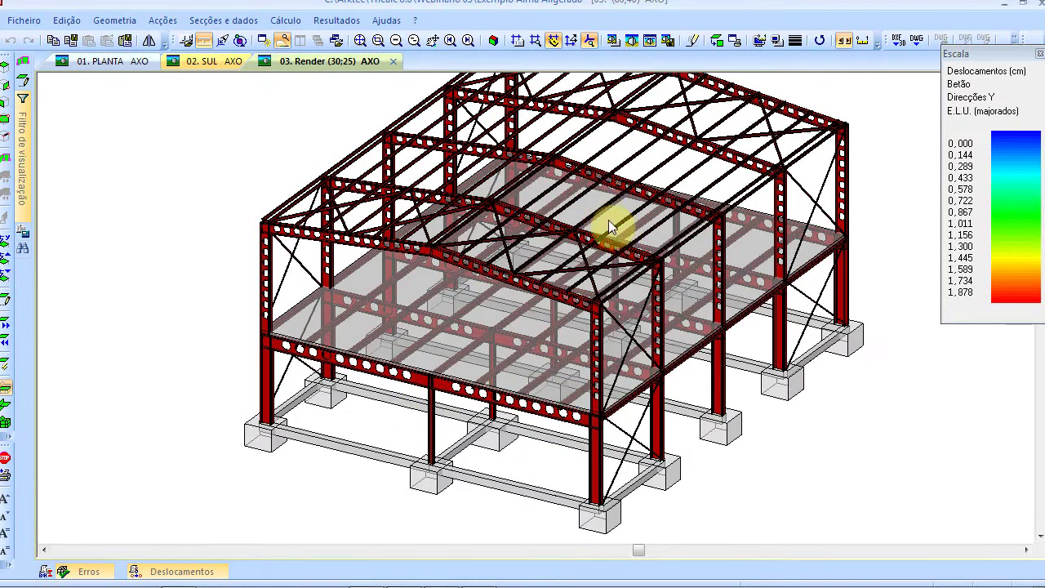
{"action": "key", "text": "Right"}
{"action": "scroll", "coordinate": [646, 191], "scroll_direction": "up", "scroll_amount": 1}
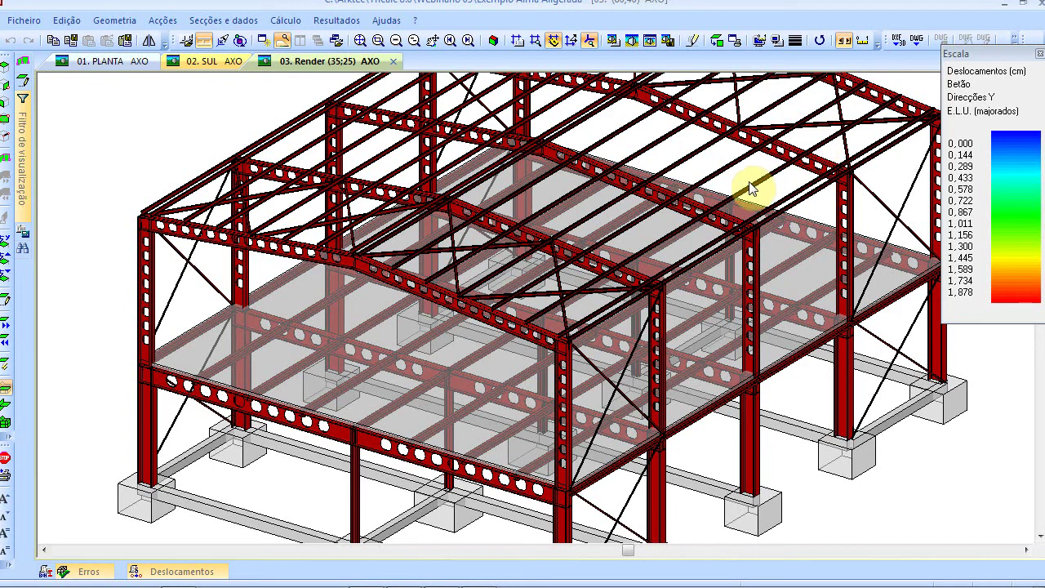
{"action": "scroll", "coordinate": [751, 188], "scroll_direction": "down", "scroll_amount": 1}
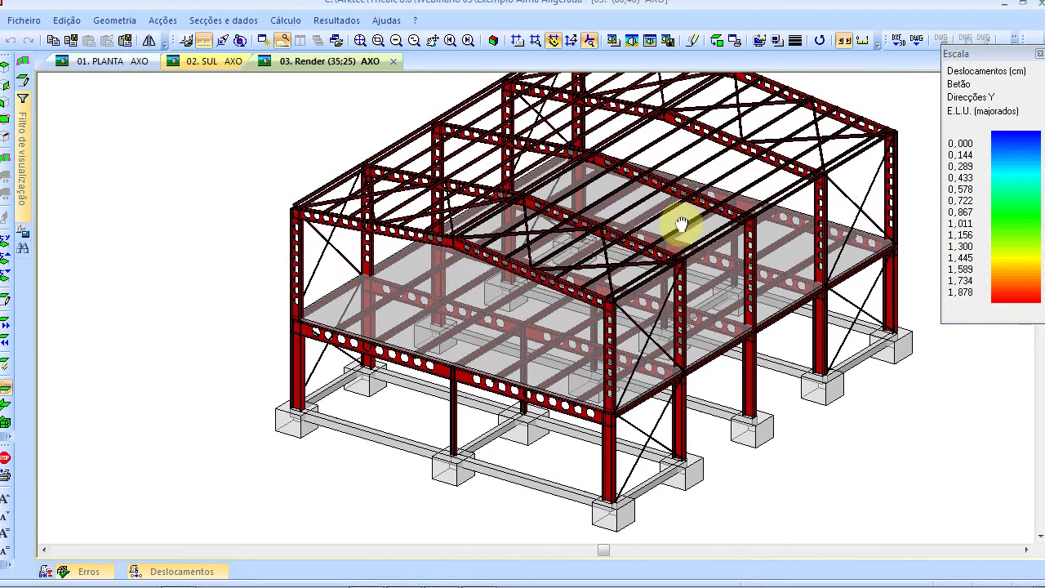
{"action": "middle_click_drag", "start_coordinate": [685, 218], "coordinate": [682, 225]}
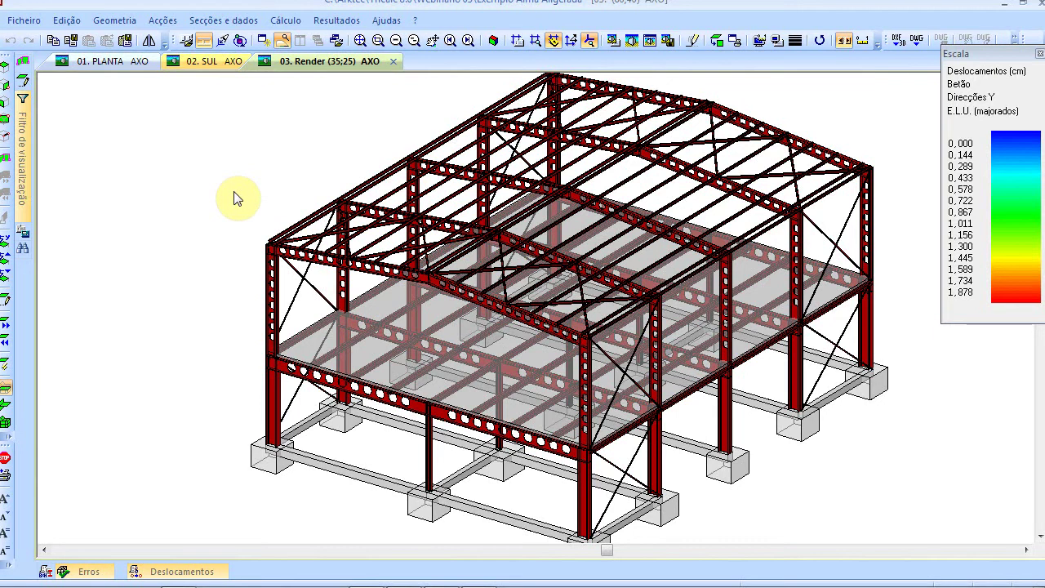
Step: Open the Torre Alta Tensão structure from the Webinário 03 folder and display it as a render
{"action": "left_click", "coordinate": [24, 21]}
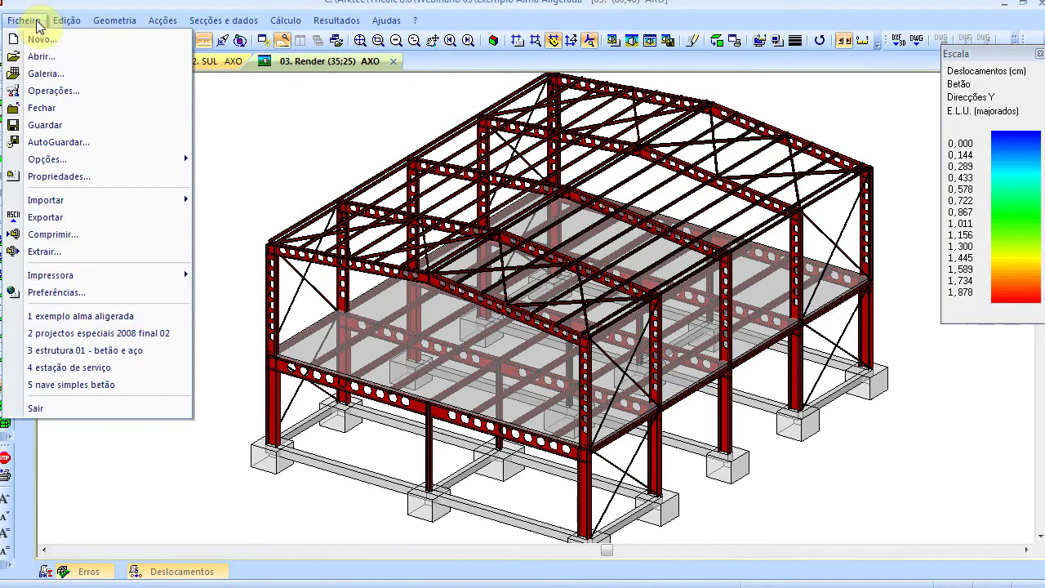
{"action": "left_click", "coordinate": [40, 57]}
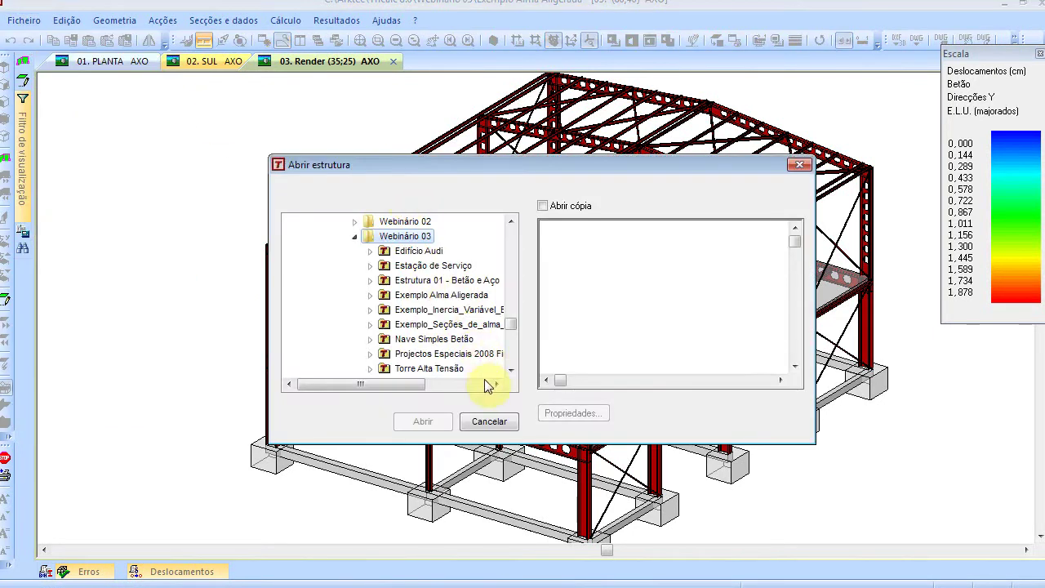
{"action": "left_click", "coordinate": [511, 373]}
{"action": "left_click", "coordinate": [454, 354]}
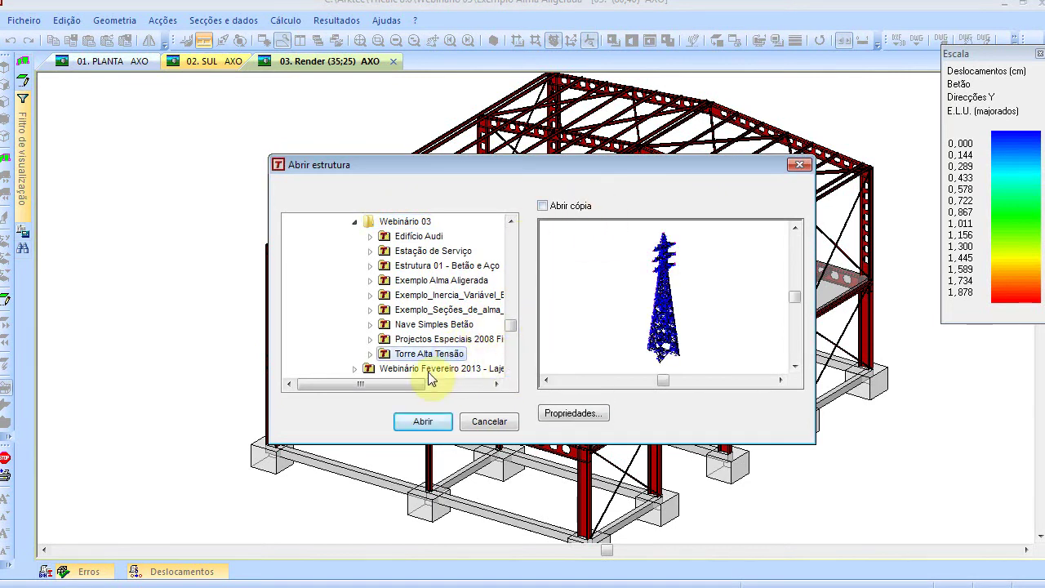
{"action": "left_click", "coordinate": [424, 422]}
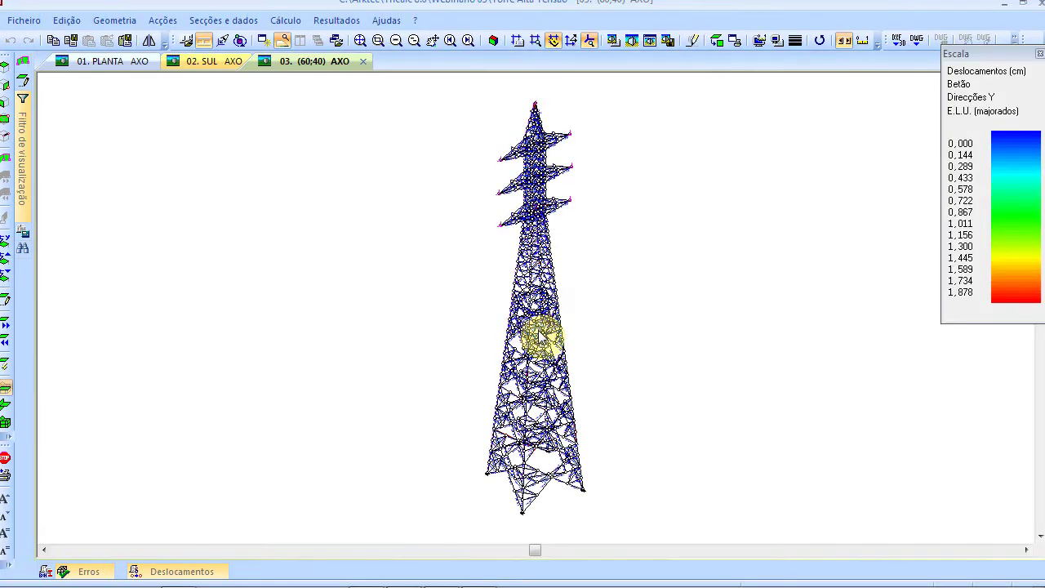
{"action": "left_click", "coordinate": [650, 40]}
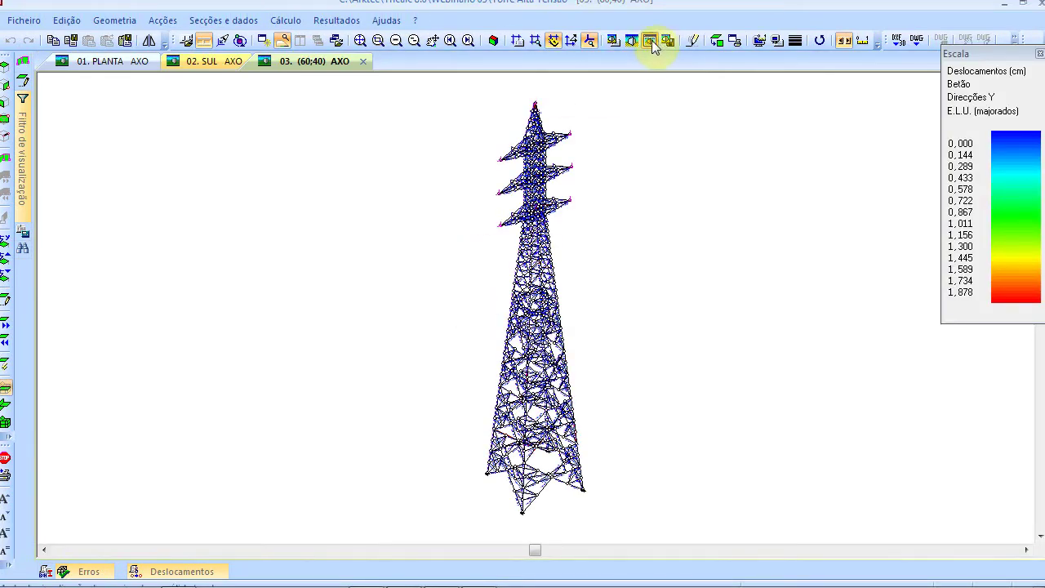
Step: Inspect the high-voltage tower's lattice base, upper shaft and cross-arms up close
{"action": "scroll", "coordinate": [542, 459], "scroll_direction": "up", "scroll_amount": 3}
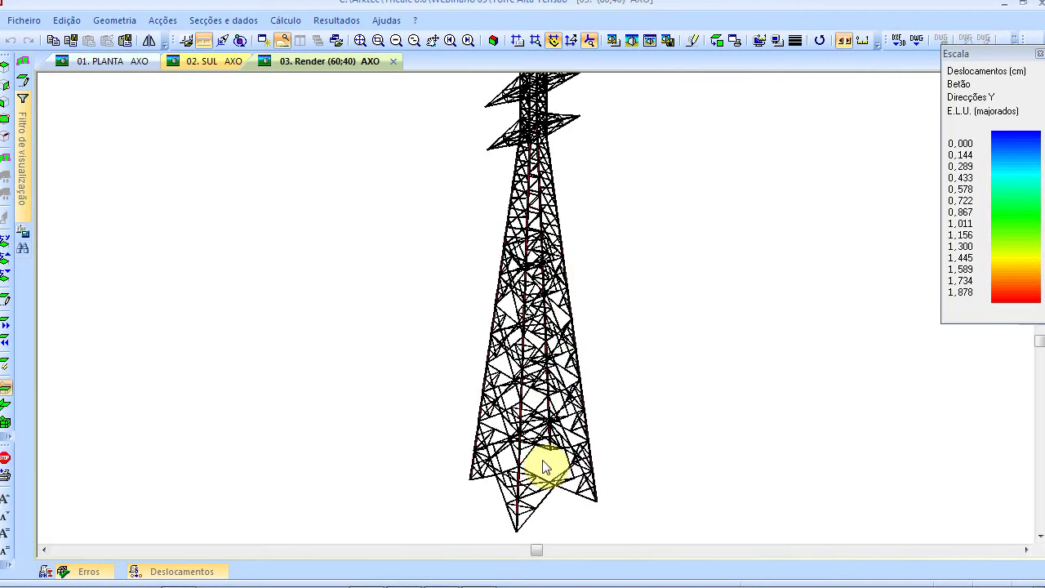
{"action": "scroll", "coordinate": [539, 363], "scroll_direction": "down", "scroll_amount": 5}
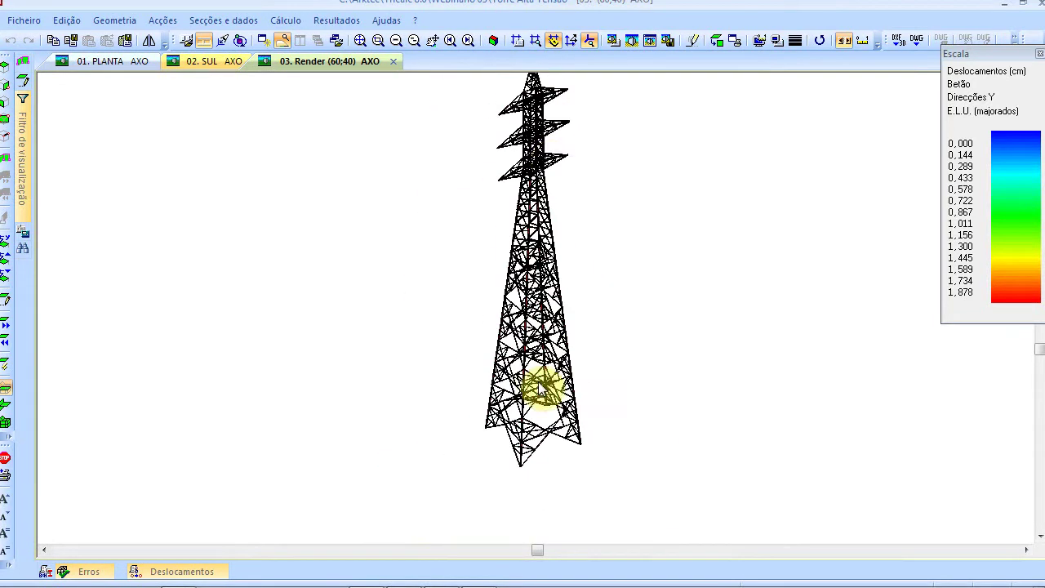
{"action": "middle_click_drag", "start_coordinate": [555, 152], "coordinate": [547, 253]}
{"action": "scroll", "coordinate": [538, 241], "scroll_direction": "up", "scroll_amount": 5}
{"action": "scroll", "coordinate": [527, 278], "scroll_direction": "down", "scroll_amount": 5}
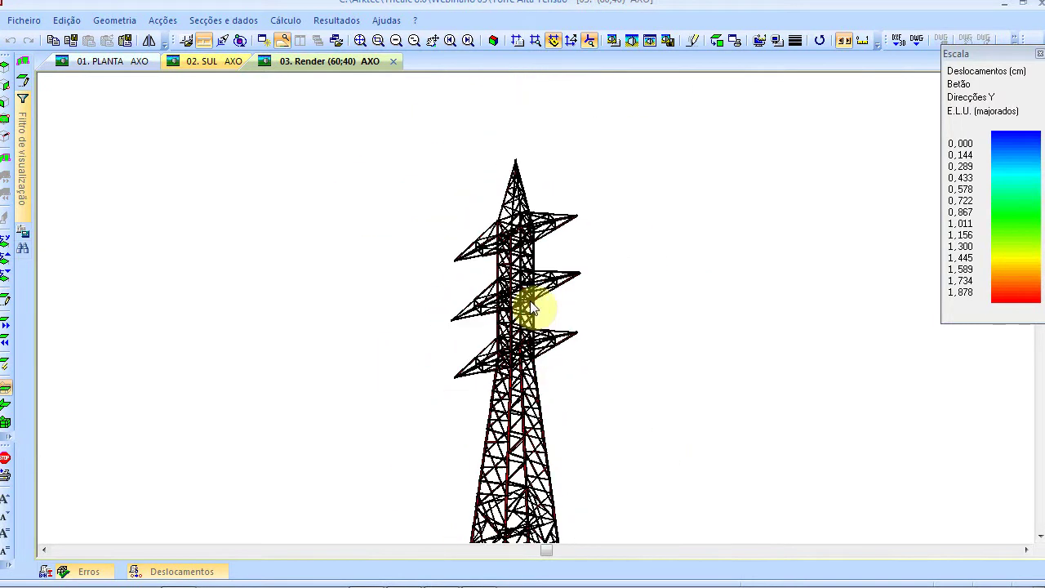
Step: Examine the high-voltage tower's shaft and lattice base from opposite sides, rotating the render beyond the (-35;40) axonometric
{"action": "middle_click_drag", "start_coordinate": [555, 373], "coordinate": [551, 289]}
{"action": "scroll", "coordinate": [513, 416], "scroll_direction": "down", "scroll_amount": 3}
{"action": "scroll", "coordinate": [513, 416], "scroll_direction": "up", "scroll_amount": 6}
{"action": "scroll", "coordinate": [521, 457], "scroll_direction": "down", "scroll_amount": 5}
{"action": "middle_click_drag", "start_coordinate": [525, 452], "coordinate": [519, 327]}
{"action": "scroll", "coordinate": [509, 343], "scroll_direction": "up", "scroll_amount": 3}
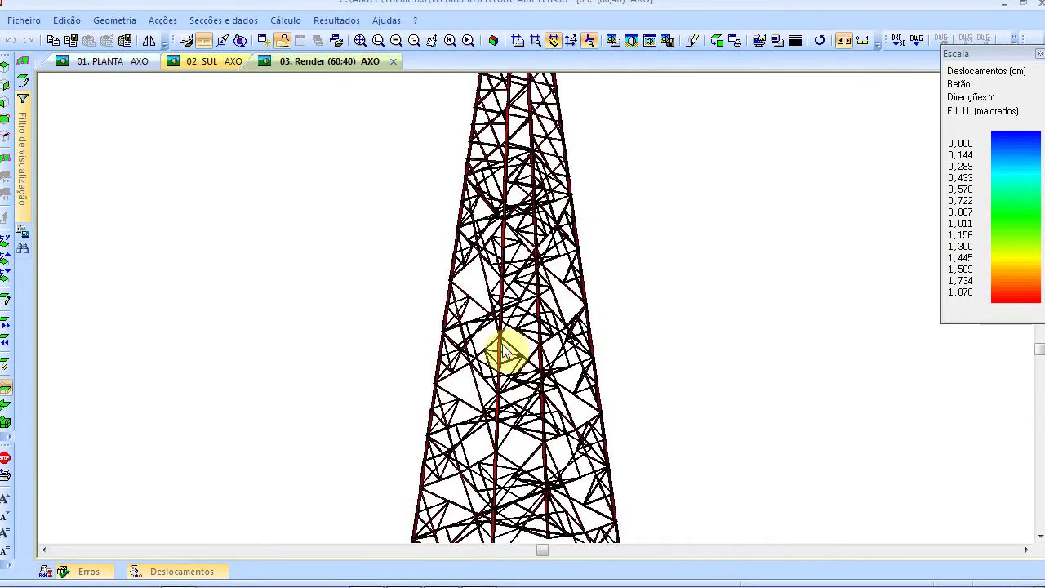
{"action": "scroll", "coordinate": [506, 352], "scroll_direction": "down", "scroll_amount": 2}
{"action": "scroll", "coordinate": [508, 363], "scroll_direction": "down", "scroll_amount": 8, "text": "ctrl"}
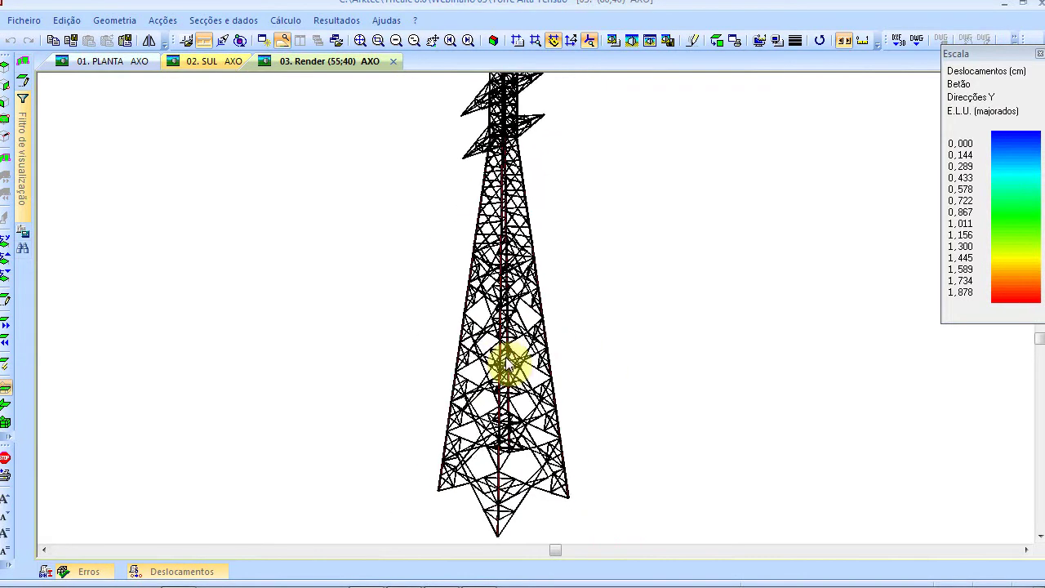
{"action": "scroll", "coordinate": [504, 364], "scroll_direction": "down", "scroll_amount": 16, "text": "ctrl"}
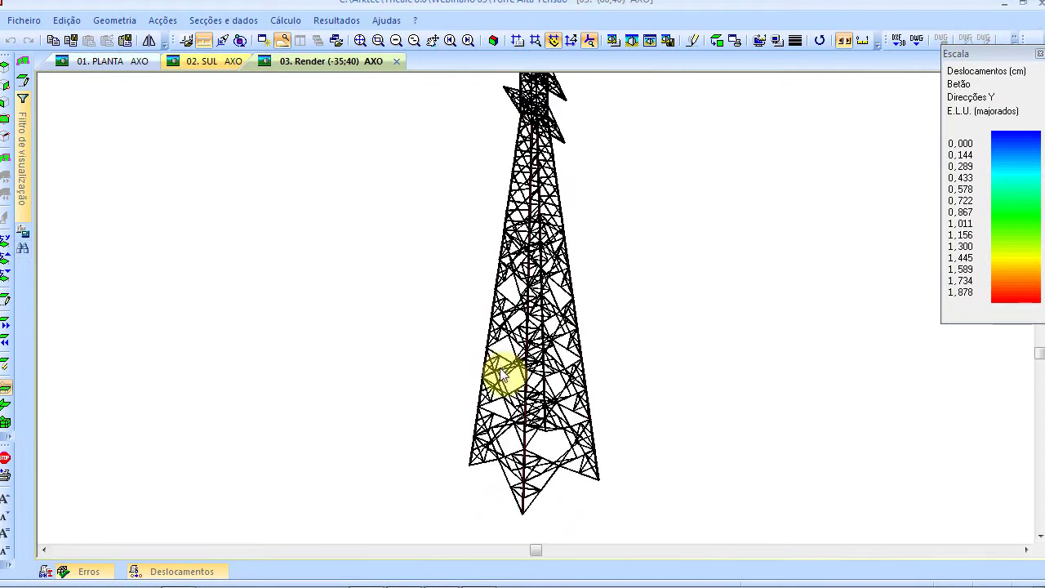
Step: Inspect the tower's cross-arms and mid-shaft bracing up close in the (-60;40) axonometric render
{"action": "middle_click_drag", "start_coordinate": [587, 244], "coordinate": [535, 346]}
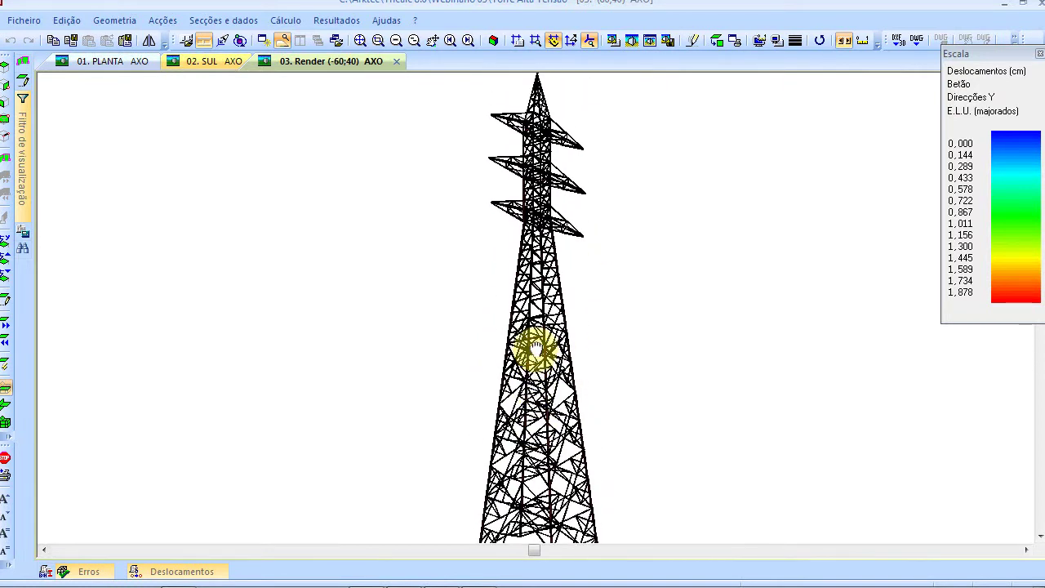
{"action": "scroll", "coordinate": [538, 328], "scroll_direction": "up", "scroll_amount": 2}
{"action": "scroll", "coordinate": [536, 325], "scroll_direction": "up", "scroll_amount": 2}
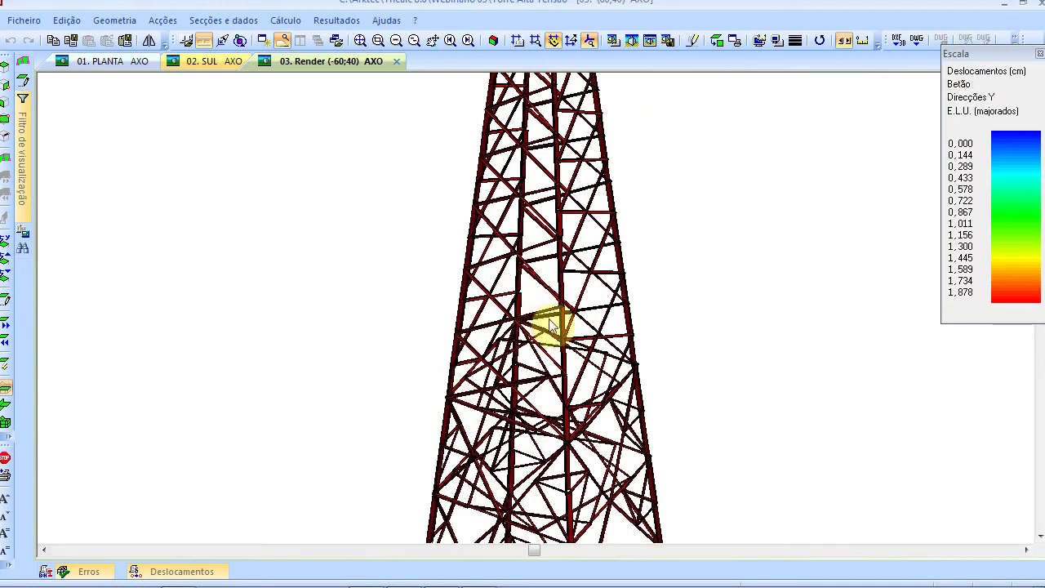
{"action": "scroll", "coordinate": [543, 347], "scroll_direction": "down", "scroll_amount": 4}
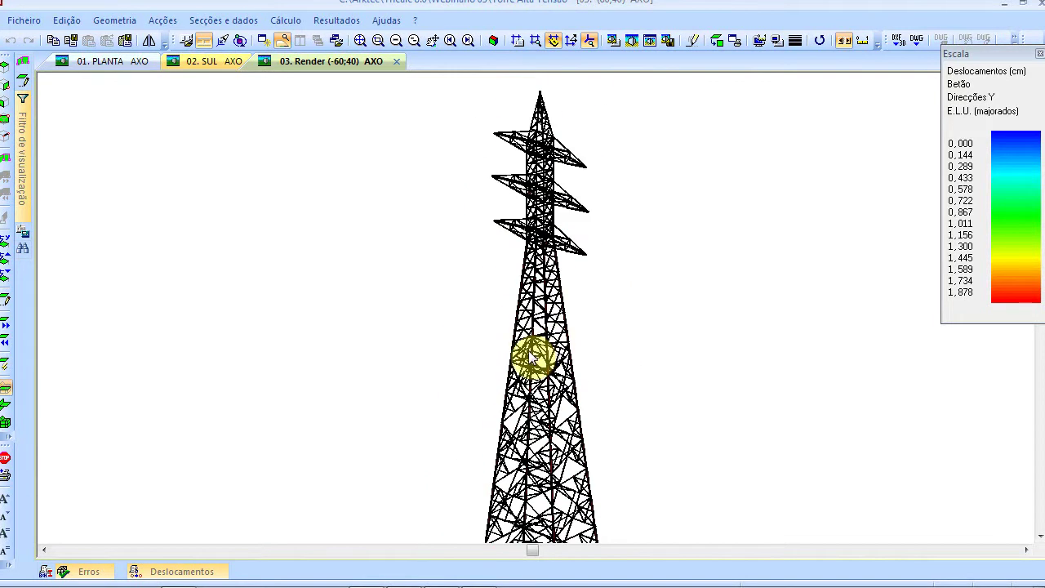
{"action": "scroll", "coordinate": [530, 359], "scroll_direction": "down", "scroll_amount": 1}
{"action": "middle_click_drag", "start_coordinate": [536, 367], "coordinate": [533, 284]}
Step: Examine the tower all round from a lower angle, ending with the whole tower fitted in the (60;25) axonometric
{"action": "key", "text": "Down"}
{"action": "key", "text": "Down"}
{"action": "key", "text": "Down"}
{"action": "key", "text": "Right"}
{"action": "key", "text": "Right"}
{"action": "key", "text": "Right"}
{"action": "key", "text": "Right"}
{"action": "key", "text": "Right"}
{"action": "key", "text": "Right"}
{"action": "key", "text": "Right"}
{"action": "key", "text": "Right"}
{"action": "key", "text": "Right"}
{"action": "key", "text": "Right"}
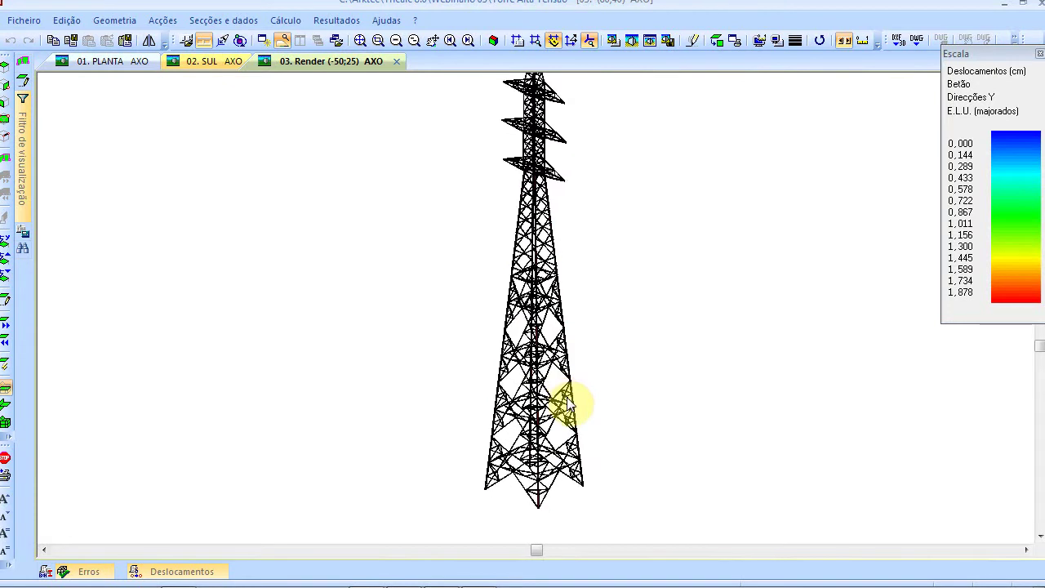
{"action": "key", "text": "Right"}
{"action": "key", "text": "Right"}
{"action": "key", "text": "Right"}
{"action": "key", "text": "Right"}
{"action": "key", "text": "Right"}
{"action": "key", "text": "Right"}
{"action": "key", "text": "Right"}
{"action": "key", "text": "Right"}
{"action": "key", "text": "Right"}
{"action": "key", "text": "Right"}
{"action": "key", "text": "Right"}
{"action": "key", "text": "Right"}
{"action": "key", "text": "Right"}
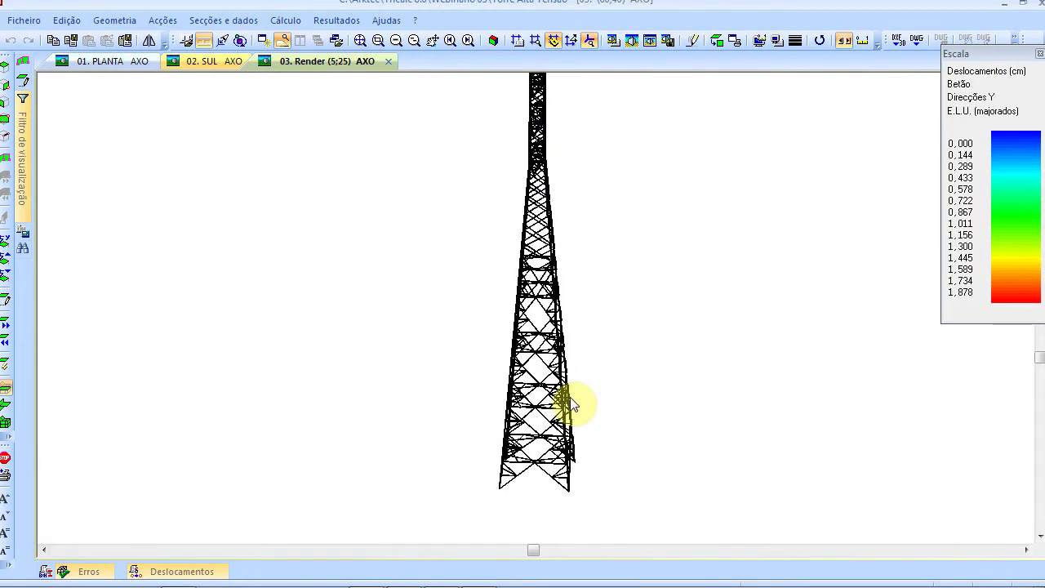
{"action": "key", "text": "Right"}
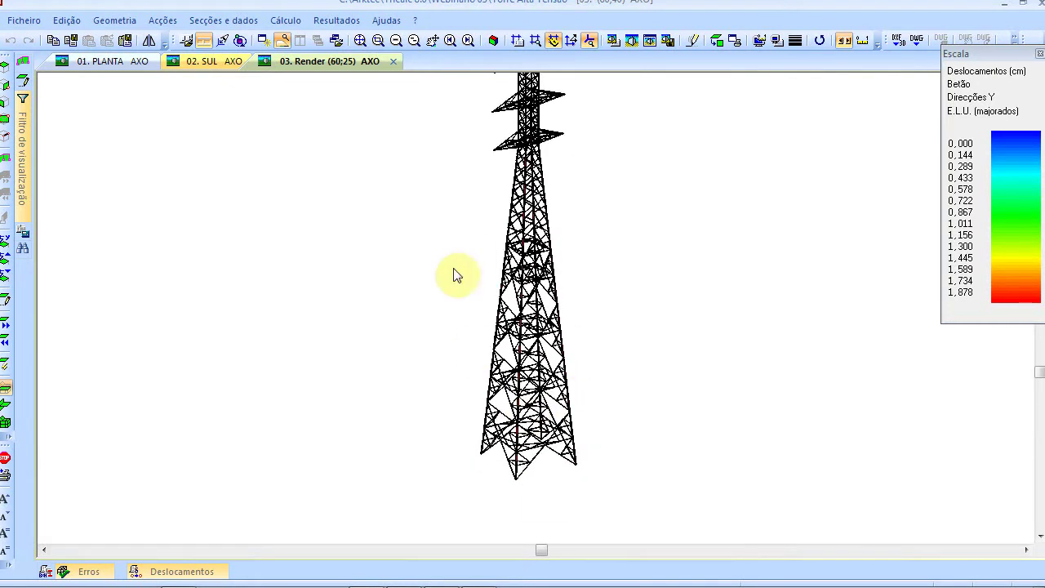
{"action": "left_click", "coordinate": [359, 40]}
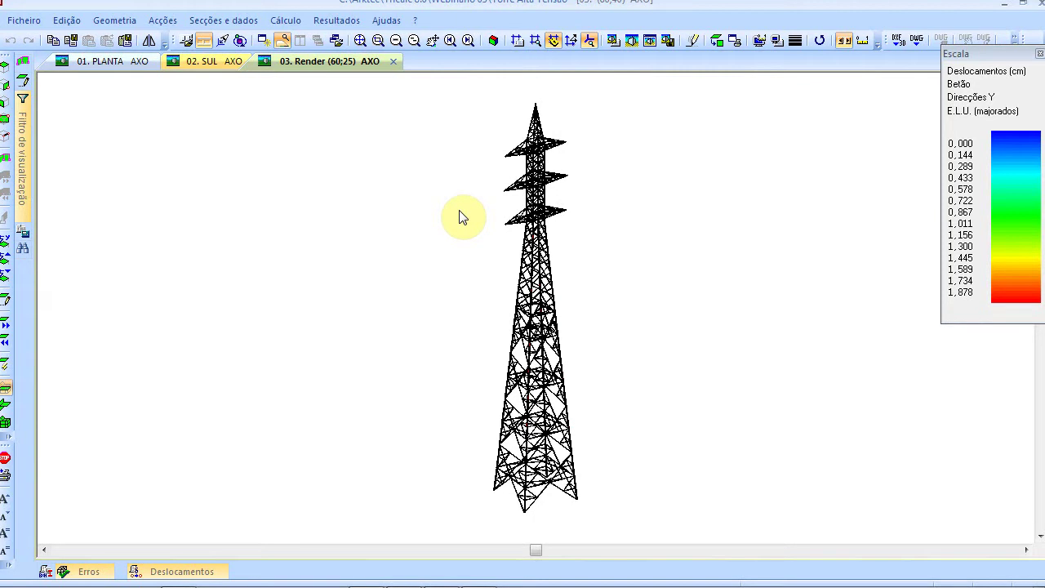
Step: Create a new structure named Exemplo 01 in the Webinário 03 folder with centimetre node-coordinate precision
{"action": "left_click", "coordinate": [23, 21]}
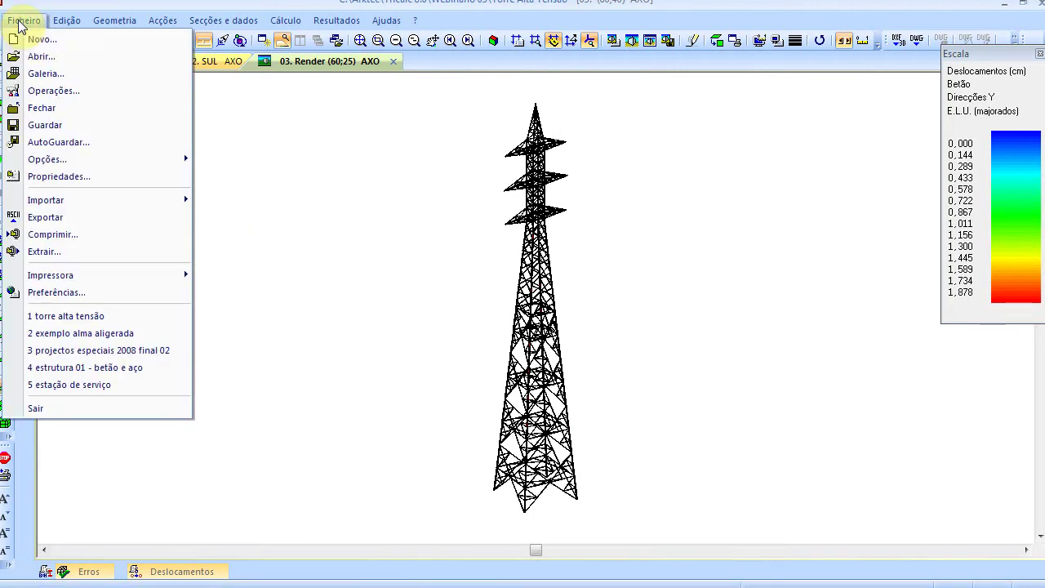
{"action": "left_click", "coordinate": [41, 39]}
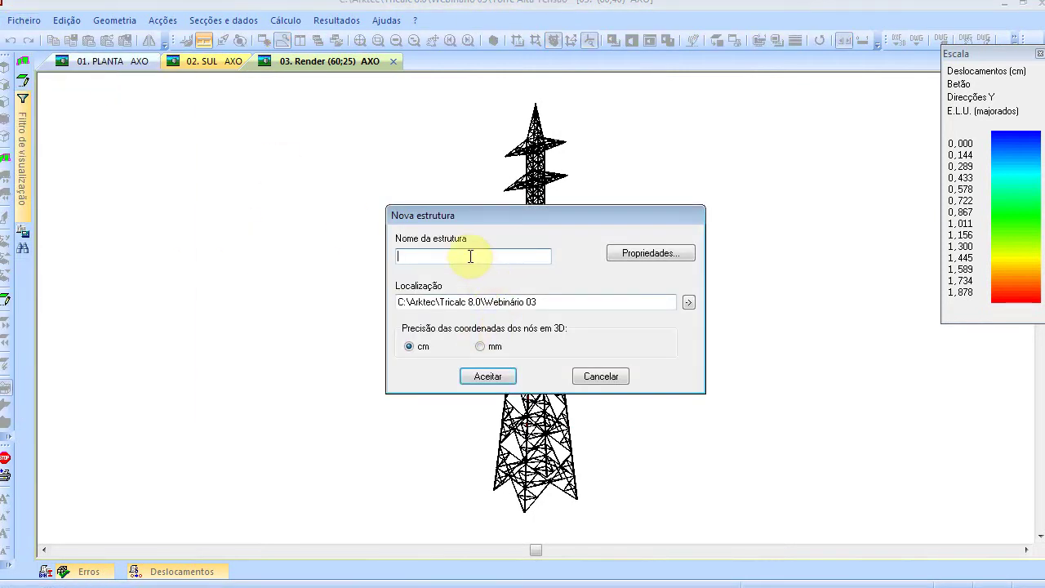
{"action": "type", "text": "Exemp"}
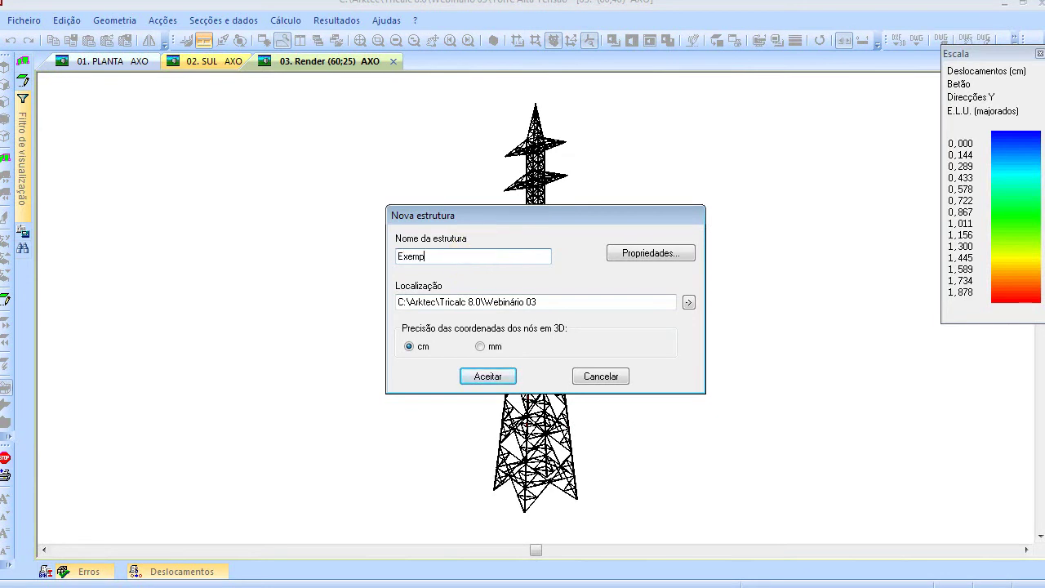
{"action": "type", "text": "lo 01"}
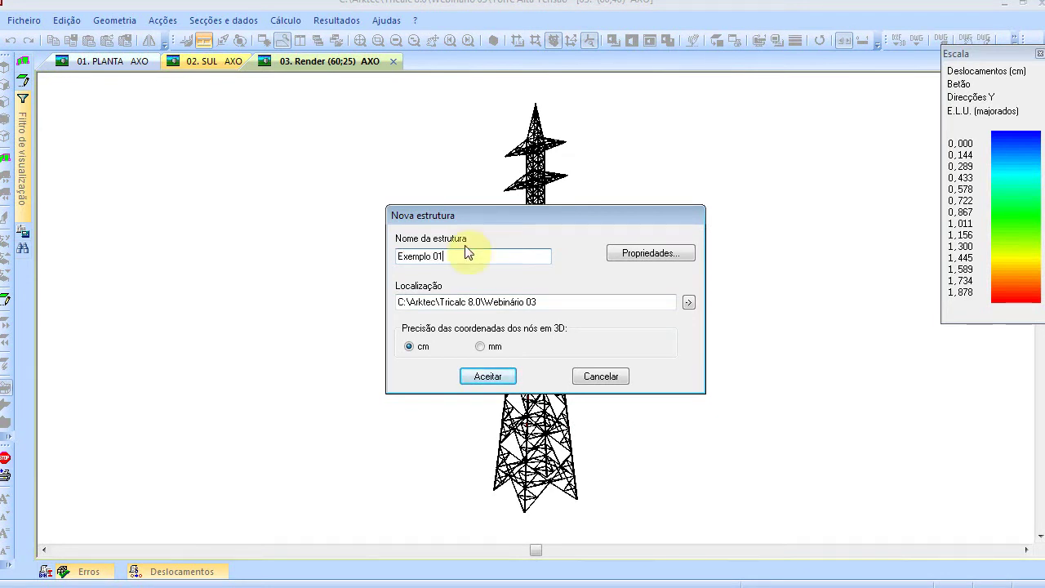
{"action": "left_click", "coordinate": [487, 378]}
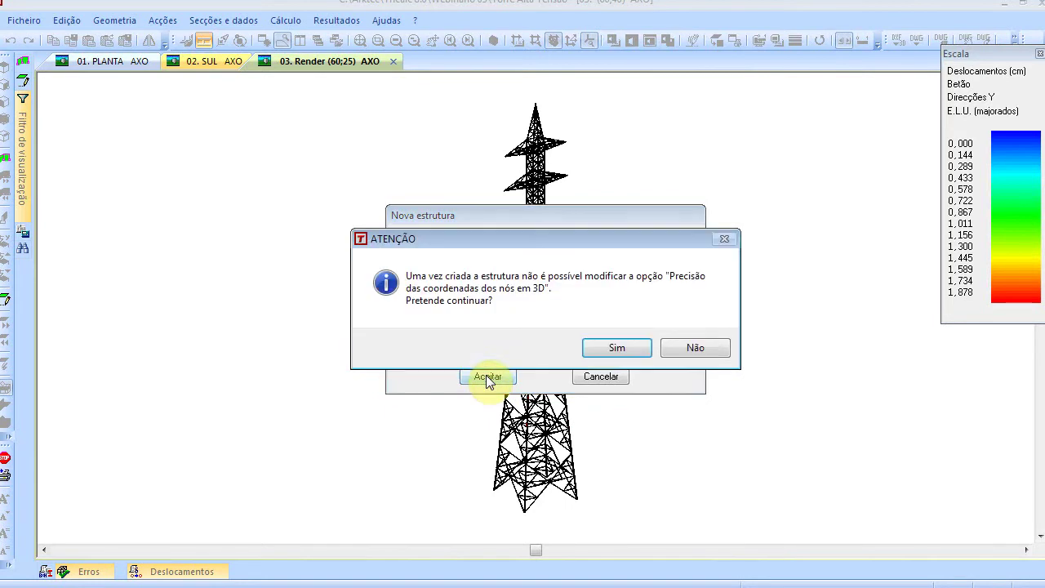
{"action": "left_click", "coordinate": [622, 354]}
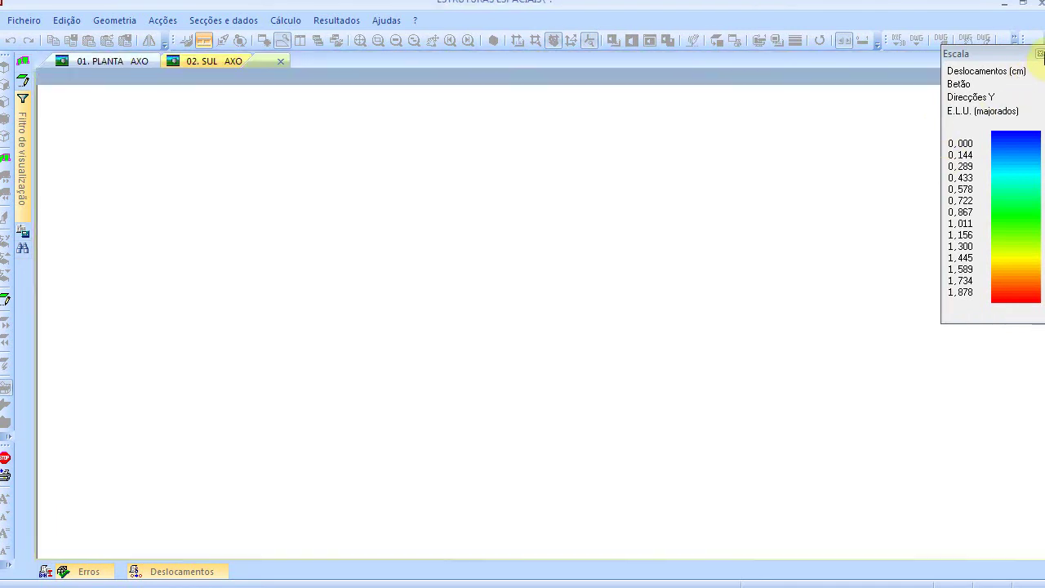
Step: Close the extra views and display the remaining plan view as a (60;40) axonometric centred on the axes
{"action": "scroll", "coordinate": [534, 322], "scroll_direction": "up", "scroll_amount": 2}
{"action": "scroll", "coordinate": [534, 323], "scroll_direction": "down", "scroll_amount": 1}
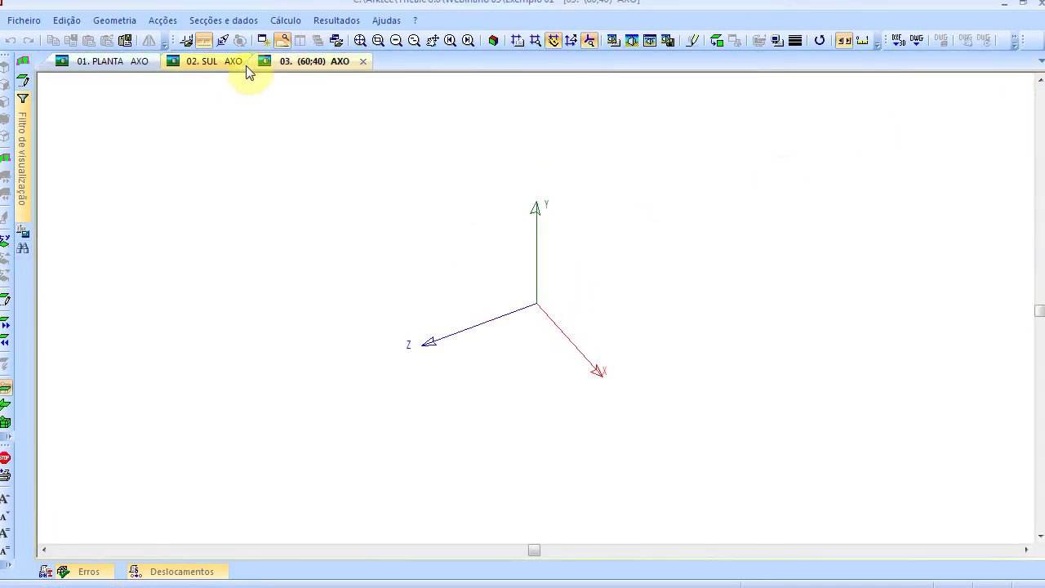
{"action": "left_click", "coordinate": [364, 61]}
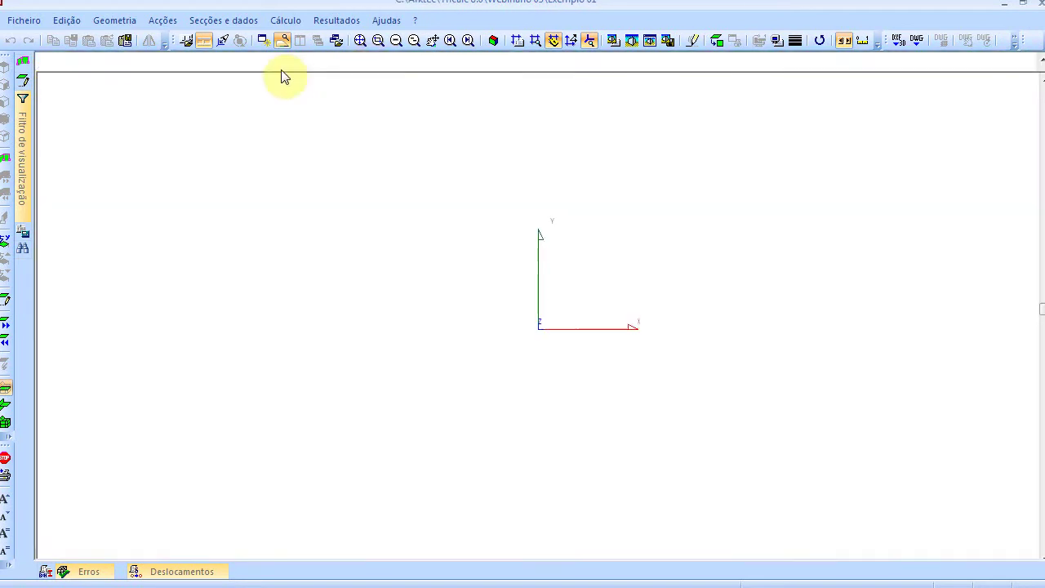
{"action": "left_click", "coordinate": [265, 62]}
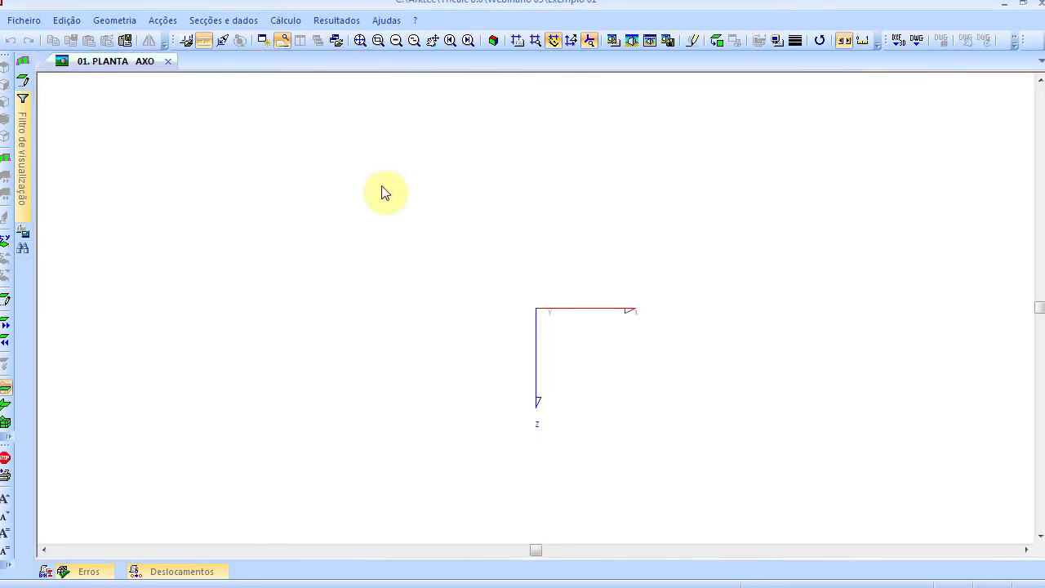
{"action": "left_click", "coordinate": [493, 41]}
{"action": "scroll", "coordinate": [536, 310], "scroll_direction": "up", "scroll_amount": 5}
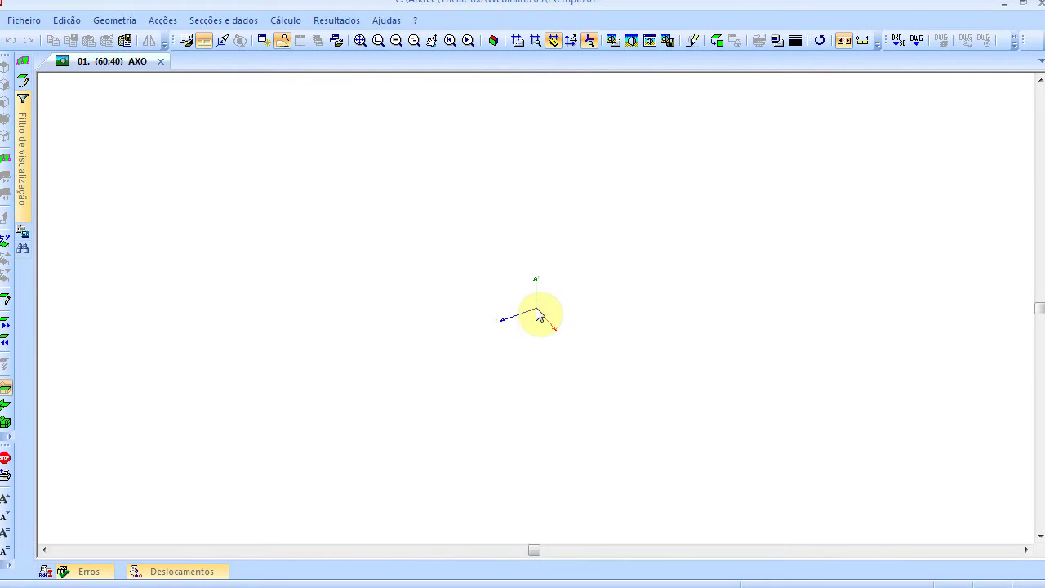
{"action": "middle_click_drag", "start_coordinate": [532, 278], "coordinate": [513, 312]}
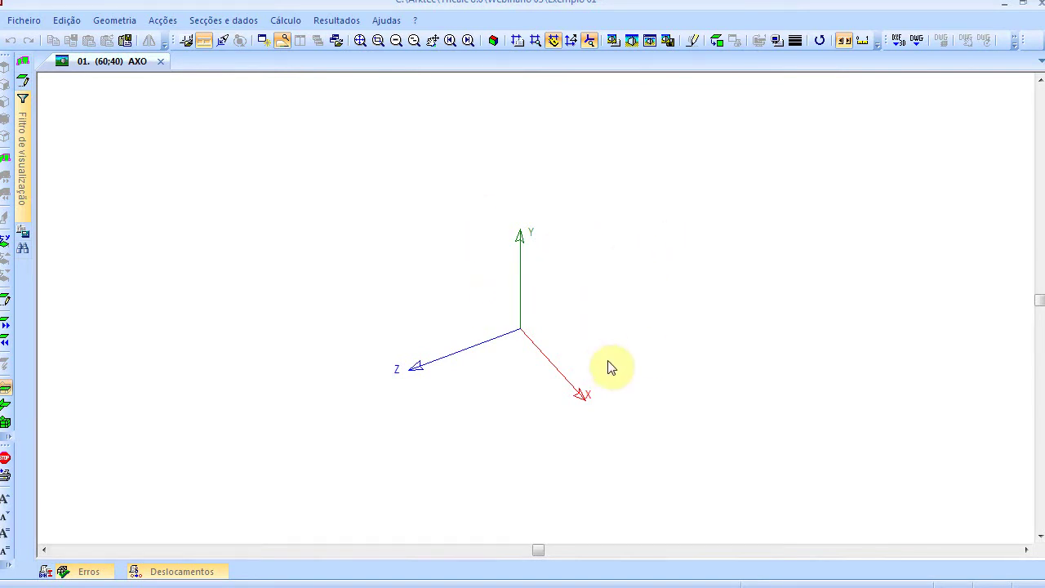
Step: Start a new geometric grid with separations of 1000 1000 cm in X and 550 cm in Y, leaving Z empty
{"action": "left_click", "coordinate": [95, 22]}
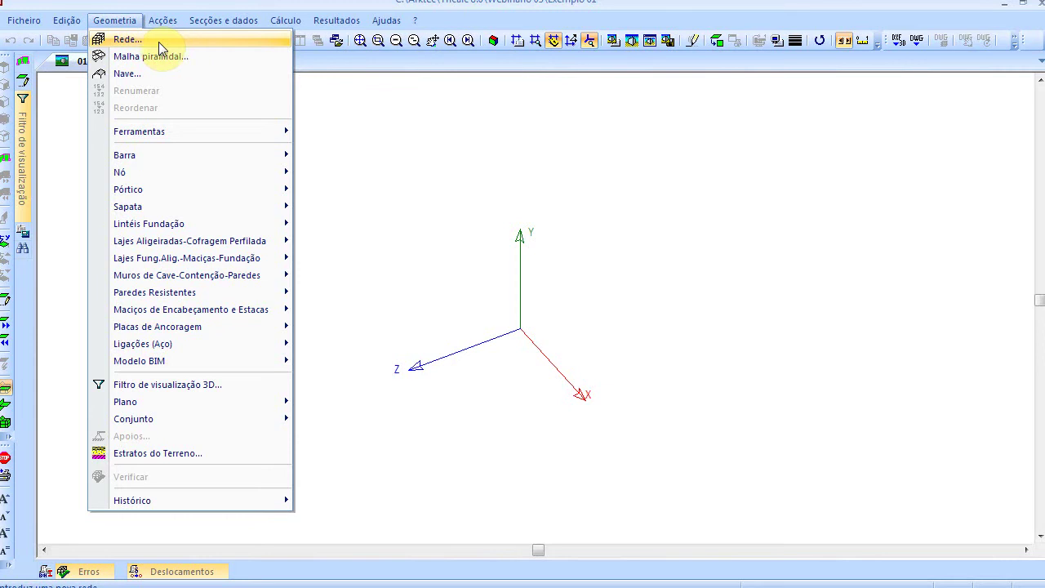
{"action": "left_click", "coordinate": [158, 42]}
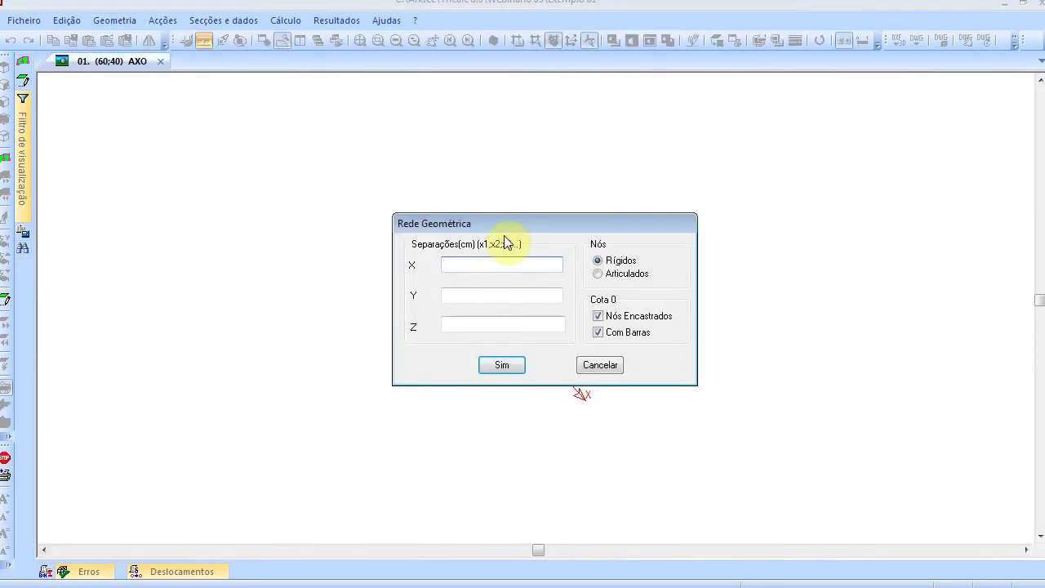
{"action": "type", "text": "1000 1000"}
{"action": "left_click", "coordinate": [496, 300]}
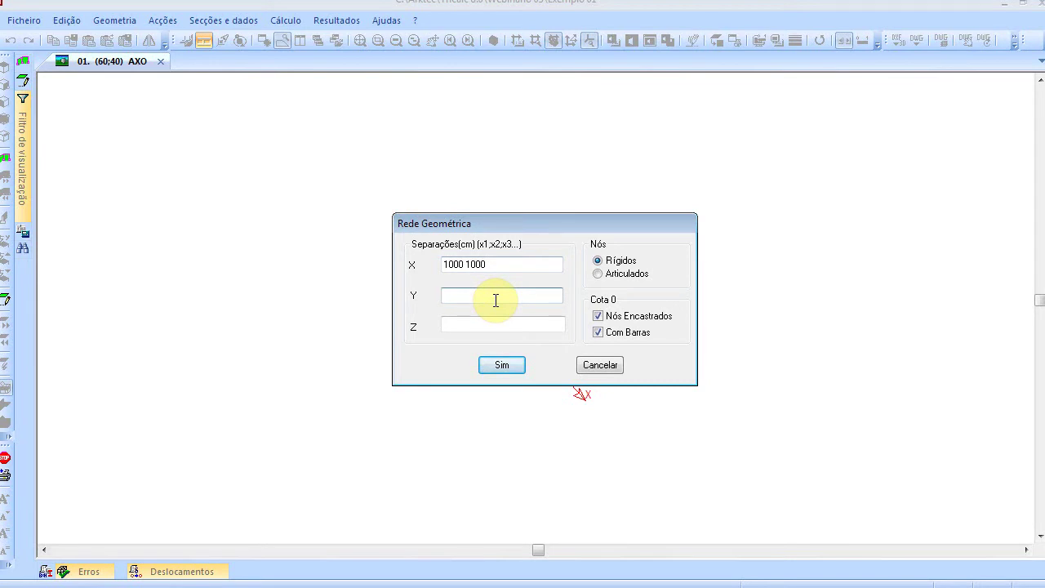
{"action": "type", "text": "400"}
{"action": "double_click", "coordinate": [447, 294]}
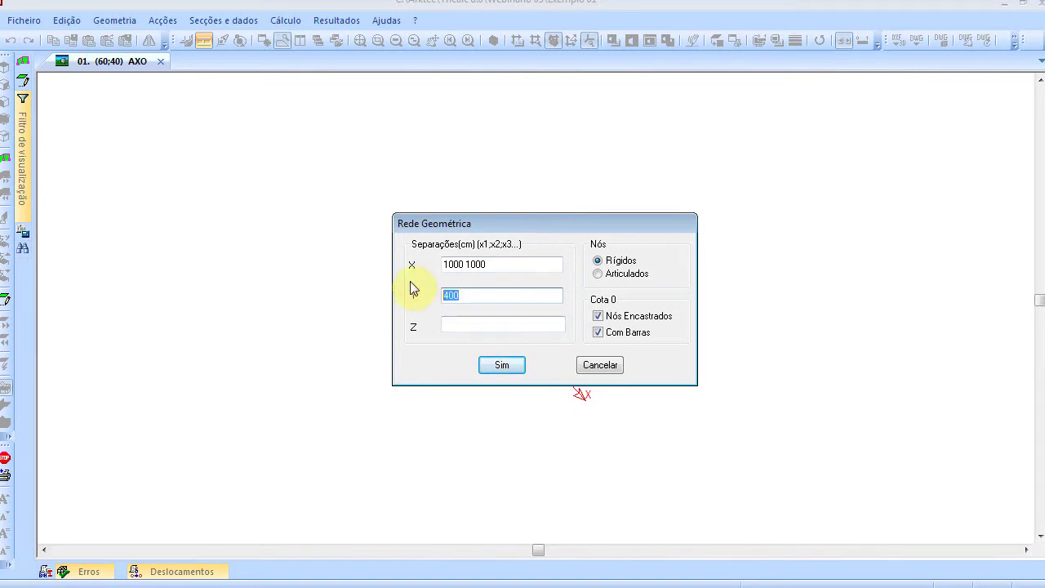
{"action": "type", "text": "550"}
{"action": "left_click", "coordinate": [467, 326]}
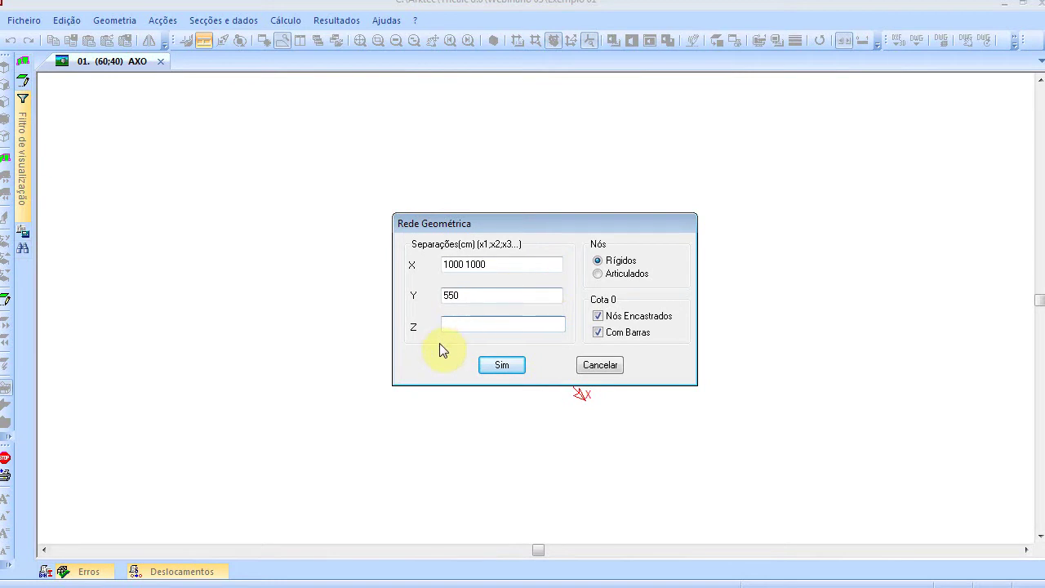
Step: Disable fixed nodes and bars at level 0 and generate the grid with rigid nodes
{"action": "left_click", "coordinate": [598, 332]}
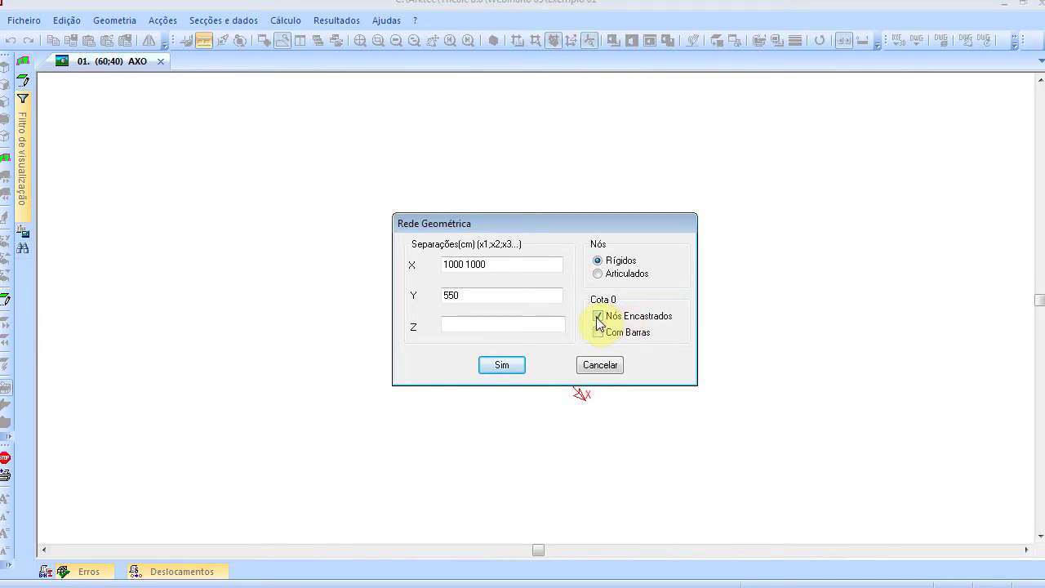
{"action": "left_click", "coordinate": [599, 316]}
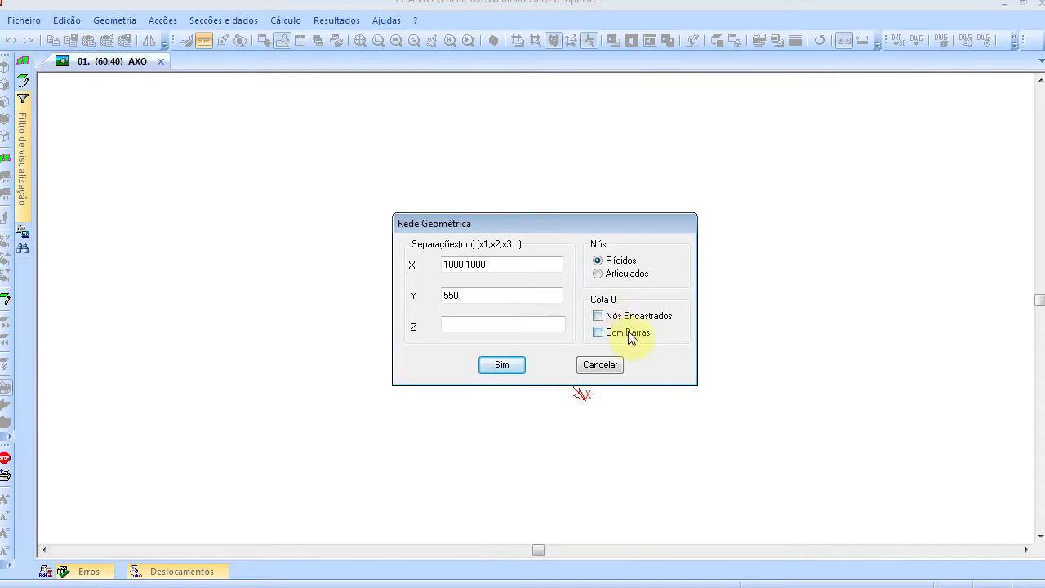
{"action": "left_click", "coordinate": [502, 367]}
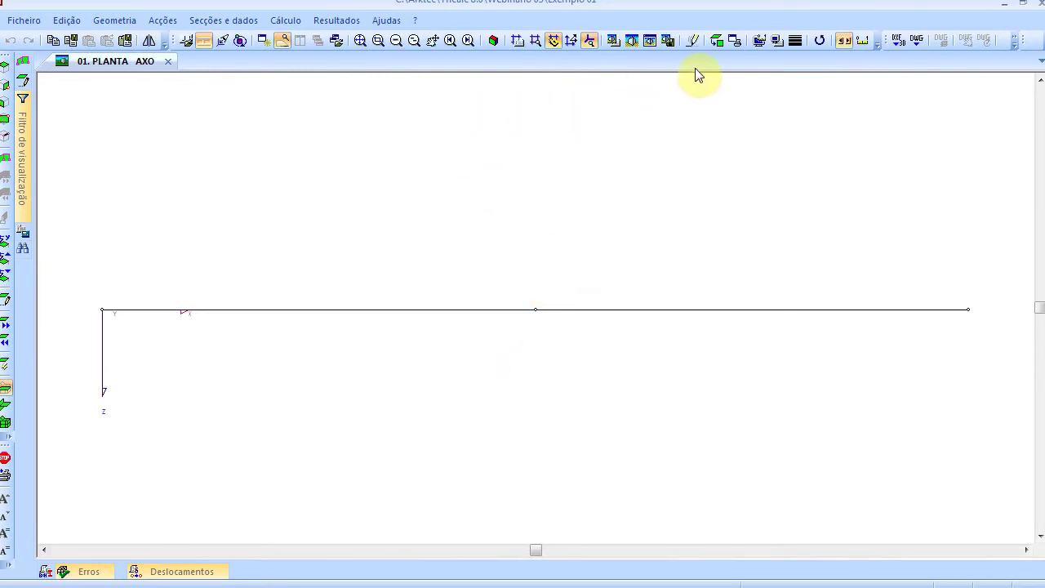
Step: Display the two-bay frame in the (60;40) axonometric and enlarge its node and bar number labels
{"action": "left_click", "coordinate": [494, 43]}
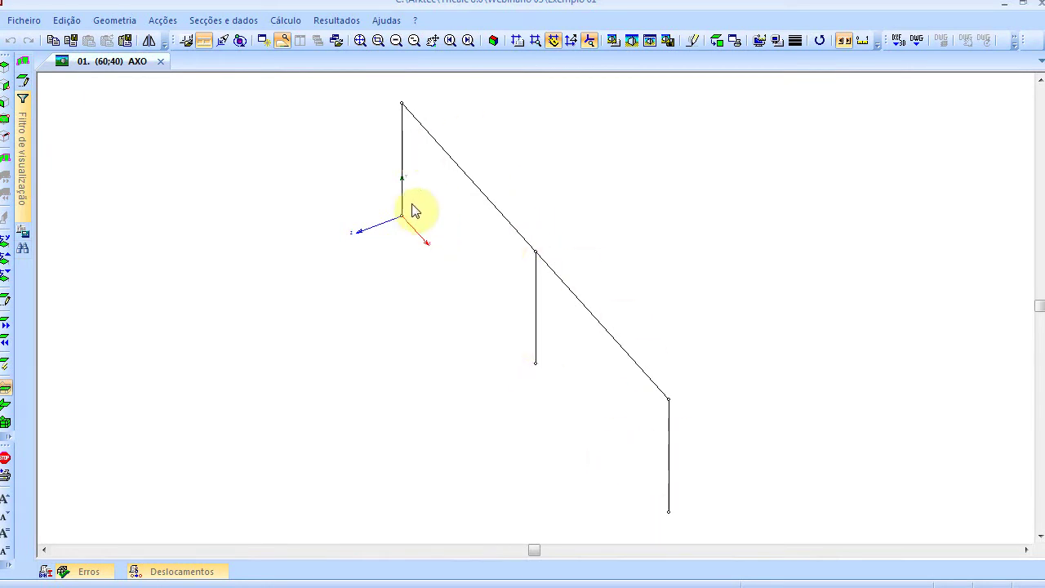
{"action": "scroll", "coordinate": [412, 164], "scroll_direction": "up", "scroll_amount": 3}
{"action": "mouse_move", "coordinate": [404, 248]}
{"action": "middle_mouse_down"}
{"action": "mouse_move", "coordinate": [407, 317]}
{"action": "mouse_move", "coordinate": [360, 383]}
{"action": "middle_mouse_up"}
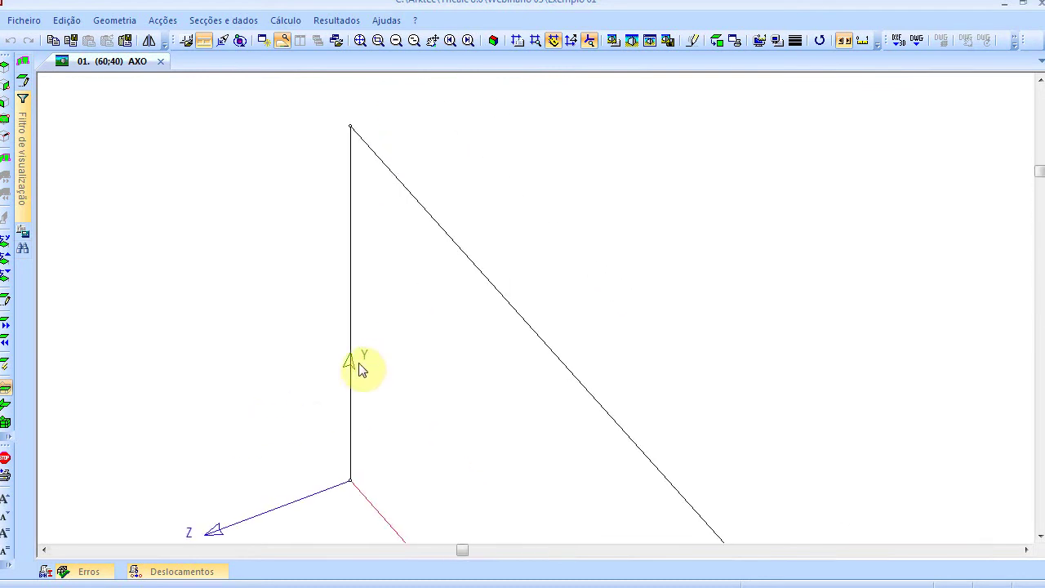
{"action": "left_click", "coordinate": [7, 504]}
{"action": "left_click", "coordinate": [7, 504]}
{"action": "left_click", "coordinate": [6, 504]}
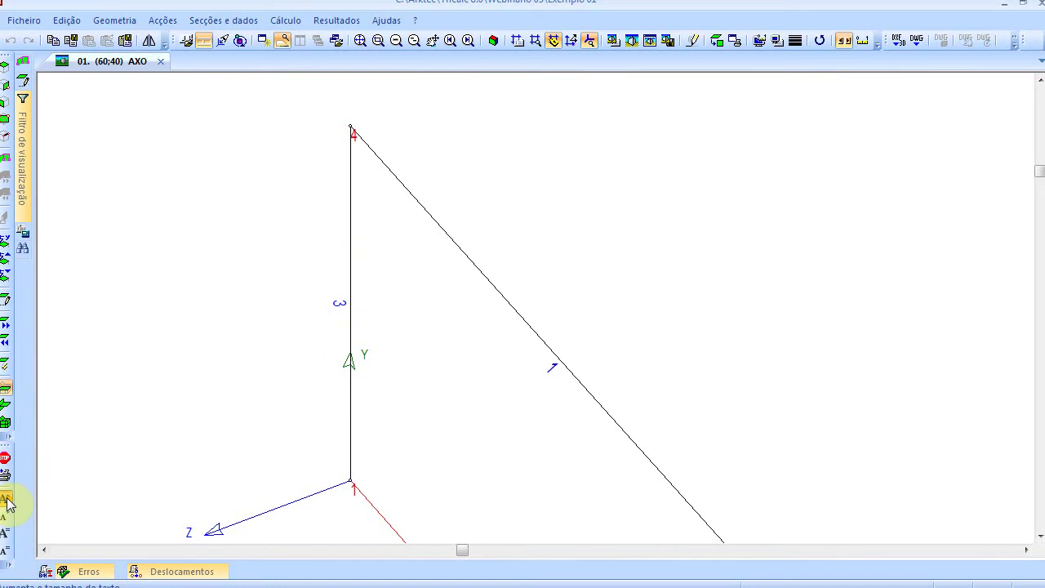
{"action": "scroll", "coordinate": [349, 394], "scroll_direction": "down", "scroll_amount": 5}
{"action": "middle_click_drag", "start_coordinate": [369, 396], "coordinate": [373, 275]}
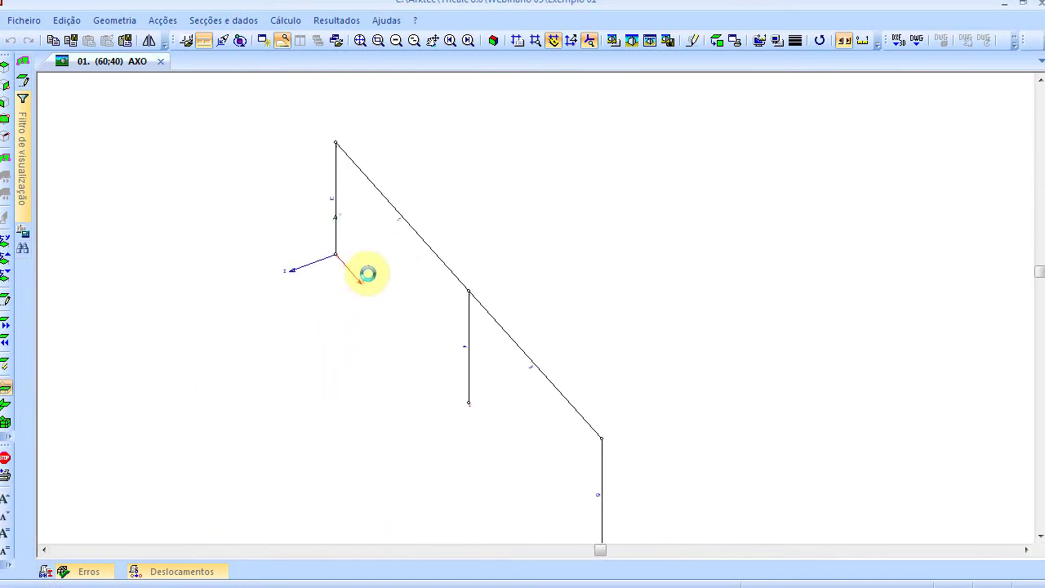
Step: Examine the numbered two-bay frame from a flatter angle, ending in the (30;10) axonometric
{"action": "key", "text": "Up"}
{"action": "key", "text": "Up"}
{"action": "key", "text": "Up"}
{"action": "key", "text": "Up"}
{"action": "key", "text": "Right"}
{"action": "key", "text": "Right"}
{"action": "key", "text": "Right"}
{"action": "key", "text": "Right"}
{"action": "key", "text": "Right"}
{"action": "key", "text": "Right"}
{"action": "key", "text": "Right"}
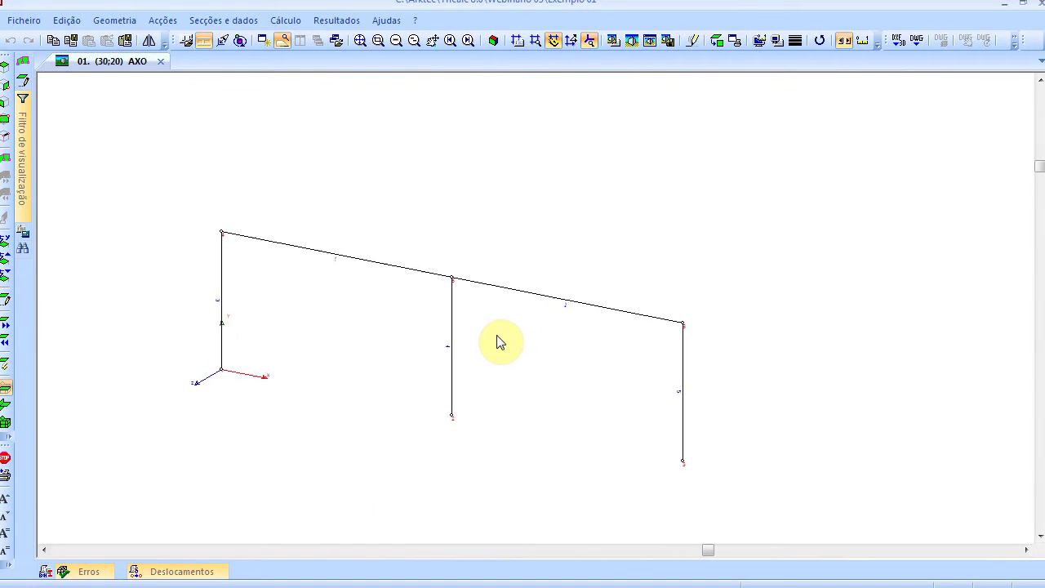
{"action": "key", "text": "Up"}
{"action": "key", "text": "Up"}
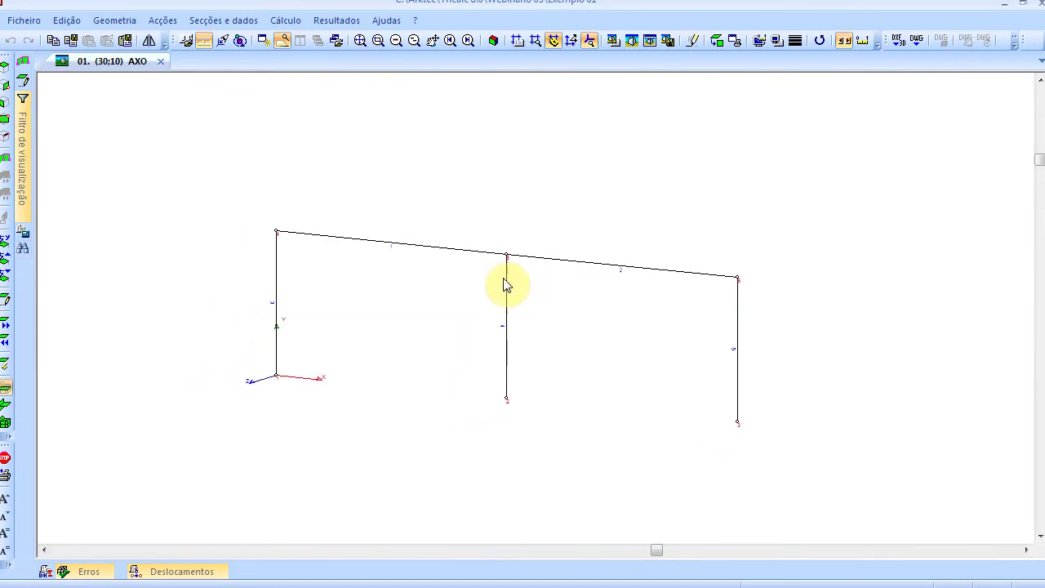
Step: Divide both top beams of the frame, bars 1 and 2, into 2 equal parts each
{"action": "scroll", "coordinate": [437, 245], "scroll_direction": "up", "scroll_amount": 2}
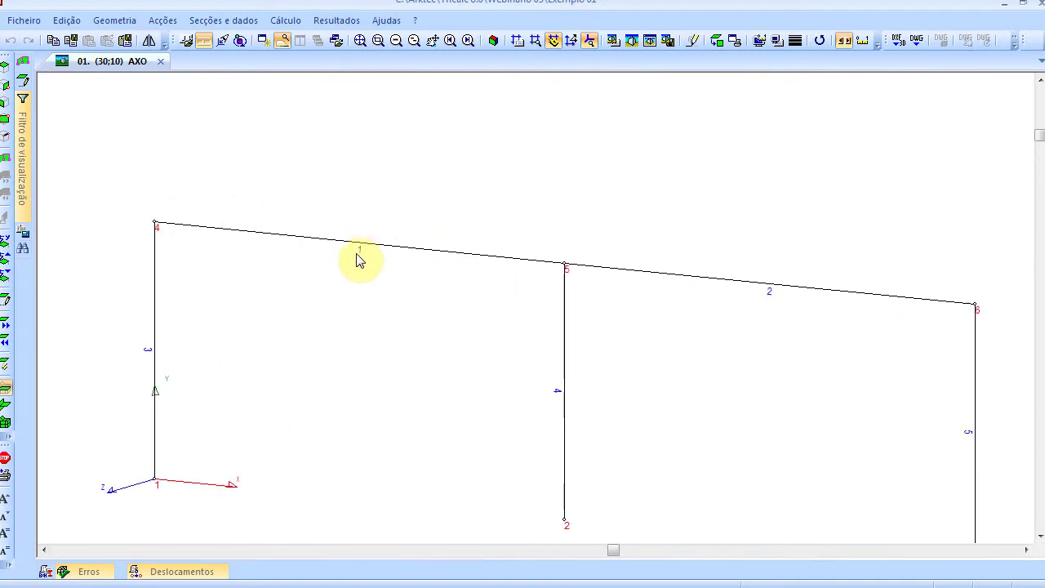
{"action": "scroll", "coordinate": [363, 249], "scroll_direction": "up", "scroll_amount": 1}
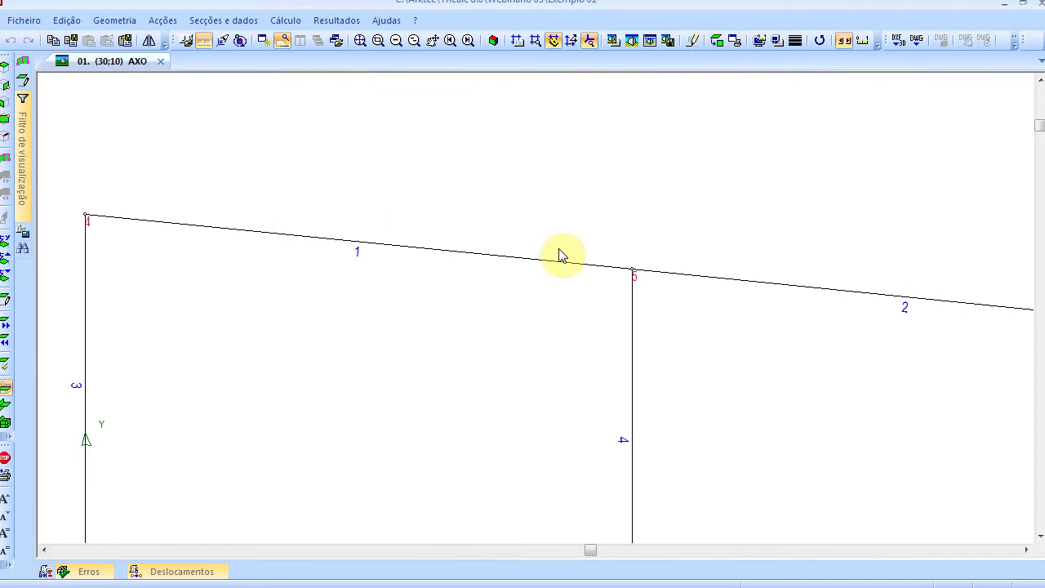
{"action": "scroll", "coordinate": [757, 269], "scroll_direction": "down", "scroll_amount": 2}
{"action": "middle_click_drag", "start_coordinate": [675, 267], "coordinate": [560, 235]}
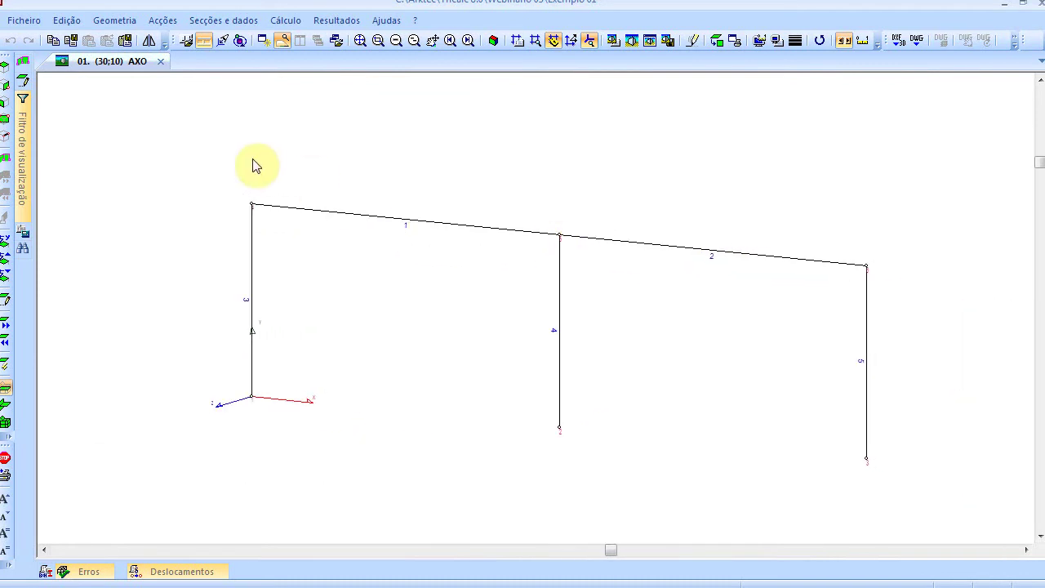
{"action": "left_click", "coordinate": [117, 20]}
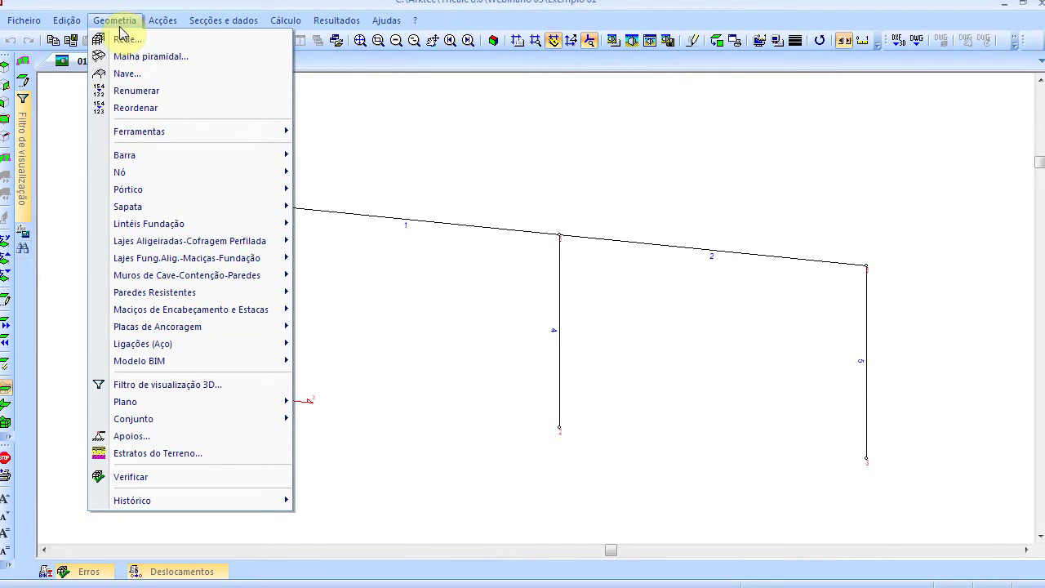
{"action": "mouse_move", "coordinate": [135, 155]}
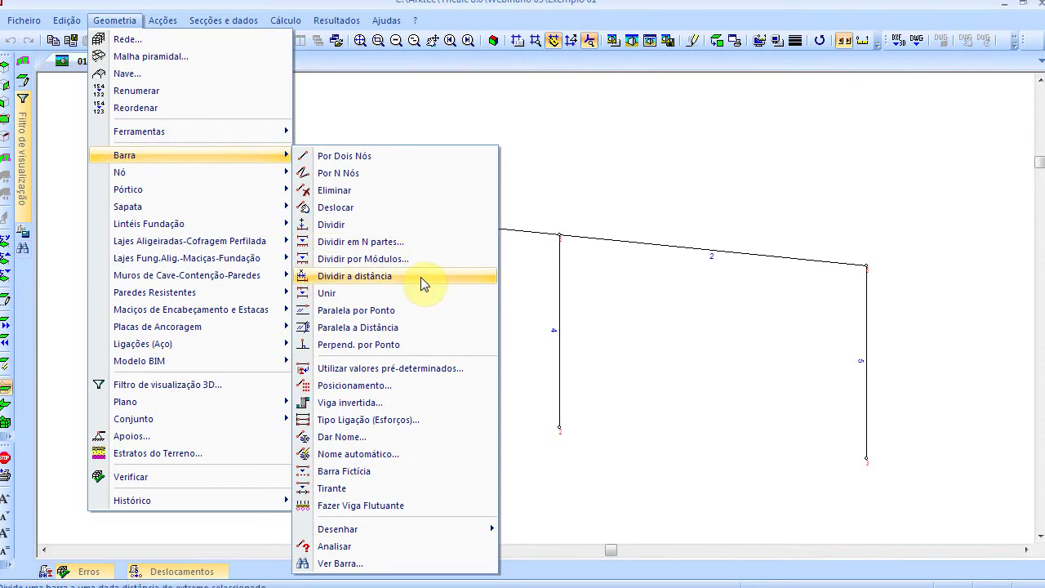
{"action": "left_click", "coordinate": [421, 241]}
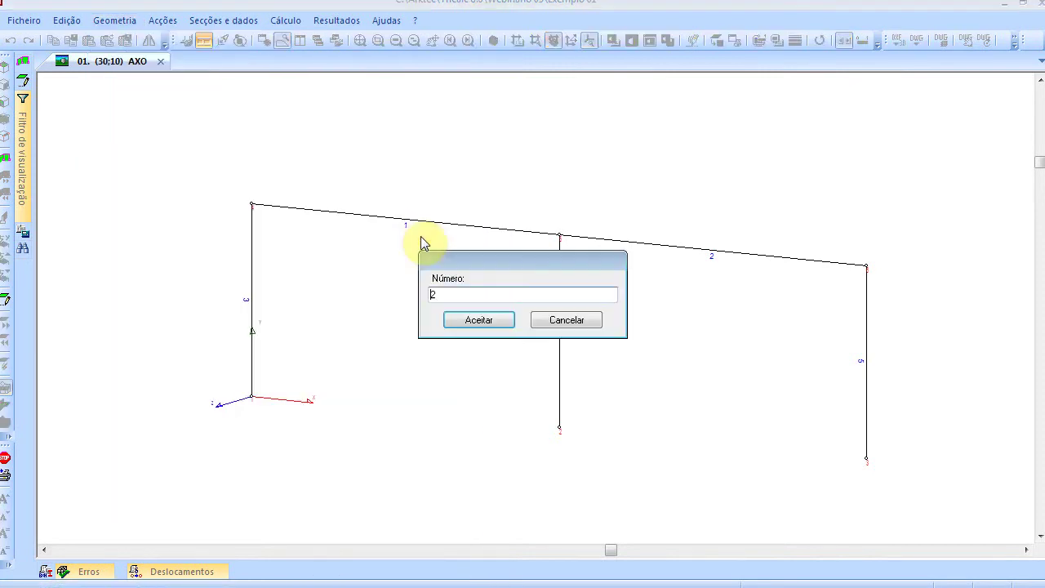
{"action": "key", "text": "Return"}
{"action": "left_click", "coordinate": [422, 221]}
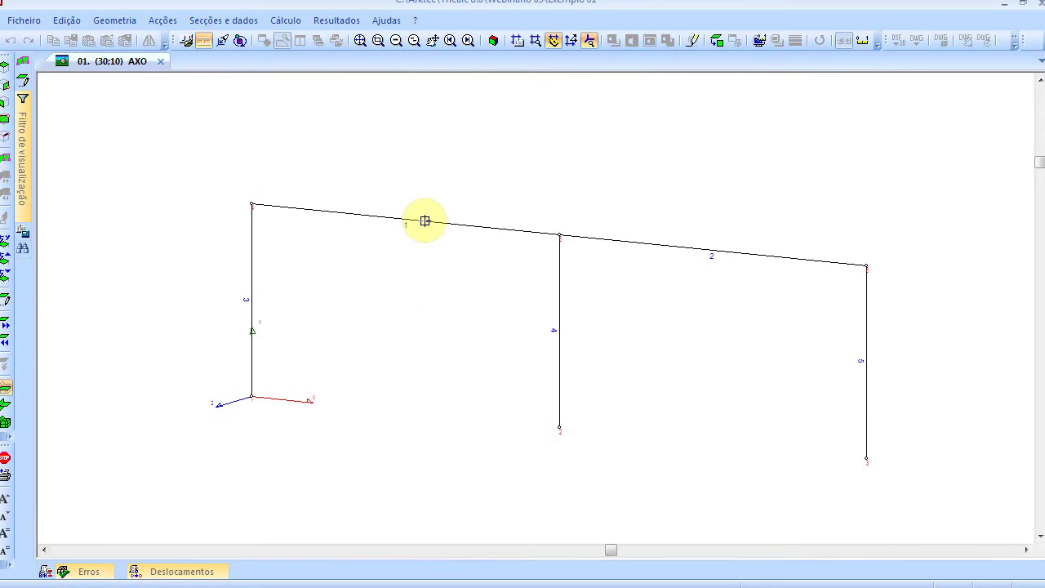
{"action": "left_click", "coordinate": [672, 247]}
{"action": "scroll", "coordinate": [702, 263], "scroll_direction": "up", "scroll_amount": 3}
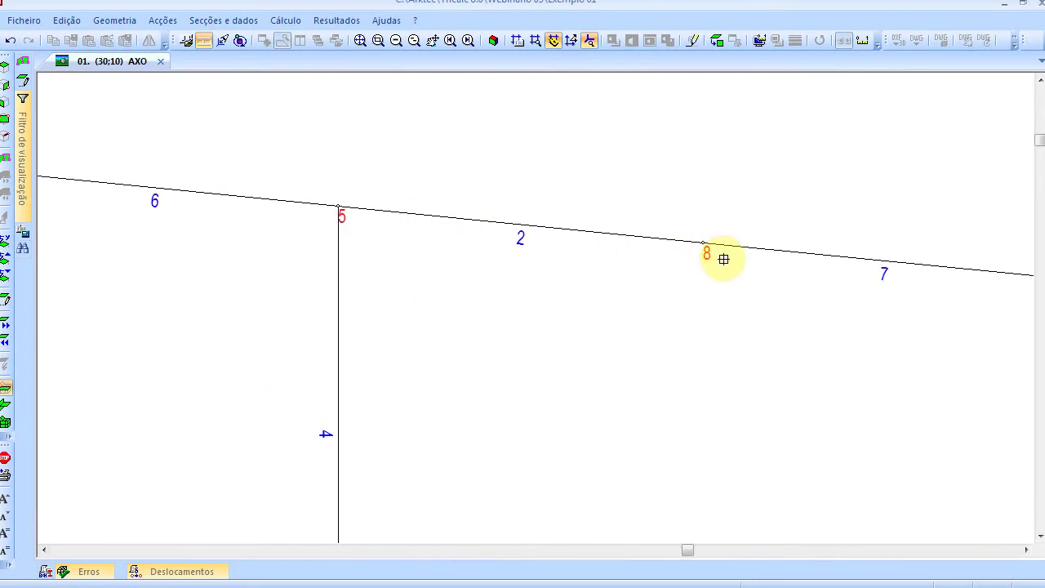
{"action": "scroll", "coordinate": [723, 258], "scroll_direction": "down", "scroll_amount": 4}
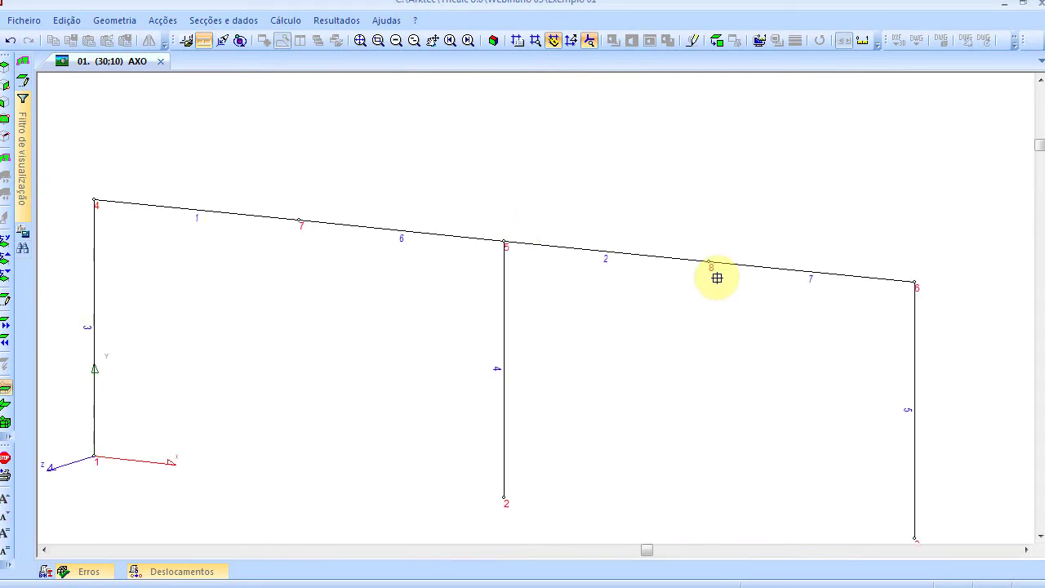
{"action": "right_click", "coordinate": [696, 182]}
{"action": "left_click", "coordinate": [568, 320]}
Step: Define the section profile as series BET, 30x30, and assign it to every bar of the frame
{"action": "left_click", "coordinate": [218, 20]}
{"action": "left_click", "coordinate": [242, 91]}
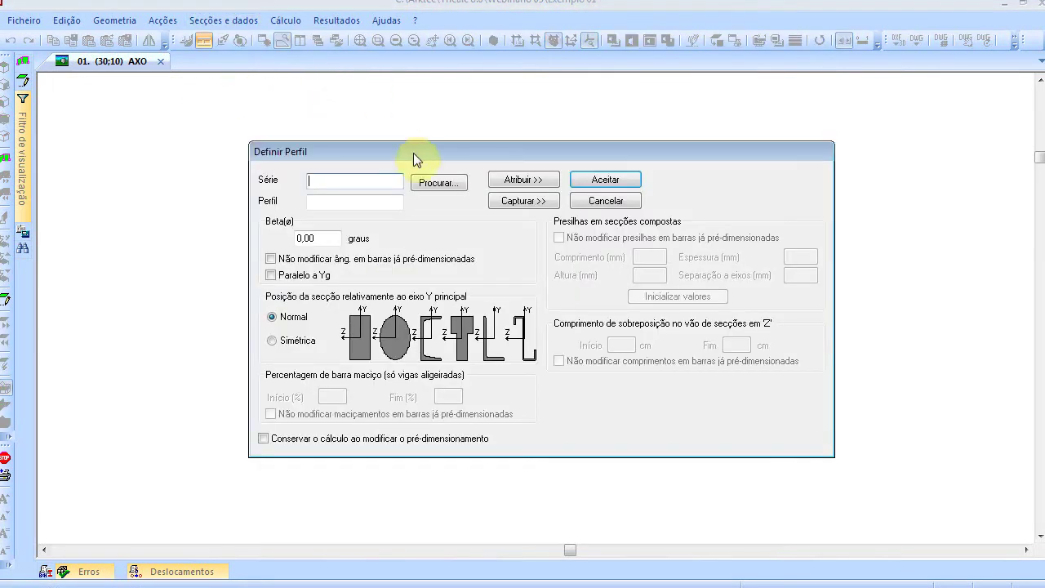
{"action": "type", "text": "bet"}
{"action": "left_click", "coordinate": [380, 203]}
{"action": "type", "text": "30"}
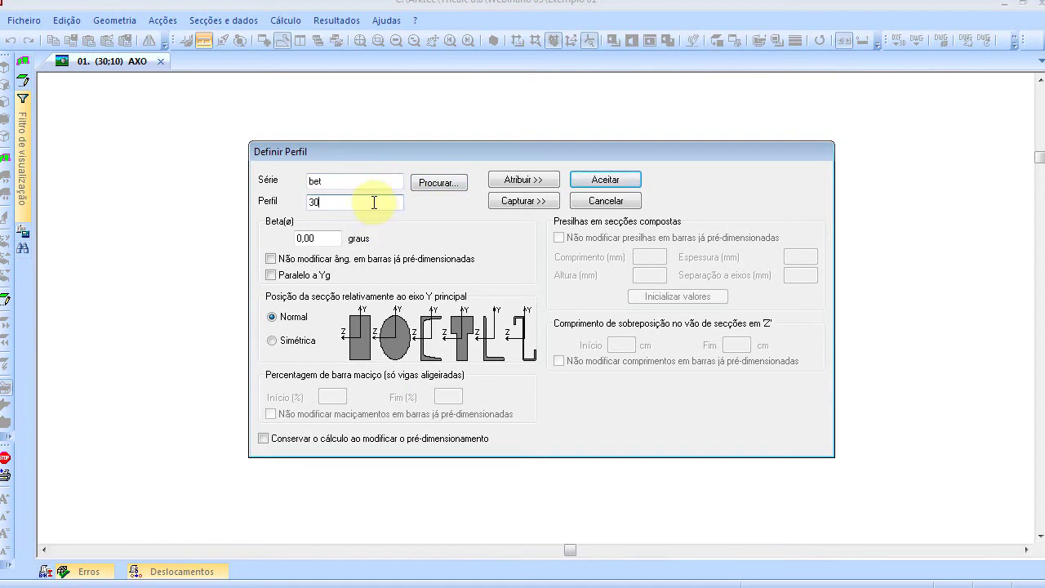
{"action": "type", "text": "x30"}
{"action": "left_click", "coordinate": [535, 181]}
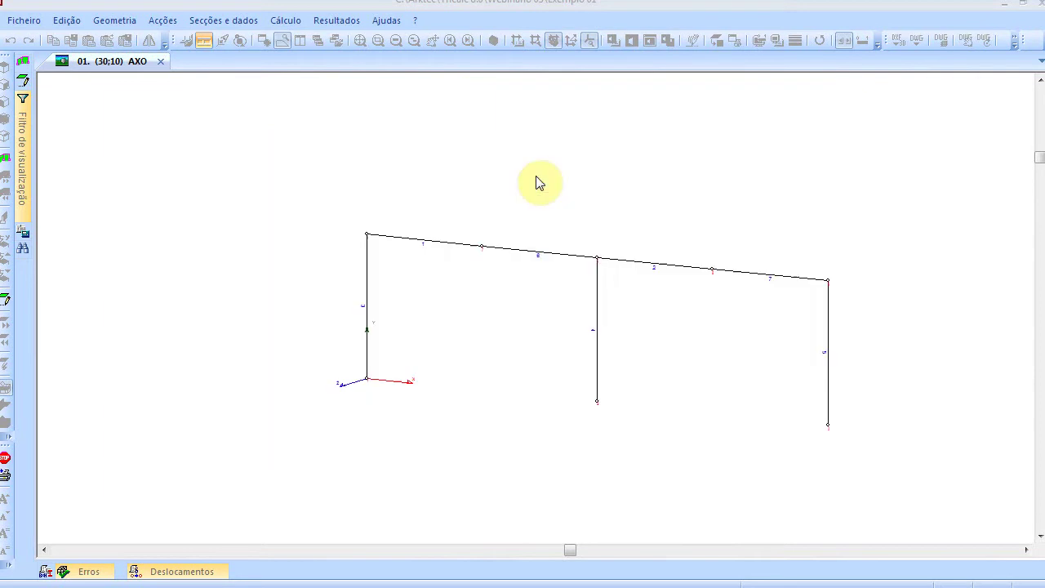
{"action": "left_click", "coordinate": [311, 156]}
{"action": "left_click", "coordinate": [882, 457]}
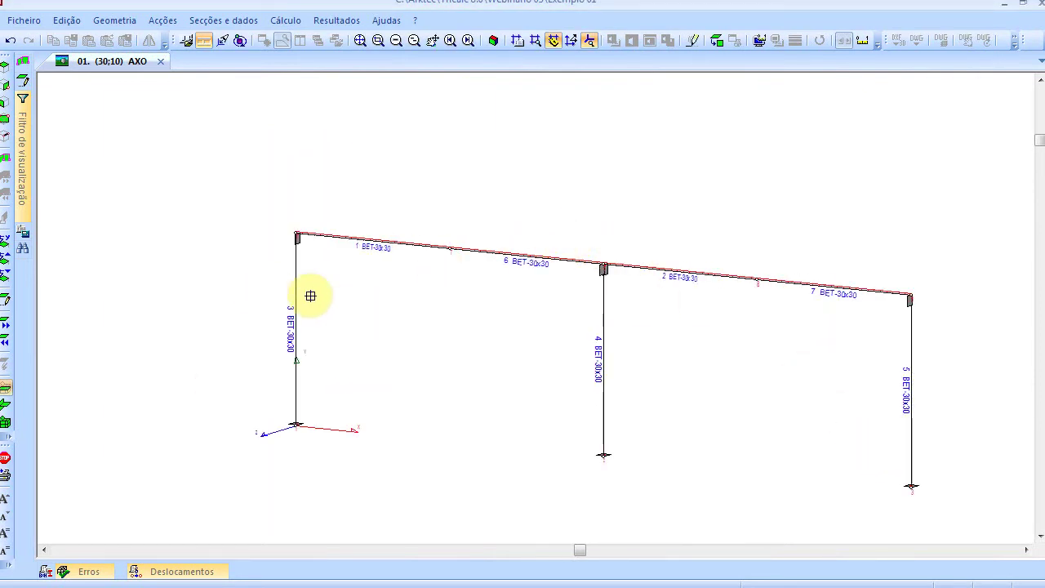
{"action": "right_click", "coordinate": [497, 129]}
{"action": "left_click", "coordinate": [605, 204]}
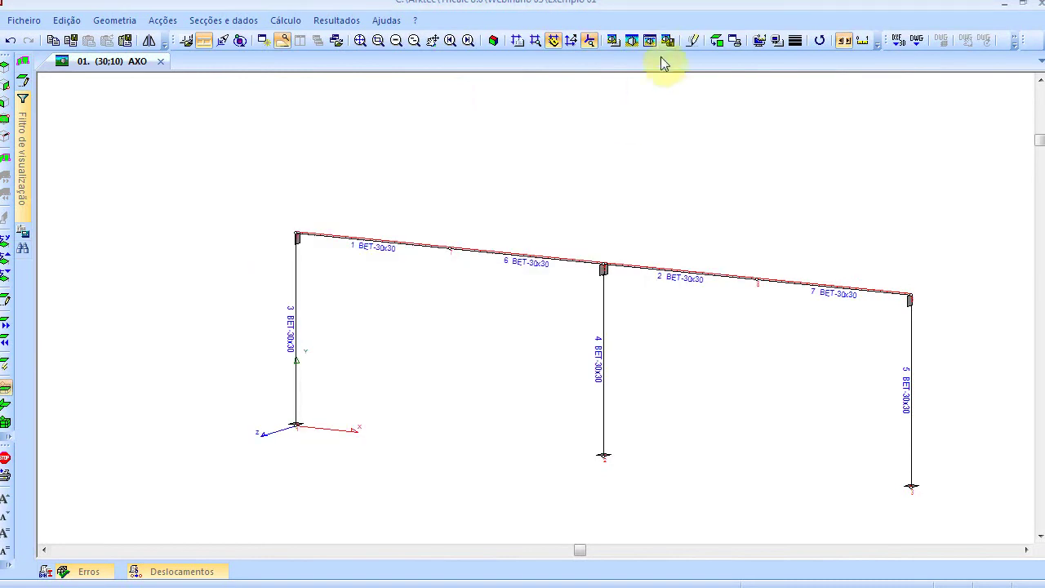
Step: Render the frame's solid sections and overlay the bar lines with their number and section labels
{"action": "left_click", "coordinate": [649, 41]}
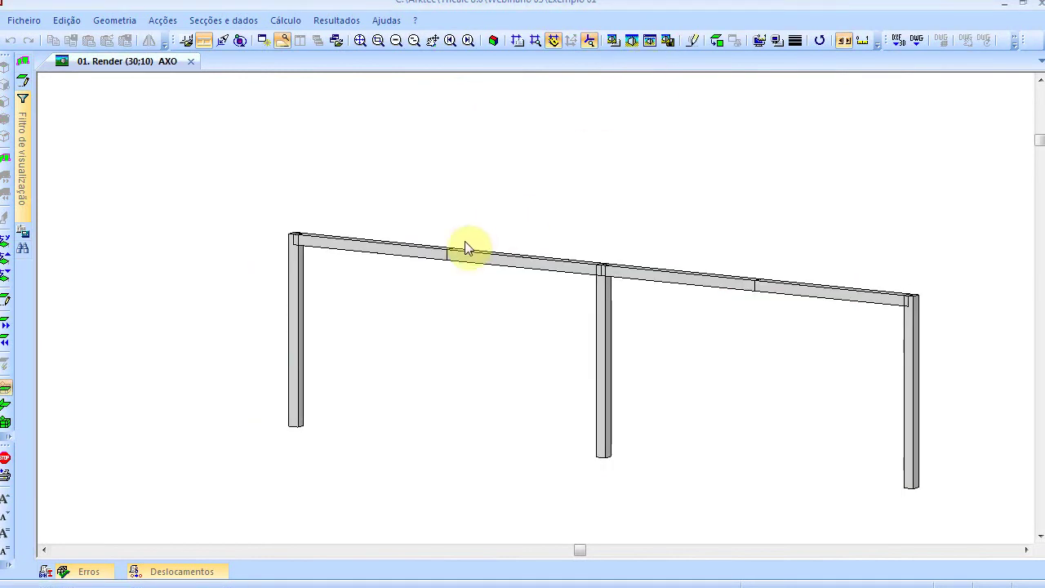
{"action": "left_click", "coordinate": [614, 41]}
{"action": "left_click", "coordinate": [426, 292]}
{"action": "left_click", "coordinate": [420, 358]}
{"action": "left_click", "coordinate": [611, 459]}
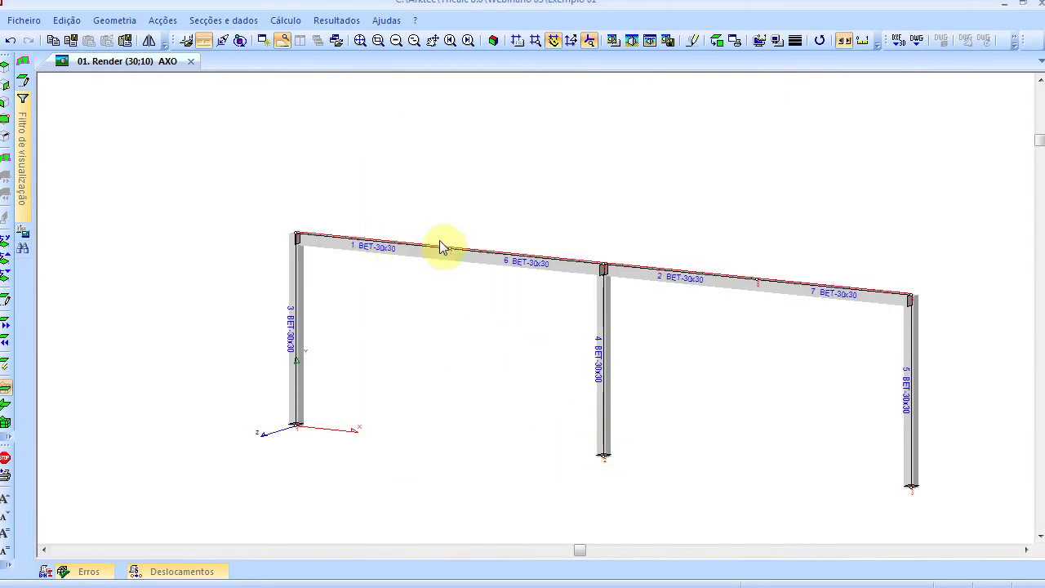
Step: Start introducing a variable-inertia element and choose the concrete rectangular variable section type
{"action": "scroll", "coordinate": [444, 237], "scroll_direction": "up", "scroll_amount": 2}
{"action": "scroll", "coordinate": [698, 290], "scroll_direction": "down", "scroll_amount": 2}
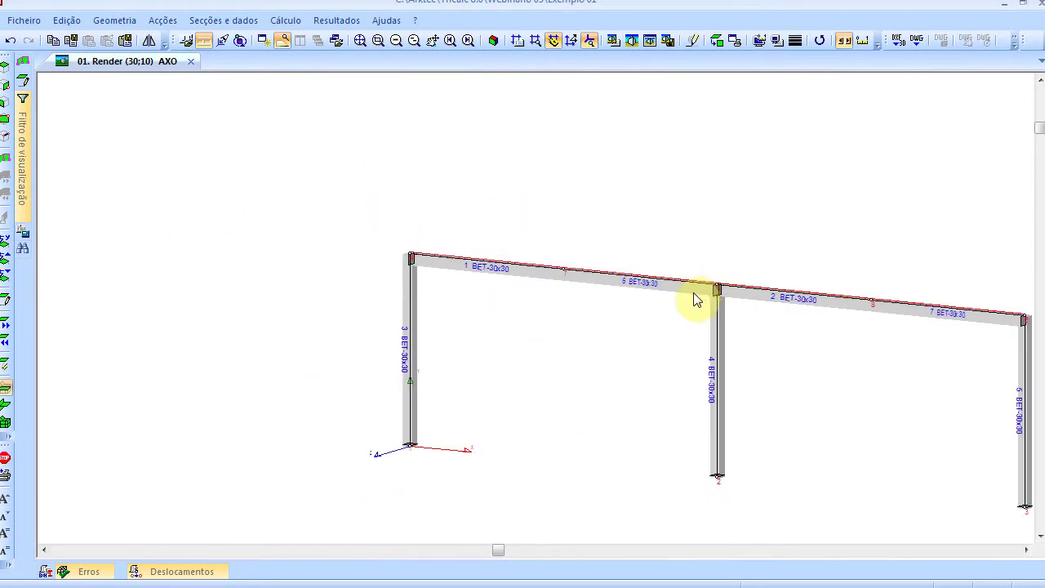
{"action": "middle_click_drag", "start_coordinate": [641, 347], "coordinate": [502, 269]}
{"action": "scroll", "coordinate": [431, 217], "scroll_direction": "up", "scroll_amount": 2}
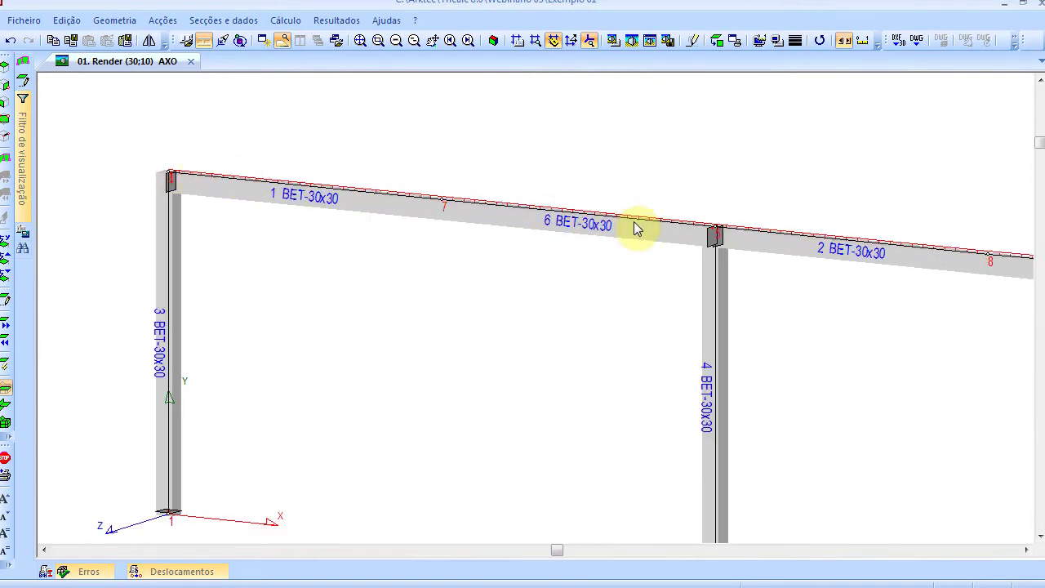
{"action": "left_click", "coordinate": [212, 23]}
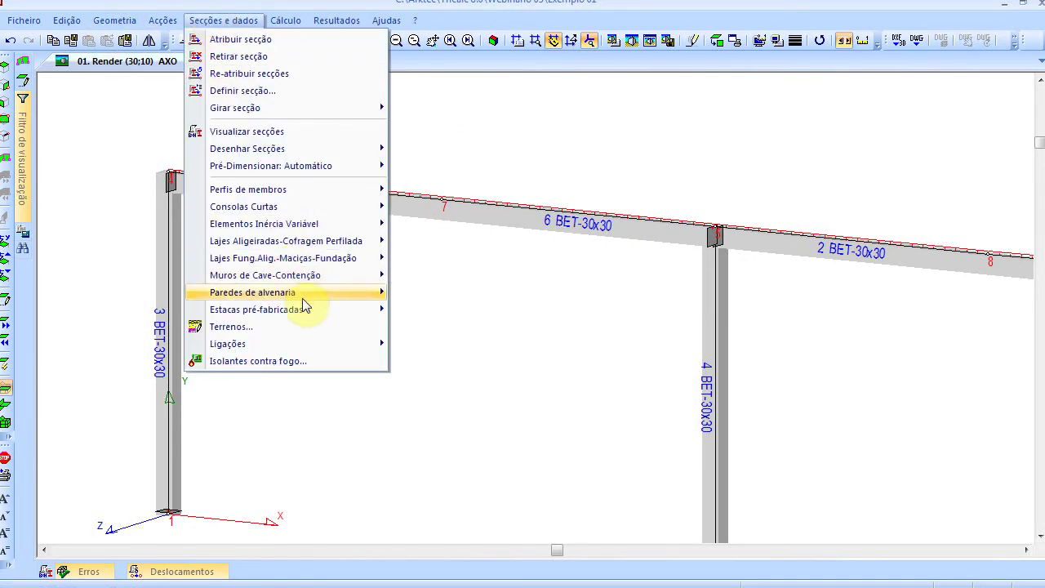
{"action": "mouse_move", "coordinate": [307, 225]}
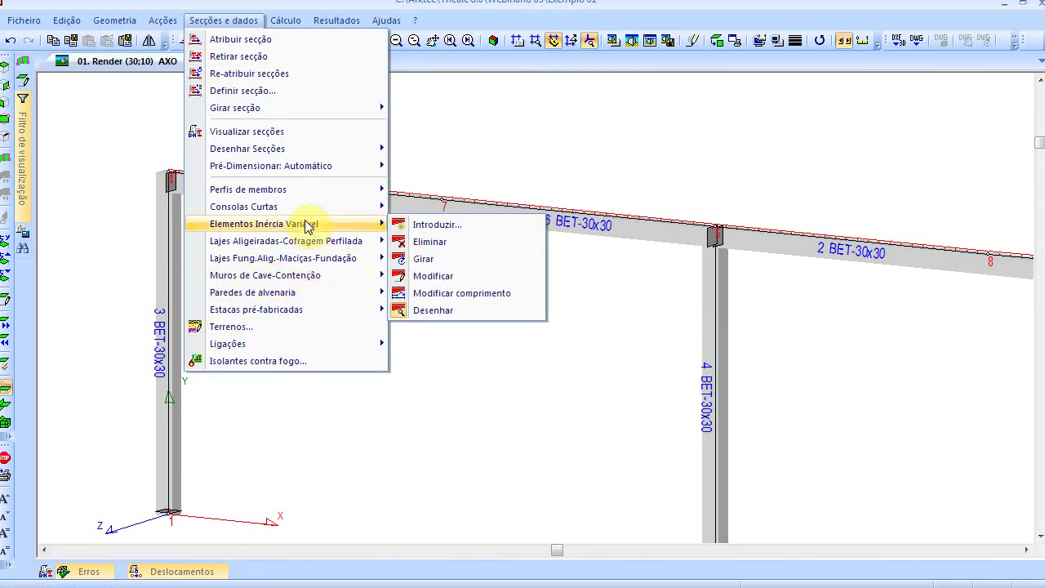
{"action": "left_click", "coordinate": [486, 226]}
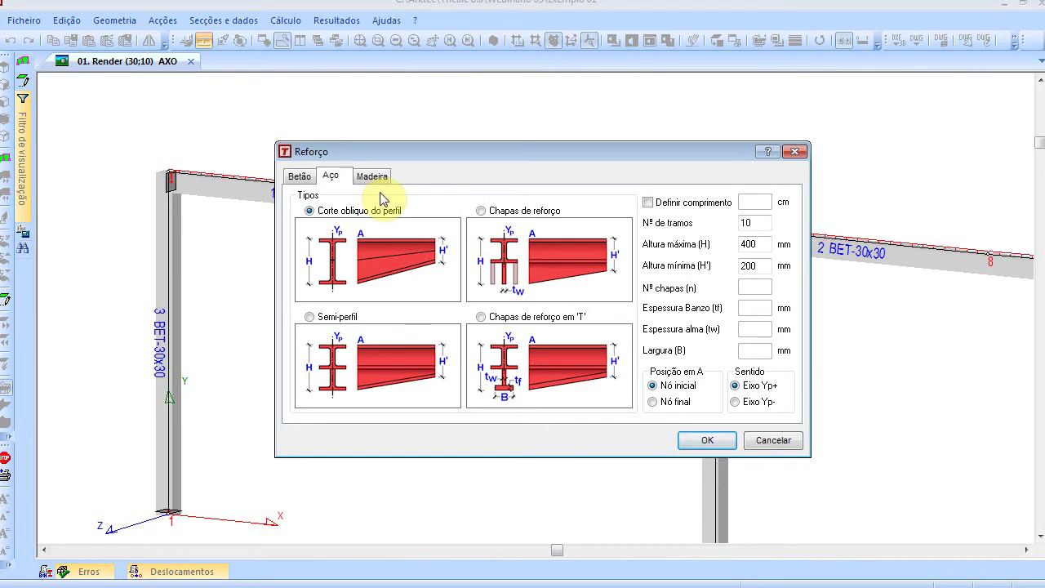
{"action": "left_click", "coordinate": [300, 176]}
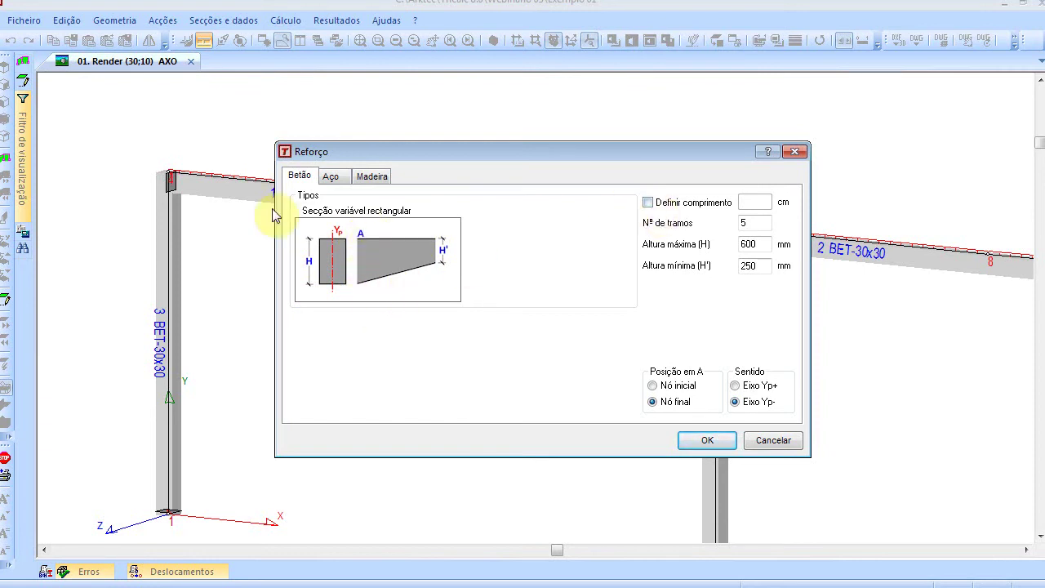
{"action": "left_click_drag", "start_coordinate": [480, 155], "coordinate": [466, 234]}
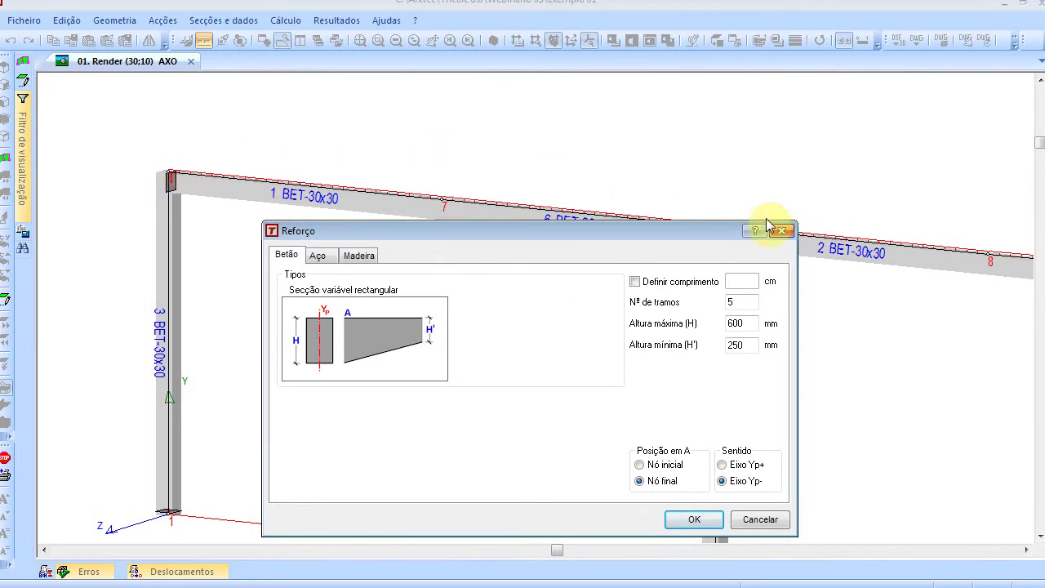
Step: Try a defined length of 300 cm for the concrete variable section
{"action": "left_click", "coordinate": [634, 280]}
{"action": "left_click", "coordinate": [745, 280]}
{"action": "type", "text": "300"}
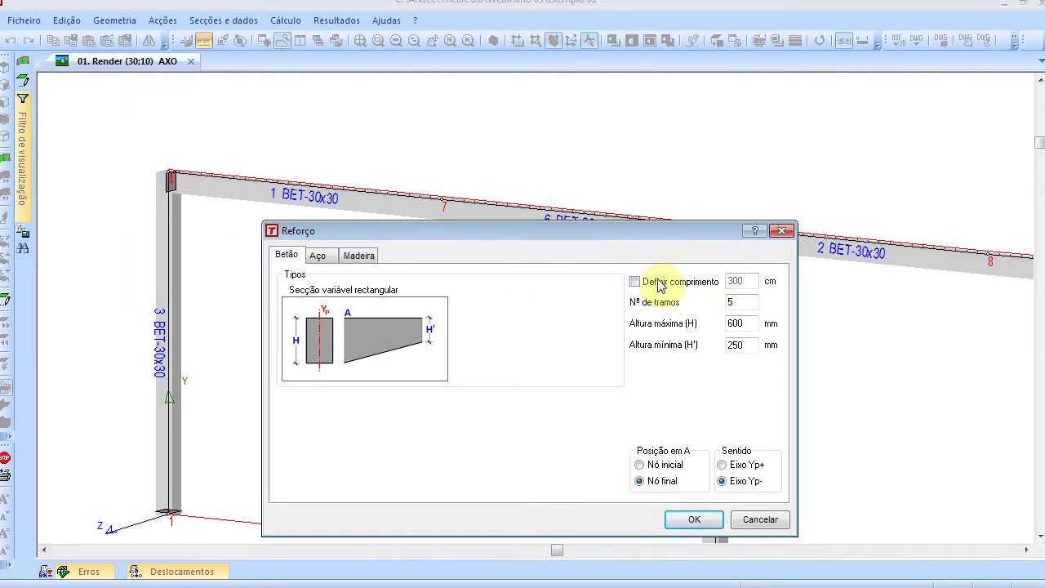
{"action": "left_click_drag", "start_coordinate": [661, 244], "coordinate": [683, 171]}
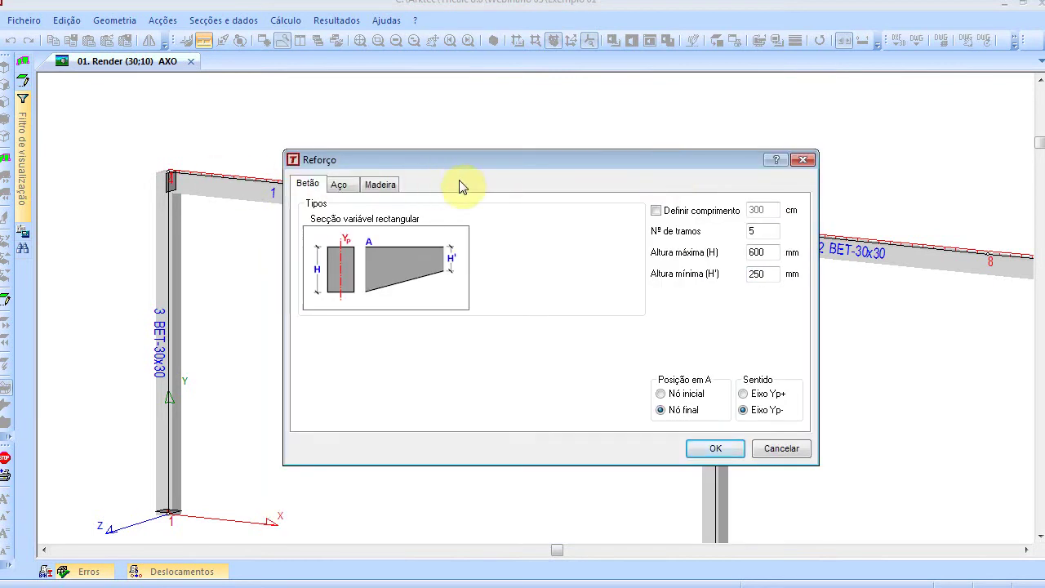
Step: Set the concrete variable section to 800 mm maximum and 300 mm minimum height and apply it to bar 1
{"action": "double_click", "coordinate": [755, 231]}
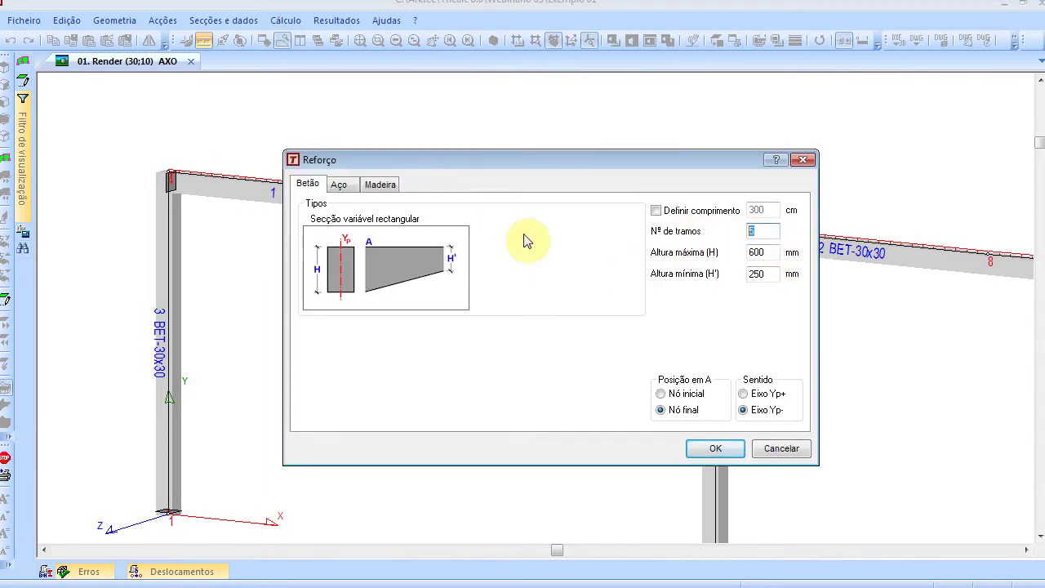
{"action": "double_click", "coordinate": [770, 275]}
{"action": "type", "text": "300"}
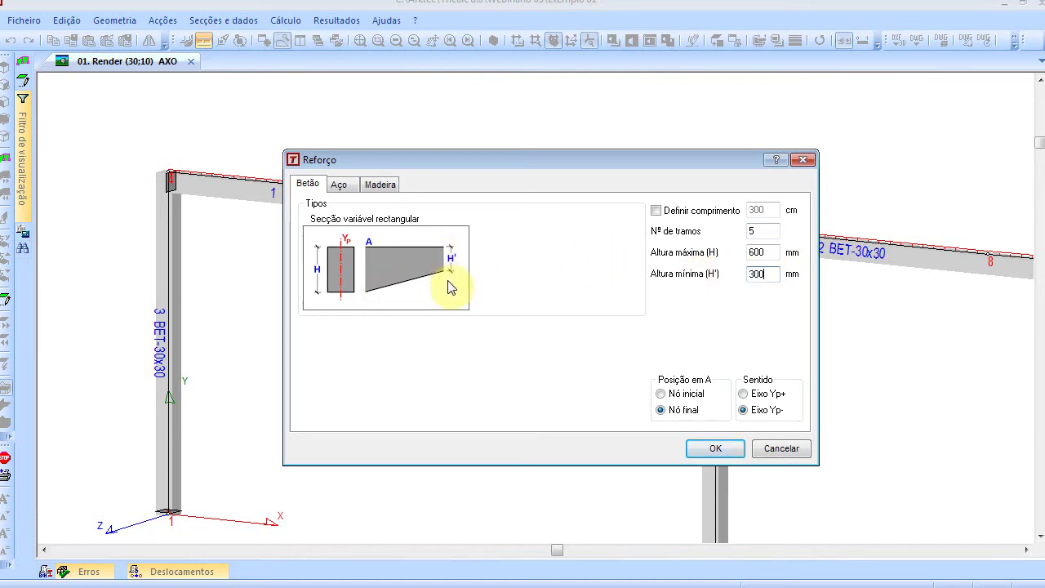
{"action": "left_click_drag", "start_coordinate": [771, 252], "coordinate": [730, 253]}
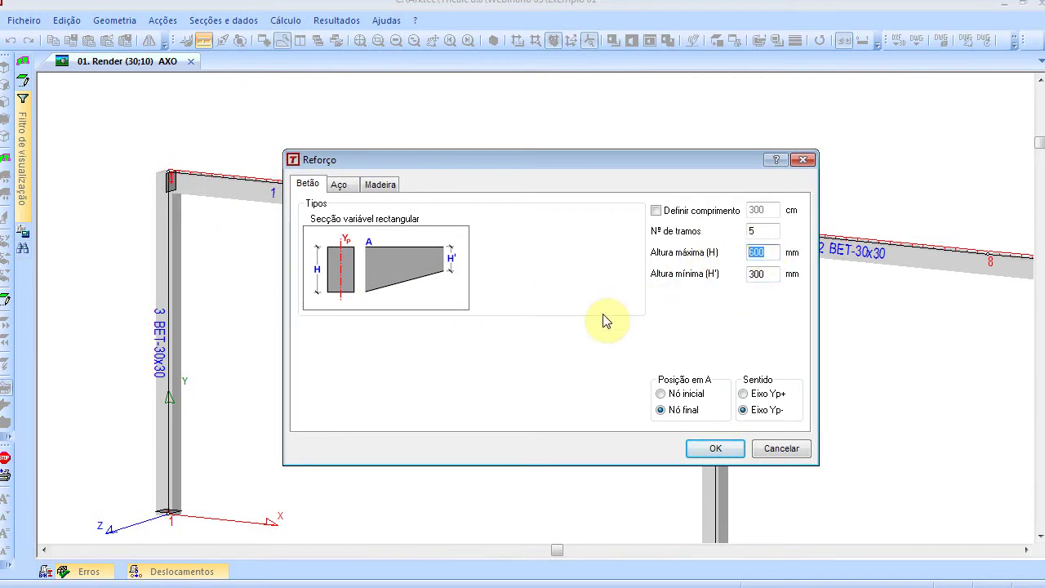
{"action": "type", "text": "8"}
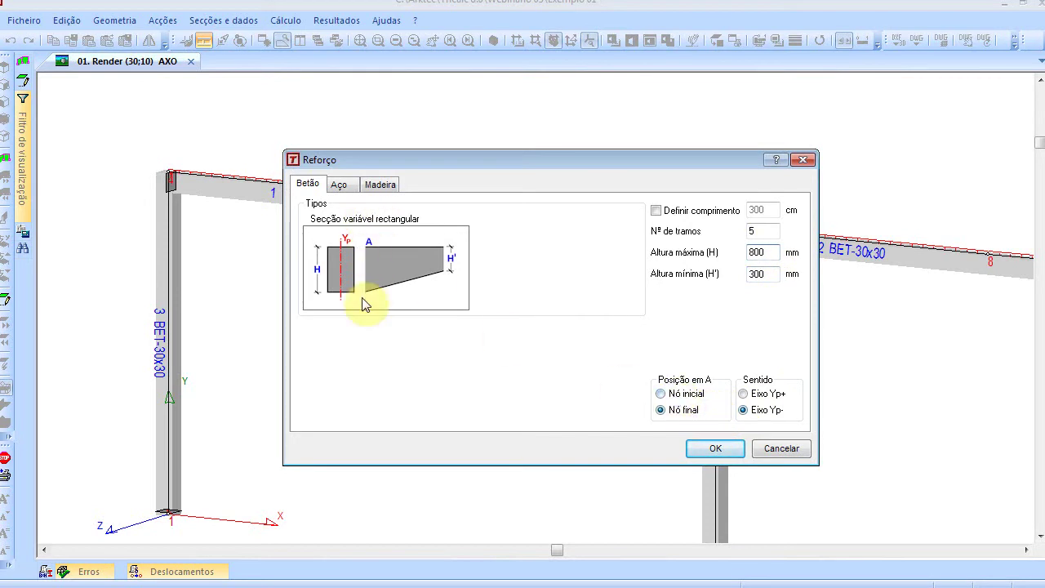
{"action": "left_click_drag", "start_coordinate": [471, 158], "coordinate": [405, 275]}
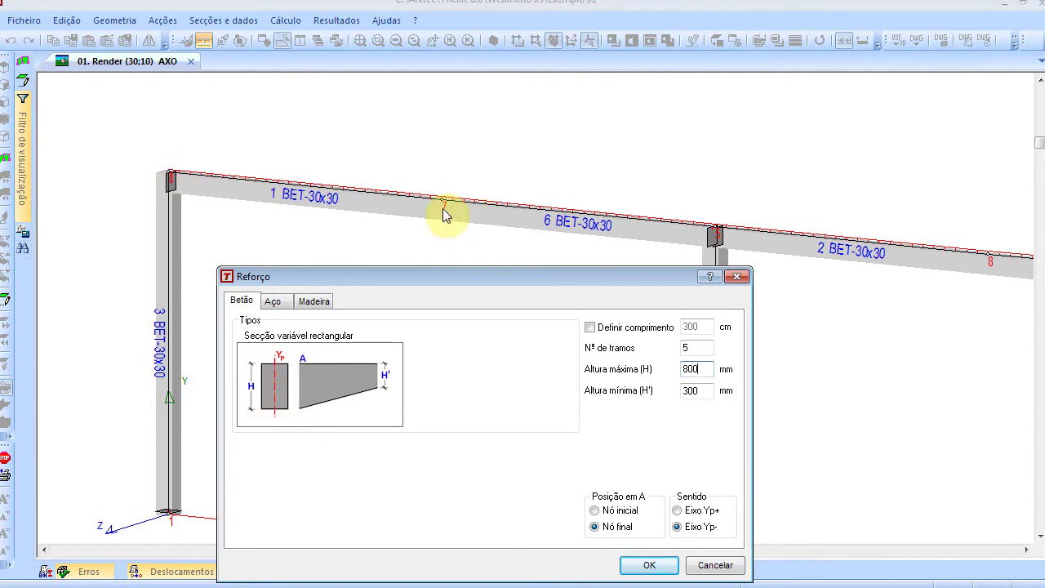
{"action": "left_click", "coordinate": [649, 565]}
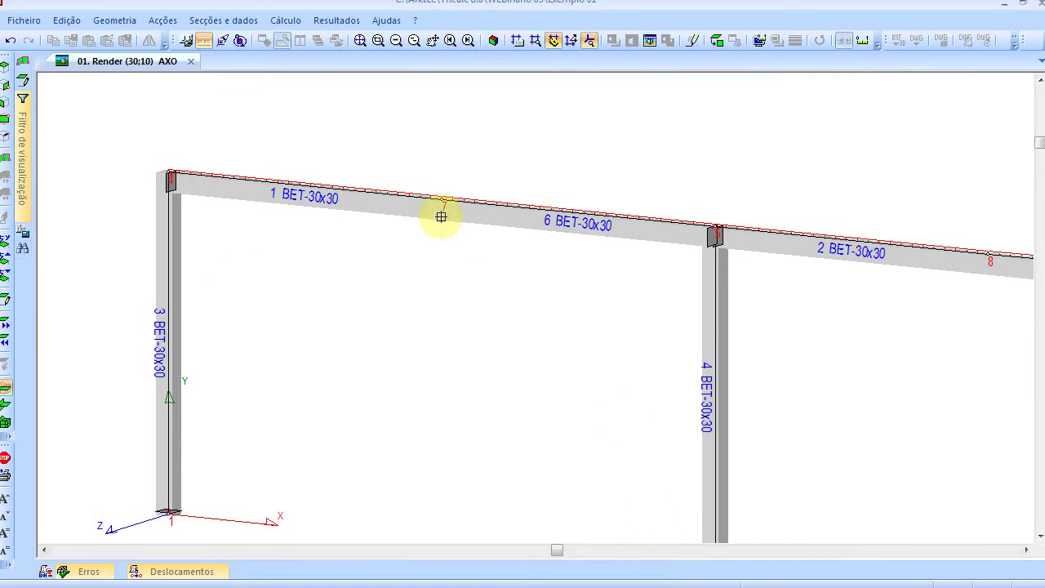
{"action": "left_click", "coordinate": [396, 195]}
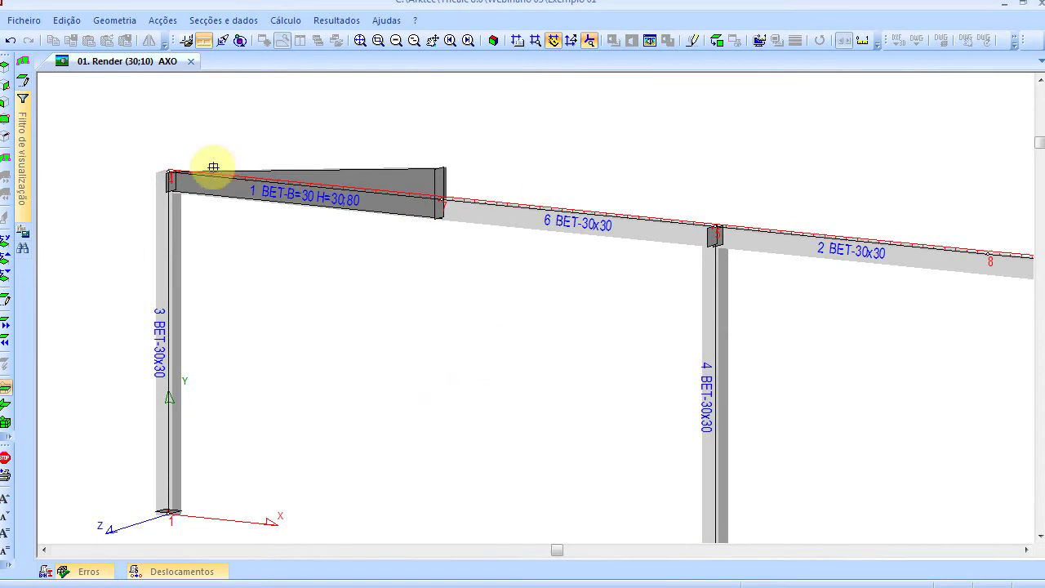
Step: Try the same variable section on bar 6 and undo that assignment, returning to the reinforcement settings
{"action": "left_click", "coordinate": [498, 208]}
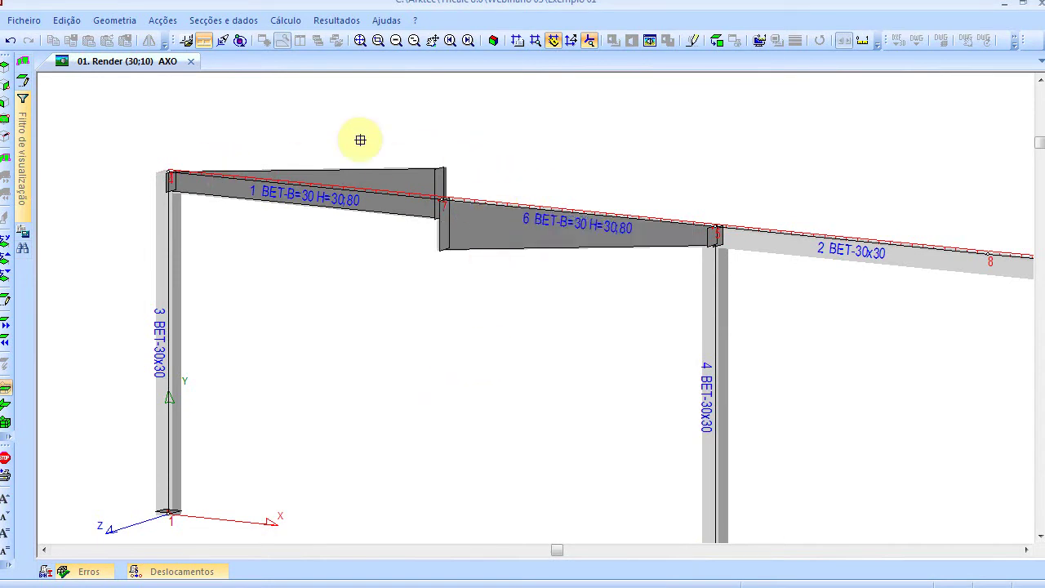
{"action": "left_click", "coordinate": [11, 40]}
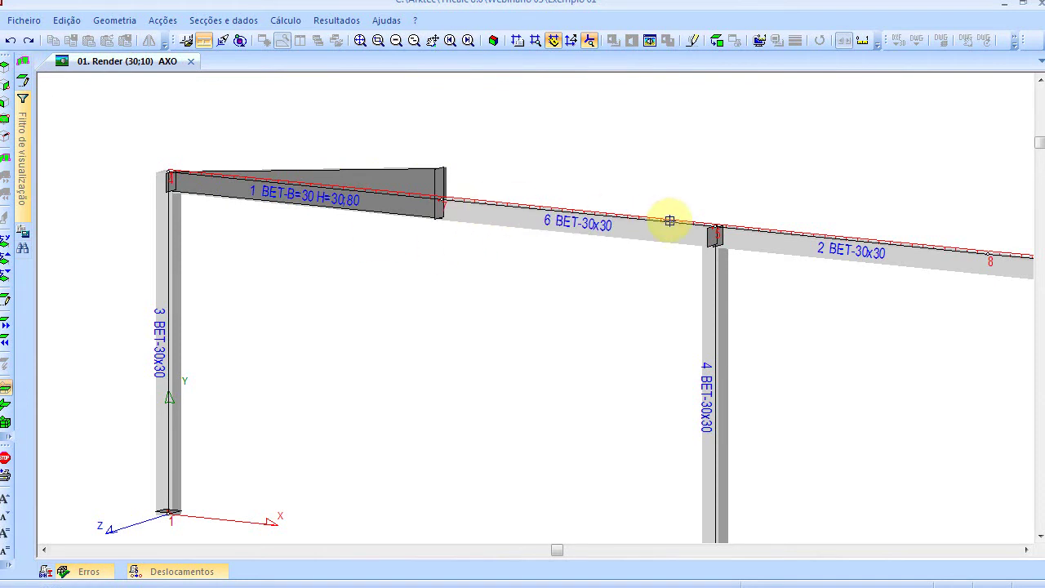
{"action": "right_click", "coordinate": [520, 274]}
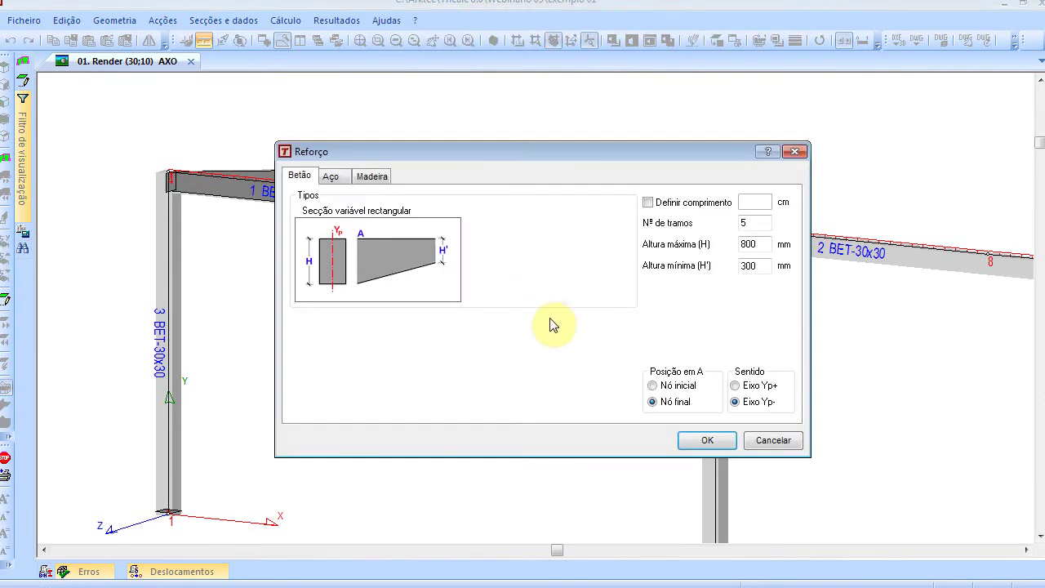
Step: Set the variable section's direction to Eixo Yp+, with the deep end at the final node, and apply it to bar 6
{"action": "left_click", "coordinate": [676, 401]}
{"action": "left_click", "coordinate": [736, 386]}
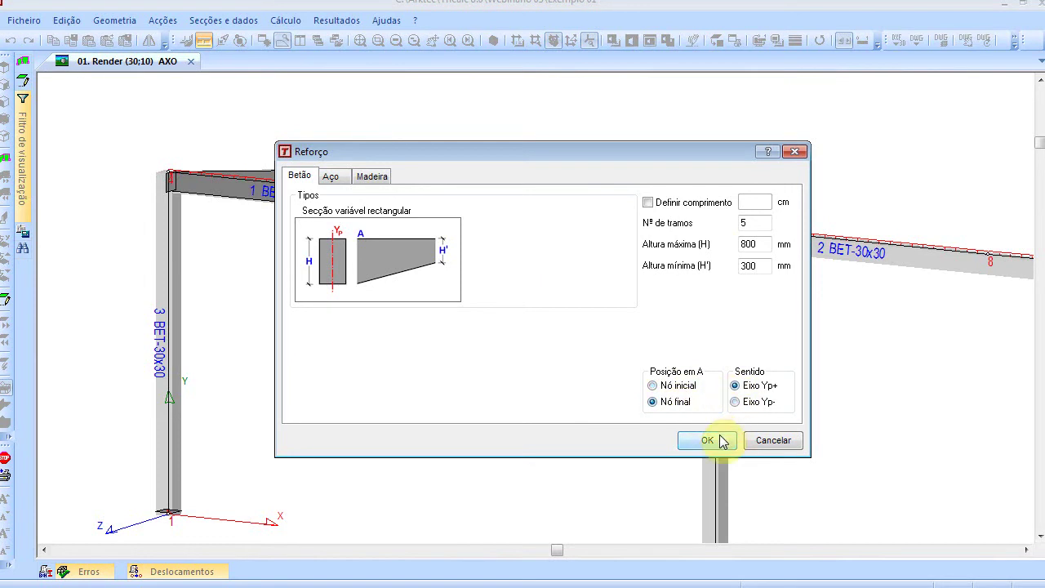
{"action": "left_click", "coordinate": [706, 440]}
{"action": "left_click", "coordinate": [576, 211]}
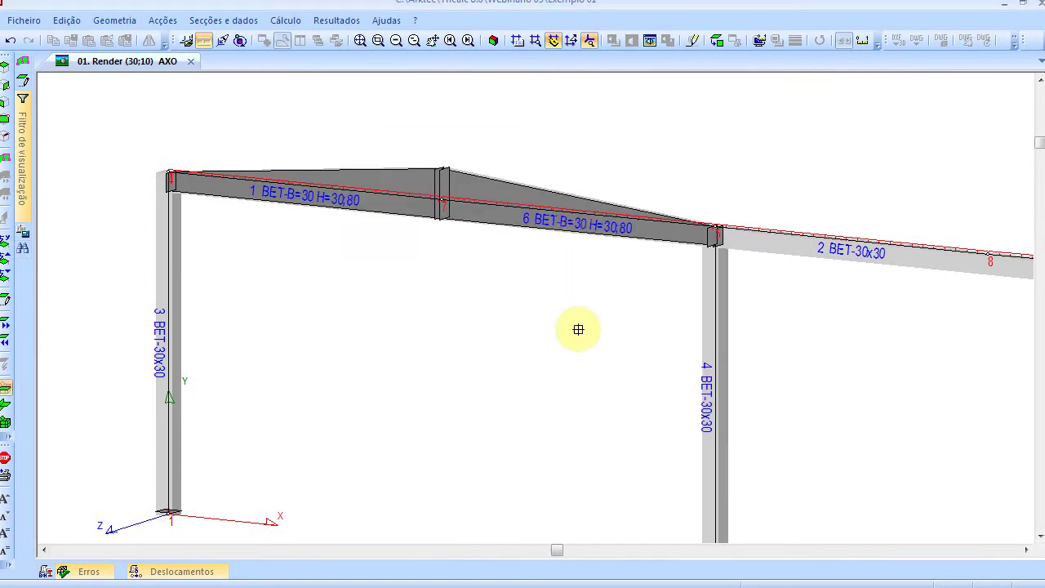
Step: Apply the 800 to 300 mm variable section to bar 7 in direction Eixo Yp+ and to bar 2 in direction Eixo Yp-
{"action": "scroll", "coordinate": [575, 333], "scroll_direction": "down", "scroll_amount": 2}
{"action": "middle_click_drag", "start_coordinate": [574, 333], "coordinate": [383, 295]}
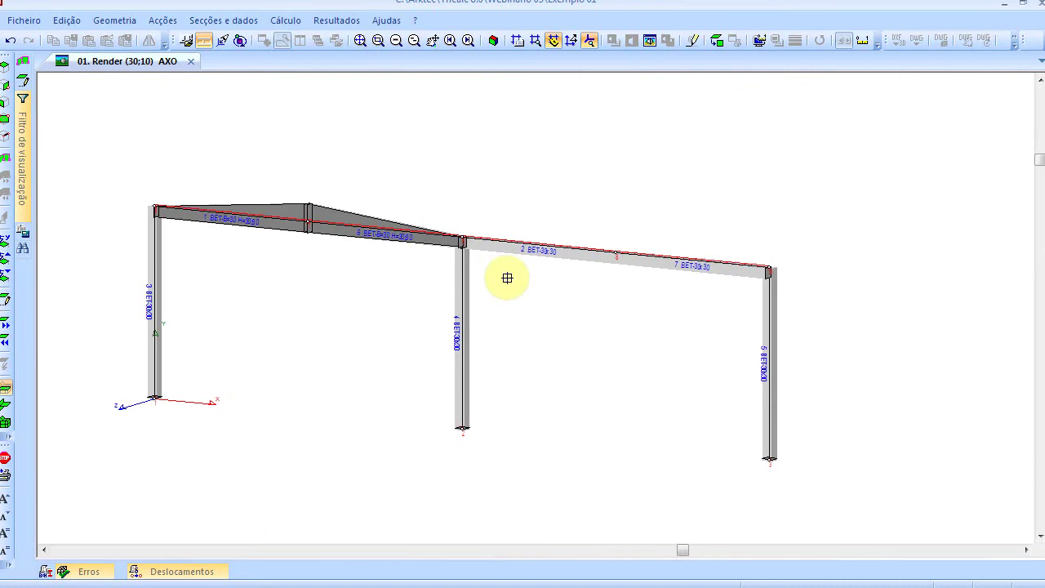
{"action": "left_click", "coordinate": [645, 256]}
{"action": "right_click", "coordinate": [591, 313]}
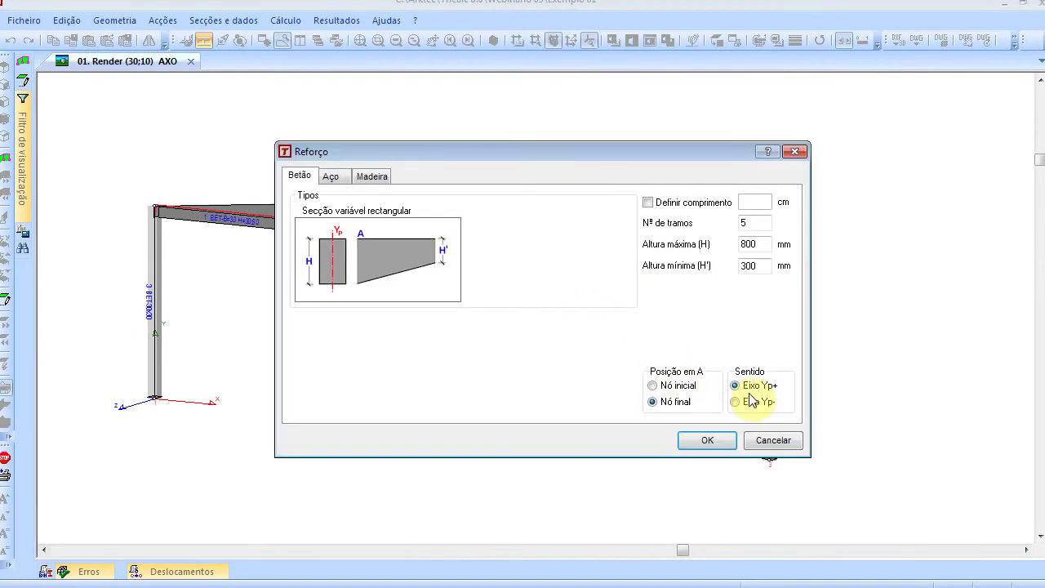
{"action": "left_click", "coordinate": [706, 440]}
{"action": "left_click", "coordinate": [571, 245]}
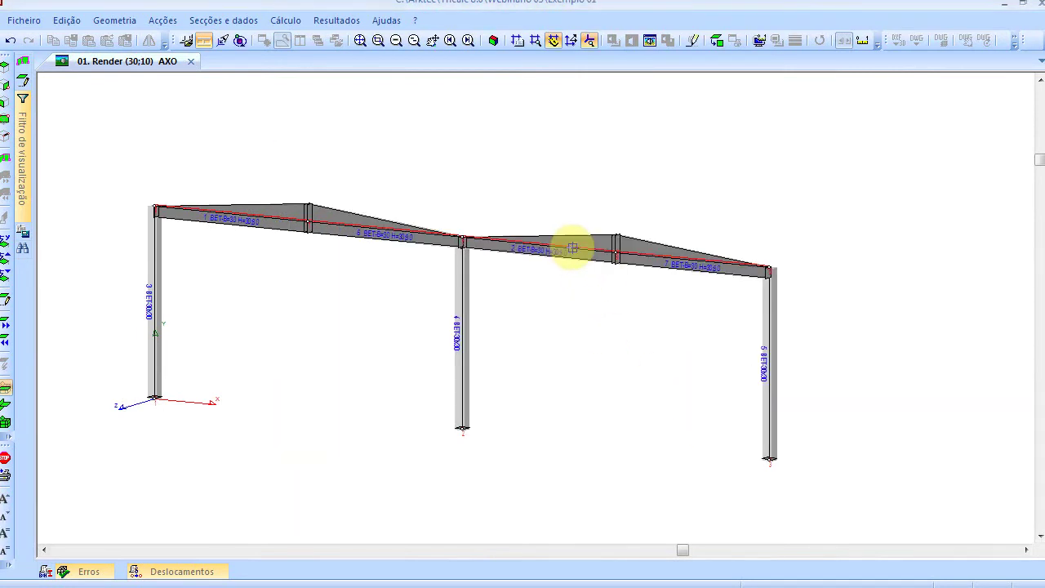
{"action": "scroll", "coordinate": [602, 259], "scroll_direction": "up", "scroll_amount": 5}
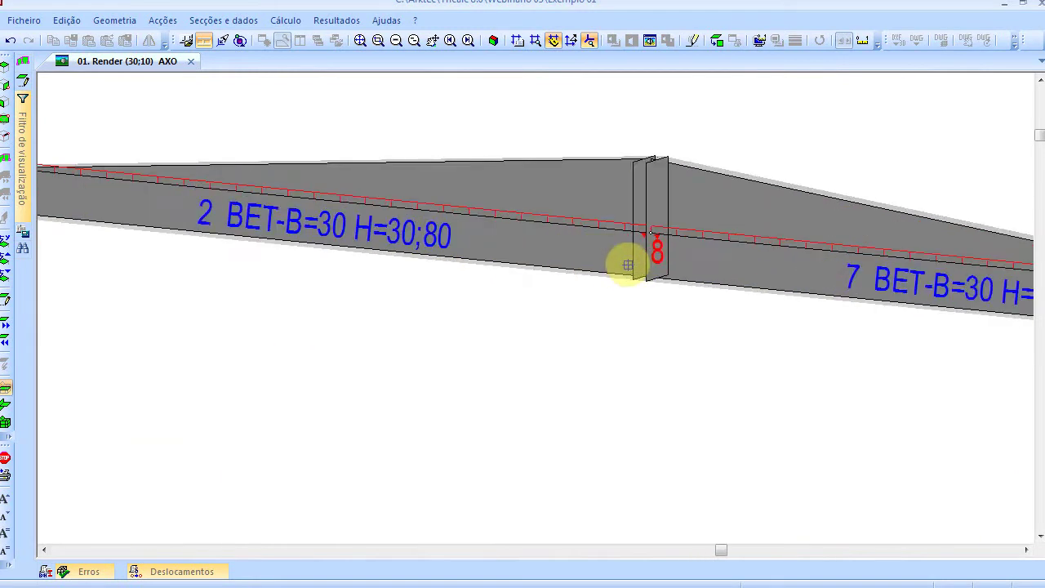
{"action": "scroll", "coordinate": [625, 269], "scroll_direction": "down", "scroll_amount": 3}
{"action": "scroll", "coordinate": [624, 277], "scroll_direction": "down", "scroll_amount": 4}
{"action": "scroll", "coordinate": [392, 261], "scroll_direction": "up", "scroll_amount": 5}
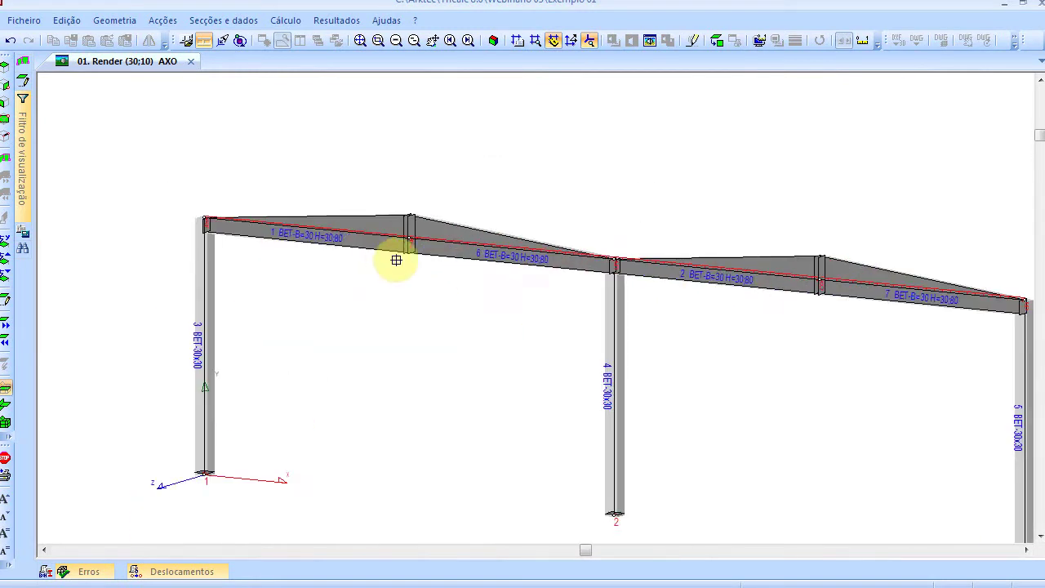
{"action": "scroll", "coordinate": [417, 264], "scroll_direction": "up", "scroll_amount": 1}
{"action": "right_click", "coordinate": [412, 289]}
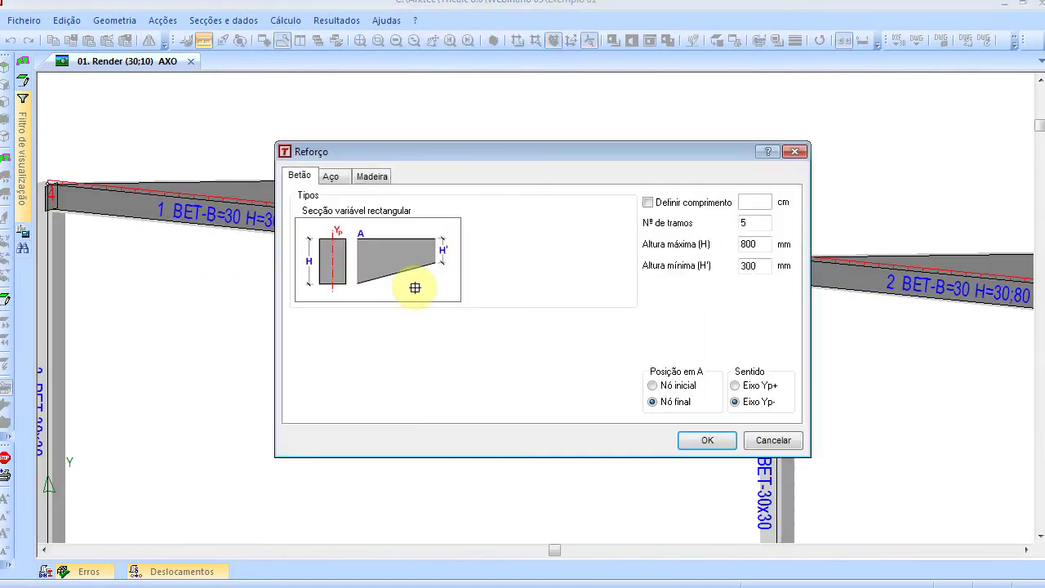
{"action": "left_click", "coordinate": [773, 439]}
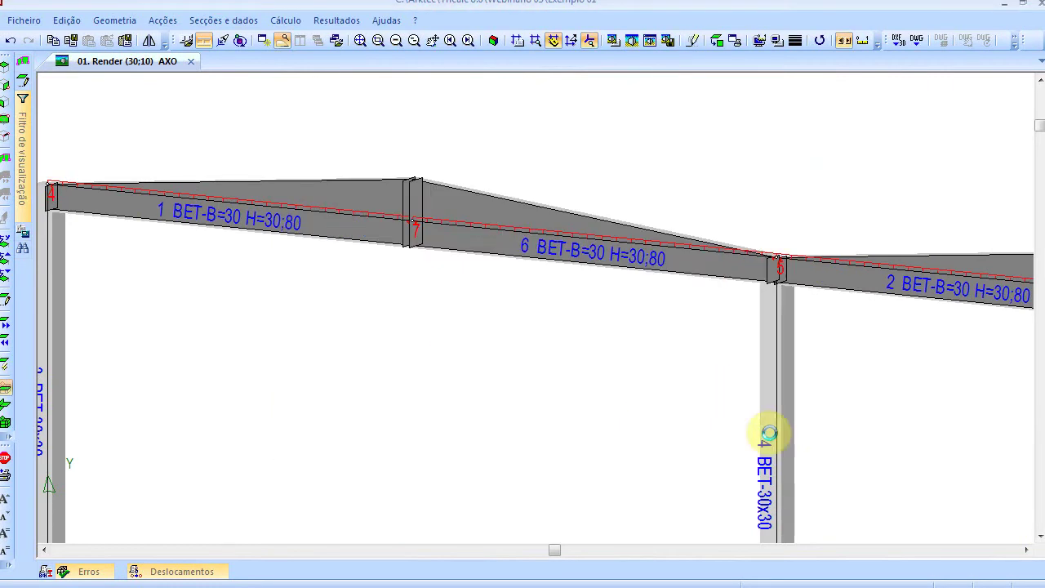
Step: Renumber and reorder the nodes and bars of the frame
{"action": "left_click", "coordinate": [114, 20]}
{"action": "left_click", "coordinate": [123, 88]}
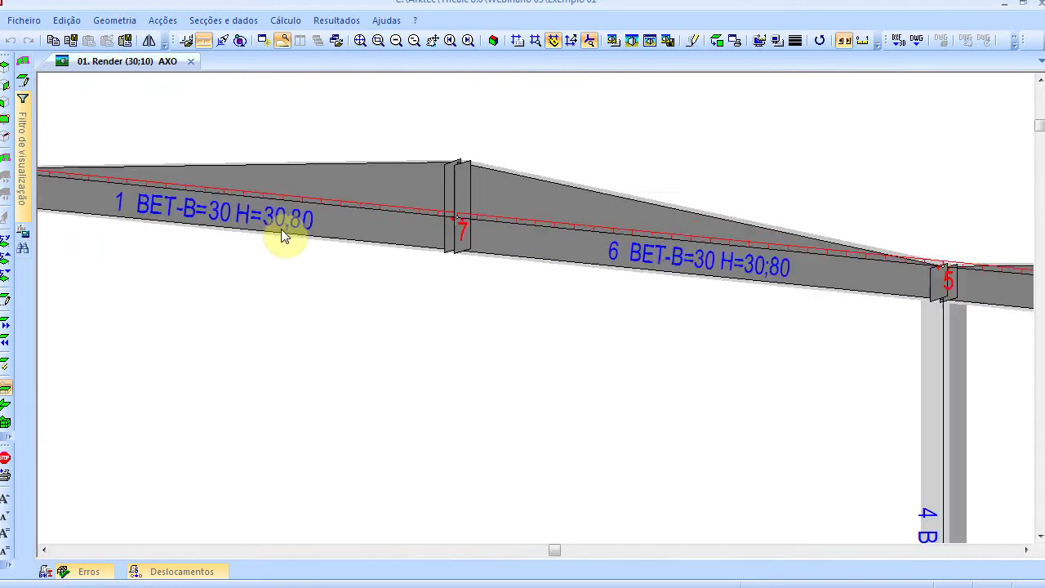
{"action": "left_click", "coordinate": [114, 21]}
{"action": "left_click", "coordinate": [135, 110]}
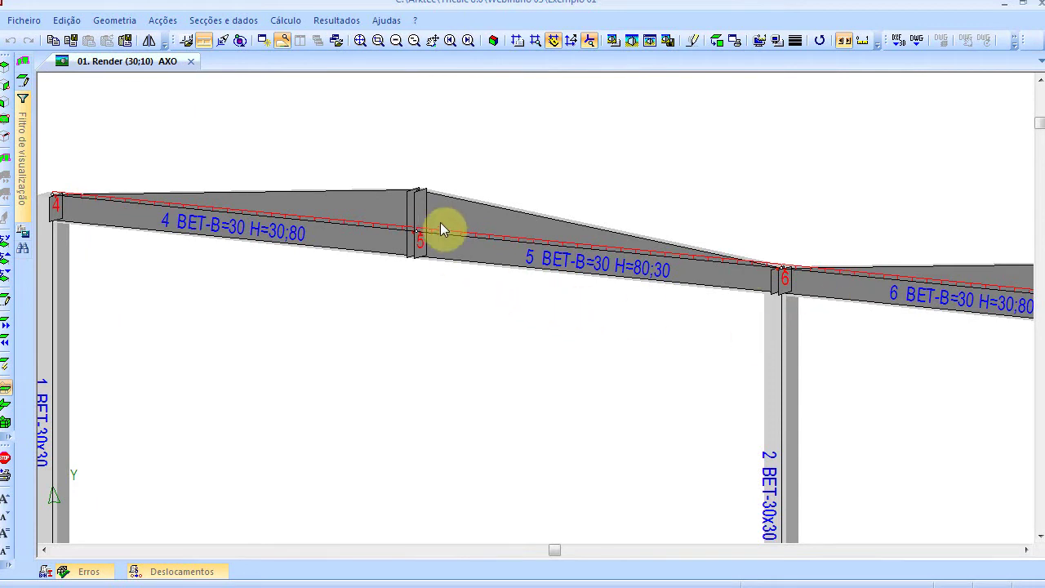
{"action": "scroll", "coordinate": [431, 215], "scroll_direction": "down", "scroll_amount": 3}
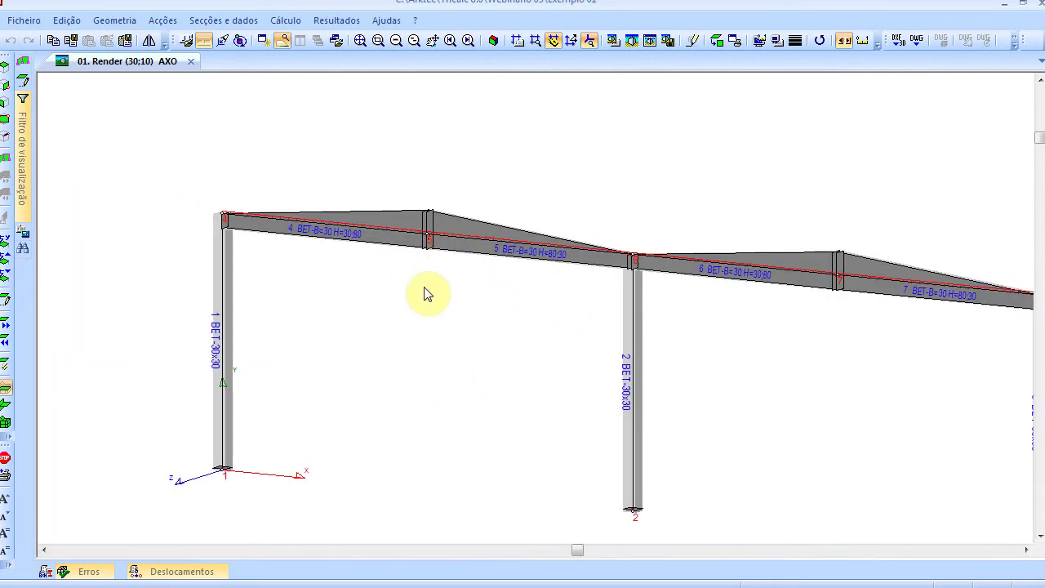
{"action": "scroll", "coordinate": [457, 277], "scroll_direction": "down", "scroll_amount": 2}
{"action": "scroll", "coordinate": [462, 263], "scroll_direction": "up", "scroll_amount": 2}
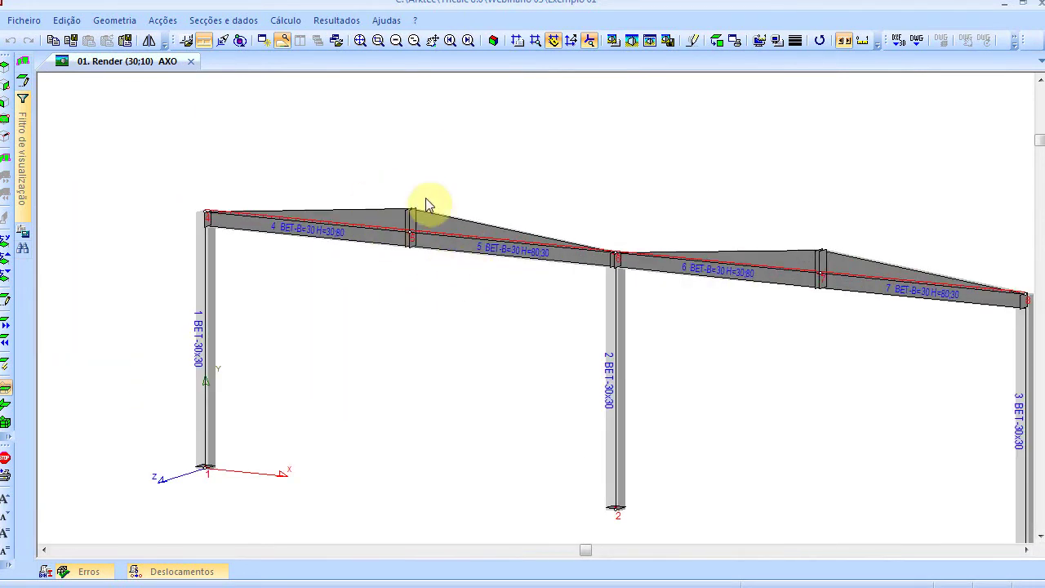
{"action": "scroll", "coordinate": [431, 235], "scroll_direction": "up", "scroll_amount": 3}
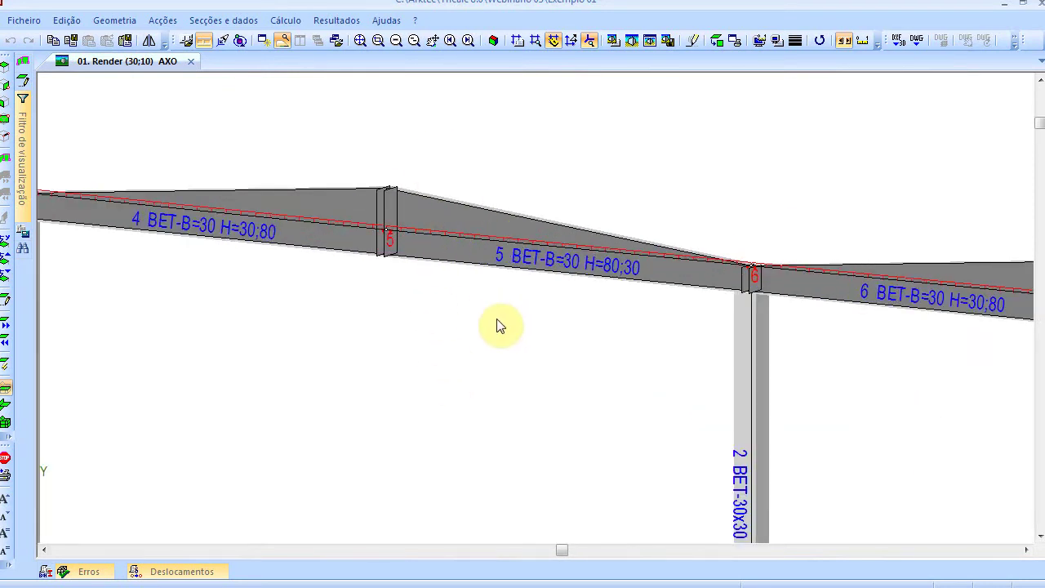
Step: Define the BET profile 30x60 and assign it to the two outer columns, bars 1 and 3
{"action": "scroll", "coordinate": [493, 318], "scroll_direction": "down", "scroll_amount": 3}
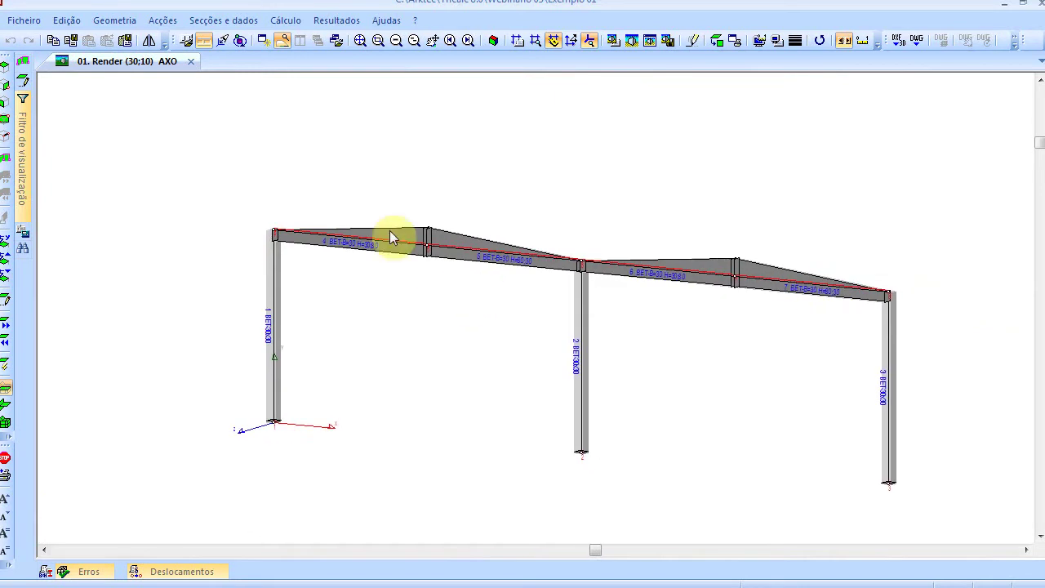
{"action": "left_click", "coordinate": [222, 20]}
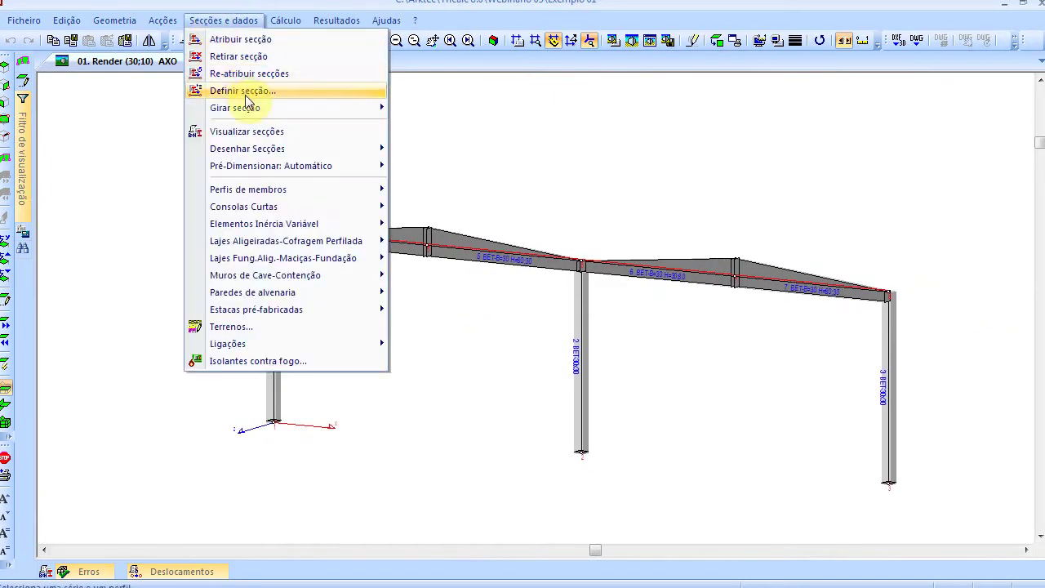
{"action": "left_click", "coordinate": [250, 89]}
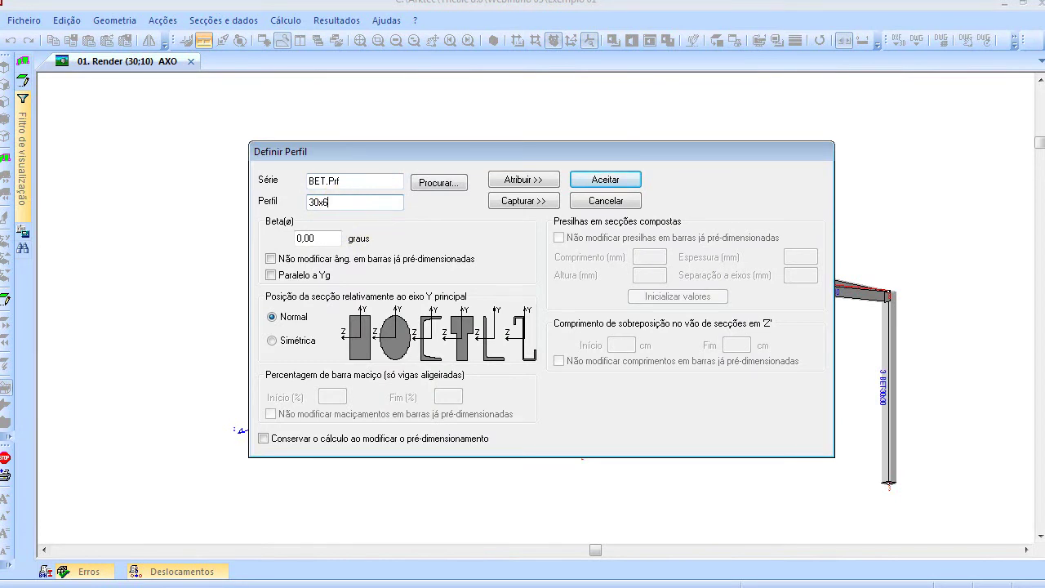
{"action": "left_click", "coordinate": [522, 178]}
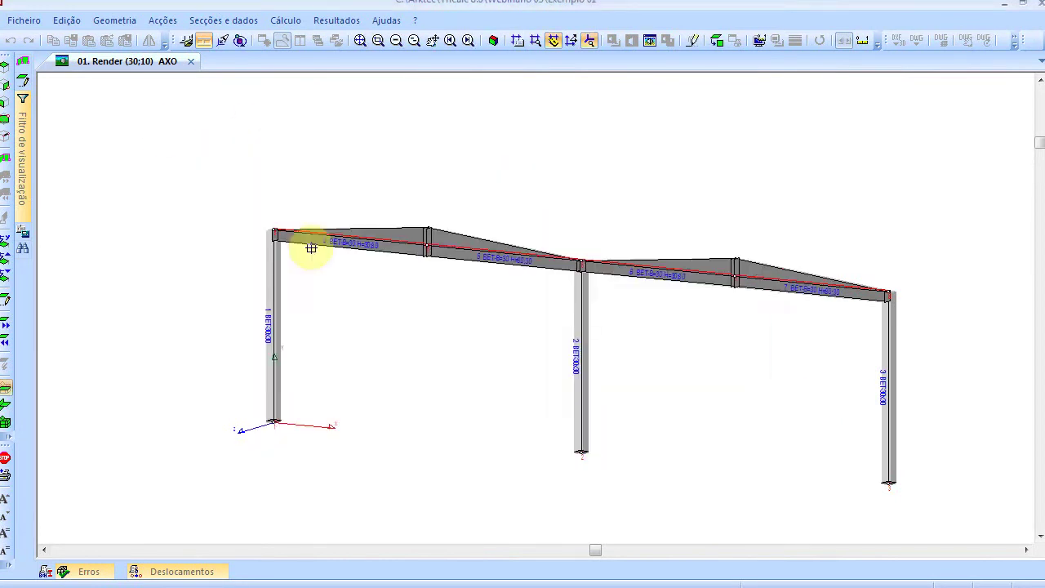
{"action": "left_click", "coordinate": [273, 276]}
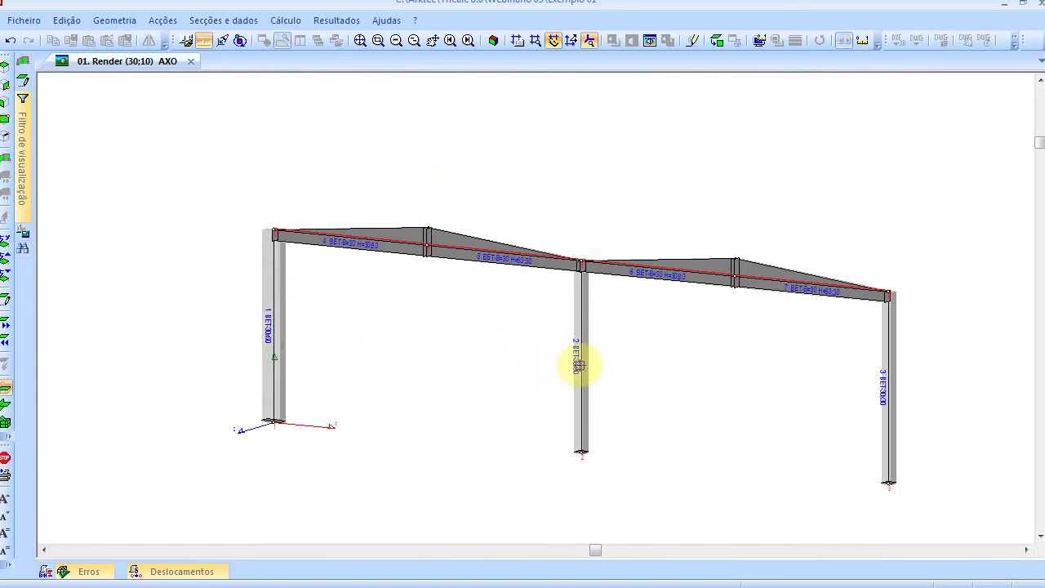
{"action": "left_click", "coordinate": [886, 384]}
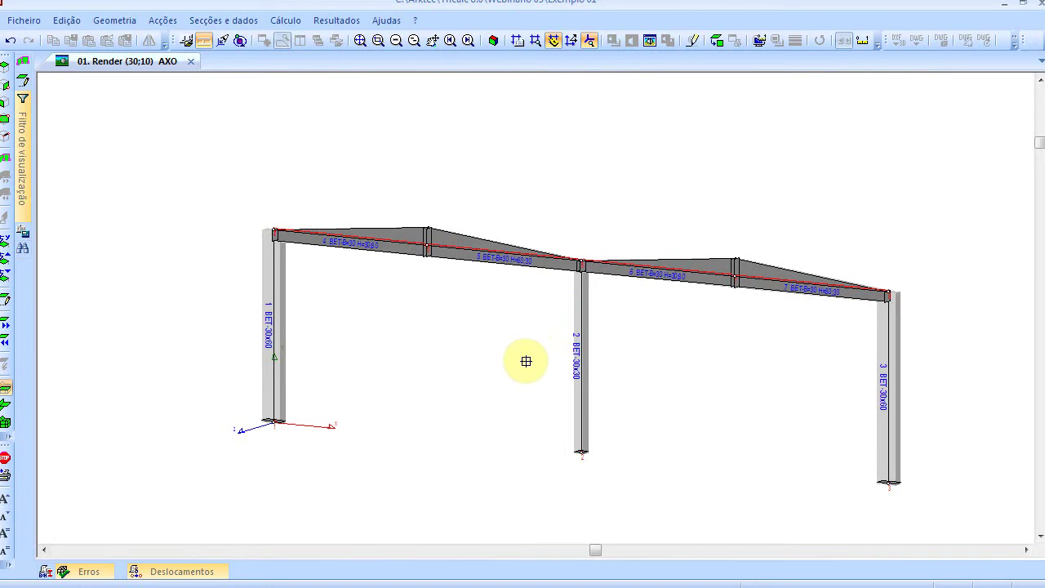
Step: Define the BET profile 30x100 and assign it to the central column, bar 2
{"action": "right_click", "coordinate": [554, 359]}
{"action": "left_click", "coordinate": [360, 205]}
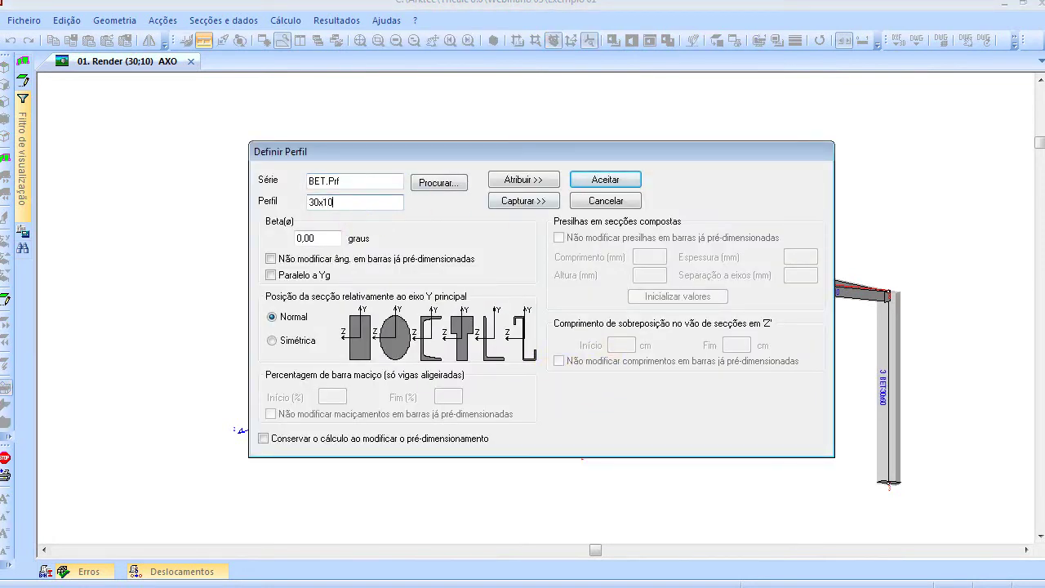
{"action": "left_click", "coordinate": [523, 200]}
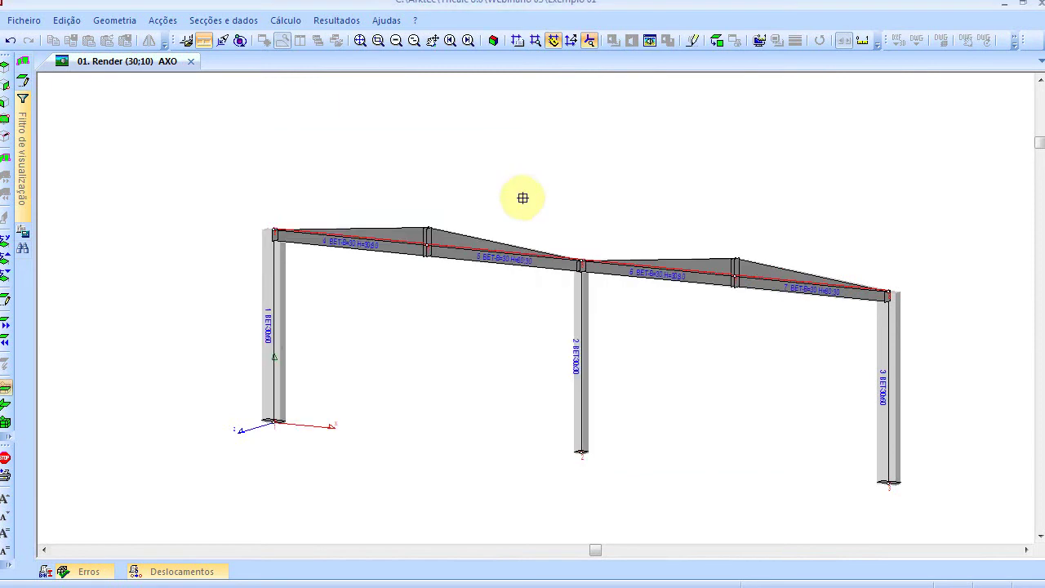
{"action": "left_click", "coordinate": [581, 305]}
{"action": "scroll", "coordinate": [582, 242], "scroll_direction": "up", "scroll_amount": 3}
{"action": "scroll", "coordinate": [584, 254], "scroll_direction": "down", "scroll_amount": 3}
{"action": "right_click", "coordinate": [591, 177]}
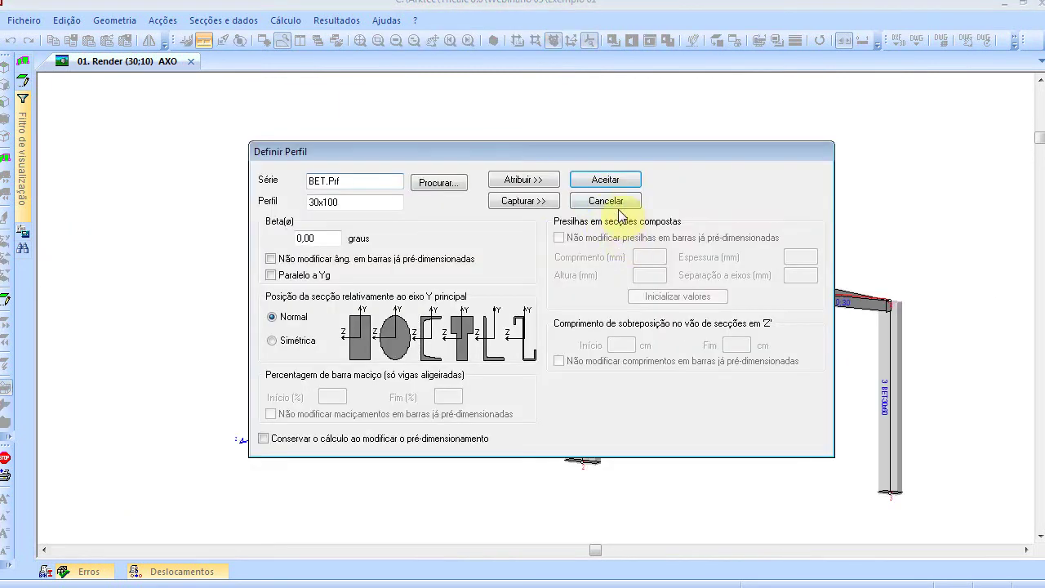
{"action": "left_click", "coordinate": [604, 201]}
{"action": "scroll", "coordinate": [580, 325], "scroll_direction": "down", "scroll_amount": 3}
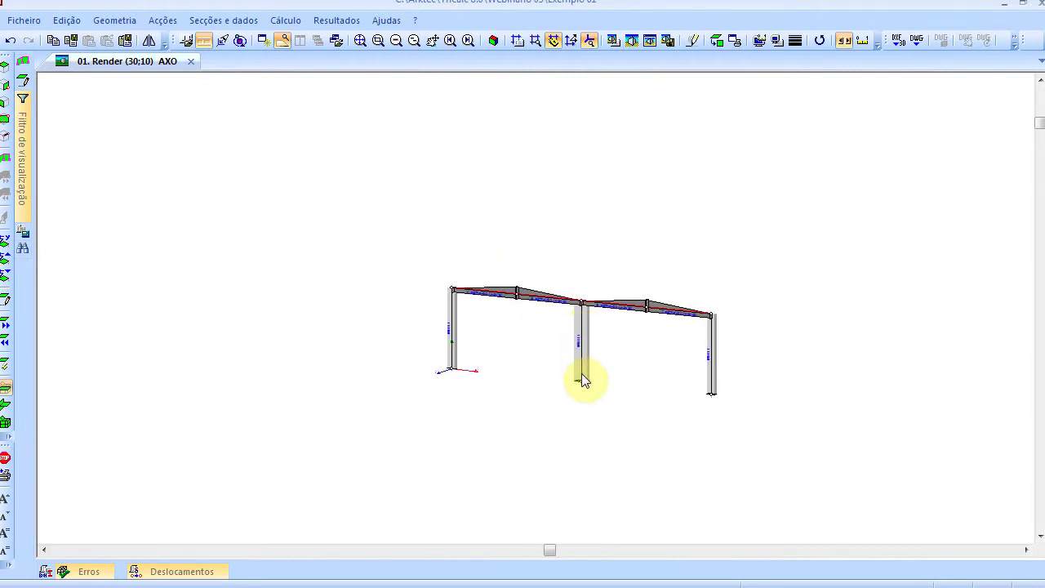
{"action": "scroll", "coordinate": [581, 375], "scroll_direction": "up", "scroll_amount": 3}
{"action": "scroll", "coordinate": [582, 373], "scroll_direction": "down", "scroll_amount": 3}
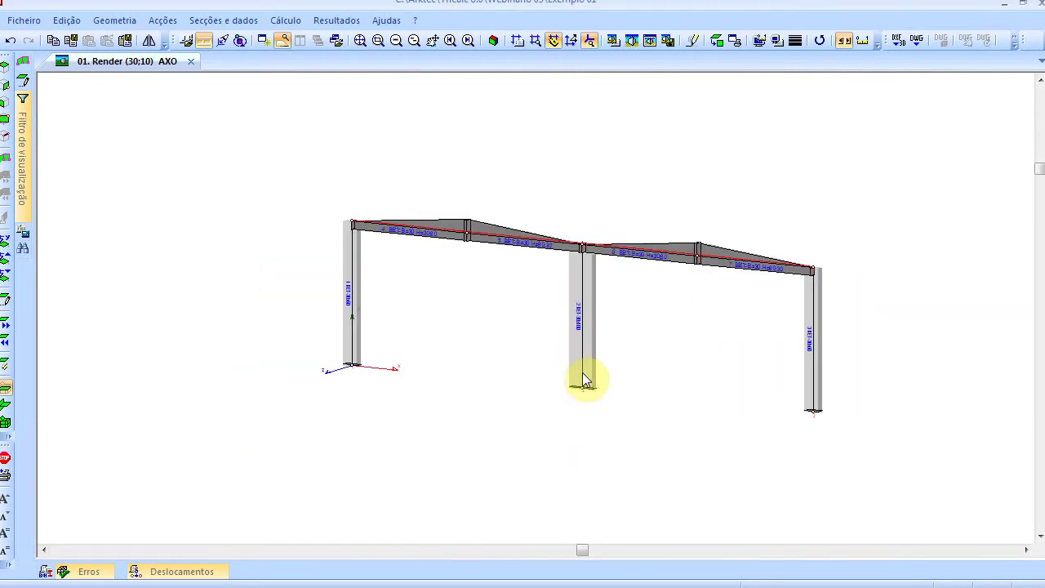
{"action": "scroll", "coordinate": [586, 304], "scroll_direction": "up", "scroll_amount": 2}
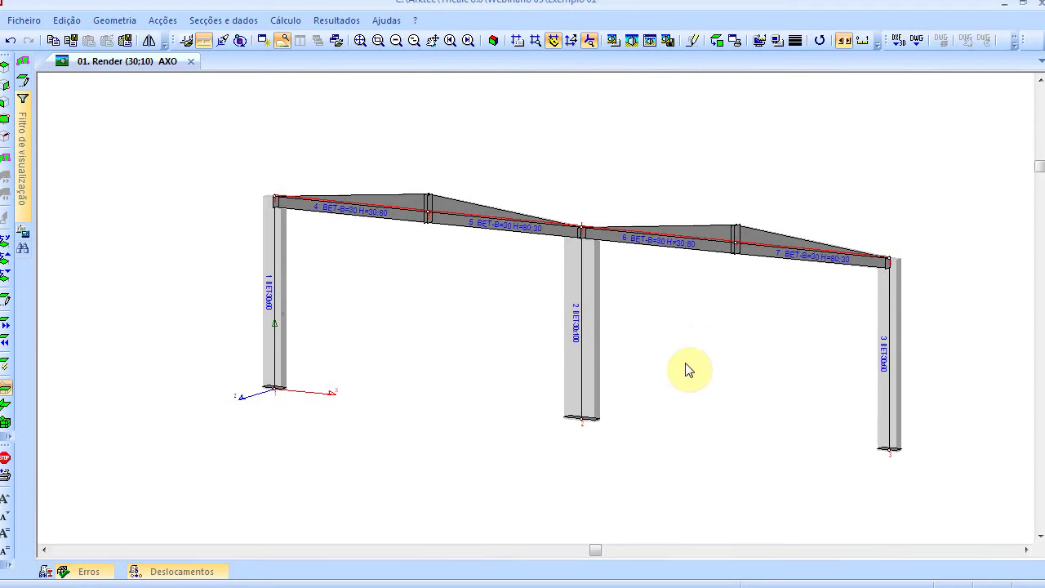
{"action": "middle_click_drag", "start_coordinate": [550, 334], "coordinate": [438, 308]}
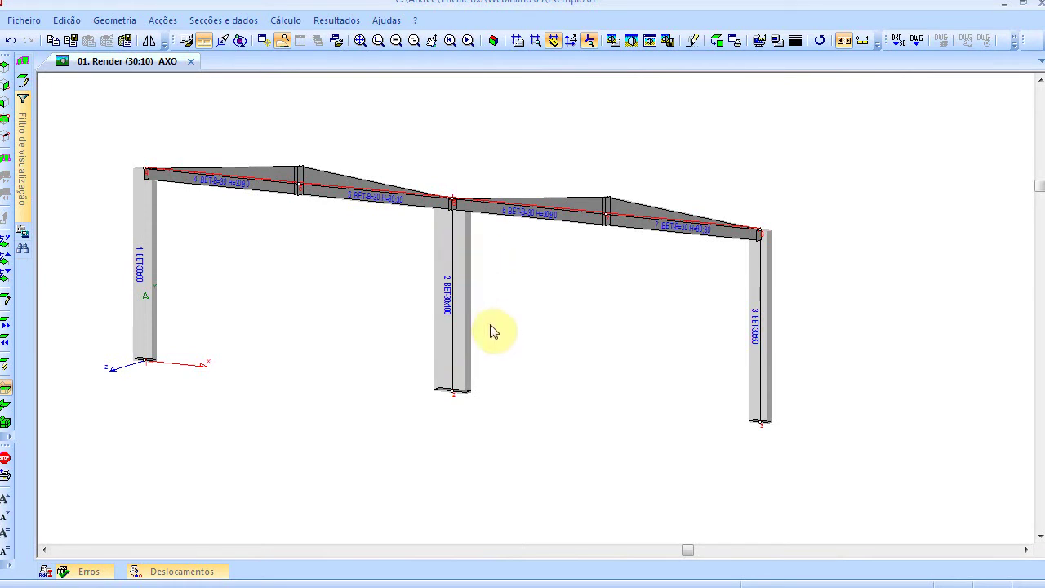
{"action": "left_click", "coordinate": [115, 21]}
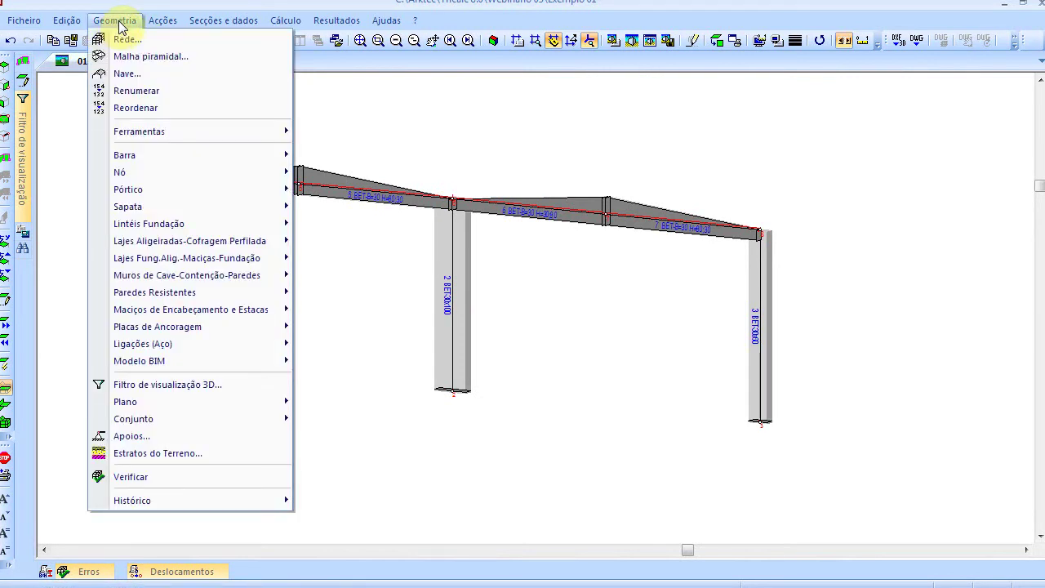
{"action": "mouse_move", "coordinate": [200, 19]}
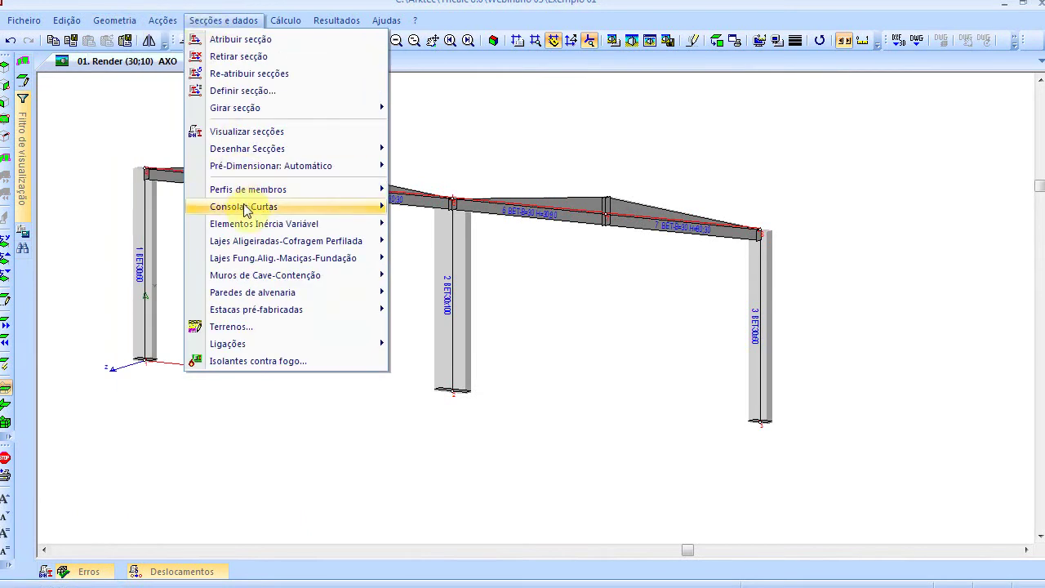
{"action": "mouse_move", "coordinate": [245, 207]}
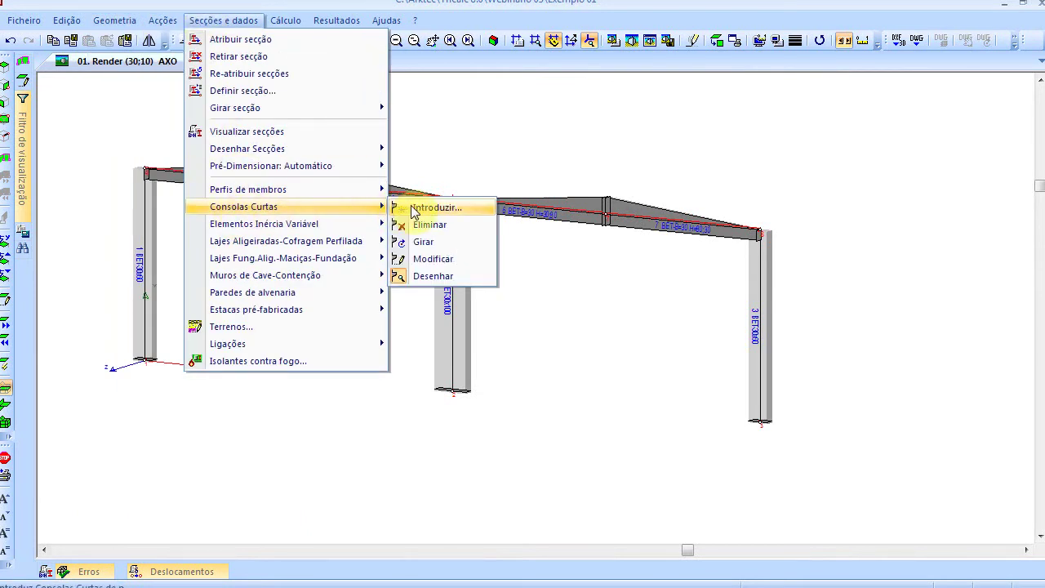
{"action": "left_click", "coordinate": [639, 343]}
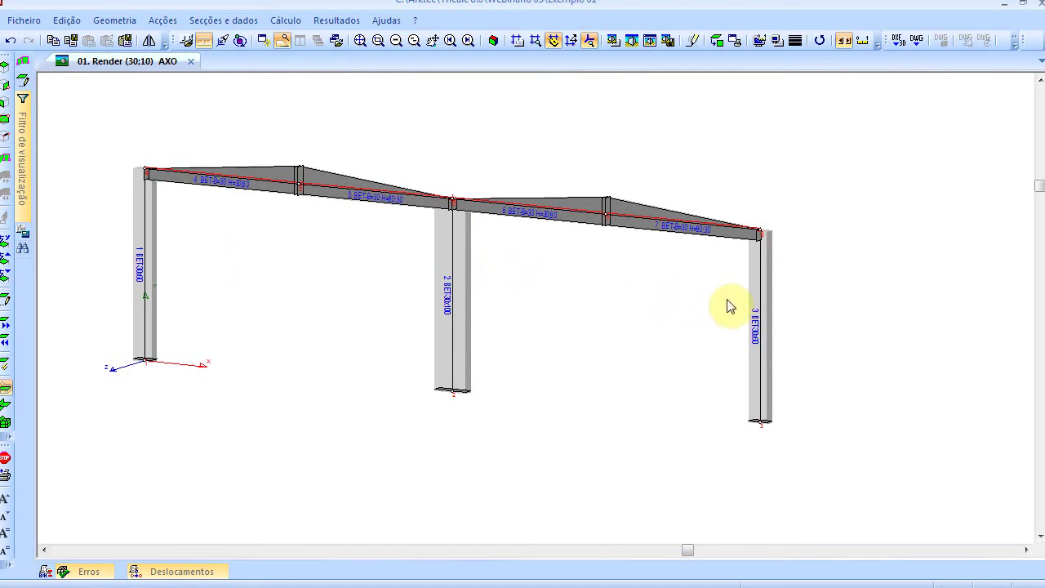
Step: Divide bar 3, the 30x60 outer column, at 400 cm from node 3
{"action": "scroll", "coordinate": [727, 304], "scroll_direction": "up", "scroll_amount": 3}
{"action": "scroll", "coordinate": [729, 309], "scroll_direction": "down", "scroll_amount": 2}
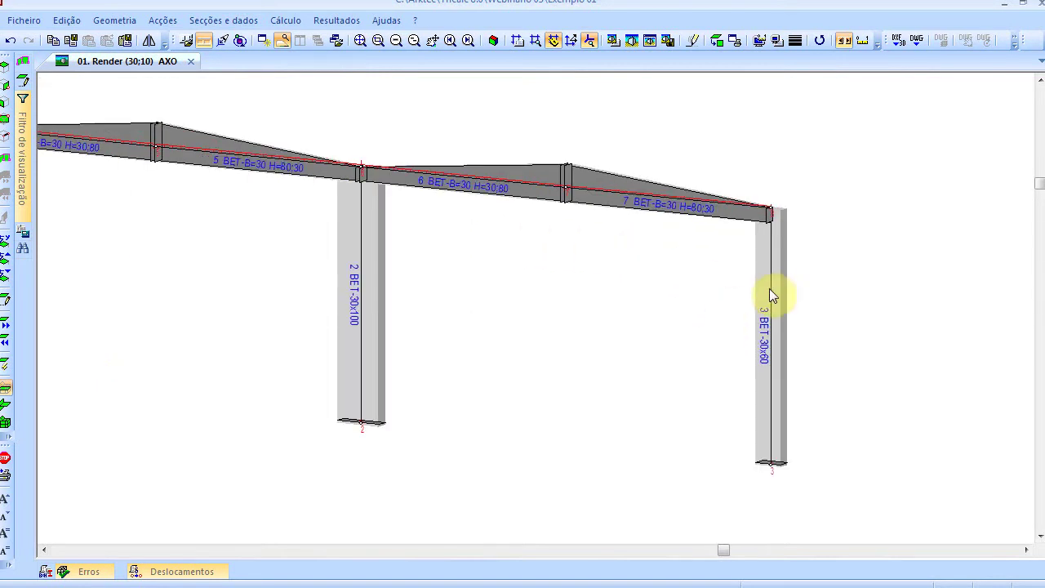
{"action": "middle_click_drag", "start_coordinate": [771, 283], "coordinate": [695, 290]}
{"action": "left_click", "coordinate": [114, 20]}
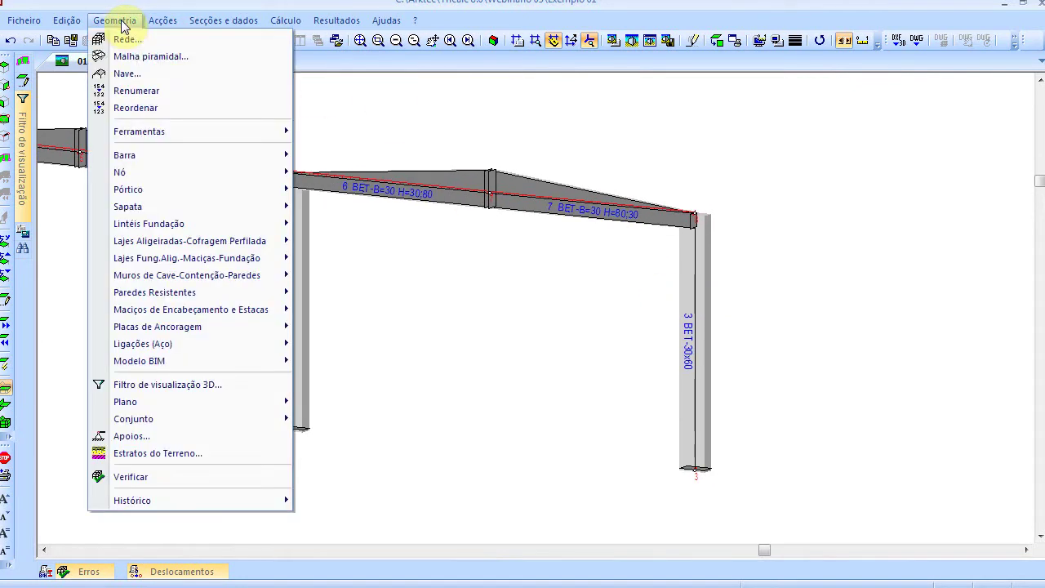
{"action": "mouse_move", "coordinate": [156, 157]}
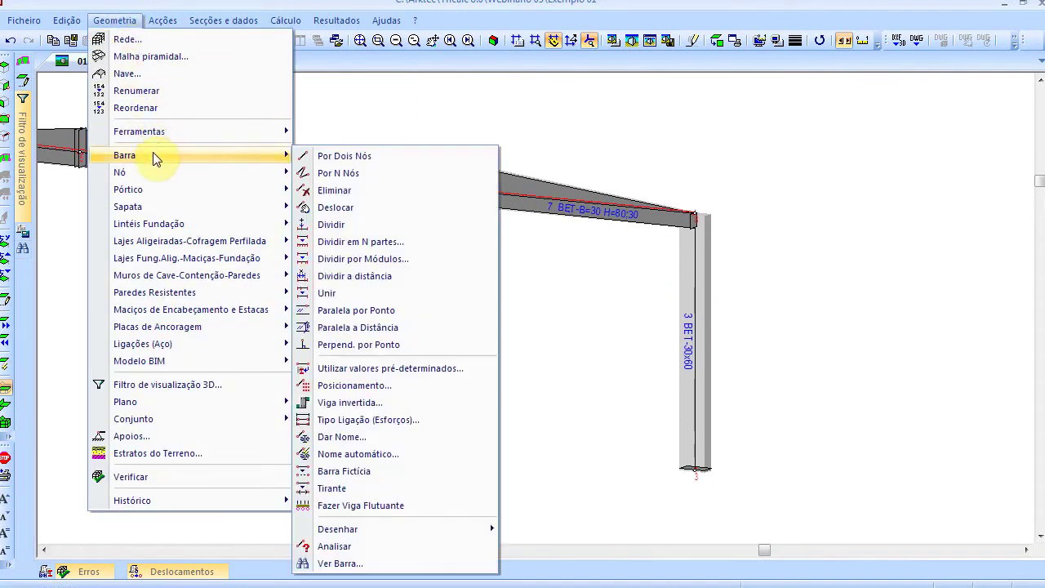
{"action": "left_click", "coordinate": [423, 277]}
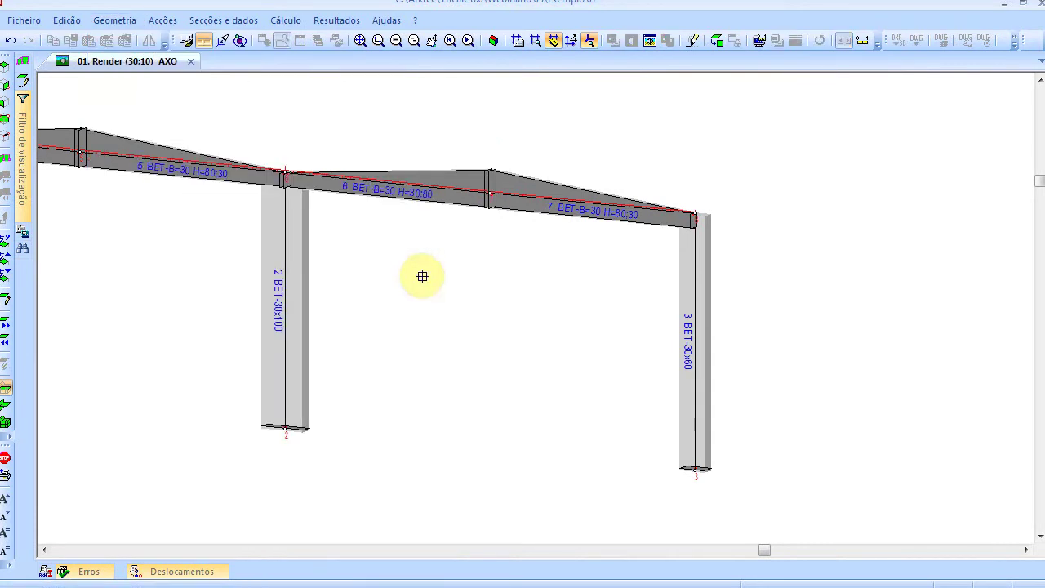
{"action": "left_click", "coordinate": [688, 360]}
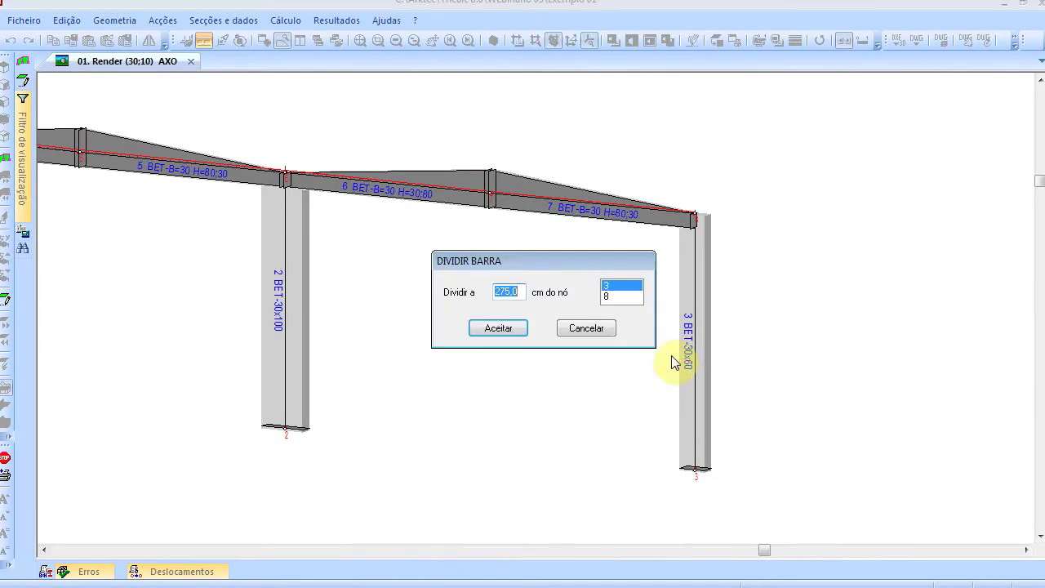
{"action": "double_click", "coordinate": [514, 292]}
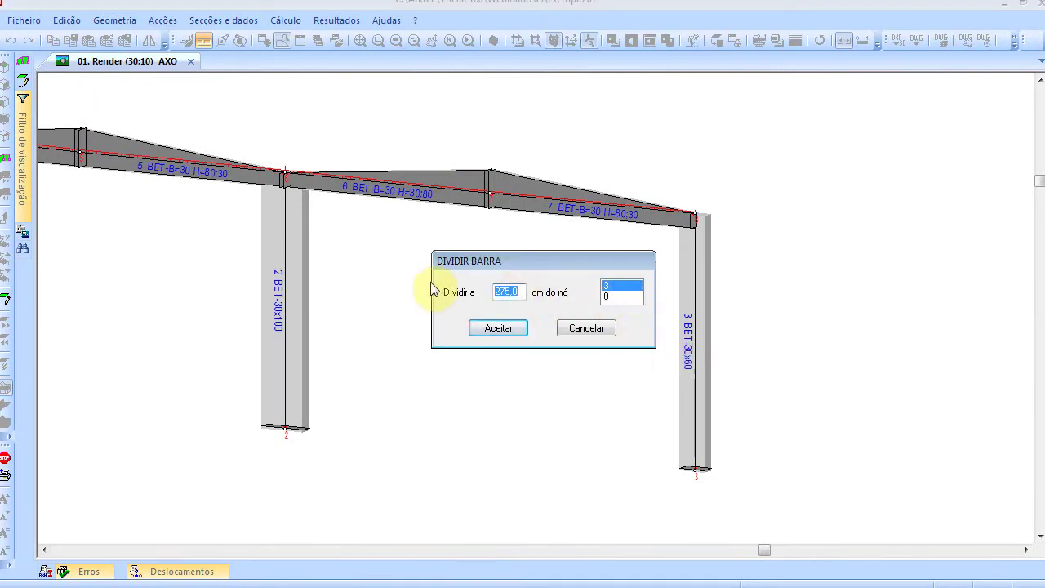
{"action": "type", "text": "4"}
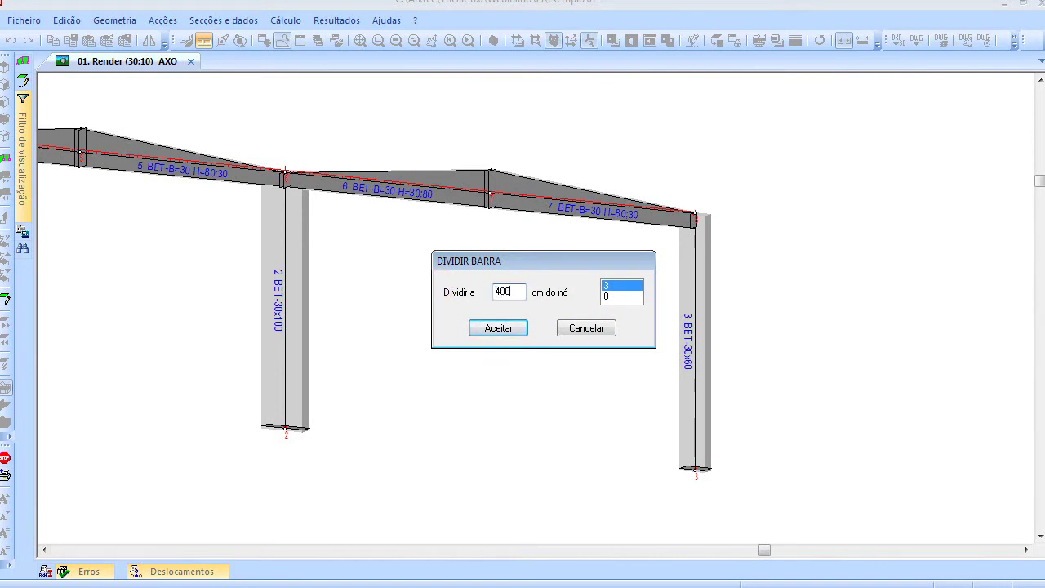
{"action": "type", "text": "00"}
{"action": "left_click", "coordinate": [503, 331]}
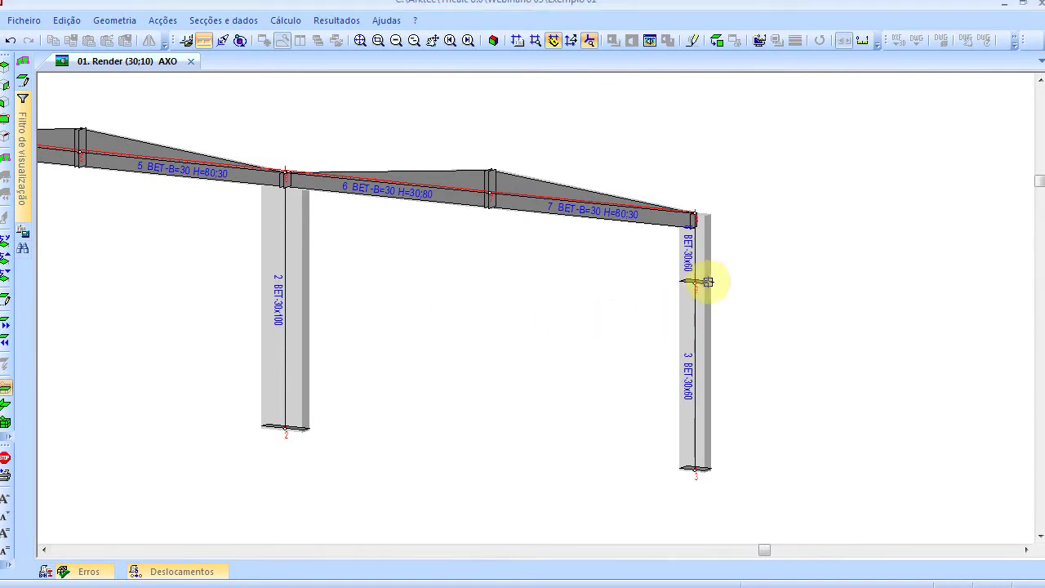
{"action": "scroll", "coordinate": [691, 287], "scroll_direction": "up", "scroll_amount": 3}
{"action": "scroll", "coordinate": [690, 287], "scroll_direction": "down", "scroll_amount": 4}
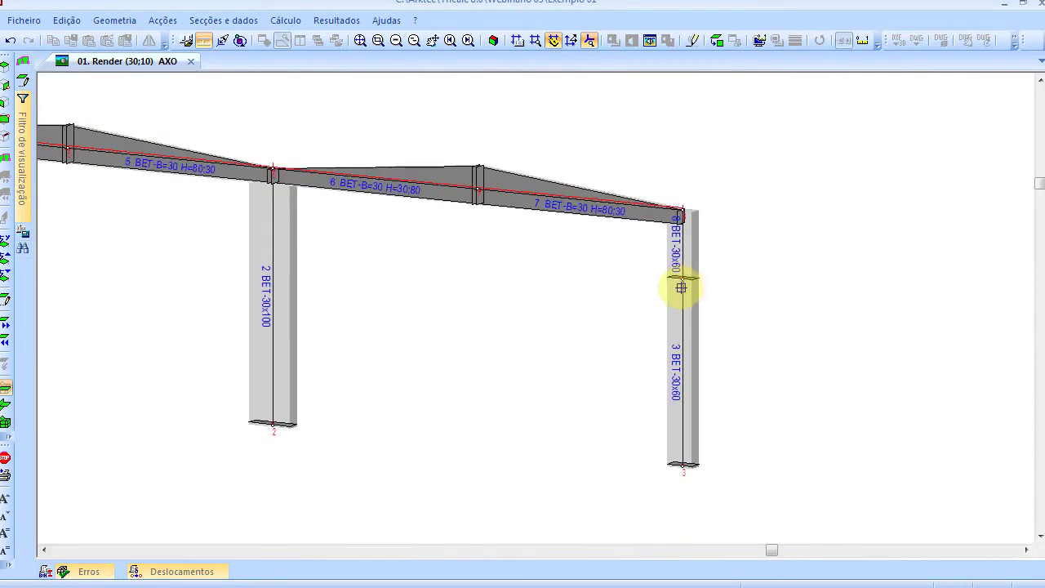
{"action": "key", "text": "Escape"}
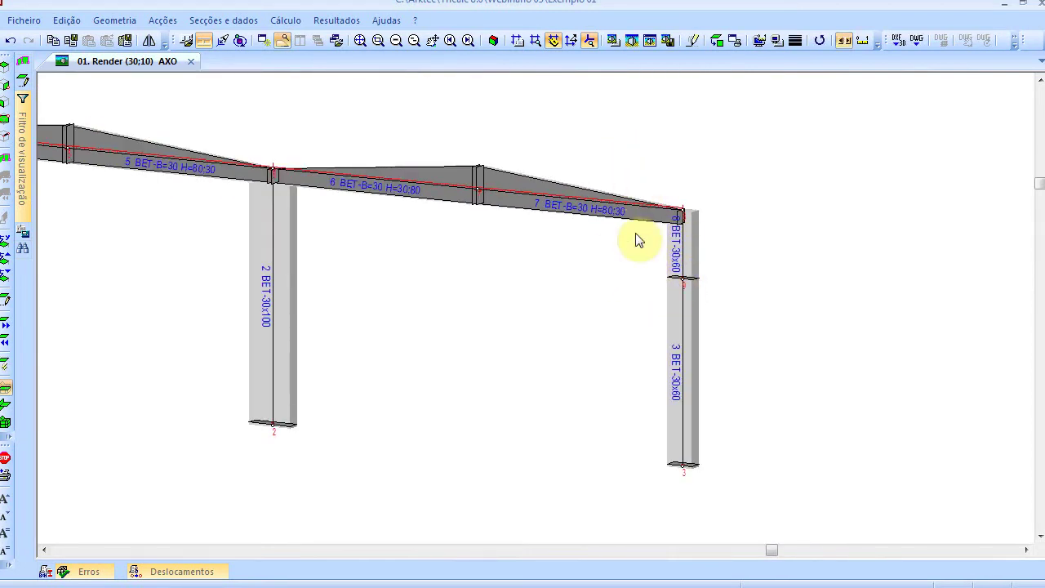
Step: Translate node 9 of the divided column by X = -40 cm with copy, creating a connecting bar for the short corbel
{"action": "scroll", "coordinate": [667, 280], "scroll_direction": "down", "scroll_amount": 4}
{"action": "scroll", "coordinate": [327, 306], "scroll_direction": "up", "scroll_amount": 6}
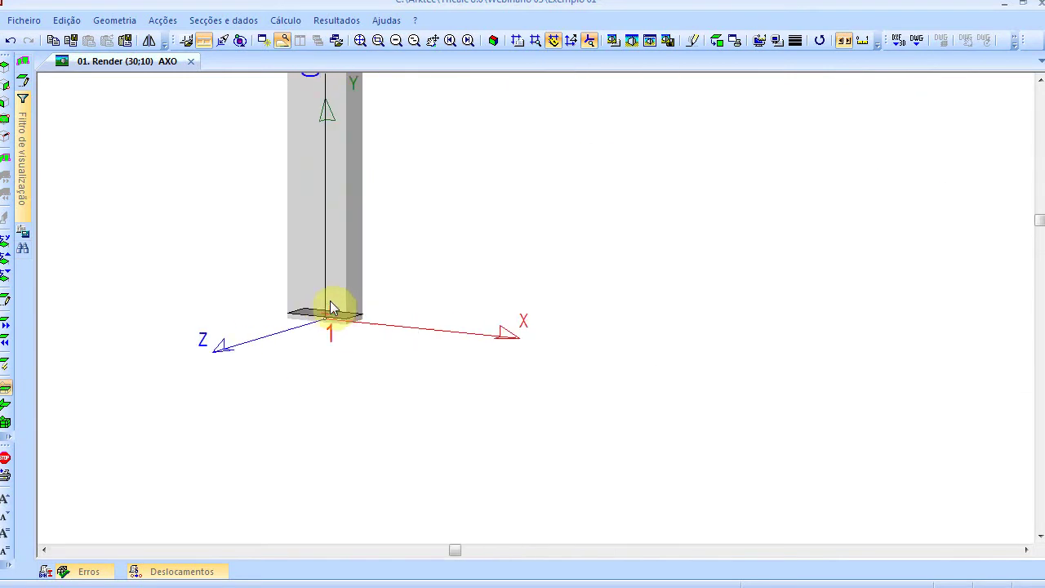
{"action": "scroll", "coordinate": [563, 366], "scroll_direction": "down", "scroll_amount": 4}
{"action": "scroll", "coordinate": [563, 368], "scroll_direction": "up", "scroll_amount": 5}
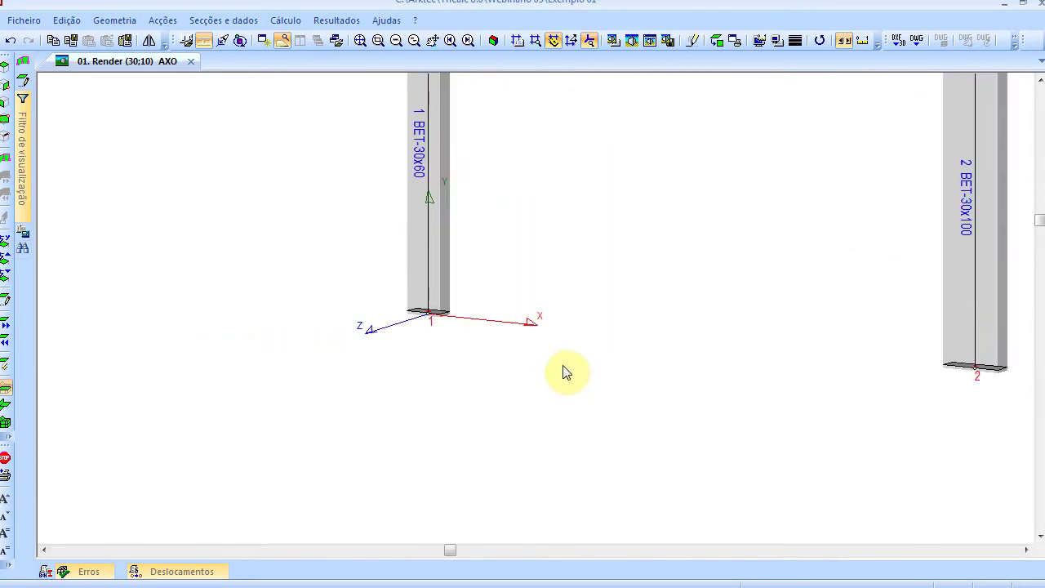
{"action": "scroll", "coordinate": [645, 340], "scroll_direction": "down", "scroll_amount": 4}
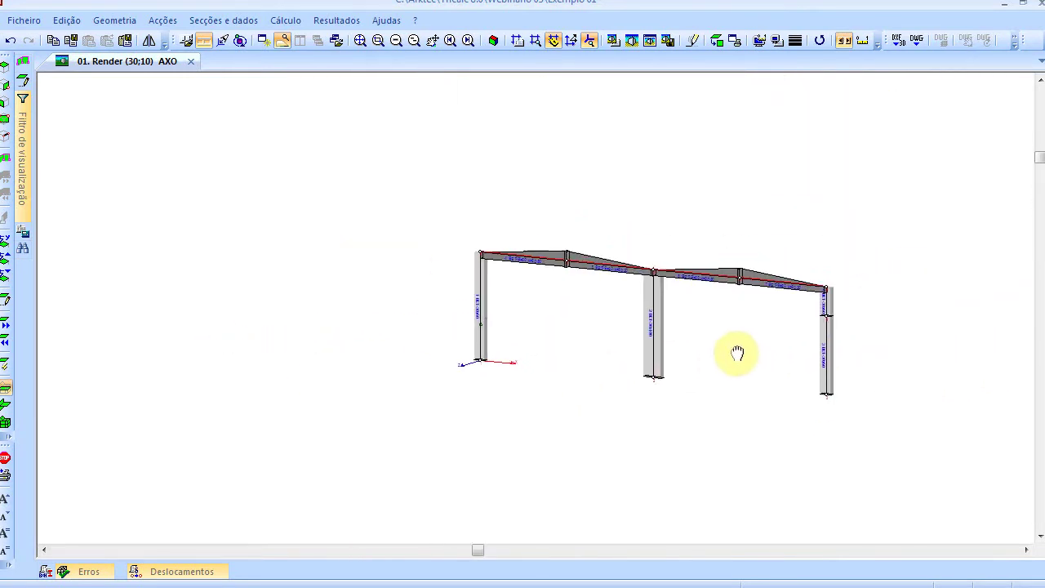
{"action": "scroll", "coordinate": [759, 325], "scroll_direction": "up", "scroll_amount": 4}
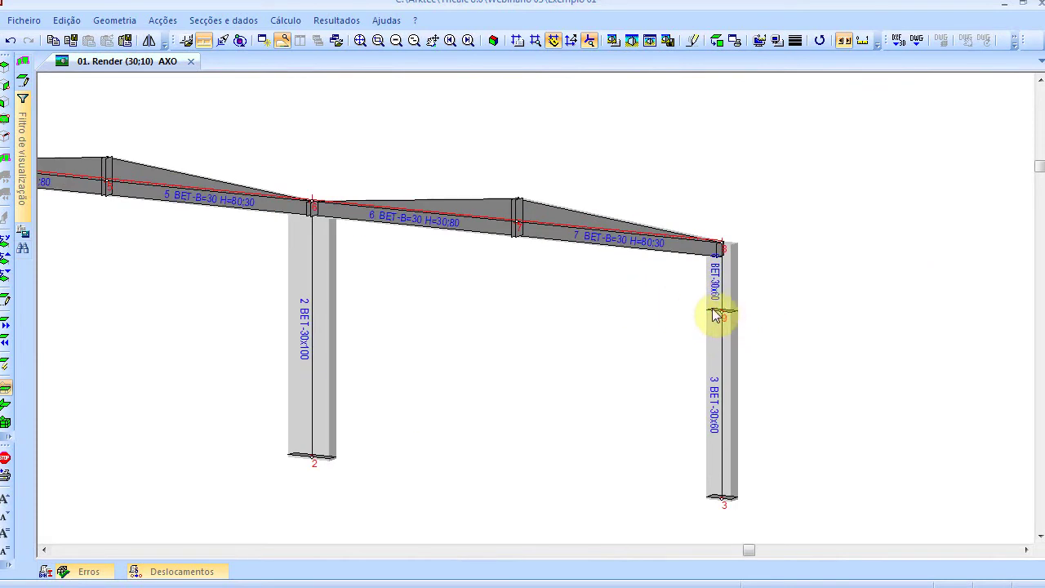
{"action": "left_click", "coordinate": [114, 20]}
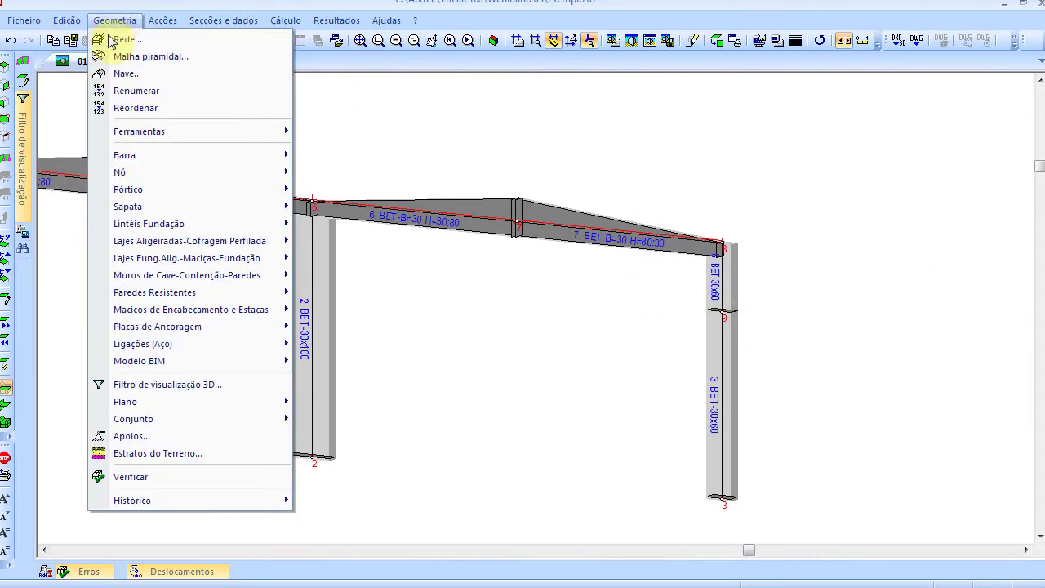
{"action": "mouse_move", "coordinate": [156, 174]}
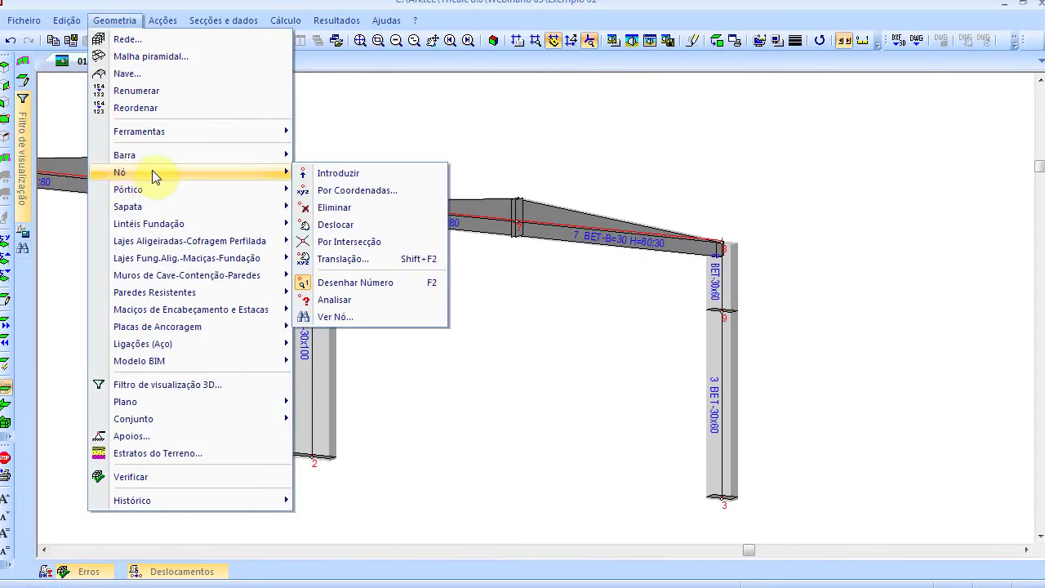
{"action": "left_click", "coordinate": [345, 258]}
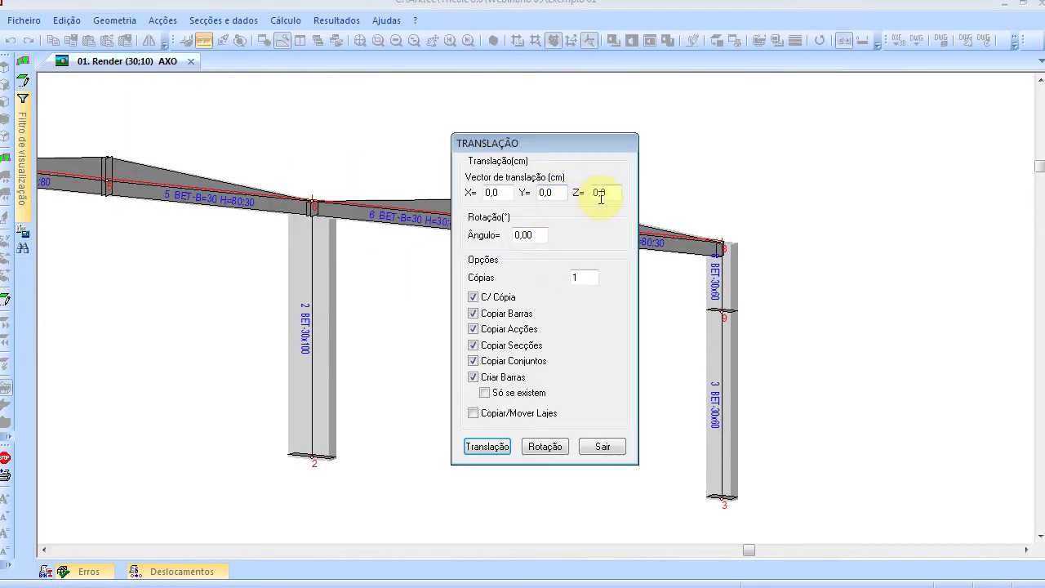
{"action": "double_click", "coordinate": [491, 193]}
{"action": "type", "text": "-40"}
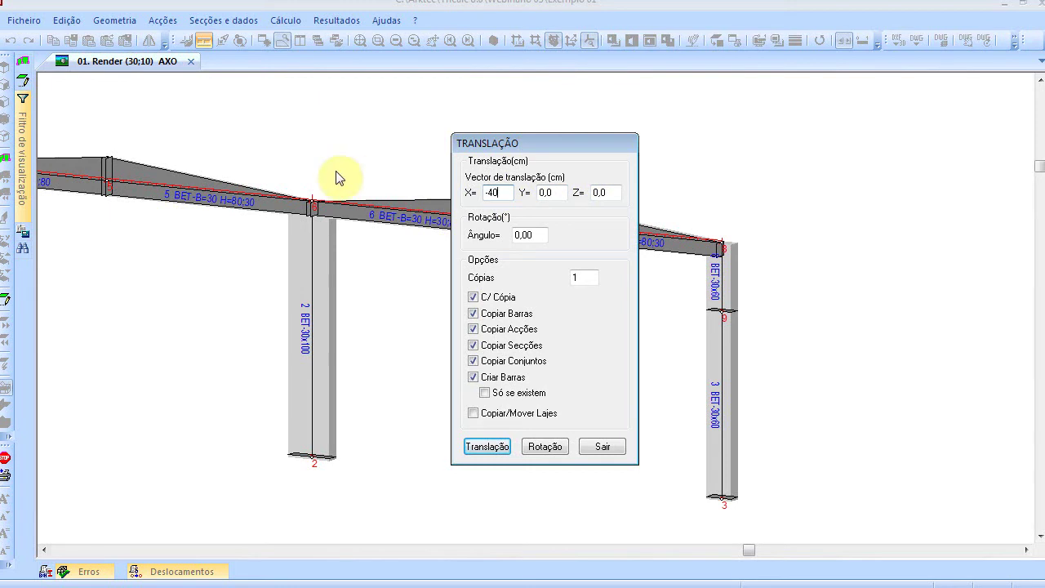
{"action": "left_click", "coordinate": [487, 446]}
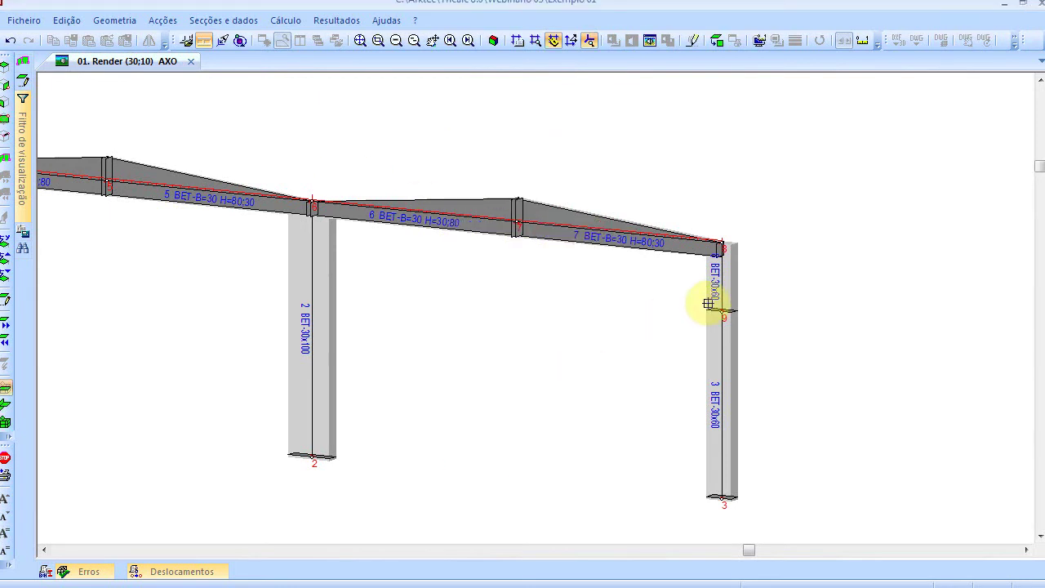
{"action": "left_click", "coordinate": [725, 330]}
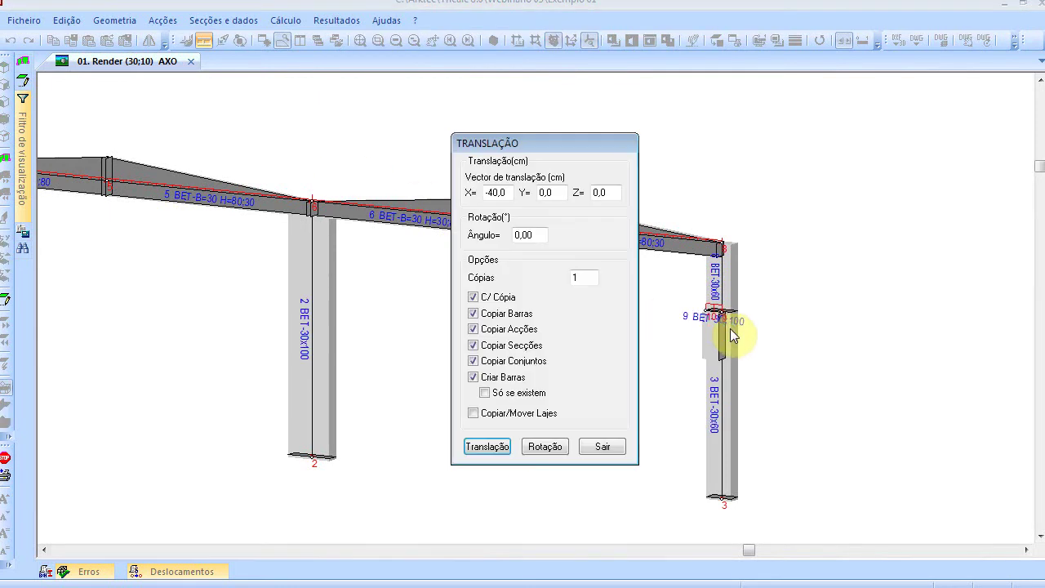
{"action": "left_click", "coordinate": [594, 451]}
{"action": "scroll", "coordinate": [717, 342], "scroll_direction": "up", "scroll_amount": 5}
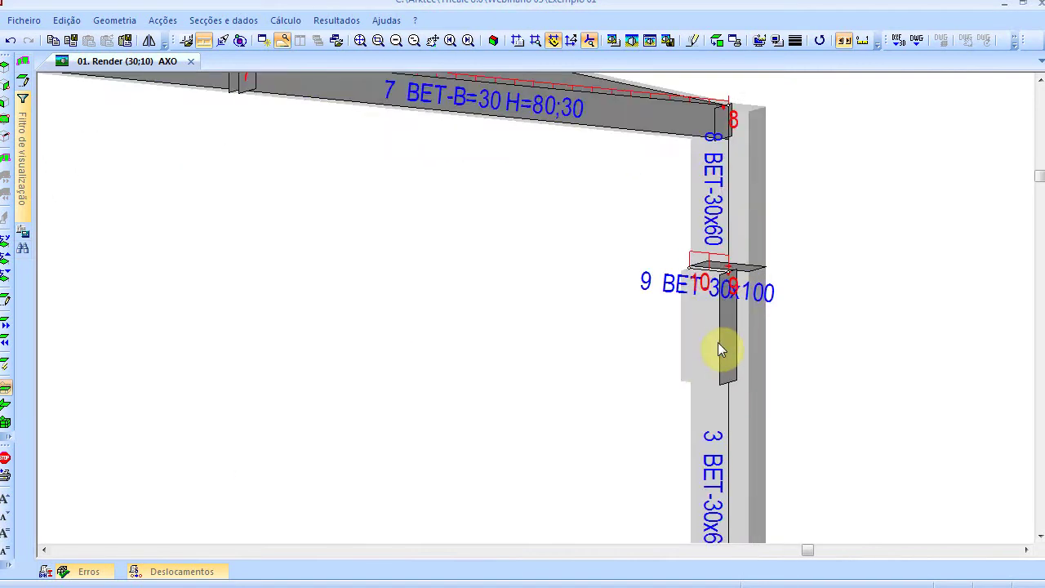
{"action": "scroll", "coordinate": [720, 340], "scroll_direction": "down", "scroll_amount": 5}
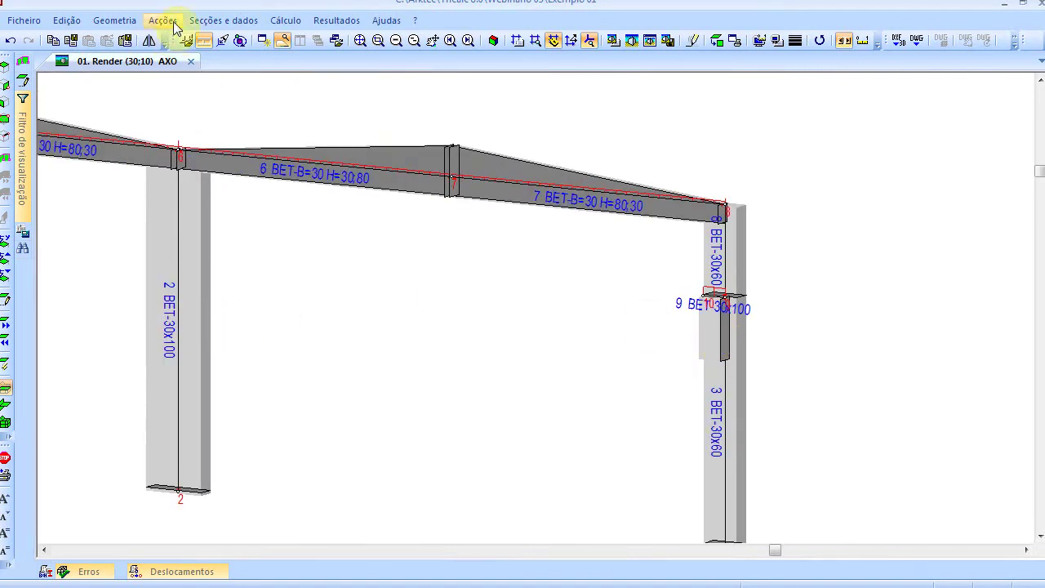
Step: Define the BET profile 20x20 and assign it to the short corbel, bar 9
{"action": "left_click", "coordinate": [222, 21]}
{"action": "left_click", "coordinate": [245, 91]}
{"action": "double_click", "coordinate": [396, 201]}
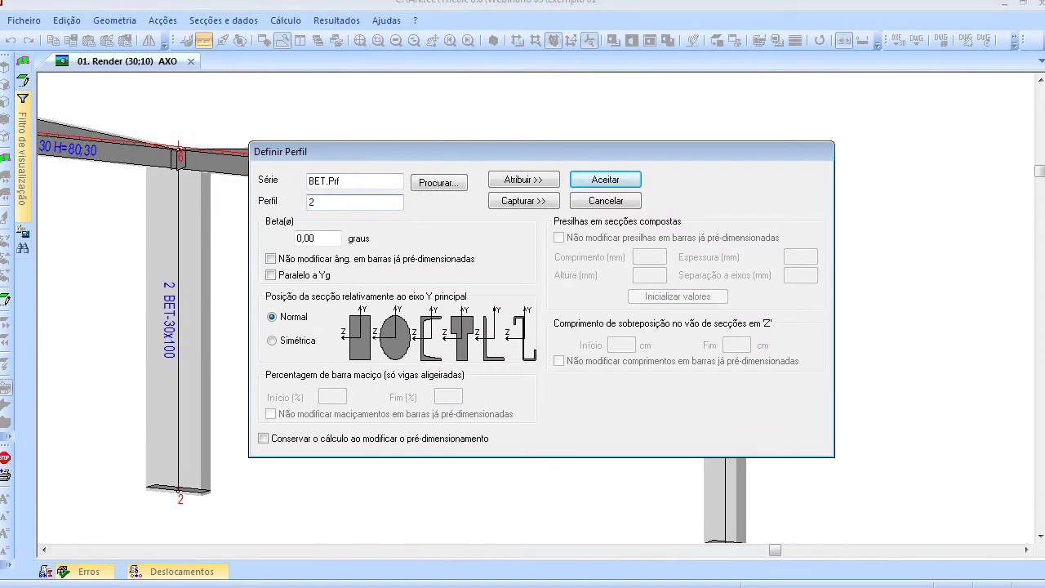
{"action": "type", "text": "20x20"}
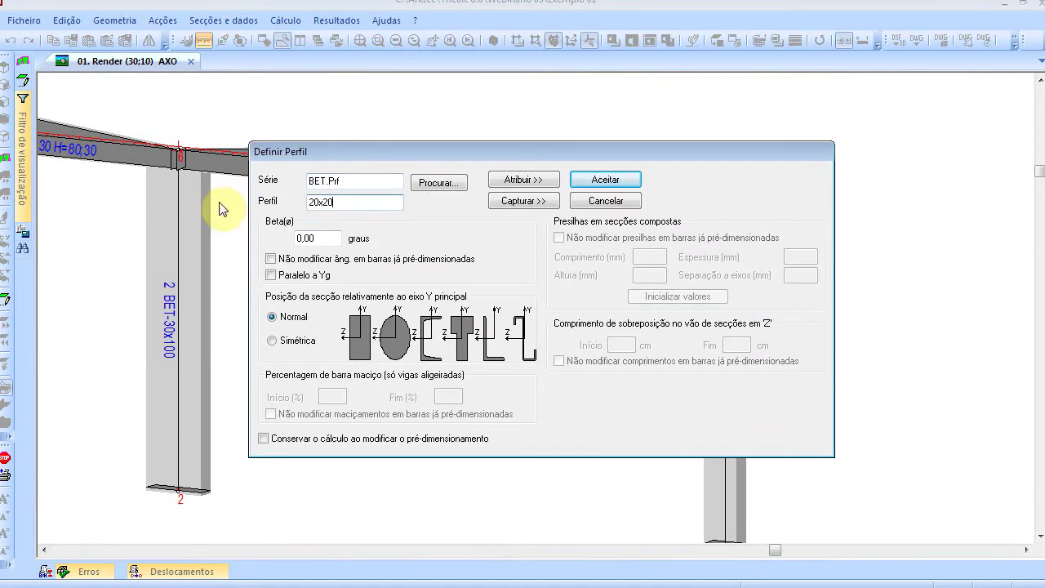
{"action": "left_click", "coordinate": [523, 184]}
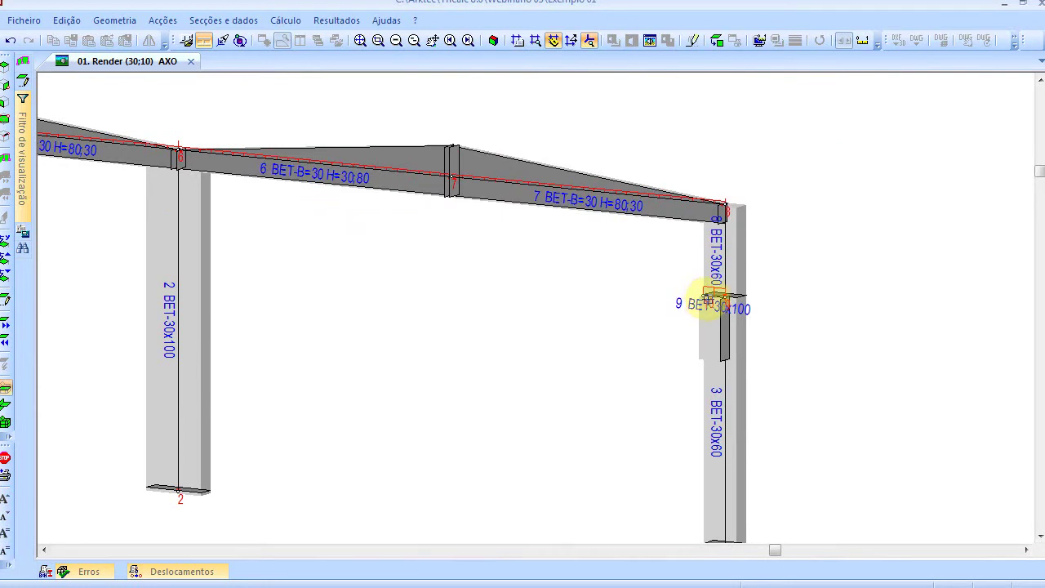
{"action": "left_click", "coordinate": [713, 294]}
{"action": "scroll", "coordinate": [712, 297], "scroll_direction": "up", "scroll_amount": 2}
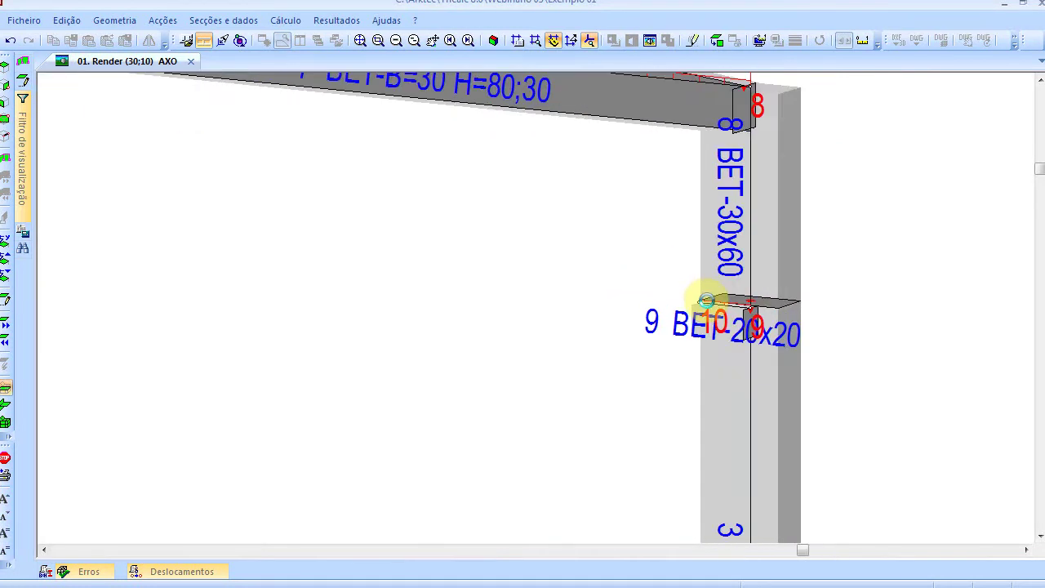
{"action": "scroll", "coordinate": [705, 301], "scroll_direction": "down", "scroll_amount": 1}
{"action": "right_click", "coordinate": [606, 235]}
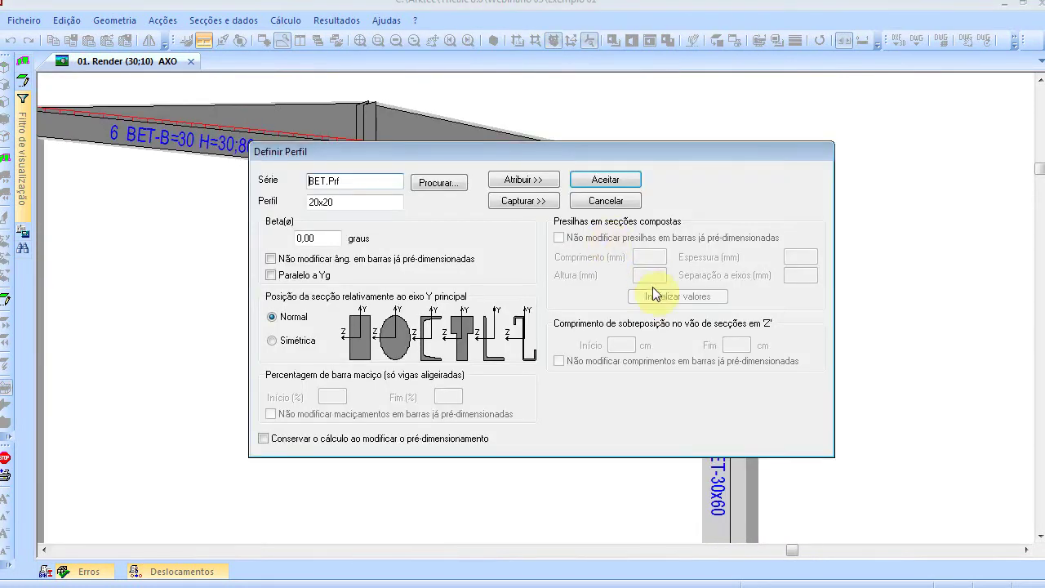
{"action": "left_click", "coordinate": [613, 204]}
{"action": "scroll", "coordinate": [559, 273], "scroll_direction": "down", "scroll_amount": 2}
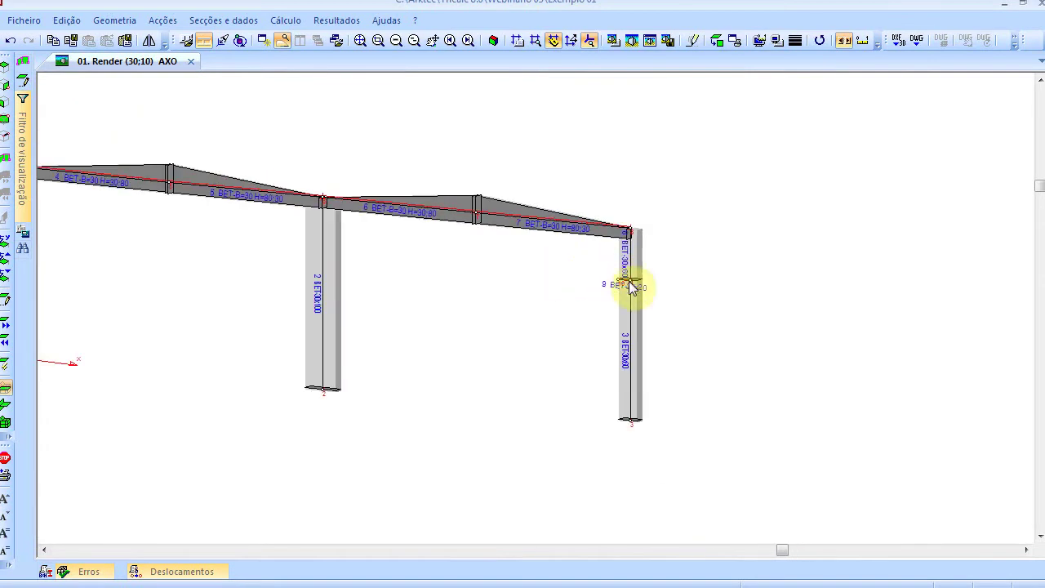
Step: Try to reposition the sections of the divided outer column's two bars, 3 and 8, relative to their axis
{"action": "scroll", "coordinate": [633, 274], "scroll_direction": "up", "scroll_amount": 2}
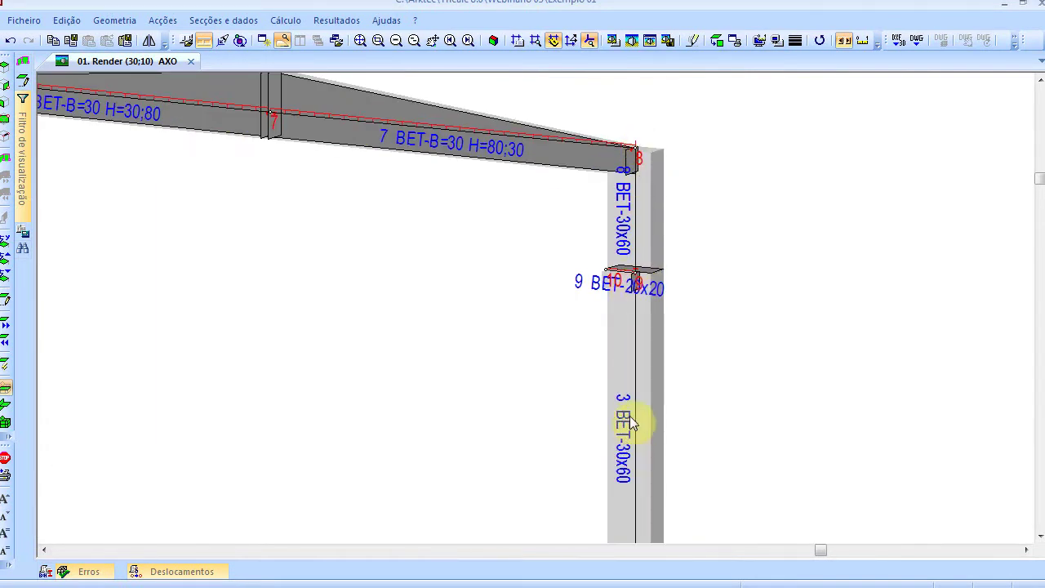
{"action": "scroll", "coordinate": [633, 310], "scroll_direction": "down", "scroll_amount": 2}
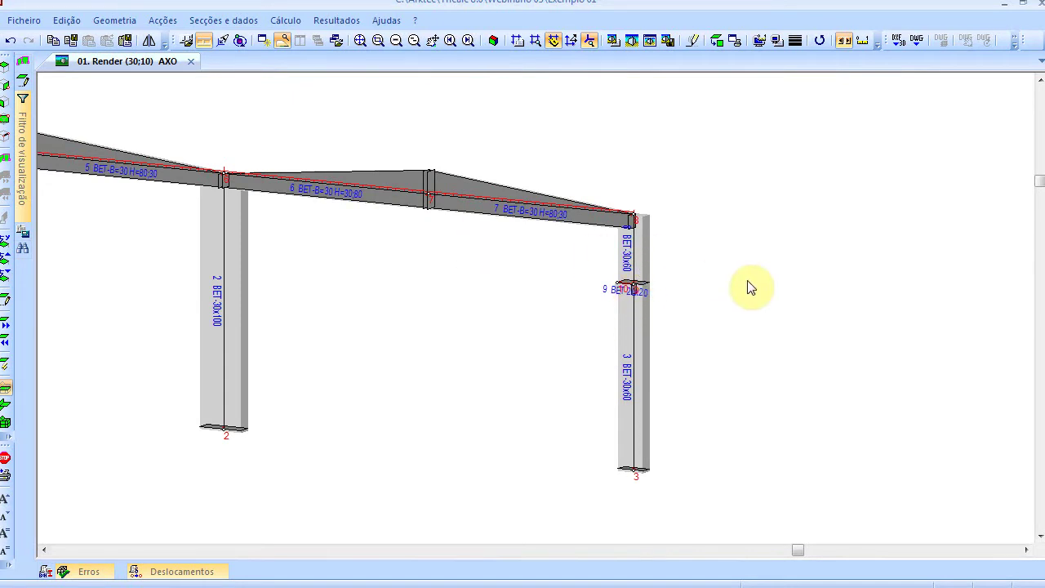
{"action": "left_click", "coordinate": [115, 20]}
{"action": "mouse_move", "coordinate": [138, 154]}
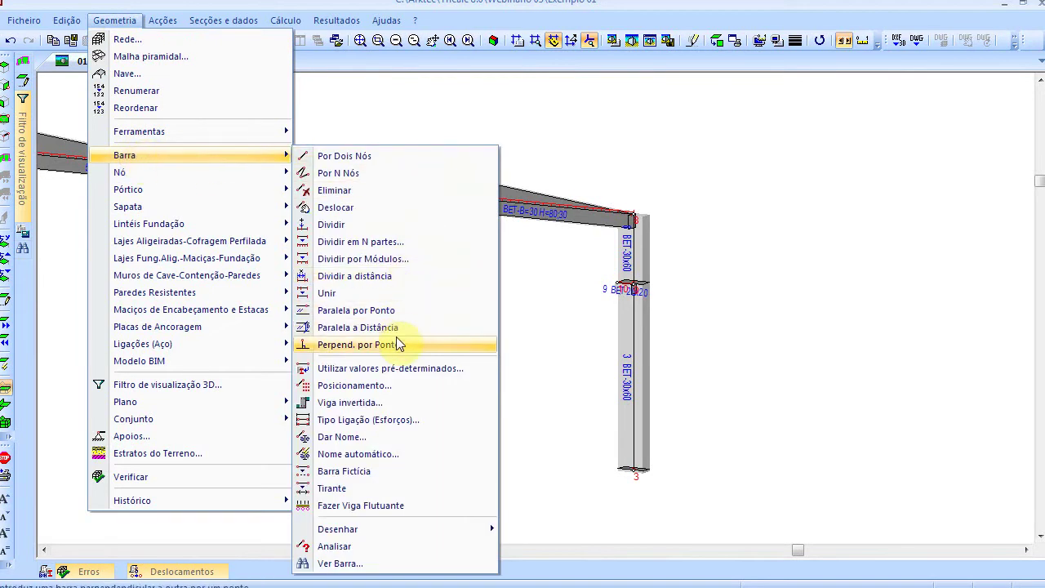
{"action": "left_click", "coordinate": [399, 385]}
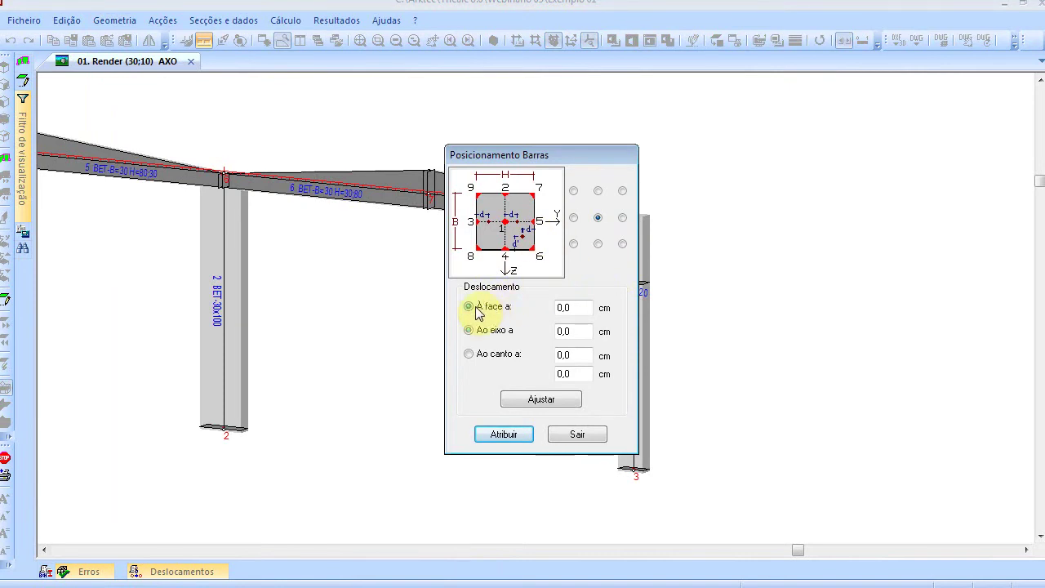
{"action": "left_click", "coordinate": [503, 436]}
{"action": "left_click_drag", "start_coordinate": [622, 201], "coordinate": [688, 490]}
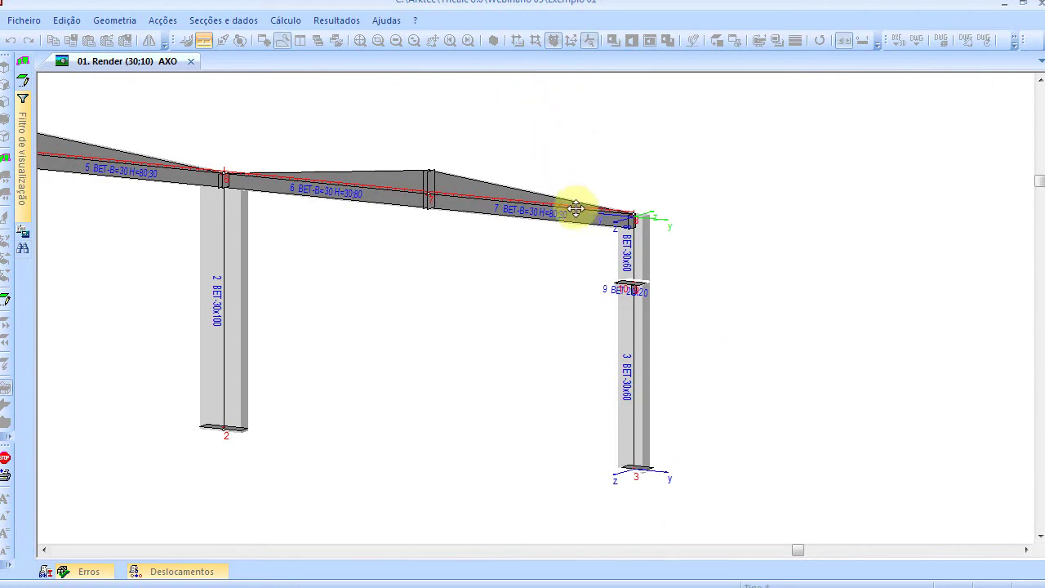
{"action": "middle_click_drag", "start_coordinate": [581, 223], "coordinate": [597, 246]}
{"action": "scroll", "coordinate": [600, 251], "scroll_direction": "down", "scroll_amount": 2, "text": "shift"}
{"action": "scroll", "coordinate": [611, 252], "scroll_direction": "up", "scroll_amount": 6, "text": "shift"}
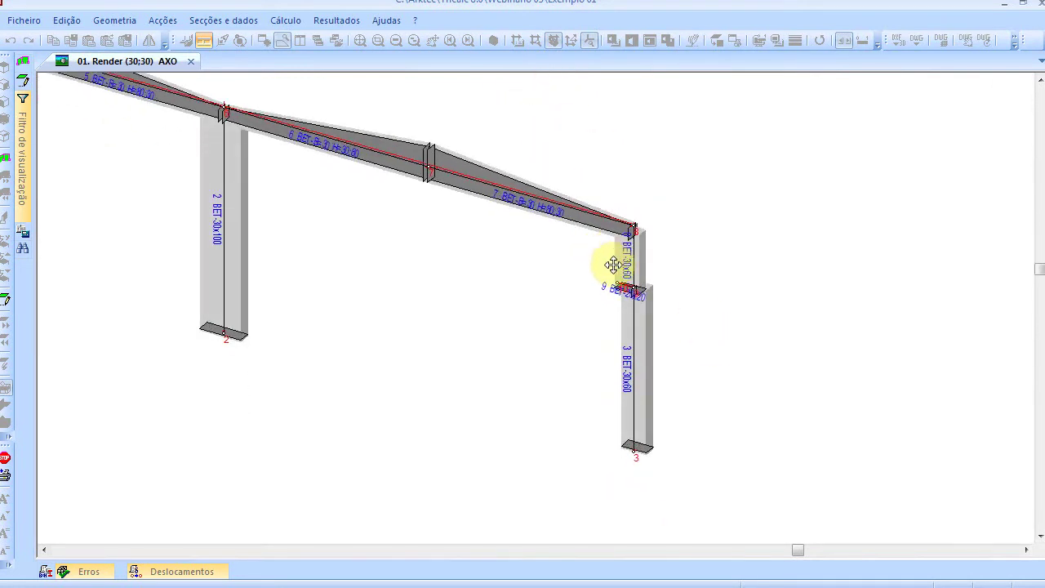
{"action": "scroll", "coordinate": [657, 406], "scroll_direction": "up", "scroll_amount": 1}
{"action": "scroll", "coordinate": [657, 406], "scroll_direction": "up", "scroll_amount": 1}
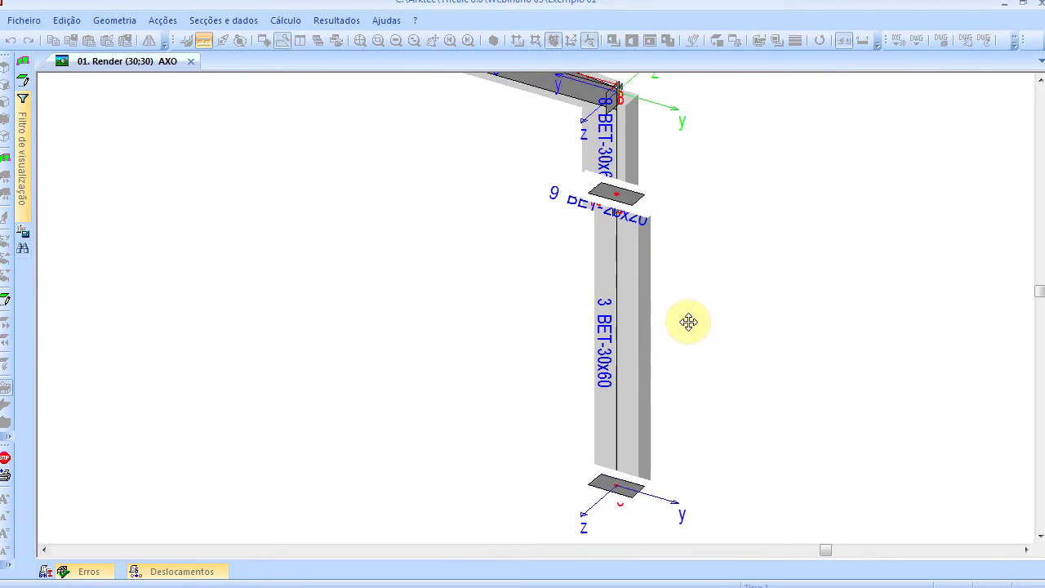
{"action": "right_click", "coordinate": [734, 328]}
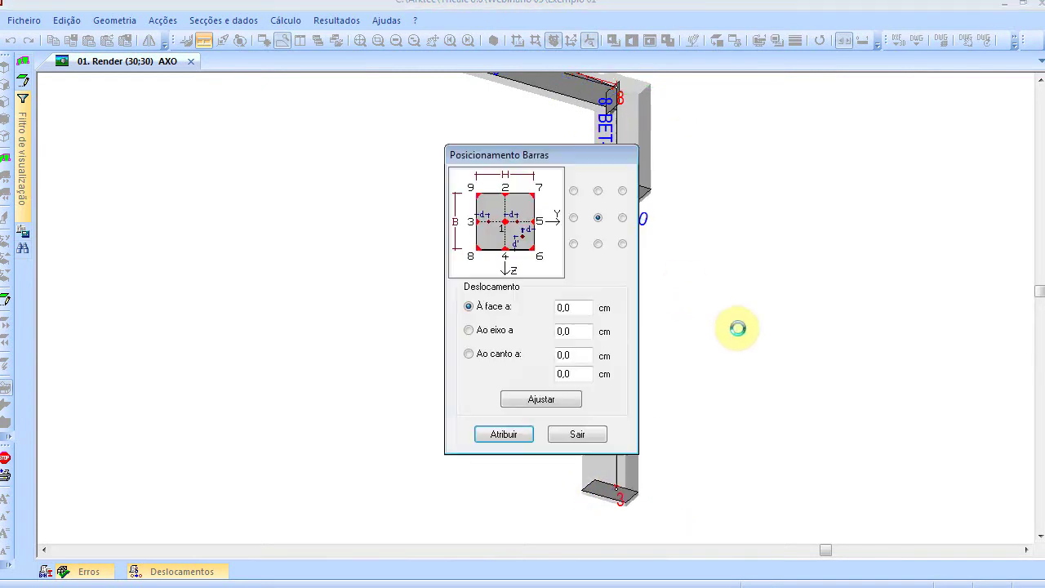
{"action": "left_click", "coordinate": [583, 439]}
{"action": "scroll", "coordinate": [620, 227], "scroll_direction": "up", "scroll_amount": 3}
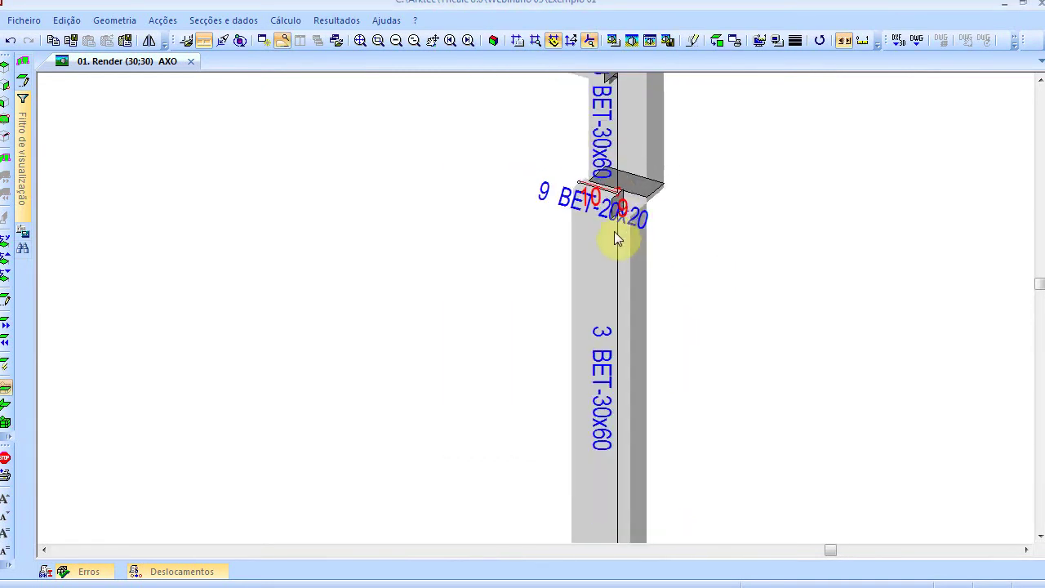
{"action": "scroll", "coordinate": [622, 226], "scroll_direction": "down", "scroll_amount": 3}
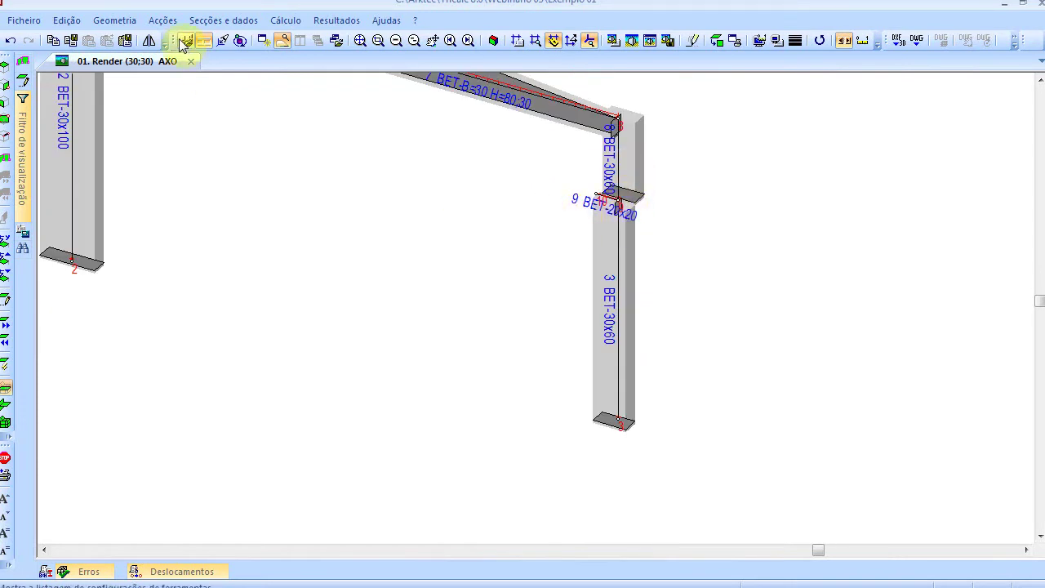
Step: Renumber and reorder the nodes and bars of the whole structure
{"action": "left_click", "coordinate": [129, 23]}
{"action": "left_click", "coordinate": [152, 92]}
{"action": "left_click", "coordinate": [121, 24]}
{"action": "left_click", "coordinate": [137, 108]}
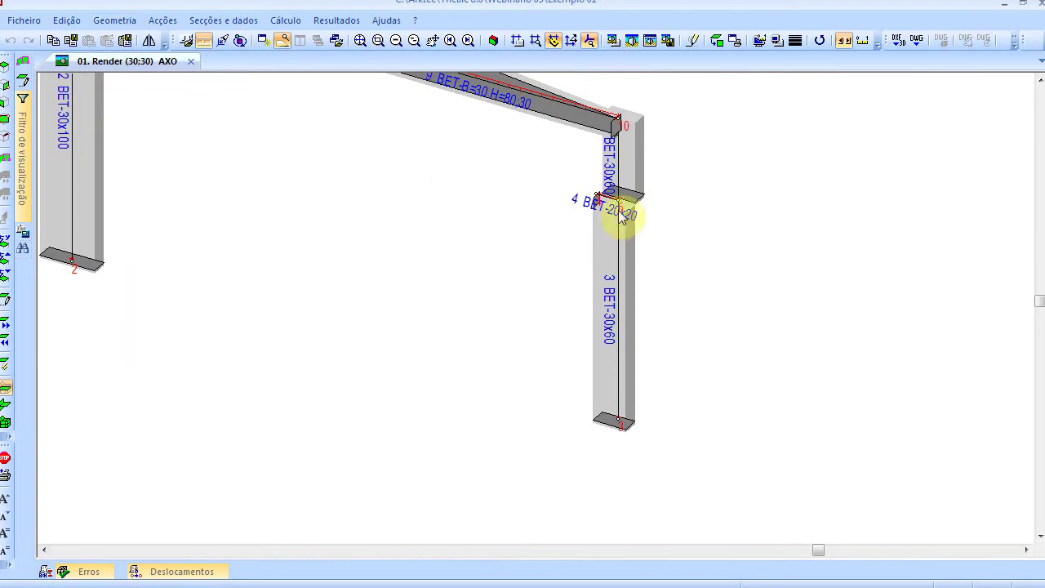
Step: Position the sections of outer column bars 3 and 5 so that the bar axis runs along the column's inner face
{"action": "scroll", "coordinate": [613, 217], "scroll_direction": "up", "scroll_amount": 3}
{"action": "scroll", "coordinate": [578, 512], "scroll_direction": "down", "scroll_amount": 3}
{"action": "scroll", "coordinate": [594, 536], "scroll_direction": "up", "scroll_amount": 4}
{"action": "middle_click_drag", "start_coordinate": [609, 514], "coordinate": [626, 438]}
{"action": "scroll", "coordinate": [627, 437], "scroll_direction": "down", "scroll_amount": 2}
{"action": "middle_click_drag", "start_coordinate": [636, 349], "coordinate": [622, 468]}
{"action": "scroll", "coordinate": [594, 180], "scroll_direction": "down", "scroll_amount": 2}
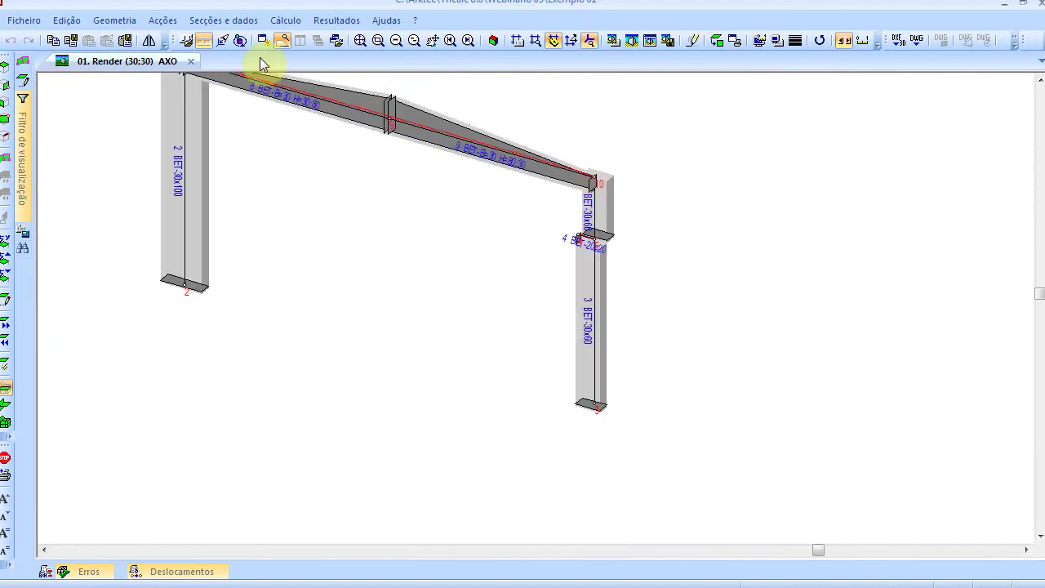
{"action": "left_click", "coordinate": [115, 21]}
{"action": "mouse_move", "coordinate": [244, 157]}
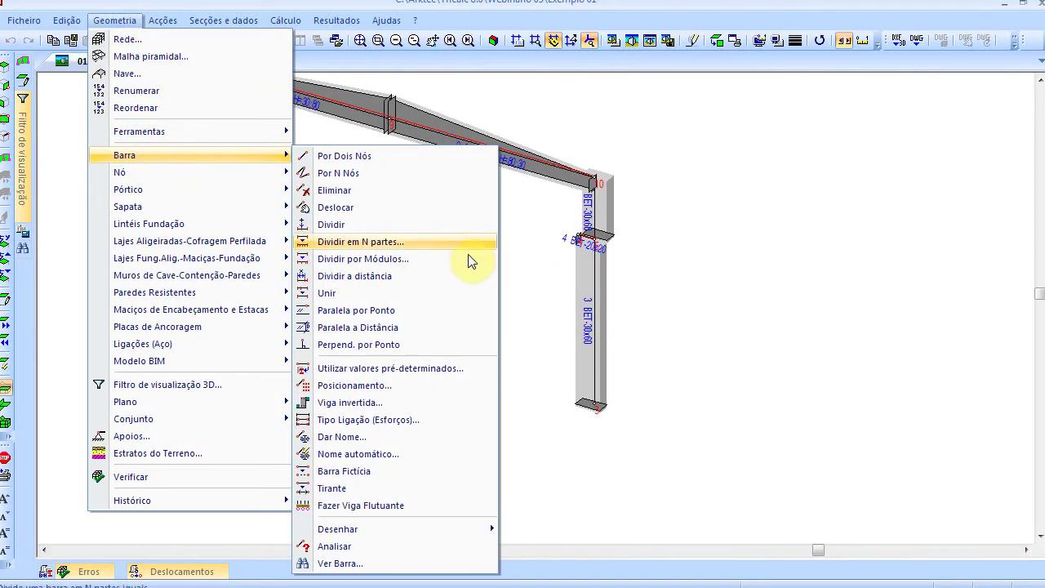
{"action": "left_click", "coordinate": [413, 384]}
{"action": "left_click", "coordinate": [504, 435]}
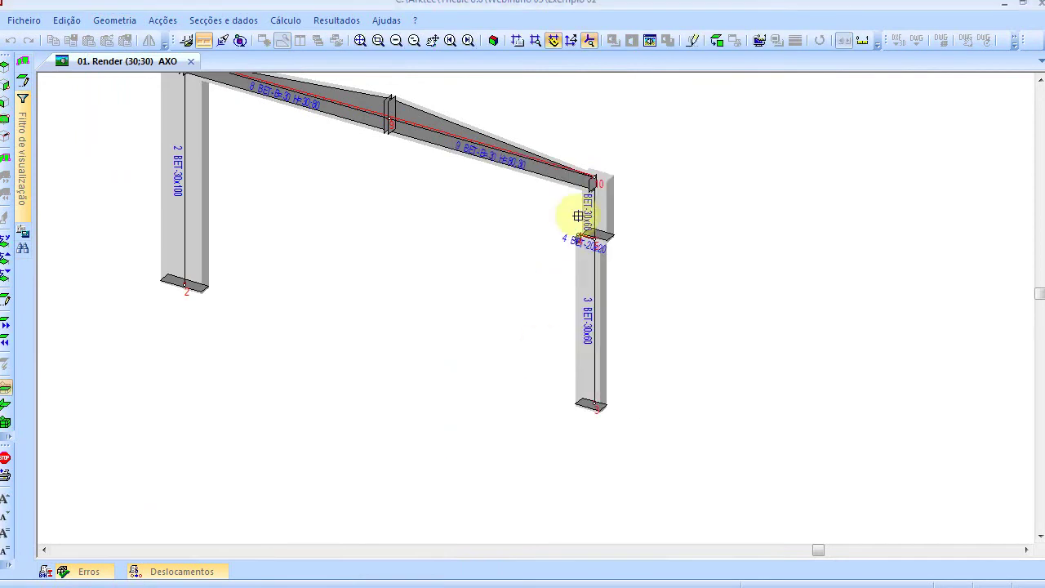
{"action": "left_click_drag", "start_coordinate": [577, 139], "coordinate": [641, 427]}
{"action": "left_click", "coordinate": [503, 434]}
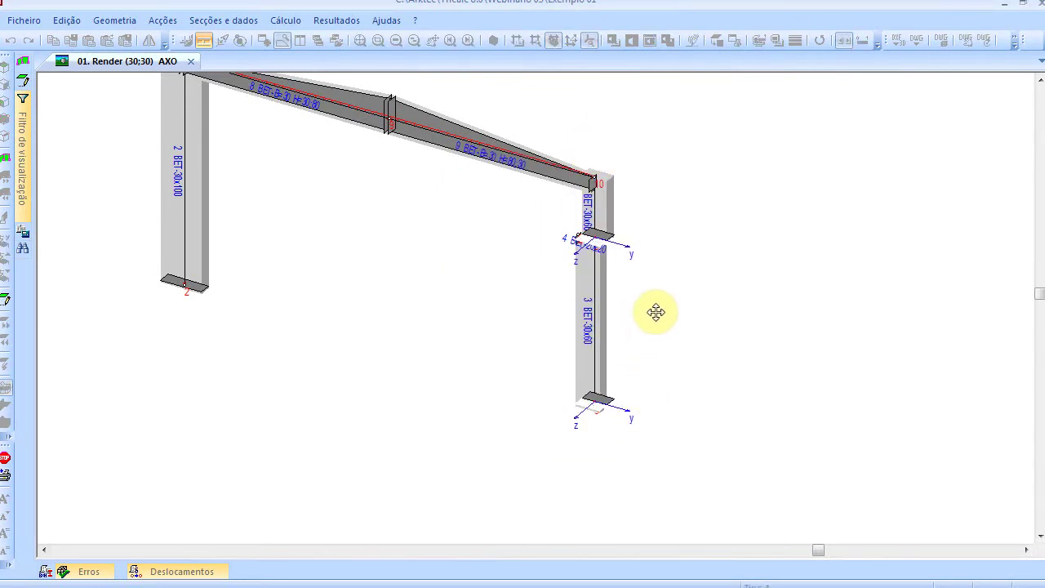
{"action": "scroll", "coordinate": [658, 315], "scroll_direction": "up", "scroll_amount": 2}
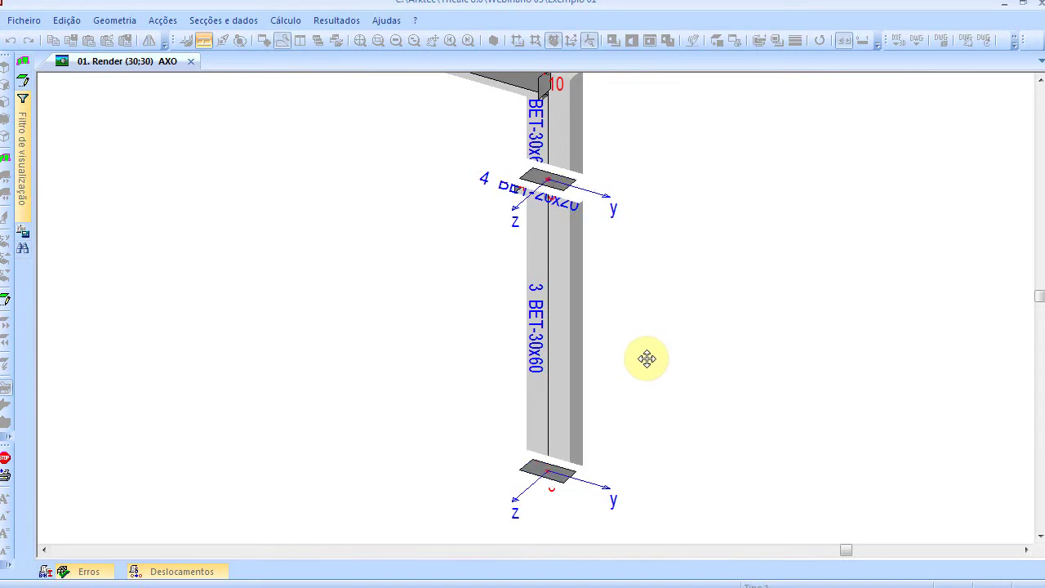
{"action": "left_click", "coordinate": [650, 360]}
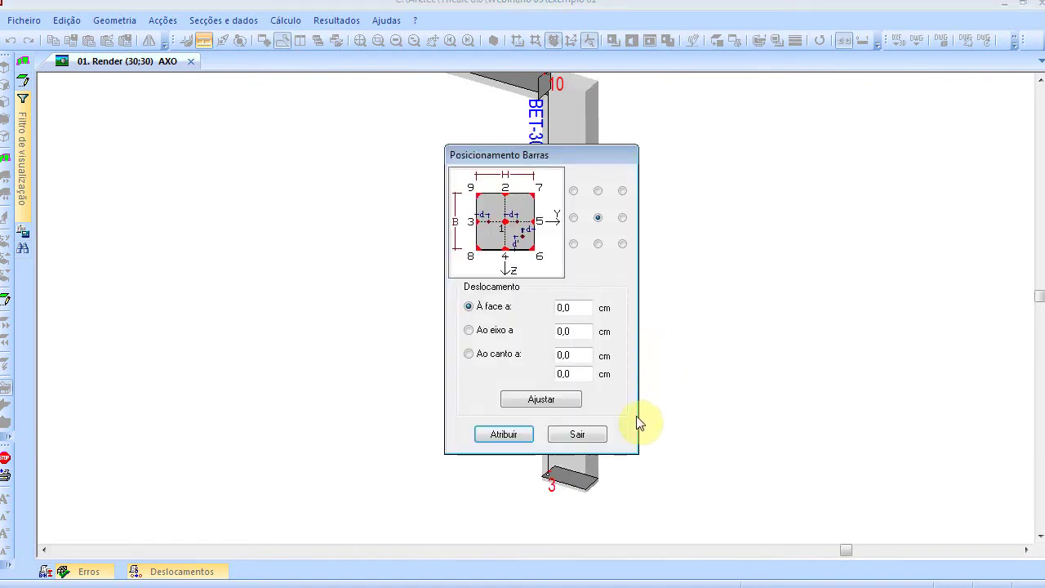
{"action": "left_click", "coordinate": [601, 436]}
{"action": "scroll", "coordinate": [580, 257], "scroll_direction": "down", "scroll_amount": 2}
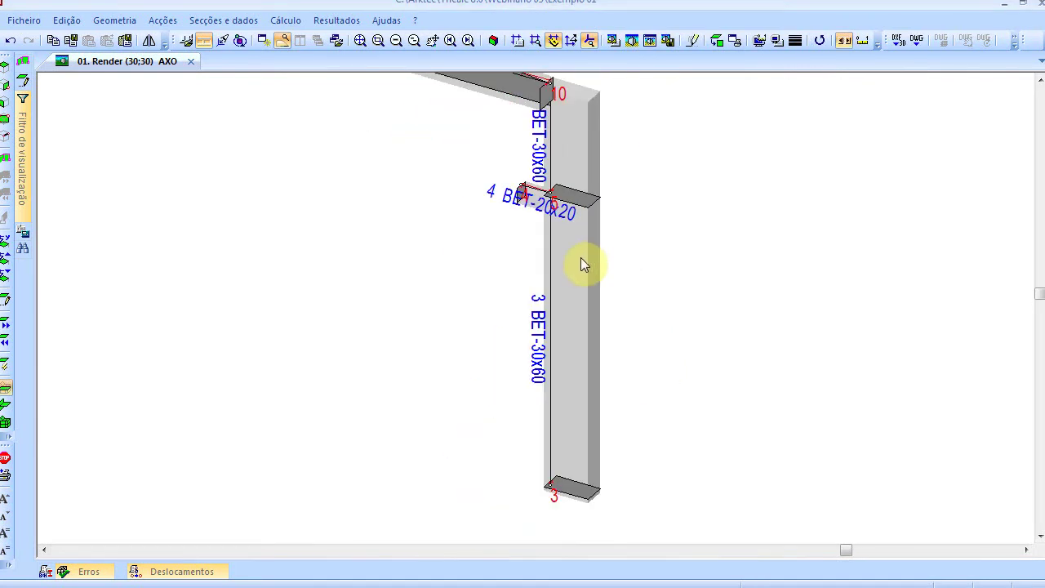
Step: Reduce the node and bar label text by several sizes so the short corbel bar is legible
{"action": "scroll", "coordinate": [457, 279], "scroll_direction": "down", "scroll_amount": 2}
{"action": "middle_click_drag", "start_coordinate": [444, 280], "coordinate": [554, 280]}
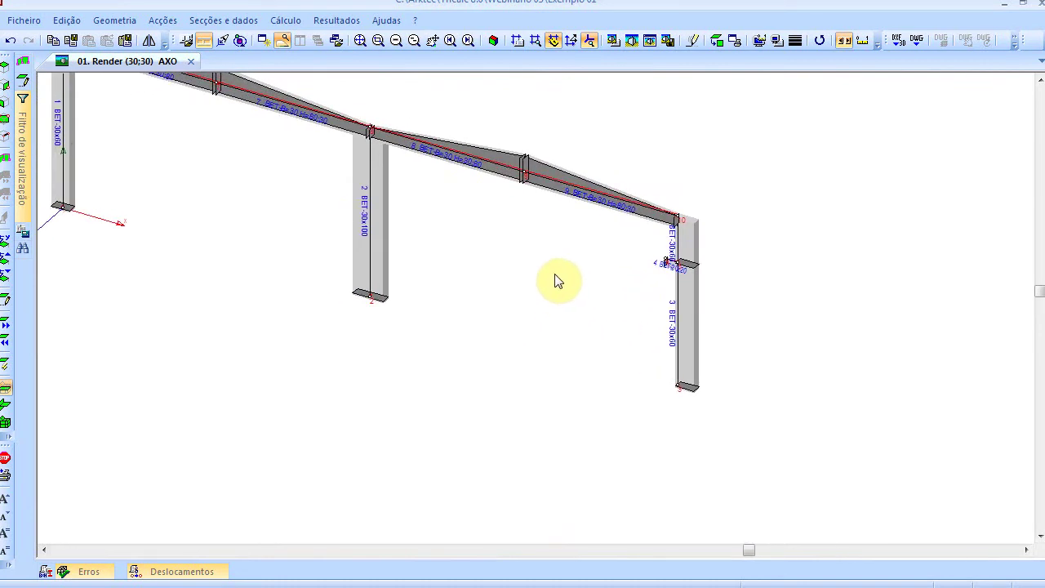
{"action": "scroll", "coordinate": [563, 277], "scroll_direction": "up", "scroll_amount": 1}
{"action": "scroll", "coordinate": [542, 231], "scroll_direction": "up", "scroll_amount": 1}
{"action": "middle_click_drag", "start_coordinate": [501, 229], "coordinate": [359, 242]}
{"action": "scroll", "coordinate": [595, 299], "scroll_direction": "up", "scroll_amount": 2}
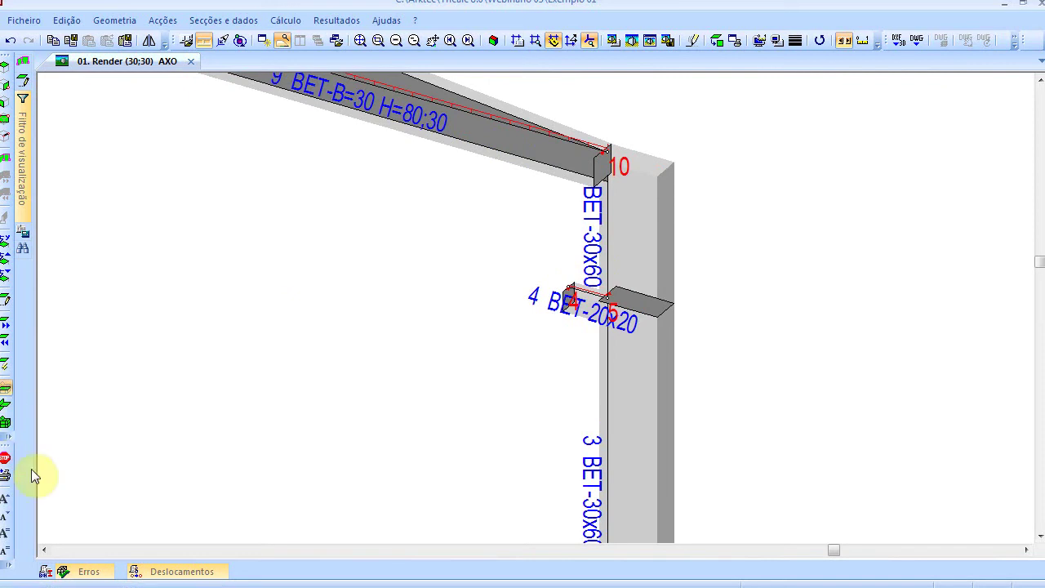
{"action": "left_click", "coordinate": [5, 516]}
{"action": "left_click", "coordinate": [5, 517]}
{"action": "left_click", "coordinate": [5, 518]}
{"action": "left_click", "coordinate": [5, 517]}
{"action": "left_click", "coordinate": [5, 516]}
{"action": "left_click", "coordinate": [5, 516]}
{"action": "left_click", "coordinate": [5, 517]}
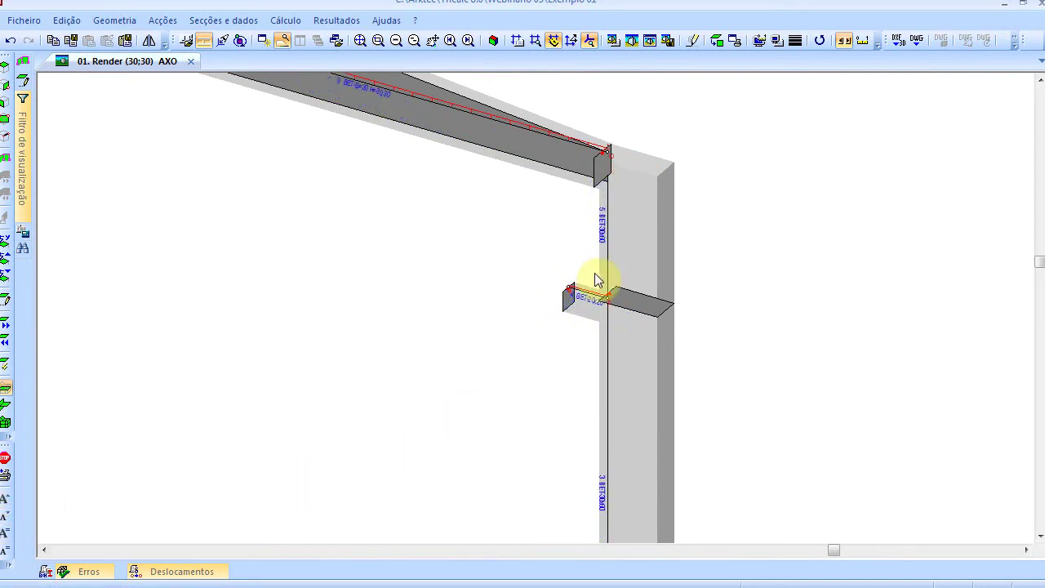
{"action": "scroll", "coordinate": [586, 299], "scroll_direction": "up", "scroll_amount": 2}
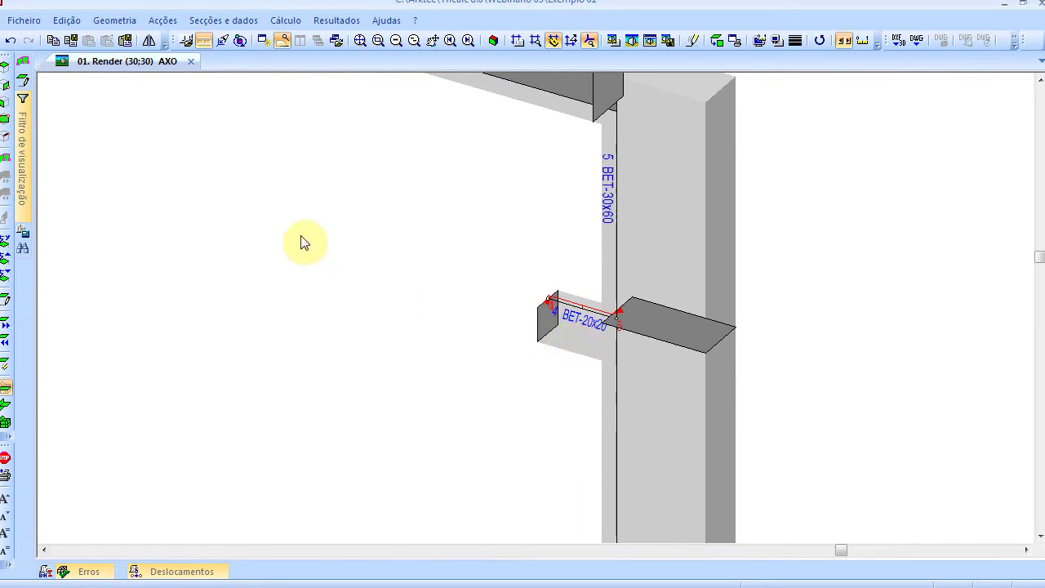
Step: Try to assign a concrete short corbel to bar 4, with h 60, h1 30 and width 30 cm and node N at the final node
{"action": "left_click", "coordinate": [214, 25]}
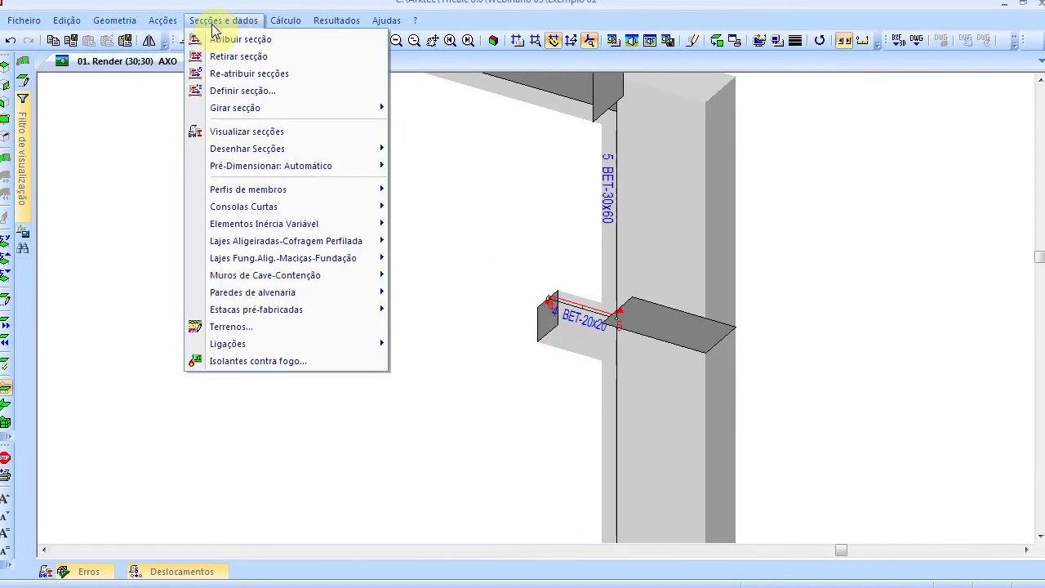
{"action": "mouse_move", "coordinate": [296, 206]}
{"action": "left_click", "coordinate": [422, 205]}
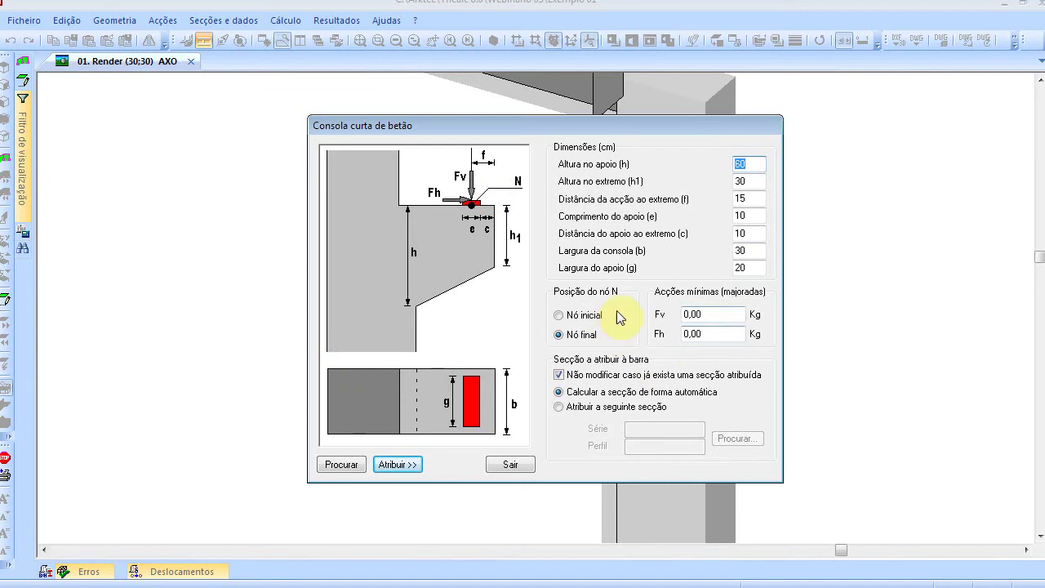
{"action": "double_click", "coordinate": [759, 182]}
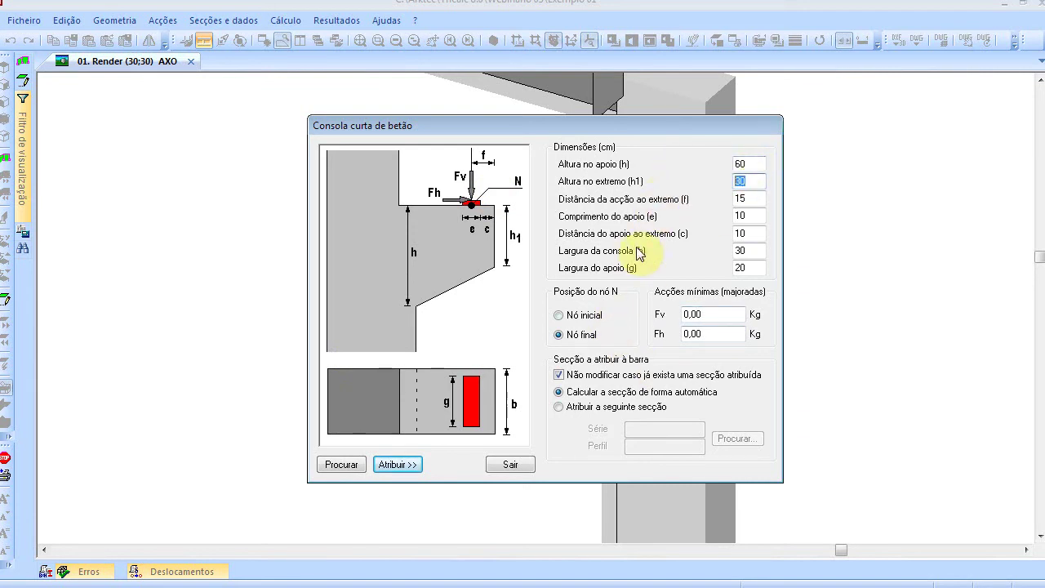
{"action": "double_click", "coordinate": [748, 199]}
{"action": "double_click", "coordinate": [752, 216]}
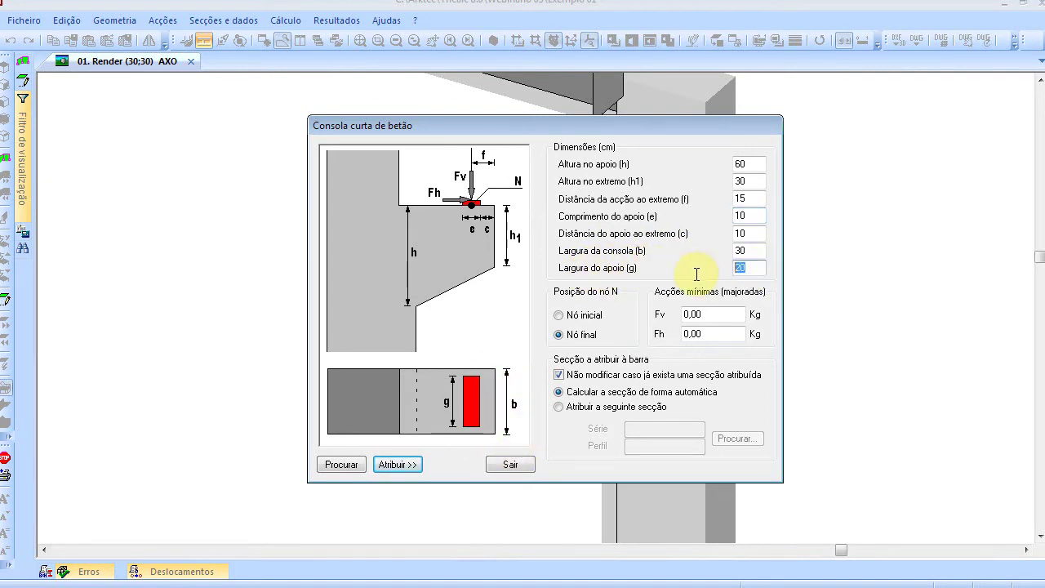
{"action": "key", "text": "shift+Tab"}
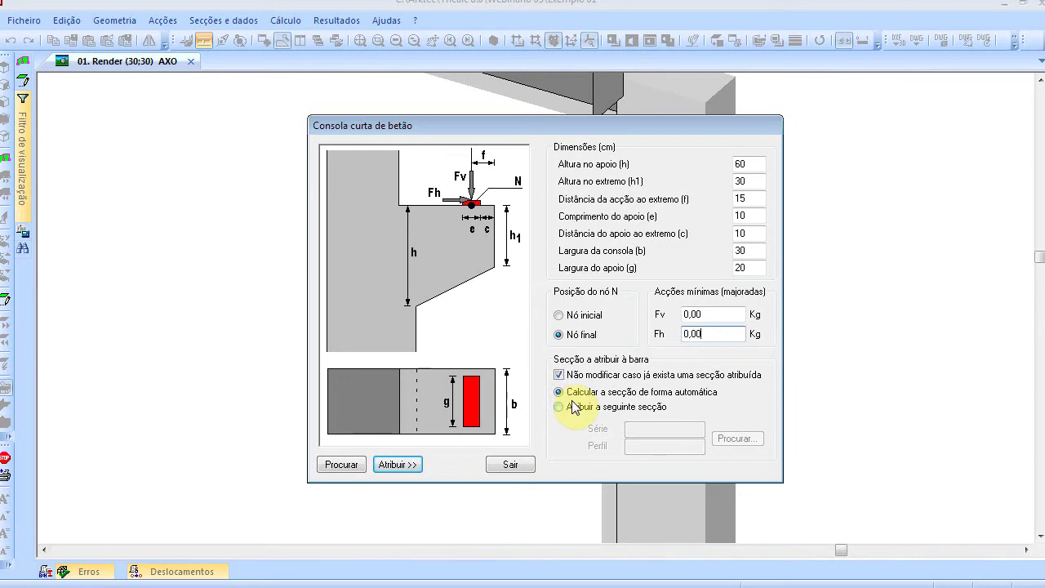
{"action": "left_click", "coordinate": [398, 465]}
{"action": "left_click", "coordinate": [566, 307]}
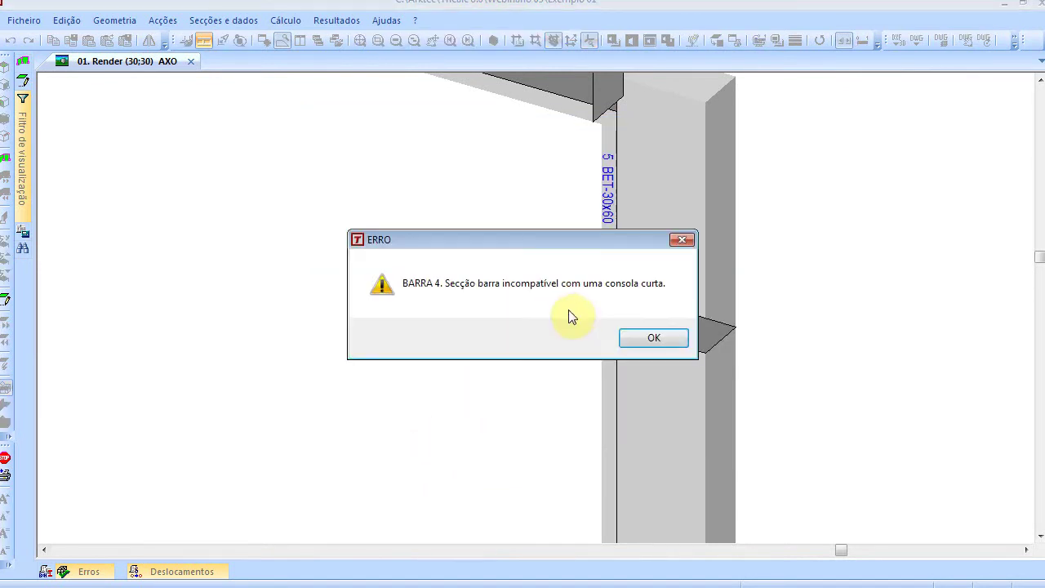
{"action": "left_click", "coordinate": [653, 338]}
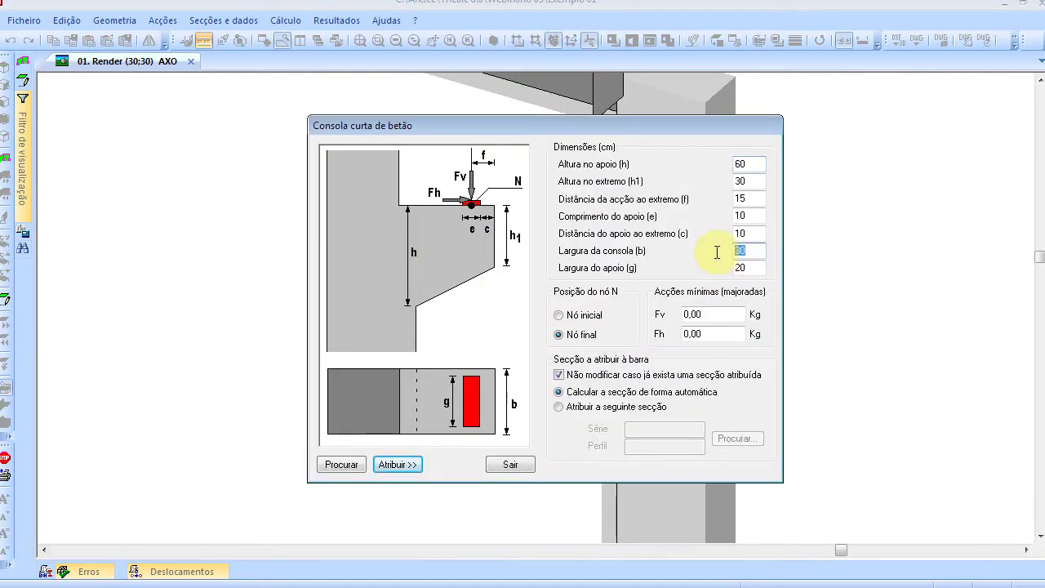
{"action": "left_click", "coordinate": [497, 470]}
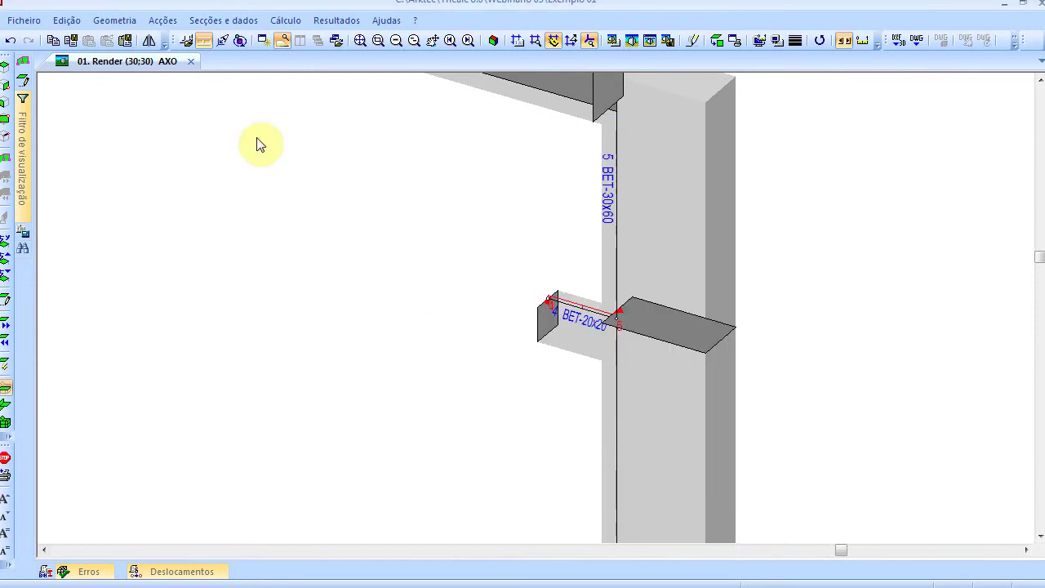
Step: Define the BET profile 30x30 and assign it to the short corbel, bar 4
{"action": "left_click", "coordinate": [166, 20]}
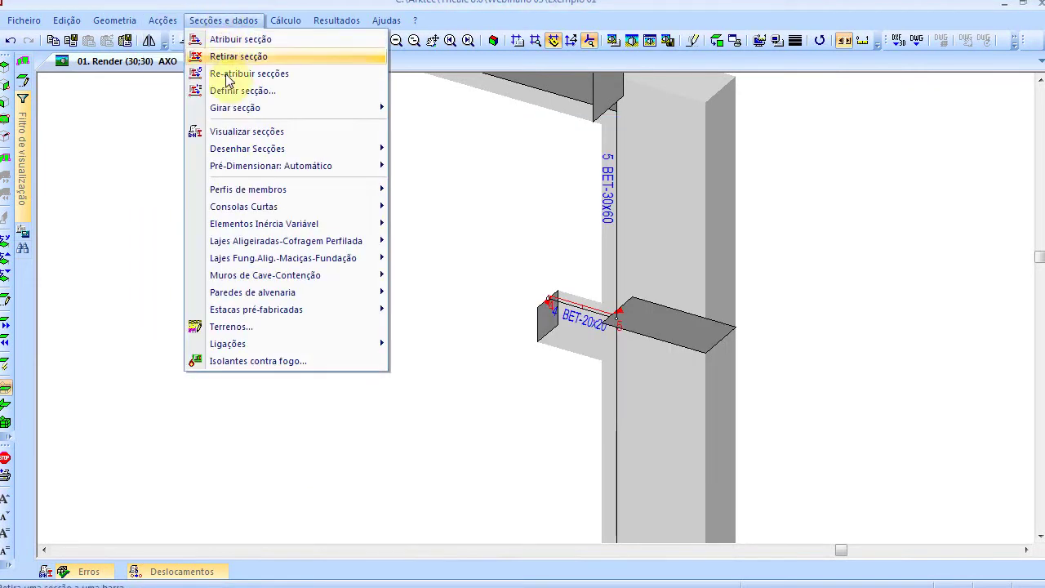
{"action": "left_click", "coordinate": [233, 88]}
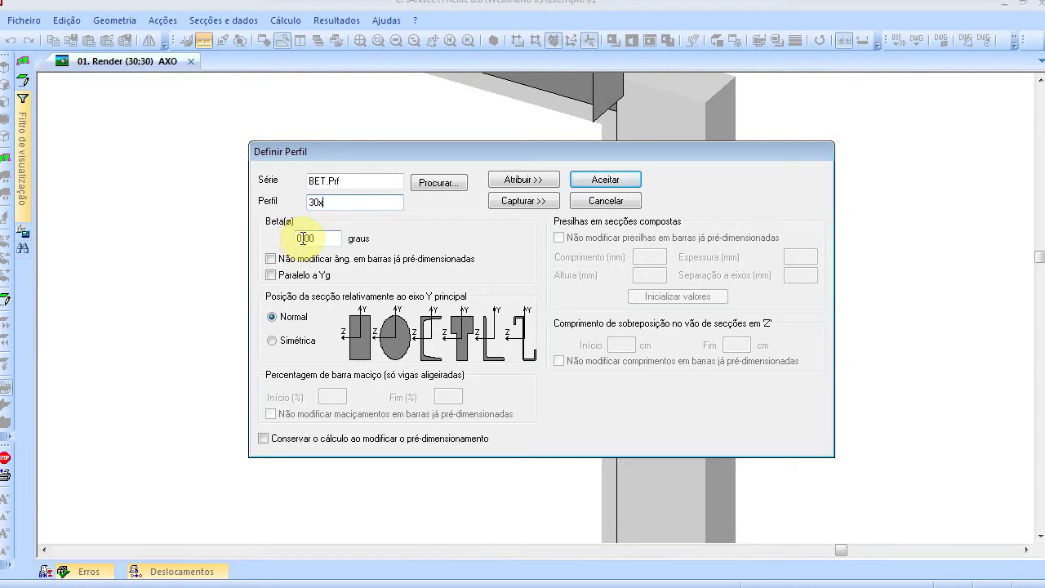
{"action": "left_click", "coordinate": [527, 179]}
{"action": "left_click", "coordinate": [575, 303]}
{"action": "right_click", "coordinate": [471, 259]}
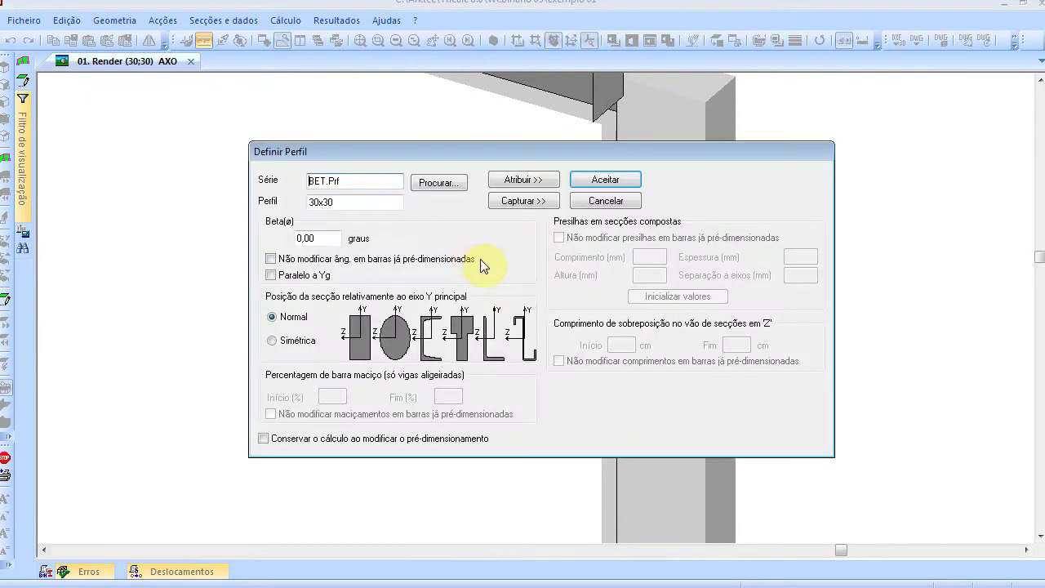
{"action": "left_click", "coordinate": [604, 201]}
Step: Try to assign the concrete short corbel, h 60, h1 30 and width 30 cm, to bar 4 with node N at the final node
{"action": "left_click", "coordinate": [230, 22]}
{"action": "mouse_move", "coordinate": [345, 205]}
{"action": "left_click", "coordinate": [437, 208]}
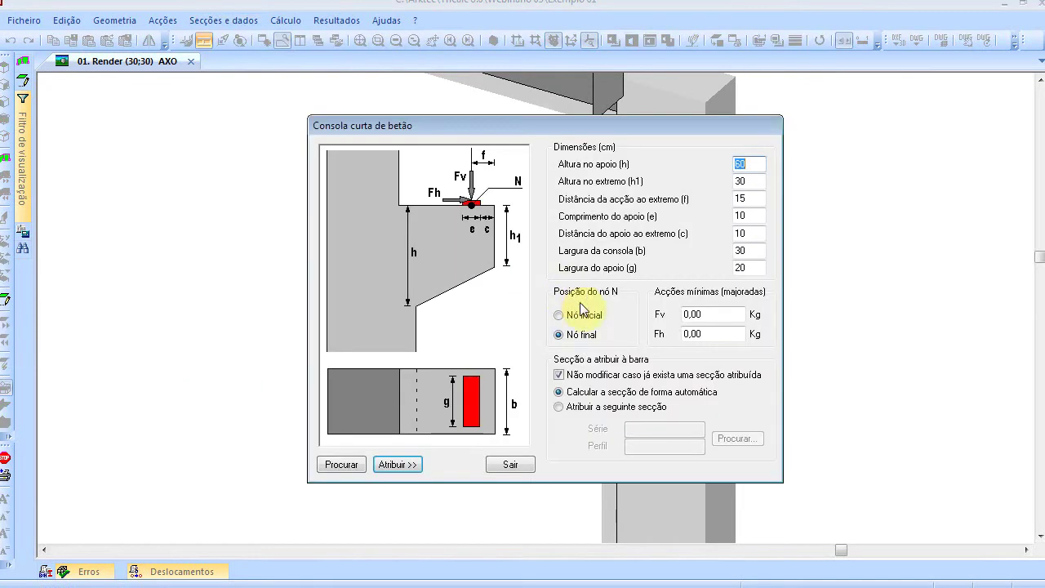
{"action": "left_click", "coordinate": [408, 463]}
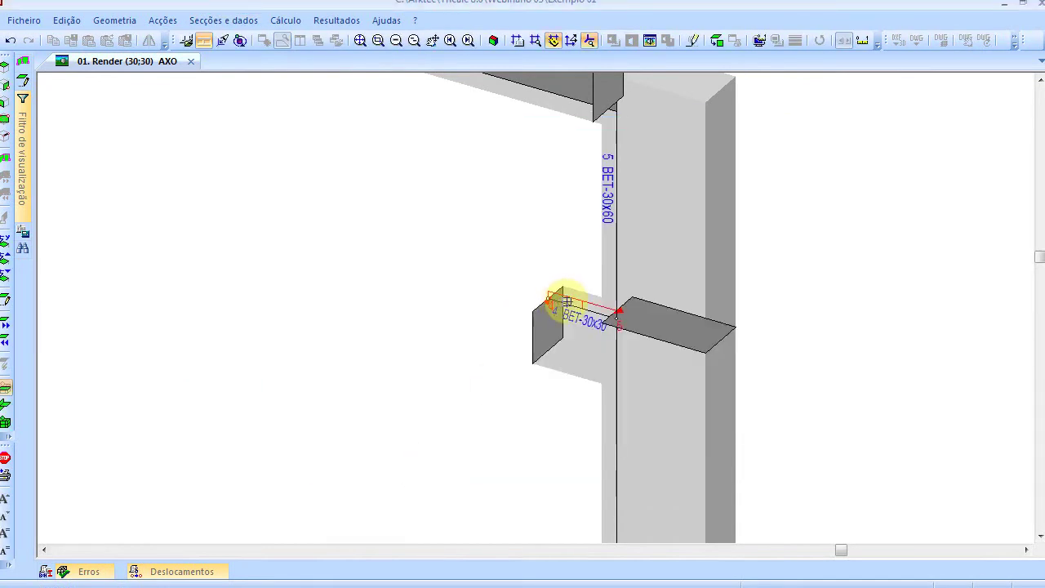
{"action": "left_click", "coordinate": [563, 304]}
{"action": "right_click", "coordinate": [382, 185]}
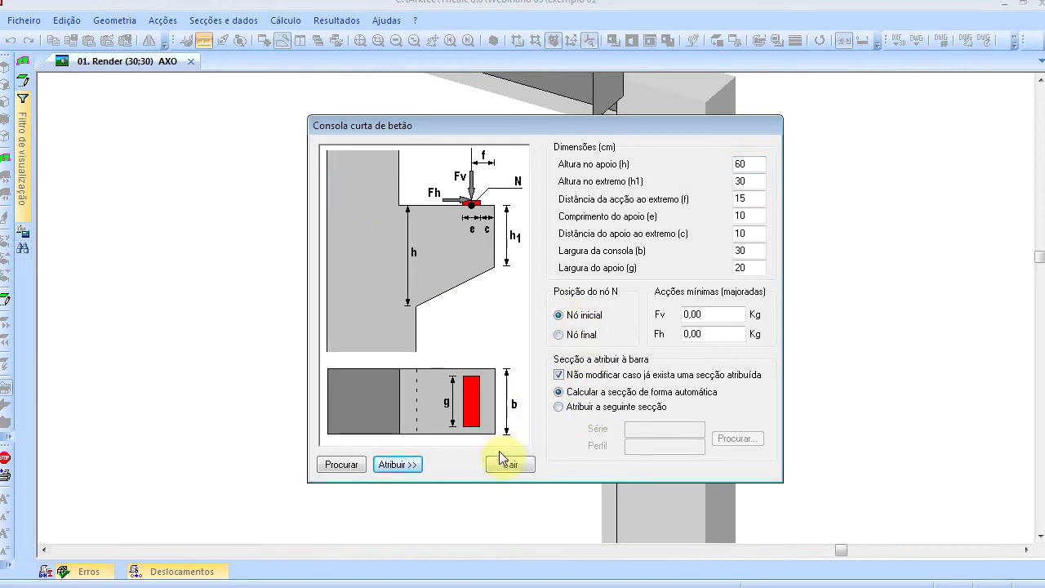
{"action": "left_click", "coordinate": [378, 464]}
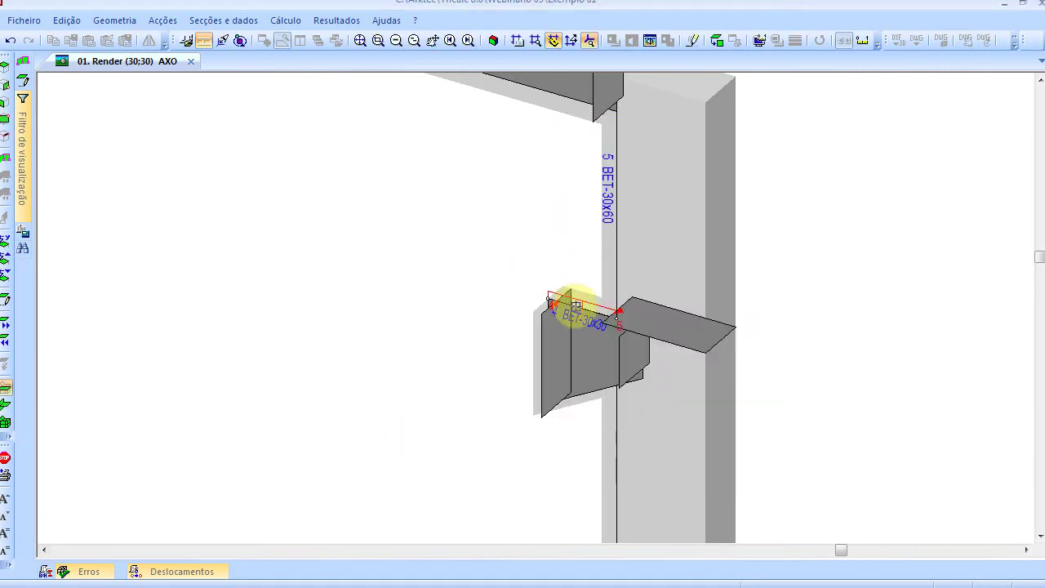
{"action": "scroll", "coordinate": [541, 299], "scroll_direction": "down", "scroll_amount": 1}
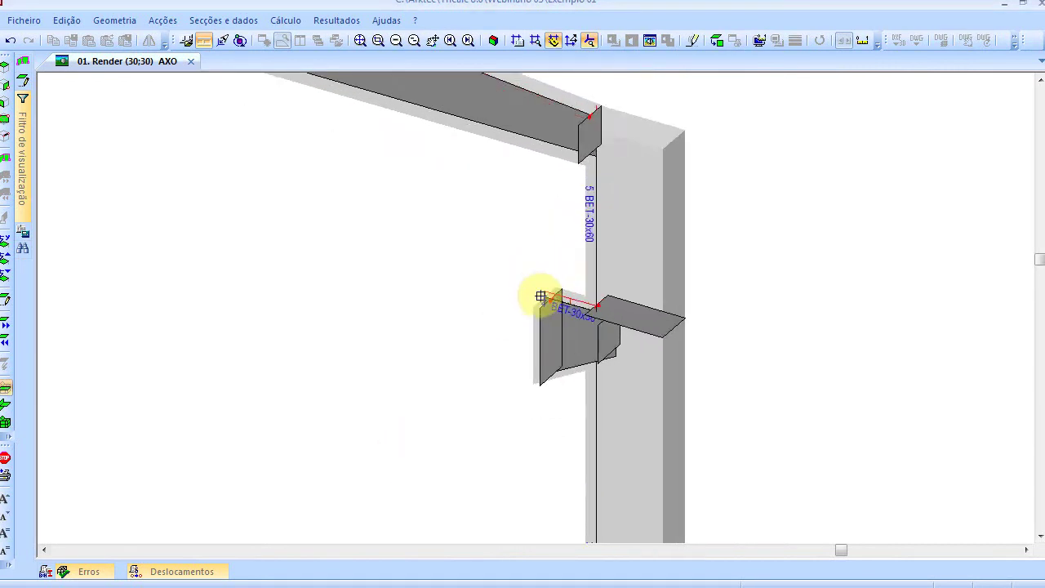
{"action": "scroll", "coordinate": [541, 298], "scroll_direction": "up", "scroll_amount": 2}
Step: Undo the short corbel assignment on bar 4
{"action": "left_click", "coordinate": [133, 20]}
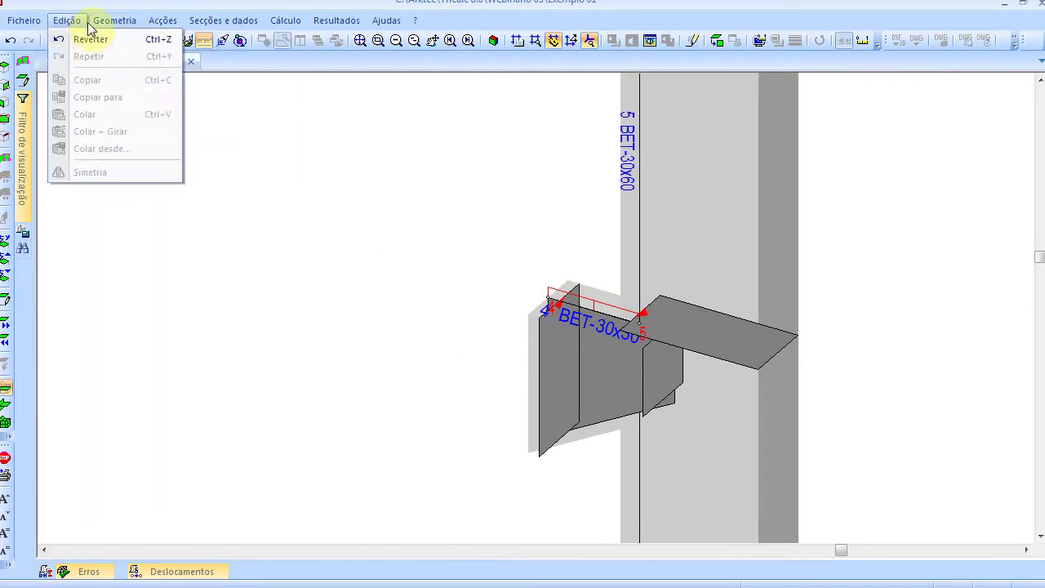
{"action": "left_click", "coordinate": [303, 140]}
{"action": "right_click", "coordinate": [302, 140]}
{"action": "left_click", "coordinate": [499, 461]}
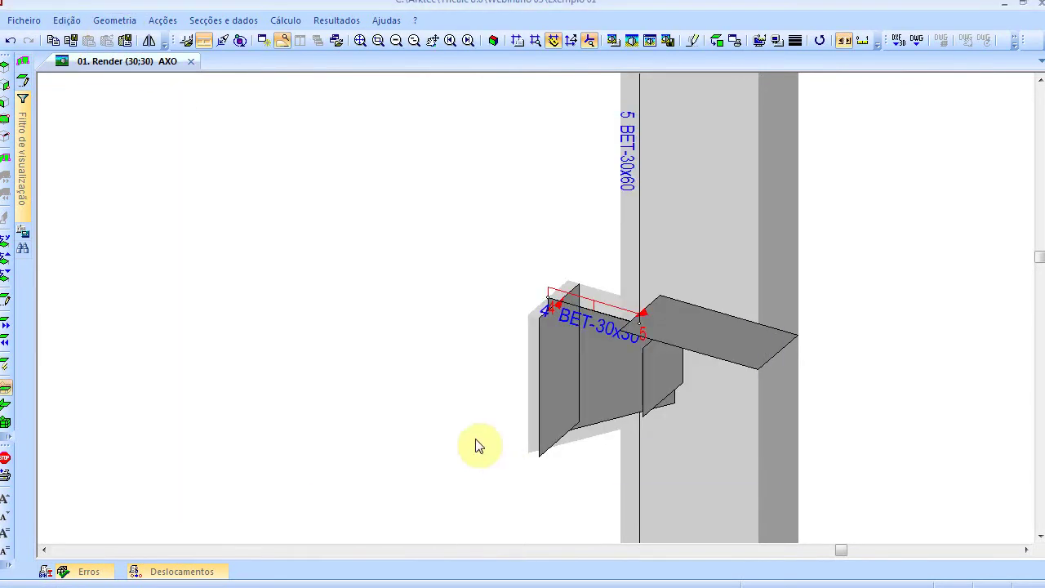
{"action": "left_click", "coordinate": [67, 21]}
{"action": "left_click", "coordinate": [79, 40]}
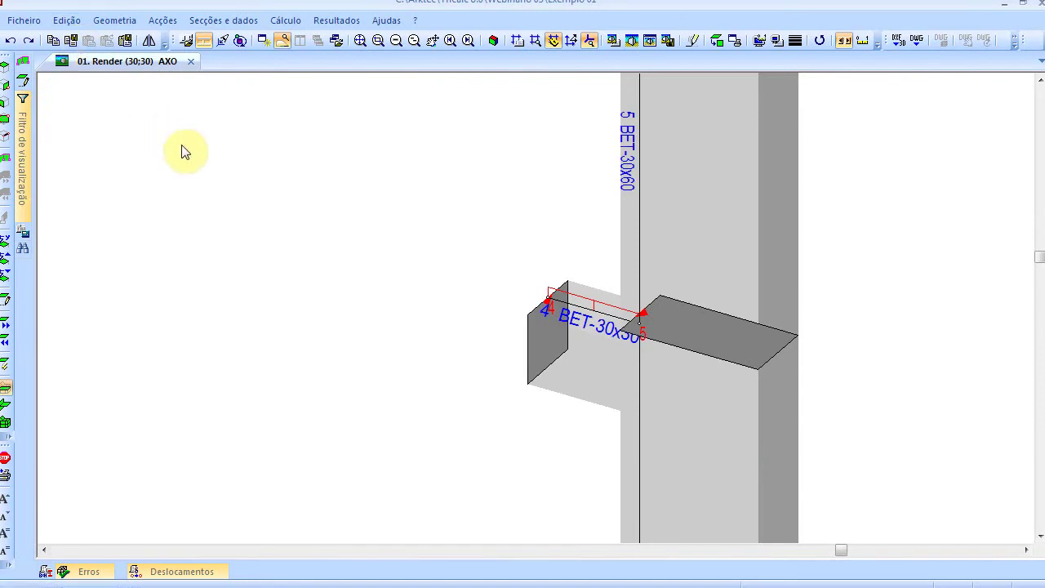
Step: Assign the concrete short corbel, h 60, h1 30 and width 30 cm, to bar 4 with node N at the initial node
{"action": "left_click", "coordinate": [222, 20]}
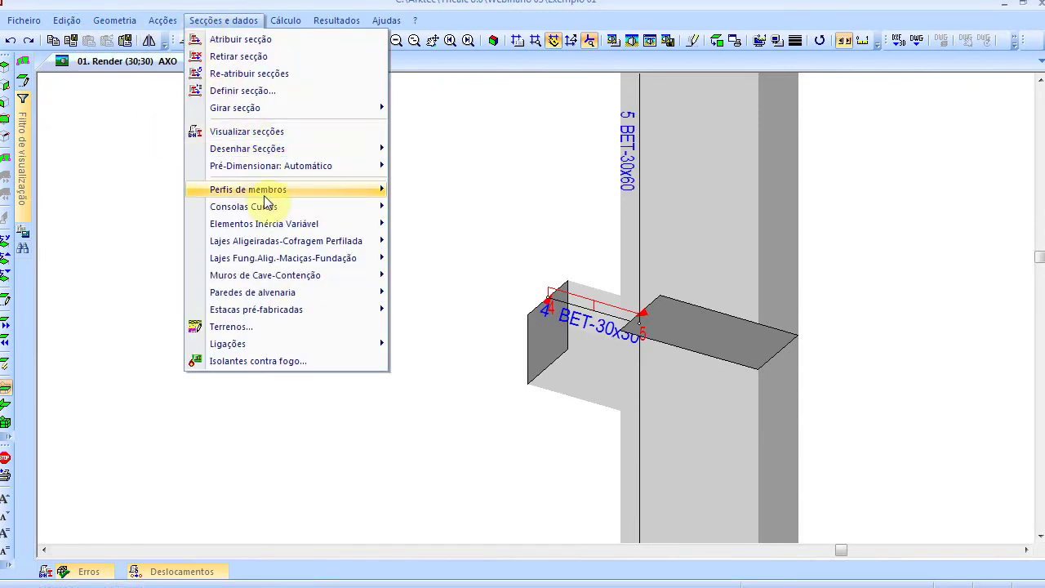
{"action": "mouse_move", "coordinate": [253, 206]}
{"action": "left_click", "coordinate": [432, 209]}
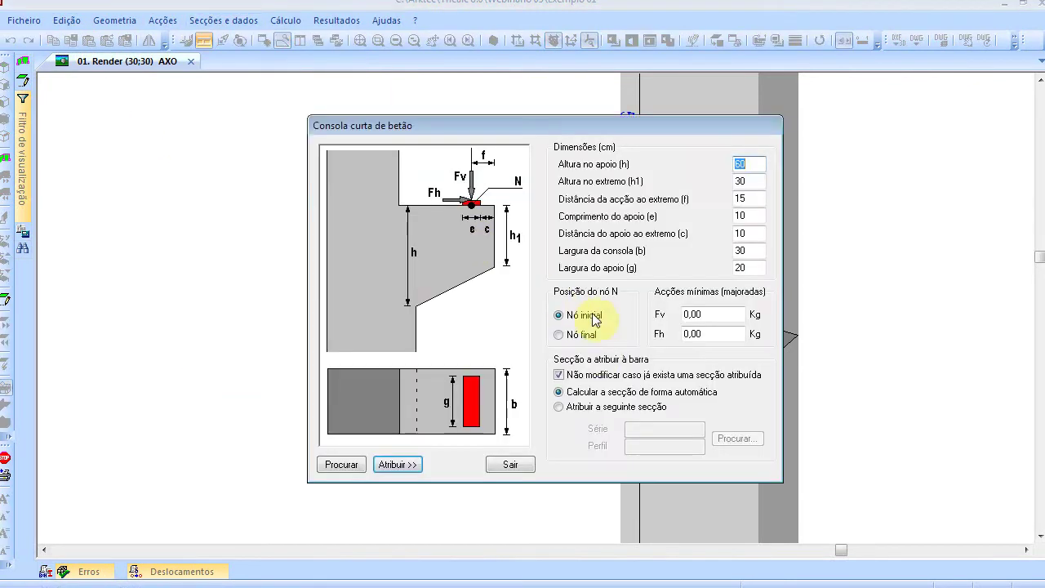
{"action": "left_click", "coordinate": [396, 464]}
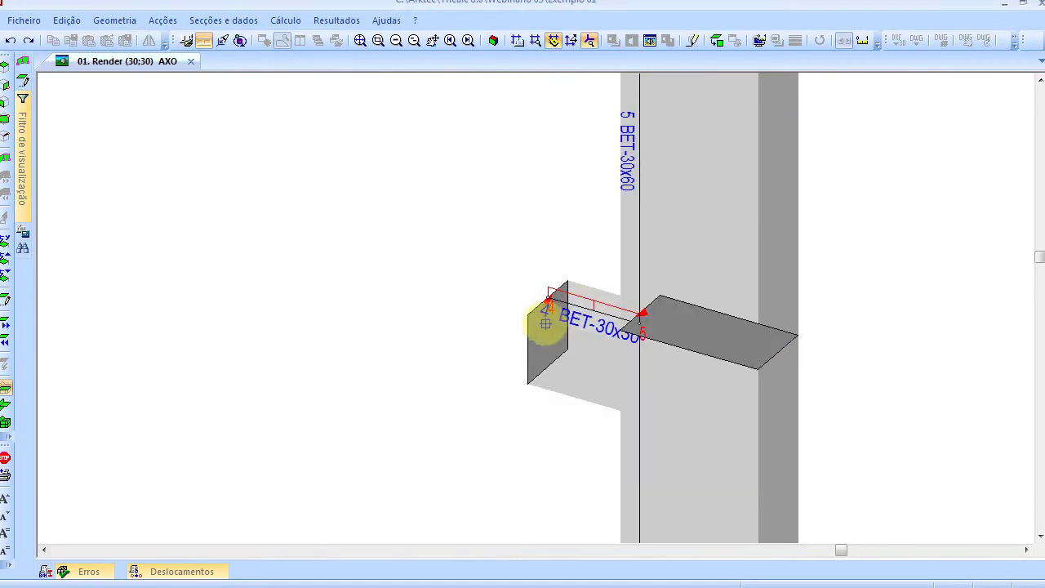
{"action": "scroll", "coordinate": [448, 334], "scroll_direction": "down", "scroll_amount": 2}
{"action": "middle_click_drag", "start_coordinate": [454, 335], "coordinate": [500, 316]}
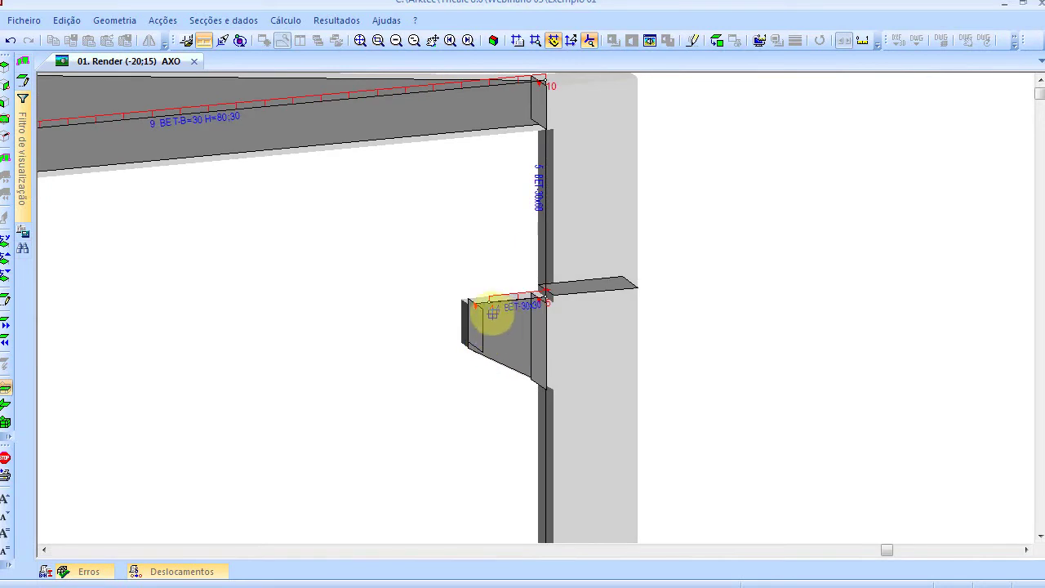
{"action": "right_click", "coordinate": [784, 262]}
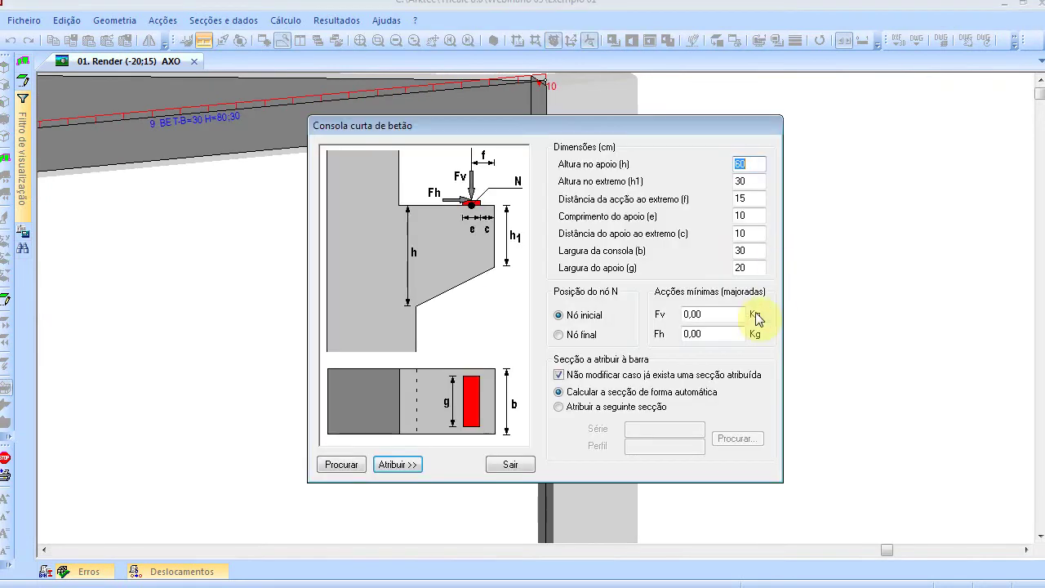
{"action": "left_click", "coordinate": [523, 462]}
Step: Copy the whole frame 7 times by a translation of X 0, Y 0, Z 500 cm, including bars, actions and sections and creating connecting bars
{"action": "scroll", "coordinate": [707, 220], "scroll_direction": "down", "scroll_amount": 6}
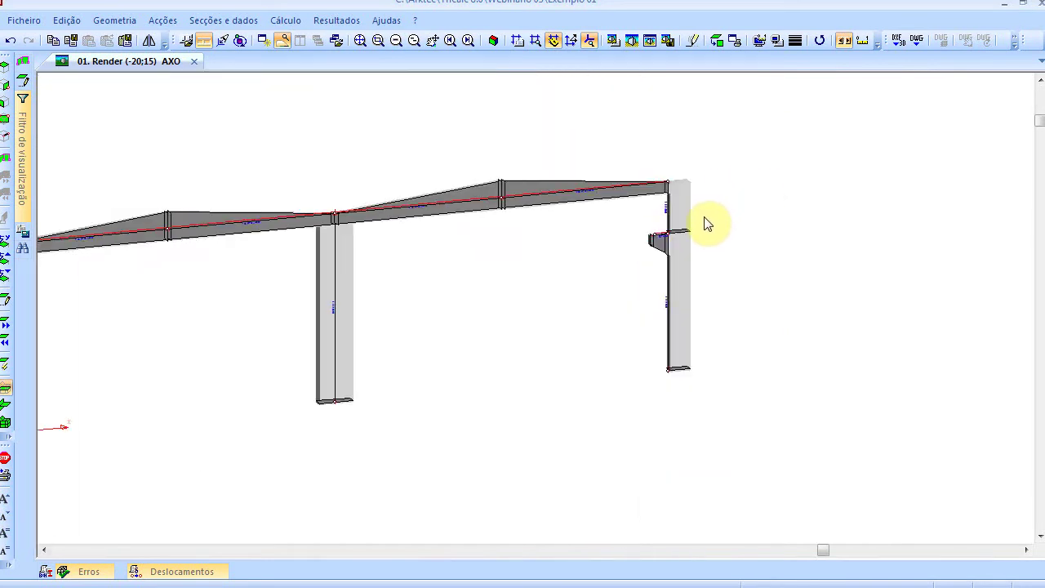
{"action": "scroll", "coordinate": [595, 258], "scroll_direction": "up", "scroll_amount": 3}
{"action": "scroll", "coordinate": [591, 254], "scroll_direction": "down", "scroll_amount": 3}
{"action": "scroll", "coordinate": [583, 257], "scroll_direction": "up", "scroll_amount": 3}
{"action": "scroll", "coordinate": [574, 267], "scroll_direction": "down", "scroll_amount": 3}
{"action": "middle_click_drag", "start_coordinate": [560, 286], "coordinate": [514, 276]}
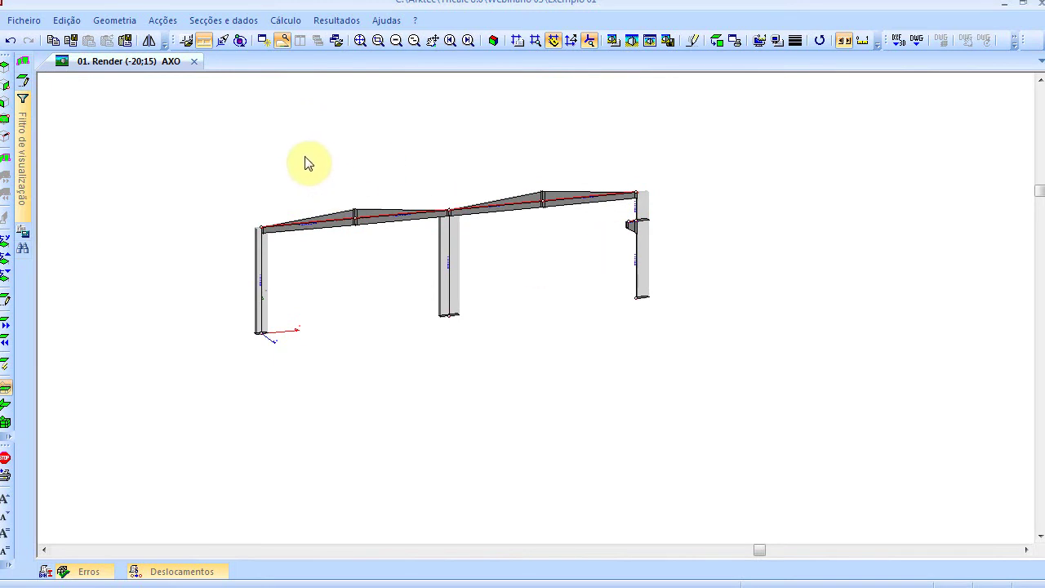
{"action": "right_click", "coordinate": [194, 102]}
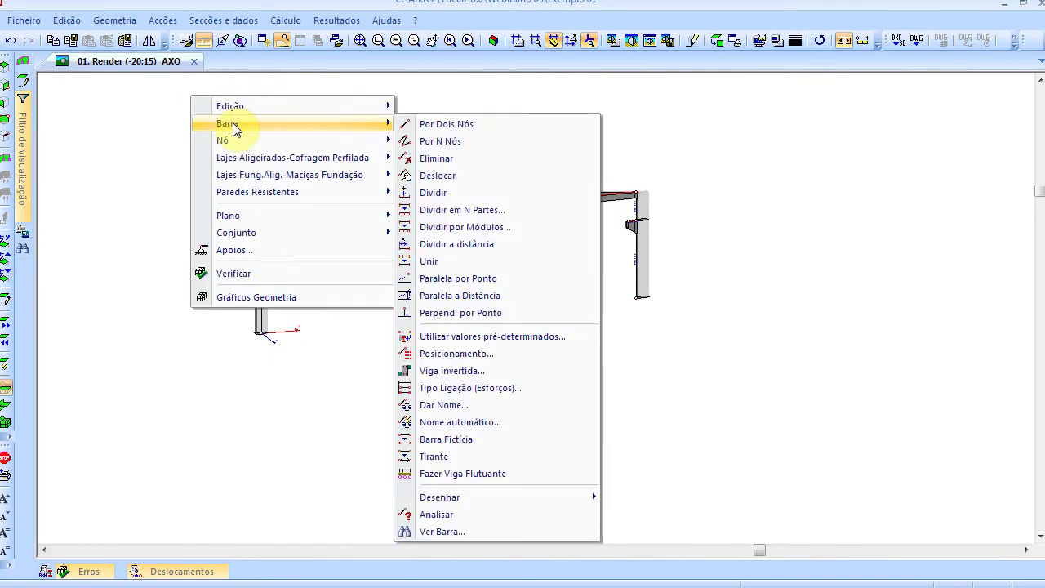
{"action": "mouse_move", "coordinate": [232, 142]}
{"action": "left_click", "coordinate": [494, 232]}
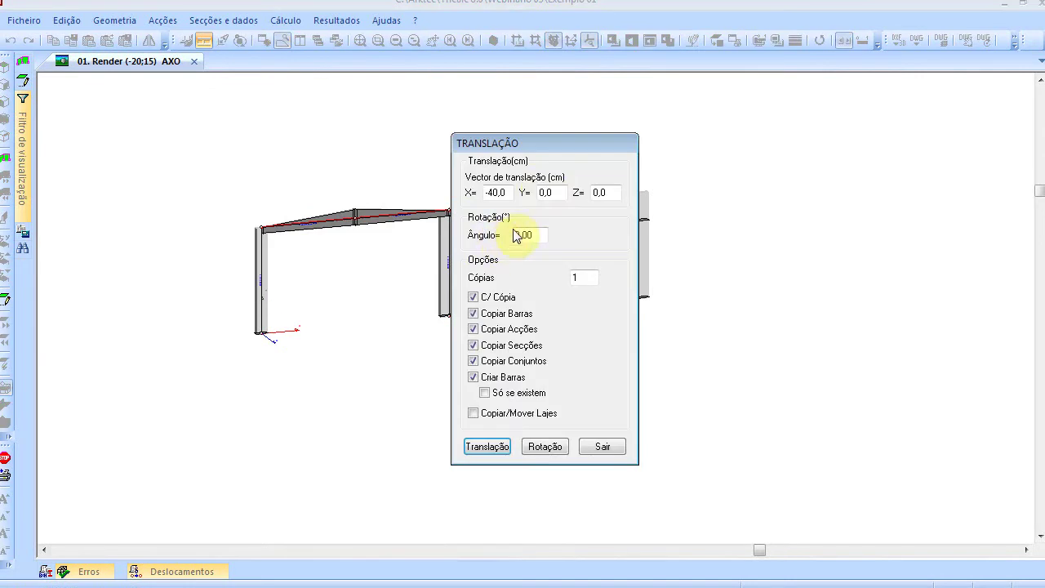
{"action": "double_click", "coordinate": [510, 192]}
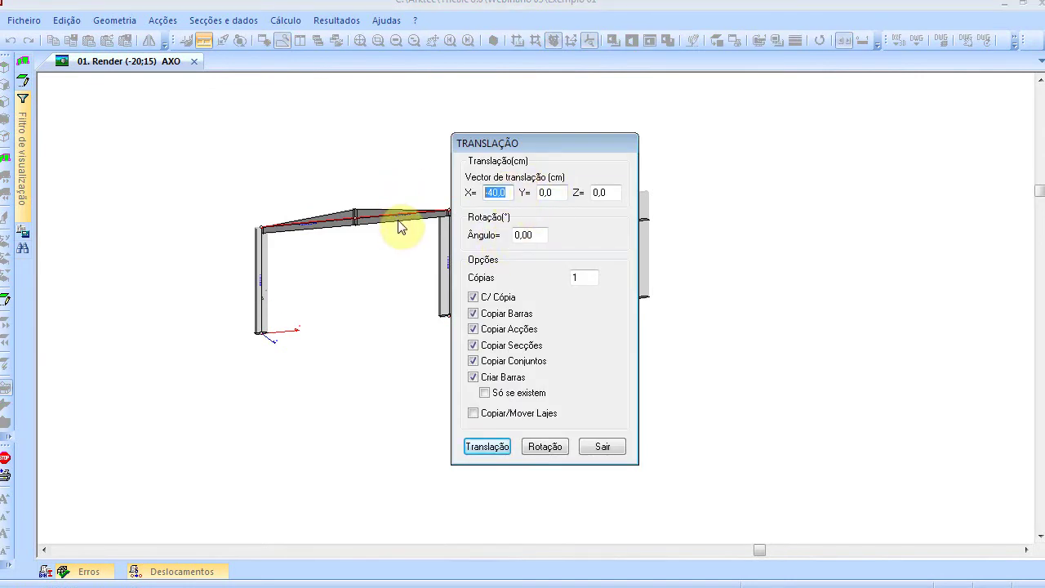
{"action": "type", "text": "0"}
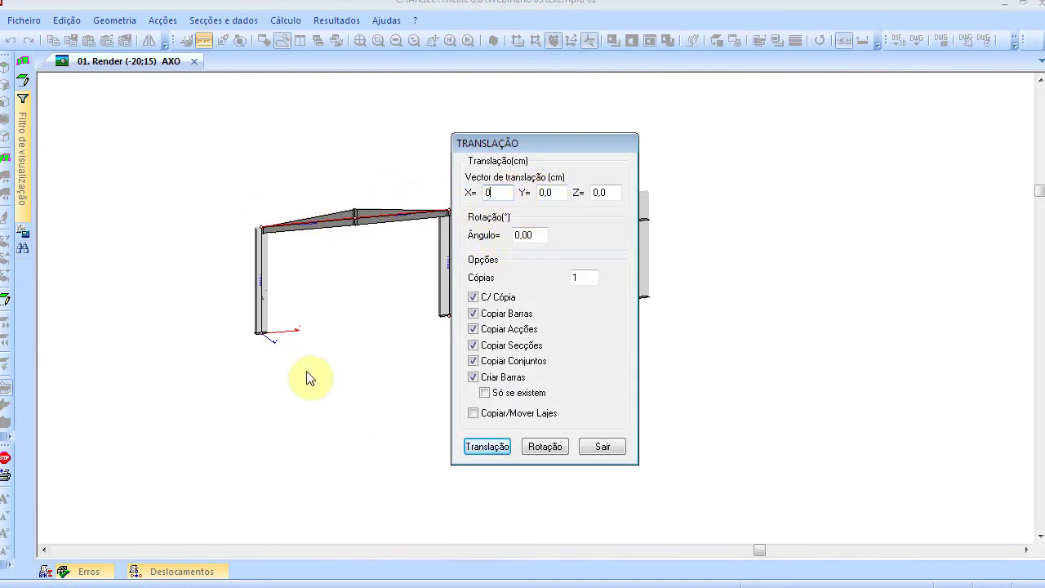
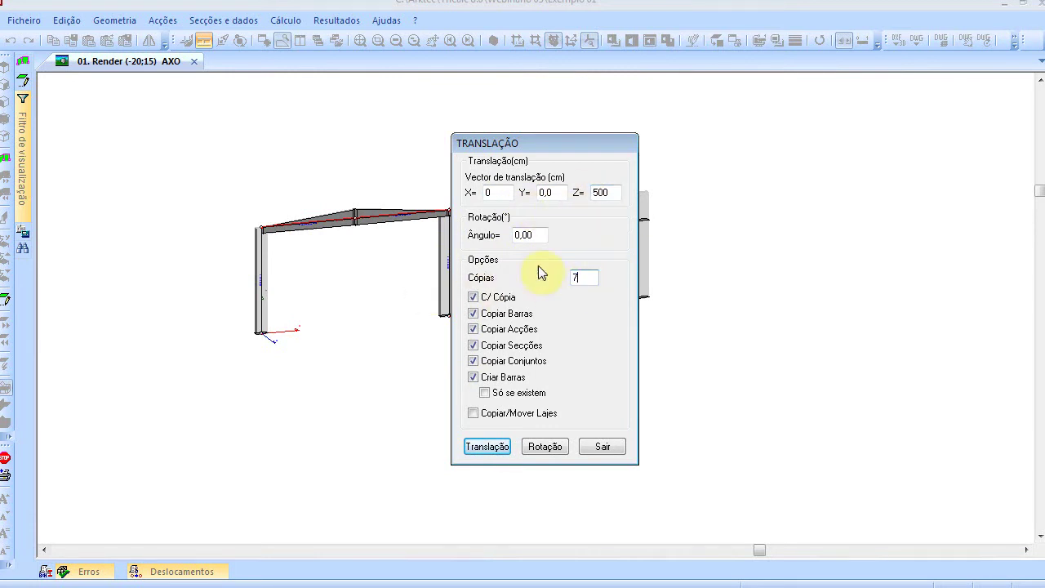
{"action": "left_click", "coordinate": [500, 452]}
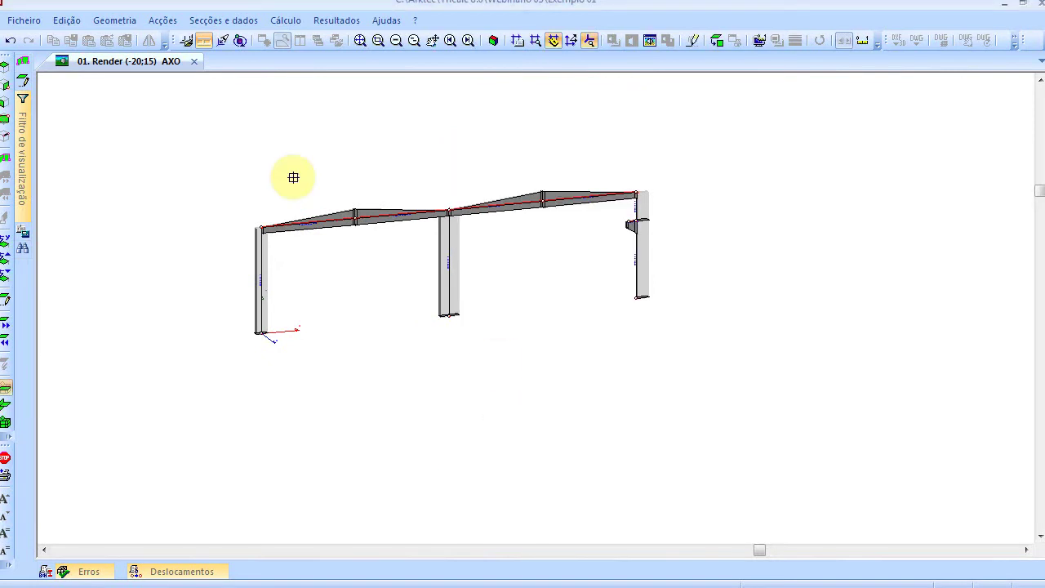
{"action": "mouse_move", "coordinate": [191, 134]}
{"action": "left_mouse_down"}
{"action": "mouse_move", "coordinate": [755, 388]}
{"action": "mouse_move", "coordinate": [742, 396]}
{"action": "left_mouse_up"}
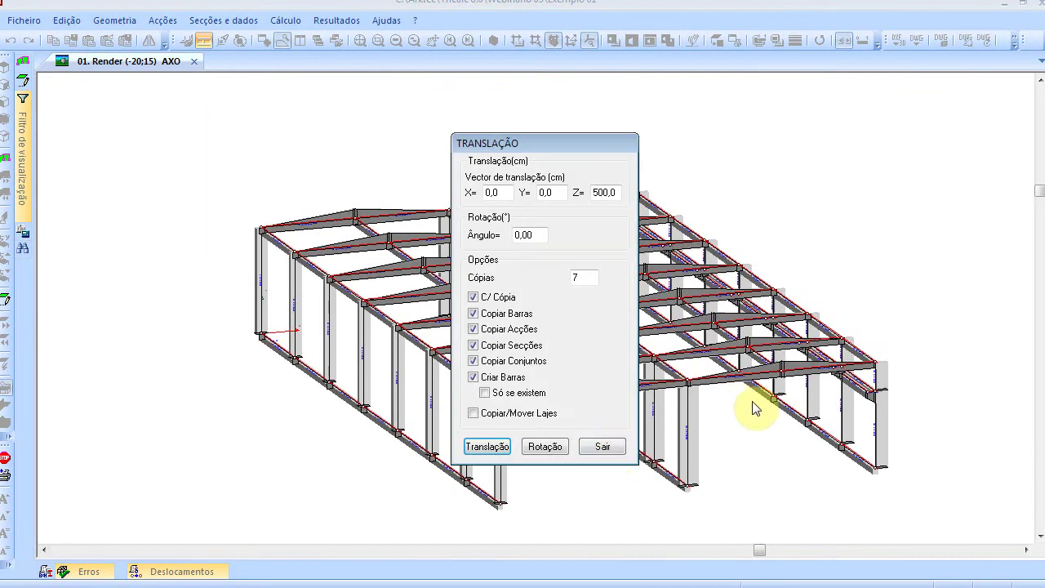
{"action": "left_click", "coordinate": [602, 447]}
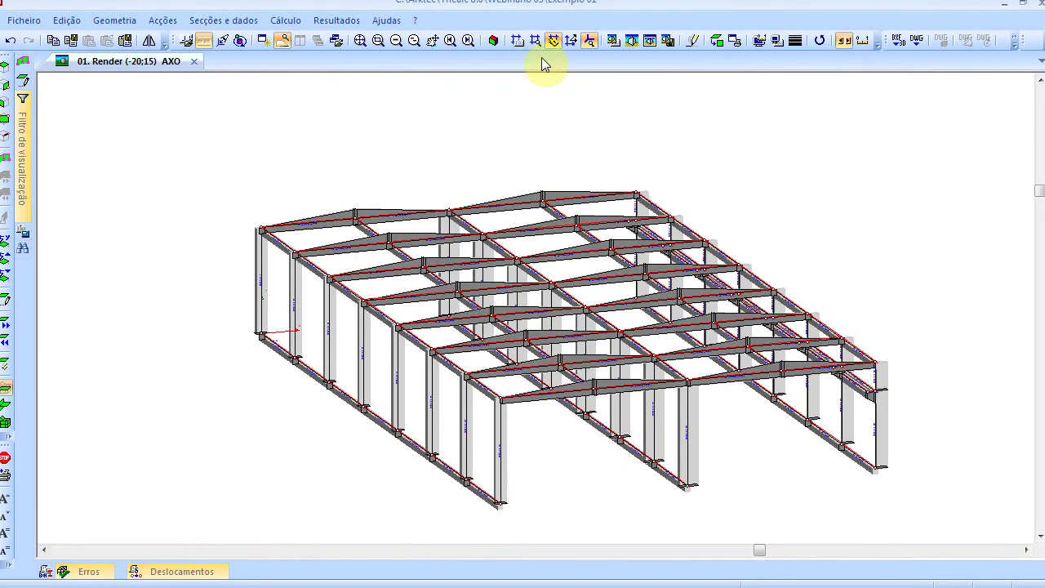
Step: Delete all ground-level bars linking the column bases, selecting them together in a vertical side view of the building
{"action": "left_click", "coordinate": [493, 40]}
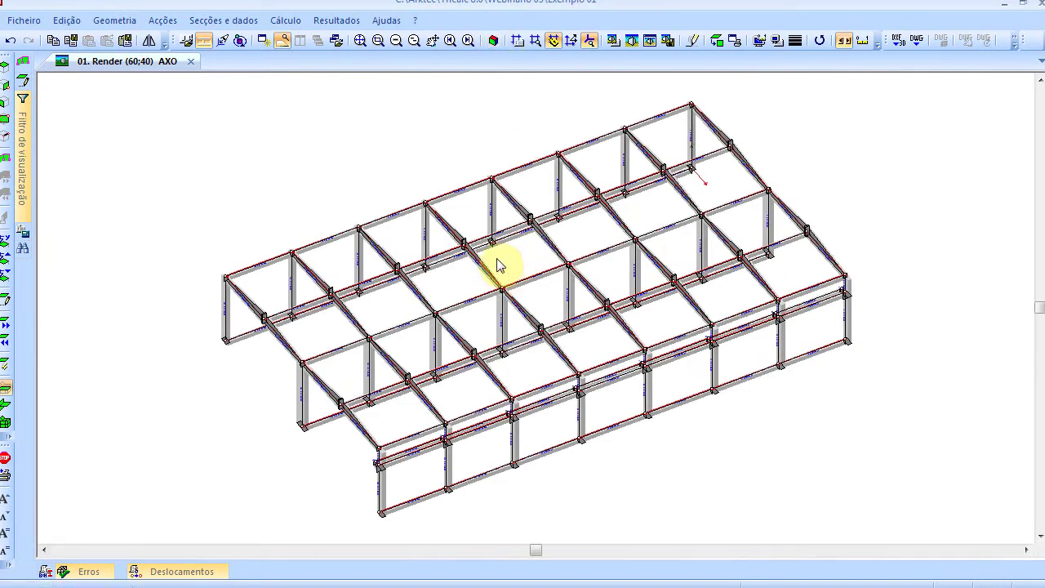
{"action": "scroll", "coordinate": [561, 198], "scroll_direction": "up", "scroll_amount": 2}
{"action": "scroll", "coordinate": [561, 198], "scroll_direction": "up", "scroll_amount": 1}
{"action": "scroll", "coordinate": [562, 196], "scroll_direction": "down", "scroll_amount": 3}
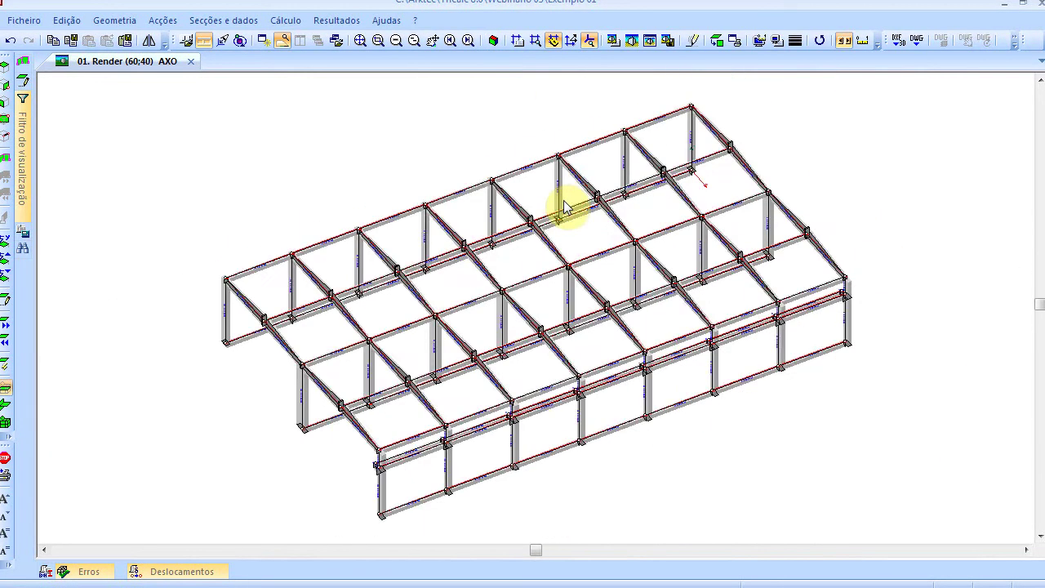
{"action": "key", "text": "Down"}
{"action": "key", "text": "Down"}
{"action": "key", "text": "Down"}
{"action": "key", "text": "Down"}
{"action": "key", "text": "Down"}
{"action": "key", "text": "Down"}
{"action": "key", "text": "Down"}
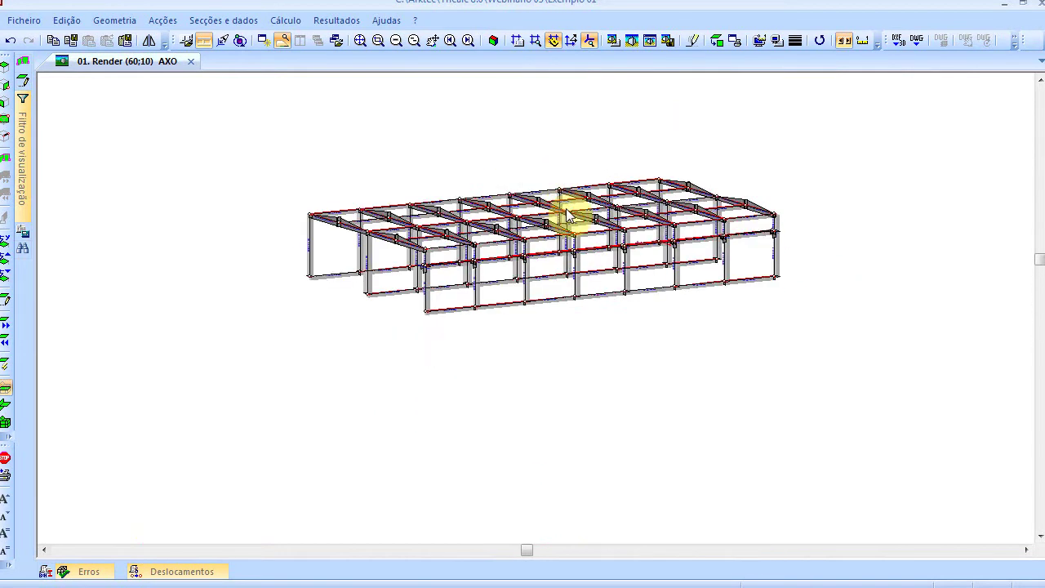
{"action": "key", "text": "Down"}
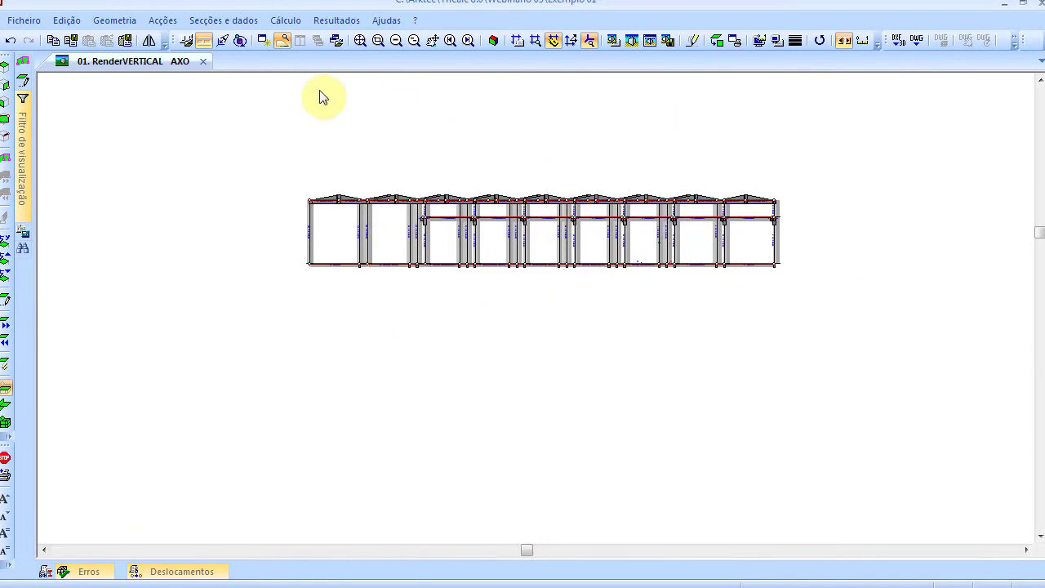
{"action": "left_click", "coordinate": [115, 22]}
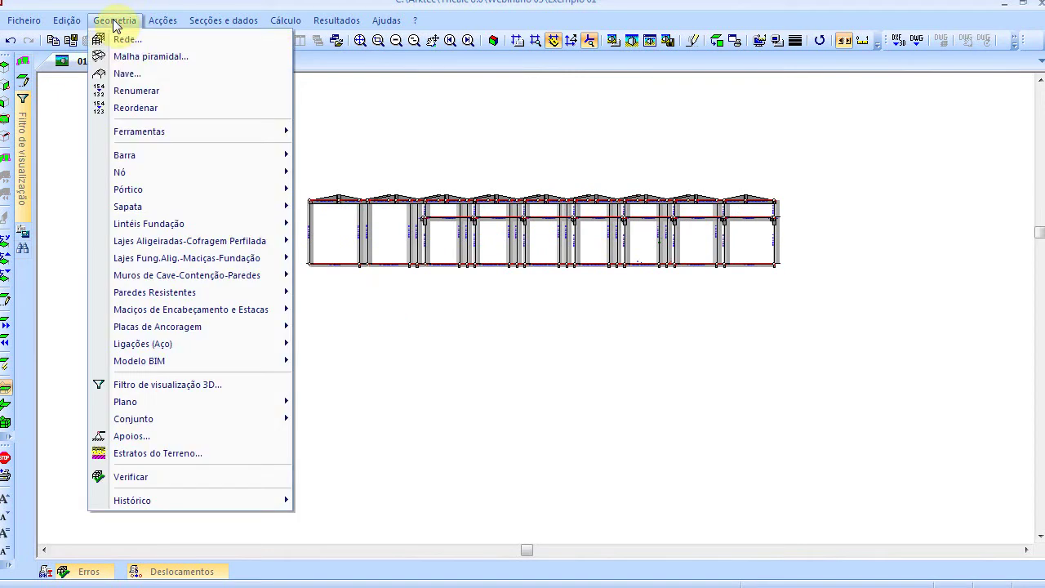
{"action": "mouse_move", "coordinate": [138, 152]}
{"action": "left_click", "coordinate": [377, 196]}
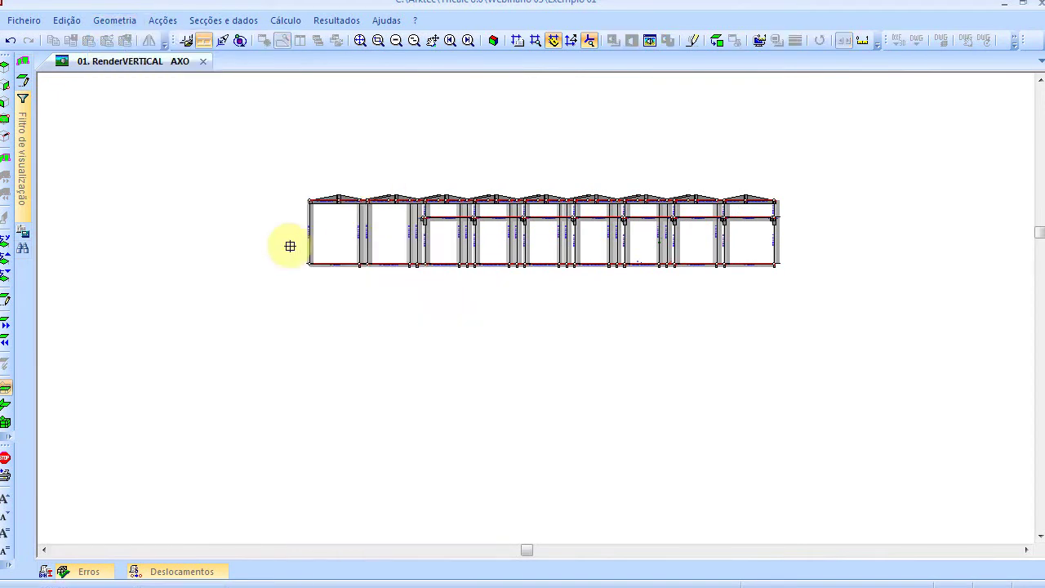
{"action": "left_click", "coordinate": [275, 246]}
{"action": "left_click", "coordinate": [868, 297]}
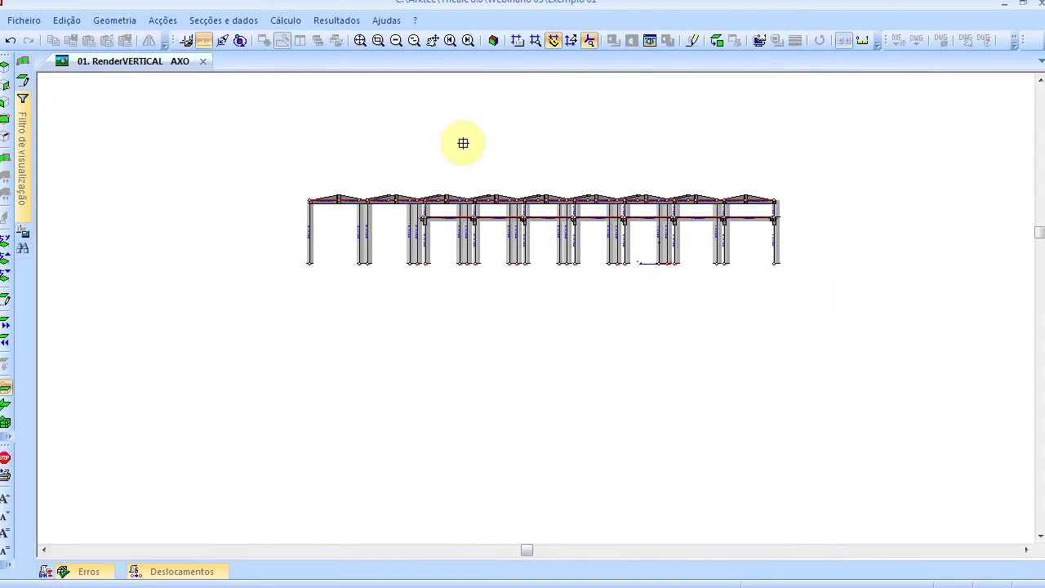
Step: Examine the replicated building in 3D from several angles, checking the remaining longitudinal bars at roof and corbel level
{"action": "left_click", "coordinate": [493, 41]}
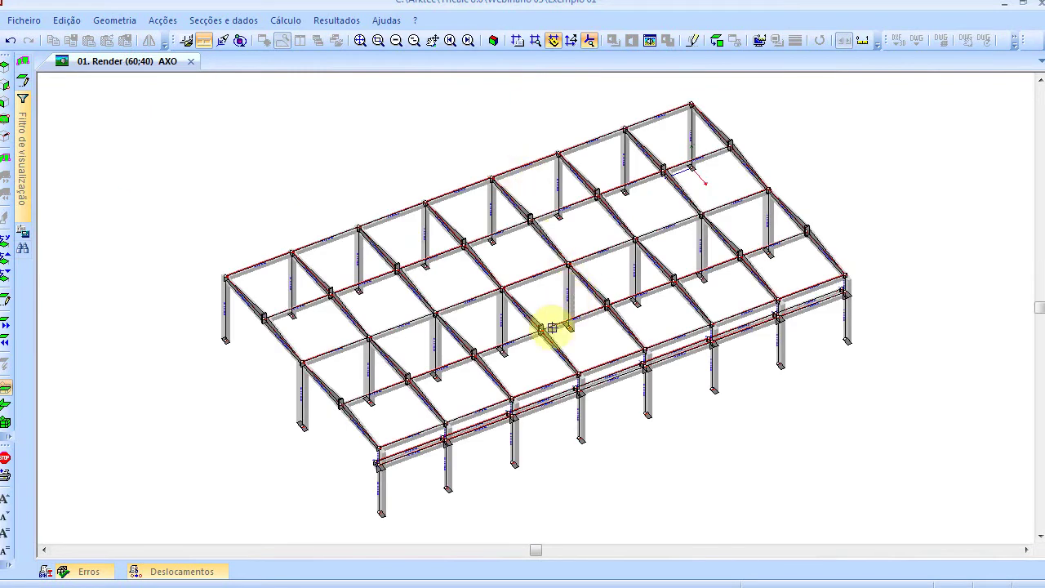
{"action": "scroll", "coordinate": [439, 398], "scroll_direction": "up", "scroll_amount": 2}
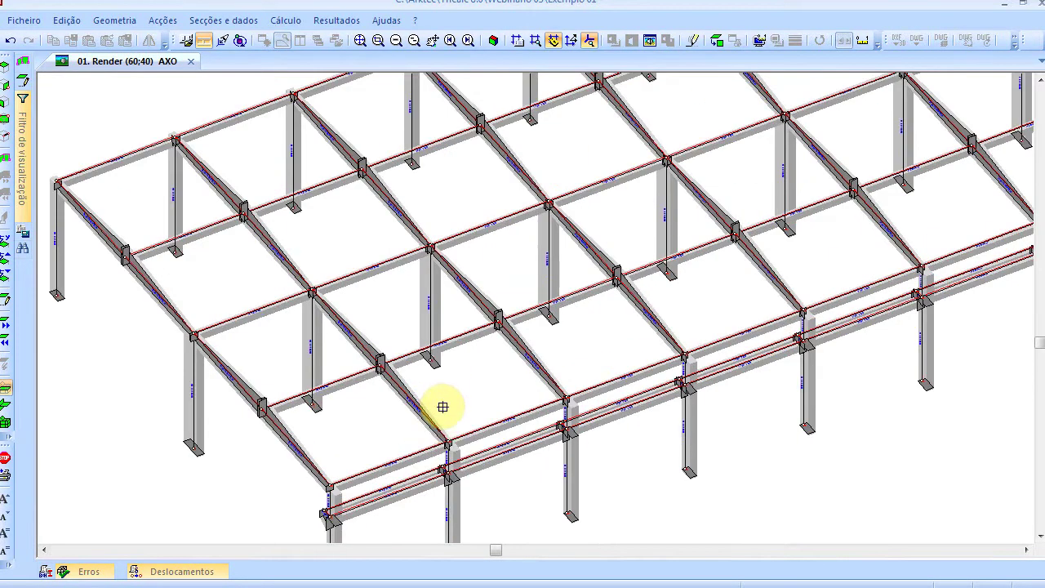
{"action": "key", "text": "Up"}
{"action": "key", "text": "Up"}
{"action": "key", "text": "Down"}
{"action": "key", "text": "Down"}
{"action": "key", "text": "Down"}
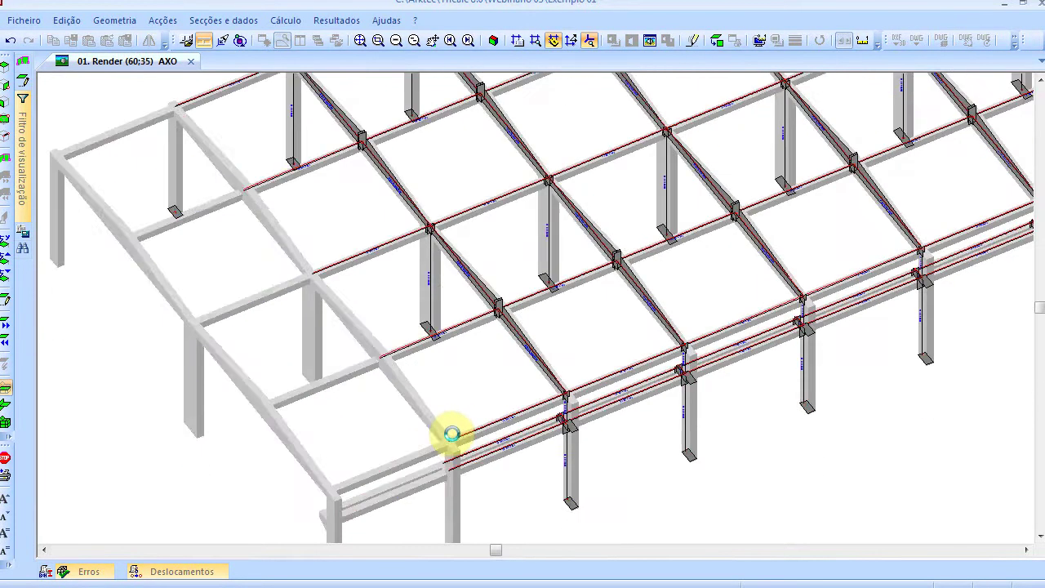
{"action": "key", "text": "Right"}
{"action": "key", "text": "Right"}
{"action": "key", "text": "Right"}
{"action": "key", "text": "Right"}
{"action": "key", "text": "Right"}
{"action": "key", "text": "Right"}
{"action": "key", "text": "Right"}
{"action": "key", "text": "Right"}
{"action": "key", "text": "Right"}
{"action": "key", "text": "Right"}
{"action": "key", "text": "Right"}
{"action": "key", "text": "Right"}
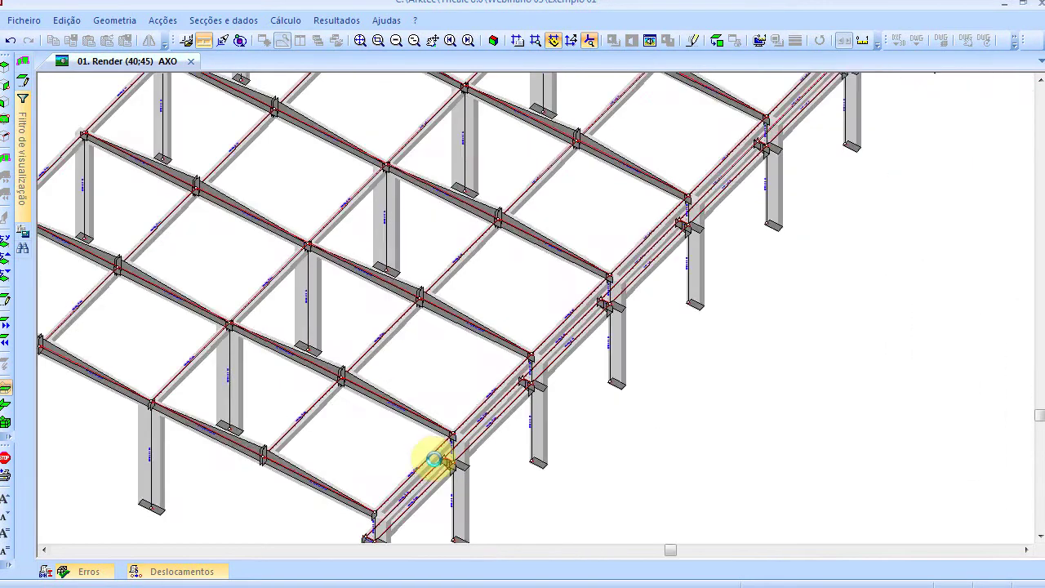
{"action": "key", "text": "Left"}
{"action": "key", "text": "Left"}
{"action": "key", "text": "Left"}
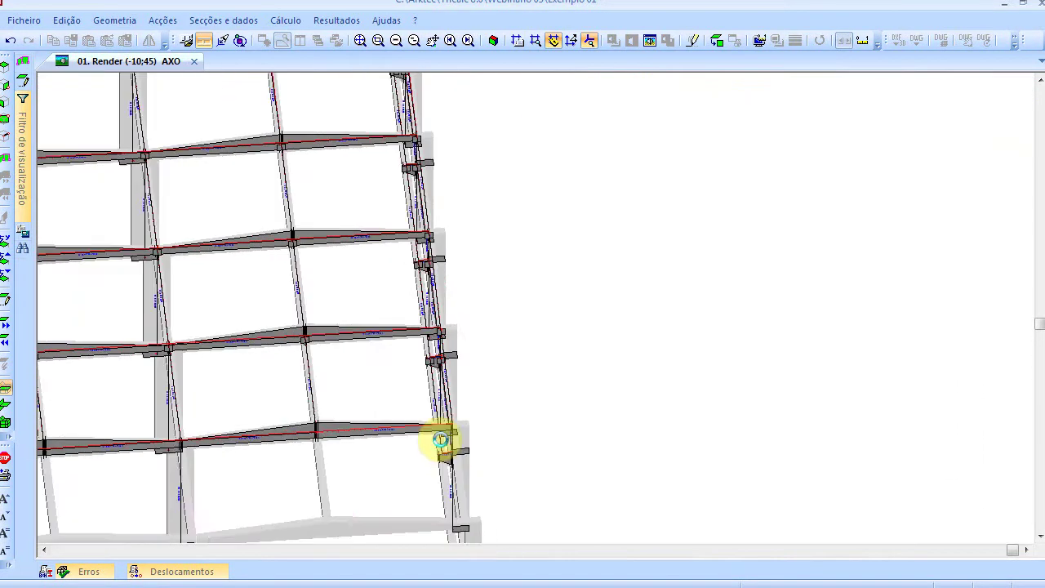
{"action": "key", "text": "Left"}
{"action": "key", "text": "Left"}
{"action": "key", "text": "Left"}
{"action": "key", "text": "Left"}
{"action": "key", "text": "Up"}
{"action": "key", "text": "Up"}
{"action": "key", "text": "Up"}
{"action": "middle_click_drag", "start_coordinate": [430, 379], "coordinate": [620, 180]}
{"action": "scroll", "coordinate": [380, 255], "scroll_direction": "down", "scroll_amount": 1}
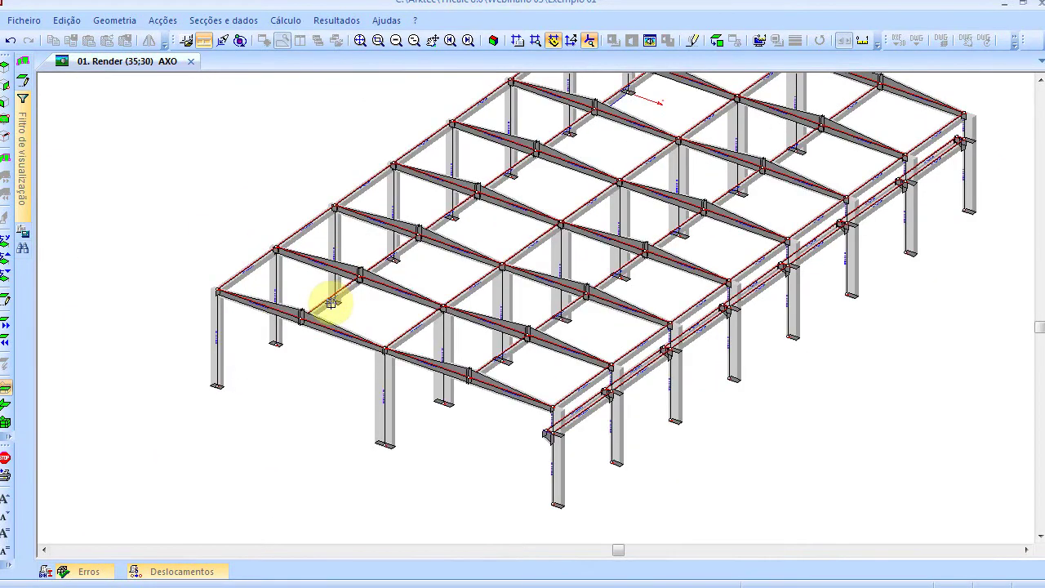
Step: Delete the roof bar linking the beam midspans in the end bay of the span farther from the corbels
{"action": "right_click", "coordinate": [192, 131]}
{"action": "mouse_move", "coordinate": [244, 156]}
{"action": "left_click", "coordinate": [409, 159]}
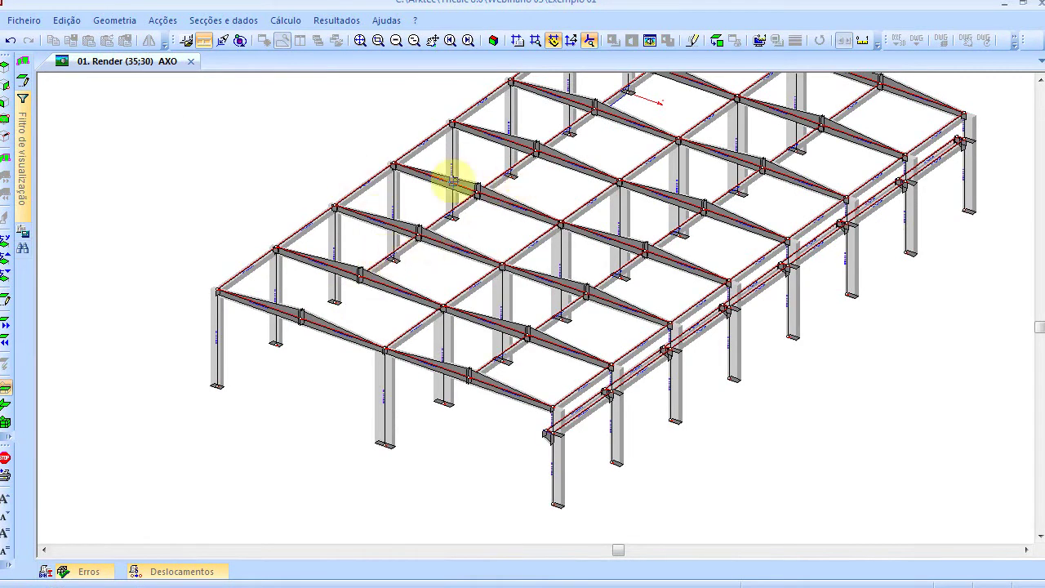
{"action": "key", "text": "Escape"}
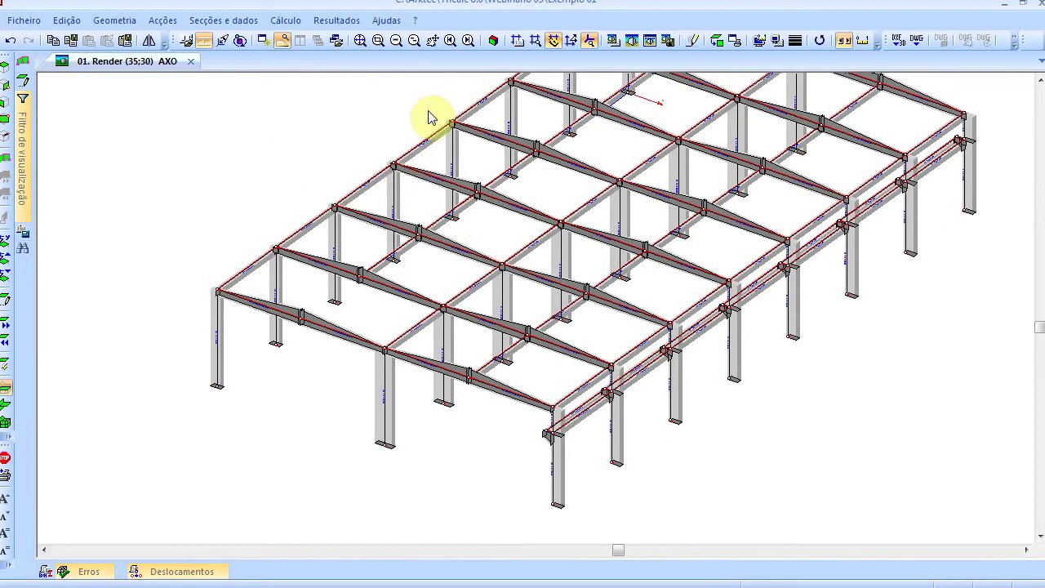
Step: Isolate plane 550 and show it in plan view
{"action": "left_click", "coordinate": [24, 83]}
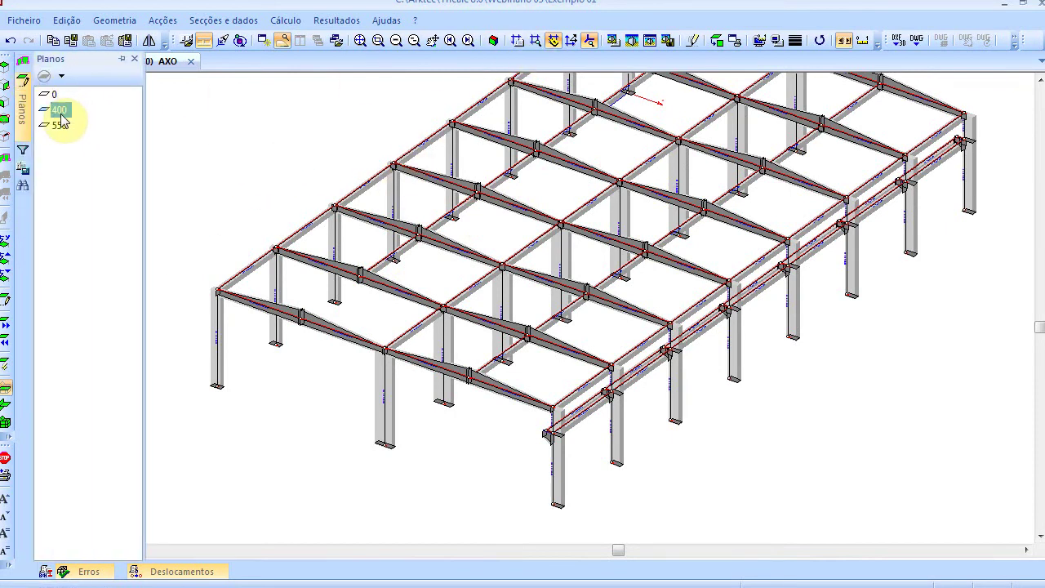
{"action": "double_click", "coordinate": [60, 110]}
{"action": "double_click", "coordinate": [61, 127]}
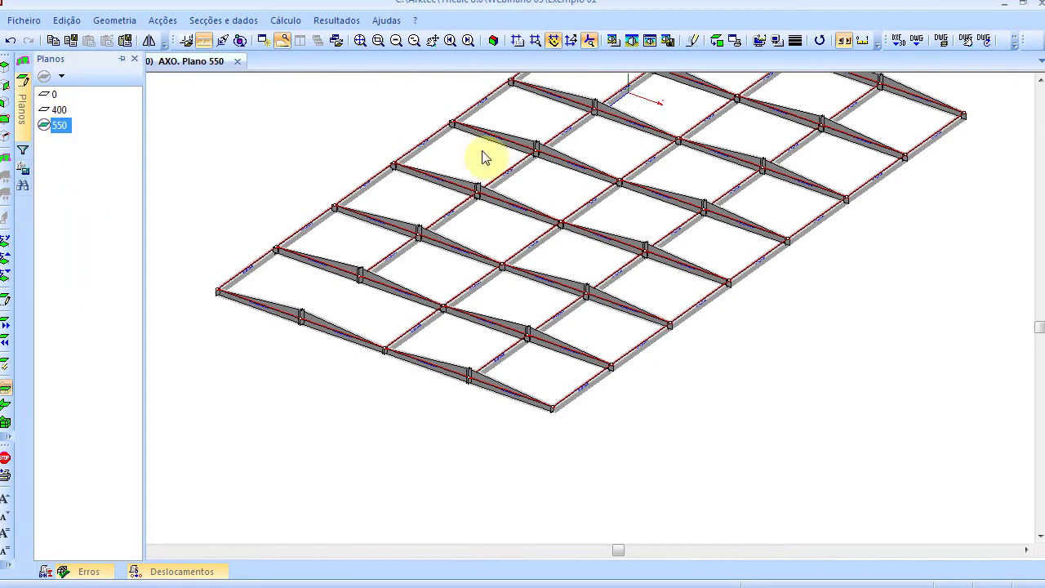
{"action": "left_click", "coordinate": [717, 41]}
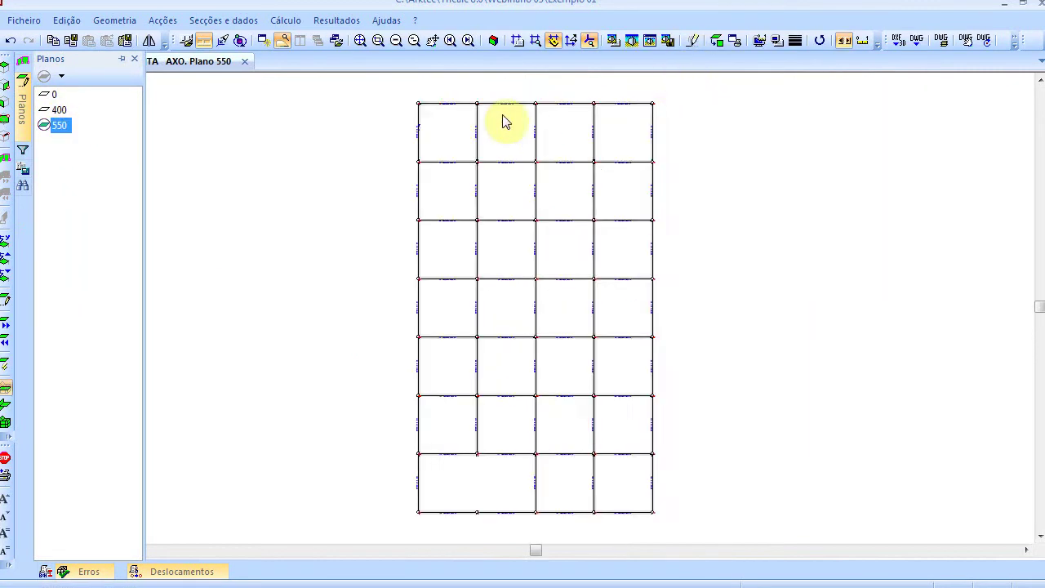
Step: Delete the two rows of longitudinal bars linking the beam midspans in plane 550, selecting each row as a group
{"action": "right_click", "coordinate": [328, 119]}
{"action": "mouse_move", "coordinate": [523, 144]}
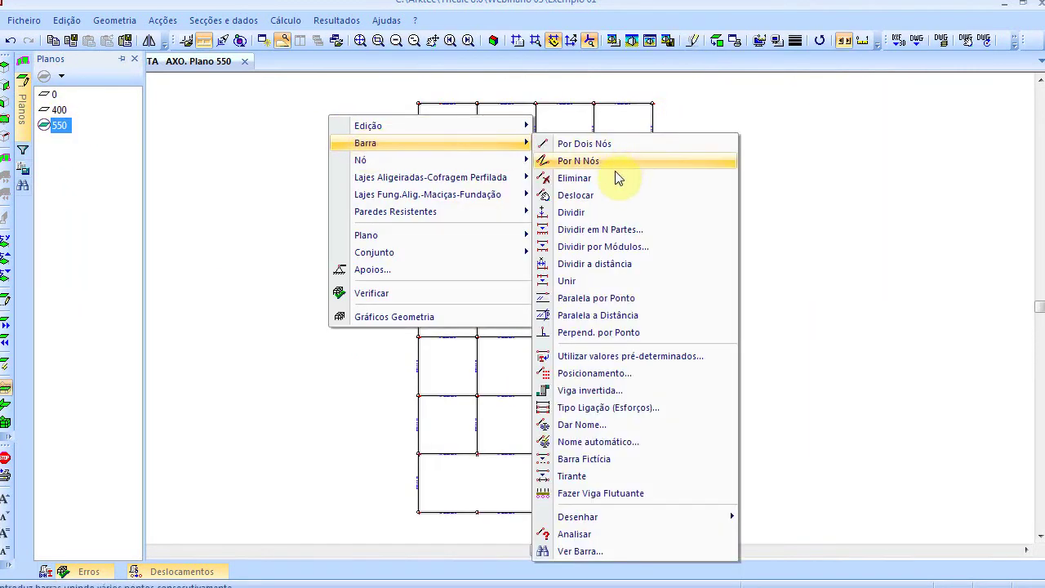
{"action": "left_click", "coordinate": [616, 163]}
{"action": "left_click", "coordinate": [467, 95]}
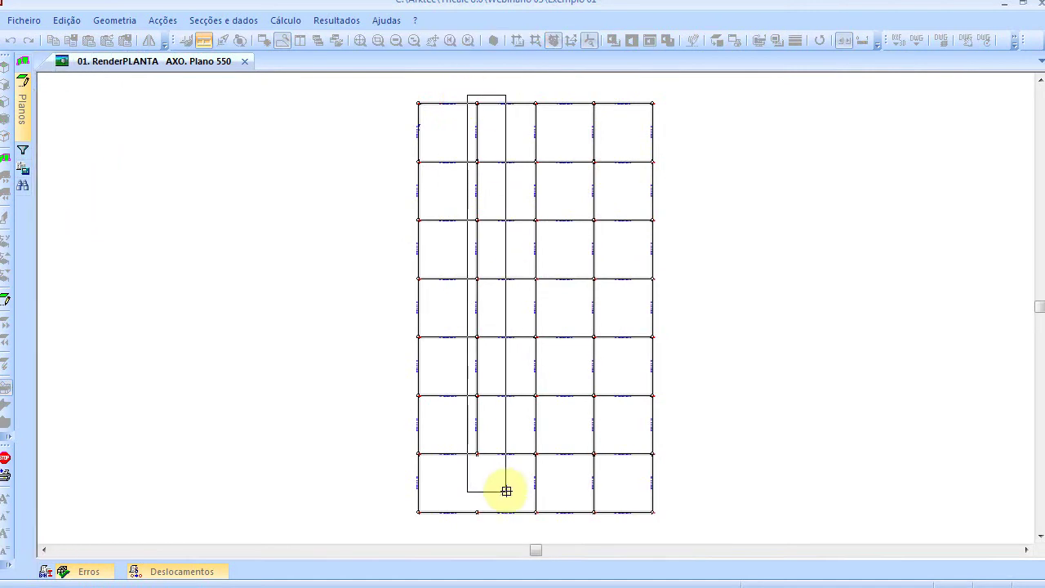
{"action": "left_click", "coordinate": [482, 471]}
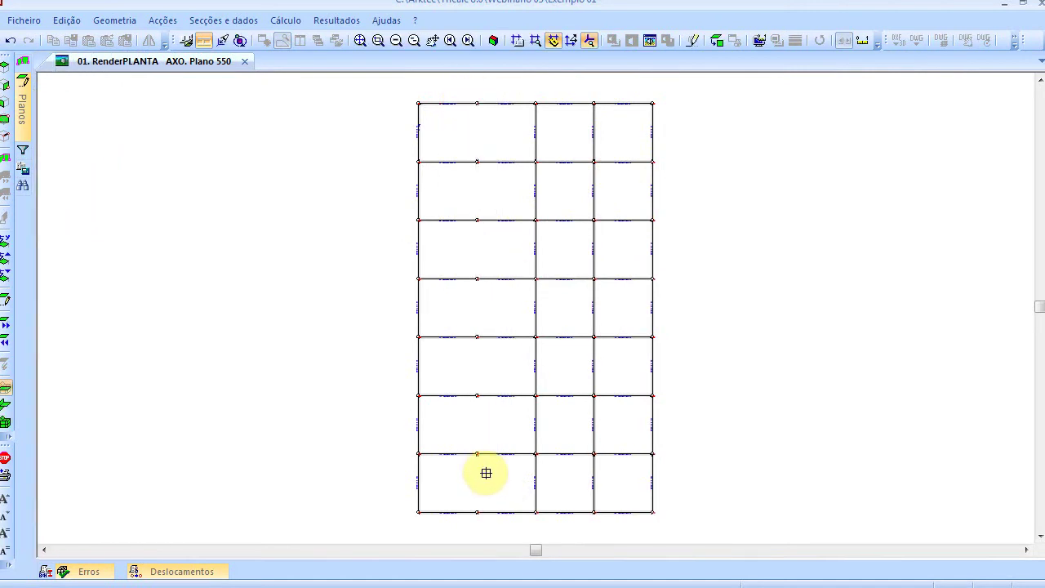
{"action": "left_click", "coordinate": [589, 89]}
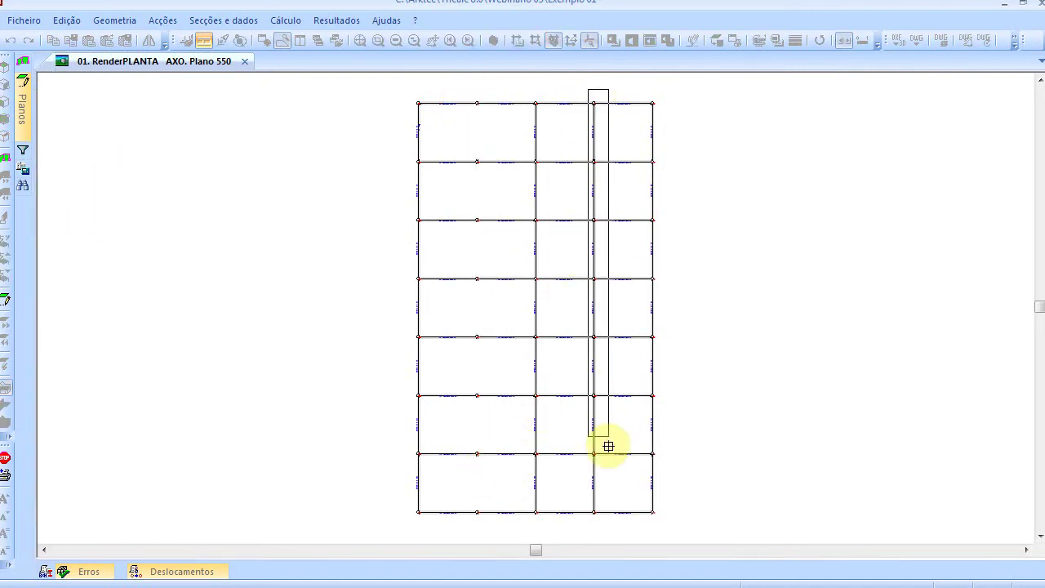
{"action": "left_click", "coordinate": [599, 524]}
{"action": "scroll", "coordinate": [694, 238], "scroll_direction": "up", "scroll_amount": 2}
{"action": "scroll", "coordinate": [686, 240], "scroll_direction": "down", "scroll_amount": 2}
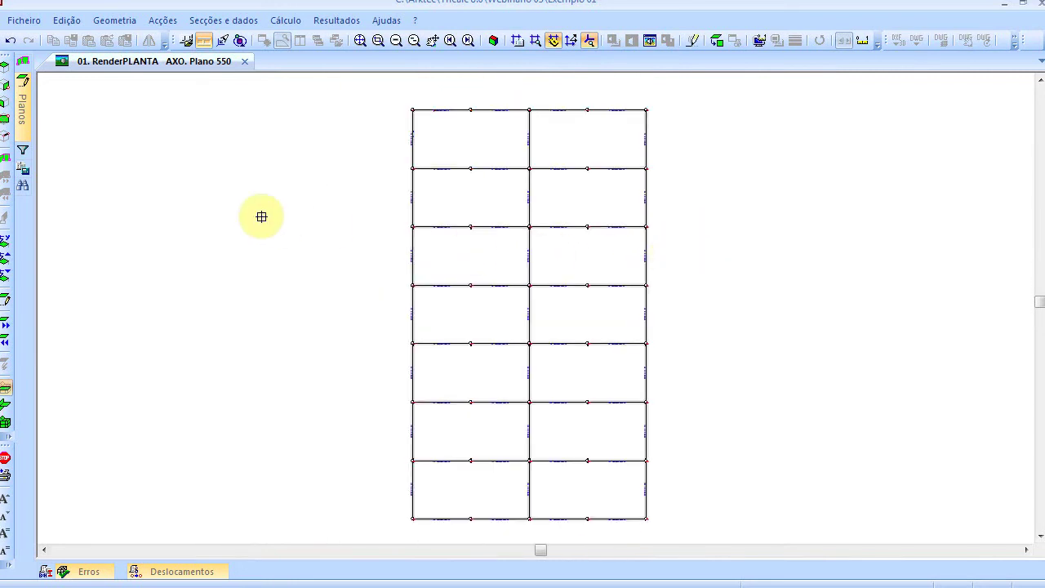
Step: Switch to plane 400 and delete the row of longitudinal bars linking the free ends of the short corbels
{"action": "key", "text": "Page_Down"}
{"action": "scroll", "coordinate": [637, 154], "scroll_direction": "up", "scroll_amount": 4}
{"action": "scroll", "coordinate": [676, 169], "scroll_direction": "down", "scroll_amount": 4}
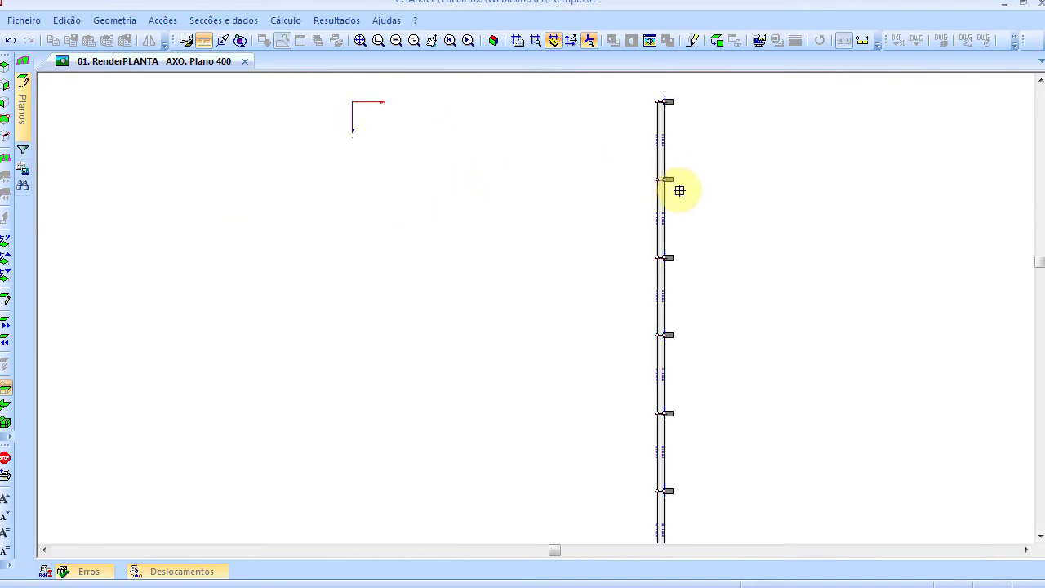
{"action": "middle_click_drag", "start_coordinate": [761, 282], "coordinate": [753, 259]}
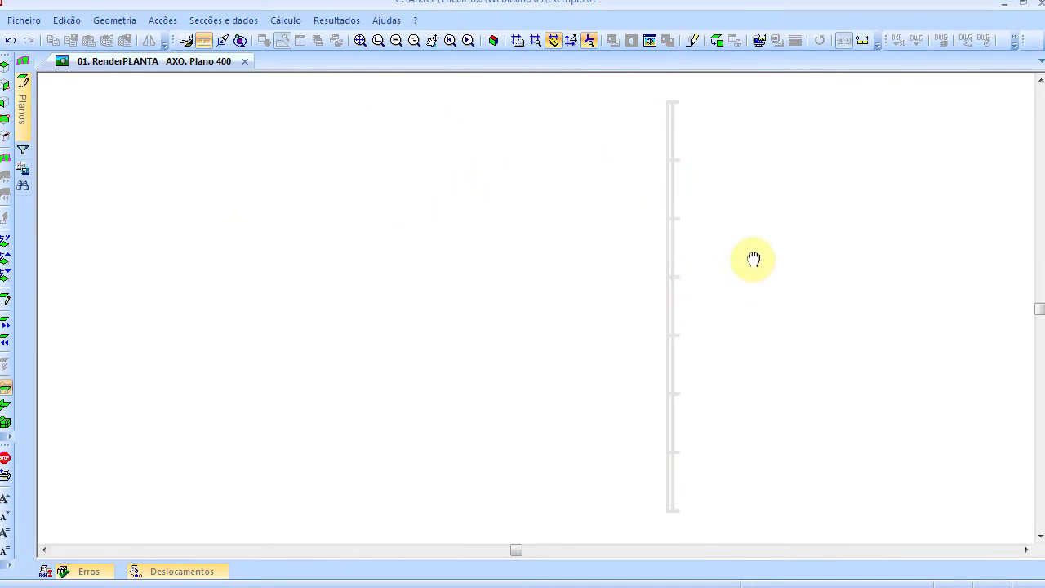
{"action": "left_click", "coordinate": [644, 82]}
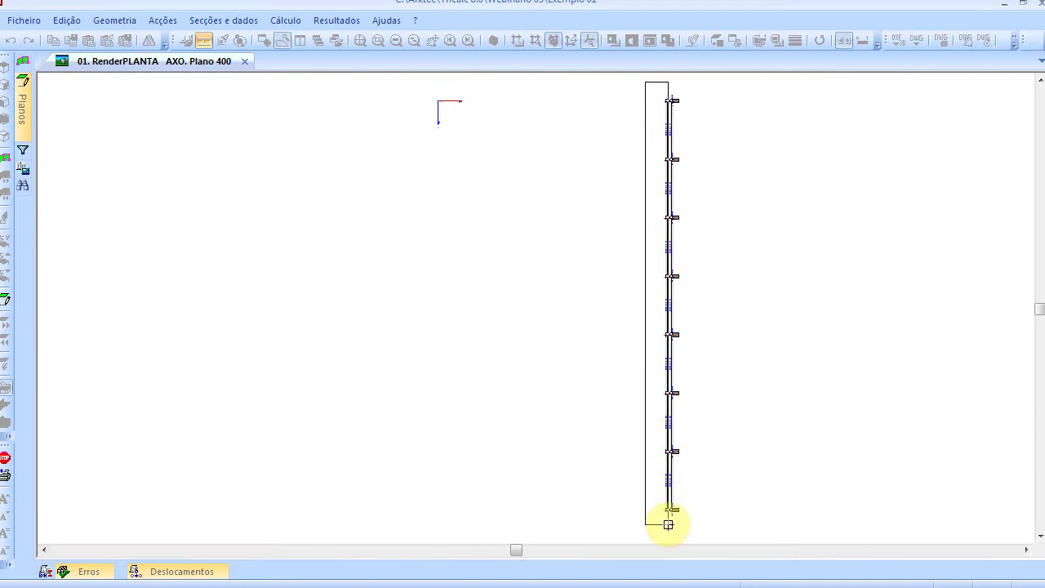
{"action": "left_click", "coordinate": [668, 526]}
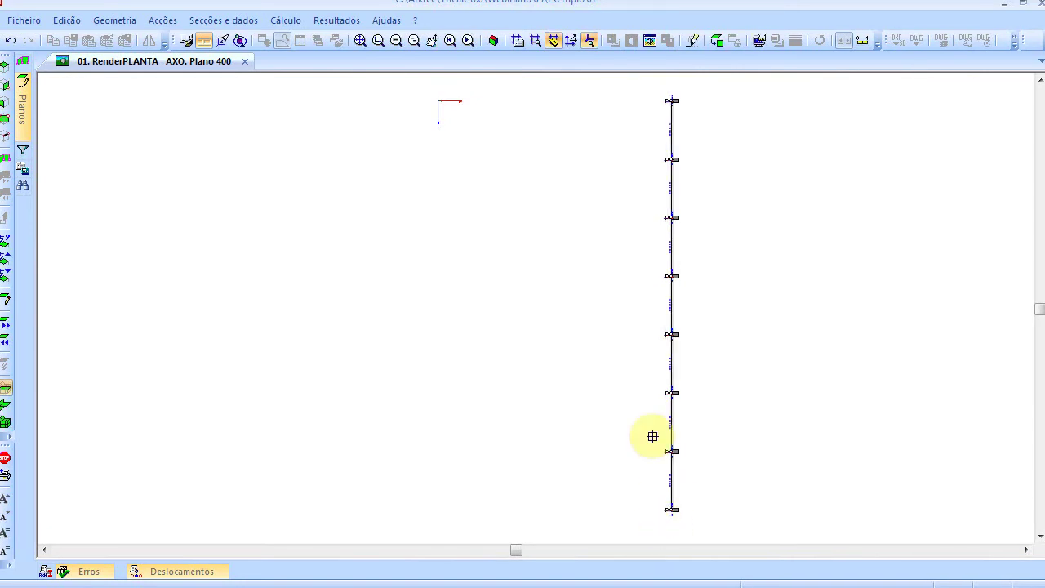
{"action": "scroll", "coordinate": [677, 236], "scroll_direction": "up", "scroll_amount": 4}
{"action": "scroll", "coordinate": [679, 244], "scroll_direction": "up", "scroll_amount": 1}
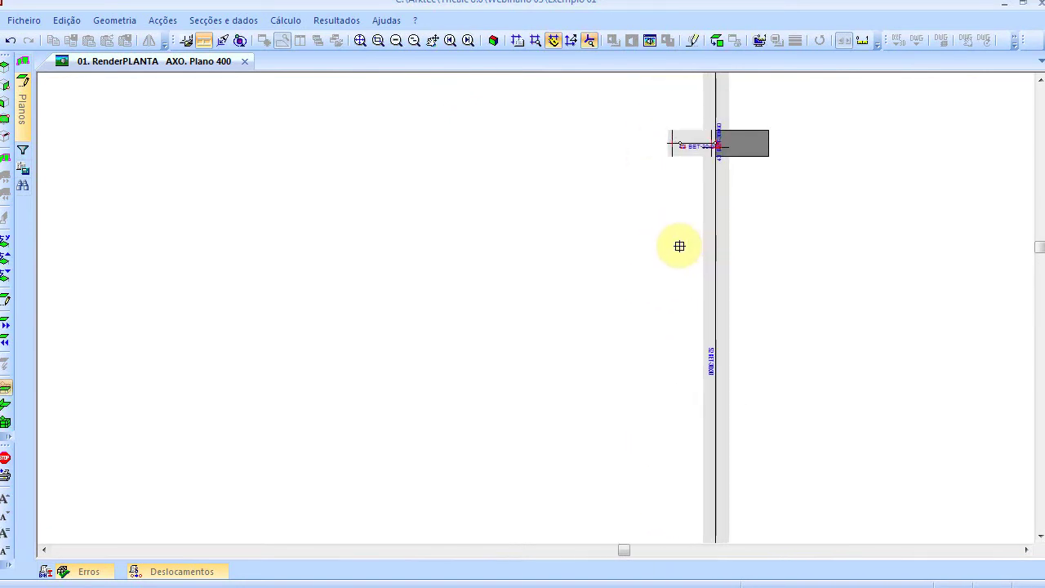
{"action": "scroll", "coordinate": [661, 389], "scroll_direction": "down", "scroll_amount": 3}
{"action": "scroll", "coordinate": [662, 383], "scroll_direction": "down", "scroll_amount": 3}
{"action": "scroll", "coordinate": [648, 266], "scroll_direction": "down", "scroll_amount": 1}
Step: Examine the cleaned-up building in a 3D view, checking the roof and the short corbels
{"action": "left_click", "coordinate": [493, 42]}
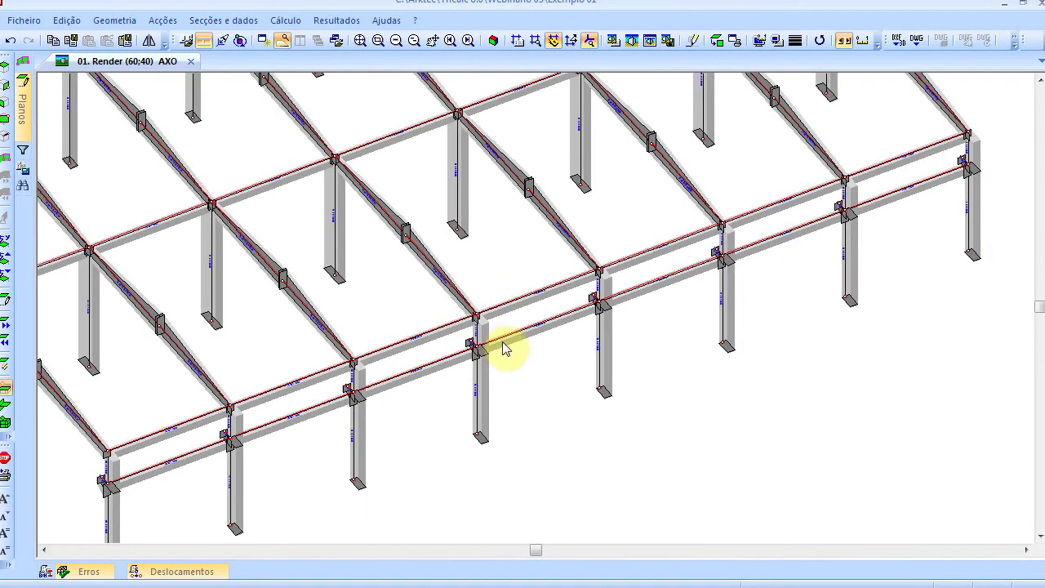
{"action": "scroll", "coordinate": [501, 348], "scroll_direction": "down", "scroll_amount": 2}
{"action": "middle_click_drag", "start_coordinate": [450, 361], "coordinate": [564, 361]}
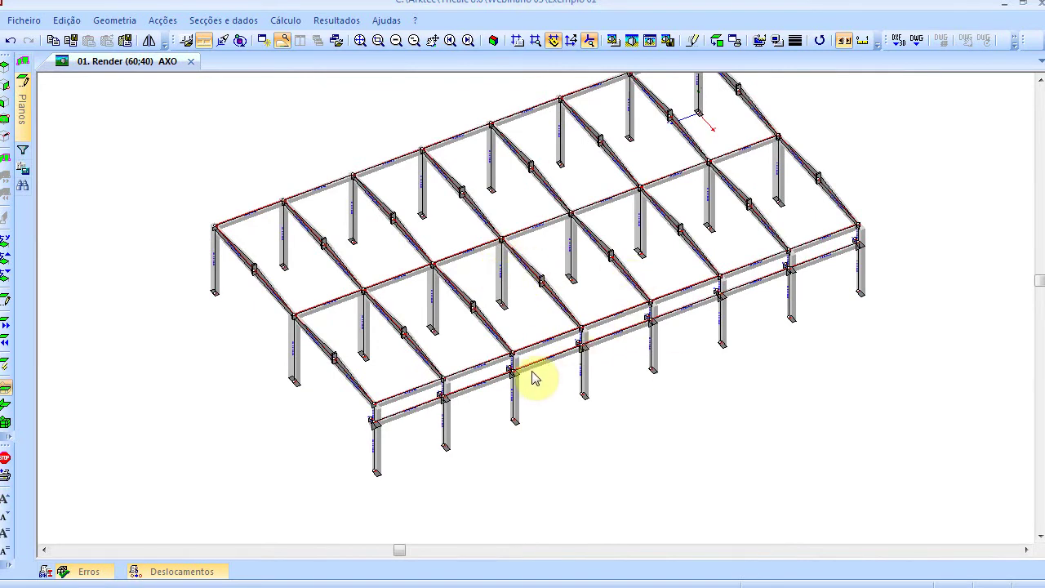
{"action": "scroll", "coordinate": [566, 351], "scroll_direction": "up", "scroll_amount": 3}
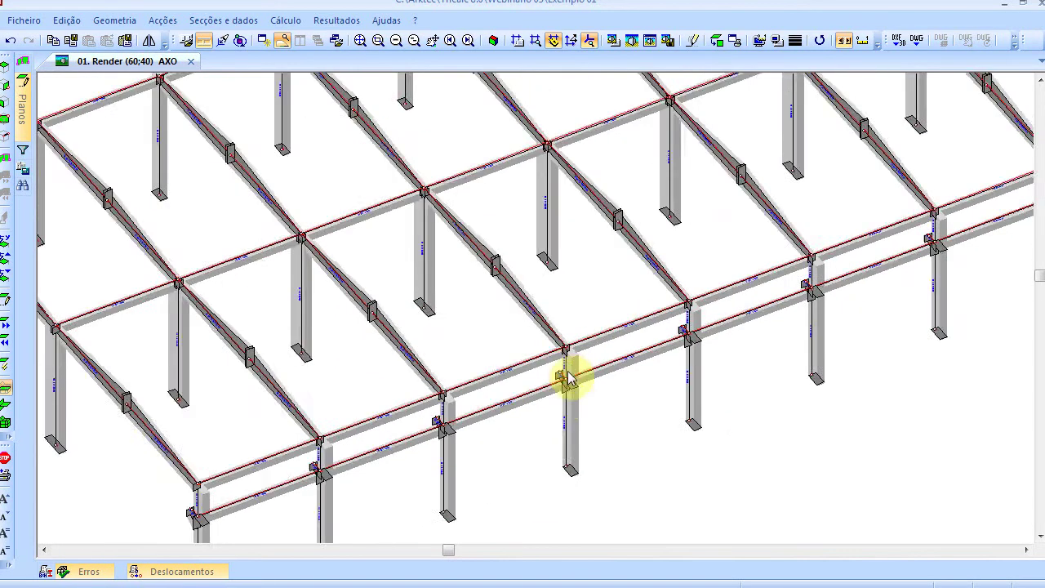
{"action": "scroll", "coordinate": [566, 372], "scroll_direction": "down", "scroll_amount": 3}
{"action": "middle_click_drag", "start_coordinate": [610, 369], "coordinate": [615, 365]}
{"action": "key", "text": "Down"}
{"action": "key", "text": "Down"}
{"action": "key", "text": "Up"}
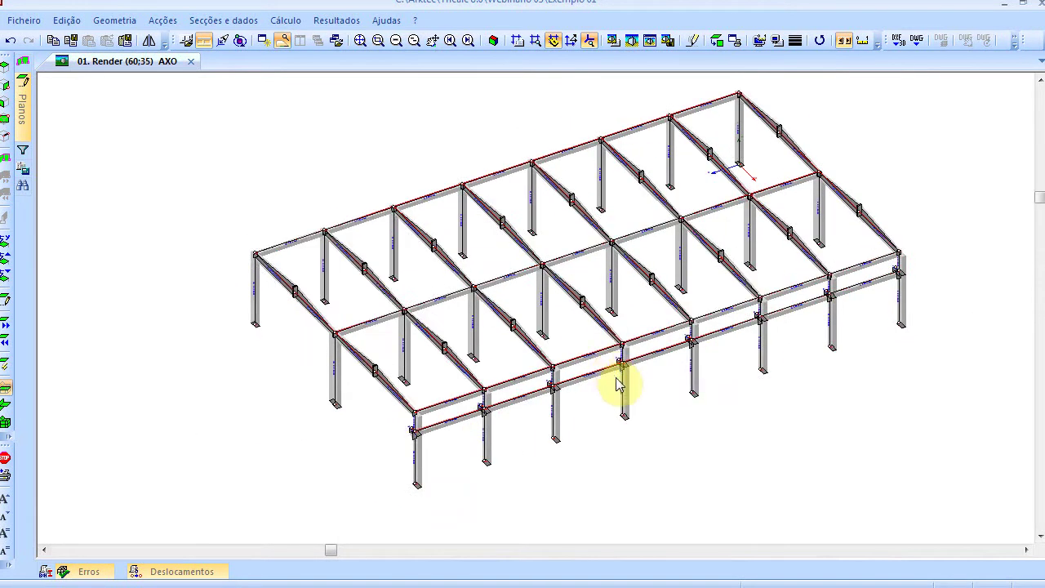
{"action": "key", "text": "Up"}
{"action": "key", "text": "Up"}
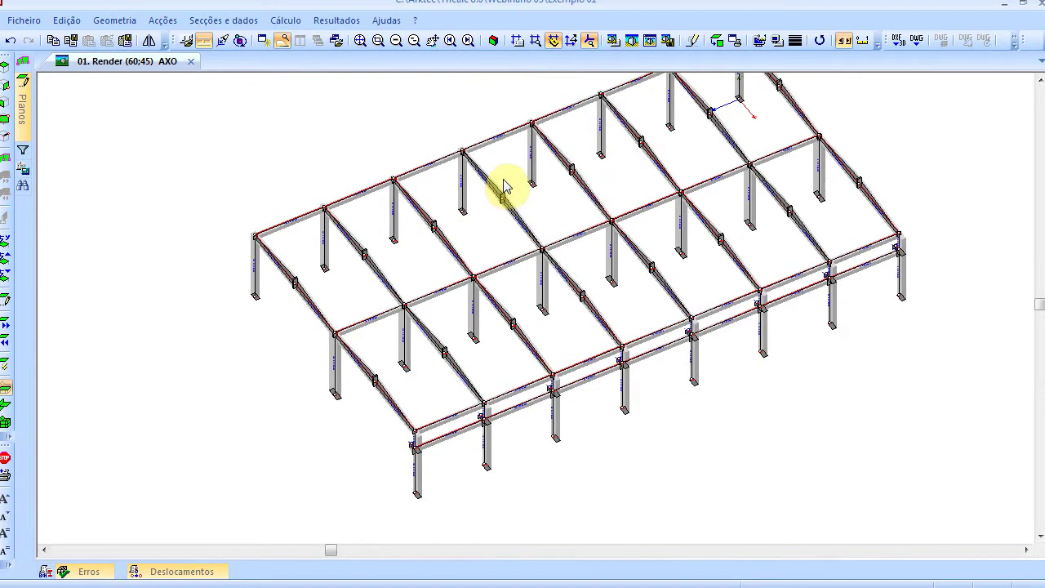
Step: Show plane 0 in plan view and open the settings for a new solid foundation slab
{"action": "left_click", "coordinate": [30, 103]}
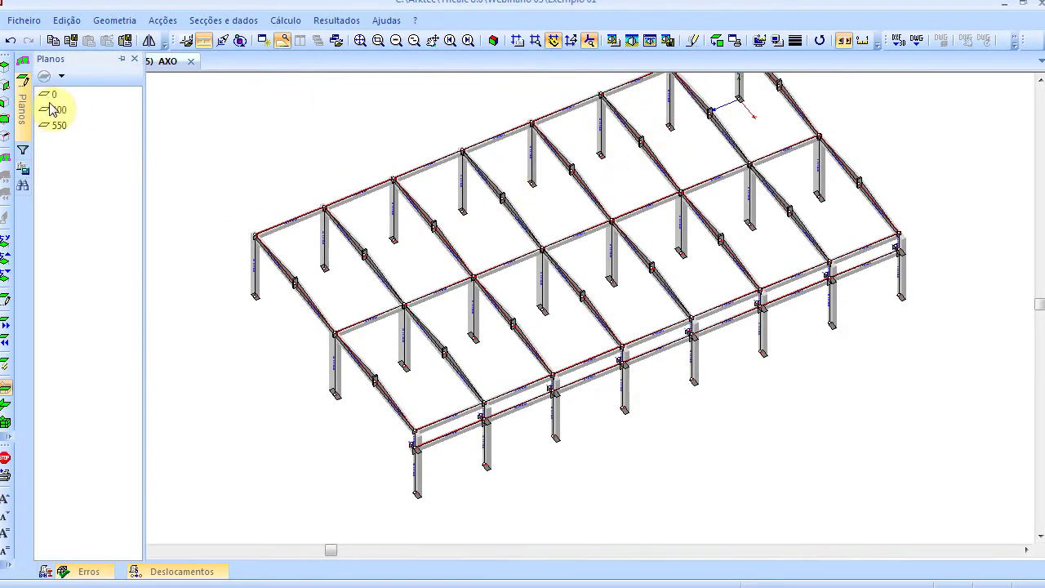
{"action": "left_click", "coordinate": [50, 98]}
{"action": "left_click", "coordinate": [716, 41]}
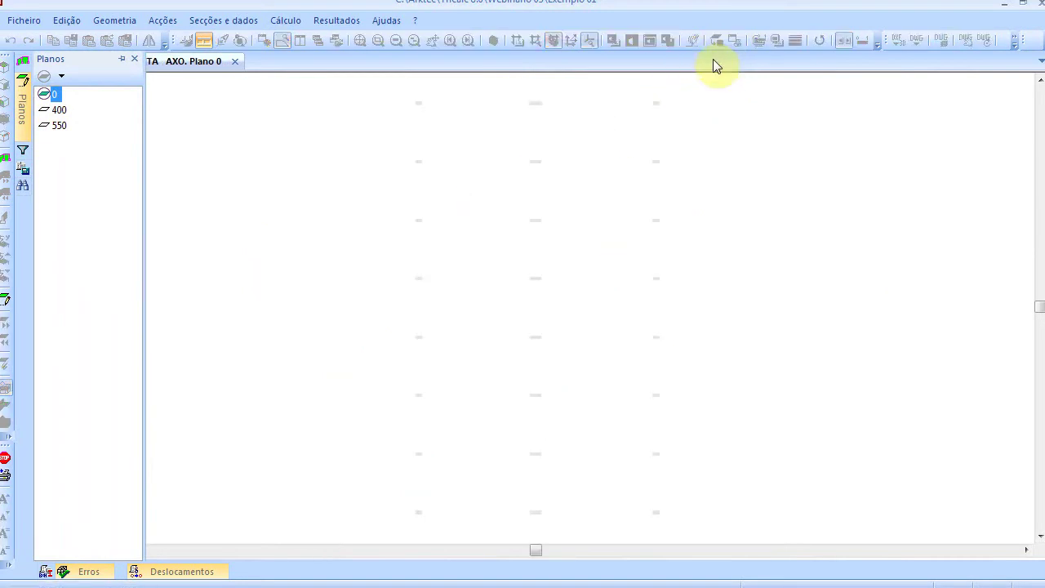
{"action": "left_click", "coordinate": [116, 20]}
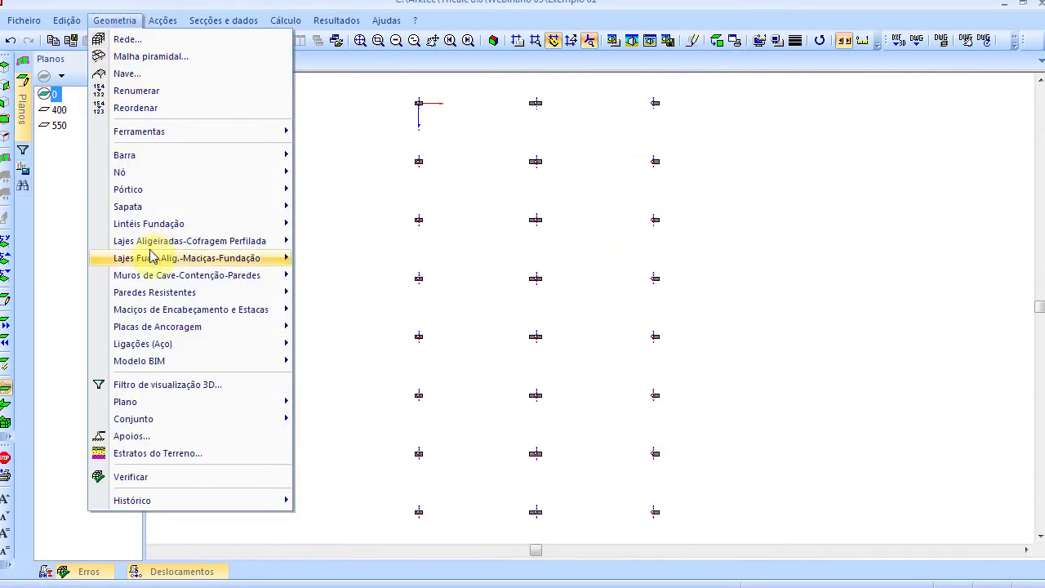
{"action": "mouse_move", "coordinate": [163, 258]}
{"action": "mouse_move", "coordinate": [419, 289]}
{"action": "left_click", "coordinate": [384, 47]}
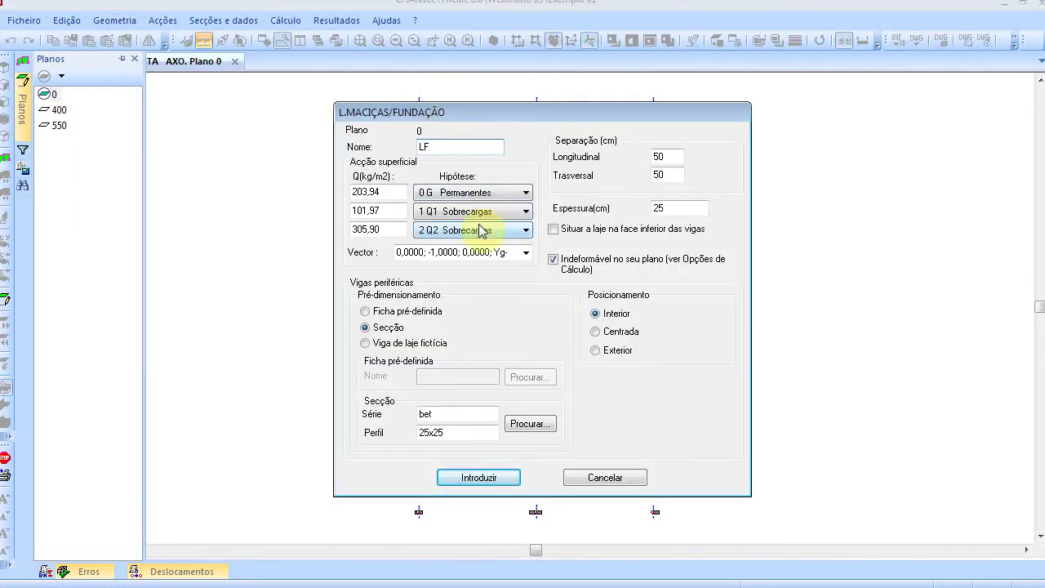
Step: Cancel the pending foundation slab and set the program's units to SI (kN, kN.m, N/mm2) in the preferences
{"action": "left_click", "coordinate": [604, 478]}
{"action": "left_click", "coordinate": [33, 20]}
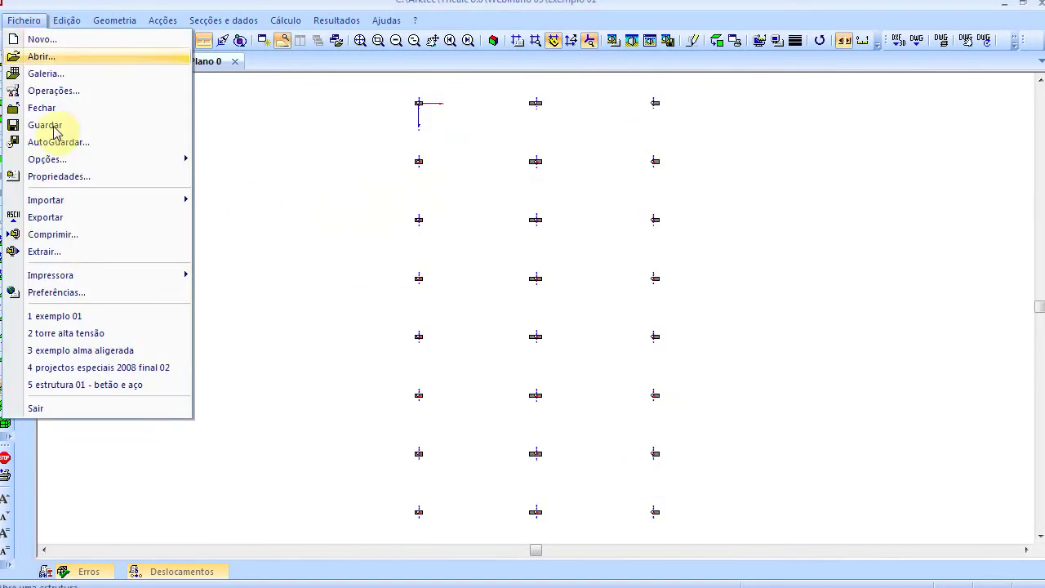
{"action": "left_click", "coordinate": [98, 291]}
{"action": "left_click", "coordinate": [568, 83]}
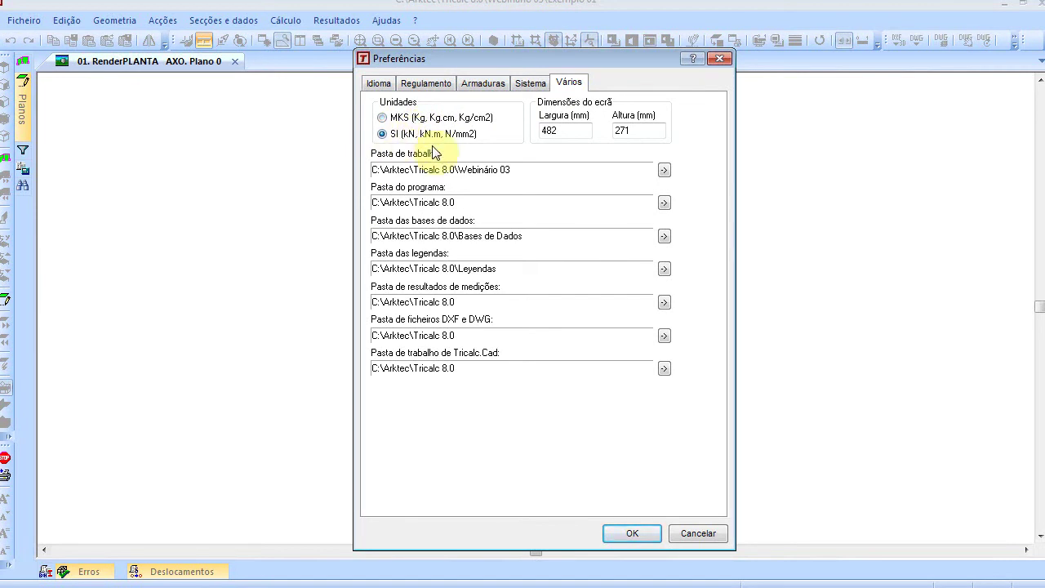
Step: Set the design code to the generic Eurocódigos Estruturais and enable the Eurocódigo 2 concrete nomenclature
{"action": "left_click", "coordinate": [480, 84]}
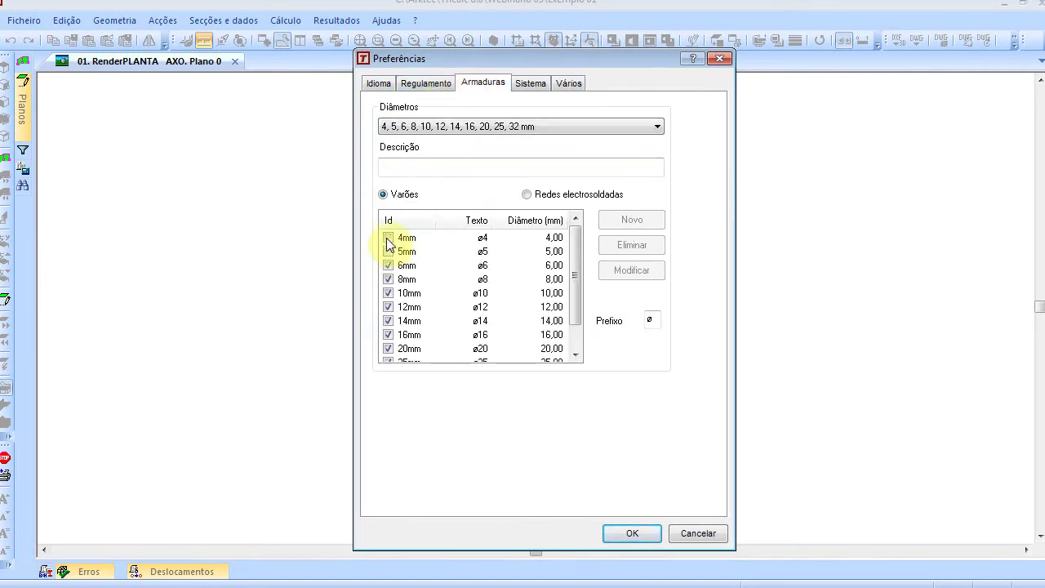
{"action": "left_click", "coordinate": [424, 84]}
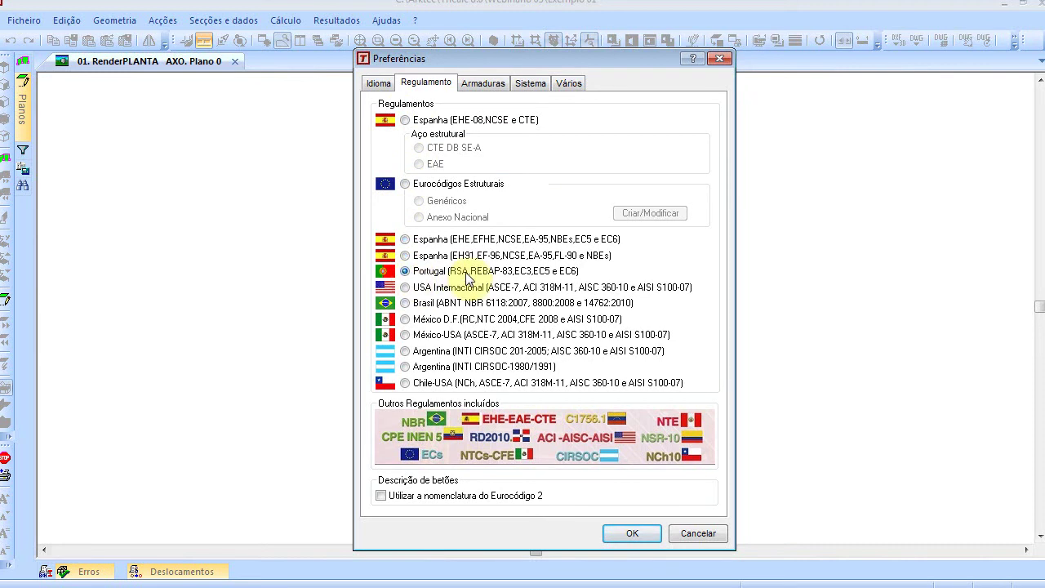
{"action": "left_click", "coordinate": [405, 271]}
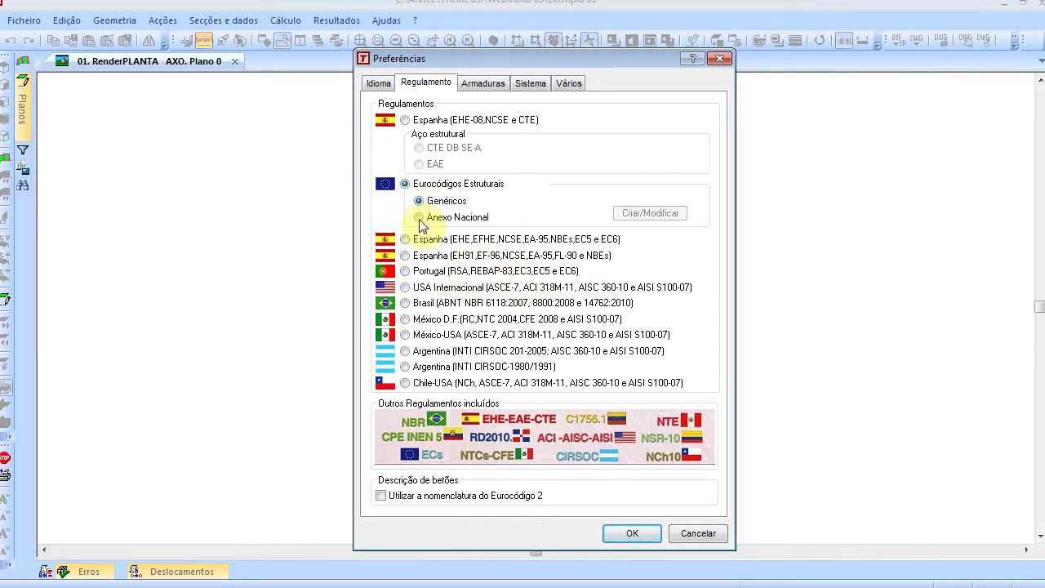
{"action": "left_click", "coordinate": [404, 495]}
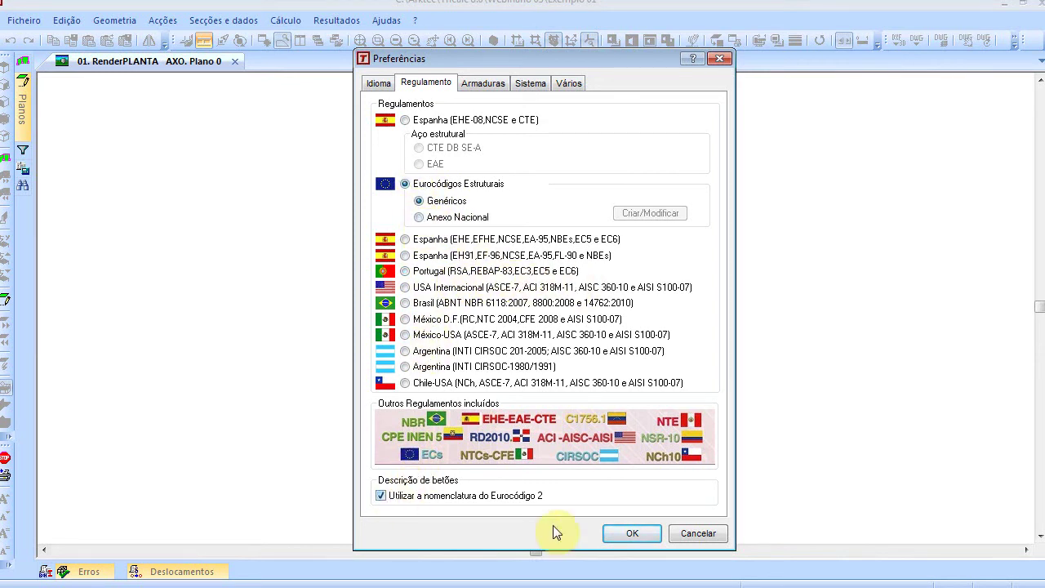
{"action": "left_click", "coordinate": [625, 537]}
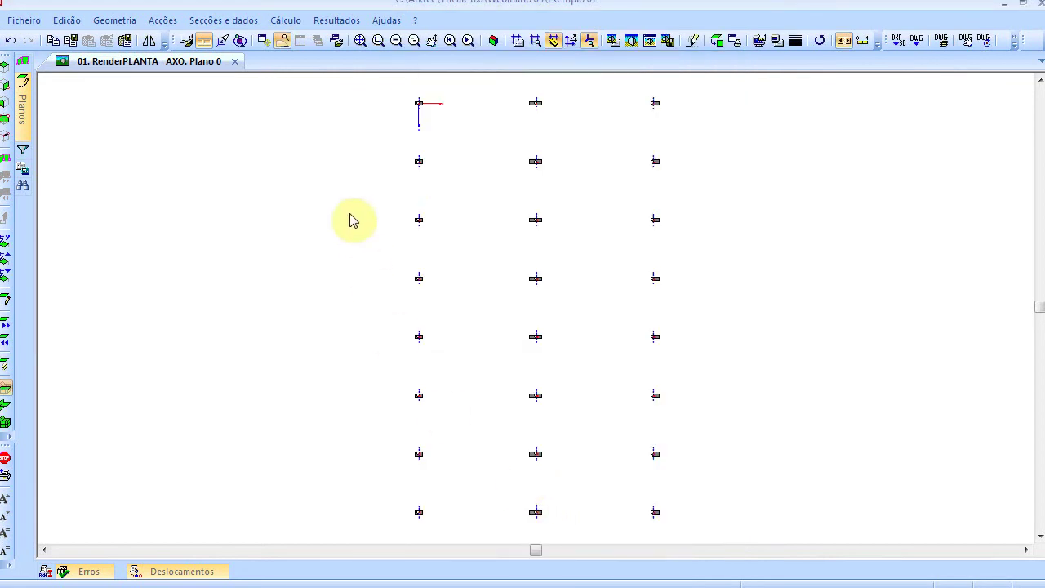
Step: Define solid foundation slab LF with surface loads 5, 3 and 0 kN/m2, 100 cm spacing both ways, 45 cm thickness and fictitious perimeter beams
{"action": "left_click", "coordinate": [137, 20]}
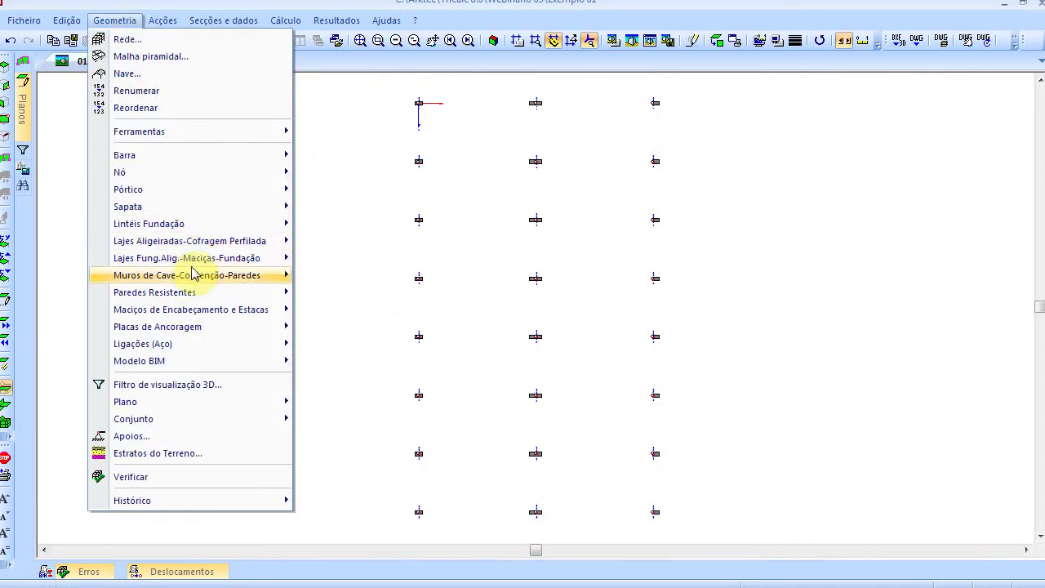
{"action": "mouse_move", "coordinate": [193, 260]}
{"action": "left_click", "coordinate": [400, 46]}
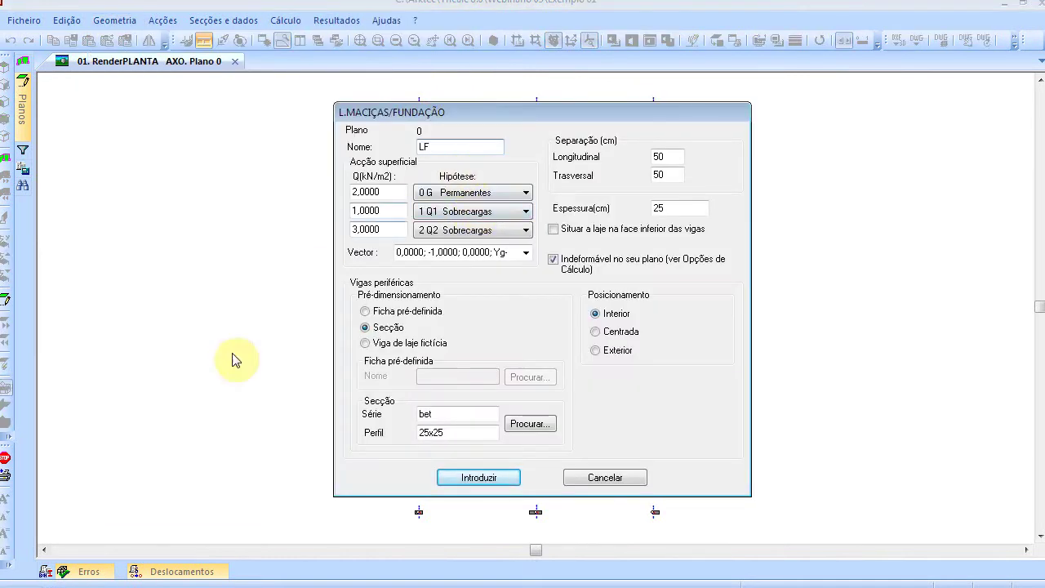
{"action": "double_click", "coordinate": [404, 192]}
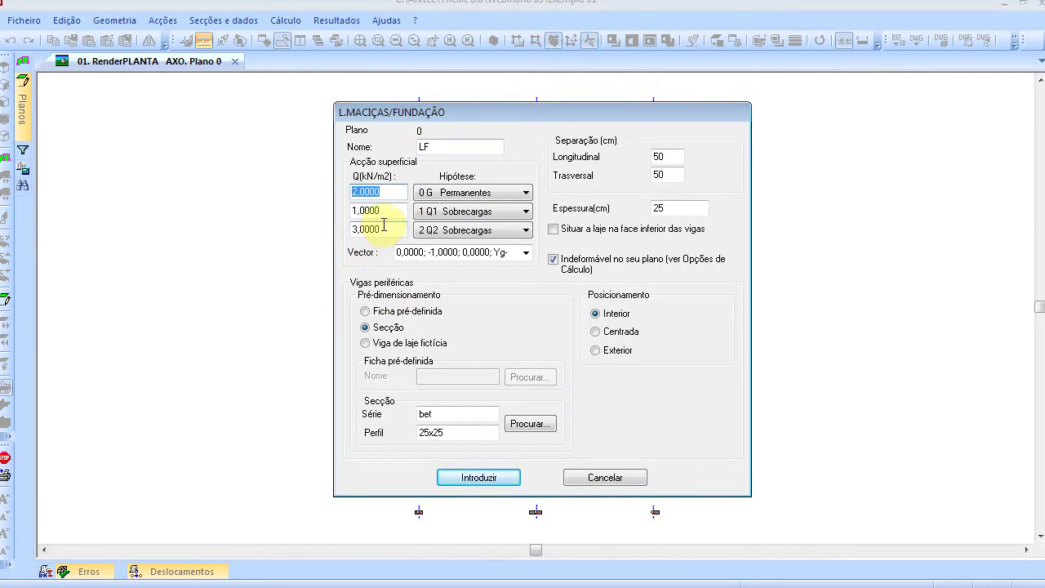
{"action": "type", "text": "5"}
{"action": "key", "text": "Tab"}
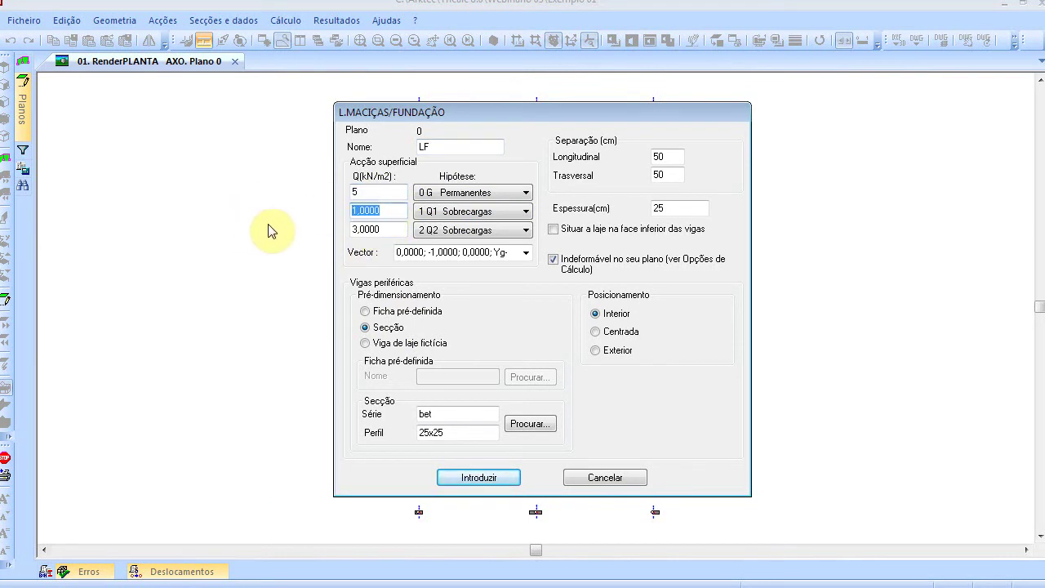
{"action": "type", "text": "3"}
{"action": "key", "text": "Tab"}
{"action": "type", "text": "0"}
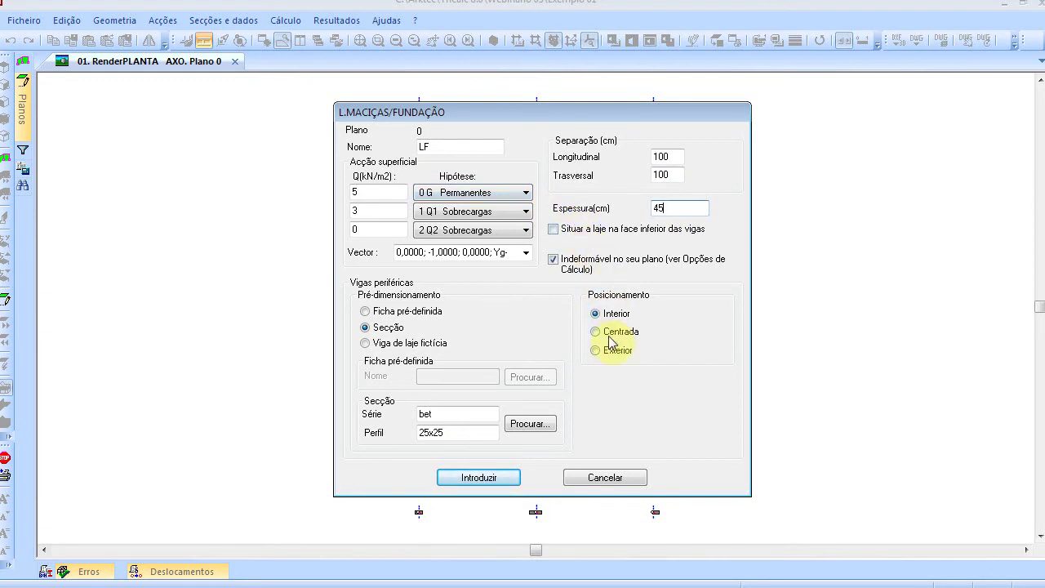
{"action": "left_click", "coordinate": [398, 346]}
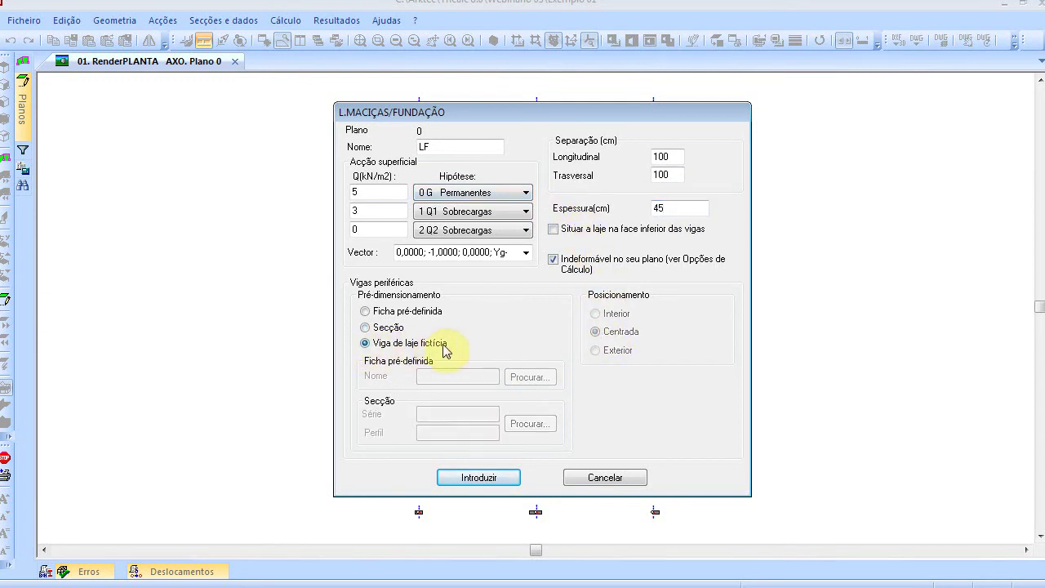
{"action": "left_click", "coordinate": [508, 478]}
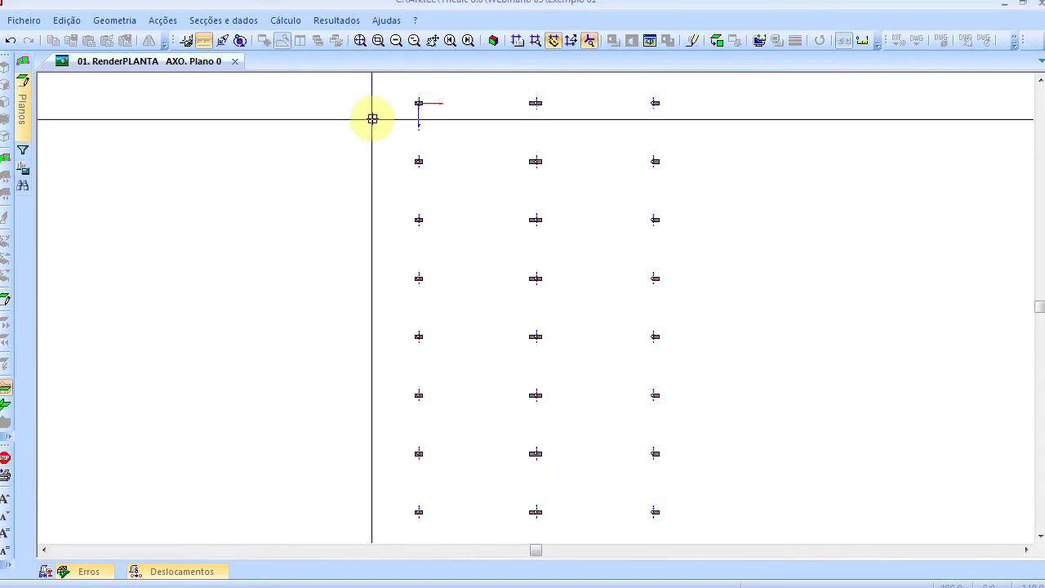
Step: Draw the foundation slab's rectangular outline on plane 0, enclosing all the columns with a margin, and close the polygon
{"action": "left_click", "coordinate": [554, 41]}
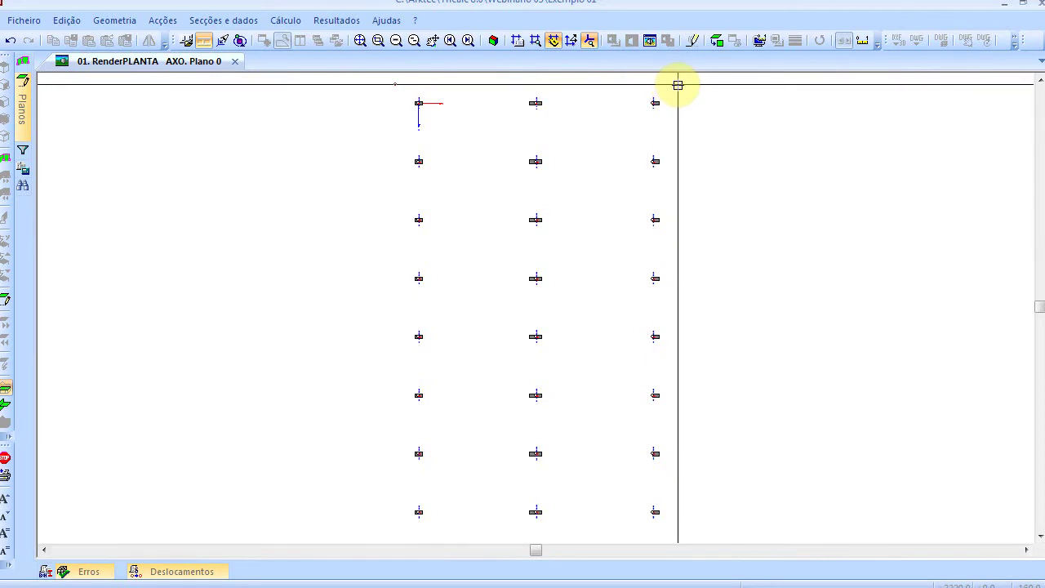
{"action": "left_click", "coordinate": [678, 84]}
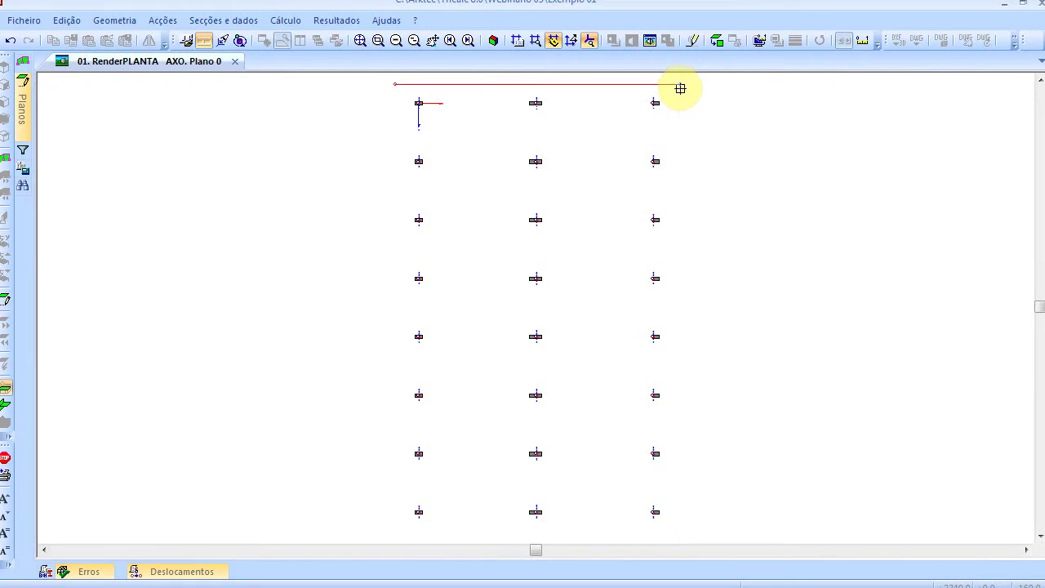
{"action": "scroll", "coordinate": [699, 315], "scroll_direction": "down", "scroll_amount": 3}
{"action": "scroll", "coordinate": [692, 426], "scroll_direction": "up", "scroll_amount": 2}
{"action": "scroll", "coordinate": [684, 420], "scroll_direction": "down", "scroll_amount": 1}
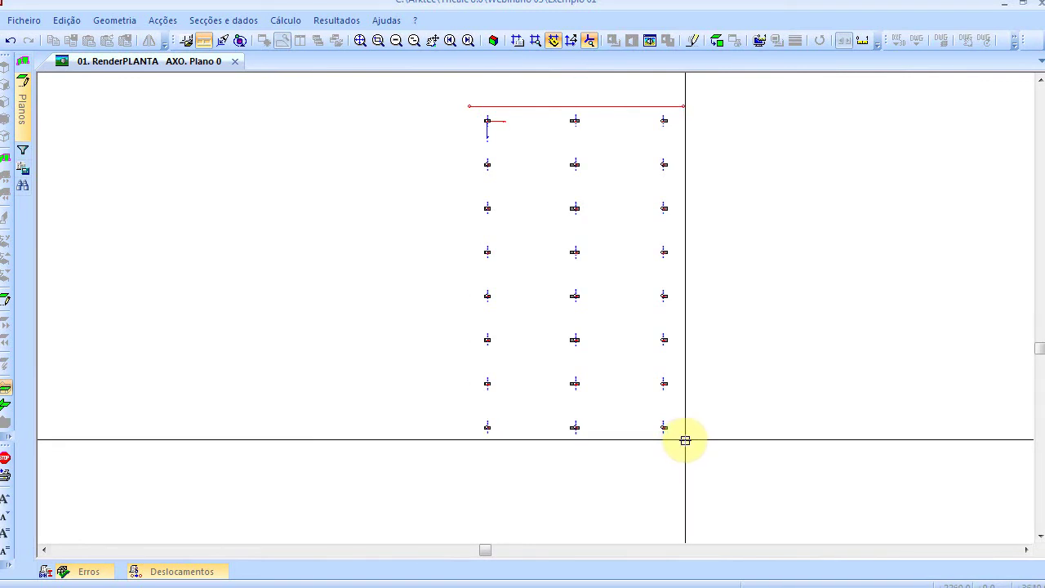
{"action": "left_click", "coordinate": [683, 440]}
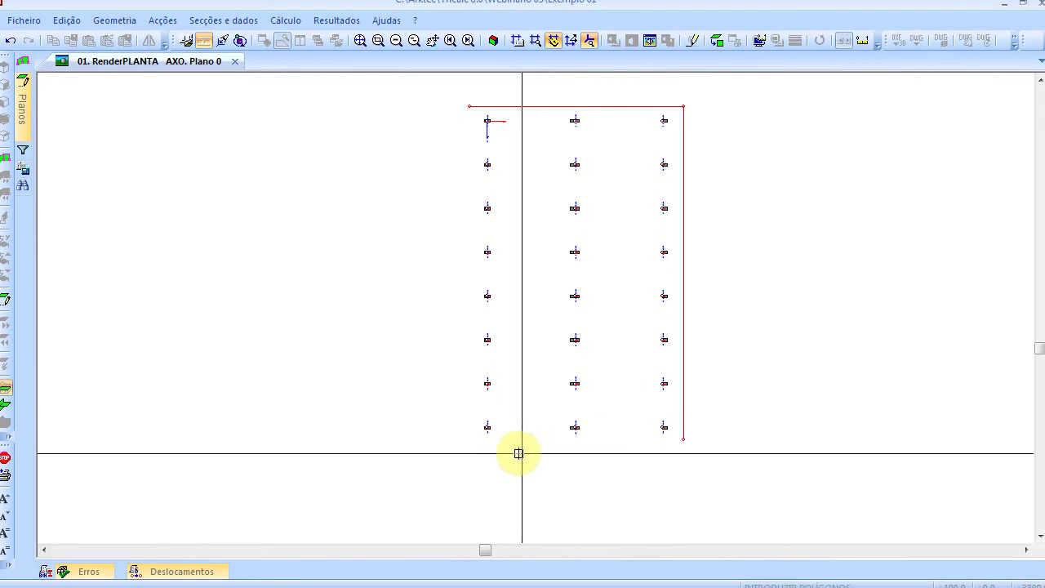
{"action": "left_click", "coordinate": [469, 440]}
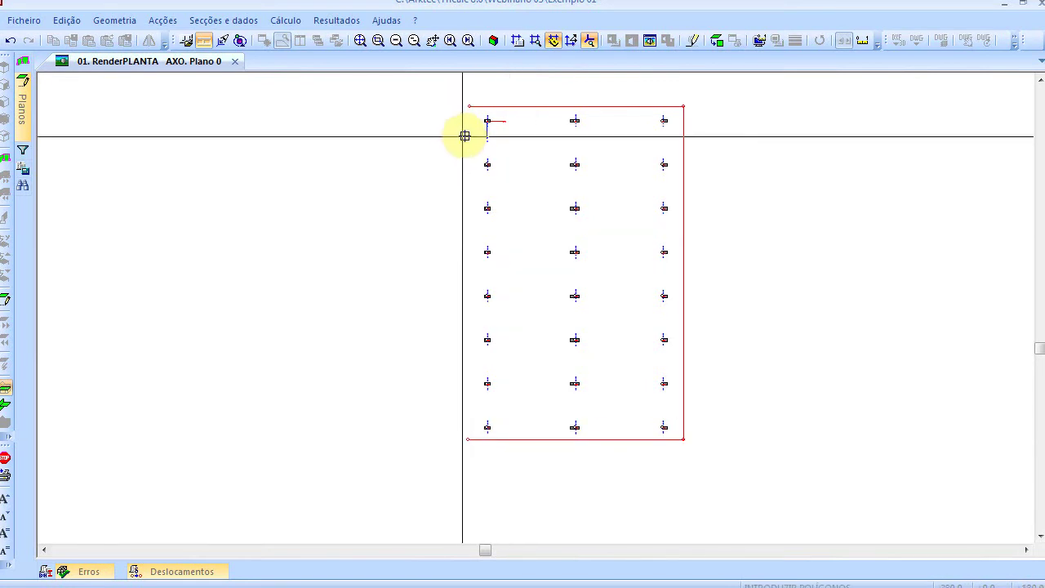
{"action": "left_click", "coordinate": [468, 107]}
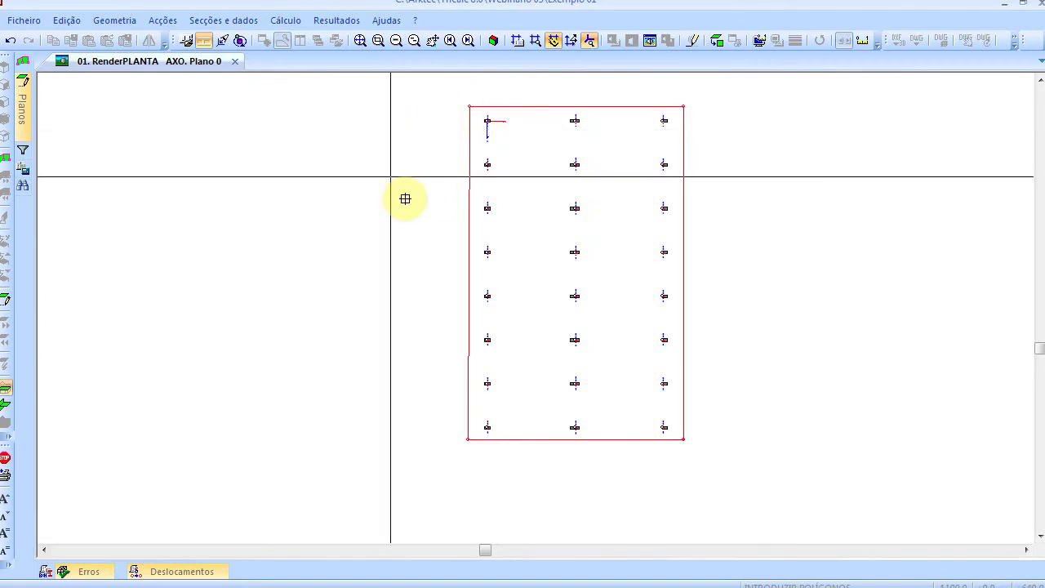
{"action": "right_click", "coordinate": [353, 243]}
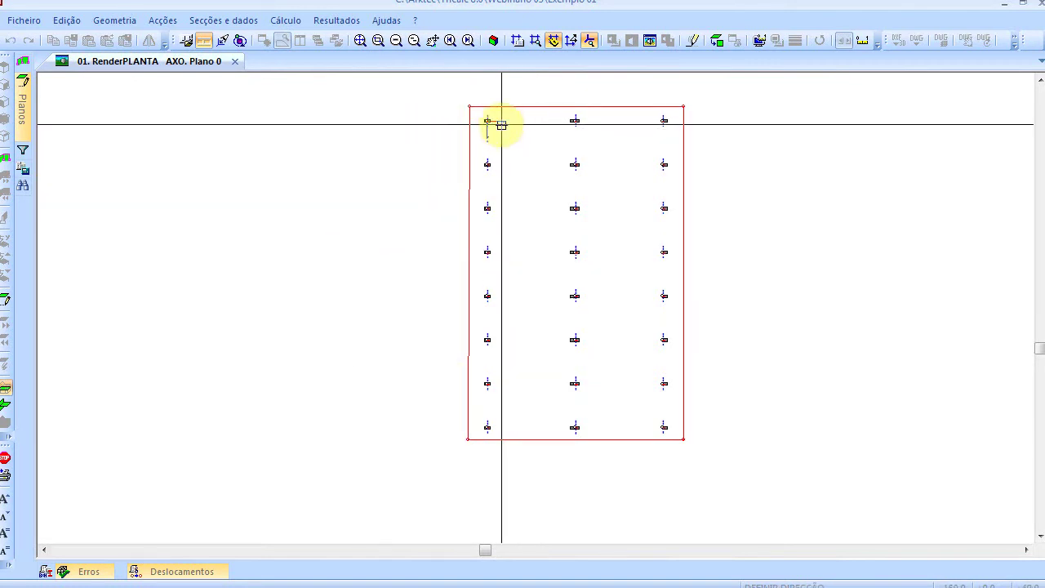
Step: Define the slab's direction with two points along the middle row of columns and finish inserting slabs
{"action": "left_click", "coordinate": [574, 120]}
{"action": "left_click", "coordinate": [578, 337]}
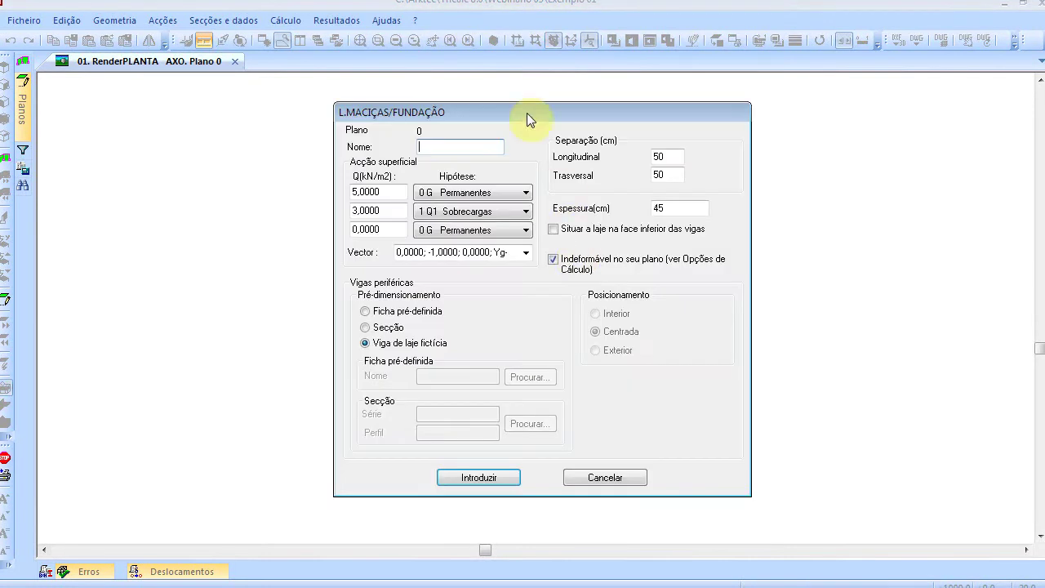
{"action": "left_click", "coordinate": [602, 478]}
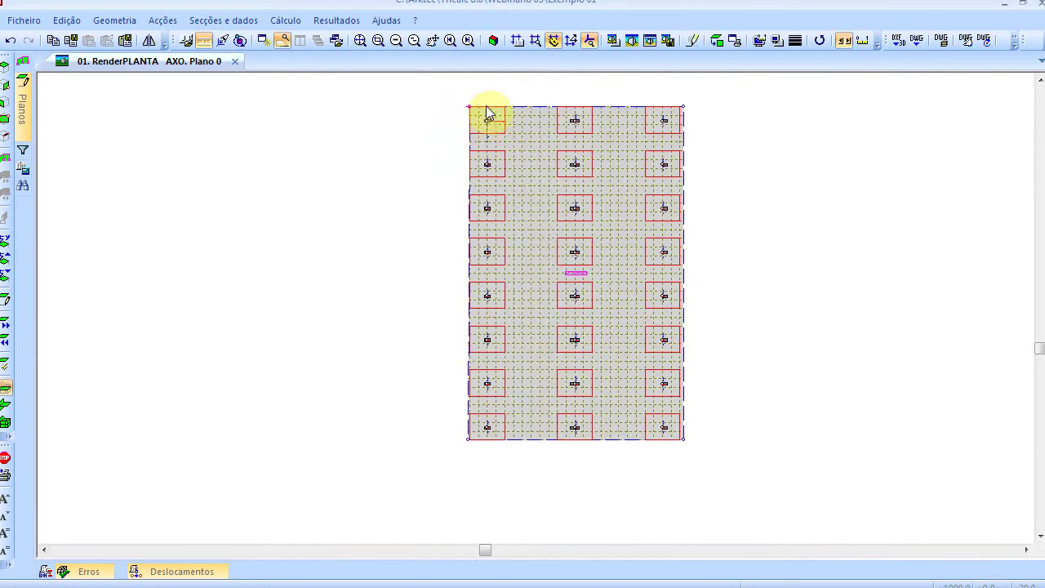
Step: Show the new slab in an axonometric 3D view and display the whole structure instead of only plane 0
{"action": "left_click", "coordinate": [493, 40]}
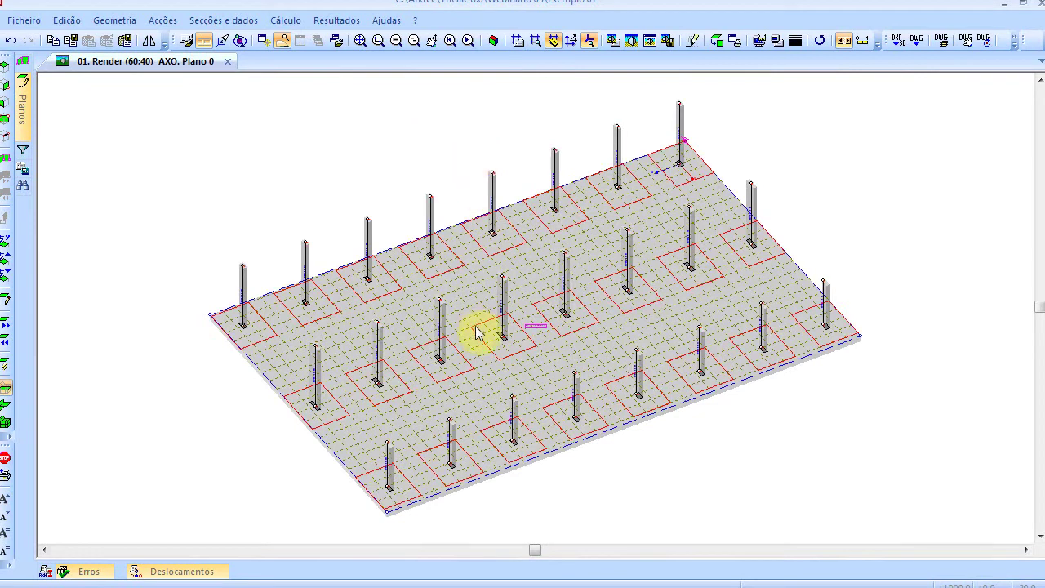
{"action": "scroll", "coordinate": [479, 338], "scroll_direction": "up", "scroll_amount": 2}
{"action": "key", "text": "Escape"}
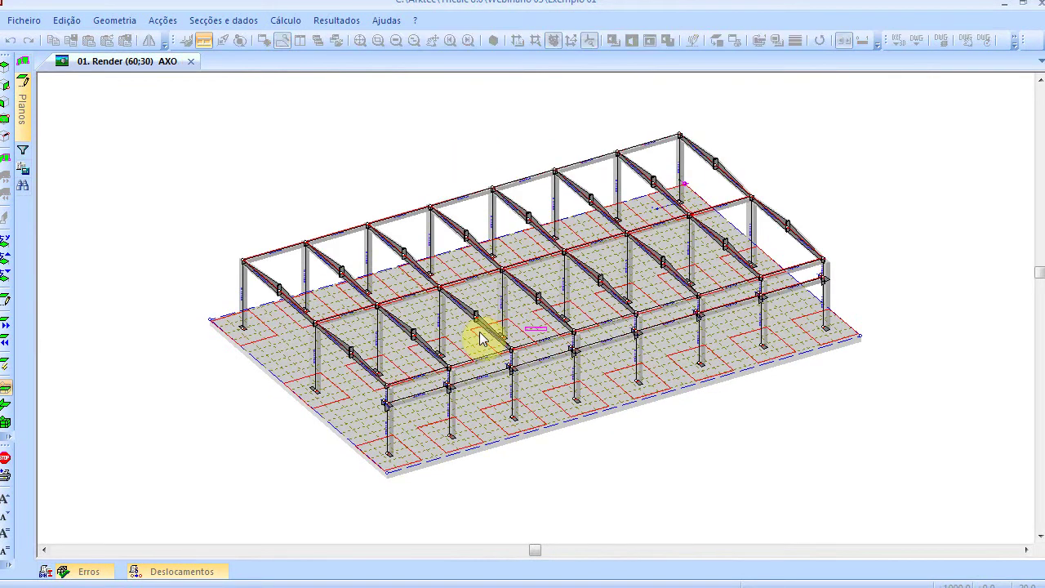
{"action": "scroll", "coordinate": [364, 278], "scroll_direction": "up", "scroll_amount": 2}
{"action": "scroll", "coordinate": [364, 278], "scroll_direction": "down", "scroll_amount": 3}
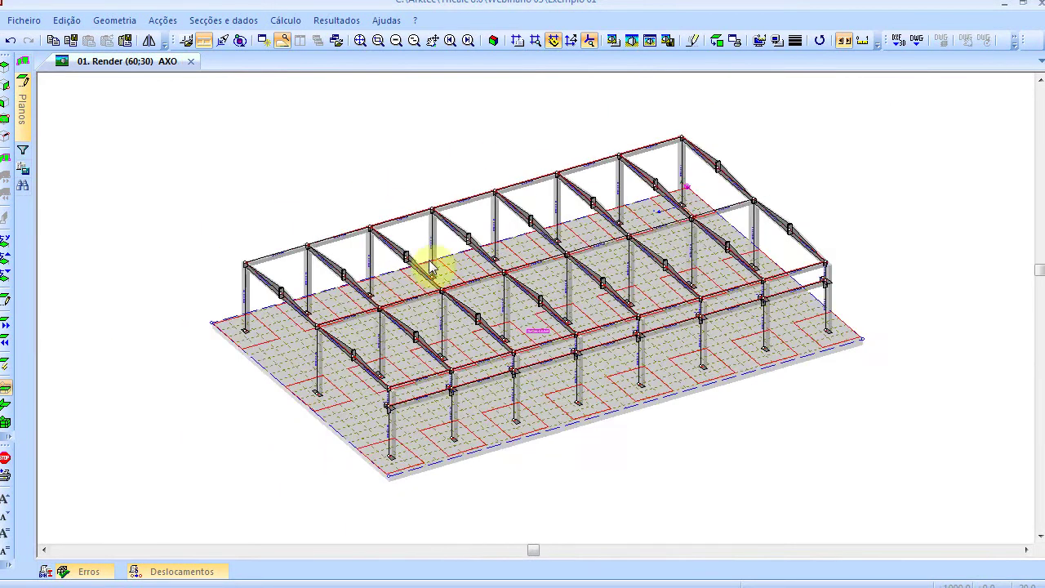
Step: Render the whole structure in solid colour, first without edges and again with Desenhar arestas enabled
{"action": "left_click", "coordinate": [613, 40]}
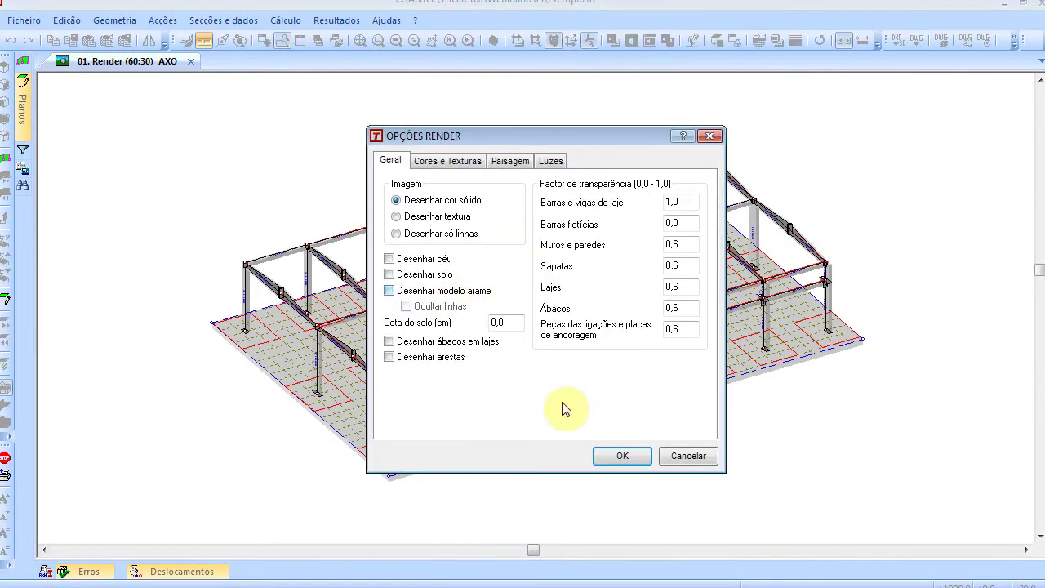
{"action": "left_click", "coordinate": [613, 457]}
{"action": "scroll", "coordinate": [455, 346], "scroll_direction": "up", "scroll_amount": 3}
{"action": "scroll", "coordinate": [455, 346], "scroll_direction": "down", "scroll_amount": 3}
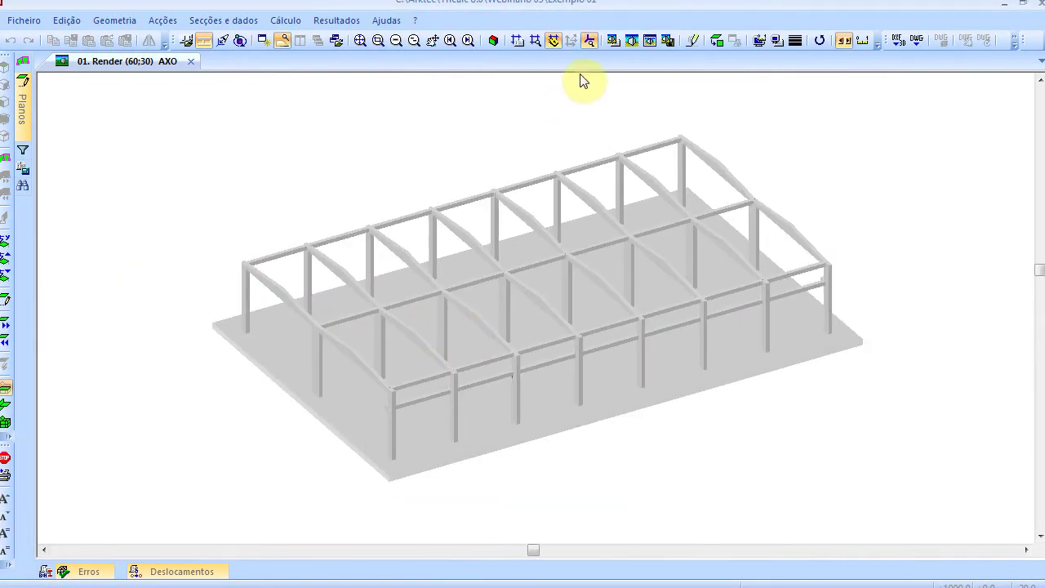
{"action": "left_click", "coordinate": [613, 40]}
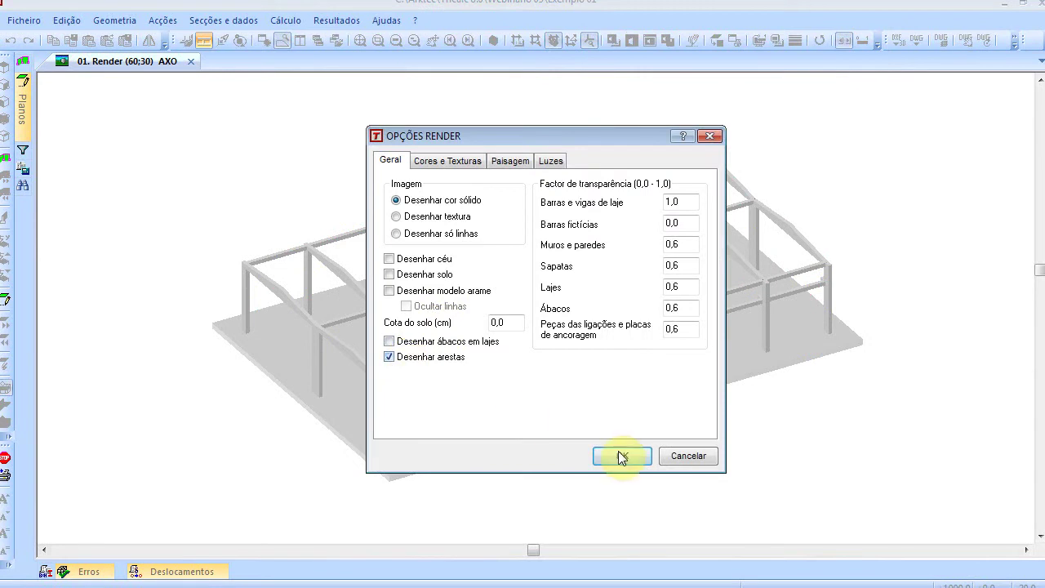
{"action": "left_click", "coordinate": [619, 455]}
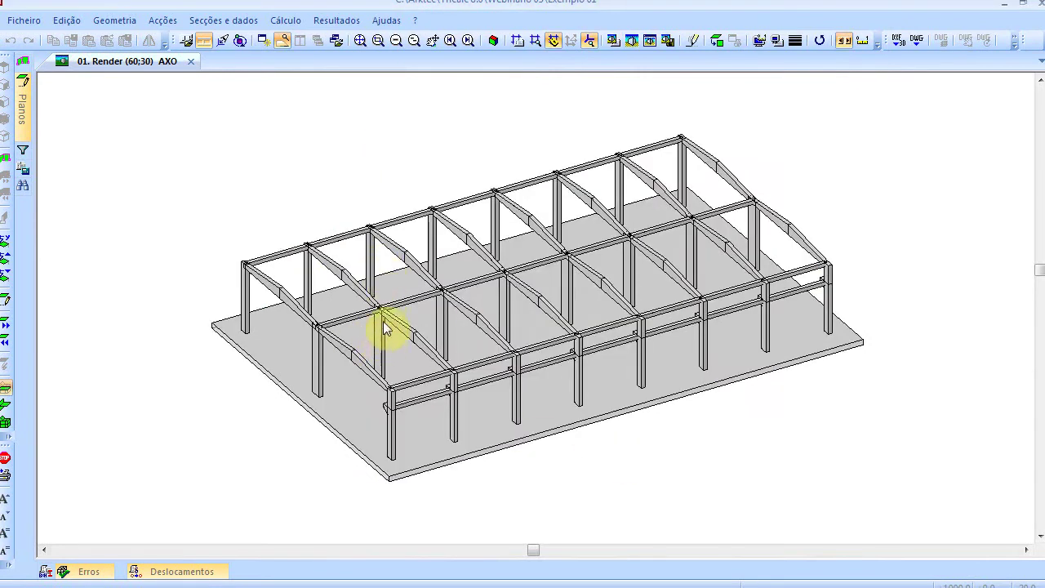
Step: Inspect the rendered structure from another viewing angle and render it again with Desenhar arestas disabled
{"action": "scroll", "coordinate": [389, 331], "scroll_direction": "up", "scroll_amount": 3, "text": "ctrl"}
{"action": "scroll", "coordinate": [390, 332], "scroll_direction": "down", "scroll_amount": 2, "text": "ctrl"}
{"action": "scroll", "coordinate": [391, 304], "scroll_direction": "down", "scroll_amount": 4, "text": "shift"}
{"action": "scroll", "coordinate": [392, 313], "scroll_direction": "down", "scroll_amount": 5, "text": "shift"}
{"action": "scroll", "coordinate": [398, 320], "scroll_direction": "up", "scroll_amount": 4, "text": "shift"}
{"action": "middle_click_drag", "start_coordinate": [415, 263], "coordinate": [434, 310]}
{"action": "left_click", "coordinate": [626, 43]}
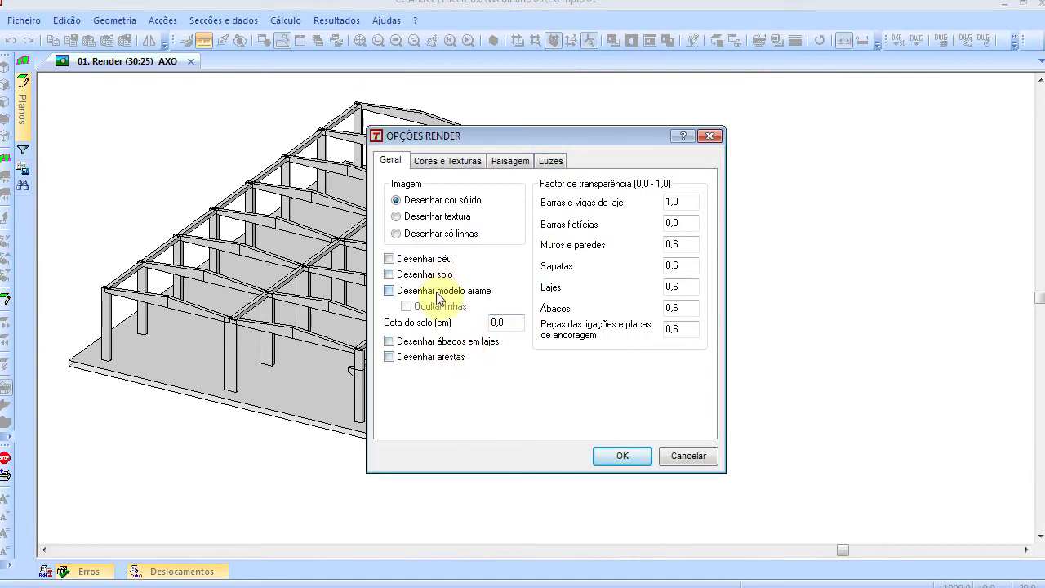
{"action": "left_click", "coordinate": [610, 463]}
Step: Limit the 3D view to plane 0 so that only the foundation slab and its columns are displayed
{"action": "middle_click_drag", "start_coordinate": [460, 364], "coordinate": [564, 365]}
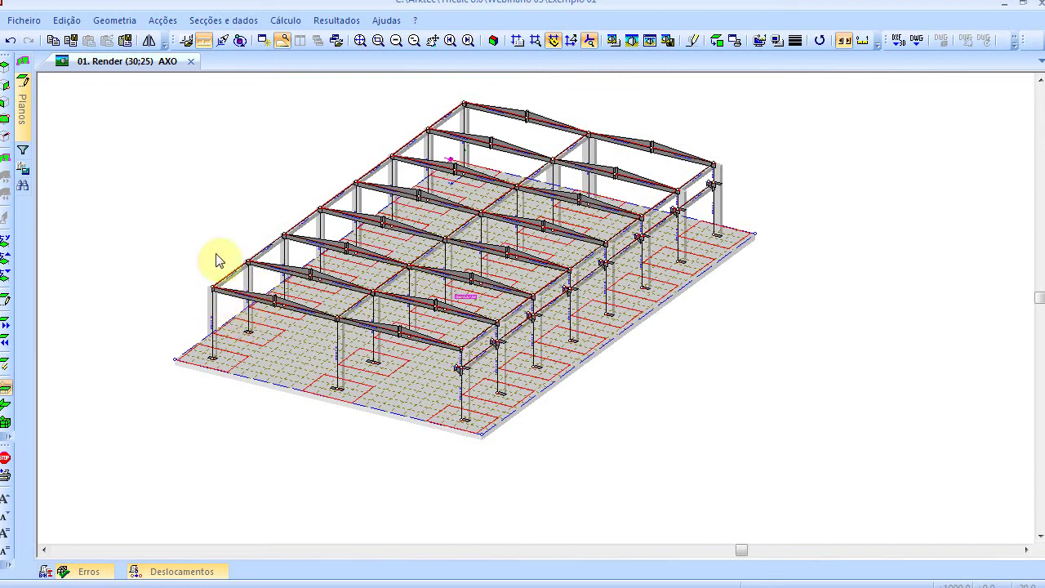
{"action": "left_click", "coordinate": [24, 109]}
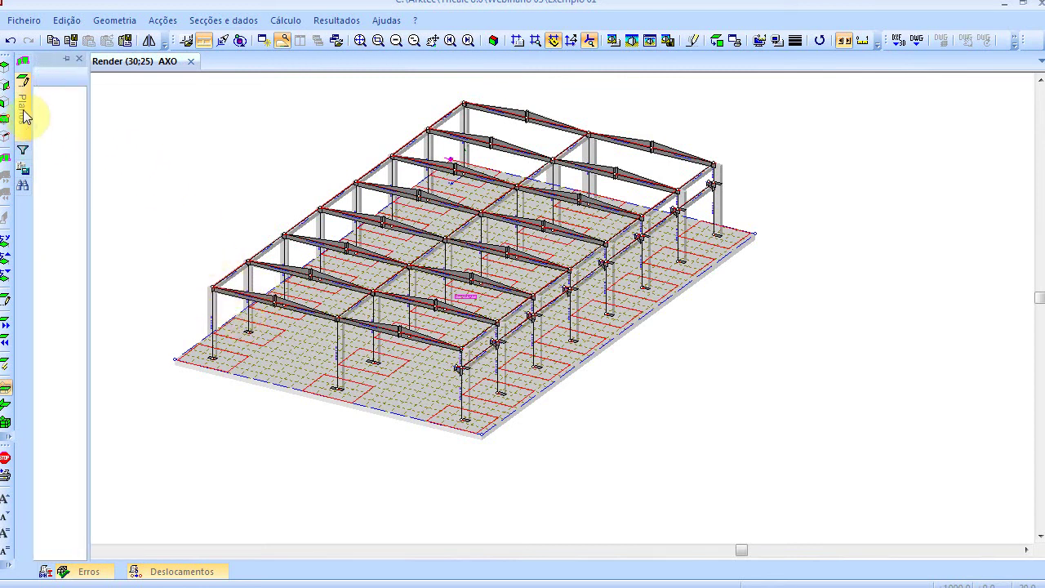
{"action": "double_click", "coordinate": [56, 95]}
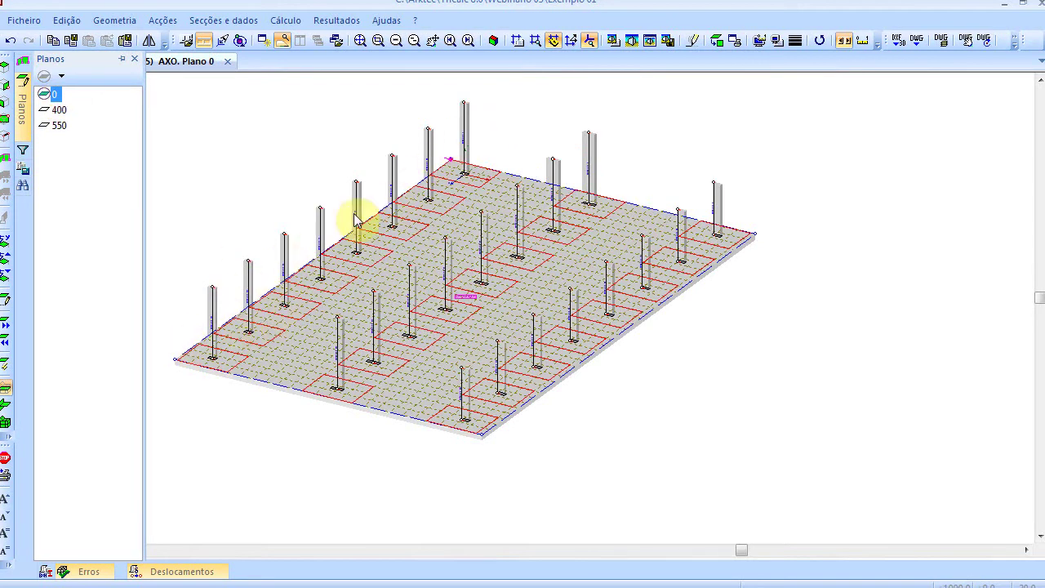
{"action": "scroll", "coordinate": [419, 233], "scroll_direction": "left", "scroll_amount": 5}
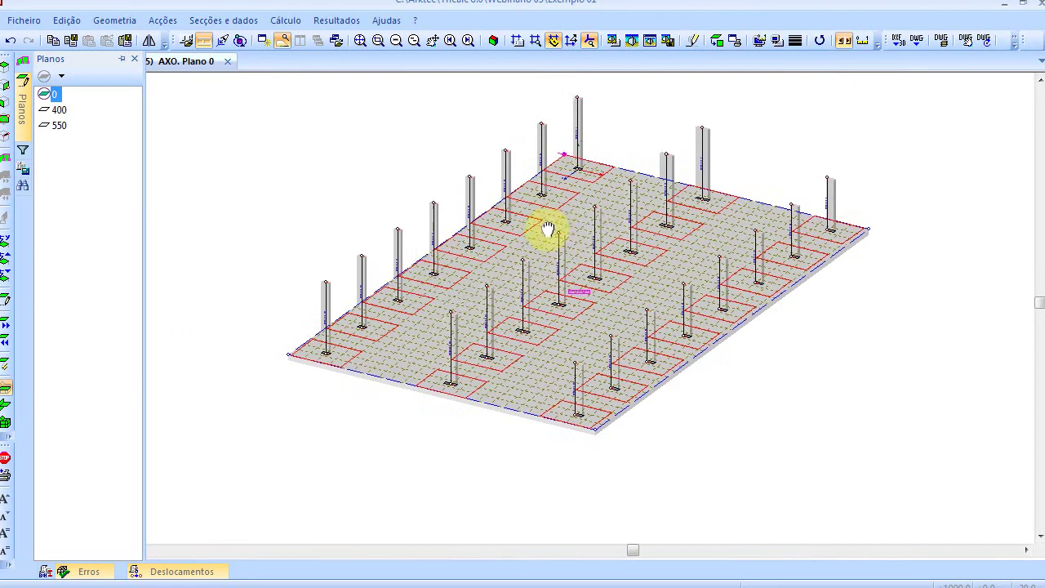
Step: Divide the first two columns of the outer row, starting from the corner farthest from the origin, at 300 cm from their base nodes
{"action": "scroll", "coordinate": [433, 253], "scroll_direction": "up", "scroll_amount": 2}
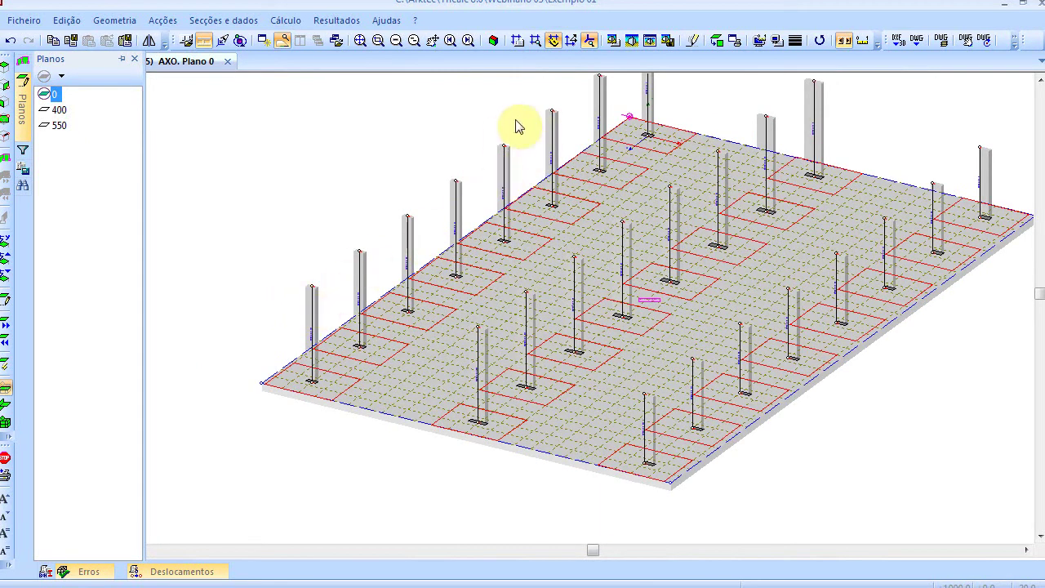
{"action": "left_click", "coordinate": [115, 19]}
{"action": "mouse_move", "coordinate": [178, 154]}
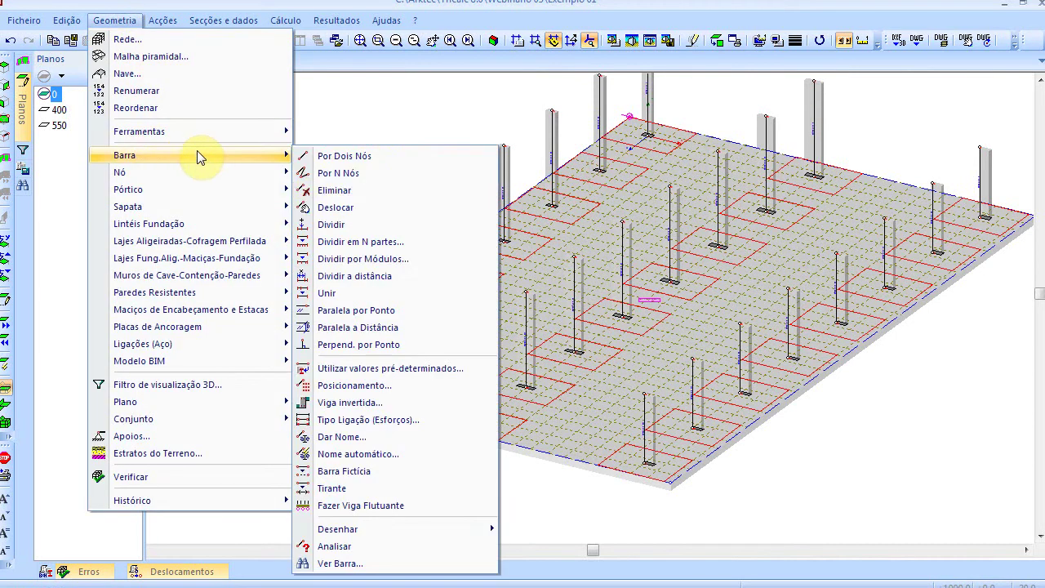
{"action": "left_click", "coordinate": [396, 274]}
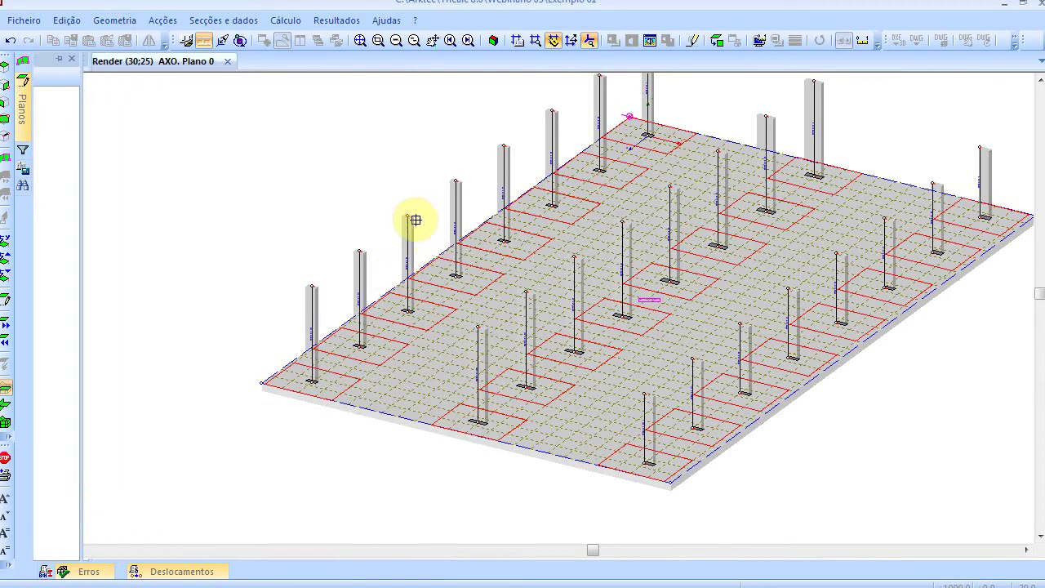
{"action": "left_click", "coordinate": [312, 308]}
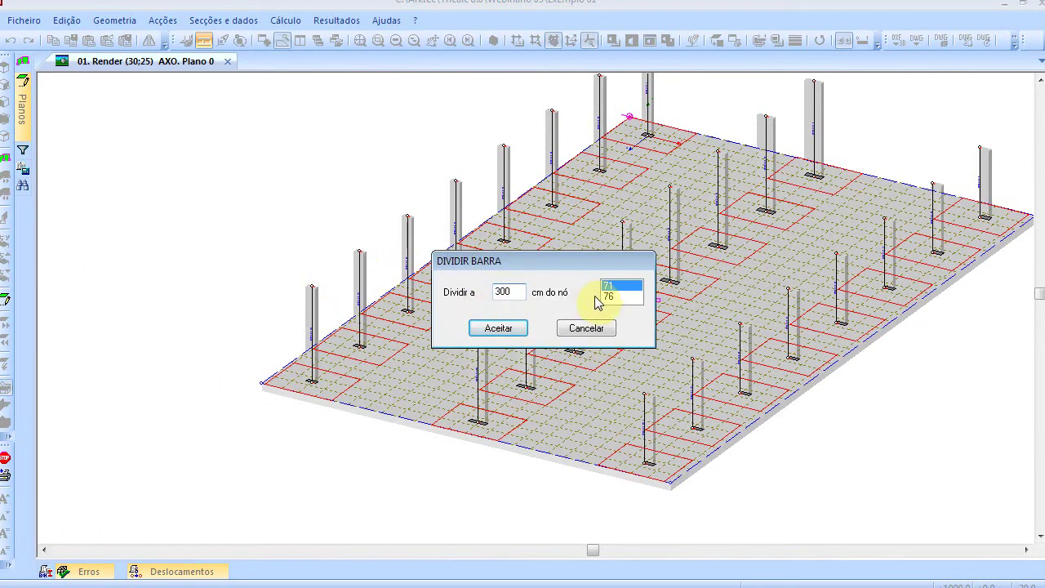
{"action": "left_click", "coordinate": [497, 327]}
{"action": "scroll", "coordinate": [317, 339], "scroll_direction": "up", "scroll_amount": 3}
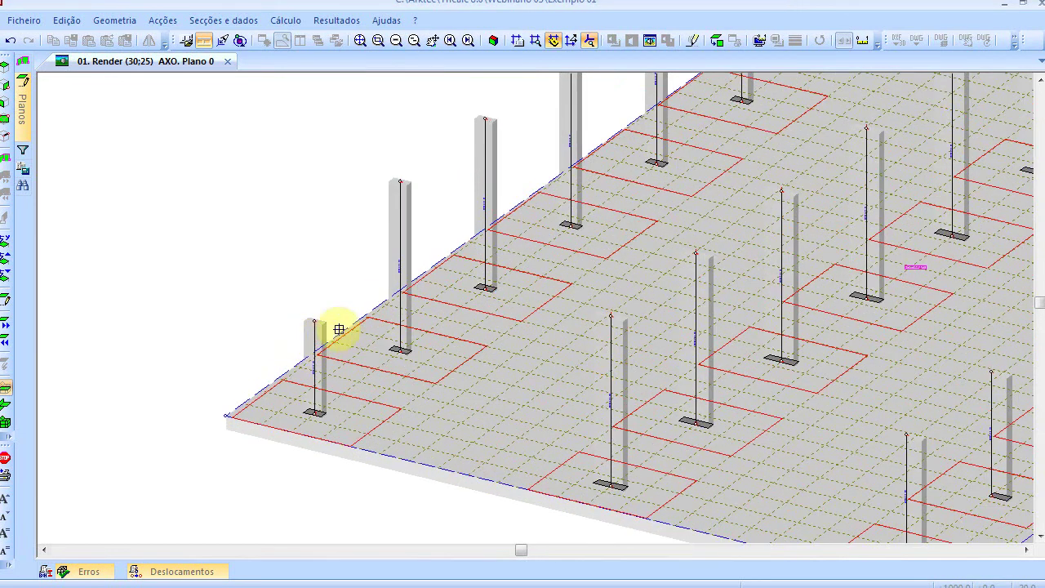
{"action": "left_click", "coordinate": [401, 237]}
{"action": "left_click", "coordinate": [494, 328]}
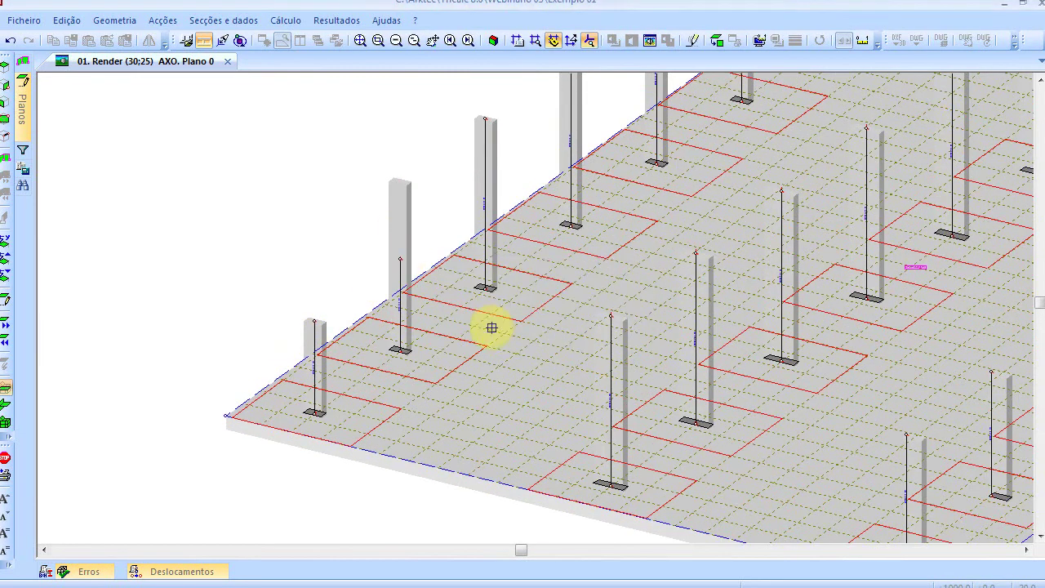
Step: Divide the third, fourth and fifth columns of the same outer row at 300 cm from their base nodes
{"action": "scroll", "coordinate": [495, 334], "scroll_direction": "down", "scroll_amount": 5}
{"action": "left_click", "coordinate": [490, 268]}
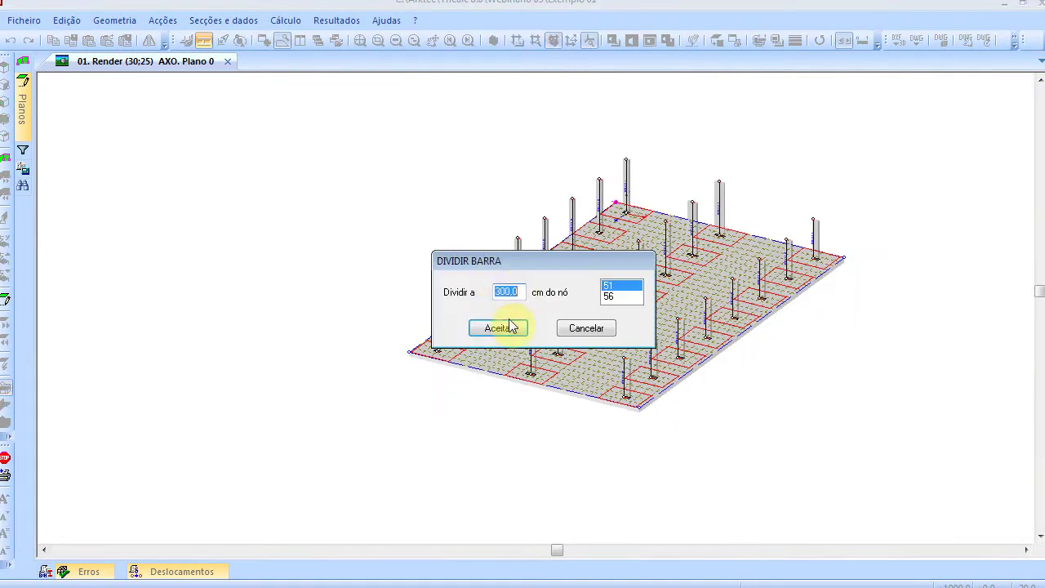
{"action": "left_click", "coordinate": [499, 328]}
{"action": "left_click", "coordinate": [516, 248]}
{"action": "left_click", "coordinate": [497, 327]}
{"action": "left_click", "coordinate": [552, 223]}
{"action": "left_click", "coordinate": [500, 328]}
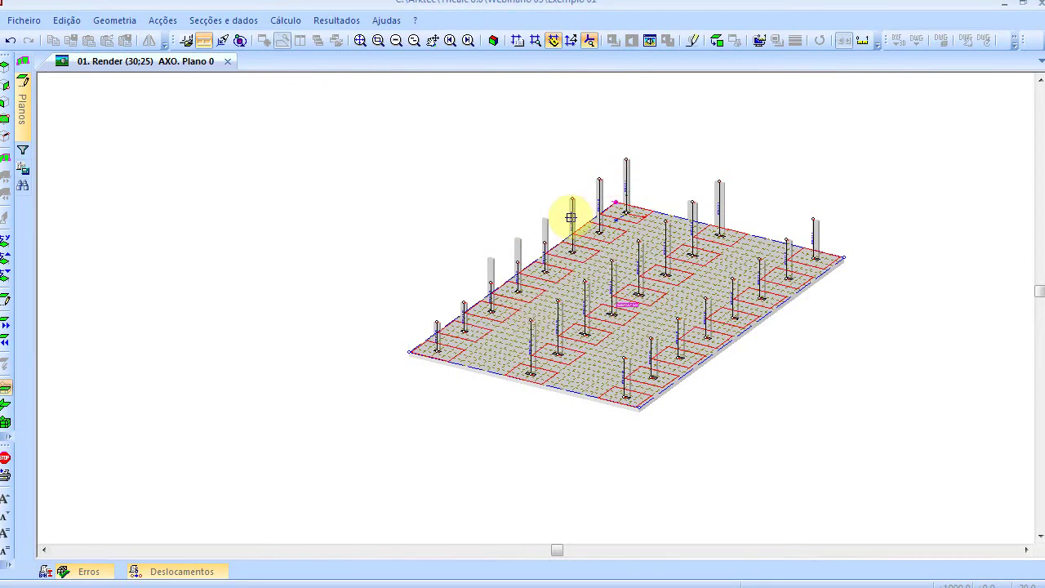
Step: Divide the last three columns of that outer row and the adjacent end column of the middle row at 300 cm from their bases
{"action": "left_click", "coordinate": [572, 216]}
{"action": "left_click", "coordinate": [520, 328]}
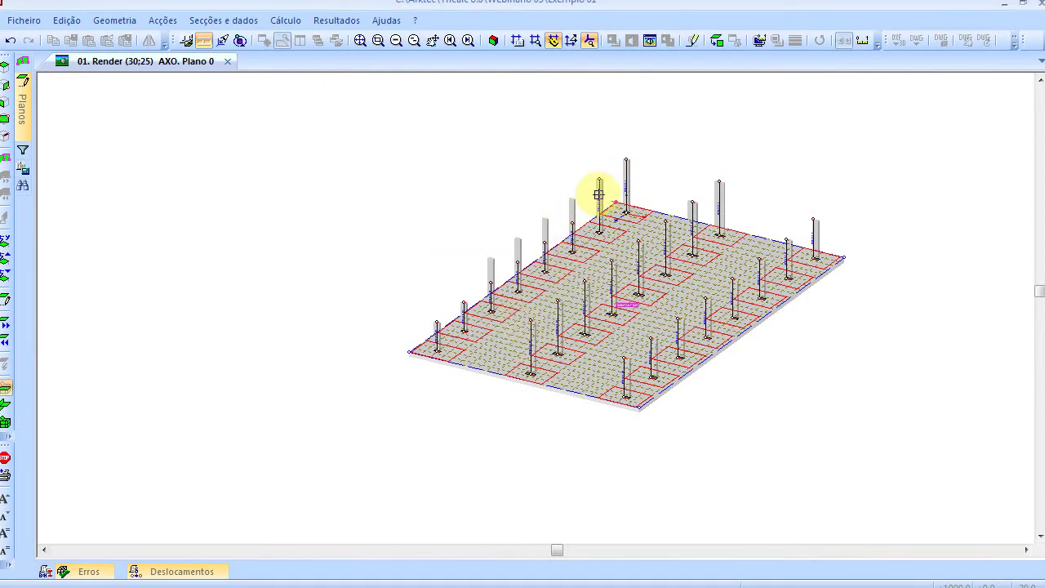
{"action": "left_click", "coordinate": [599, 191]}
{"action": "left_click", "coordinate": [506, 328]}
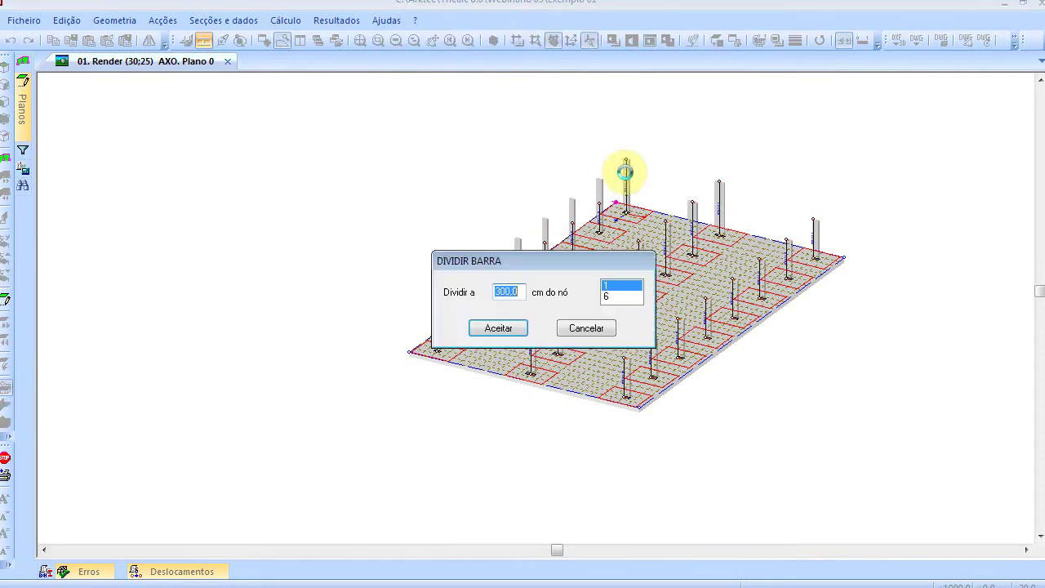
{"action": "left_click", "coordinate": [523, 328]}
{"action": "left_click", "coordinate": [720, 195]}
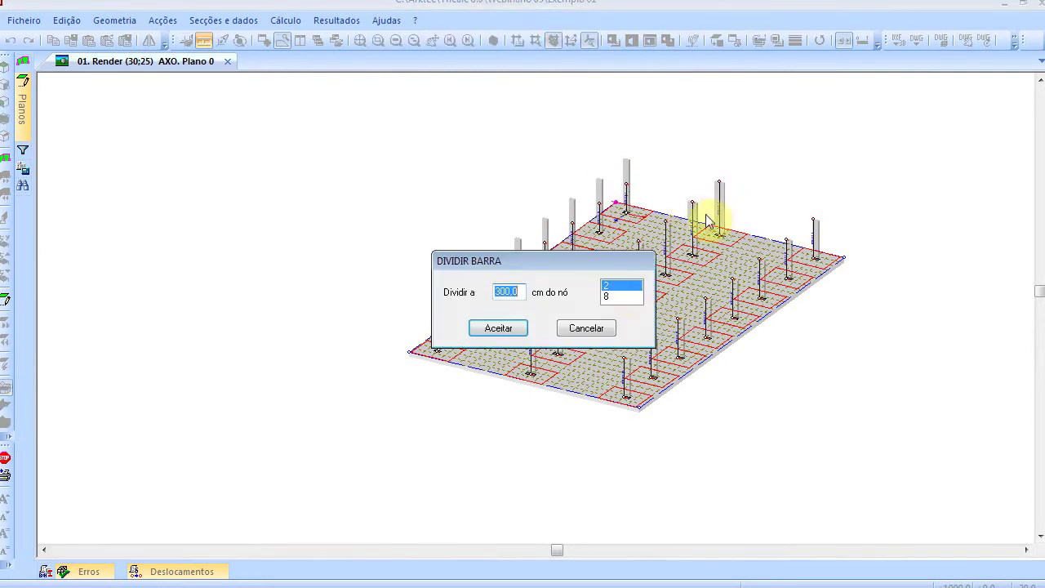
{"action": "left_click", "coordinate": [531, 328]}
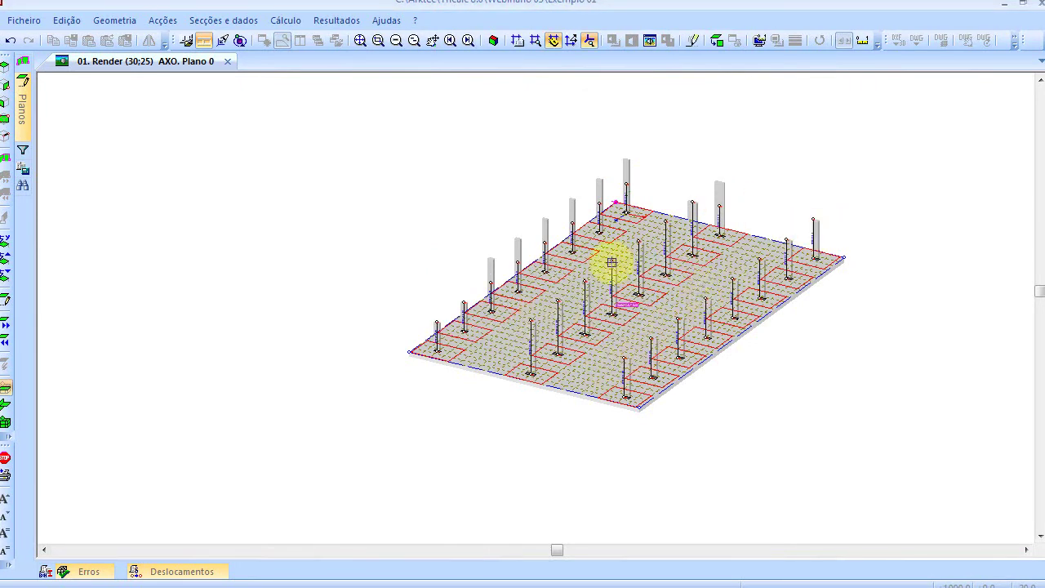
Step: Divide the first four columns of the opposite outer row, starting at its far corner, at 300 cm from their base nodes
{"action": "key", "text": "Down"}
{"action": "key", "text": "Down"}
{"action": "scroll", "coordinate": [853, 264], "scroll_direction": "up", "scroll_amount": 2}
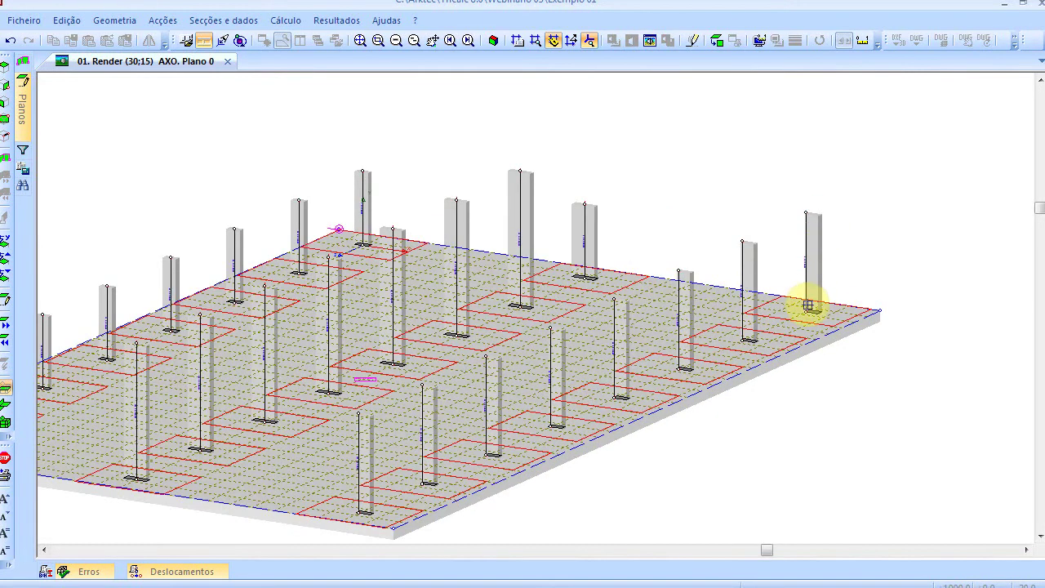
{"action": "left_click", "coordinate": [806, 238]}
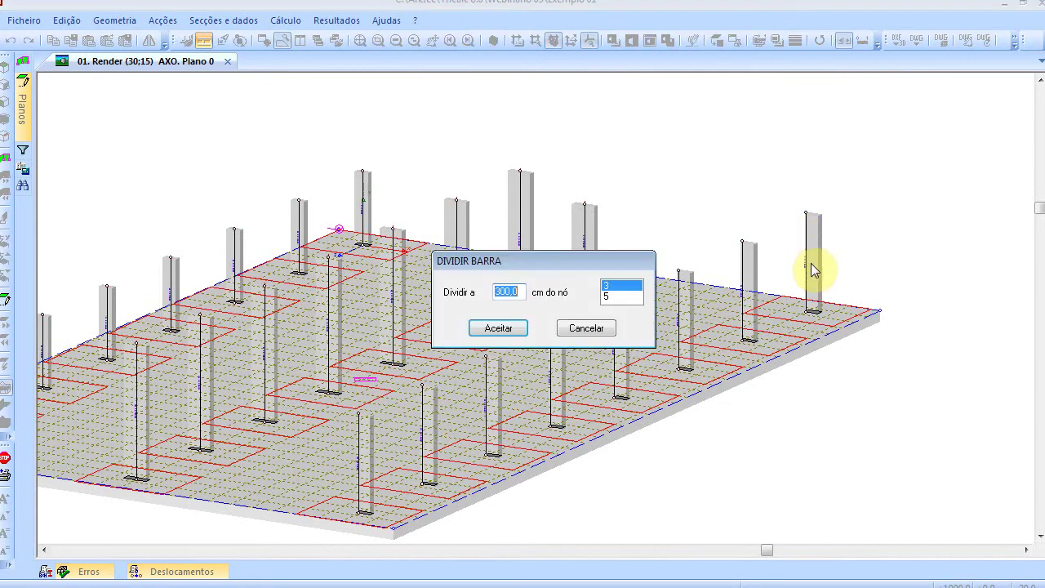
{"action": "left_click", "coordinate": [496, 329]}
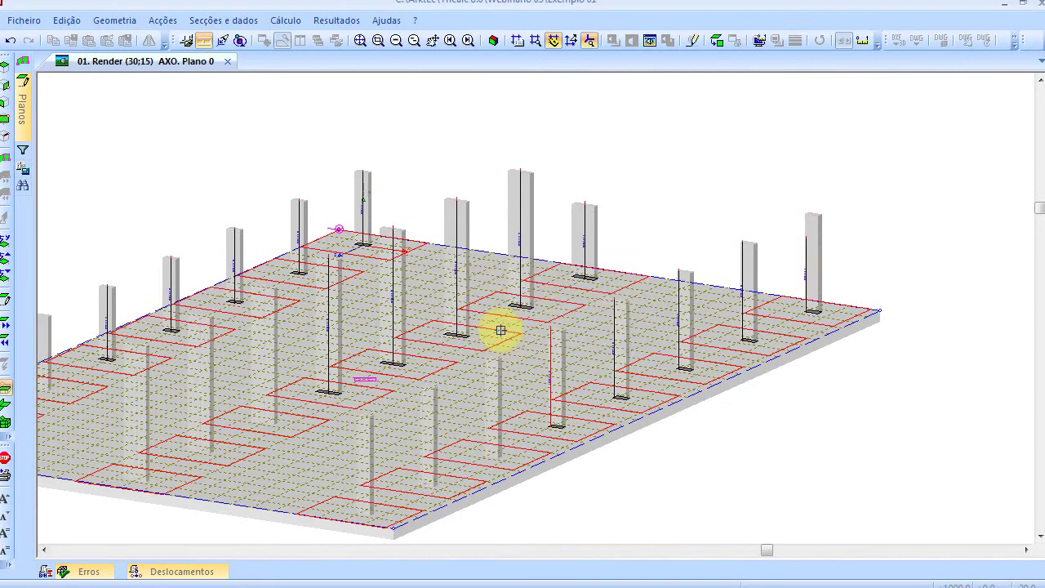
{"action": "left_click", "coordinate": [738, 268]}
{"action": "left_click", "coordinate": [498, 329]}
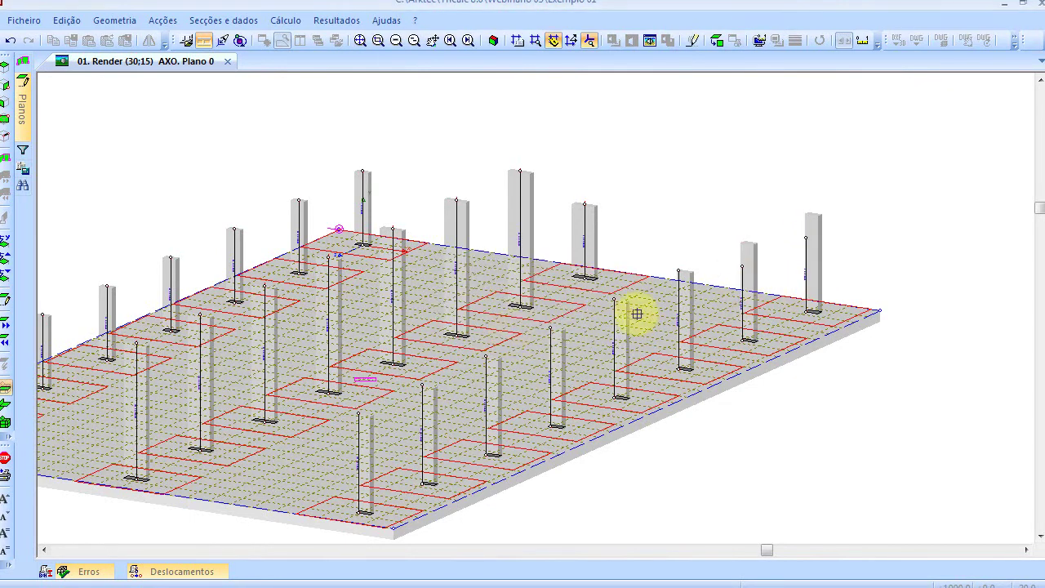
{"action": "left_click", "coordinate": [678, 288]}
{"action": "left_click", "coordinate": [498, 329]}
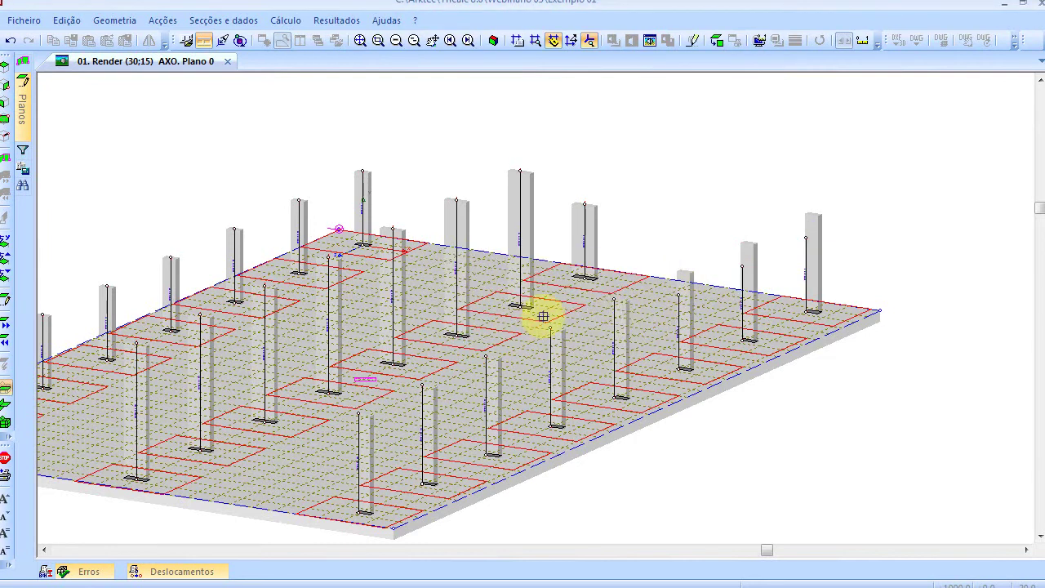
{"action": "left_click", "coordinate": [611, 315]}
{"action": "left_click", "coordinate": [498, 328]}
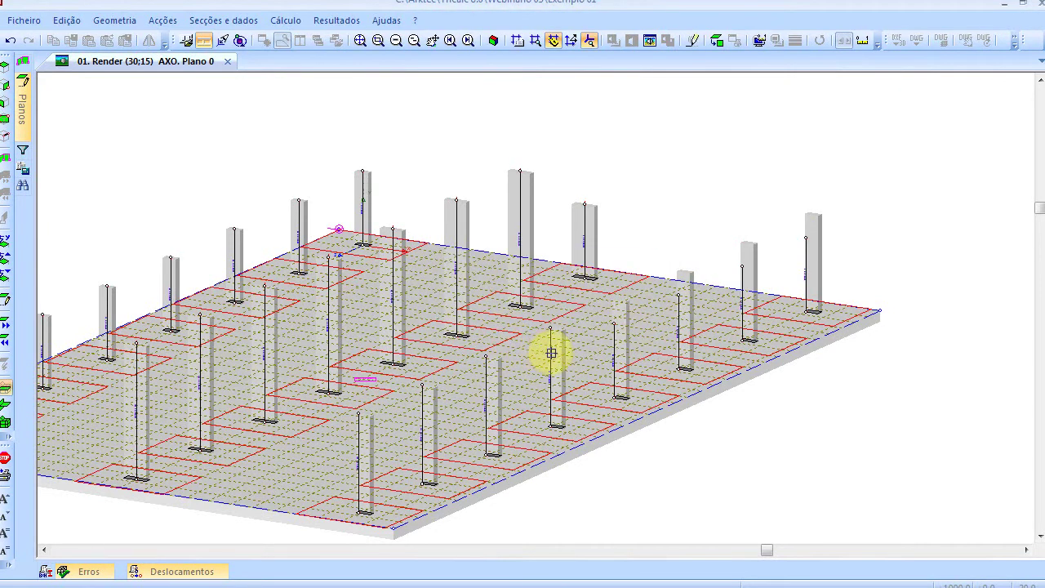
Step: Divide the remaining four columns of the opposite outer row, up to the near corner, at 300 cm from their base nodes
{"action": "left_click", "coordinate": [547, 351]}
{"action": "left_click", "coordinate": [487, 331]}
{"action": "left_click", "coordinate": [484, 363]}
{"action": "left_click", "coordinate": [498, 328]}
{"action": "left_click", "coordinate": [422, 404]}
{"action": "left_click", "coordinate": [485, 329]}
{"action": "left_click", "coordinate": [359, 428]}
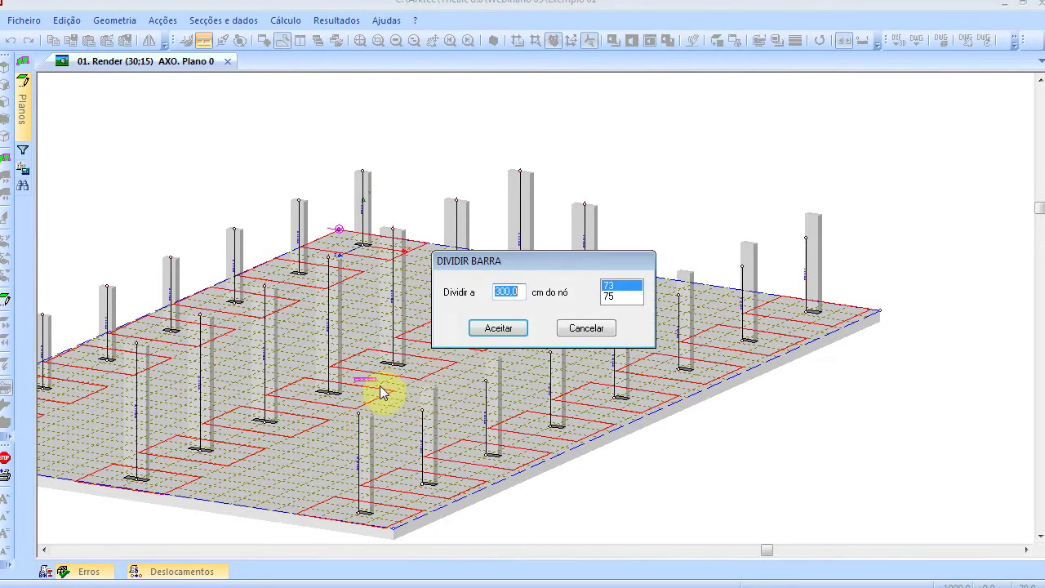
{"action": "left_click", "coordinate": [494, 329]}
Step: Divide the near end column of the middle row at 300 cm from its base node and finish dividing bars
{"action": "left_click", "coordinate": [139, 395]}
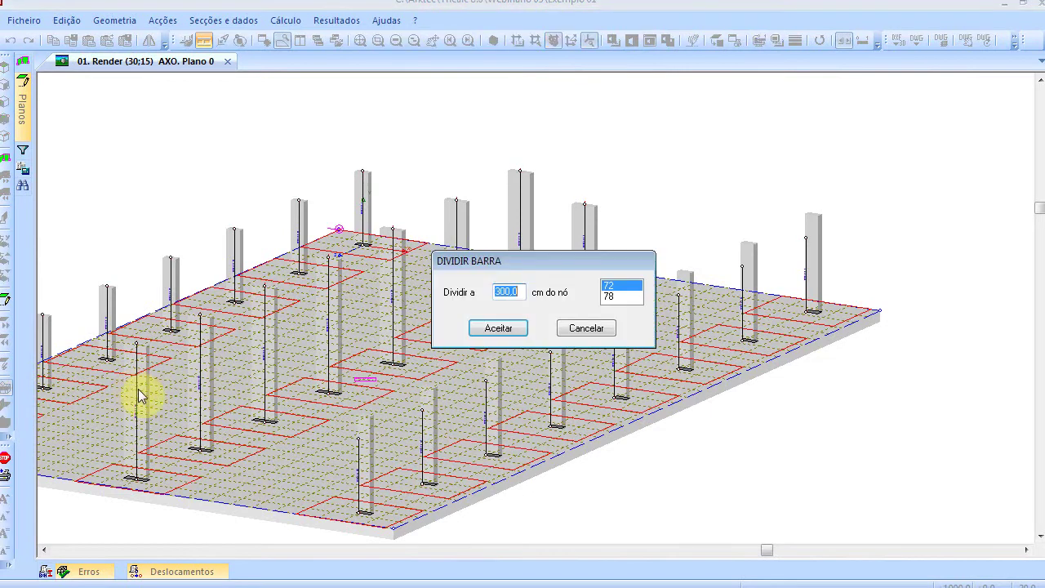
{"action": "left_click", "coordinate": [498, 328]}
{"action": "scroll", "coordinate": [457, 330], "scroll_direction": "down", "scroll_amount": 2}
{"action": "key", "text": "Escape"}
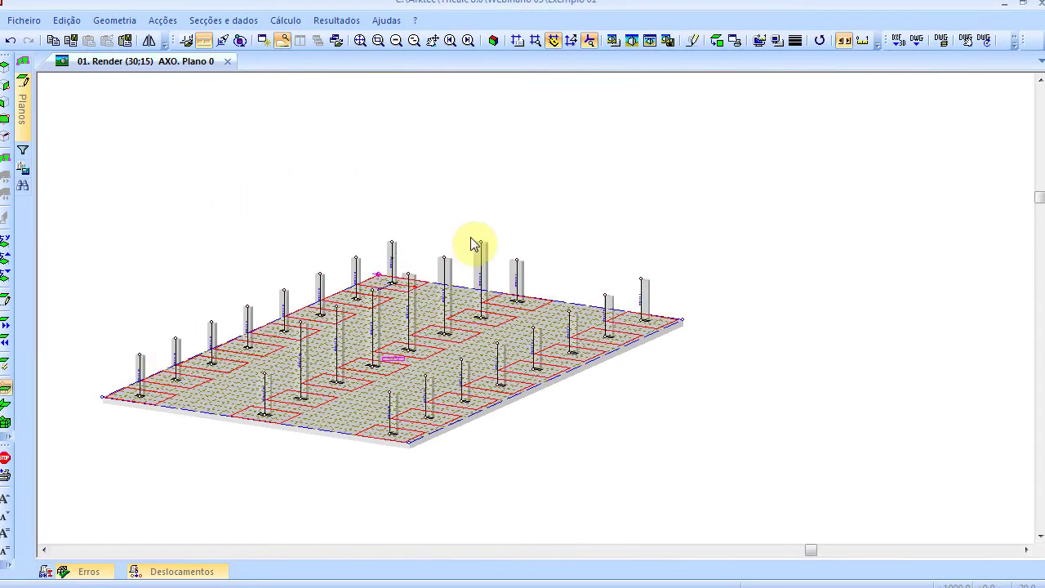
Step: Reorder the structure's geometry with Reordenar after dividing the columns
{"action": "left_click", "coordinate": [114, 20]}
{"action": "left_click", "coordinate": [114, 20]}
{"action": "left_click", "coordinate": [114, 19]}
{"action": "left_click", "coordinate": [126, 110]}
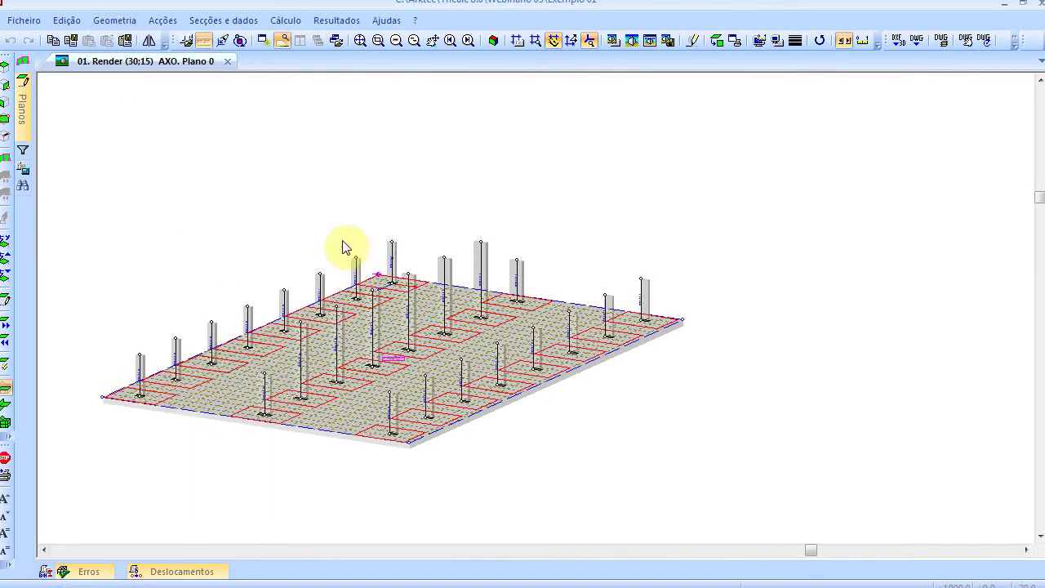
Step: Introduce a resistant wall on the slab at the corner column nearest the origin, named A, with its top level at 300 cm
{"action": "left_click", "coordinate": [114, 20]}
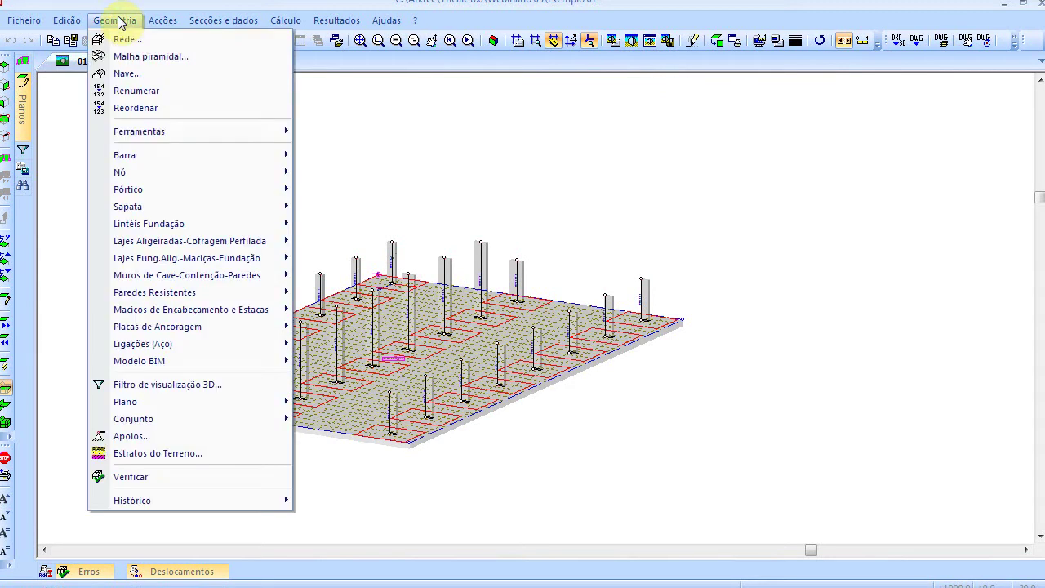
{"action": "mouse_move", "coordinate": [176, 292]}
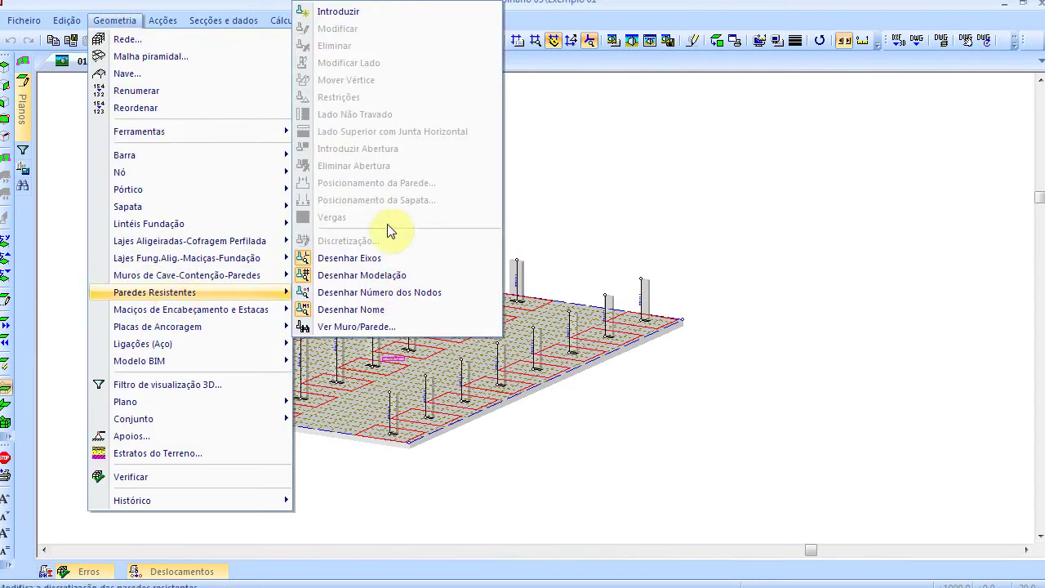
{"action": "left_click", "coordinate": [373, 13]}
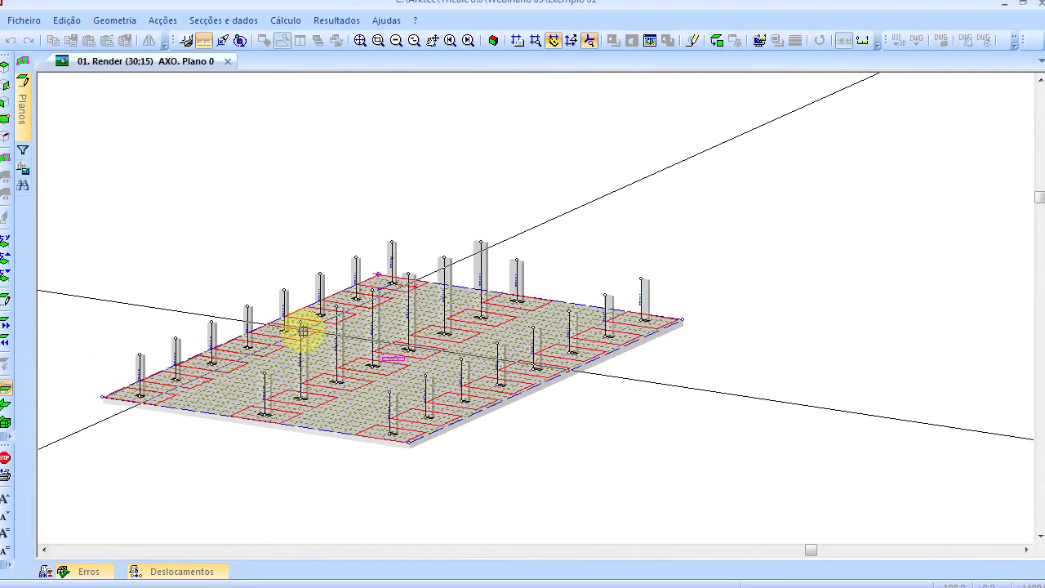
{"action": "left_click", "coordinate": [392, 286]}
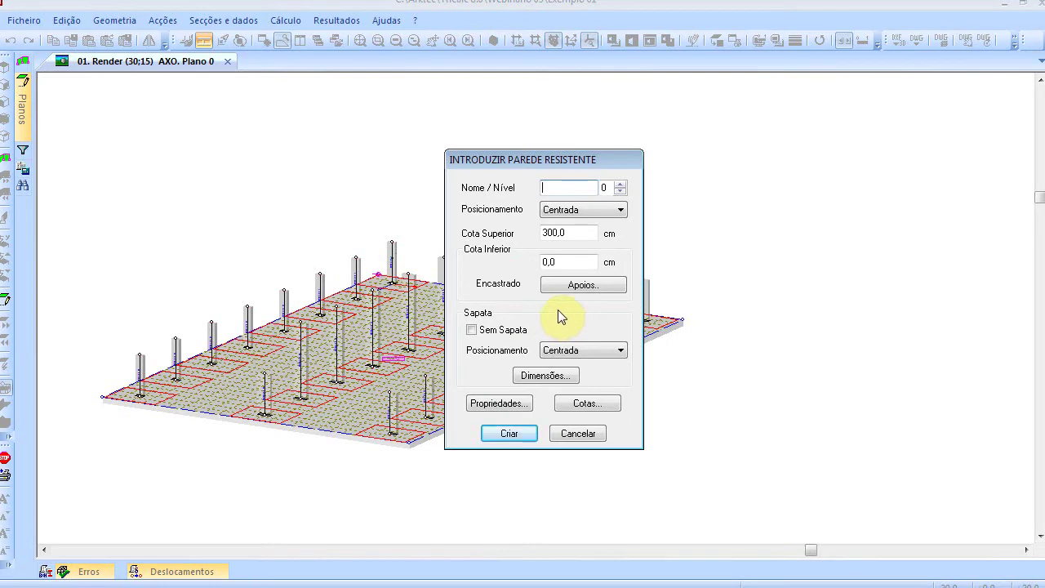
{"action": "type", "text": "A"}
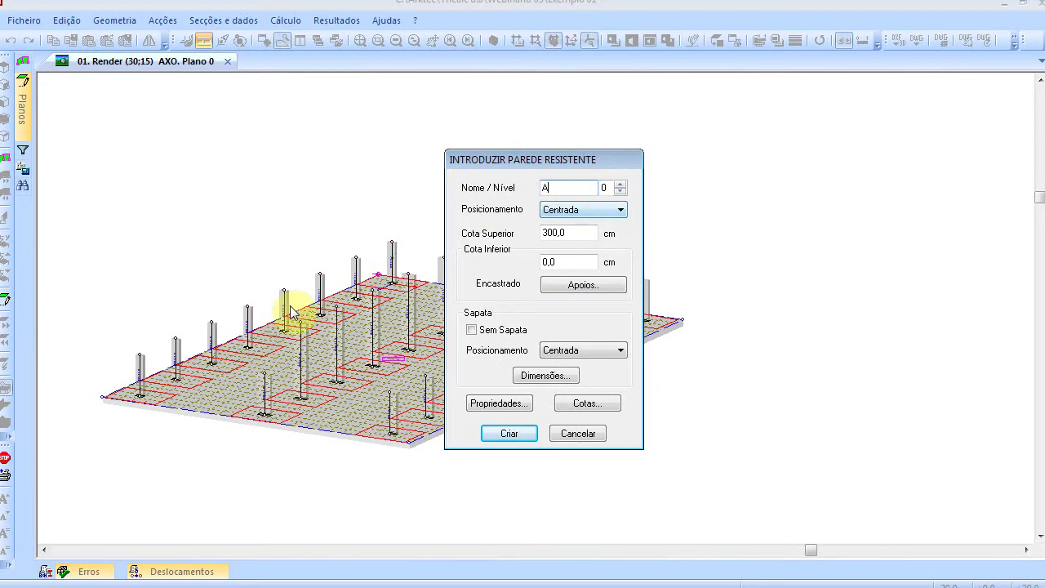
{"action": "left_click", "coordinate": [567, 234]}
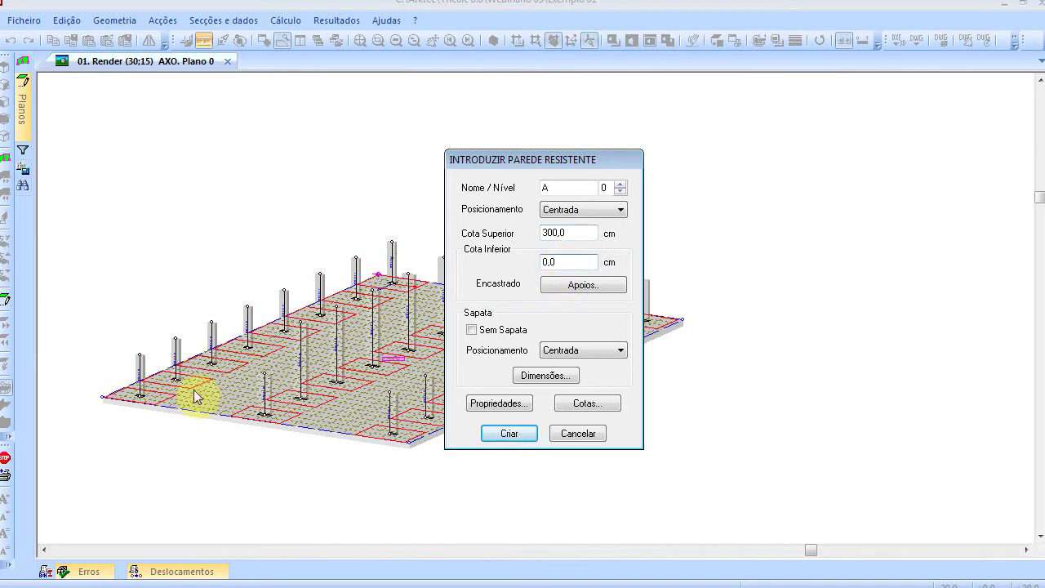
Step: Set the external restraints at the base of wall A to LIVRE XYZ
{"action": "left_click", "coordinate": [562, 290]}
{"action": "left_click", "coordinate": [499, 231]}
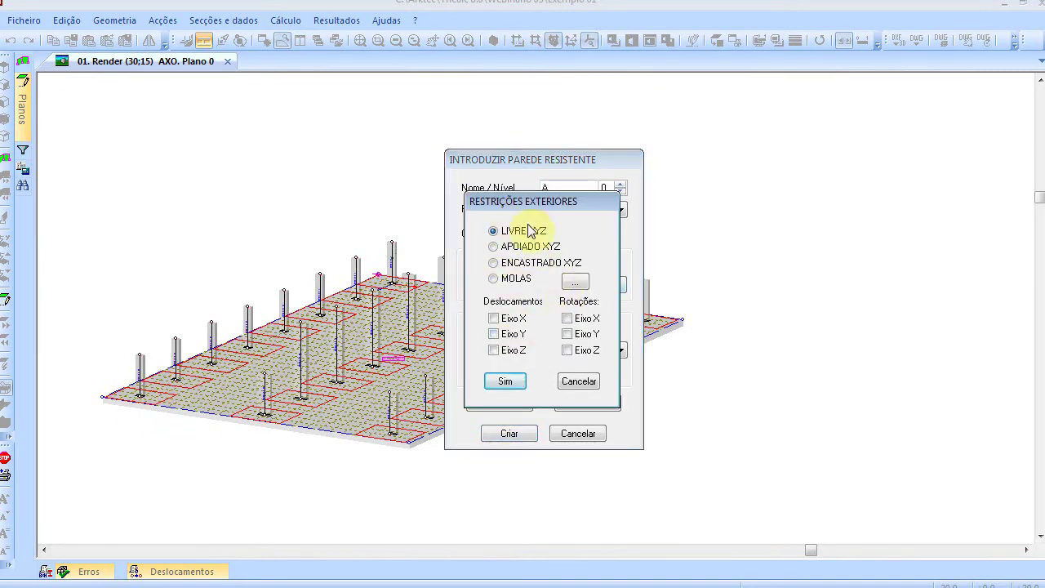
{"action": "left_click", "coordinate": [506, 381]}
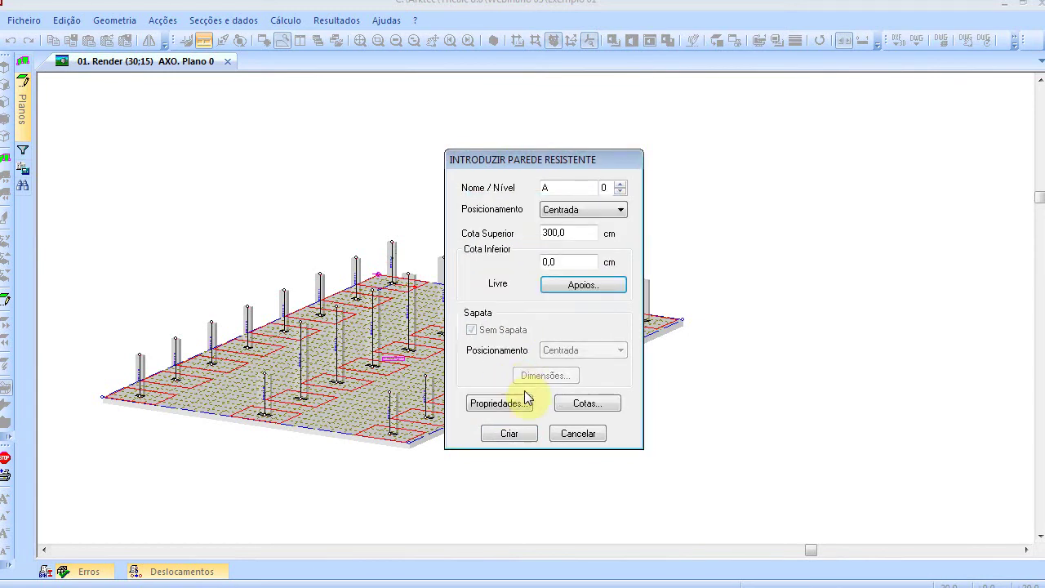
Step: Set wall A's material to Blocos de Betão and reset its properties to that material's default values
{"action": "left_click", "coordinate": [527, 404]}
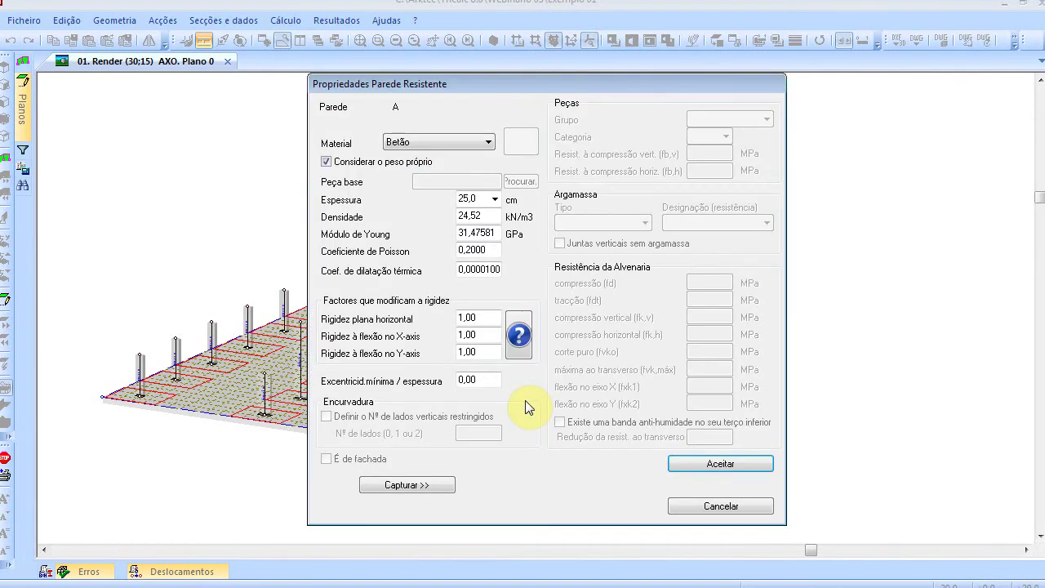
{"action": "left_click", "coordinate": [475, 142]}
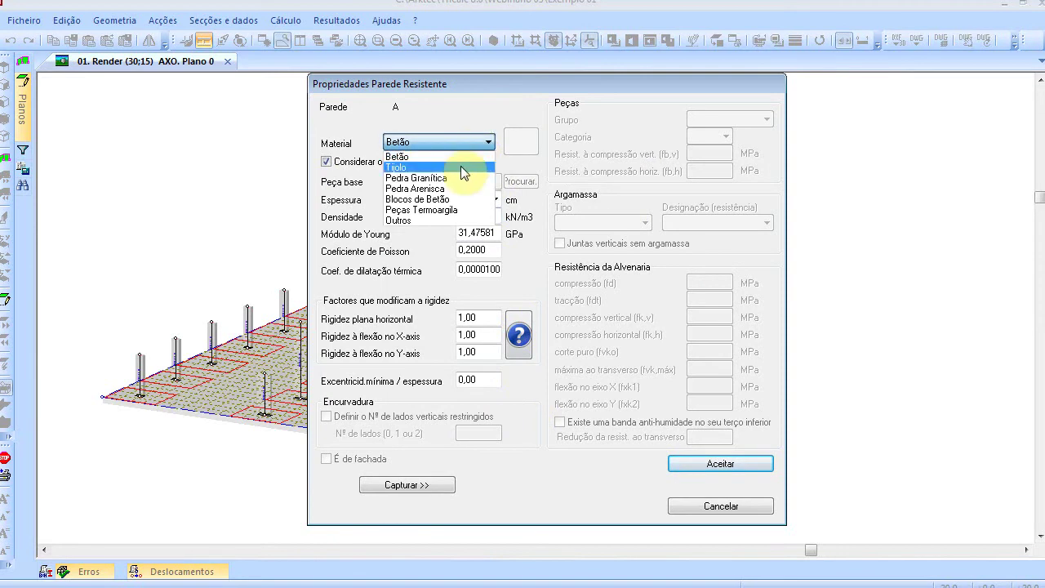
{"action": "left_click", "coordinate": [458, 200]}
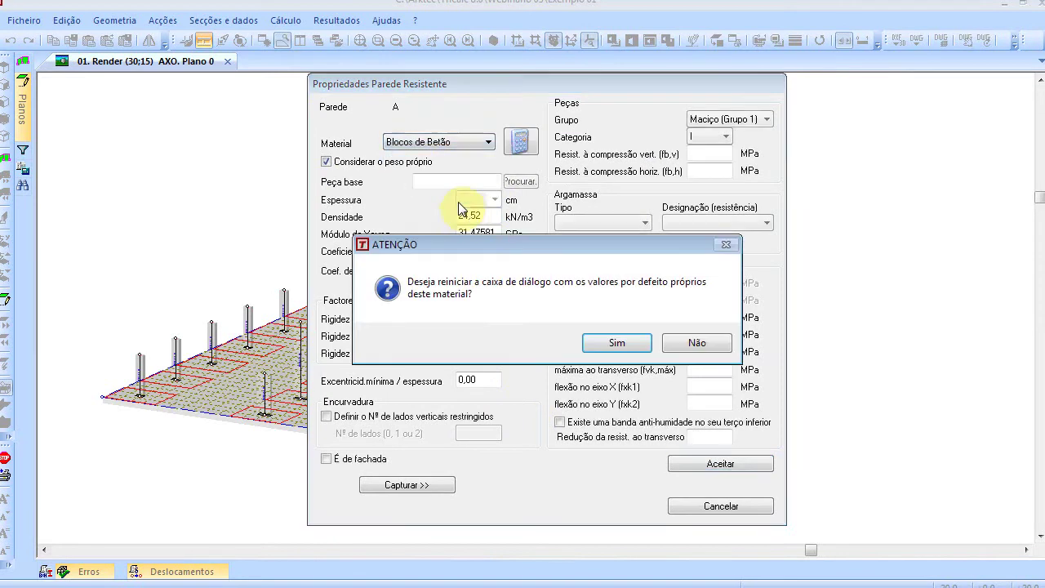
{"action": "left_click", "coordinate": [614, 343]}
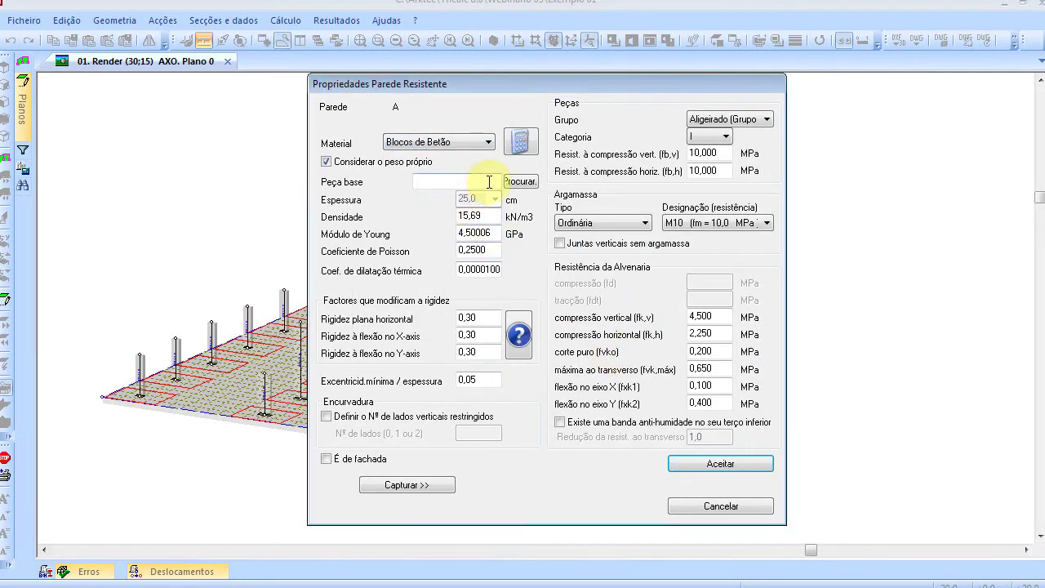
Step: Choose the Presdouro Semioco (Aligeirado) block LE-02/19 as wall A's base piece
{"action": "left_click", "coordinate": [520, 182]}
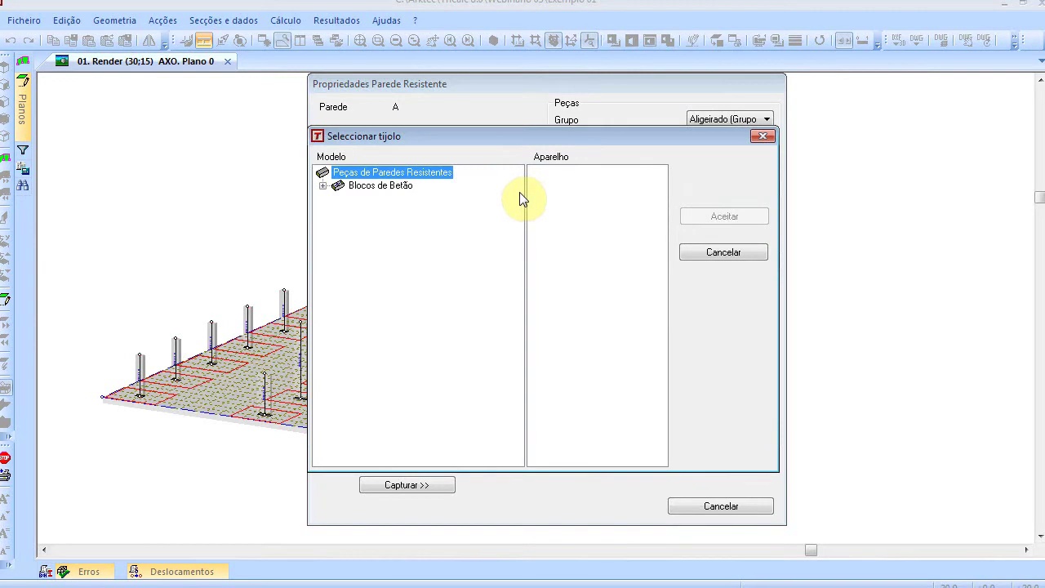
{"action": "left_click", "coordinate": [323, 186]}
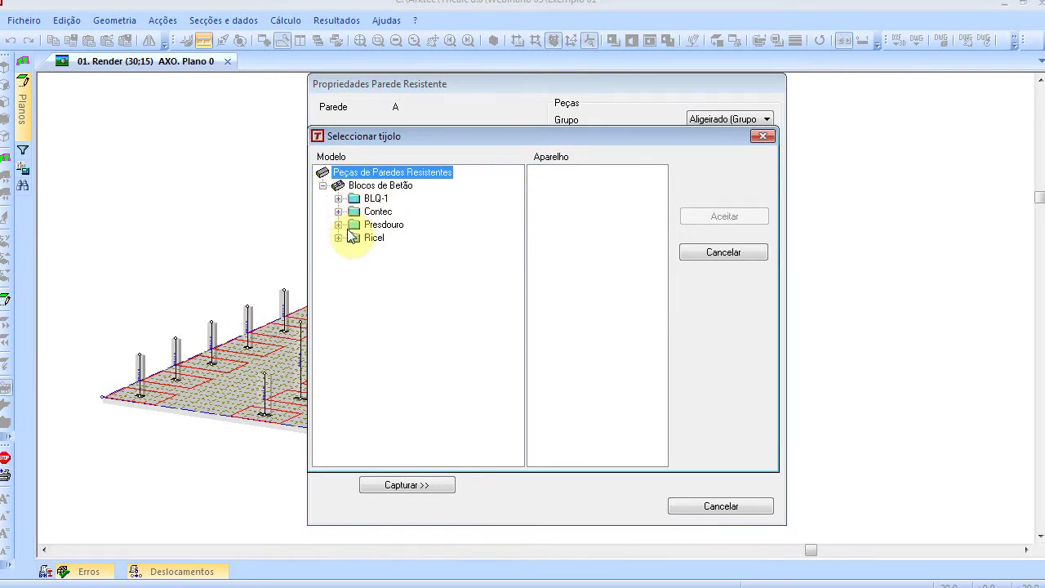
{"action": "left_click", "coordinate": [339, 225]}
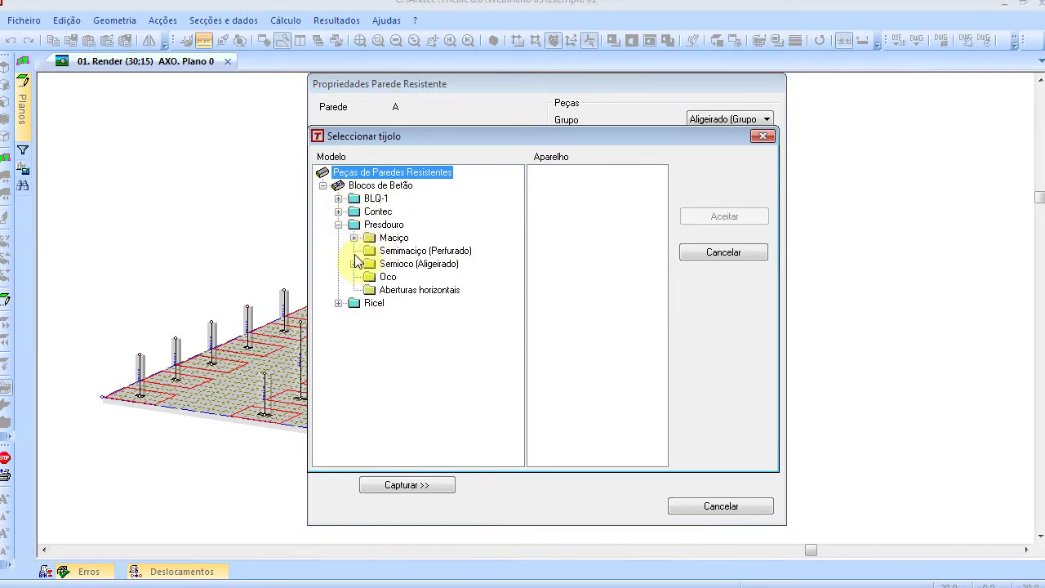
{"action": "left_click", "coordinate": [353, 263]}
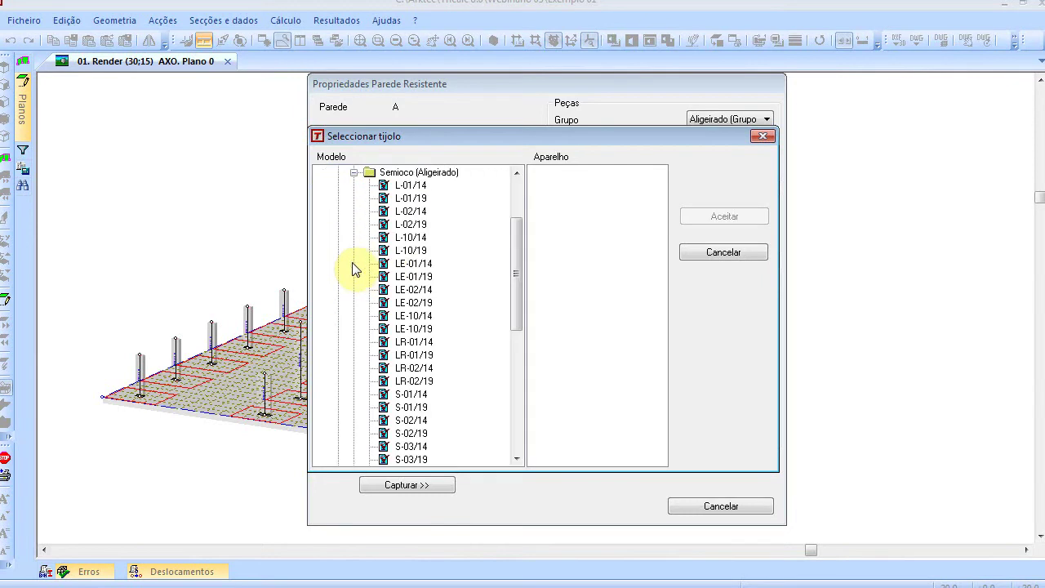
{"action": "left_click", "coordinate": [416, 304]}
{"action": "left_click", "coordinate": [558, 174]}
{"action": "left_click", "coordinate": [713, 217]}
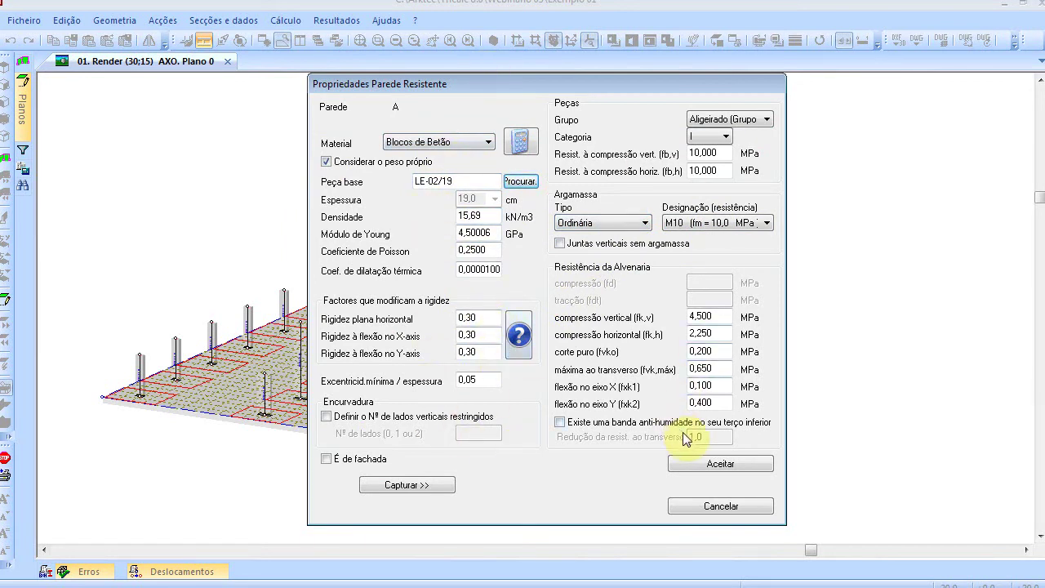
Step: Apply the proposed stiffness factors 0,03, 0,12 and 0,48 to wall A, treating it as resting on an element subject to bending
{"action": "left_click", "coordinate": [716, 318]}
{"action": "left_click", "coordinate": [708, 334]}
{"action": "left_click", "coordinate": [707, 152]}
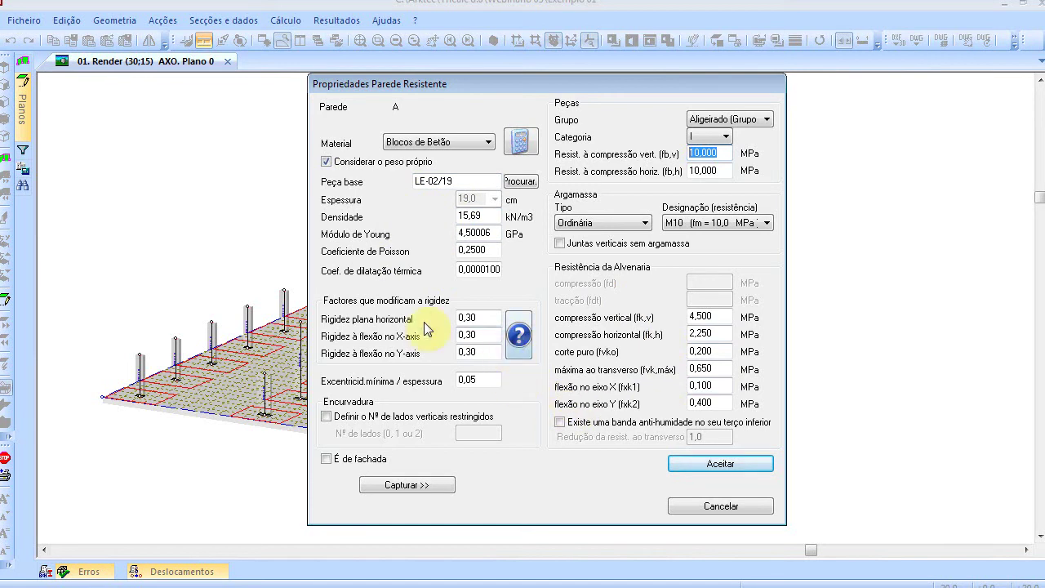
{"action": "left_click", "coordinate": [519, 336]}
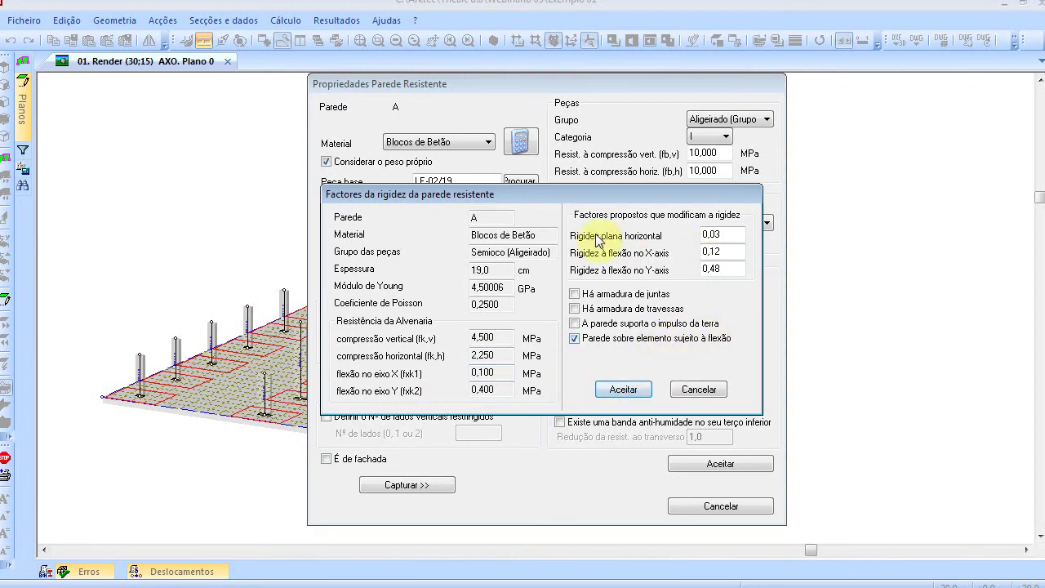
{"action": "left_click", "coordinate": [624, 390]}
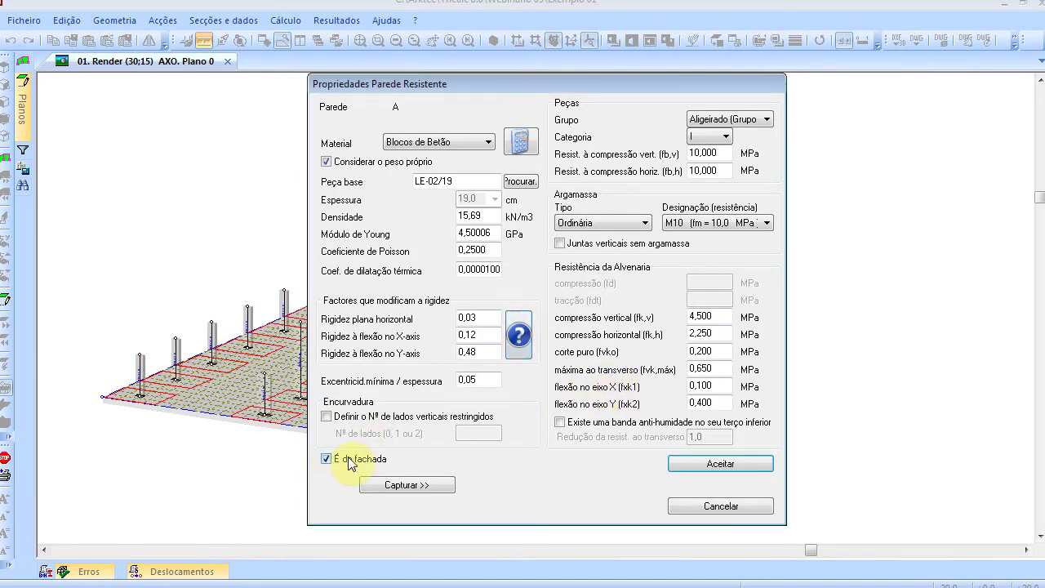
Step: Define wall A as a façade wall with 2 restrained vertical sides and accept its properties despite the masonry strength mismatch
{"action": "left_click", "coordinate": [359, 420]}
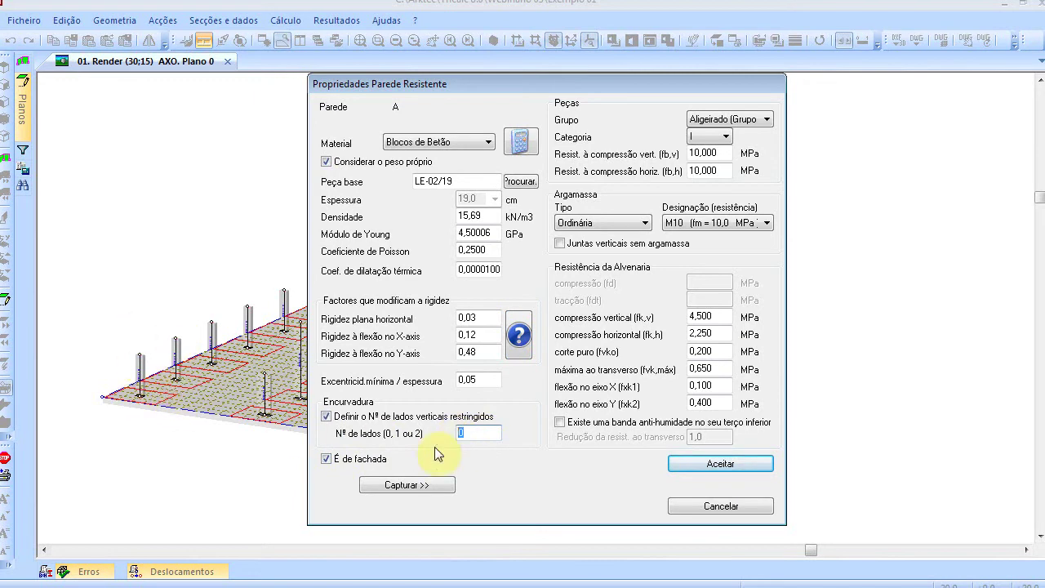
{"action": "double_click", "coordinate": [485, 433]}
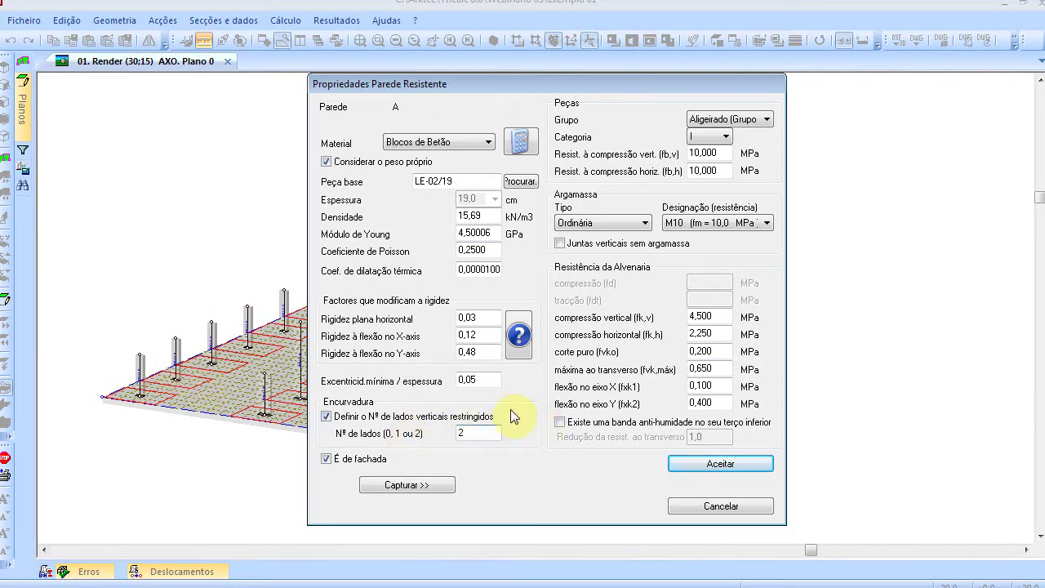
{"action": "left_click", "coordinate": [690, 471]}
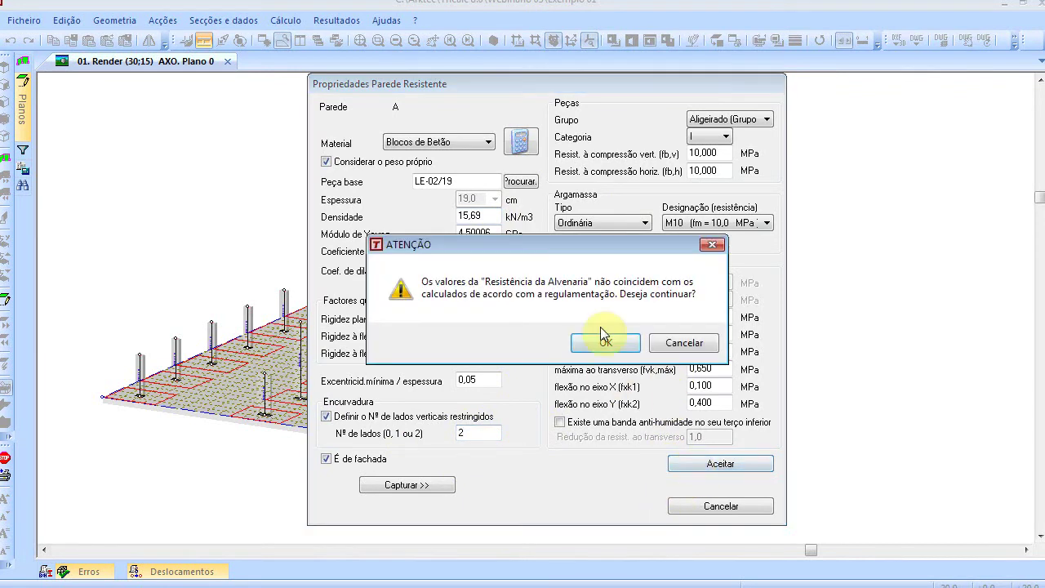
{"action": "left_click", "coordinate": [602, 342]}
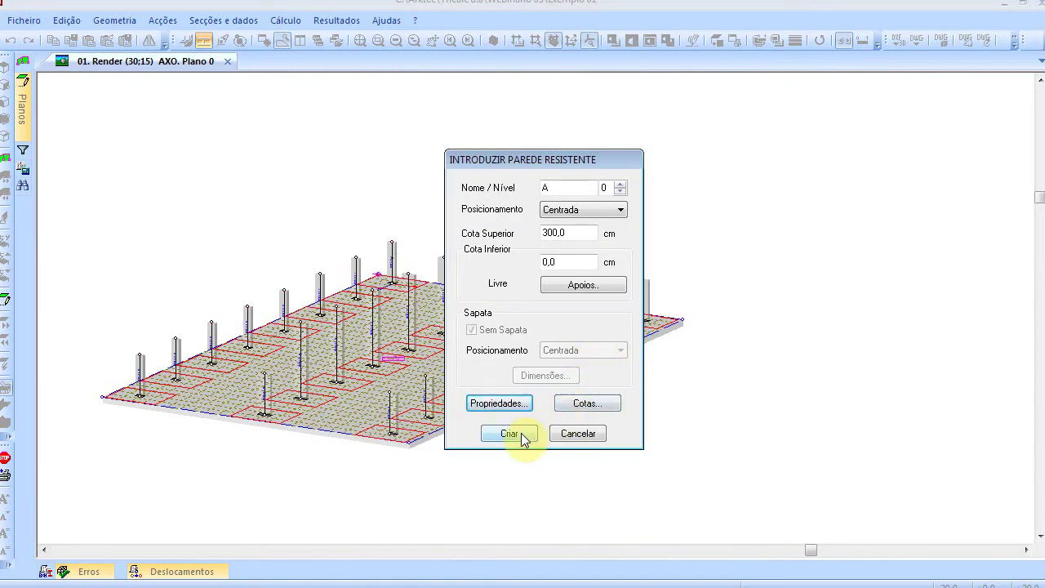
Step: Create wall A along the long outer row of columns and end the wall command
{"action": "left_click", "coordinate": [522, 435]}
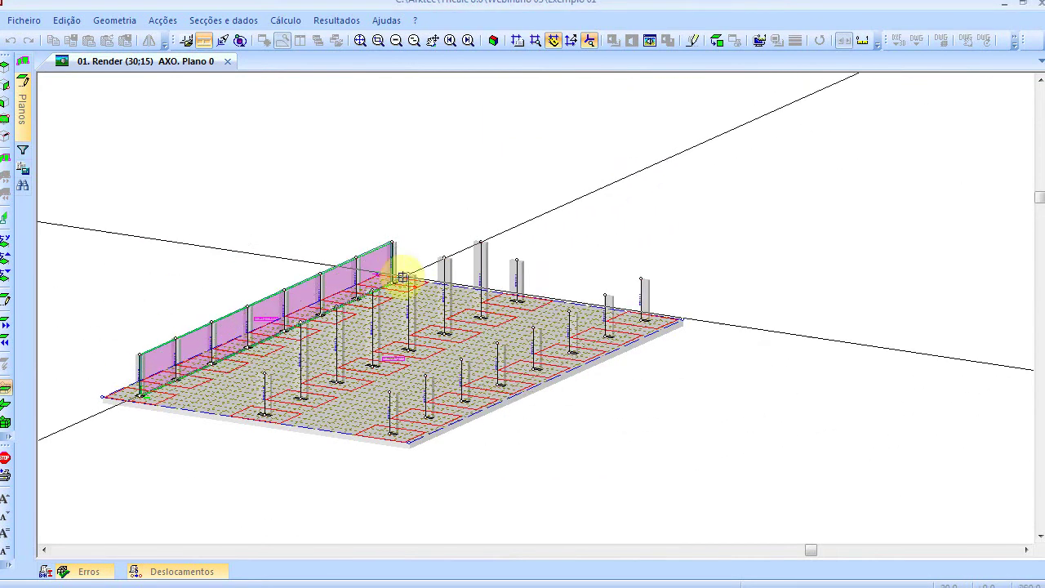
{"action": "scroll", "coordinate": [386, 259], "scroll_direction": "up", "scroll_amount": 3}
{"action": "scroll", "coordinate": [389, 240], "scroll_direction": "down", "scroll_amount": 3}
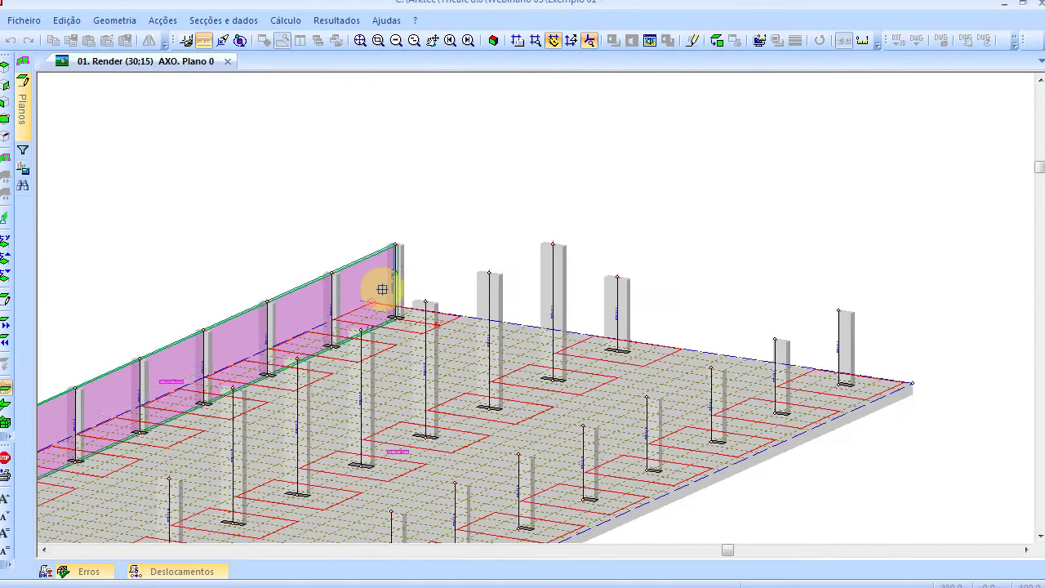
{"action": "scroll", "coordinate": [377, 285], "scroll_direction": "down", "scroll_amount": 2}
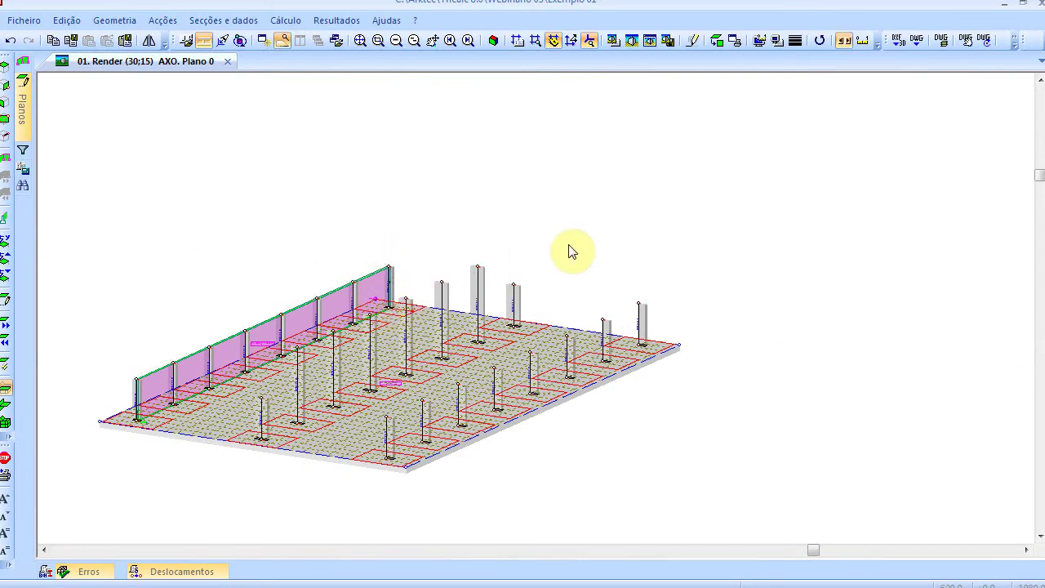
{"action": "key", "text": "Escape"}
Step: Introduce resistant wall B along the far short side between the corner columns, 300 cm high with the same LE-02/19 block properties
{"action": "left_click", "coordinate": [114, 21]}
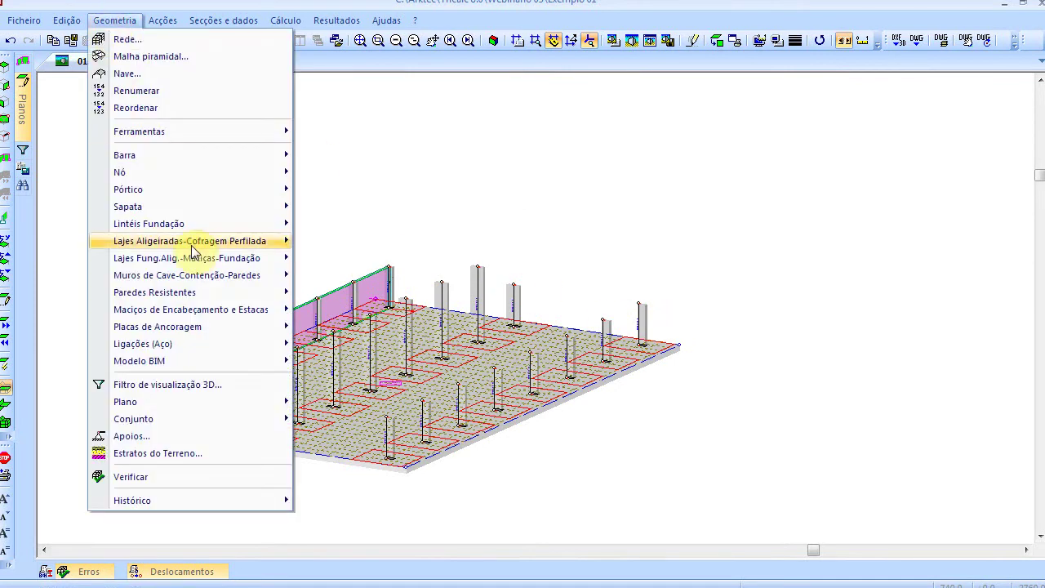
{"action": "mouse_move", "coordinate": [275, 293]}
{"action": "left_click", "coordinate": [399, 10]}
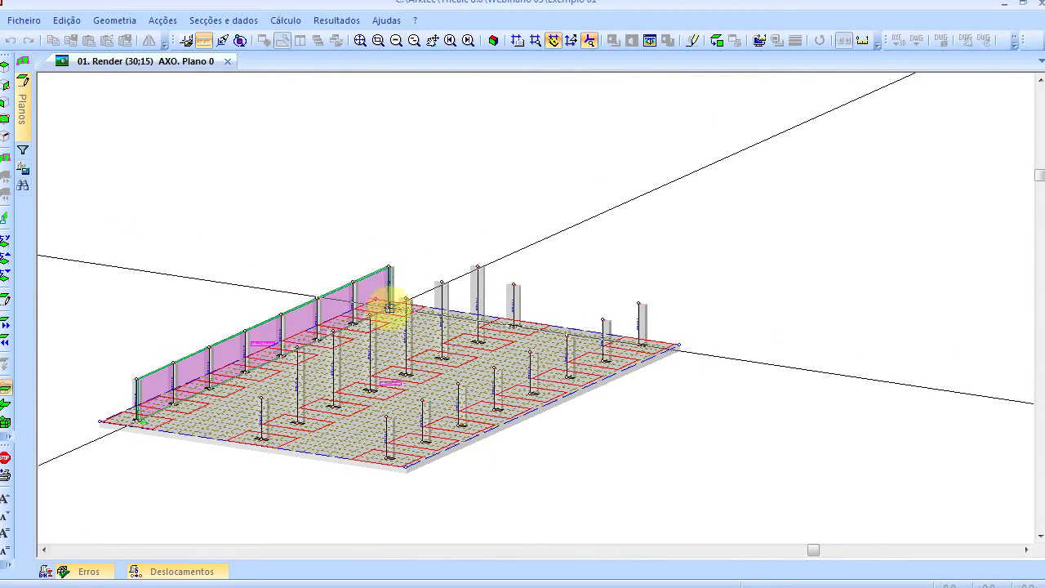
{"action": "left_click", "coordinate": [637, 344]}
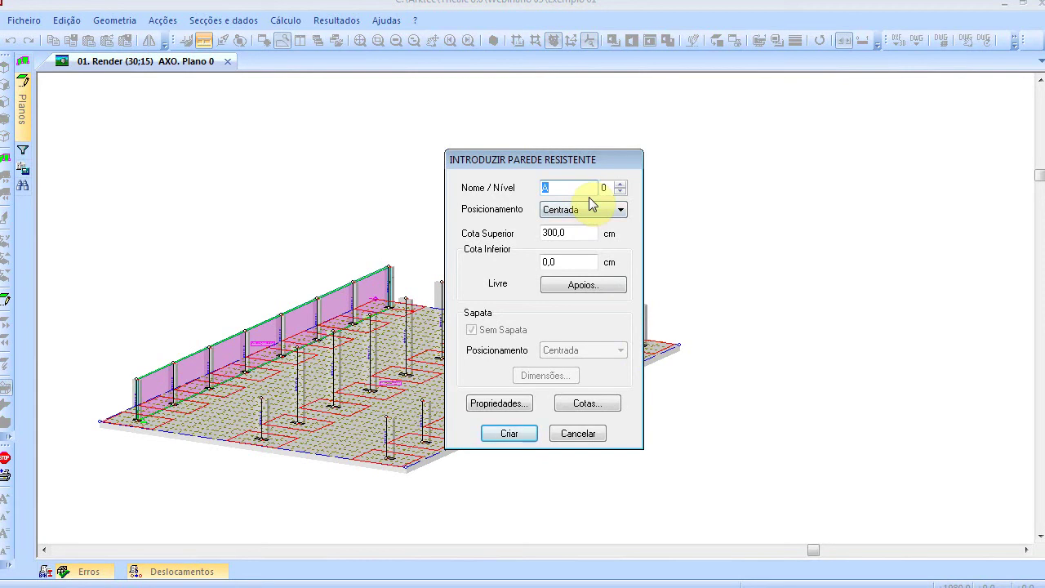
{"action": "left_click", "coordinate": [516, 407]}
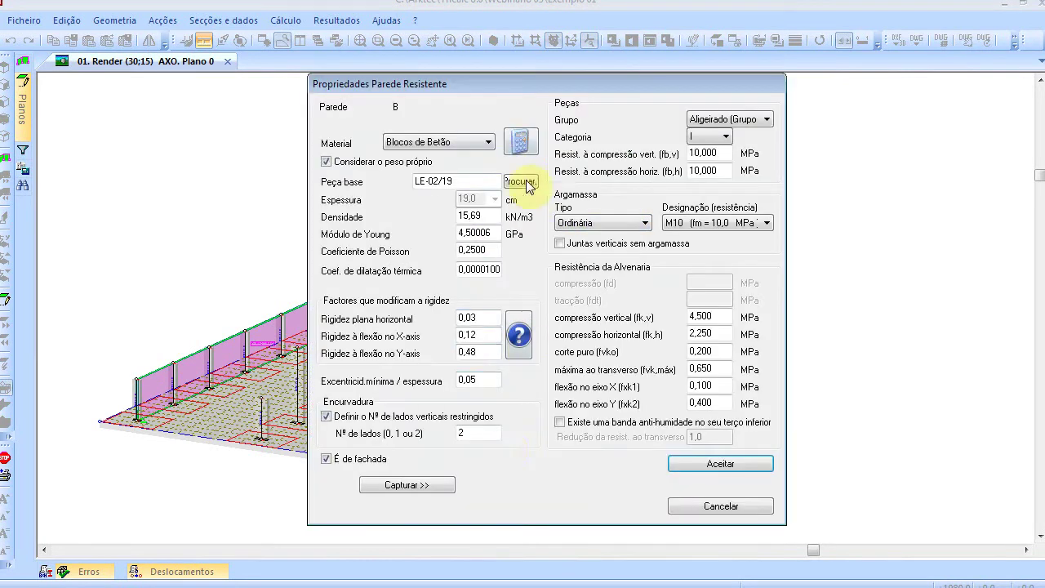
{"action": "left_click", "coordinate": [720, 465]}
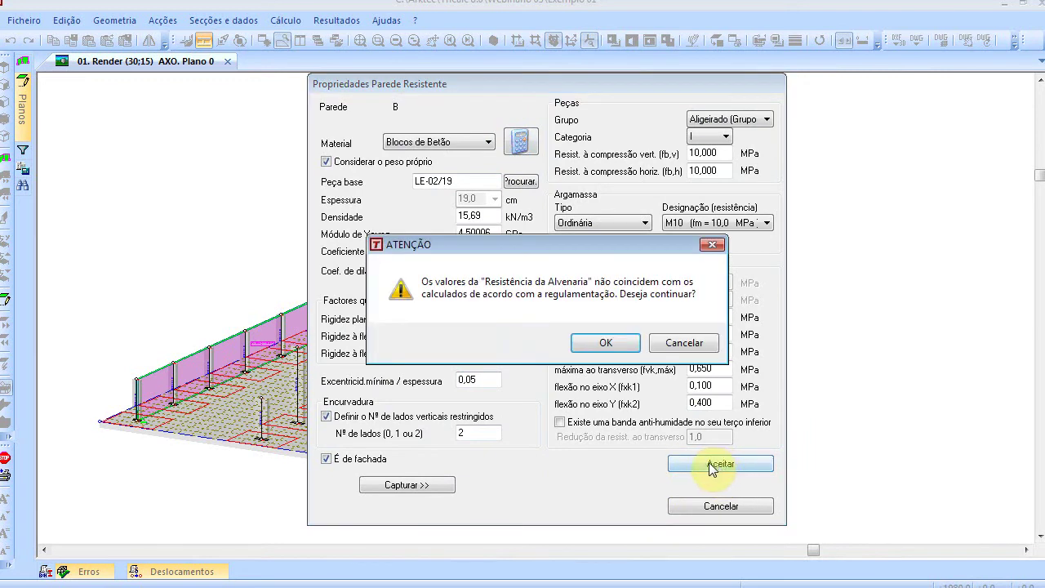
{"action": "left_click", "coordinate": [620, 347]}
{"action": "left_click", "coordinate": [526, 433]}
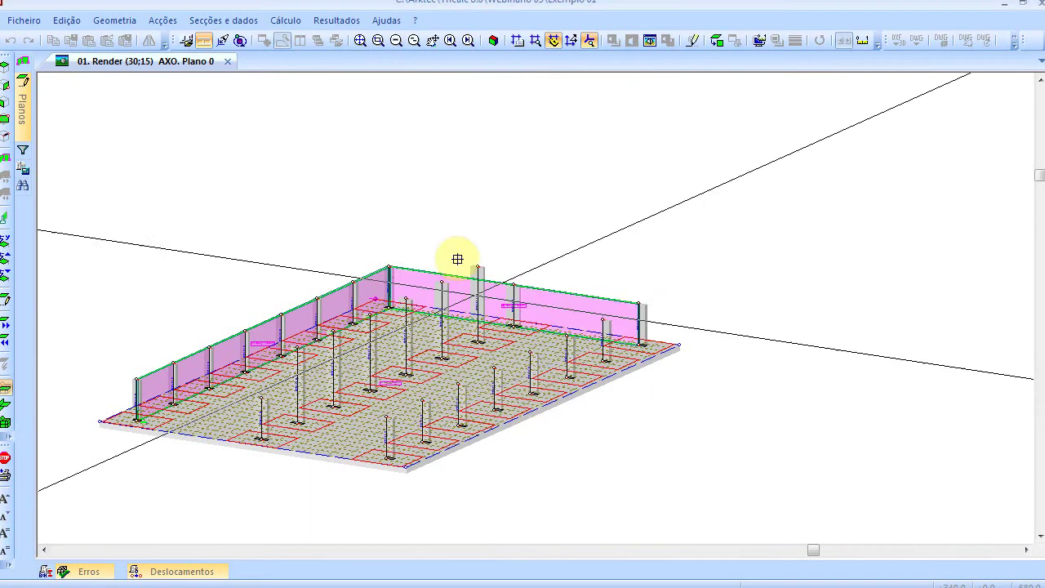
Step: Create resistant wall C along the opposite long row of columns, with its top level at 300 cm
{"action": "scroll", "coordinate": [562, 373], "scroll_direction": "up", "scroll_amount": 2}
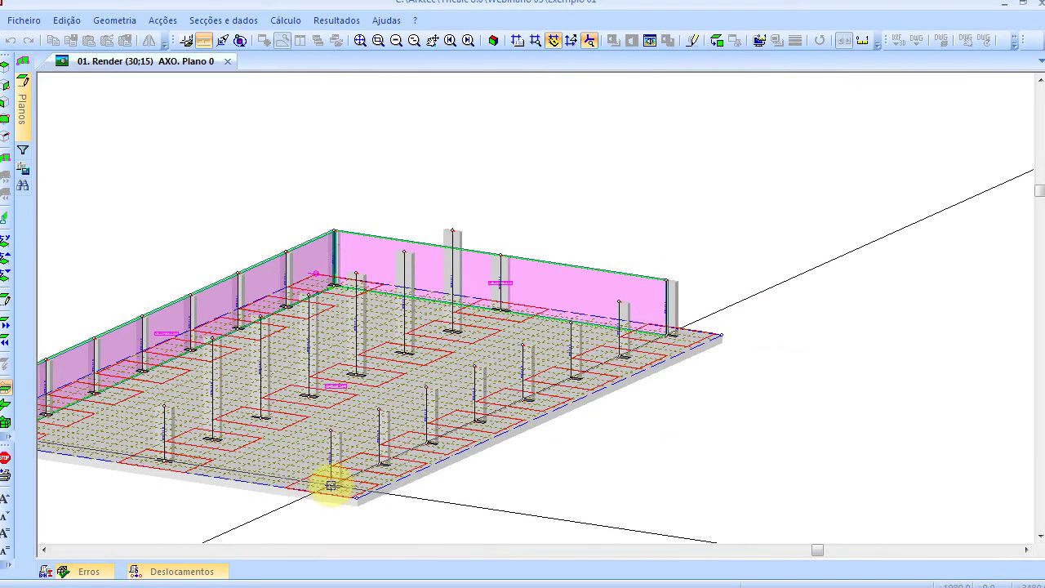
{"action": "left_click", "coordinate": [335, 483]}
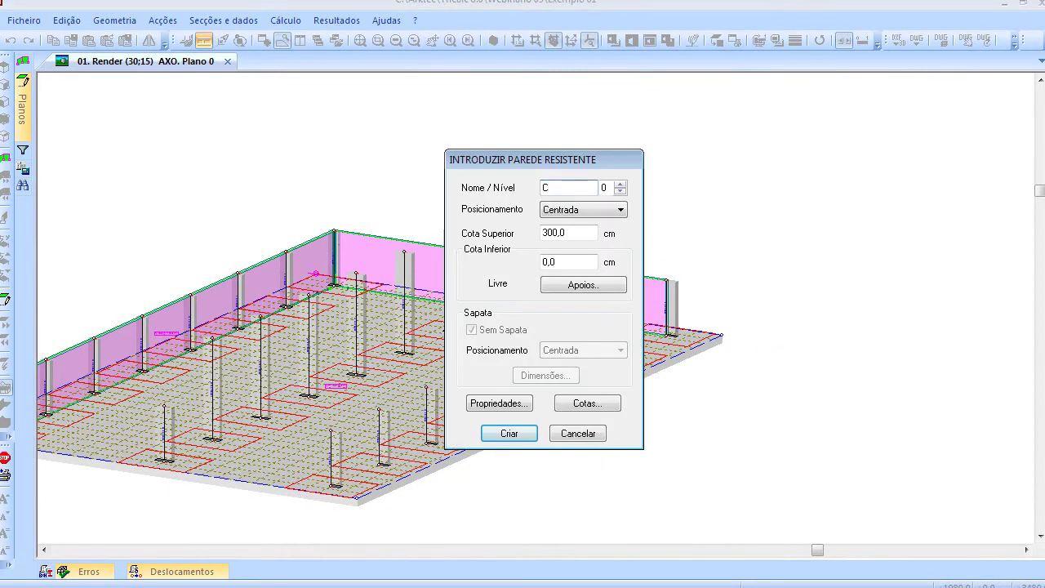
{"action": "left_click", "coordinate": [512, 433]}
{"action": "scroll", "coordinate": [509, 465], "scroll_direction": "down", "scroll_amount": 1}
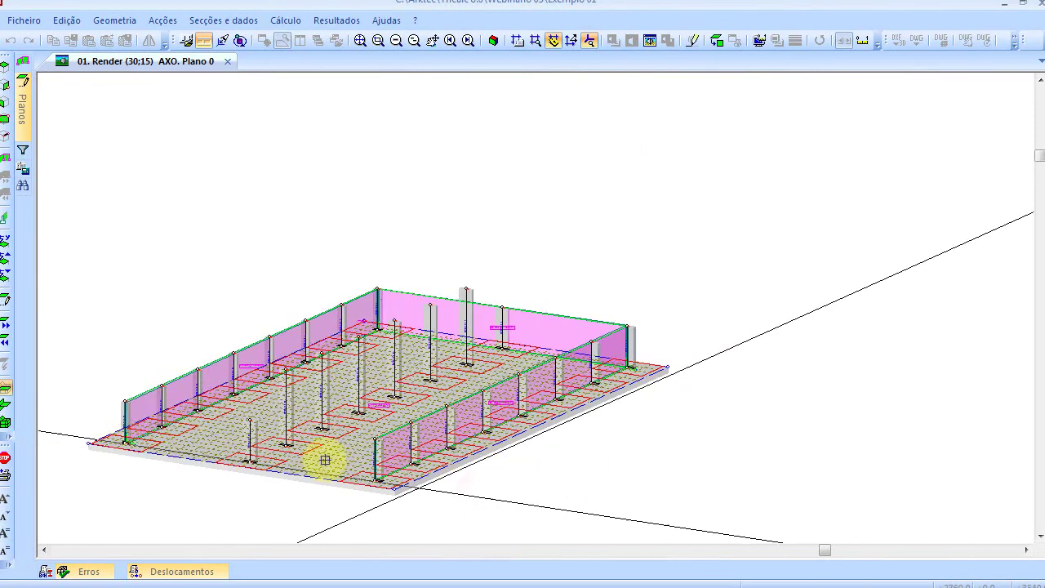
Step: Create resistant wall D along the near short side between its two corner columns, closing the wall perimeter
{"action": "scroll", "coordinate": [145, 435], "scroll_direction": "up", "scroll_amount": 1}
{"action": "middle_click_drag", "start_coordinate": [213, 445], "coordinate": [276, 454]}
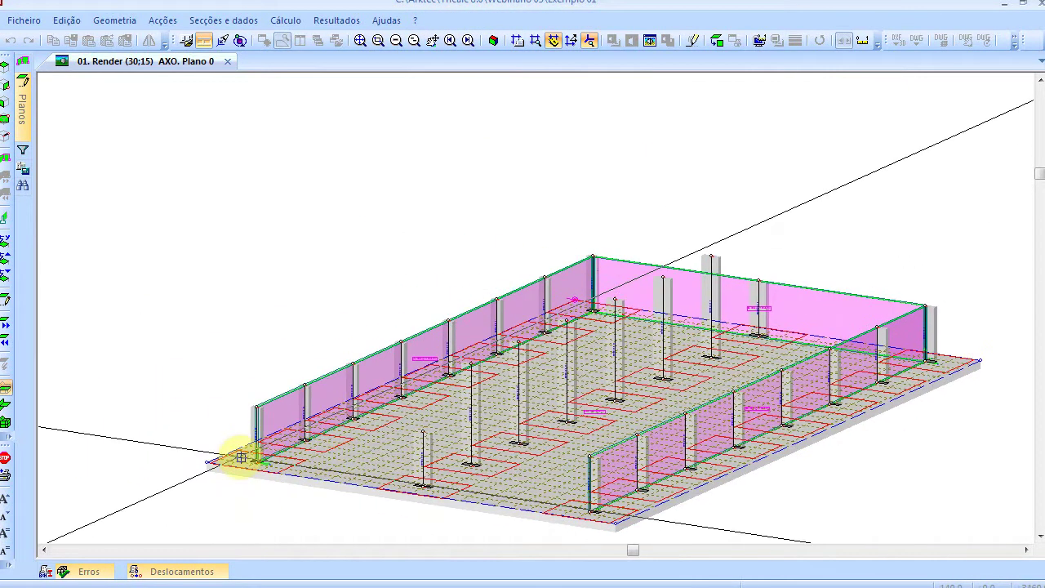
{"action": "scroll", "coordinate": [245, 459], "scroll_direction": "up", "scroll_amount": 2}
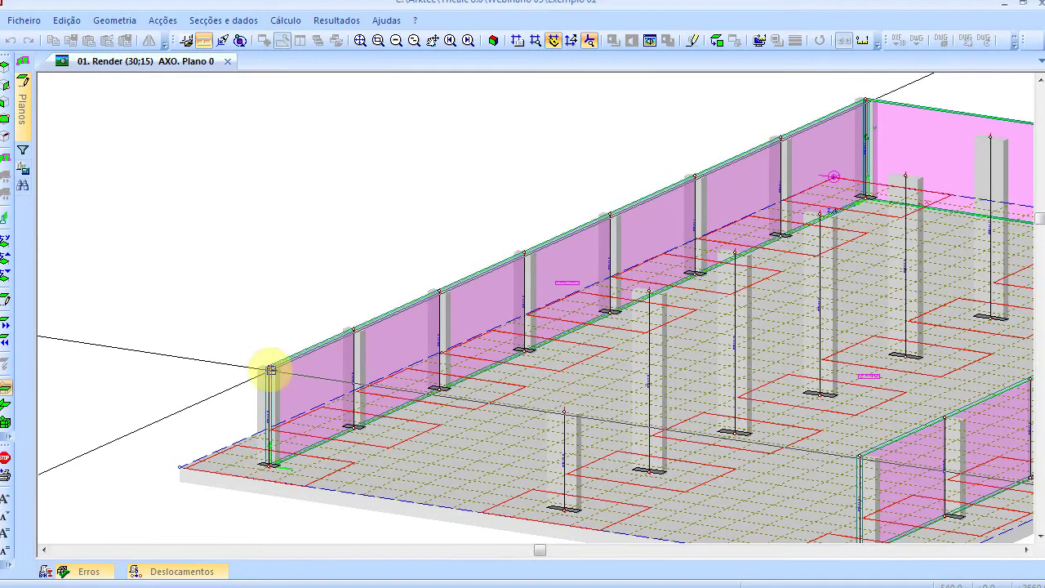
{"action": "scroll", "coordinate": [468, 476], "scroll_direction": "down", "scroll_amount": 3}
{"action": "scroll", "coordinate": [710, 507], "scroll_direction": "up", "scroll_amount": 1}
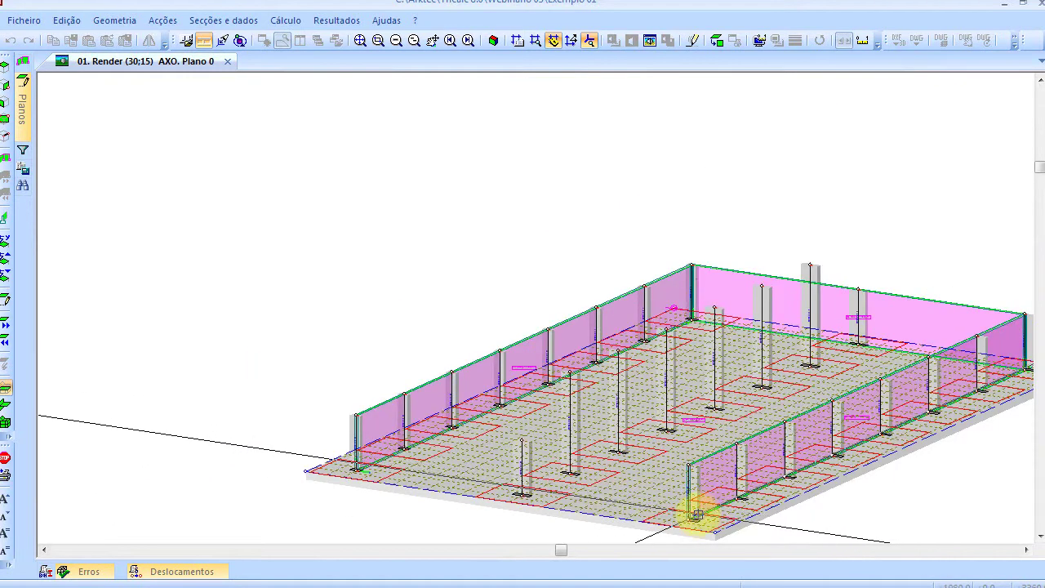
{"action": "left_click", "coordinate": [688, 516]}
{"action": "type", "text": "D"}
{"action": "left_click", "coordinate": [513, 432]}
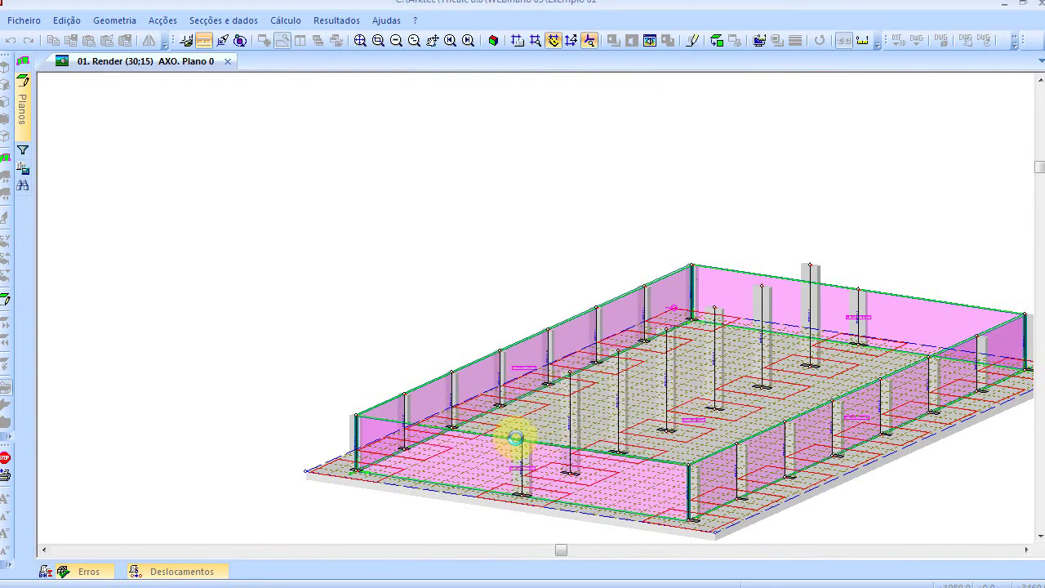
Step: Switch from the plane 0 view to the full 3D structure with the slab, walls and roof frames
{"action": "scroll", "coordinate": [524, 371], "scroll_direction": "down", "scroll_amount": 2}
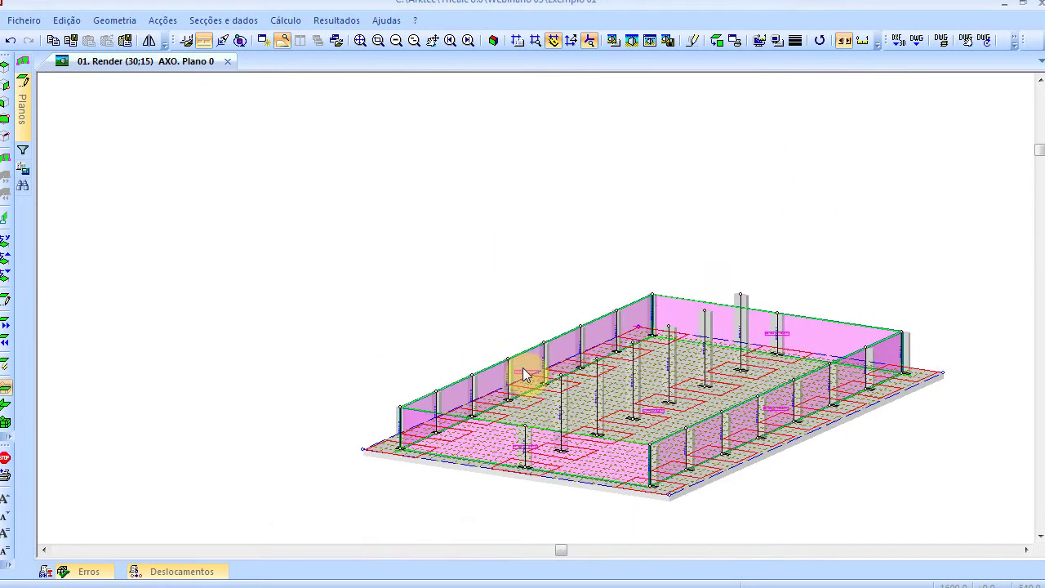
{"action": "key", "text": "Page_Up"}
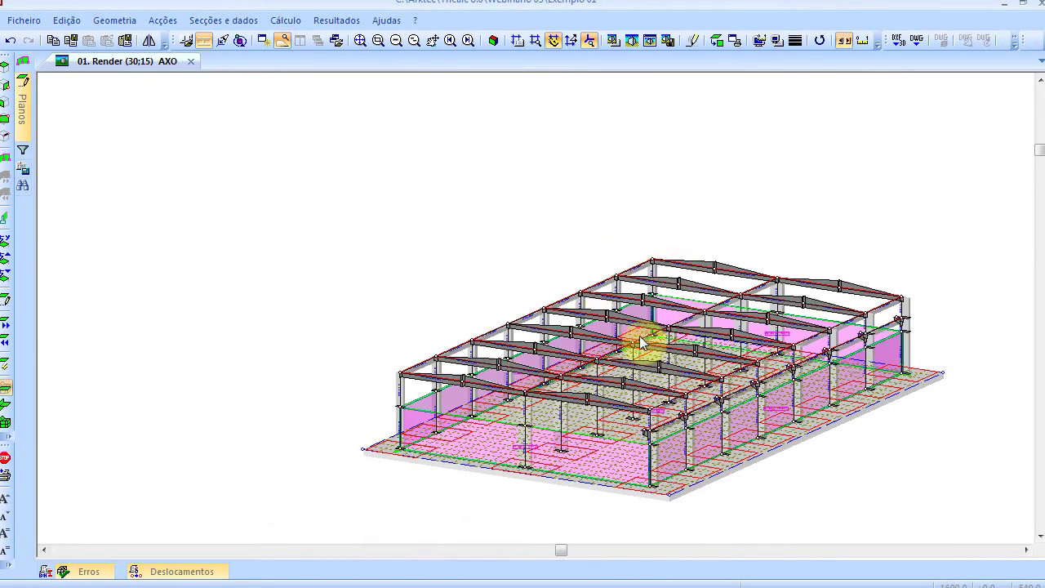
{"action": "scroll", "coordinate": [718, 212], "scroll_direction": "up", "scroll_amount": 1}
{"action": "middle_click_drag", "start_coordinate": [718, 192], "coordinate": [599, 128]}
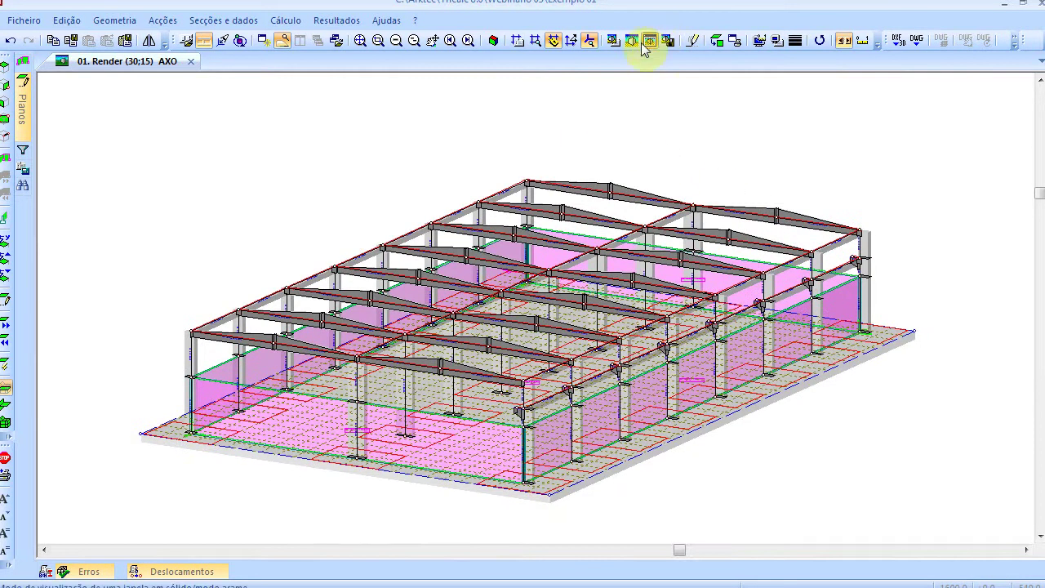
Step: Render the structure in solid colour with element edges drawn and the wireframe model hidden
{"action": "left_click", "coordinate": [642, 43]}
{"action": "left_click", "coordinate": [612, 41]}
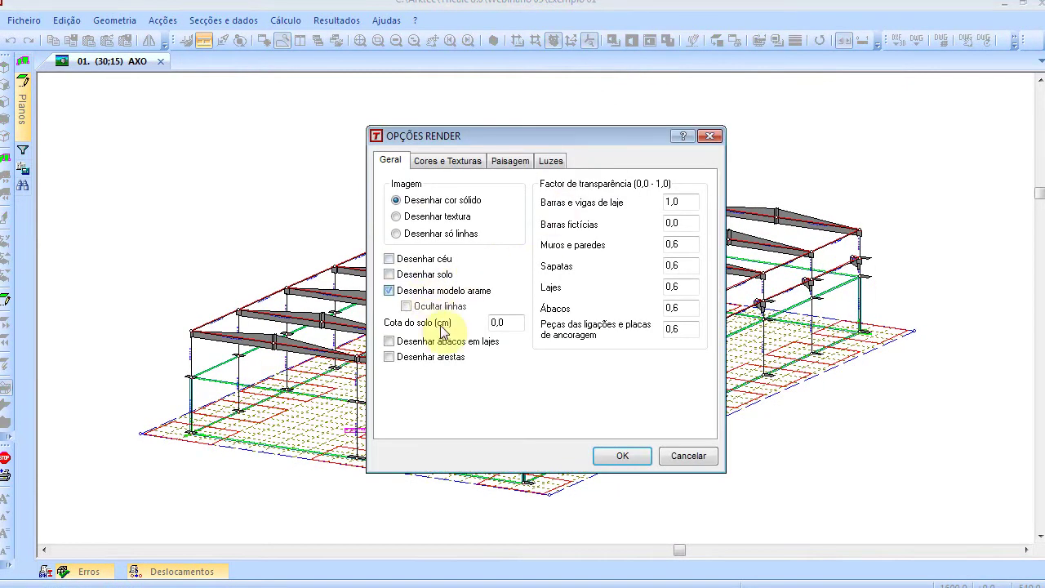
{"action": "left_click", "coordinate": [433, 356]}
{"action": "left_click", "coordinate": [621, 455]}
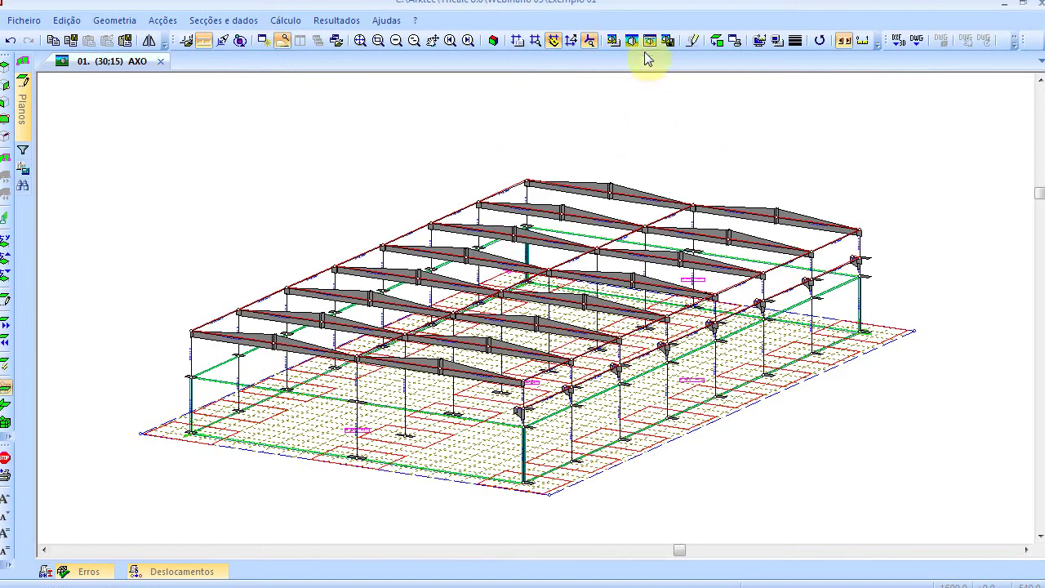
{"action": "left_click", "coordinate": [650, 42]}
{"action": "middle_click_drag", "start_coordinate": [456, 369], "coordinate": [466, 384]}
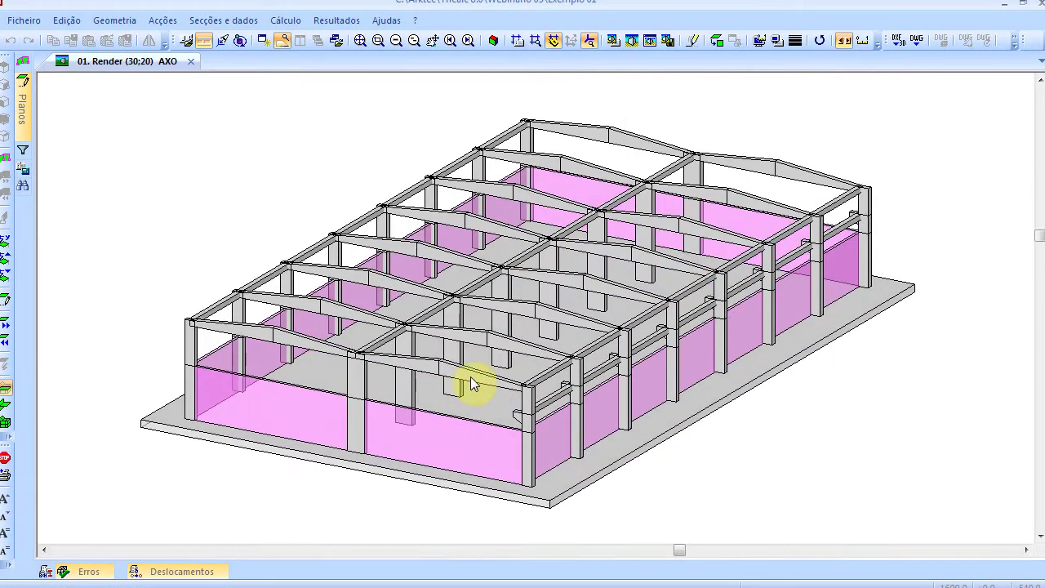
Step: Switch the rendering to textures and inspect the block walls, columns and beams up close
{"action": "left_click", "coordinate": [614, 43]}
{"action": "left_click", "coordinate": [439, 217]}
{"action": "left_click", "coordinate": [622, 457]}
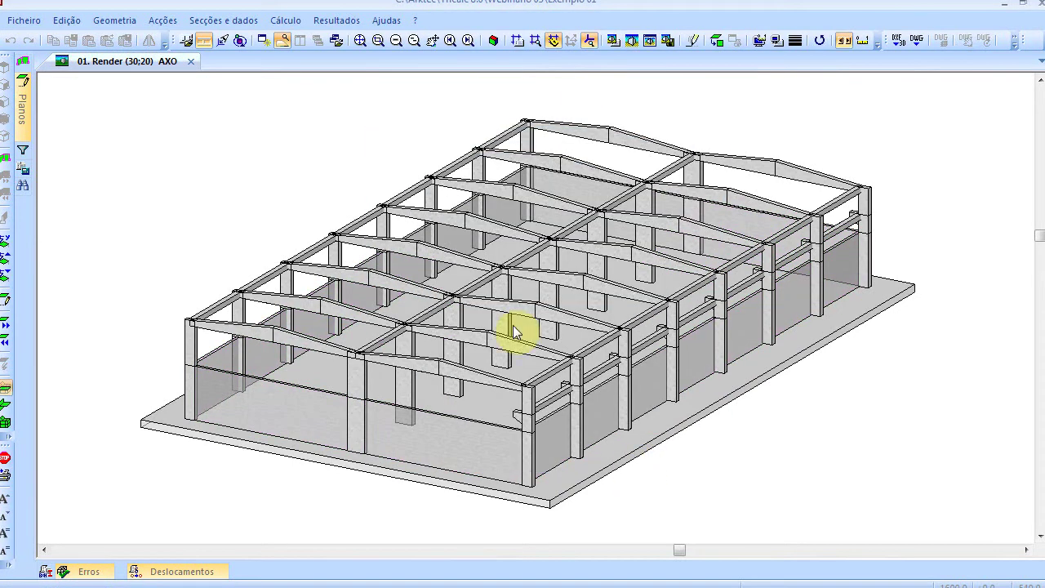
{"action": "middle_click_drag", "start_coordinate": [459, 385], "coordinate": [458, 395]}
{"action": "scroll", "coordinate": [458, 395], "scroll_direction": "up", "scroll_amount": 6}
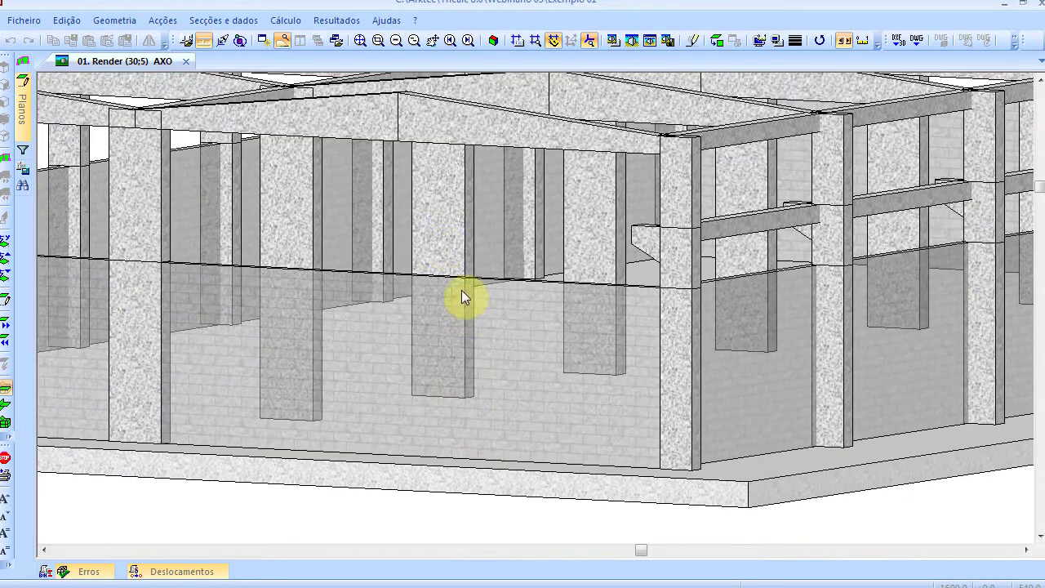
{"action": "middle_click_drag", "start_coordinate": [452, 231], "coordinate": [451, 238]}
{"action": "scroll", "coordinate": [452, 238], "scroll_direction": "down", "scroll_amount": 6}
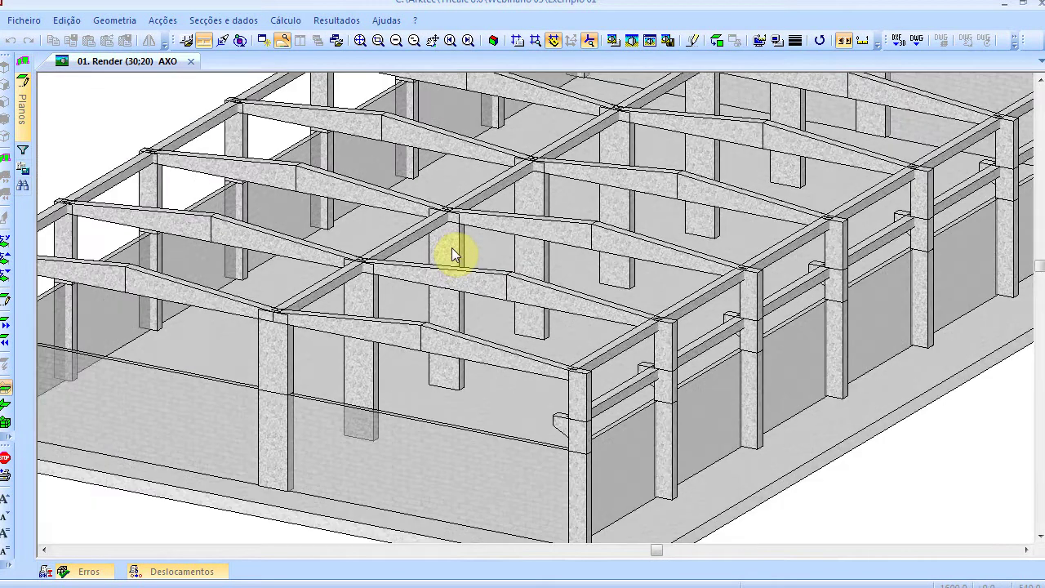
{"action": "scroll", "coordinate": [567, 346], "scroll_direction": "up", "scroll_amount": 8}
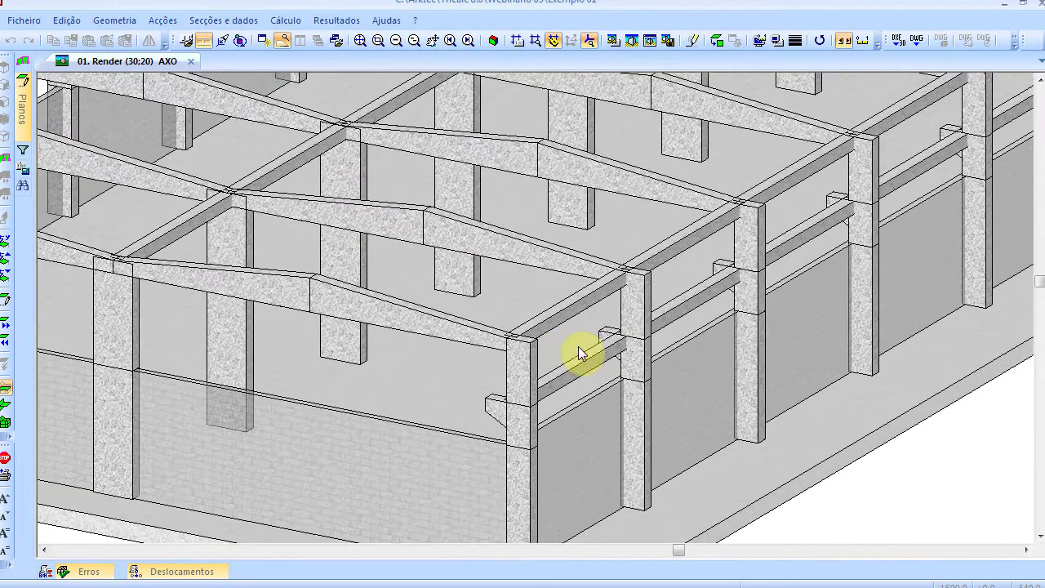
{"action": "scroll", "coordinate": [506, 418], "scroll_direction": "down", "scroll_amount": 3}
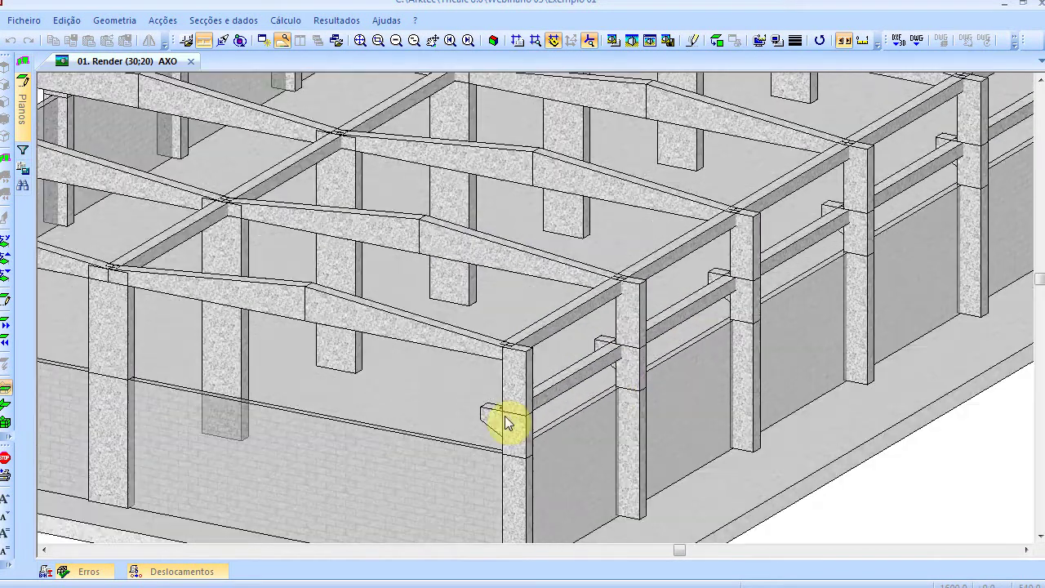
Step: Turn the wireframe model drawing back on over the textured rendering of the structure
{"action": "left_click", "coordinate": [614, 40]}
{"action": "left_click", "coordinate": [458, 290]}
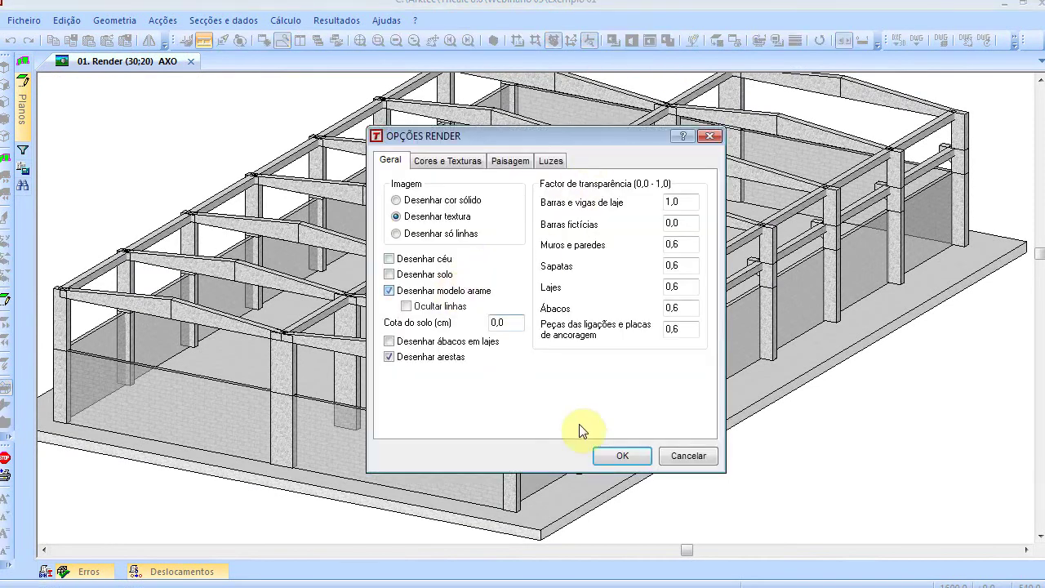
{"action": "left_click", "coordinate": [613, 456]}
{"action": "mouse_move", "coordinate": [483, 376]}
{"action": "left_mouse_down"}
{"action": "mouse_move", "coordinate": [531, 366]}
{"action": "mouse_move", "coordinate": [511, 383]}
{"action": "left_mouse_up"}
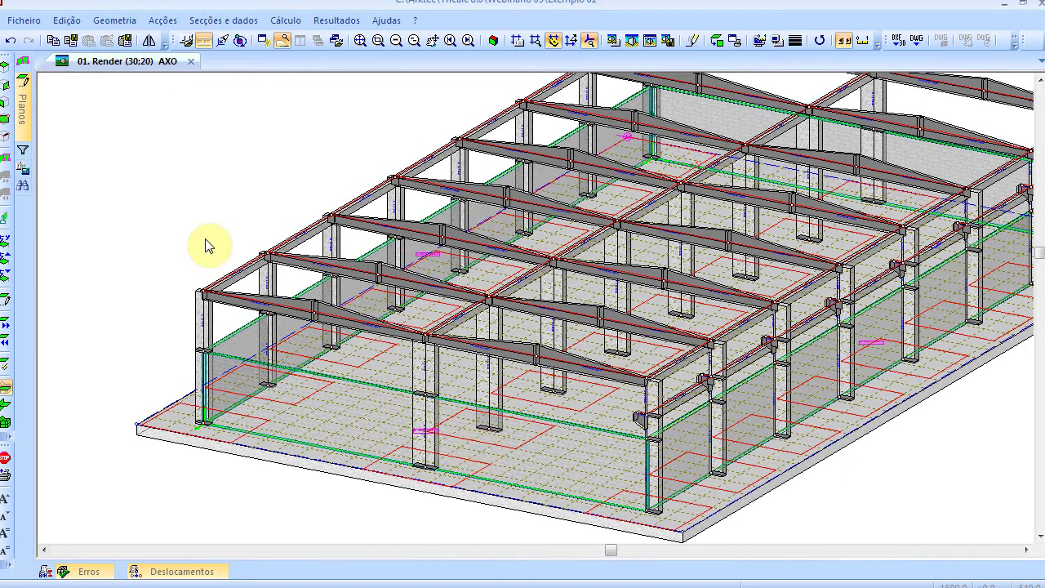
Step: Isolate the near short wall's vertical plane XY003500 and display it in the south elevation
{"action": "left_click", "coordinate": [5, 224]}
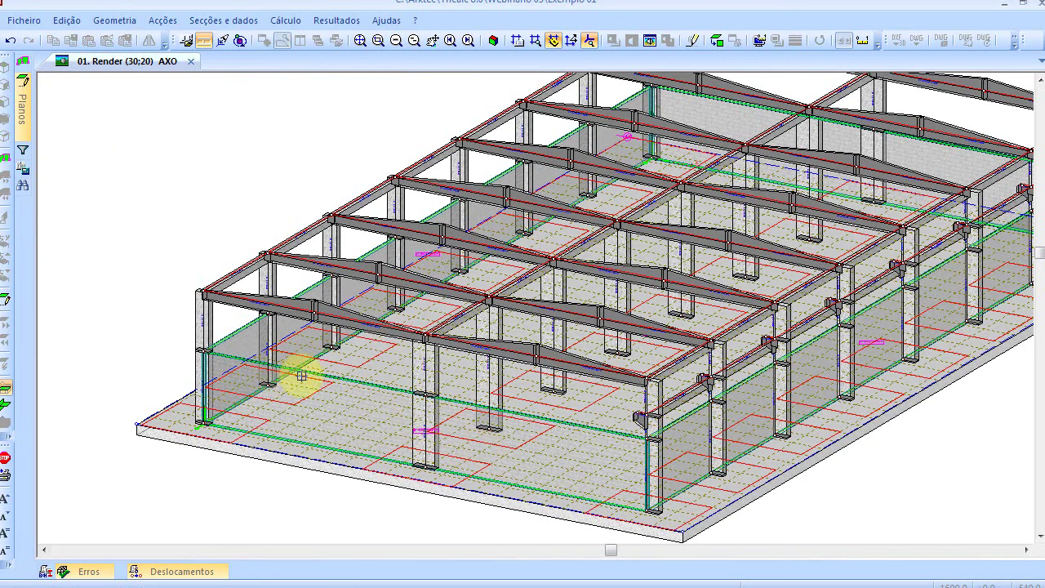
{"action": "left_click", "coordinate": [331, 382]}
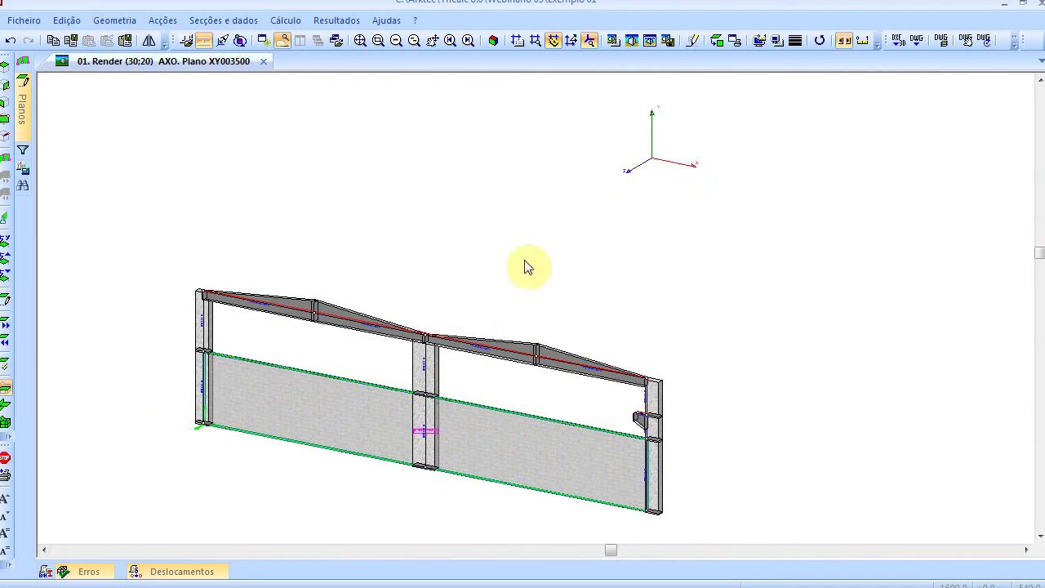
{"action": "left_click", "coordinate": [721, 46]}
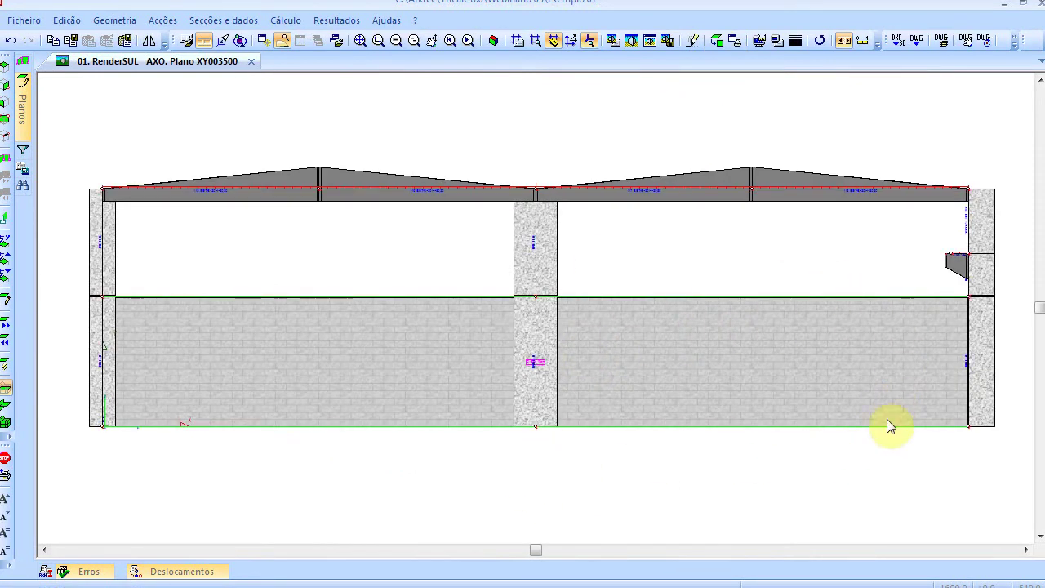
Step: Introduce a wide opening about 220 cm high, rising from the base of the resistant wall, in the bay with the corbel
{"action": "left_click", "coordinate": [114, 20]}
{"action": "mouse_move", "coordinate": [168, 294]}
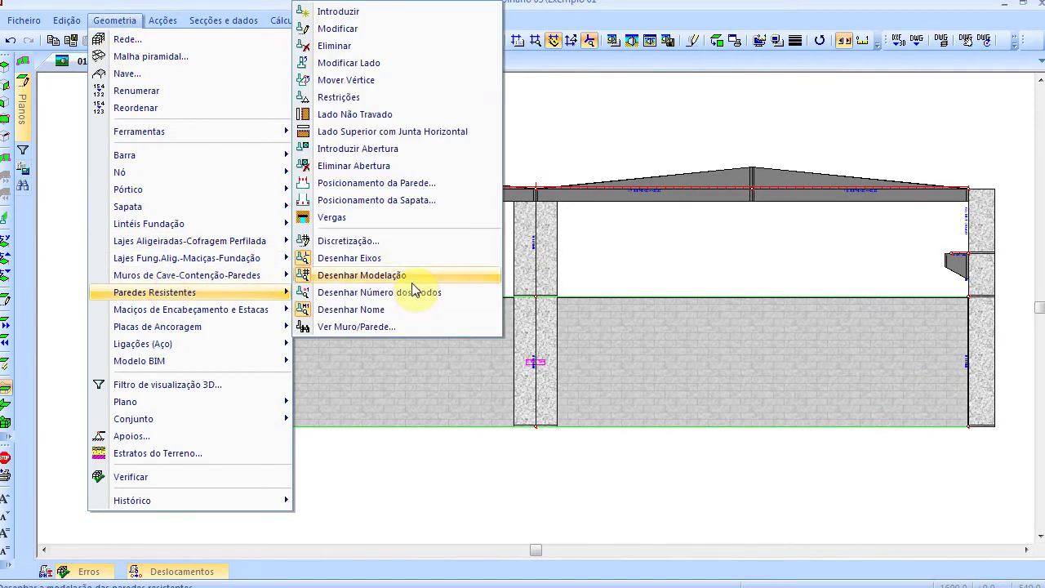
{"action": "left_click", "coordinate": [394, 148]}
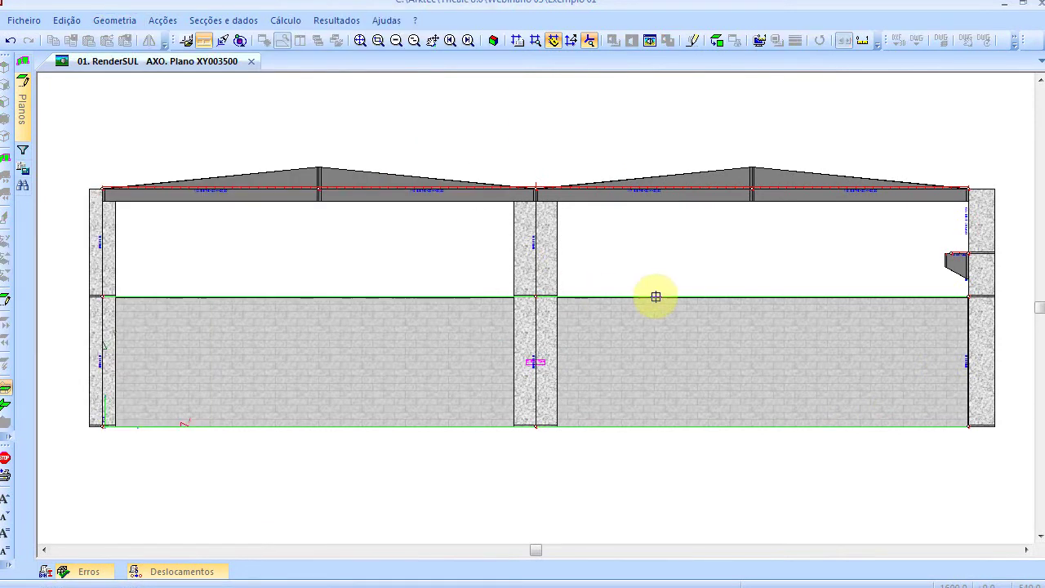
{"action": "left_click", "coordinate": [685, 427]}
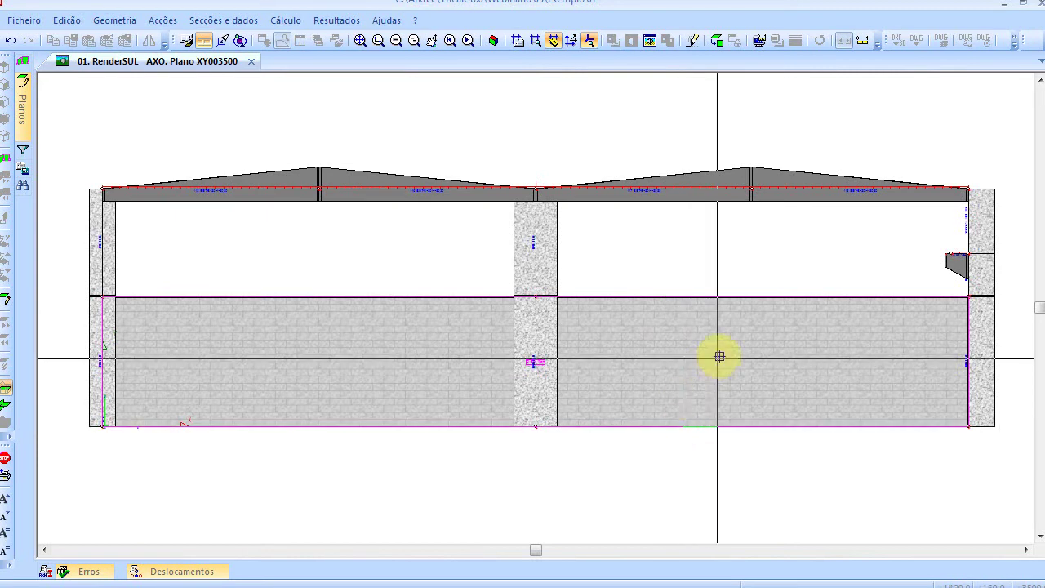
{"action": "left_click", "coordinate": [912, 329]}
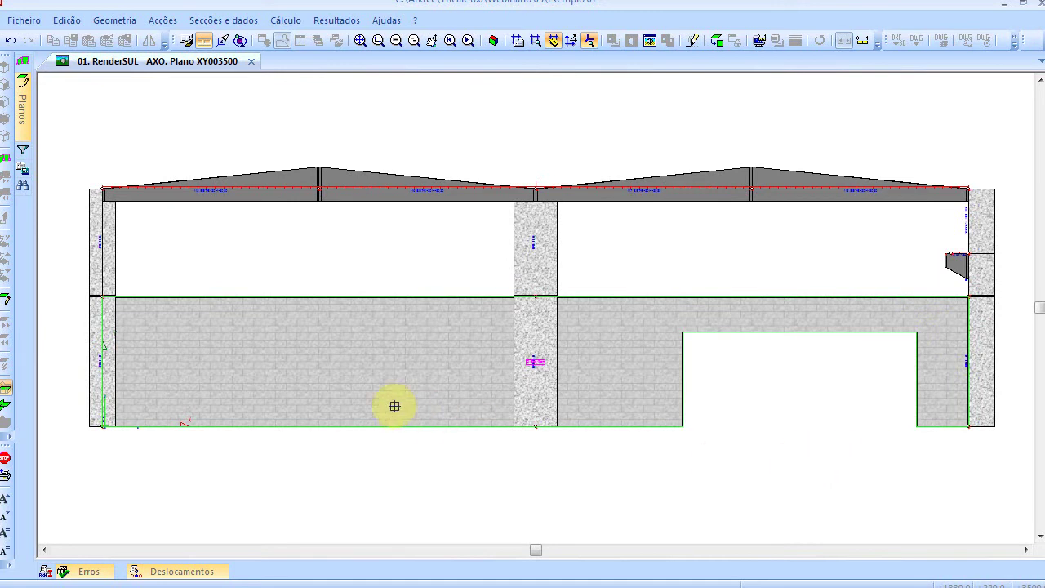
{"action": "key", "text": "Escape"}
Step: Introduce a door opening about 120 cm wide and 220 cm high between the central column and the wide opening
{"action": "right_click", "coordinate": [641, 441]}
{"action": "left_click", "coordinate": [638, 426]}
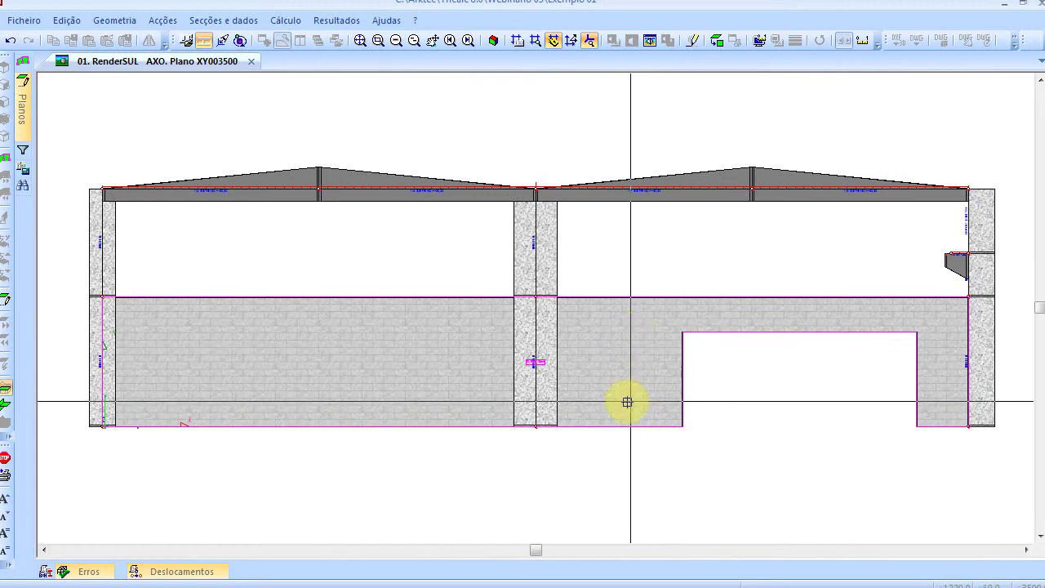
{"action": "left_click", "coordinate": [627, 423]}
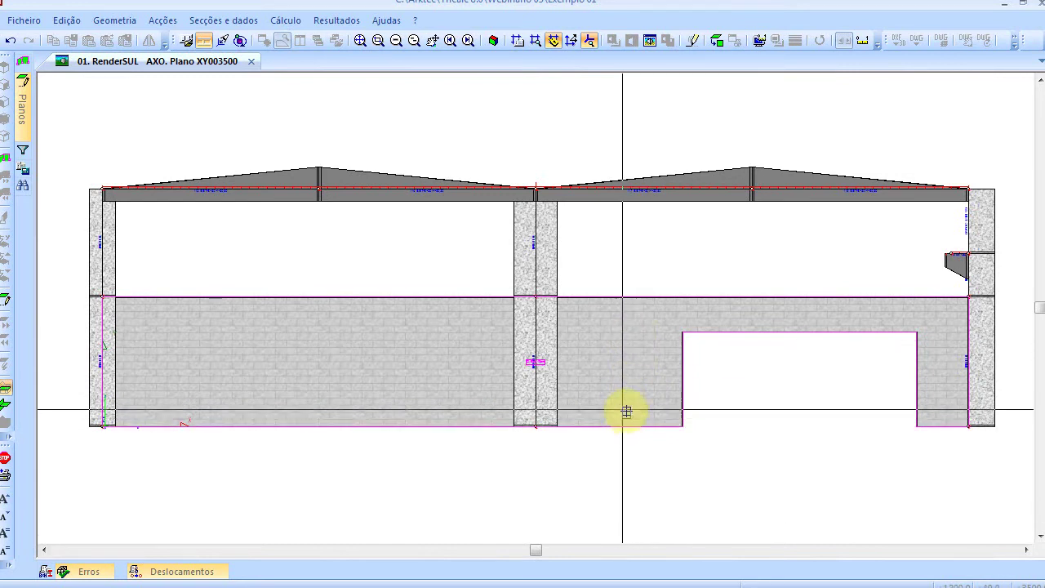
{"action": "left_click", "coordinate": [628, 419]}
{"action": "left_click", "coordinate": [638, 426]}
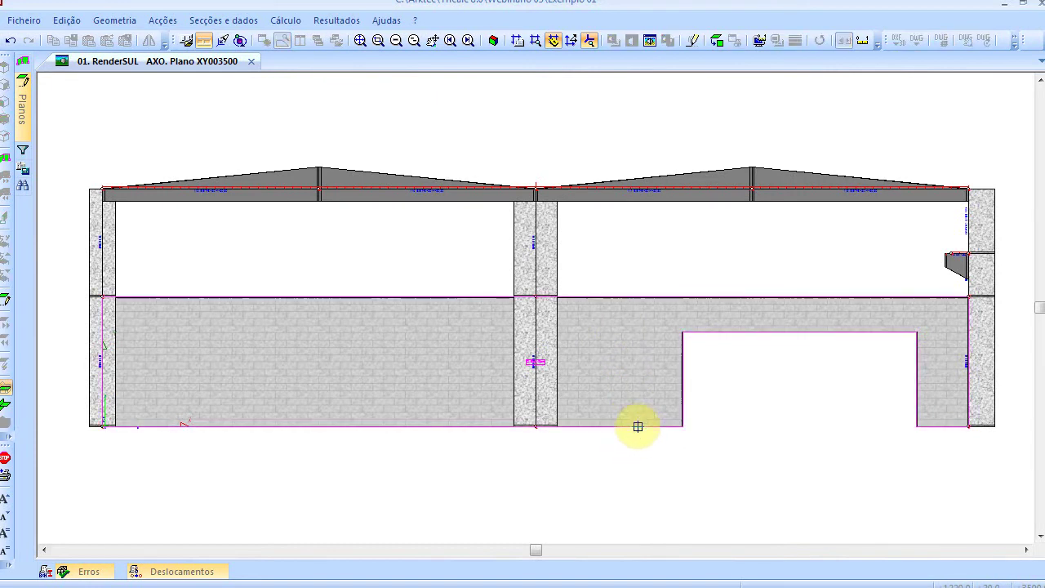
{"action": "left_click", "coordinate": [638, 426]}
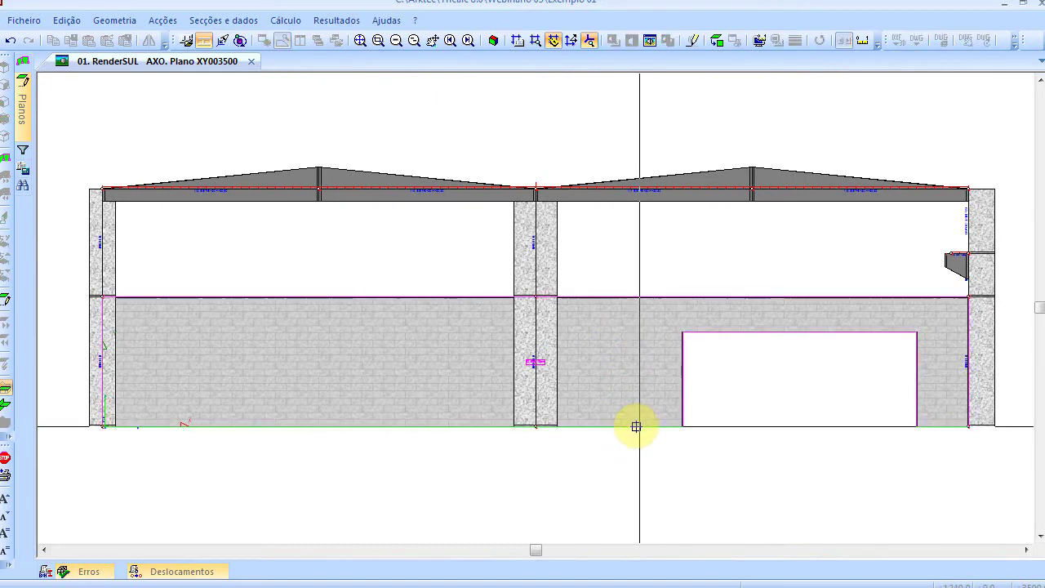
{"action": "left_click", "coordinate": [588, 333]}
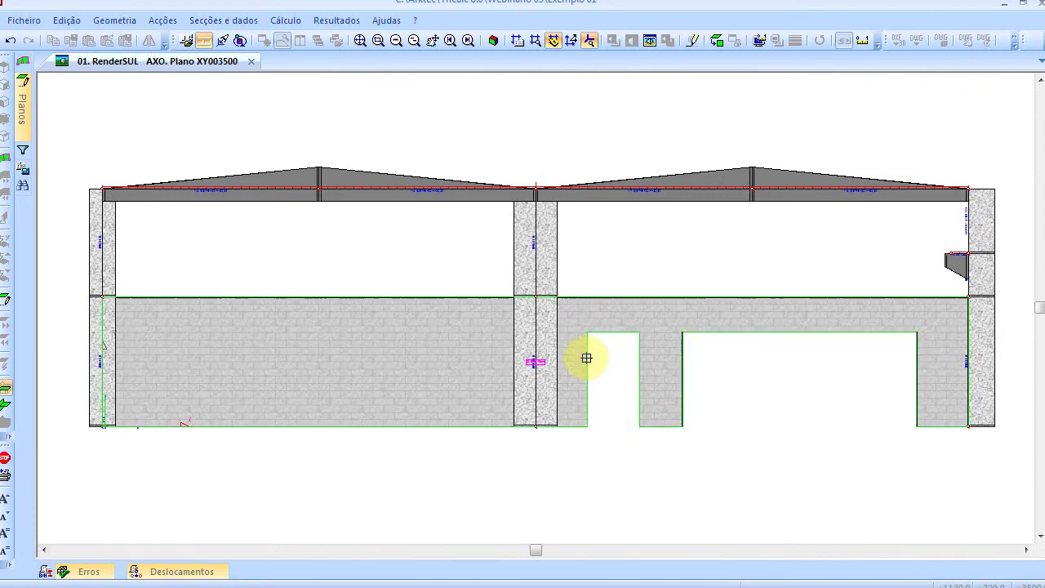
{"action": "key", "text": "Escape"}
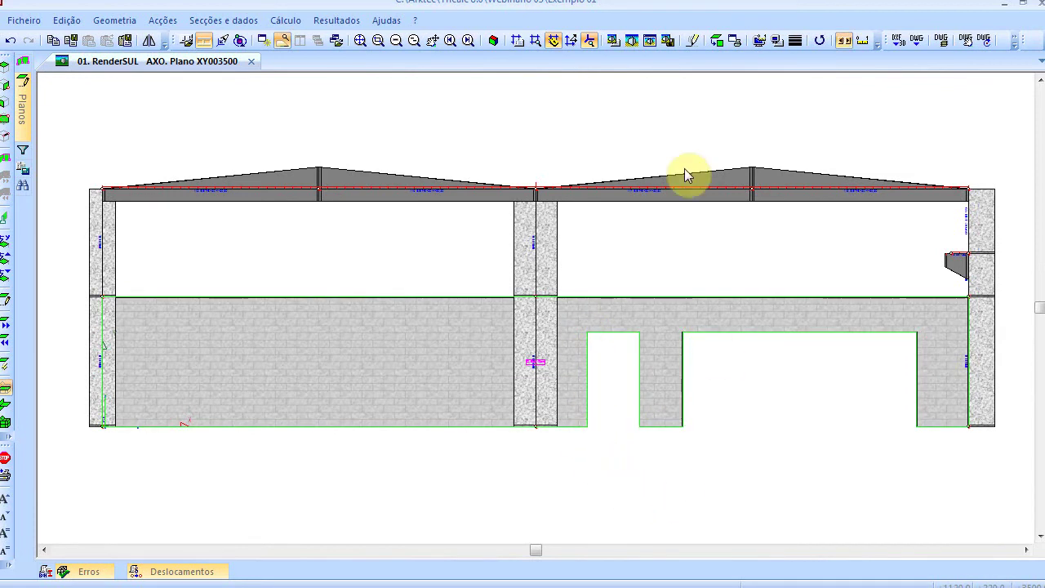
Step: Assign a steel lintel named V1 from the IPE series to the narrow door opening
{"action": "scroll", "coordinate": [707, 419], "scroll_direction": "up", "scroll_amount": 1}
{"action": "scroll", "coordinate": [707, 420], "scroll_direction": "down", "scroll_amount": 2}
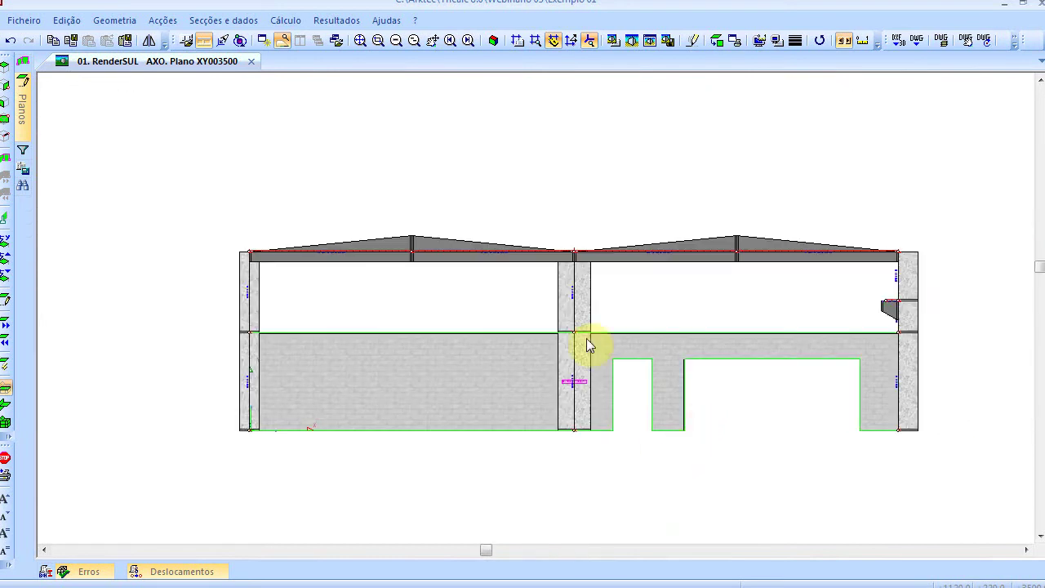
{"action": "left_click", "coordinate": [115, 20]}
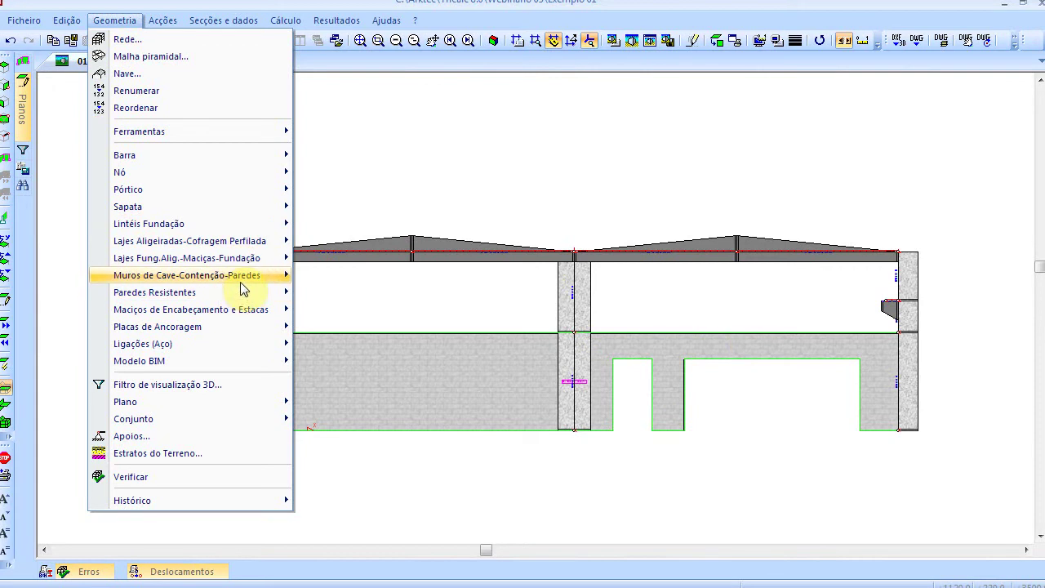
{"action": "mouse_move", "coordinate": [282, 292]}
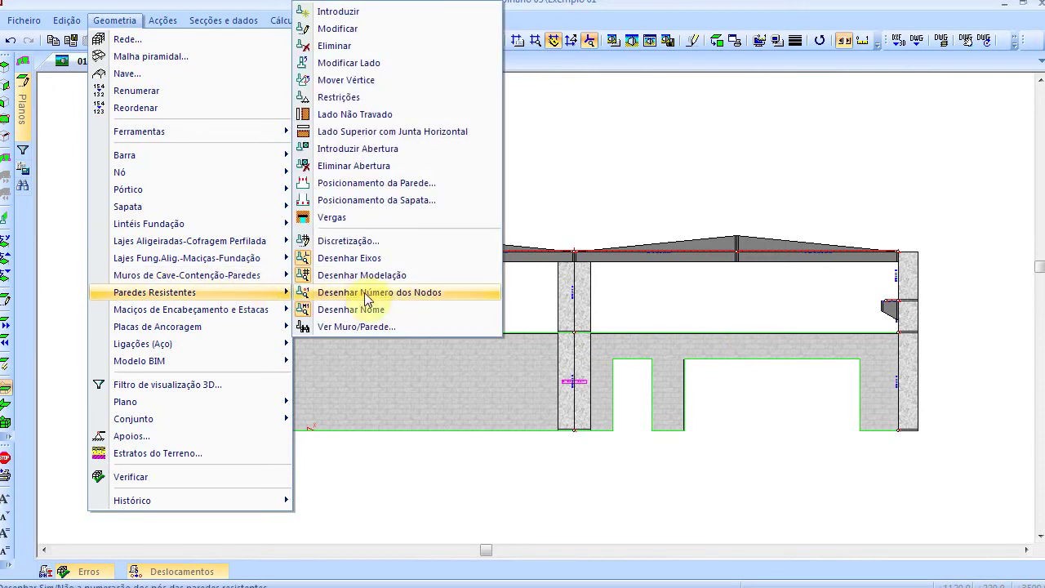
{"action": "left_click", "coordinate": [409, 217]}
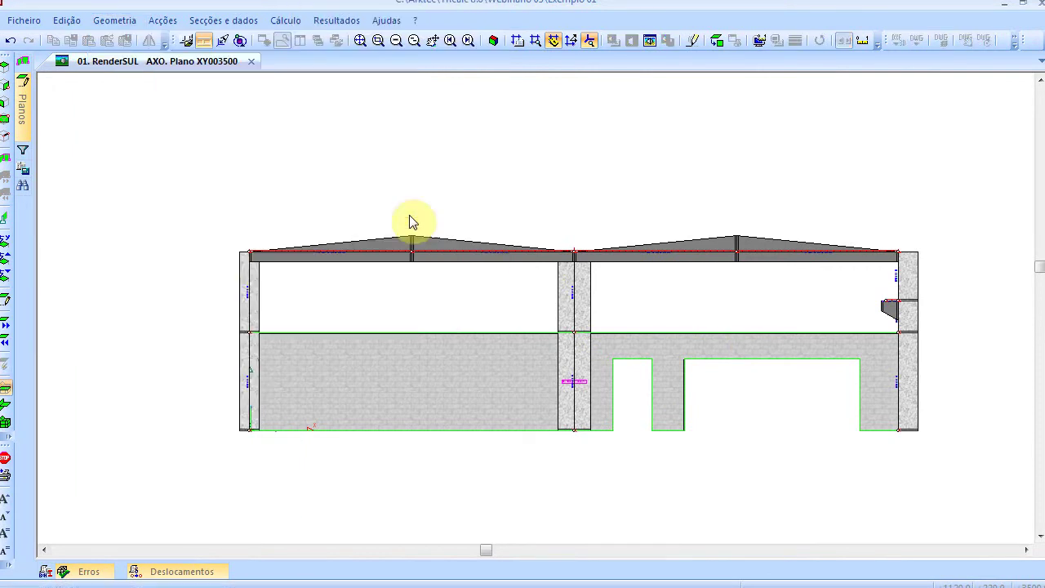
{"action": "left_click", "coordinate": [632, 359]}
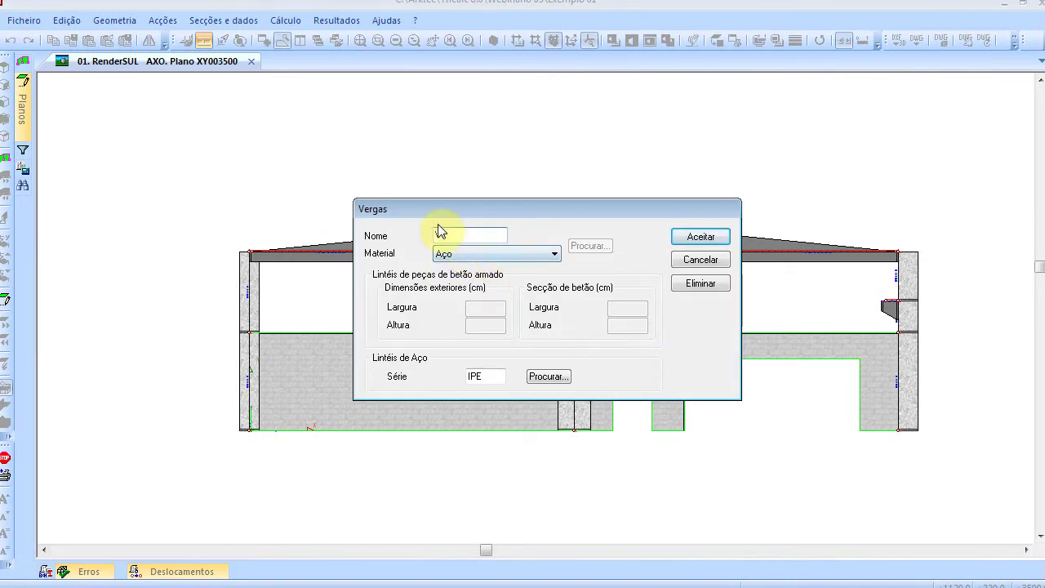
{"action": "left_click", "coordinate": [470, 253]}
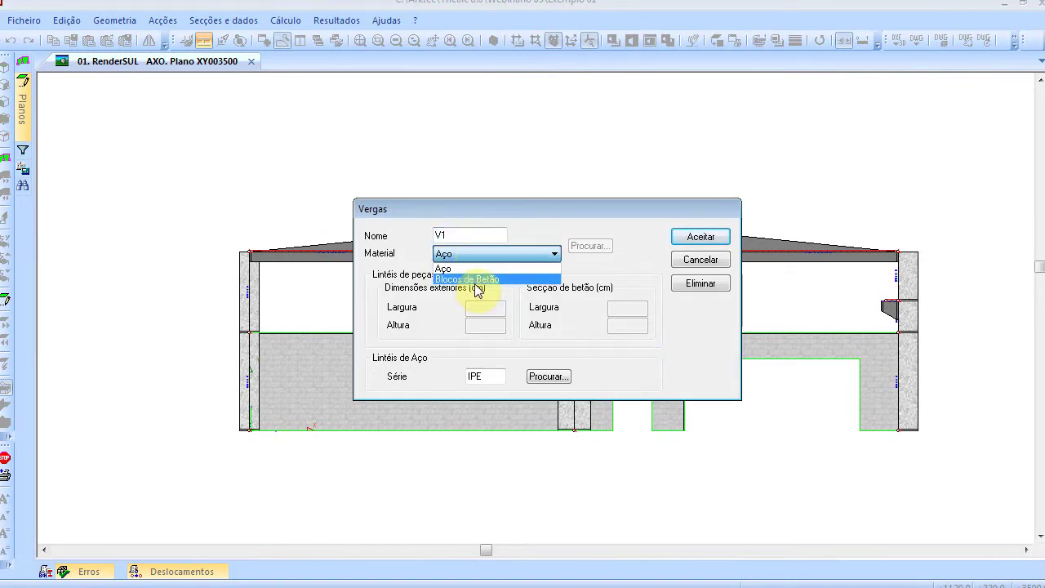
{"action": "left_click", "coordinate": [478, 279]}
{"action": "left_click", "coordinate": [535, 256]}
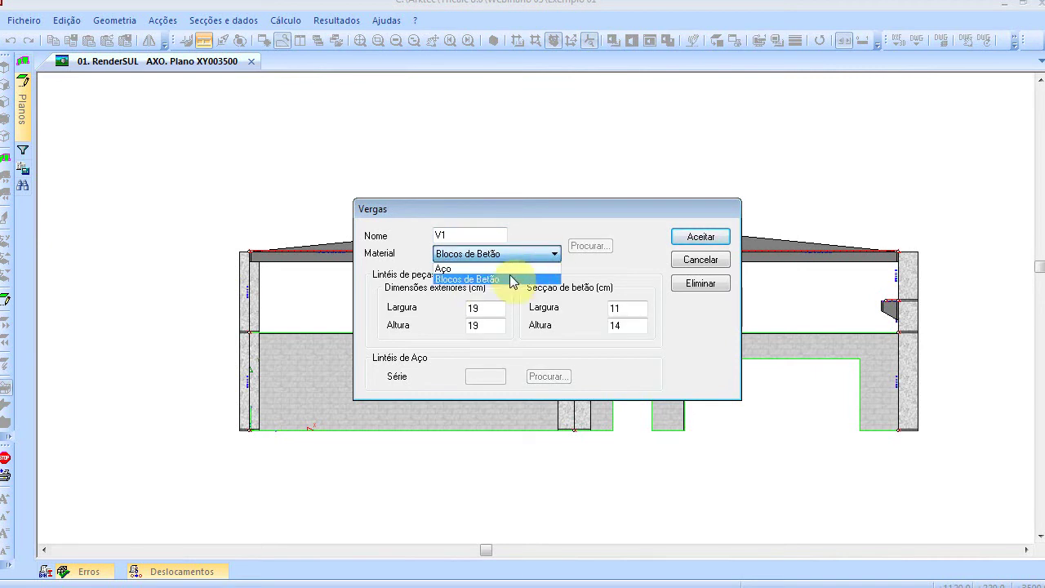
{"action": "left_click", "coordinate": [516, 268]}
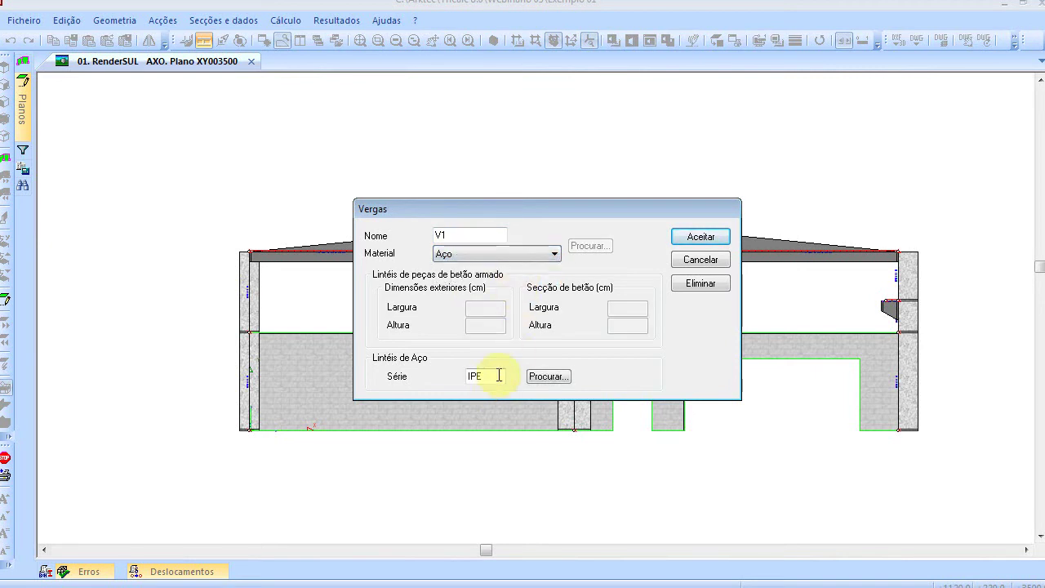
{"action": "left_click", "coordinate": [700, 236]}
Step: Assign a steel IPE lintel named V2 to the wide opening and show the wall plane in an axonometric view
{"action": "left_click", "coordinate": [729, 367]}
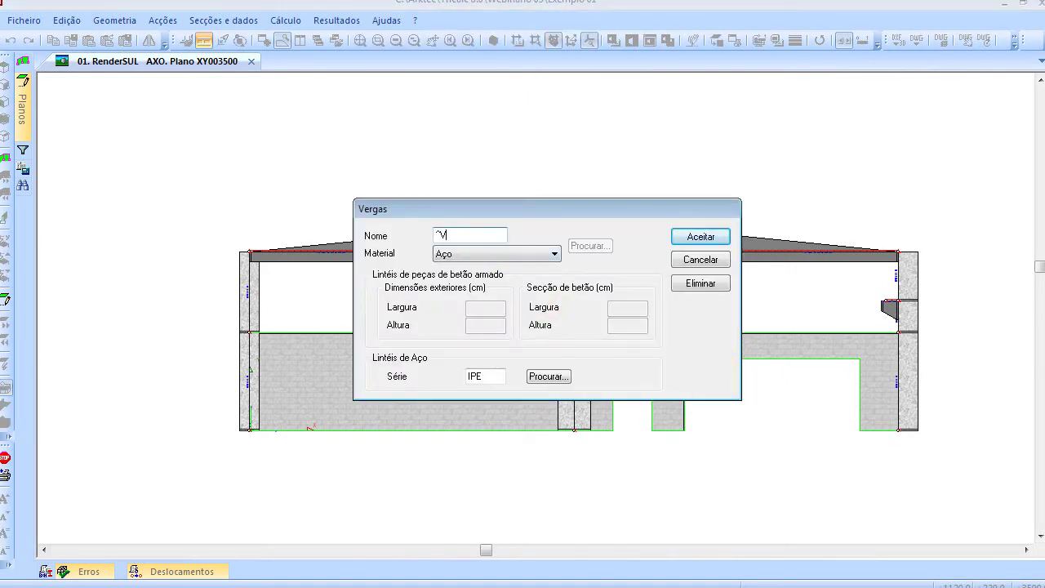
{"action": "key", "text": "Left"}
{"action": "key", "text": "BackSpace"}
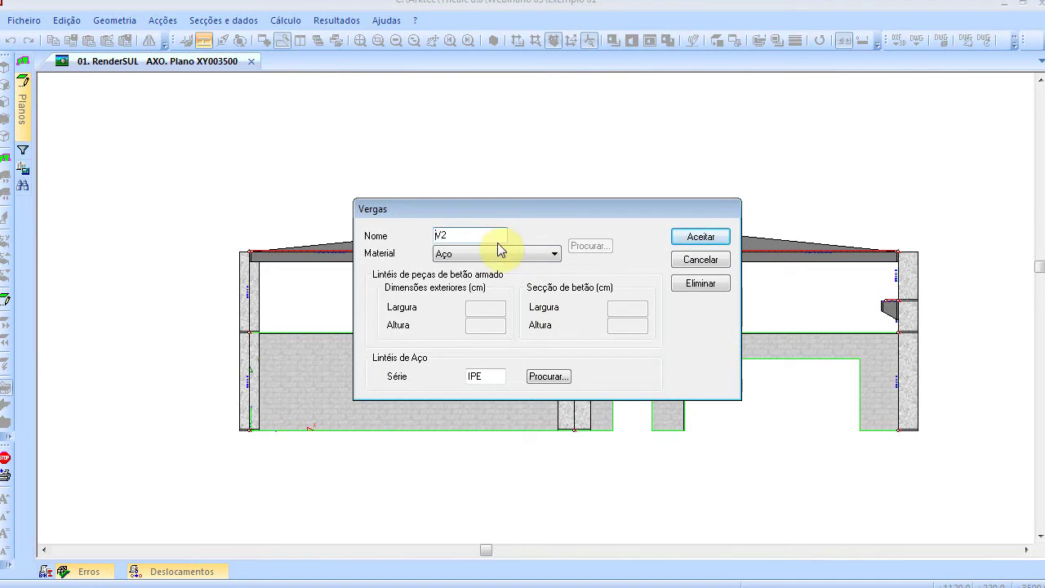
{"action": "left_click", "coordinate": [700, 237]}
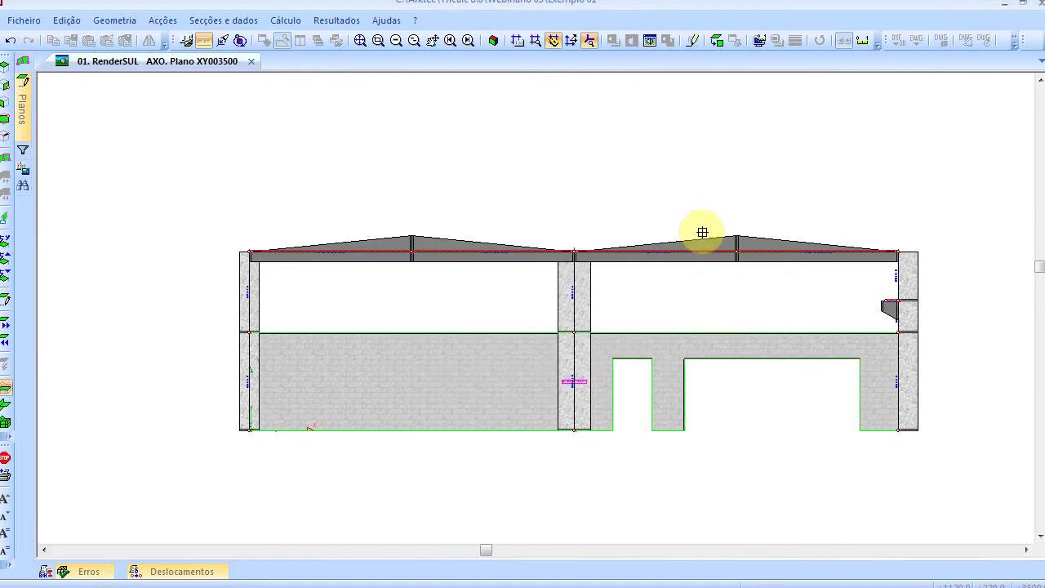
{"action": "left_click", "coordinate": [494, 42]}
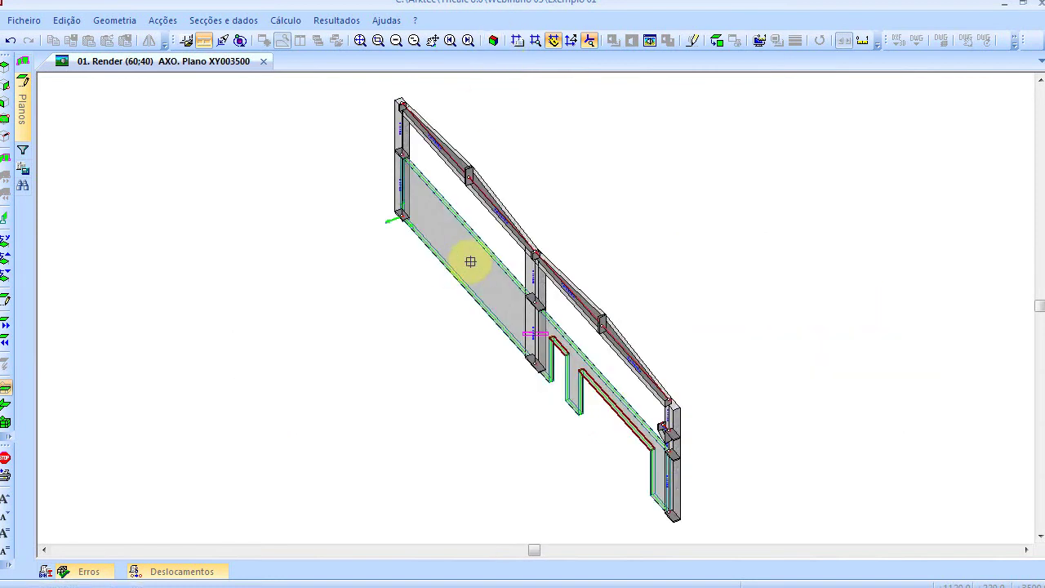
Step: Examine the two door openings and their lintels up close, and return to a view of the complete structure
{"action": "scroll", "coordinate": [578, 375], "scroll_direction": "up", "scroll_amount": 3}
{"action": "scroll", "coordinate": [577, 373], "scroll_direction": "up", "scroll_amount": 1}
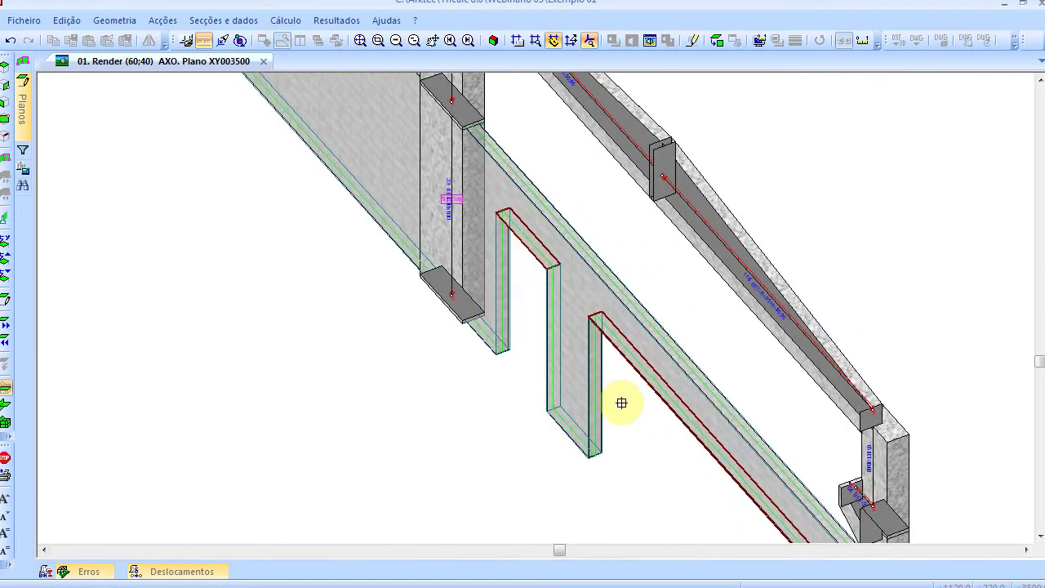
{"action": "scroll", "coordinate": [623, 396], "scroll_direction": "up", "scroll_amount": 1}
{"action": "scroll", "coordinate": [623, 396], "scroll_direction": "down", "scroll_amount": 5}
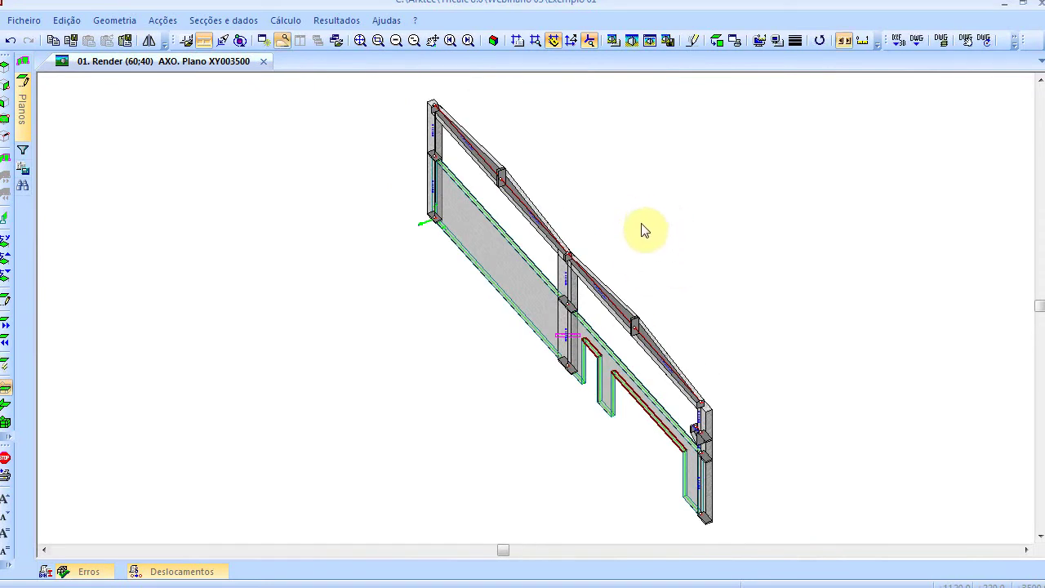
{"action": "double_click", "coordinate": [642, 231]}
{"action": "key", "text": "Up"}
{"action": "key", "text": "Up"}
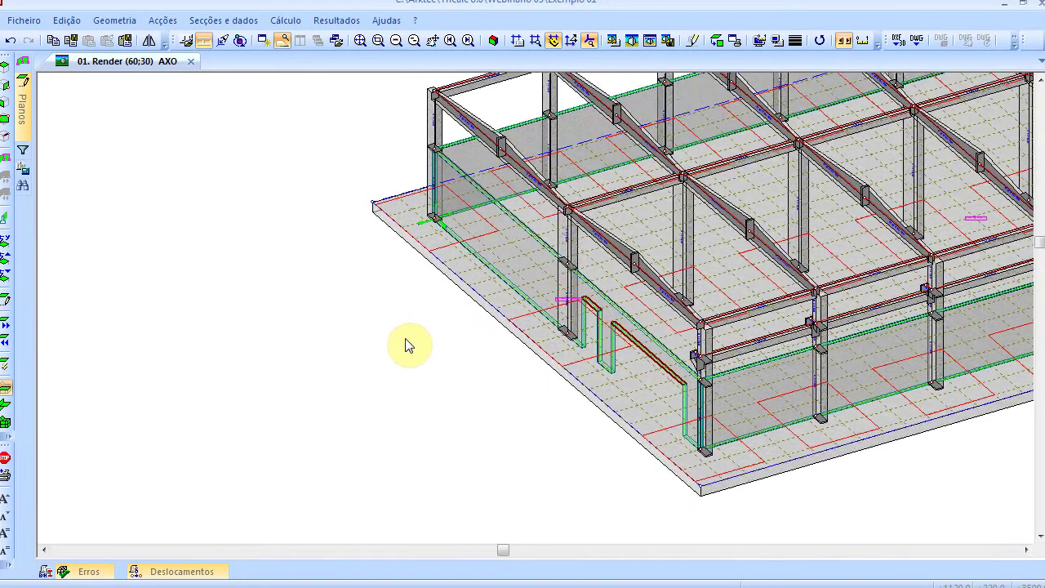
{"action": "left_click", "coordinate": [360, 40]}
Step: Renumber and reorder the structure, and verify its geometry with the existing checking options
{"action": "left_click", "coordinate": [114, 21]}
{"action": "left_click", "coordinate": [143, 91]}
{"action": "left_click", "coordinate": [110, 21]}
{"action": "left_click", "coordinate": [137, 108]}
{"action": "left_click", "coordinate": [114, 20]}
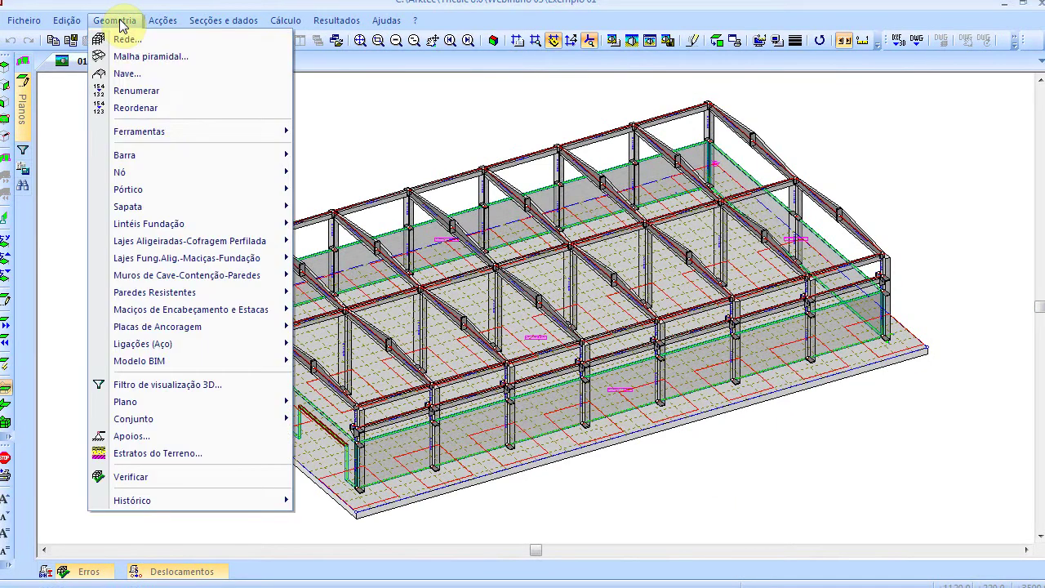
{"action": "left_click", "coordinate": [184, 477]}
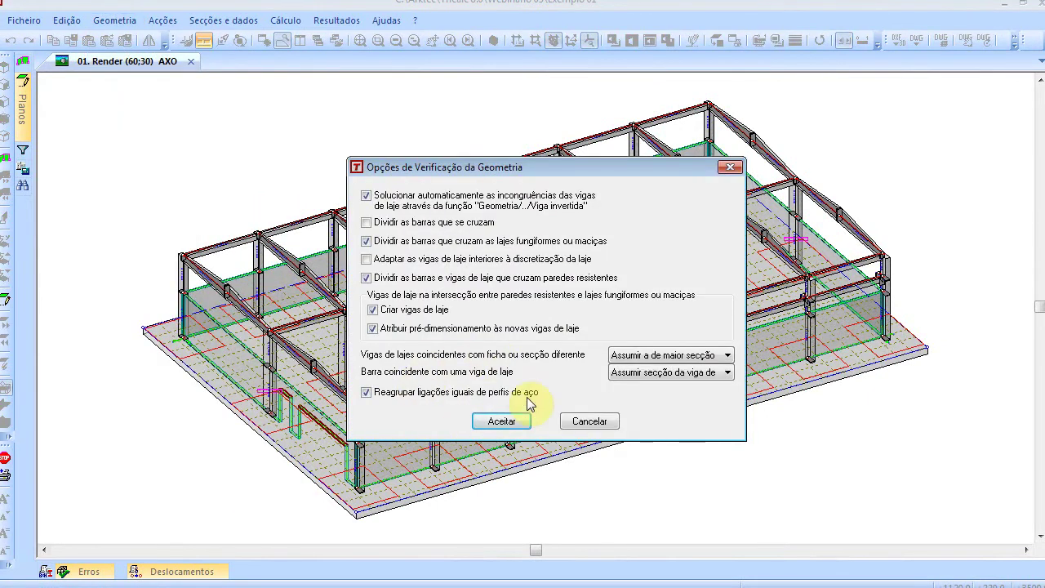
{"action": "left_click", "coordinate": [501, 421]}
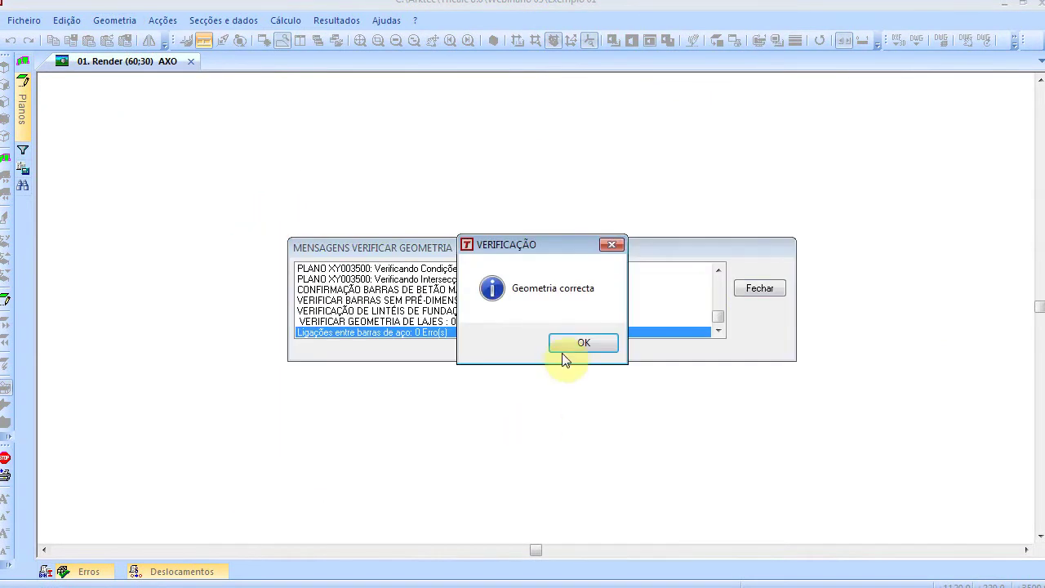
{"action": "left_click", "coordinate": [581, 342]}
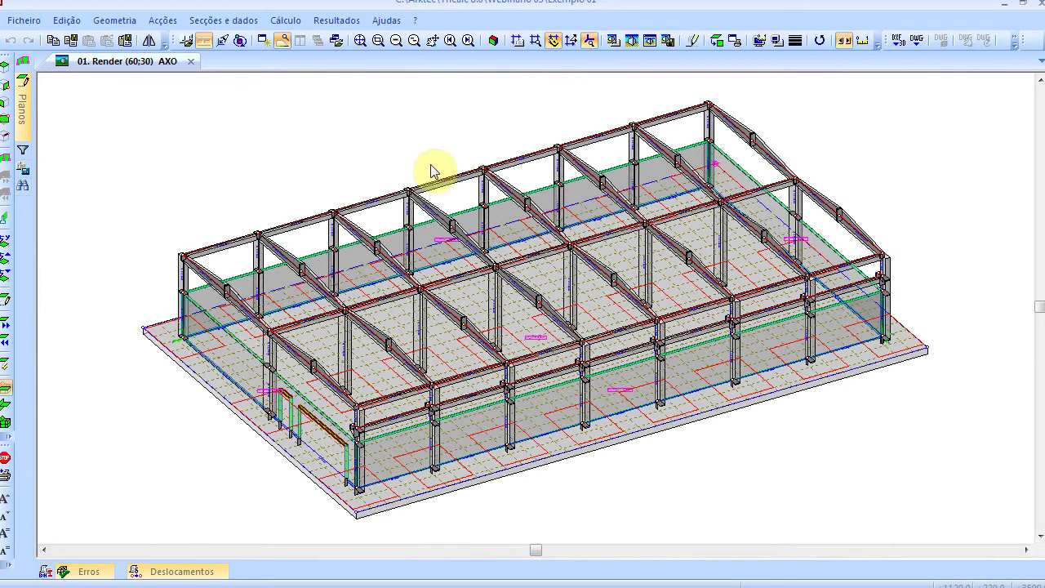
Step: Turn the axonometric view and make the roof plane 550 the active plane
{"action": "middle_click_drag", "start_coordinate": [478, 315], "coordinate": [560, 333]}
{"action": "key", "text": "ctrl+Right"}
{"action": "key", "text": "ctrl+Right"}
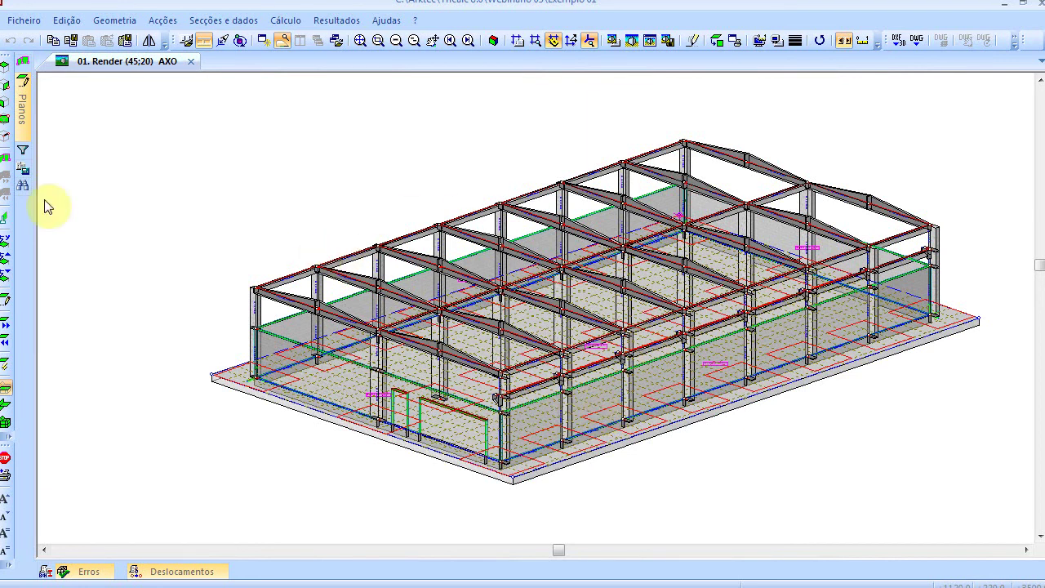
{"action": "mouse_move", "coordinate": [20, 98]}
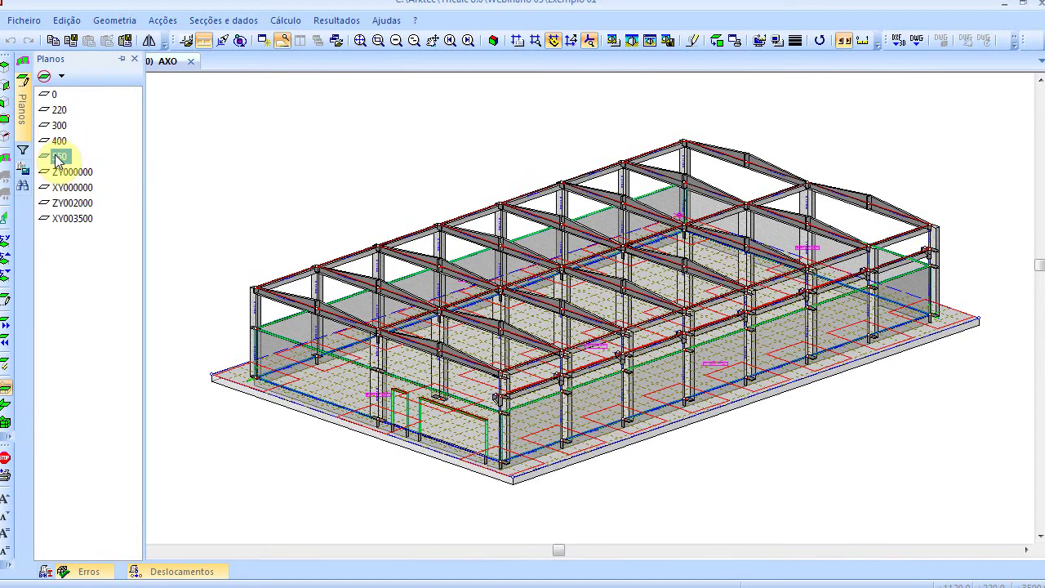
{"action": "double_click", "coordinate": [59, 156]}
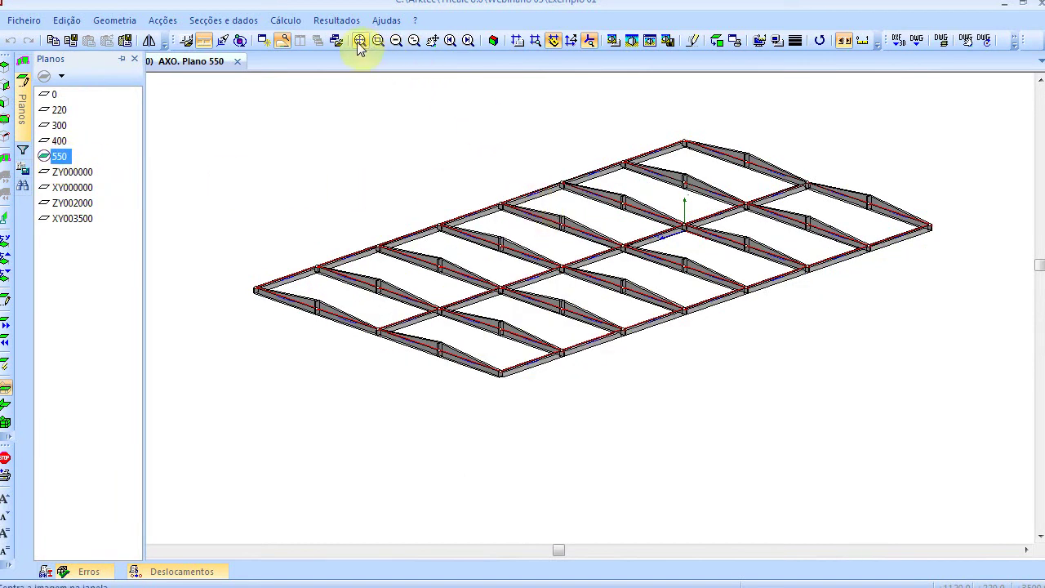
Step: Apply a downward surface load of 0.6 kN/m² permanent and 0.2 kN/m² Q1 live to the whole roof's bars, with 50 cm separation and isostatic distribution
{"action": "left_click", "coordinate": [174, 23]}
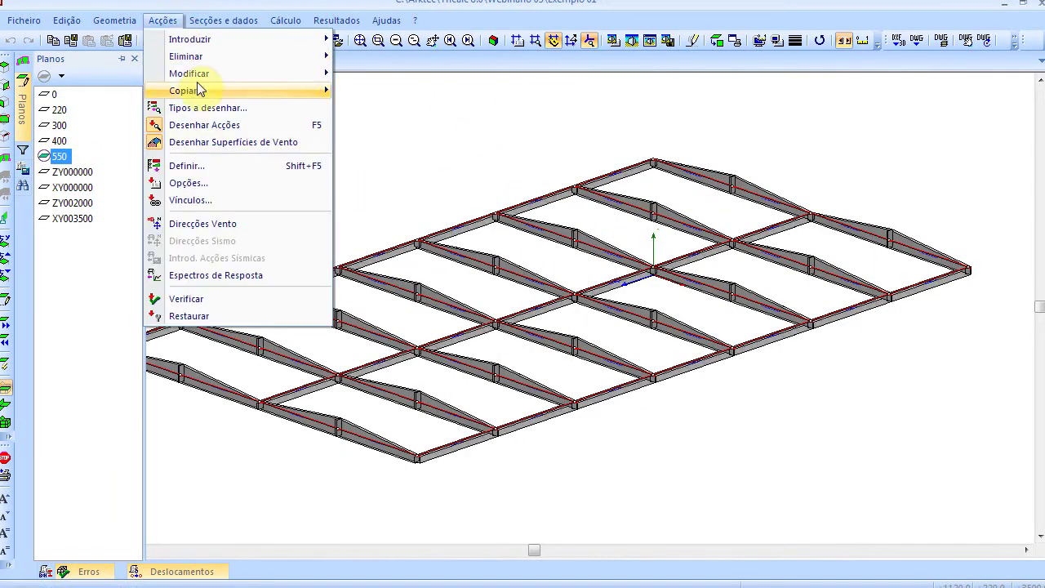
{"action": "left_click", "coordinate": [217, 164]}
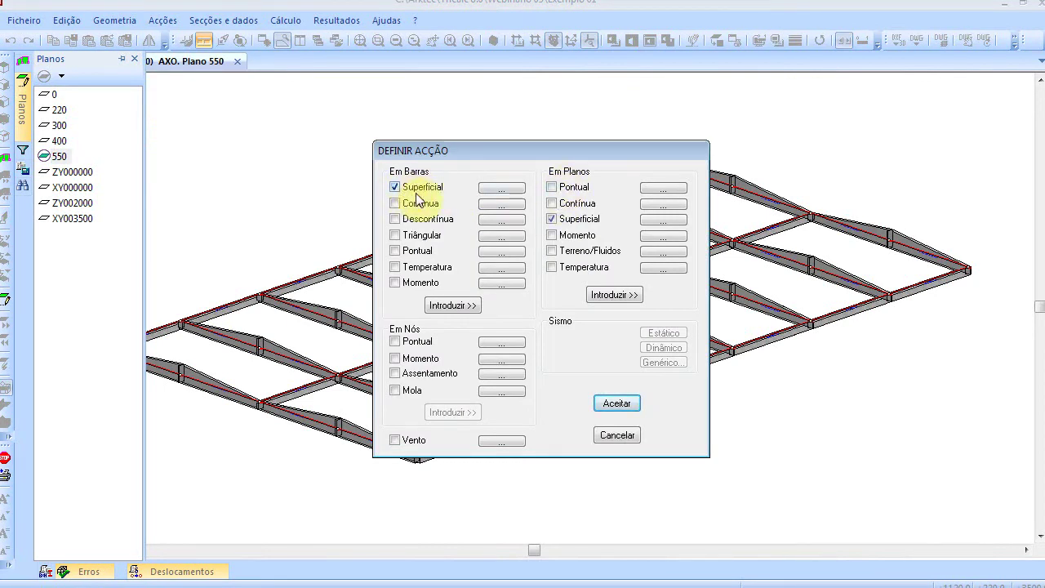
{"action": "left_click", "coordinate": [496, 188]}
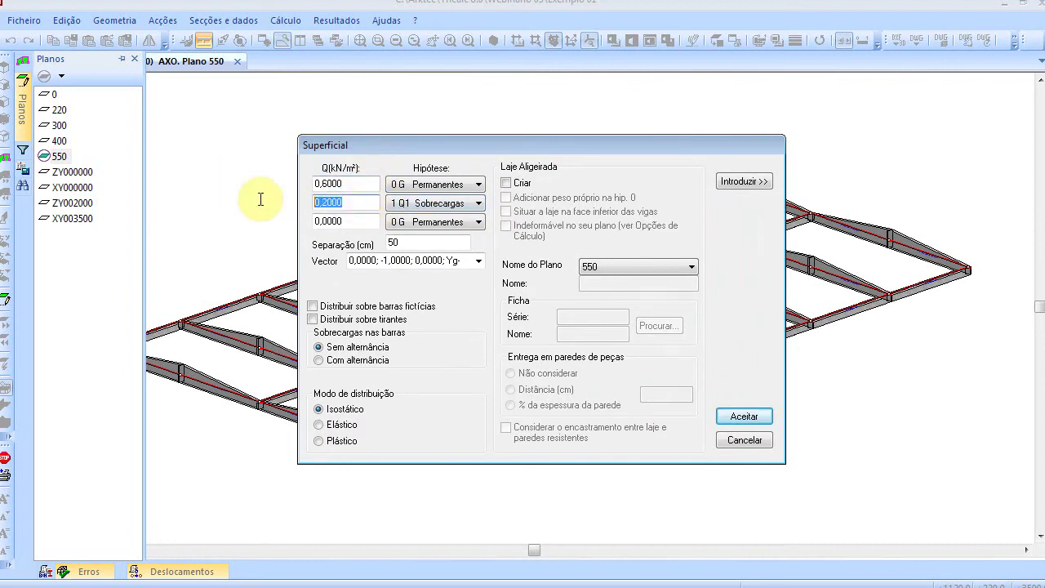
{"action": "double_click", "coordinate": [351, 203]}
{"action": "double_click", "coordinate": [425, 244]}
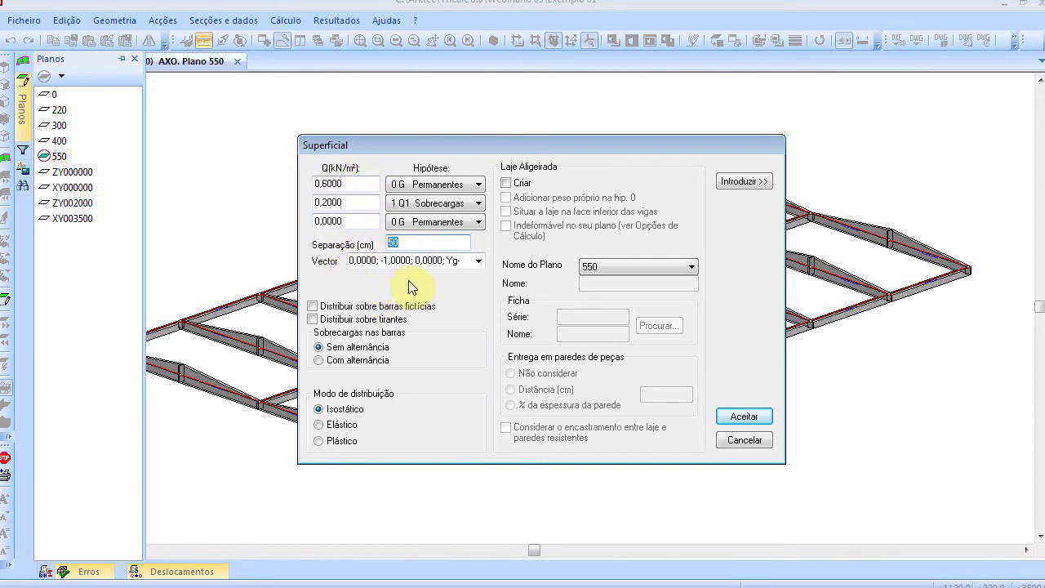
{"action": "left_click", "coordinate": [334, 307]}
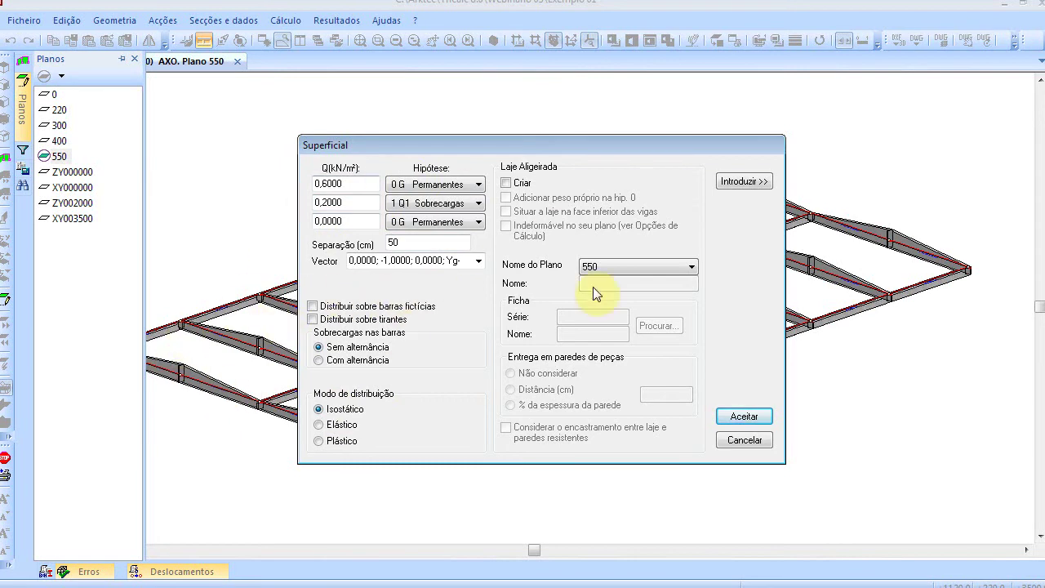
{"action": "left_click", "coordinate": [739, 182]}
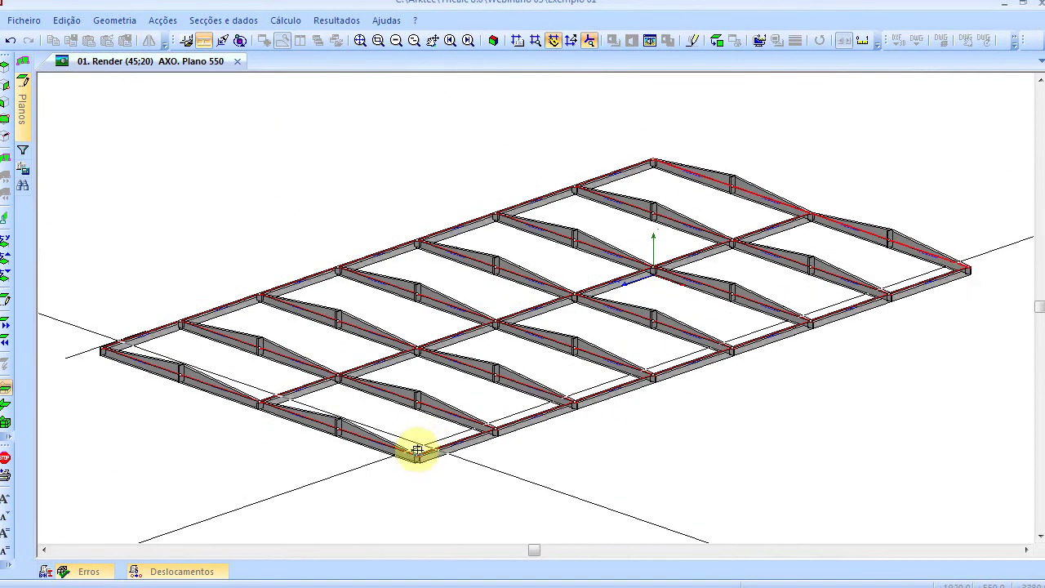
{"action": "left_click", "coordinate": [105, 343]}
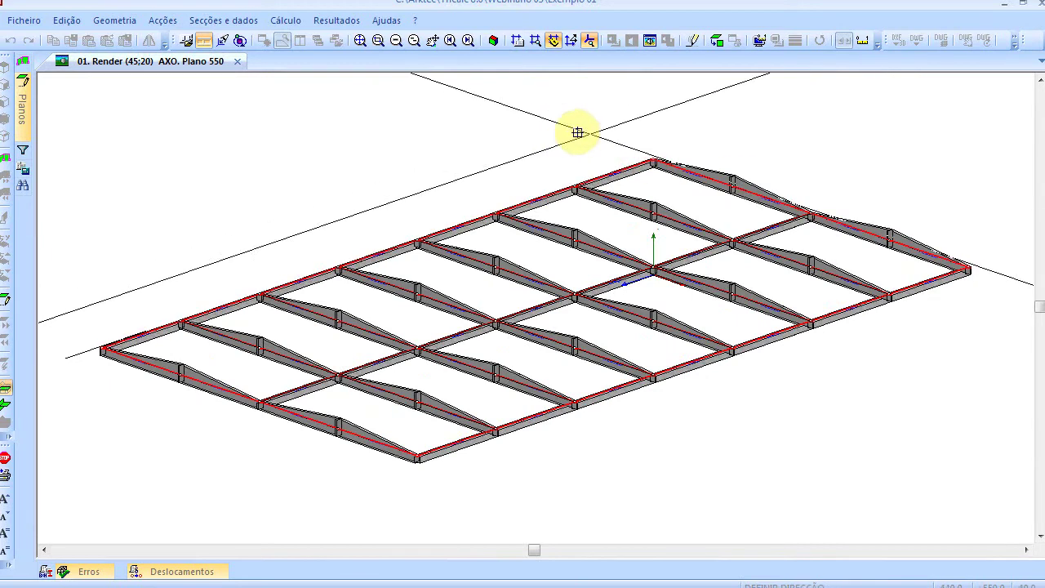
{"action": "left_click", "coordinate": [661, 159]}
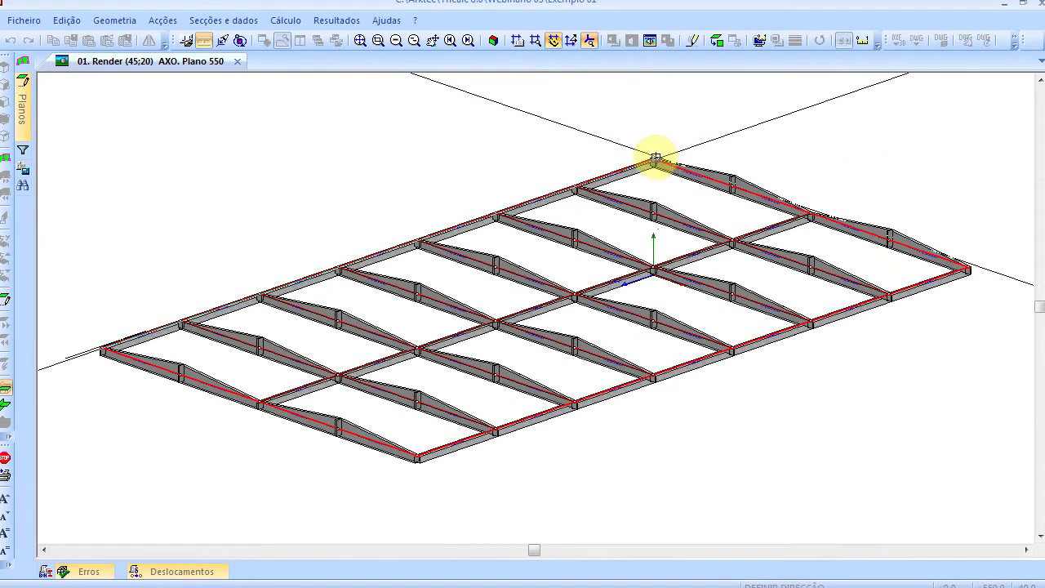
{"action": "left_click", "coordinate": [653, 158]}
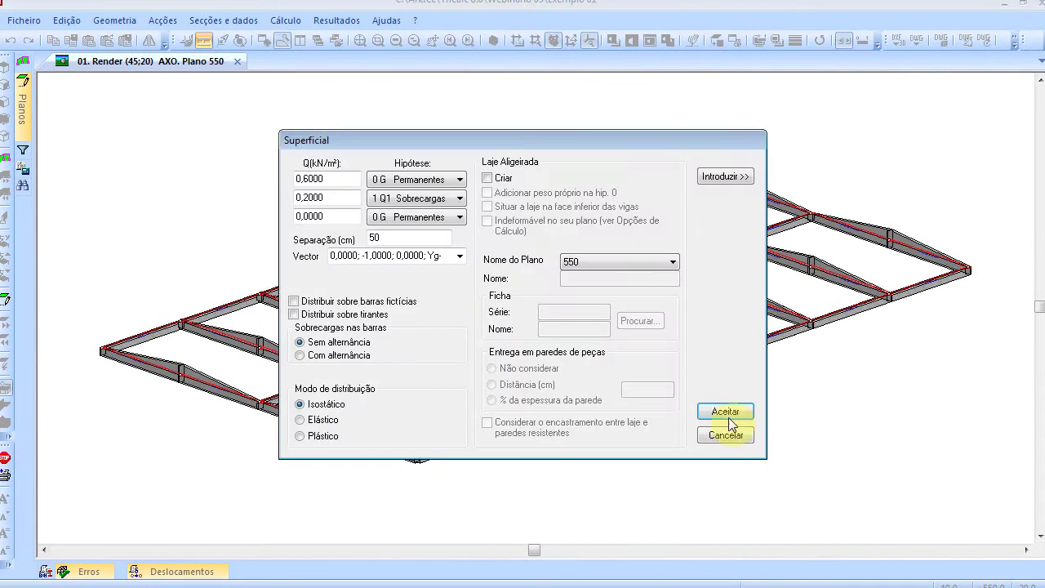
{"action": "left_click", "coordinate": [724, 438]}
{"action": "left_click", "coordinate": [617, 434]}
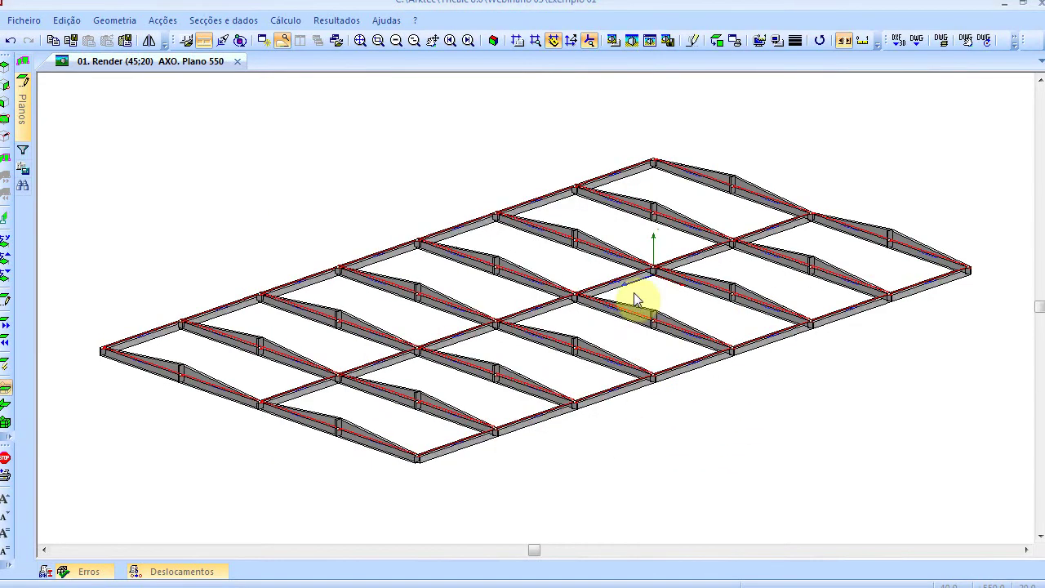
Step: Check the distributed loads on the roof bars up close and make plane 0 the active plane
{"action": "scroll", "coordinate": [634, 297], "scroll_direction": "up", "scroll_amount": 5}
{"action": "scroll", "coordinate": [608, 282], "scroll_direction": "down", "scroll_amount": 5}
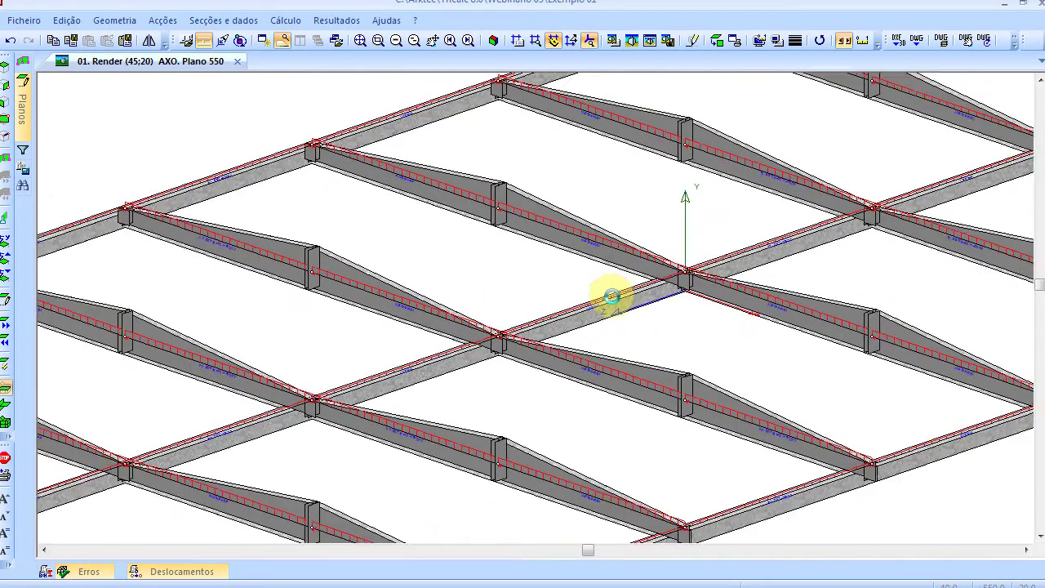
{"action": "scroll", "coordinate": [610, 306], "scroll_direction": "down", "scroll_amount": 2}
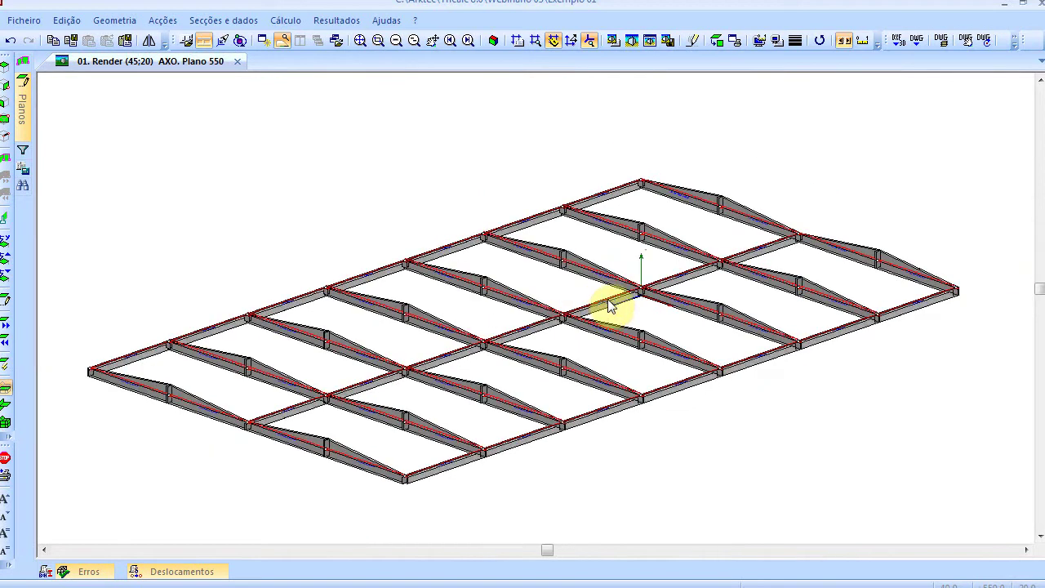
{"action": "left_click", "coordinate": [23, 91]}
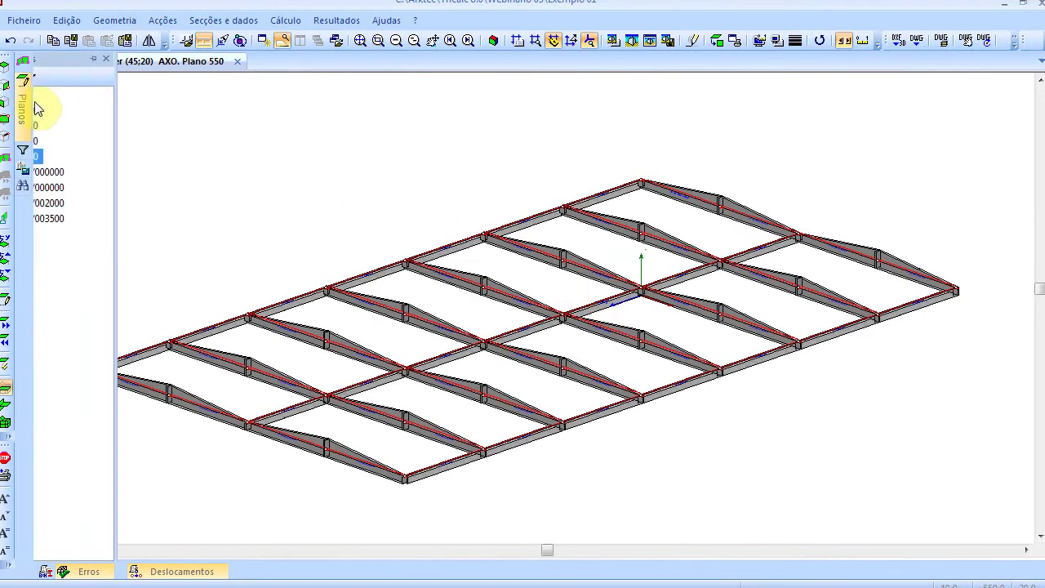
{"action": "left_click", "coordinate": [54, 96]}
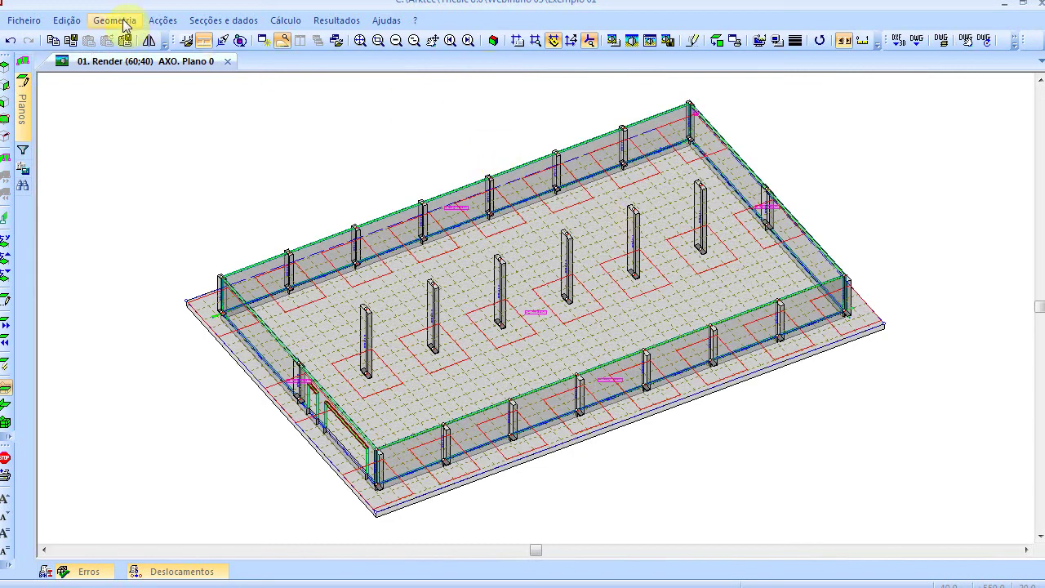
Step: Define a surface load on planes with 5 kN/m² permanent and zero for the Q1 and Q2 live load cases
{"action": "left_click", "coordinate": [106, 20]}
{"action": "mouse_move", "coordinate": [171, 19]}
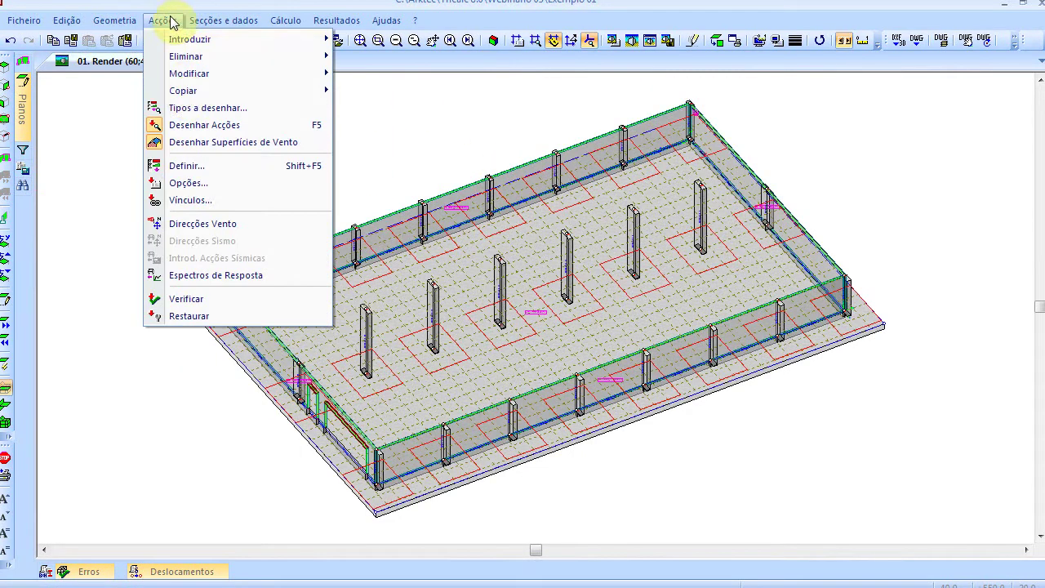
{"action": "left_click", "coordinate": [193, 166]}
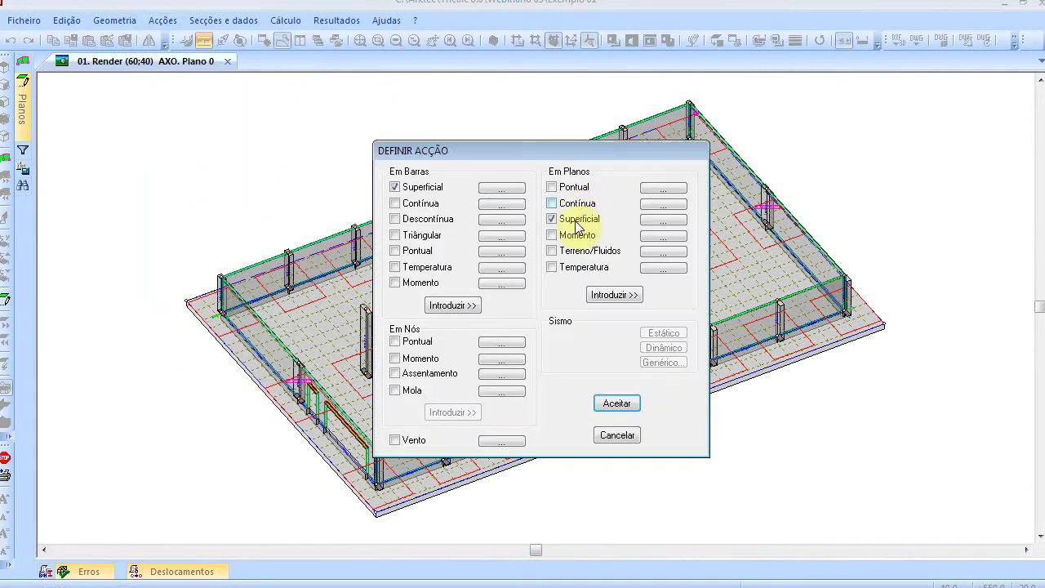
{"action": "left_click", "coordinate": [571, 222]}
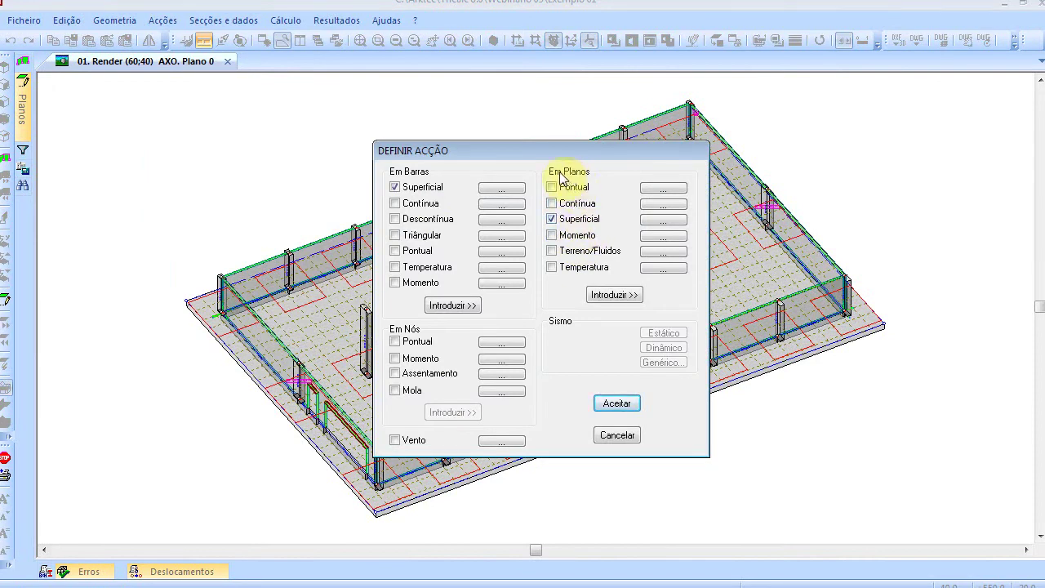
{"action": "left_click", "coordinate": [661, 221]}
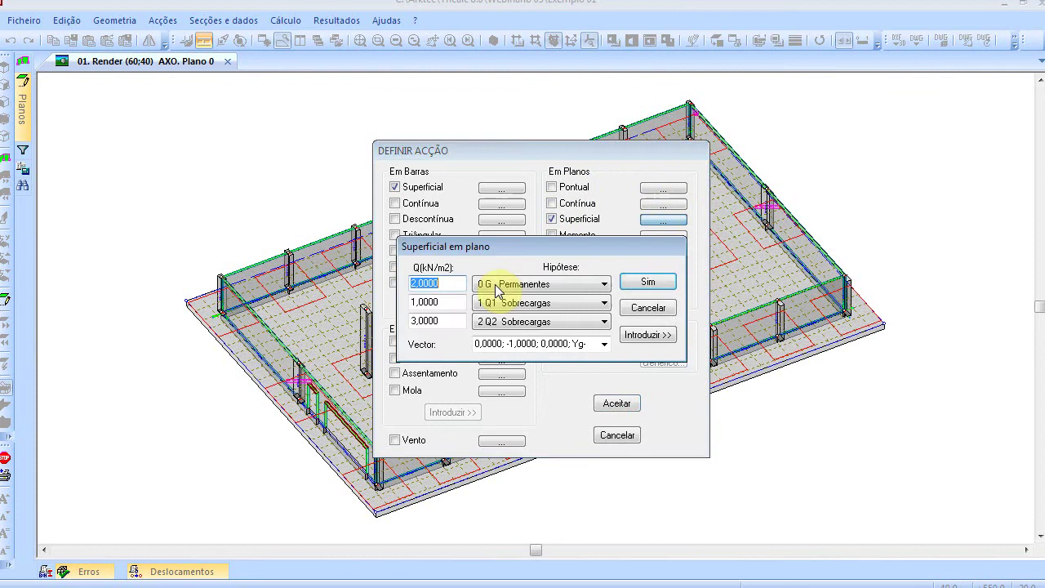
{"action": "type", "text": "5"}
{"action": "double_click", "coordinate": [441, 302]}
{"action": "type", "text": "0"}
{"action": "double_click", "coordinate": [433, 321]}
{"action": "type", "text": "0"}
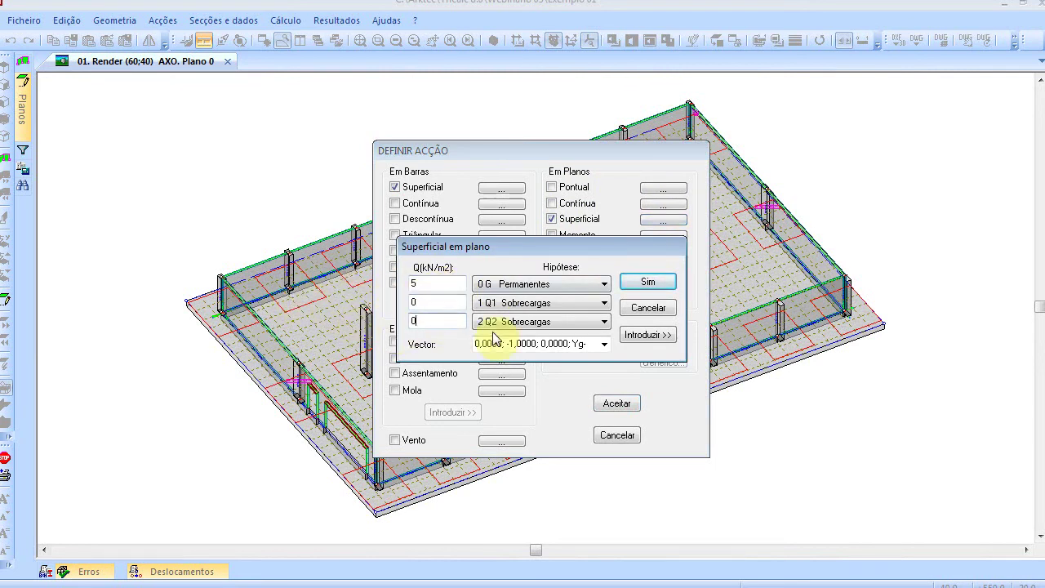
Step: Change the plane surface load to 0 permanent and 5 kN/m² in the Q1 live case, and start introducing it
{"action": "left_click", "coordinate": [649, 335]}
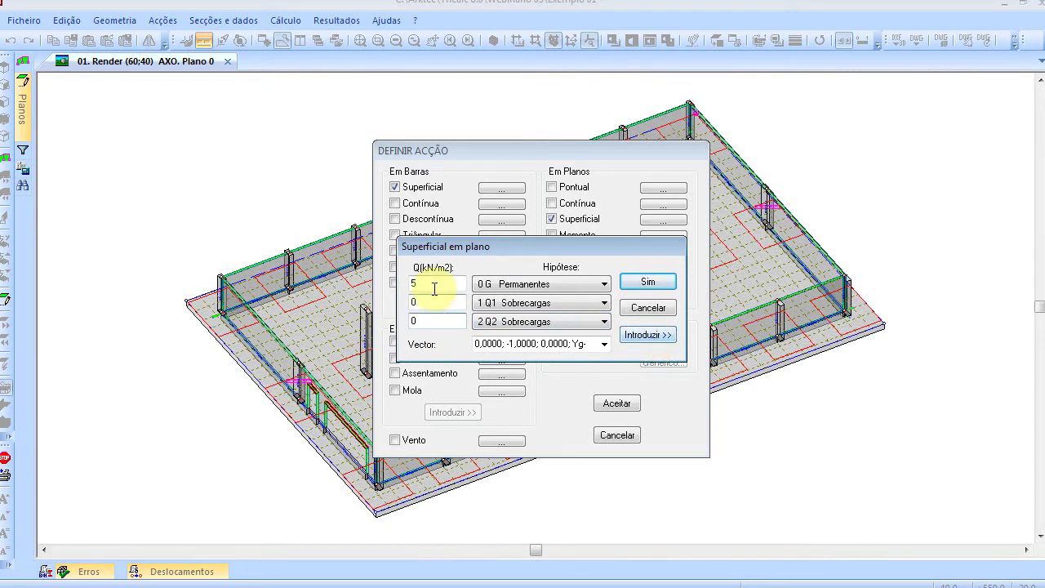
{"action": "type", "text": "0"}
{"action": "left_click_drag", "start_coordinate": [431, 302], "coordinate": [359, 297]}
{"action": "type", "text": "5"}
{"action": "left_click", "coordinate": [625, 334]}
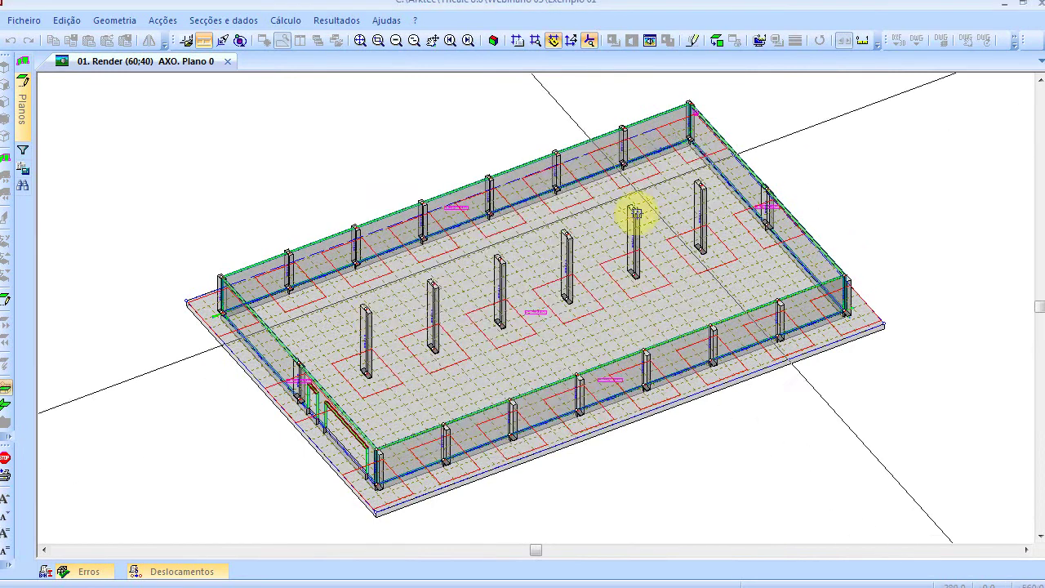
Step: Apply the 5 kN/m² Q1 plane surface load to a rectangular corner bay of the slab, drawn in plan between the edge and central columns
{"action": "left_click", "coordinate": [718, 40]}
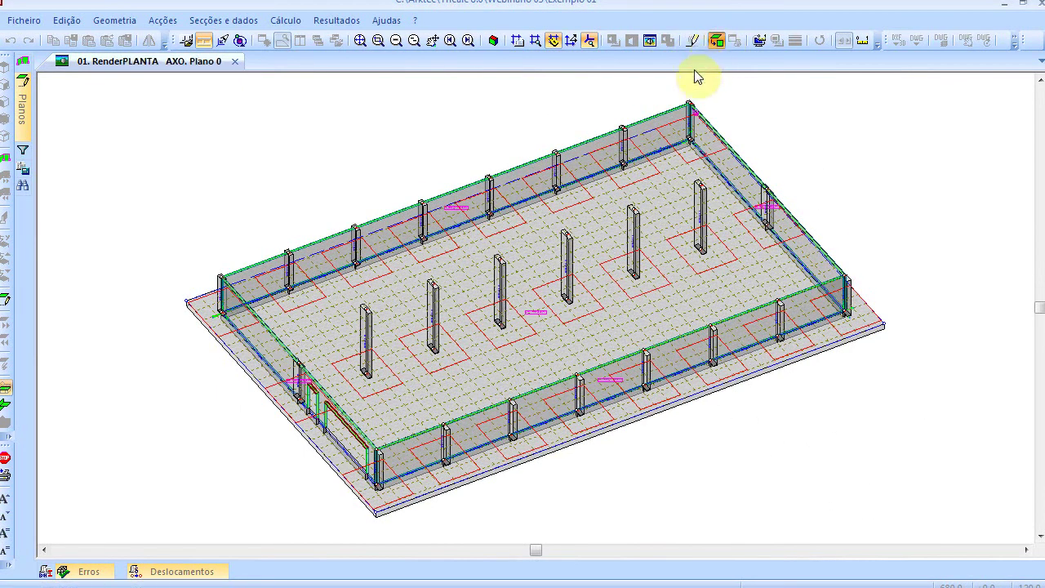
{"action": "scroll", "coordinate": [489, 195], "scroll_direction": "up", "scroll_amount": 1}
{"action": "middle_click_drag", "start_coordinate": [447, 136], "coordinate": [424, 253]}
{"action": "scroll", "coordinate": [424, 253], "scroll_direction": "up", "scroll_amount": 1}
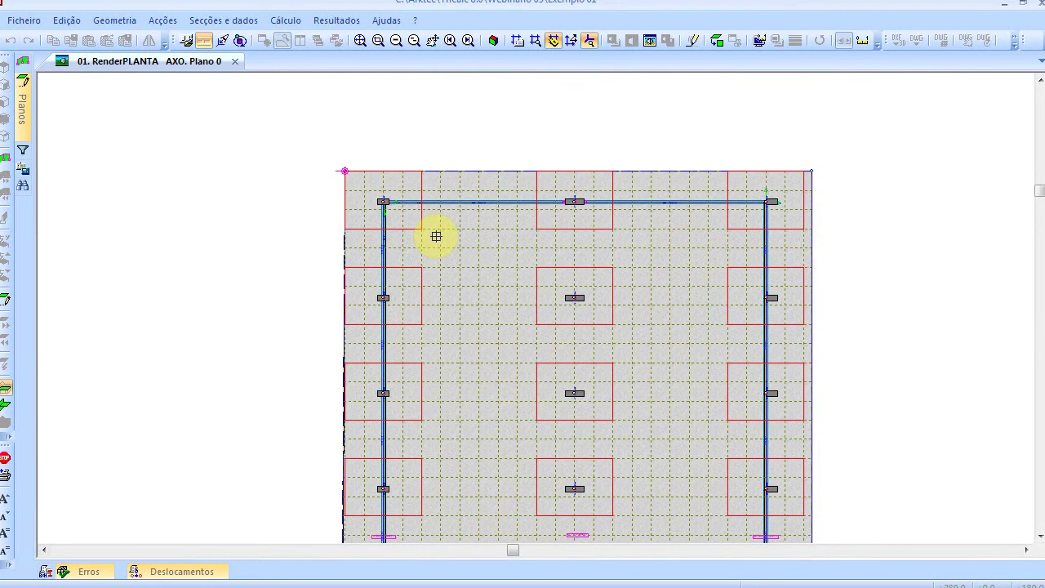
{"action": "left_click", "coordinate": [394, 210]}
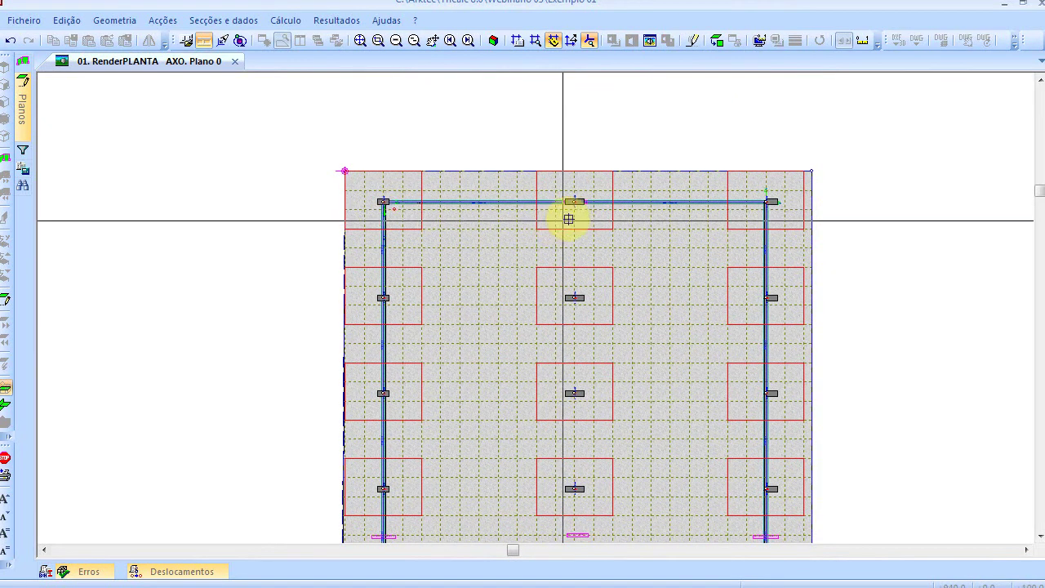
{"action": "left_click", "coordinate": [566, 210]}
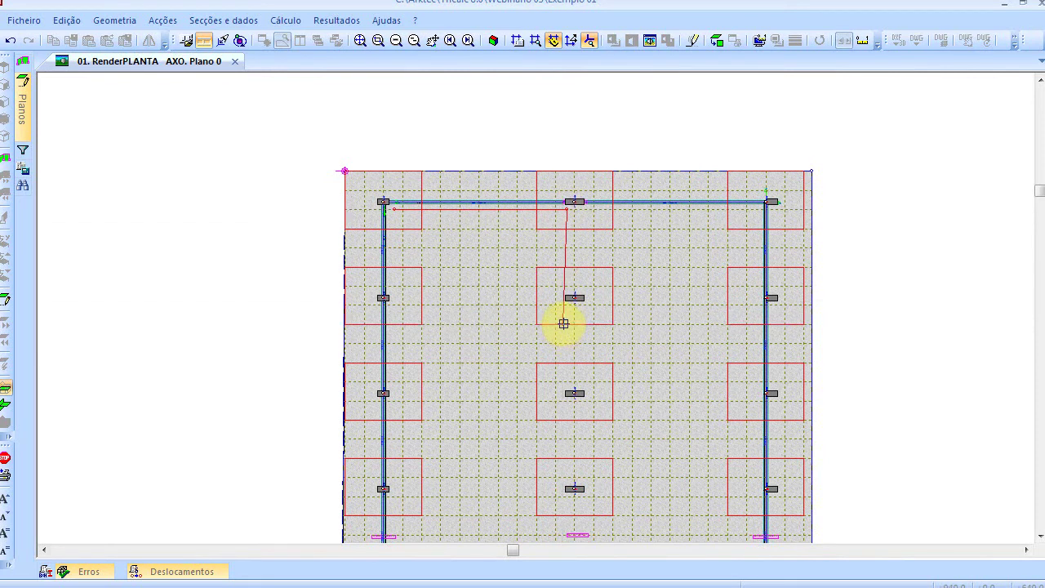
{"action": "left_click", "coordinate": [10, 40]}
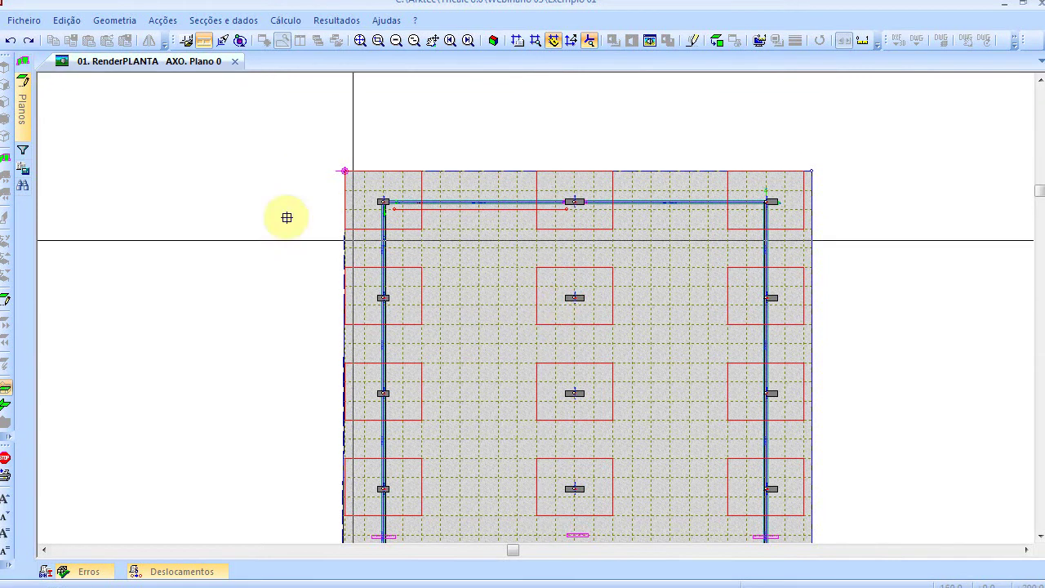
{"action": "left_click", "coordinate": [566, 311]}
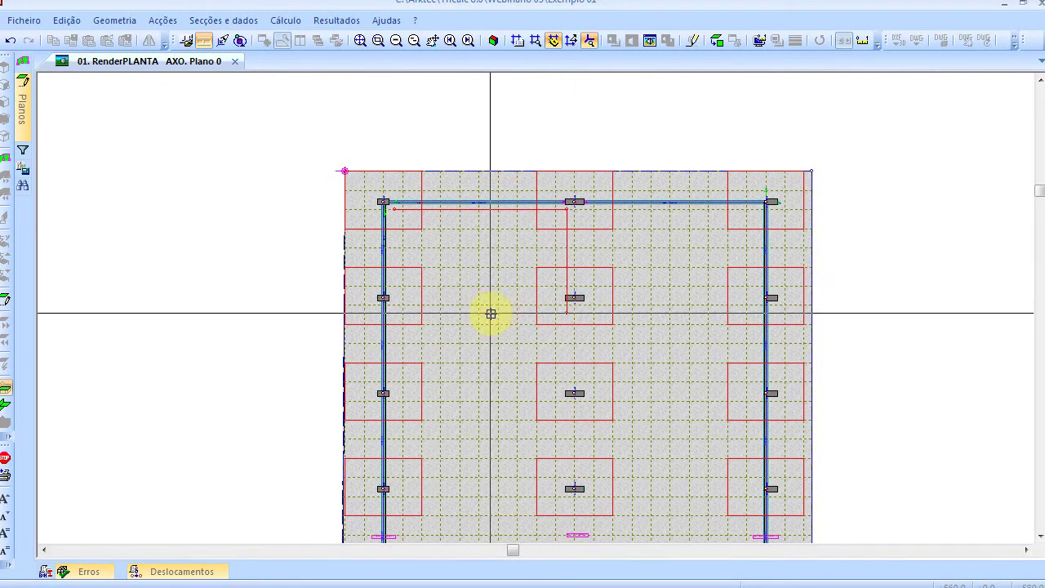
{"action": "left_click", "coordinate": [392, 312]}
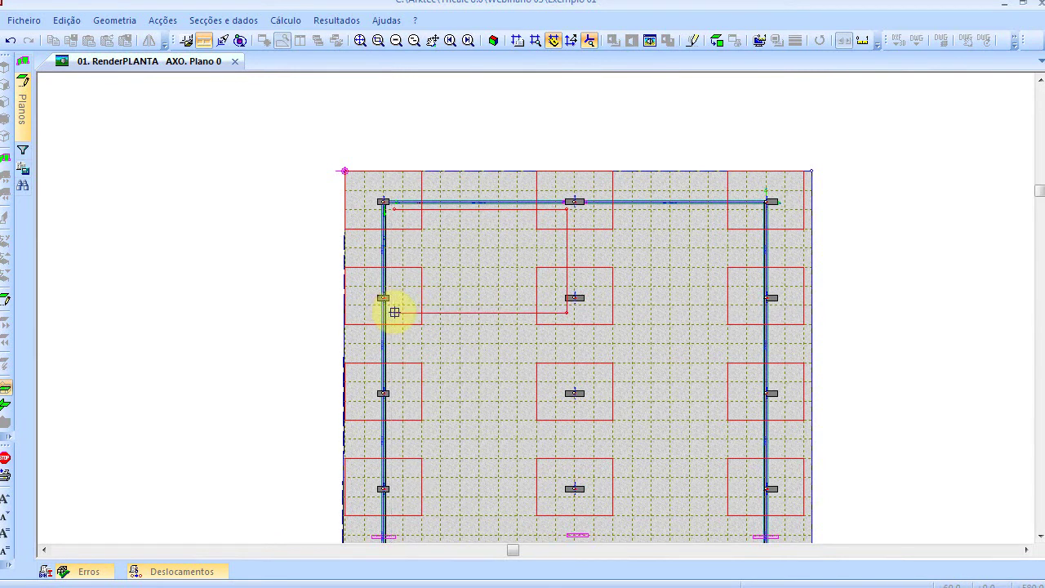
{"action": "right_click", "coordinate": [410, 109]}
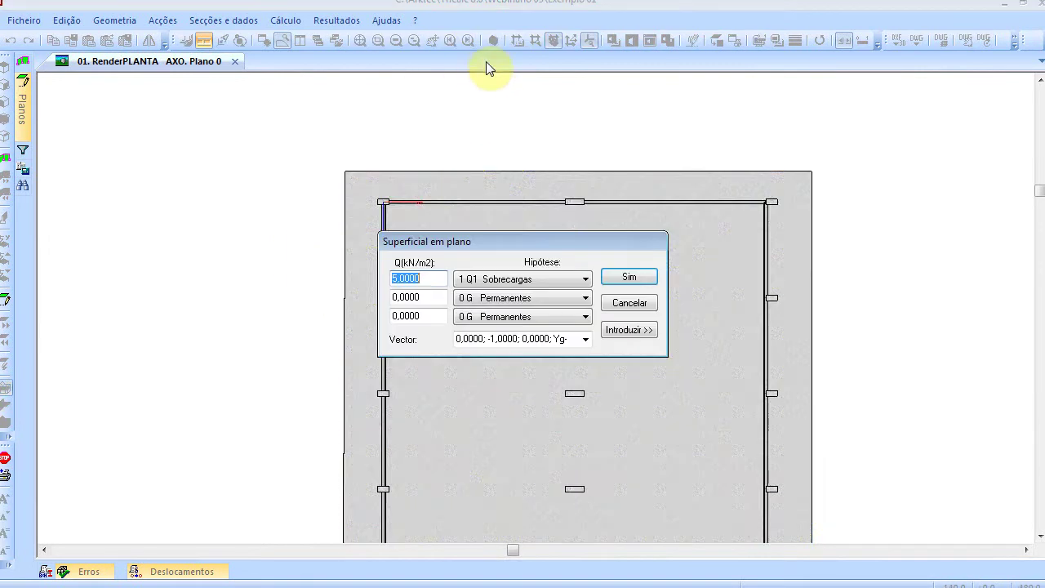
{"action": "left_click", "coordinate": [629, 278]}
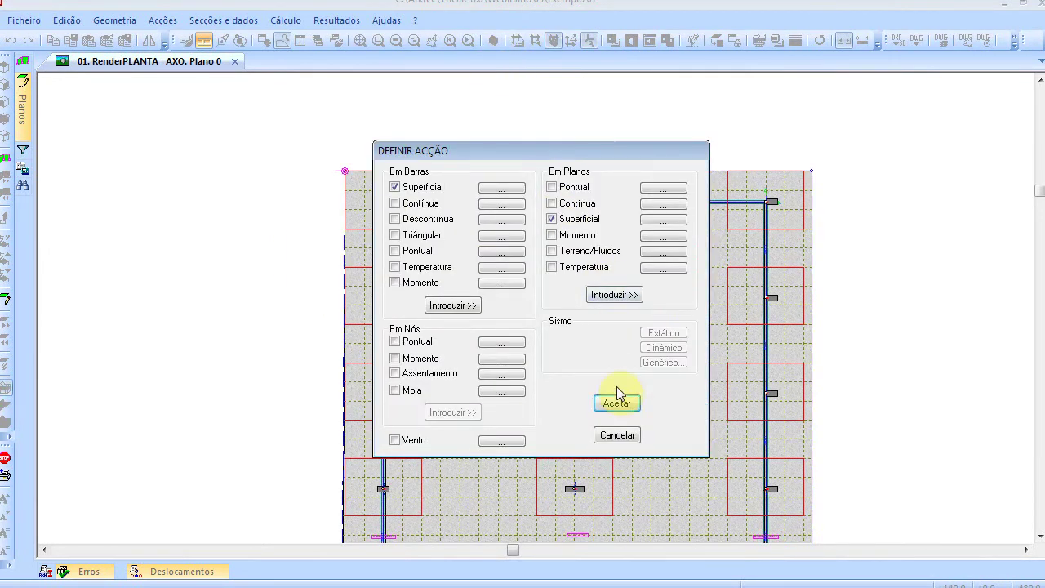
{"action": "left_click", "coordinate": [615, 435]}
Step: Enable the moving load cases HIPO 11 to 17 among the action safety coefficients, and accept the load combination settings
{"action": "left_click", "coordinate": [493, 40]}
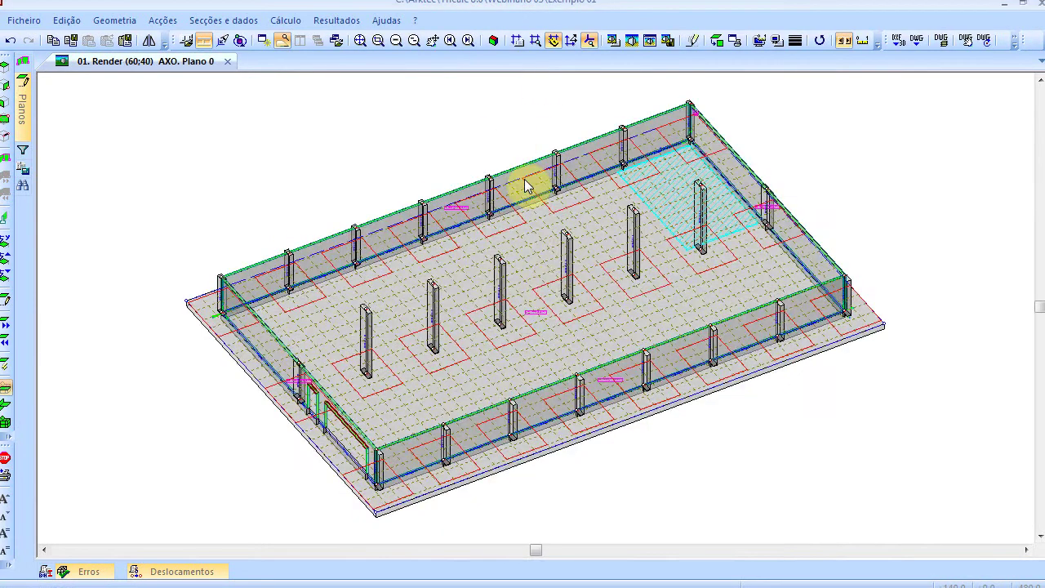
{"action": "scroll", "coordinate": [665, 213], "scroll_direction": "up", "scroll_amount": 5}
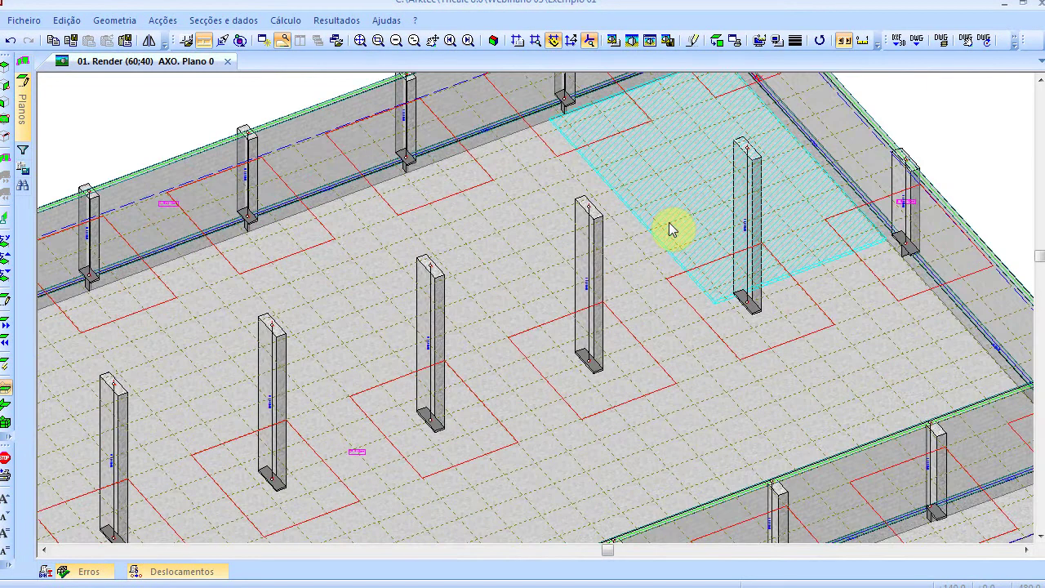
{"action": "scroll", "coordinate": [668, 225], "scroll_direction": "down", "scroll_amount": 8}
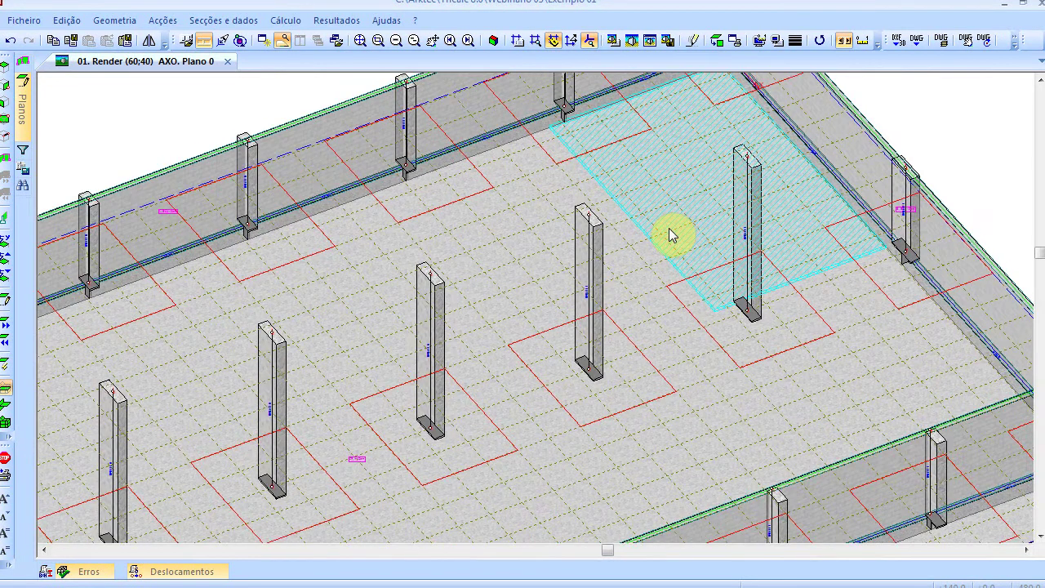
{"action": "left_click", "coordinate": [162, 20]}
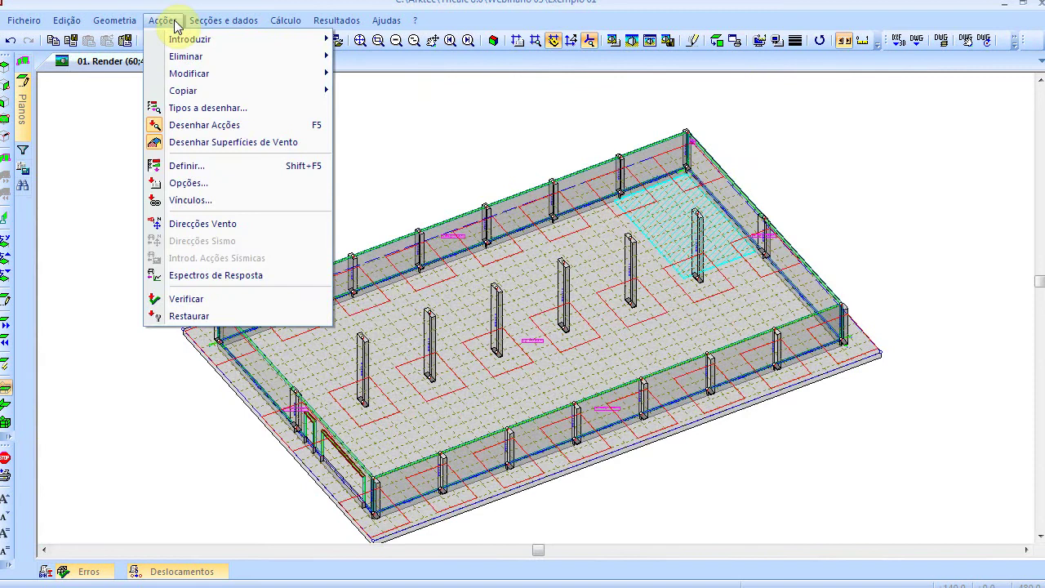
{"action": "left_click", "coordinate": [223, 180]}
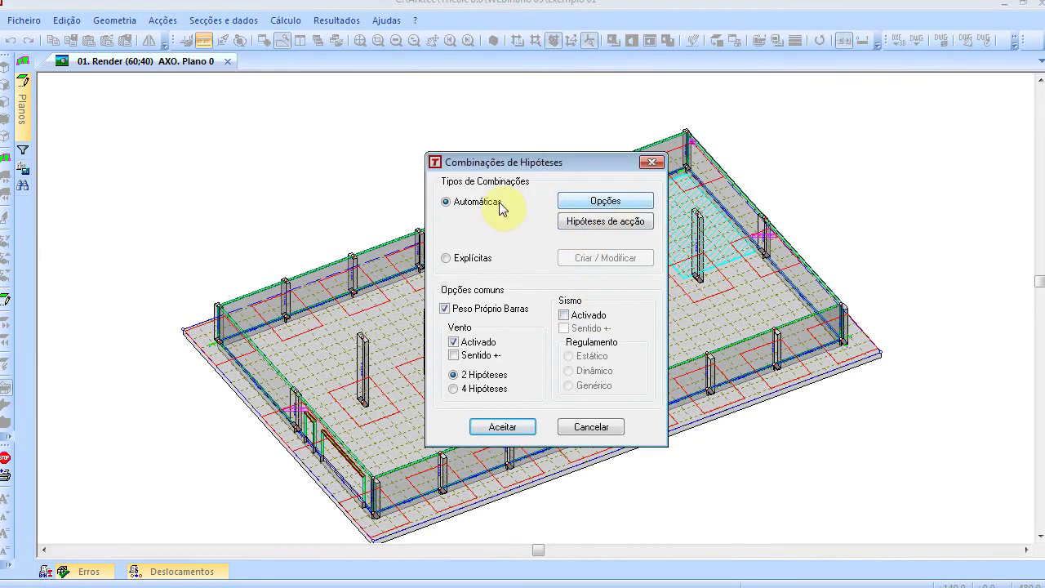
{"action": "left_click", "coordinate": [590, 204]}
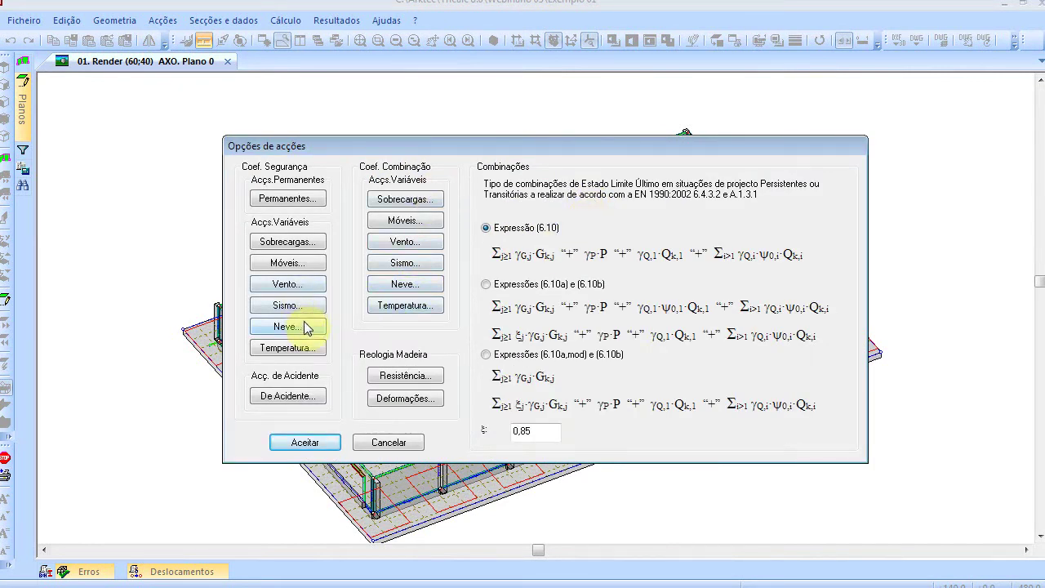
{"action": "left_click", "coordinate": [297, 264]}
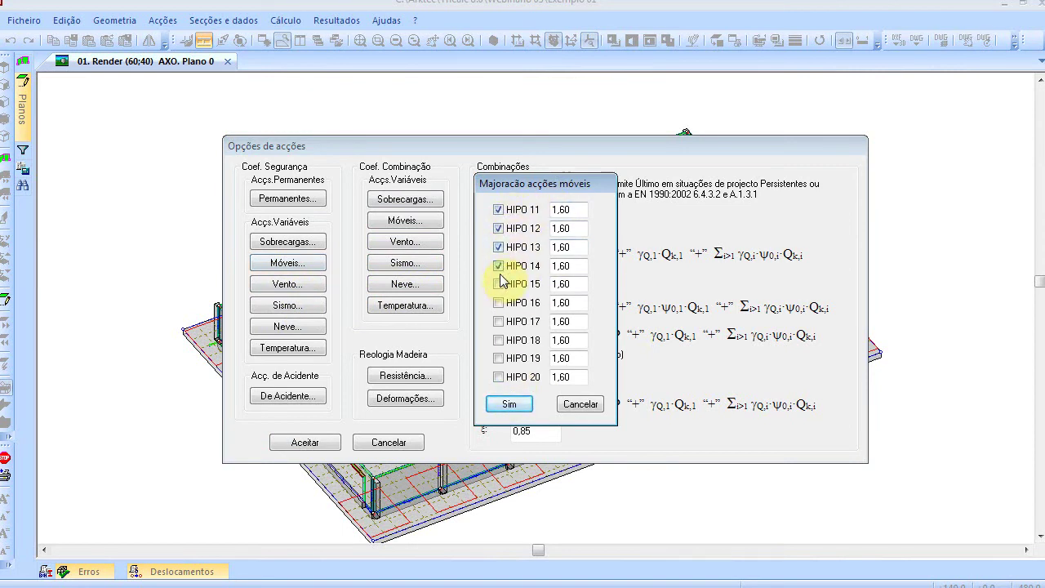
{"action": "left_click", "coordinate": [499, 340]}
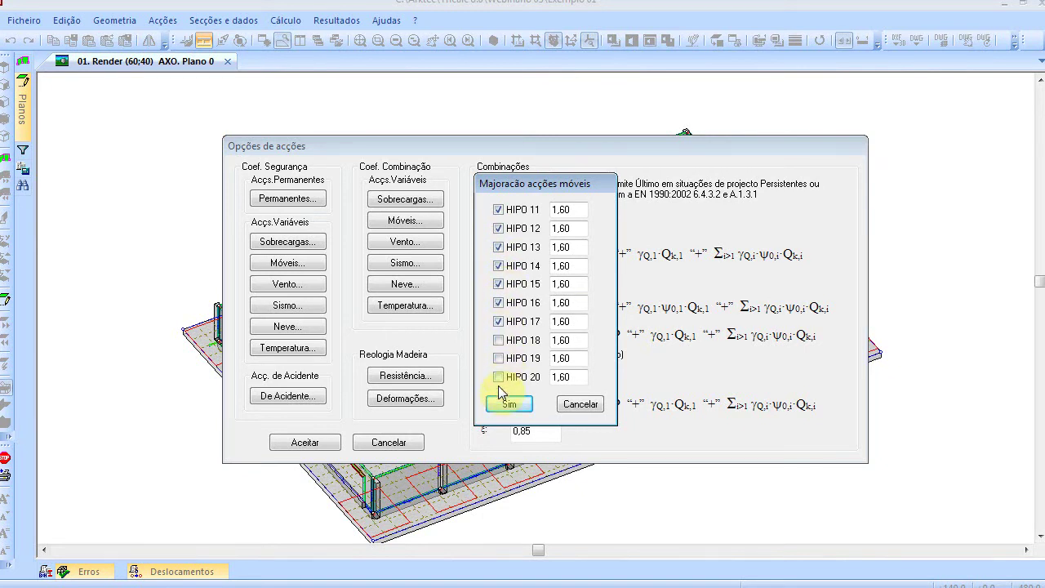
{"action": "left_click", "coordinate": [507, 404]}
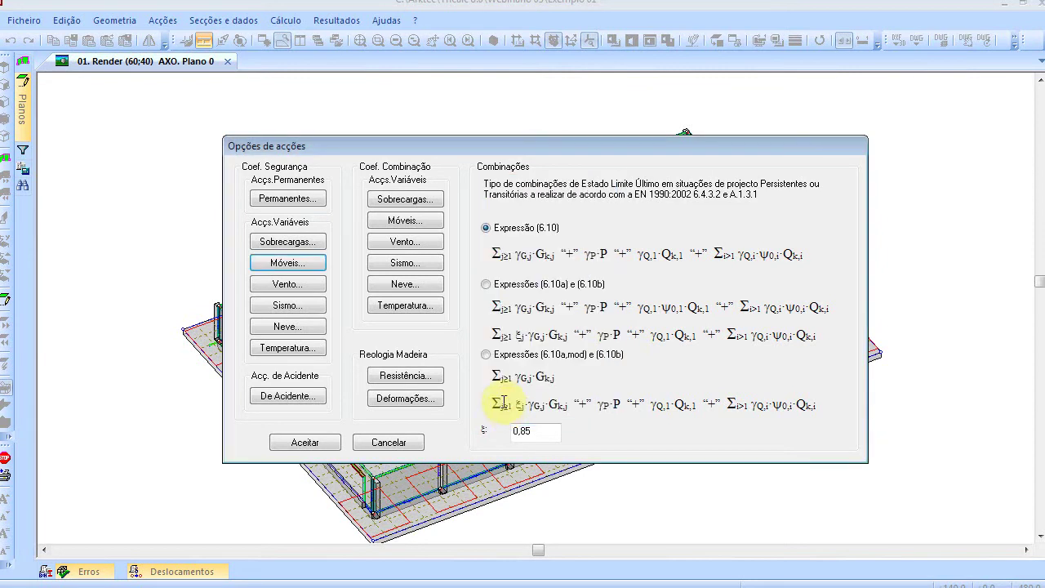
{"action": "left_click", "coordinate": [325, 445]}
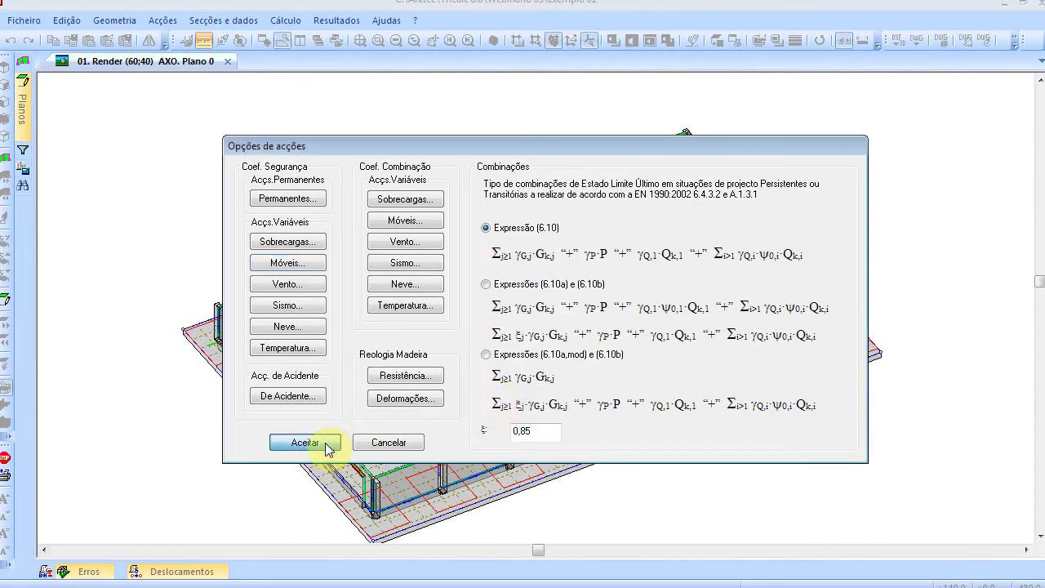
{"action": "left_click", "coordinate": [436, 426]}
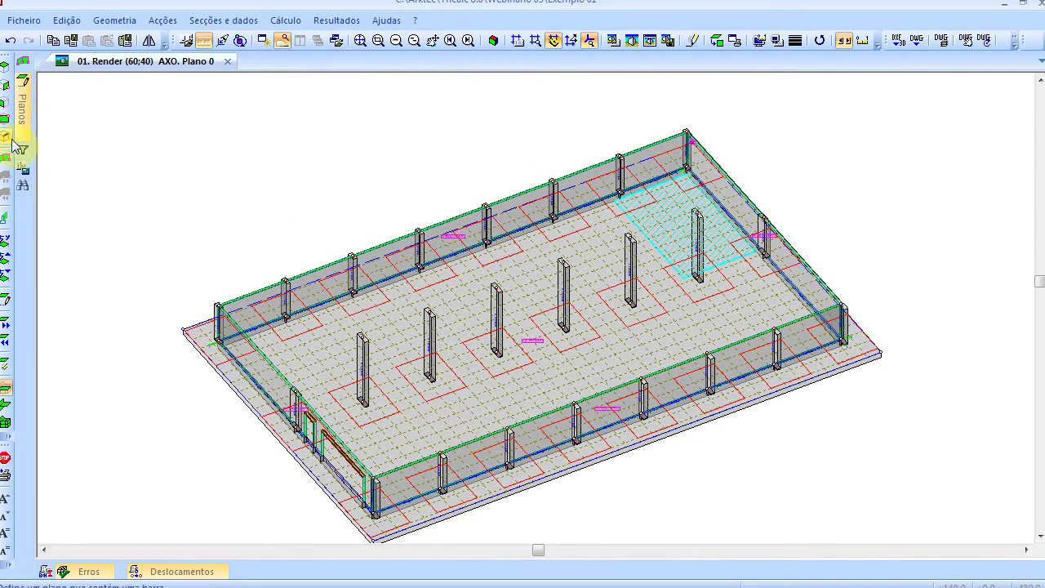
Step: Show the whole structure and add a two-node bar joining the free ends of two neighbouring corbels on the long side
{"action": "left_click", "coordinate": [6, 421]}
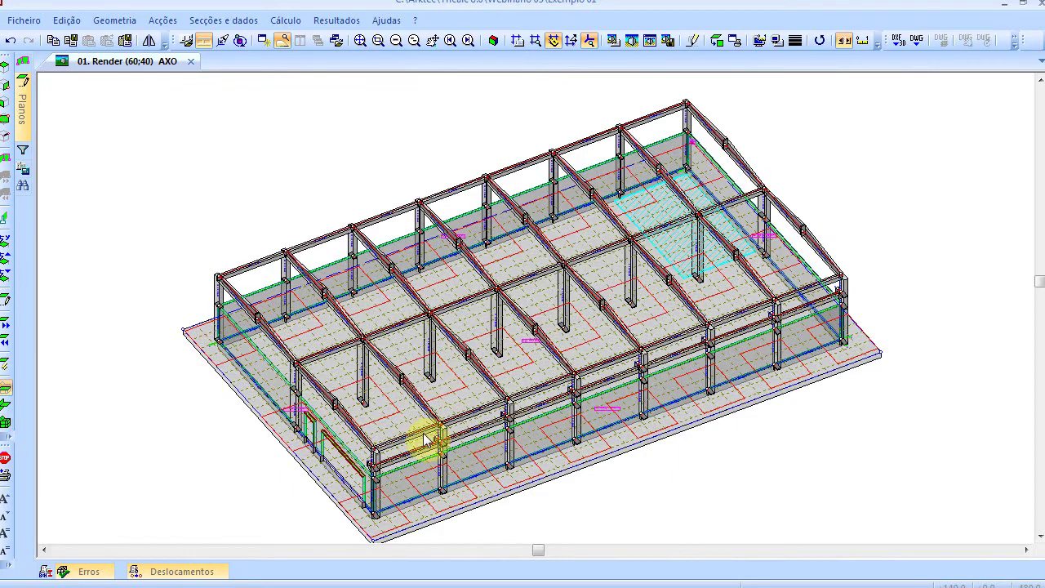
{"action": "scroll", "coordinate": [466, 431], "scroll_direction": "up", "scroll_amount": 5}
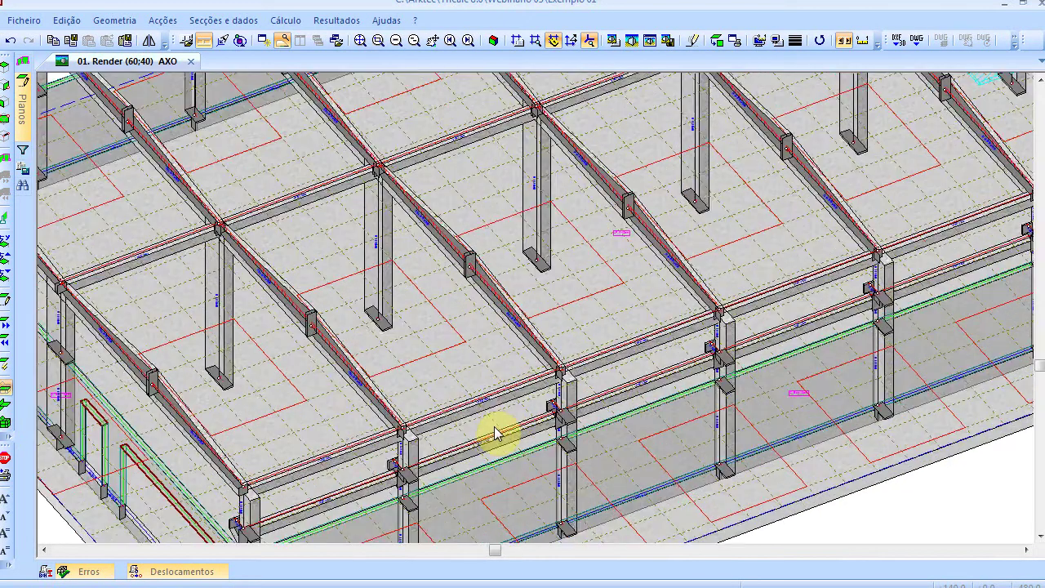
{"action": "scroll", "coordinate": [495, 433], "scroll_direction": "up", "scroll_amount": 5}
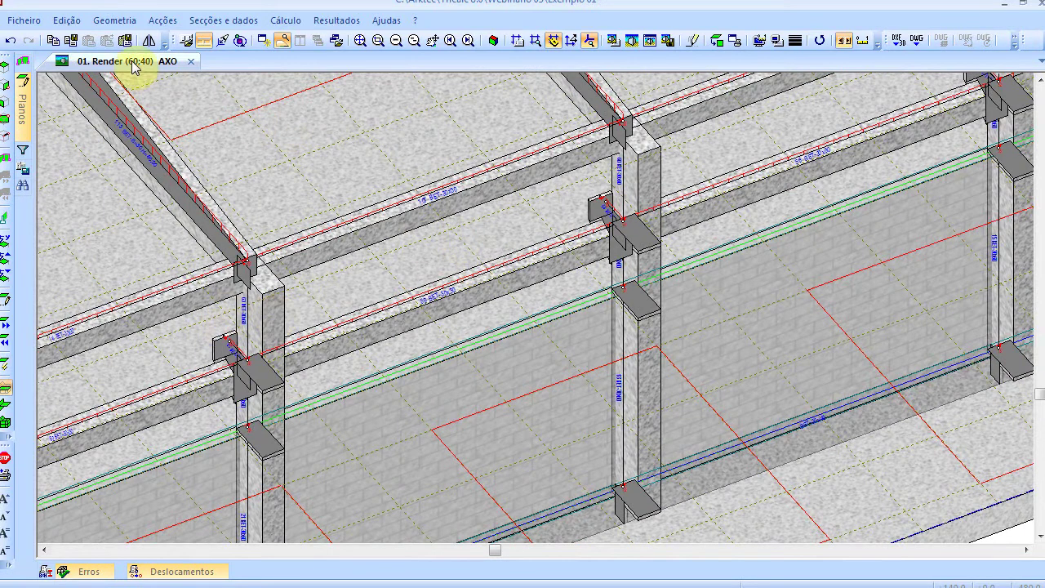
{"action": "left_click", "coordinate": [106, 22]}
{"action": "mouse_move", "coordinate": [166, 156]}
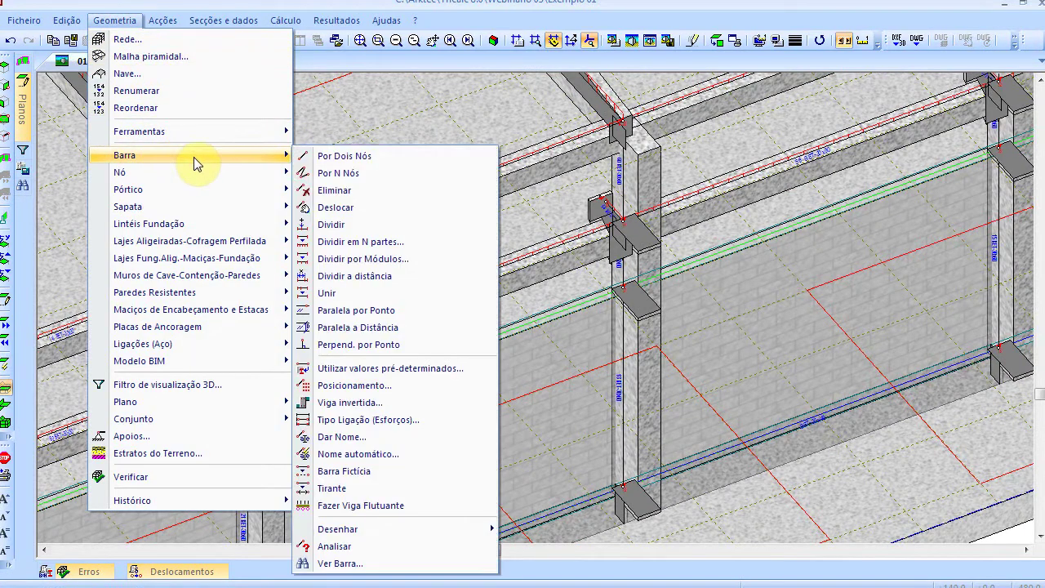
{"action": "left_click", "coordinate": [389, 157]}
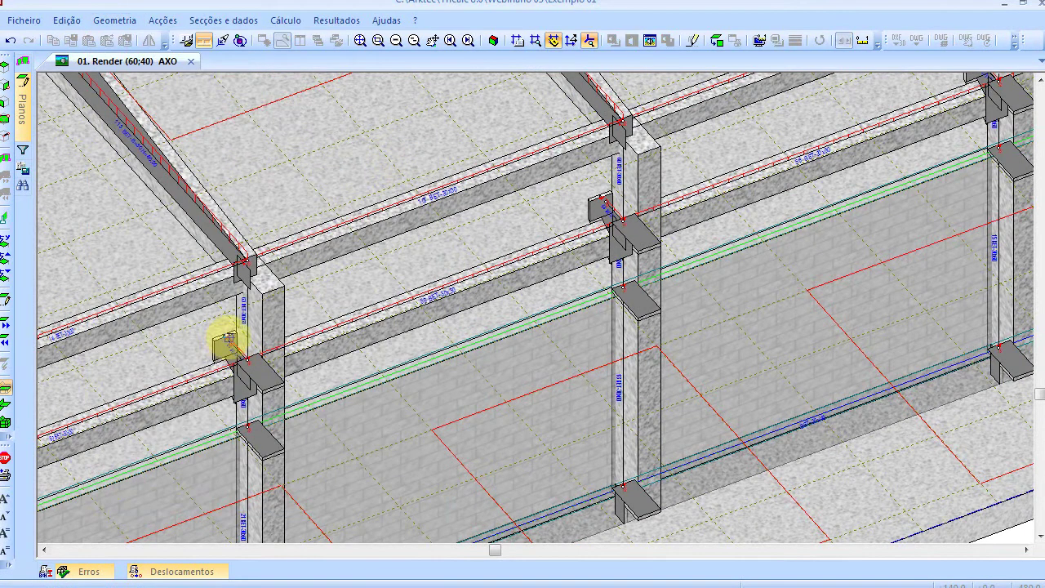
{"action": "left_click", "coordinate": [227, 342]}
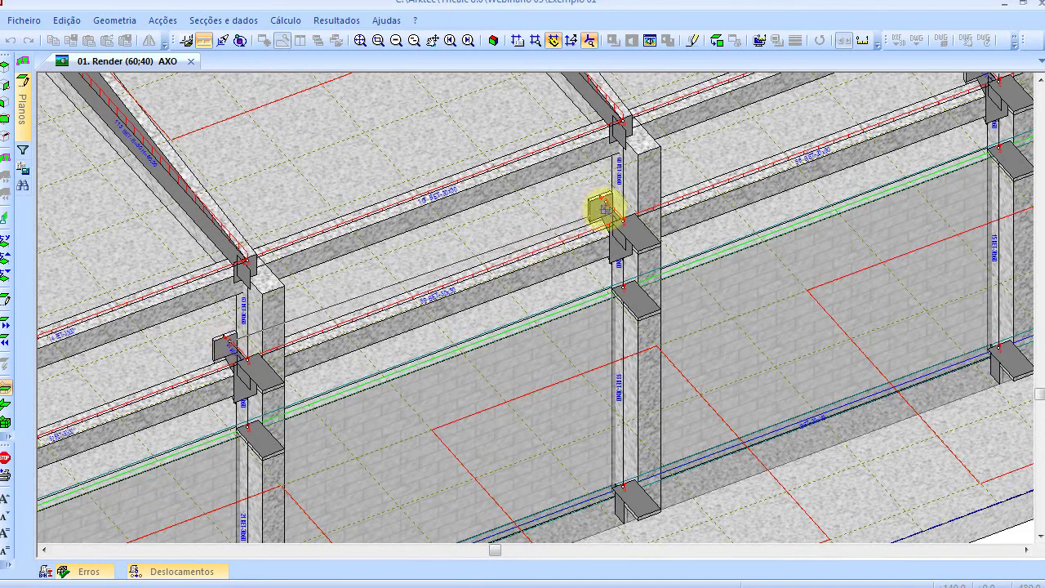
{"action": "left_click", "coordinate": [604, 204]}
{"action": "key", "text": "Escape"}
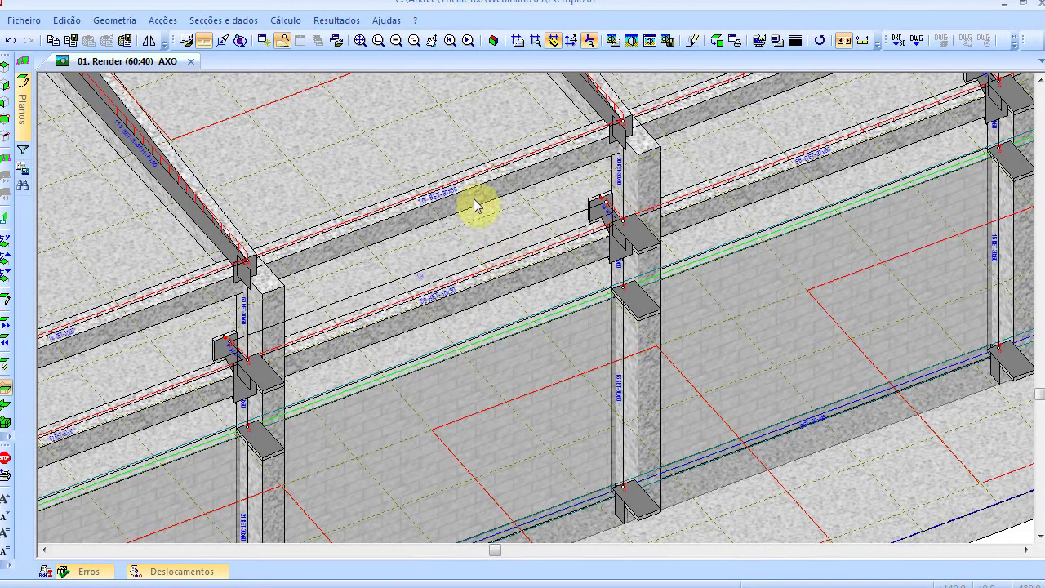
Step: Assign the IPE 120 profile to the new bar between the corbels
{"action": "left_click", "coordinate": [205, 23]}
{"action": "left_click", "coordinate": [256, 90]}
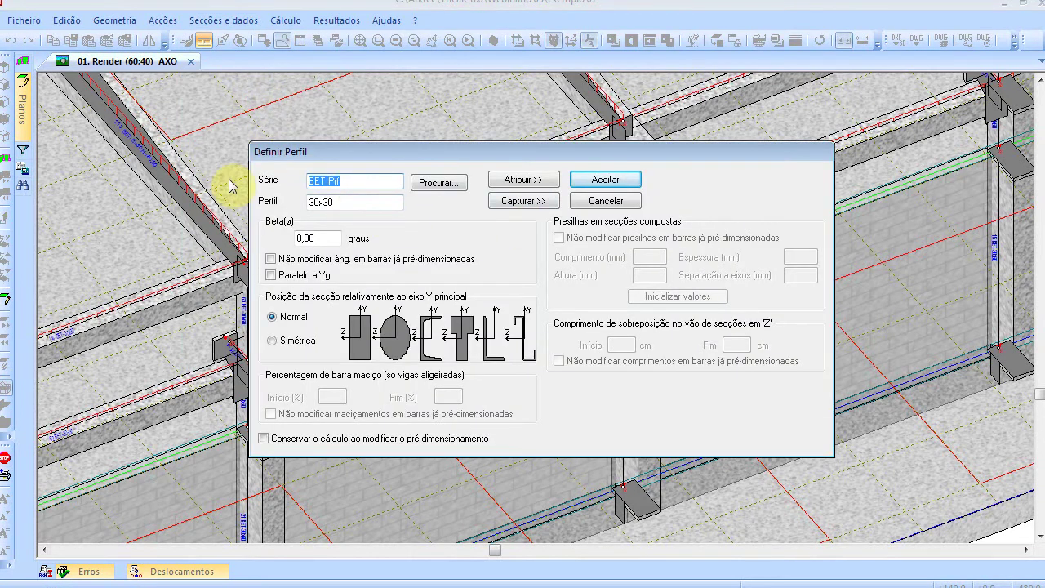
{"action": "type", "text": "ipe"}
{"action": "left_click_drag", "start_coordinate": [345, 203], "coordinate": [263, 211]}
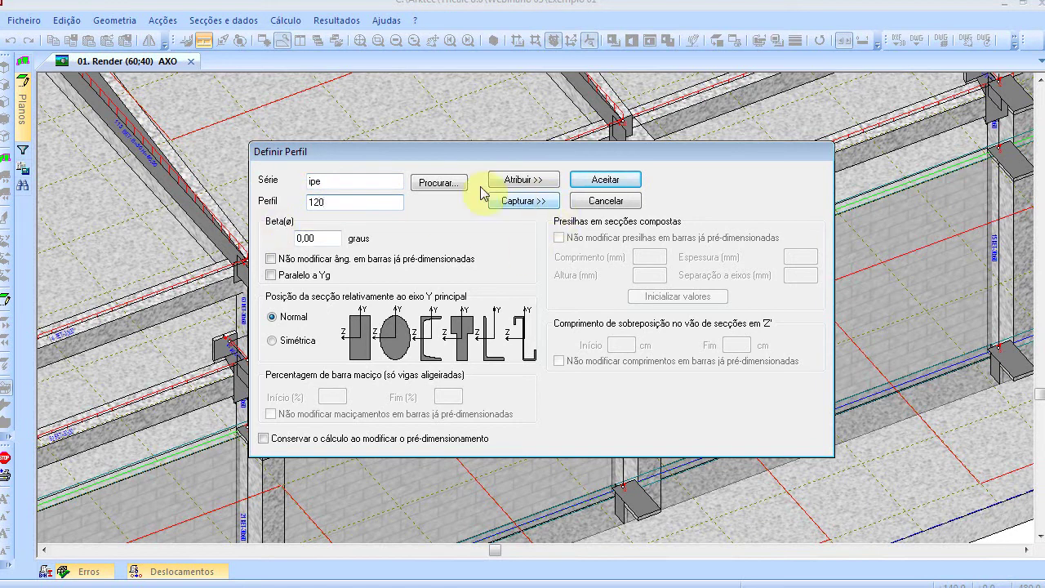
{"action": "left_click", "coordinate": [531, 181]}
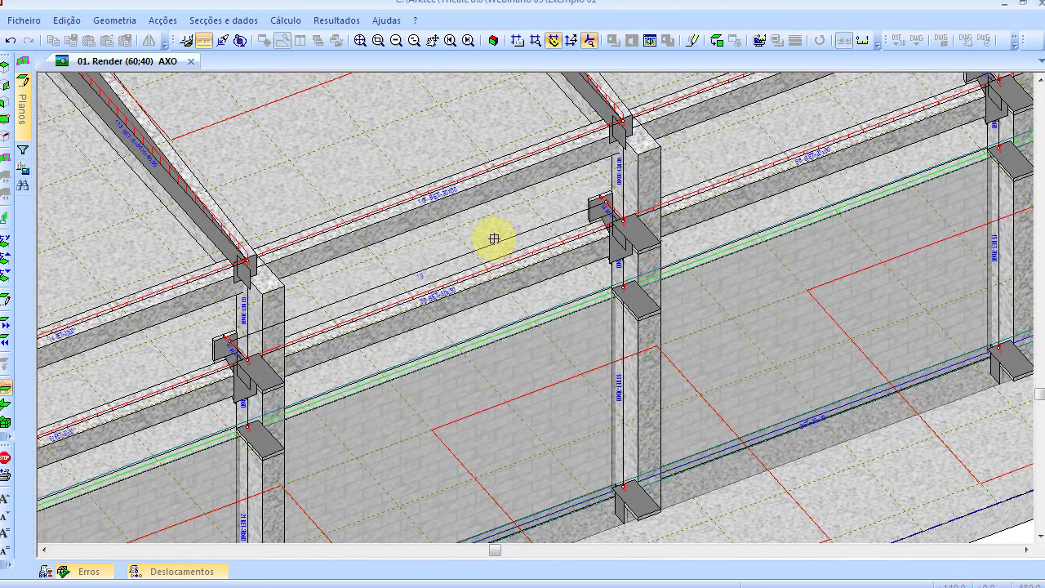
{"action": "left_click", "coordinate": [493, 243]}
{"action": "scroll", "coordinate": [515, 252], "scroll_direction": "up", "scroll_amount": 3}
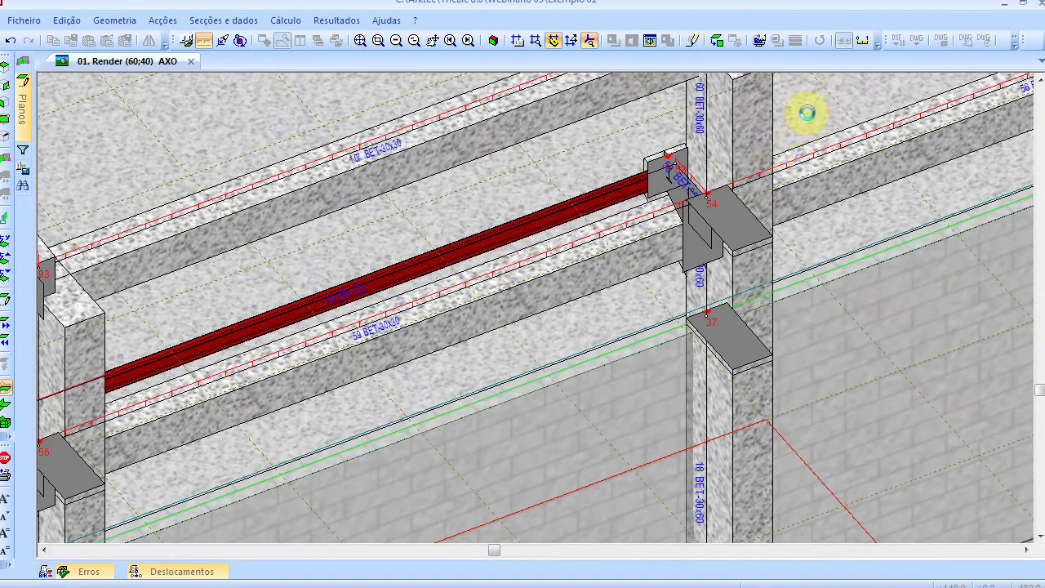
{"action": "right_click", "coordinate": [807, 114]}
{"action": "left_click", "coordinate": [630, 204]}
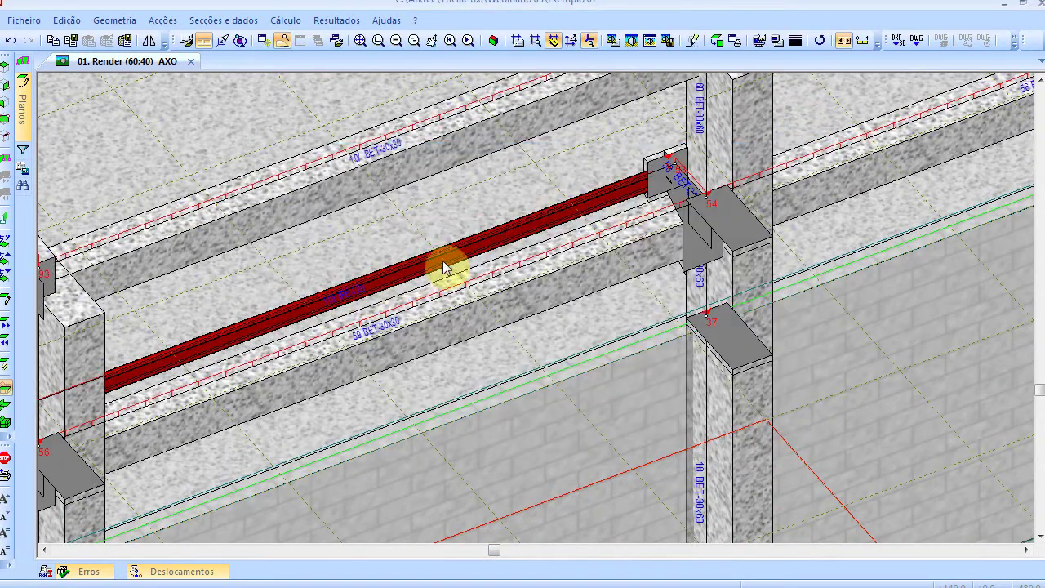
Step: Apply a 10 kN/ml discontinuous load to the bar between the corbels, with a 150 cm and l 150 cm, in case 11 M1 Móveis
{"action": "left_click", "coordinate": [161, 21]}
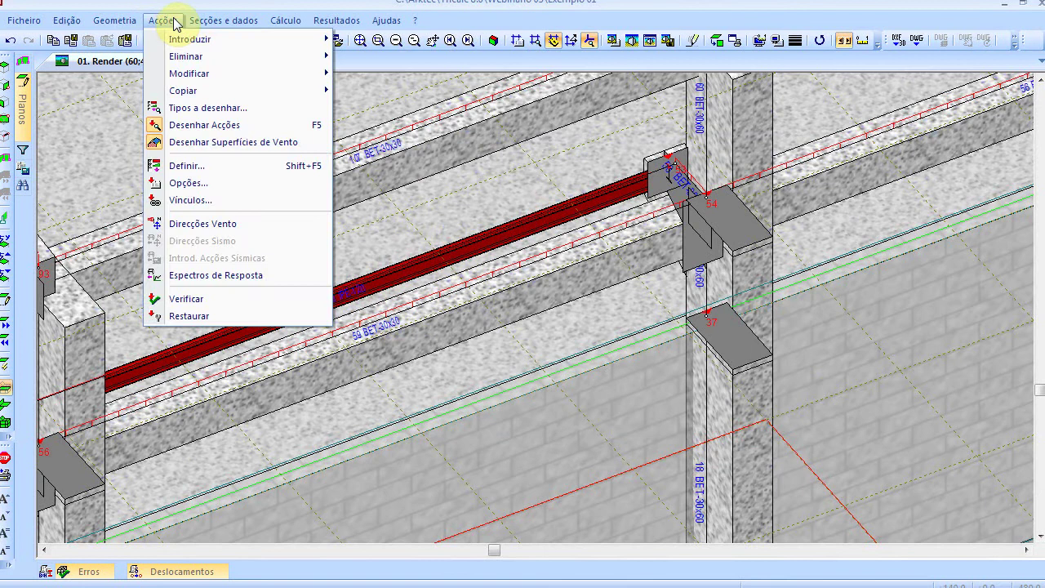
{"action": "left_click", "coordinate": [192, 163]}
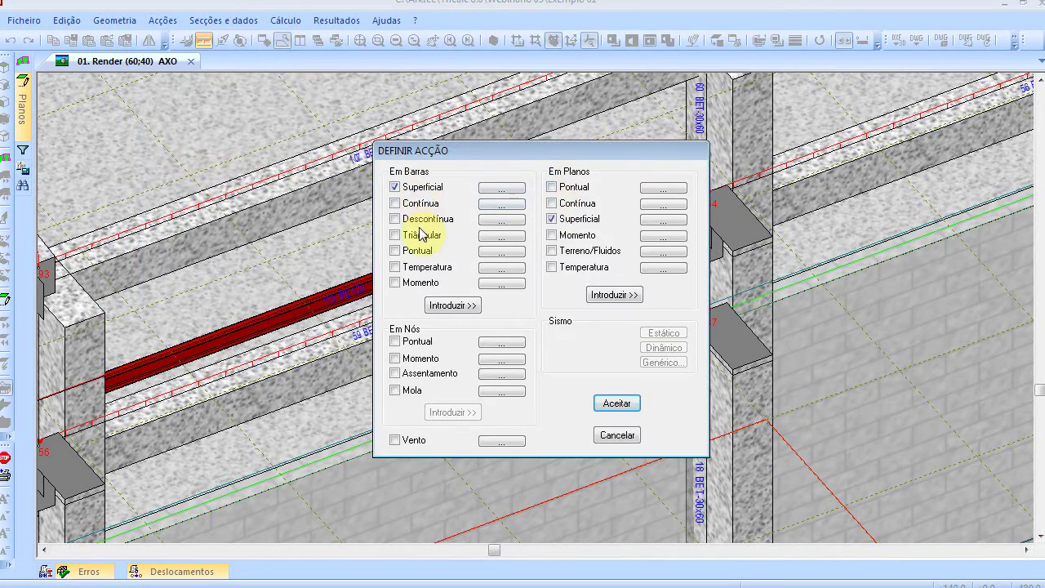
{"action": "left_click", "coordinate": [426, 218]}
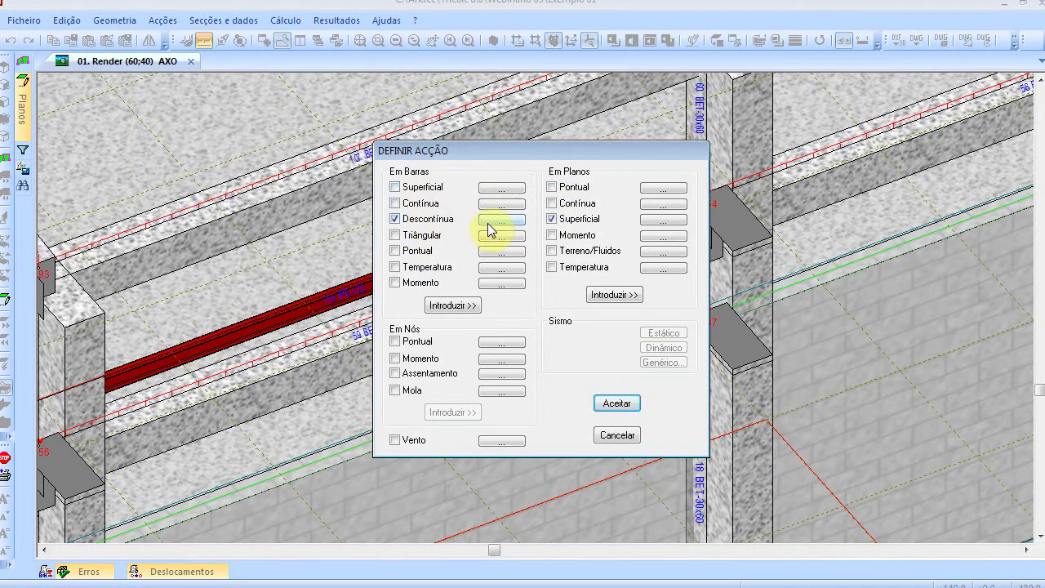
{"action": "left_click", "coordinate": [503, 221]}
{"action": "left_click_drag", "start_coordinate": [510, 255], "coordinate": [426, 253]}
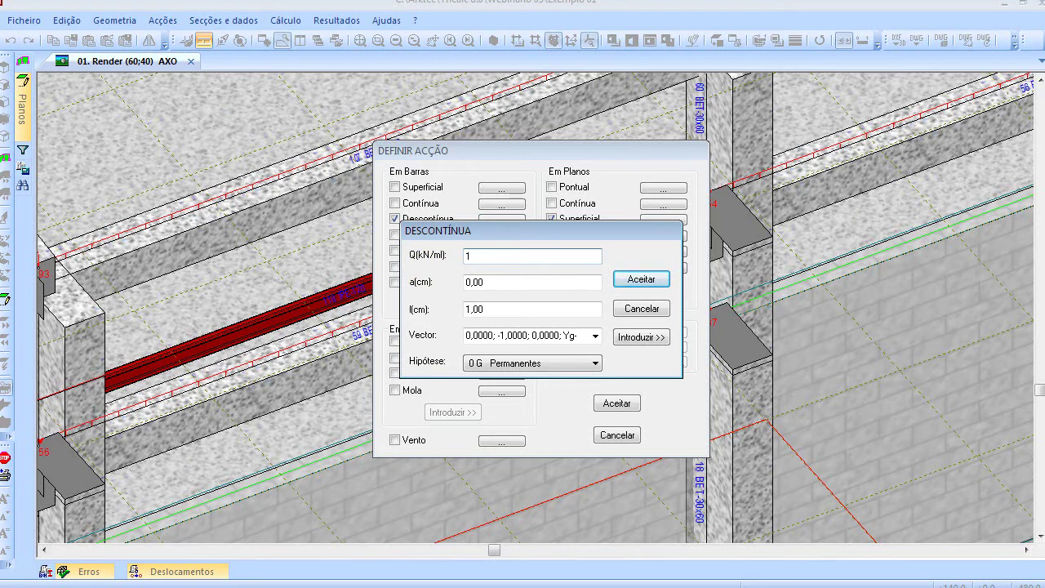
{"action": "left_click_drag", "start_coordinate": [589, 283], "coordinate": [453, 276]}
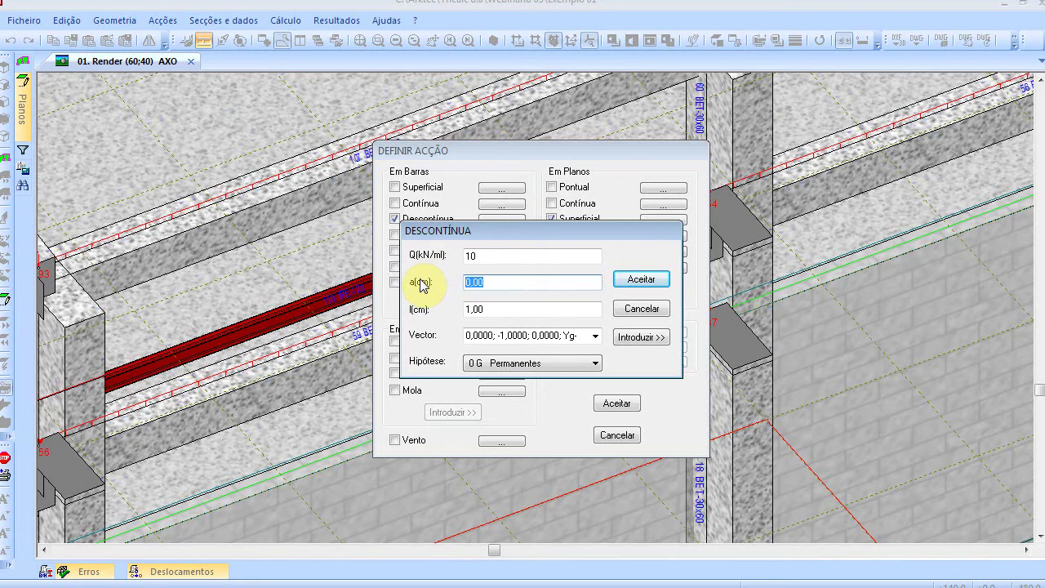
{"action": "type", "text": "150"}
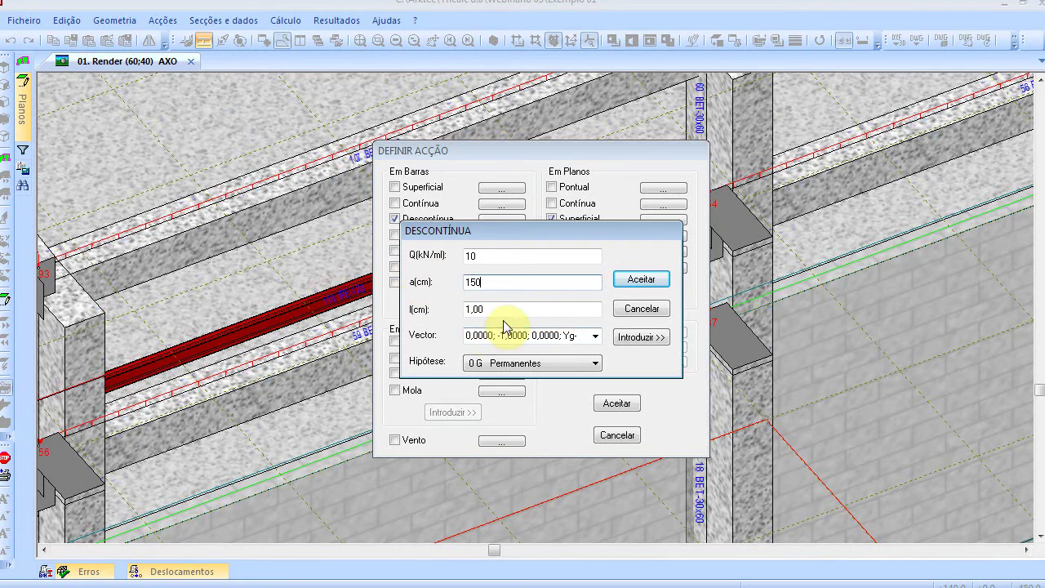
{"action": "key", "text": "Tab"}
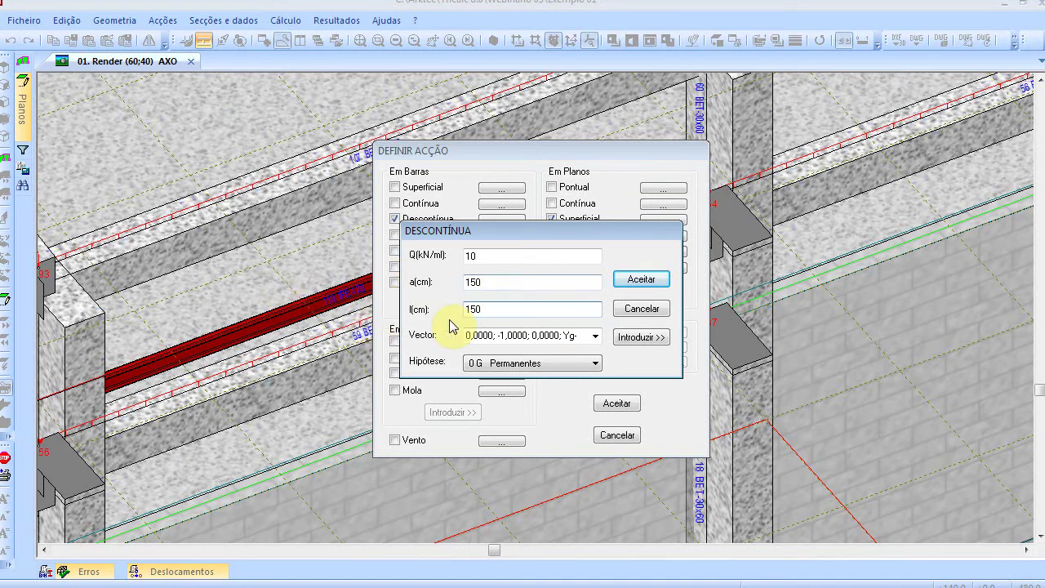
{"action": "left_click", "coordinate": [593, 362]}
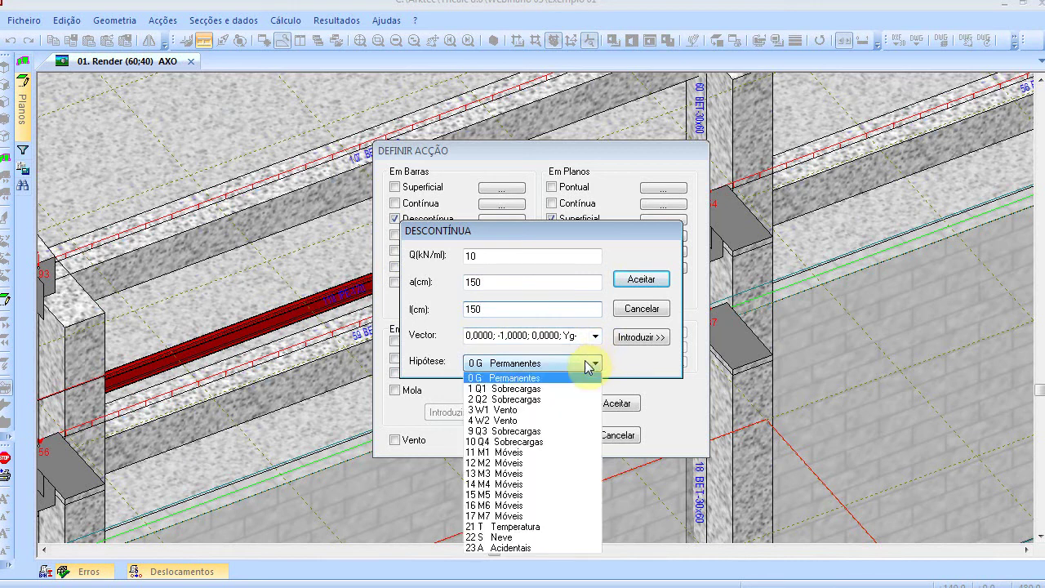
{"action": "left_click", "coordinate": [522, 454]}
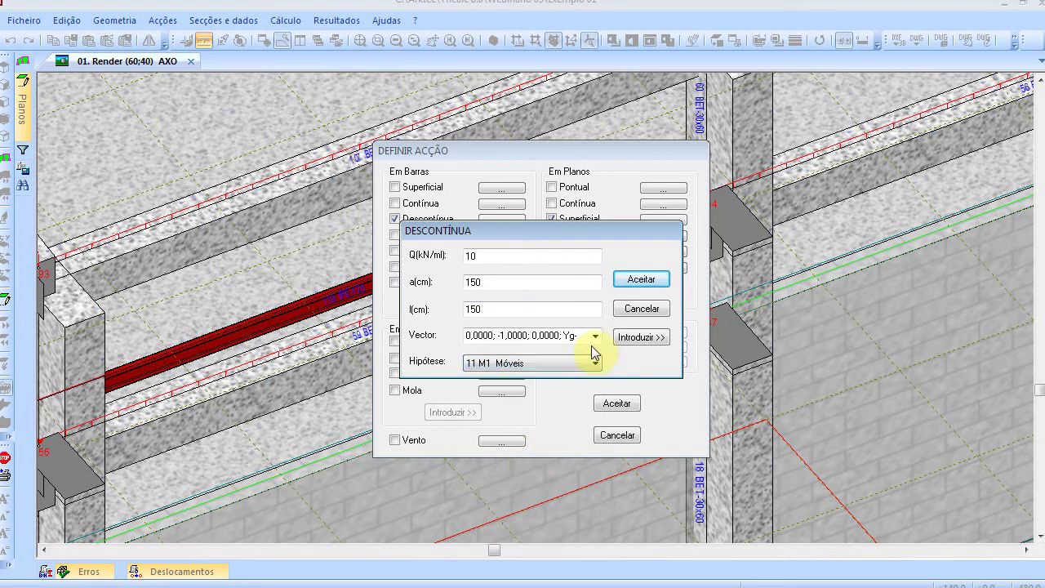
{"action": "left_click", "coordinate": [637, 337]}
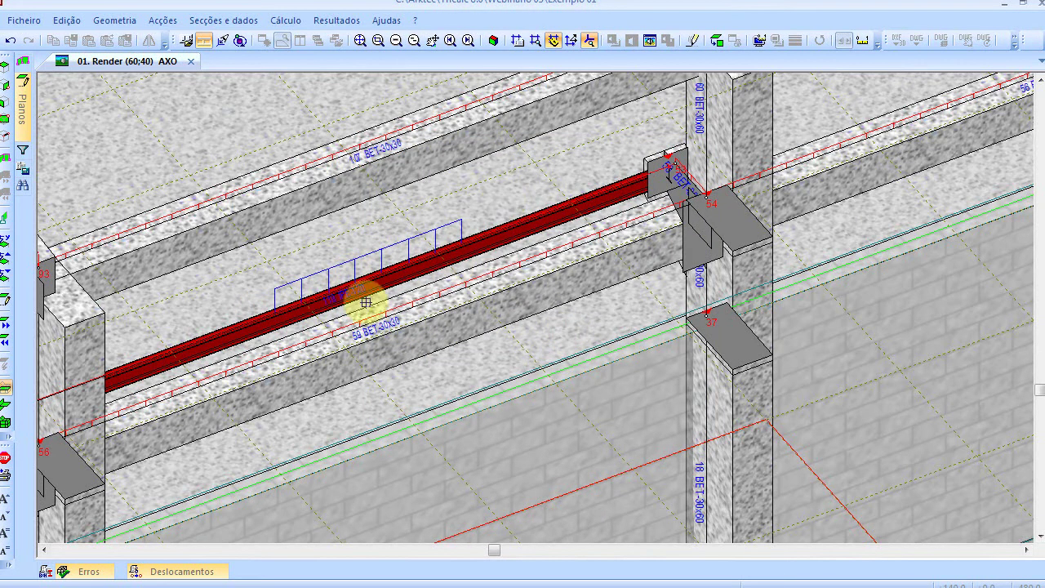
Step: Add a second 10 kN/ml discontinuous load to the same bar, with a 320 cm and l 150 cm, in case 12 M2 Móveis
{"action": "left_click", "coordinate": [508, 196]}
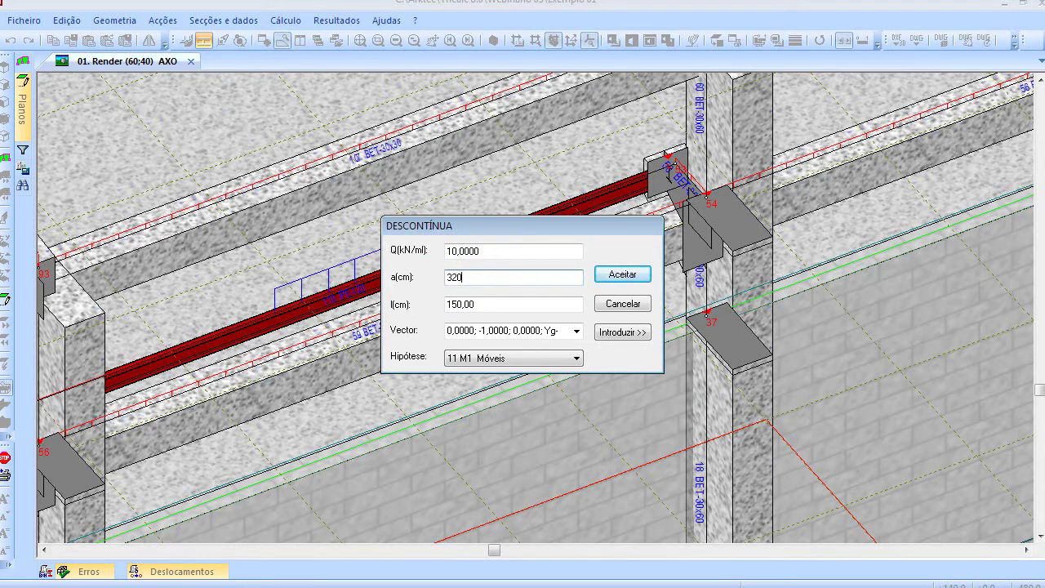
{"action": "left_click", "coordinate": [531, 359]}
{"action": "left_click", "coordinate": [512, 458]}
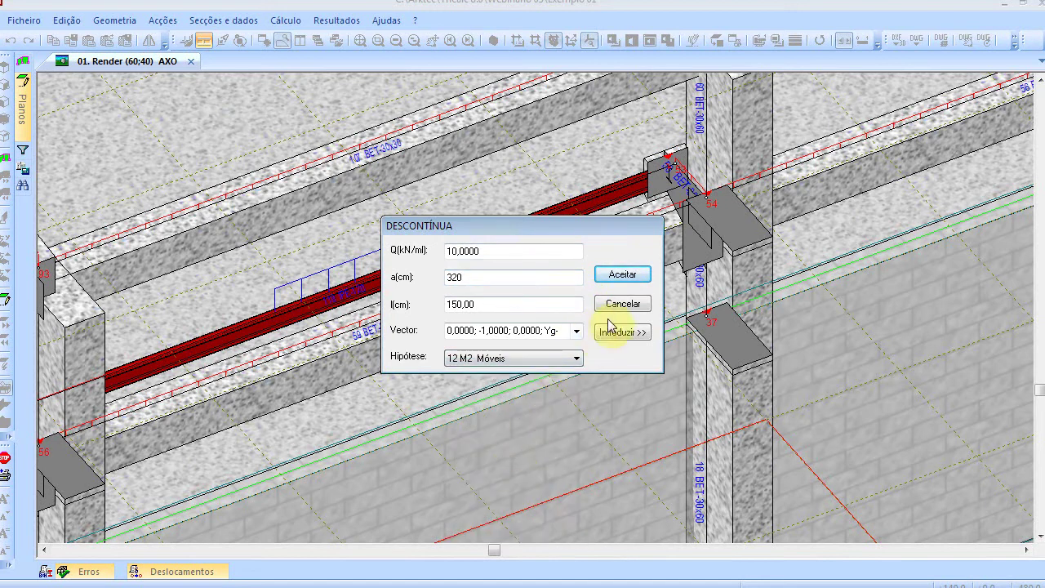
{"action": "left_click", "coordinate": [622, 332]}
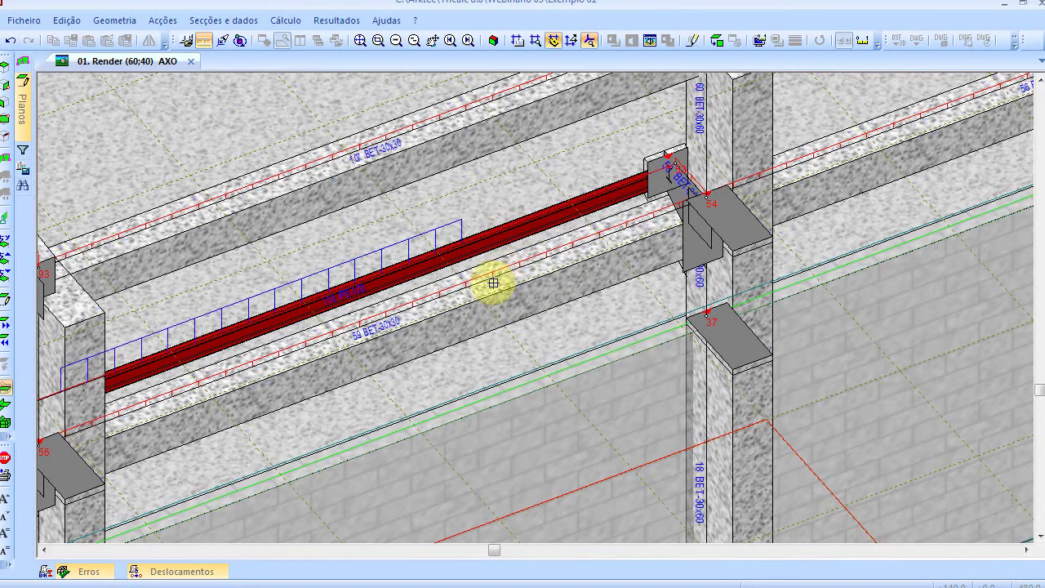
Step: Examine the moving loads on the bar between the corbels, up close and within the whole structure, and leave the load definition
{"action": "scroll", "coordinate": [250, 394], "scroll_direction": "down", "scroll_amount": 1}
{"action": "scroll", "coordinate": [251, 394], "scroll_direction": "down", "scroll_amount": 1}
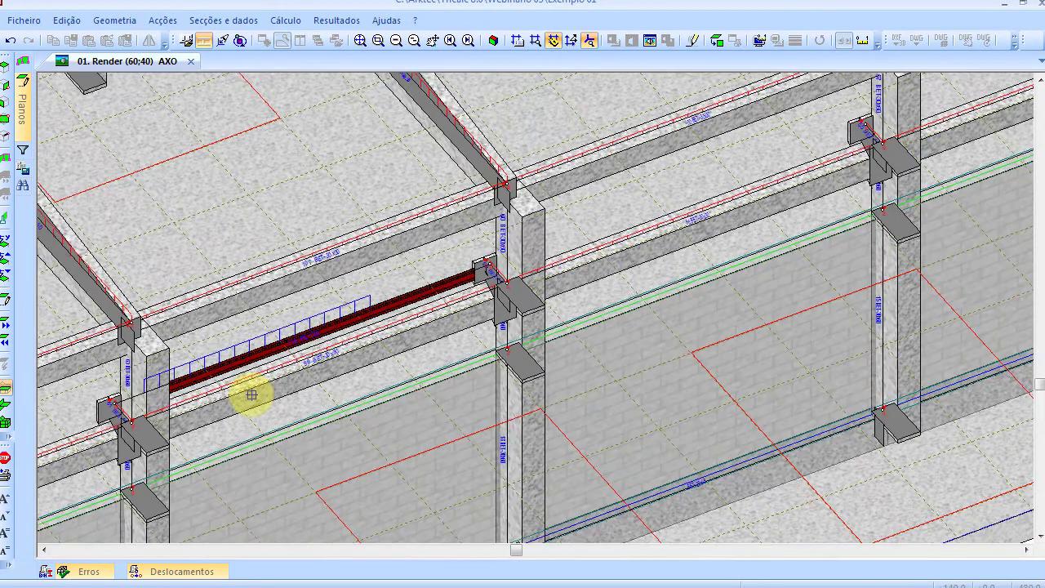
{"action": "scroll", "coordinate": [251, 395], "scroll_direction": "down", "scroll_amount": 1}
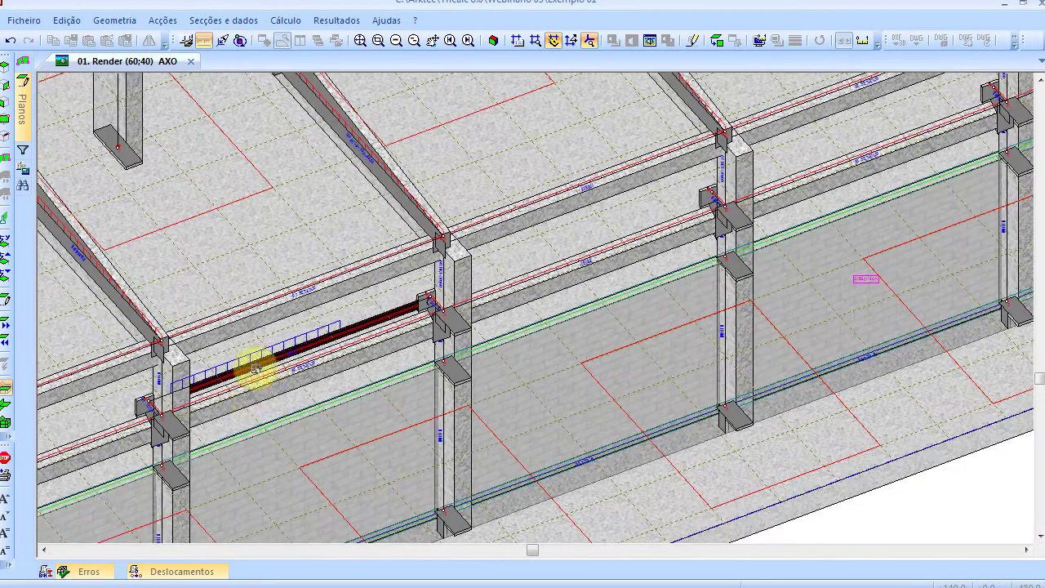
{"action": "scroll", "coordinate": [171, 389], "scroll_direction": "up", "scroll_amount": 2}
{"action": "scroll", "coordinate": [159, 399], "scroll_direction": "up", "scroll_amount": 1}
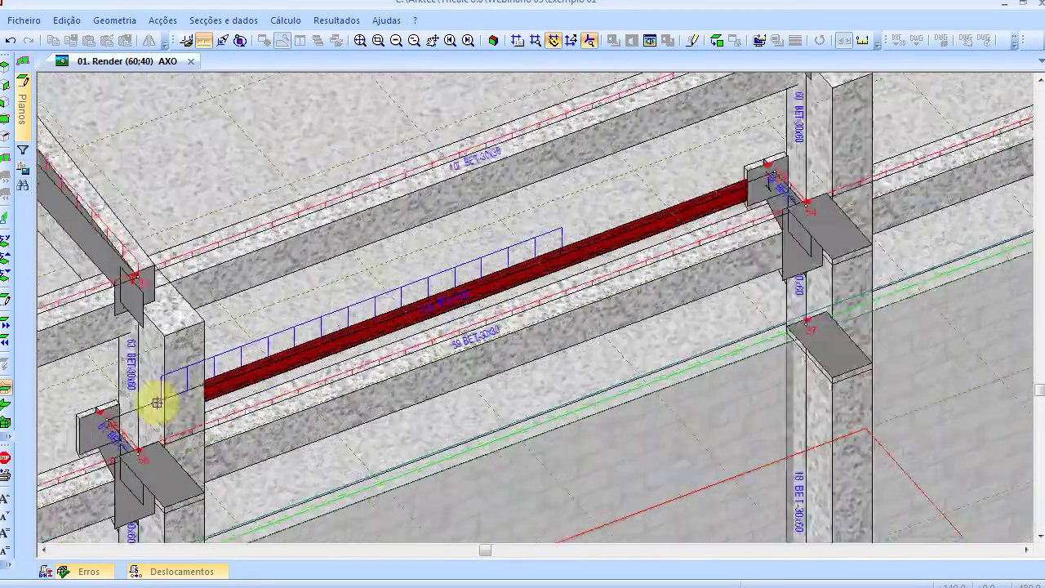
{"action": "scroll", "coordinate": [181, 416], "scroll_direction": "down", "scroll_amount": 2}
{"action": "scroll", "coordinate": [180, 416], "scroll_direction": "down", "scroll_amount": 2}
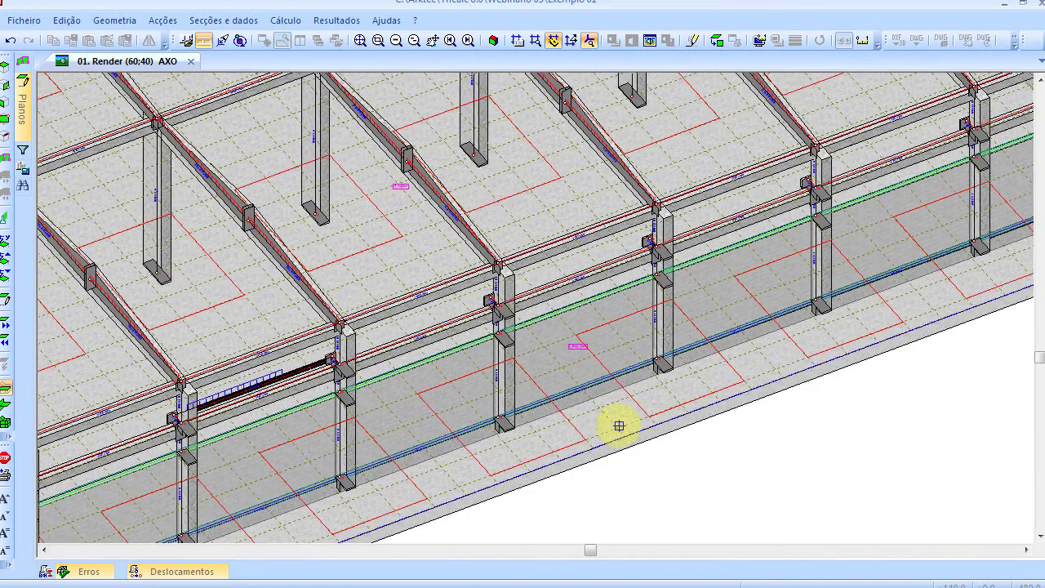
{"action": "left_click", "coordinate": [746, 461]}
{"action": "left_click", "coordinate": [633, 309]}
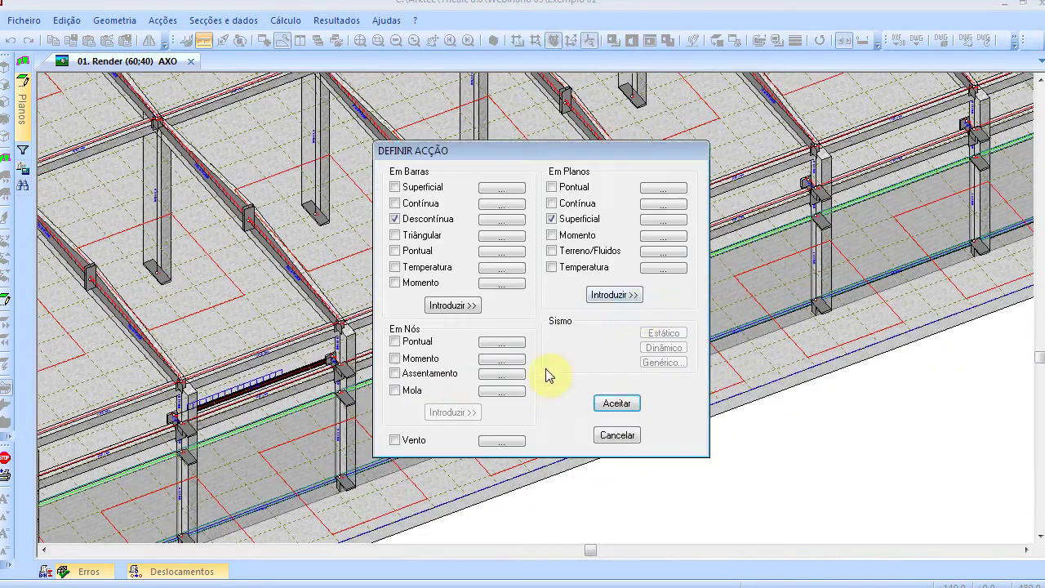
{"action": "left_click", "coordinate": [608, 437]}
{"action": "scroll", "coordinate": [338, 416], "scroll_direction": "down", "scroll_amount": 3}
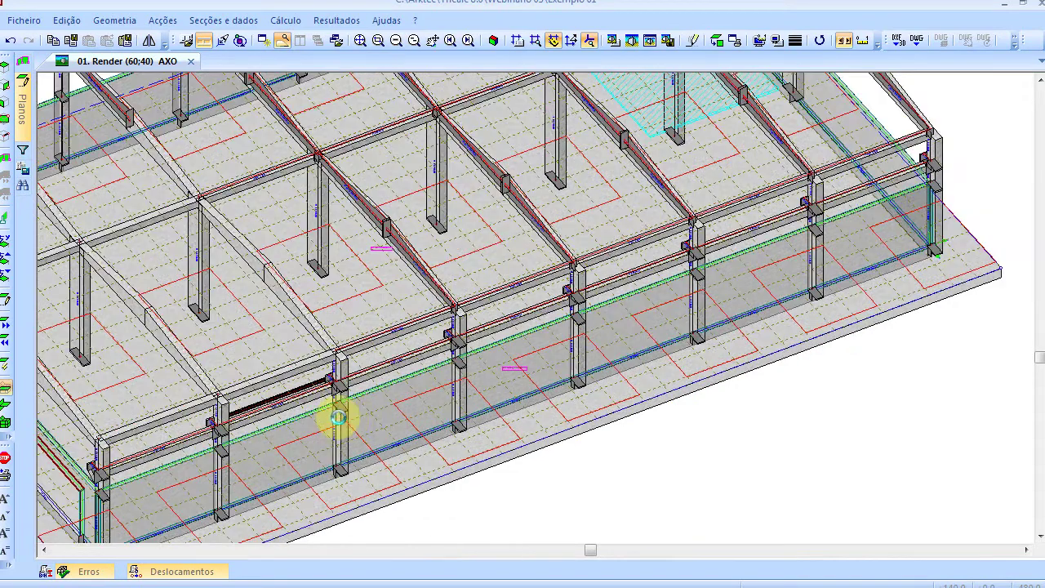
{"action": "scroll", "coordinate": [342, 420], "scroll_direction": "down", "scroll_amount": 3}
{"action": "scroll", "coordinate": [514, 343], "scroll_direction": "up", "scroll_amount": 1}
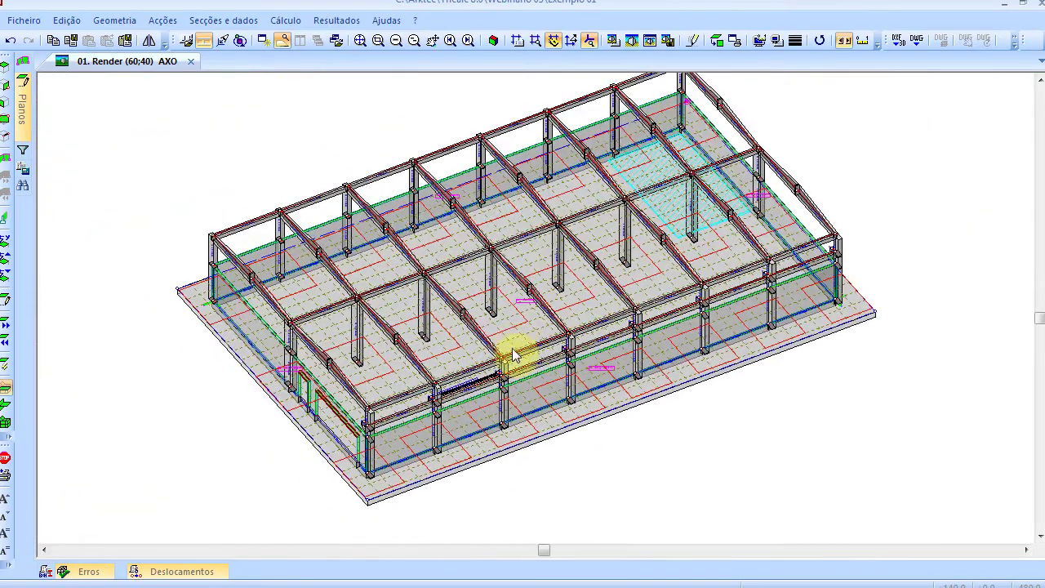
{"action": "scroll", "coordinate": [466, 392], "scroll_direction": "up", "scroll_amount": 4}
{"action": "scroll", "coordinate": [469, 390], "scroll_direction": "up", "scroll_amount": 3}
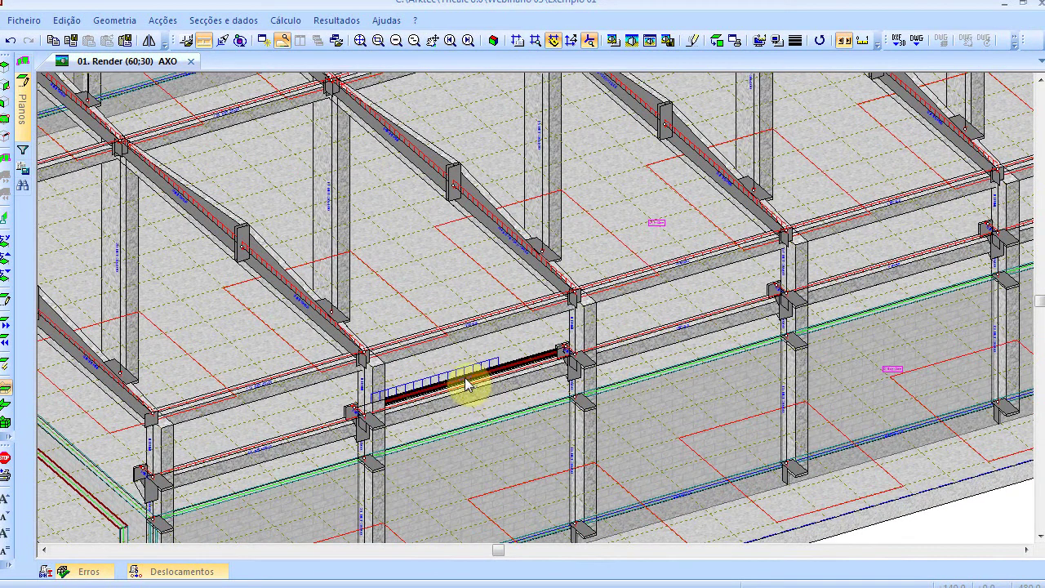
Step: Look through the triangular bar load's parameters and its list of load cases, and cancel the definition
{"action": "left_click", "coordinate": [162, 19]}
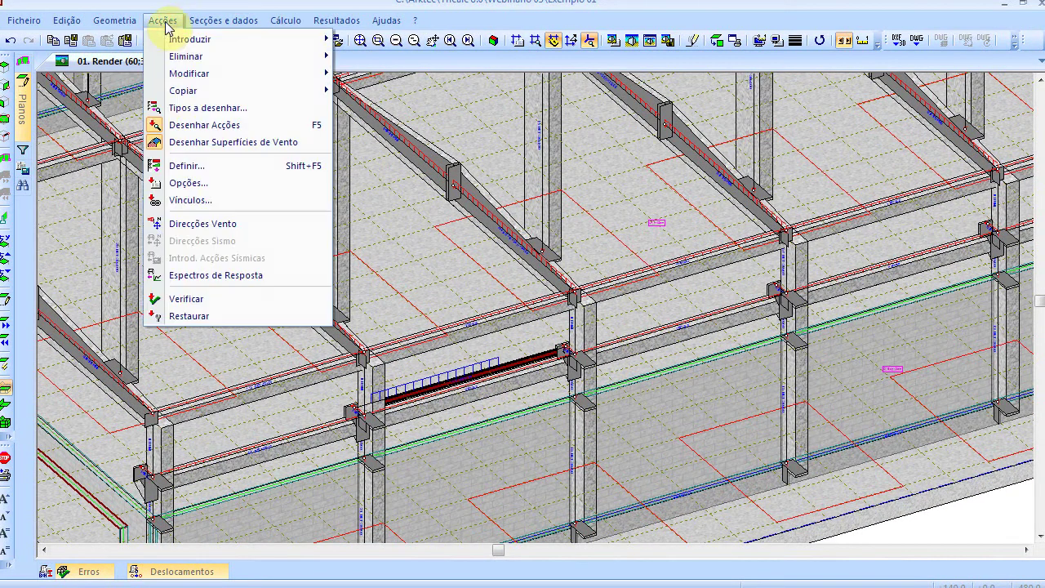
{"action": "left_click", "coordinate": [187, 165]}
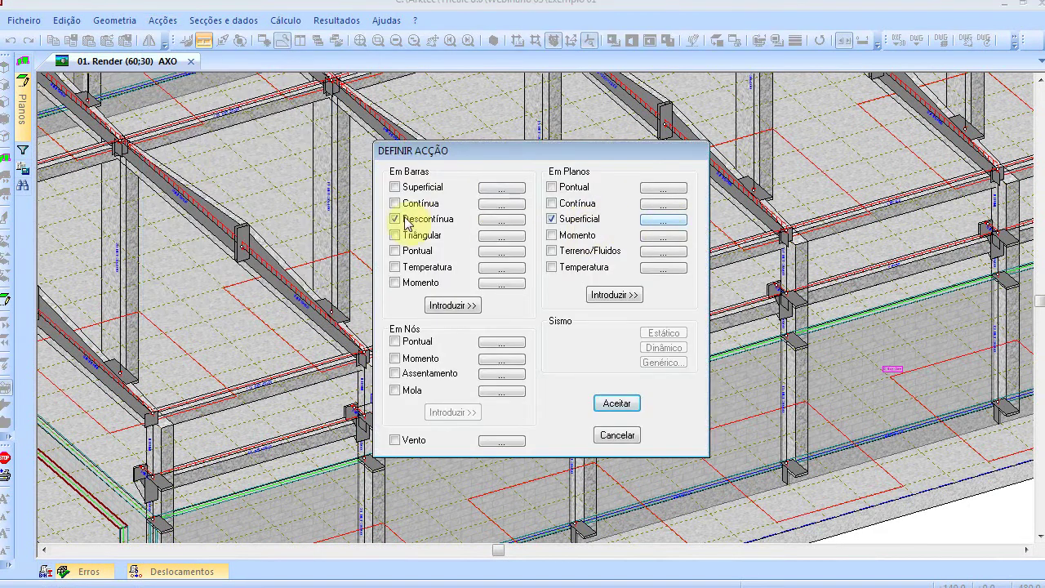
{"action": "left_click", "coordinate": [500, 236]}
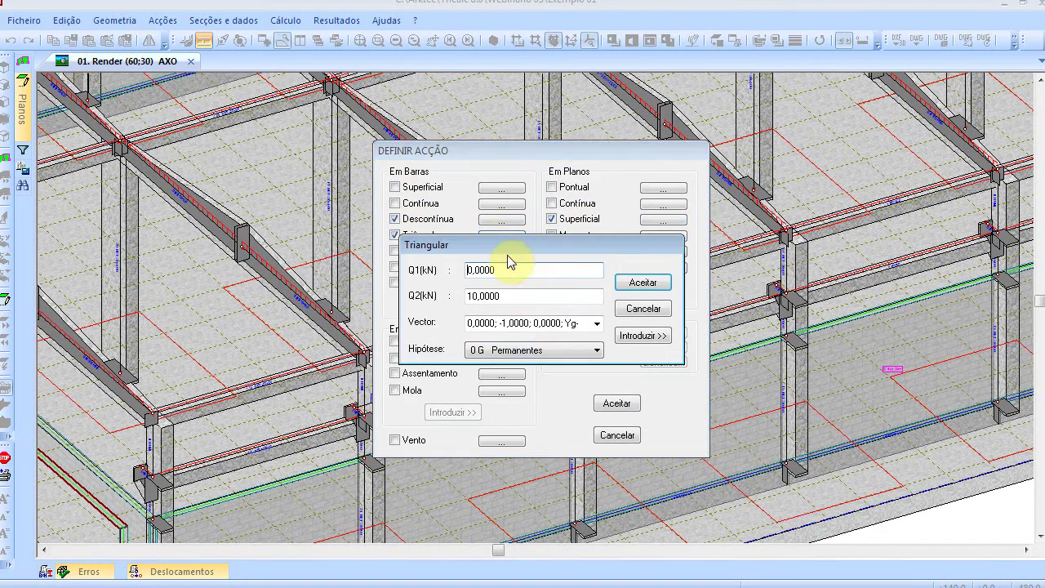
{"action": "left_click", "coordinate": [523, 350]}
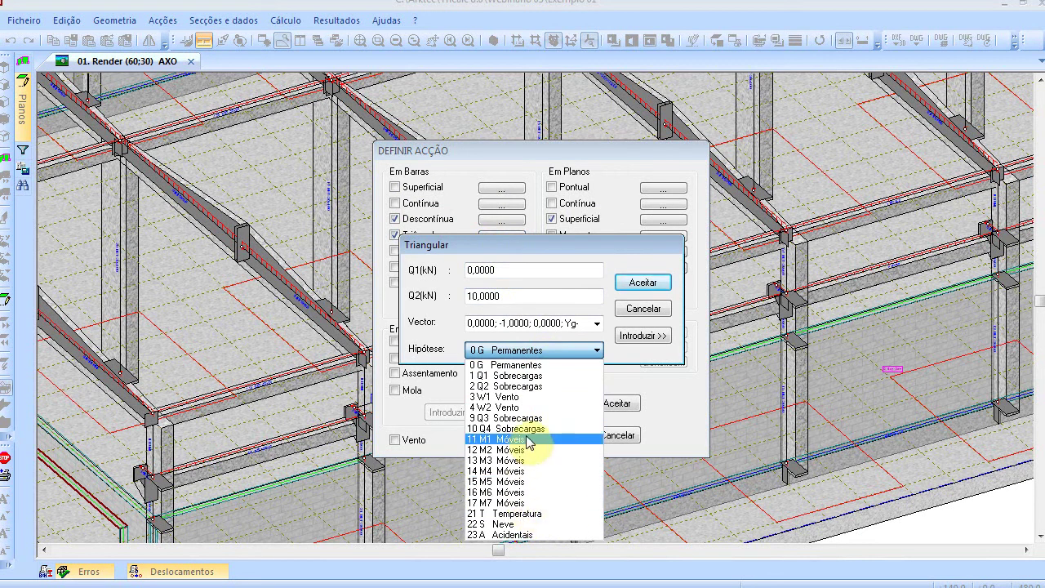
{"action": "left_click", "coordinate": [638, 316]}
{"action": "left_click", "coordinate": [639, 318]}
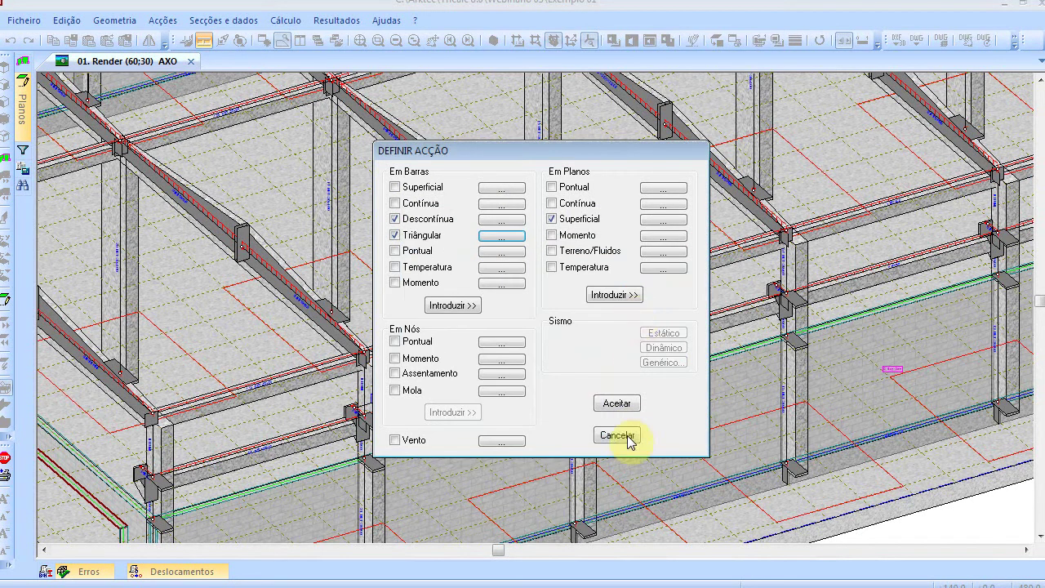
{"action": "left_click", "coordinate": [625, 434]}
Step: Run the geometry verification on the whole structure with the existing verification options, and dismiss the verification message
{"action": "scroll", "coordinate": [636, 396], "scroll_direction": "down", "scroll_amount": 2}
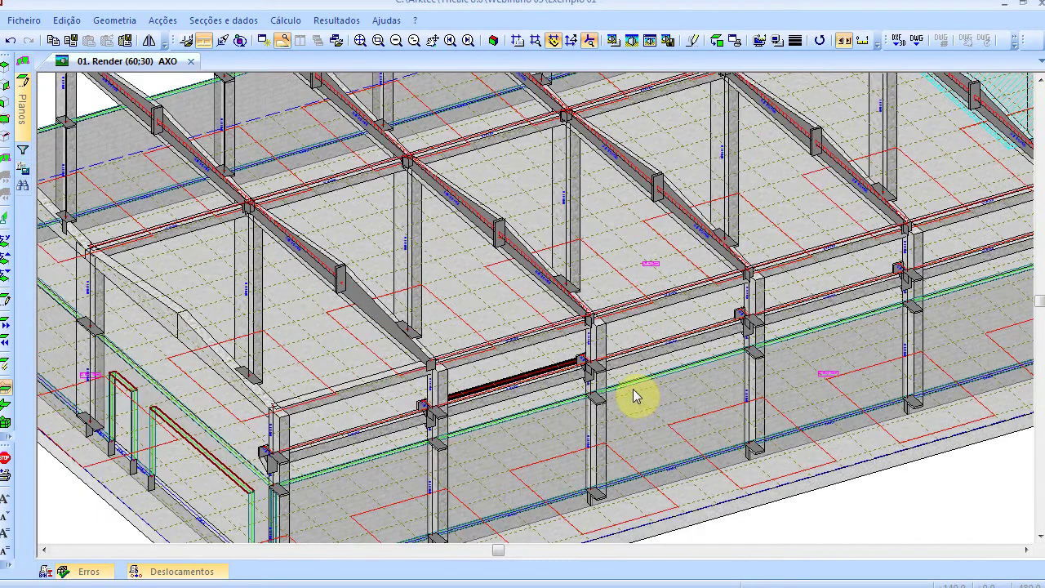
{"action": "scroll", "coordinate": [635, 396], "scroll_direction": "down", "scroll_amount": 1}
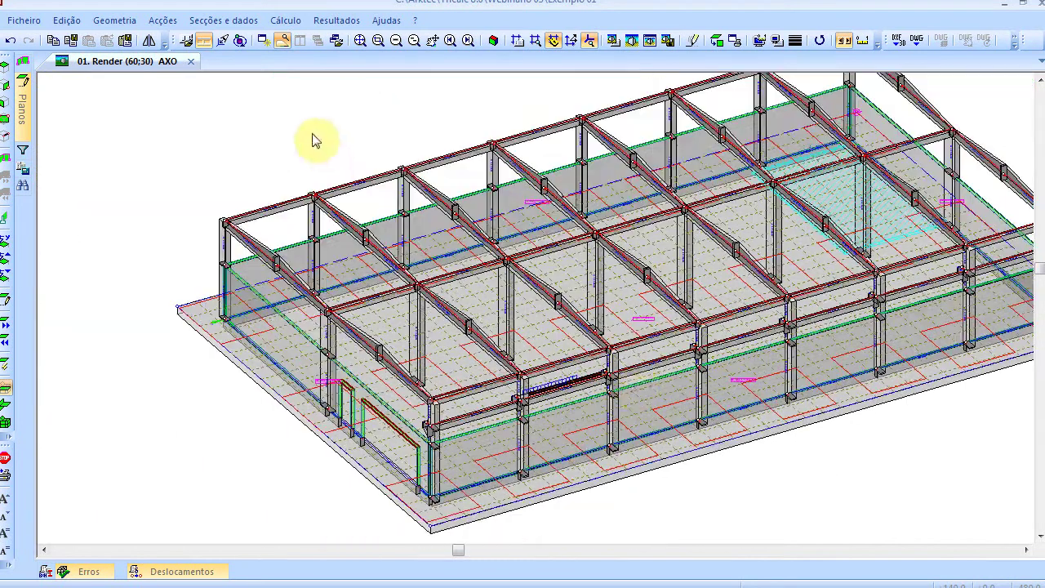
{"action": "left_click", "coordinate": [359, 41]}
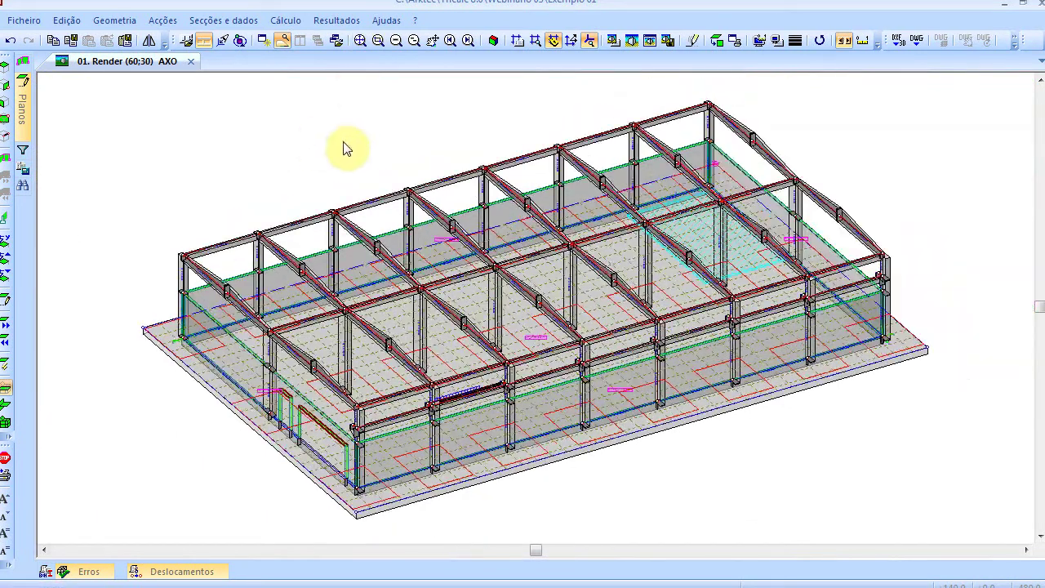
{"action": "left_click", "coordinate": [114, 21]}
{"action": "left_click", "coordinate": [160, 92]}
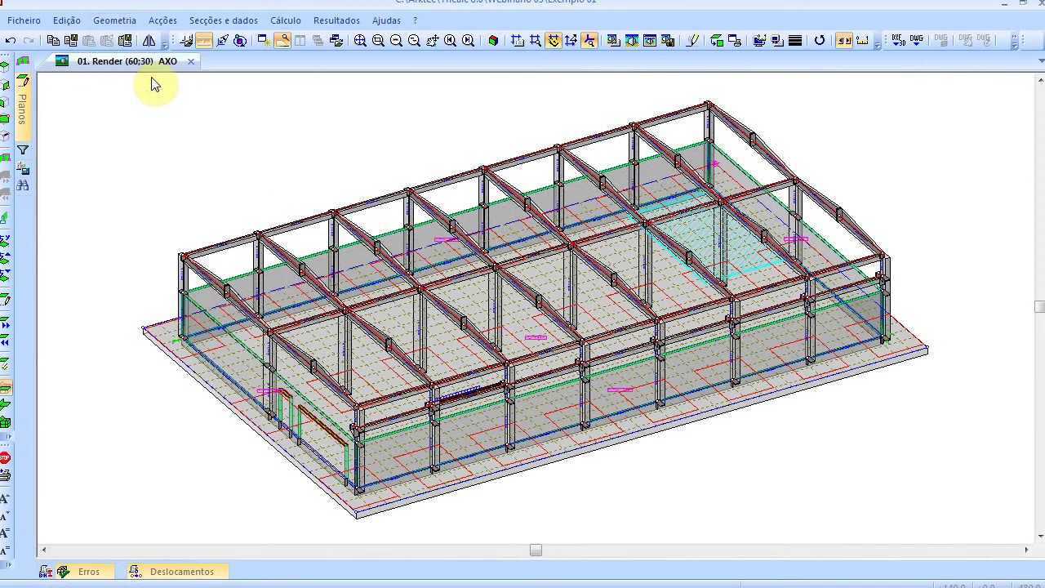
{"action": "left_click", "coordinate": [113, 22]}
{"action": "left_click", "coordinate": [131, 108]}
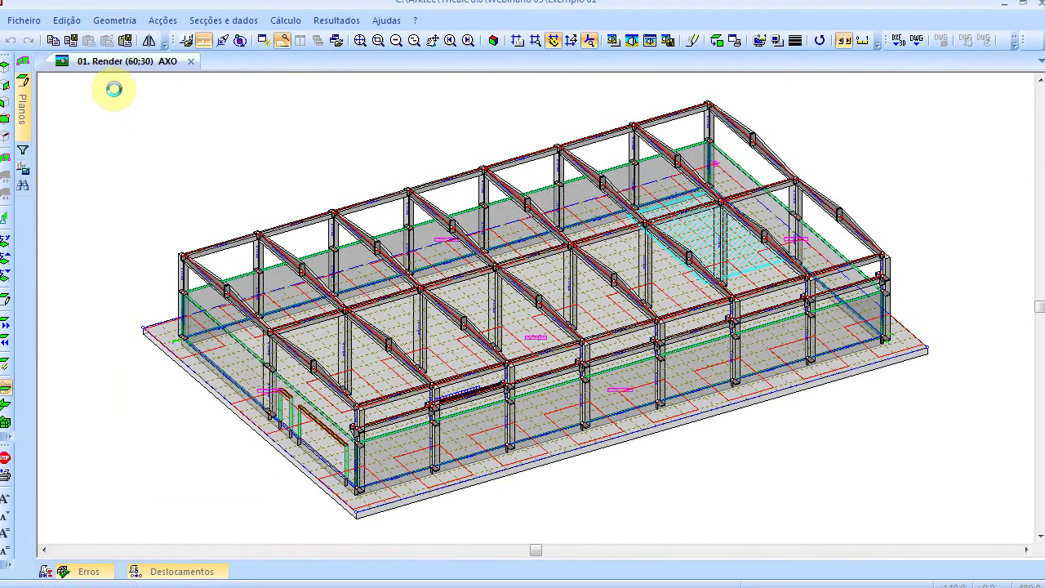
{"action": "left_click", "coordinate": [111, 20]}
{"action": "left_click", "coordinate": [188, 476]}
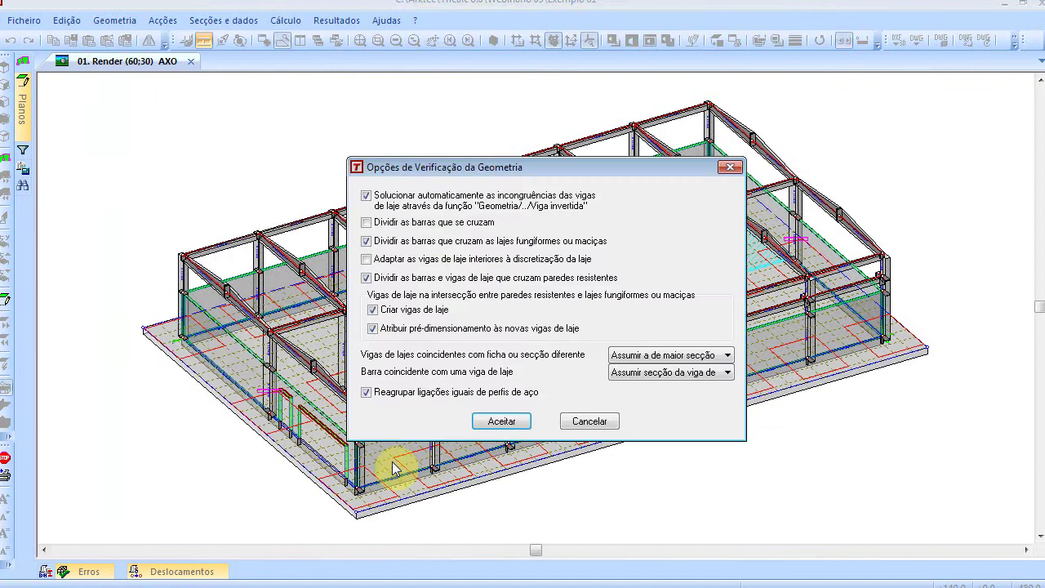
{"action": "left_click", "coordinate": [506, 426]}
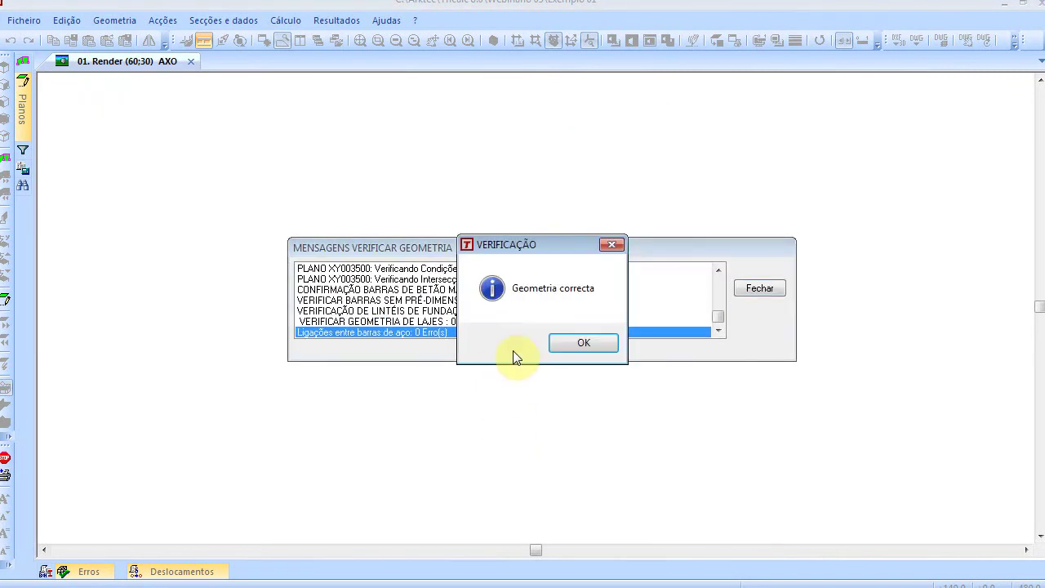
{"action": "left_click", "coordinate": [585, 344]}
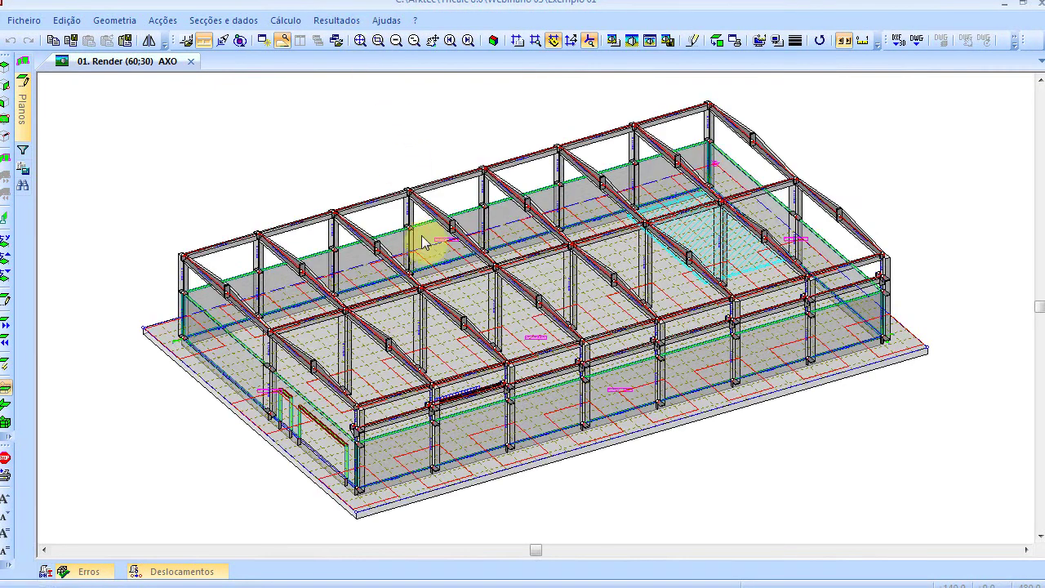
{"action": "scroll", "coordinate": [506, 398], "scroll_direction": "up", "scroll_amount": 2}
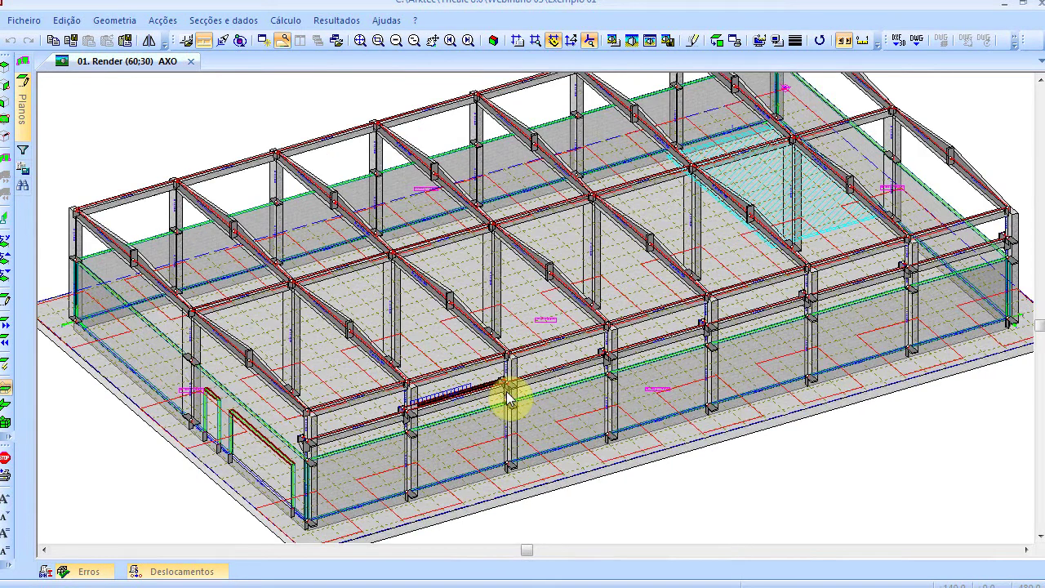
Step: Review the load combination settings (automatic combinations, bar self-weight, wind and seismic options) and accept them
{"action": "scroll", "coordinate": [506, 398], "scroll_direction": "down", "scroll_amount": 3}
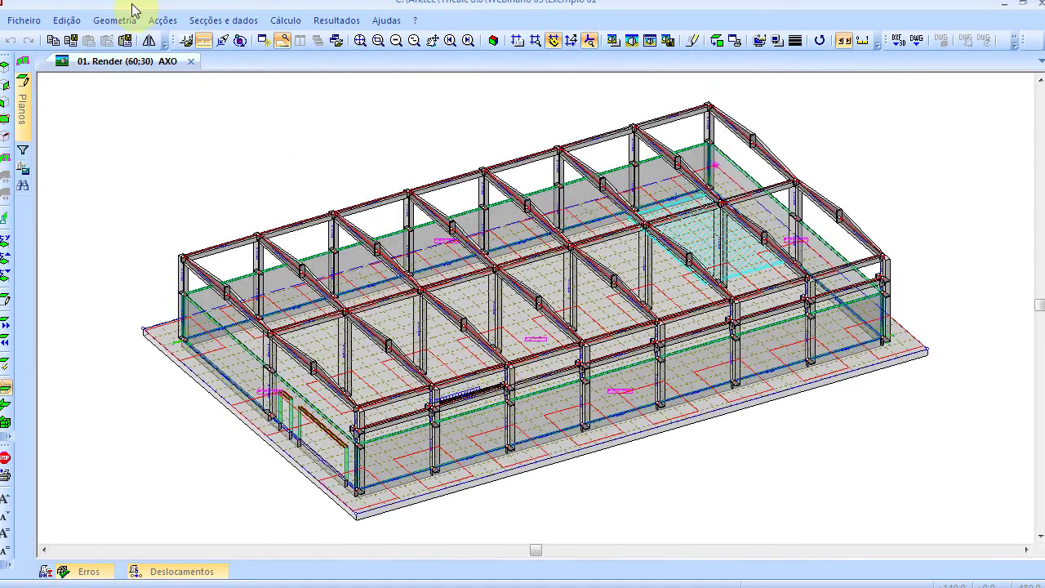
{"action": "left_click", "coordinate": [160, 21]}
{"action": "left_click", "coordinate": [188, 183]}
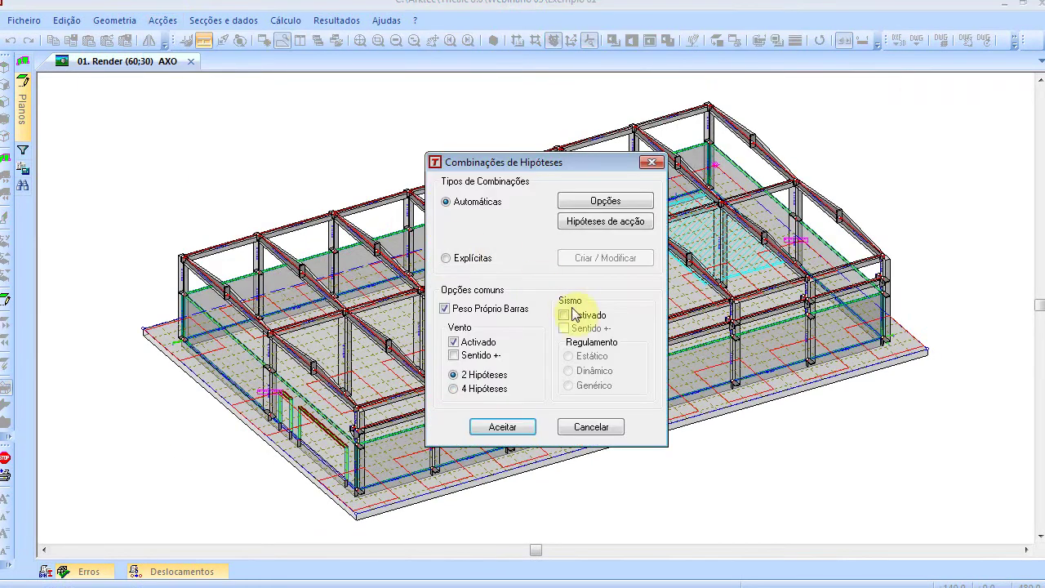
{"action": "left_click", "coordinate": [529, 427]}
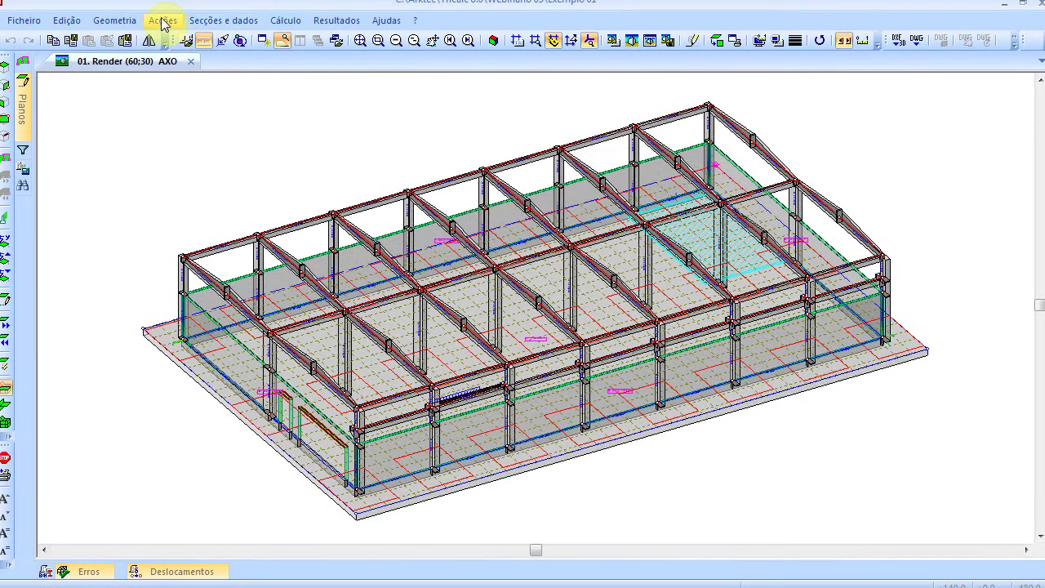
Step: Generate the automatic frames with an alignment grid, letters along Zg+ and numbers along Xg+, at level 0 cm, eliminating single-span frames
{"action": "left_click", "coordinate": [127, 22]}
{"action": "mouse_move", "coordinate": [250, 191]}
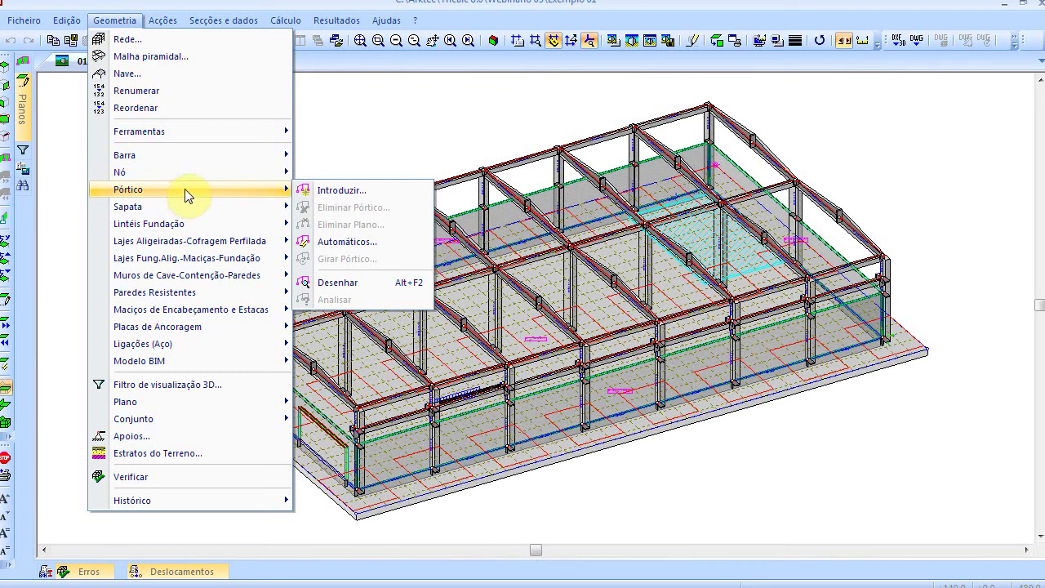
{"action": "left_click", "coordinate": [387, 245]}
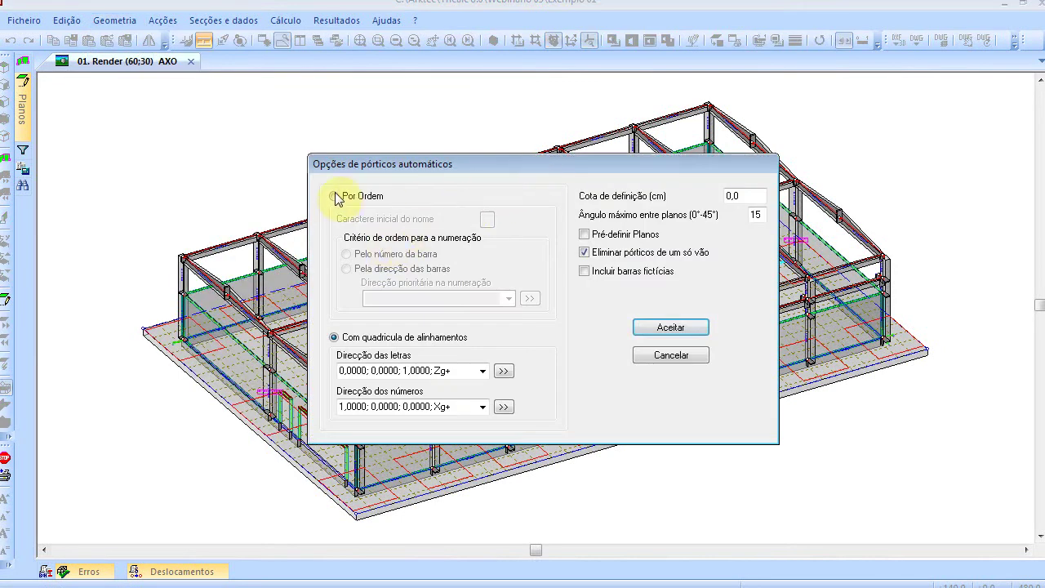
{"action": "left_click_drag", "start_coordinate": [536, 165], "coordinate": [397, 213]}
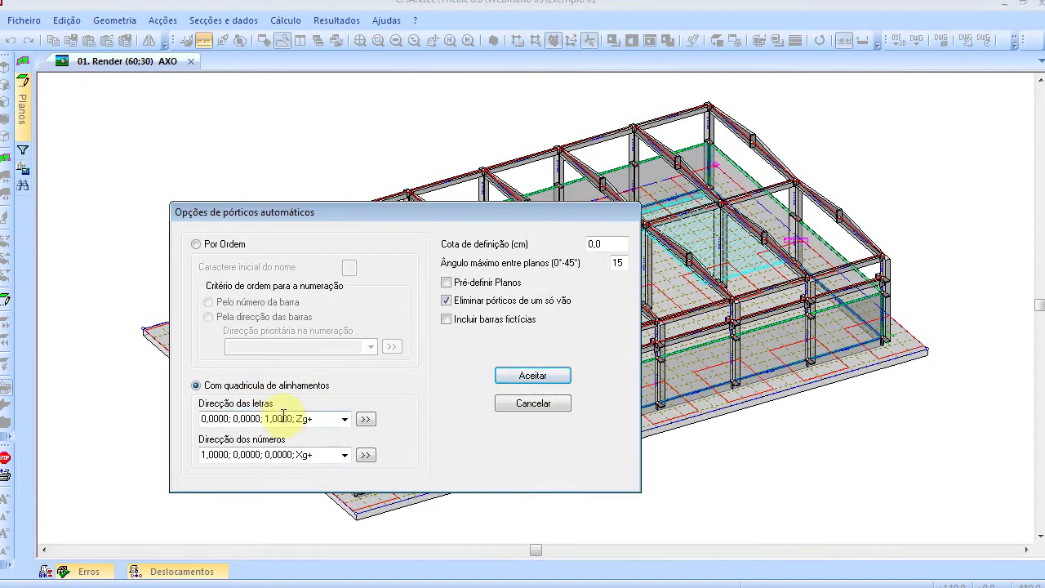
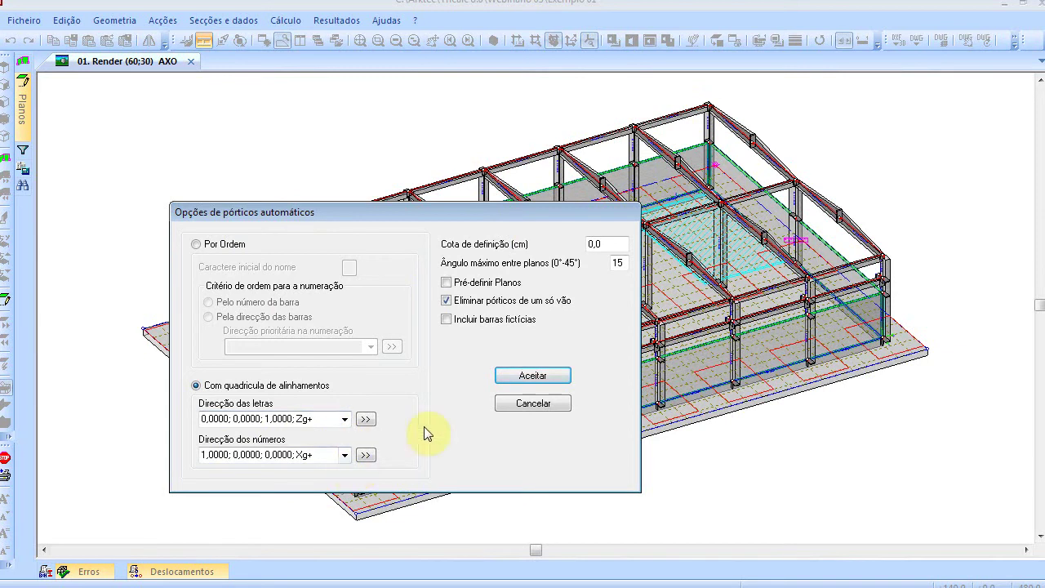
{"action": "left_click", "coordinate": [532, 375]}
Step: View frames A, B and C one by one in isolation, and return to the whole structure
{"action": "left_click", "coordinate": [23, 81]}
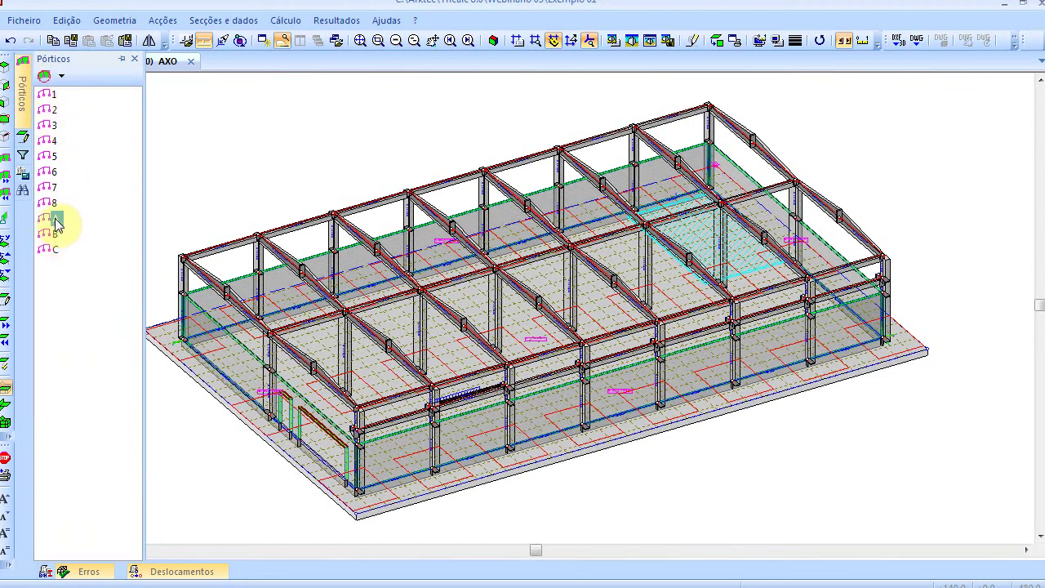
{"action": "left_click", "coordinate": [56, 222]}
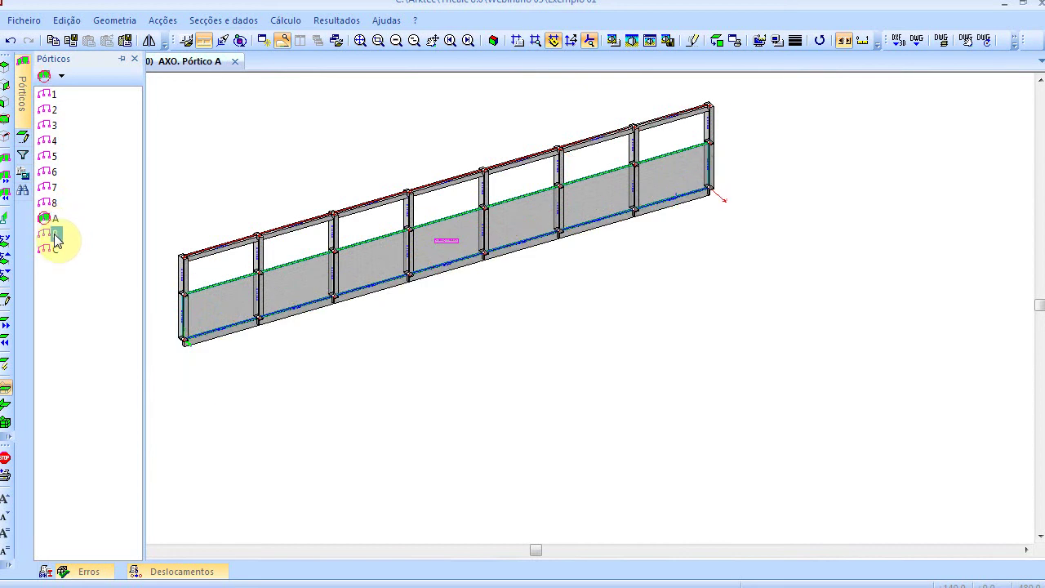
{"action": "left_click", "coordinate": [55, 235]}
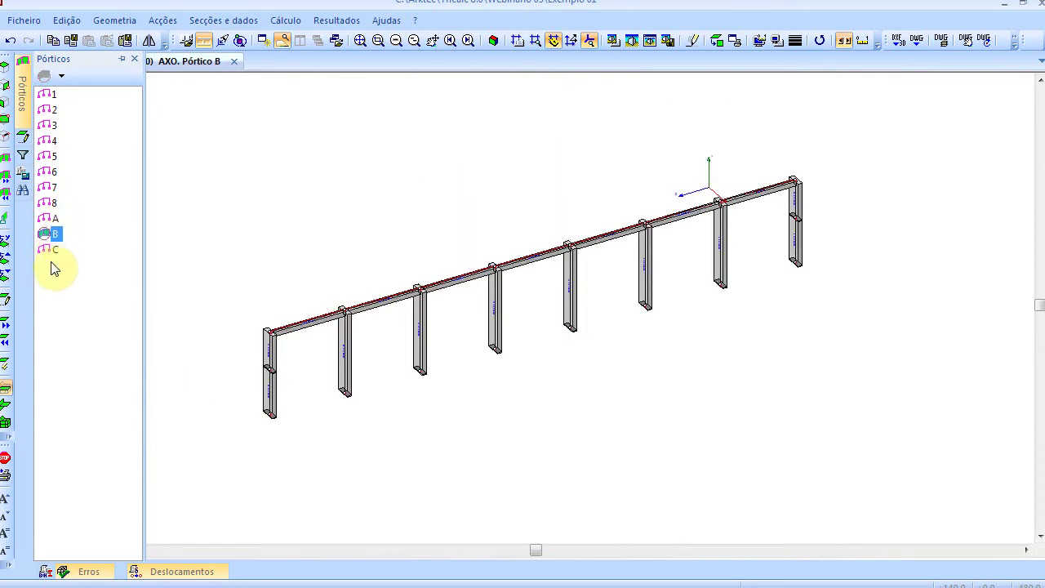
{"action": "left_click", "coordinate": [54, 253]}
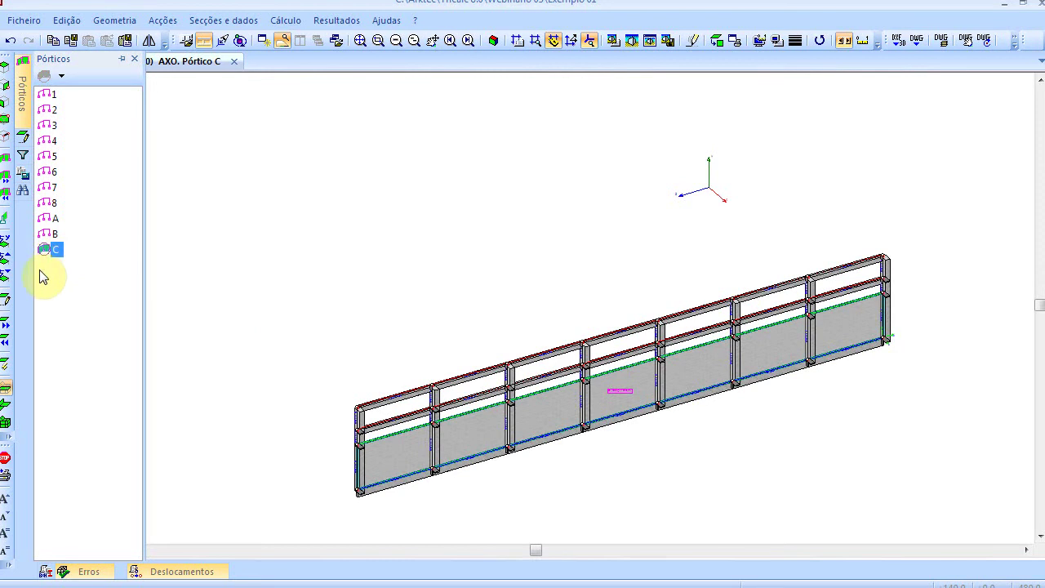
{"action": "left_click", "coordinate": [13, 424]}
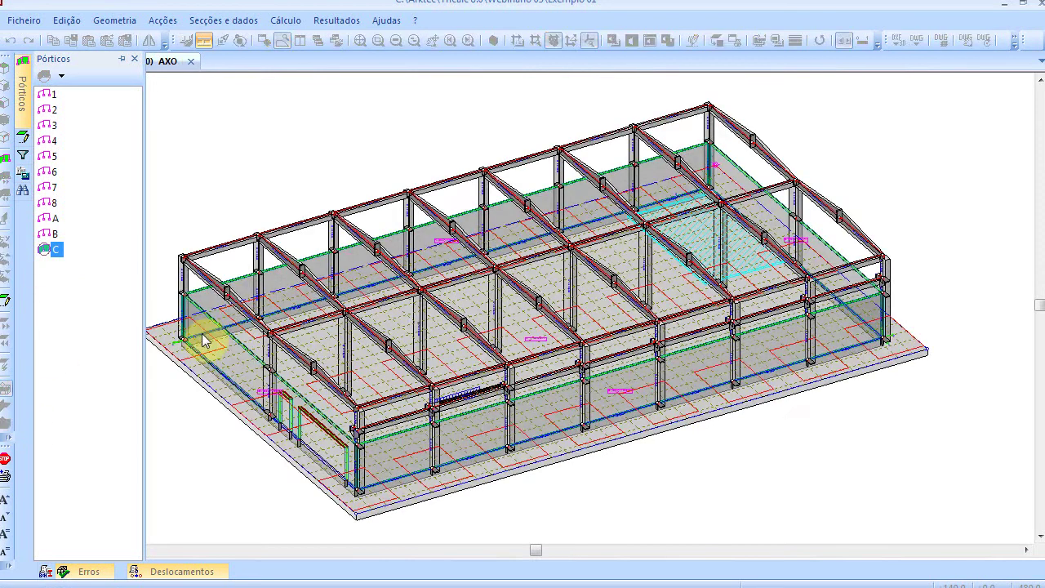
Step: View frames 1 and 3 in isolation, and show the rest of the structure faintly behind frame 3
{"action": "left_click", "coordinate": [50, 94]}
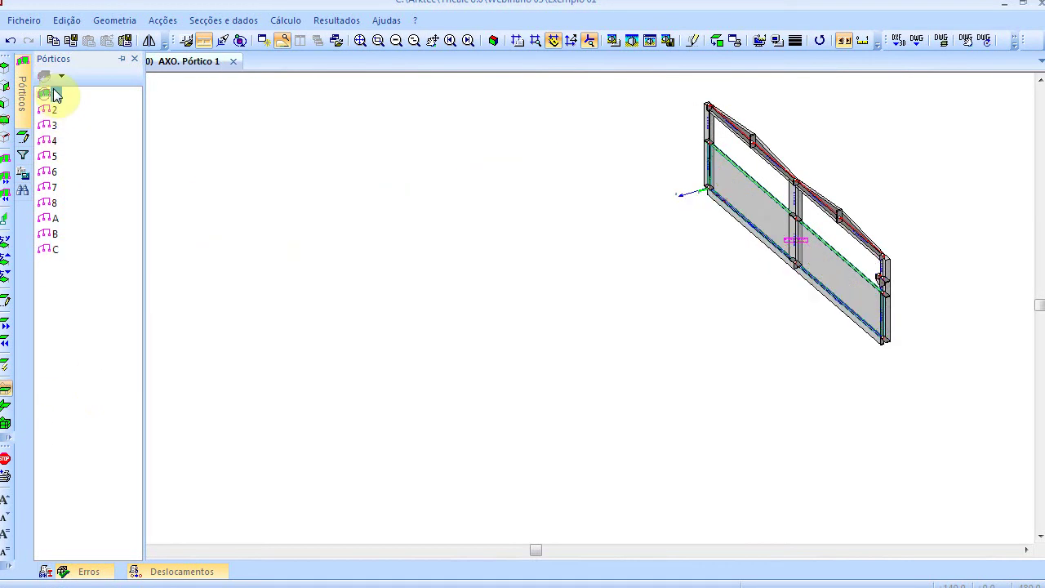
{"action": "left_click", "coordinate": [51, 124]}
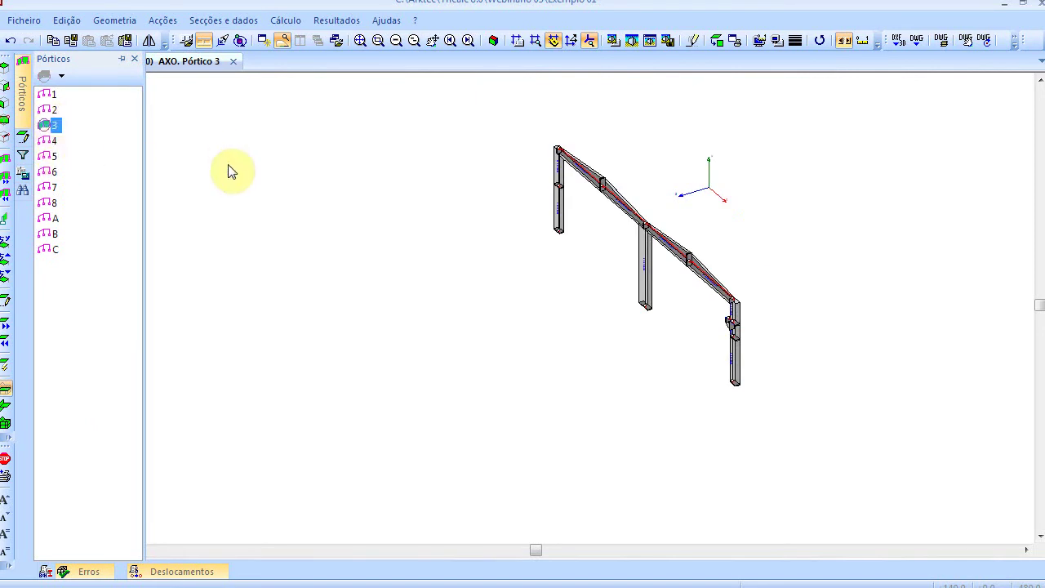
{"action": "left_click", "coordinate": [9, 388]}
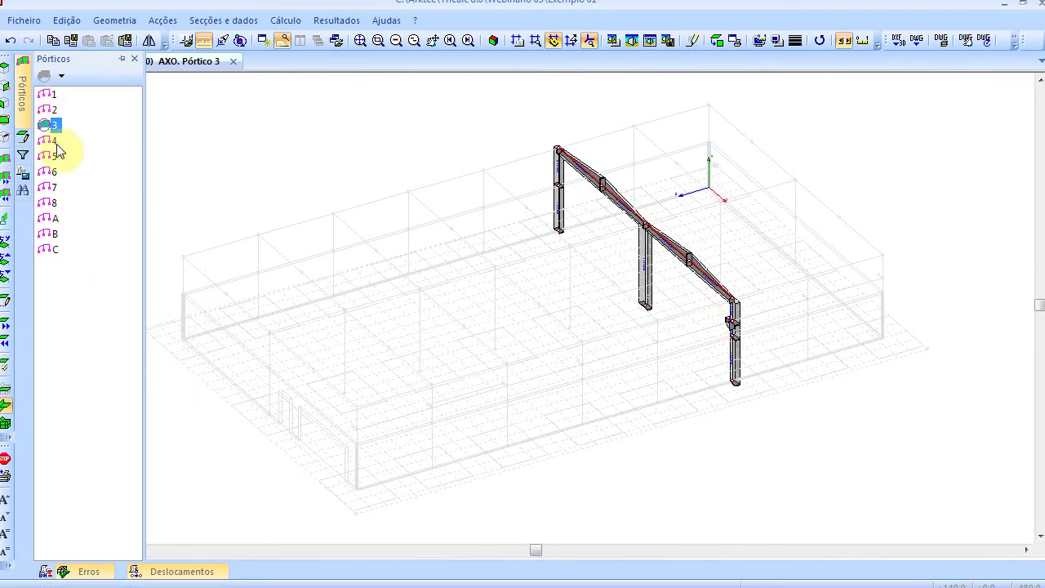
Step: Show frame A together with frame 3, hide it again, and return to the whole structure
{"action": "left_click", "coordinate": [52, 222]}
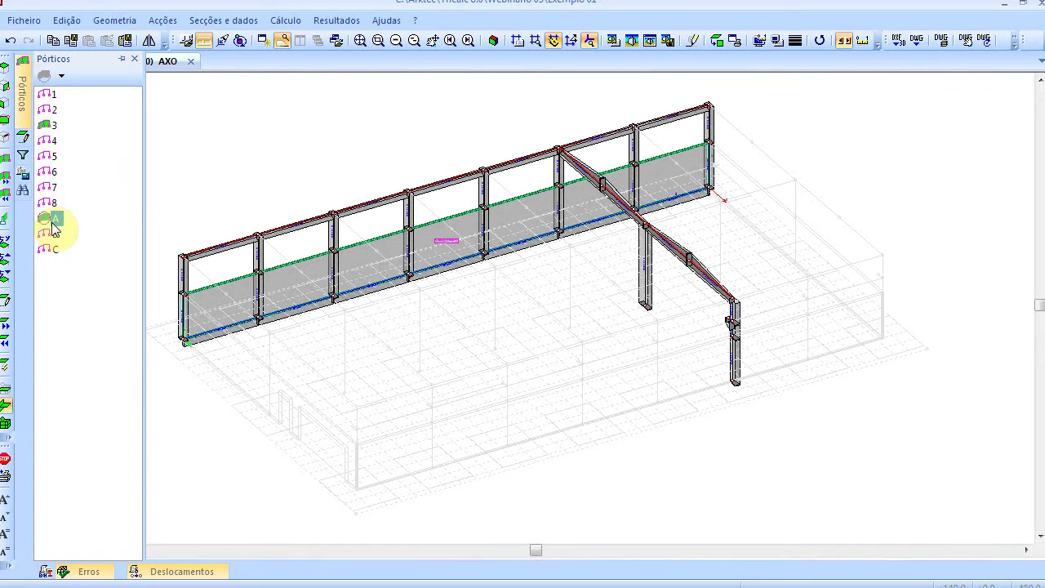
{"action": "left_click", "coordinate": [52, 221]}
{"action": "left_click", "coordinate": [53, 219]}
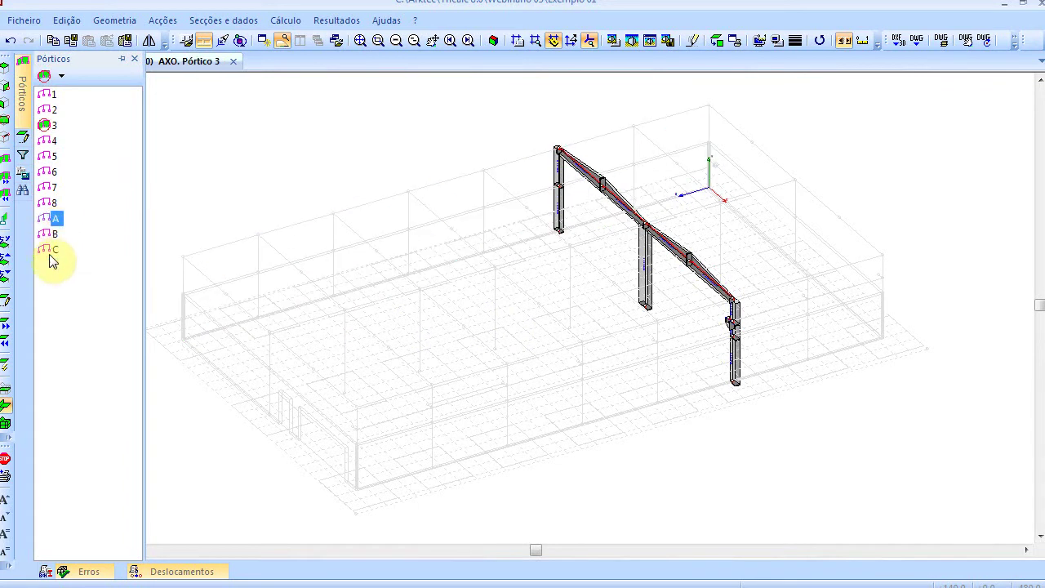
{"action": "left_click", "coordinate": [6, 423]}
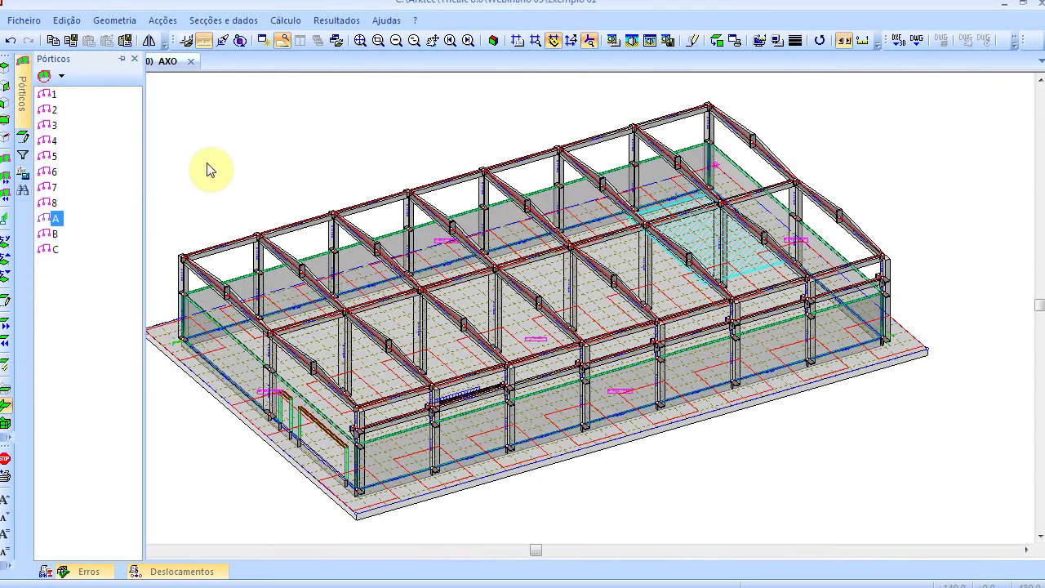
Step: Rename columns by alignment grid, letters along Xg+ and numbers along Zg+, and beams with prefix V numbered by bar direction Xg+
{"action": "left_click", "coordinate": [114, 20]}
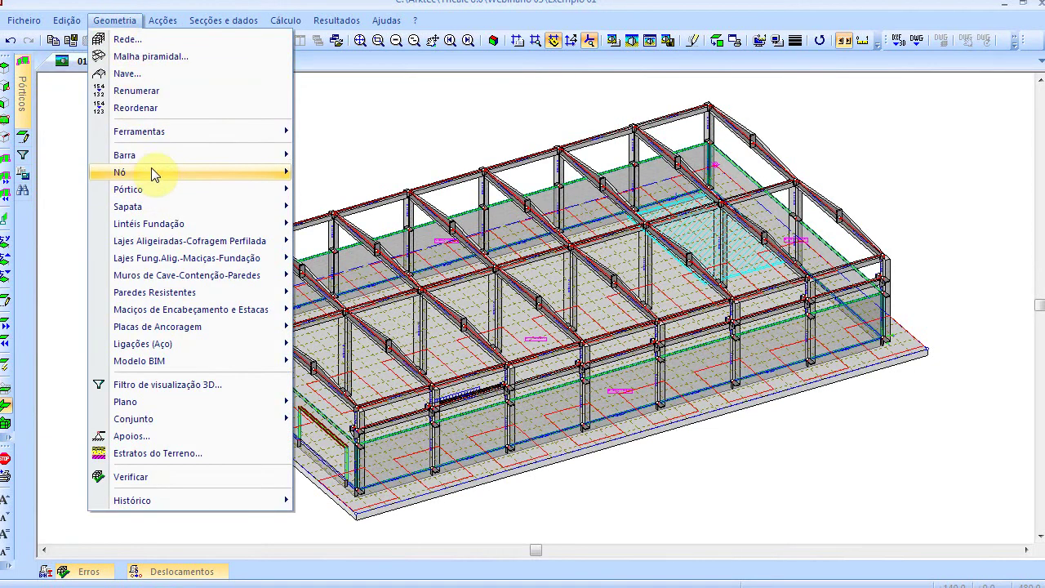
{"action": "mouse_move", "coordinate": [155, 156]}
{"action": "left_click", "coordinate": [400, 454]}
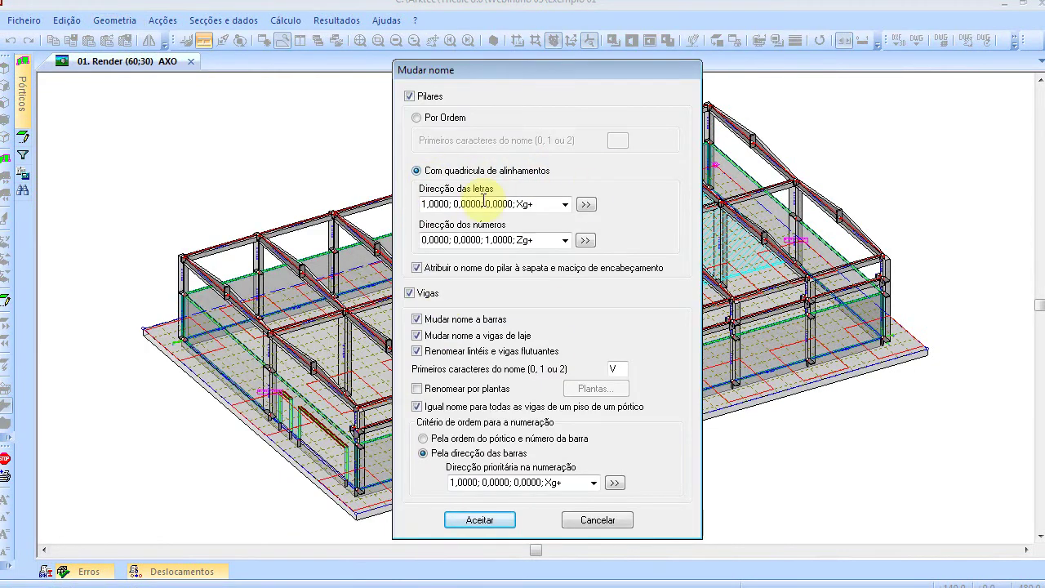
{"action": "left_click", "coordinate": [480, 519]}
Step: Examine the name and section labels of the columns and beams along the rear facade up close
{"action": "scroll", "coordinate": [422, 196], "scroll_direction": "up", "scroll_amount": 3}
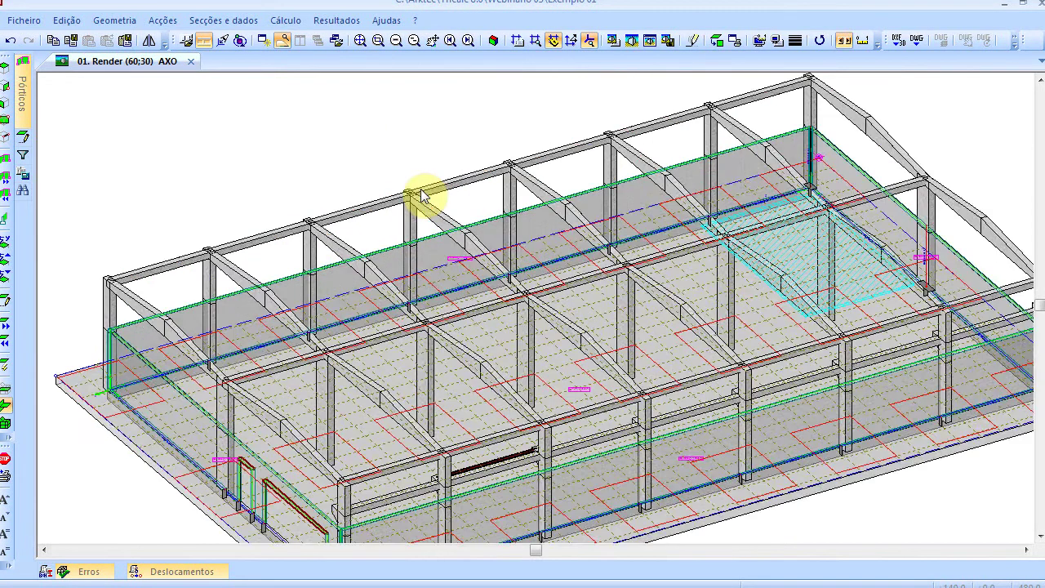
{"action": "scroll", "coordinate": [420, 199], "scroll_direction": "up", "scroll_amount": 5}
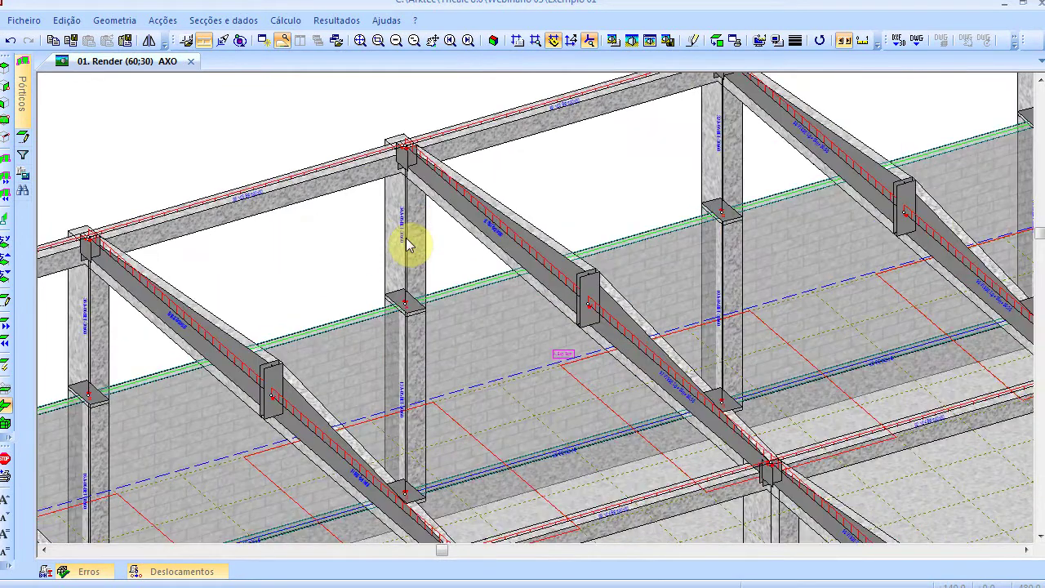
{"action": "scroll", "coordinate": [408, 245], "scroll_direction": "up", "scroll_amount": 5}
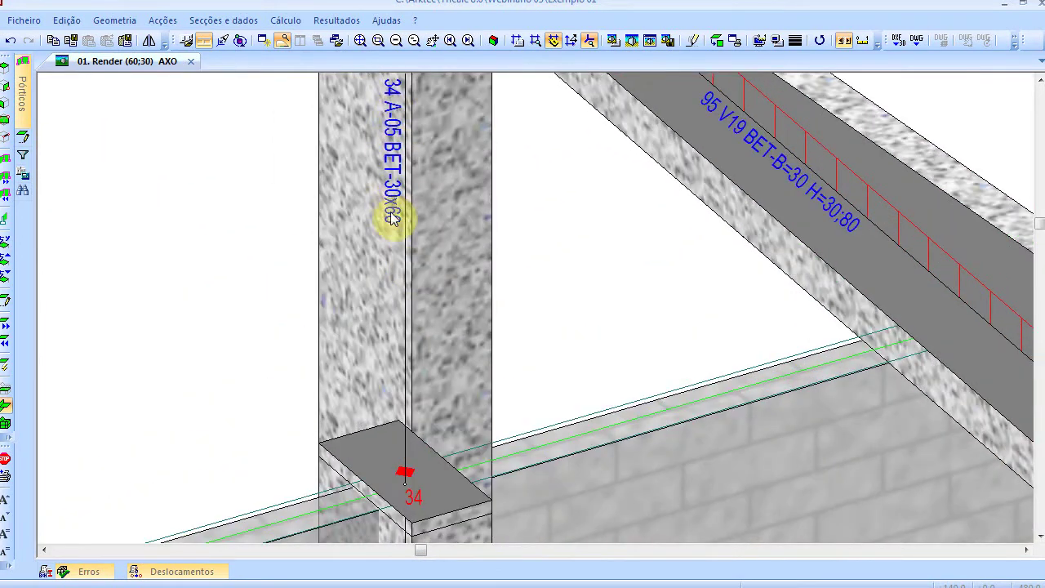
{"action": "scroll", "coordinate": [392, 245], "scroll_direction": "down", "scroll_amount": 8}
{"action": "middle_click_drag", "start_coordinate": [233, 299], "coordinate": [522, 252]}
{"action": "scroll", "coordinate": [364, 296], "scroll_direction": "up", "scroll_amount": 5}
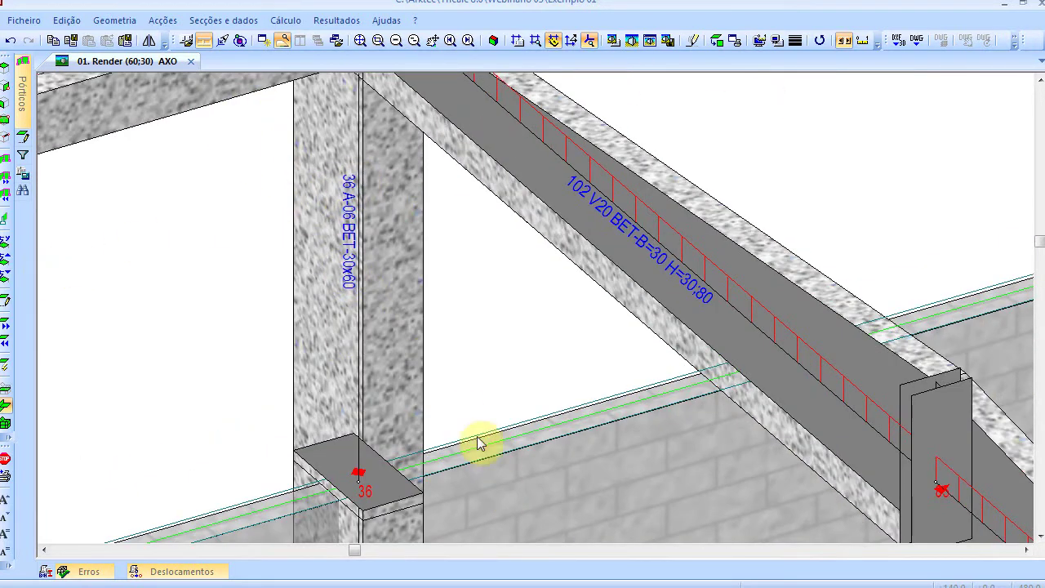
{"action": "scroll", "coordinate": [342, 305], "scroll_direction": "down", "scroll_amount": 4}
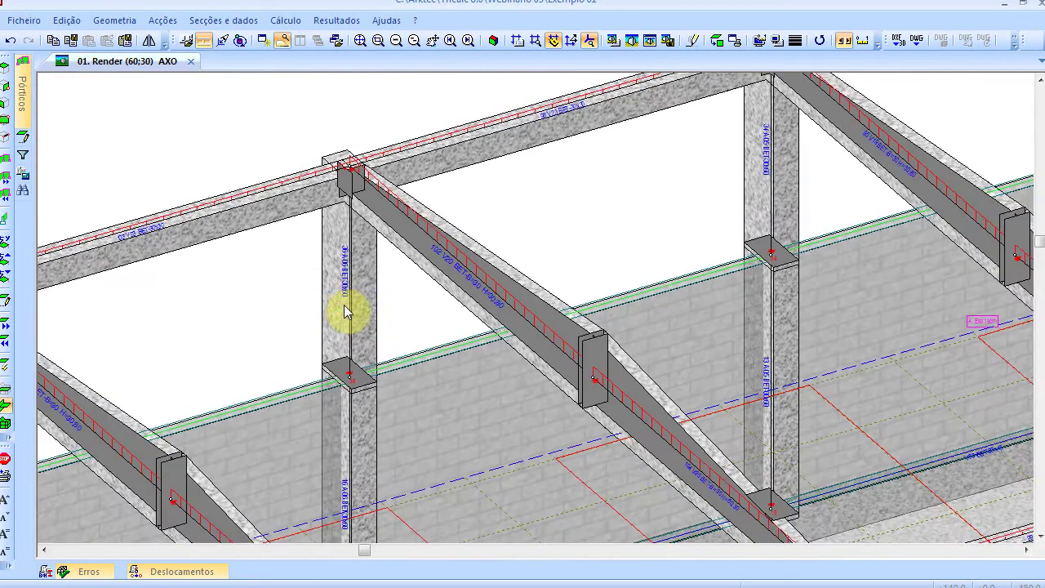
{"action": "scroll", "coordinate": [346, 315], "scroll_direction": "down", "scroll_amount": 3}
{"action": "scroll", "coordinate": [350, 432], "scroll_direction": "up", "scroll_amount": 3}
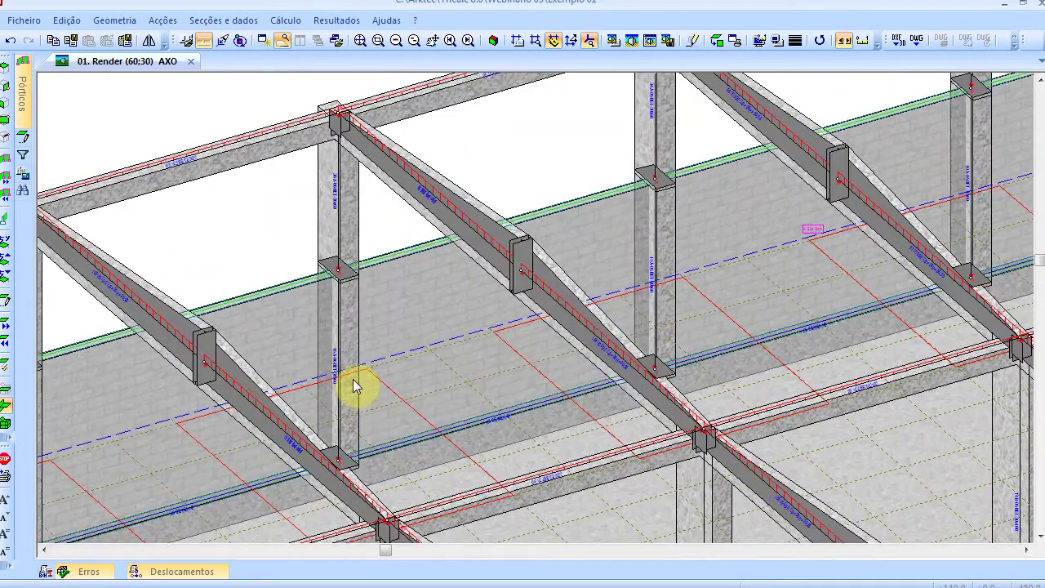
{"action": "scroll", "coordinate": [353, 387], "scroll_direction": "up", "scroll_amount": 8}
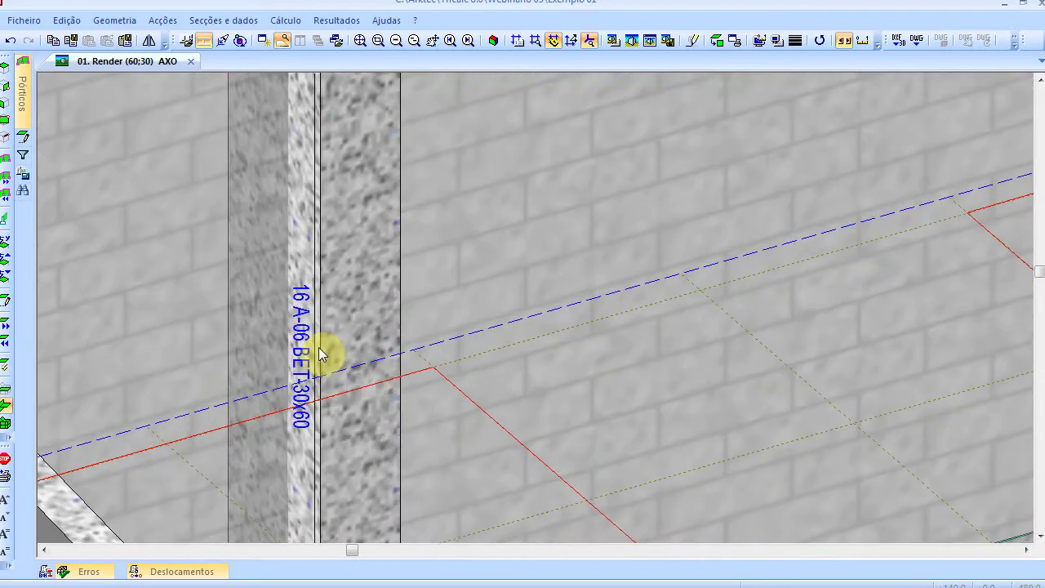
{"action": "scroll", "coordinate": [318, 355], "scroll_direction": "down", "scroll_amount": 3}
{"action": "scroll", "coordinate": [282, 191], "scroll_direction": "down", "scroll_amount": 2}
{"action": "scroll", "coordinate": [307, 186], "scroll_direction": "up", "scroll_amount": 2}
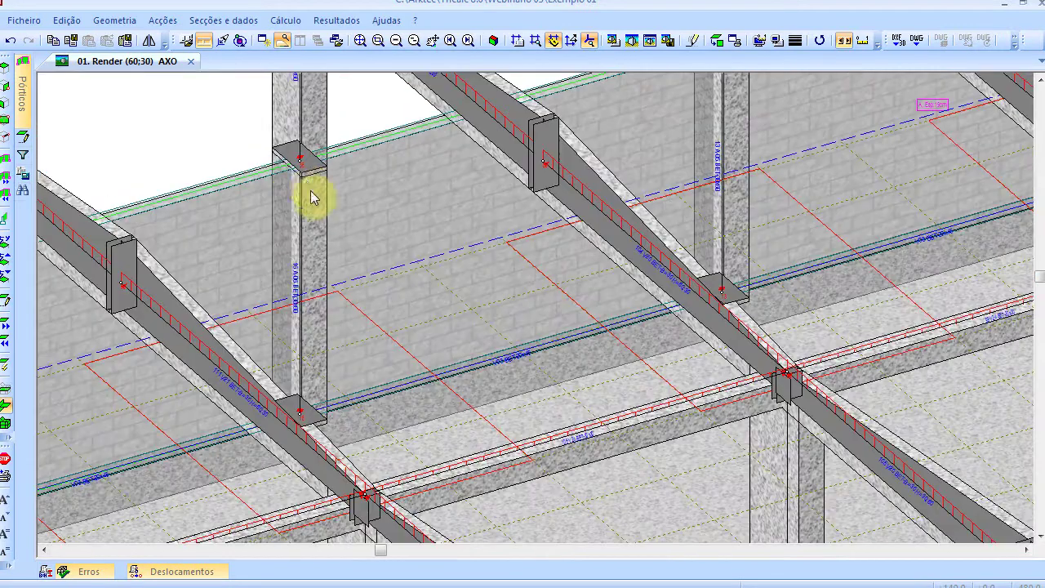
Step: Define a ZY plane through the top node of the second column on the rear longitudinal facade
{"action": "left_click", "coordinate": [359, 41]}
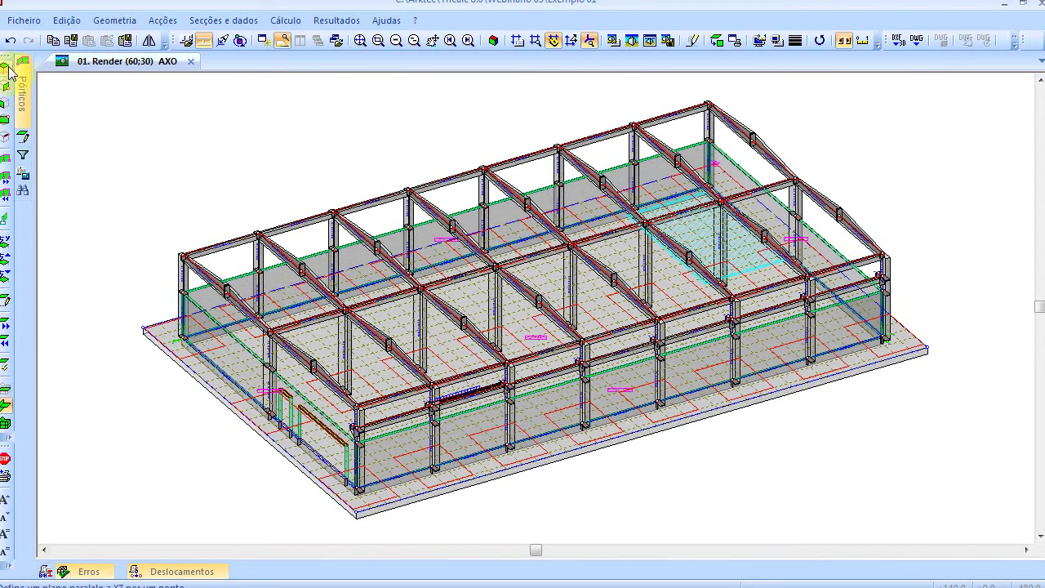
{"action": "left_click", "coordinate": [6, 98]}
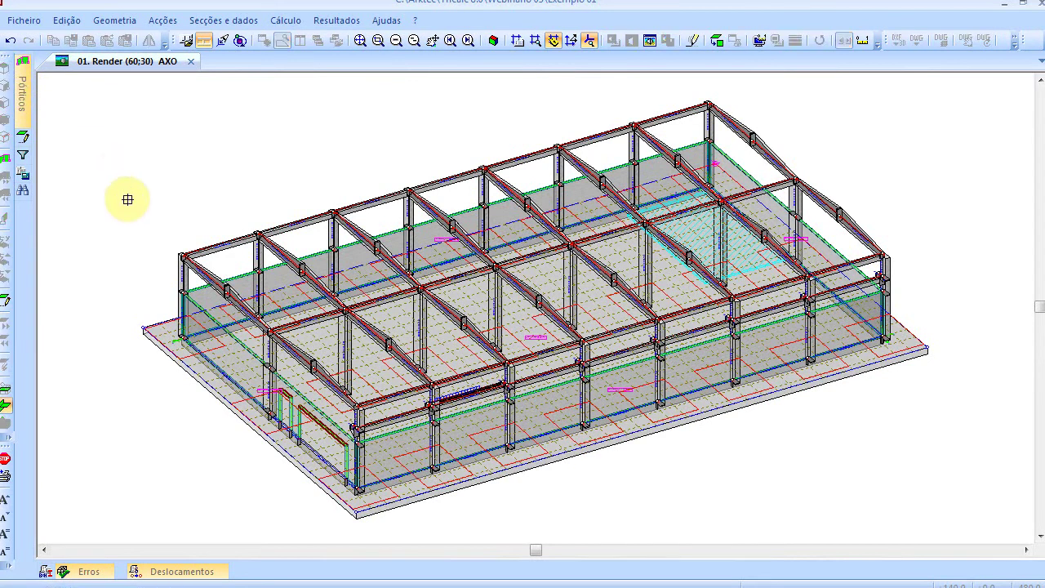
{"action": "left_click", "coordinate": [255, 234]}
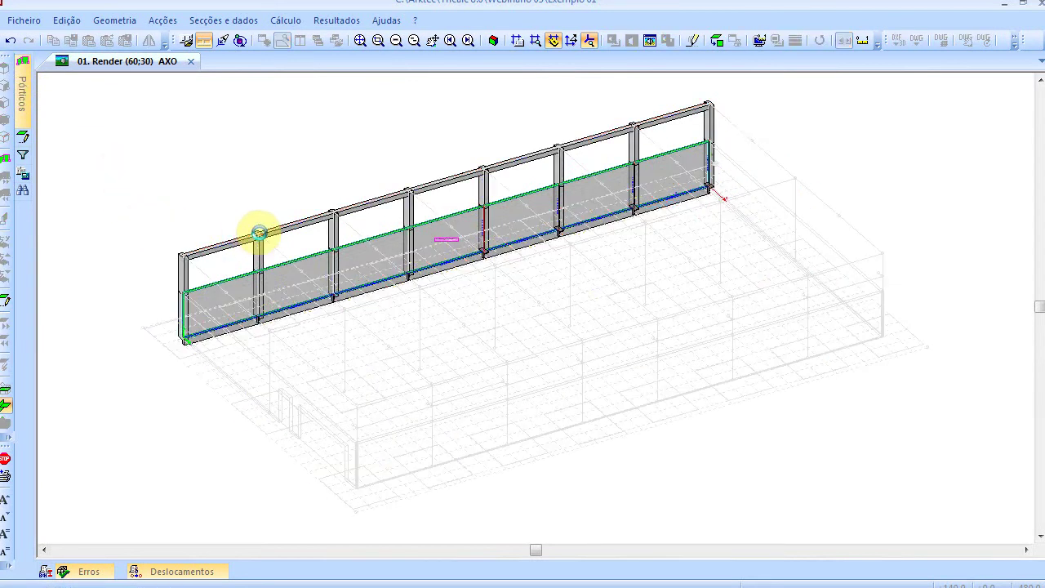
Step: View the ZY plane in east elevation, switch back to perspective, and try different perspective angles
{"action": "left_click", "coordinate": [722, 47]}
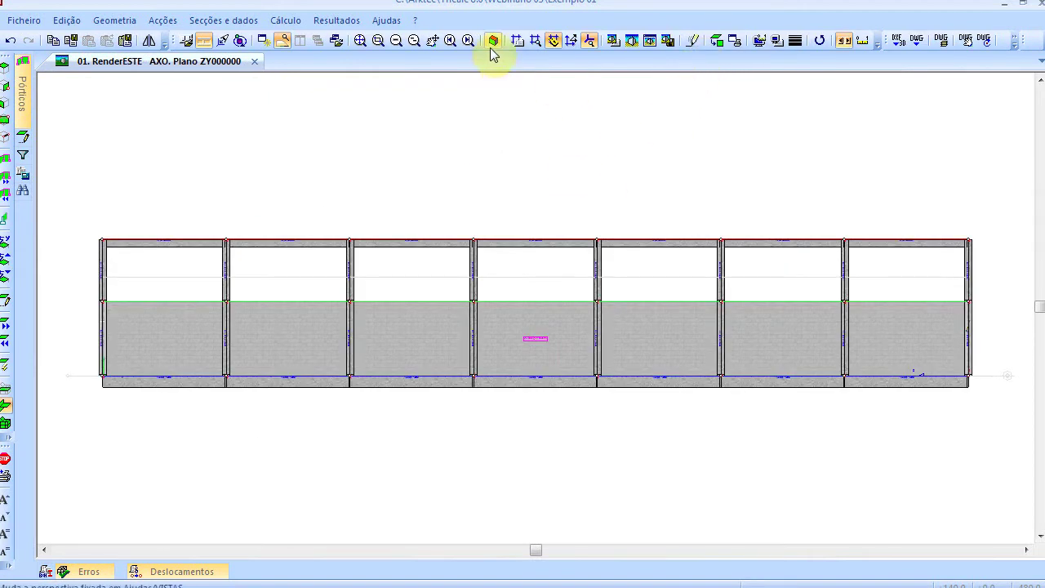
{"action": "left_click", "coordinate": [493, 40]}
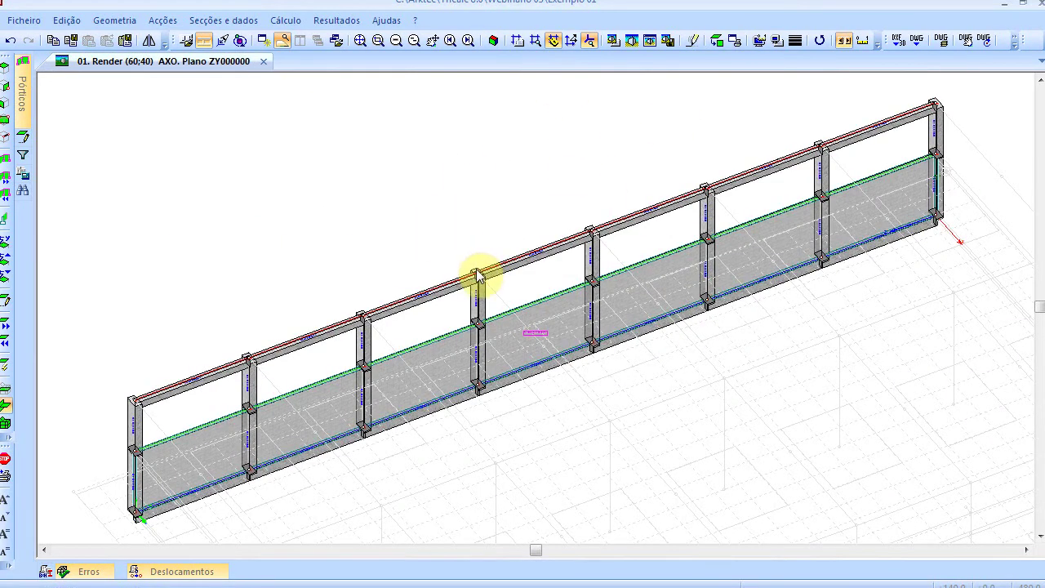
{"action": "scroll", "coordinate": [477, 272], "scroll_direction": "up", "scroll_amount": 2}
{"action": "scroll", "coordinate": [486, 276], "scroll_direction": "down", "scroll_amount": 6}
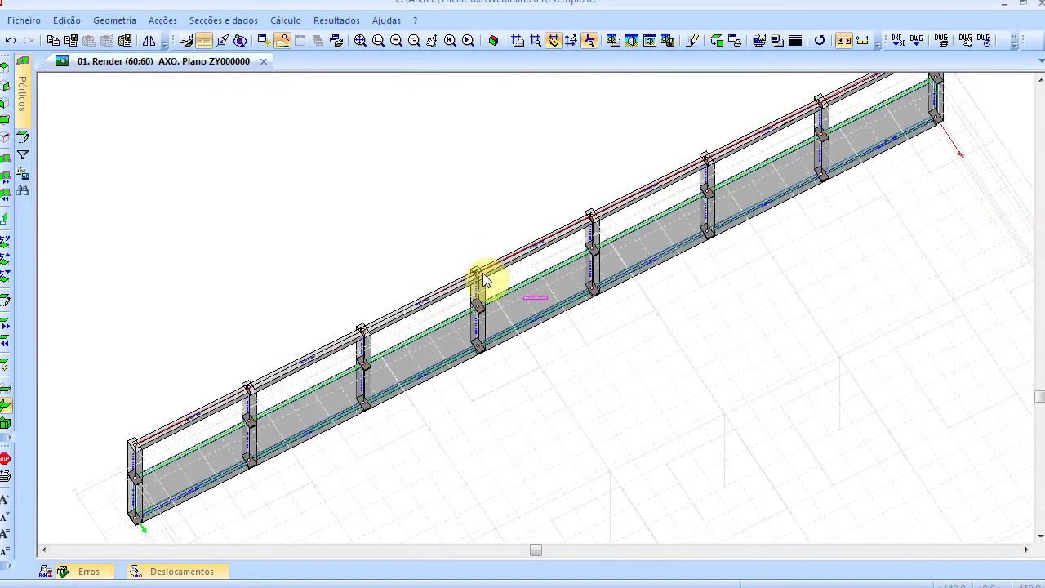
{"action": "scroll", "coordinate": [486, 276], "scroll_direction": "up", "scroll_amount": 4}
{"action": "scroll", "coordinate": [485, 275], "scroll_direction": "down", "scroll_amount": 2}
{"action": "scroll", "coordinate": [487, 276], "scroll_direction": "up", "scroll_amount": 1}
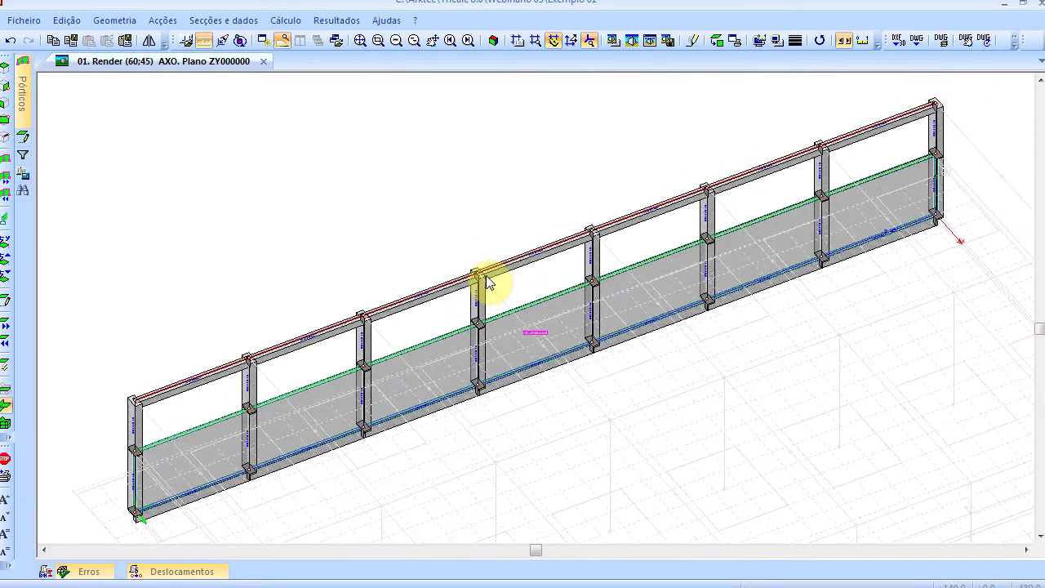
Step: Define a bar positioning offset of 10 cm to the face (À face a) for assigning to the facade bars
{"action": "left_click", "coordinate": [122, 20]}
{"action": "mouse_move", "coordinate": [135, 155]}
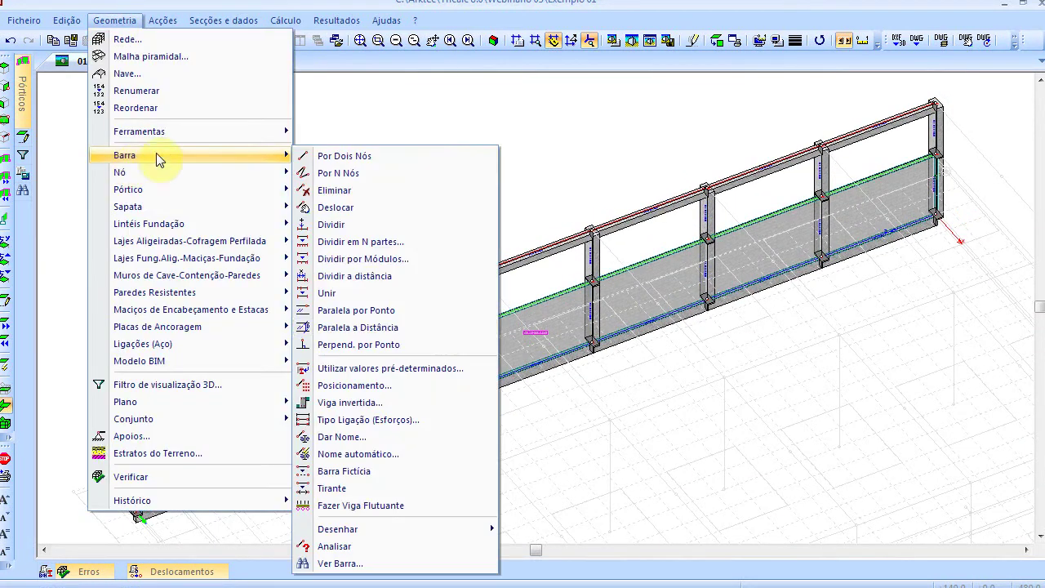
{"action": "left_click", "coordinate": [419, 384]}
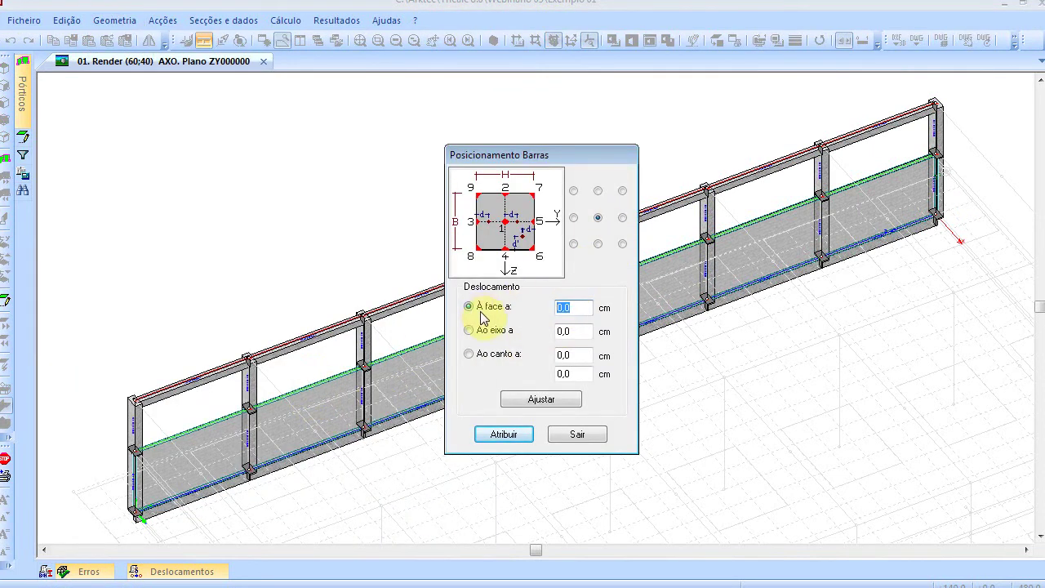
{"action": "left_click", "coordinate": [508, 435]}
{"action": "scroll", "coordinate": [511, 400], "scroll_direction": "down", "scroll_amount": 3}
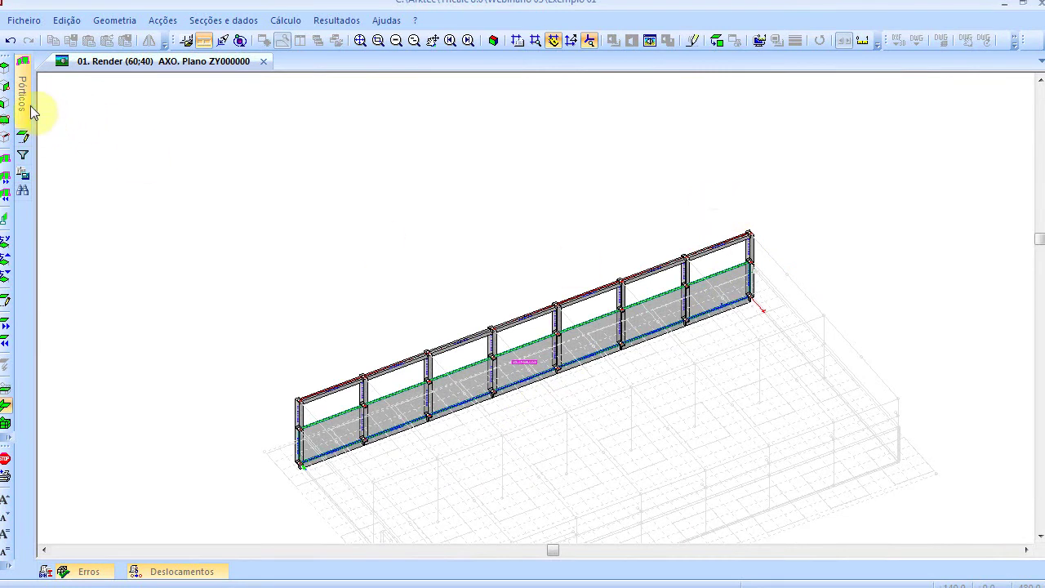
Step: Hide the beams through the display filter so that only the columns of the rear facade can be selected
{"action": "mouse_move", "coordinate": [30, 159]}
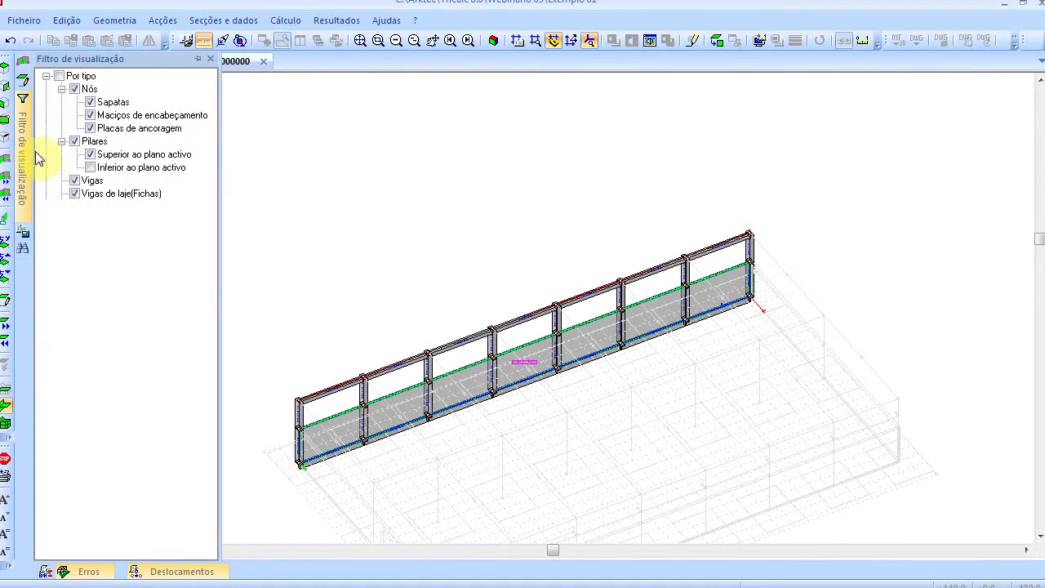
{"action": "left_click", "coordinate": [75, 182]}
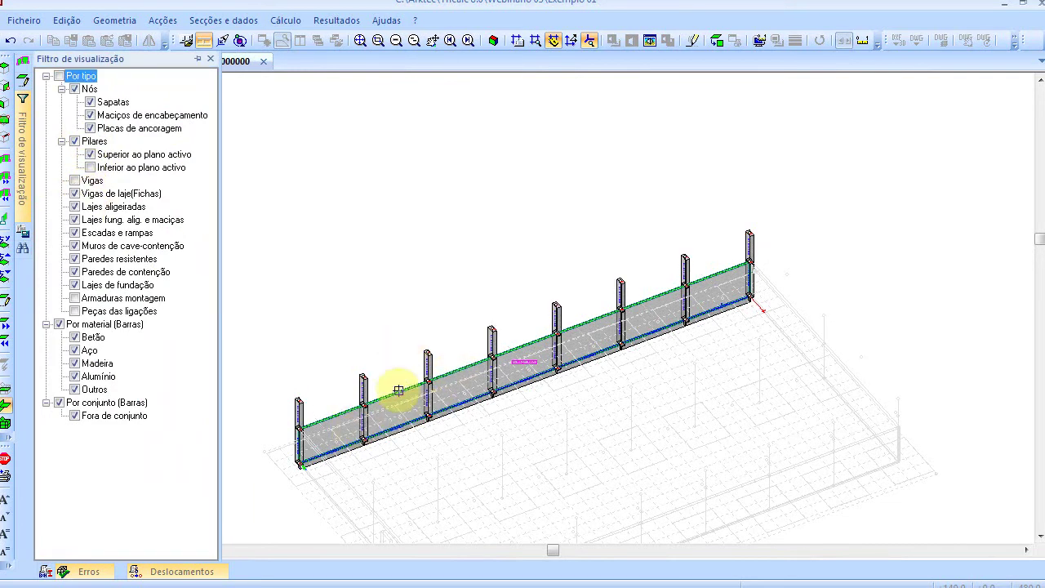
{"action": "scroll", "coordinate": [529, 348], "scroll_direction": "down", "scroll_amount": 1}
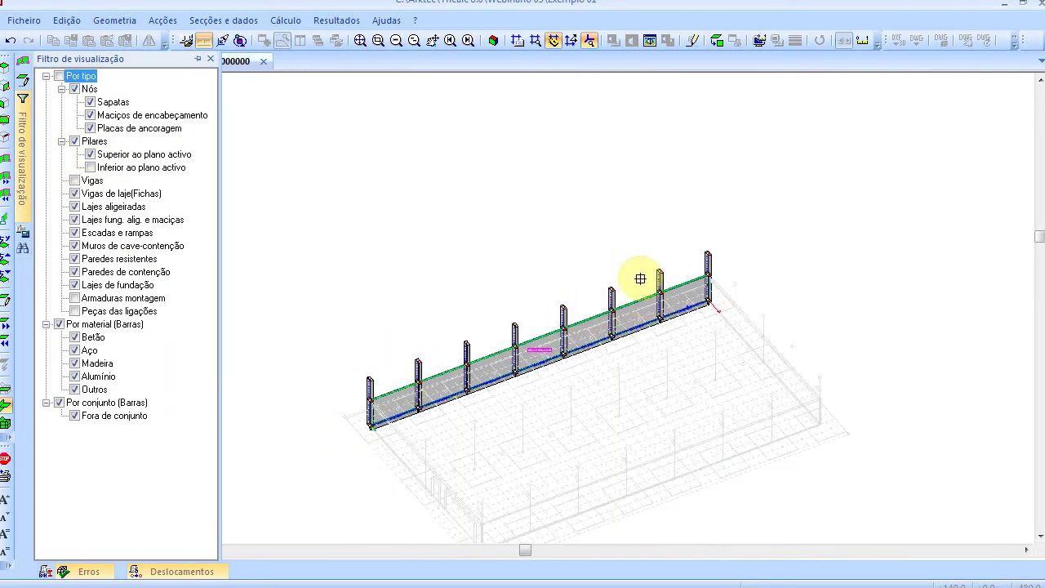
Step: Assign the 10 cm face positioning to all columns of the rear facade, offset toward the building interior, and finish positioning
{"action": "left_click", "coordinate": [299, 175]}
{"action": "left_click", "coordinate": [808, 460]}
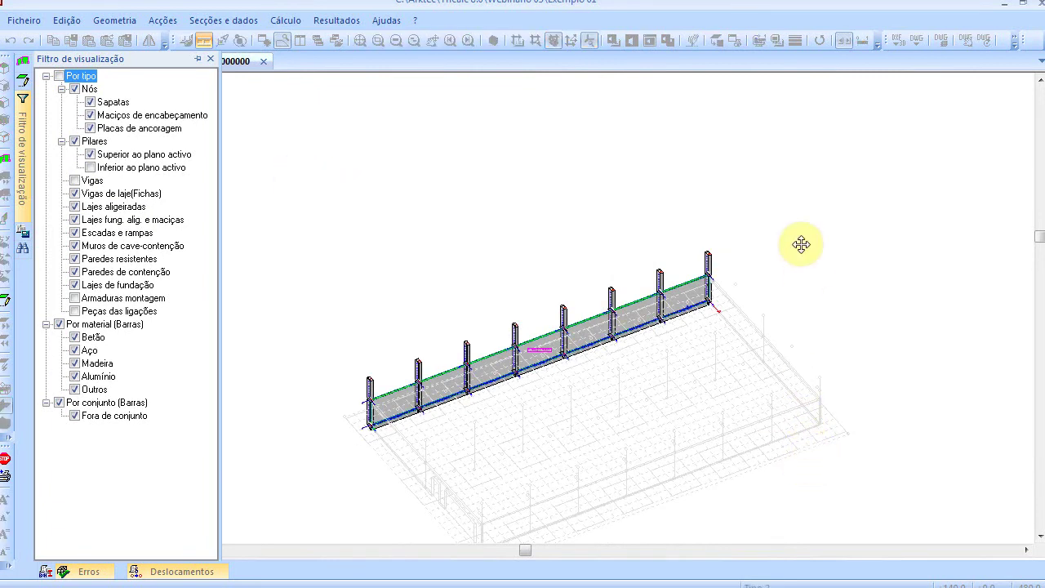
{"action": "scroll", "coordinate": [691, 273], "scroll_direction": "up", "scroll_amount": 5}
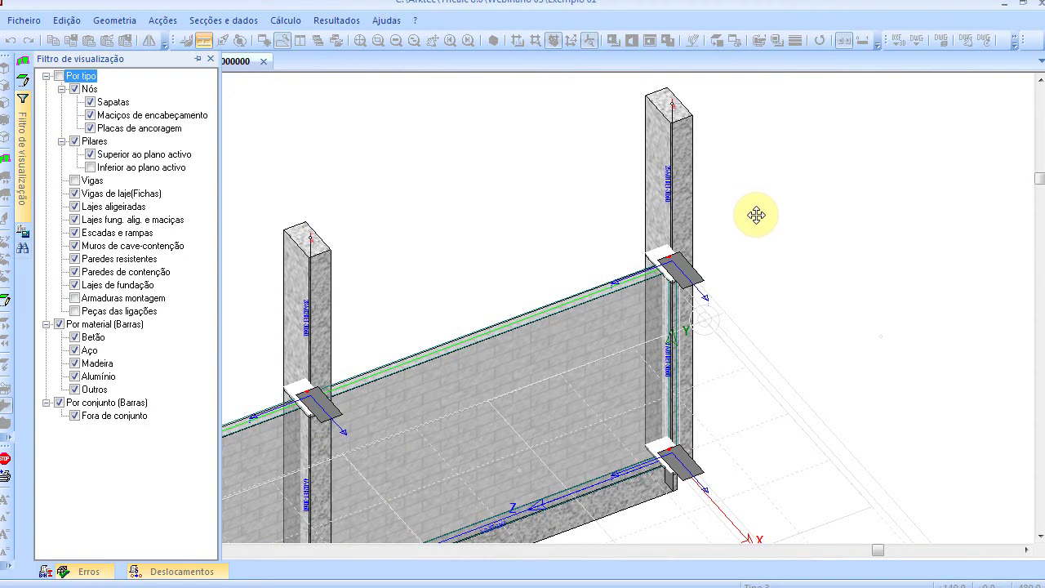
{"action": "right_click", "coordinate": [756, 216]}
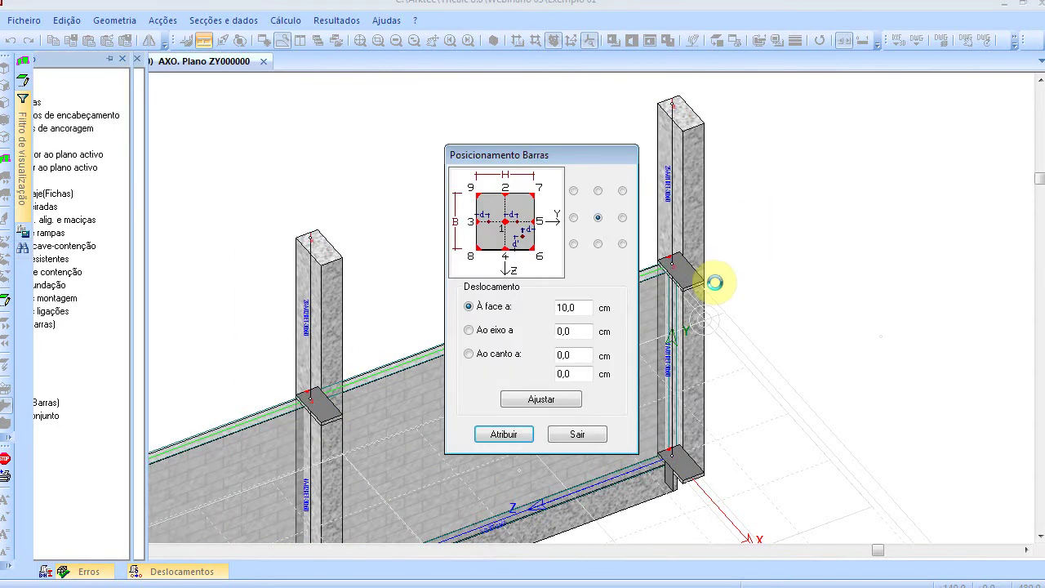
{"action": "left_click", "coordinate": [594, 434]}
Step: Examine the repositioned facade columns up close, comparing their faces with the wall axis along the whole facade
{"action": "scroll", "coordinate": [663, 277], "scroll_direction": "up", "scroll_amount": 3}
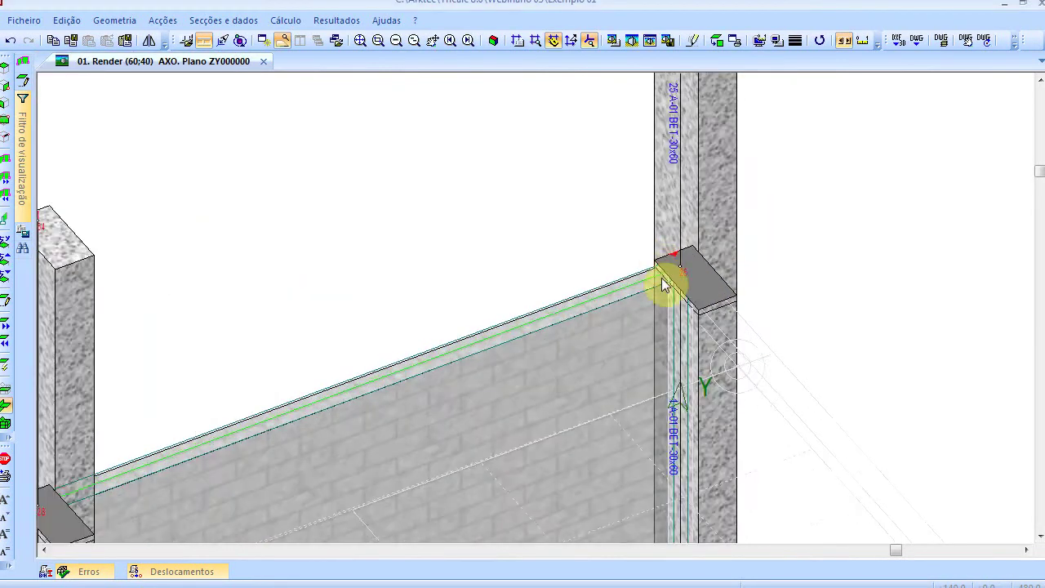
{"action": "scroll", "coordinate": [663, 282], "scroll_direction": "up", "scroll_amount": 1}
{"action": "scroll", "coordinate": [664, 302], "scroll_direction": "down", "scroll_amount": 6}
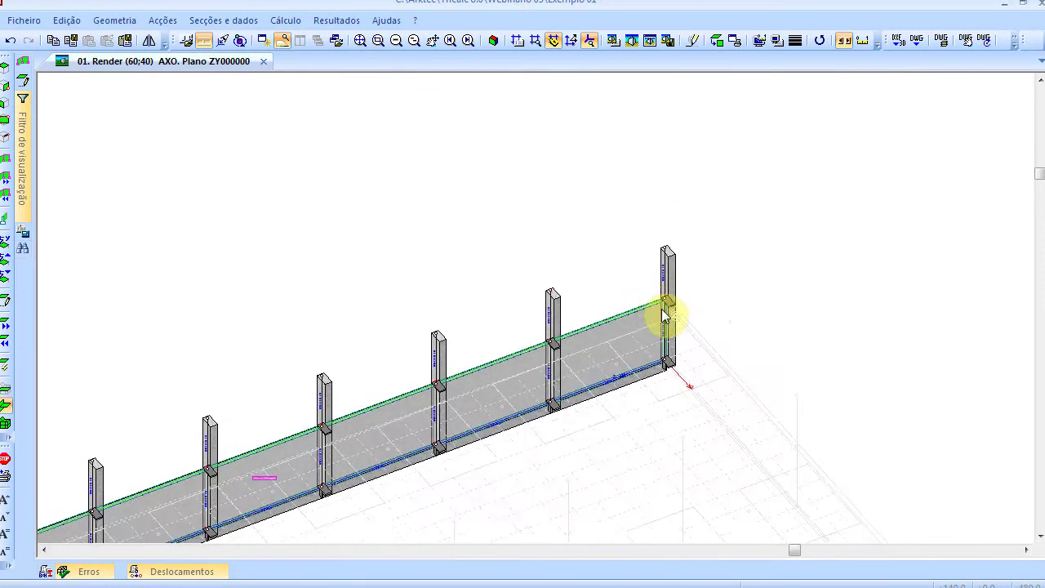
{"action": "scroll", "coordinate": [338, 494], "scroll_direction": "up", "scroll_amount": 5}
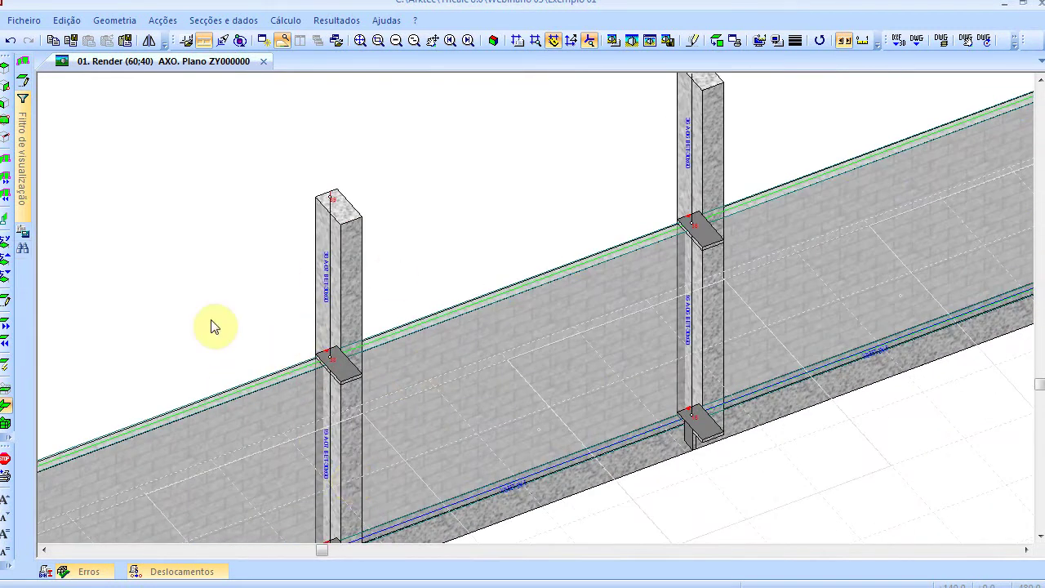
{"action": "scroll", "coordinate": [366, 384], "scroll_direction": "down", "scroll_amount": 4}
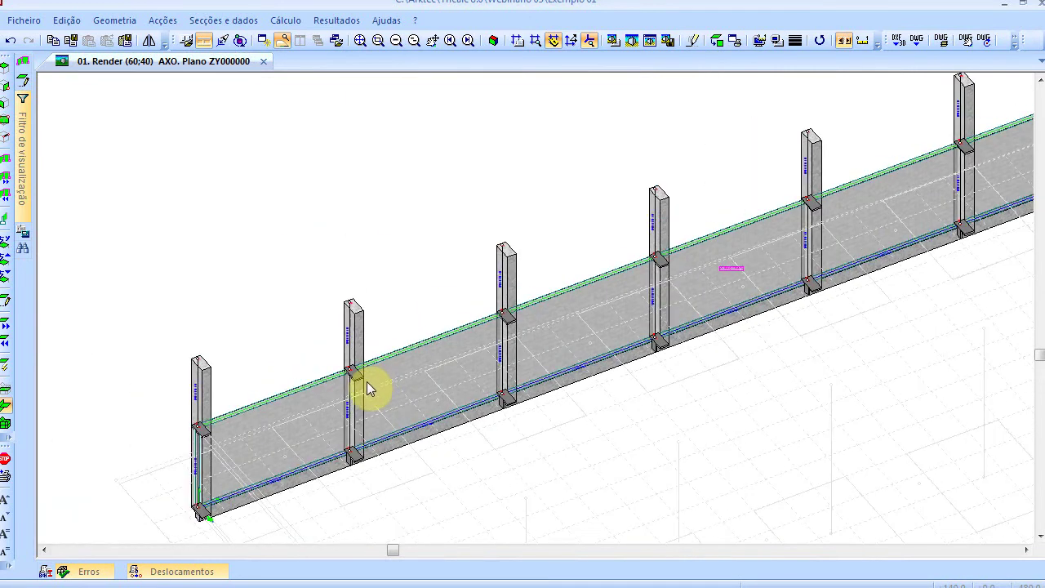
{"action": "scroll", "coordinate": [371, 382], "scroll_direction": "down", "scroll_amount": 3}
{"action": "scroll", "coordinate": [555, 303], "scroll_direction": "down", "scroll_amount": 3}
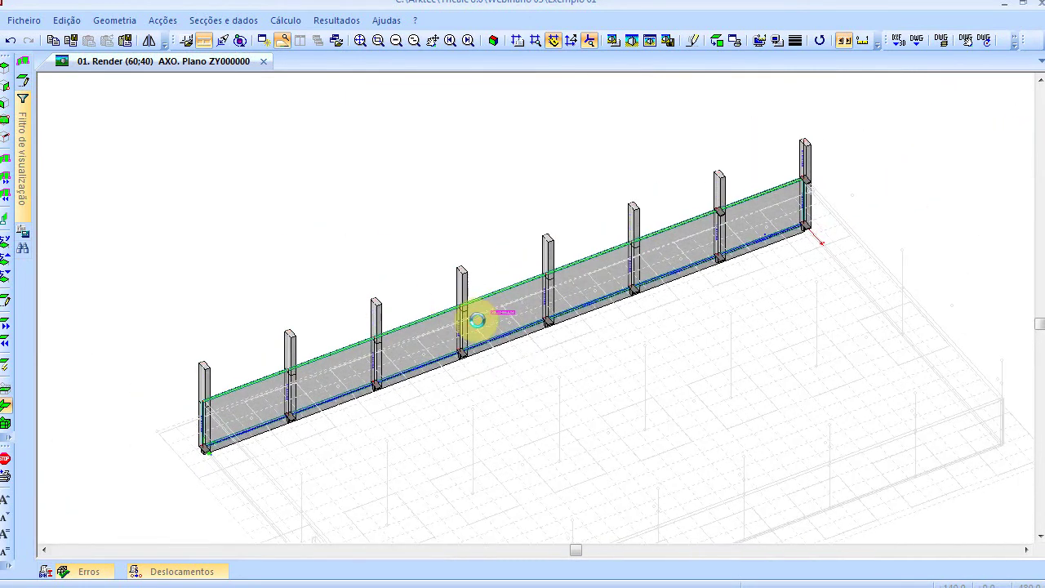
Step: Leave the ZY plane and display the complete structure on its foundation slab
{"action": "key", "text": "Escape"}
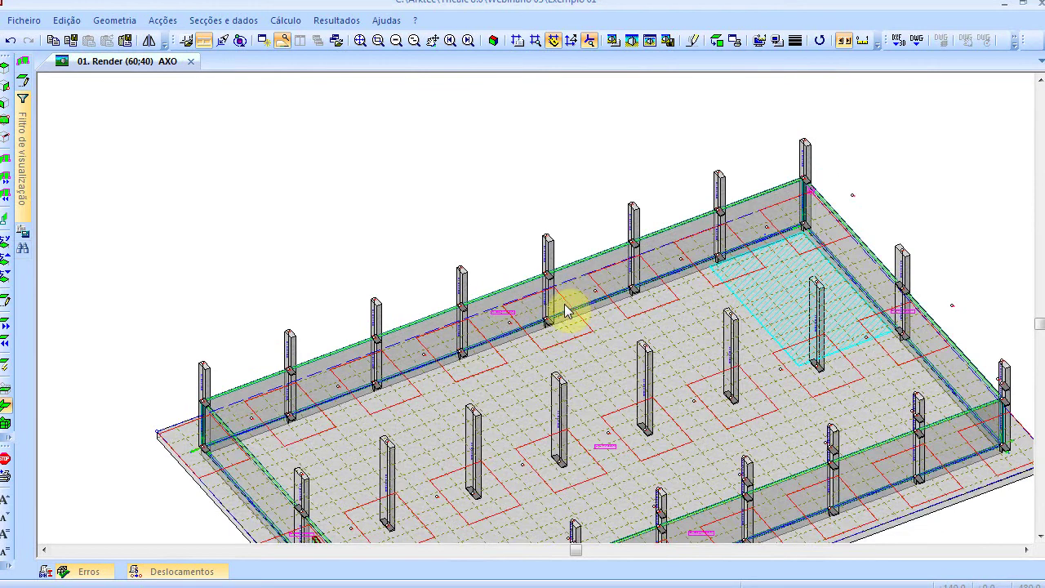
{"action": "scroll", "coordinate": [552, 323], "scroll_direction": "down", "scroll_amount": 1}
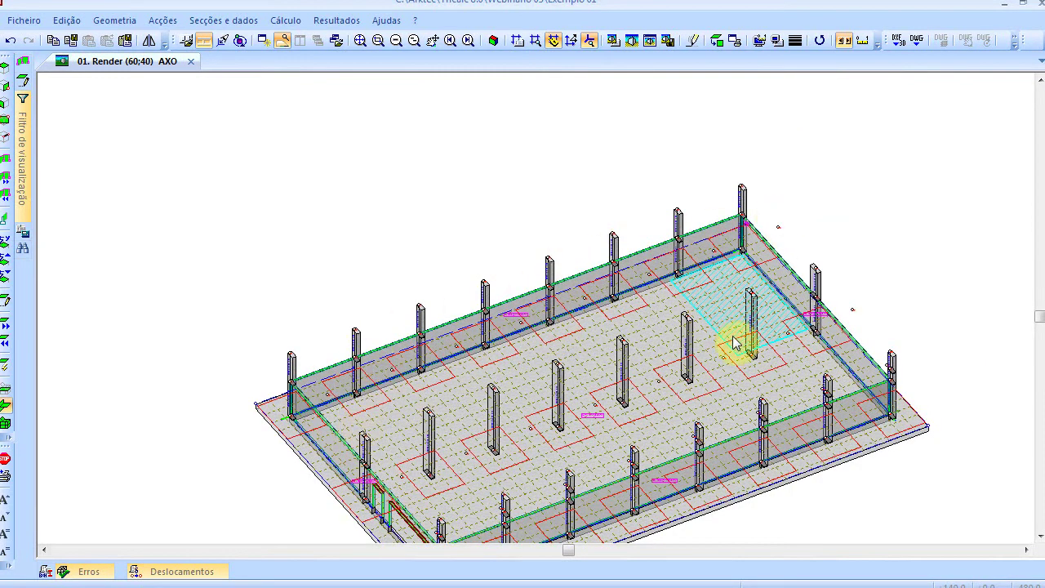
{"action": "scroll", "coordinate": [732, 343], "scroll_direction": "down", "scroll_amount": 1}
{"action": "middle_click_drag", "start_coordinate": [595, 279], "coordinate": [401, 144]}
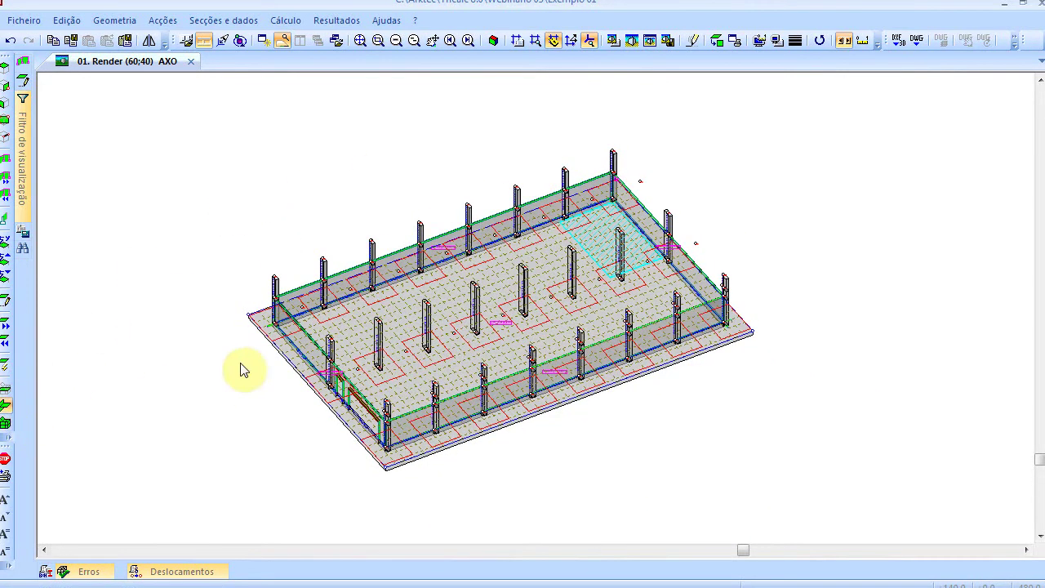
Step: Run the geometry verification on the complete structure and close its message list
{"action": "left_click", "coordinate": [127, 25]}
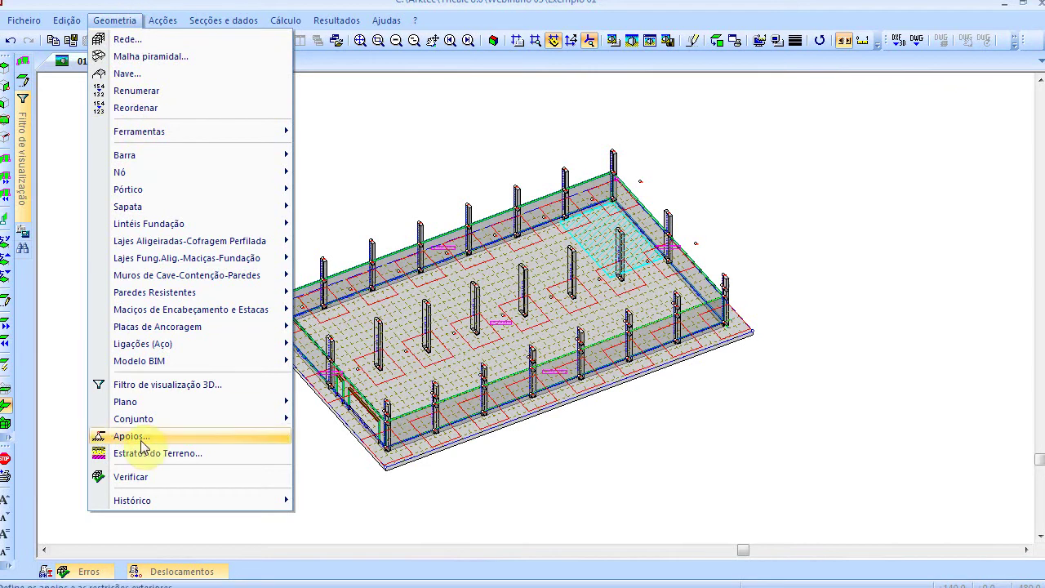
{"action": "left_click", "coordinate": [135, 478]}
{"action": "left_click", "coordinate": [502, 420]}
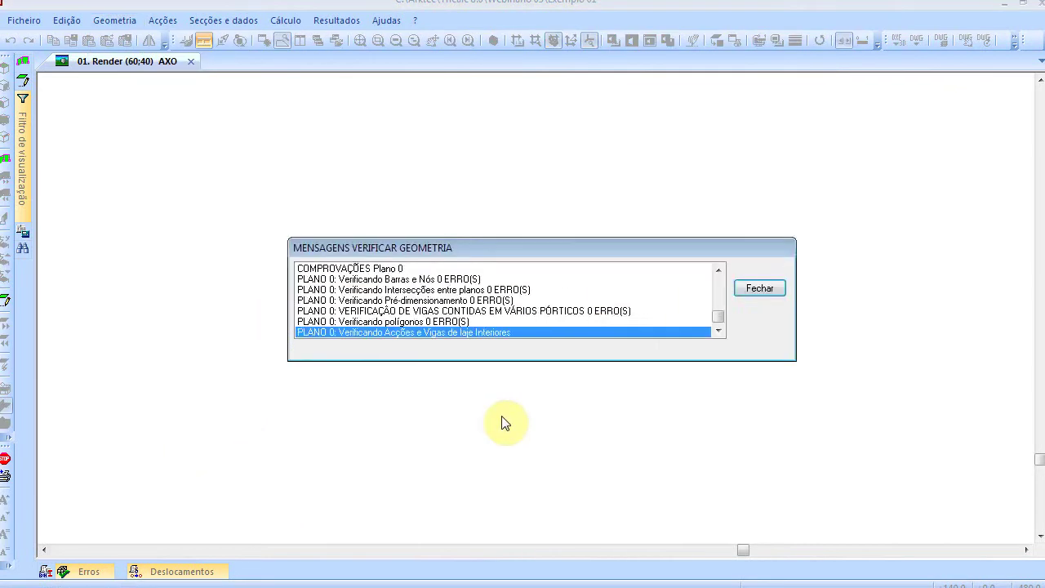
{"action": "left_click", "coordinate": [576, 346]}
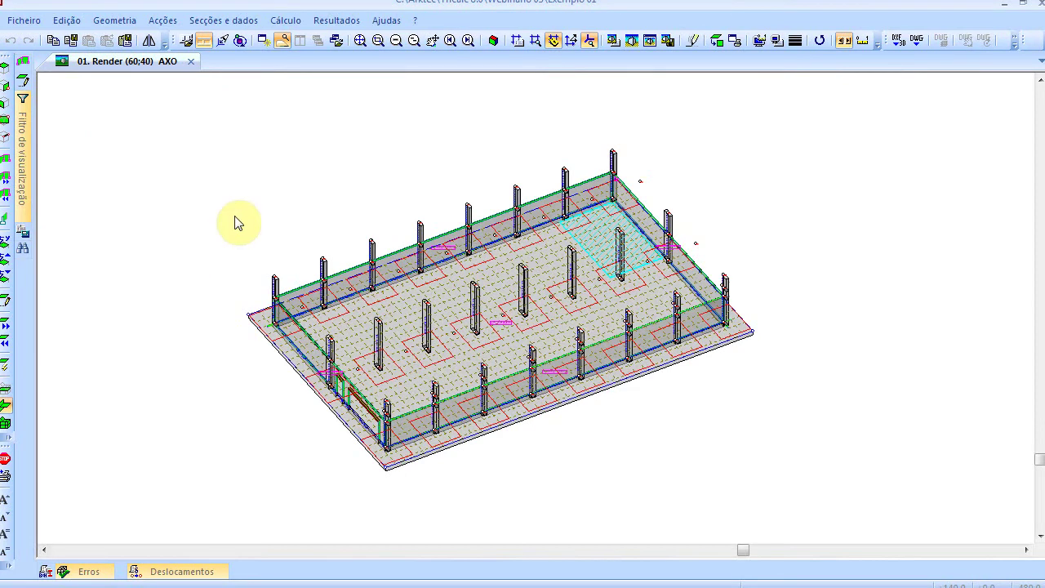
Step: Set the reinforced concrete material to C30/37 and apply it to all element types (TODOS)
{"action": "left_click", "coordinate": [285, 19]}
{"action": "left_click", "coordinate": [300, 68]}
{"action": "left_click", "coordinate": [463, 266]}
{"action": "left_click", "coordinate": [455, 324]}
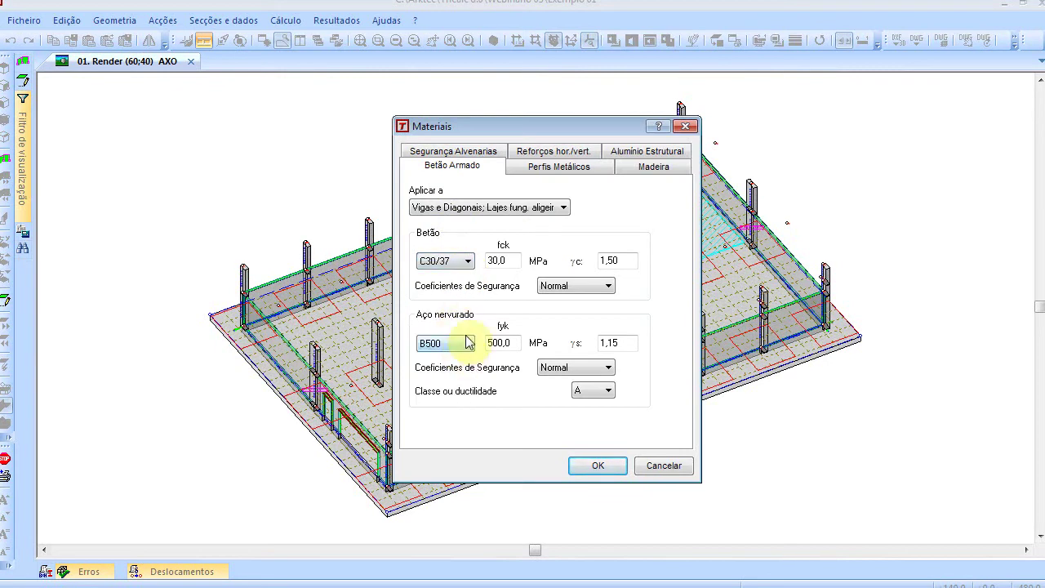
{"action": "left_click", "coordinate": [514, 209]}
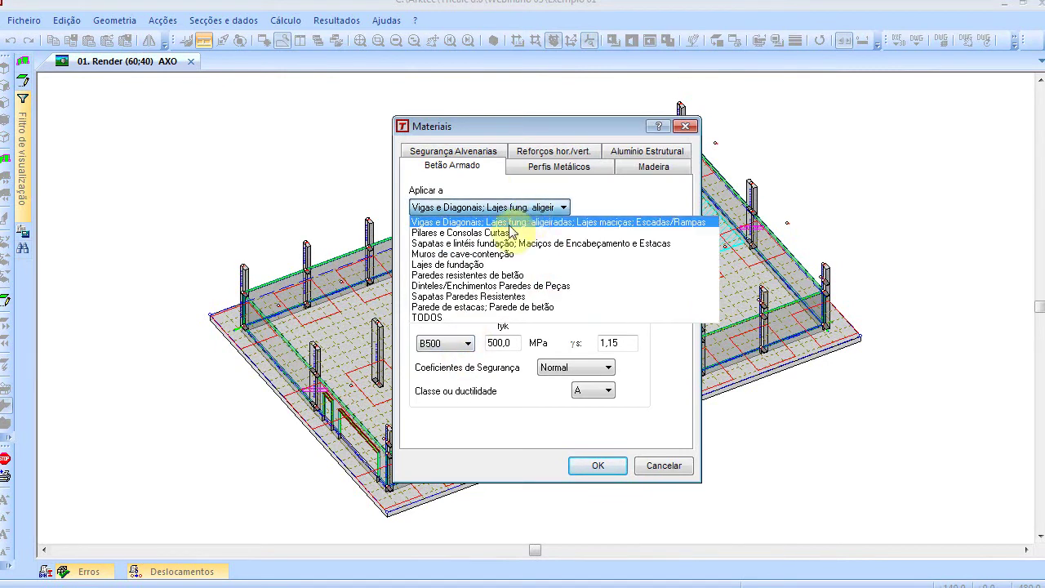
{"action": "left_click", "coordinate": [477, 319]}
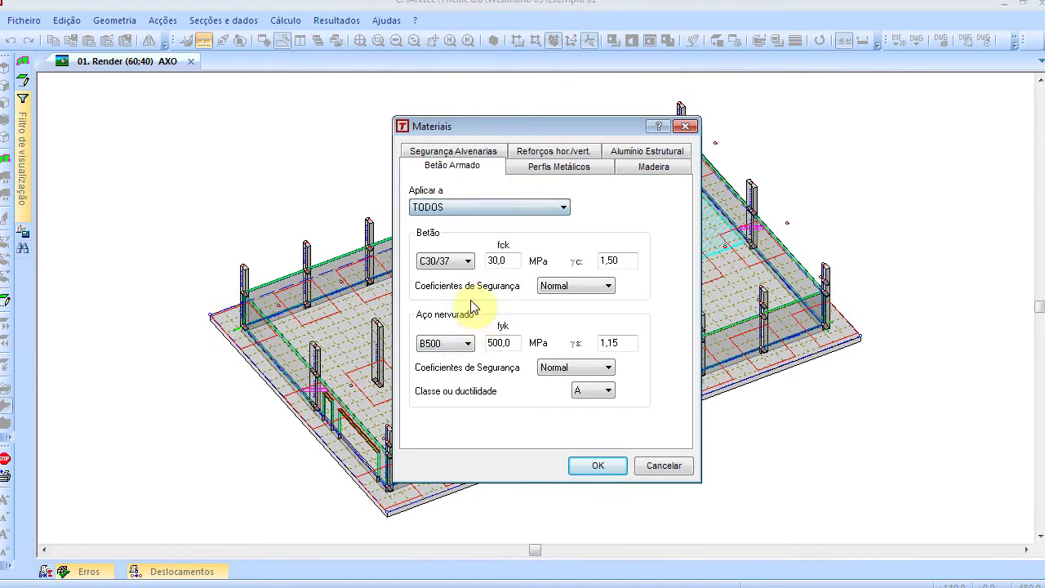
Step: Set the steel grade of the metal profile bars to S275, review the masonry safety settings and accept the materials
{"action": "left_click", "coordinate": [544, 167]}
{"action": "left_click", "coordinate": [529, 422]}
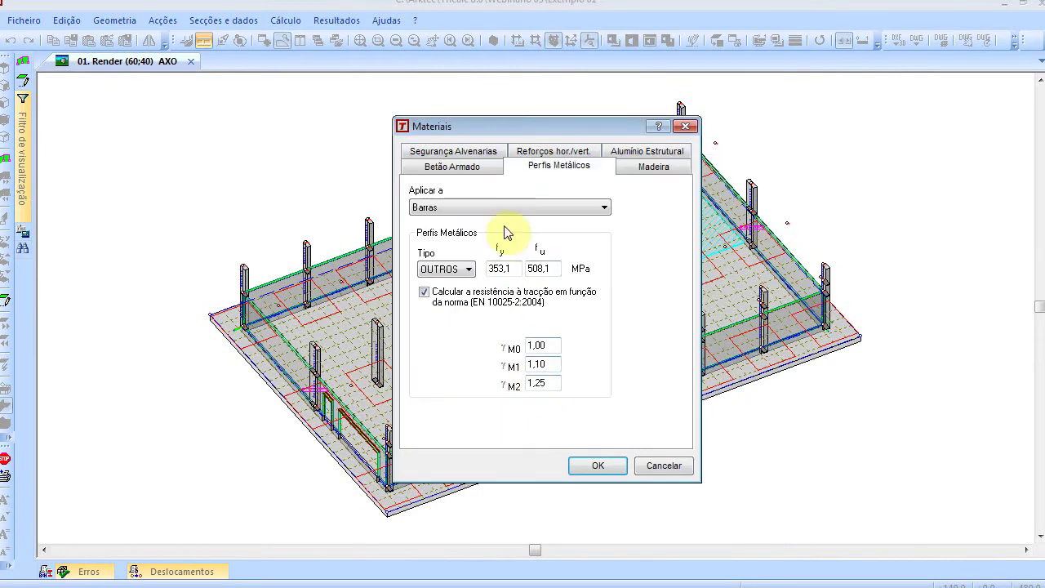
{"action": "left_click", "coordinate": [468, 269]}
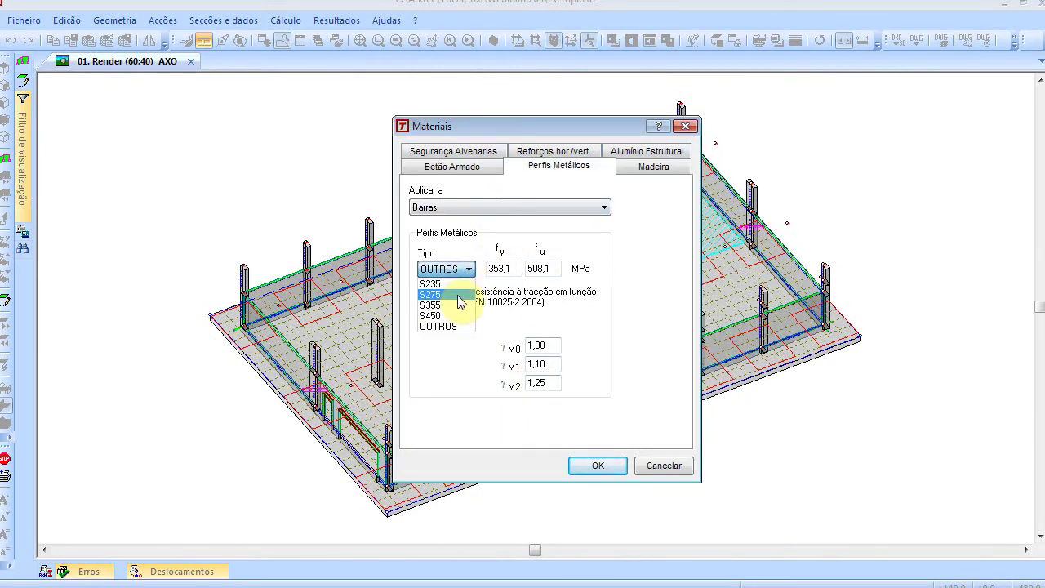
{"action": "left_click", "coordinate": [457, 301]}
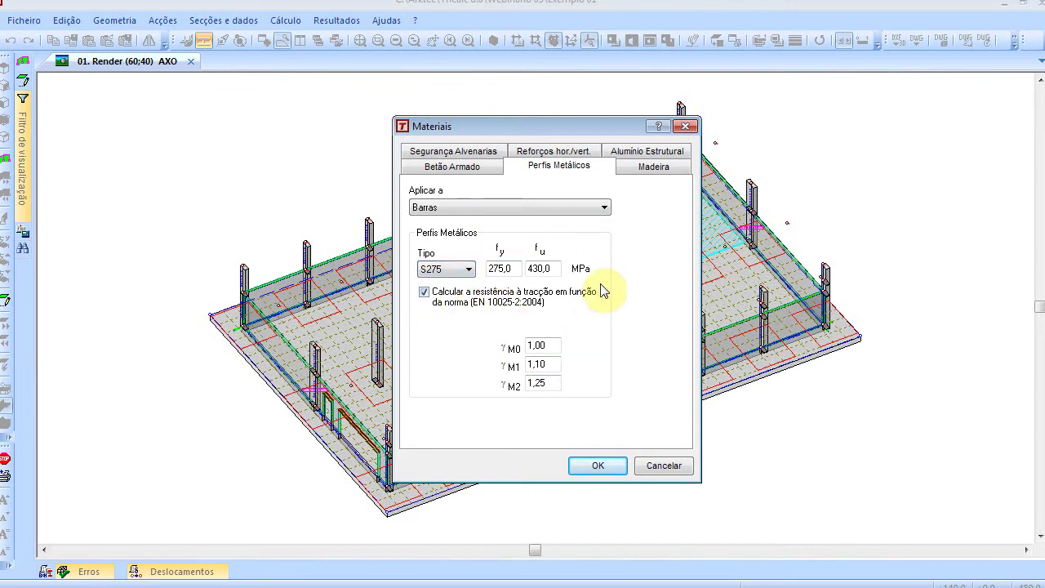
{"action": "left_click", "coordinate": [480, 158]}
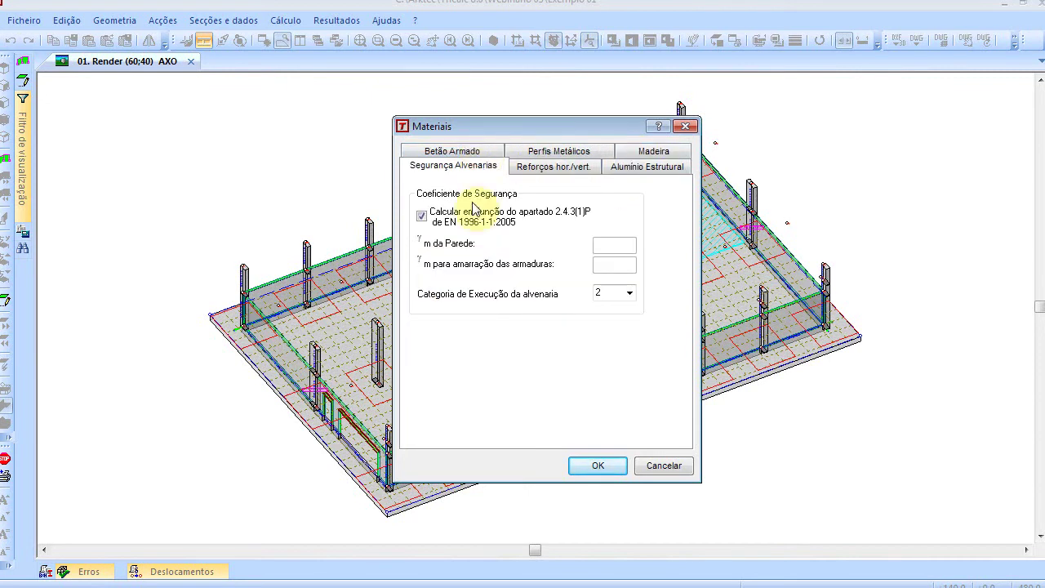
{"action": "left_click", "coordinate": [612, 468]}
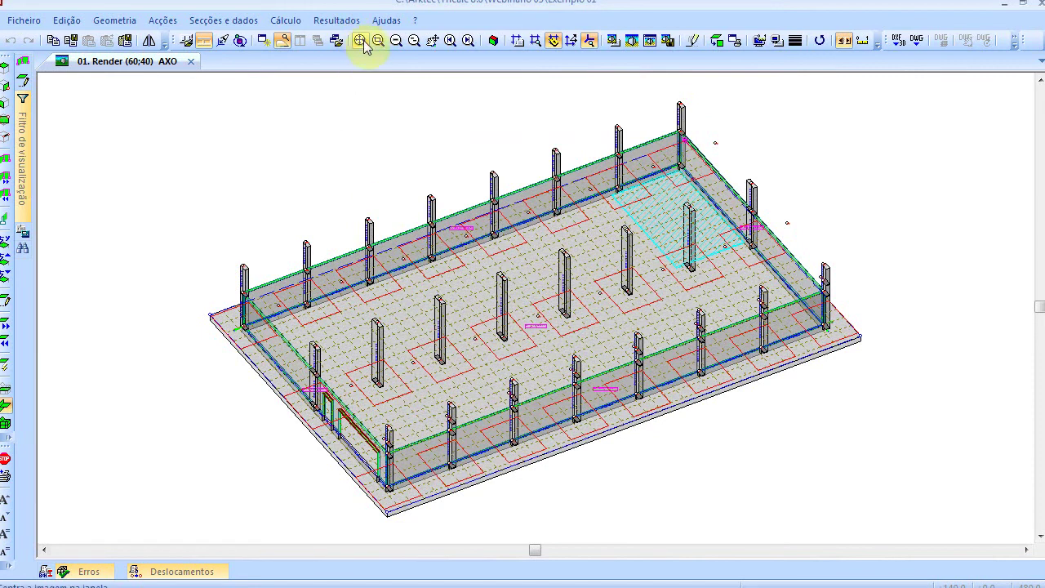
Step: In the general bar reinforcement options, homogenize column longitudinal bars in height, with equal four faces and equal diameter turned off
{"action": "left_click", "coordinate": [287, 20]}
{"action": "mouse_move", "coordinate": [319, 98]}
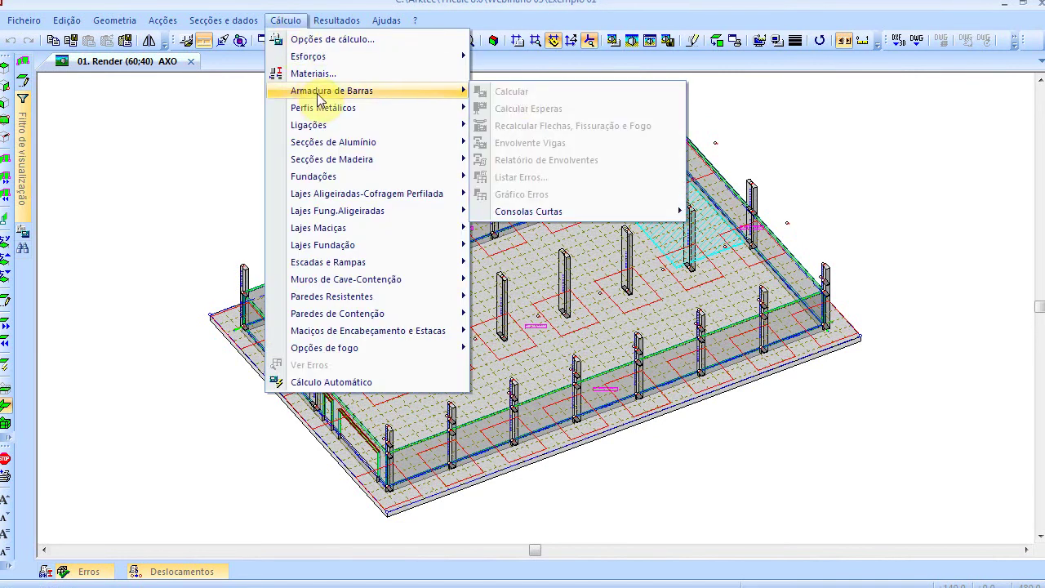
{"action": "left_click", "coordinate": [293, 40]}
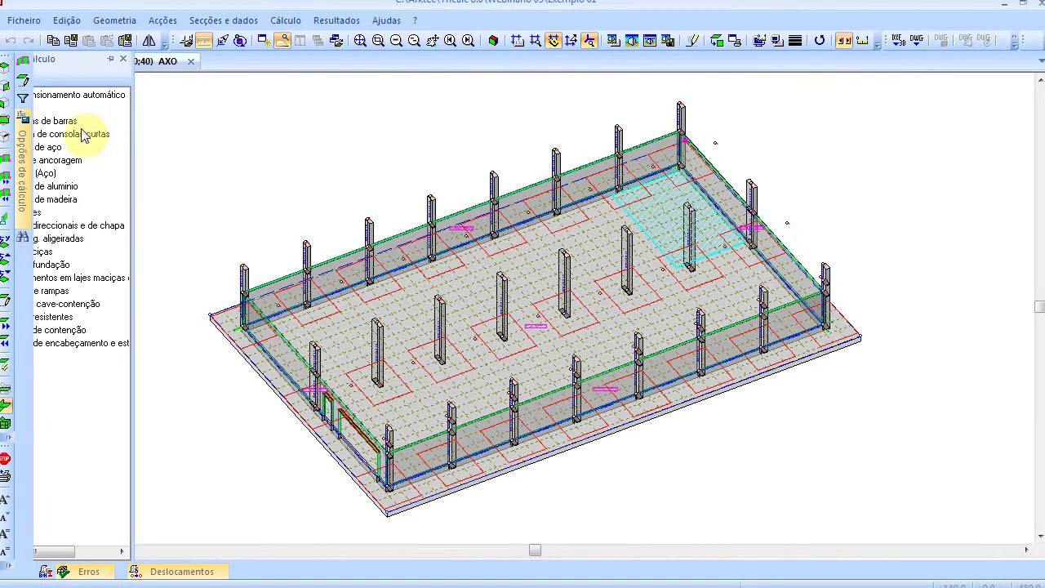
{"action": "left_click", "coordinate": [46, 134]}
{"action": "left_click", "coordinate": [46, 121]}
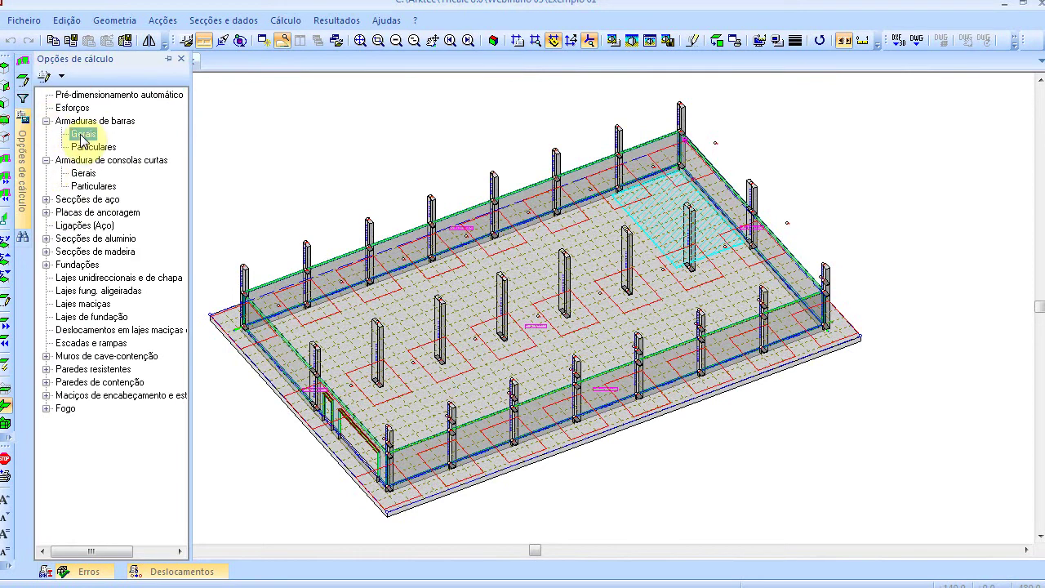
{"action": "double_click", "coordinate": [82, 135]}
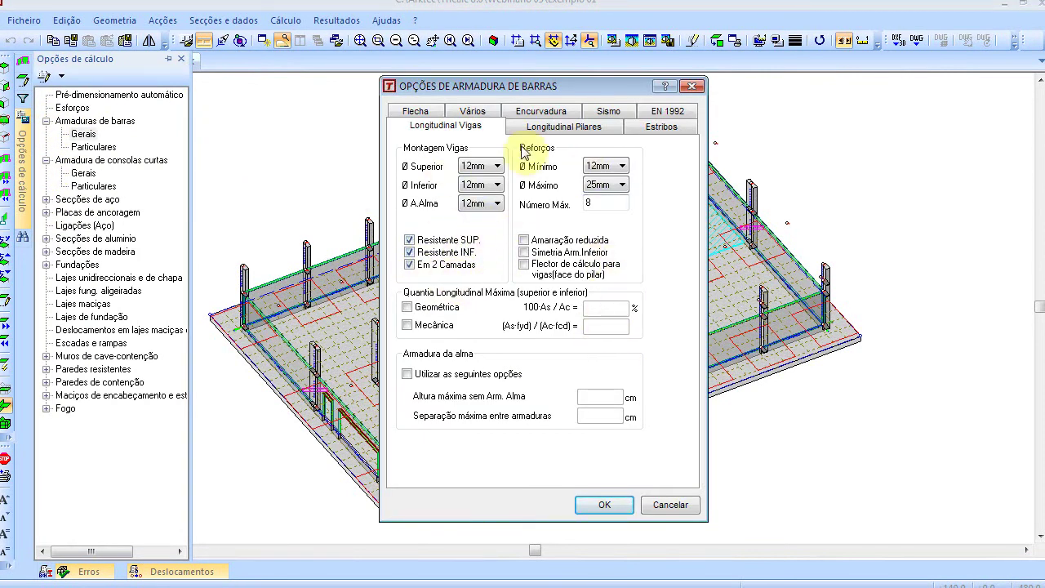
{"action": "left_click", "coordinate": [552, 129]}
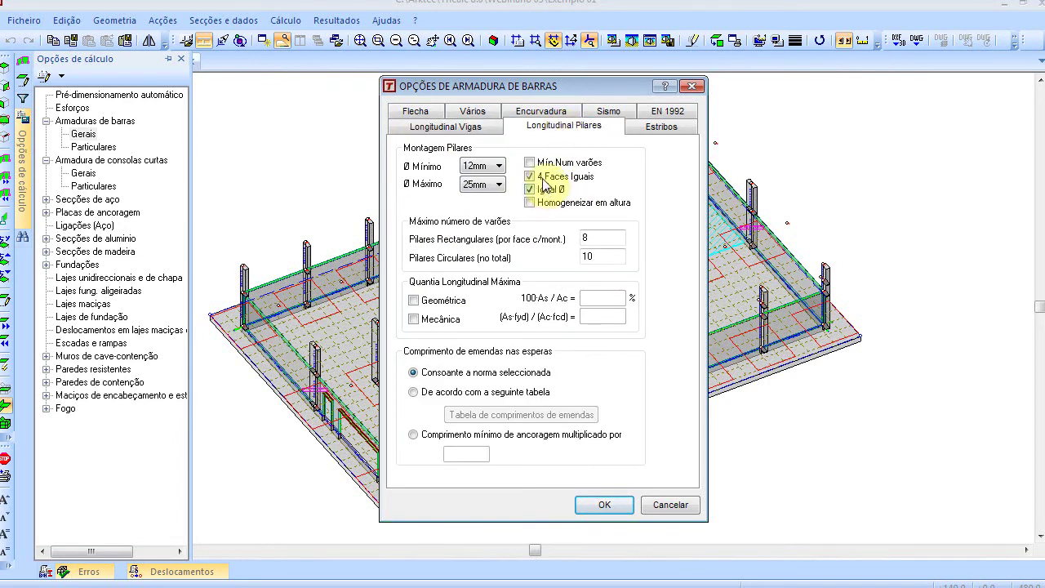
{"action": "left_click", "coordinate": [545, 205]}
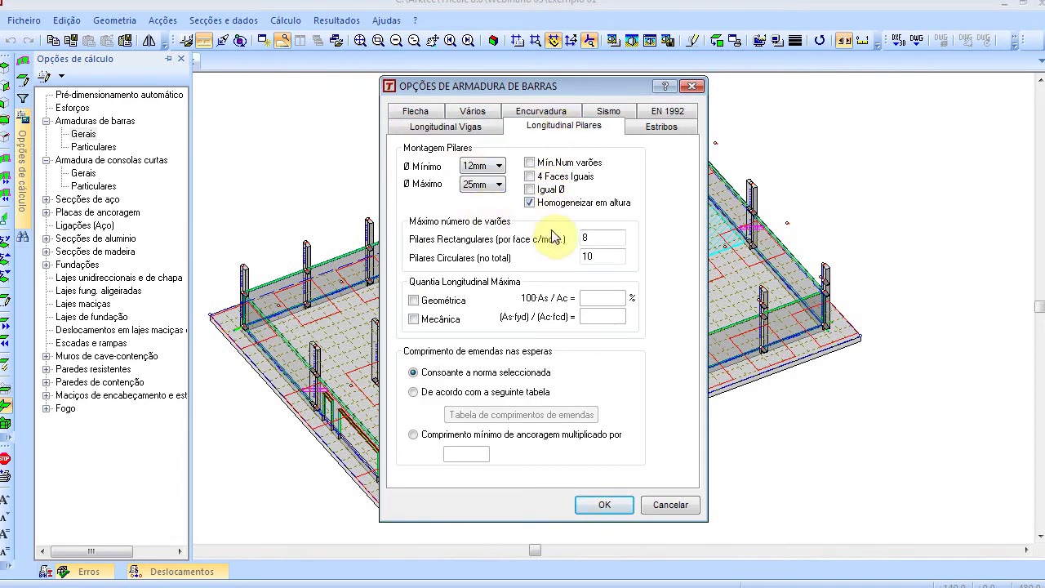
Step: In the stirrup options, set the beams' minimum and maximum diameters and the columns' maximum diameter to 8 mm
{"action": "left_click", "coordinate": [653, 133]}
{"action": "left_click", "coordinate": [522, 166]}
{"action": "left_click", "coordinate": [510, 187]}
{"action": "left_click", "coordinate": [527, 183]}
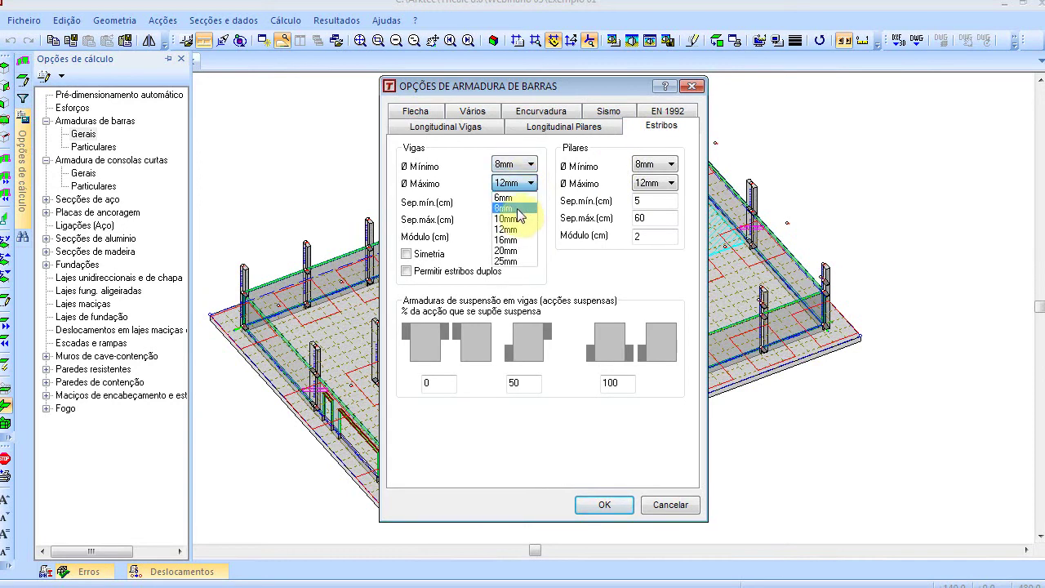
{"action": "left_click", "coordinate": [518, 209]}
{"action": "left_click", "coordinate": [669, 183]}
{"action": "left_click", "coordinate": [653, 207]}
Step: Set the stirrup spacing module to 5 cm for beams and columns, and enable symmetry and double stirrups for beams
{"action": "double_click", "coordinate": [500, 236]}
{"action": "type", "text": "5"}
{"action": "double_click", "coordinate": [647, 236]}
{"action": "type", "text": "5"}
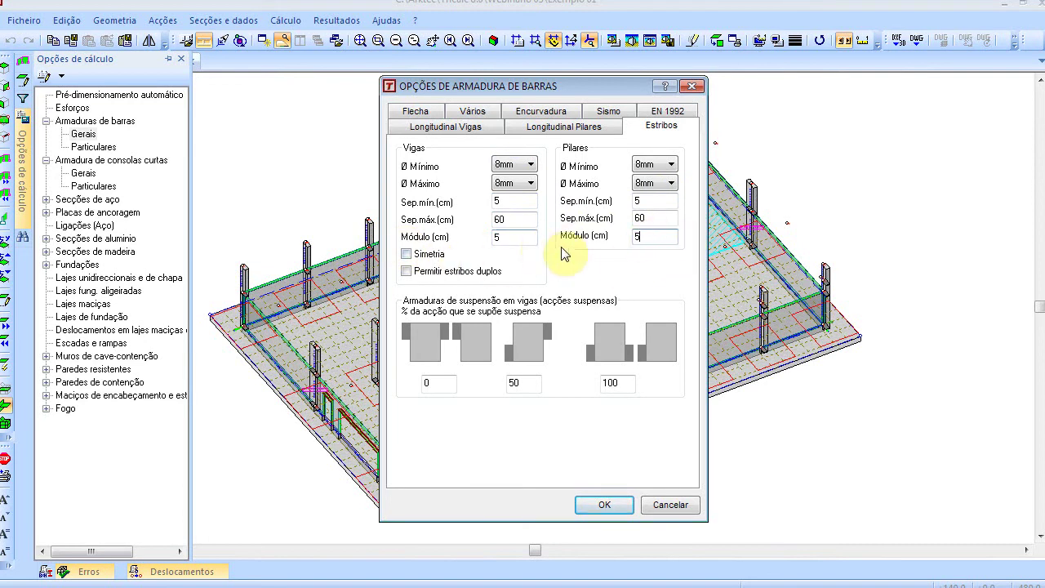
{"action": "left_click", "coordinate": [426, 271]}
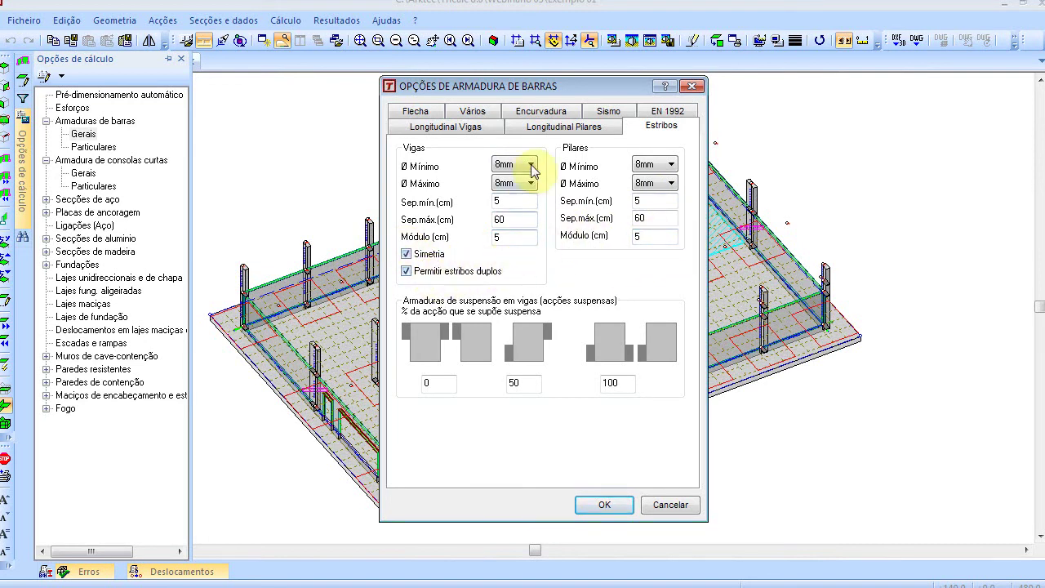
Step: Review the deflection options, then set the beam crack width limit to 0,3 mm and the calculation interval for all bars to 50 cm
{"action": "left_click", "coordinate": [426, 116]}
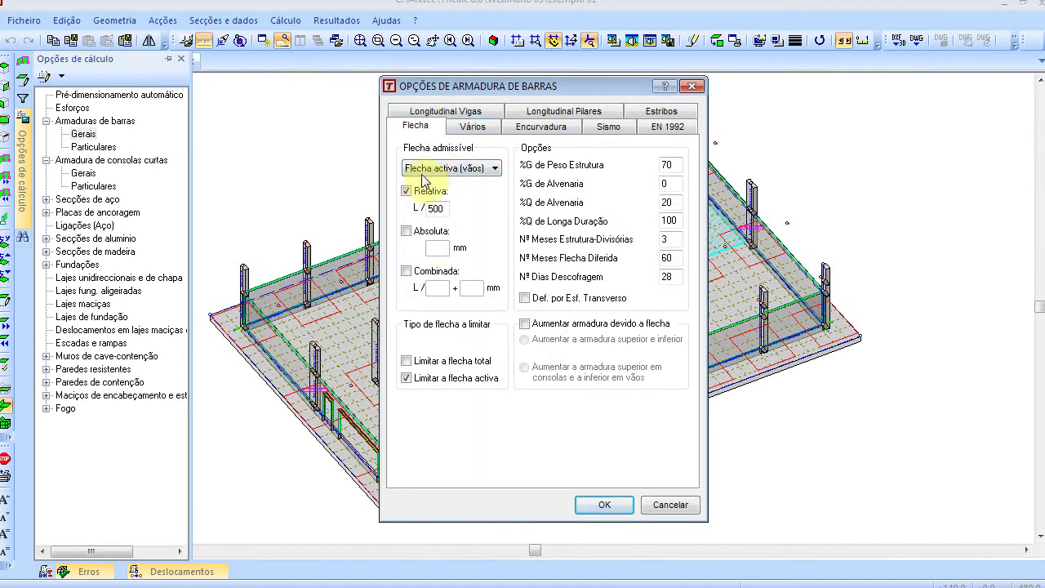
{"action": "left_click", "coordinate": [473, 127]}
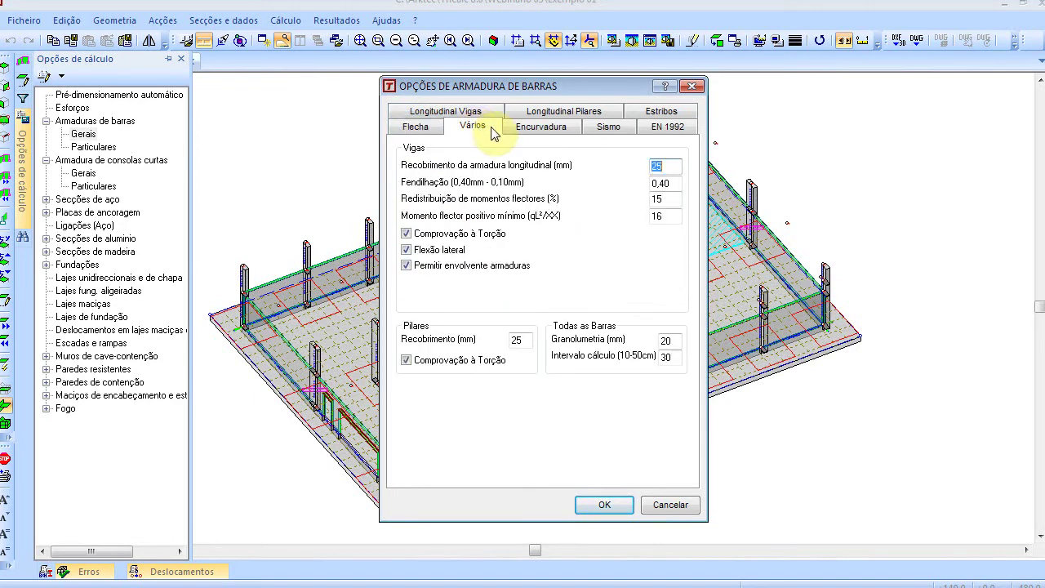
{"action": "double_click", "coordinate": [672, 184]}
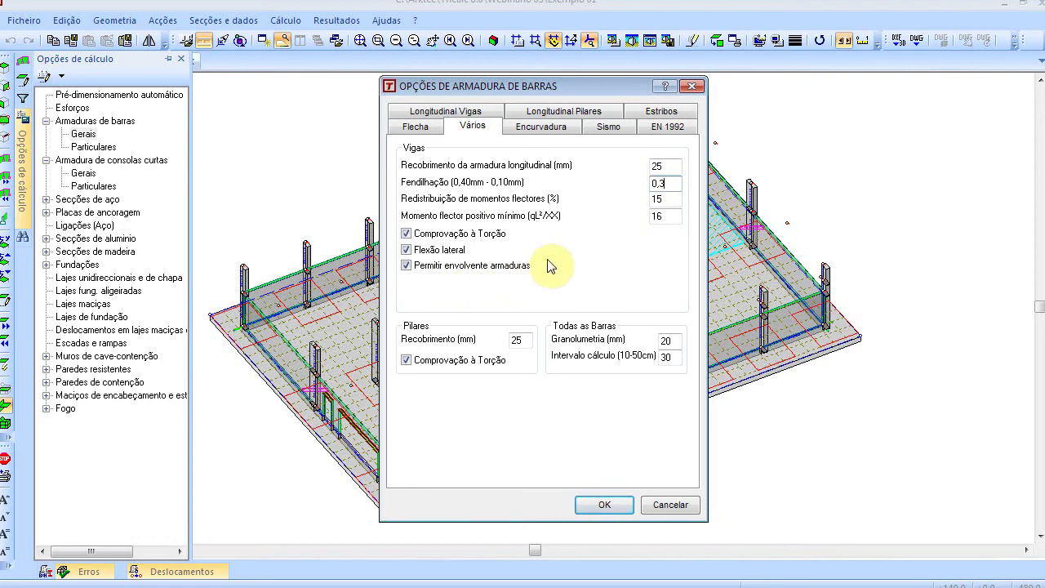
{"action": "left_click", "coordinate": [674, 202]}
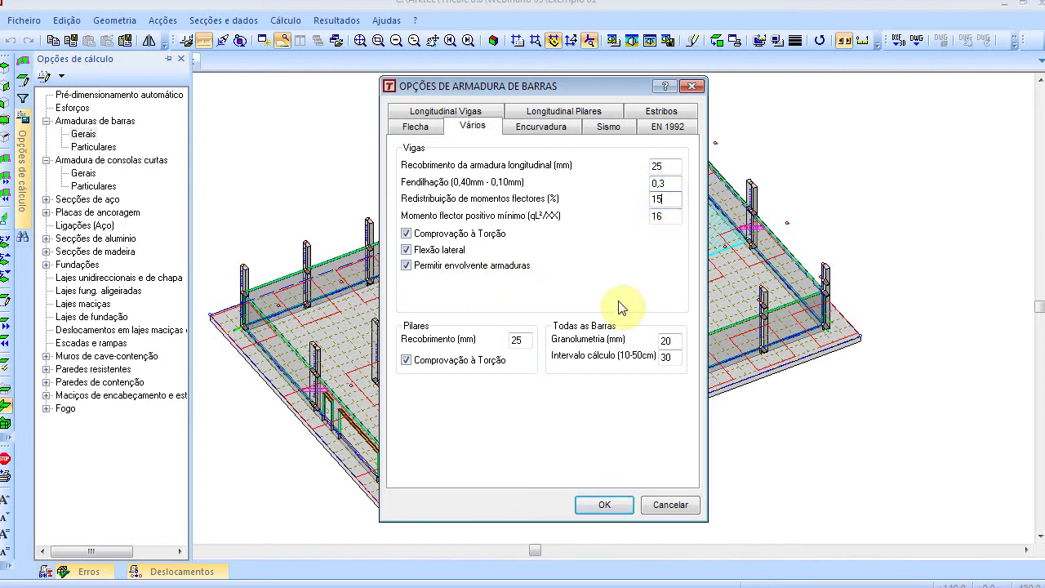
{"action": "left_click_drag", "start_coordinate": [661, 343], "coordinate": [612, 351]}
{"action": "left_click_drag", "start_coordinate": [676, 360], "coordinate": [600, 377]}
{"action": "type", "text": "50"}
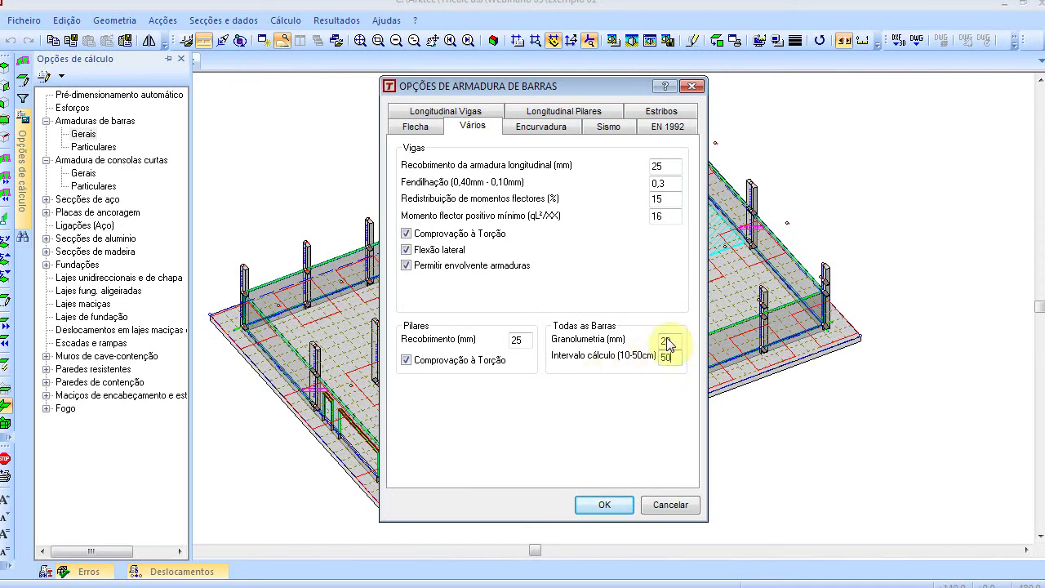
Step: Set column buckling to fixed nodes (Nós Fixos) in both principal planes, review the seismic and EN 1992 options, and accept the bar reinforcement options
{"action": "left_click", "coordinate": [539, 128]}
{"action": "left_click", "coordinate": [447, 248]}
{"action": "left_click", "coordinate": [560, 249]}
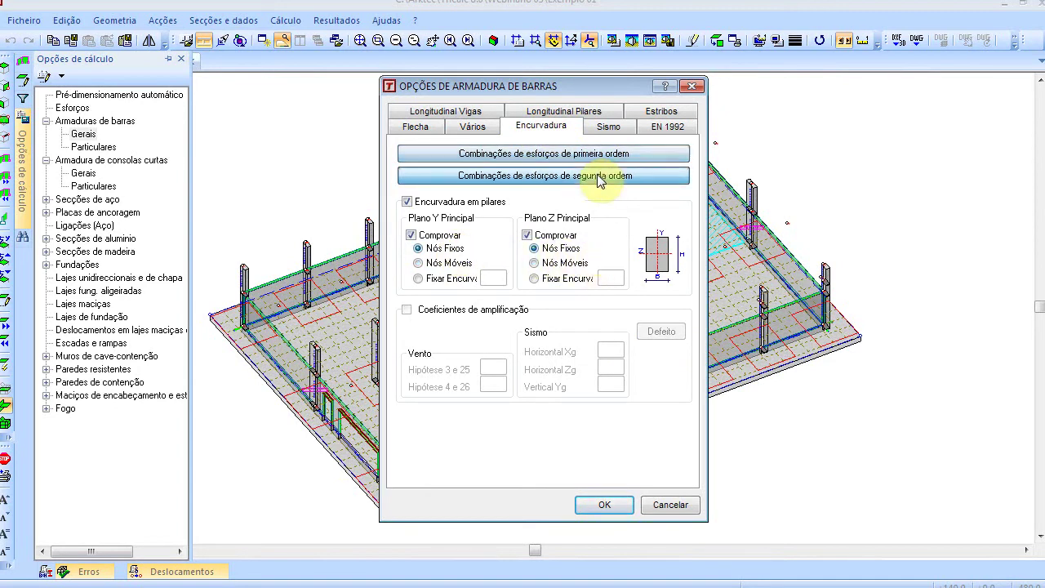
{"action": "left_click", "coordinate": [608, 127]}
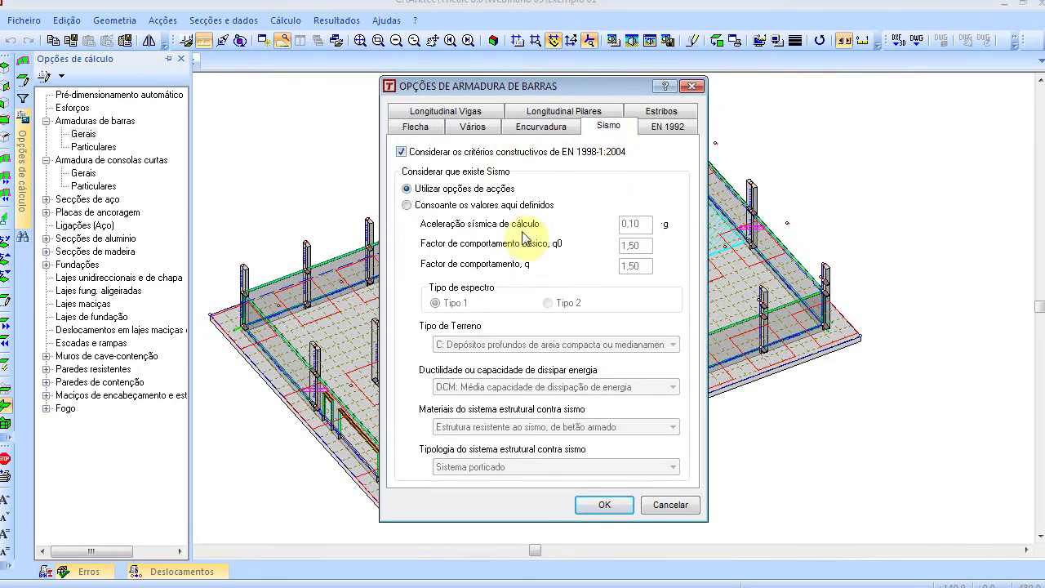
{"action": "left_click", "coordinate": [650, 131]}
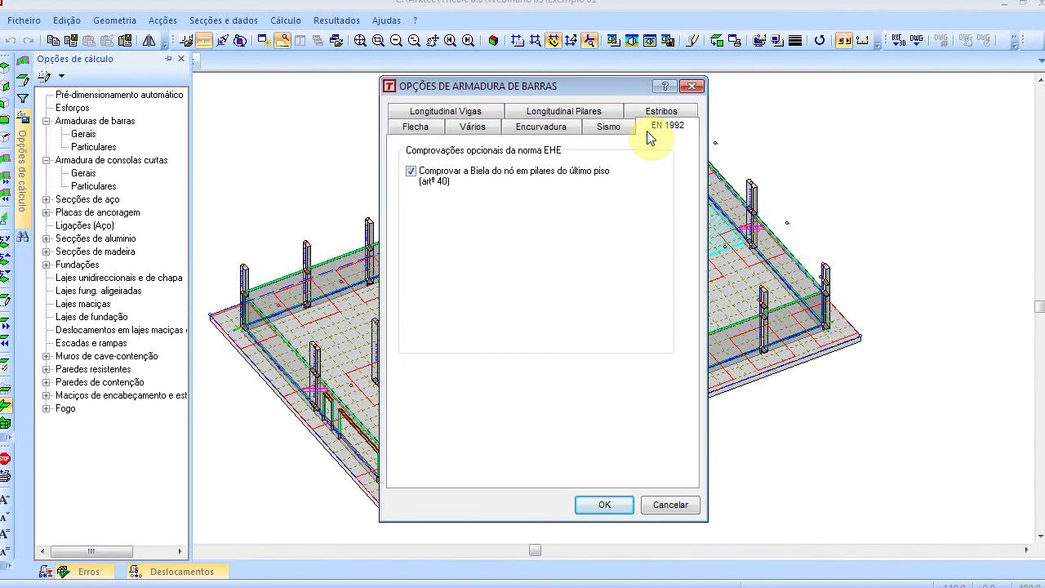
{"action": "left_click", "coordinate": [415, 131]}
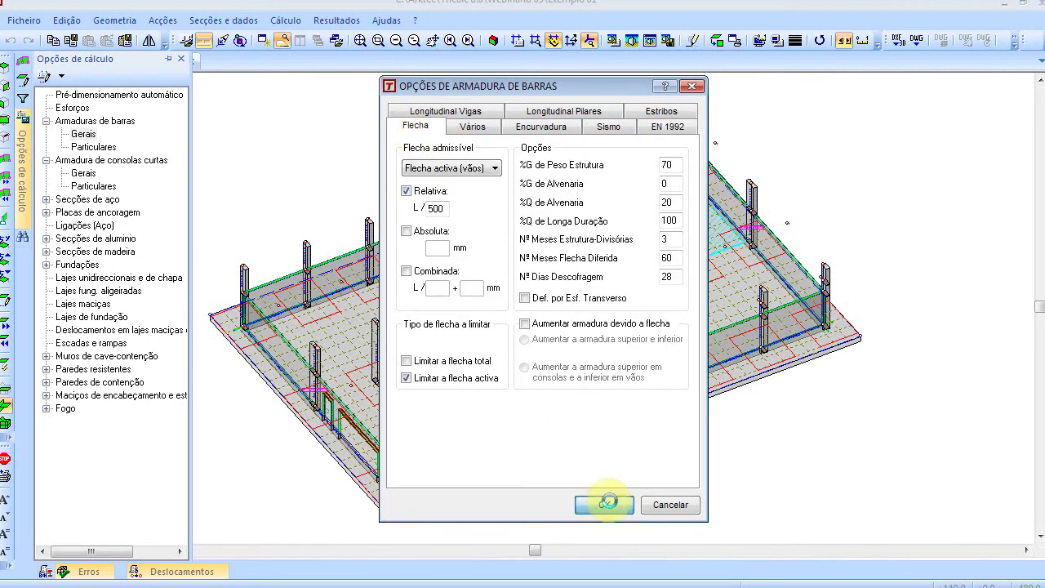
{"action": "left_click", "coordinate": [604, 504]}
Step: In the foundation slab and floating beam characteristics, set the general soil displacement stiffness Ky to 100 MPa/m
{"action": "left_click", "coordinate": [285, 20]}
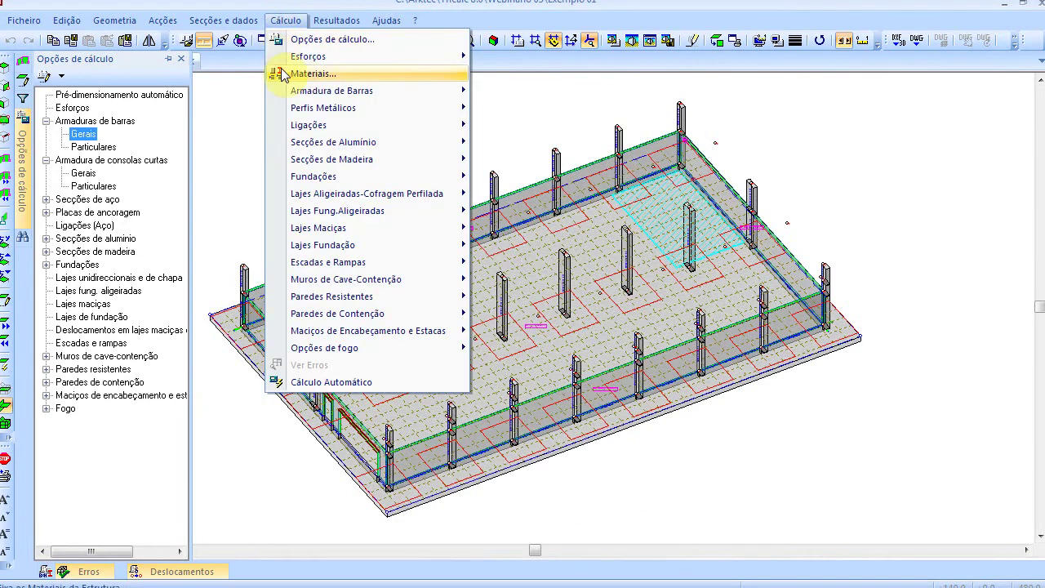
{"action": "left_click", "coordinate": [222, 20]}
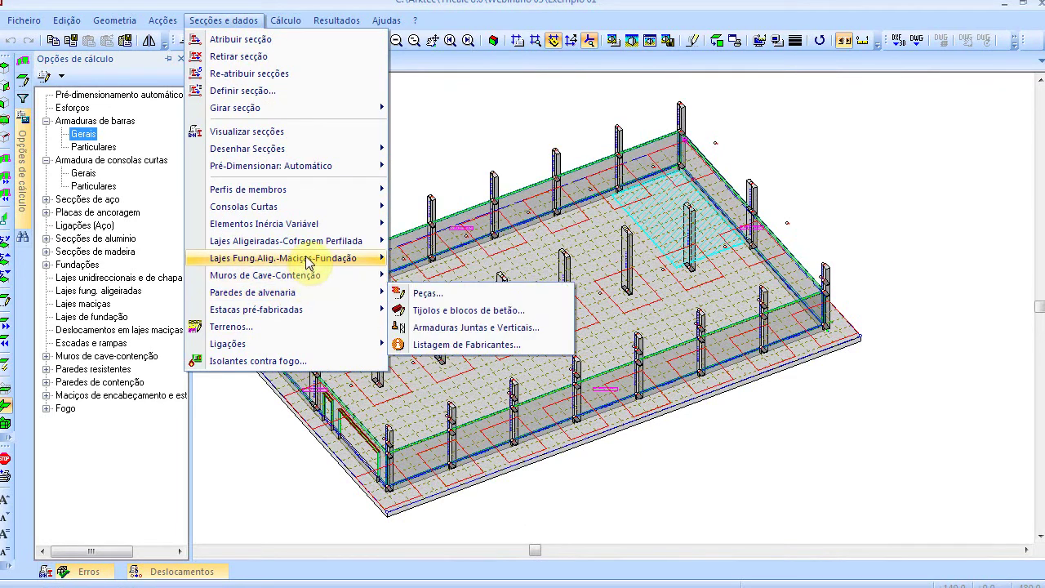
{"action": "mouse_move", "coordinate": [308, 261]}
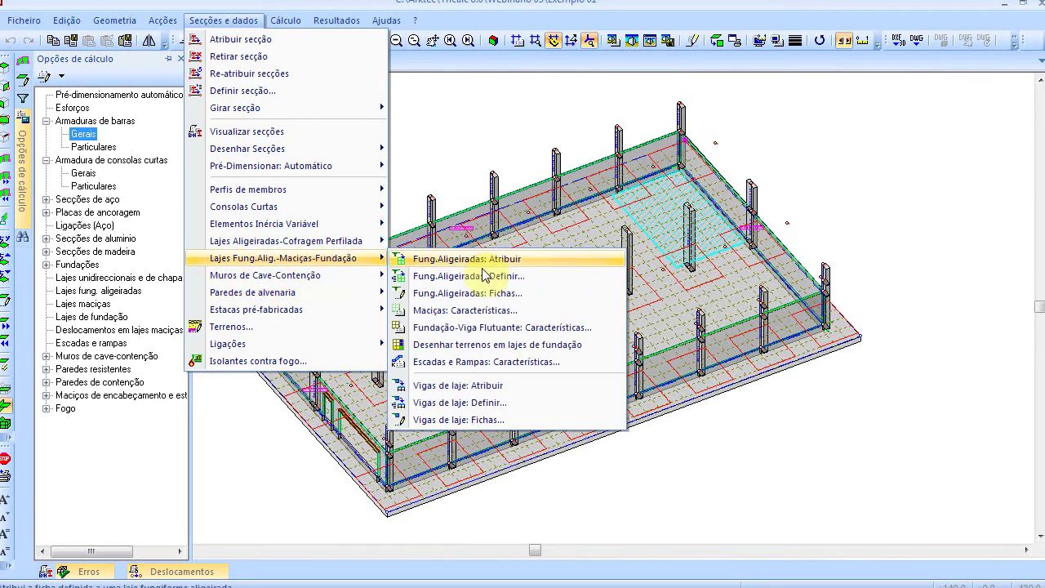
{"action": "left_click", "coordinate": [526, 327]}
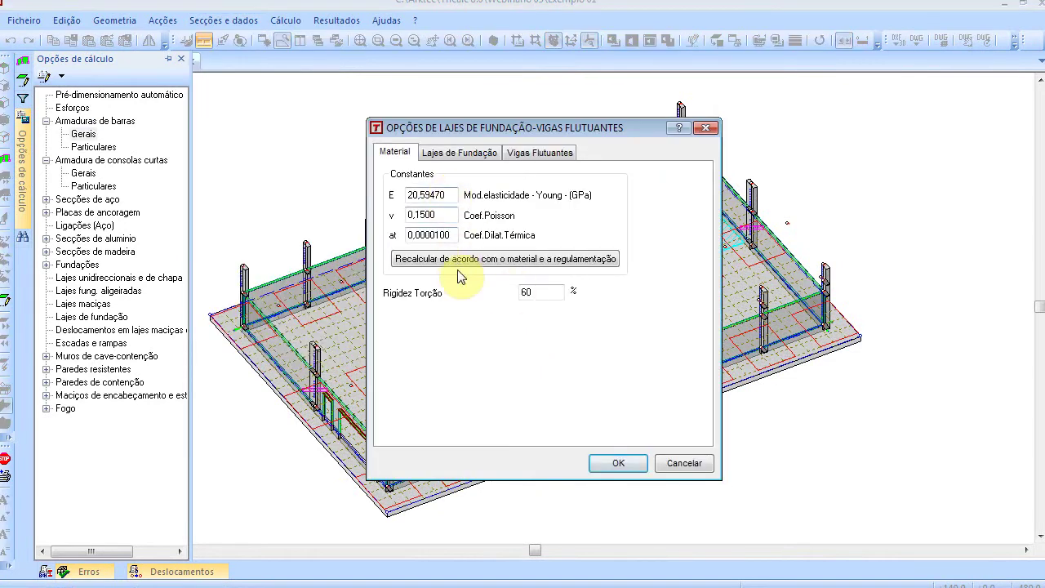
{"action": "left_click", "coordinate": [458, 153]}
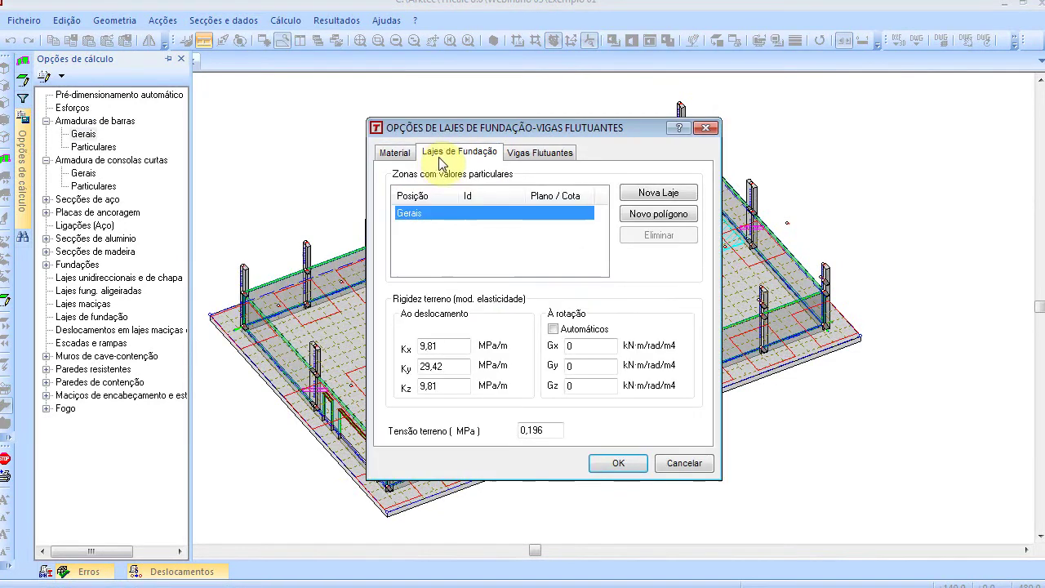
{"action": "left_click", "coordinate": [462, 341]}
{"action": "key", "text": "Tab"}
{"action": "type", "text": "100"}
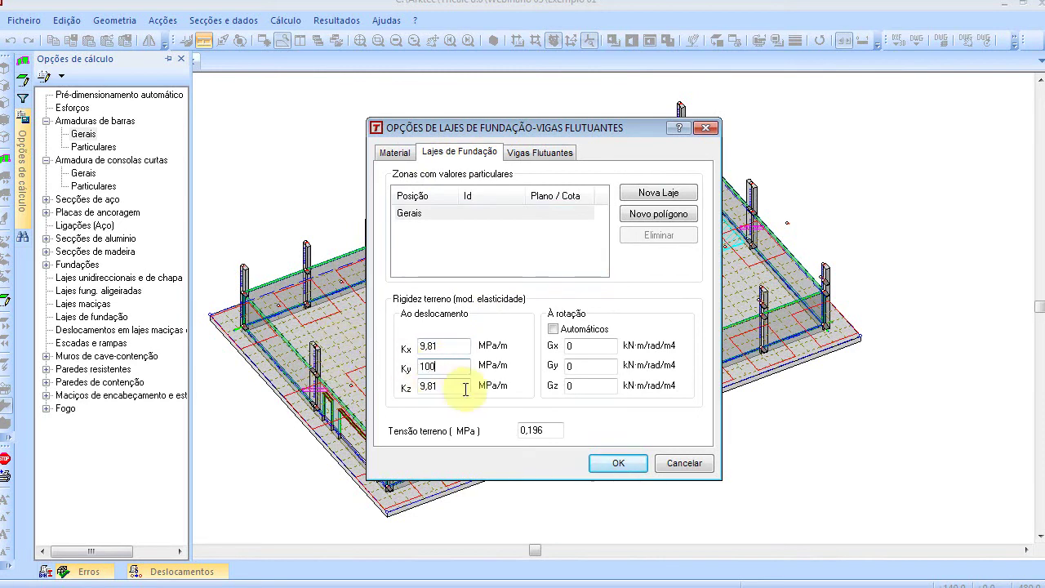
Step: Set the foundation slab's soil displacement stiffnesses Kx and Kz to 33 MPa/m
{"action": "left_click", "coordinate": [445, 343]}
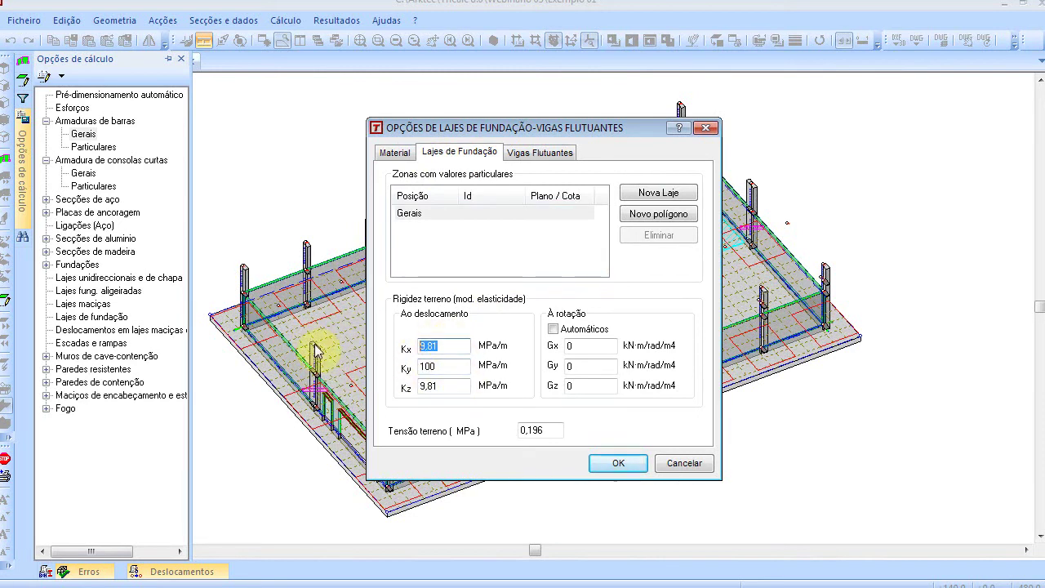
{"action": "type", "text": "3"}
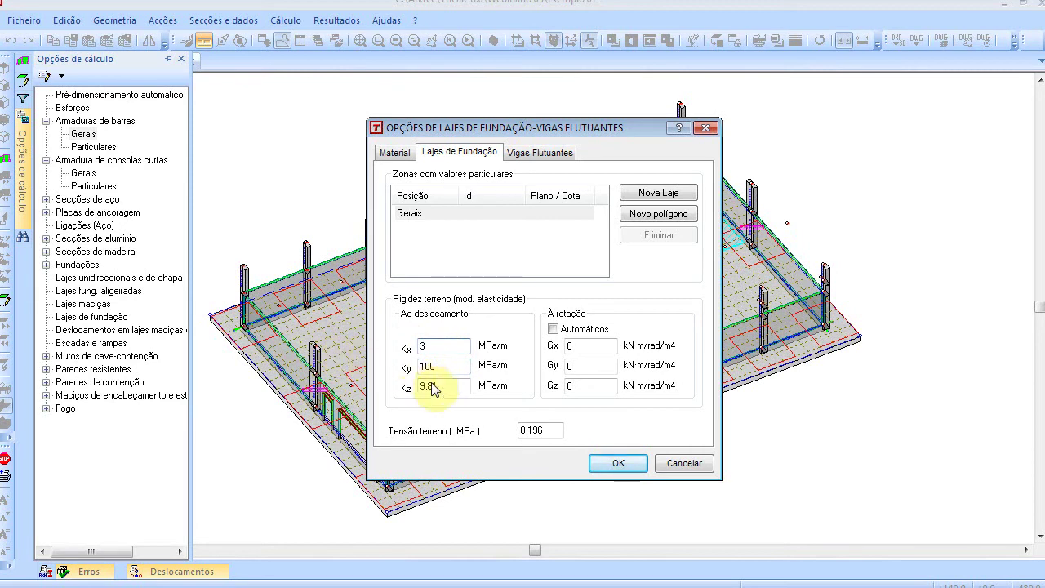
{"action": "type", "text": "3"}
{"action": "left_click", "coordinate": [445, 386]}
{"action": "type", "text": "33"}
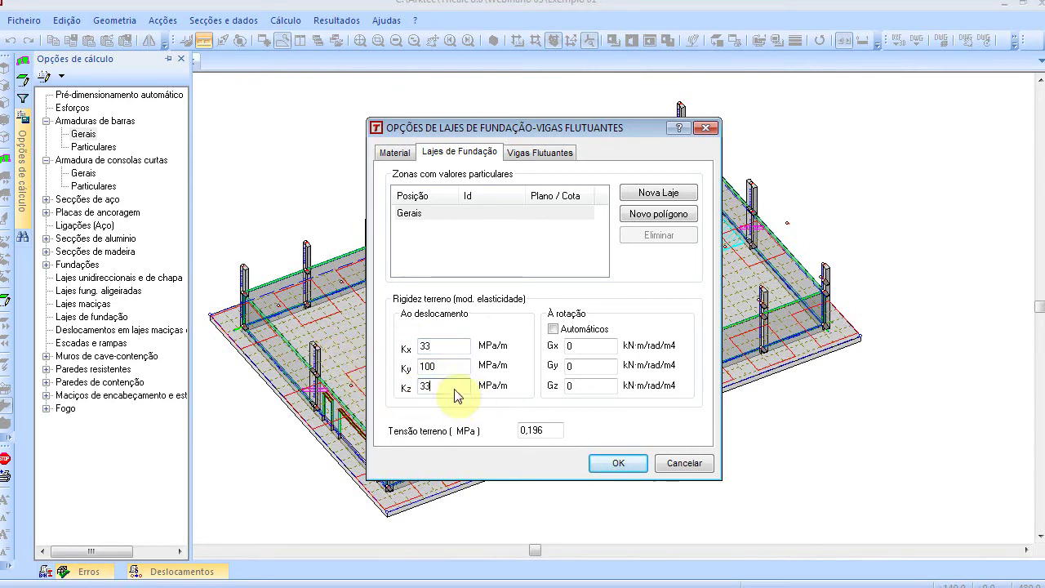
Step: Make the soil's rotational stiffnesses automatic, set the soil stress to 0,300 MPa and accept the foundation slab options
{"action": "left_click", "coordinate": [452, 365]}
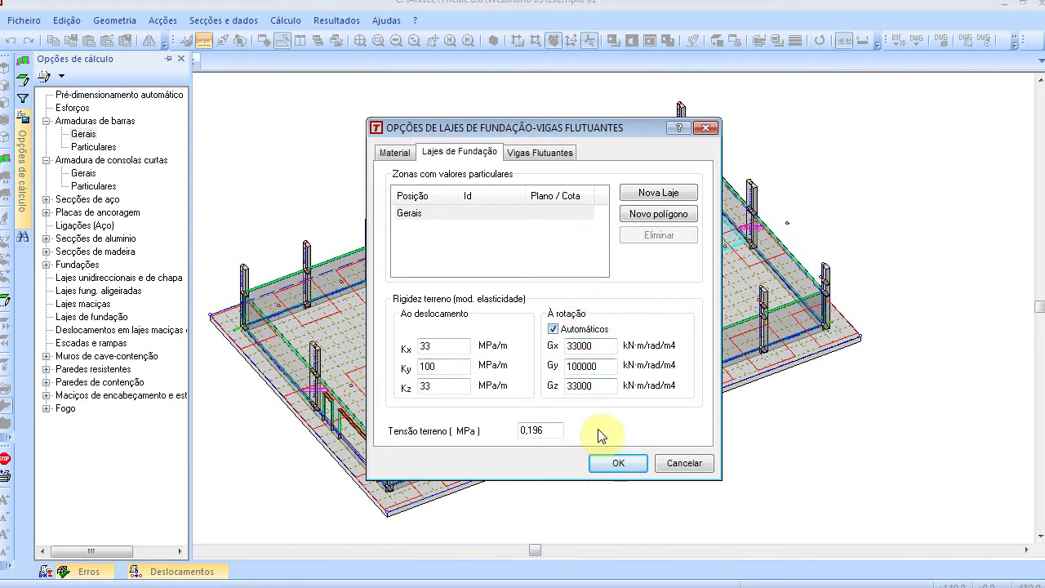
{"action": "left_click_drag", "start_coordinate": [530, 430], "coordinate": [608, 439]}
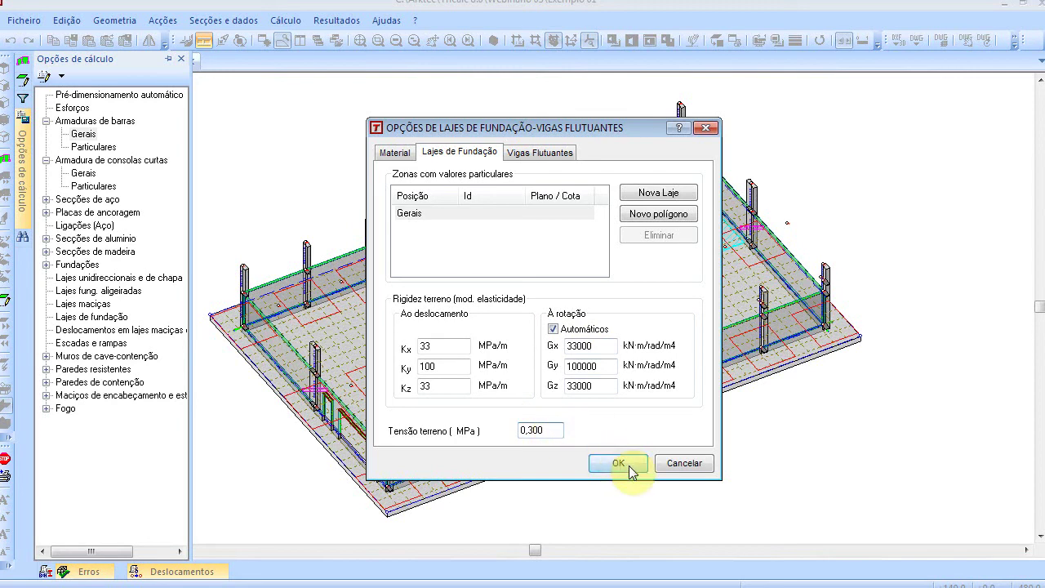
{"action": "left_click", "coordinate": [618, 462]}
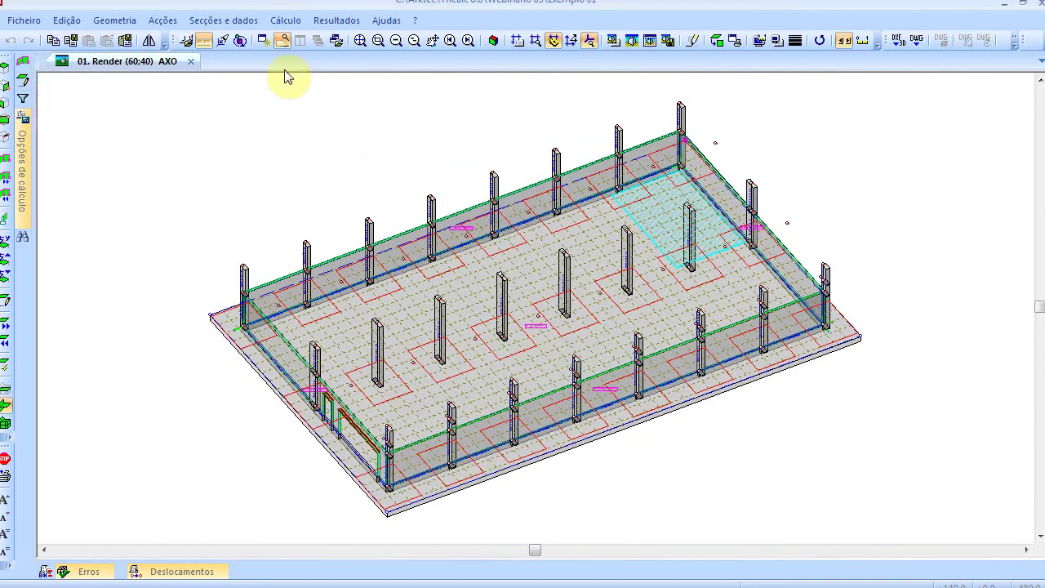
Step: Turn off the overall fire calculation in the general fire resistance options and accept
{"action": "left_click", "coordinate": [284, 21]}
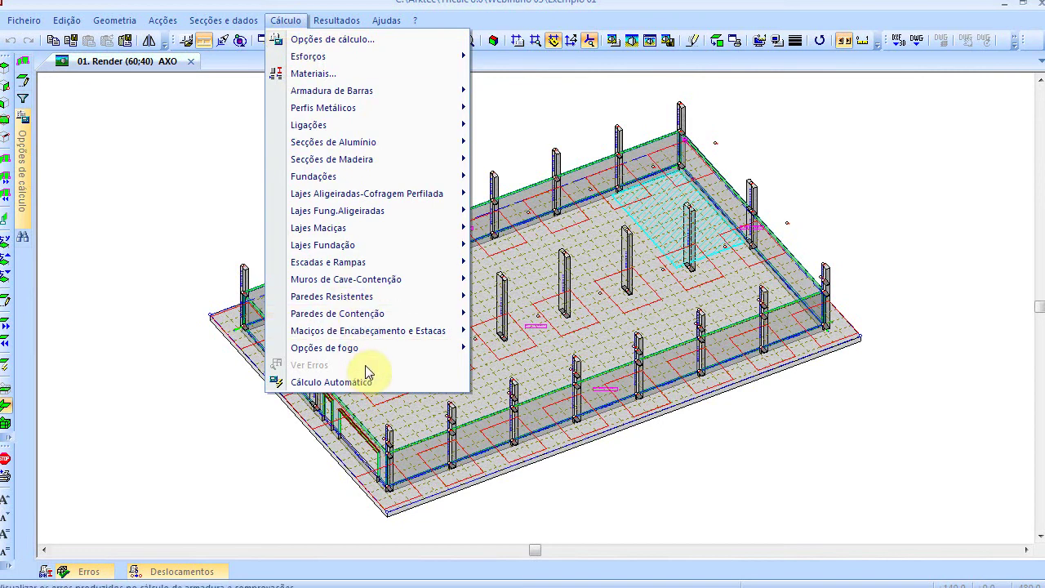
{"action": "left_click", "coordinate": [342, 40]}
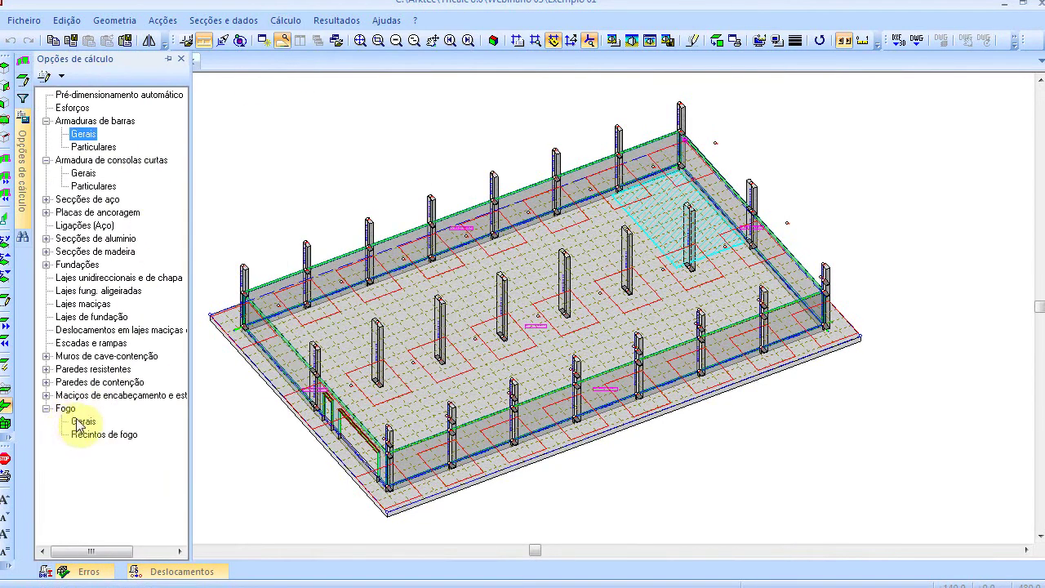
{"action": "double_click", "coordinate": [77, 422]}
{"action": "left_click", "coordinate": [342, 160]}
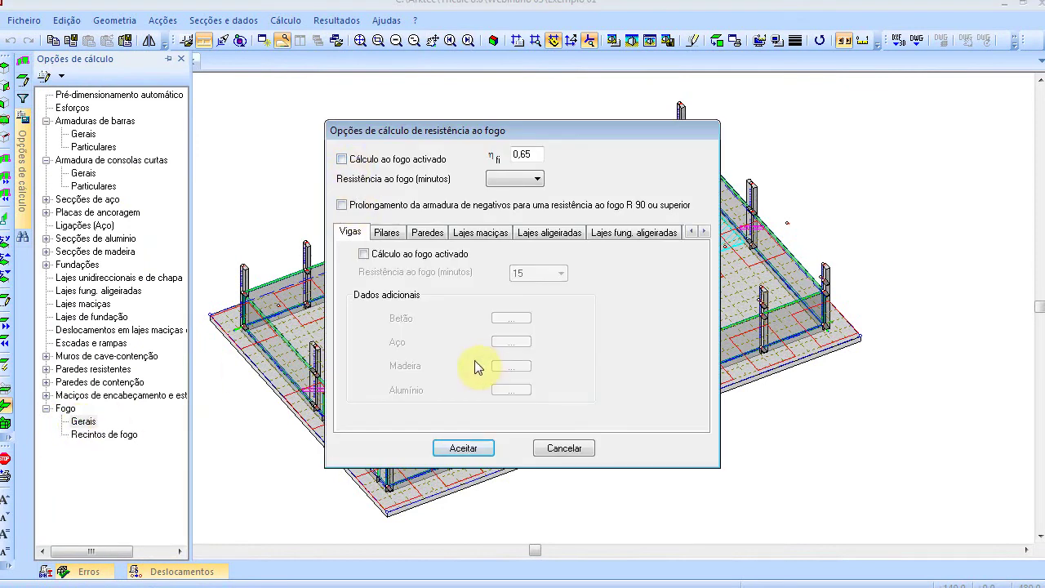
{"action": "left_click", "coordinate": [463, 448]}
Step: Run the automatic calculation once (1 vez) with the preselected checks and close the completion summary
{"action": "left_click", "coordinate": [286, 21]}
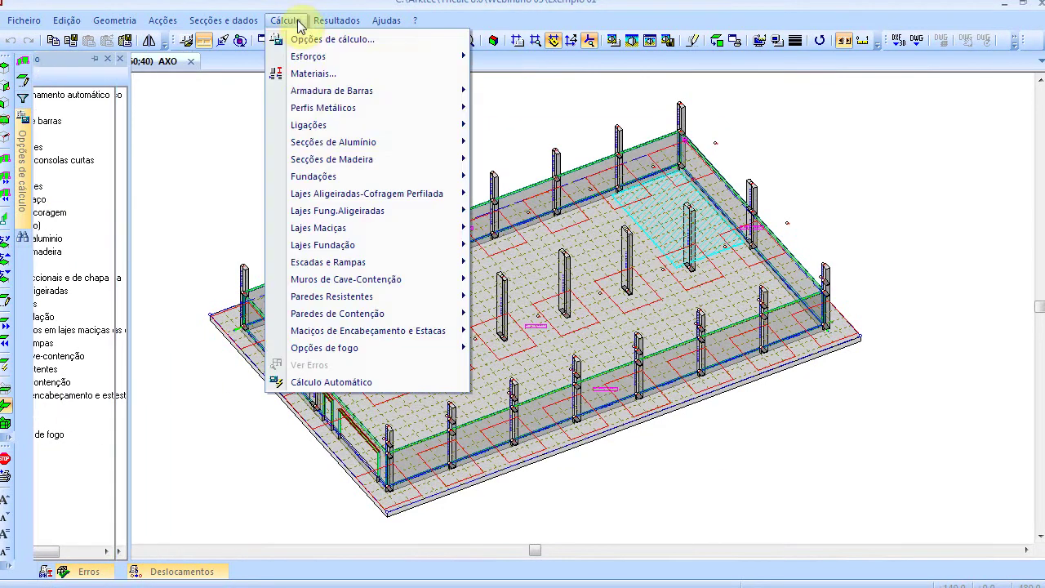
{"action": "left_click", "coordinate": [358, 382]}
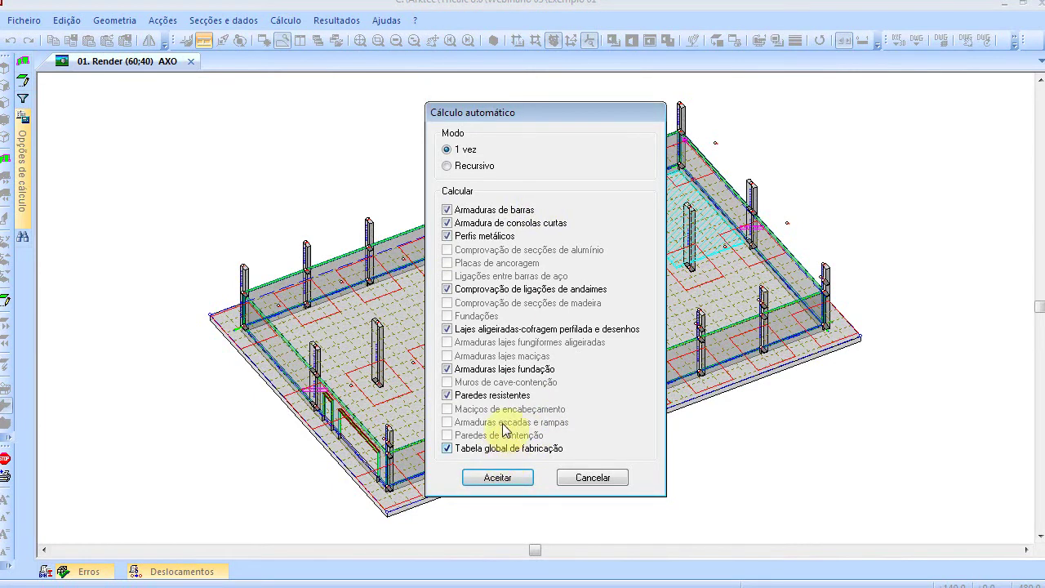
{"action": "left_click", "coordinate": [499, 477]}
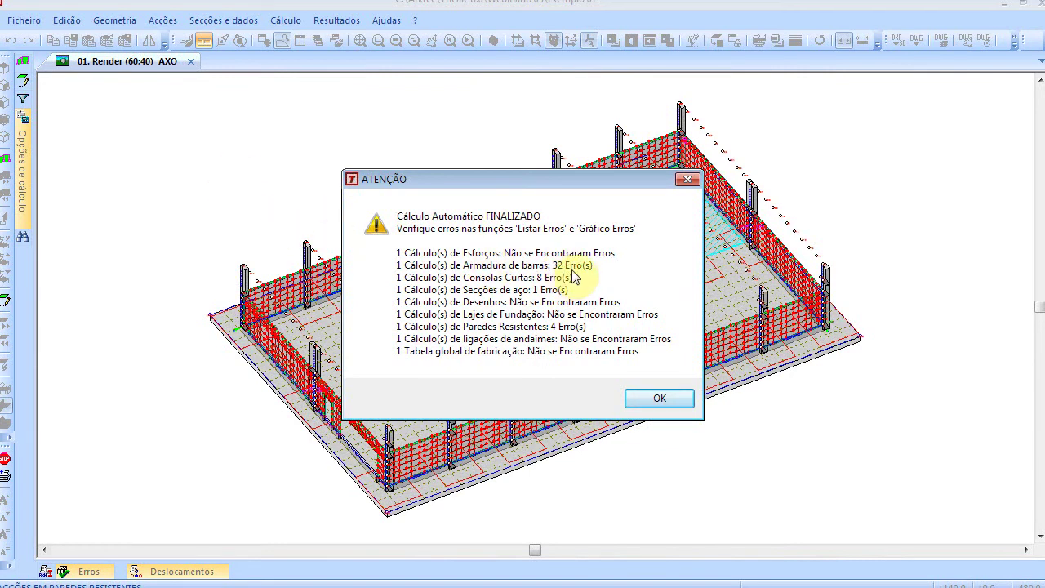
{"action": "left_click", "coordinate": [659, 400]}
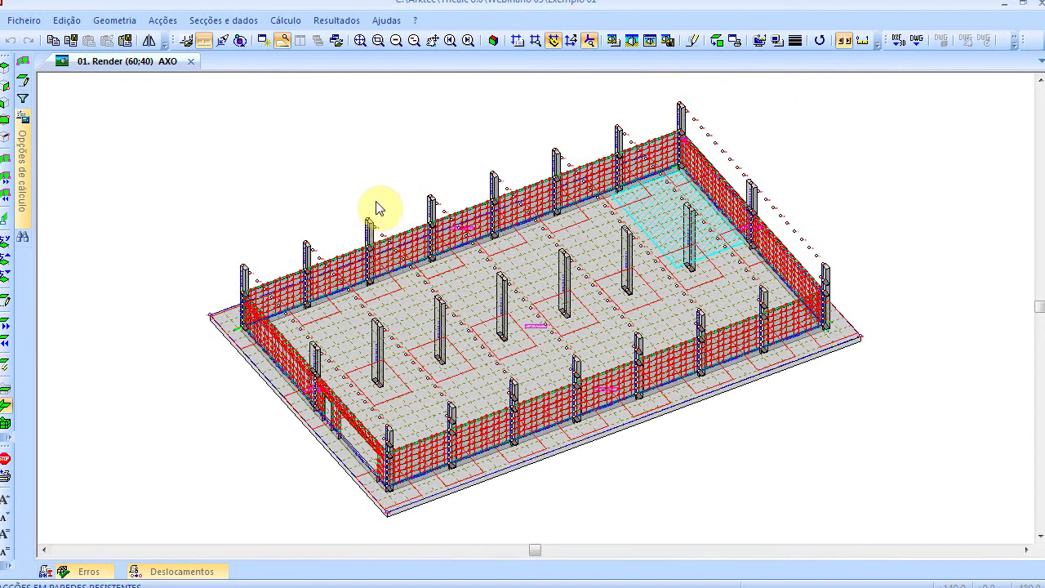
Step: Hide the drawn modelling mesh of the resisting walls and lower the viewing angle of the axonometric render
{"action": "left_click", "coordinate": [114, 21]}
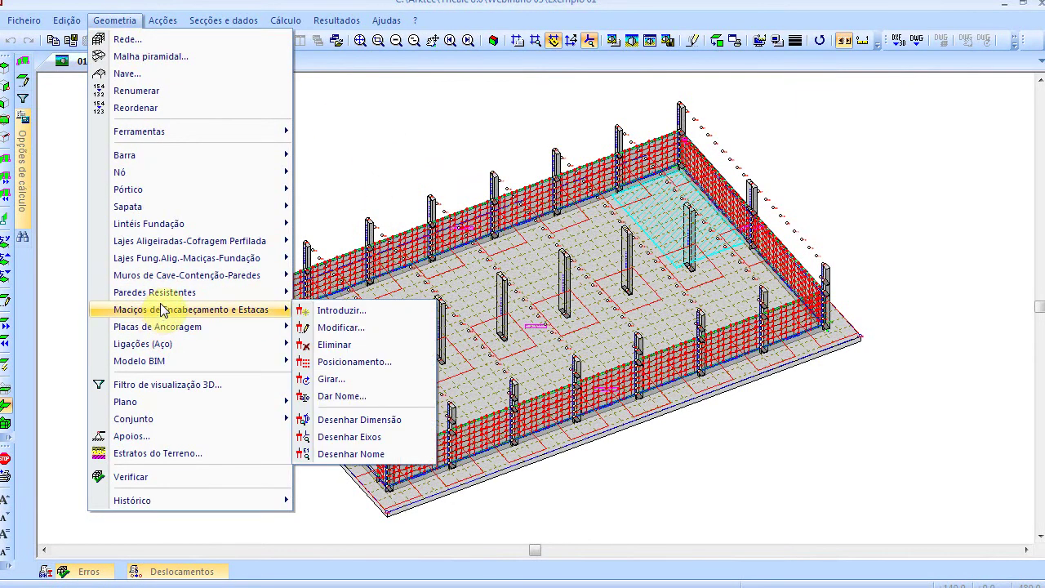
{"action": "mouse_move", "coordinate": [195, 296]}
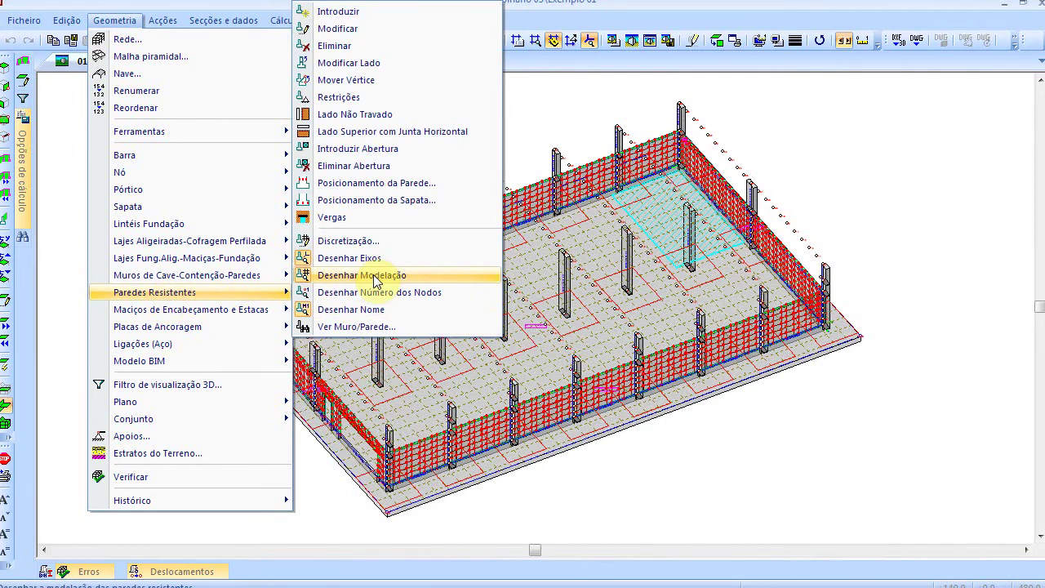
{"action": "left_click", "coordinate": [428, 275]}
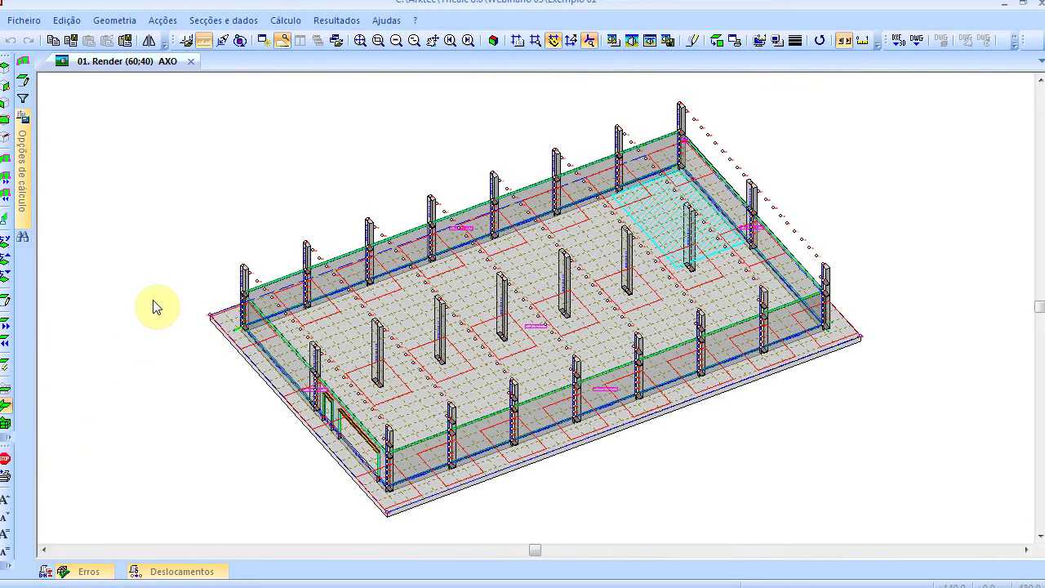
{"action": "key", "text": "Up"}
{"action": "key", "text": "Up"}
{"action": "key", "text": "Up"}
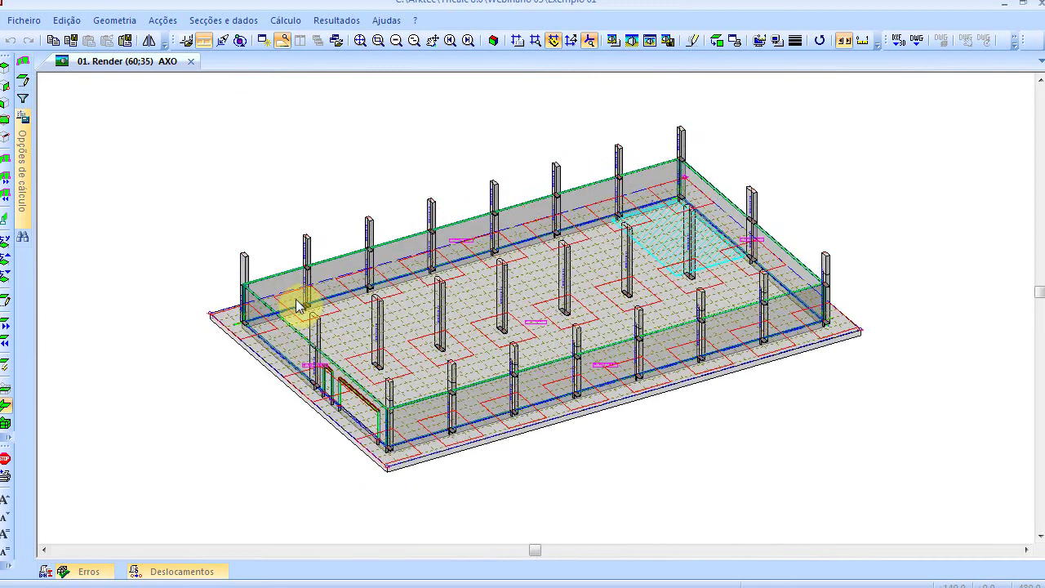
Step: Rotate the axonometric render to azimuth 45 and elevation 25 and include the beams (Vigas) in the visualization filter
{"action": "key", "text": "Right"}
{"action": "key", "text": "Right"}
{"action": "key", "text": "Right"}
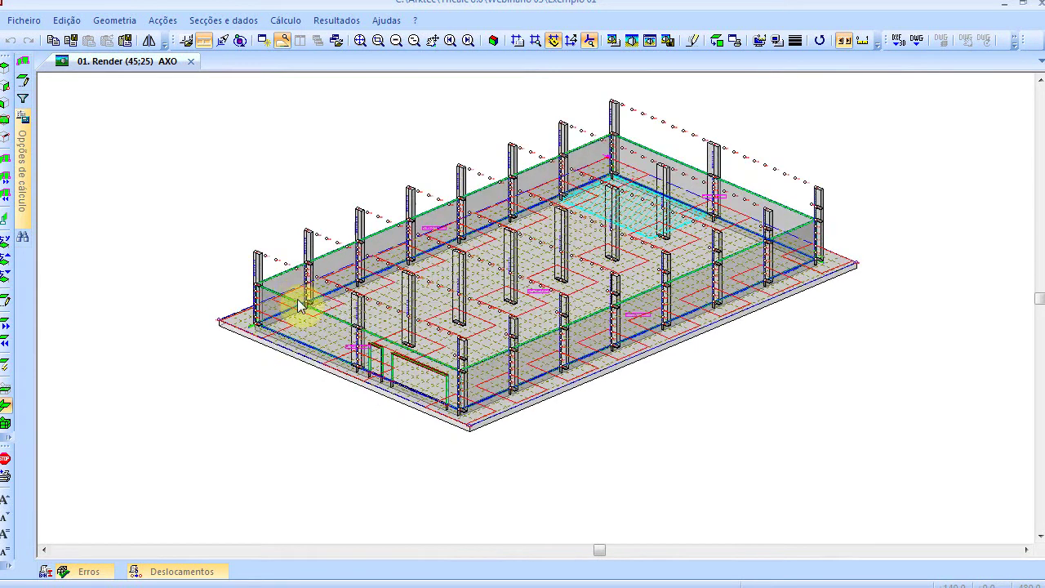
{"action": "scroll", "coordinate": [243, 202], "scroll_direction": "up", "scroll_amount": 2}
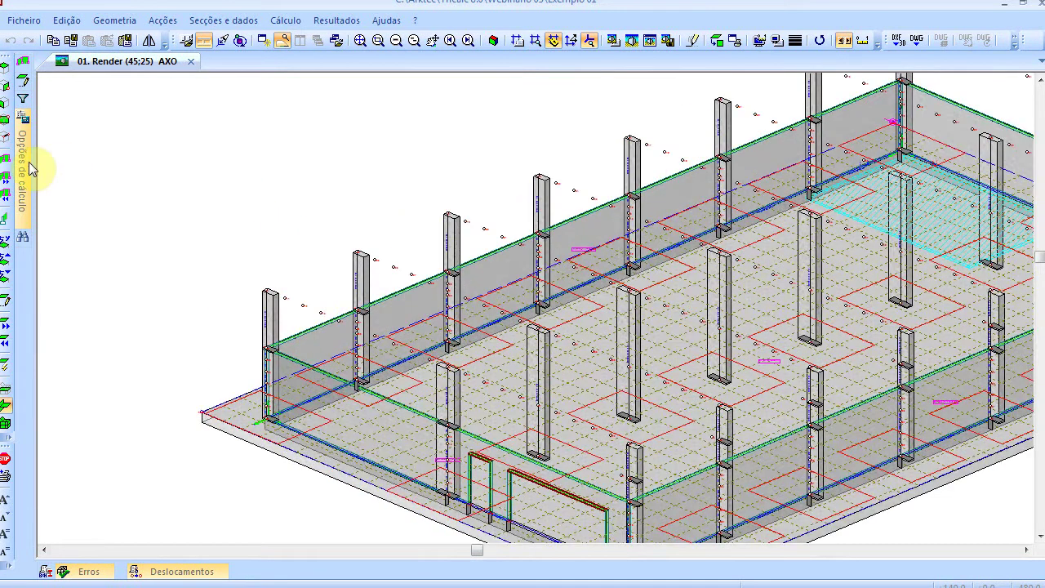
{"action": "mouse_move", "coordinate": [27, 163]}
{"action": "mouse_move", "coordinate": [20, 97]}
{"action": "left_click", "coordinate": [74, 180]}
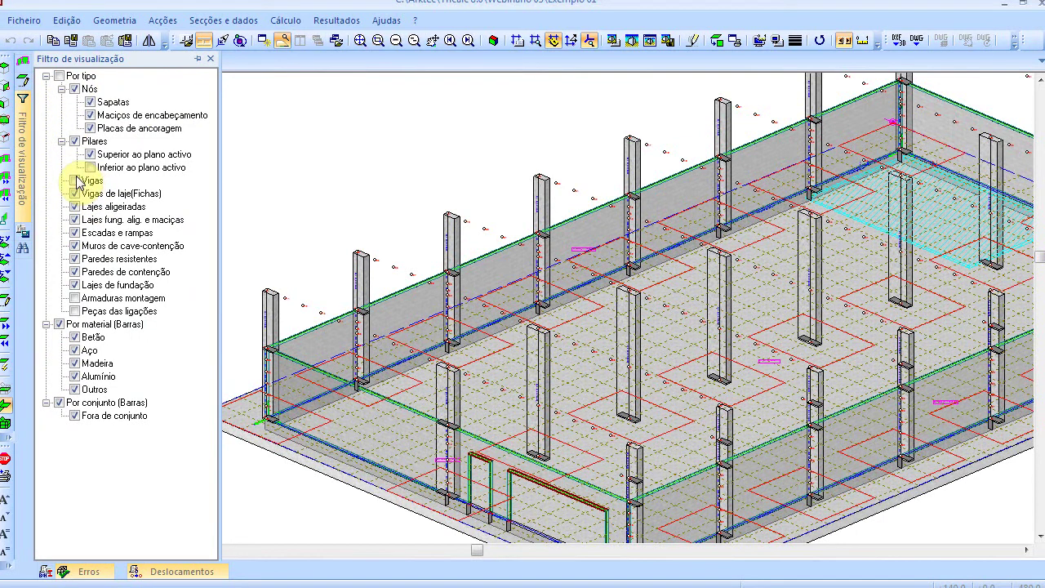
{"action": "scroll", "coordinate": [462, 299], "scroll_direction": "down", "scroll_amount": 2}
{"action": "middle_click_drag", "start_coordinate": [656, 300], "coordinate": [580, 290]}
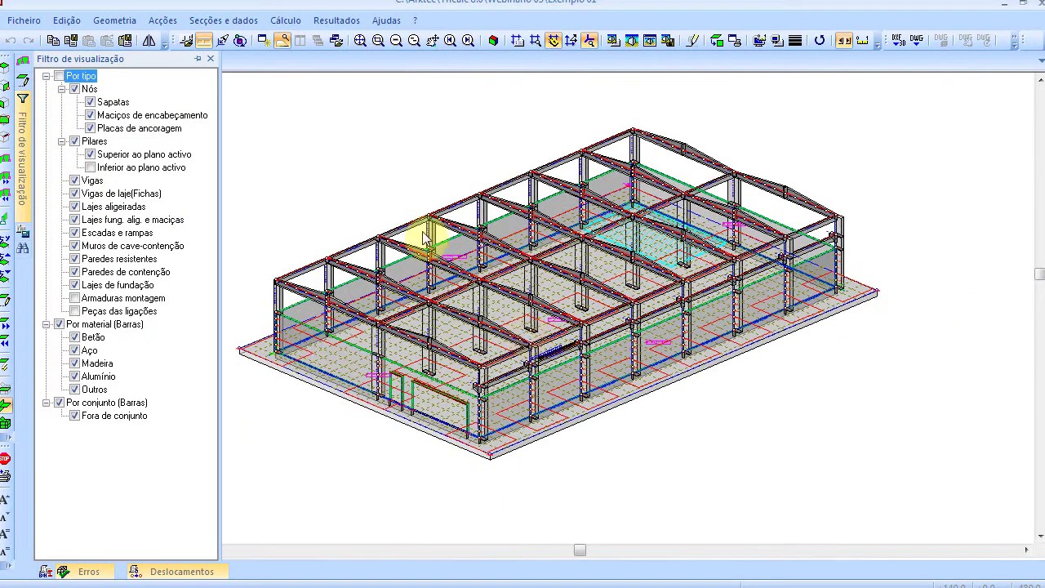
Step: List the bar reinforcement errors, enlarge the error list and inspect the roof beams in the model
{"action": "left_click", "coordinate": [285, 21]}
{"action": "mouse_move", "coordinate": [301, 88]}
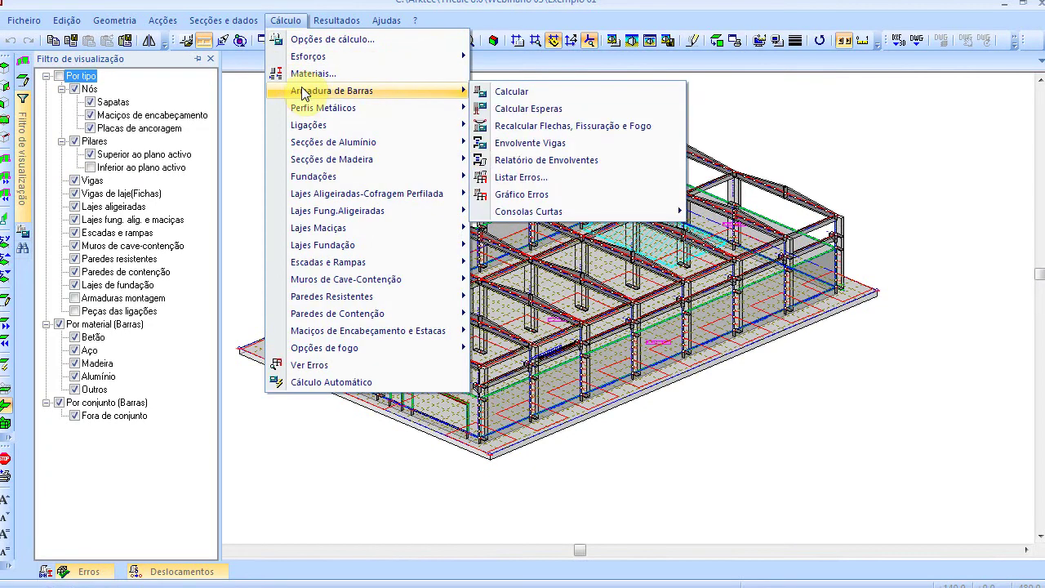
{"action": "left_click", "coordinate": [568, 181]}
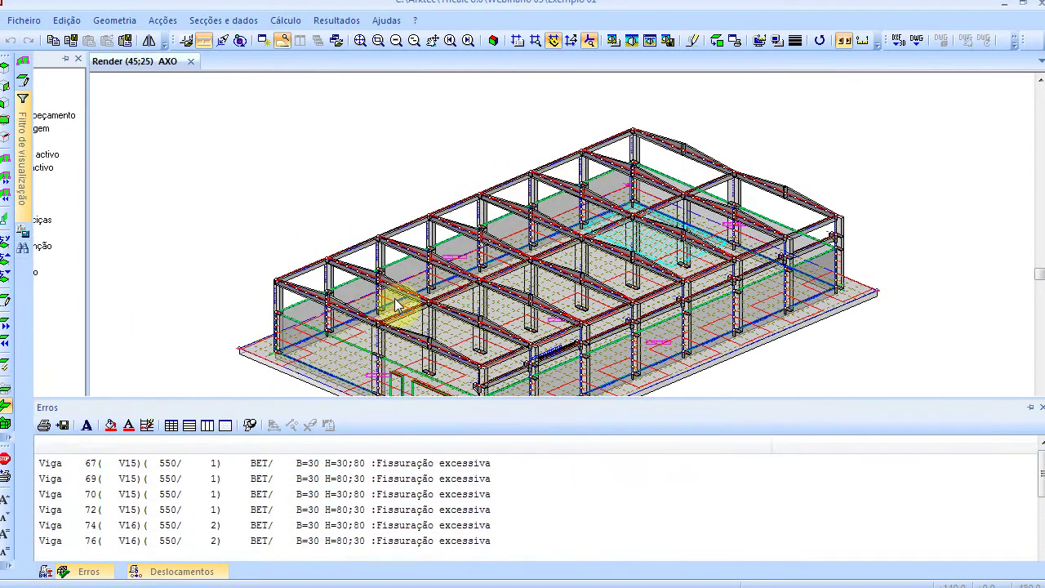
{"action": "left_click_drag", "start_coordinate": [1040, 419], "coordinate": [1042, 377]}
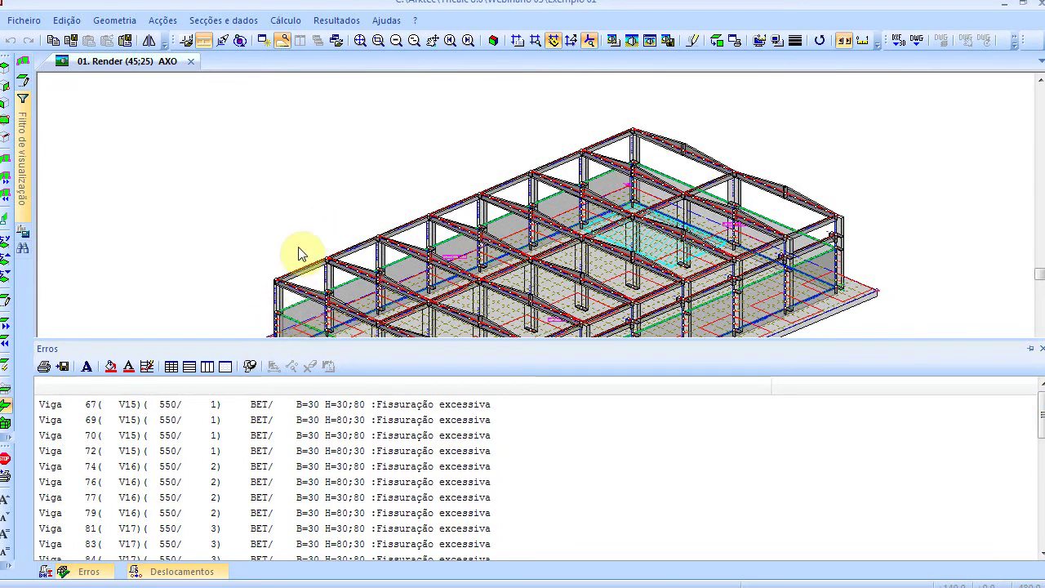
{"action": "scroll", "coordinate": [310, 296], "scroll_direction": "up", "scroll_amount": 4}
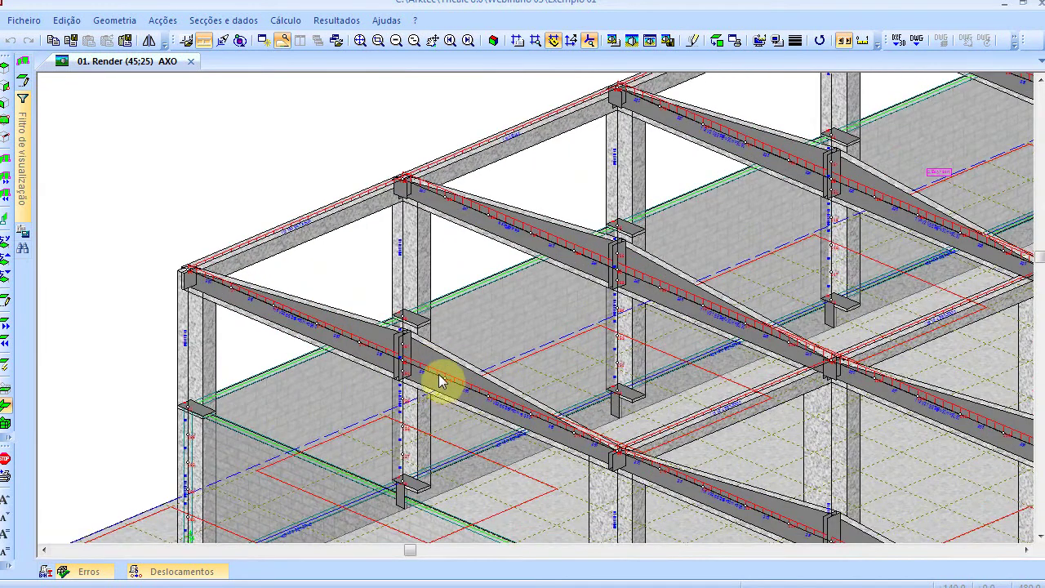
{"action": "scroll", "coordinate": [445, 390], "scroll_direction": "down", "scroll_amount": 3}
{"action": "scroll", "coordinate": [445, 390], "scroll_direction": "down", "scroll_amount": 3}
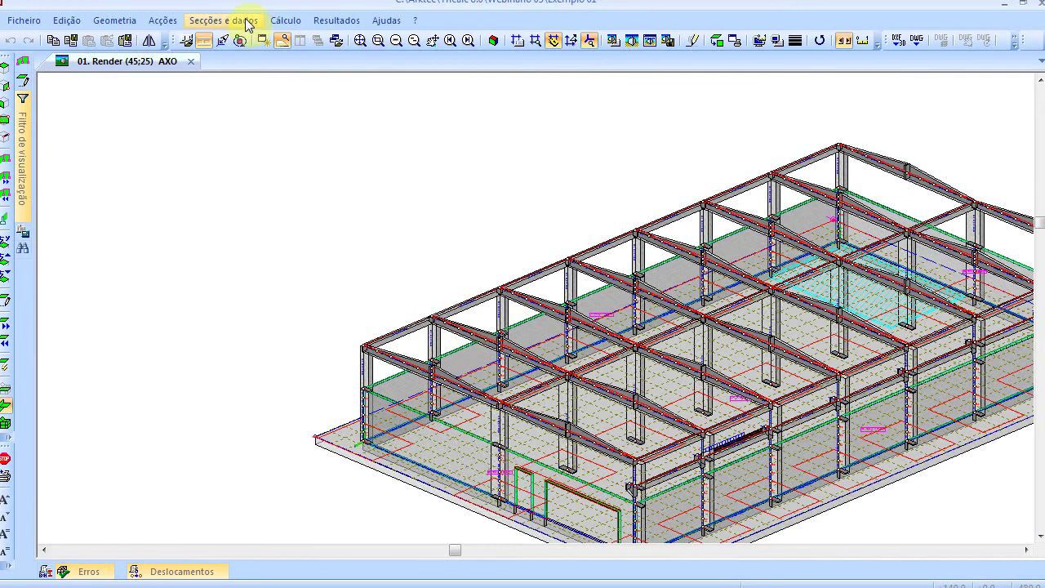
Step: List the calculation errors of the resistant walls and review the entries for walls A, B, C and D
{"action": "left_click", "coordinate": [281, 21]}
{"action": "mouse_move", "coordinate": [337, 213]}
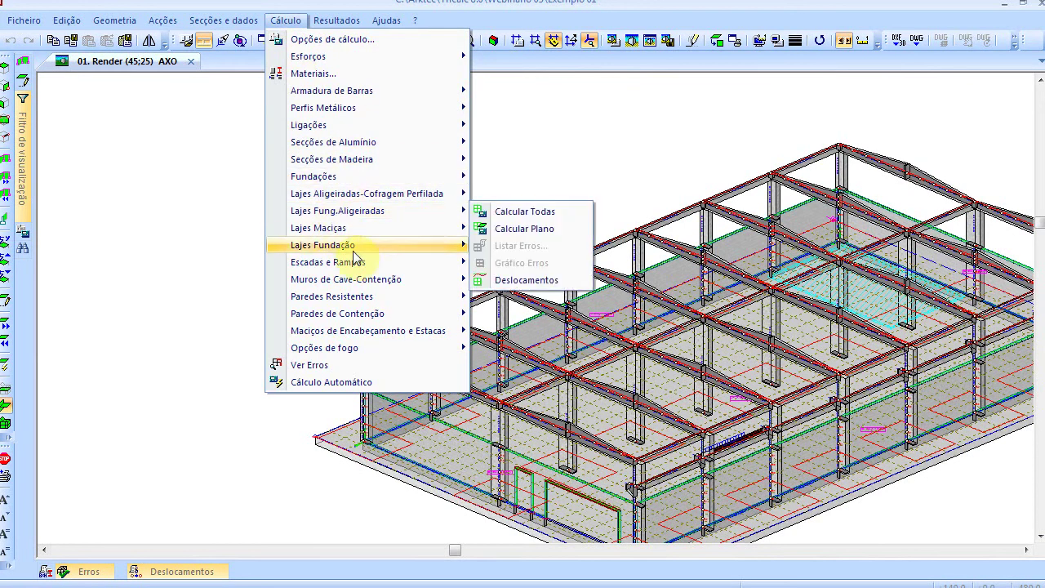
{"action": "mouse_move", "coordinate": [372, 300]}
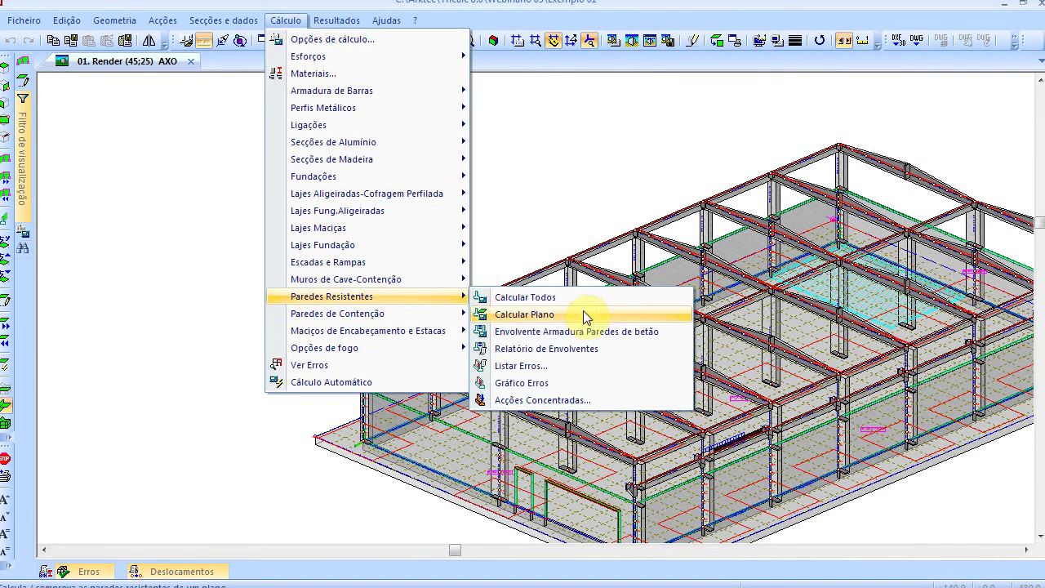
{"action": "left_click", "coordinate": [569, 366]}
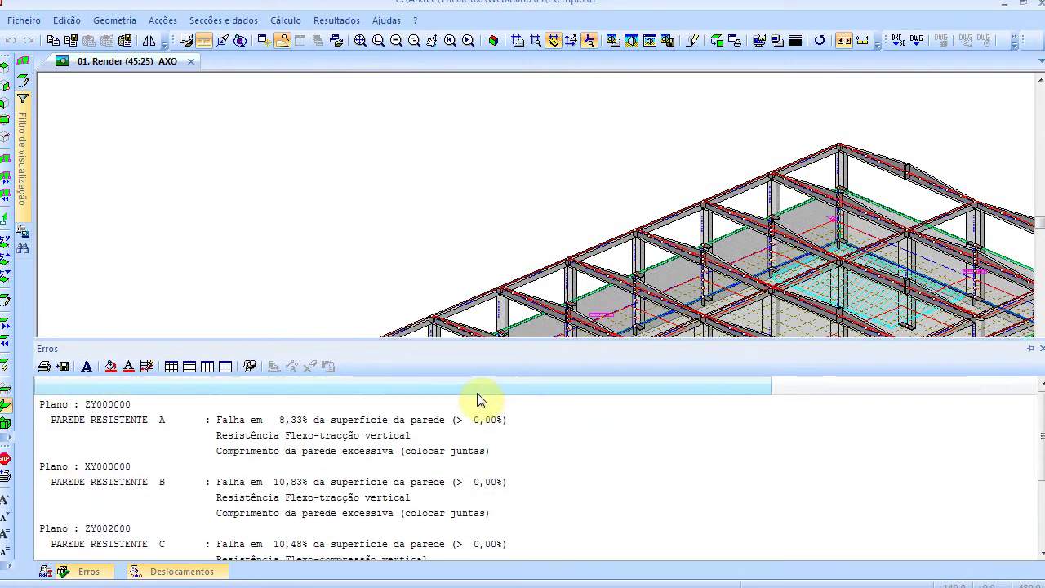
{"action": "left_click", "coordinate": [292, 419]}
{"action": "left_click", "coordinate": [298, 481]}
{"action": "left_click", "coordinate": [302, 544]}
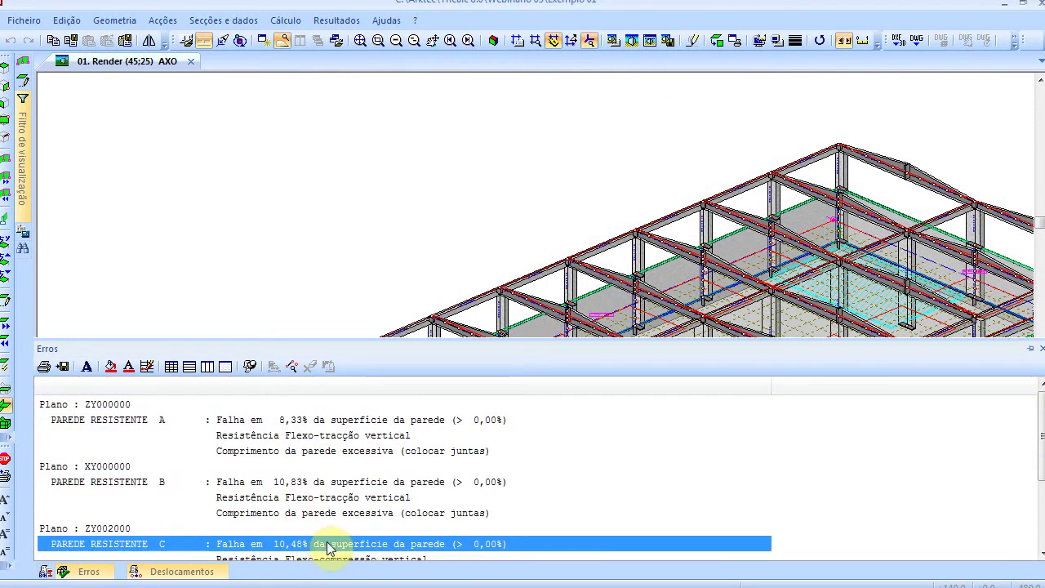
{"action": "scroll", "coordinate": [388, 508], "scroll_direction": "down", "scroll_amount": 2}
{"action": "left_click", "coordinate": [391, 497]}
{"action": "left_click", "coordinate": [392, 233]}
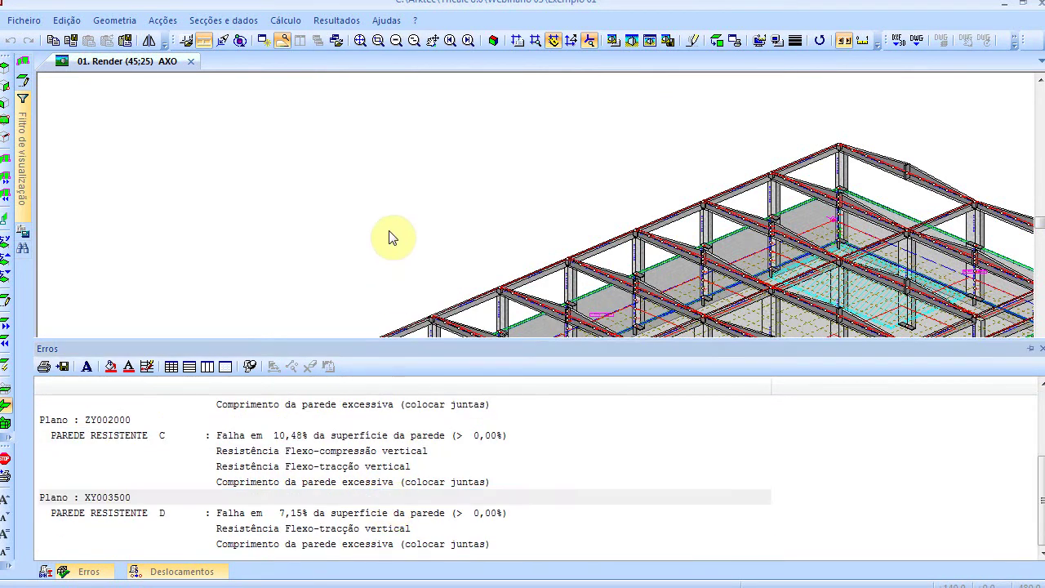
Step: Plot the resistant wall errors on the model with all error types selected
{"action": "left_click", "coordinate": [285, 21]}
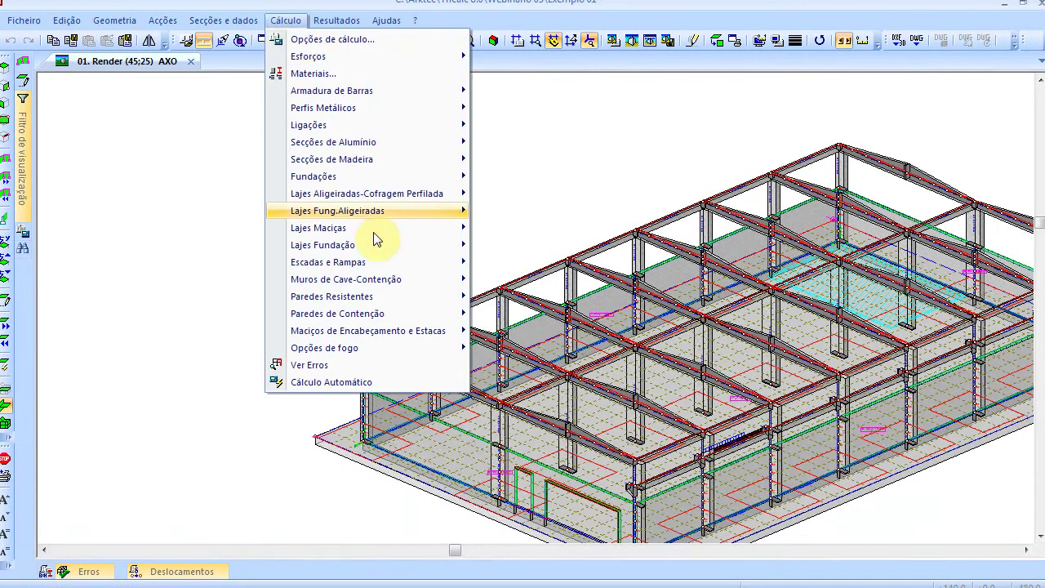
{"action": "mouse_move", "coordinate": [394, 304]}
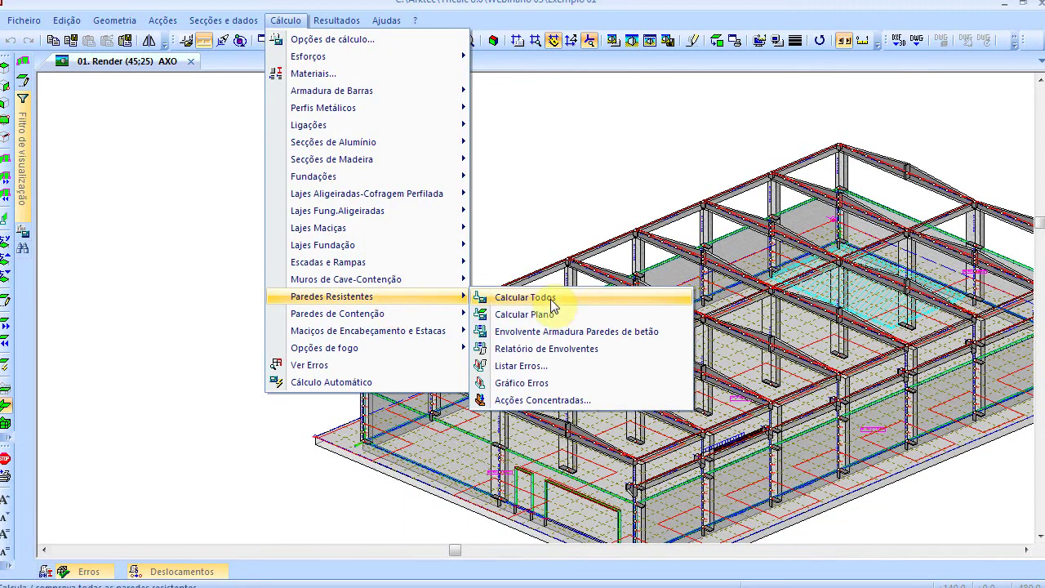
{"action": "left_click", "coordinate": [570, 380]}
{"action": "left_click", "coordinate": [653, 250]}
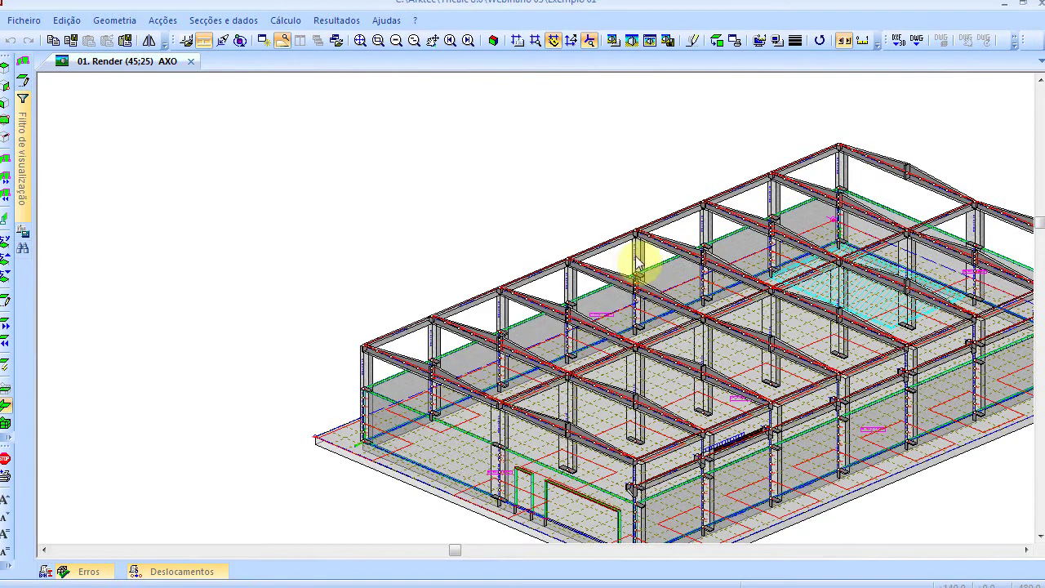
{"action": "scroll", "coordinate": [612, 410], "scroll_direction": "down", "scroll_amount": 3}
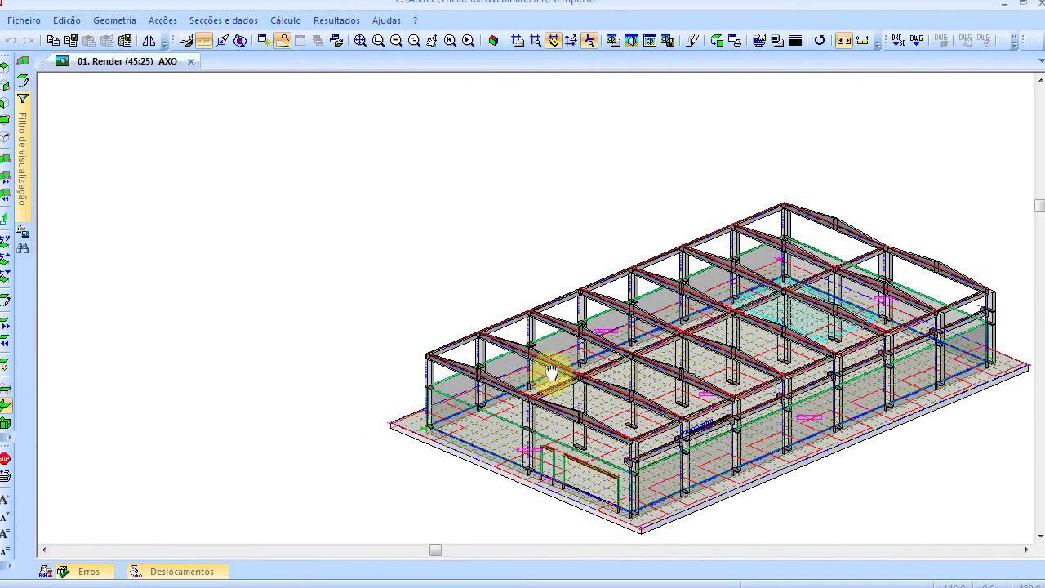
{"action": "left_click", "coordinate": [378, 23]}
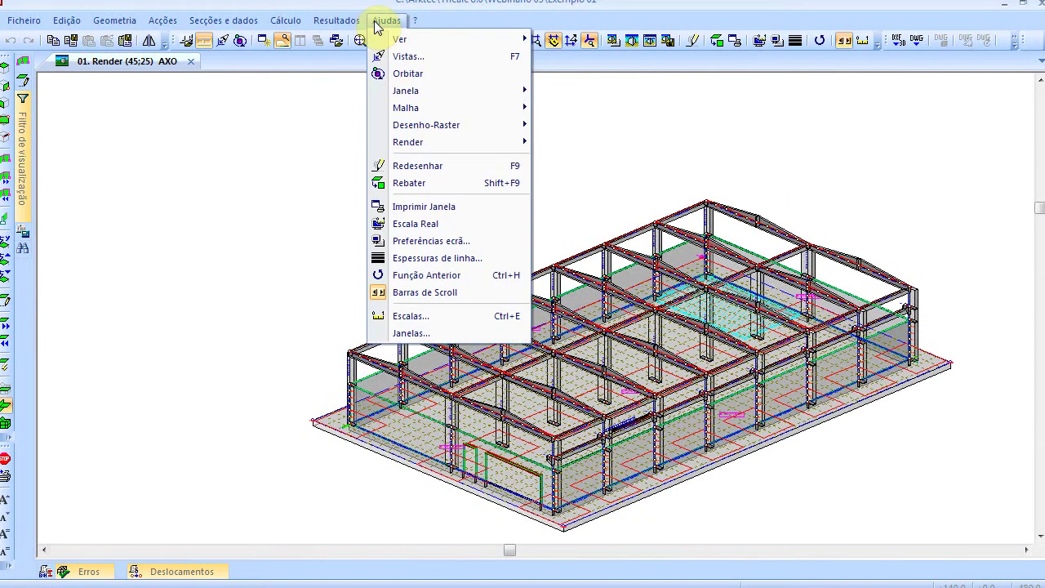
{"action": "left_click", "coordinate": [378, 23]}
{"action": "left_click", "coordinate": [335, 21]}
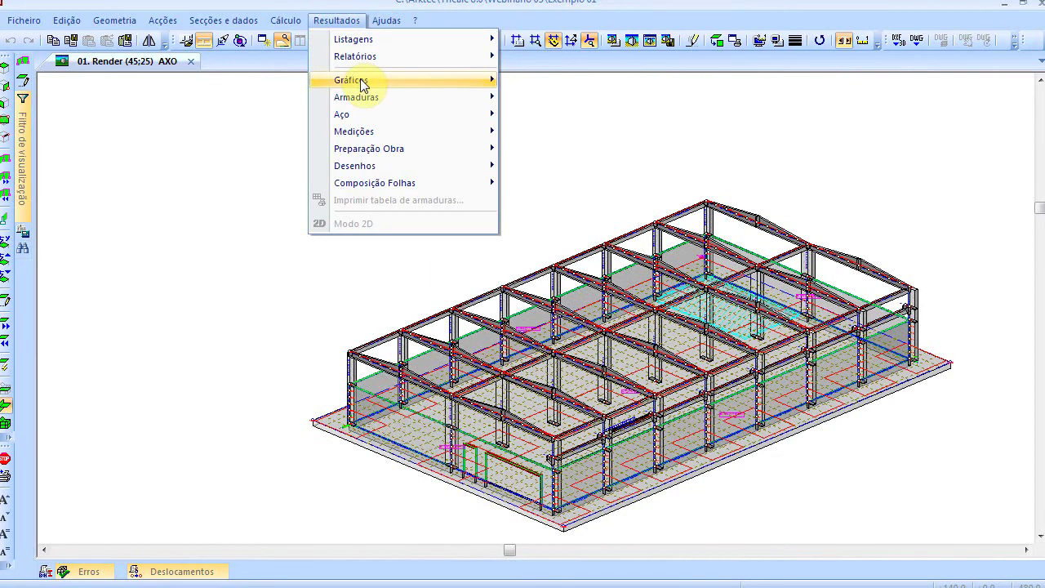
{"action": "mouse_move", "coordinate": [362, 82]}
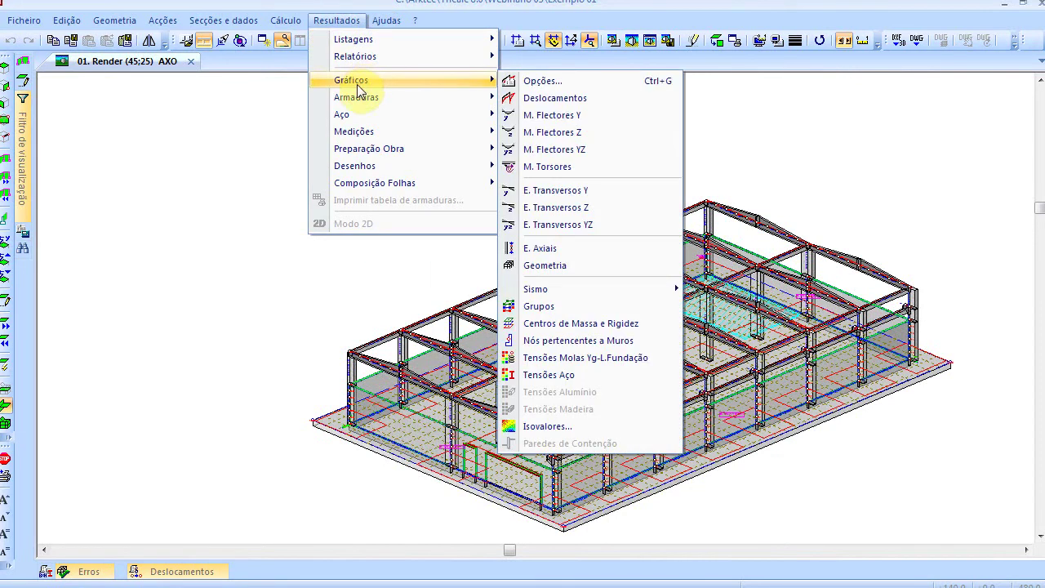
{"action": "left_click", "coordinate": [276, 128]}
Step: Set the render image to solid colour (Desenhar cor sólido) instead of texture and accept the render options
{"action": "left_click", "coordinate": [337, 20]}
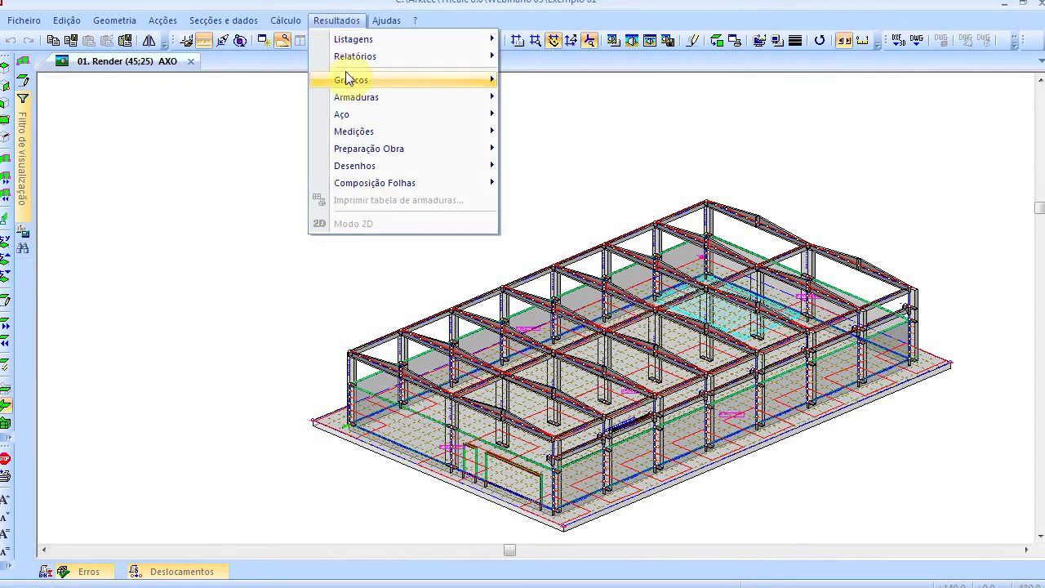
{"action": "mouse_move", "coordinate": [346, 77]}
{"action": "left_click", "coordinate": [643, 99]}
{"action": "left_click", "coordinate": [515, 350]}
{"action": "left_click", "coordinate": [613, 41]}
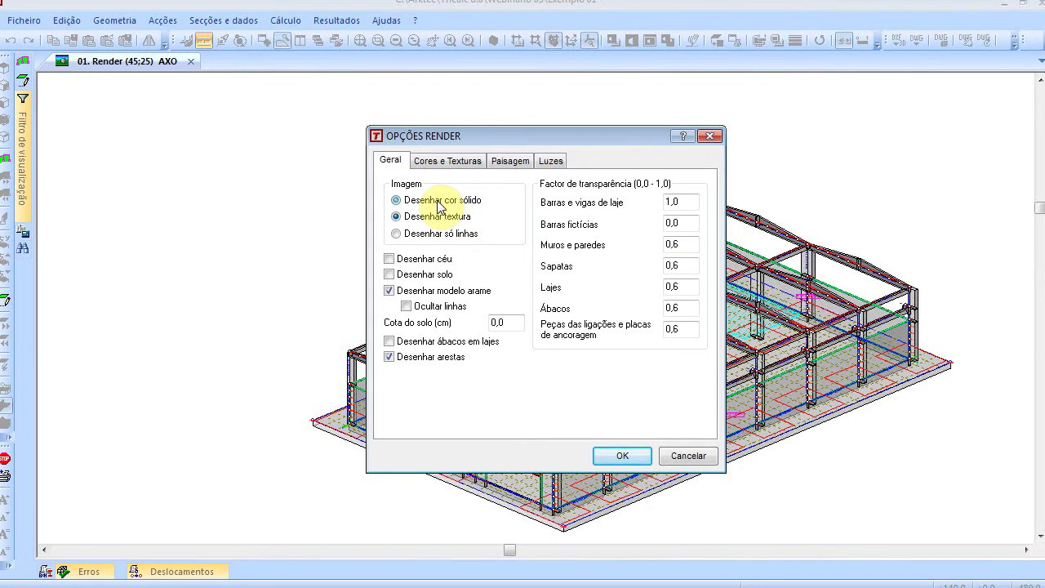
{"action": "left_click", "coordinate": [613, 455]}
Step: Plot the graphical errors of the resistant walls again on the solid-colour render, keeping all error types selected
{"action": "left_click", "coordinate": [337, 20]}
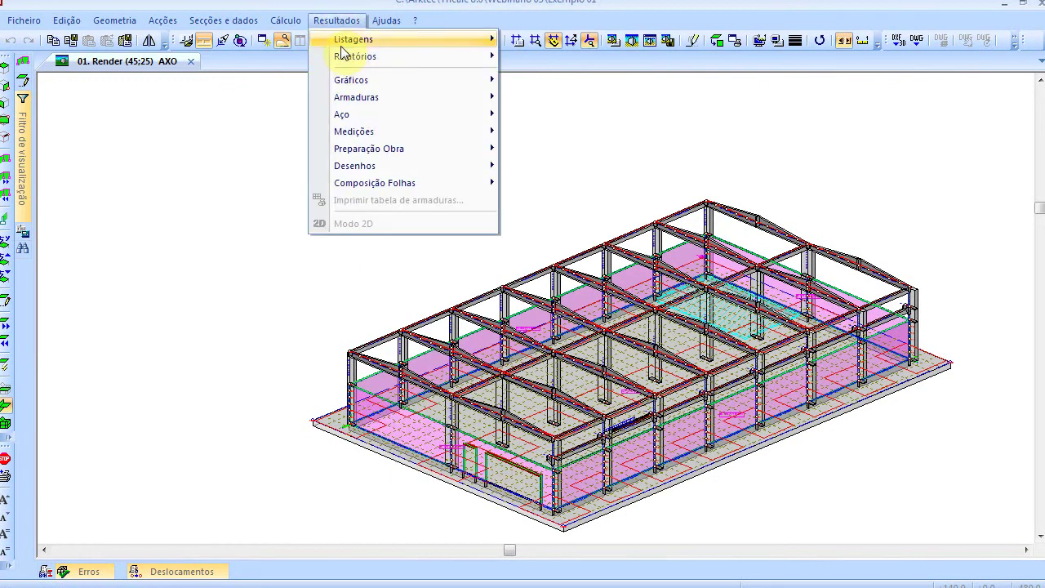
{"action": "mouse_move", "coordinate": [285, 20]}
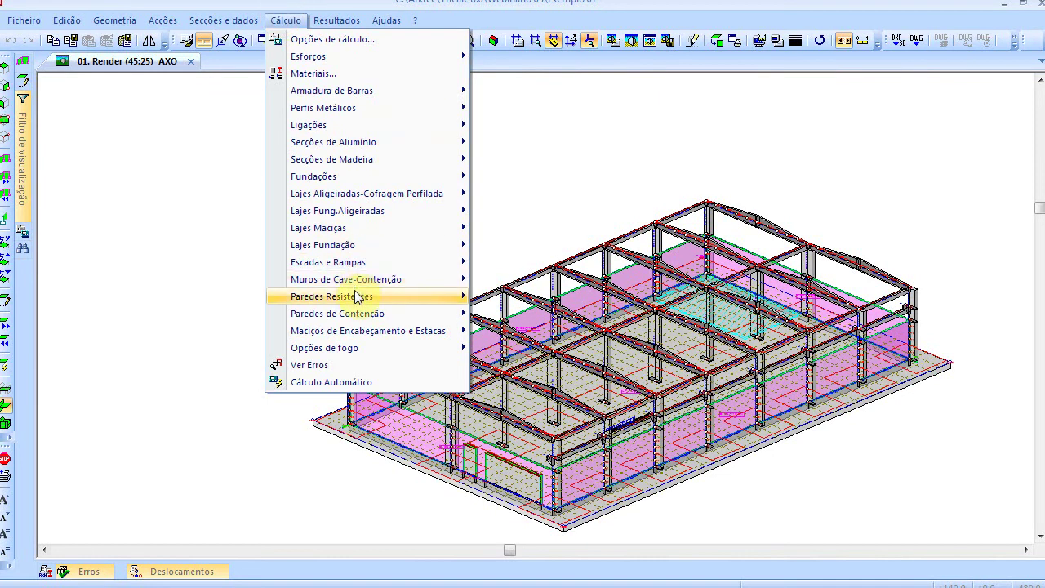
{"action": "mouse_move", "coordinate": [358, 297]}
{"action": "left_click", "coordinate": [548, 379]}
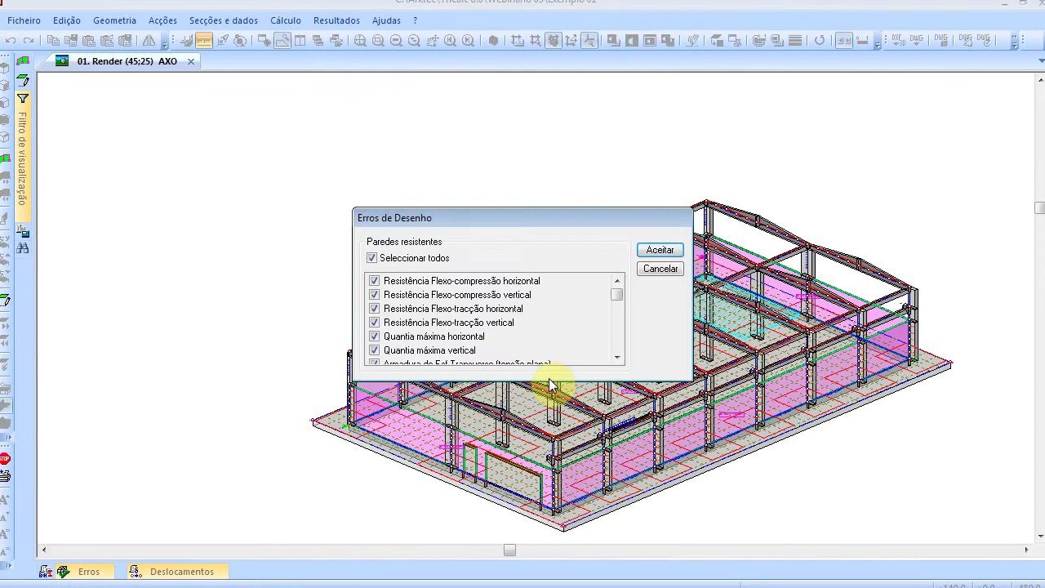
{"action": "left_click", "coordinate": [658, 250]}
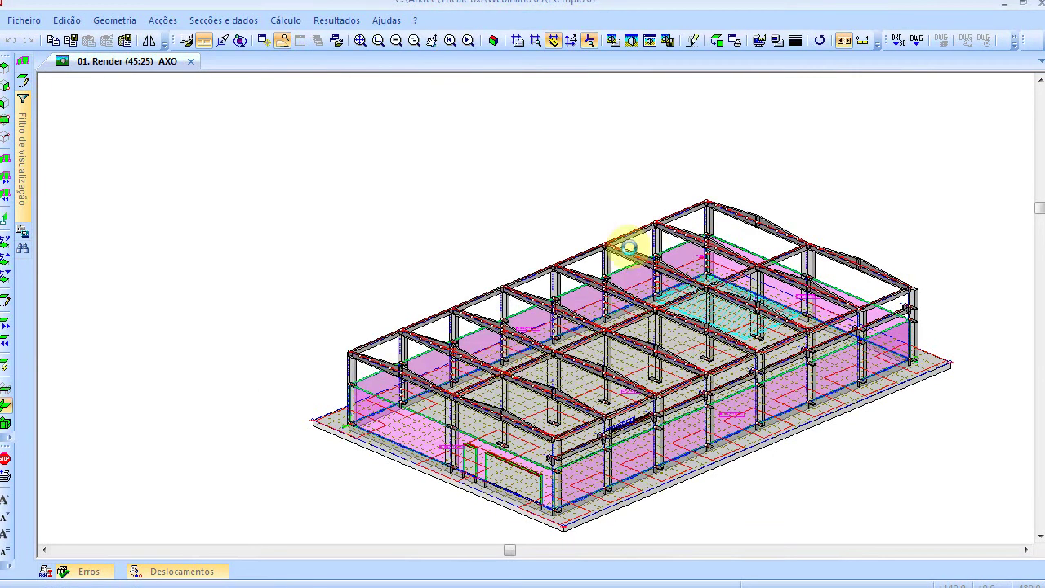
{"action": "left_click", "coordinate": [392, 23]}
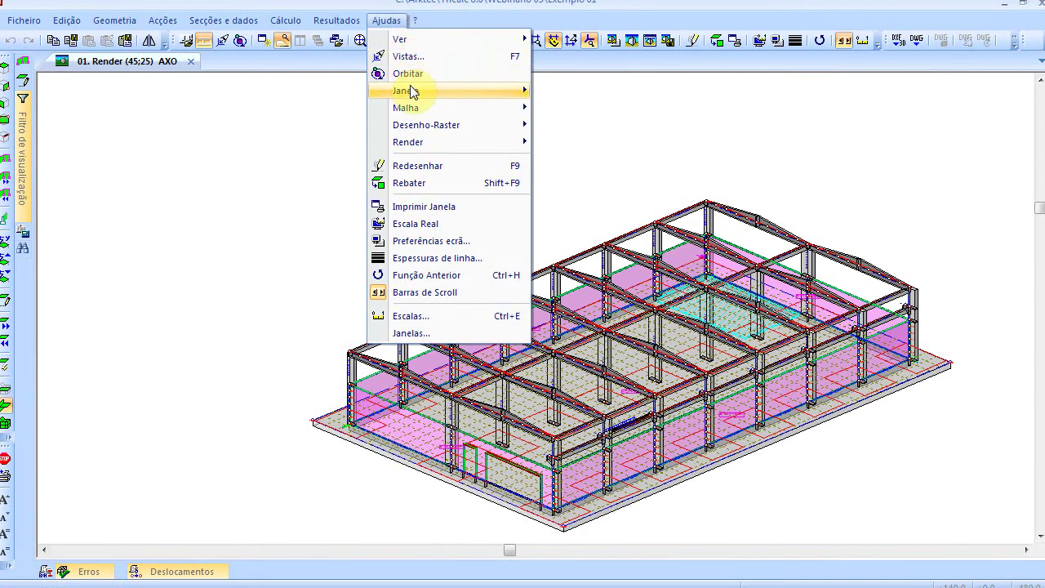
{"action": "mouse_move", "coordinate": [417, 84]}
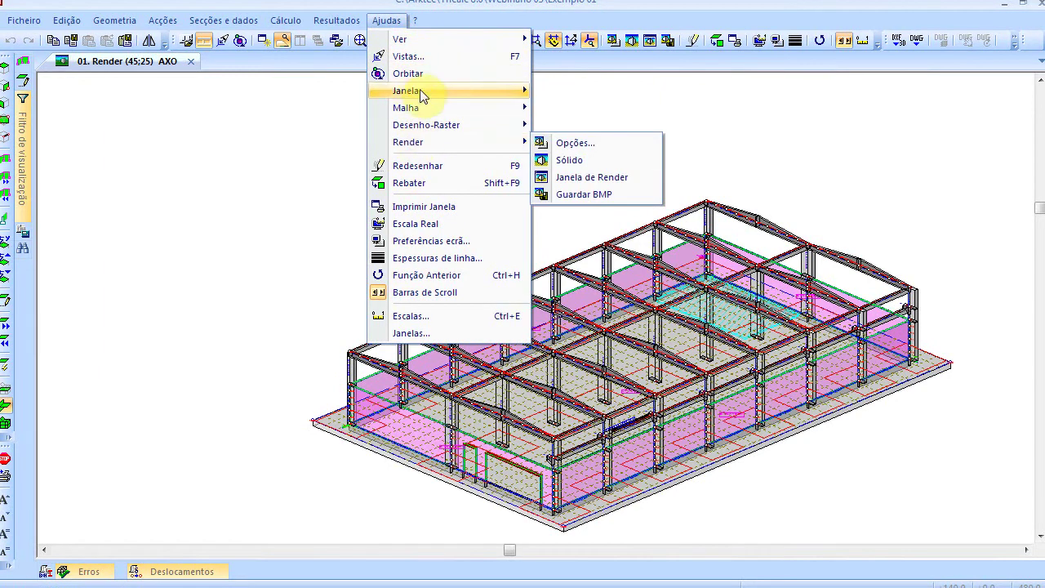
{"action": "left_click", "coordinate": [422, 56]}
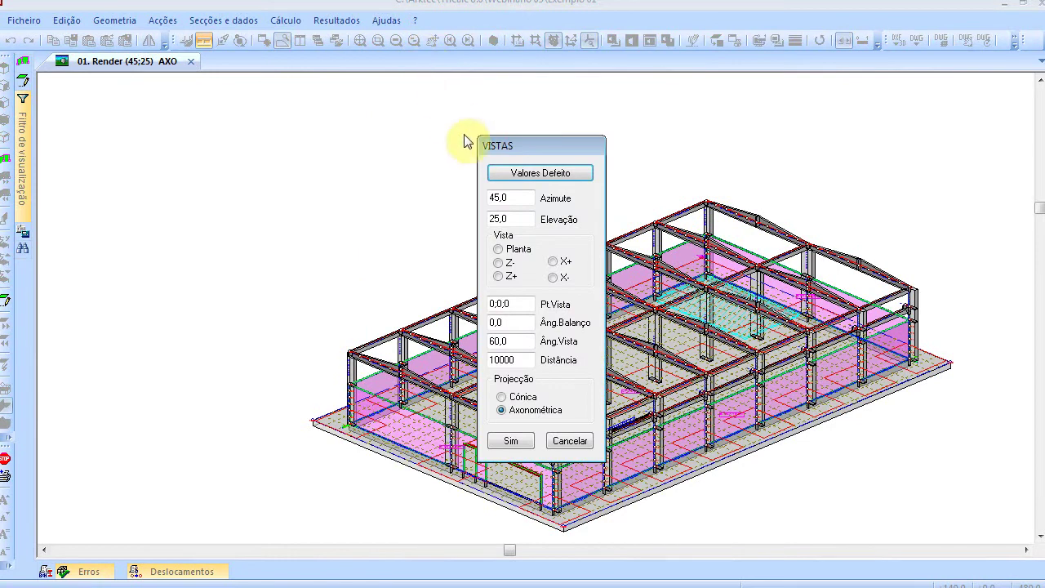
{"action": "left_click", "coordinate": [571, 437]}
Step: Change the application's appearance to the Visual Studio.NET 2005 style
{"action": "left_click", "coordinate": [392, 22]}
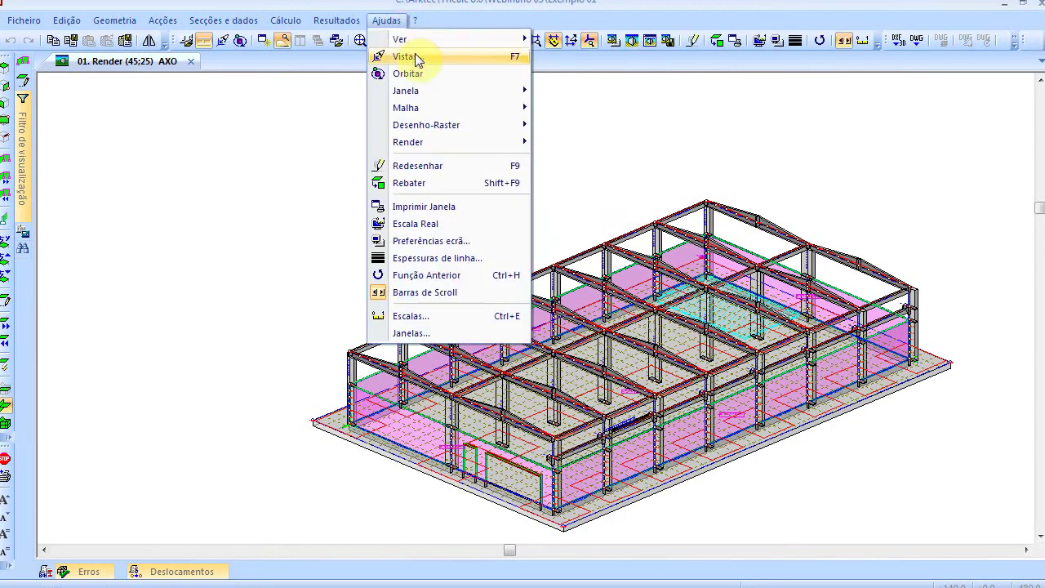
{"action": "mouse_move", "coordinate": [417, 40]}
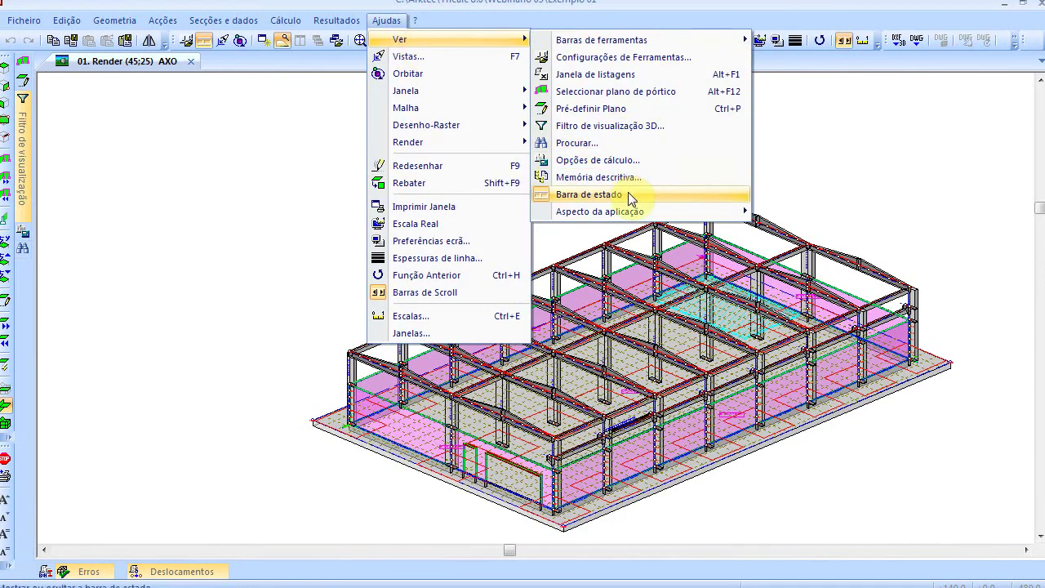
{"action": "mouse_move", "coordinate": [686, 213]}
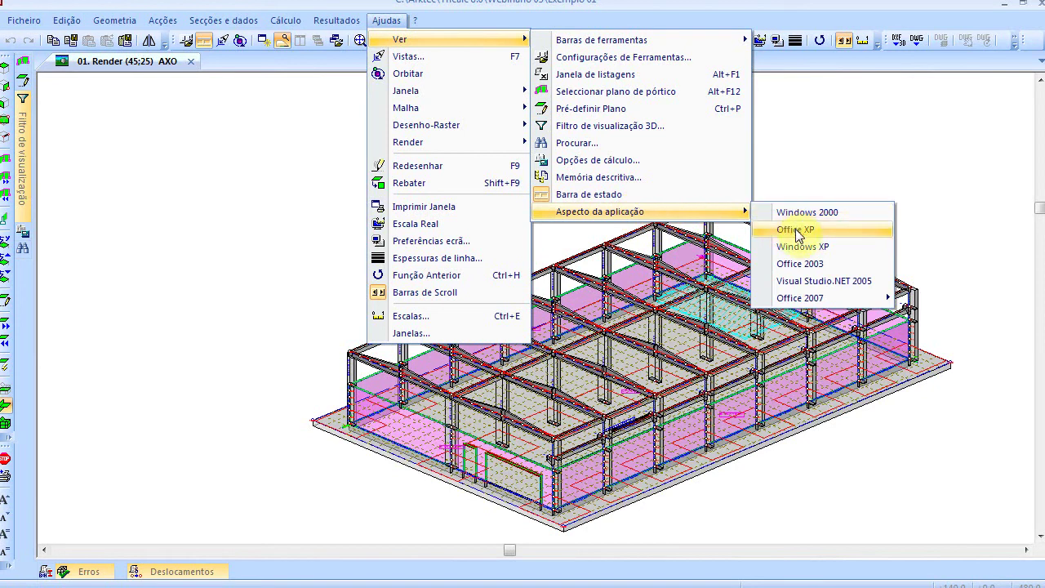
{"action": "left_click", "coordinate": [804, 281]}
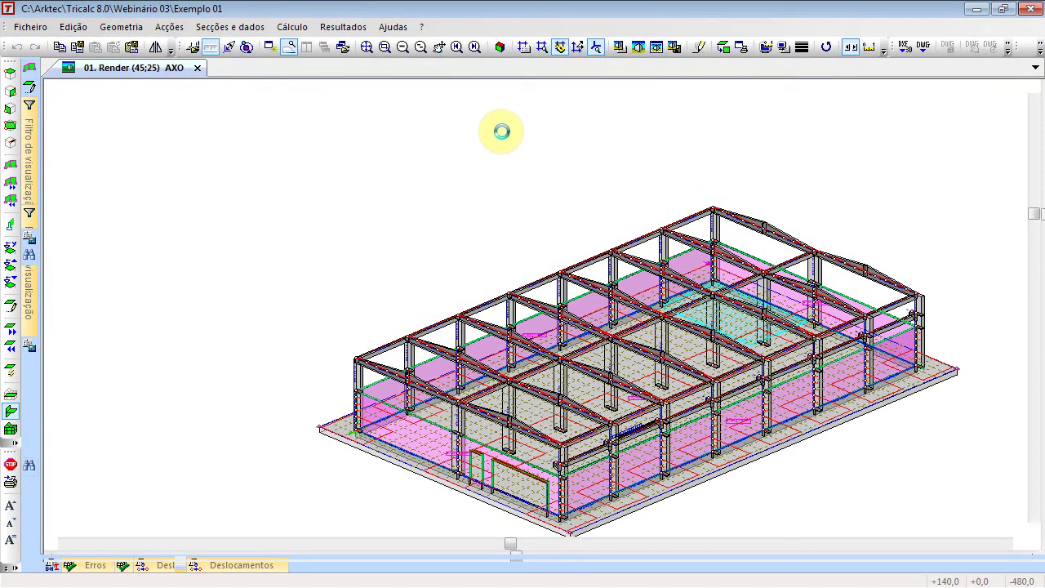
Step: Plot the graphical errors of the resistant walls on the model once more
{"action": "left_click", "coordinate": [341, 31]}
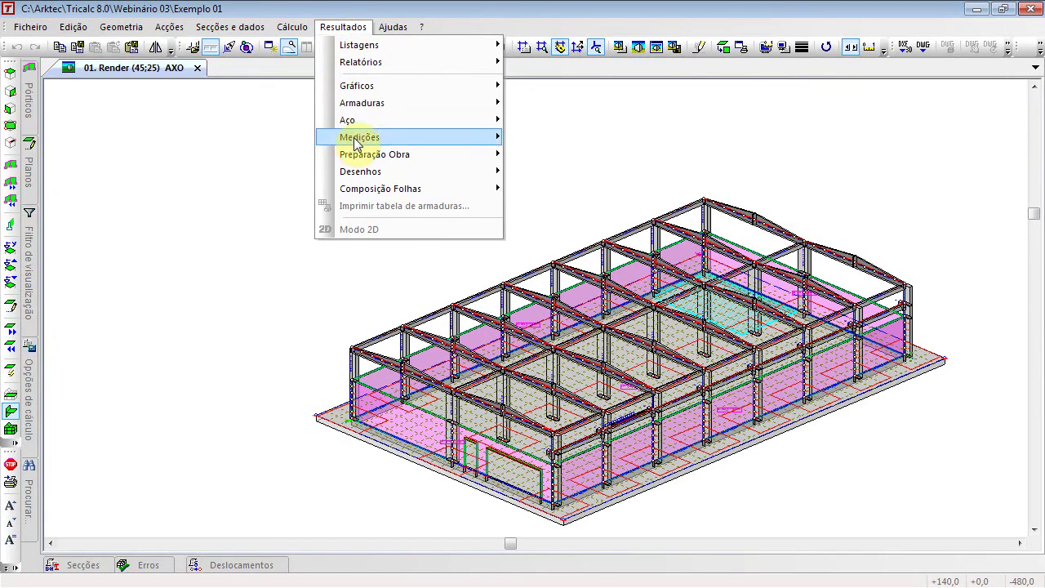
{"action": "mouse_move", "coordinate": [312, 33]}
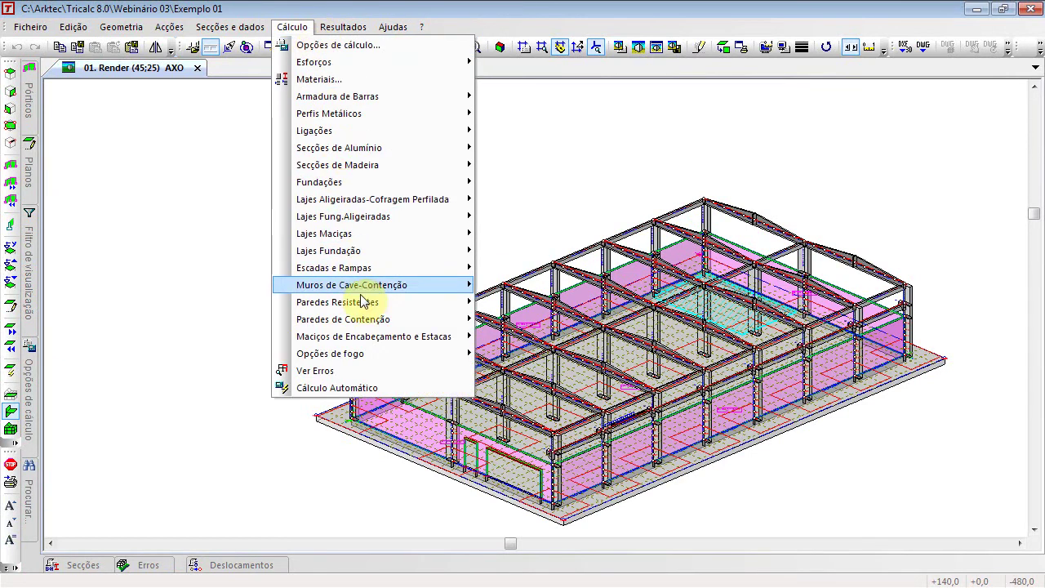
{"action": "mouse_move", "coordinate": [367, 306]}
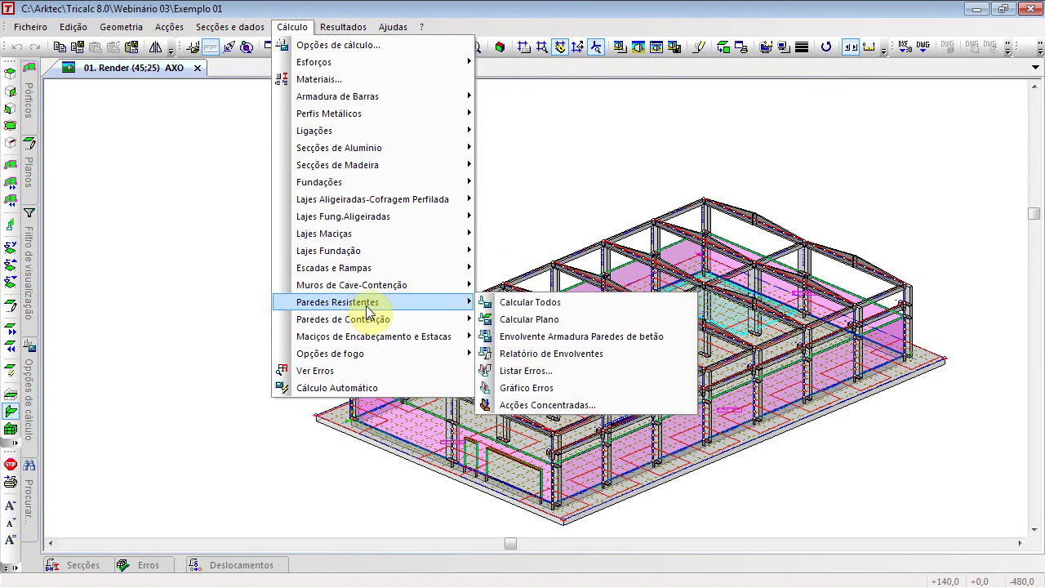
{"action": "left_click", "coordinate": [586, 389]}
{"action": "left_click", "coordinate": [658, 252]}
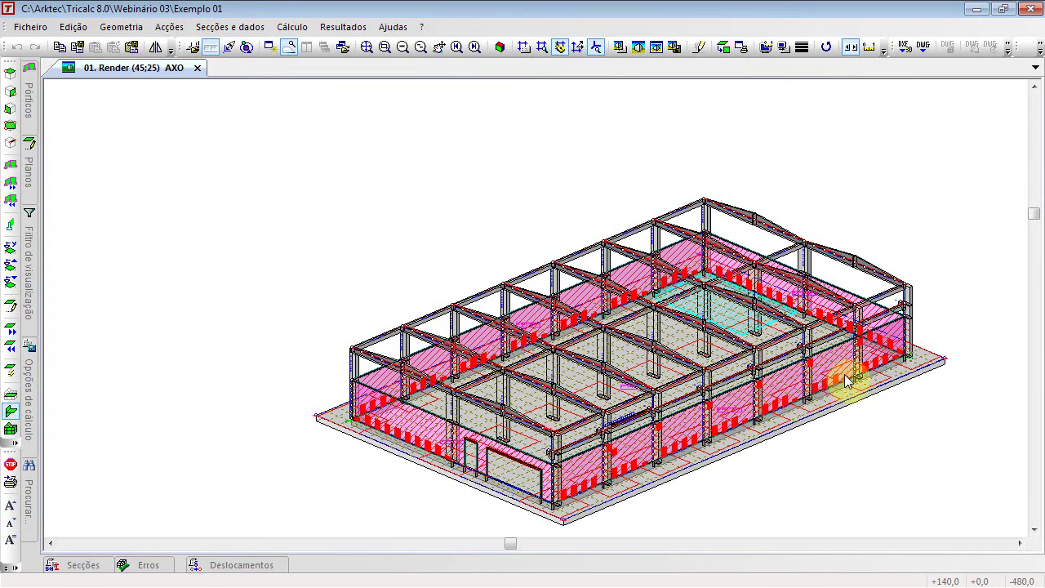
Step: Plot the DY Geral displacement isovalues as isoareas on the rendered model, using the minimum envelope in ultimate limit state with factored load cases
{"action": "left_click", "coordinate": [497, 47]}
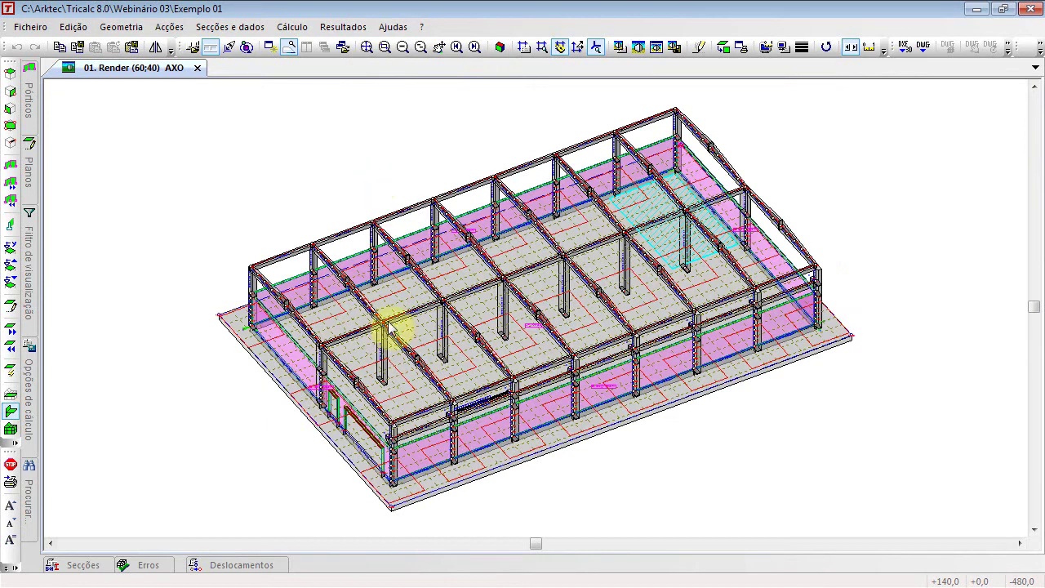
{"action": "left_click", "coordinate": [343, 27]}
{"action": "mouse_move", "coordinate": [347, 86]}
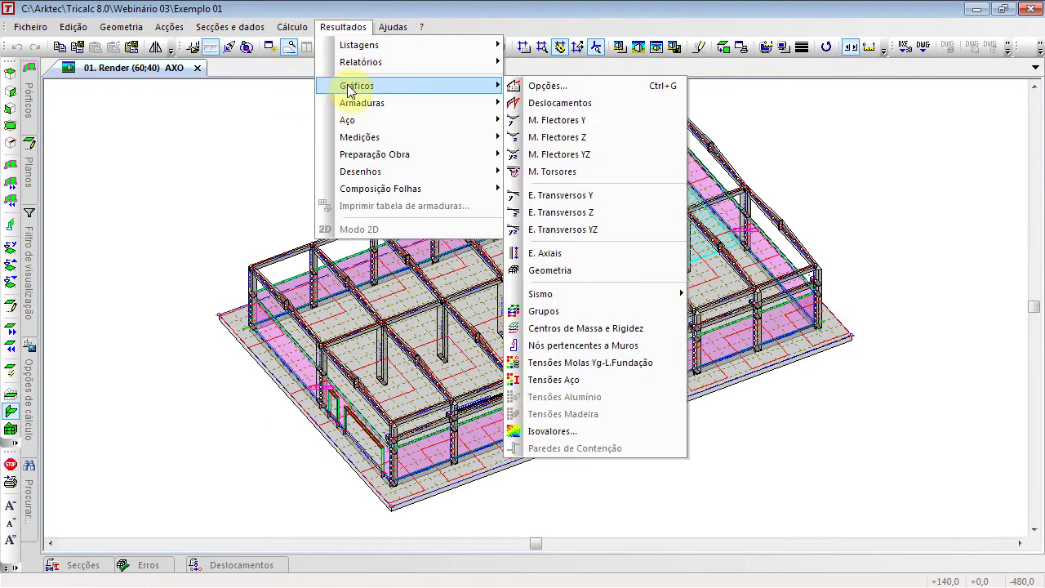
{"action": "left_click", "coordinate": [593, 430]}
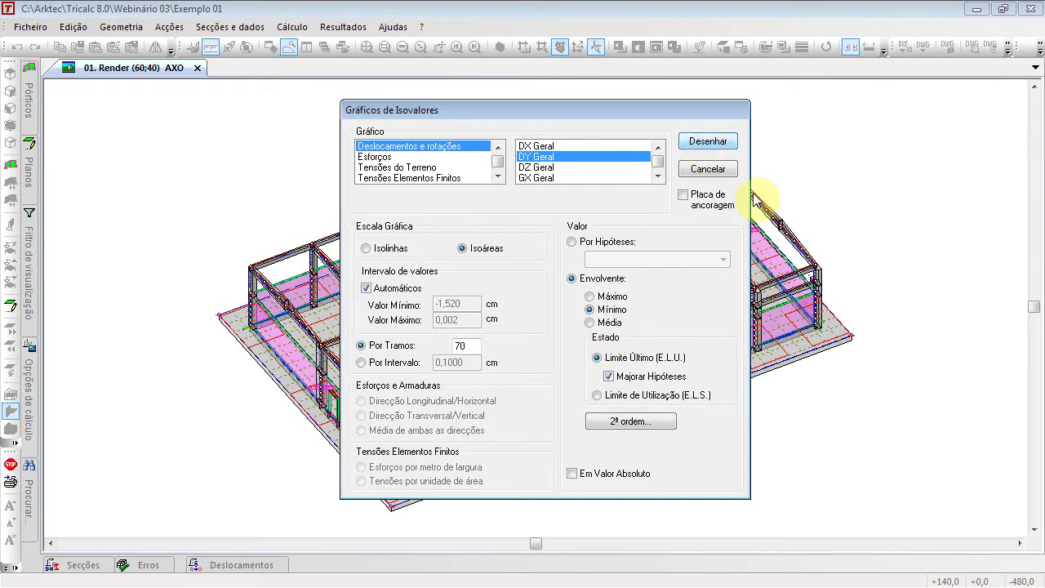
{"action": "left_click", "coordinate": [692, 147]}
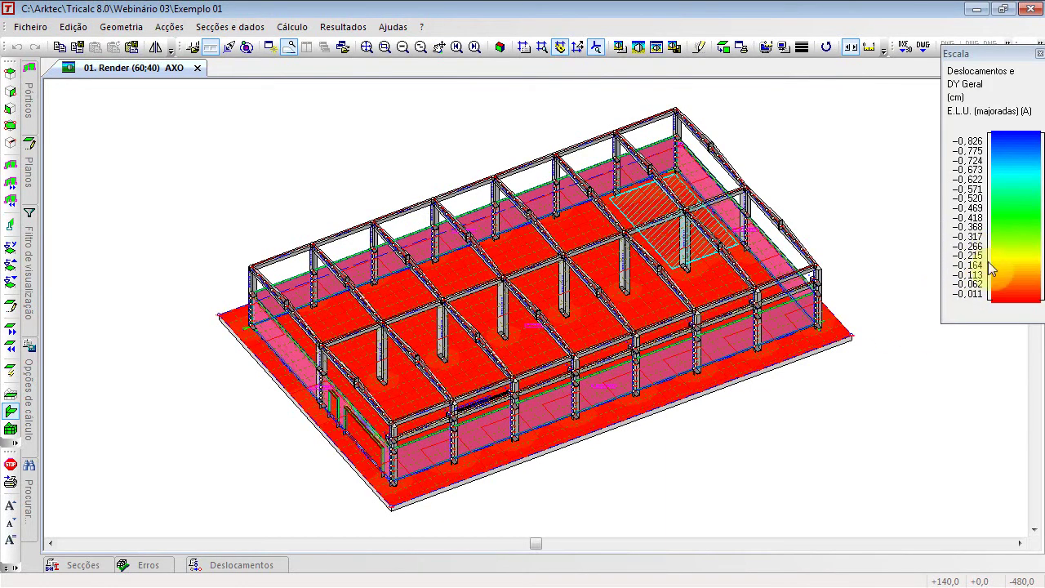
Step: Check the general render options and their transparency factors and accept them with solid colour drawing
{"action": "left_click", "coordinate": [355, 29]}
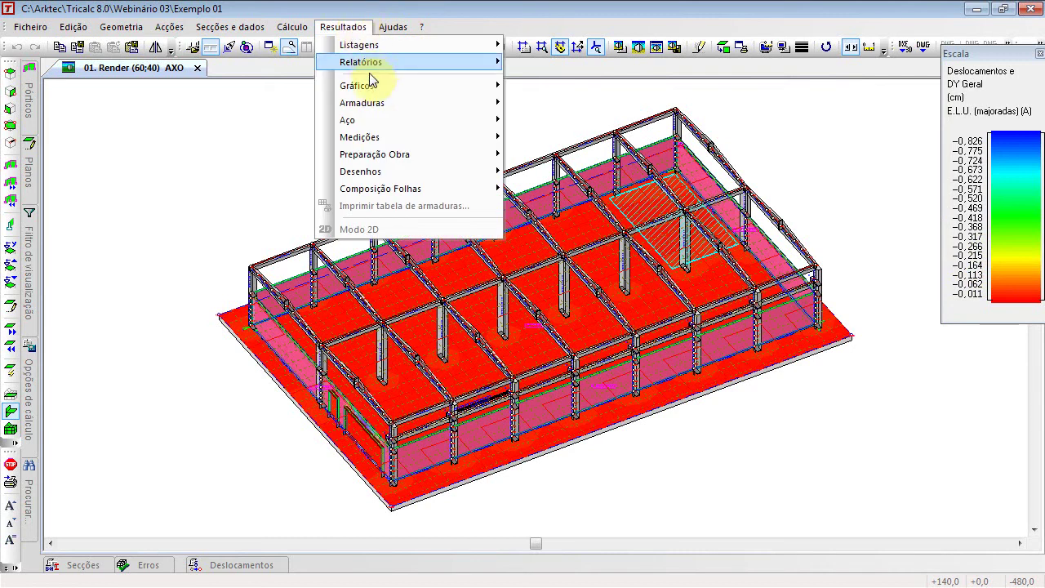
{"action": "mouse_move", "coordinate": [375, 88]}
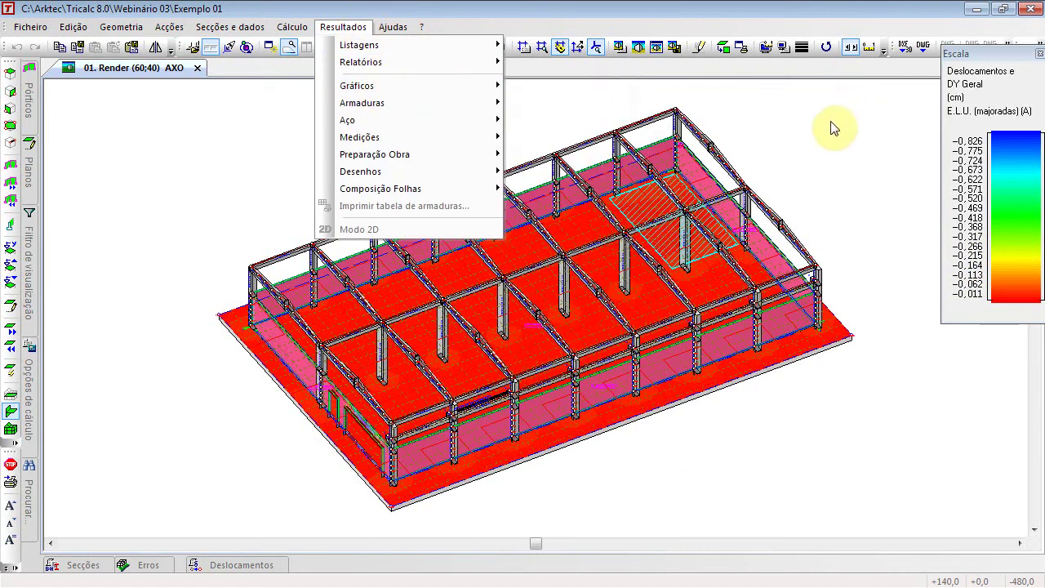
{"action": "left_click", "coordinate": [682, 20]}
{"action": "left_click", "coordinate": [619, 48]}
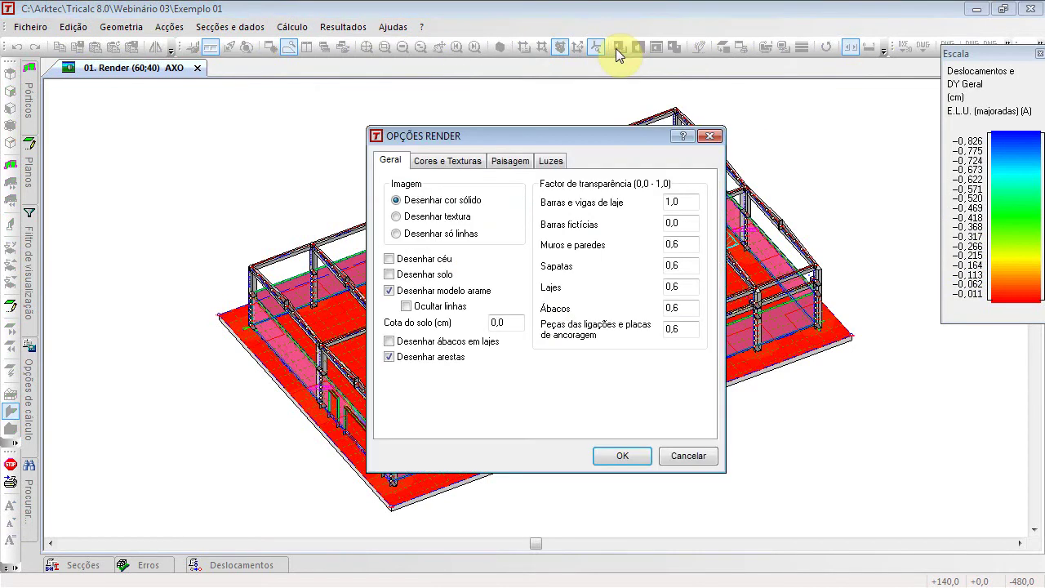
{"action": "left_click", "coordinate": [685, 200]}
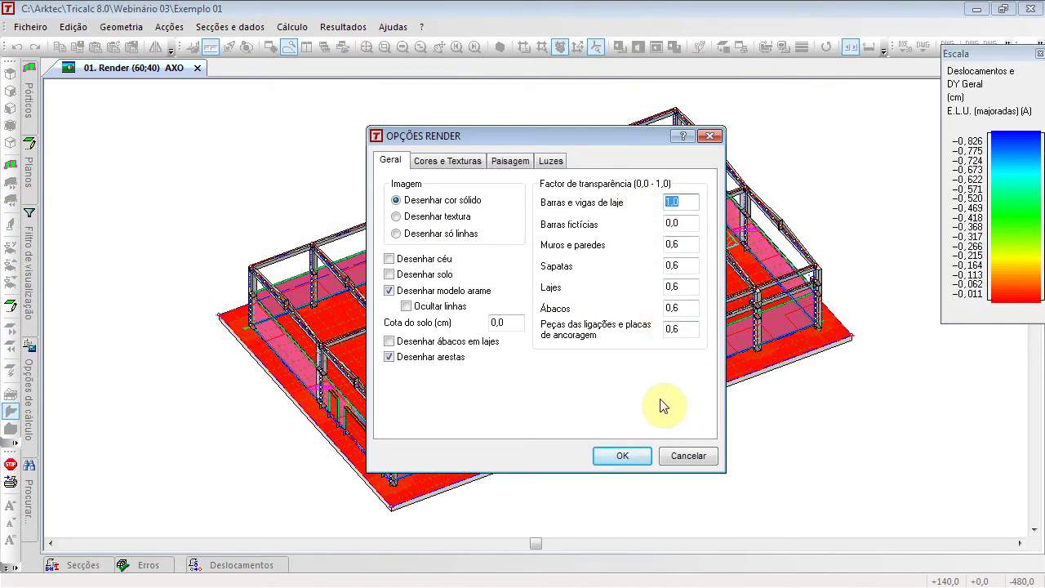
{"action": "left_click", "coordinate": [626, 460]}
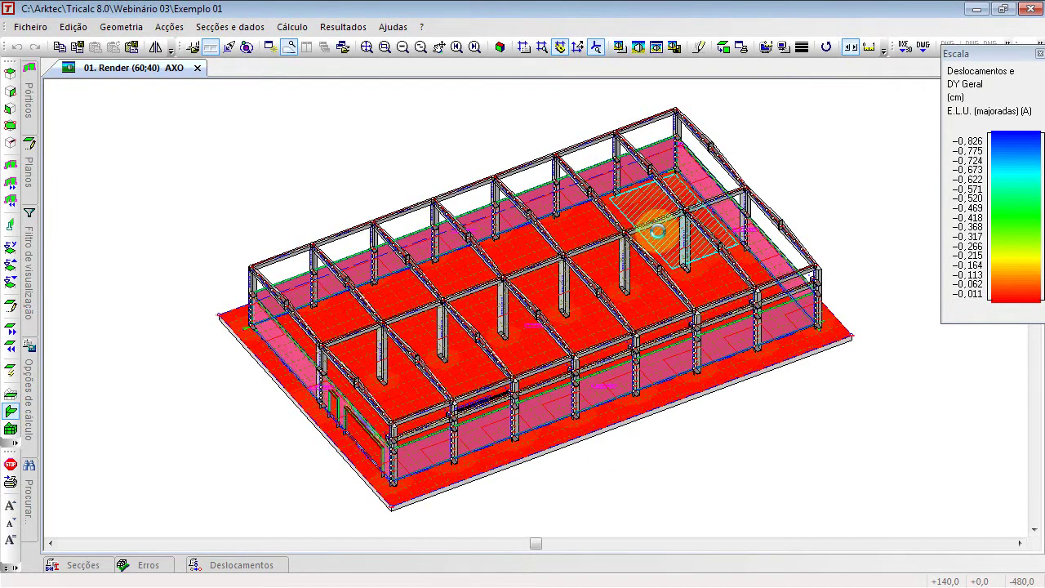
Step: Switch the model from render to wireframe and plot the DY Geral displacement isovalues again
{"action": "scroll", "coordinate": [661, 239], "scroll_direction": "up", "scroll_amount": 3}
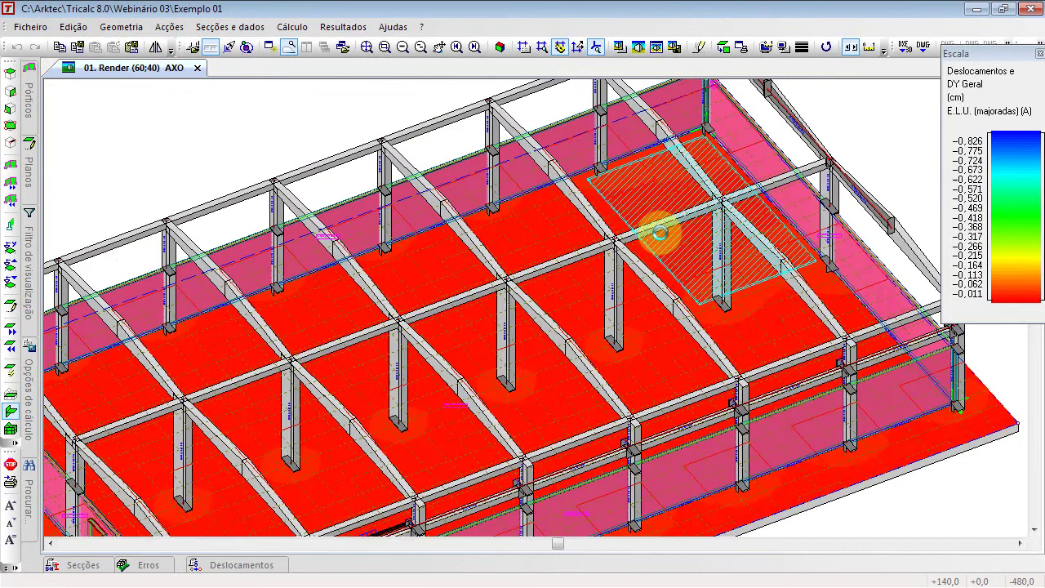
{"action": "left_click", "coordinate": [658, 47]}
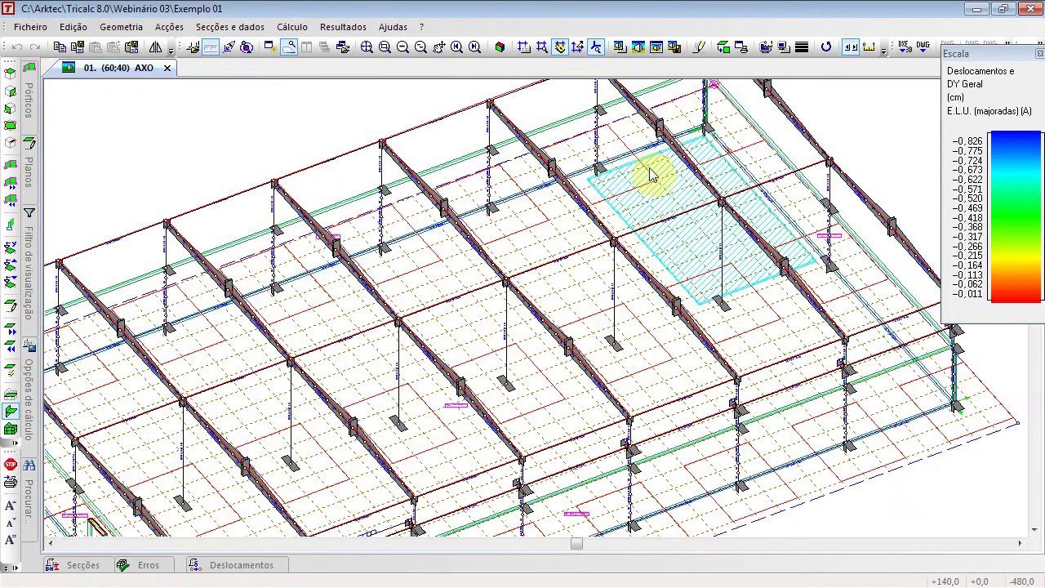
{"action": "left_click", "coordinate": [343, 27]}
{"action": "mouse_move", "coordinate": [383, 85]}
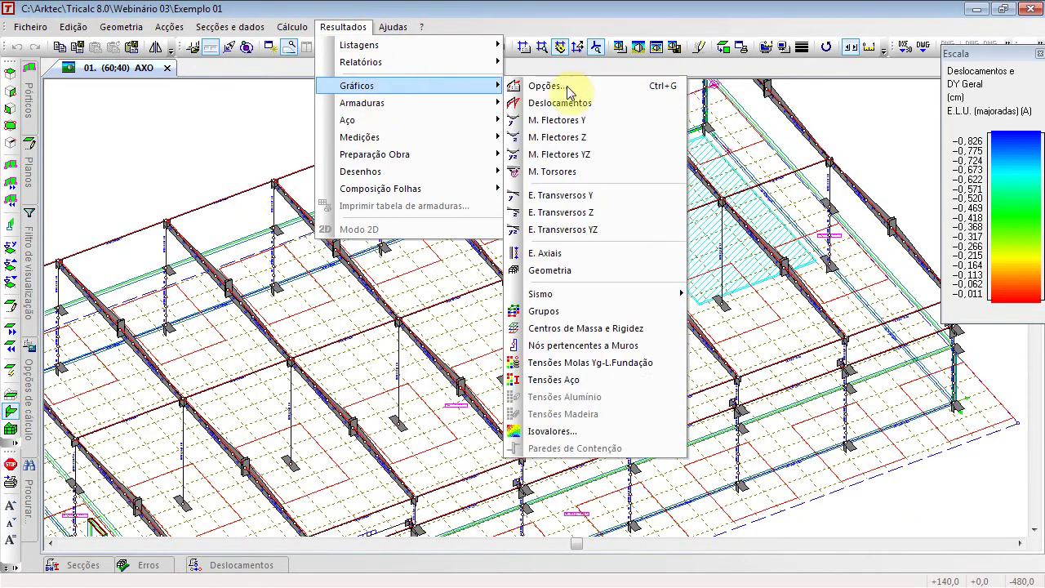
{"action": "left_click", "coordinate": [626, 431]}
{"action": "left_click", "coordinate": [706, 147]}
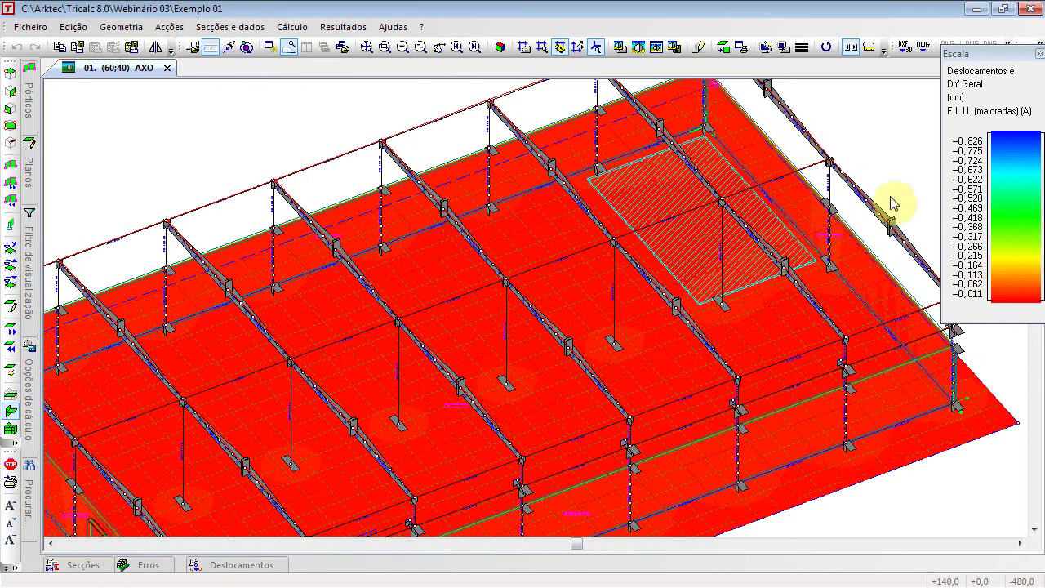
Step: Examine the displacement isovalues above the wide opening in the end wall up close, with the view angle lowered to 60;20
{"action": "left_click", "coordinate": [498, 49]}
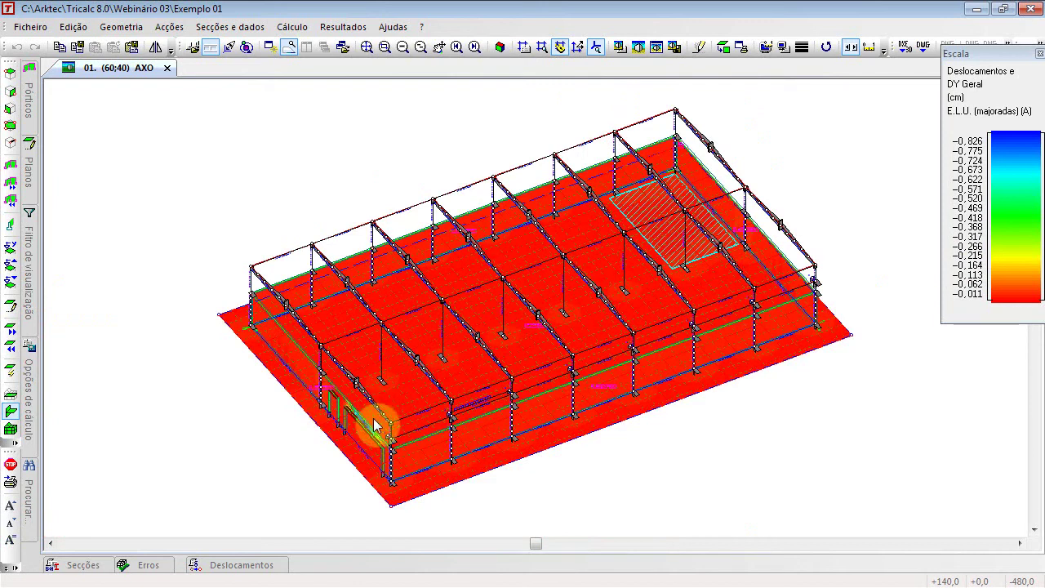
{"action": "left_click", "coordinate": [385, 48]}
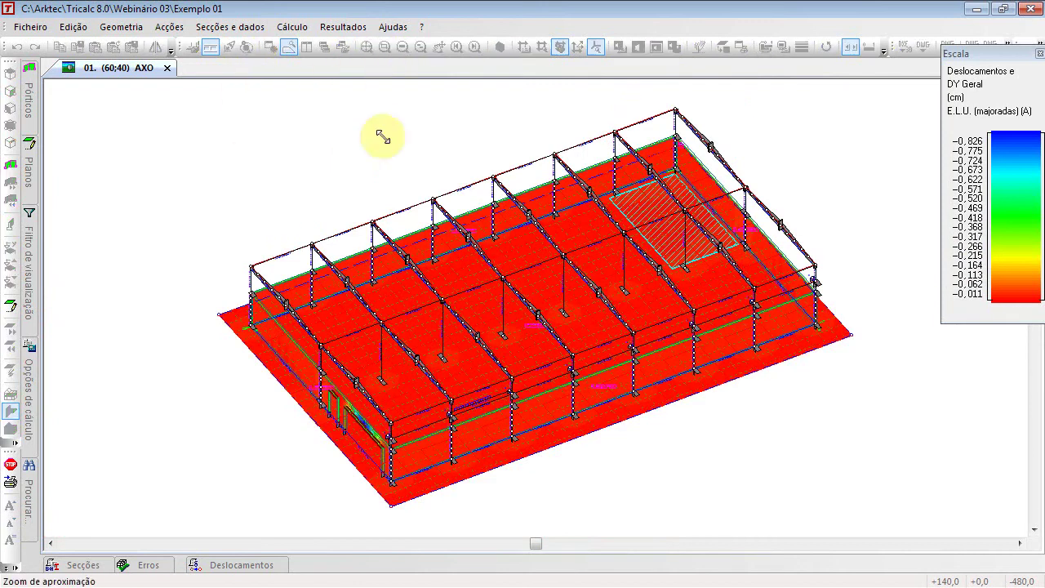
{"action": "left_click_drag", "start_coordinate": [333, 393], "coordinate": [420, 457]}
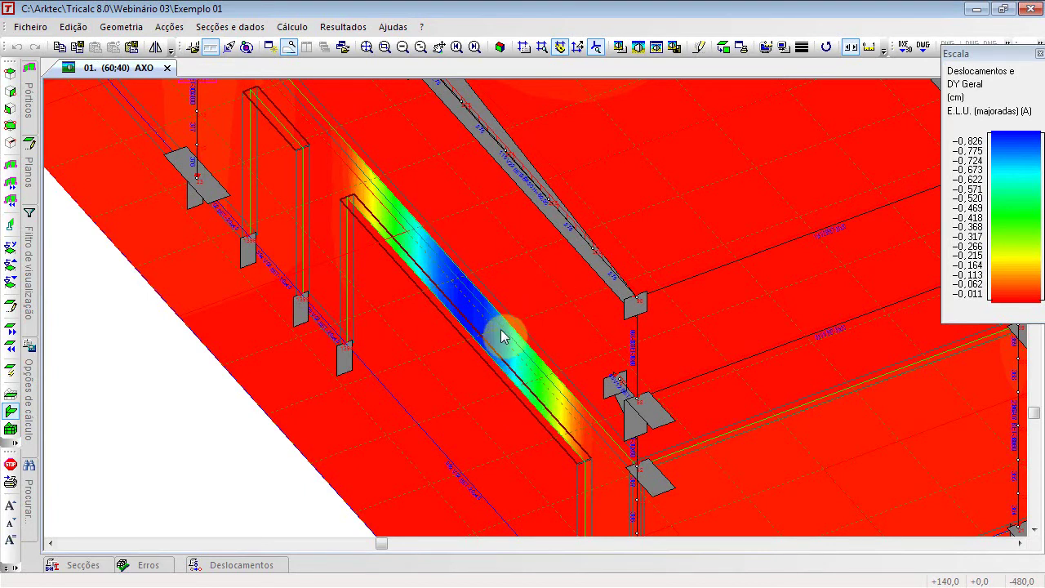
{"action": "key", "text": "ctrl+Down"}
{"action": "key", "text": "ctrl+Down"}
{"action": "key", "text": "ctrl+Down"}
{"action": "key", "text": "ctrl+Down"}
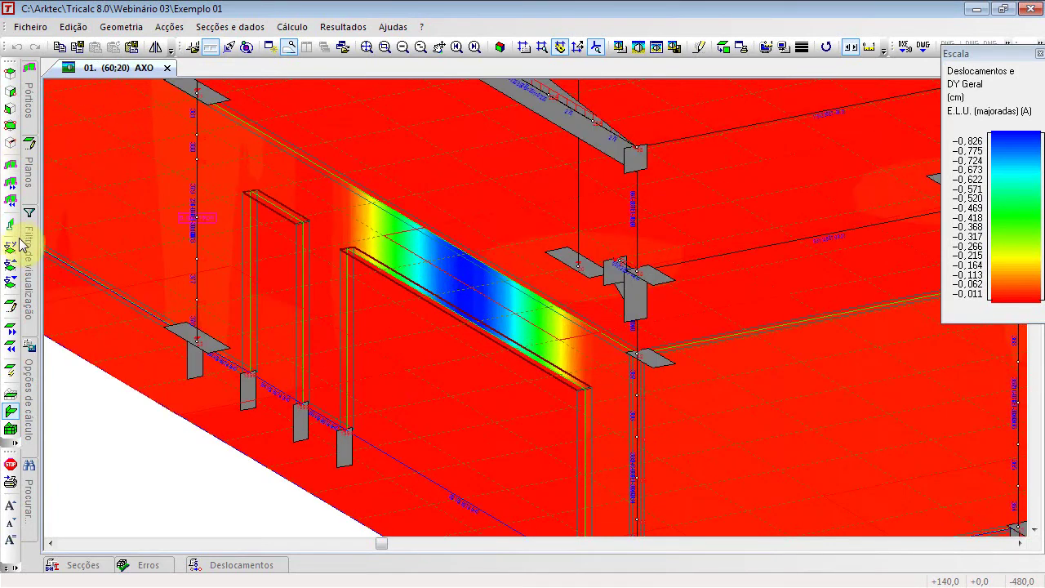
Step: Pick the plane of the end wall with the wide opening to work on that plane
{"action": "left_click", "coordinate": [11, 225]}
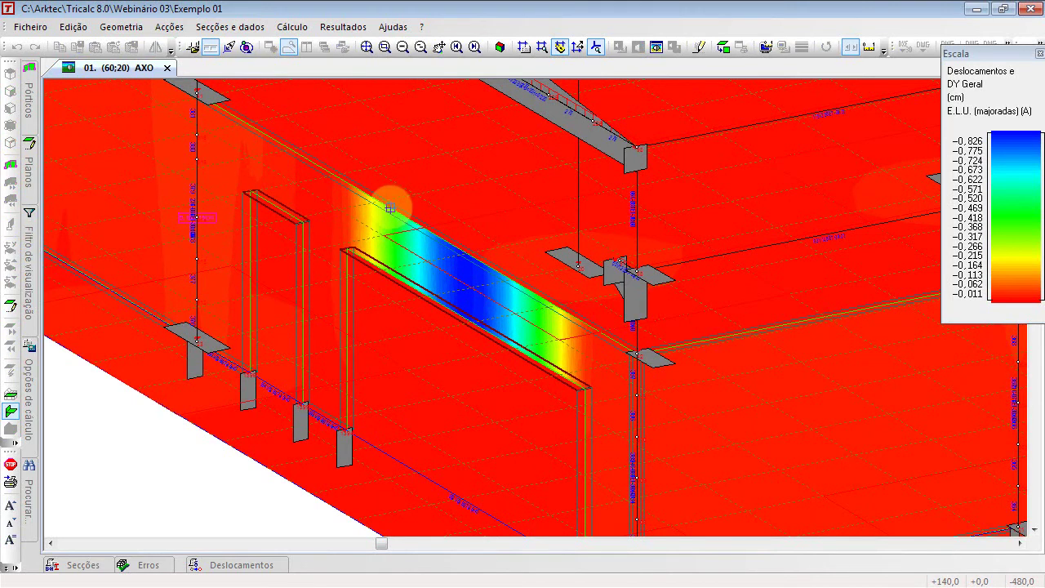
Step: Isolate the plane of the gable wall with the two door openings and fit it in the view
{"action": "left_click", "coordinate": [392, 209]}
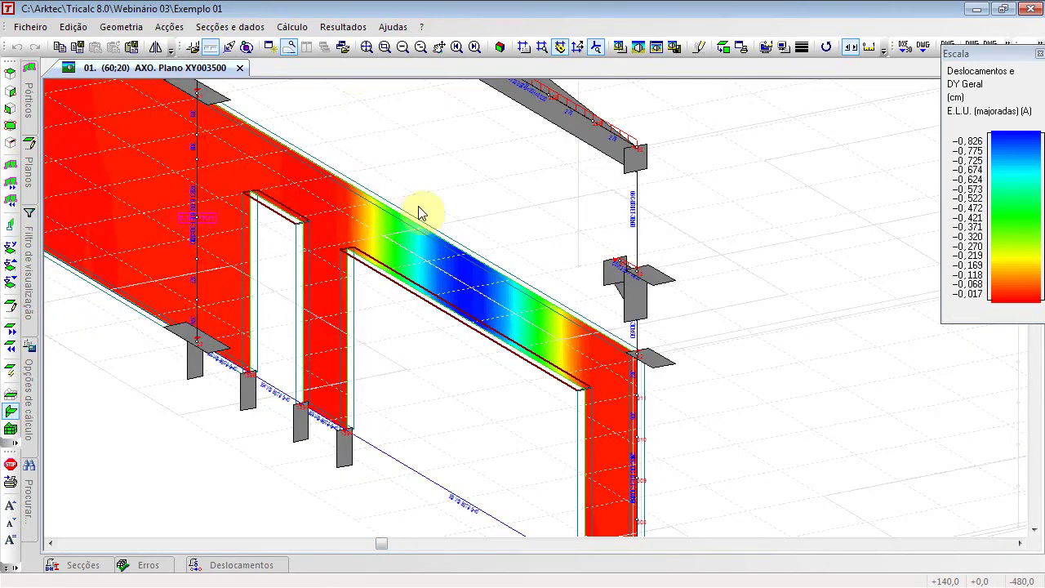
{"action": "left_click", "coordinate": [365, 49]}
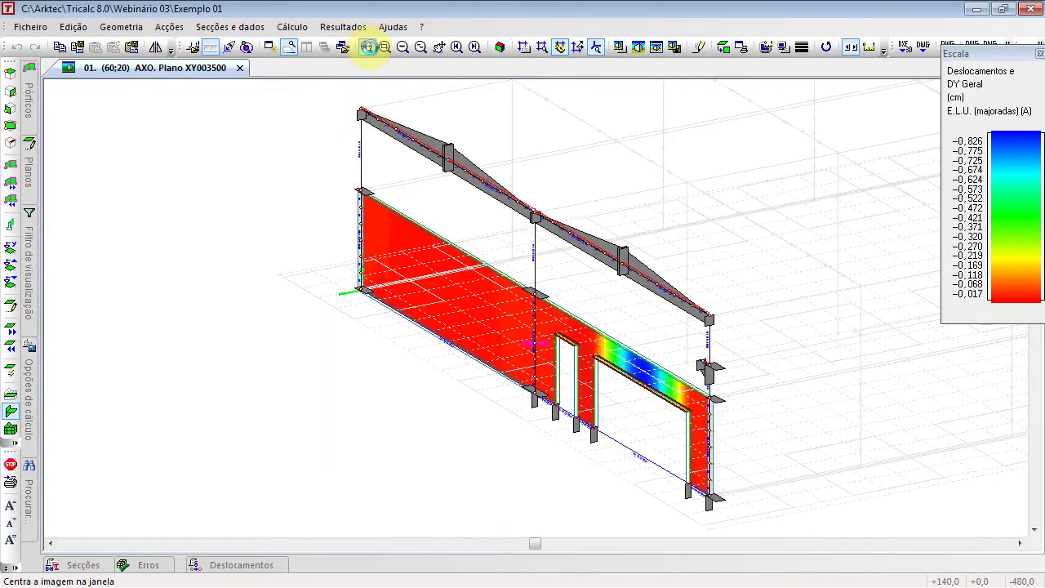
{"action": "key", "text": "Down"}
{"action": "key", "text": "Down"}
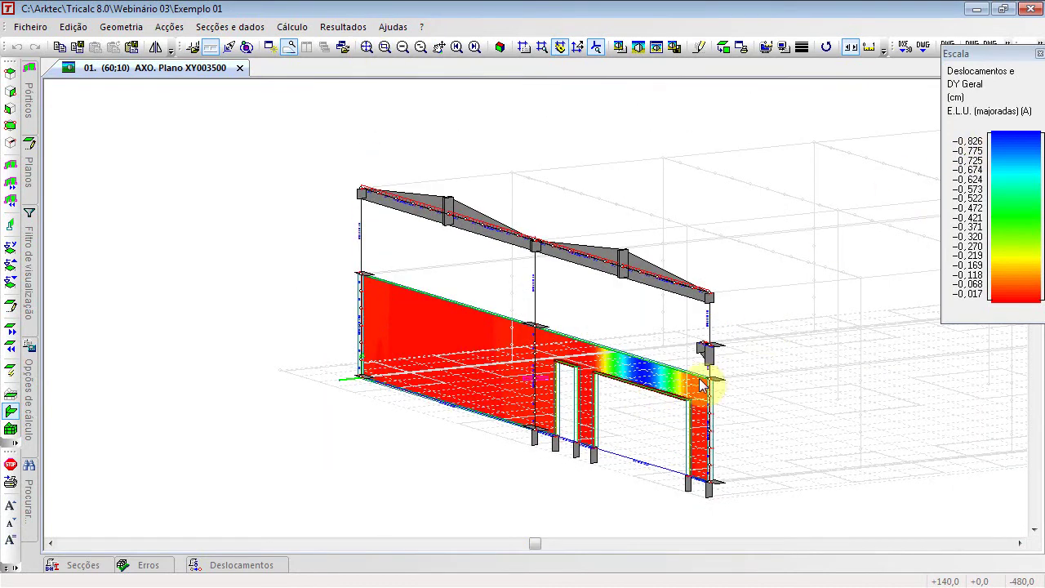
Step: Examine the vertical displacement isovalues of the isolated wall from several angles, focusing on the band above the wide opening
{"action": "key", "text": "Left"}
{"action": "key", "text": "Left"}
{"action": "key", "text": "Left"}
{"action": "key", "text": "Left"}
{"action": "key", "text": "Left"}
{"action": "key", "text": "Left"}
{"action": "key", "text": "Left"}
{"action": "key", "text": "Left"}
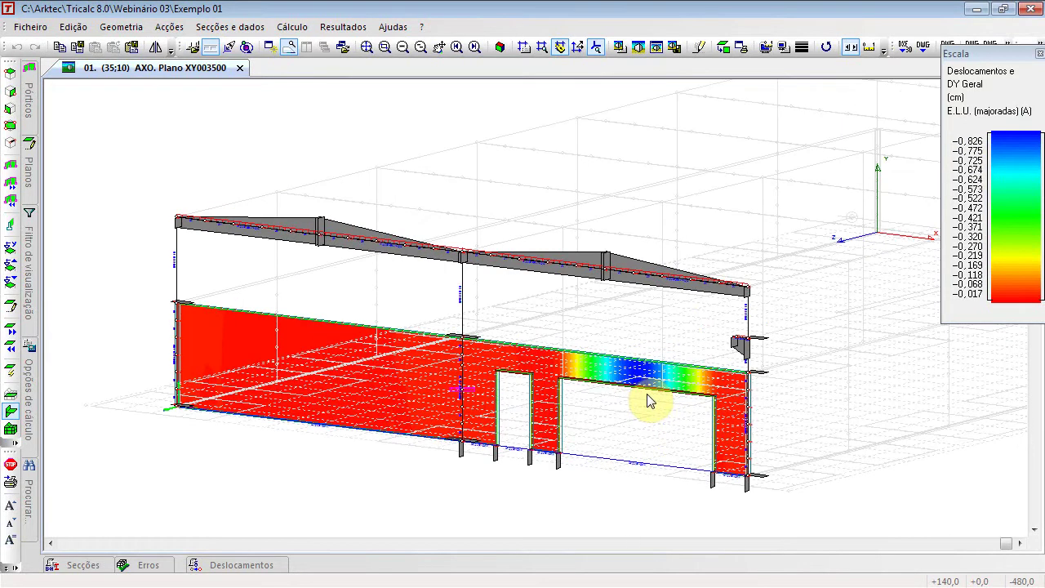
{"action": "key", "text": "Left"}
{"action": "key", "text": "Left"}
{"action": "key", "text": "Left"}
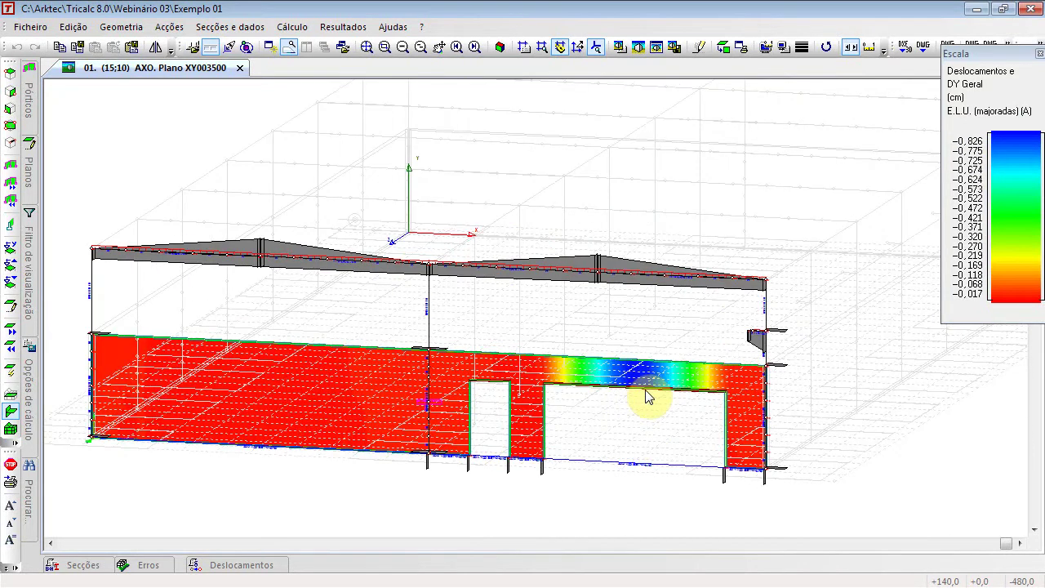
{"action": "key", "text": "Down"}
{"action": "key", "text": "Down"}
{"action": "key", "text": "Down"}
{"action": "key", "text": "Up"}
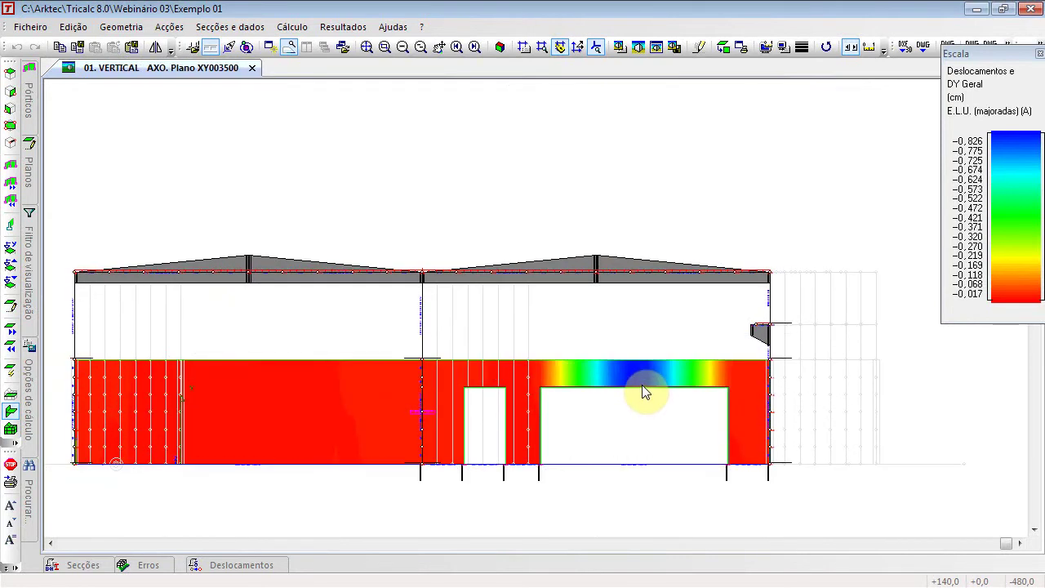
{"action": "scroll", "coordinate": [642, 393], "scroll_direction": "up", "scroll_amount": 2}
{"action": "key", "text": "Right"}
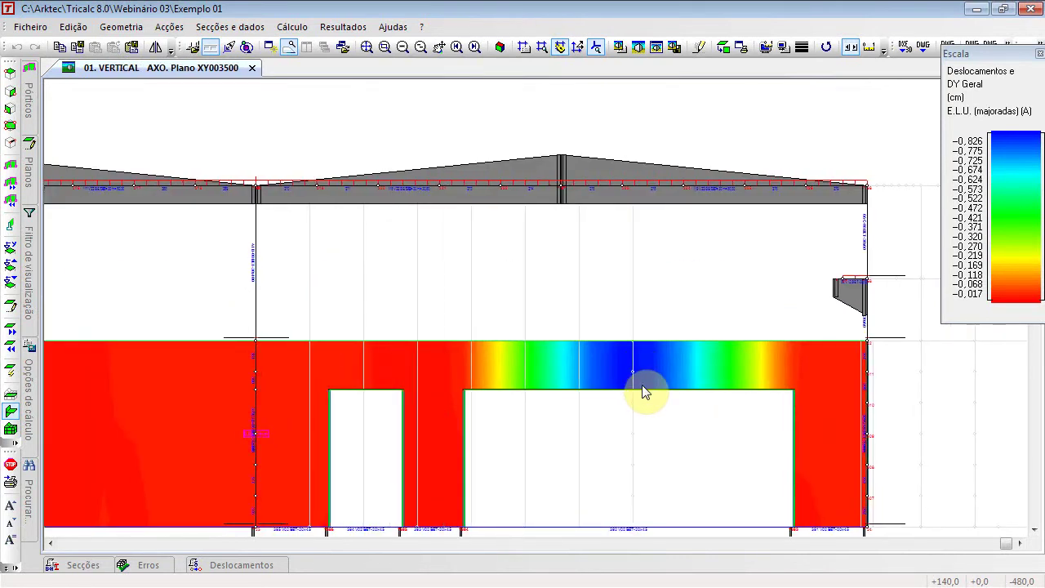
{"action": "key", "text": "Right"}
{"action": "key", "text": "Right"}
{"action": "key", "text": "Right"}
{"action": "key", "text": "Right"}
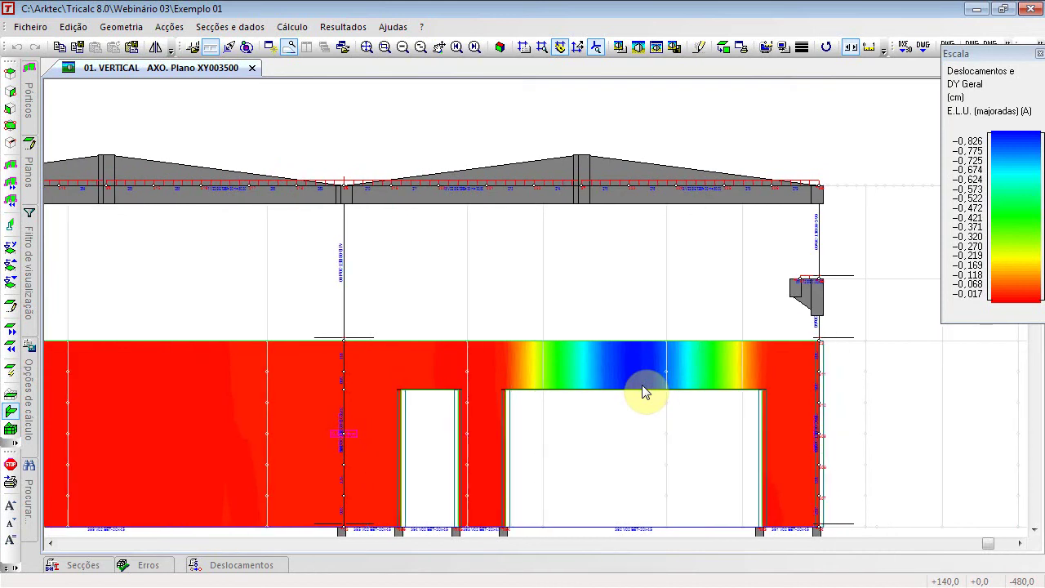
{"action": "key", "text": "Right"}
{"action": "key", "text": "Right"}
{"action": "key", "text": "Right"}
{"action": "key", "text": "Right"}
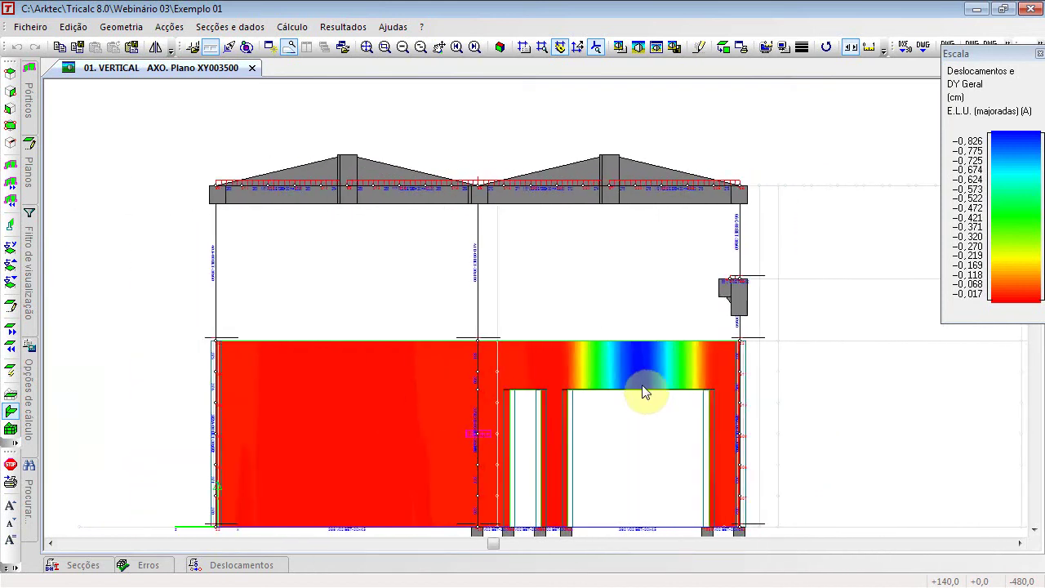
{"action": "key", "text": "Right"}
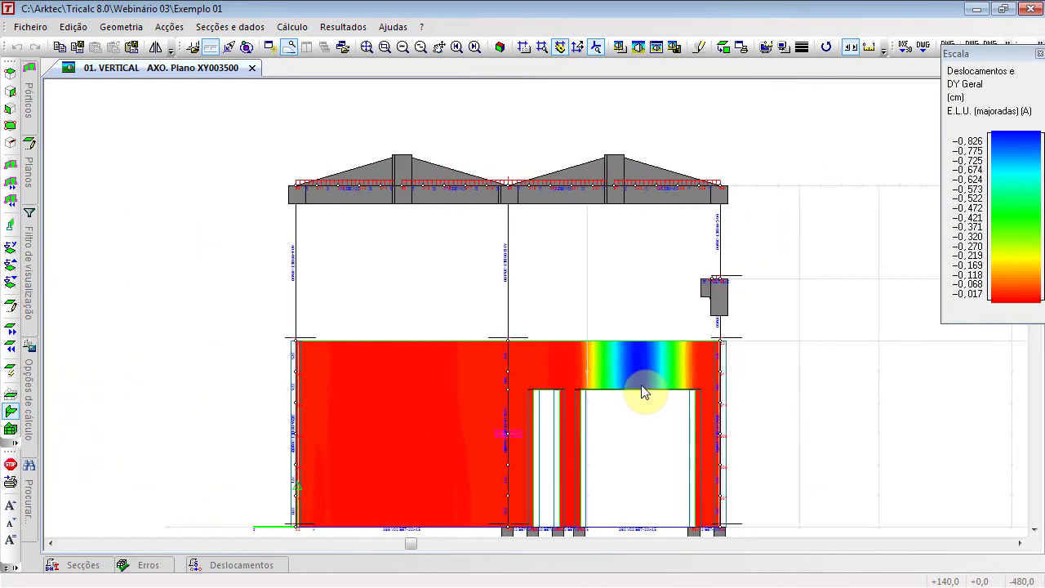
{"action": "scroll", "coordinate": [643, 390], "scroll_direction": "up", "scroll_amount": 3}
{"action": "scroll", "coordinate": [640, 387], "scroll_direction": "down", "scroll_amount": 1}
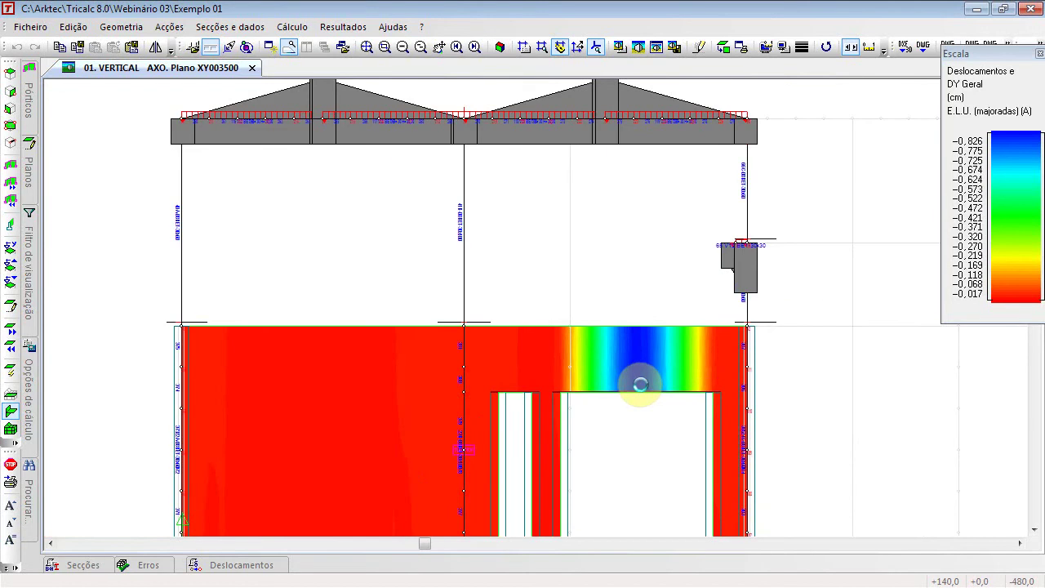
Step: Plot the concrete displacement diagram for the ultimate limit state with factored load cases on the wall in south view
{"action": "left_click", "coordinate": [499, 48]}
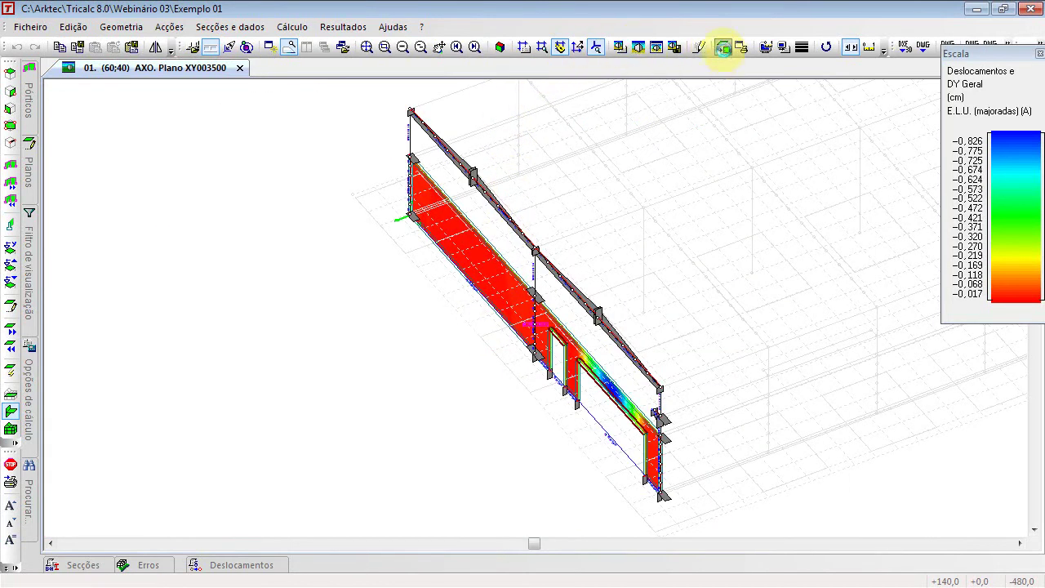
{"action": "left_click", "coordinate": [724, 52]}
{"action": "left_click", "coordinate": [343, 27]}
{"action": "mouse_move", "coordinate": [367, 87]}
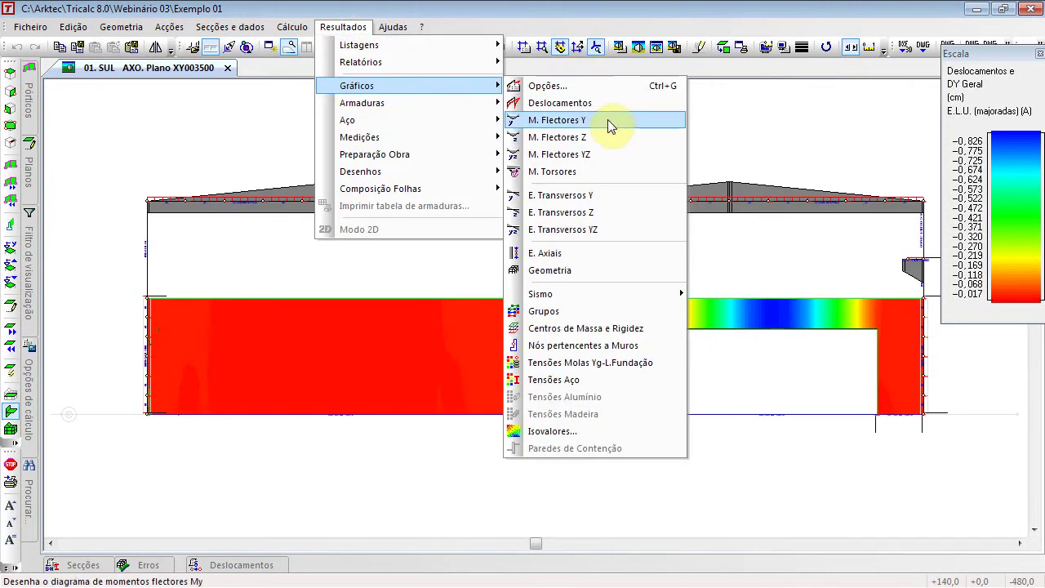
{"action": "left_click", "coordinate": [601, 103]}
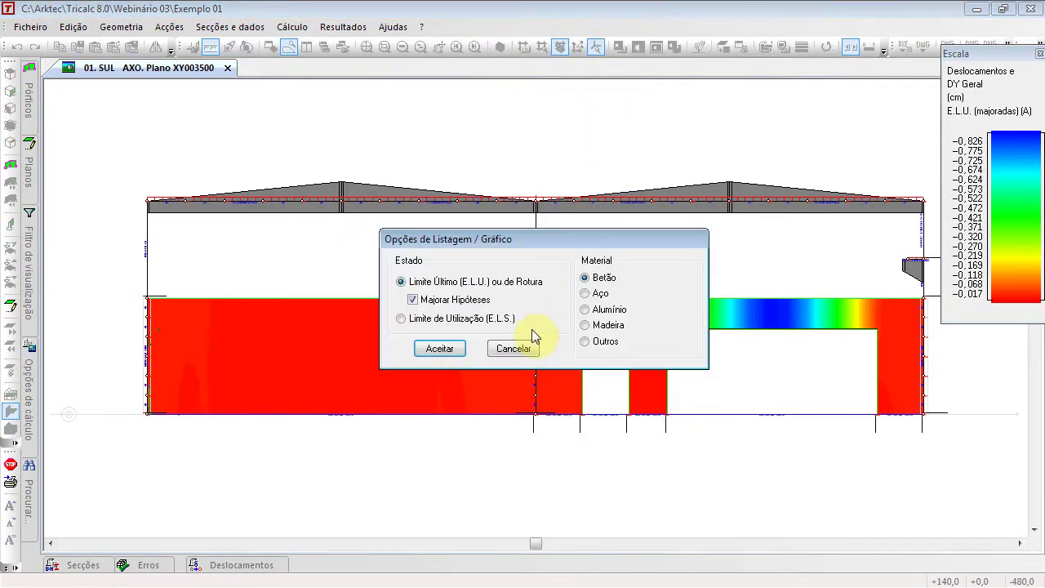
{"action": "left_click", "coordinate": [438, 349]}
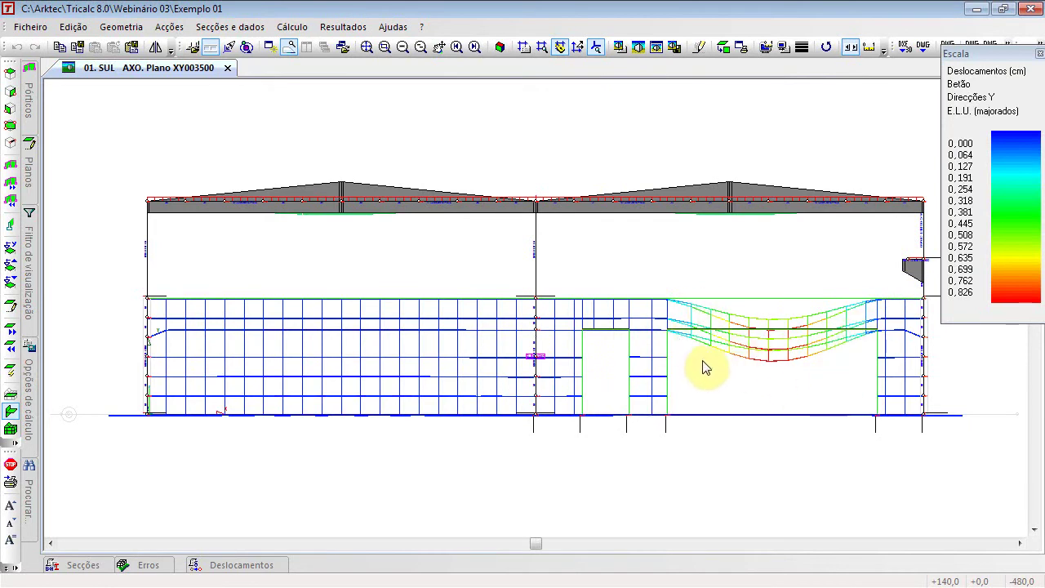
Step: Show the whole structure again in axonometric view and clear the displacement diagram together with its scale
{"action": "left_click", "coordinate": [498, 47]}
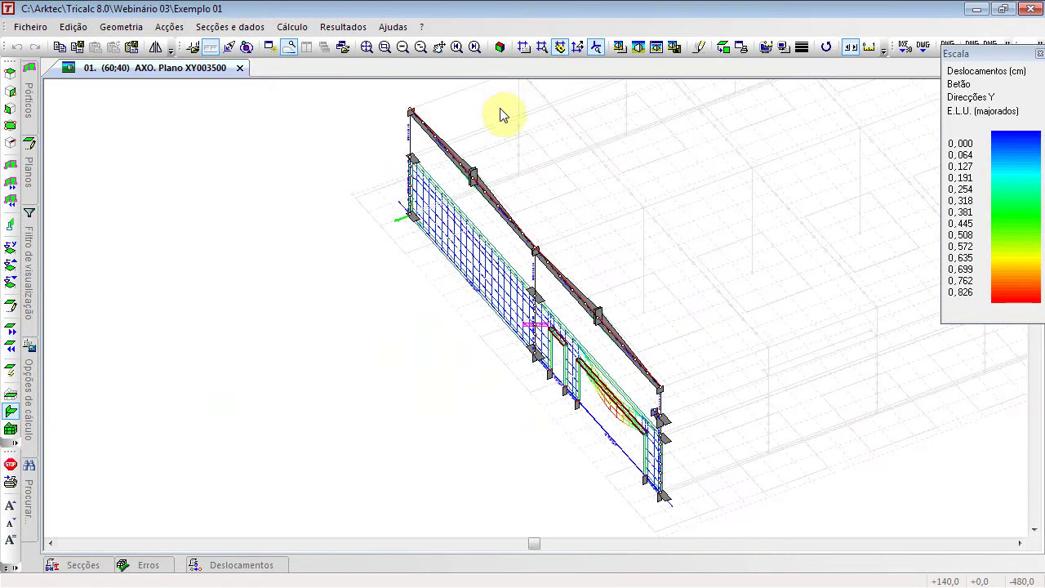
{"action": "left_click", "coordinate": [289, 48]}
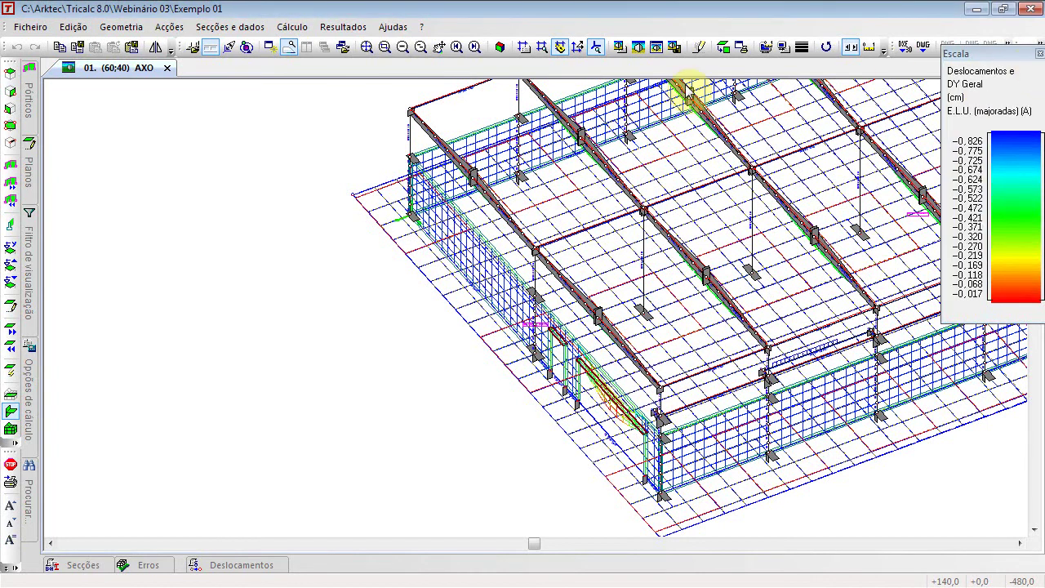
{"action": "left_click", "coordinate": [1039, 53]}
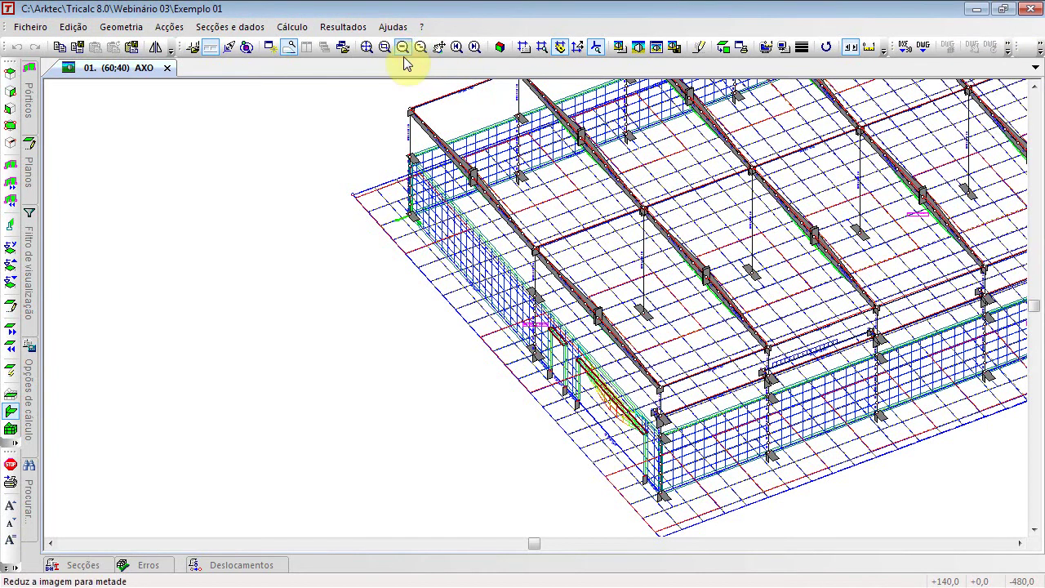
{"action": "right_click", "coordinate": [318, 104]}
{"action": "left_click", "coordinate": [372, 298]}
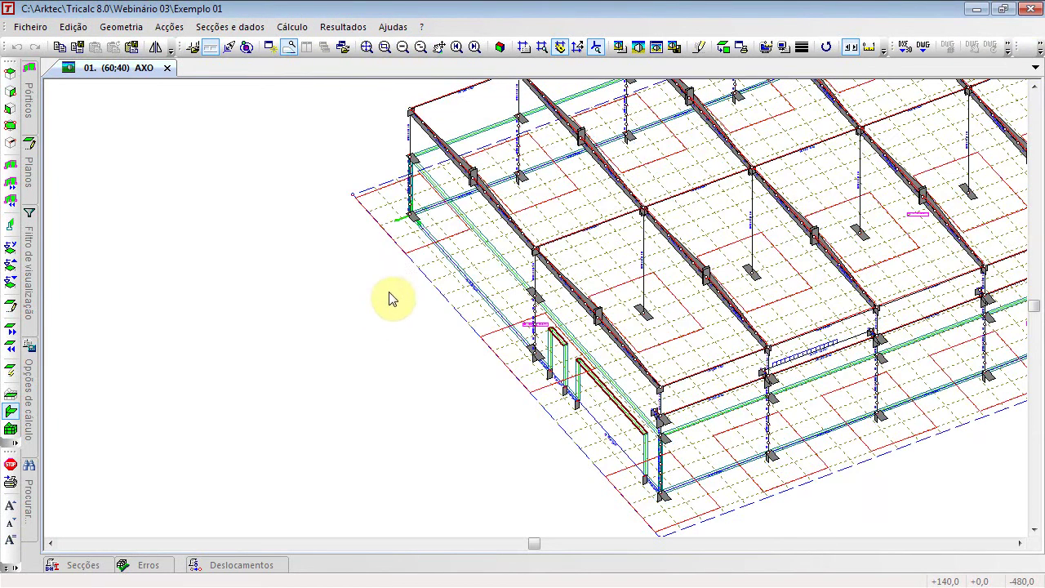
Step: Display the reinforcement drawing of portal frame 7 at level 550 by picking its roof beam in the model
{"action": "left_click", "coordinate": [341, 27]}
{"action": "mouse_move", "coordinate": [373, 103]}
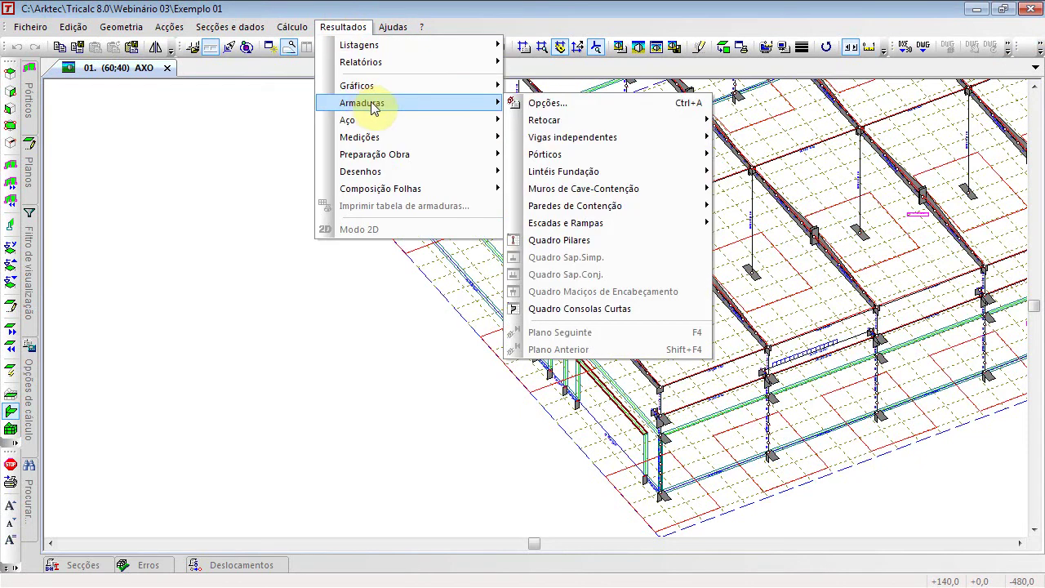
{"action": "mouse_move", "coordinate": [656, 157]}
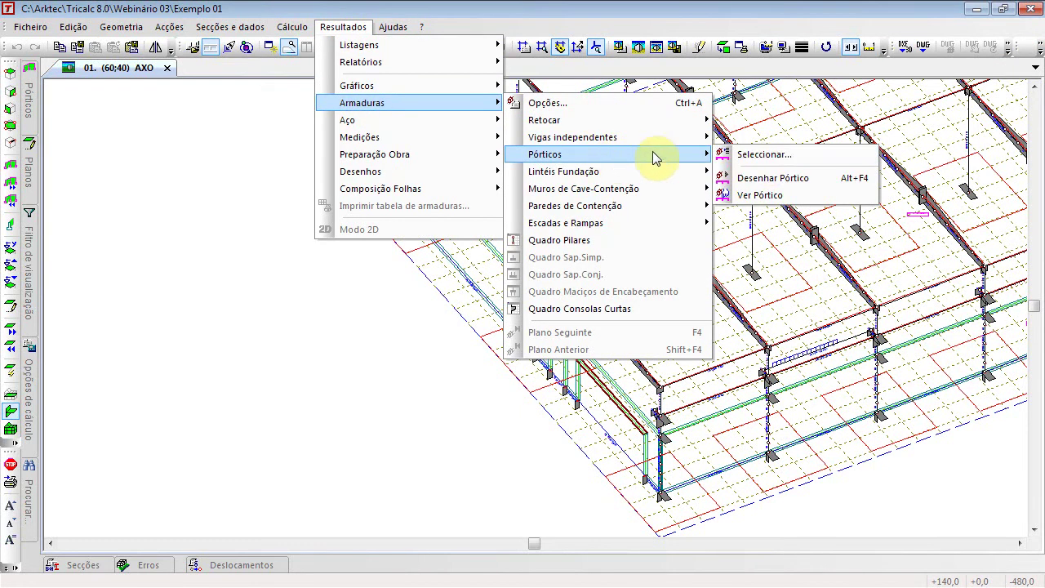
{"action": "left_click", "coordinate": [772, 196]}
{"action": "left_click", "coordinate": [603, 153]}
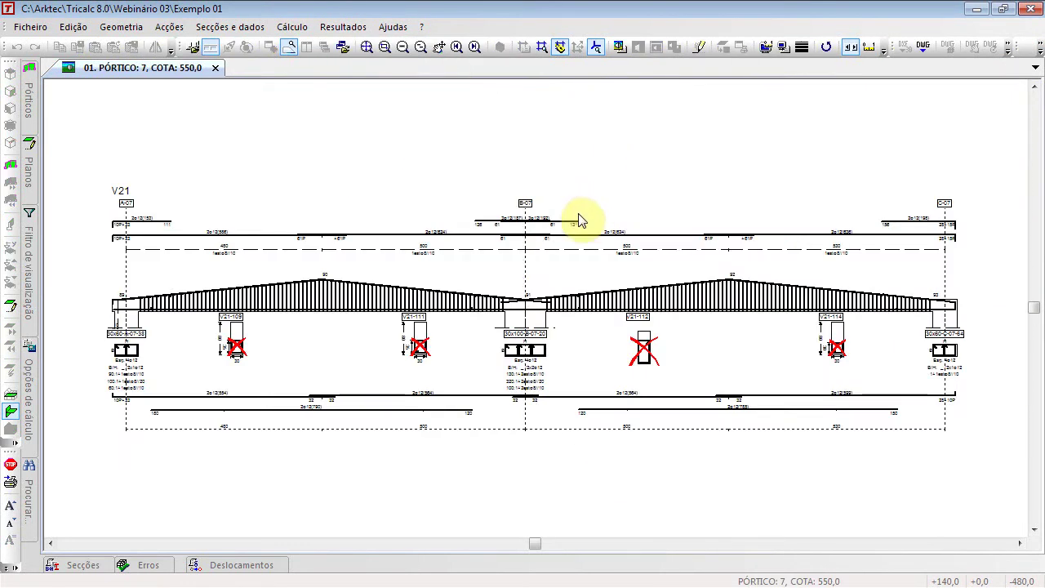
Step: Inspect the crossed-out sections of beam V21 and delete the error marks from all bars of the frame
{"action": "scroll", "coordinate": [233, 341], "scroll_direction": "up", "scroll_amount": 2}
{"action": "scroll", "coordinate": [250, 396], "scroll_direction": "up", "scroll_amount": 2}
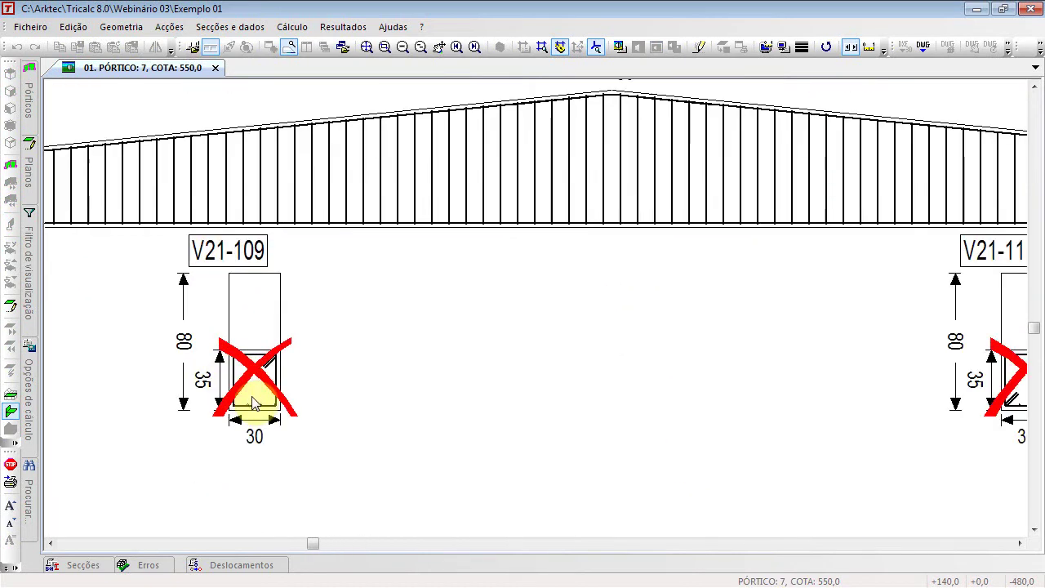
{"action": "scroll", "coordinate": [250, 392], "scroll_direction": "up", "scroll_amount": 2}
{"action": "scroll", "coordinate": [160, 370], "scroll_direction": "down", "scroll_amount": 4}
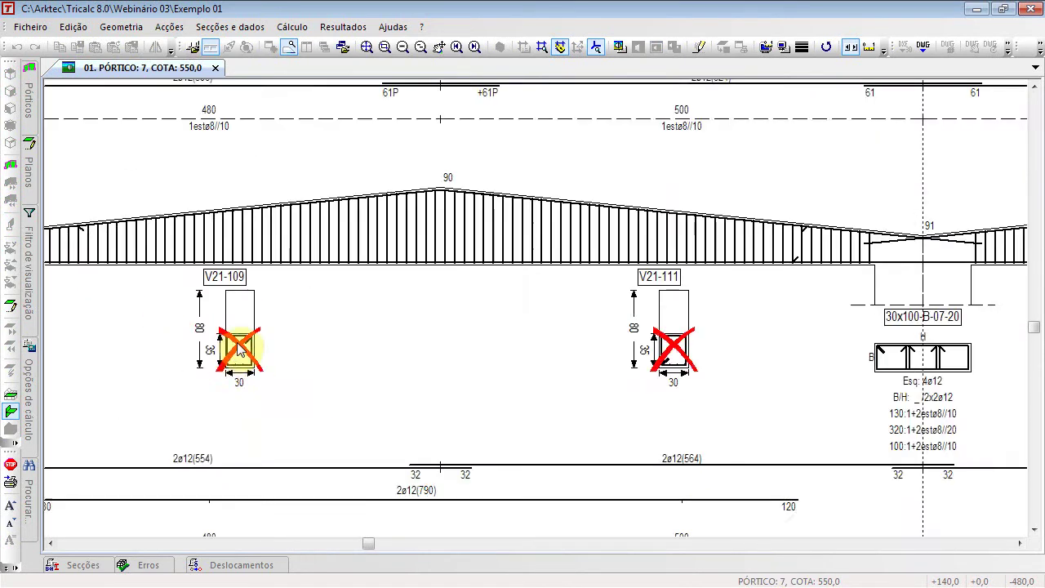
{"action": "right_click", "coordinate": [296, 169]}
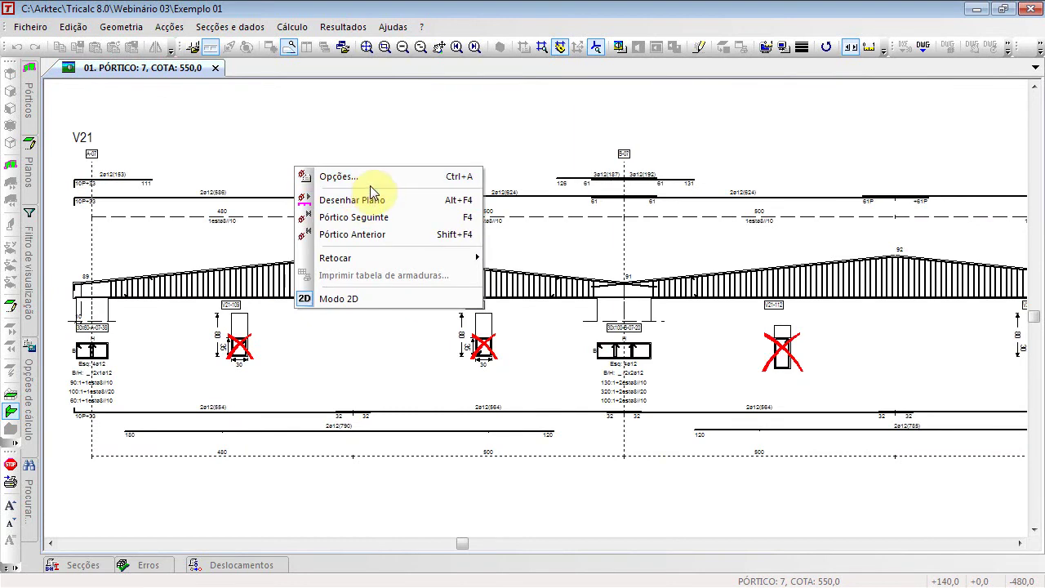
{"action": "mouse_move", "coordinate": [379, 258]}
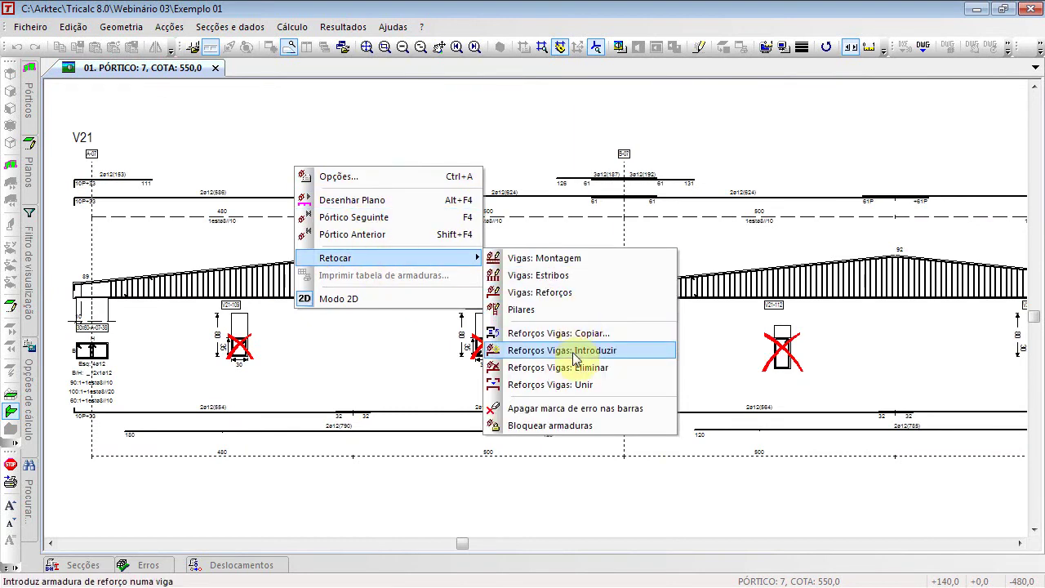
{"action": "left_click", "coordinate": [578, 405]}
{"action": "scroll", "coordinate": [536, 343], "scroll_direction": "down", "scroll_amount": 2}
{"action": "mouse_move", "coordinate": [225, 187]}
{"action": "left_mouse_down"}
{"action": "mouse_move", "coordinate": [816, 385]}
{"action": "mouse_move", "coordinate": [937, 443]}
{"action": "left_mouse_up"}
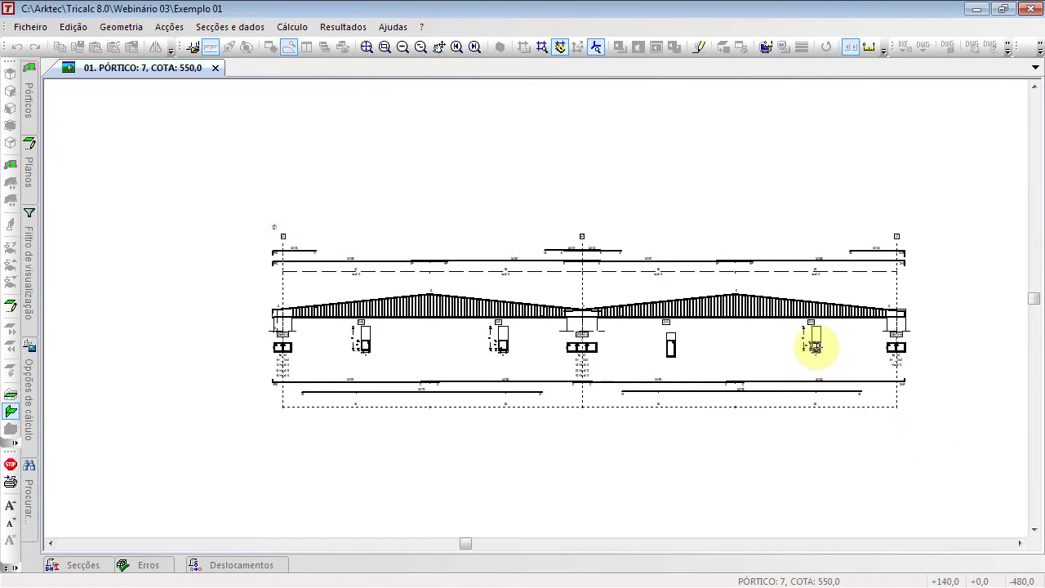
Step: Examine the cross-sections and bottom reinforcement of beam V21, especially segments V21-112 and V21-114
{"action": "scroll", "coordinate": [729, 339], "scroll_direction": "up", "scroll_amount": 1}
{"action": "scroll", "coordinate": [729, 339], "scroll_direction": "up", "scroll_amount": 2}
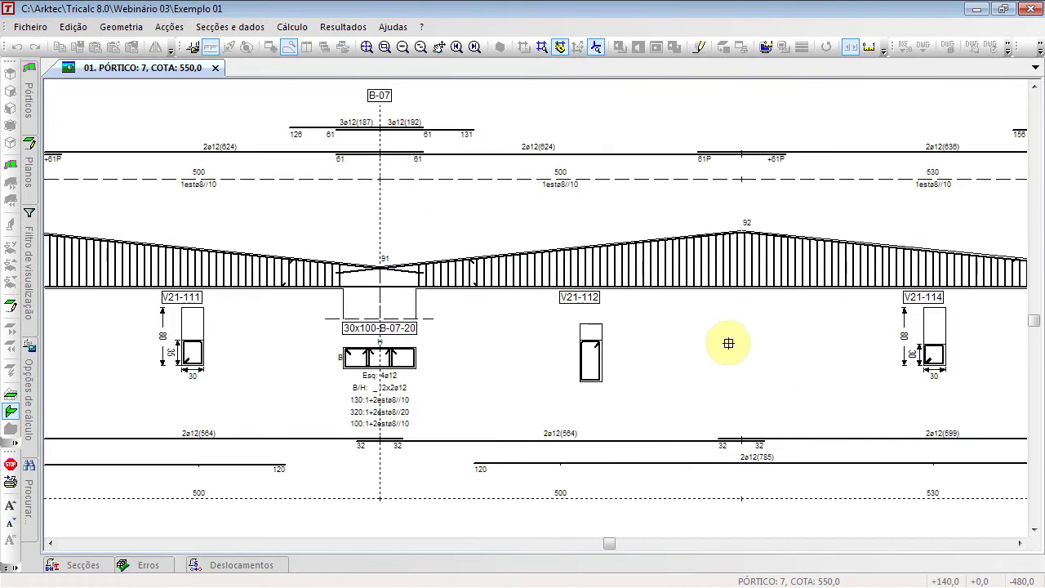
{"action": "scroll", "coordinate": [729, 343], "scroll_direction": "up", "scroll_amount": 1}
{"action": "scroll", "coordinate": [729, 343], "scroll_direction": "down", "scroll_amount": 3}
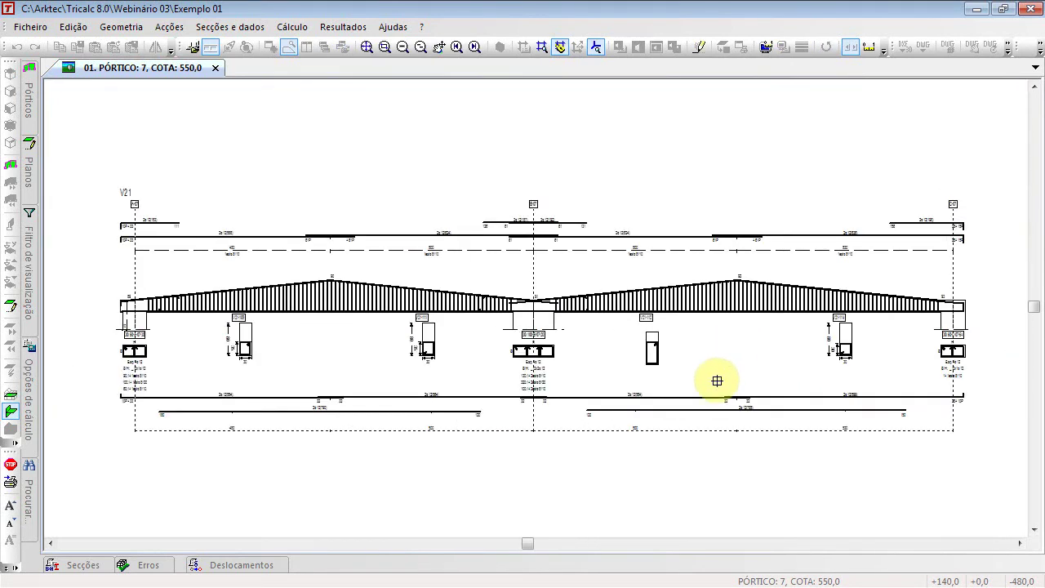
{"action": "scroll", "coordinate": [762, 441], "scroll_direction": "up", "scroll_amount": 3}
{"action": "scroll", "coordinate": [760, 400], "scroll_direction": "up", "scroll_amount": 1}
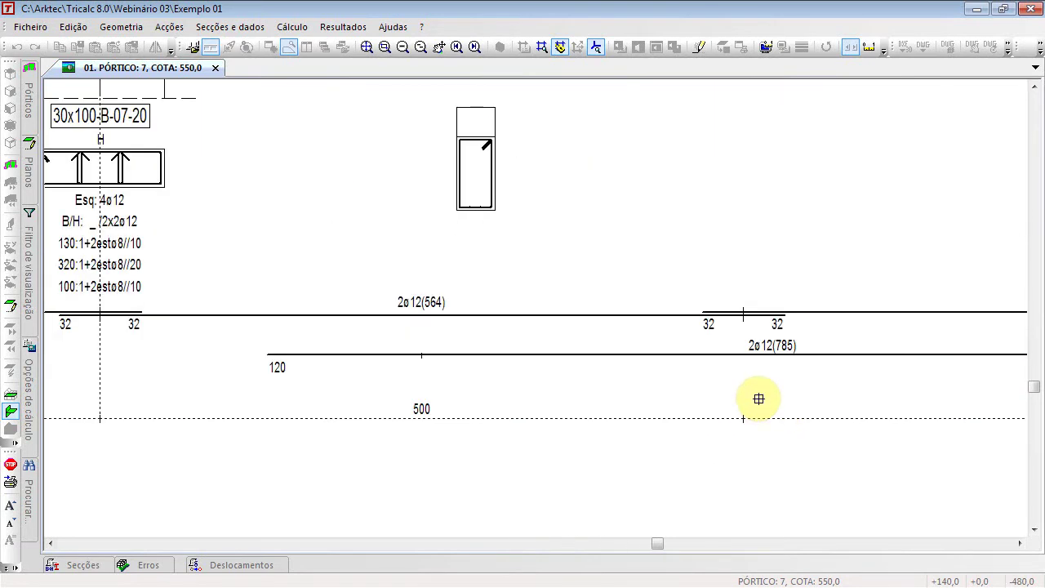
{"action": "scroll", "coordinate": [510, 228], "scroll_direction": "up", "scroll_amount": 2}
{"action": "scroll", "coordinate": [531, 261], "scroll_direction": "down", "scroll_amount": 4}
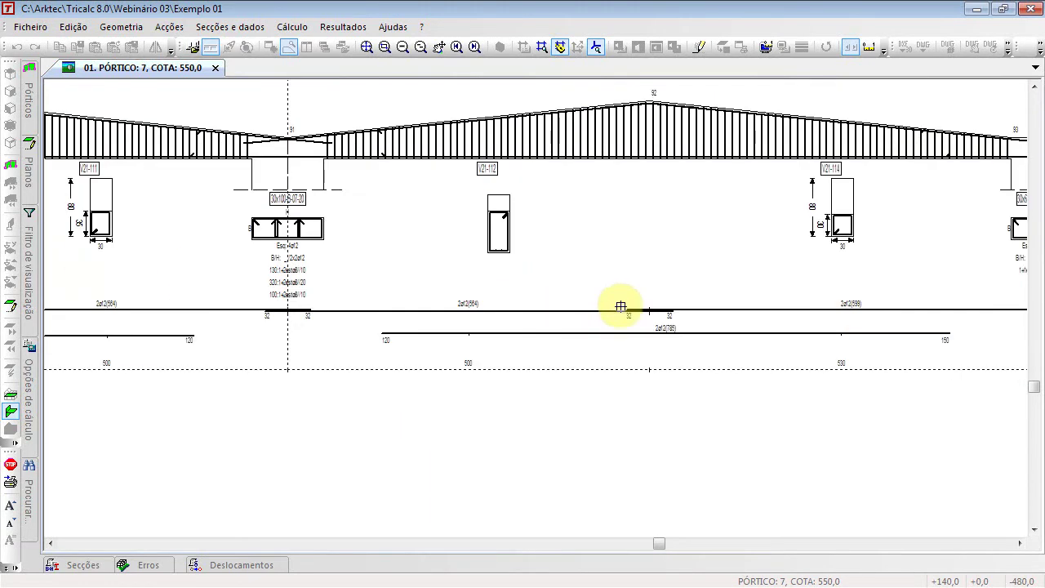
{"action": "middle_click_drag", "start_coordinate": [759, 306], "coordinate": [572, 282]}
{"action": "scroll", "coordinate": [613, 261], "scroll_direction": "up", "scroll_amount": 1}
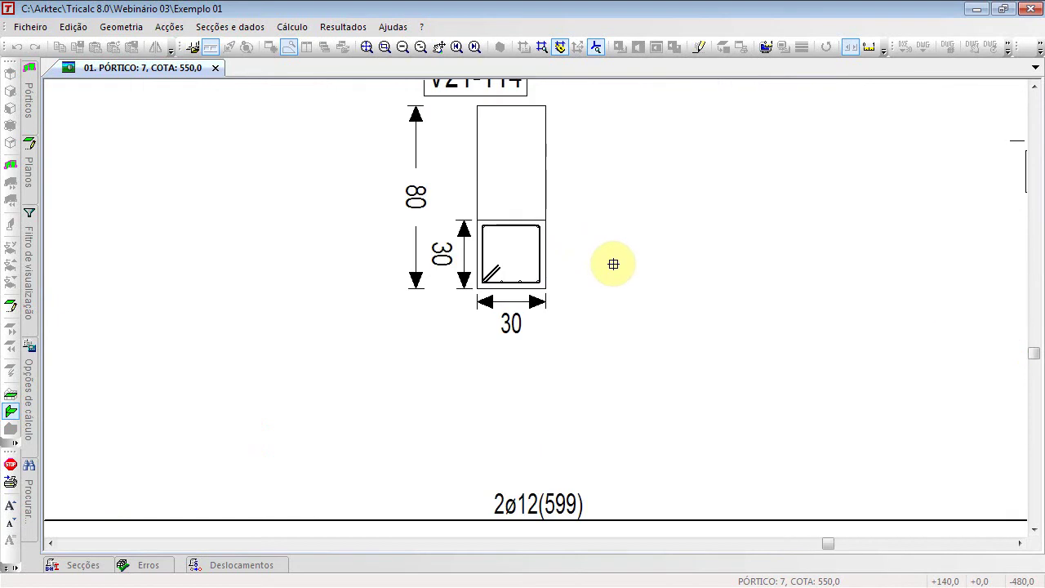
{"action": "scroll", "coordinate": [613, 263], "scroll_direction": "down", "scroll_amount": 1}
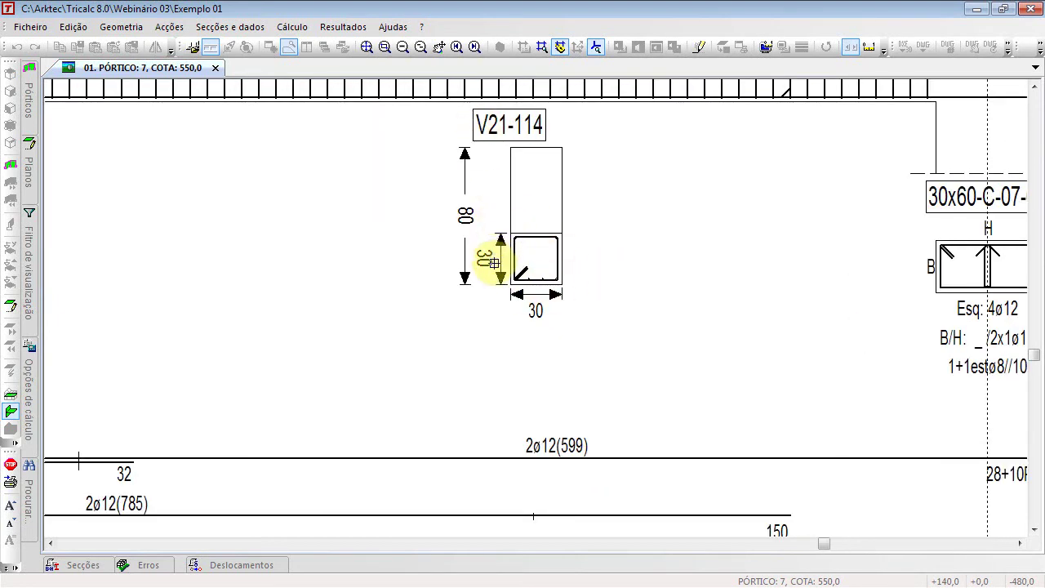
{"action": "scroll", "coordinate": [486, 260], "scroll_direction": "down", "scroll_amount": 2}
{"action": "middle_click_drag", "start_coordinate": [135, 233], "coordinate": [336, 254]}
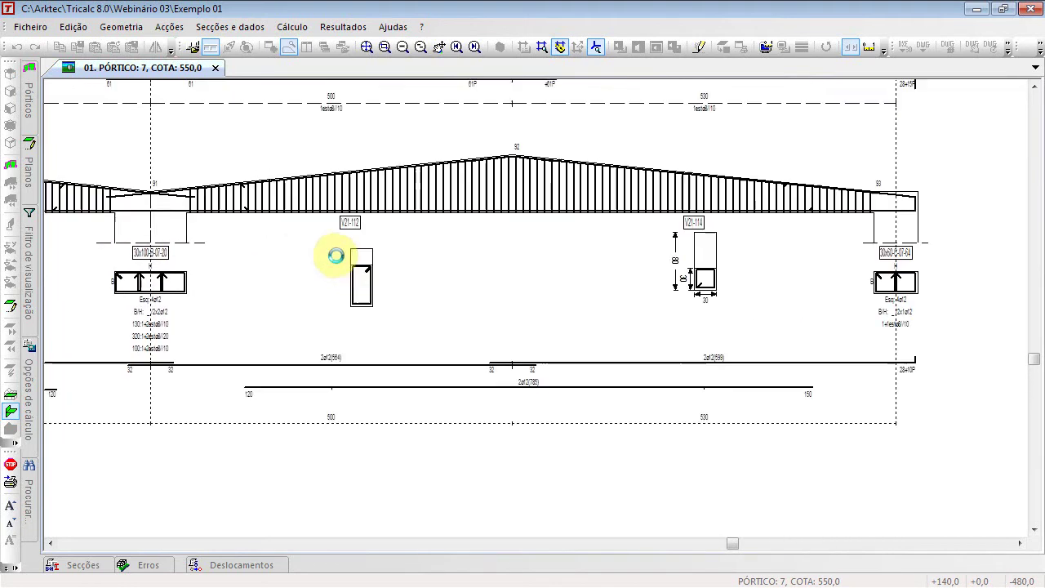
{"action": "scroll", "coordinate": [376, 284], "scroll_direction": "up", "scroll_amount": 4}
{"action": "scroll", "coordinate": [371, 286], "scroll_direction": "down", "scroll_amount": 3}
{"action": "scroll", "coordinate": [373, 287], "scroll_direction": "down", "scroll_amount": 1}
{"action": "scroll", "coordinate": [373, 286], "scroll_direction": "up", "scroll_amount": 2}
{"action": "scroll", "coordinate": [372, 286], "scroll_direction": "down", "scroll_amount": 4}
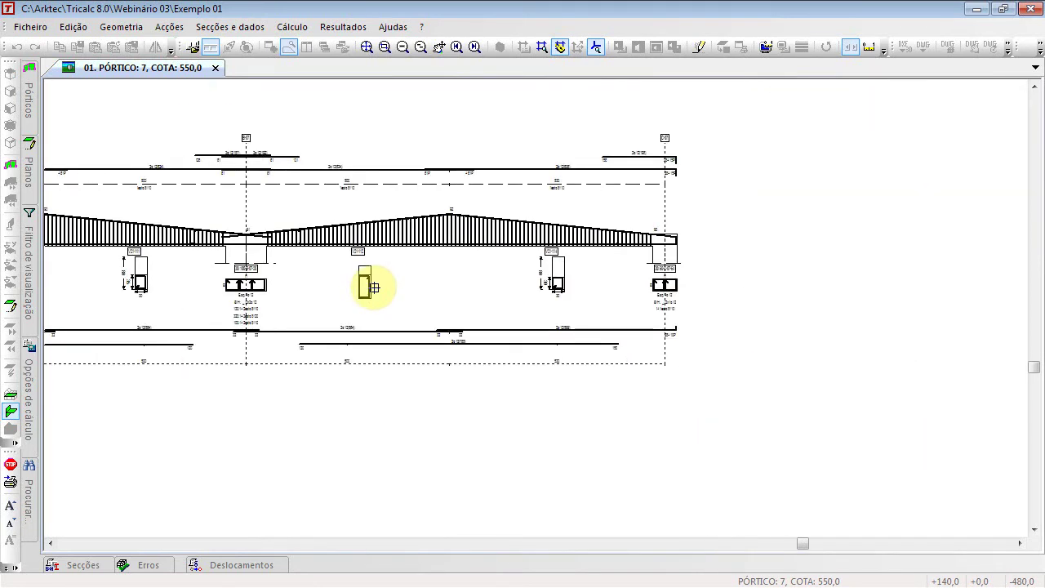
Step: Set the bar reinforcement representation to the fourth style, 1ø12 L=170, and redraw portal frame 7
{"action": "right_click", "coordinate": [389, 119]}
{"action": "left_click", "coordinate": [414, 135]}
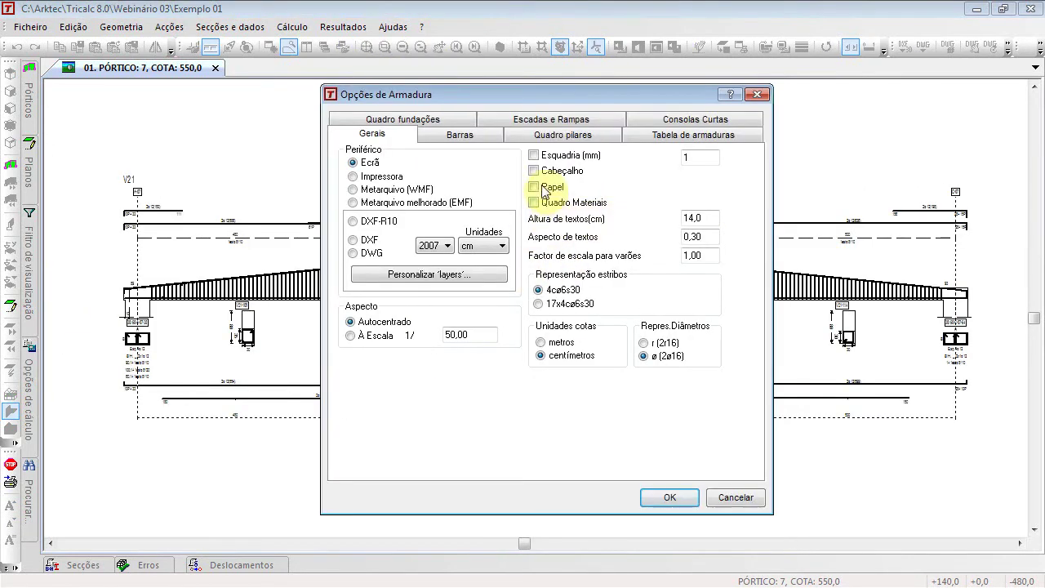
{"action": "left_click", "coordinate": [462, 136]}
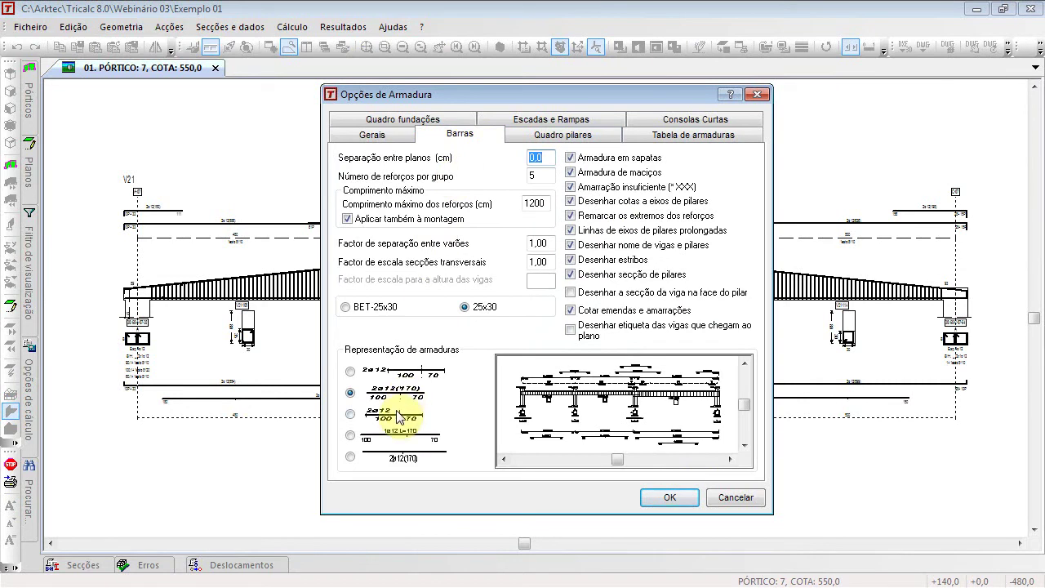
{"action": "left_click", "coordinate": [351, 439]}
{"action": "left_click", "coordinate": [670, 497]}
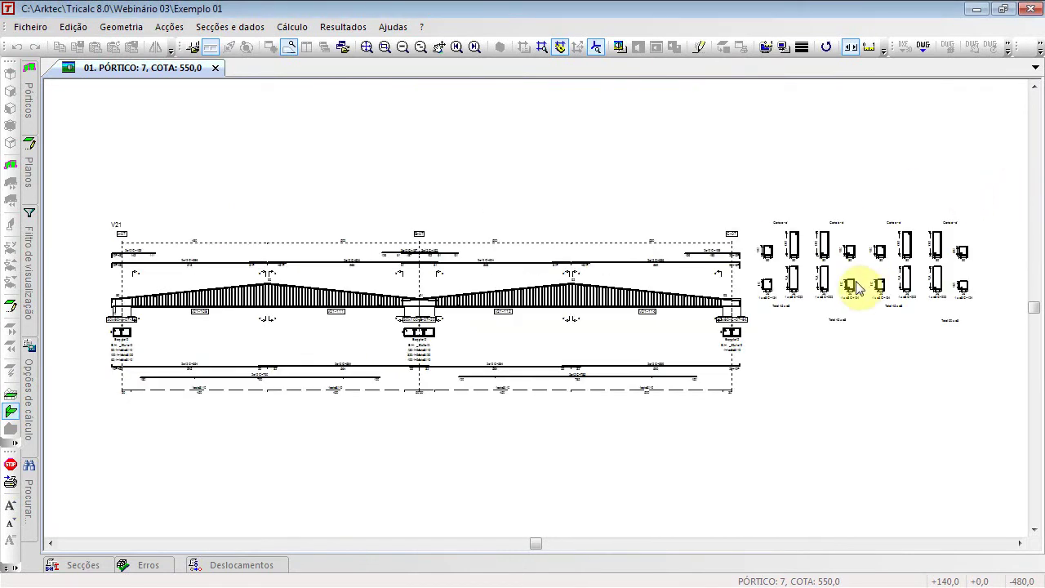
Step: Examine the redrawn beam V21, its section marks and the stirrup details in sections a-a', b-b' and c-c'
{"action": "scroll", "coordinate": [594, 299], "scroll_direction": "up", "scroll_amount": 5}
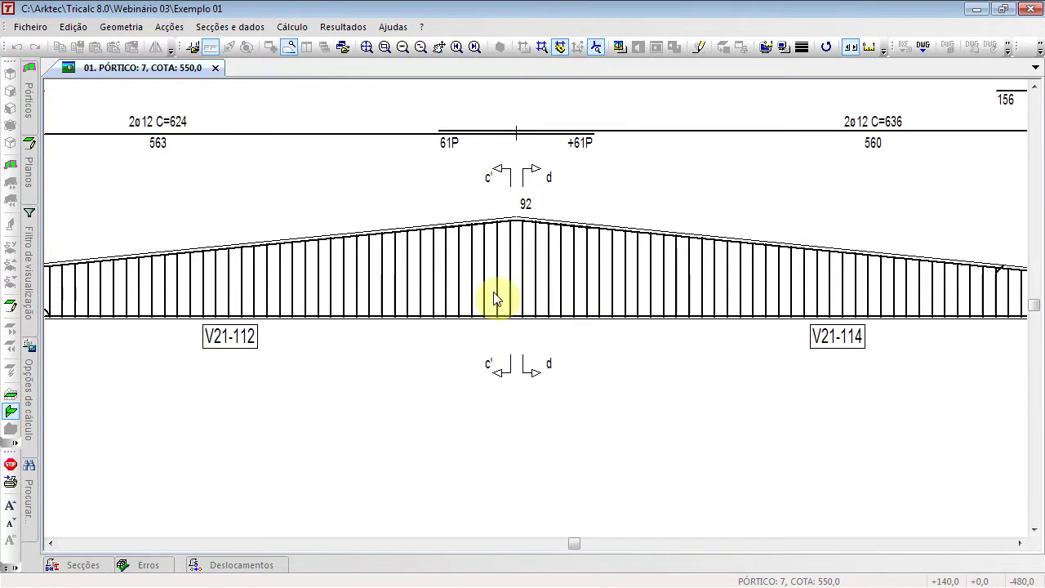
{"action": "scroll", "coordinate": [526, 225], "scroll_direction": "up", "scroll_amount": 2}
{"action": "scroll", "coordinate": [572, 245], "scroll_direction": "down", "scroll_amount": 6}
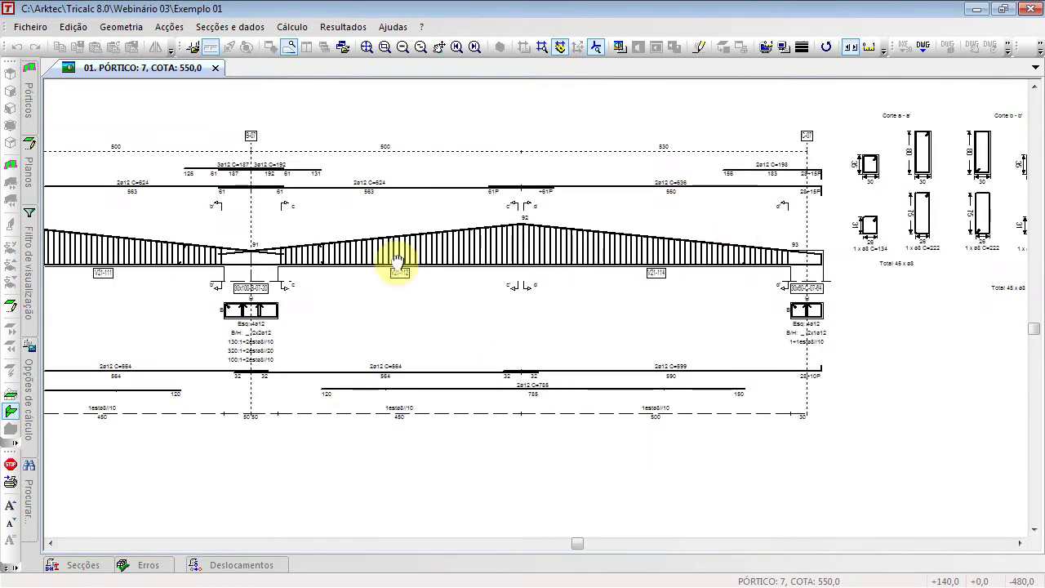
{"action": "scroll", "coordinate": [400, 270], "scroll_direction": "up", "scroll_amount": 3}
{"action": "scroll", "coordinate": [552, 214], "scroll_direction": "up", "scroll_amount": 1}
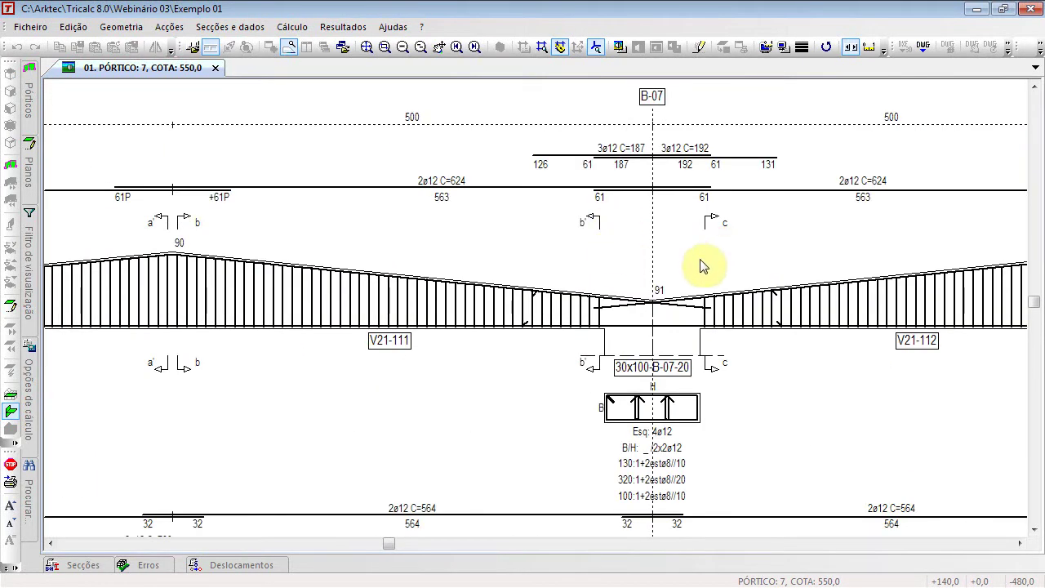
{"action": "scroll", "coordinate": [569, 268], "scroll_direction": "down", "scroll_amount": 3}
{"action": "scroll", "coordinate": [191, 297], "scroll_direction": "up", "scroll_amount": 6}
{"action": "scroll", "coordinate": [727, 238], "scroll_direction": "down", "scroll_amount": 5}
{"action": "scroll", "coordinate": [703, 250], "scroll_direction": "up", "scroll_amount": 3}
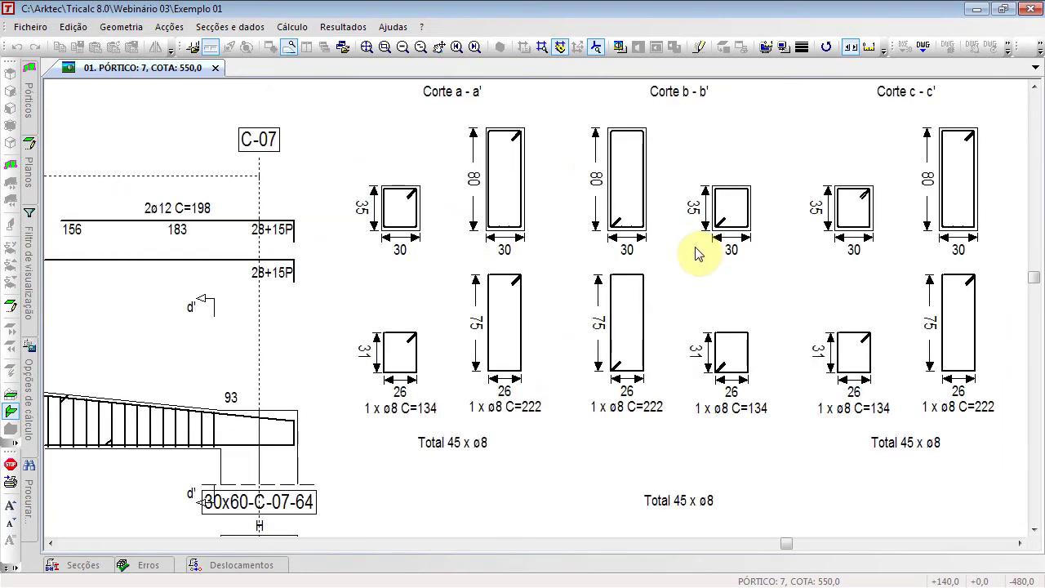
{"action": "scroll", "coordinate": [698, 254], "scroll_direction": "up", "scroll_amount": 1}
{"action": "scroll", "coordinate": [698, 254], "scroll_direction": "down", "scroll_amount": 4}
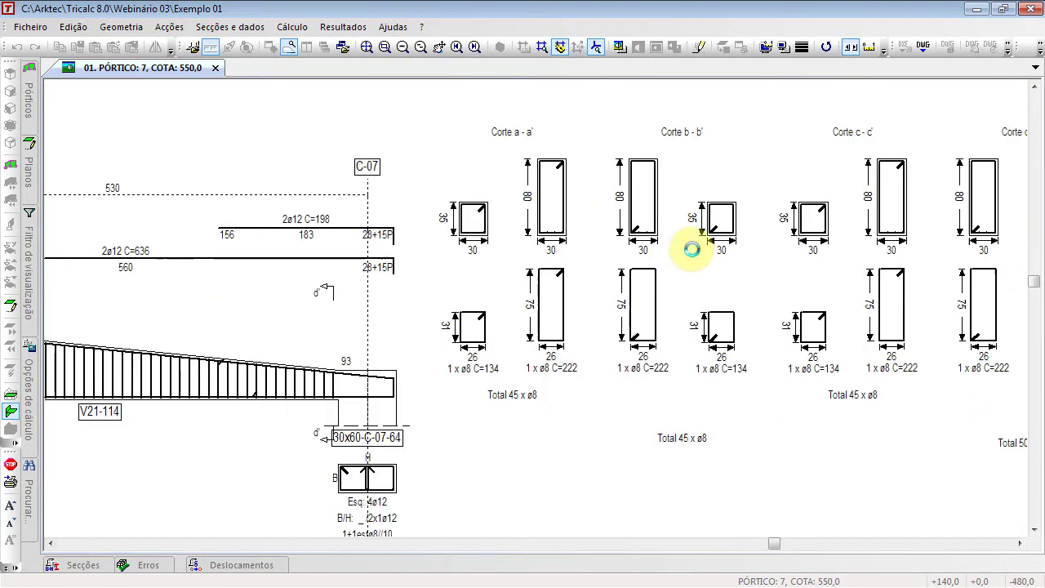
{"action": "scroll", "coordinate": [750, 258], "scroll_direction": "up", "scroll_amount": 1}
{"action": "scroll", "coordinate": [750, 258], "scroll_direction": "down", "scroll_amount": 2}
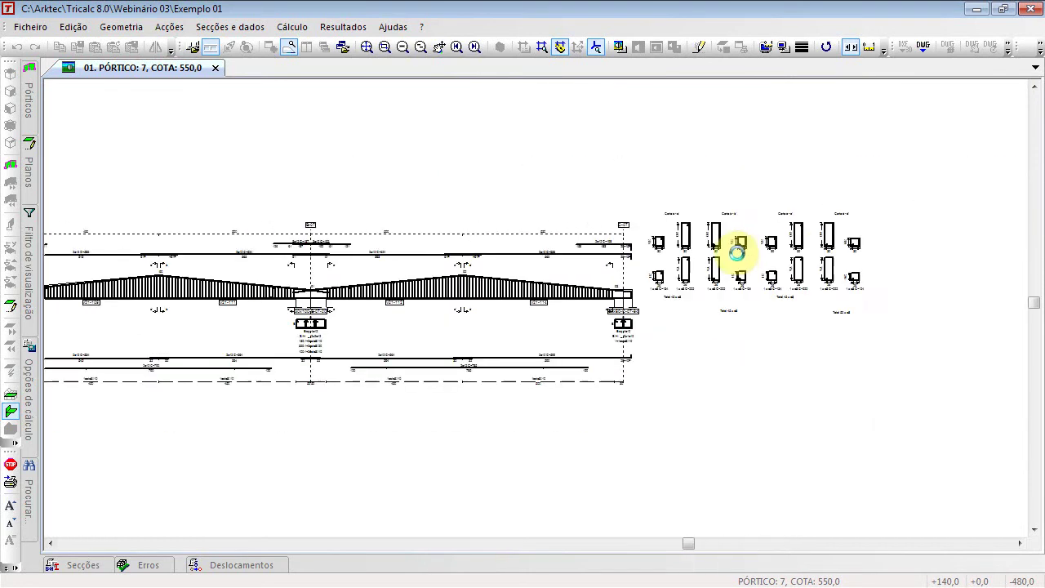
{"action": "scroll", "coordinate": [816, 270], "scroll_direction": "down", "scroll_amount": 1}
Step: Change the bar reinforcement representation again so the cross-sections are drawn beneath the beam spans
{"action": "right_click", "coordinate": [373, 209]}
{"action": "left_click", "coordinate": [415, 217]}
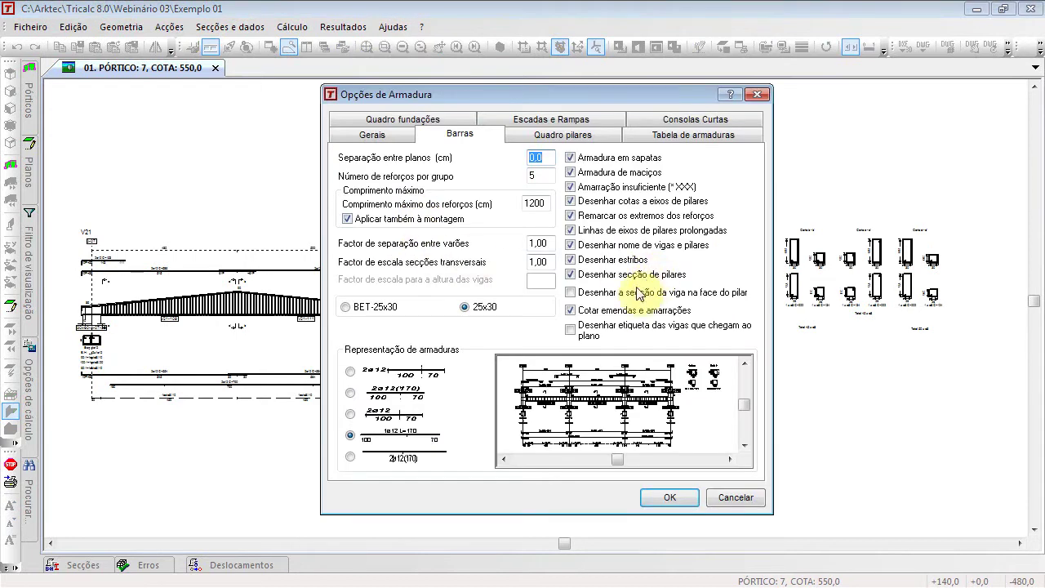
{"action": "left_click", "coordinate": [669, 493]}
Step: Leave 2D mode, return to the axonometric view of the whole structure and render it
{"action": "right_click", "coordinate": [340, 124]}
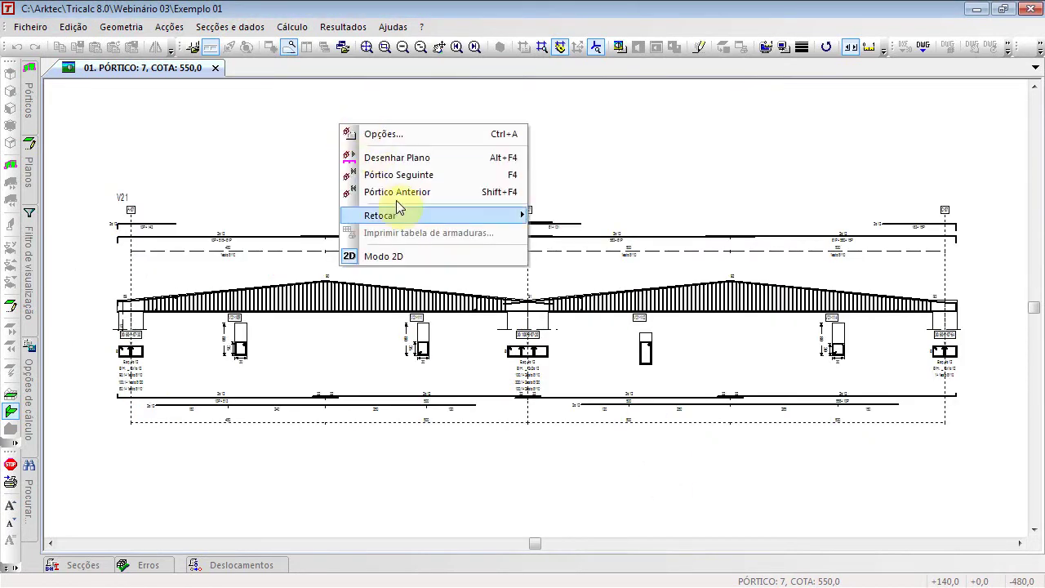
{"action": "left_click", "coordinate": [401, 257]}
{"action": "left_click", "coordinate": [473, 49]}
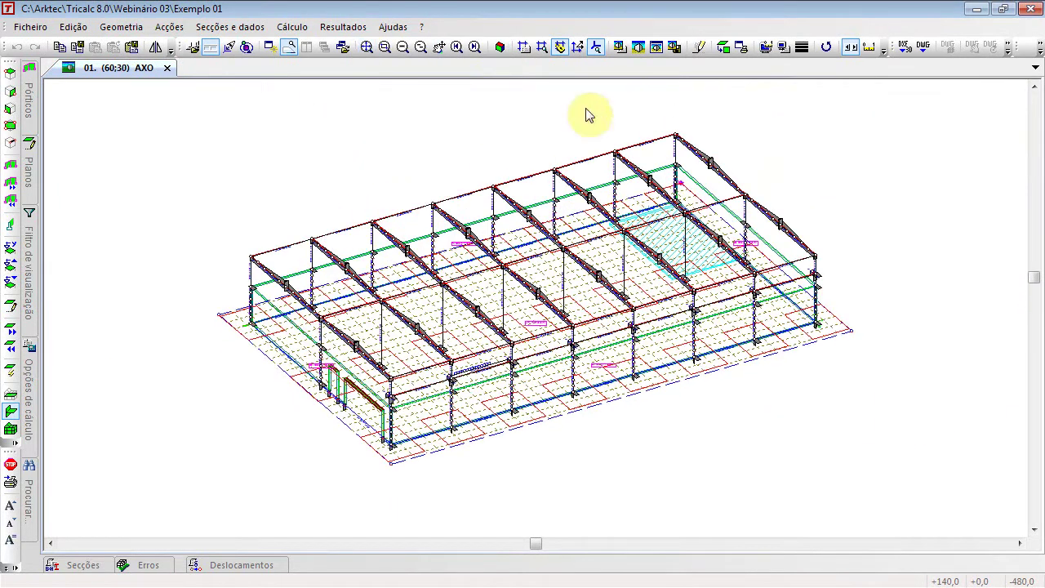
{"action": "left_click", "coordinate": [655, 51]}
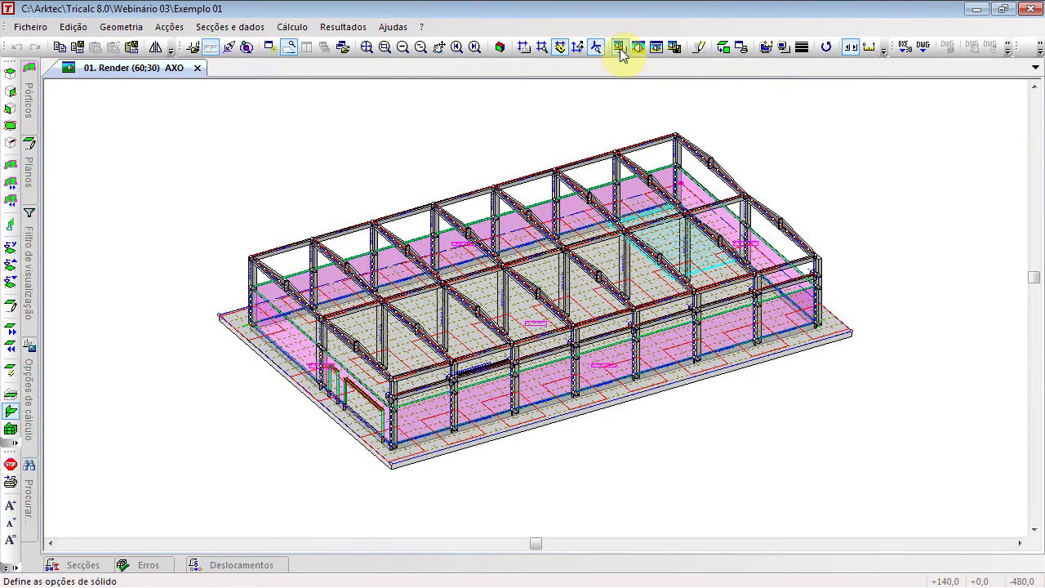
Step: Set the render to draw textures (Desenhar textura) instead of solid colours
{"action": "left_click", "coordinate": [621, 47]}
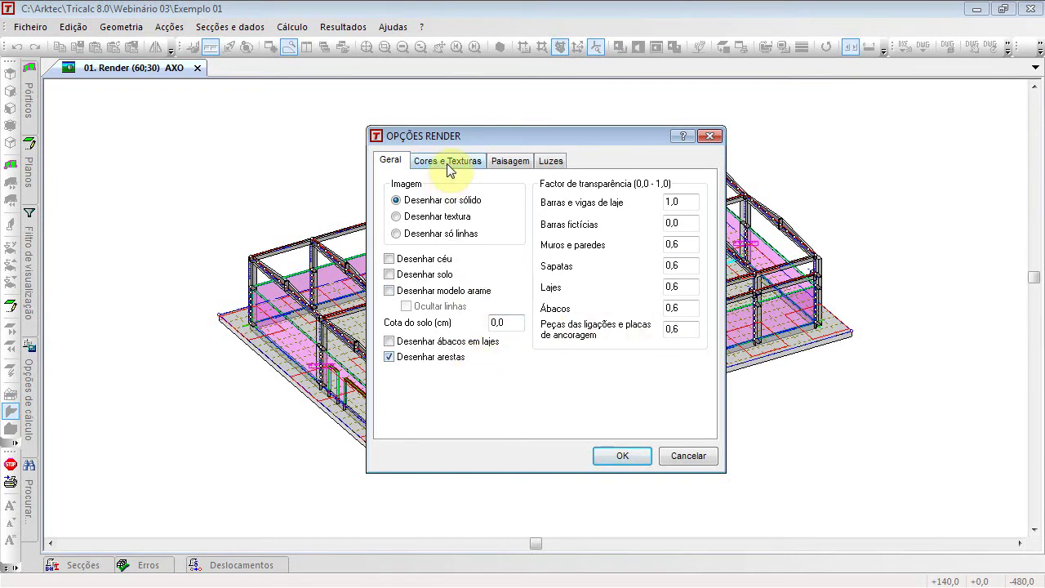
{"action": "left_click", "coordinate": [440, 217]}
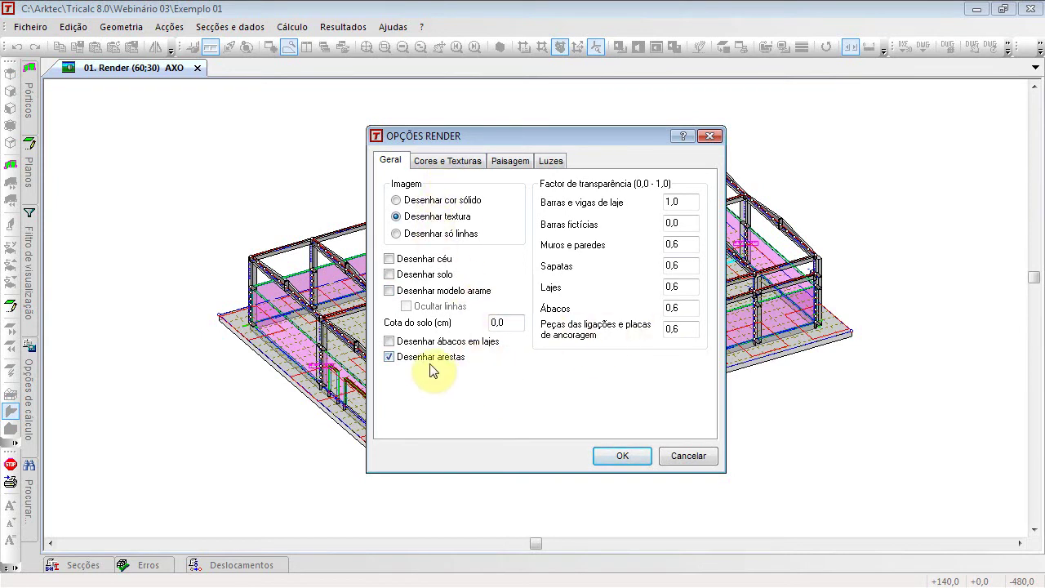
{"action": "left_click", "coordinate": [620, 454]}
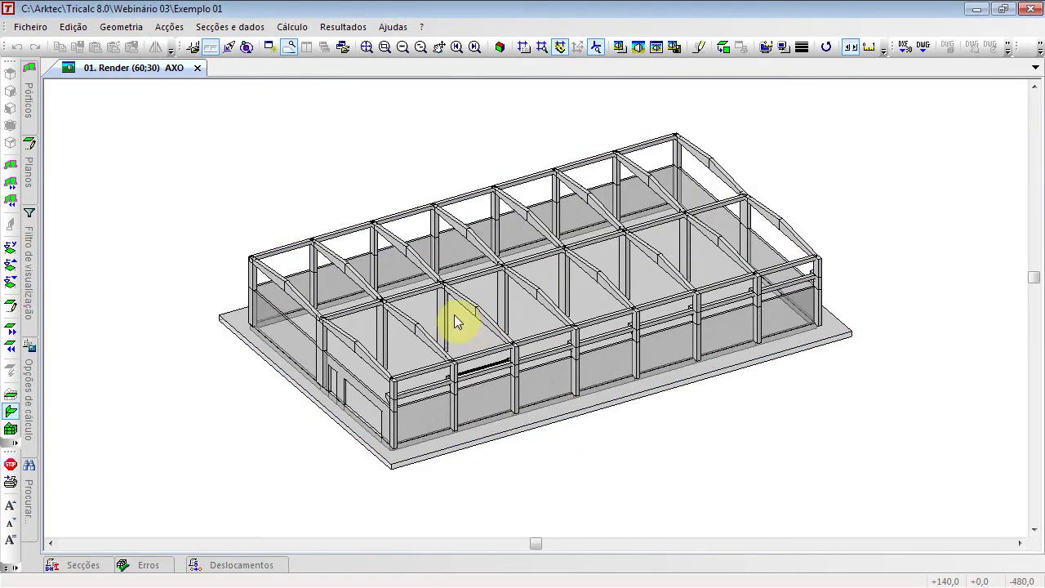
Step: Orbit the textured render and examine the end wall openings, corner column and corbel
{"action": "key", "text": "Up"}
{"action": "key", "text": "Up"}
{"action": "key", "text": "Right"}
{"action": "key", "text": "Right"}
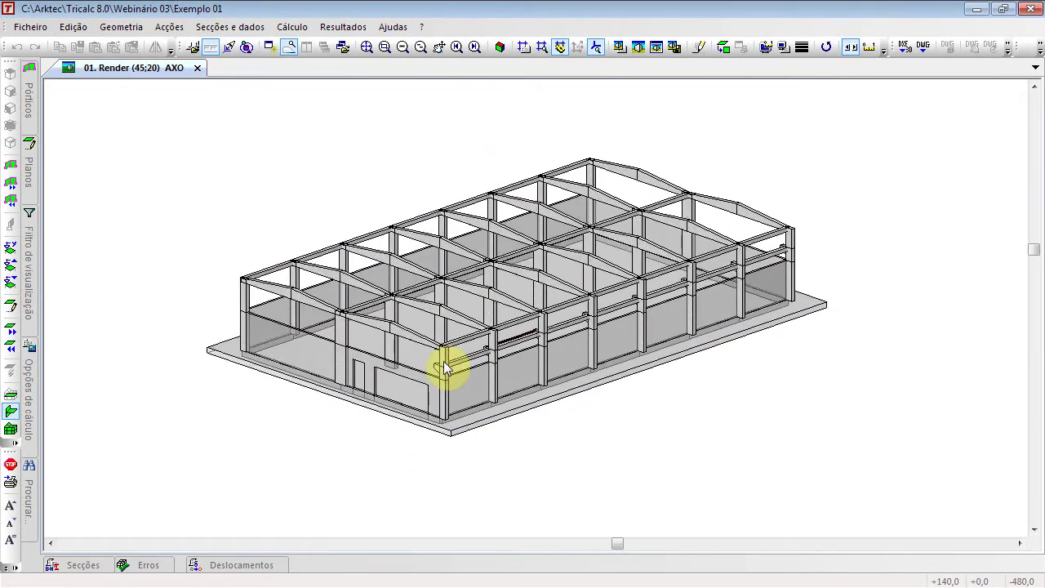
{"action": "scroll", "coordinate": [430, 376], "scroll_direction": "up", "scroll_amount": 4}
{"action": "scroll", "coordinate": [430, 377], "scroll_direction": "up", "scroll_amount": 4}
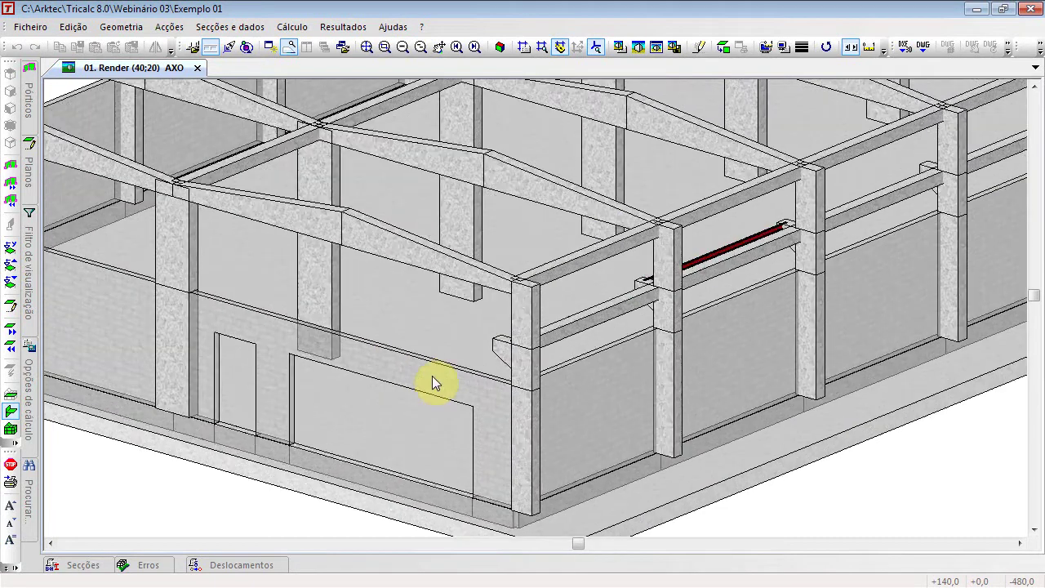
{"action": "key", "text": "Right"}
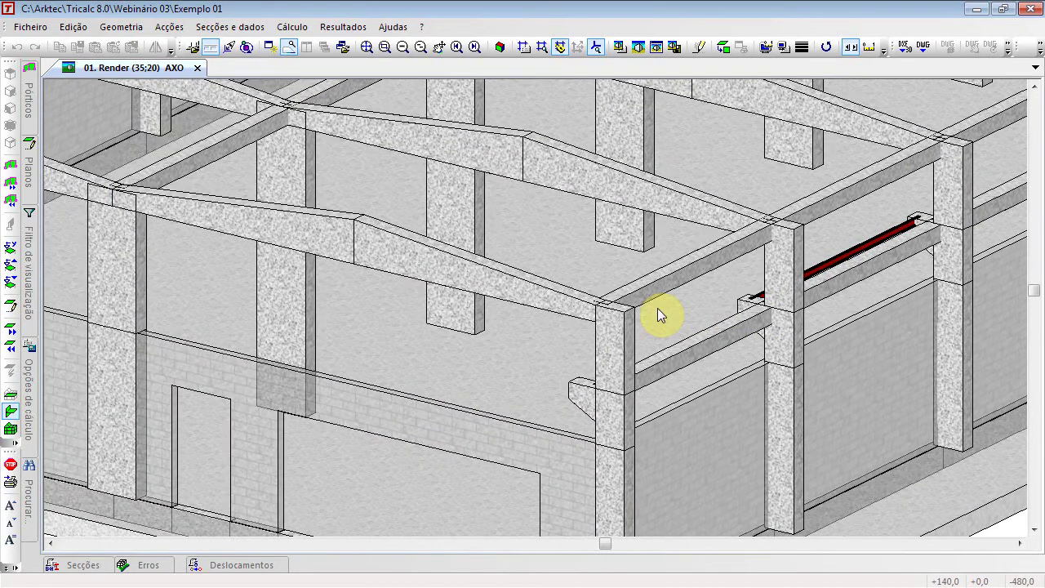
Step: Rotate the render to -30;25 and examine the variable-depth roof beams and the red beam resting on the corbels
{"action": "key", "text": "Right"}
{"action": "key", "text": "Right"}
{"action": "key", "text": "Right"}
{"action": "key", "text": "Right"}
{"action": "key", "text": "Right"}
{"action": "key", "text": "Right"}
{"action": "key", "text": "Right"}
{"action": "key", "text": "Right"}
{"action": "key", "text": "Right"}
{"action": "key", "text": "Right"}
{"action": "key", "text": "Right"}
{"action": "key", "text": "Right"}
{"action": "key", "text": "Right"}
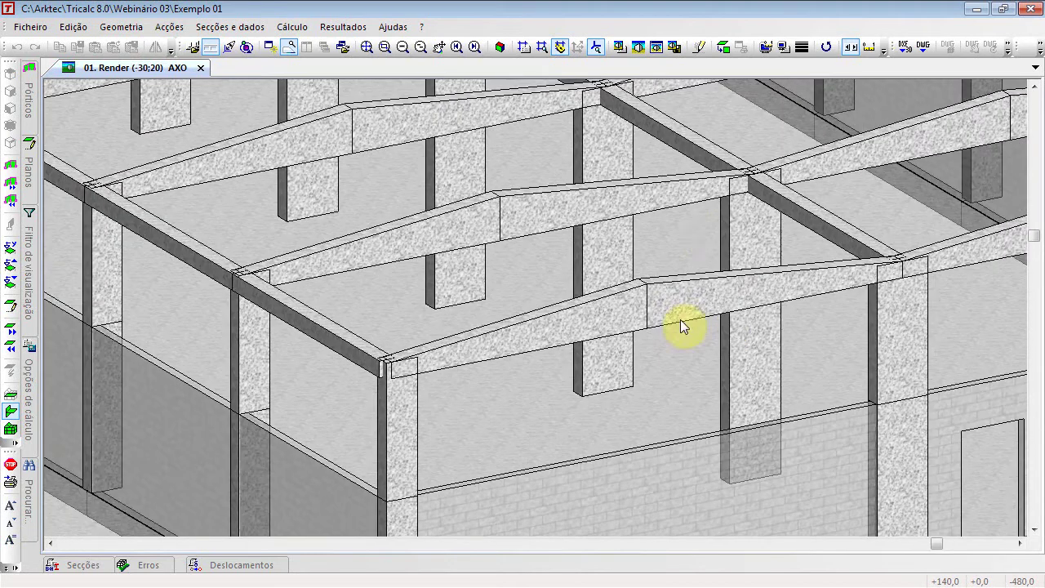
{"action": "middle_click_drag", "start_coordinate": [729, 200], "coordinate": [362, 304]}
{"action": "key", "text": "Up"}
{"action": "key", "text": "Down"}
{"action": "key", "text": "Down"}
{"action": "scroll", "coordinate": [819, 278], "scroll_direction": "up", "scroll_amount": 3}
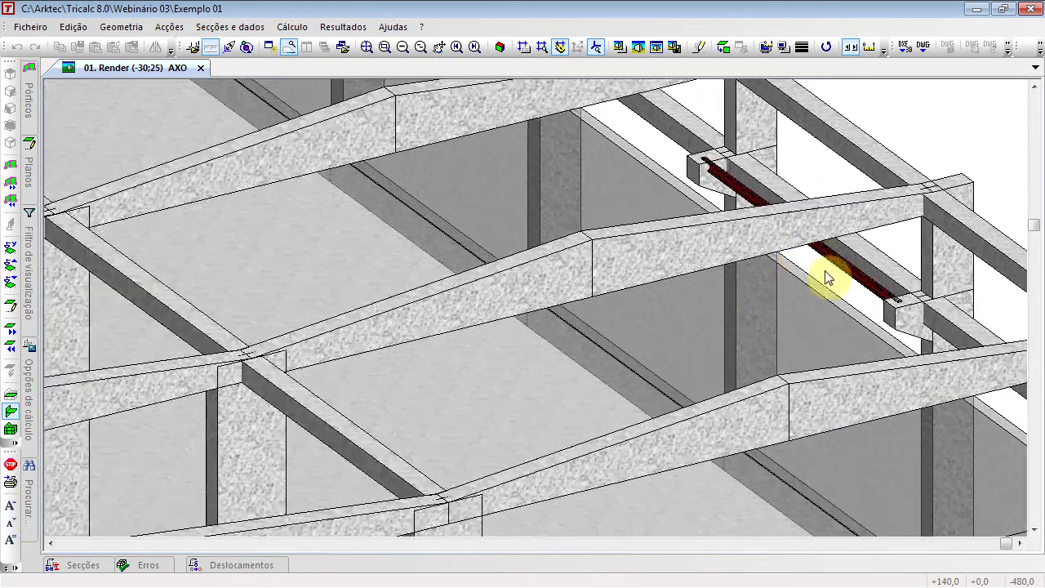
{"action": "scroll", "coordinate": [892, 320], "scroll_direction": "down", "scroll_amount": 3}
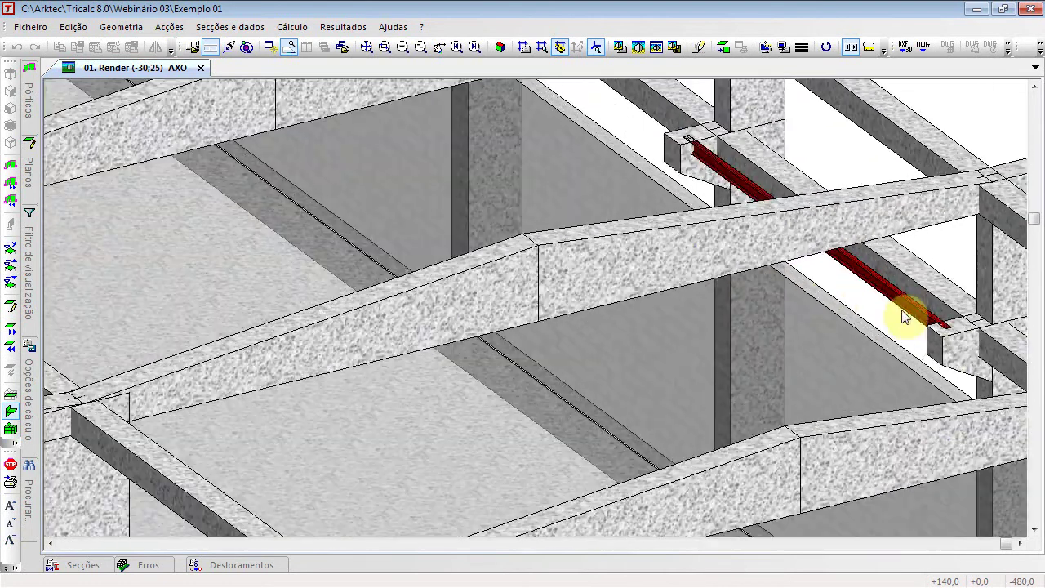
Step: Inspect the opposite side wall of the rendered building and its columns, first closely and then as a whole
{"action": "scroll", "coordinate": [829, 342], "scroll_direction": "down", "scroll_amount": 3}
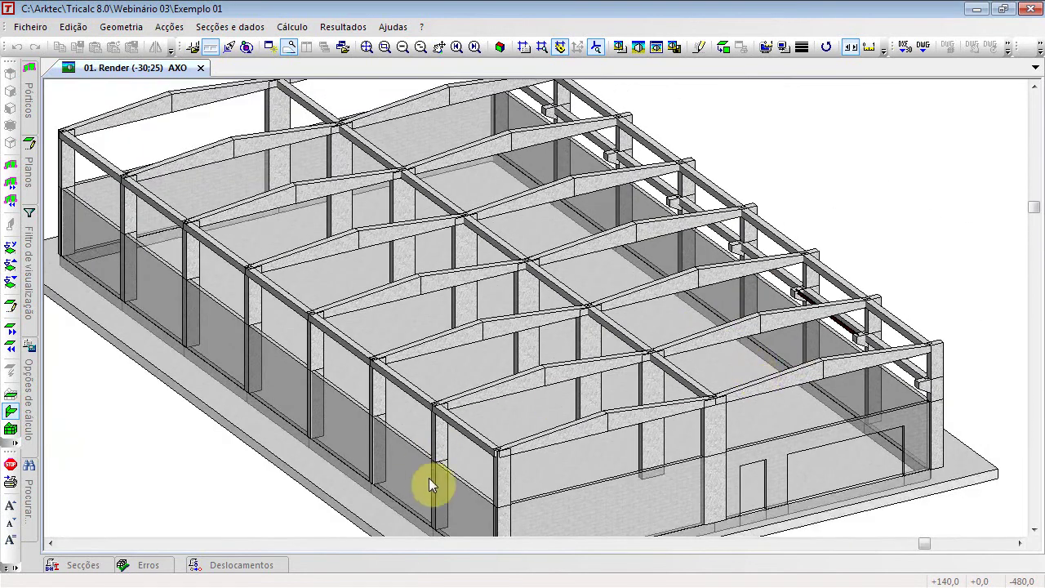
{"action": "scroll", "coordinate": [429, 480], "scroll_direction": "up", "scroll_amount": 4}
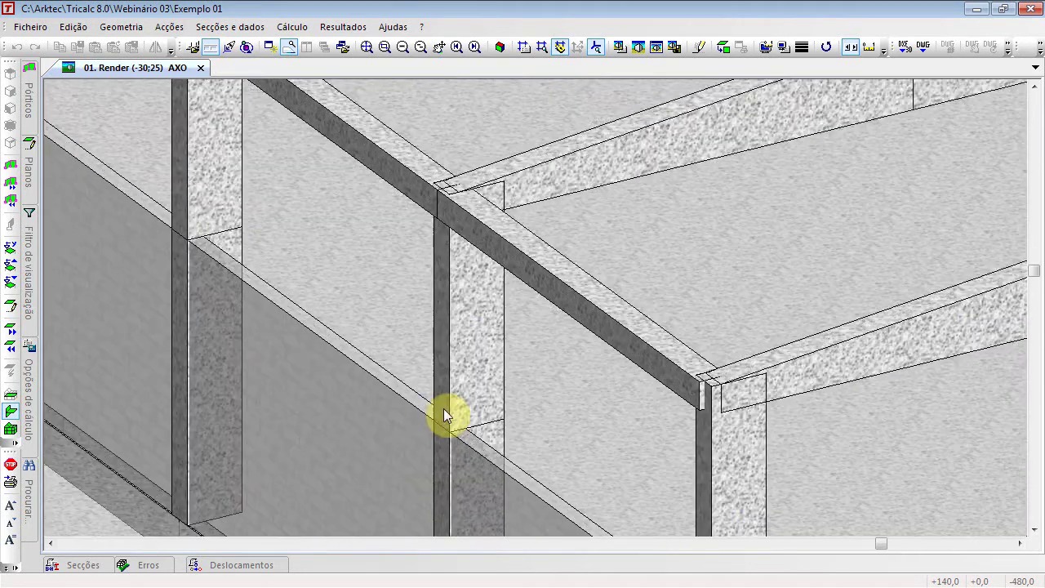
{"action": "scroll", "coordinate": [261, 293], "scroll_direction": "down", "scroll_amount": 2}
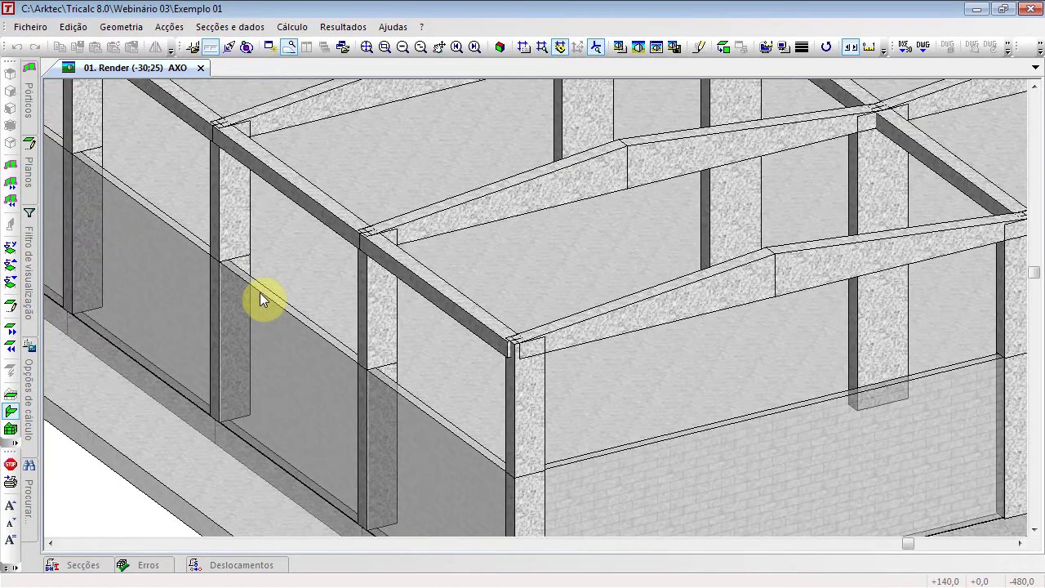
{"action": "scroll", "coordinate": [259, 292], "scroll_direction": "down", "scroll_amount": 2}
{"action": "middle_click_drag", "start_coordinate": [269, 296], "coordinate": [482, 401]}
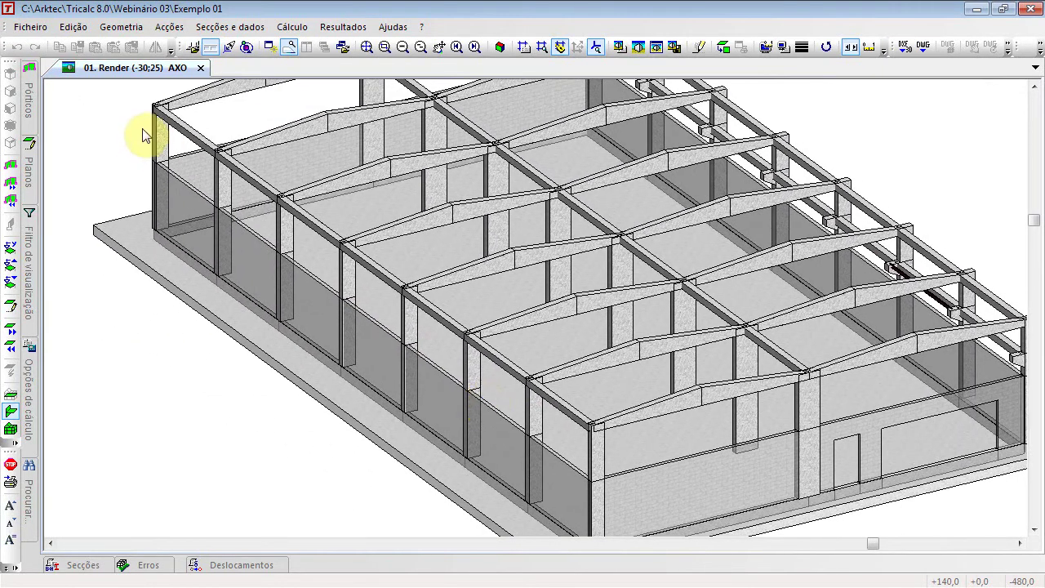
Step: Create a new structure named Exemplo 02 in the Webinário 03 folder with millimetre node precision
{"action": "left_click", "coordinate": [30, 26]}
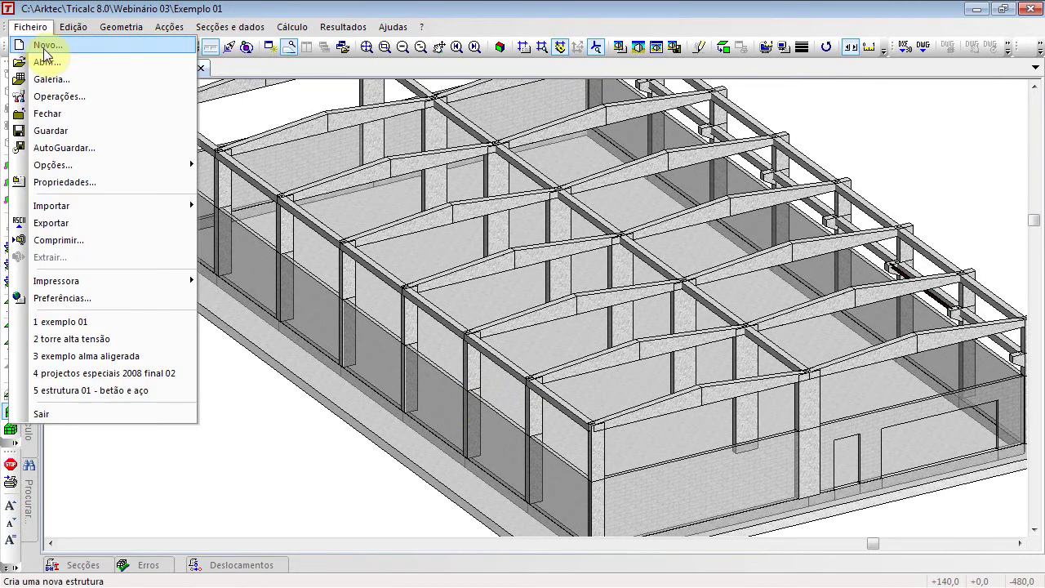
{"action": "left_click", "coordinate": [47, 45]}
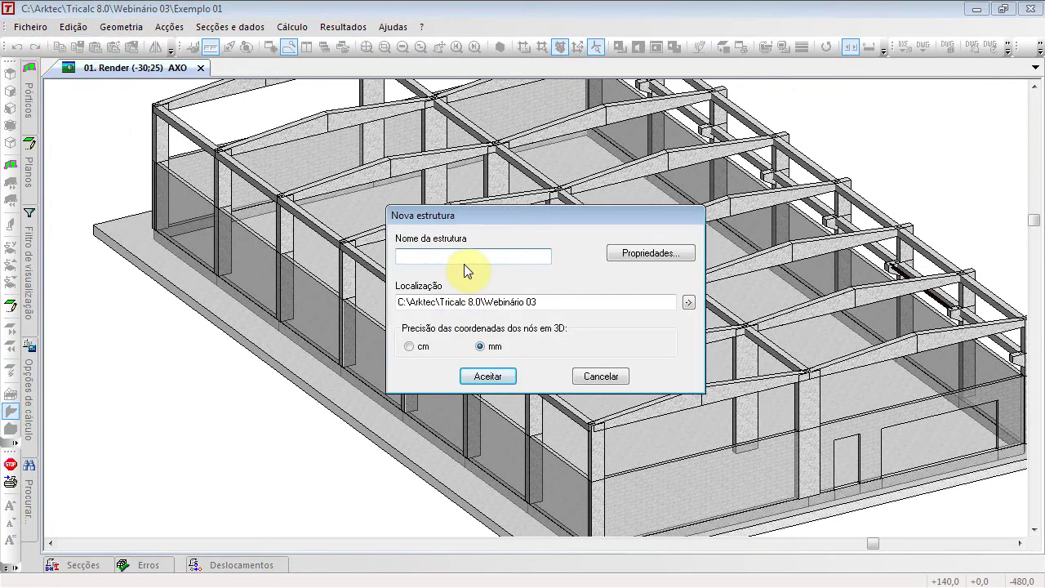
{"action": "type", "text": "Exemplo 02"}
{"action": "key", "text": "Return"}
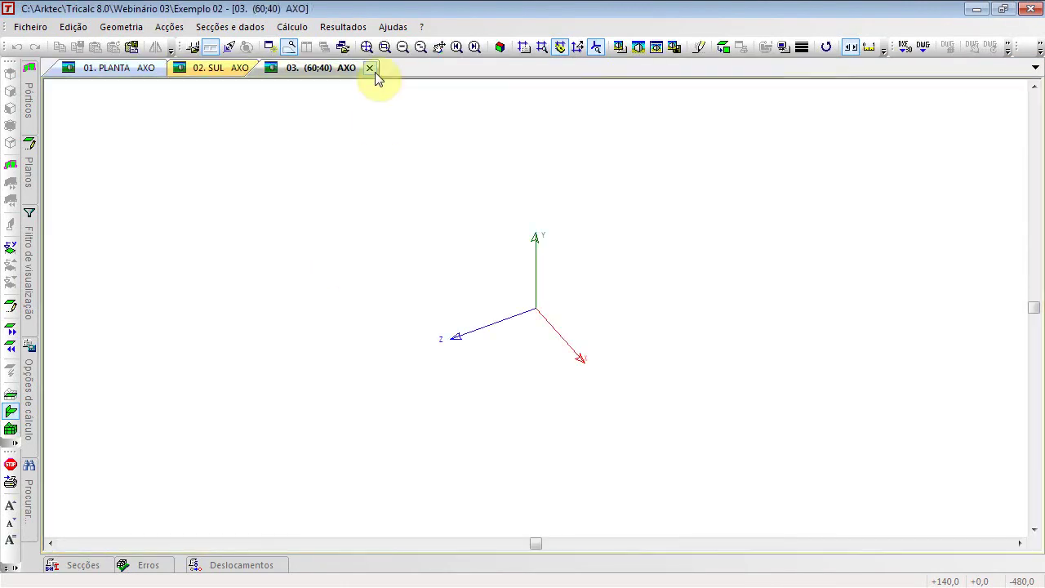
Step: Close the axonometric and south view windows and switch the remaining plan view to axonometric 60;40
{"action": "left_click", "coordinate": [370, 67]}
{"action": "left_click", "coordinate": [266, 68]}
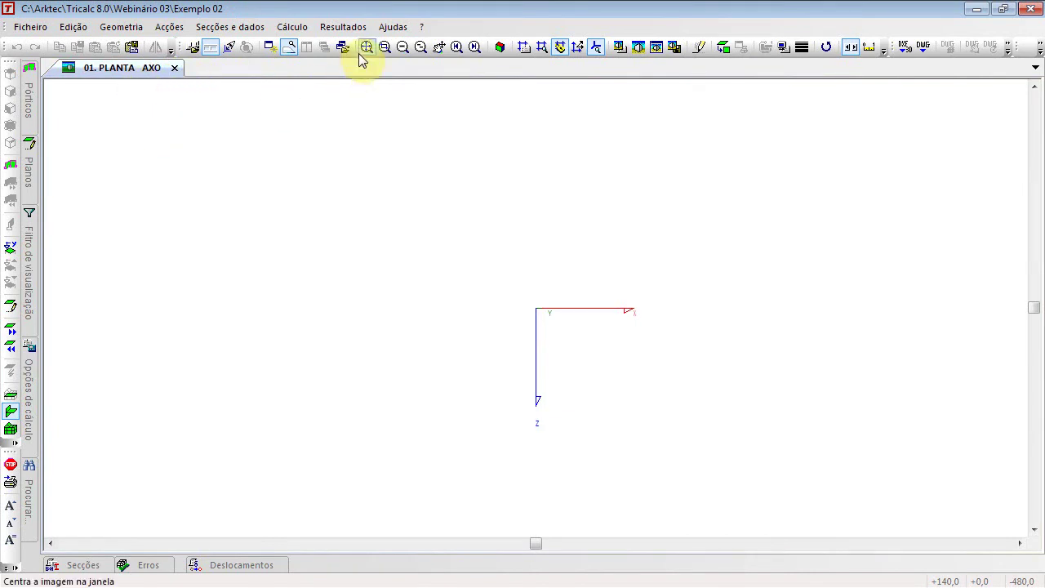
{"action": "left_click", "coordinate": [499, 46]}
Step: Start the Nave generator and browse the predefined roof types, including the sawtooth and the one- and two-slope canopies
{"action": "left_click", "coordinate": [102, 26]}
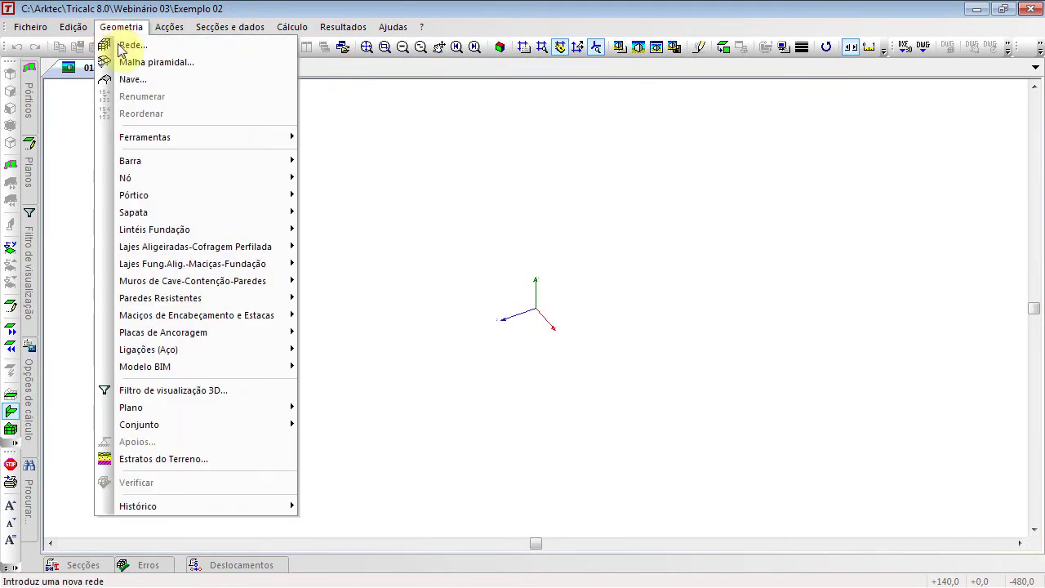
{"action": "left_click", "coordinate": [151, 77]}
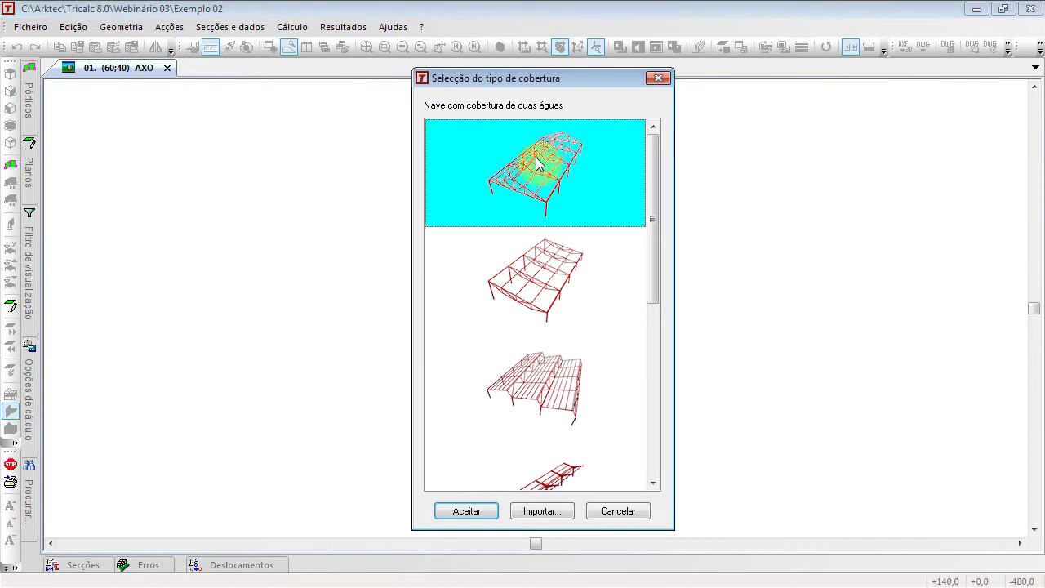
{"action": "left_click_drag", "start_coordinate": [651, 181], "coordinate": [669, 140]}
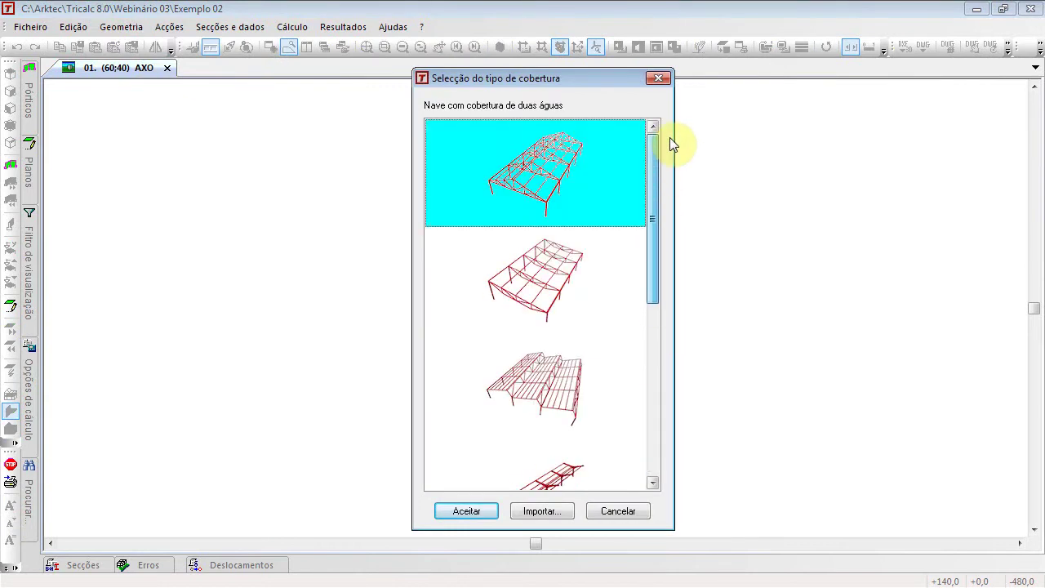
{"action": "left_click", "coordinate": [543, 282]}
{"action": "left_click", "coordinate": [556, 374]}
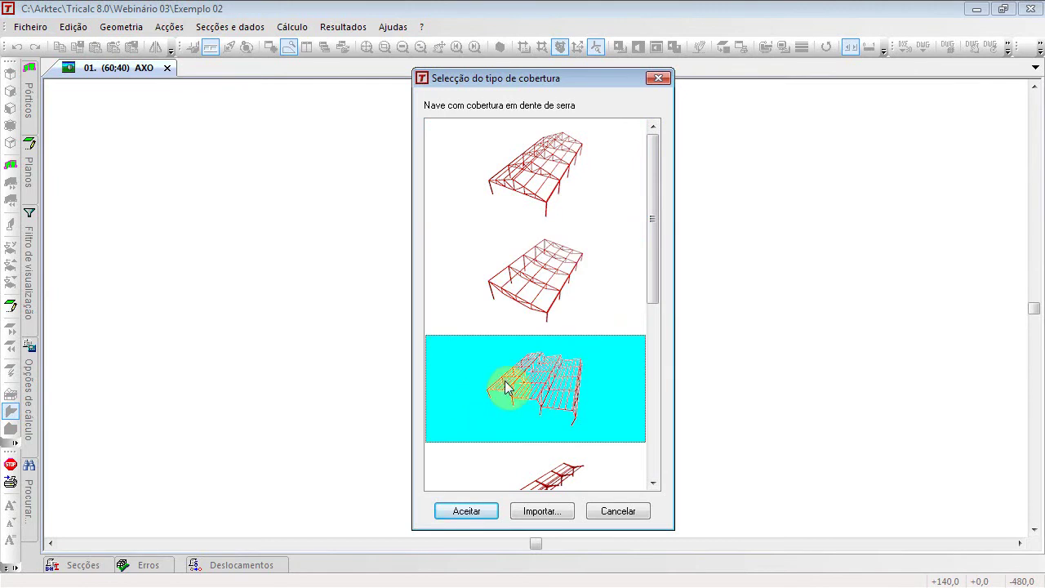
{"action": "left_click_drag", "start_coordinate": [657, 265], "coordinate": [653, 396]}
{"action": "left_click", "coordinate": [531, 291]}
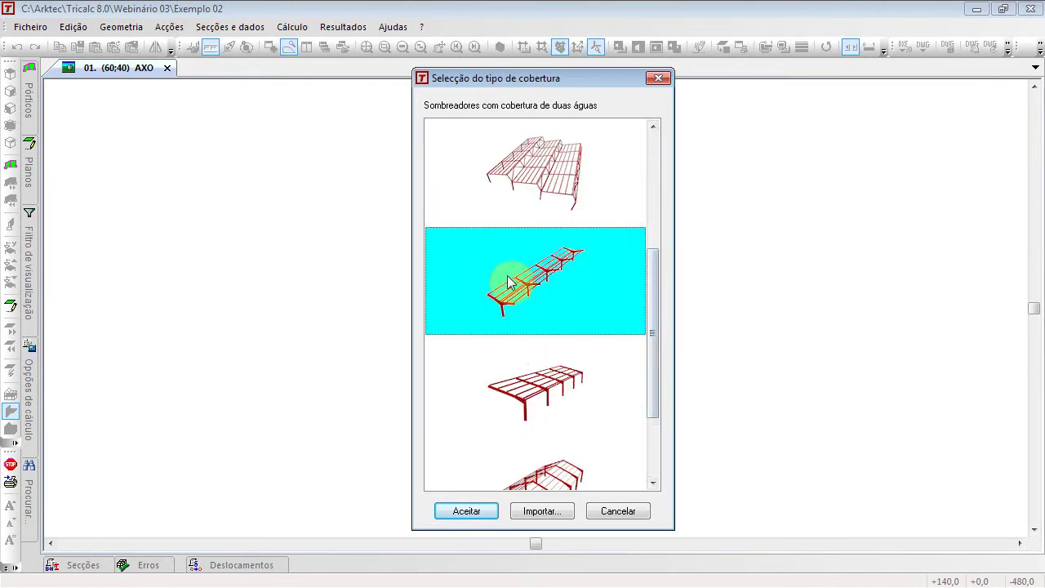
{"action": "left_click", "coordinate": [543, 408]}
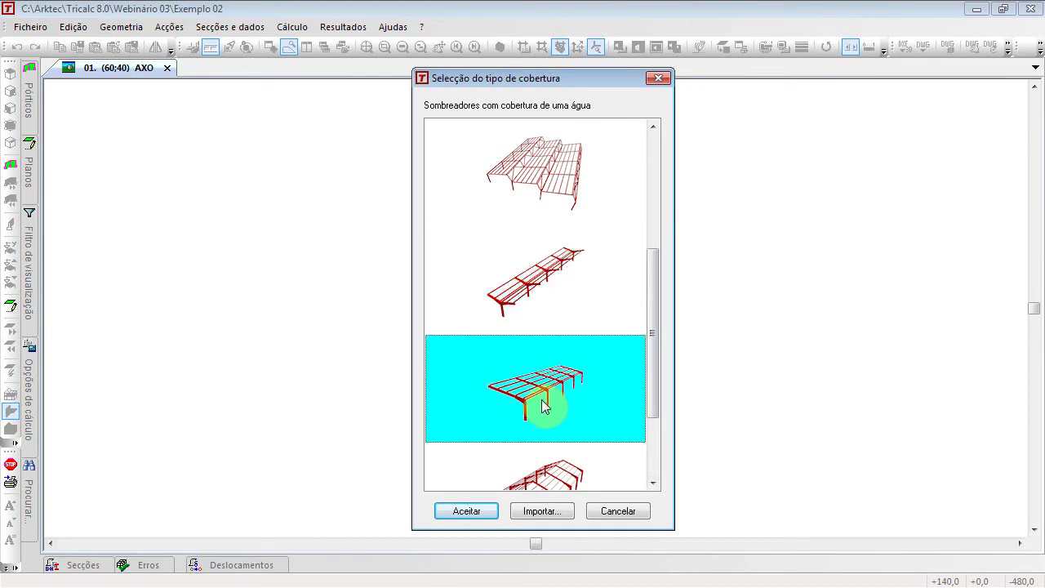
{"action": "left_click_drag", "start_coordinate": [661, 311], "coordinate": [668, 160]}
{"action": "left_click", "coordinate": [560, 391]}
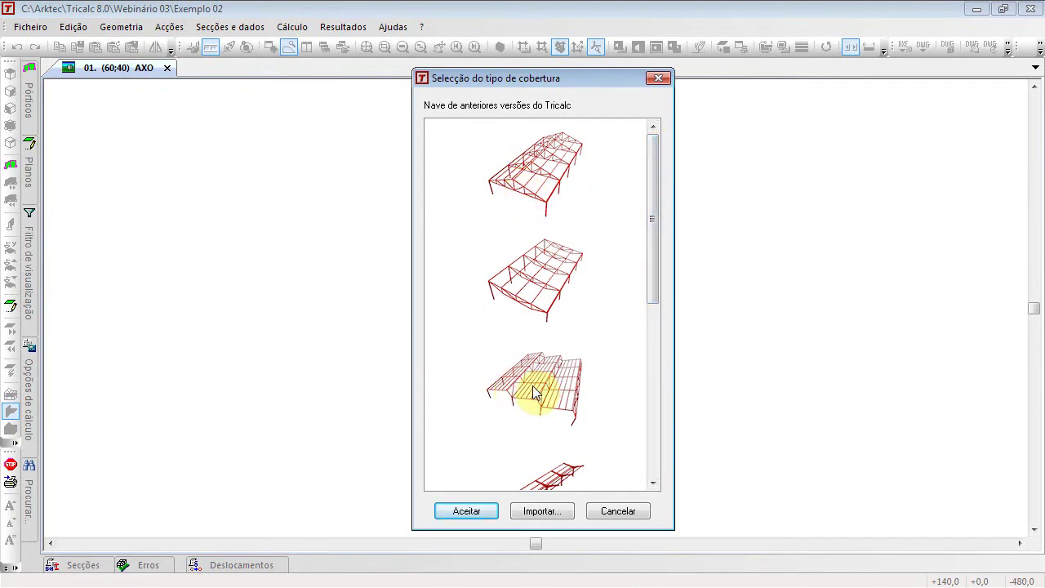
Step: Choose the building with a two-slope roof and inspect its default frames in the preview
{"action": "left_click", "coordinate": [523, 170]}
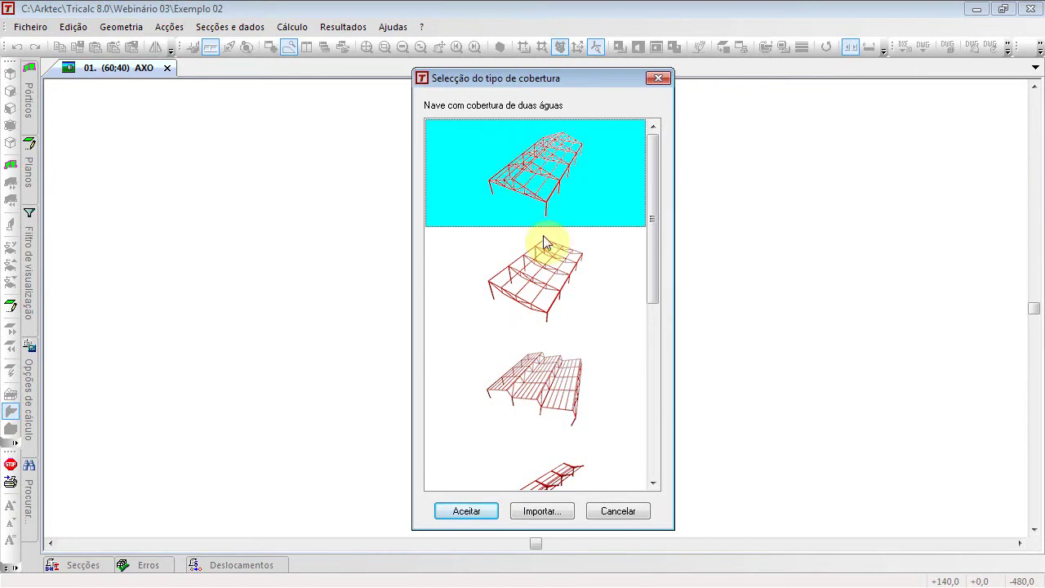
{"action": "left_click", "coordinate": [488, 511]}
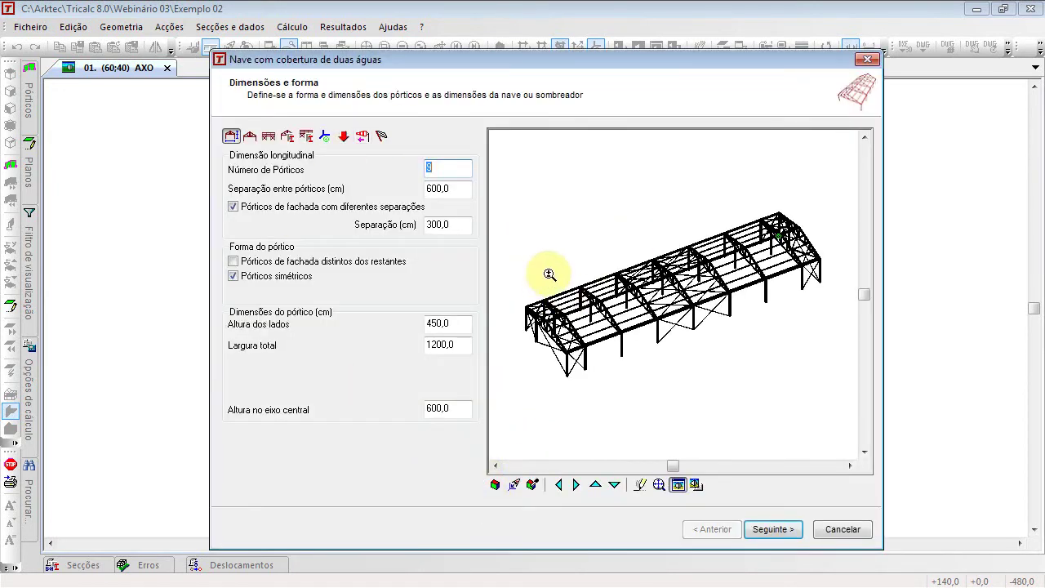
{"action": "left_click", "coordinate": [564, 324]}
{"action": "scroll", "coordinate": [625, 314], "scroll_direction": "up", "scroll_amount": 2}
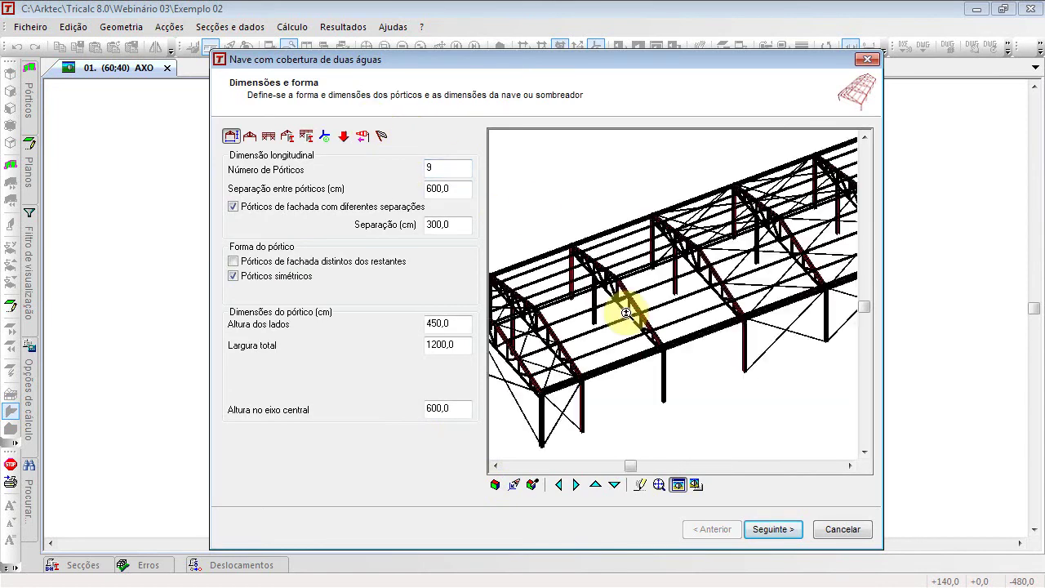
{"action": "scroll", "coordinate": [645, 297], "scroll_direction": "down", "scroll_amount": 3}
{"action": "middle_click_drag", "start_coordinate": [759, 261], "coordinate": [728, 280]}
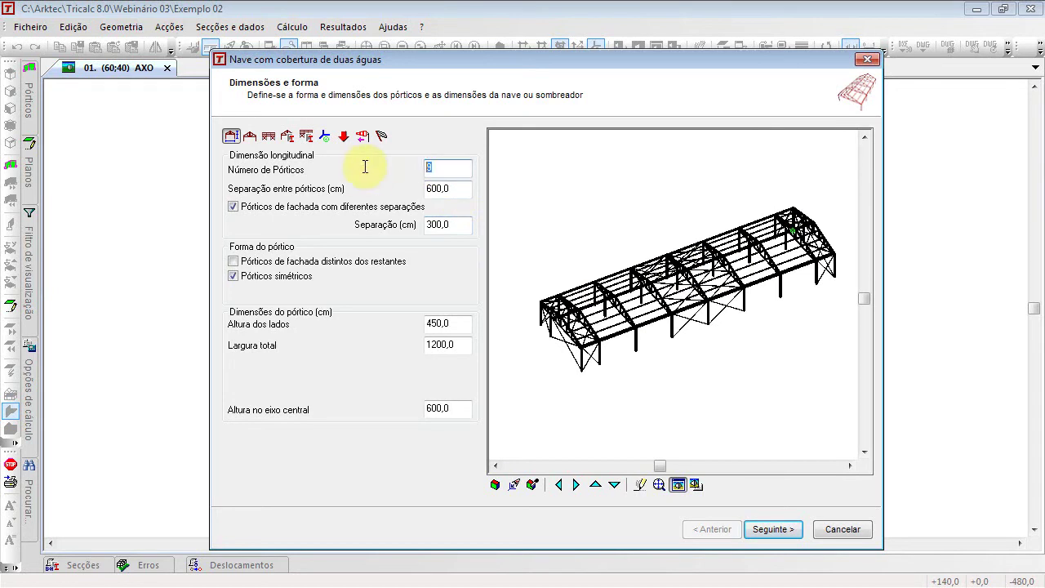
Step: Set the number of frames to 7 and the separation between them to 500 cm
{"action": "type", "text": "7"}
{"action": "left_click", "coordinate": [468, 187]}
{"action": "middle_click_drag", "start_coordinate": [735, 265], "coordinate": [686, 280]}
{"action": "scroll", "coordinate": [681, 281], "scroll_direction": "up", "scroll_amount": 3}
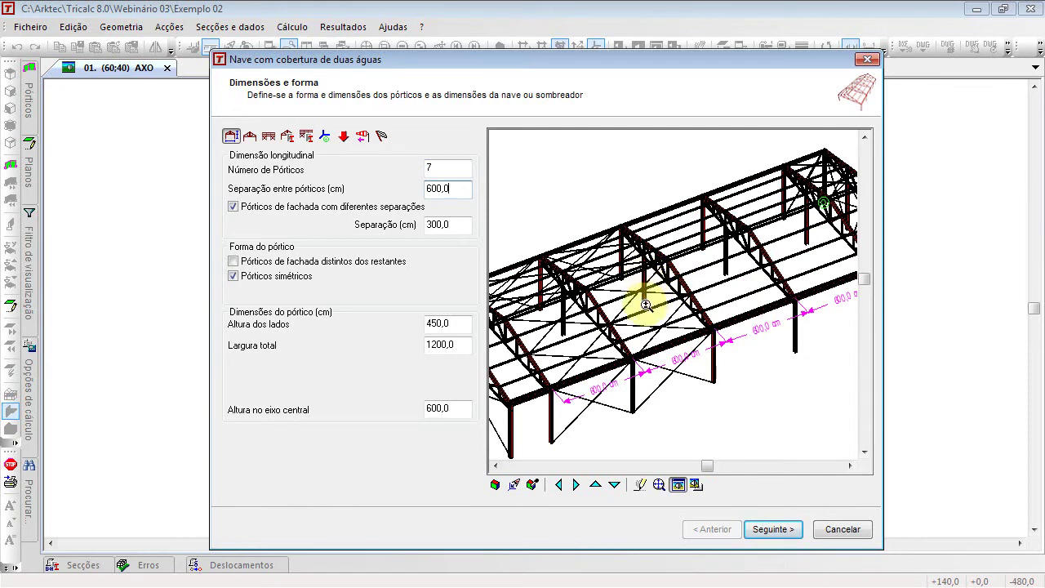
{"action": "scroll", "coordinate": [645, 305], "scroll_direction": "down", "scroll_amount": 3}
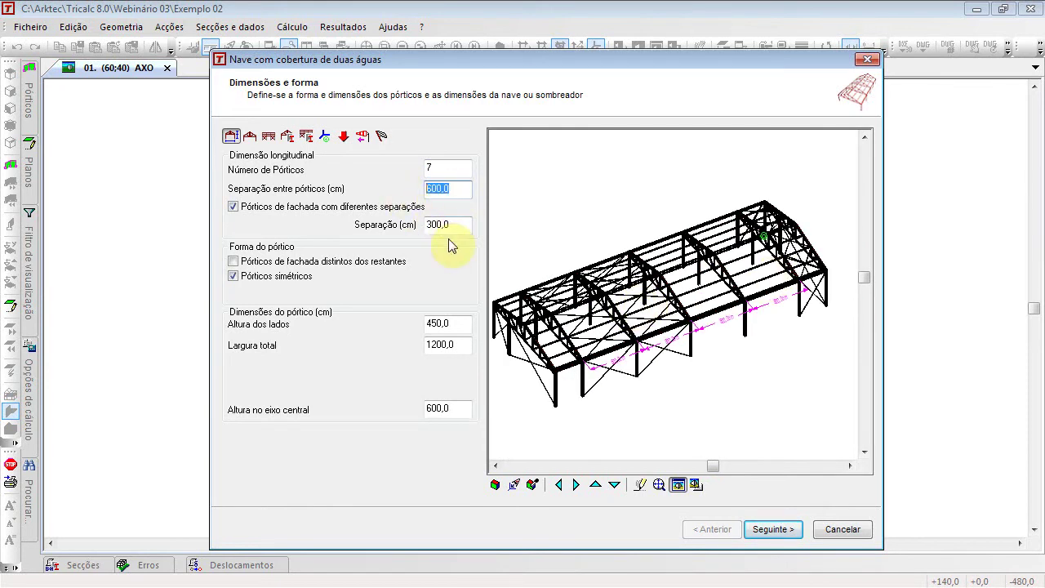
{"action": "type", "text": "500"}
{"action": "scroll", "coordinate": [676, 353], "scroll_direction": "up", "scroll_amount": 3}
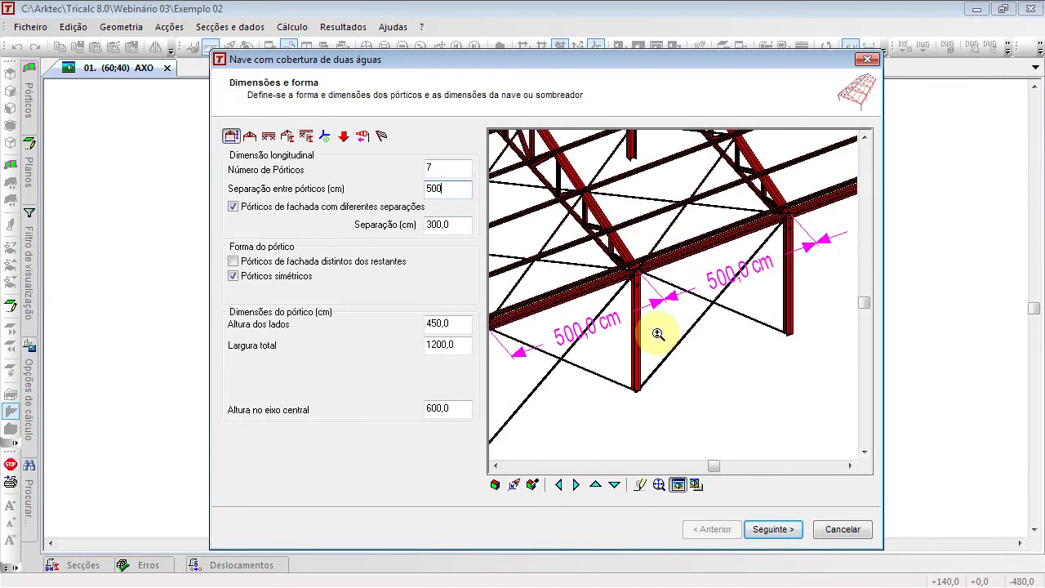
{"action": "scroll", "coordinate": [648, 285], "scroll_direction": "down", "scroll_amount": 2}
Step: Switch the different separation for the façade frames off and on again, and set it to 300 cm
{"action": "left_click", "coordinate": [250, 207]}
{"action": "scroll", "coordinate": [629, 291], "scroll_direction": "down", "scroll_amount": 2}
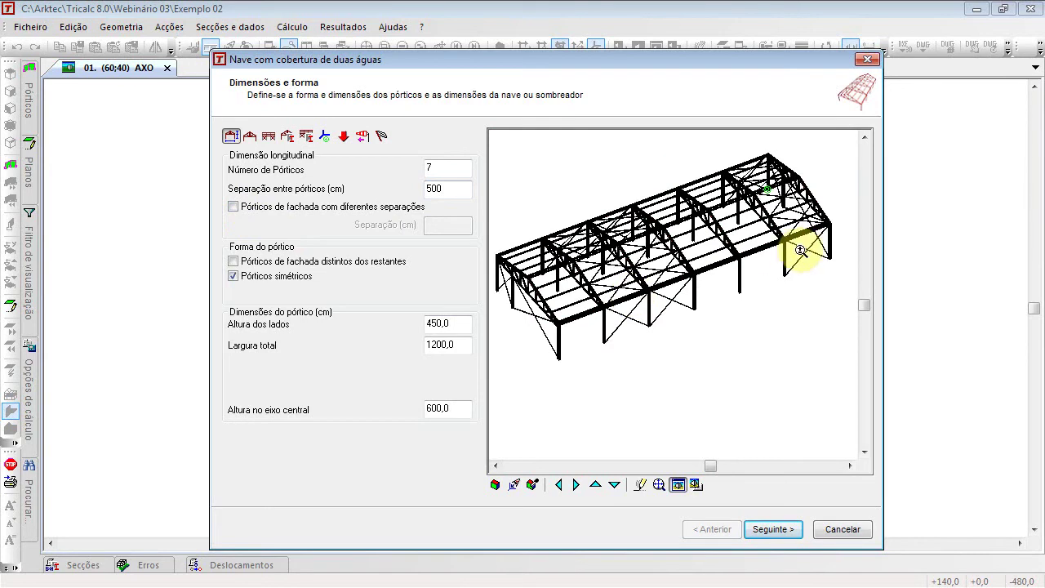
{"action": "left_click", "coordinate": [236, 207]}
{"action": "double_click", "coordinate": [455, 223]}
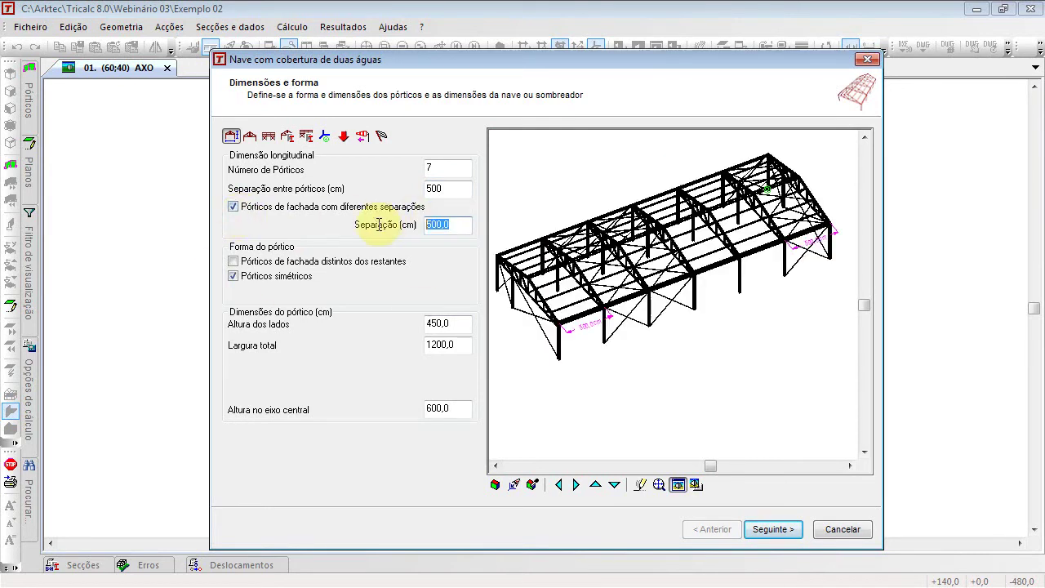
{"action": "type", "text": "250"}
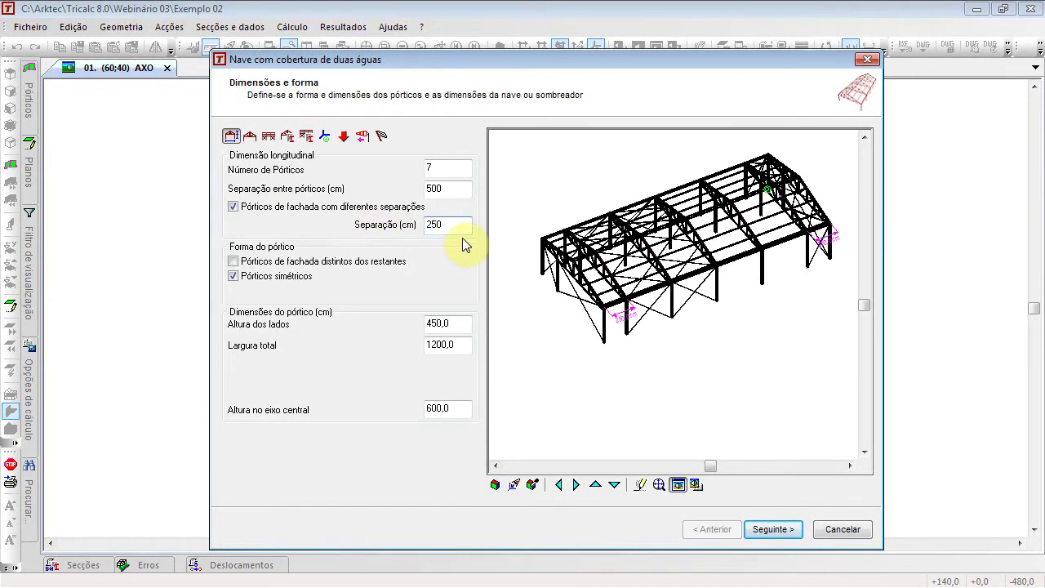
{"action": "scroll", "coordinate": [629, 297], "scroll_direction": "up", "scroll_amount": 2}
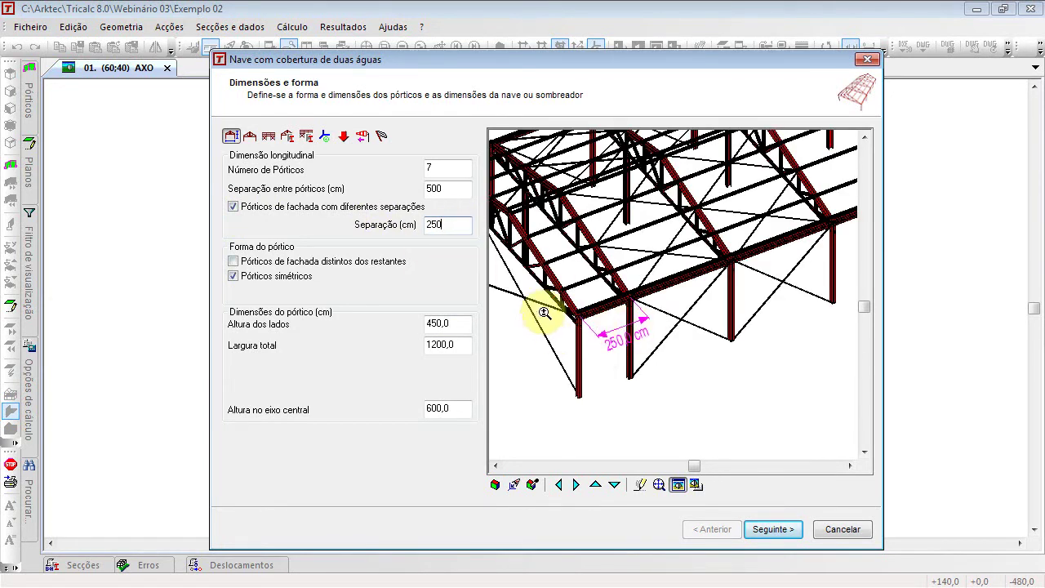
{"action": "type", "text": "300"}
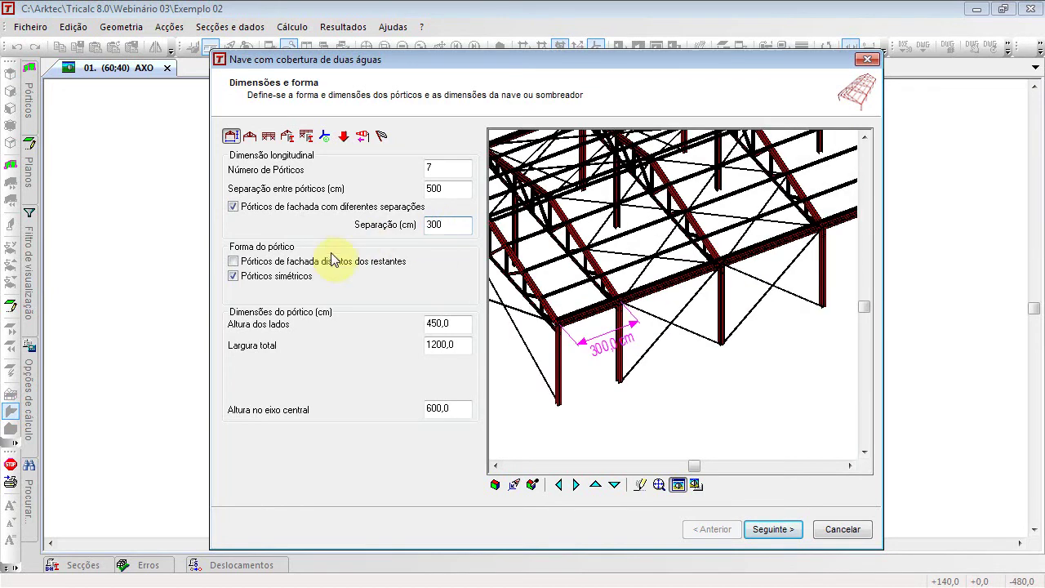
{"action": "scroll", "coordinate": [564, 289], "scroll_direction": "down", "scroll_amount": 3}
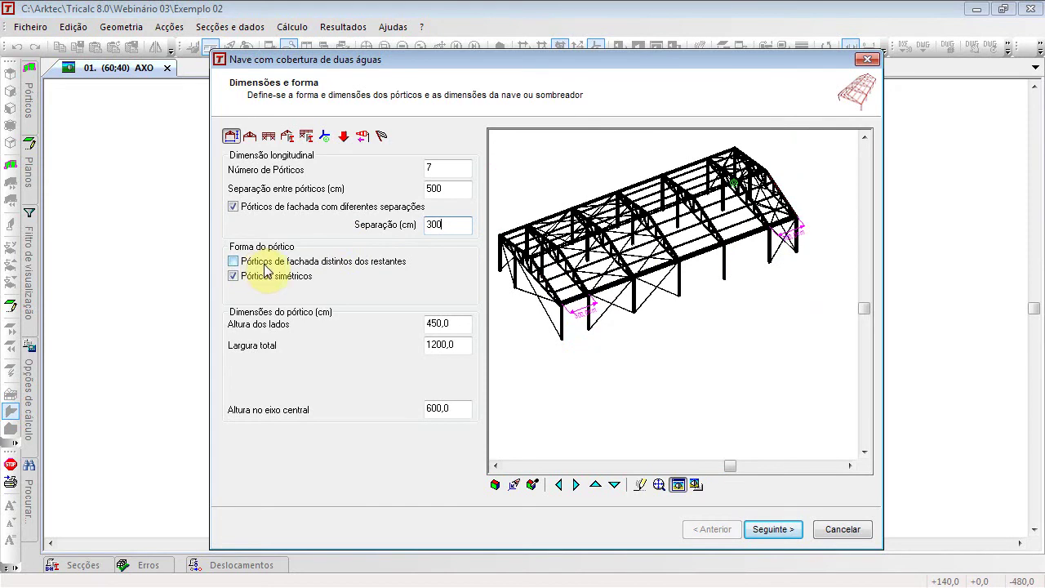
Step: Try making the façade frames distinct from the remaining frames
{"action": "scroll", "coordinate": [542, 286], "scroll_direction": "up", "scroll_amount": 3}
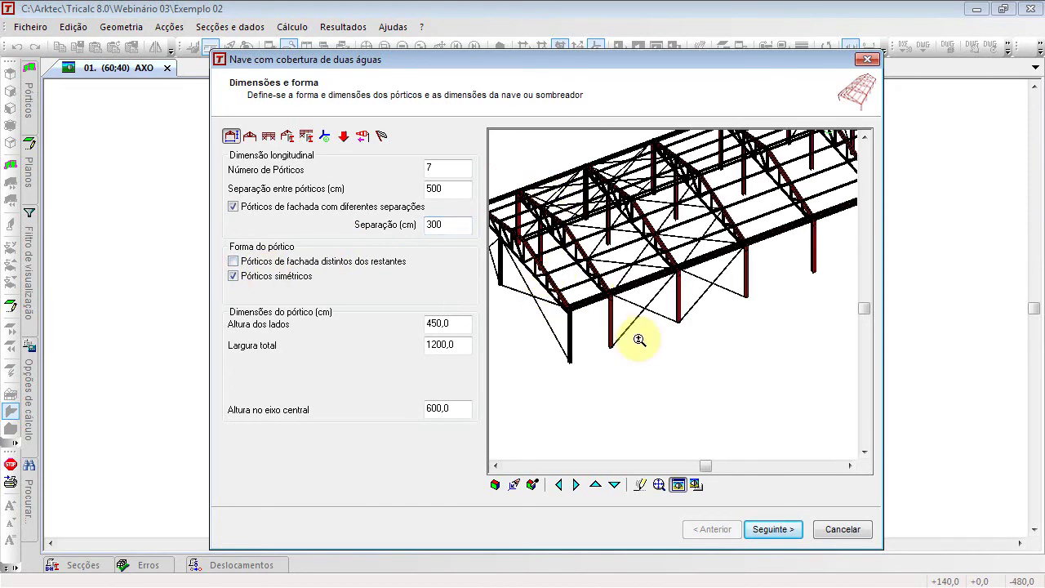
{"action": "left_click", "coordinate": [253, 262]}
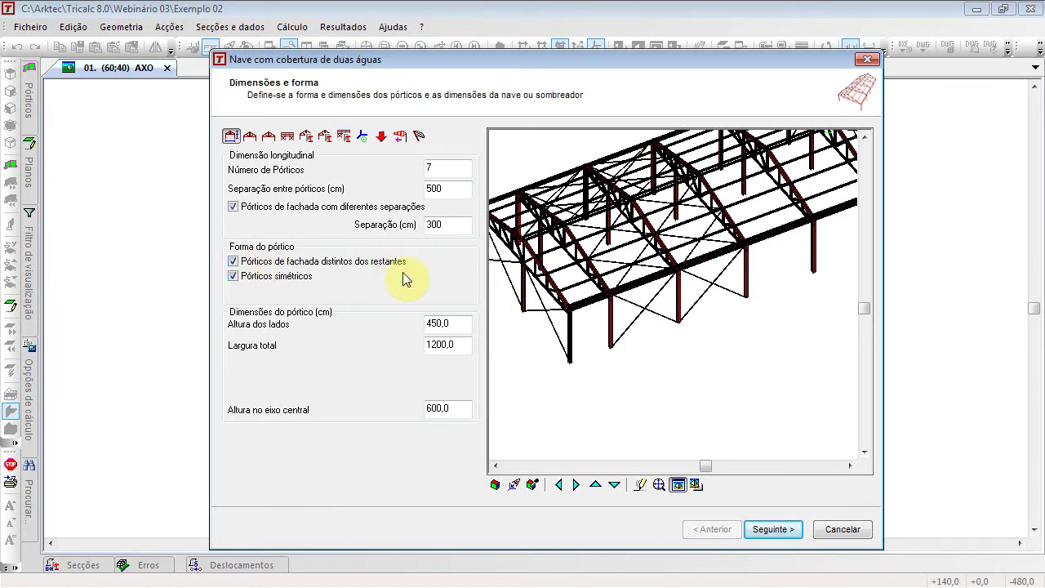
{"action": "left_click", "coordinate": [243, 264]}
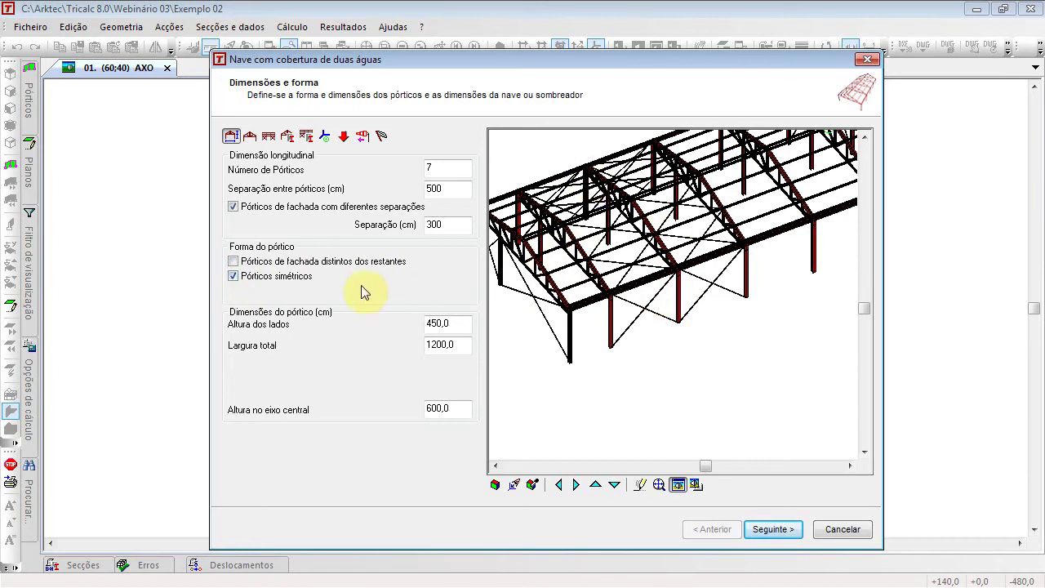
Step: Examine the frame's side height, total width and central axis height as dimensioned in the preview
{"action": "middle_click_drag", "start_coordinate": [553, 294], "coordinate": [671, 335]}
{"action": "left_click", "coordinate": [454, 326]}
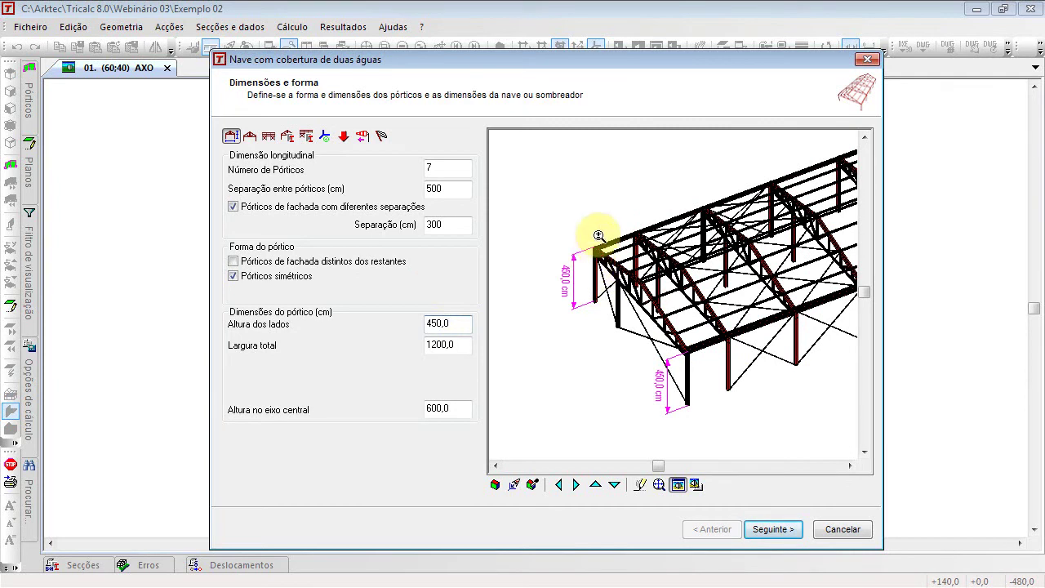
{"action": "scroll", "coordinate": [597, 265], "scroll_direction": "up", "scroll_amount": 2}
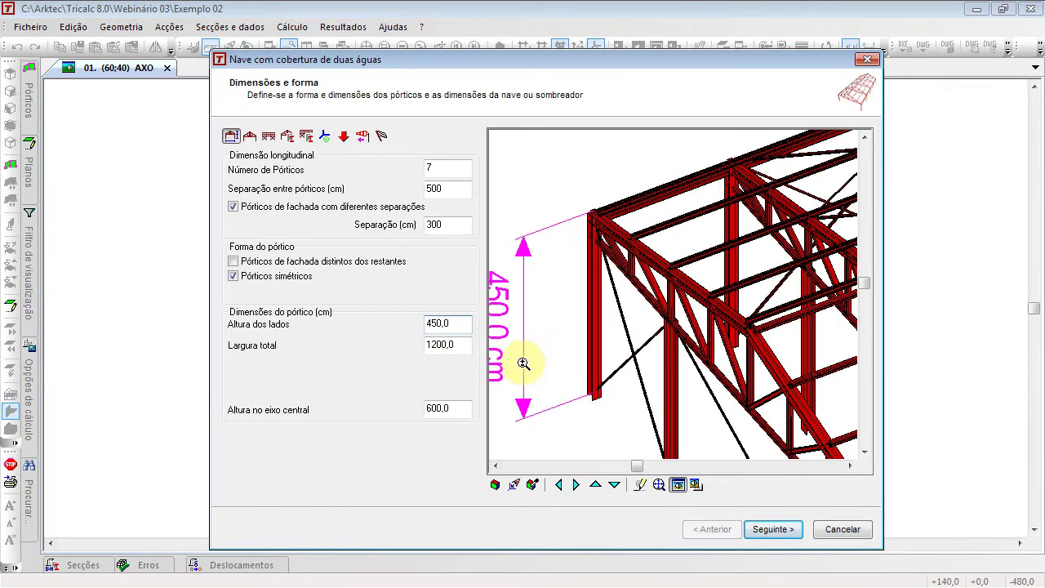
{"action": "left_click", "coordinate": [457, 350]}
{"action": "scroll", "coordinate": [580, 373], "scroll_direction": "up", "scroll_amount": 2}
{"action": "scroll", "coordinate": [600, 369], "scroll_direction": "down", "scroll_amount": 2}
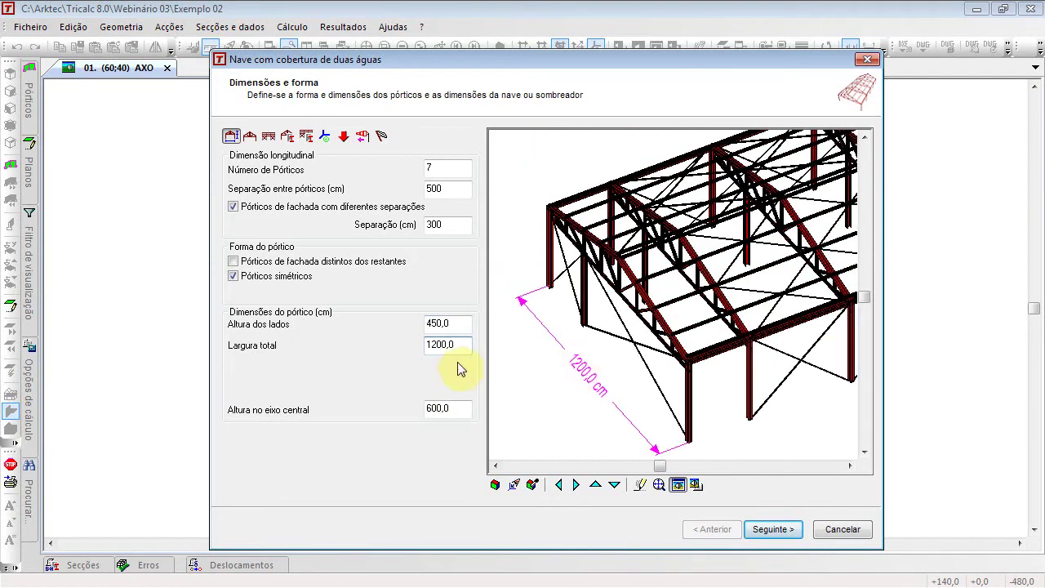
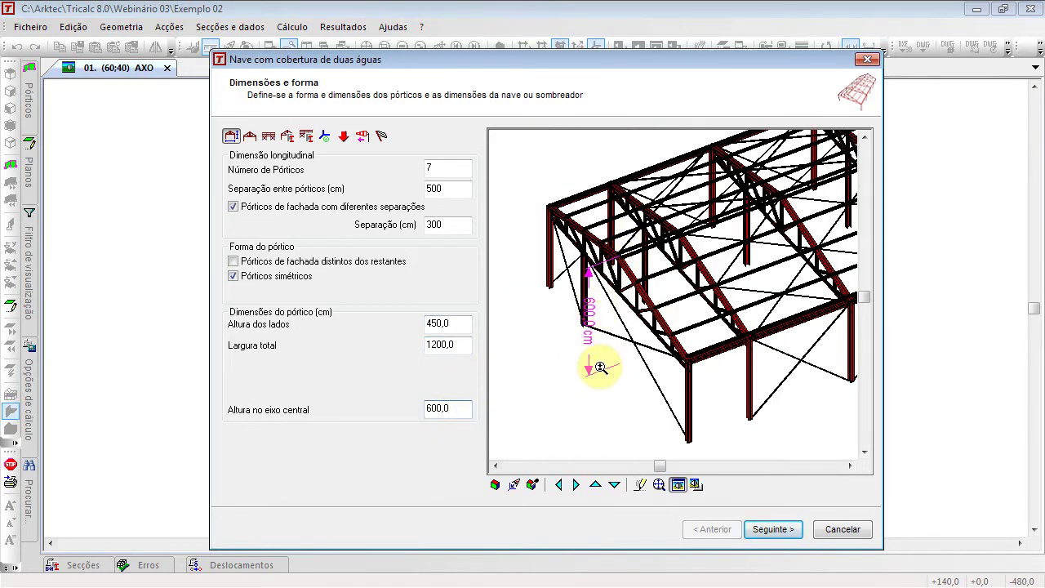
Step: Enable intermediate columns in the frame definition and set their number to 2
{"action": "left_click", "coordinate": [250, 136]}
{"action": "left_click_drag", "start_coordinate": [751, 228], "coordinate": [669, 287]}
{"action": "left_click", "coordinate": [306, 171]}
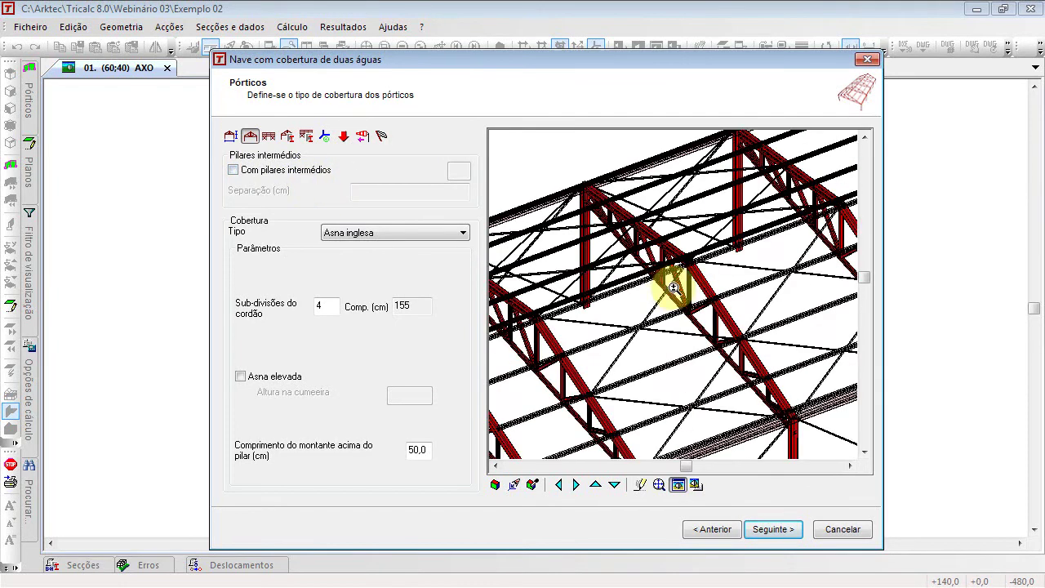
{"action": "left_click", "coordinate": [288, 171]}
{"action": "double_click", "coordinate": [453, 170]}
{"action": "type", "text": "2"}
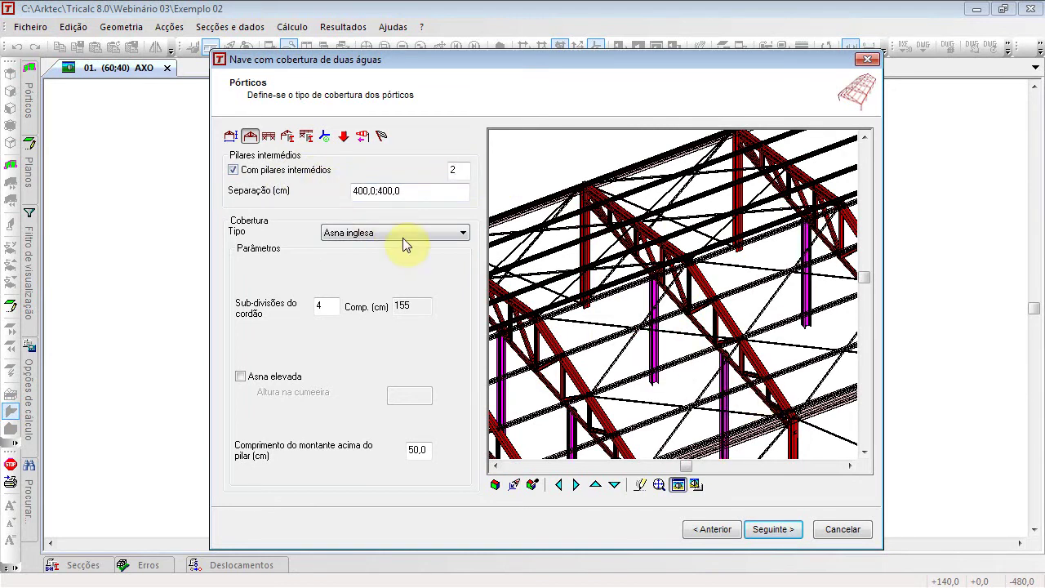
Step: Enter 300 900 cm as the separation of the intermediate columns and inspect their positions in the preview
{"action": "double_click", "coordinate": [413, 192]}
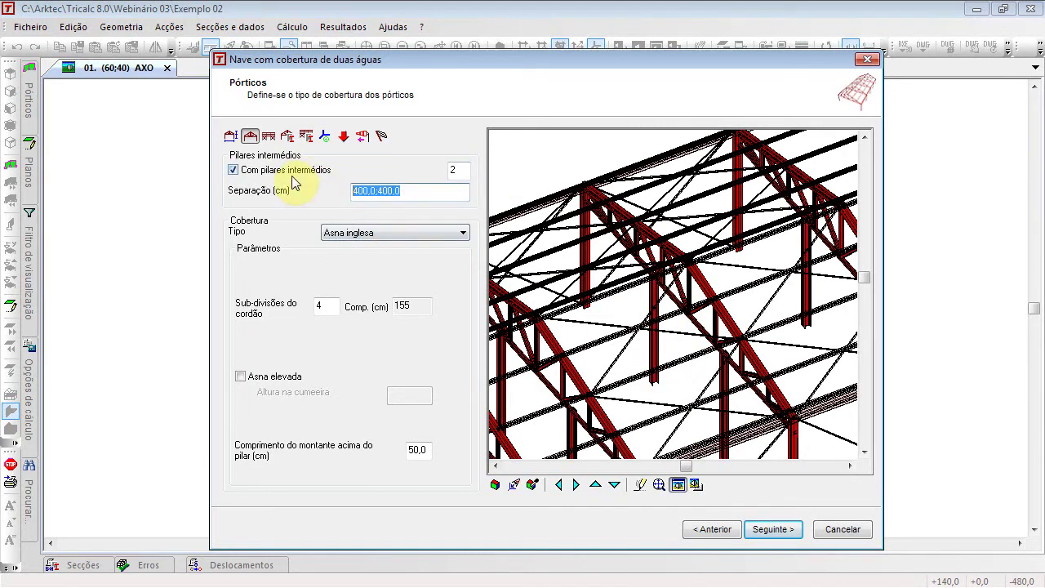
{"action": "type", "text": "300 900"}
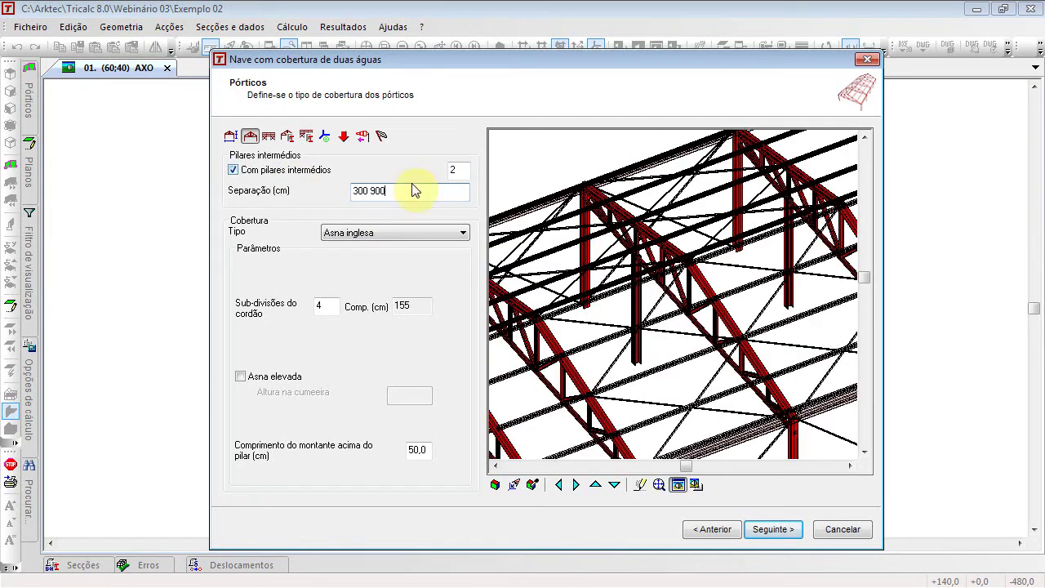
{"action": "scroll", "coordinate": [492, 237], "scroll_direction": "down", "scroll_amount": 2}
{"action": "scroll", "coordinate": [525, 242], "scroll_direction": "up", "scroll_amount": 2}
Step: Change the second separation value of the intermediate columns to 600 cm and check the preview
{"action": "left_click", "coordinate": [441, 198]}
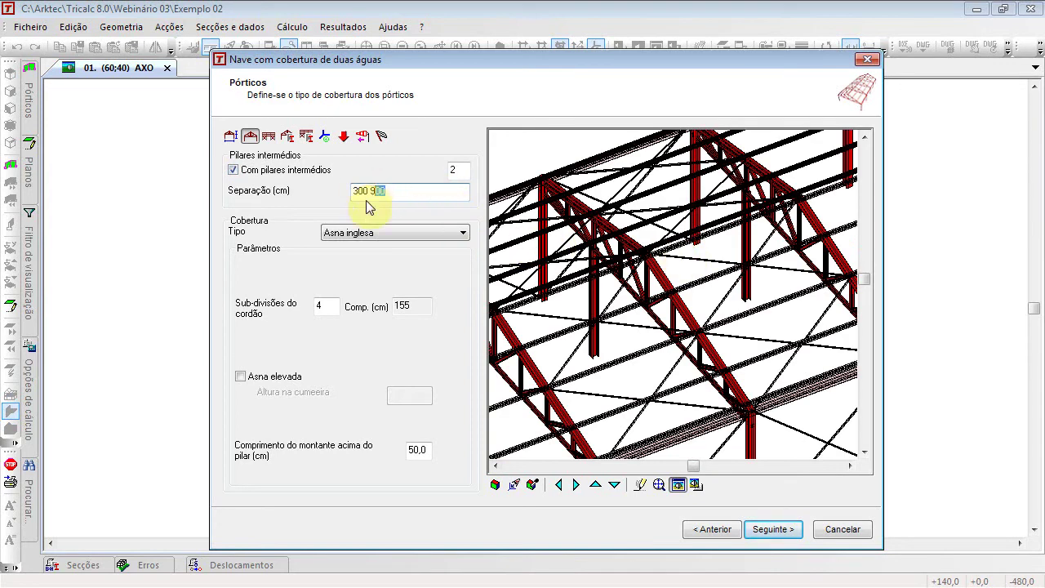
{"action": "type", "text": "60"}
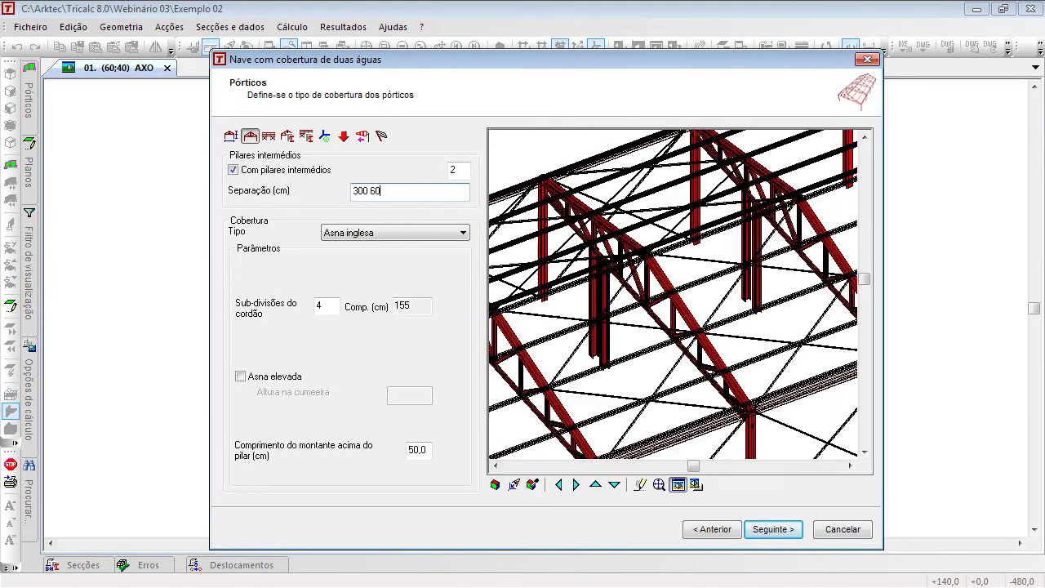
{"action": "type", "text": "0"}
{"action": "scroll", "coordinate": [690, 388], "scroll_direction": "up", "scroll_amount": 1}
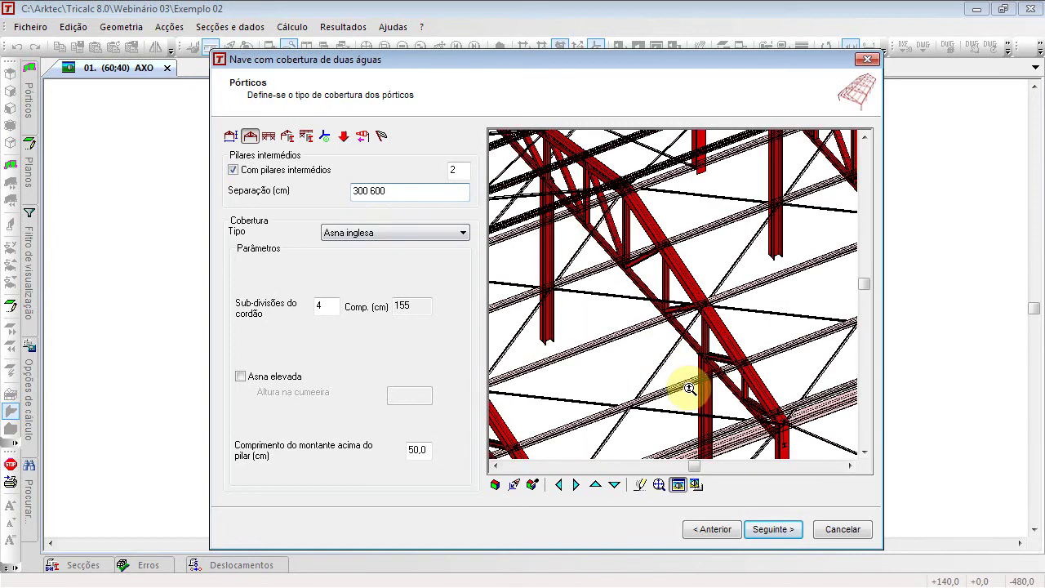
Step: Reduce the number of intermediate columns in the frame to 1 and check the separation value
{"action": "left_click", "coordinate": [433, 165]}
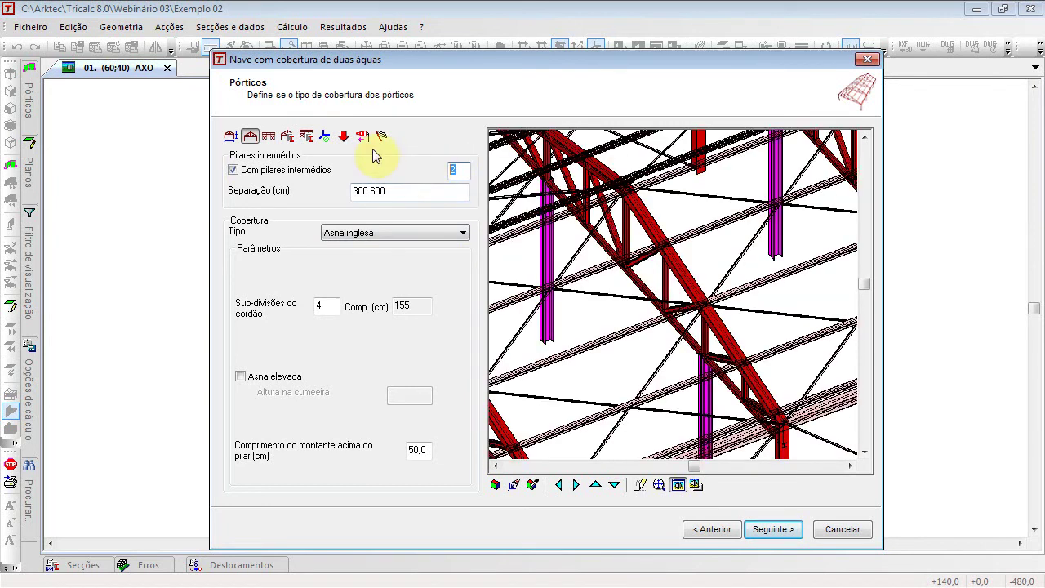
{"action": "type", "text": "1"}
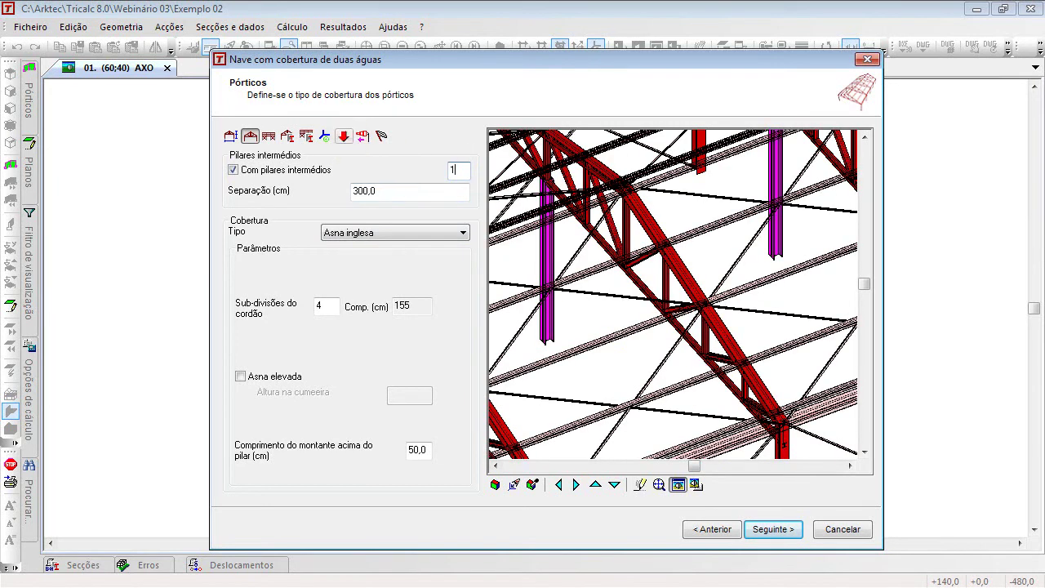
{"action": "left_click", "coordinate": [399, 191]}
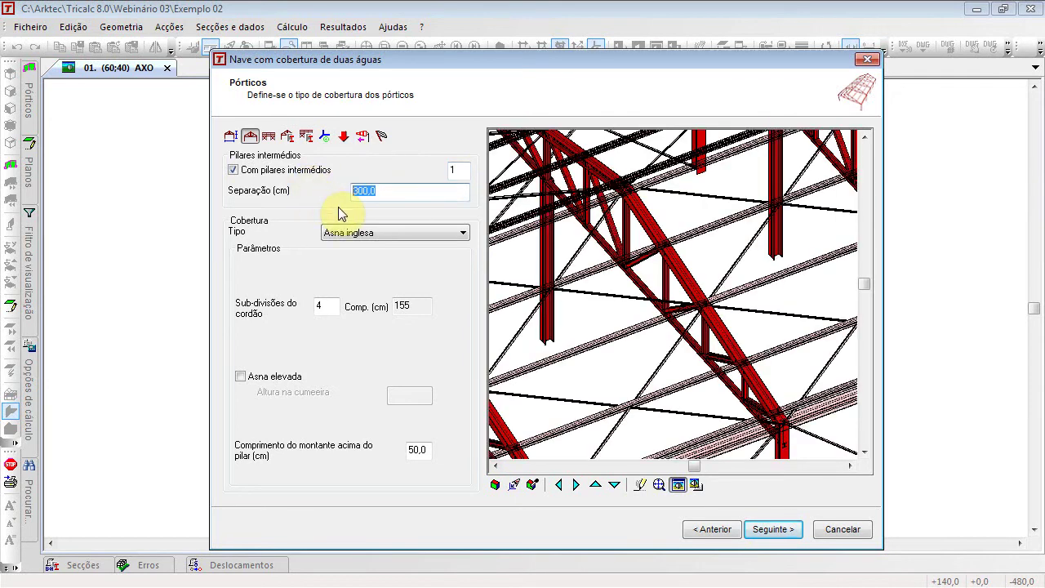
Step: Preview the roof with the Pórtico simples type and switch it back to Asna inglesa
{"action": "left_click", "coordinate": [369, 240]}
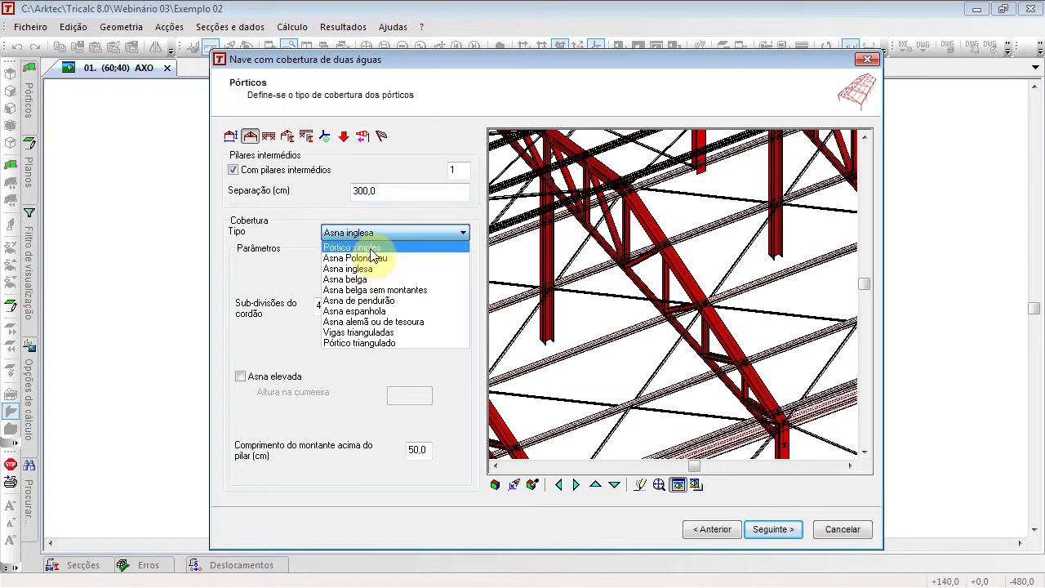
{"action": "left_click", "coordinate": [372, 246]}
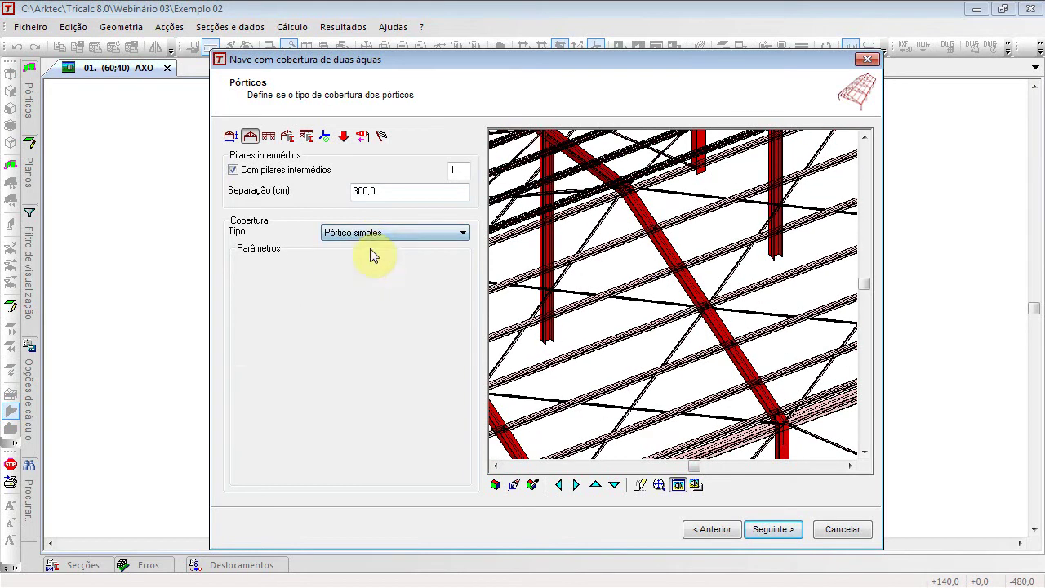
{"action": "left_click", "coordinate": [451, 233]}
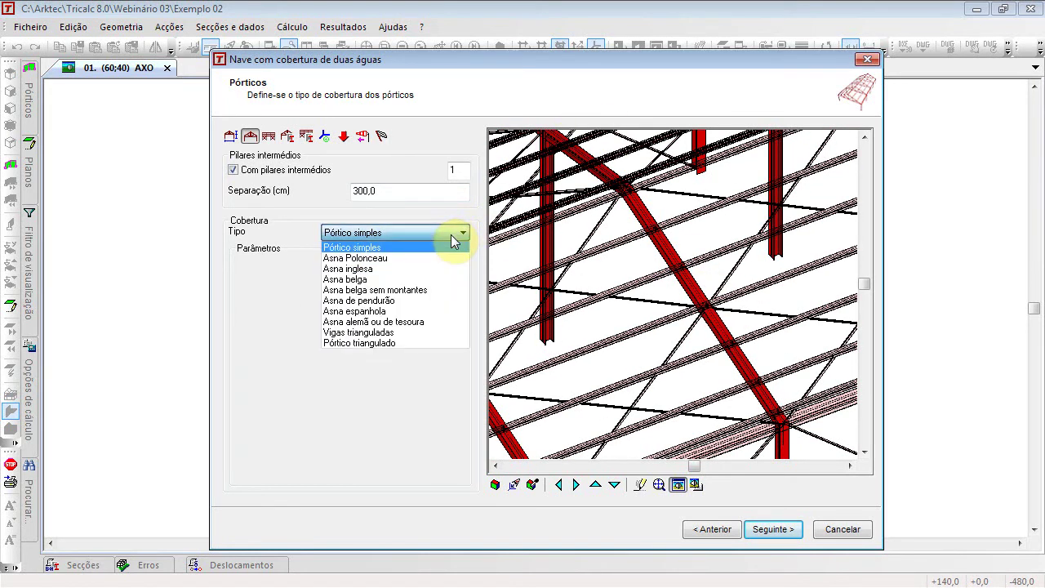
{"action": "left_click", "coordinate": [431, 269]}
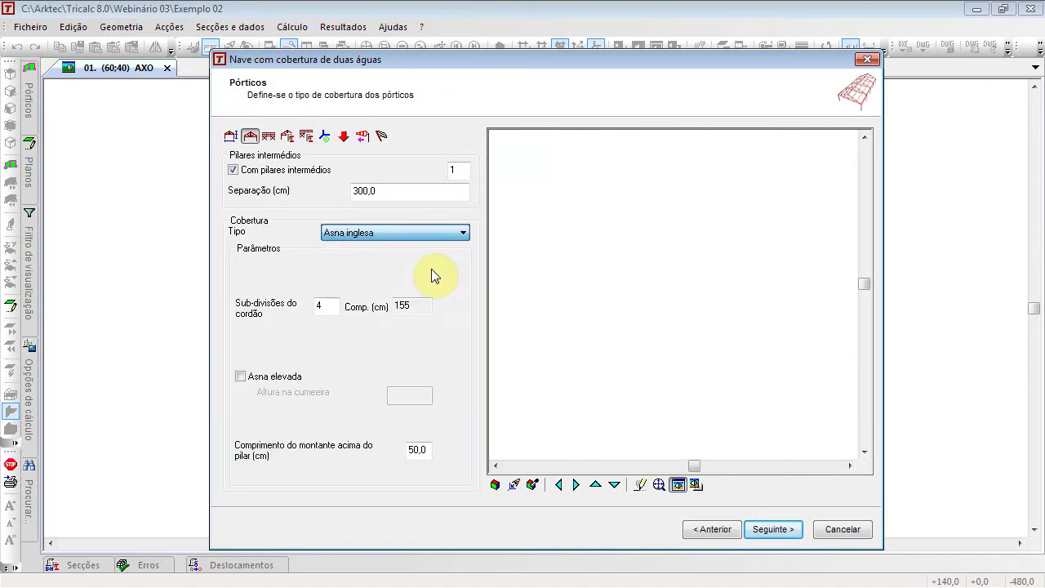
Step: Try Asna belga and Asna espanhola as the roof truss type in the preview
{"action": "left_click", "coordinate": [407, 234]}
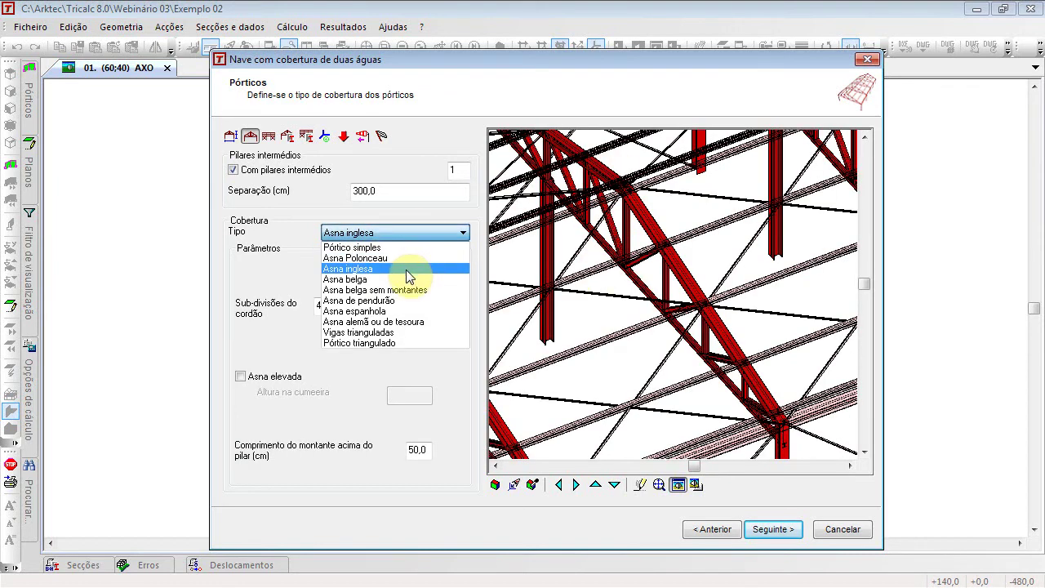
{"action": "left_click", "coordinate": [406, 278]}
{"action": "left_click", "coordinate": [433, 233]}
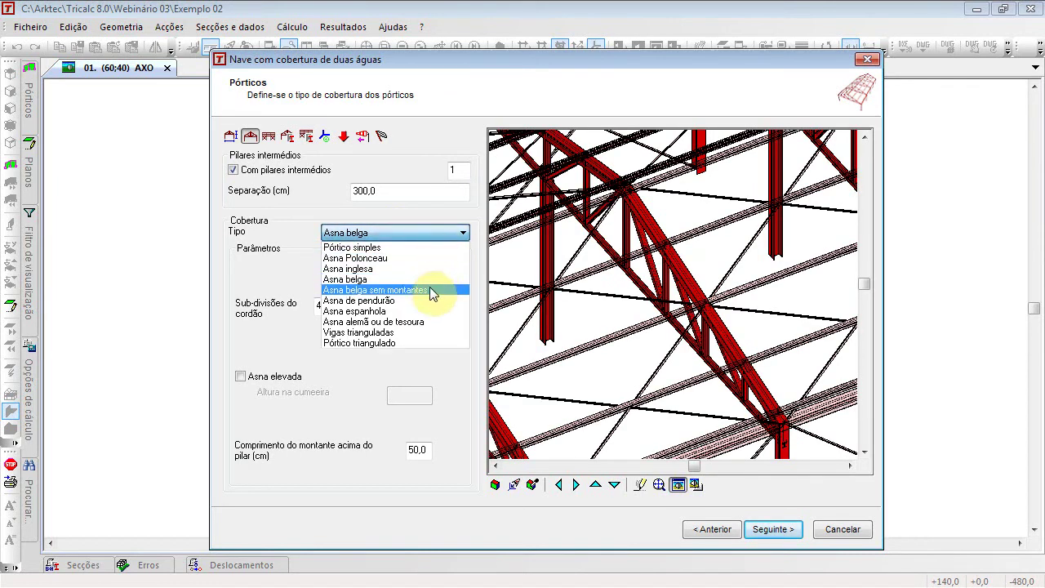
{"action": "left_click", "coordinate": [426, 311]}
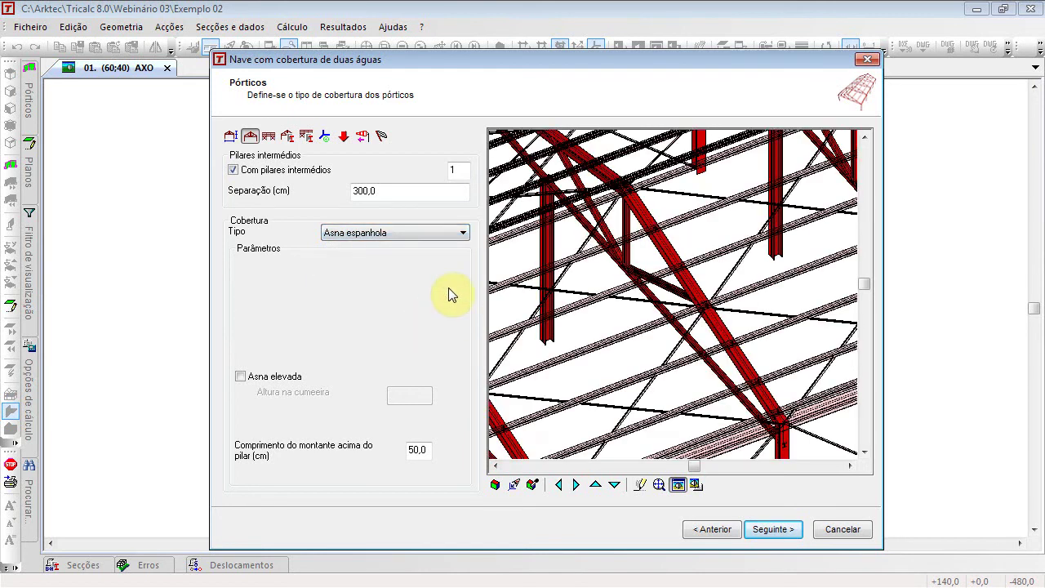
Step: Try the Vigas trianguladas roof type with Pratt triangulation and restore the Asna inglesa truss
{"action": "left_click", "coordinate": [424, 232]}
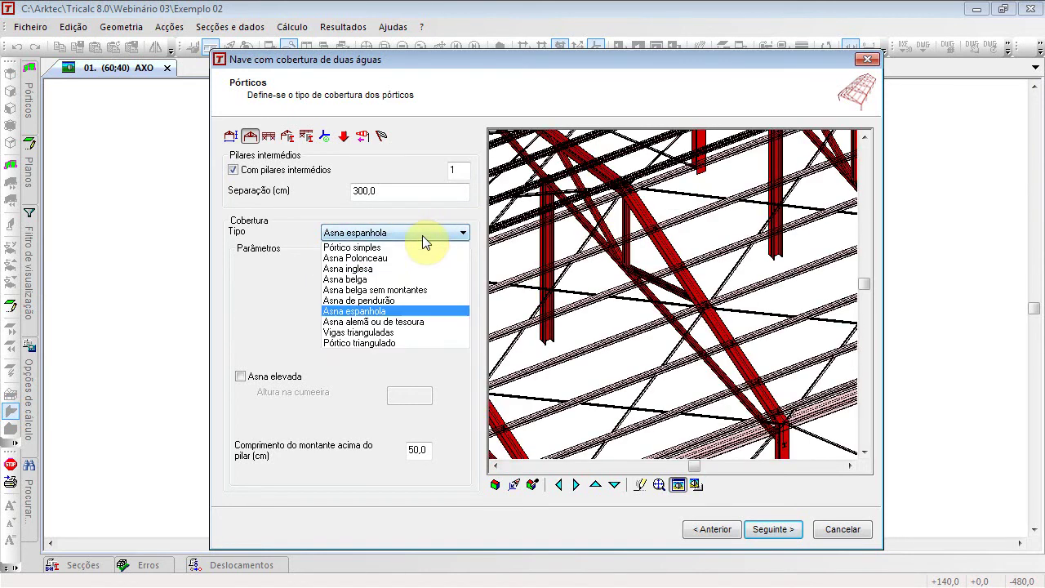
{"action": "left_click", "coordinate": [411, 333]}
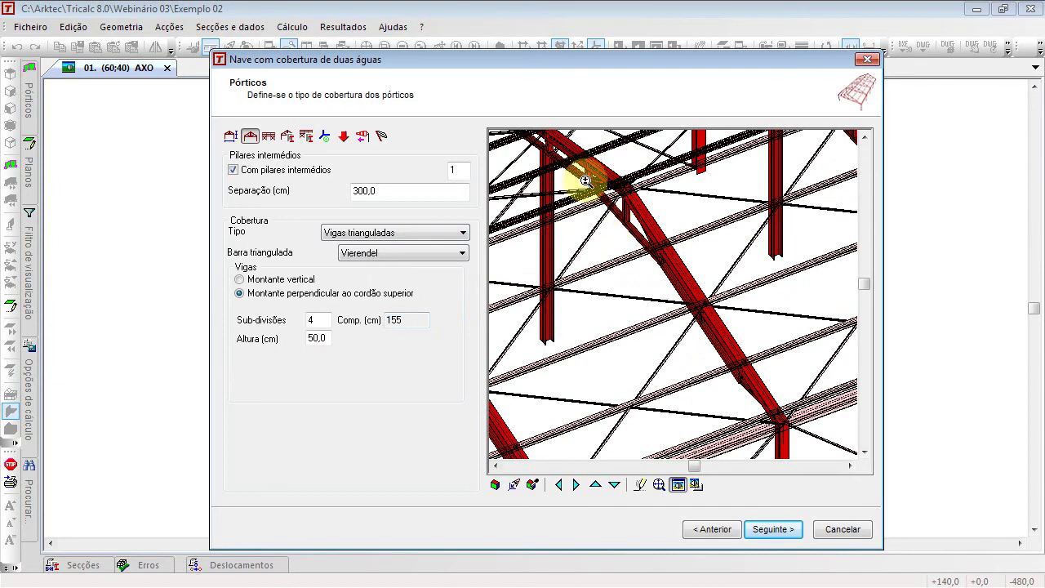
{"action": "left_click", "coordinate": [423, 254]}
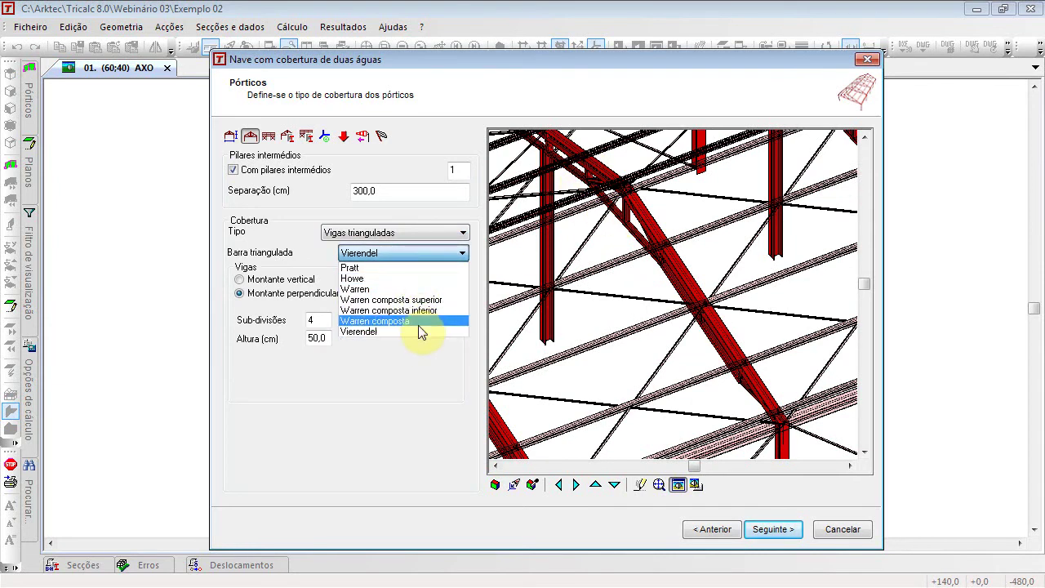
{"action": "left_click", "coordinate": [411, 267]}
{"action": "left_click", "coordinate": [426, 238]}
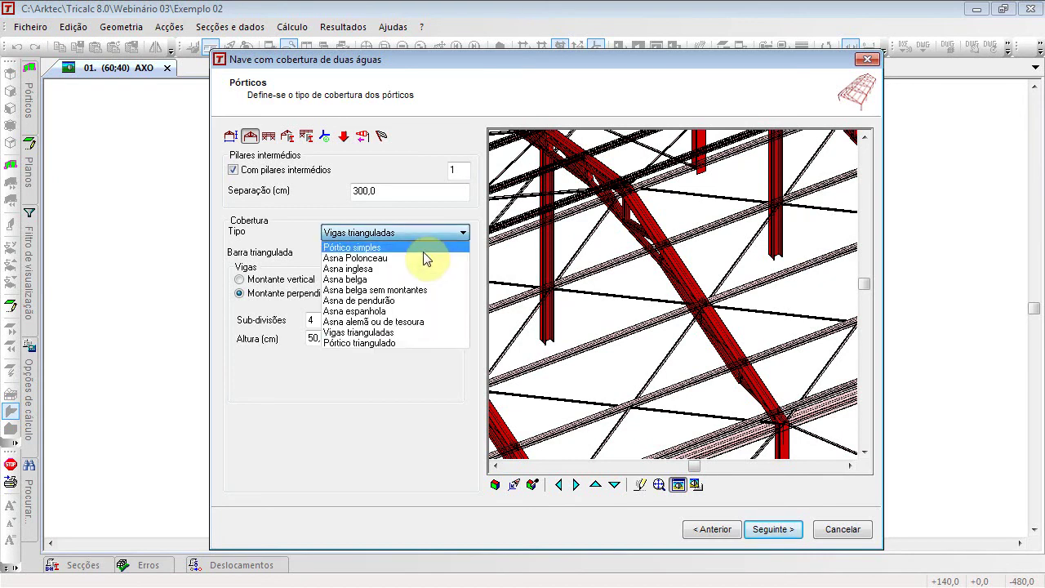
{"action": "left_click", "coordinate": [418, 270]}
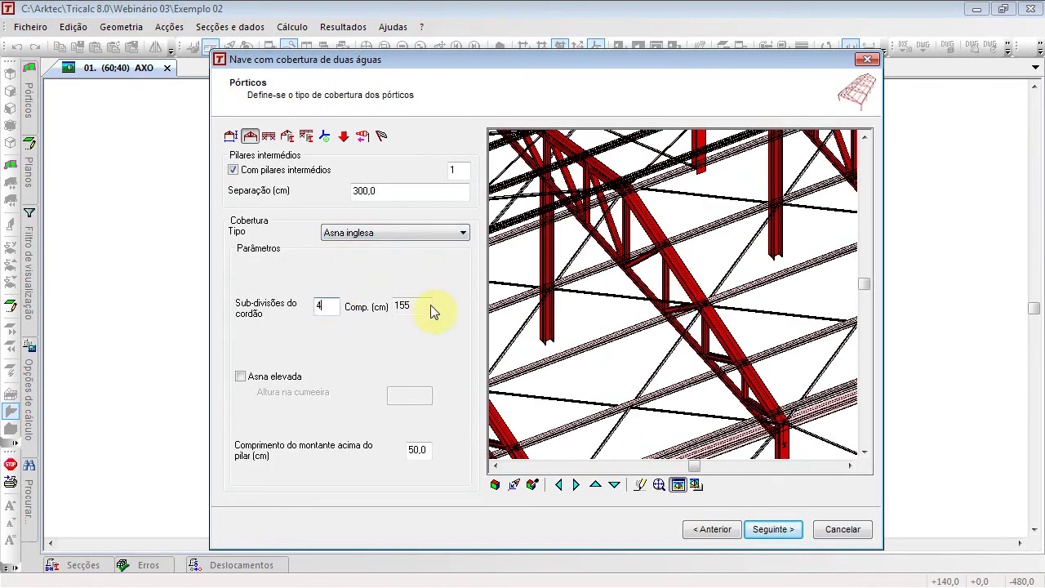
Step: Preview the Asna inglesa truss with 2 chord subdivisions and restore the value to 4
{"action": "scroll", "coordinate": [588, 226], "scroll_direction": "down", "scroll_amount": 2}
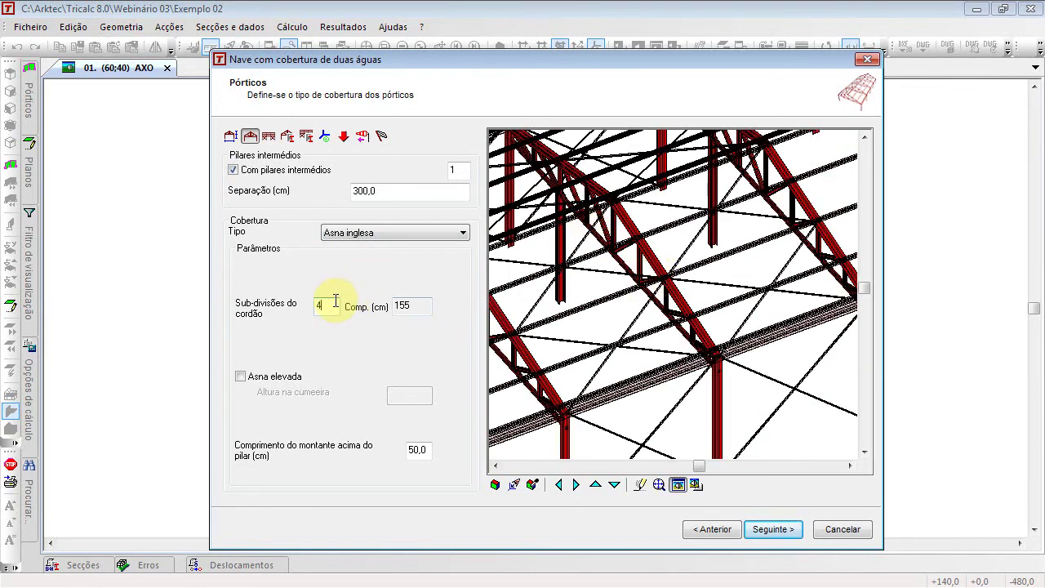
{"action": "type", "text": "2"}
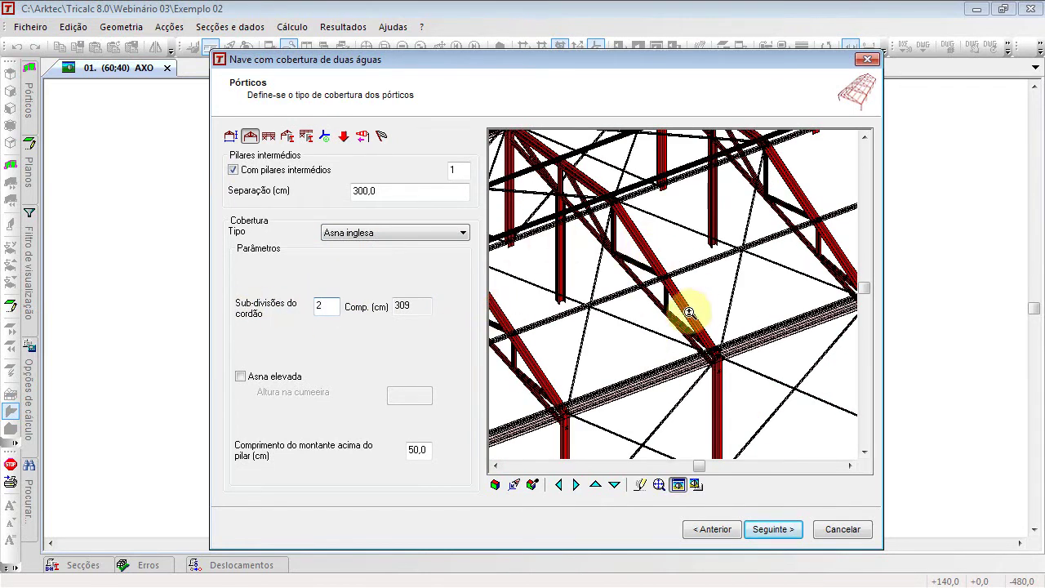
{"action": "scroll", "coordinate": [678, 294], "scroll_direction": "up", "scroll_amount": 2}
{"action": "scroll", "coordinate": [667, 330], "scroll_direction": "down", "scroll_amount": 2}
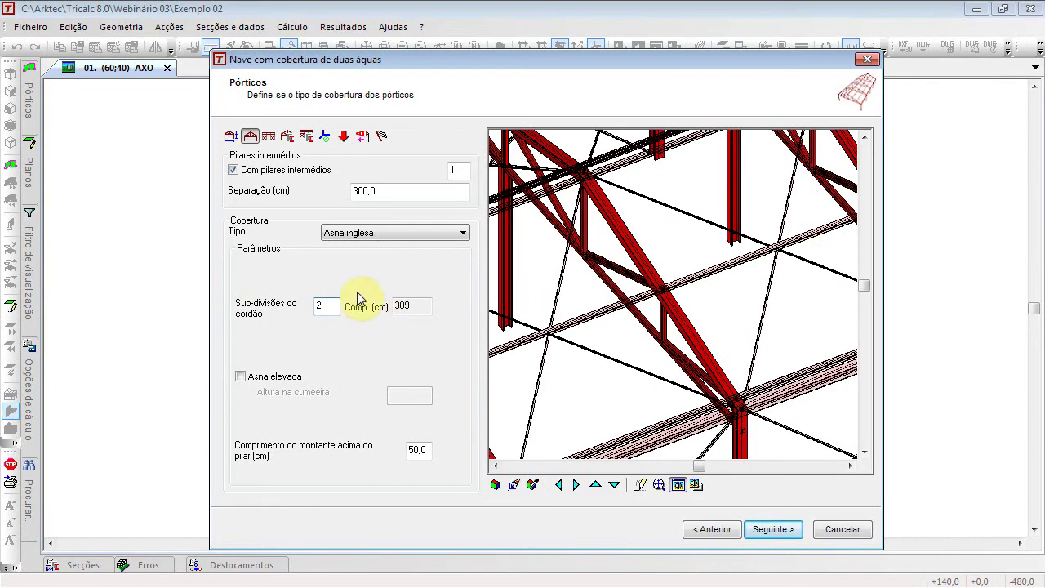
{"action": "type", "text": "4"}
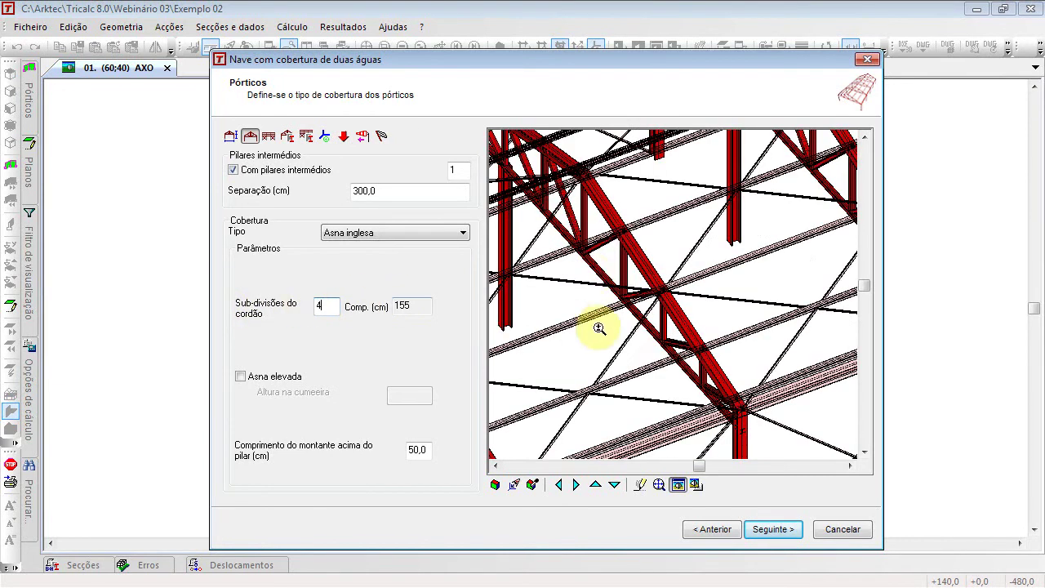
{"action": "scroll", "coordinate": [633, 306], "scroll_direction": "down", "scroll_amount": 1}
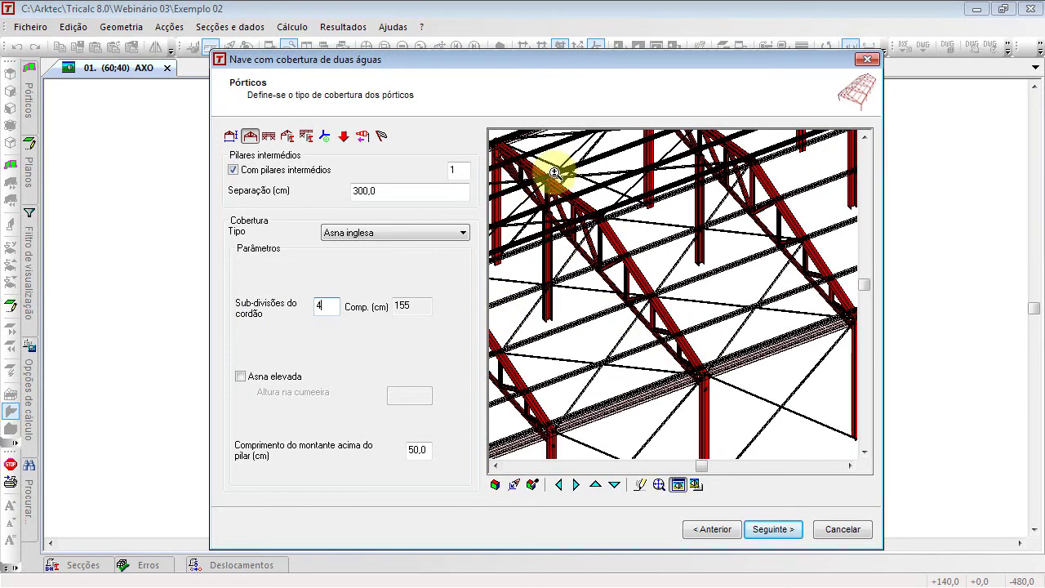
{"action": "middle_click_drag", "start_coordinate": [621, 270], "coordinate": [713, 296]}
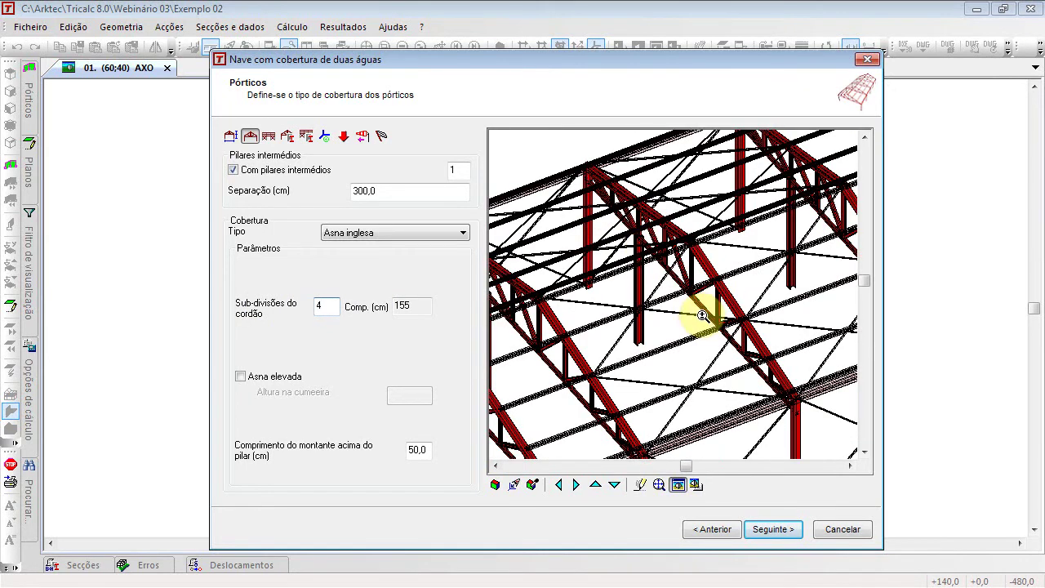
{"action": "scroll", "coordinate": [700, 315], "scroll_direction": "up", "scroll_amount": 1}
Step: Try the raised truss option (Asna elevada) and switch it off again
{"action": "left_click", "coordinate": [241, 376]}
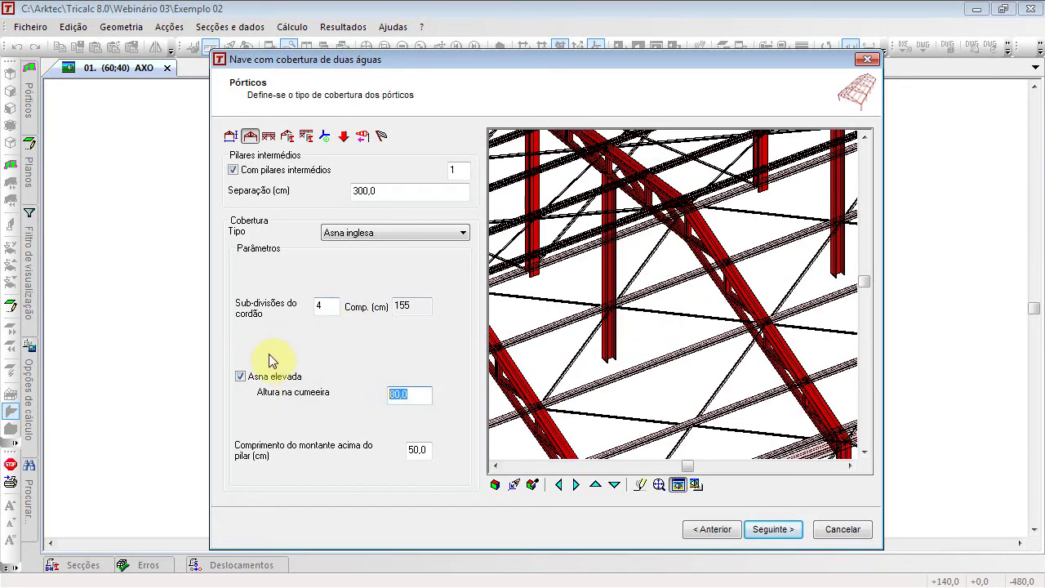
{"action": "left_click", "coordinate": [241, 376]}
{"action": "scroll", "coordinate": [560, 294], "scroll_direction": "down", "scroll_amount": 1}
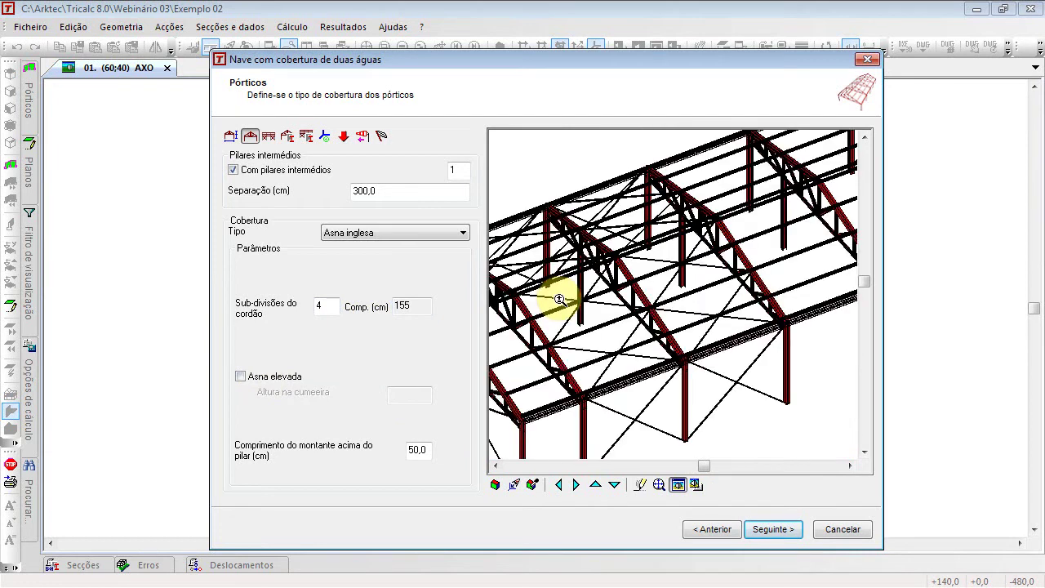
{"action": "scroll", "coordinate": [559, 298], "scroll_direction": "down", "scroll_amount": 1}
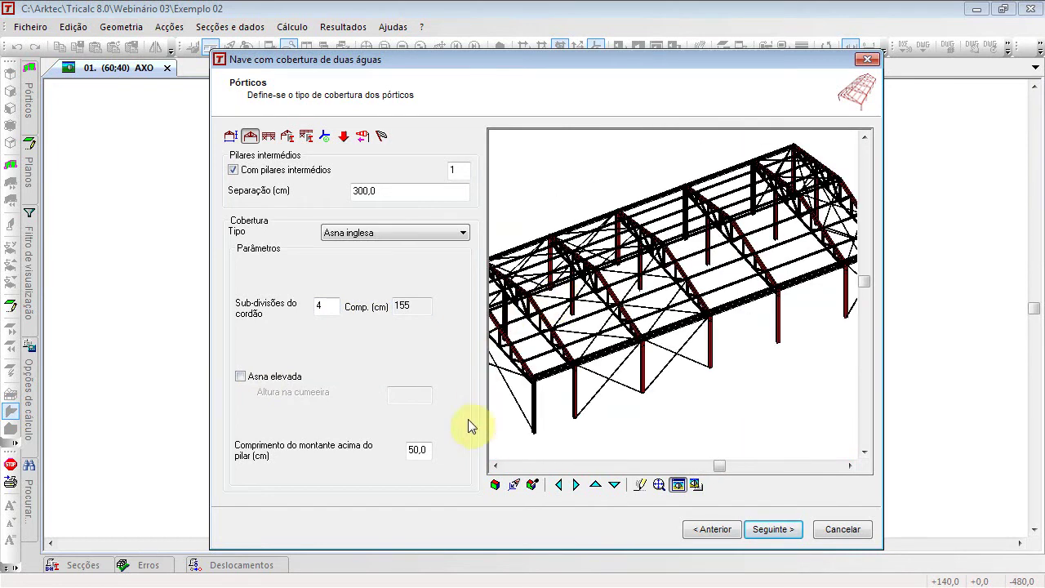
Step: Examine the truss post above the column at the eave in the preview, against its length setting
{"action": "scroll", "coordinate": [601, 352], "scroll_direction": "up", "scroll_amount": 1}
{"action": "scroll", "coordinate": [652, 354], "scroll_direction": "up", "scroll_amount": 1}
{"action": "scroll", "coordinate": [795, 334], "scroll_direction": "up", "scroll_amount": 1}
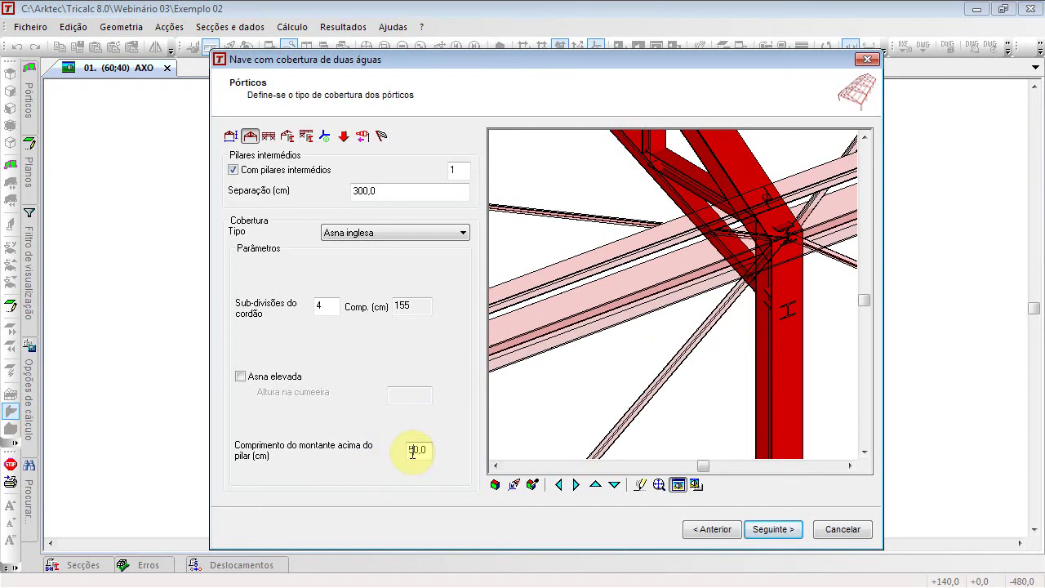
{"action": "scroll", "coordinate": [727, 284], "scroll_direction": "down", "scroll_amount": 2}
{"action": "middle_click_drag", "start_coordinate": [644, 296], "coordinate": [763, 327]}
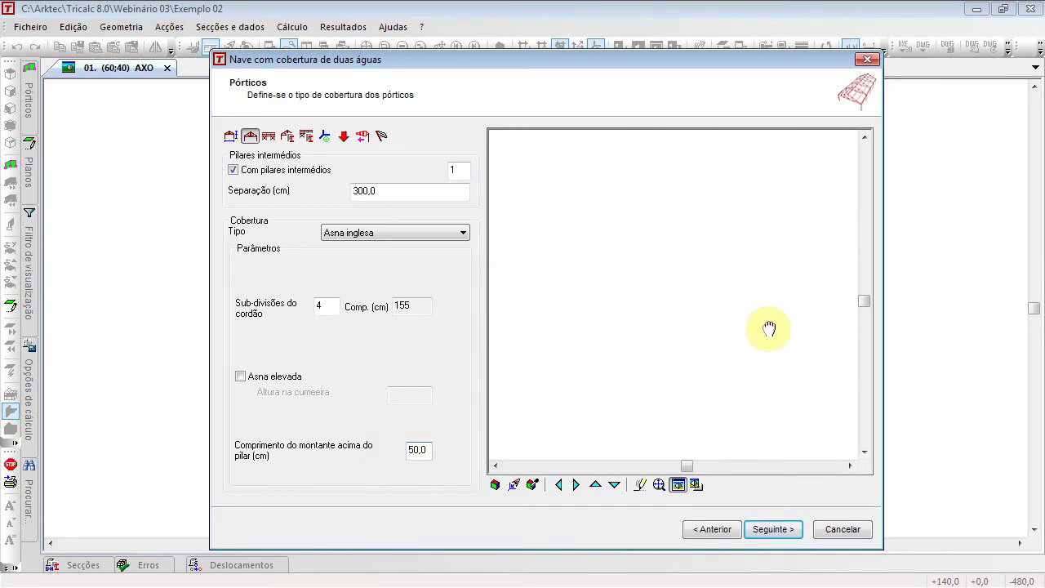
{"action": "scroll", "coordinate": [544, 232], "scroll_direction": "up", "scroll_amount": 1}
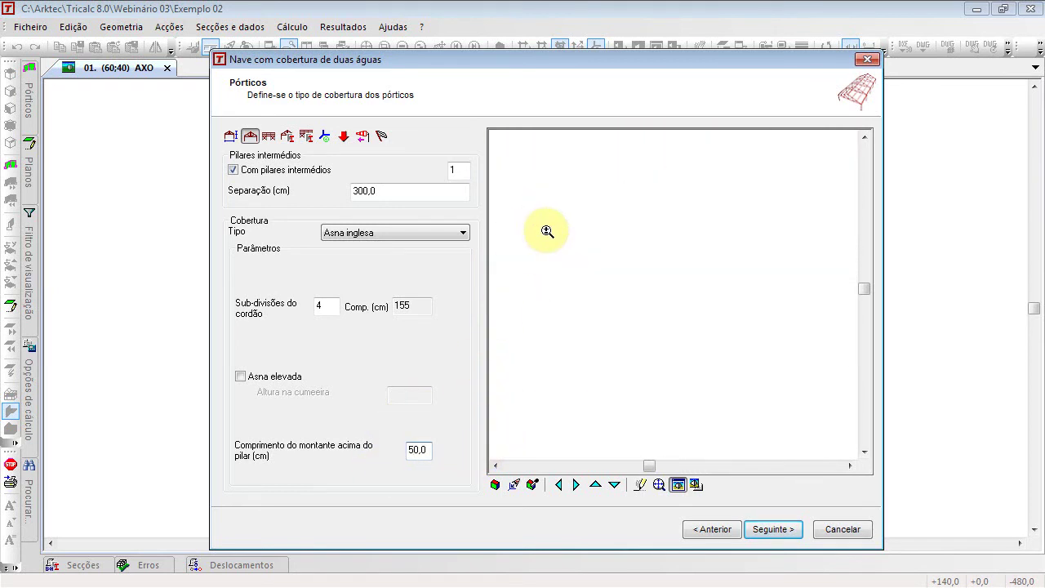
{"action": "scroll", "coordinate": [544, 231], "scroll_direction": "up", "scroll_amount": 2}
{"action": "scroll", "coordinate": [557, 218], "scroll_direction": "down", "scroll_amount": 3}
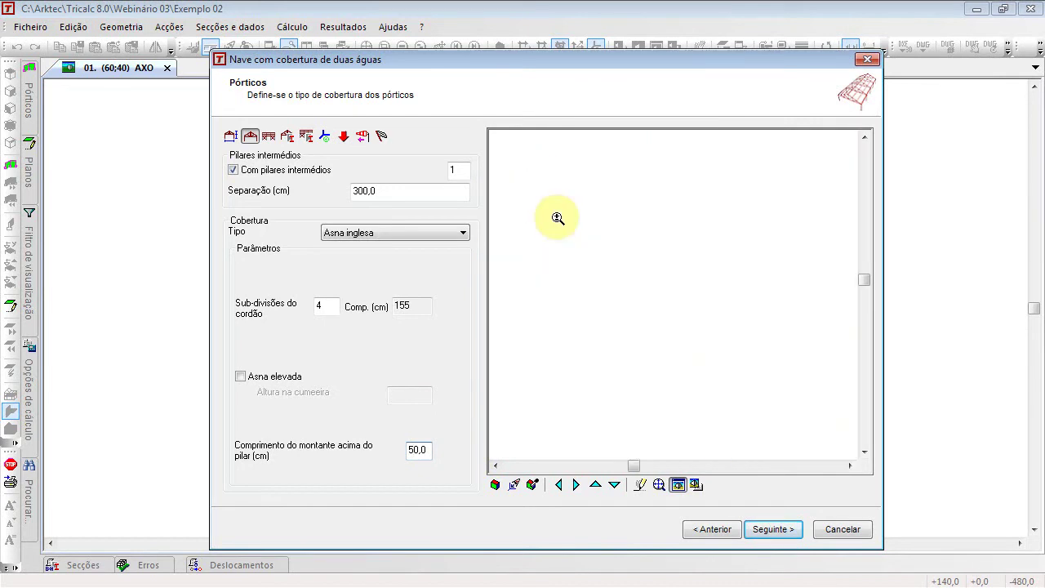
Step: Go to the bracing and purlin definition (Travamentos e madres) and inspect the purlins at the chord nodes
{"action": "left_click", "coordinate": [269, 135]}
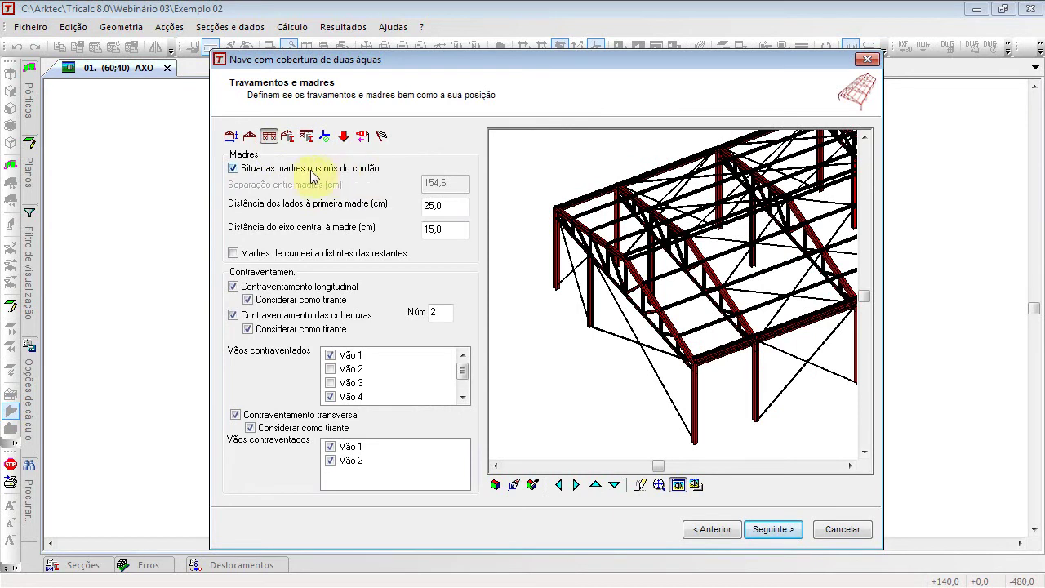
{"action": "scroll", "coordinate": [578, 215], "scroll_direction": "up", "scroll_amount": 3}
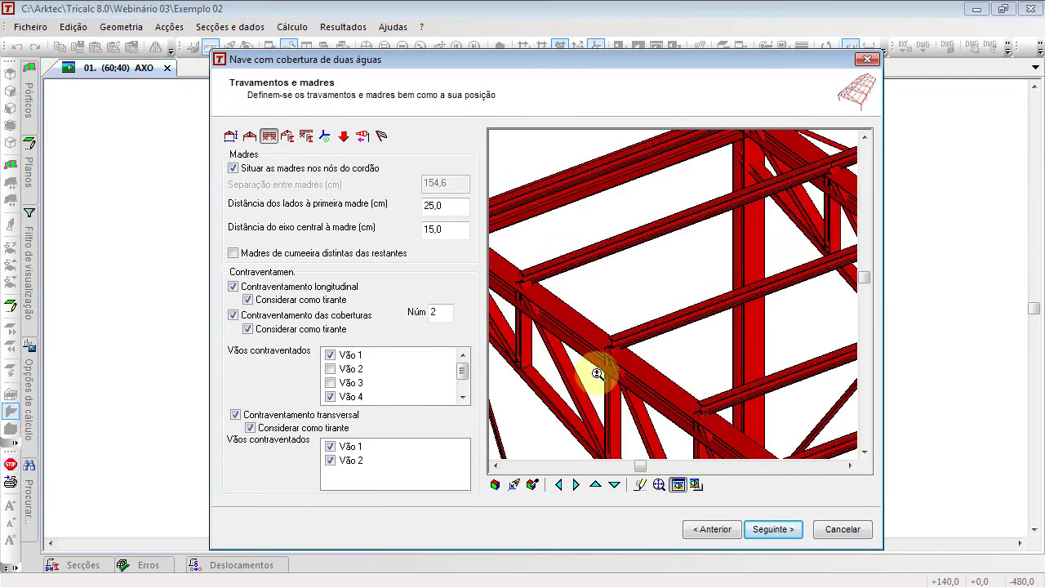
Step: Try placing purlins independently of the chord nodes and using distinct ridge purlins, restoring both options
{"action": "left_click", "coordinate": [281, 170]}
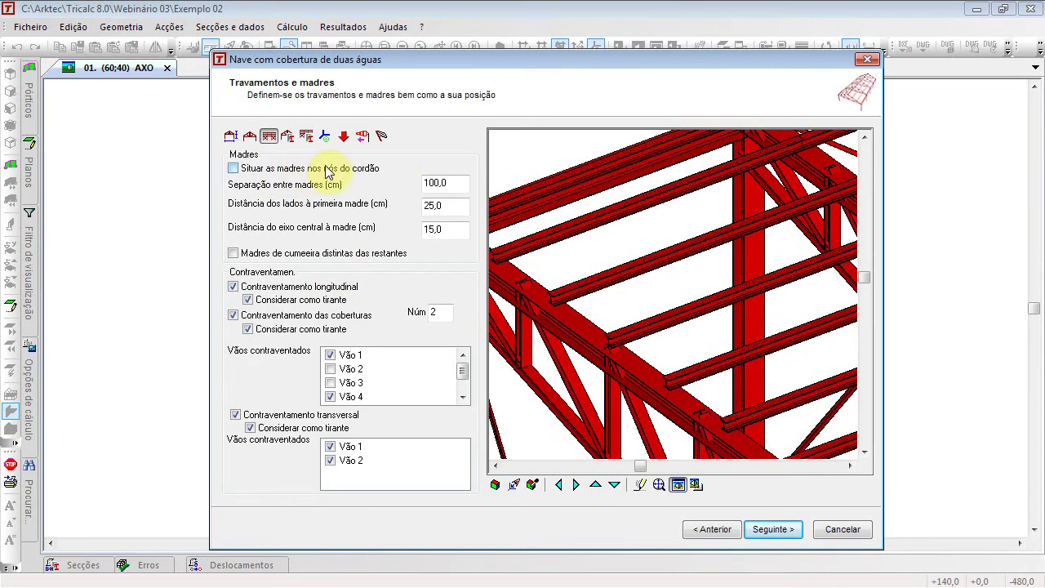
{"action": "left_click", "coordinate": [308, 169]}
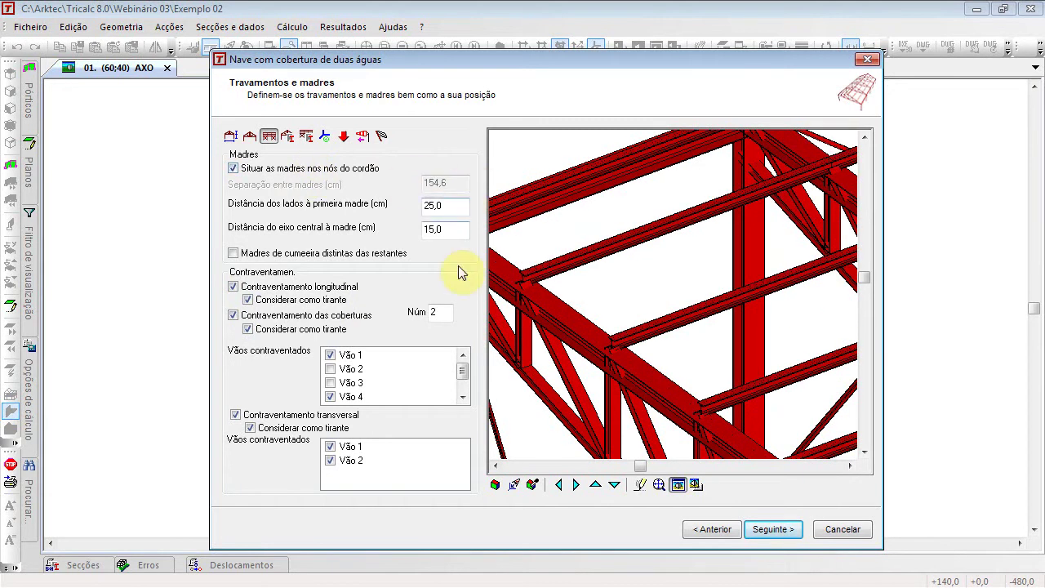
{"action": "left_click", "coordinate": [259, 255]}
{"action": "left_click", "coordinate": [245, 255]}
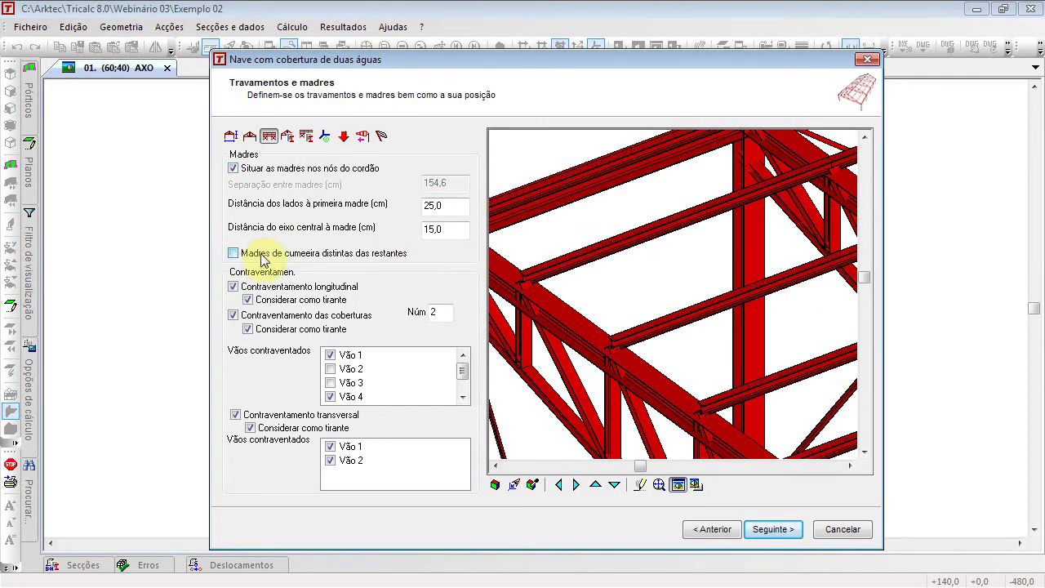
Step: Examine the position of the purlins beside the roof ridge in the preview
{"action": "scroll", "coordinate": [728, 296], "scroll_direction": "down", "scroll_amount": 3}
{"action": "scroll", "coordinate": [732, 358], "scroll_direction": "up", "scroll_amount": 2}
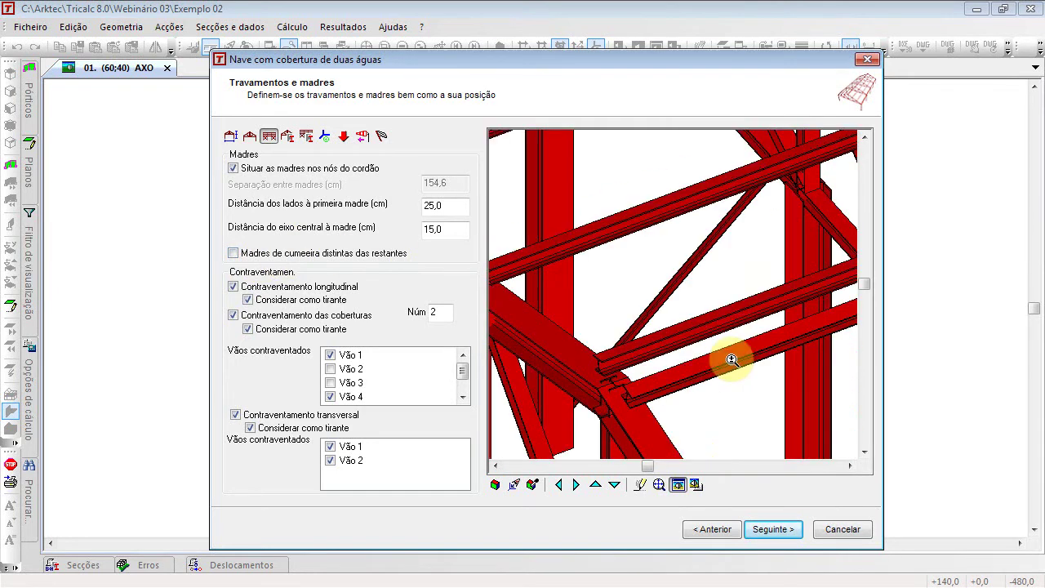
{"action": "scroll", "coordinate": [685, 362], "scroll_direction": "up", "scroll_amount": 2}
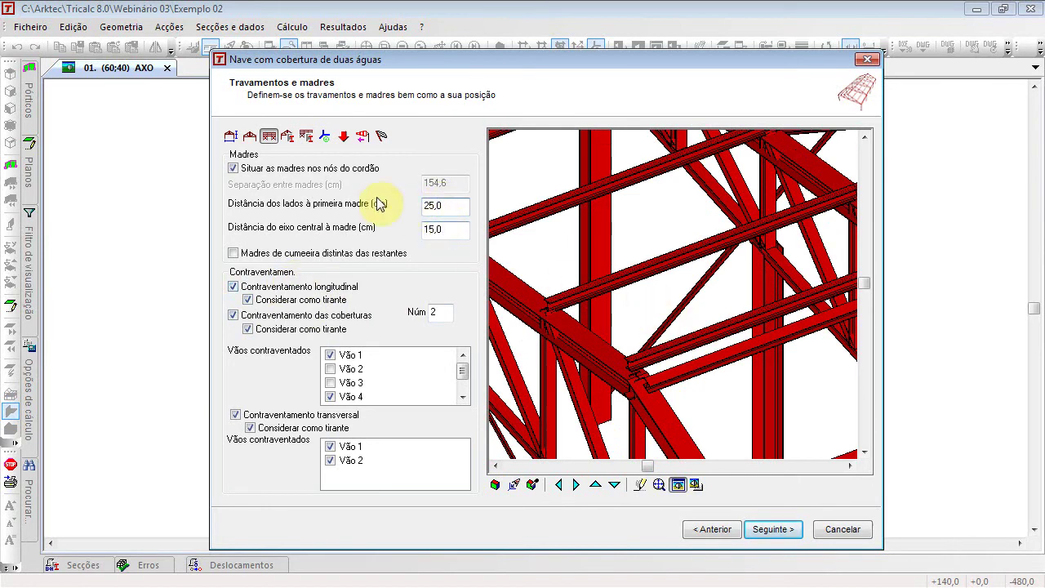
Step: Examine the purlins beside the roof ridge in the preview against the central-axis-to-purlin distance setting
{"action": "middle_click_drag", "start_coordinate": [539, 192], "coordinate": [751, 359]}
{"action": "middle_click_drag", "start_coordinate": [624, 278], "coordinate": [644, 187]}
{"action": "scroll", "coordinate": [621, 316], "scroll_direction": "up", "scroll_amount": 1}
{"action": "scroll", "coordinate": [619, 319], "scroll_direction": "down", "scroll_amount": 2}
{"action": "middle_click_drag", "start_coordinate": [786, 299], "coordinate": [684, 289]}
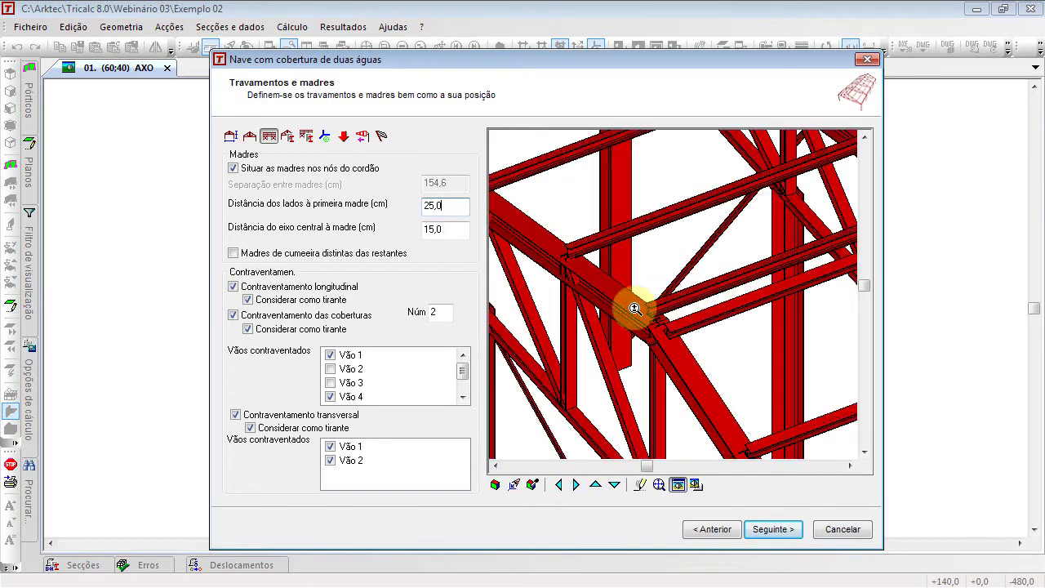
{"action": "left_click", "coordinate": [441, 230]}
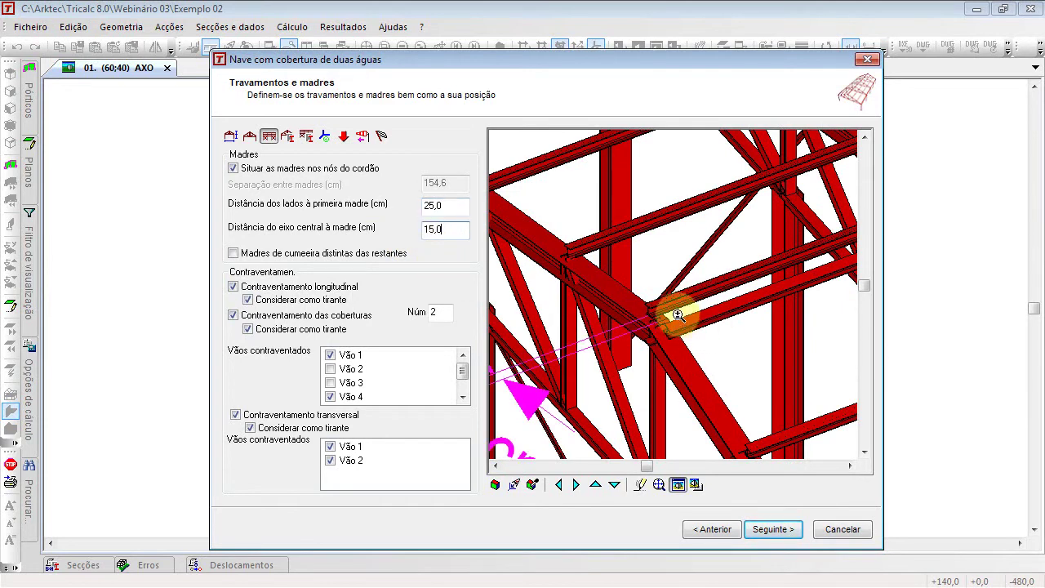
Step: Turn off the longitudinal bracing (Contraventamento longitudinal) and inspect the whole building in the preview
{"action": "left_click", "coordinate": [394, 288]}
{"action": "scroll", "coordinate": [661, 291], "scroll_direction": "down", "scroll_amount": 6}
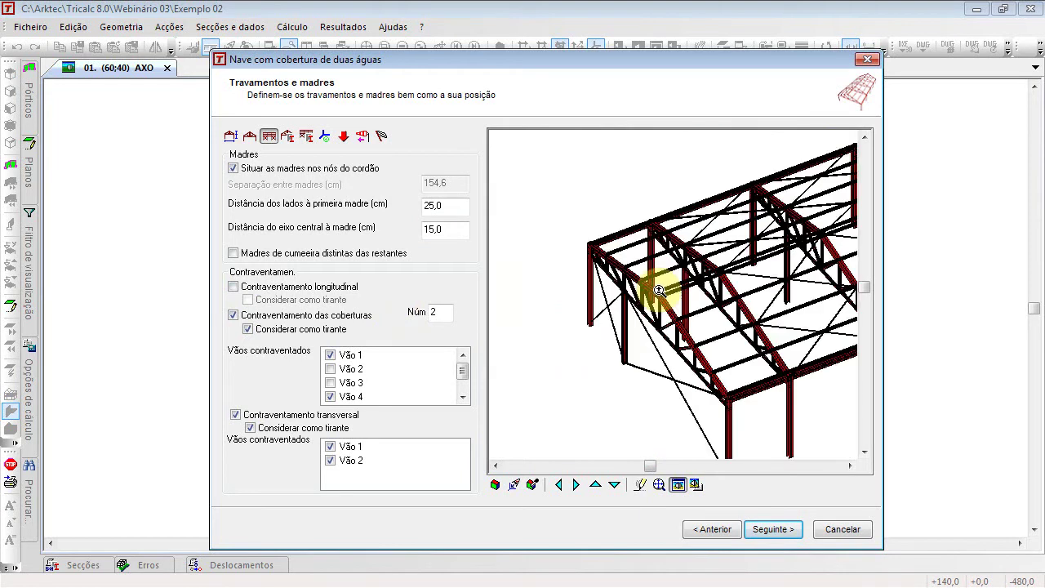
{"action": "middle_click_drag", "start_coordinate": [787, 284], "coordinate": [630, 291]}
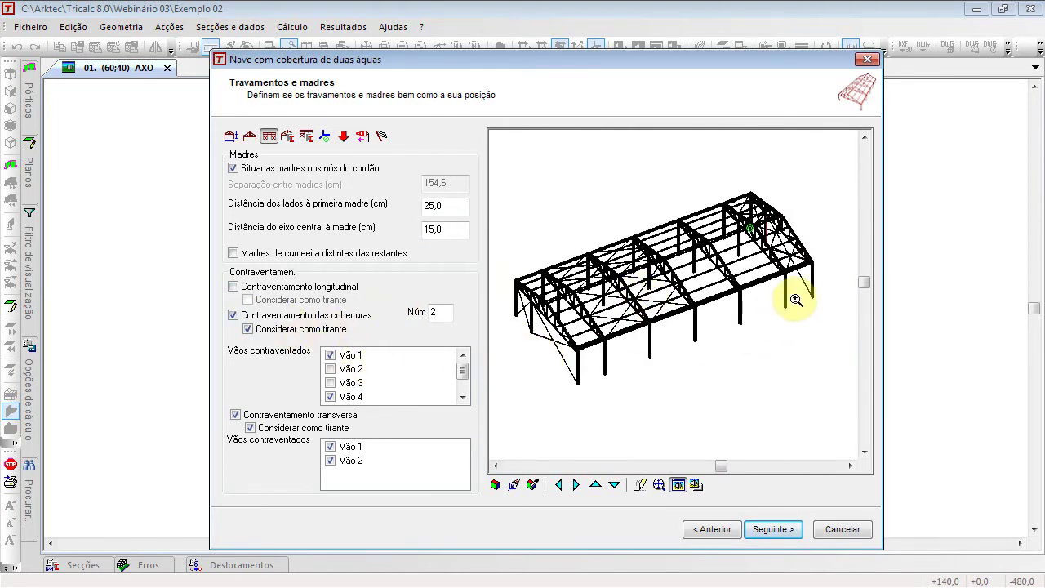
Step: Try removing the transverse bracing from Vão 1 and Vão 2, restoring it in both
{"action": "left_click", "coordinate": [330, 460]}
{"action": "left_click", "coordinate": [330, 447]}
{"action": "left_click", "coordinate": [330, 460]}
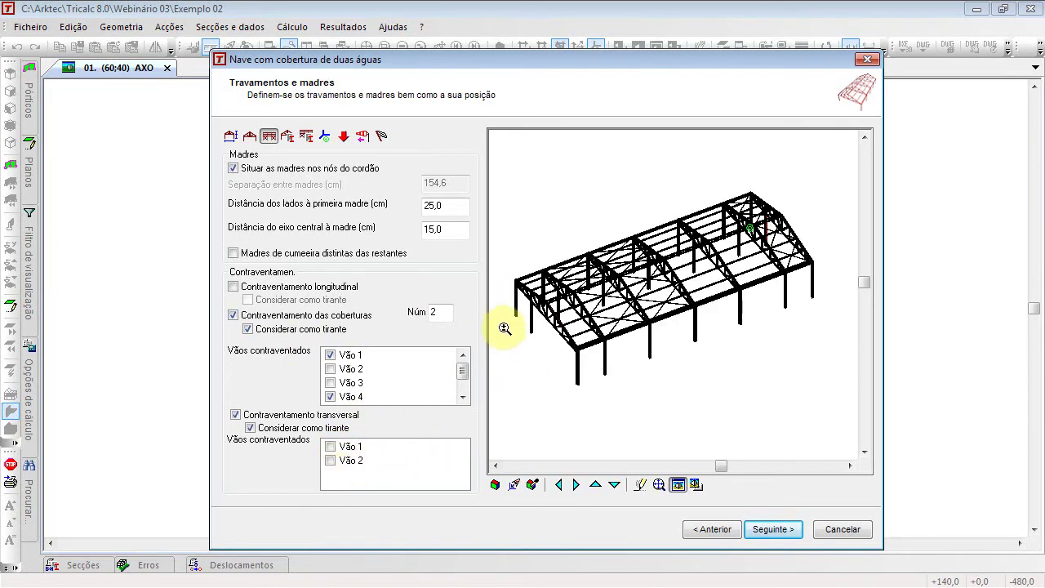
{"action": "left_click", "coordinate": [330, 446]}
{"action": "left_click", "coordinate": [330, 460]}
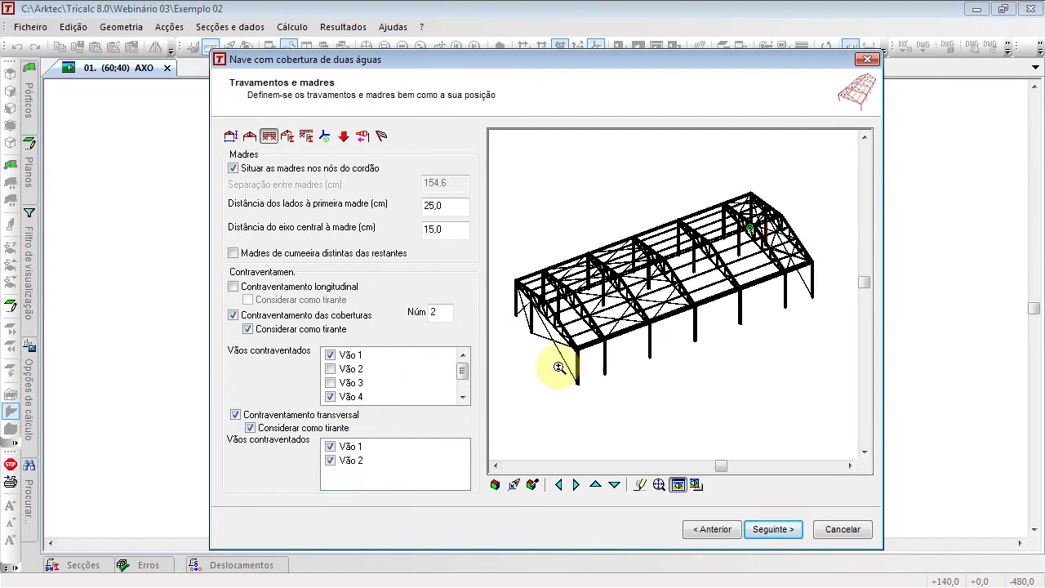
Step: Turn the longitudinal bracing back on and try bracing Vão 2, leaving that bay unbraced again
{"action": "left_click", "coordinate": [330, 368]}
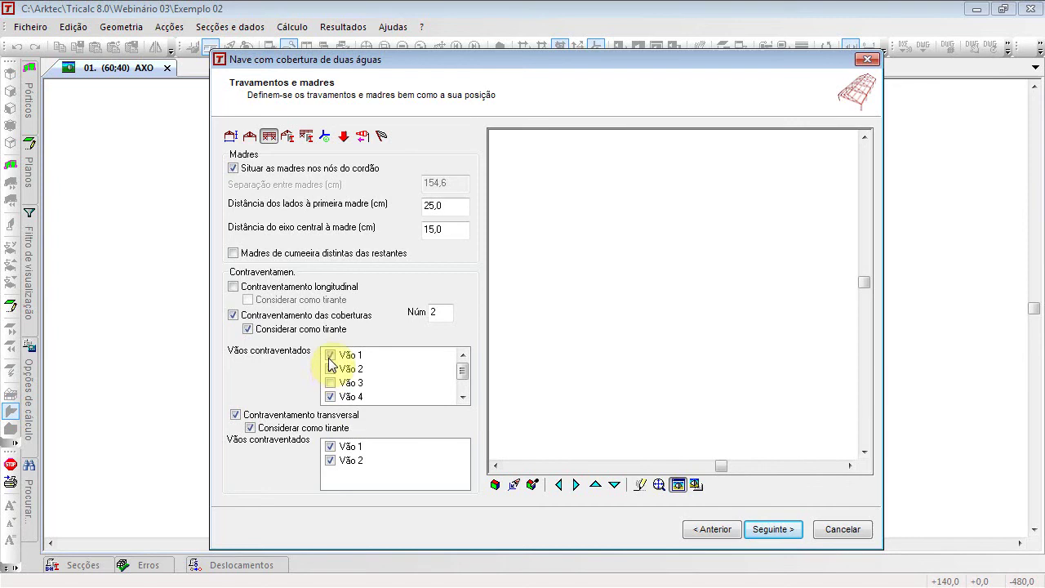
{"action": "left_click", "coordinate": [266, 290]}
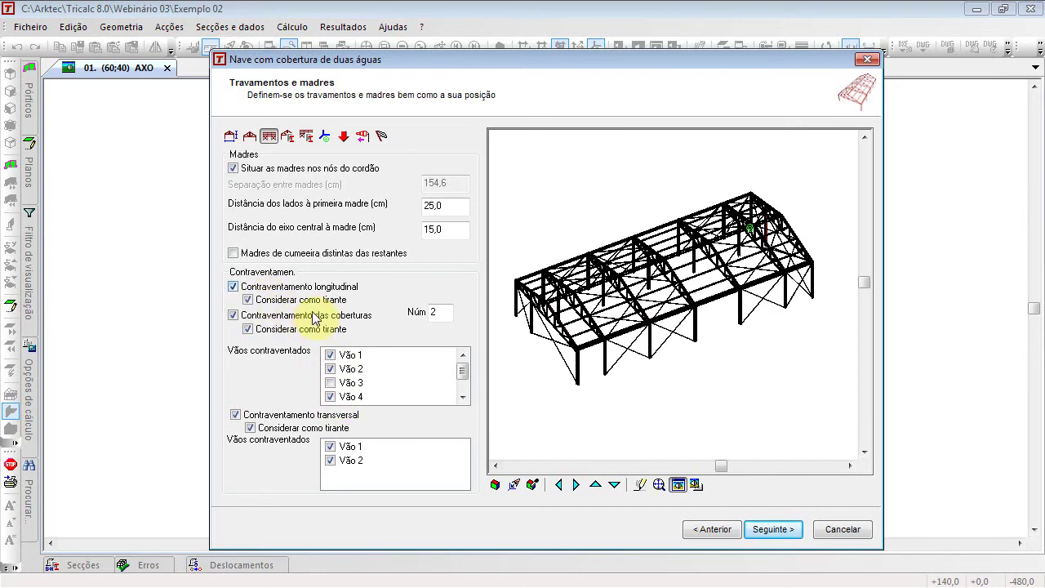
{"action": "left_click", "coordinate": [330, 369]}
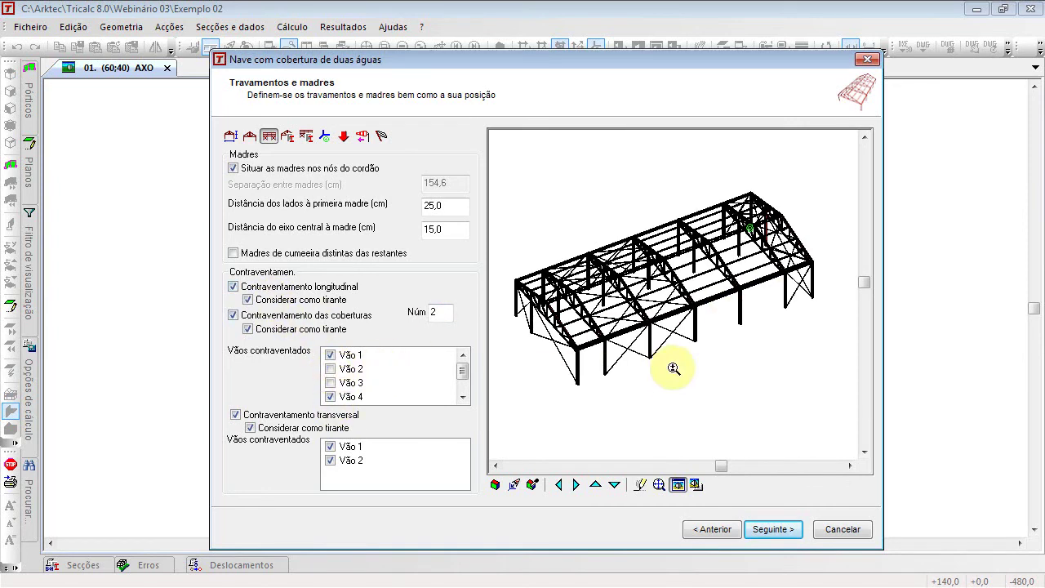
Step: Set the braced bays of the longitudinal and roof bracing to Vão 1, Vão 3, Vão 4 and Vão 6
{"action": "left_click", "coordinate": [331, 396]}
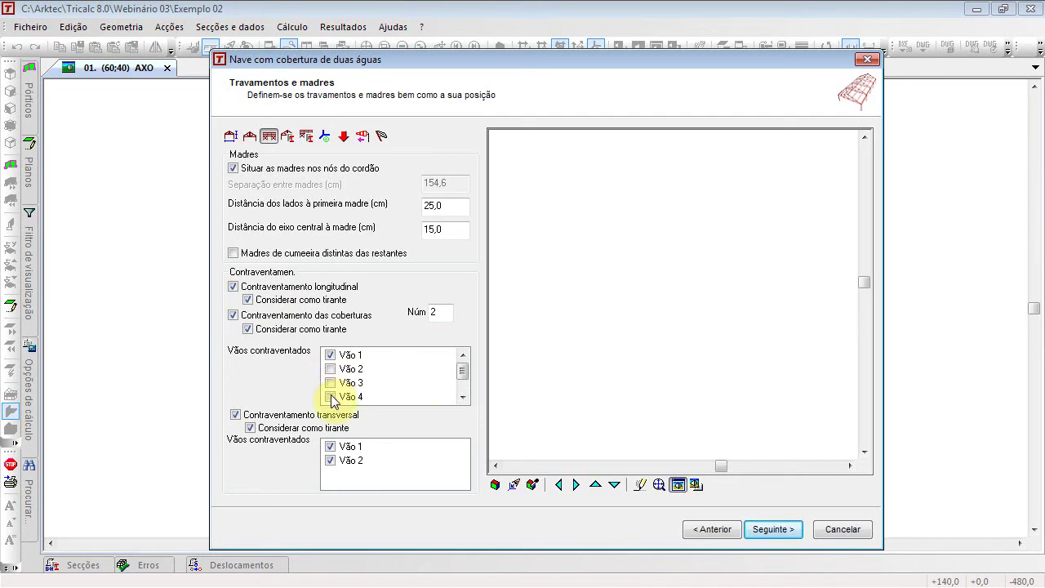
{"action": "left_click_drag", "start_coordinate": [460, 373], "coordinate": [454, 385]}
{"action": "left_click", "coordinate": [330, 396]}
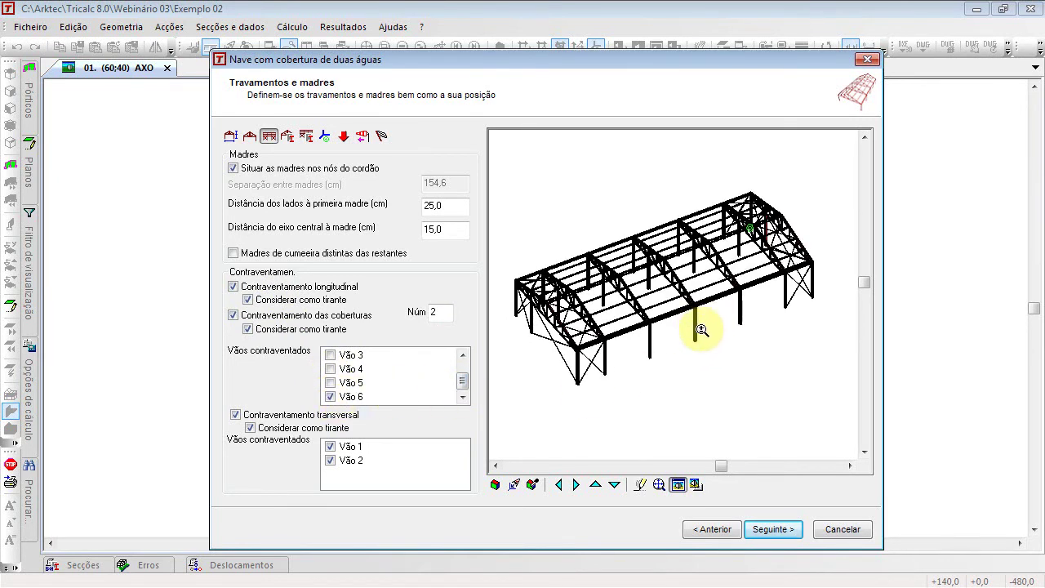
{"action": "left_click", "coordinate": [330, 369]}
{"action": "left_click", "coordinate": [330, 355]}
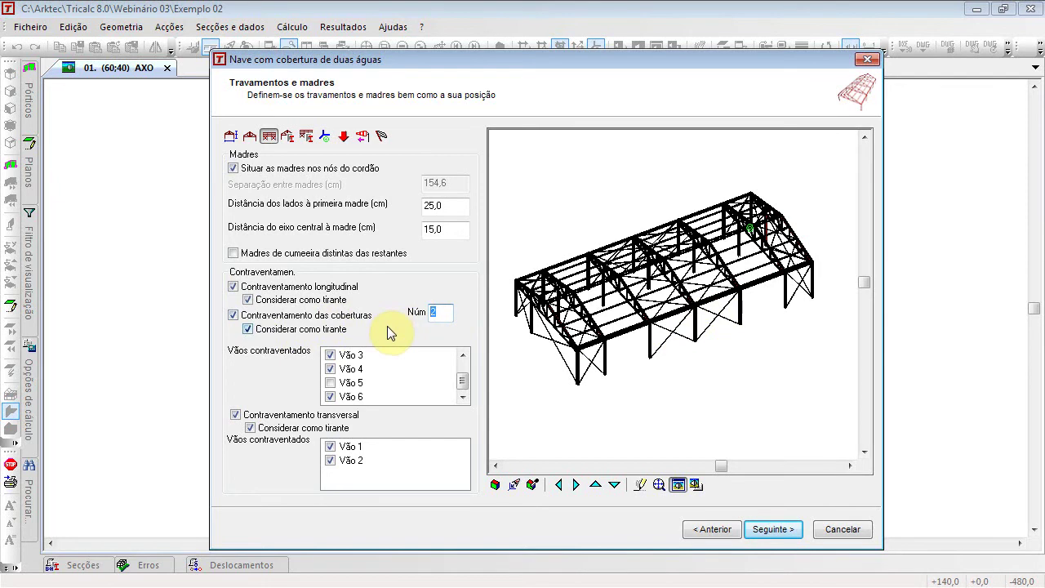
Step: Try a roof bracing number (Núm) of 1 and restore it to 2
{"action": "type", "text": "1"}
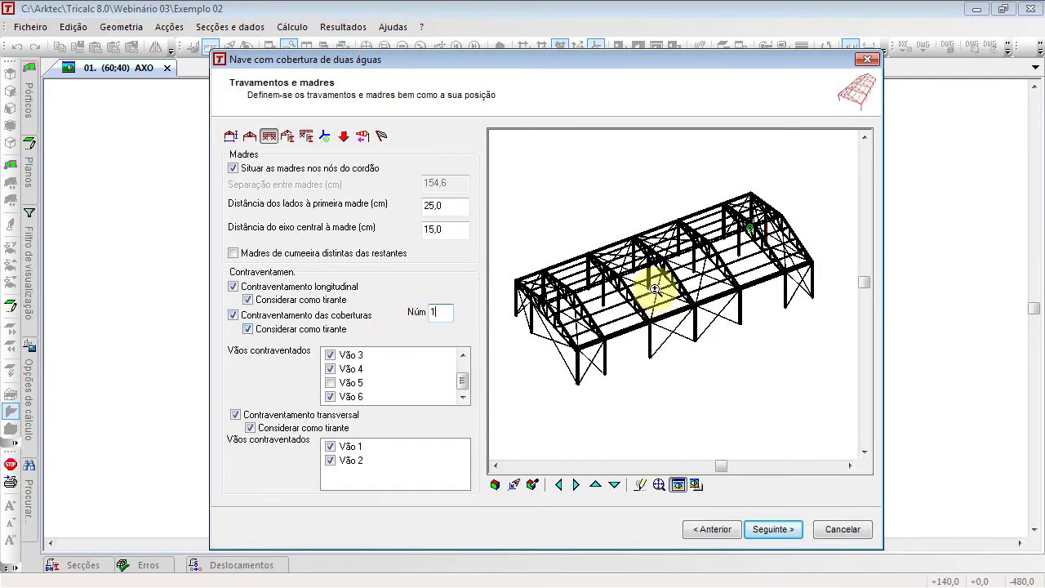
{"action": "left_click", "coordinate": [637, 286]}
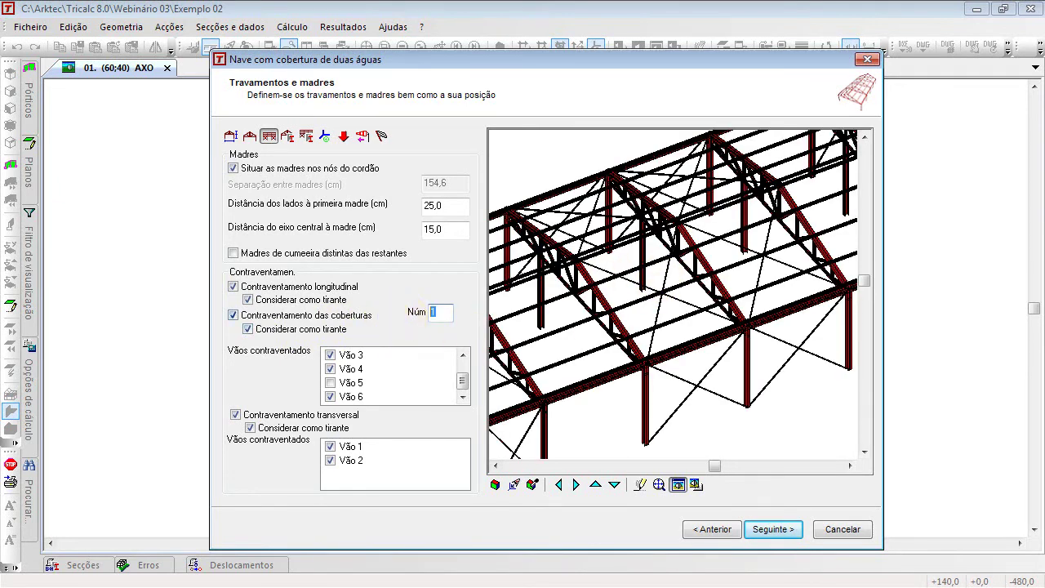
{"action": "type", "text": "2"}
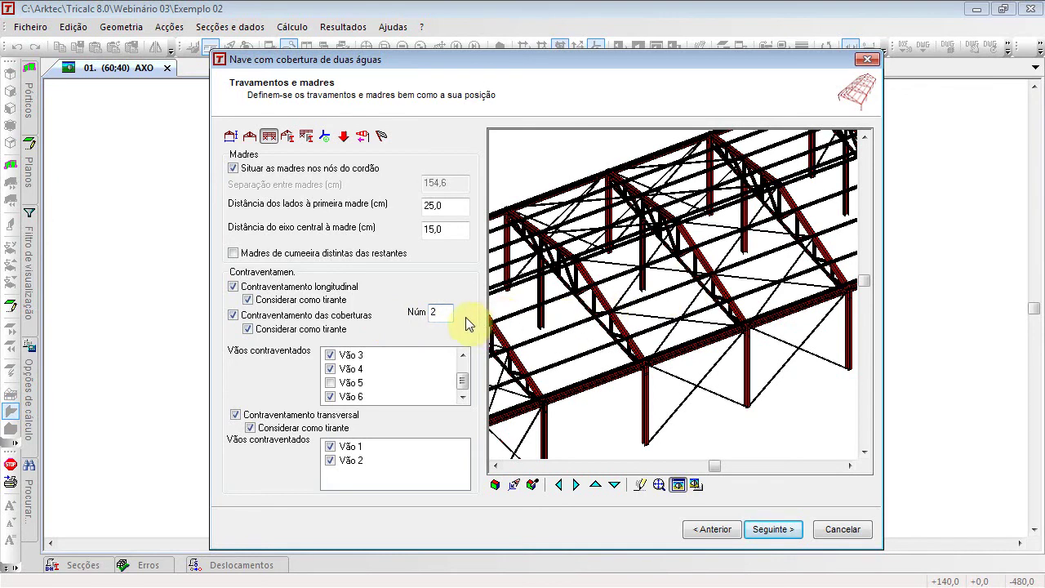
Step: Go to the pre-sizing of the frame bars and inspect the upper reinforcement types for the columns (Pilares), cancelling without changes
{"action": "left_click", "coordinate": [286, 136]}
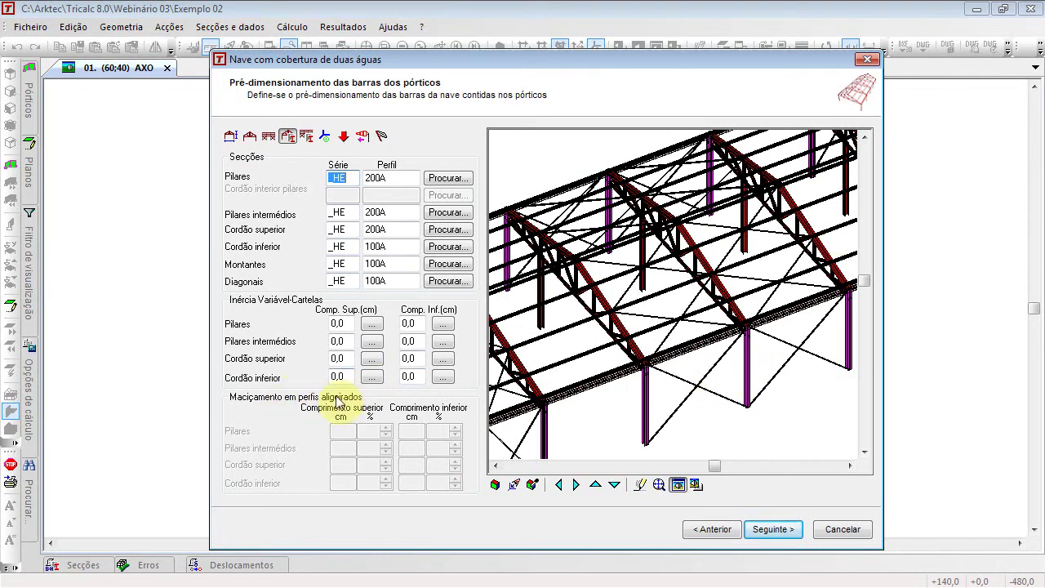
{"action": "left_click", "coordinate": [346, 324]}
{"action": "left_click", "coordinate": [371, 324]}
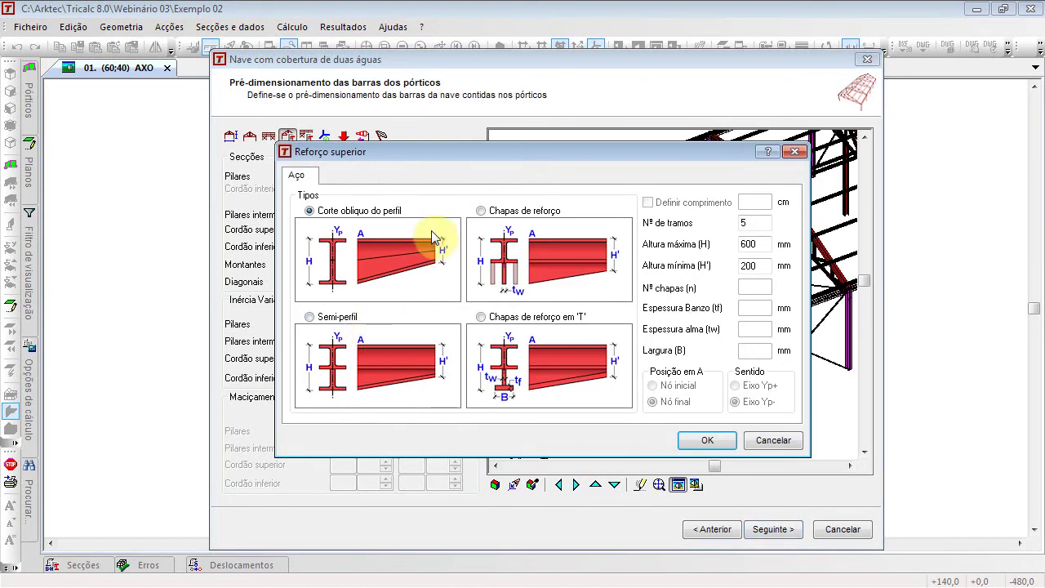
{"action": "left_click", "coordinate": [791, 442]}
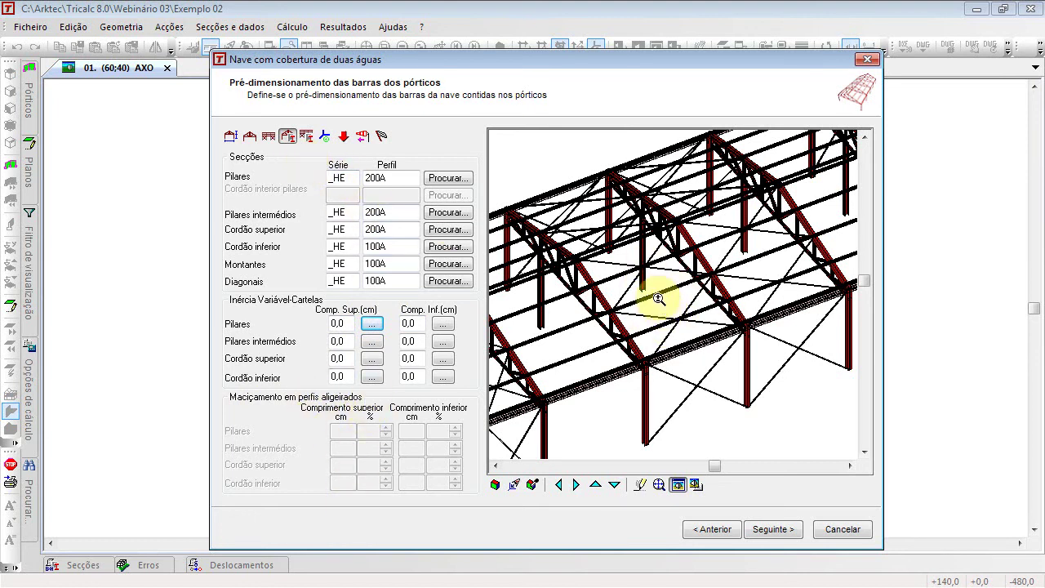
Step: Go to the pre-sizing of the longitudinal bars and bracing, and review the purlin and bracing sections
{"action": "left_click", "coordinate": [307, 138]}
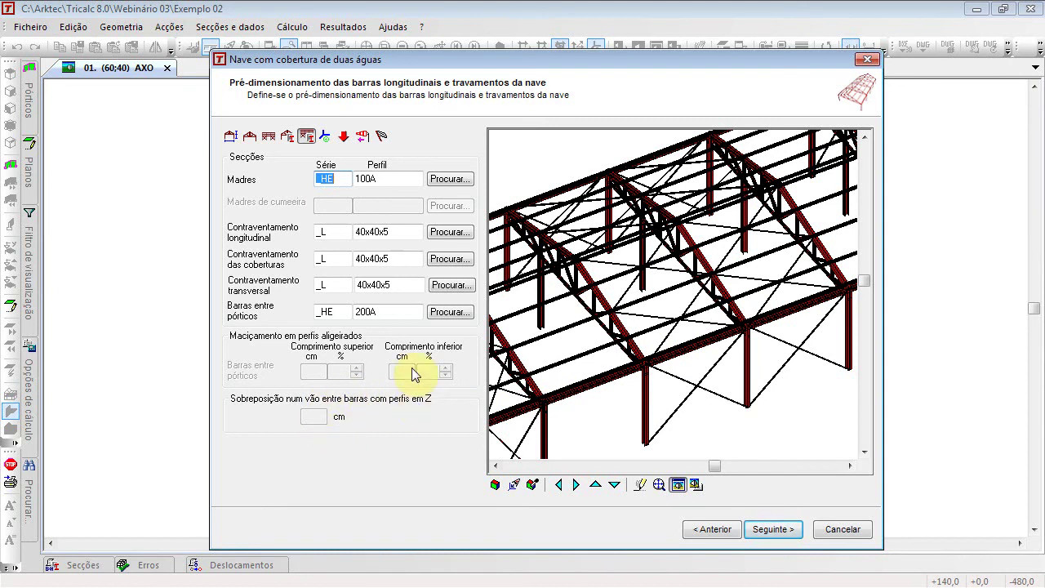
{"action": "left_click", "coordinate": [334, 232]}
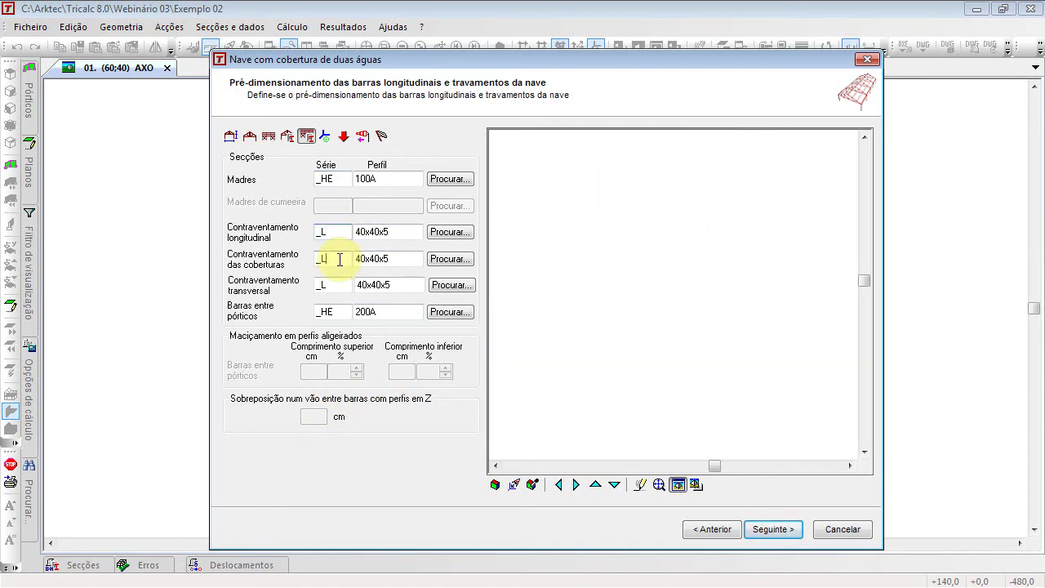
{"action": "left_click", "coordinate": [343, 284]}
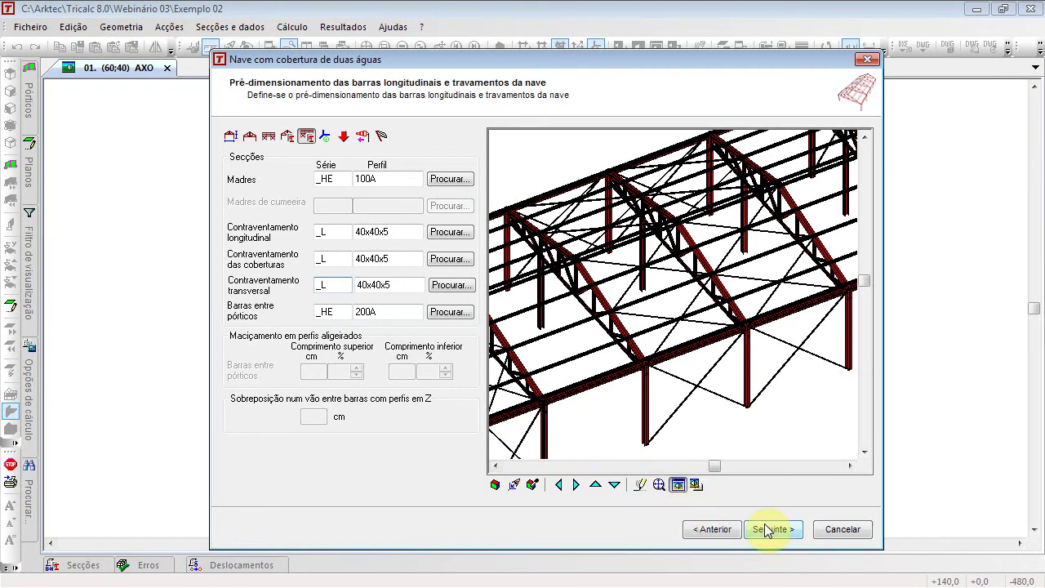
{"action": "left_click", "coordinate": [448, 178]}
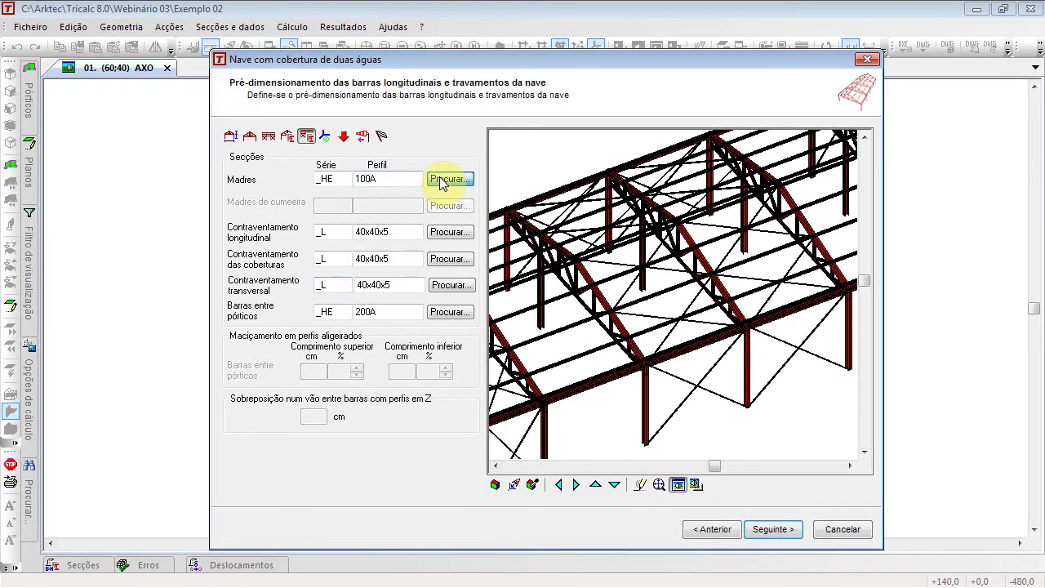
Step: Go to the building position settings (Posição) and inspect the insertion point in the preview
{"action": "left_click", "coordinate": [325, 136]}
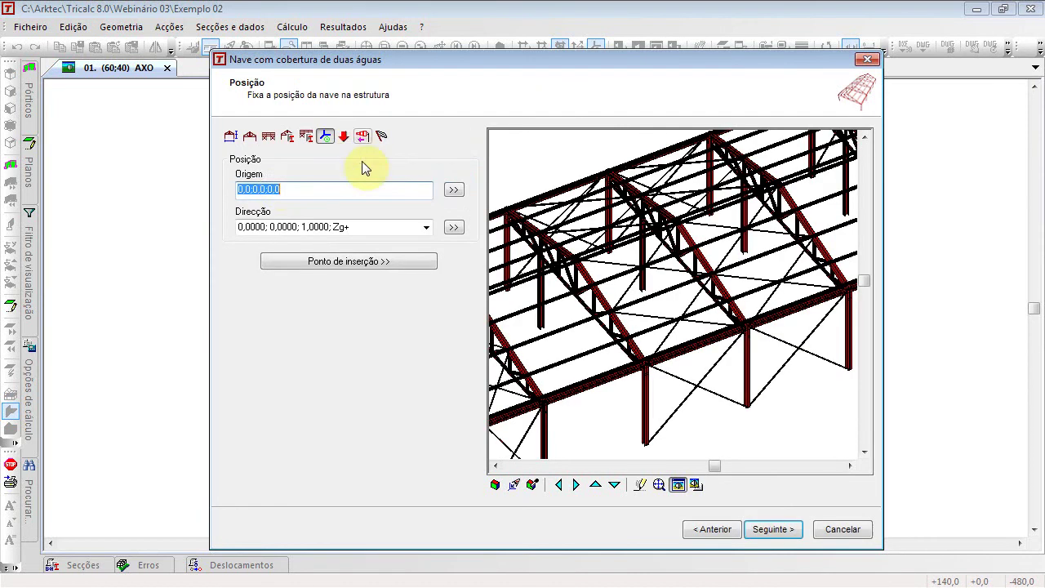
{"action": "left_click", "coordinate": [392, 261]}
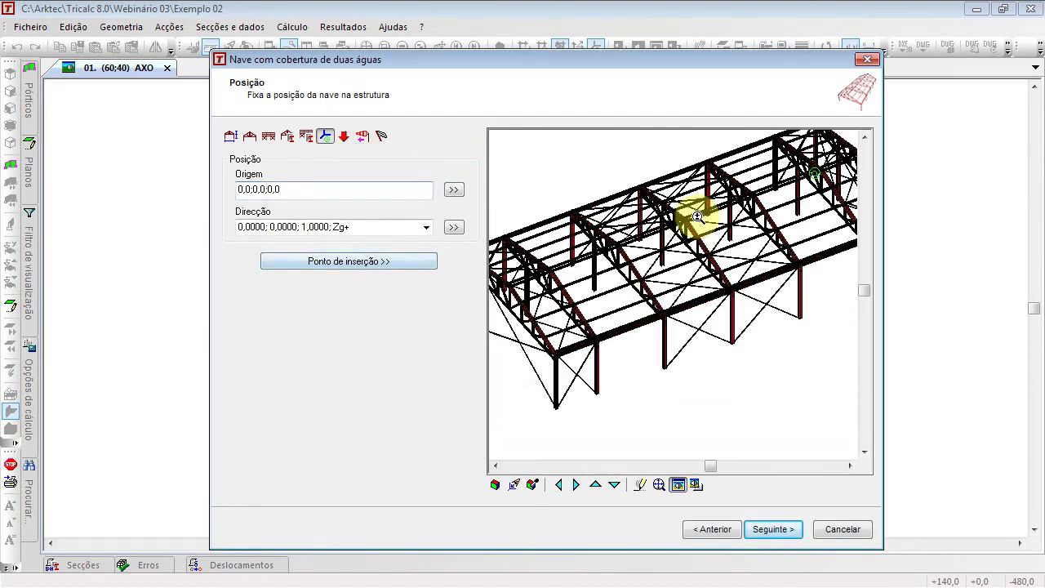
{"action": "scroll", "coordinate": [781, 179], "scroll_direction": "up", "scroll_amount": 3}
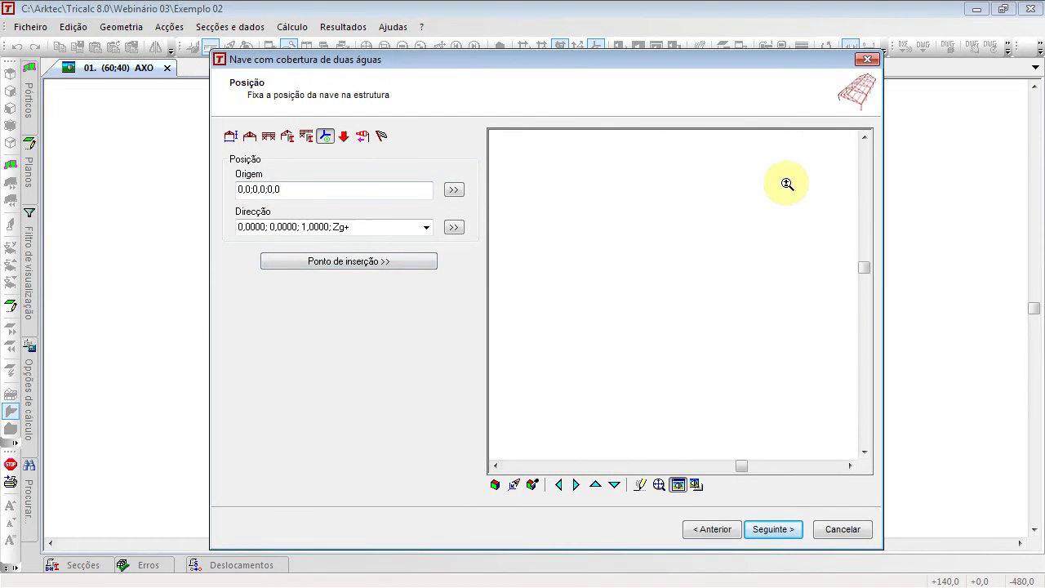
{"action": "scroll", "coordinate": [736, 214], "scroll_direction": "down", "scroll_amount": 1}
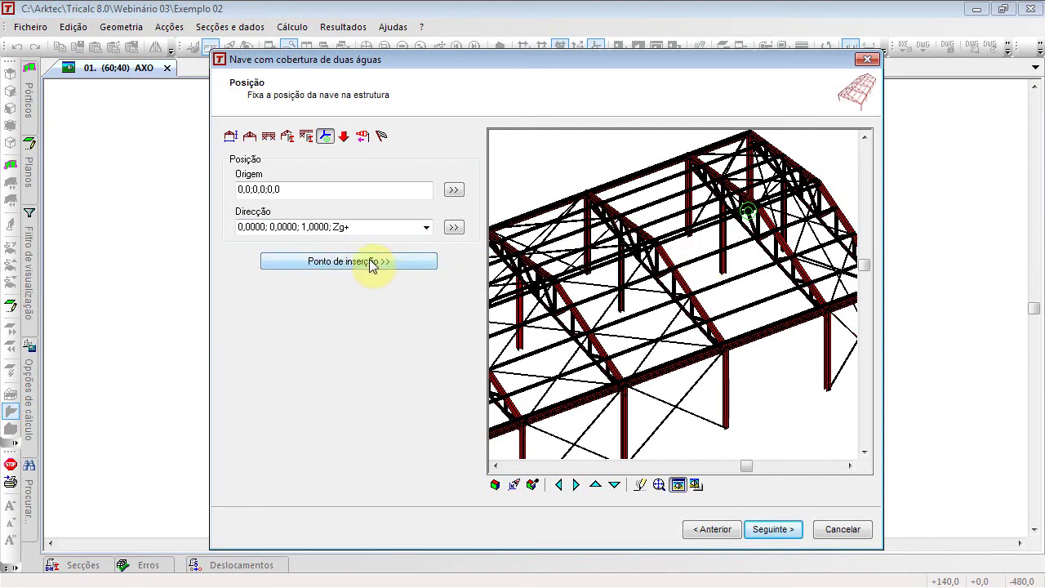
Step: Go to the walls and wall actions (Paredes e Acções de paredes) and examine the load areas in the preview
{"action": "left_click", "coordinate": [344, 136]}
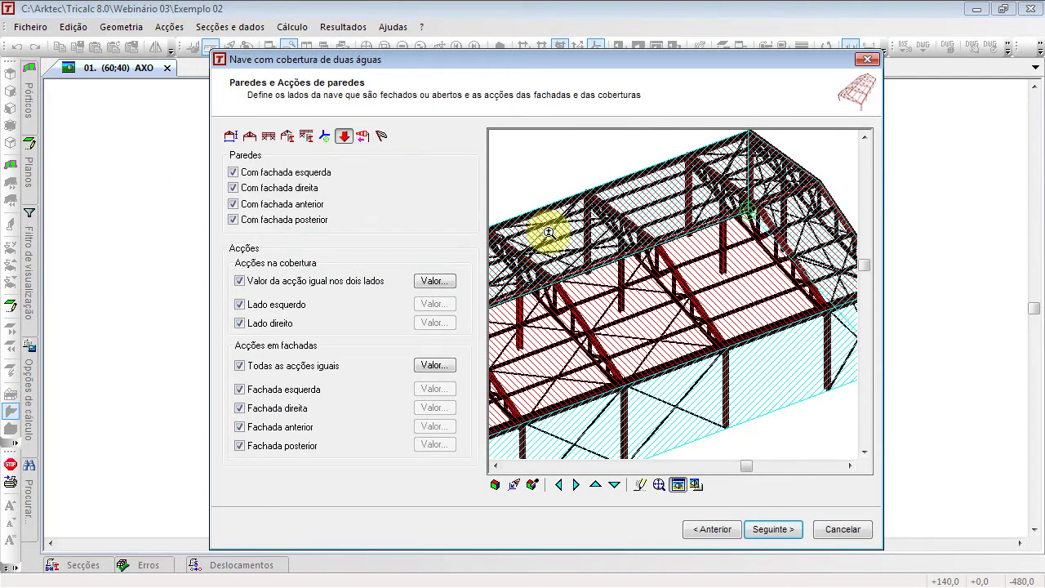
{"action": "scroll", "coordinate": [555, 245], "scroll_direction": "down", "scroll_amount": 2}
{"action": "scroll", "coordinate": [677, 253], "scroll_direction": "up", "scroll_amount": 2}
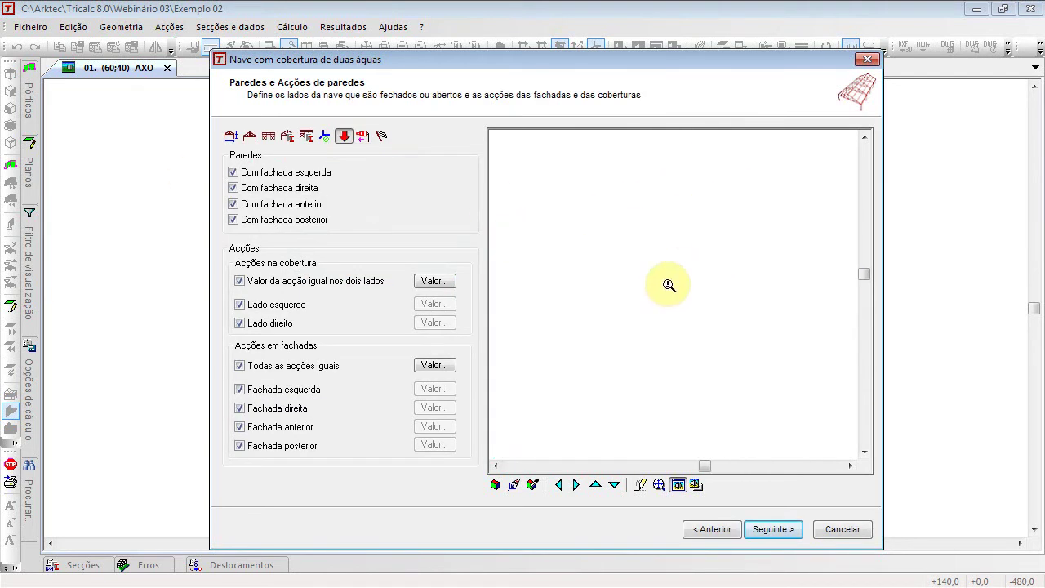
Step: Remove the action on Fachada direita, also trying Fachada esquerda without its action and restoring it
{"action": "left_click", "coordinate": [266, 408]}
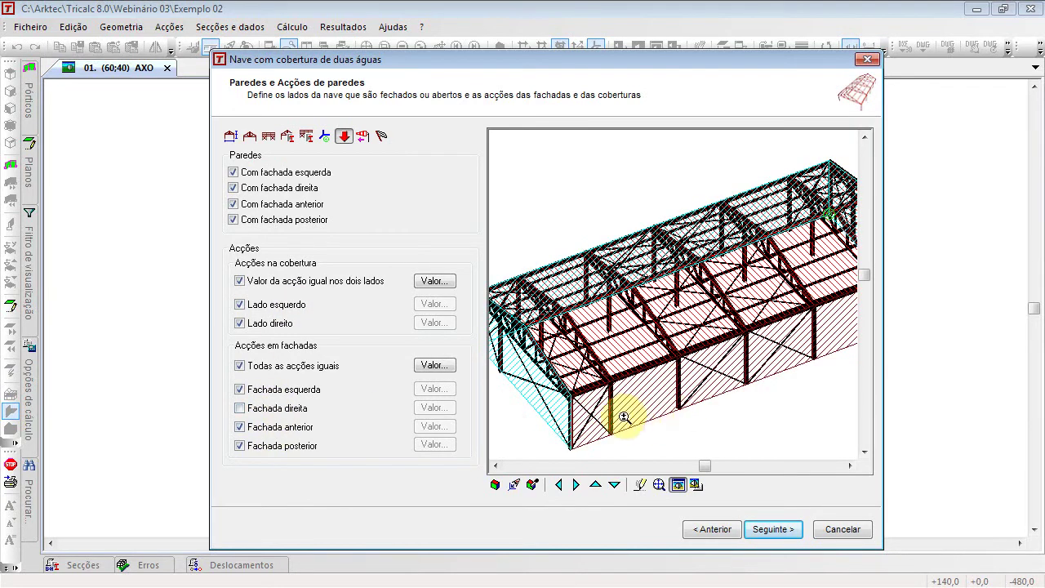
{"action": "left_click", "coordinate": [267, 408]}
{"action": "left_click", "coordinate": [273, 392]}
{"action": "left_click", "coordinate": [268, 408]}
{"action": "left_click", "coordinate": [273, 391]}
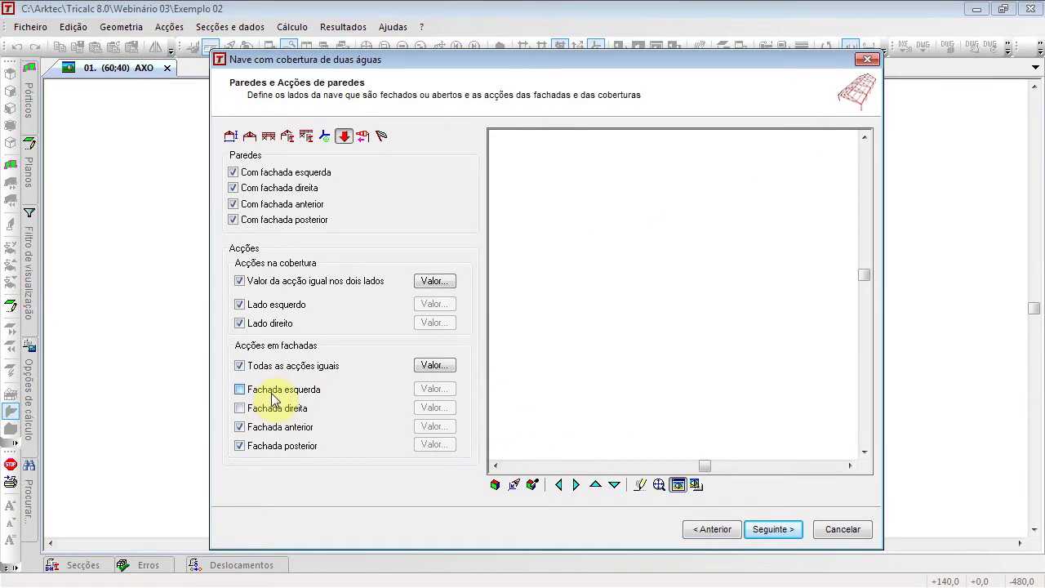
Step: Try leaving the building open on its Fachada direita side and restore that wall
{"action": "left_click", "coordinate": [234, 187]}
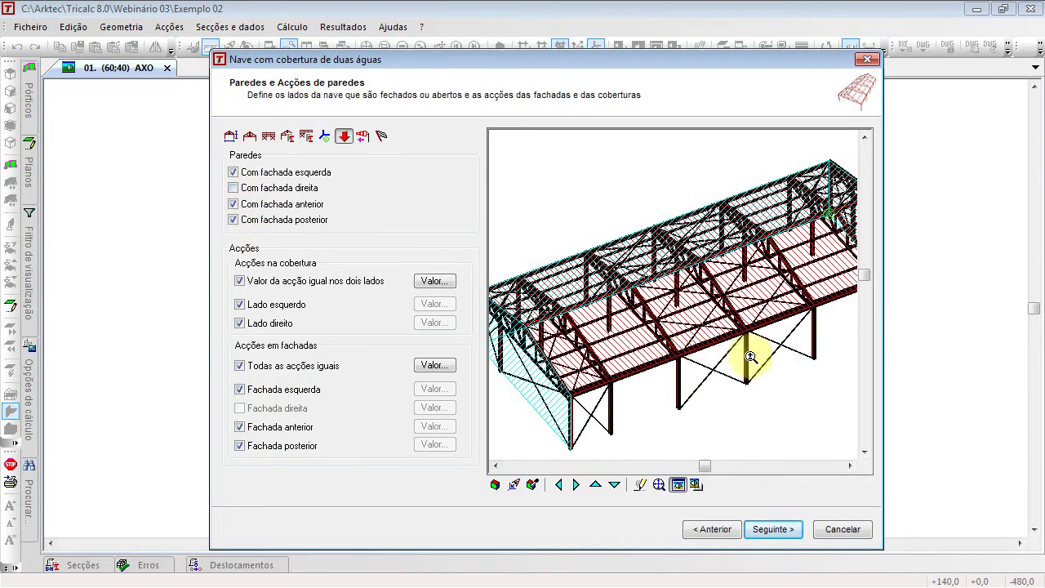
{"action": "left_click", "coordinate": [777, 357]}
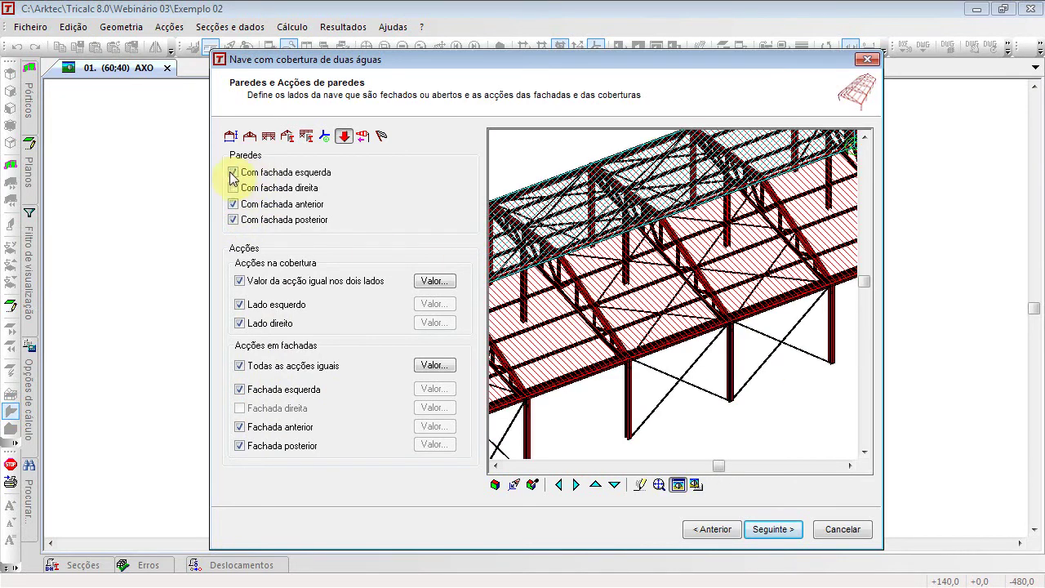
{"action": "left_click", "coordinate": [234, 189]}
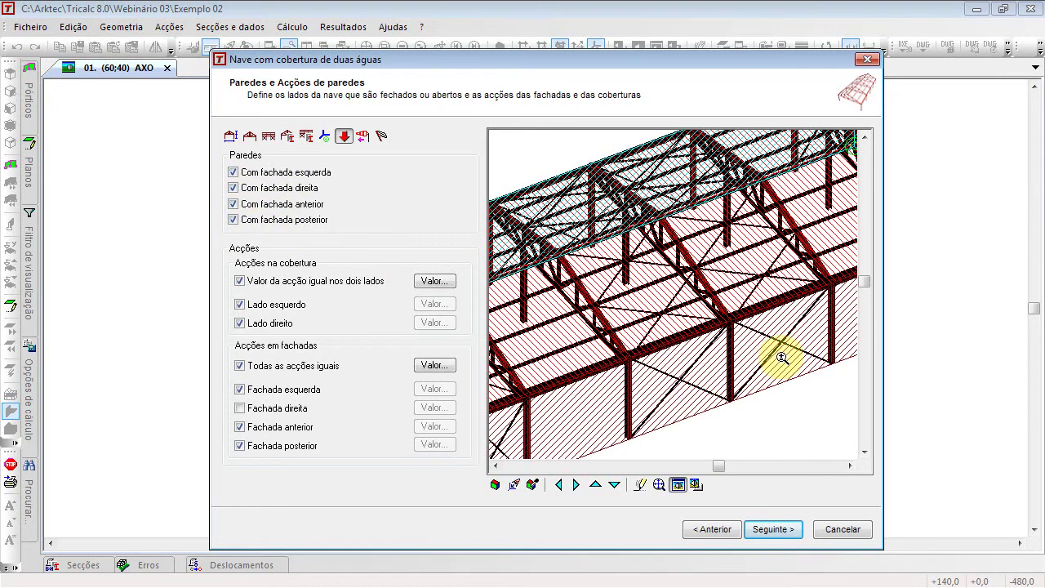
Step: Inspect the surface load values assigned to all façades and to both roof sides, leaving them as they are
{"action": "scroll", "coordinate": [771, 360], "scroll_direction": "down", "scroll_amount": 1}
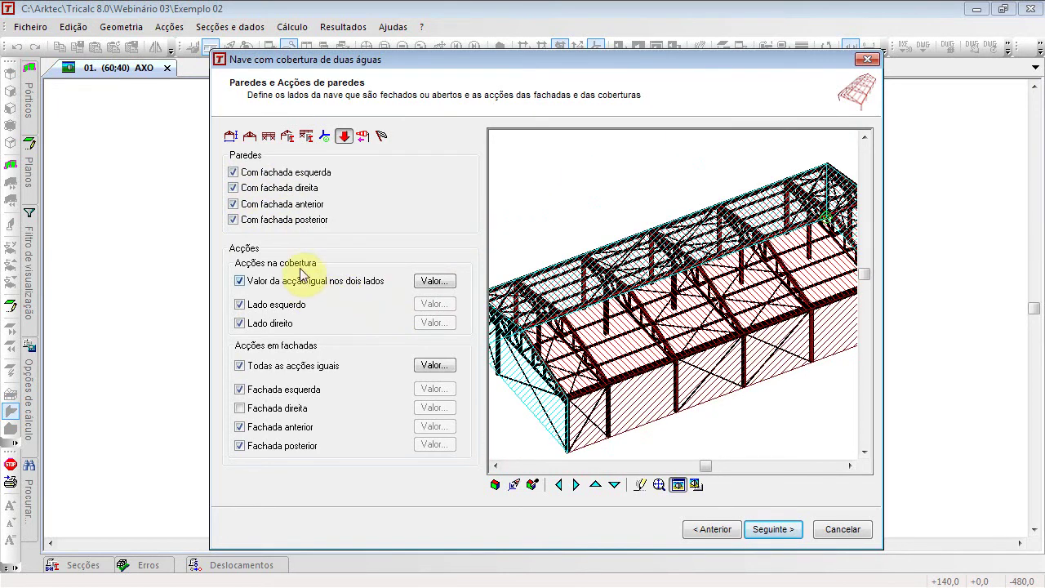
{"action": "left_click", "coordinate": [432, 366]}
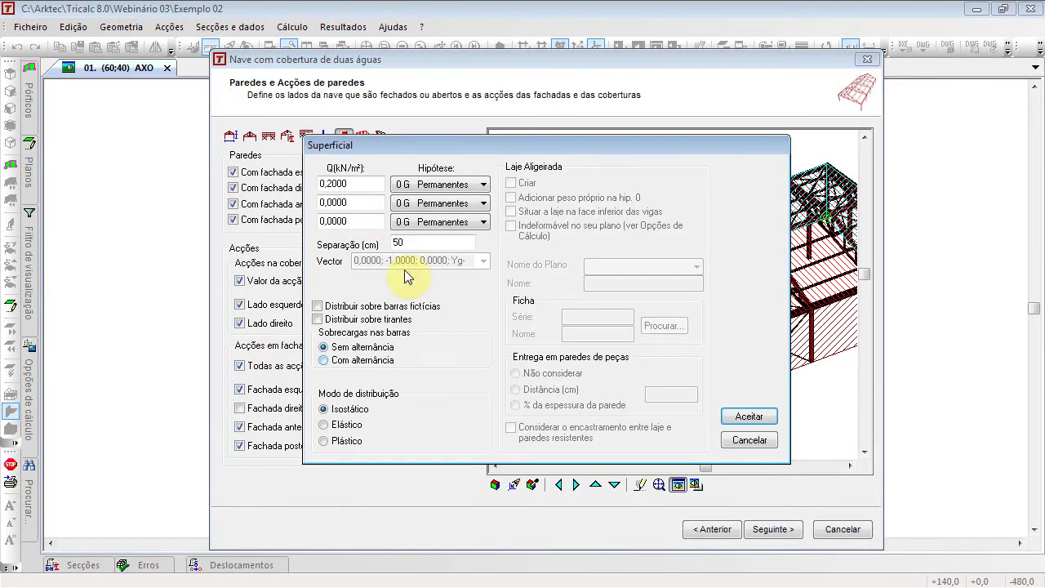
{"action": "left_click", "coordinate": [759, 439]}
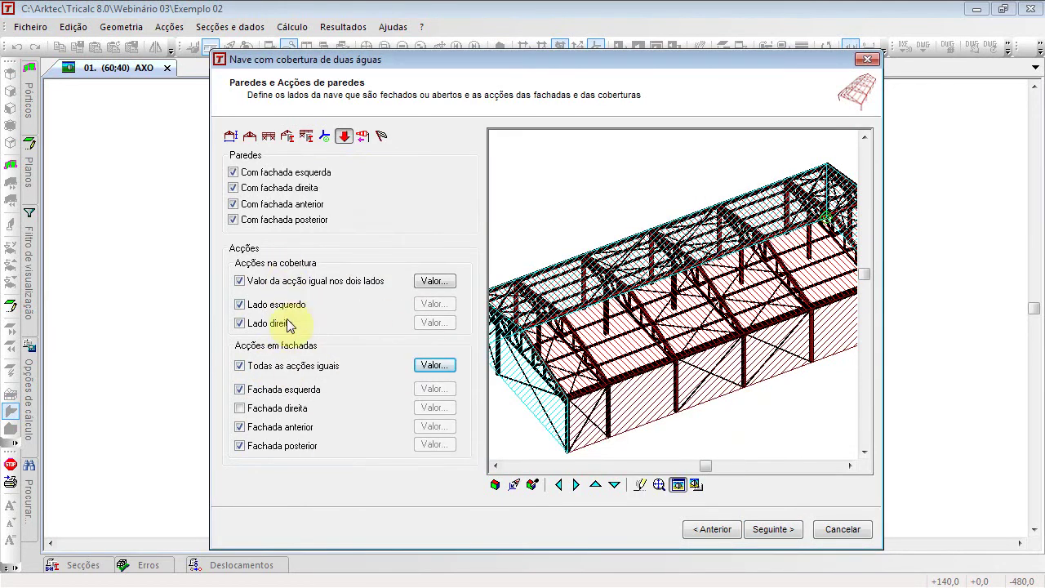
{"action": "left_click", "coordinate": [435, 282]}
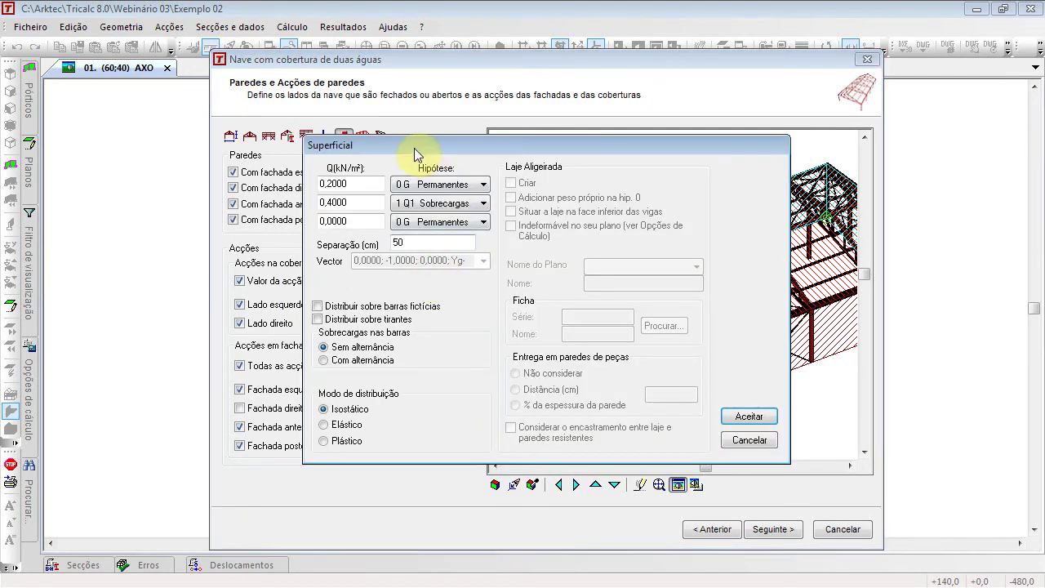
{"action": "left_click", "coordinate": [761, 440]}
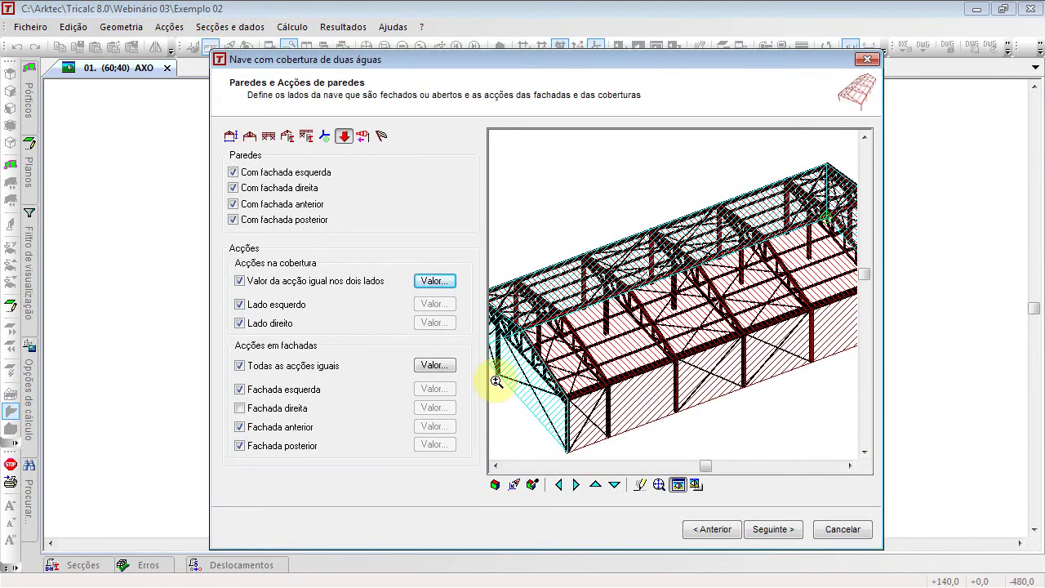
Step: Go to the wind actions (Acções do vento), enable the creation of wind panels and check their distribution options
{"action": "left_click", "coordinate": [365, 141]}
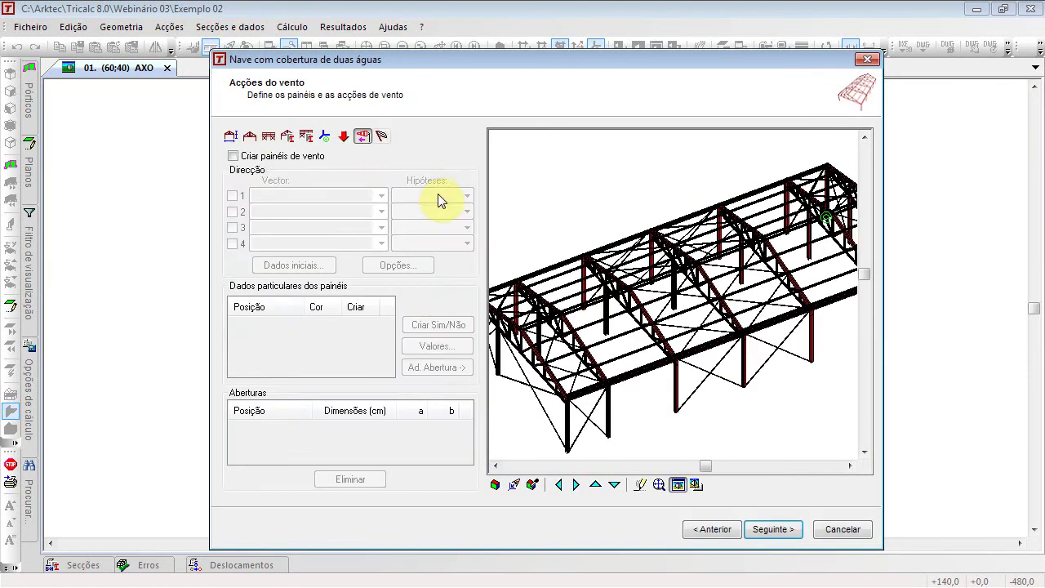
{"action": "left_click", "coordinate": [234, 156]}
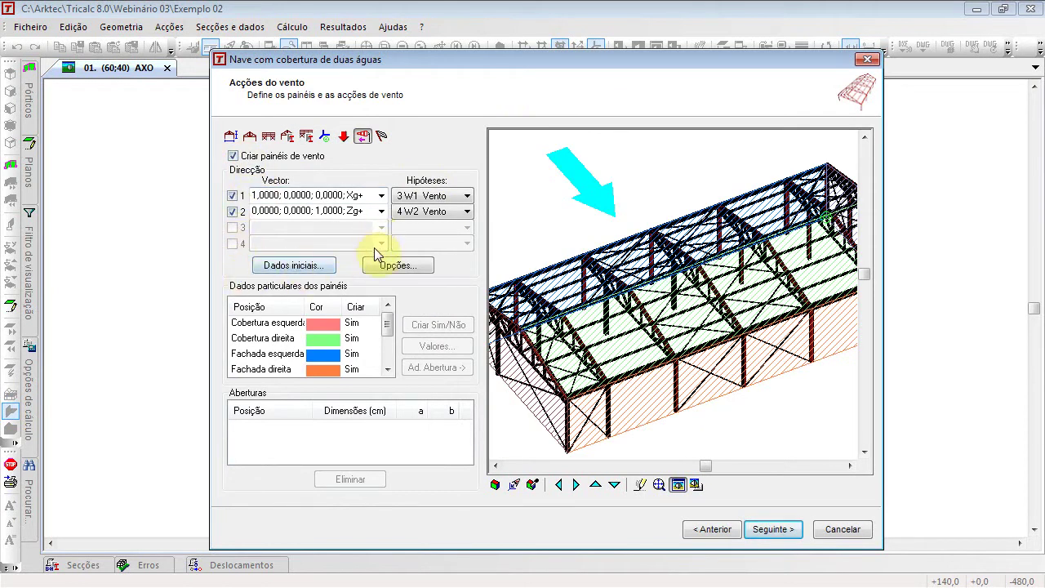
{"action": "scroll", "coordinate": [712, 268], "scroll_direction": "down", "scroll_amount": 5}
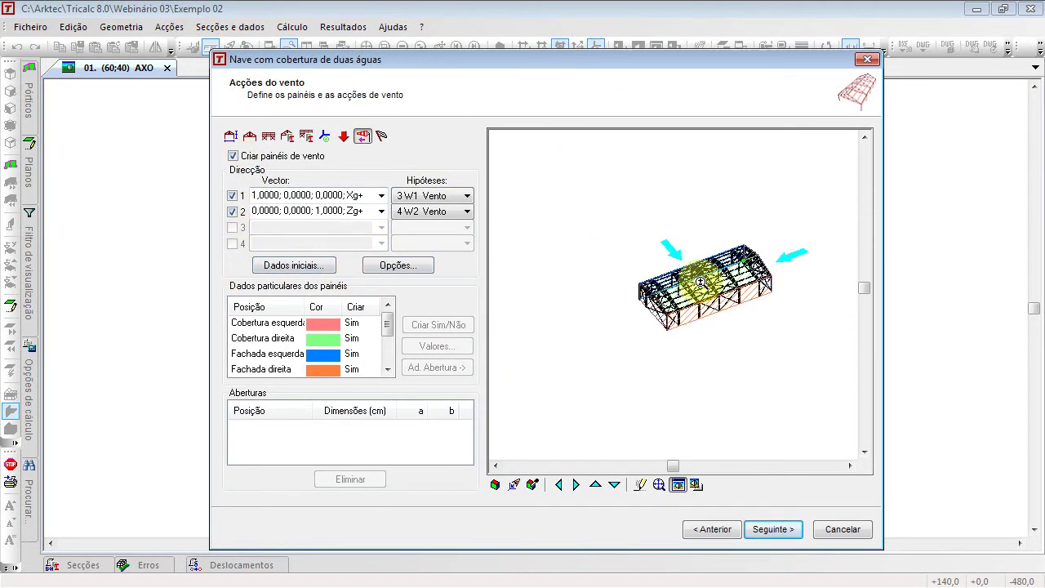
{"action": "scroll", "coordinate": [676, 259], "scroll_direction": "up", "scroll_amount": 3}
{"action": "left_click", "coordinate": [658, 484]}
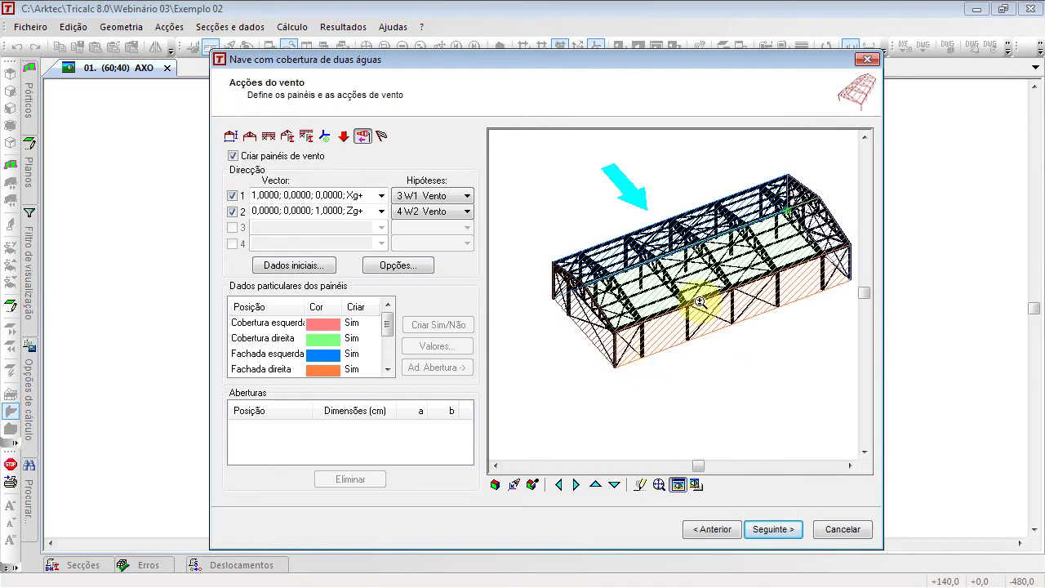
{"action": "left_click", "coordinate": [407, 272]}
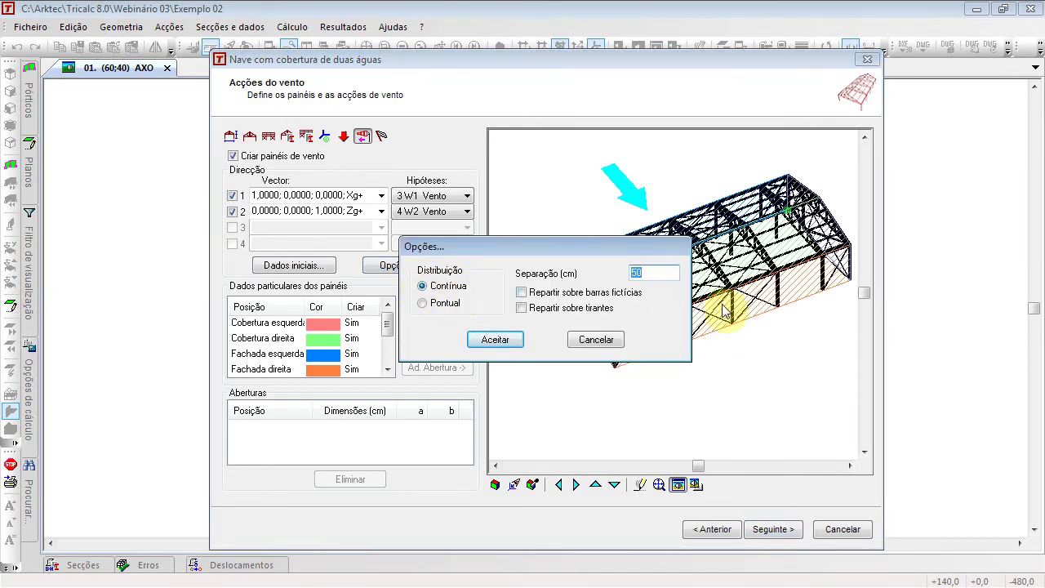
{"action": "left_click", "coordinate": [596, 342]}
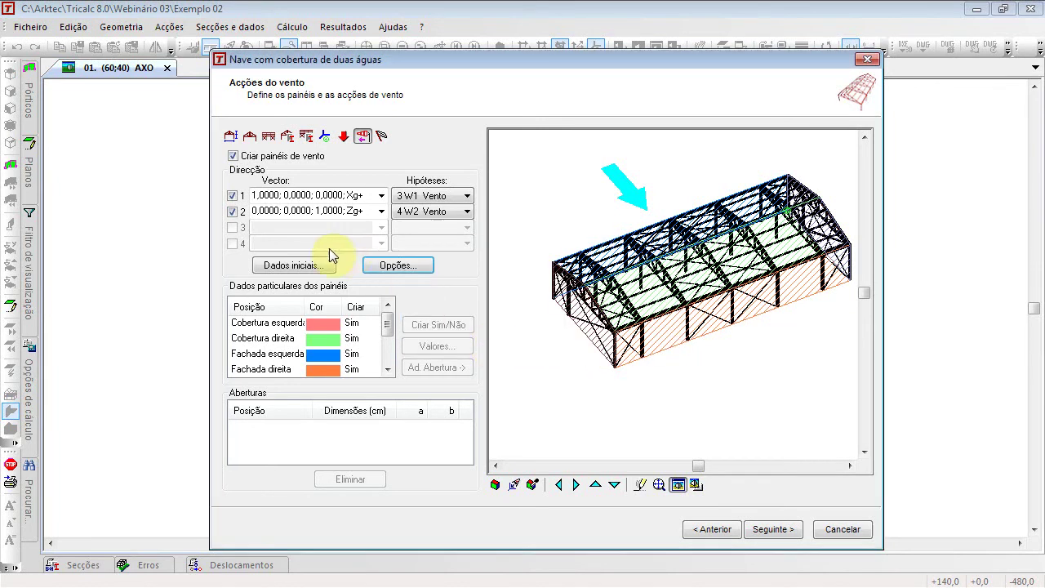
Step: In the initial wind data, set the exterior wind action to 1,2 kN/m² and calculate the vertical wall coefficients according to EN 1991-1-4:2005
{"action": "left_click", "coordinate": [321, 265]}
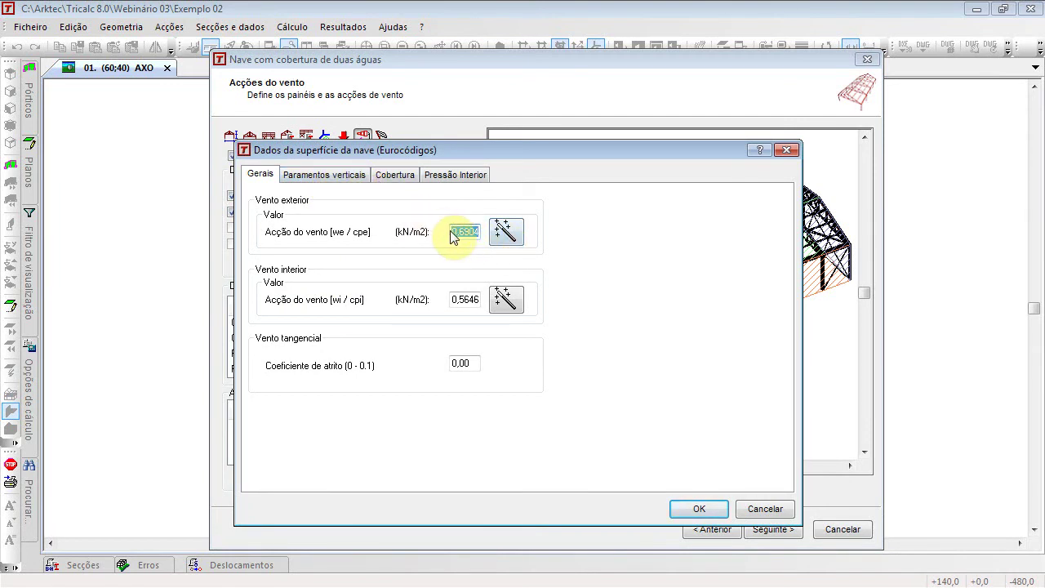
{"action": "type", "text": "1,2"}
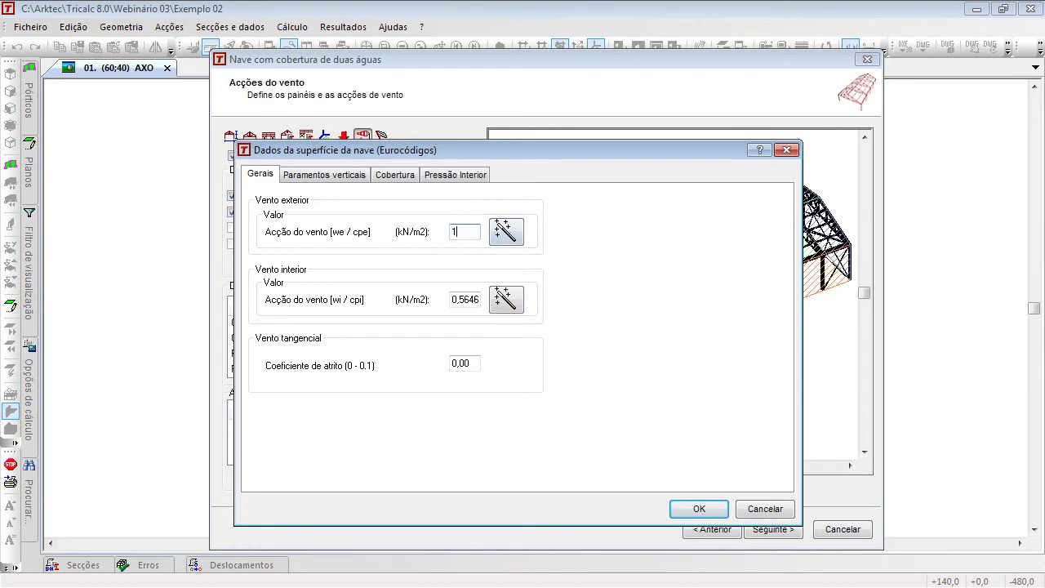
{"action": "left_click", "coordinate": [325, 176]}
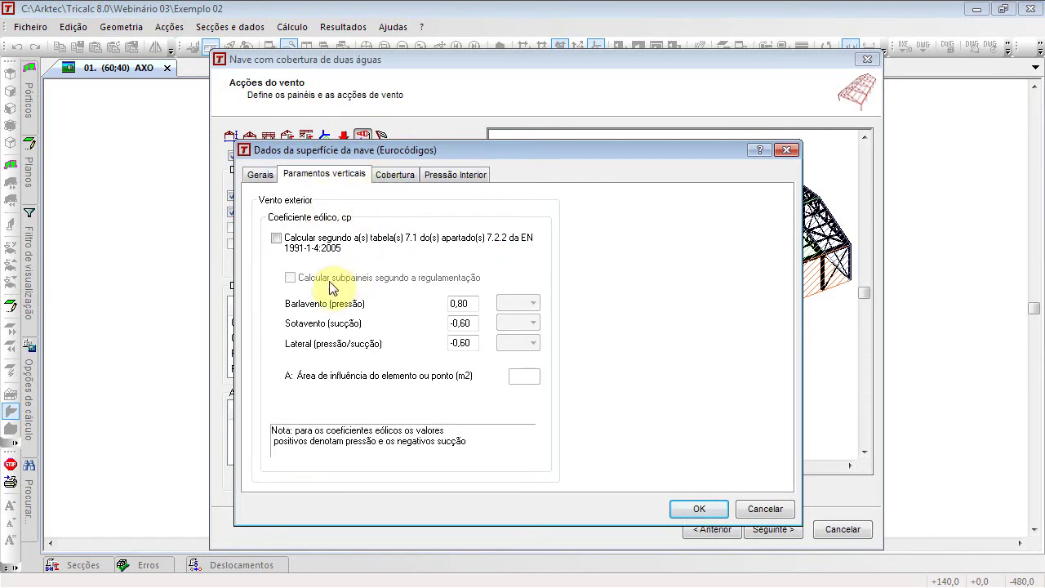
{"action": "left_click", "coordinate": [309, 243]}
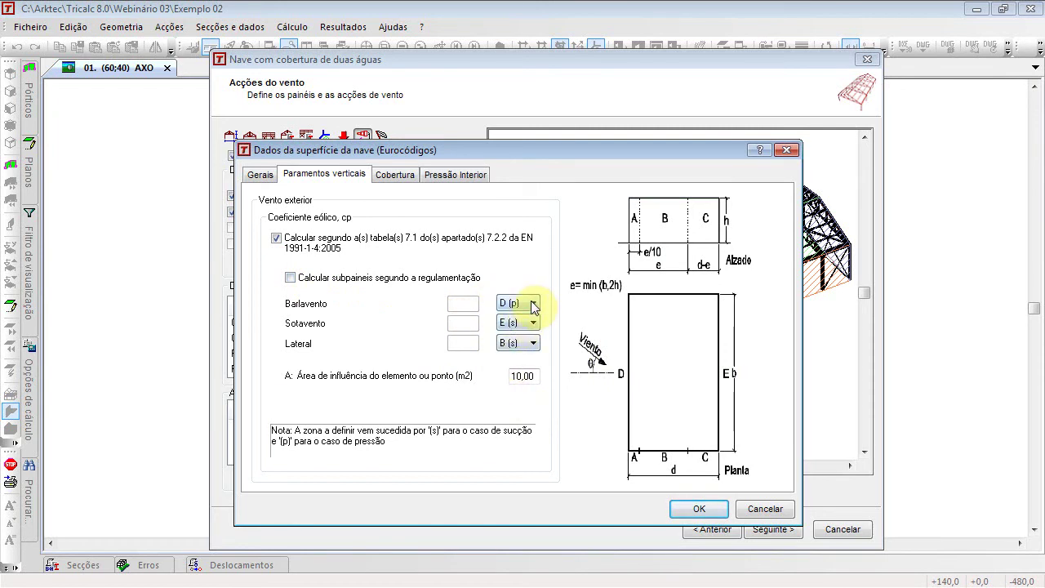
Step: Review the roof, interior pressure and general wind settings of the building, and accept the wind data
{"action": "left_click", "coordinate": [394, 174]}
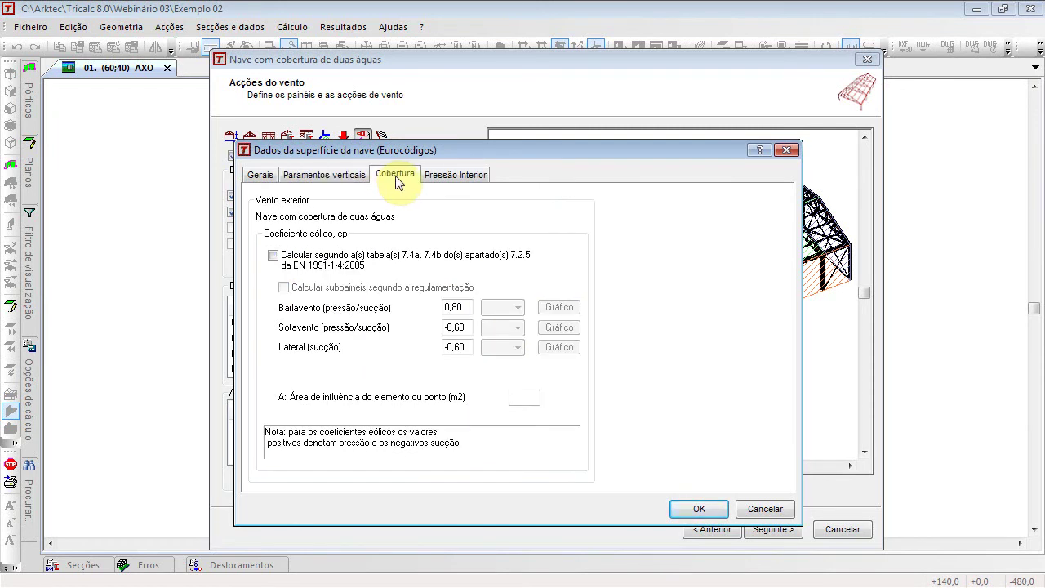
{"action": "left_click", "coordinate": [451, 175]}
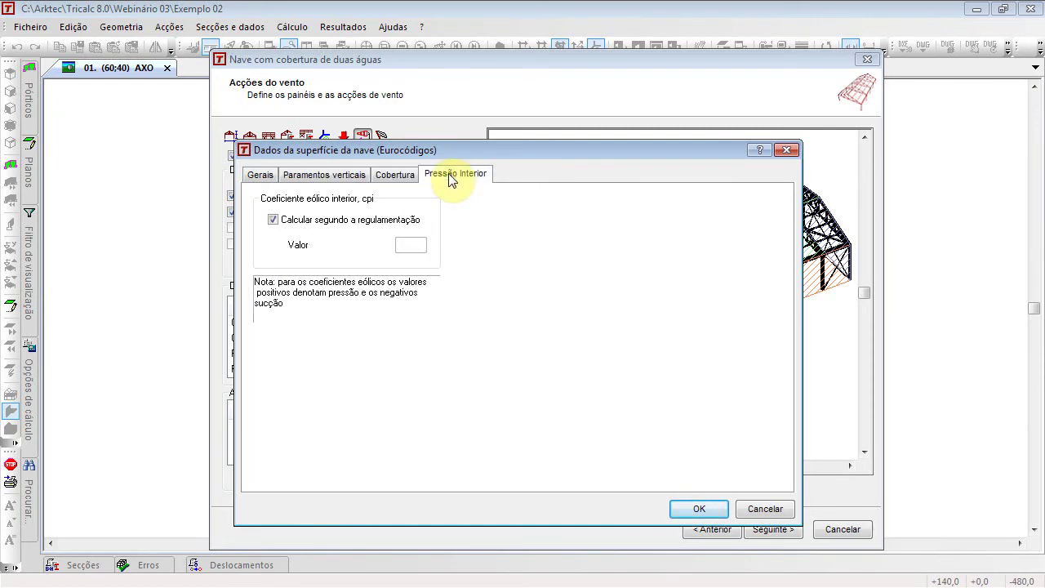
{"action": "left_click", "coordinate": [400, 175]}
{"action": "left_click", "coordinate": [263, 175]}
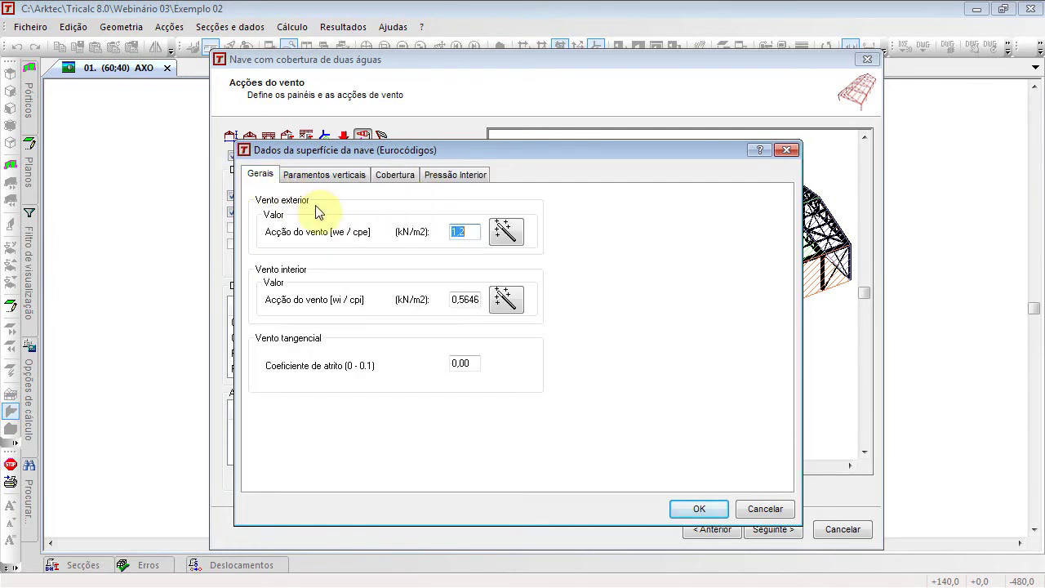
{"action": "left_click", "coordinate": [694, 508]}
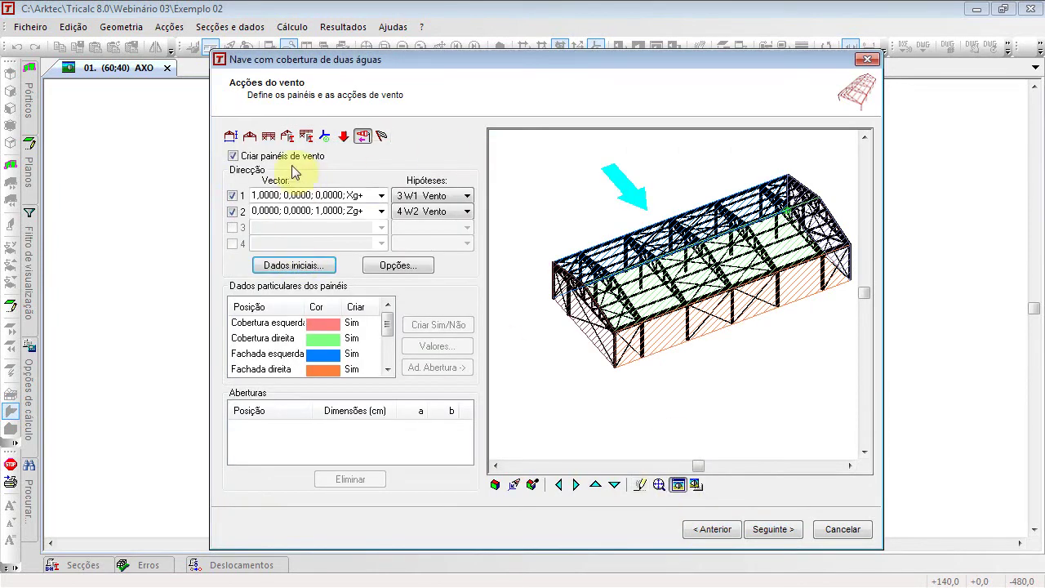
Step: Go to the creation settings (Criação), enter the description sgdgd and generate the building
{"action": "left_click", "coordinate": [382, 139]}
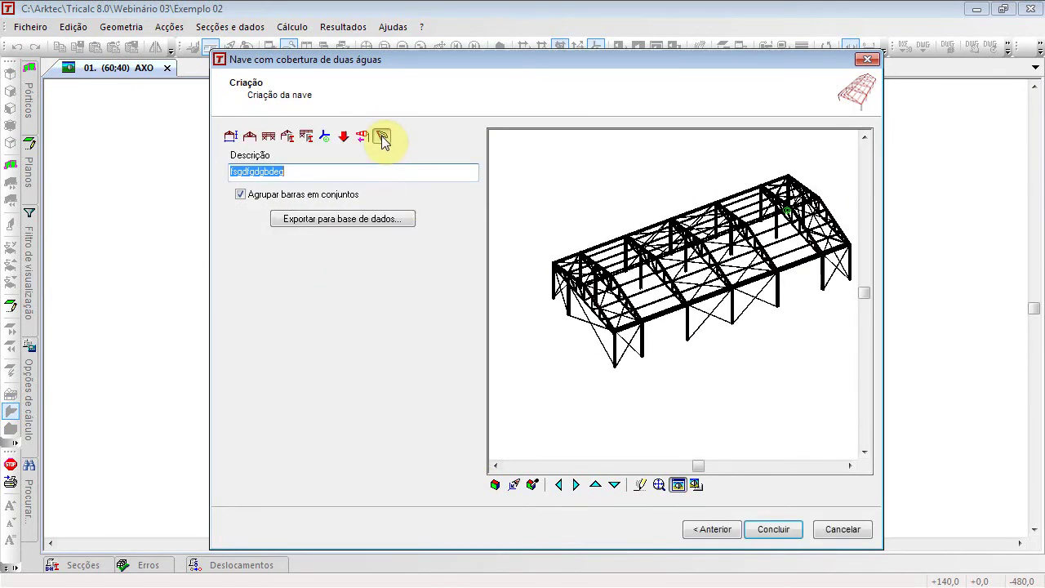
{"action": "type", "text": "sgdgd"}
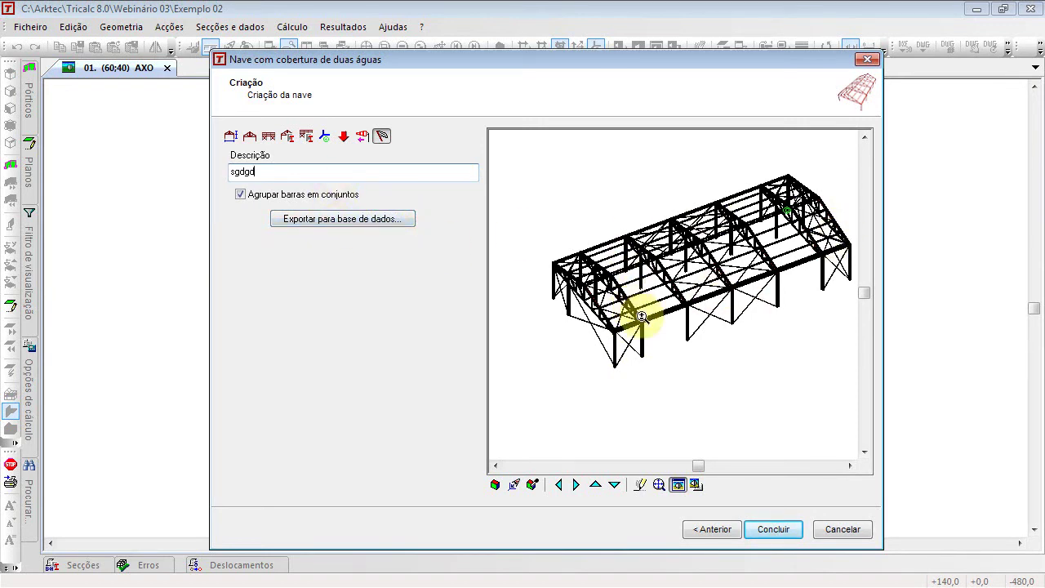
{"action": "left_click", "coordinate": [771, 530]}
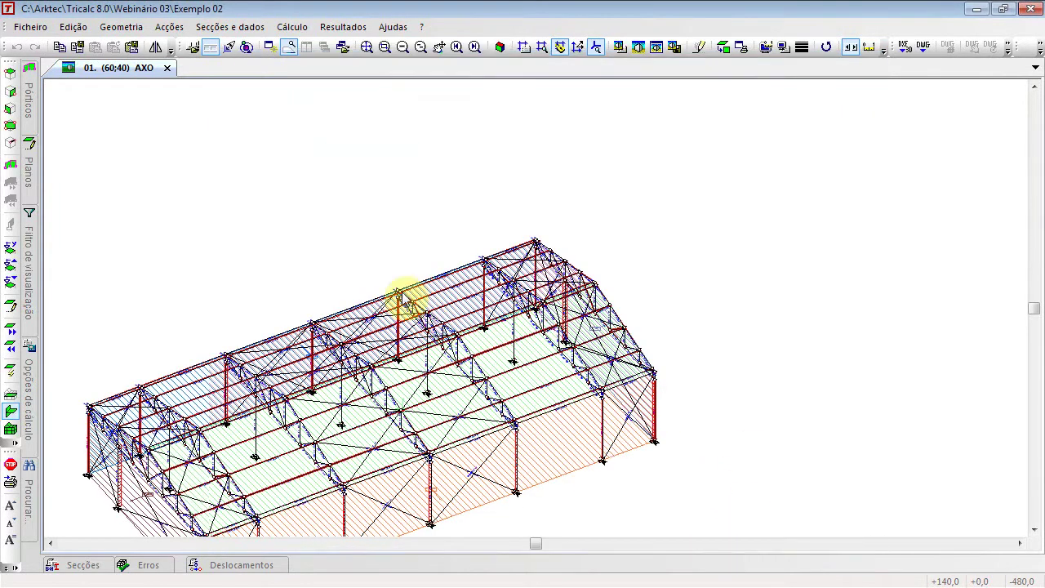
Step: Define footings (Sapata) under all the column bases by window-selecting the whole generated structure
{"action": "left_click", "coordinate": [367, 48]}
{"action": "scroll", "coordinate": [532, 320], "scroll_direction": "up", "scroll_amount": 2}
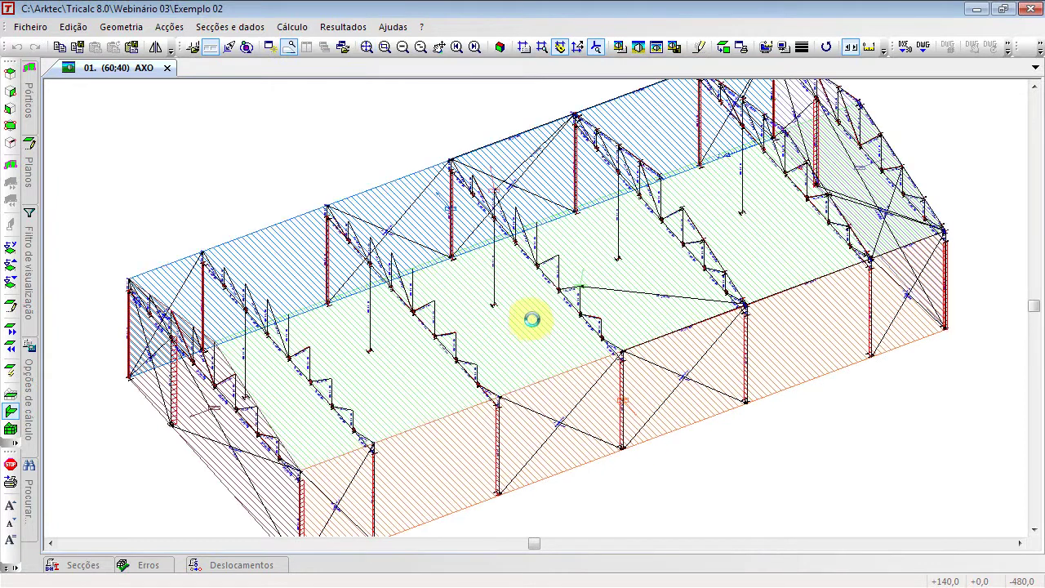
{"action": "scroll", "coordinate": [531, 320], "scroll_direction": "up", "scroll_amount": 1}
{"action": "scroll", "coordinate": [532, 319], "scroll_direction": "down", "scroll_amount": 3}
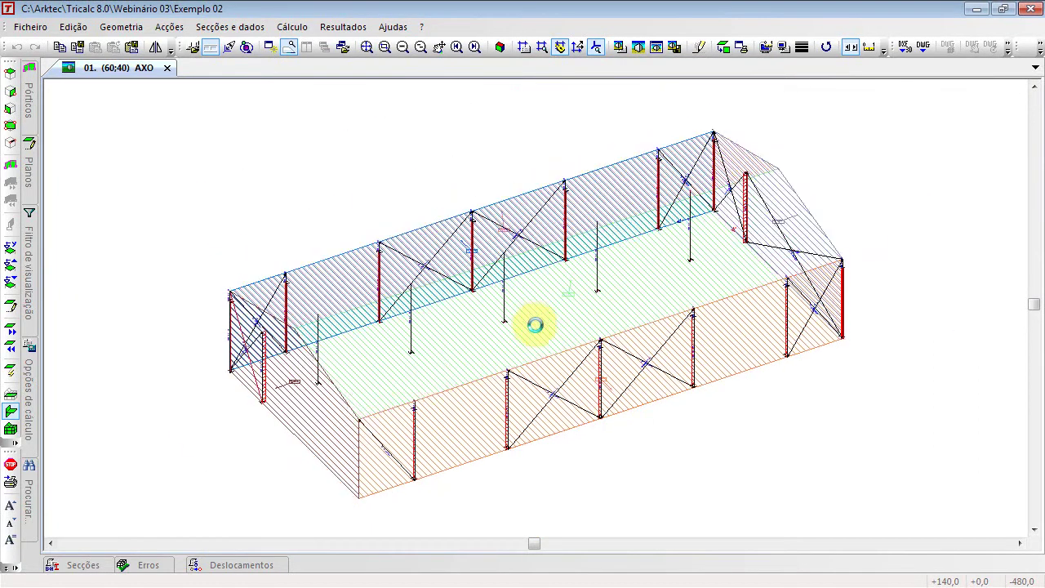
{"action": "left_click", "coordinate": [121, 27]}
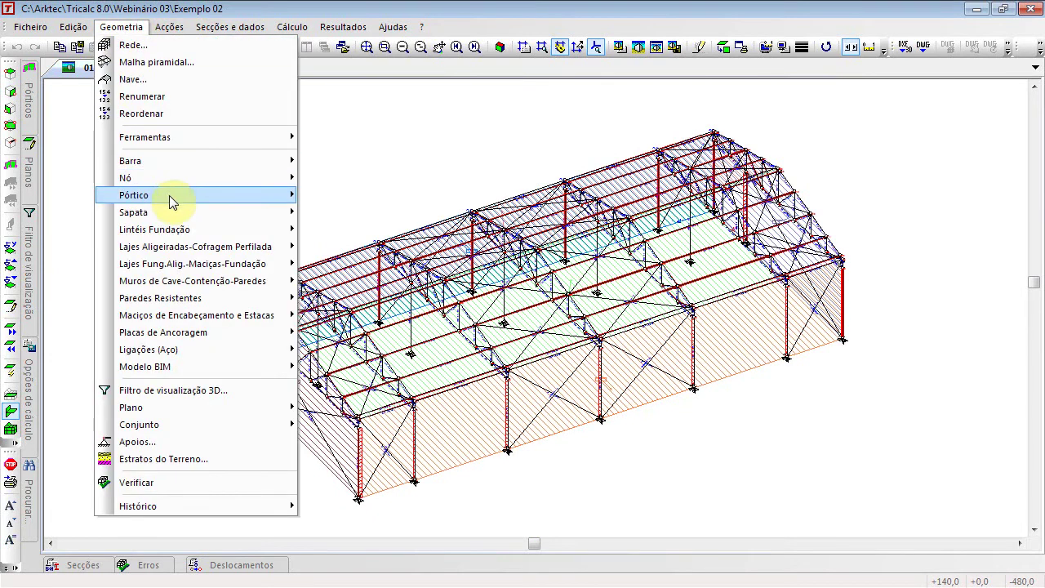
{"action": "mouse_move", "coordinate": [179, 212]}
{"action": "left_click", "coordinate": [343, 214]}
{"action": "mouse_move", "coordinate": [167, 100]}
{"action": "left_mouse_down"}
{"action": "mouse_move", "coordinate": [926, 517]}
{"action": "mouse_move", "coordinate": [922, 510]}
{"action": "left_mouse_up"}
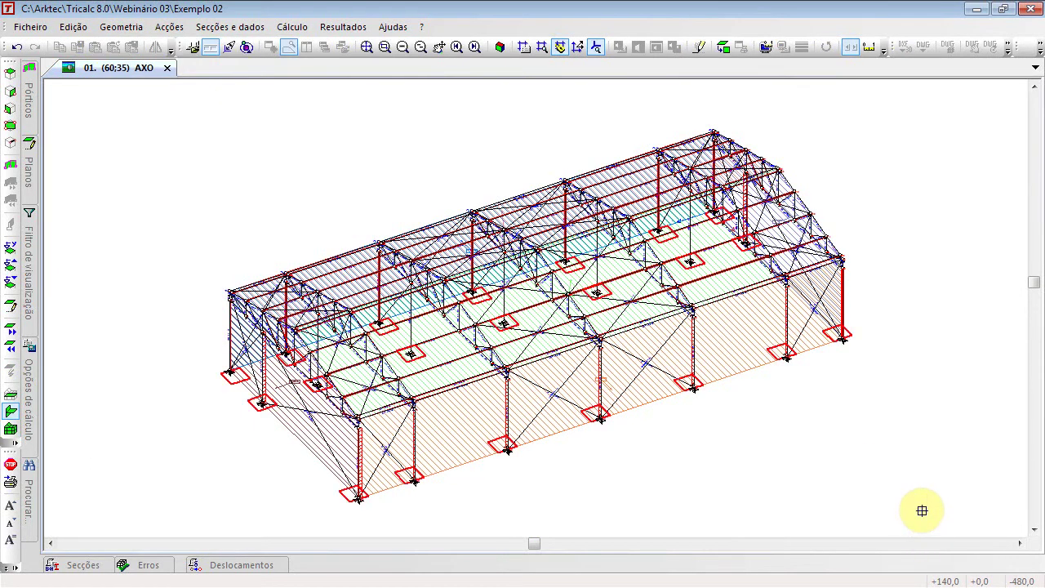
{"action": "right_click", "coordinate": [917, 378]}
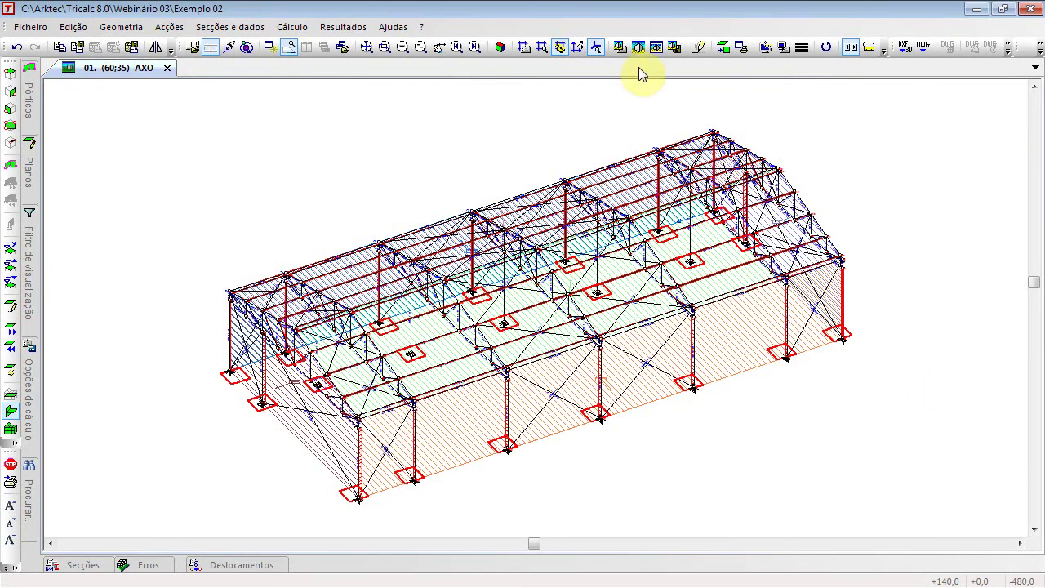
Step: Render the model's bar sections, examine the truss and purlin joints up close, and return to the unrendered model
{"action": "left_click", "coordinate": [657, 50]}
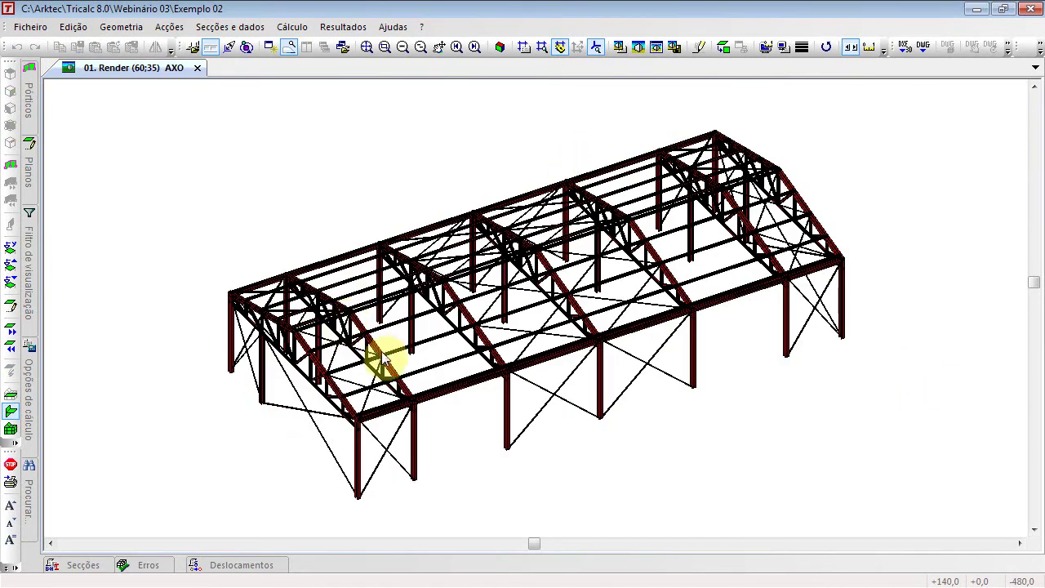
{"action": "scroll", "coordinate": [408, 377], "scroll_direction": "up", "scroll_amount": 2}
{"action": "scroll", "coordinate": [410, 377], "scroll_direction": "up", "scroll_amount": 1}
{"action": "scroll", "coordinate": [420, 376], "scroll_direction": "up", "scroll_amount": 2}
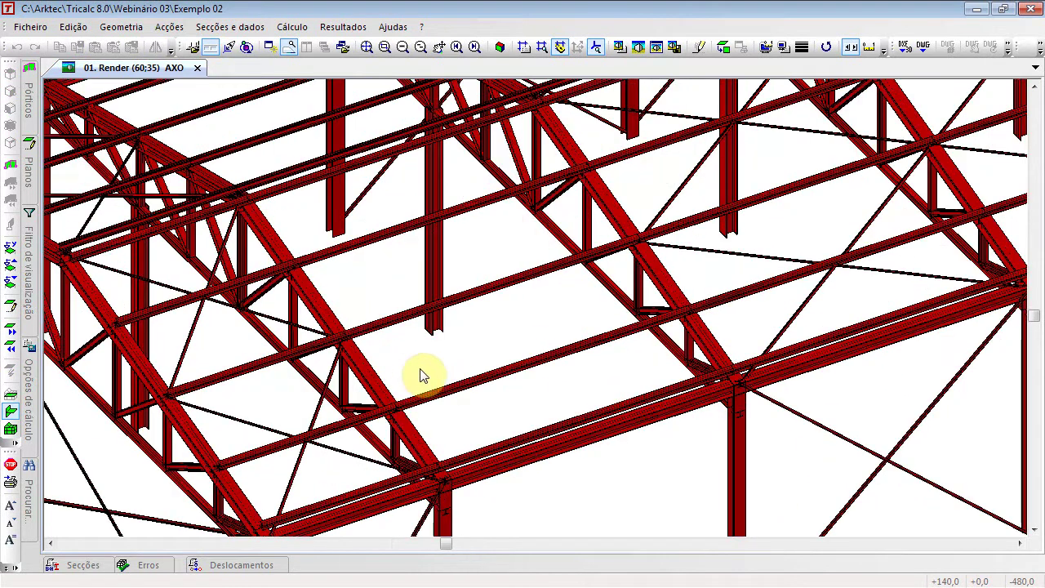
{"action": "scroll", "coordinate": [419, 376], "scroll_direction": "up", "scroll_amount": 2}
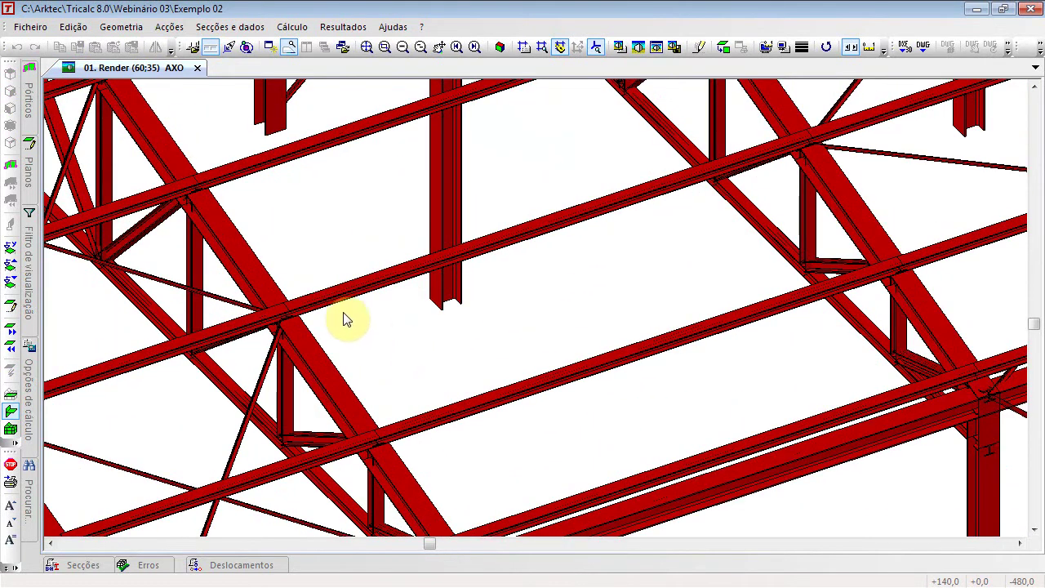
{"action": "scroll", "coordinate": [292, 318], "scroll_direction": "up", "scroll_amount": 3}
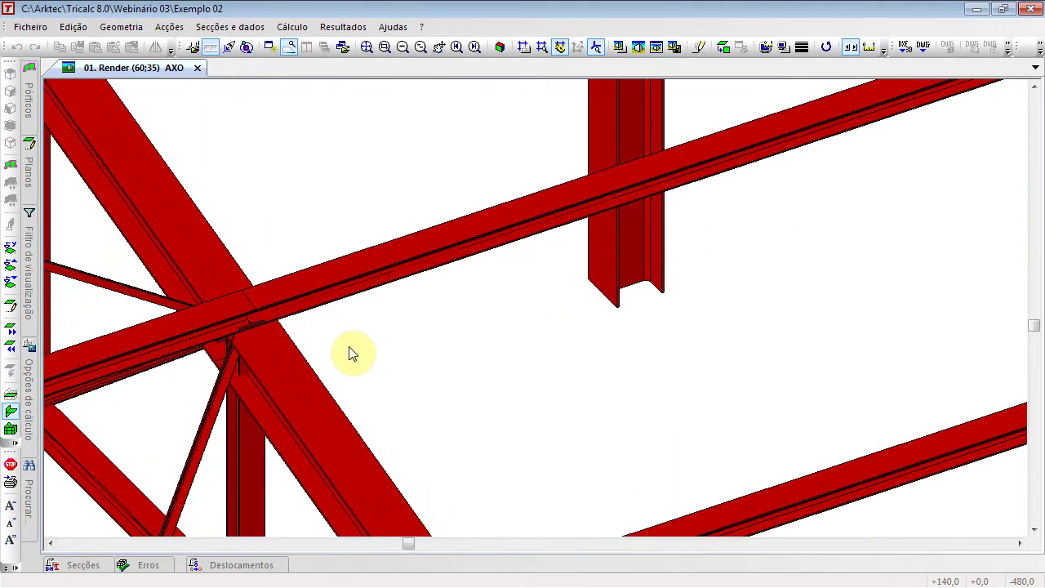
{"action": "scroll", "coordinate": [352, 357], "scroll_direction": "down", "scroll_amount": 4}
{"action": "left_click", "coordinate": [657, 50]}
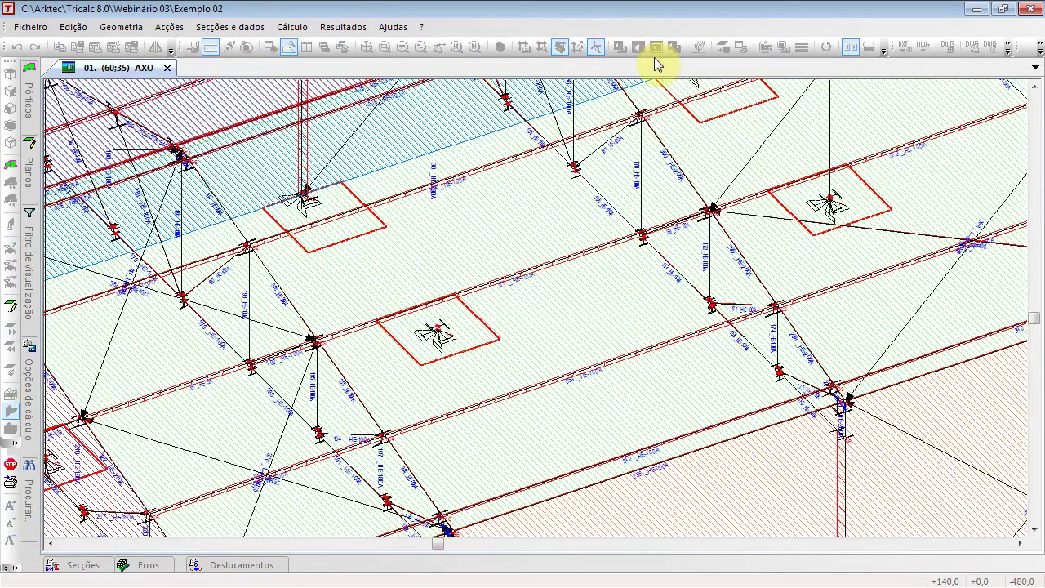
Step: Fit the whole structure in view and rotate the axonometric view towards the building's end façade to examine it
{"action": "scroll", "coordinate": [613, 219], "scroll_direction": "down", "scroll_amount": 3}
{"action": "left_click", "coordinate": [366, 47]}
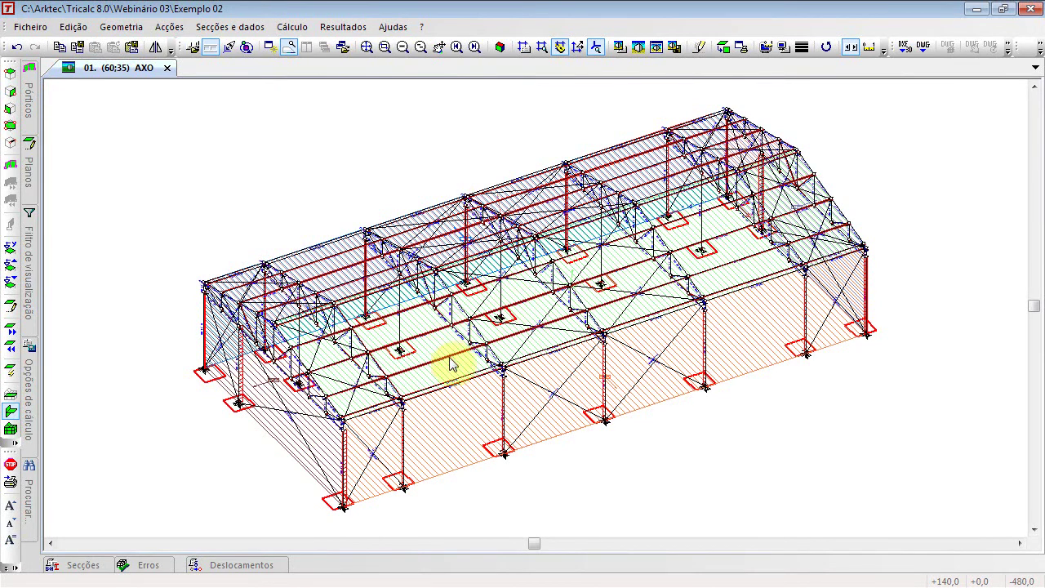
{"action": "key", "text": "Right"}
{"action": "key", "text": "Right"}
{"action": "key", "text": "Right"}
{"action": "key", "text": "Right"}
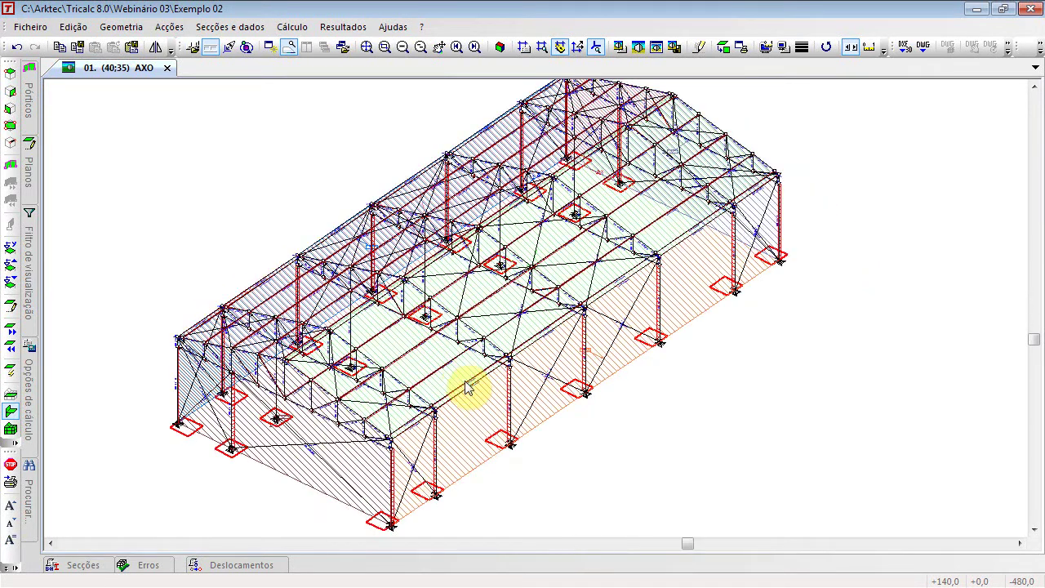
{"action": "key", "text": "Right"}
{"action": "key", "text": "Right"}
{"action": "key", "text": "Right"}
{"action": "key", "text": "Right"}
{"action": "key", "text": "Right"}
{"action": "key", "text": "Right"}
{"action": "key", "text": "Right"}
{"action": "key", "text": "Right"}
{"action": "key", "text": "Right"}
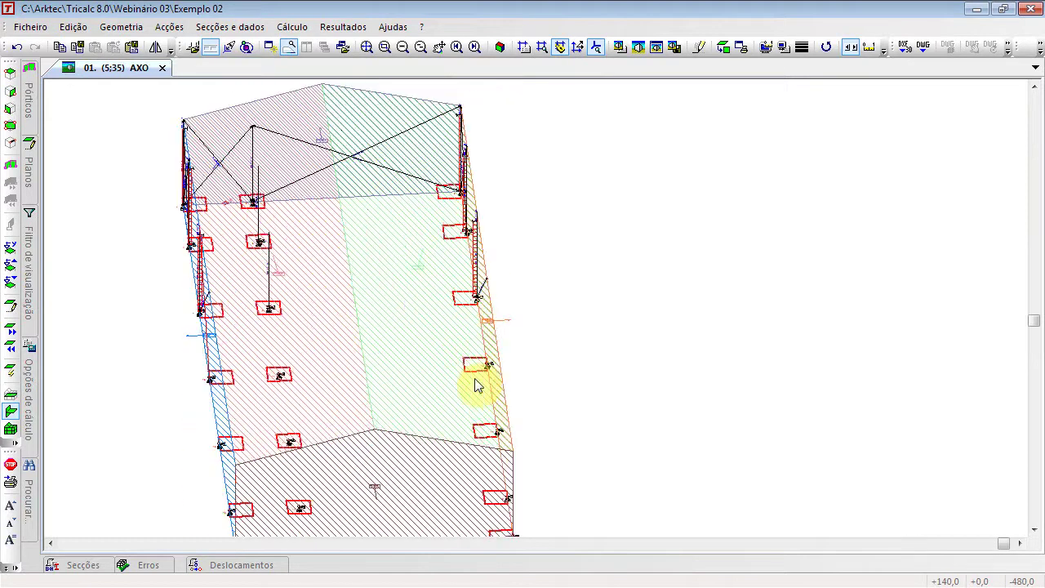
Step: Rotate the axonometric view to (45;35) and examine the footing at a side-wall column base up close
{"action": "key", "text": "Left"}
{"action": "key", "text": "Left"}
{"action": "key", "text": "Left"}
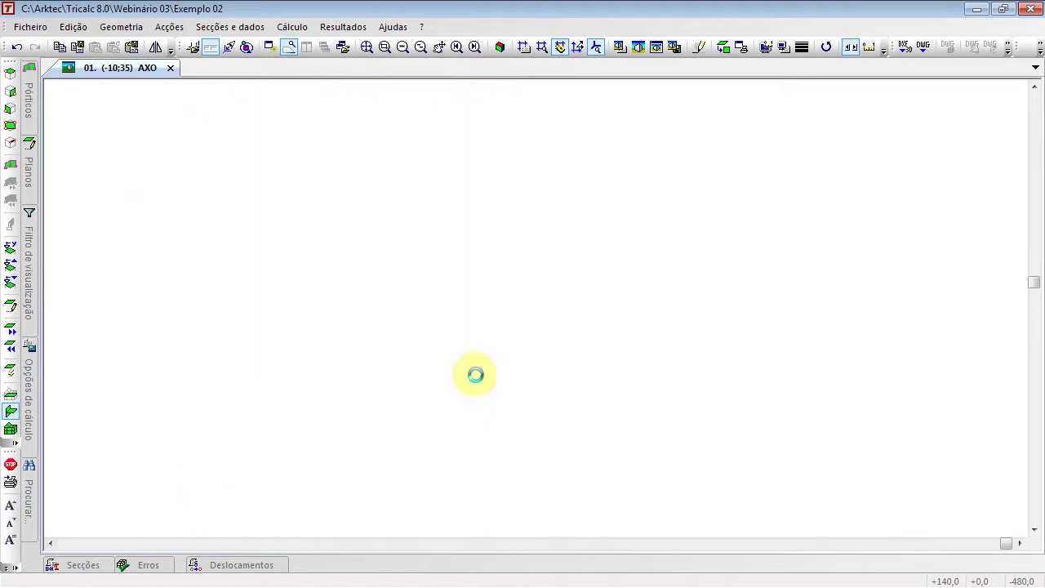
{"action": "key", "text": "Left"}
{"action": "key", "text": "Left"}
{"action": "key", "text": "Left"}
{"action": "key", "text": "Left"}
{"action": "key", "text": "Left"}
{"action": "key", "text": "Left"}
{"action": "key", "text": "Left"}
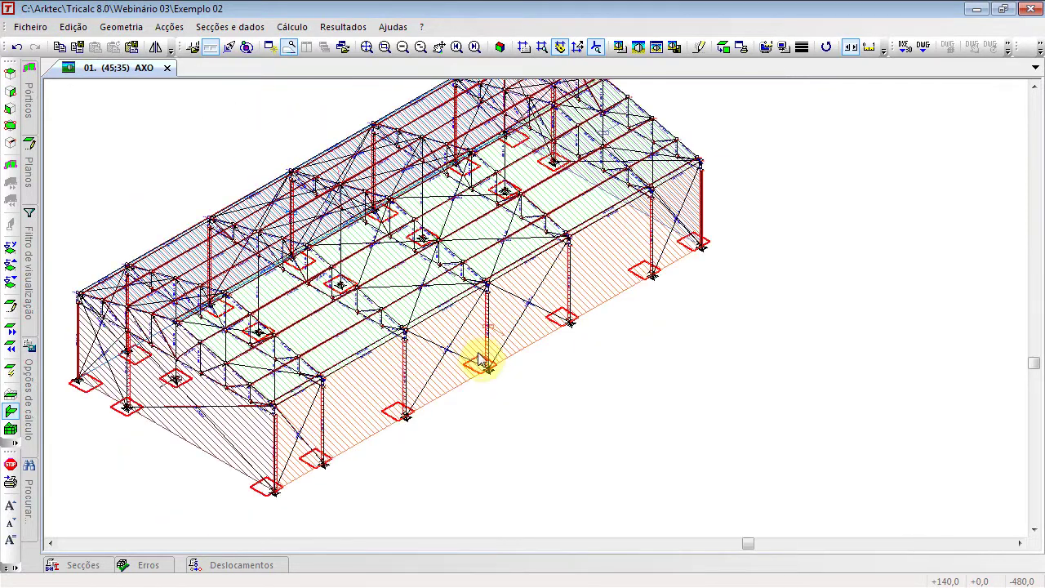
{"action": "scroll", "coordinate": [402, 409], "scroll_direction": "up", "scroll_amount": 5}
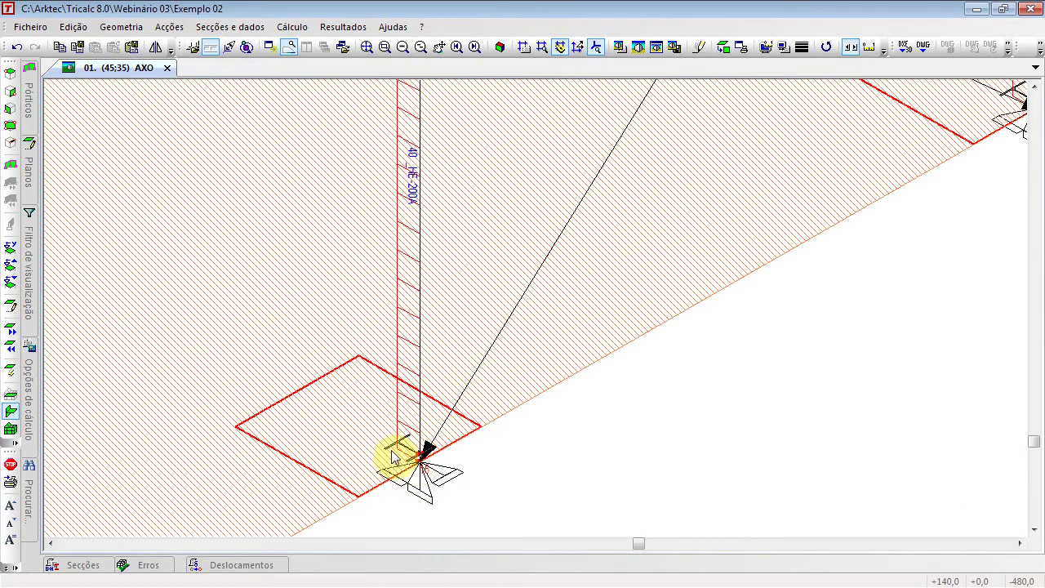
{"action": "left_click", "coordinate": [114, 27]}
{"action": "mouse_move", "coordinate": [249, 334]}
{"action": "left_click", "coordinate": [381, 346]}
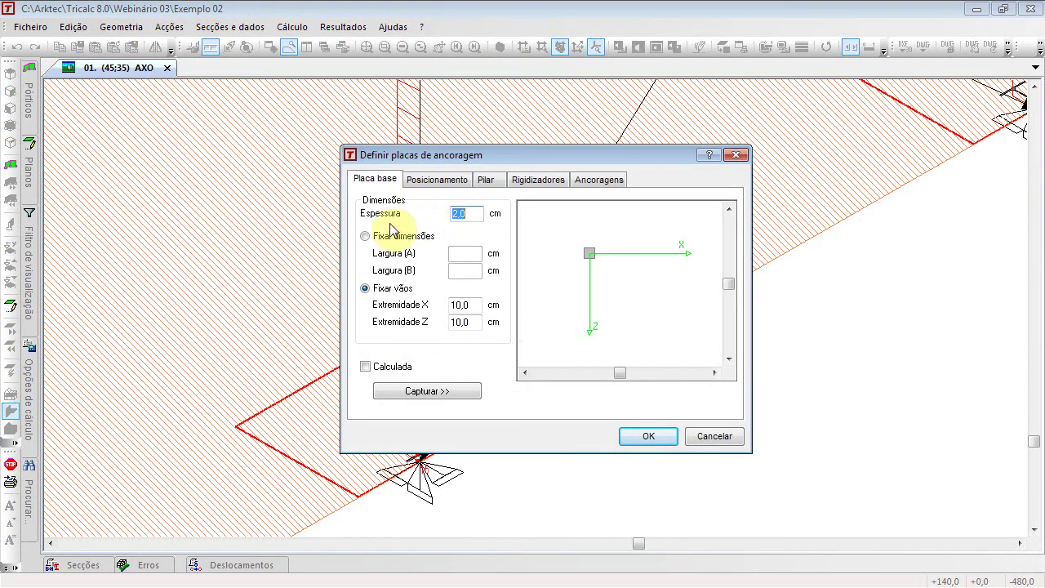
{"action": "left_click", "coordinate": [728, 438]}
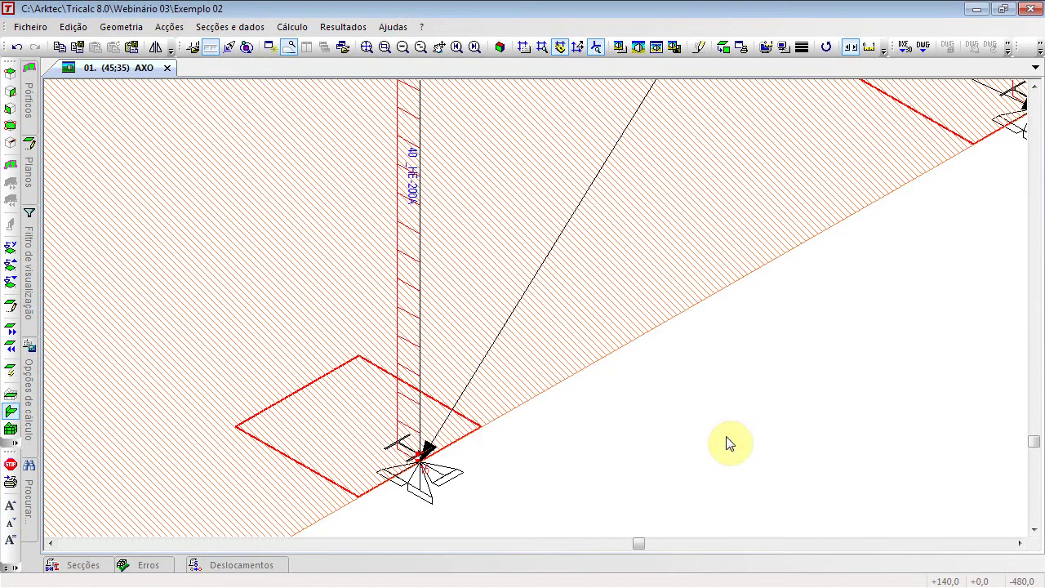
Step: Reposition all footings centred on the axis (Ao eixo a 0,0 cm), with column repositioning and auto-centring (Auto-centrar com pilar) turned off
{"action": "left_click", "coordinate": [366, 47]}
{"action": "left_click", "coordinate": [121, 27]}
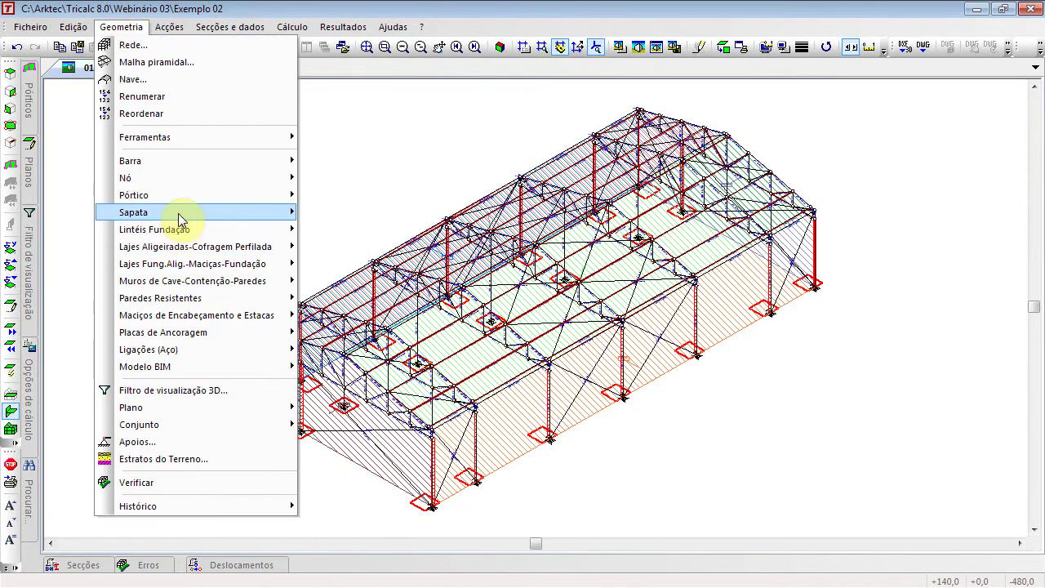
{"action": "mouse_move", "coordinate": [177, 214]}
{"action": "left_click", "coordinate": [364, 269]}
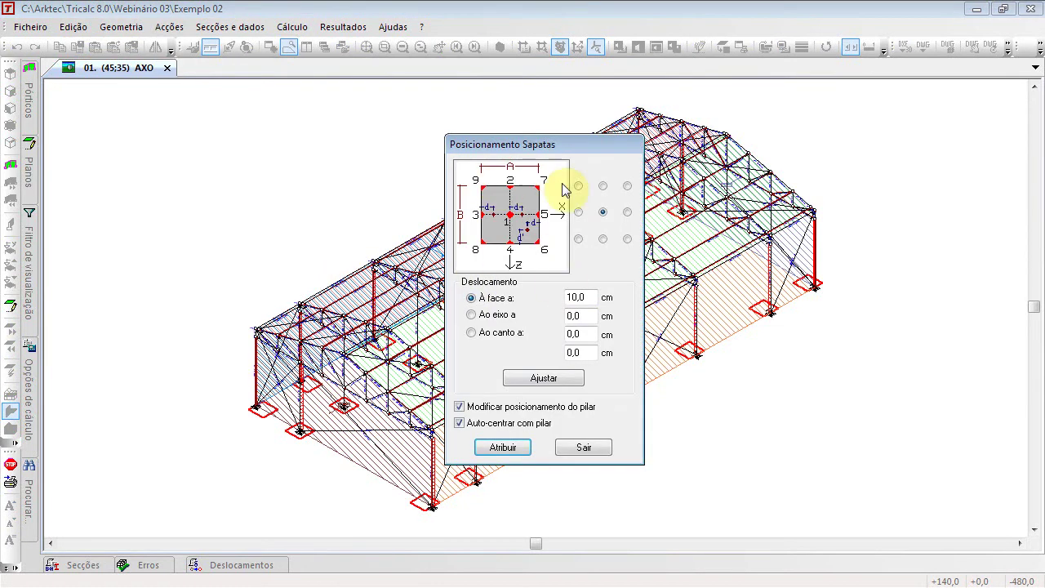
{"action": "left_click", "coordinate": [487, 316]}
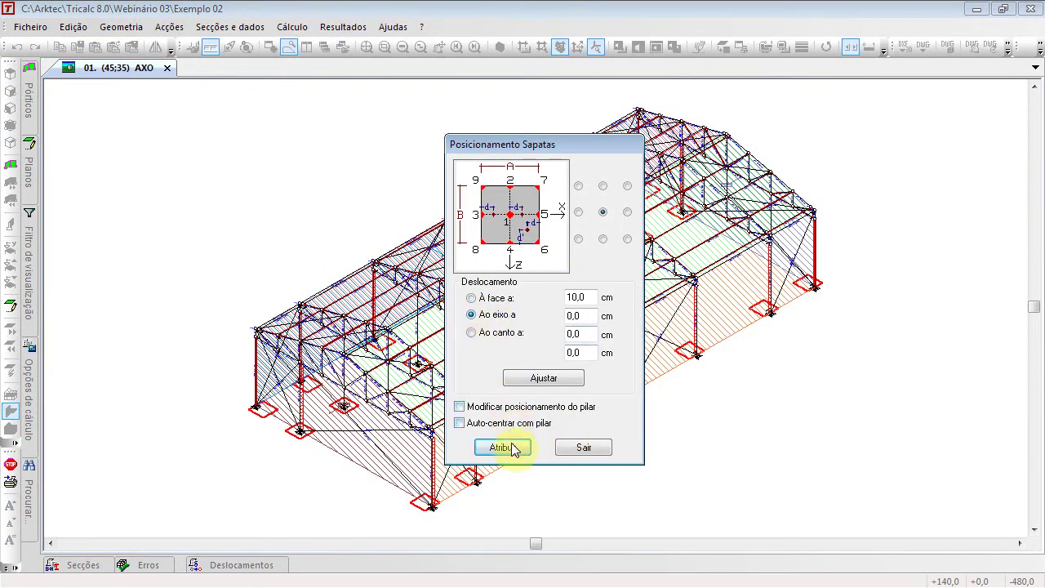
{"action": "left_click", "coordinate": [503, 447]}
{"action": "left_click_drag", "start_coordinate": [172, 89], "coordinate": [889, 529]}
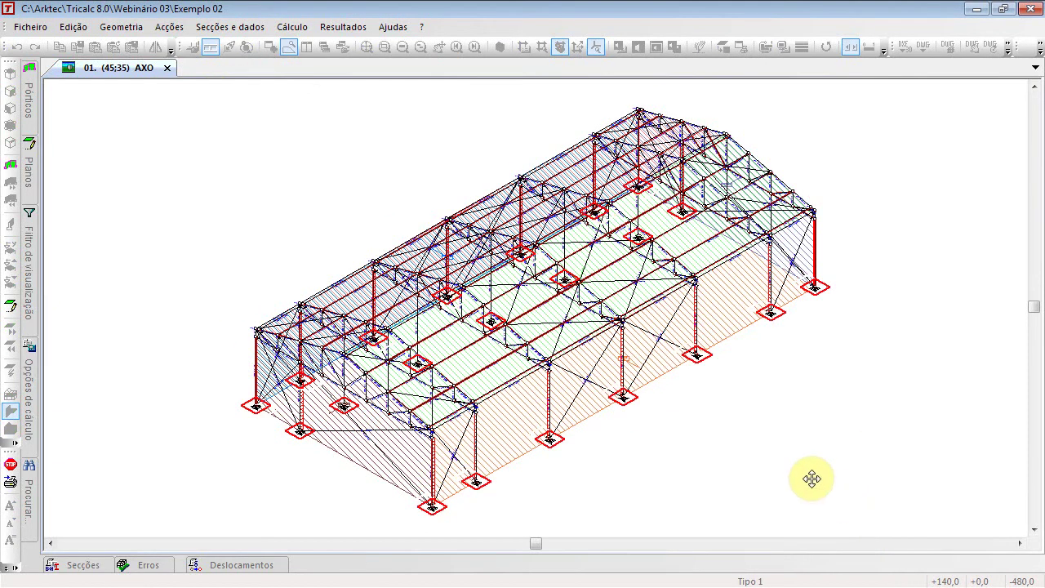
{"action": "left_click", "coordinate": [590, 451]}
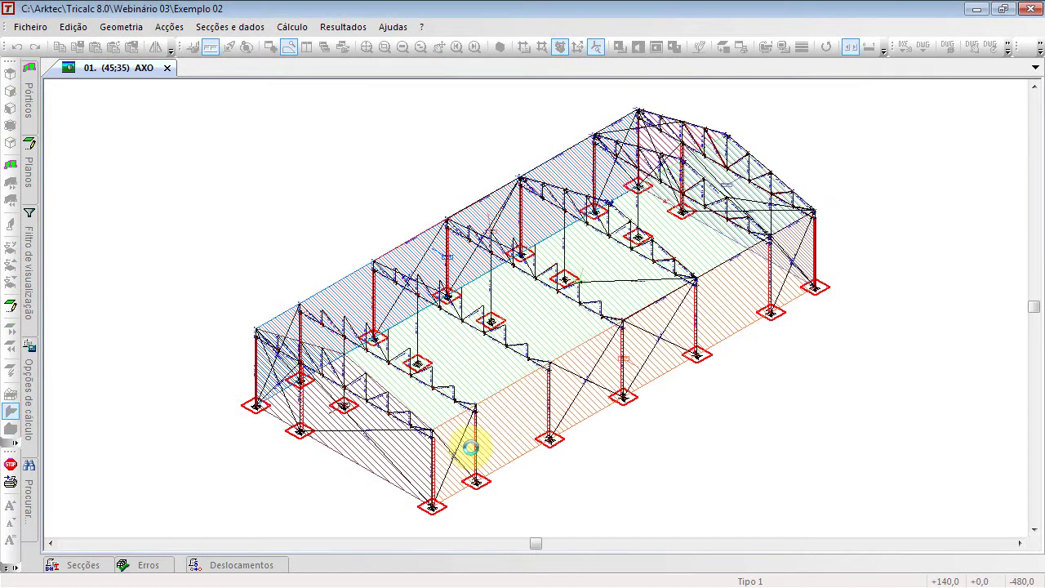
Step: Start a new anchor plate definition 2,0 cm thick, using Fixar vãos with 10,0 cm extensions in X and Z
{"action": "left_click", "coordinate": [121, 27]}
{"action": "mouse_move", "coordinate": [186, 333]}
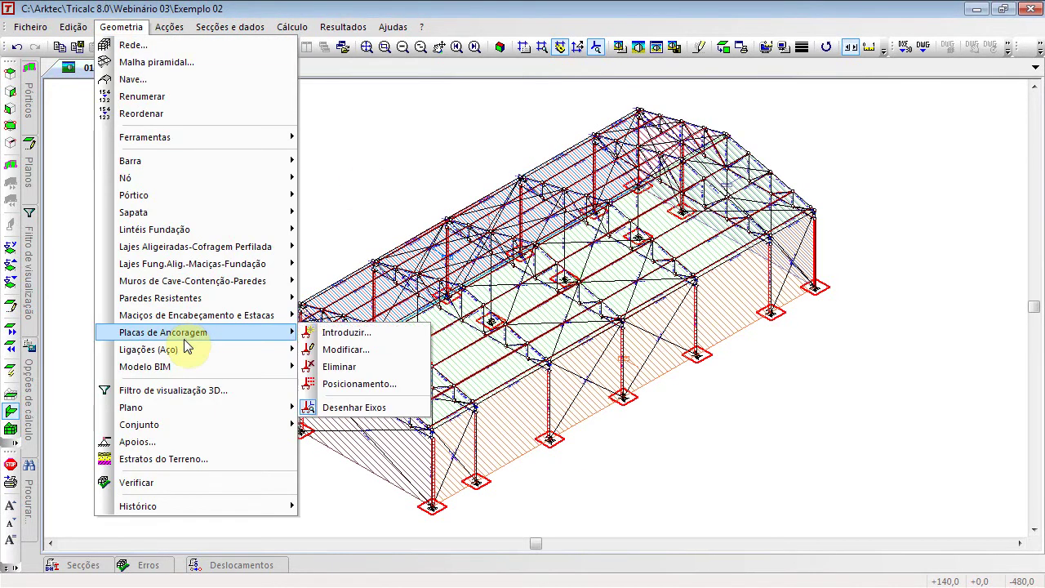
{"action": "left_click", "coordinate": [346, 332]}
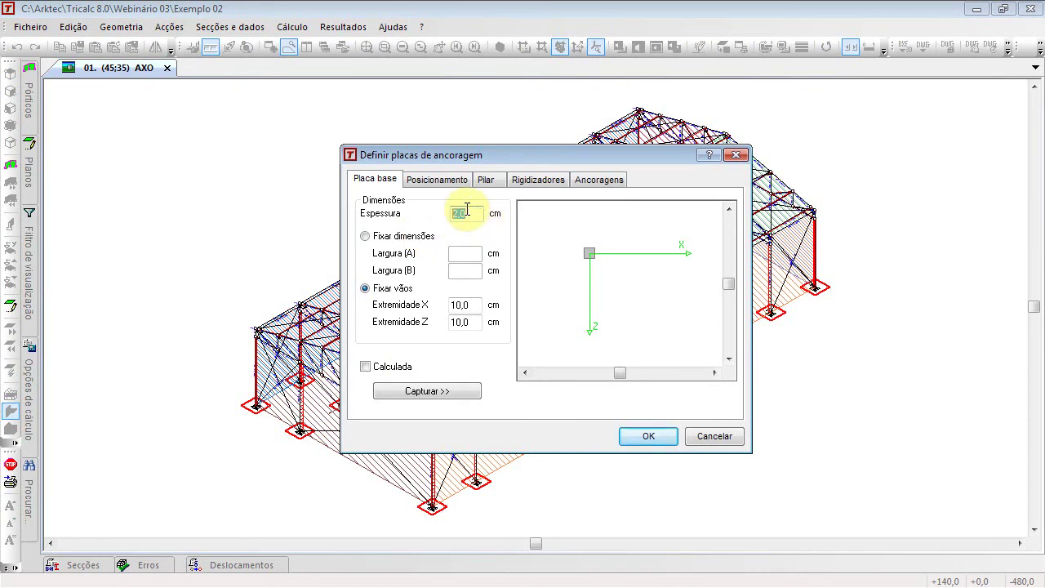
{"action": "left_click", "coordinate": [597, 253]}
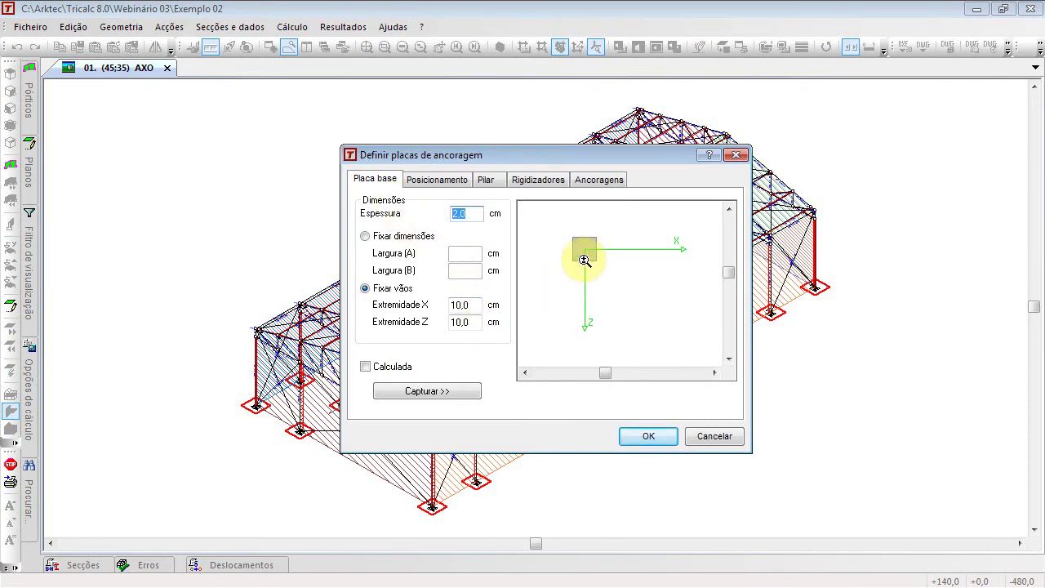
{"action": "left_click", "coordinate": [397, 238]}
{"action": "left_click", "coordinate": [585, 238]}
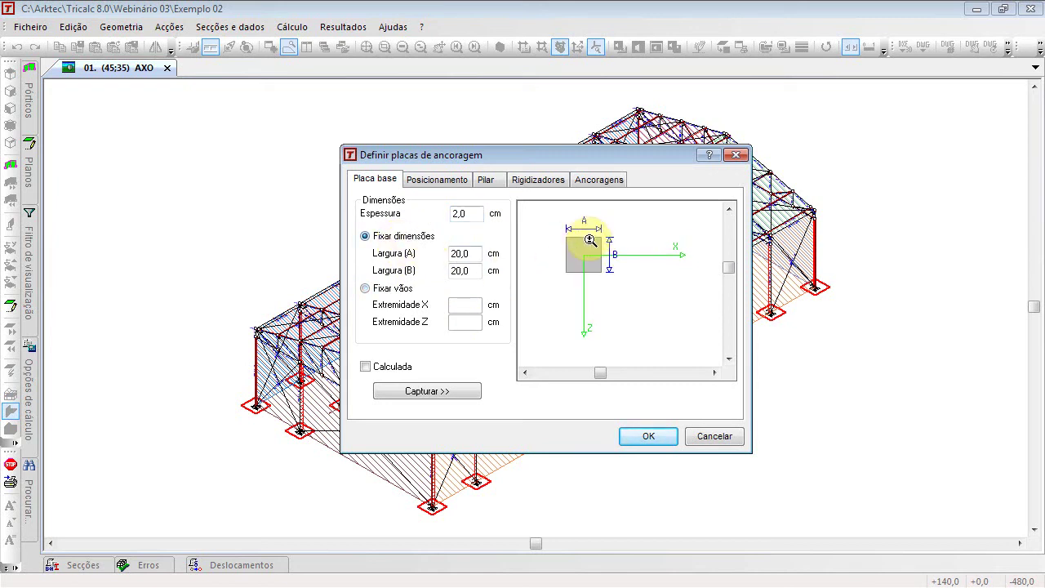
{"action": "left_click", "coordinate": [380, 289]}
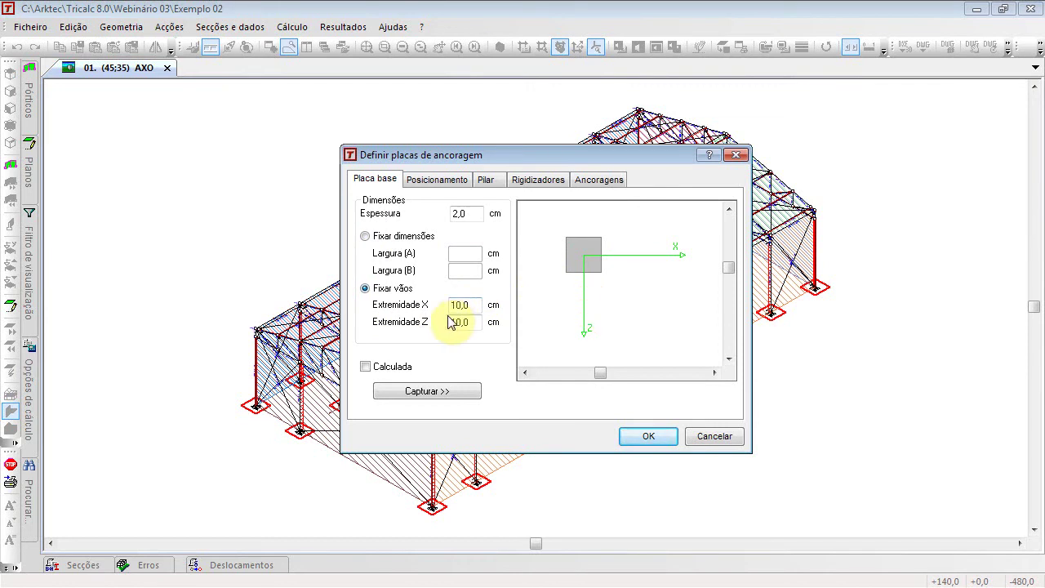
{"action": "left_click_drag", "start_coordinate": [476, 304], "coordinate": [407, 316]}
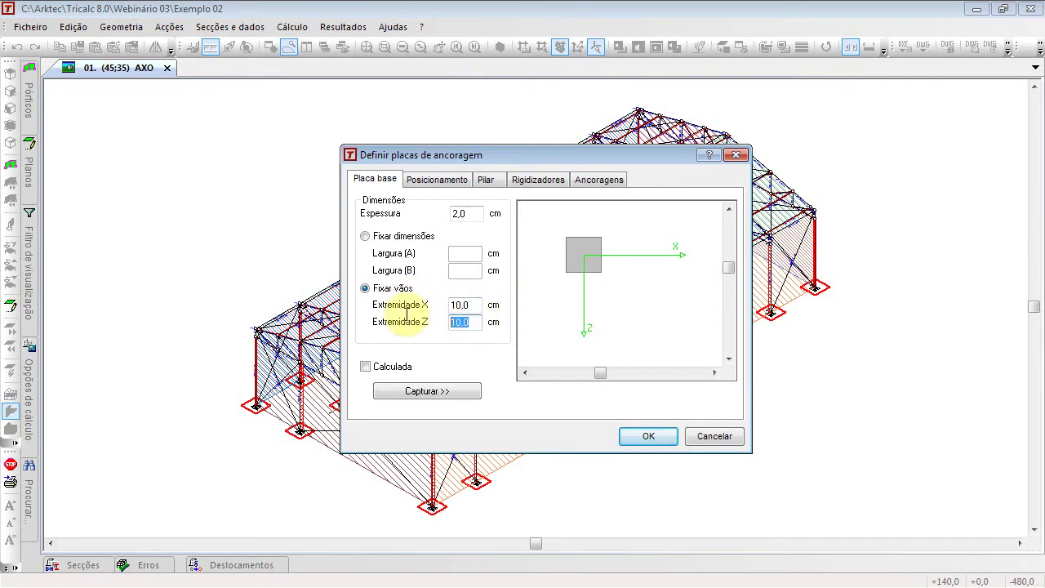
Step: Review the anchor plate's positioning and column settings, and browse the stiffener types, going back to type 1
{"action": "left_click", "coordinate": [435, 179]}
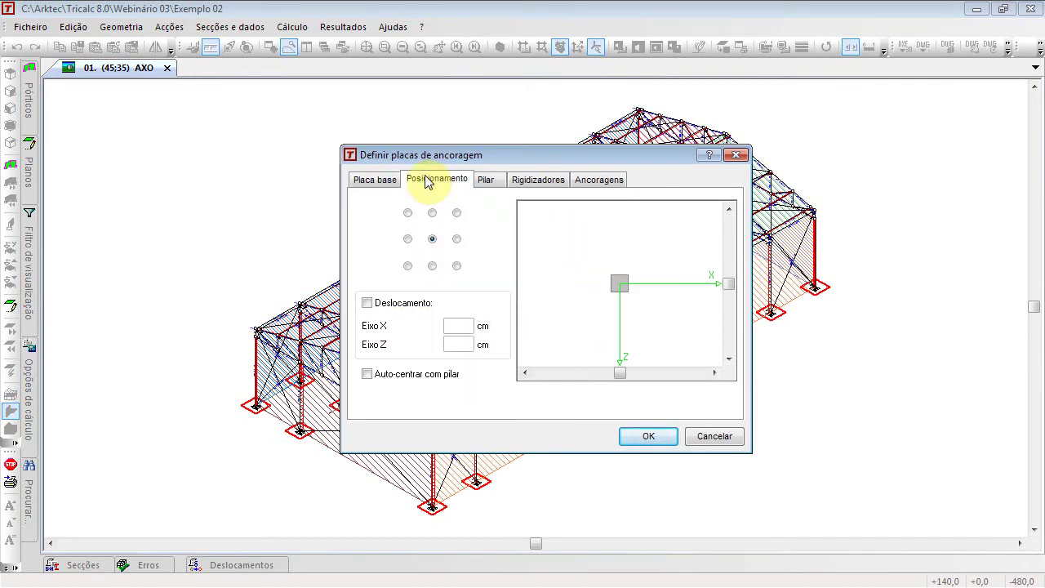
{"action": "left_click", "coordinate": [498, 181]}
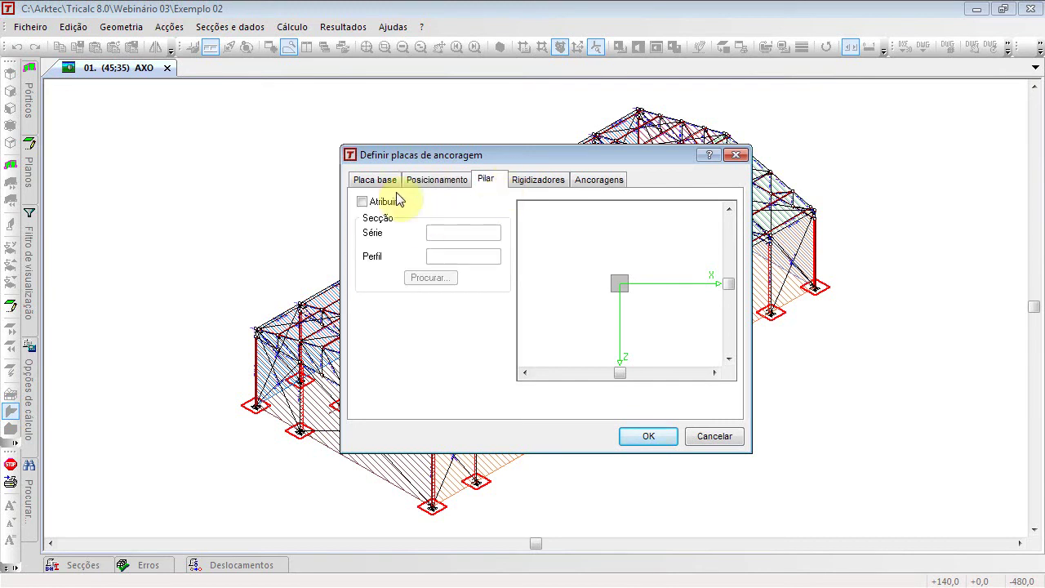
{"action": "left_click", "coordinate": [542, 187]}
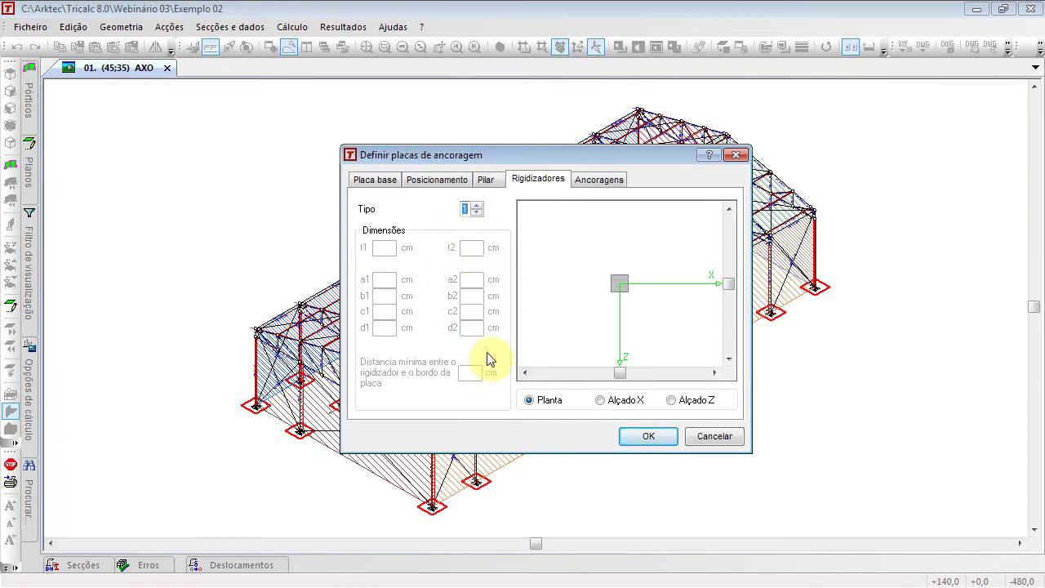
{"action": "left_click", "coordinate": [476, 205]}
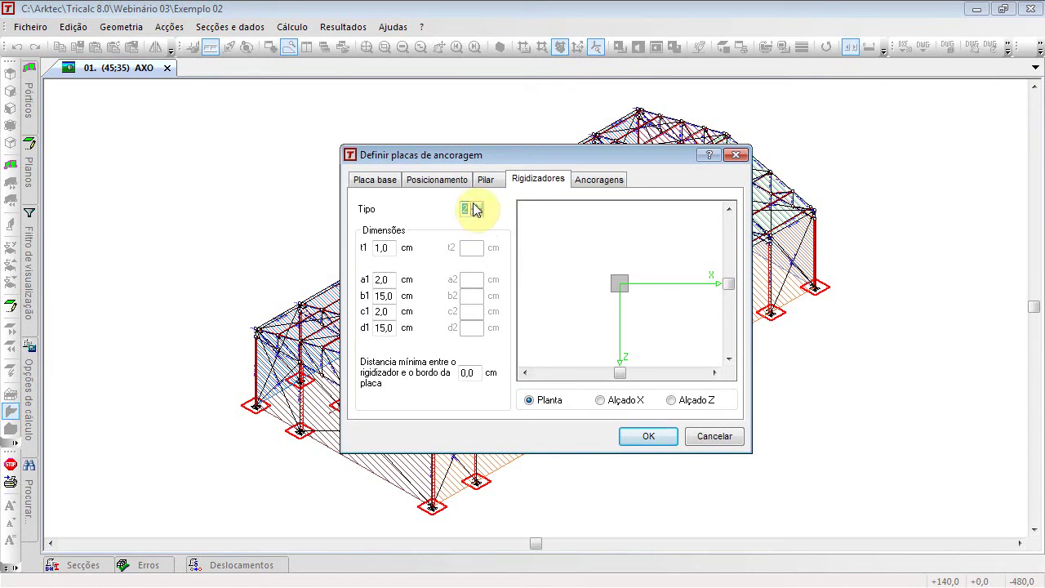
{"action": "left_click", "coordinate": [476, 213]}
{"action": "left_click", "coordinate": [476, 209]}
{"action": "left_click", "coordinate": [476, 207]}
{"action": "left_click", "coordinate": [476, 214]}
{"action": "left_click", "coordinate": [477, 214]}
{"action": "left_click", "coordinate": [477, 214]}
{"action": "left_click", "coordinate": [476, 209]}
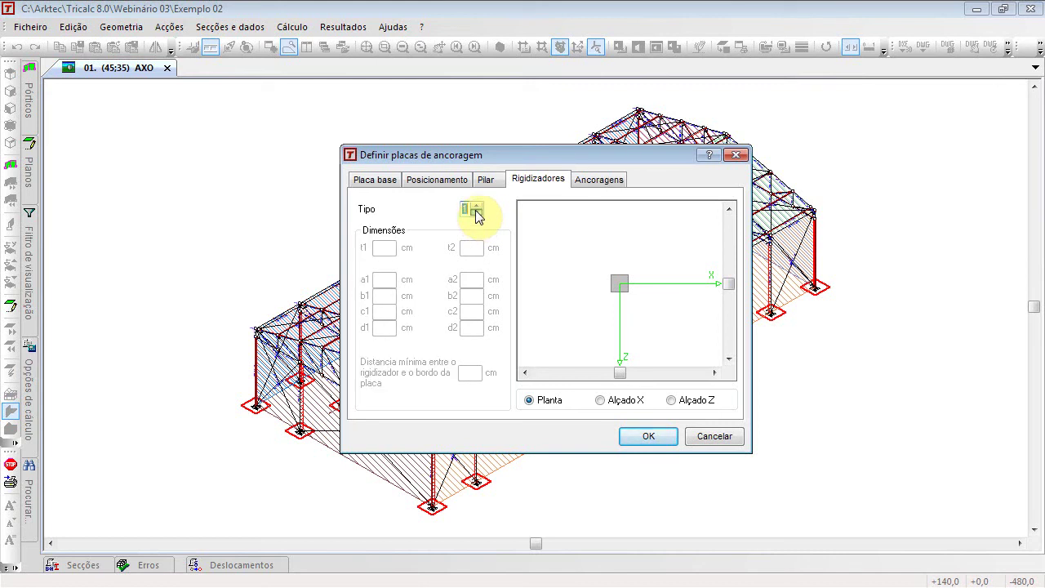
Step: Review the anchor bars' positions, numbers and lengths, and examine the anchorage in the Alçado X elevation
{"action": "left_click", "coordinate": [600, 180]}
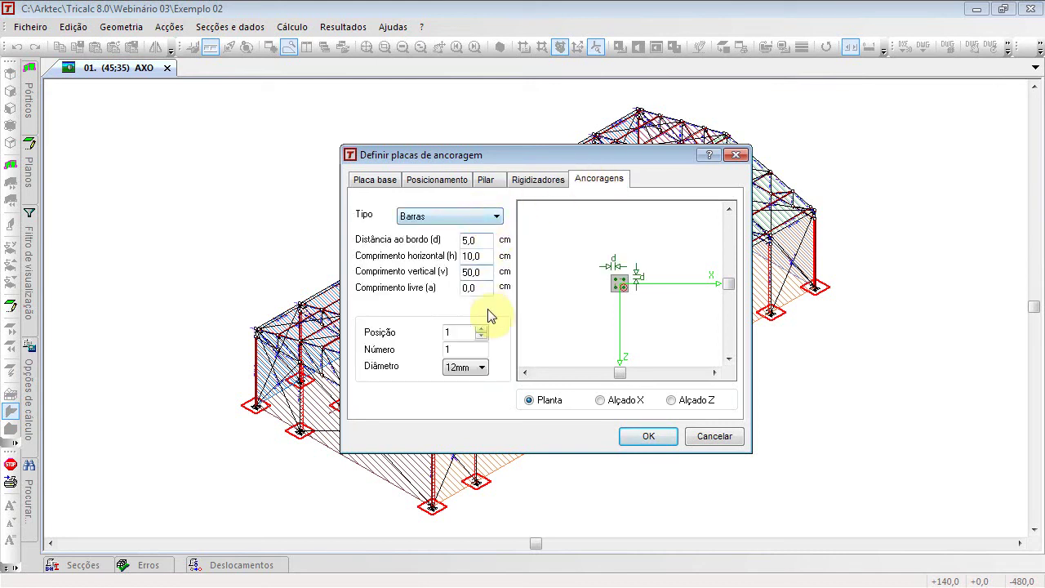
{"action": "scroll", "coordinate": [622, 269], "scroll_direction": "up", "scroll_amount": 3}
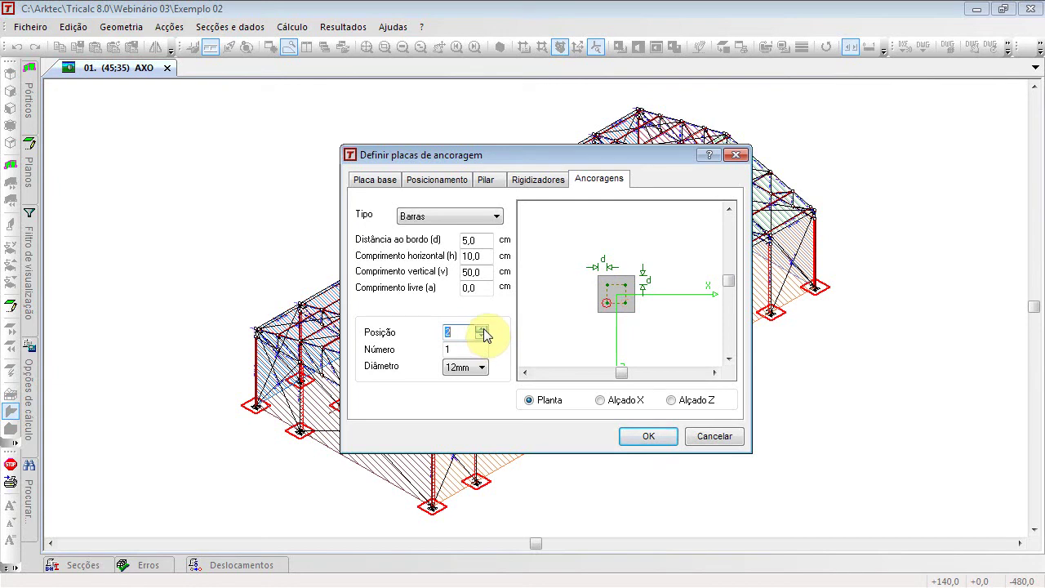
{"action": "left_click_drag", "start_coordinate": [464, 350], "coordinate": [424, 346]}
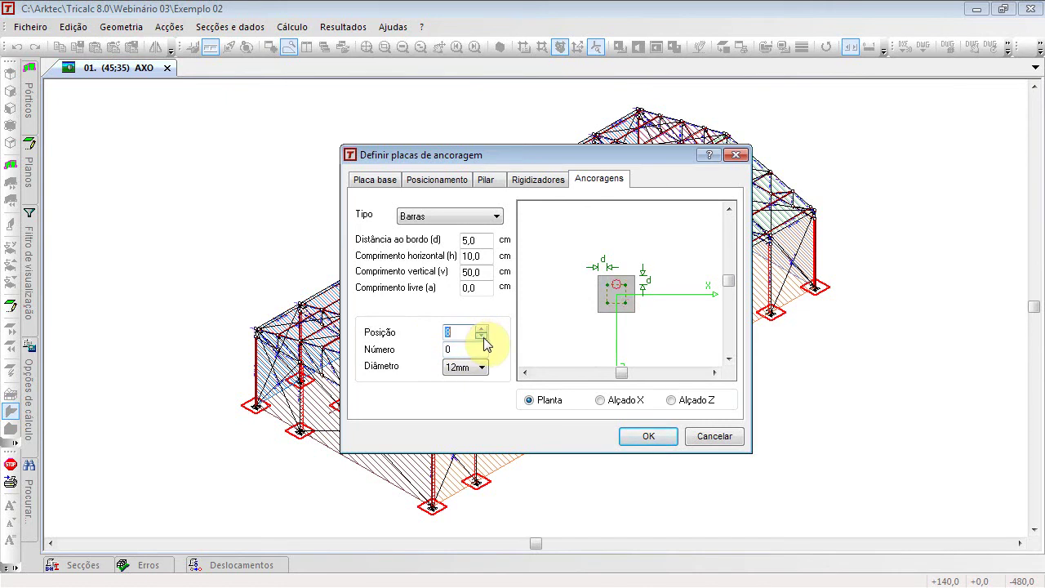
{"action": "left_click", "coordinate": [477, 255]}
{"action": "left_click", "coordinate": [480, 288]}
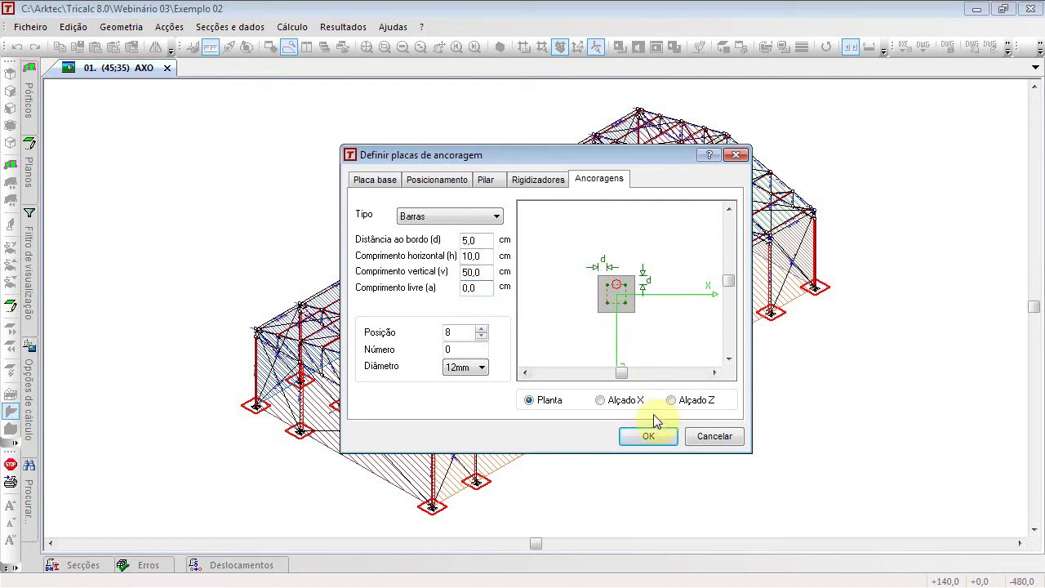
{"action": "left_click", "coordinate": [620, 399]}
{"action": "scroll", "coordinate": [616, 331], "scroll_direction": "down", "scroll_amount": 4}
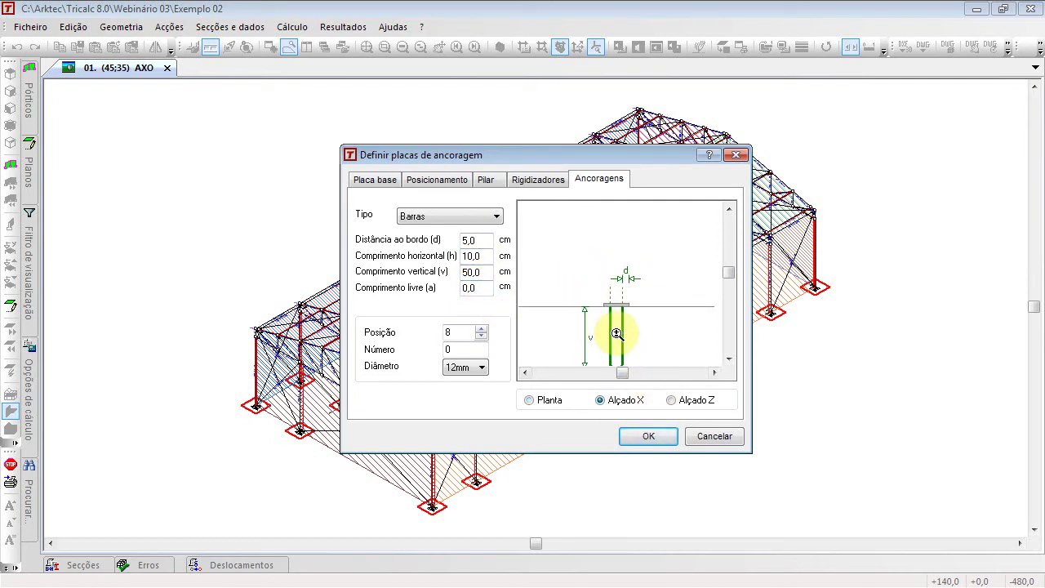
{"action": "scroll", "coordinate": [607, 280], "scroll_direction": "up", "scroll_amount": 1}
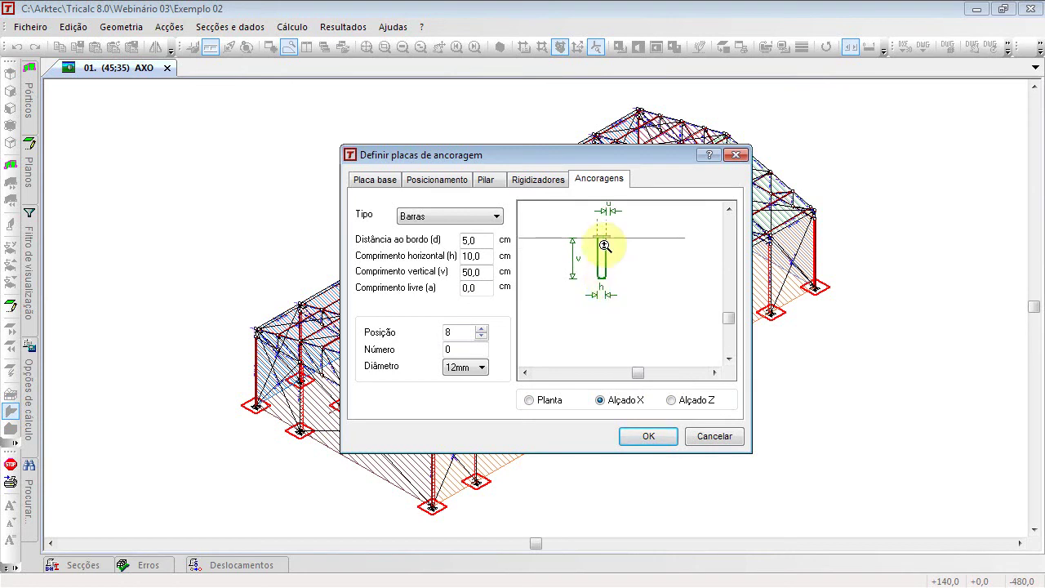
Step: Place the defined anchor plate at two adjacent column bases along the side wall and close the anchor plate definition
{"action": "left_click", "coordinate": [648, 436]}
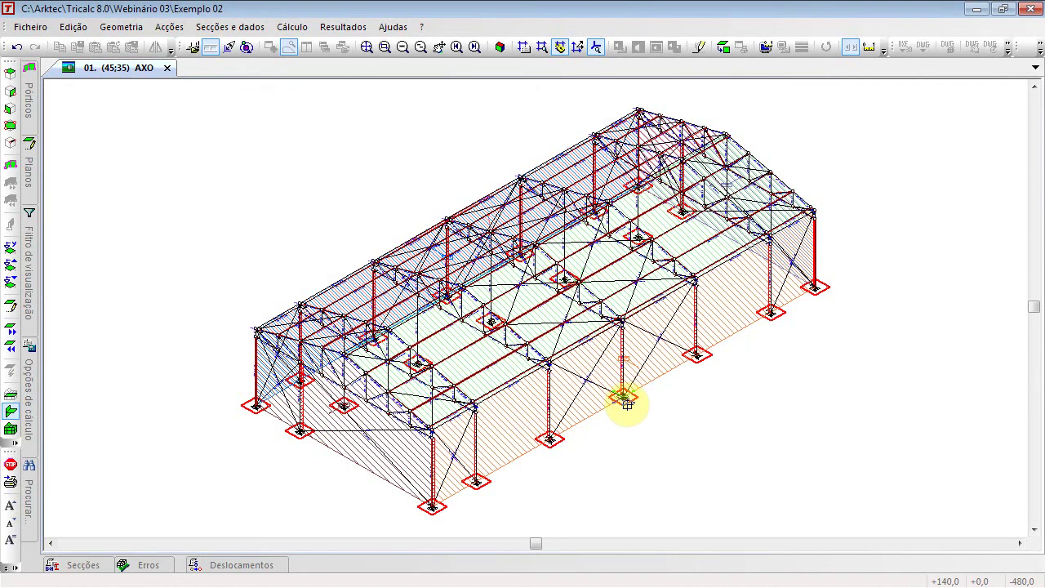
{"action": "scroll", "coordinate": [626, 400], "scroll_direction": "up", "scroll_amount": 5}
{"action": "scroll", "coordinate": [629, 405], "scroll_direction": "up", "scroll_amount": 4}
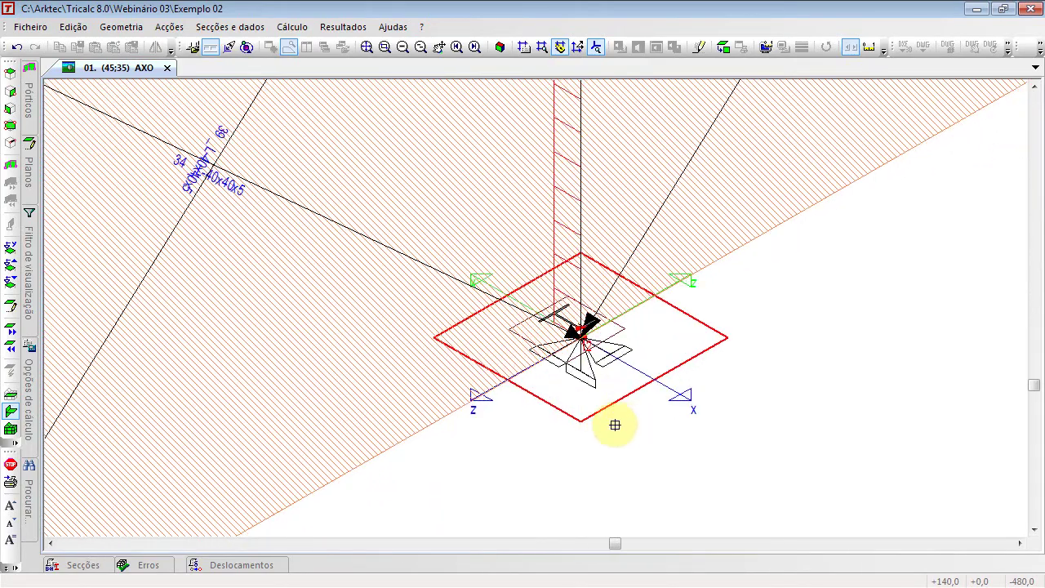
{"action": "scroll", "coordinate": [573, 354], "scroll_direction": "down", "scroll_amount": 4}
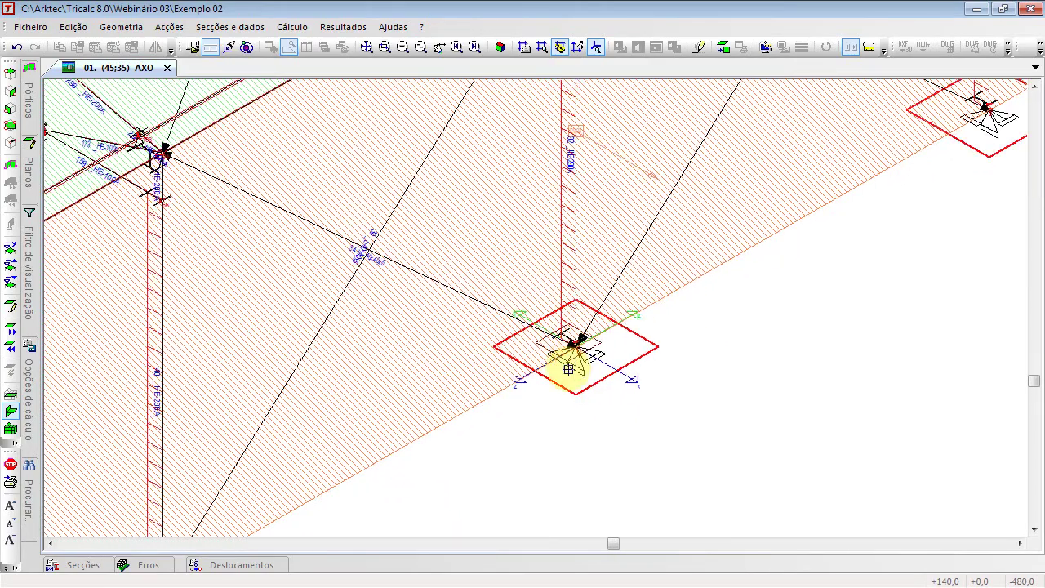
{"action": "left_click_drag", "start_coordinate": [309, 474], "coordinate": [389, 521]}
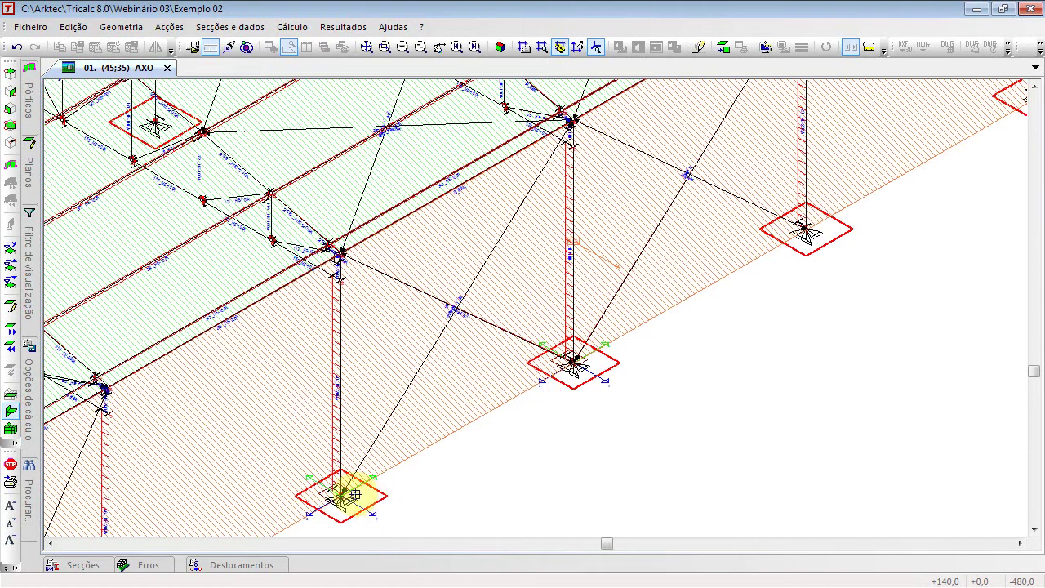
{"action": "scroll", "coordinate": [349, 496], "scroll_direction": "up", "scroll_amount": 6}
{"action": "left_click", "coordinate": [518, 448]}
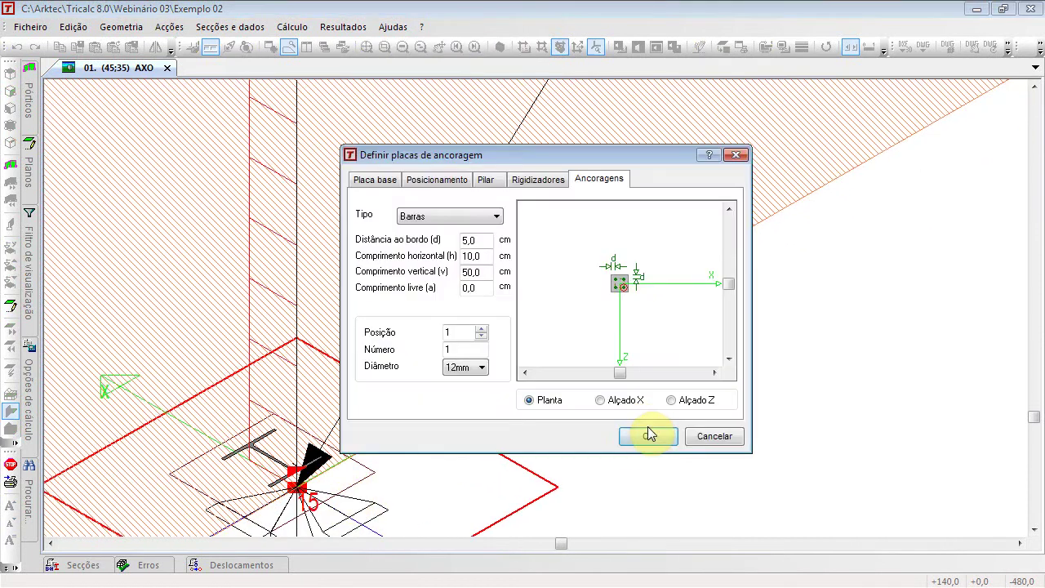
{"action": "left_click", "coordinate": [707, 434]}
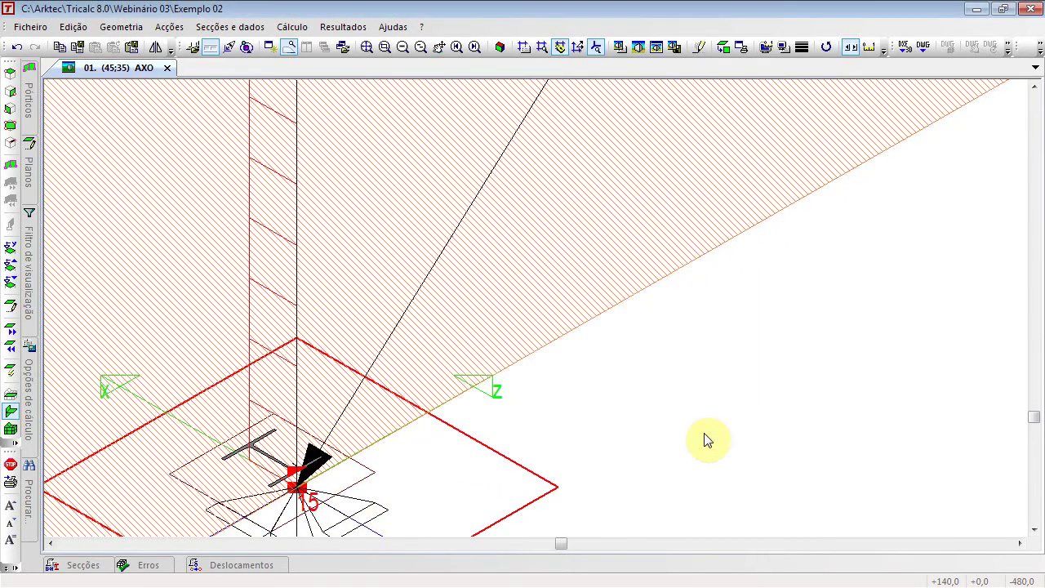
{"action": "left_click", "coordinate": [366, 47]}
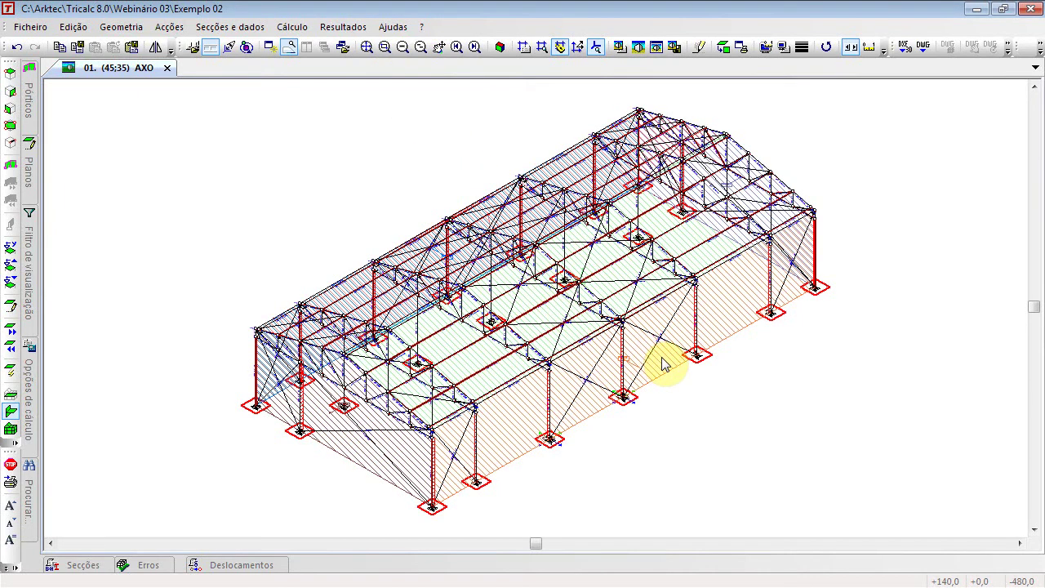
{"action": "scroll", "coordinate": [567, 352], "scroll_direction": "down", "scroll_amount": 1}
{"action": "left_click", "coordinate": [367, 47]}
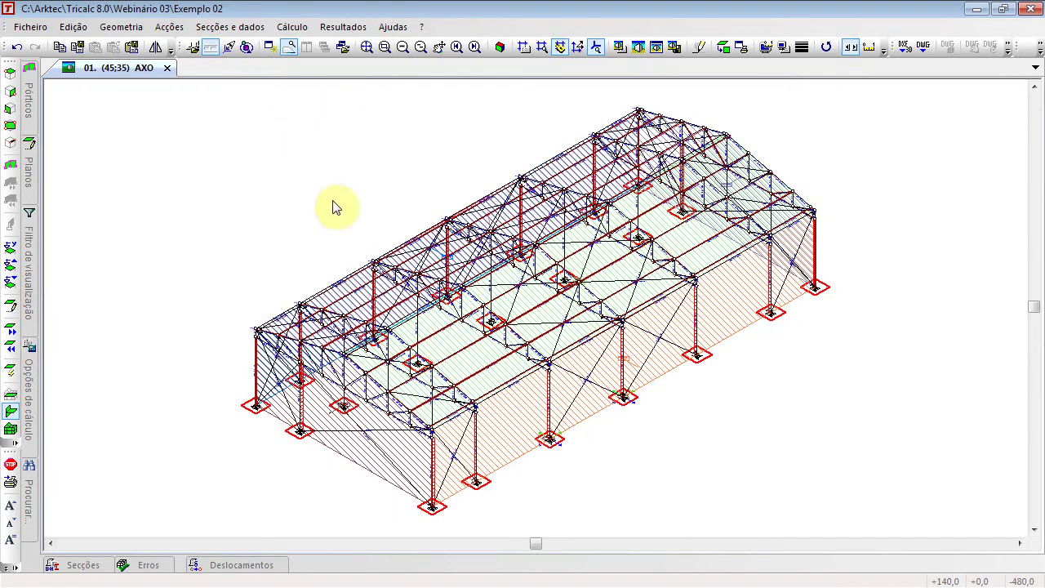
Step: Verify the structure's geometry with the current verification options and review the reported errors and warnings
{"action": "left_click", "coordinate": [121, 27]}
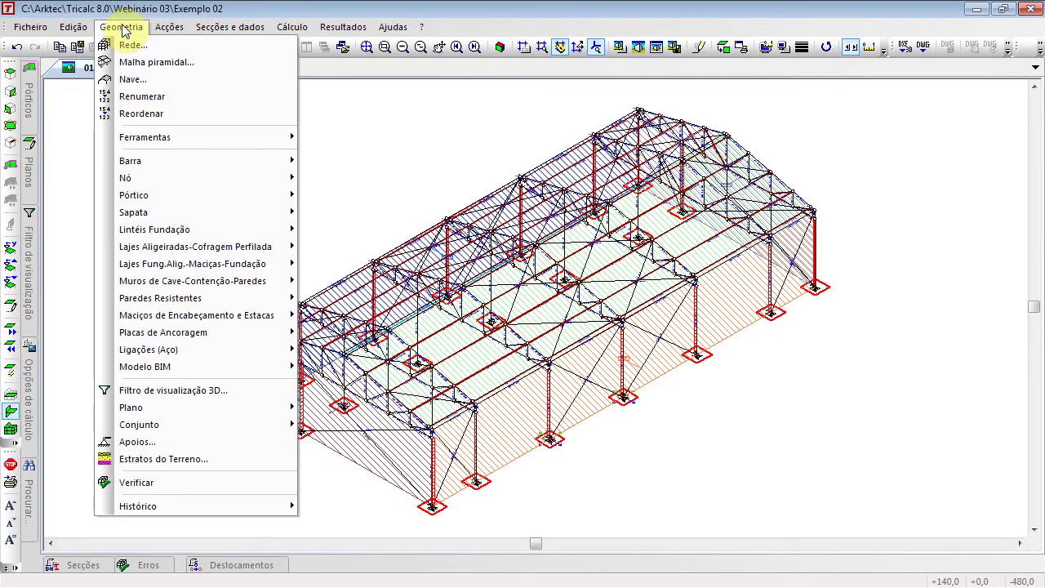
{"action": "left_click", "coordinate": [196, 482]}
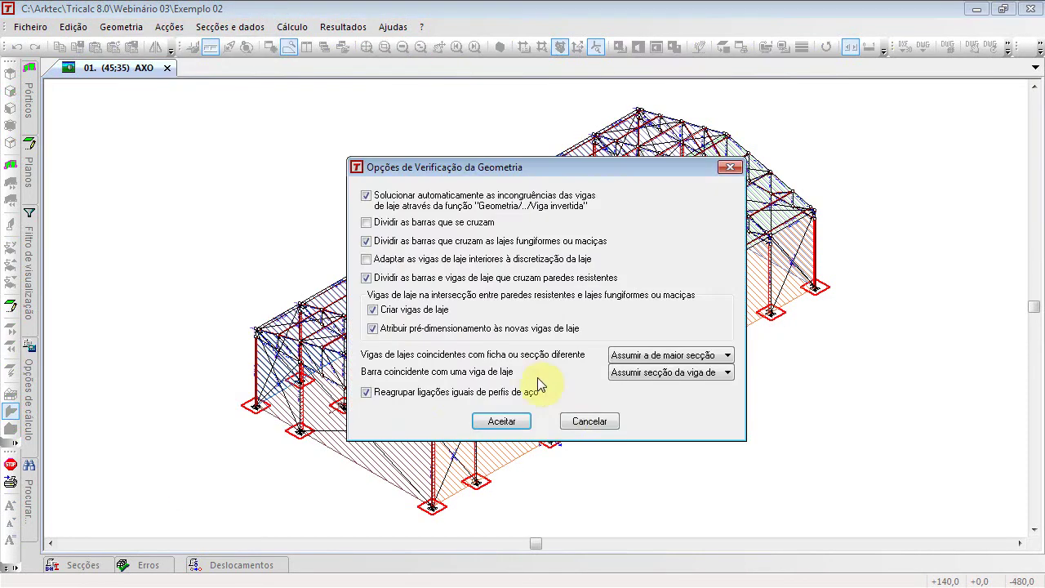
{"action": "left_click", "coordinate": [504, 422]}
{"action": "left_click", "coordinate": [522, 343]}
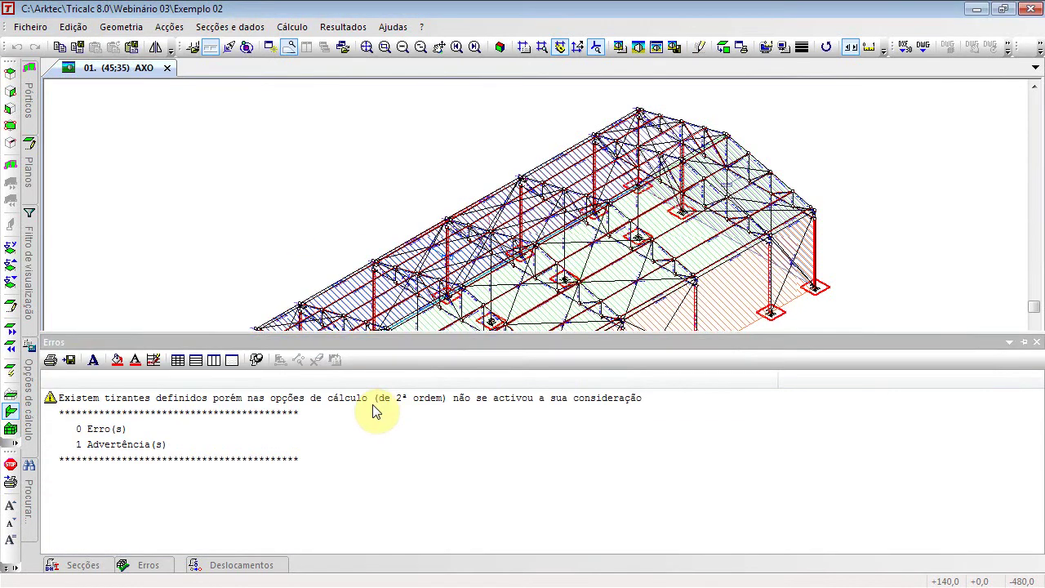
{"action": "left_click", "coordinate": [375, 400]}
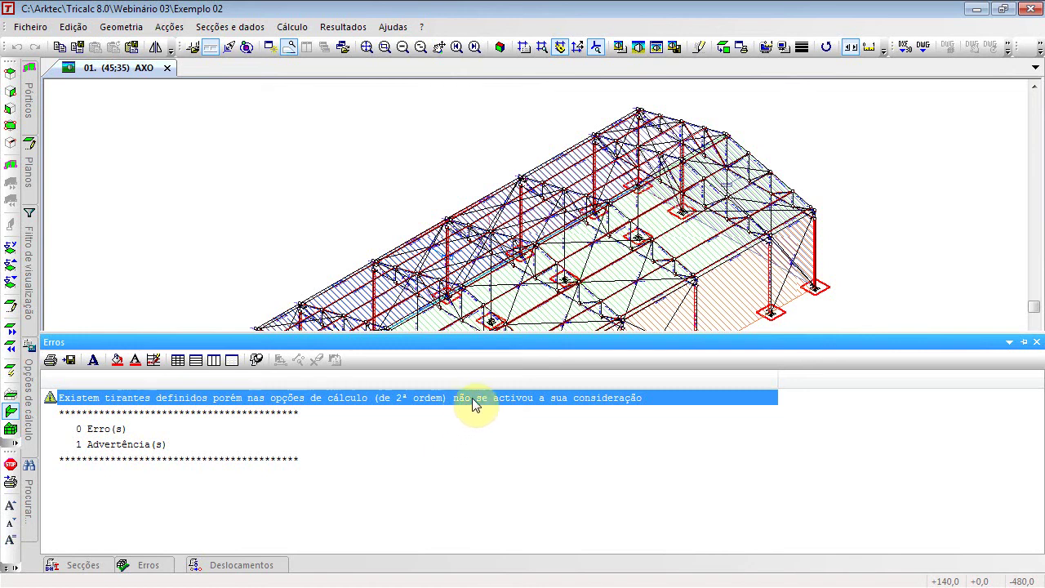
{"action": "left_click", "coordinate": [514, 253]}
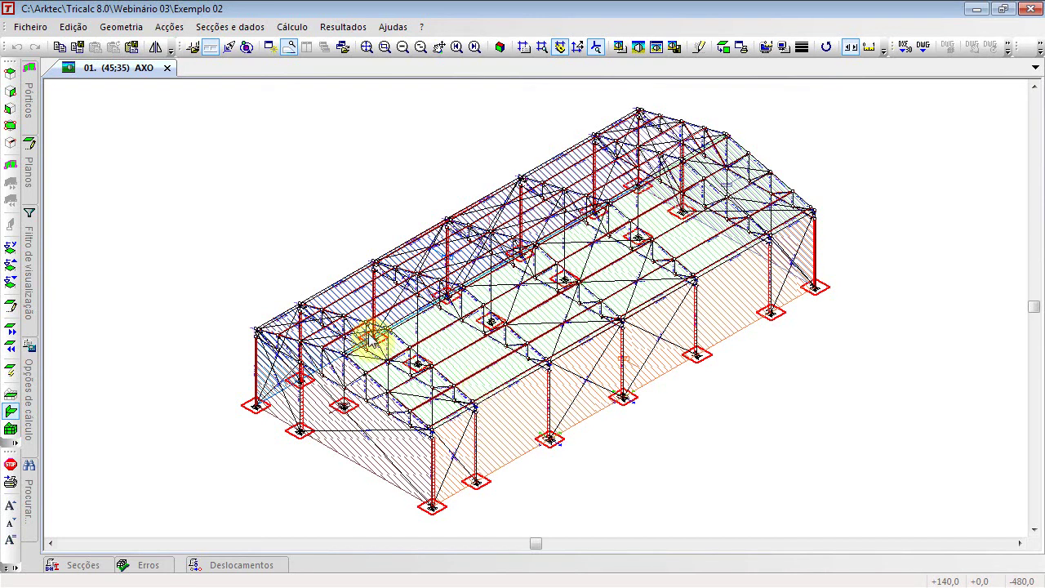
Step: Enable Cálculo em 2ª Ordem in the forces calculation options, review its parameters without changing them, and accept the options
{"action": "left_click", "coordinate": [308, 31]}
{"action": "left_click", "coordinate": [310, 45]}
{"action": "double_click", "coordinate": [70, 116]}
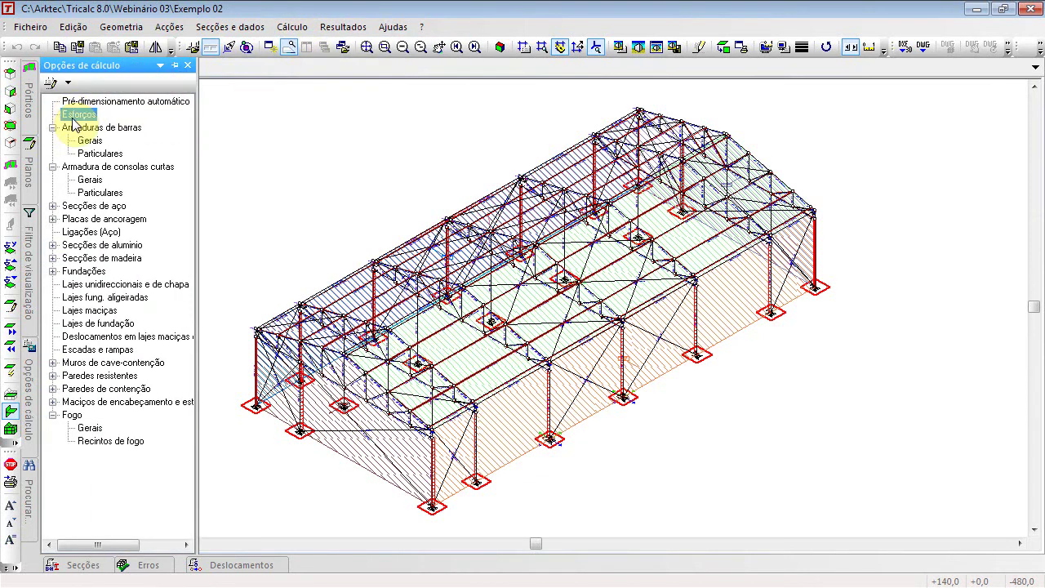
{"action": "left_click", "coordinate": [657, 253]}
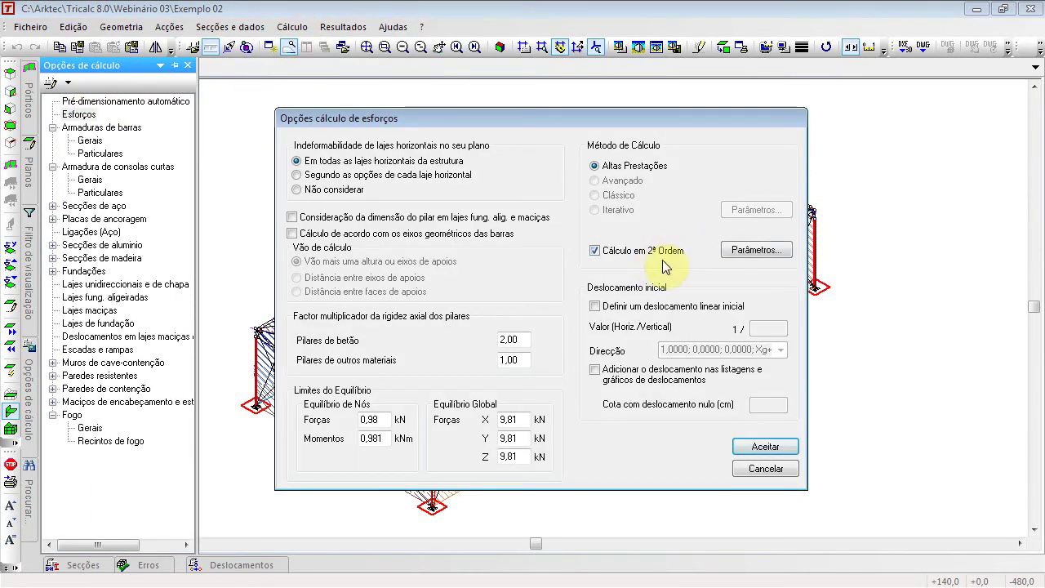
{"action": "left_click", "coordinate": [755, 253]}
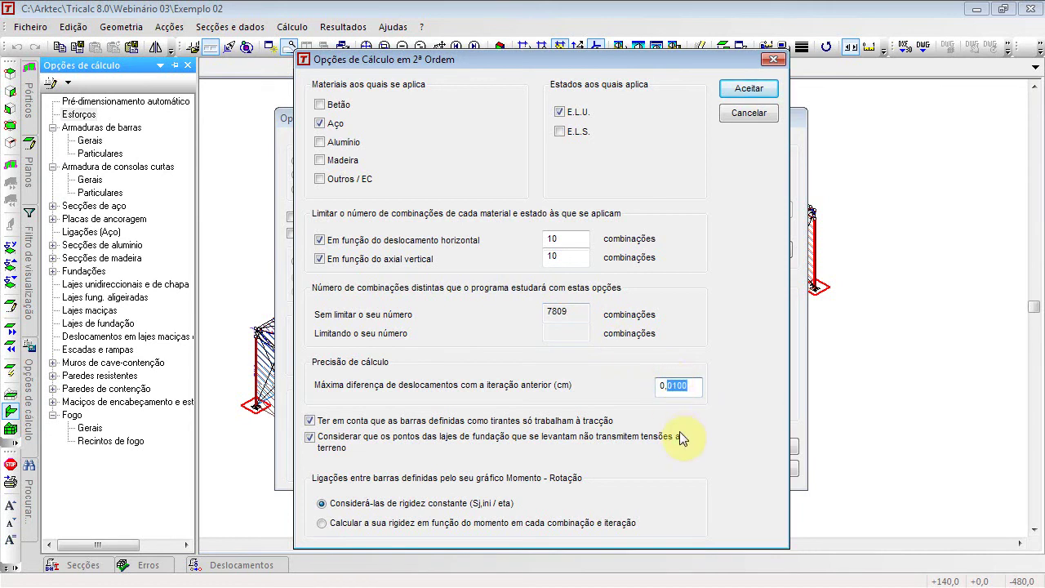
{"action": "left_click", "coordinate": [741, 119]}
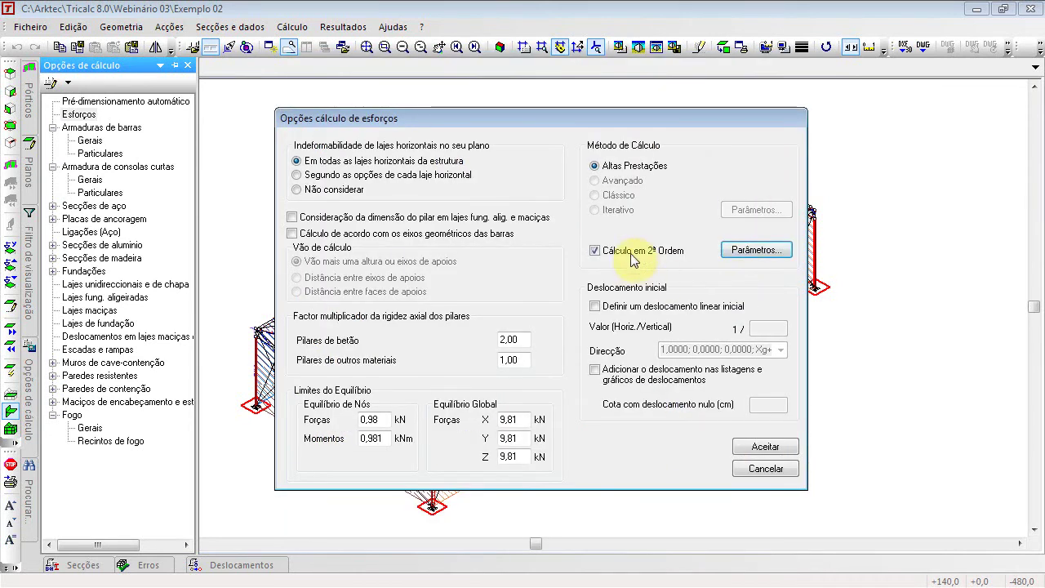
{"action": "left_click", "coordinate": [748, 449]}
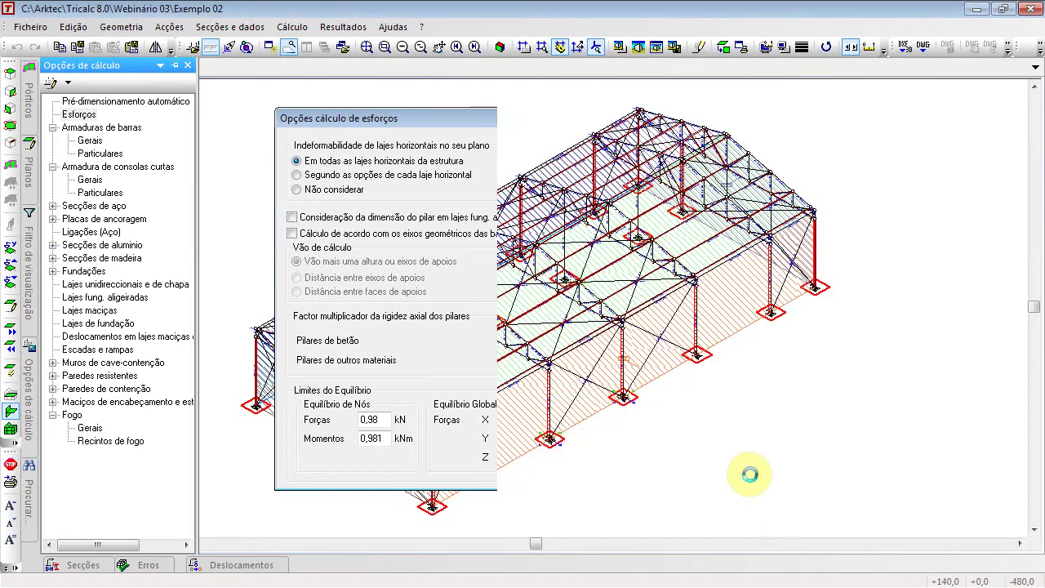
{"action": "left_click", "coordinate": [731, 451]}
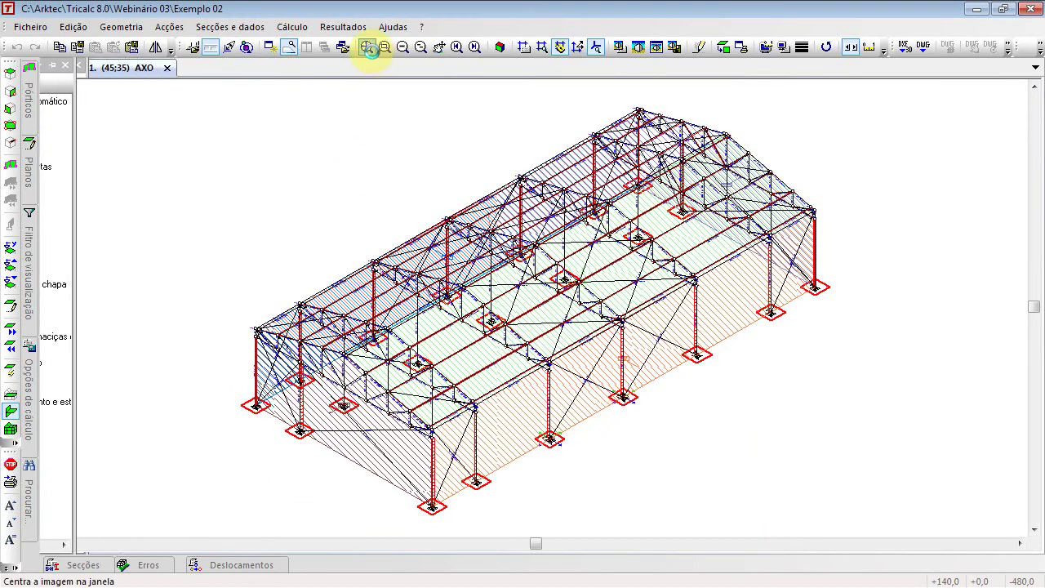
Step: Render the complete structure and examine the roof trusses, purlins and bracing up close from several angles
{"action": "left_click", "coordinate": [369, 47]}
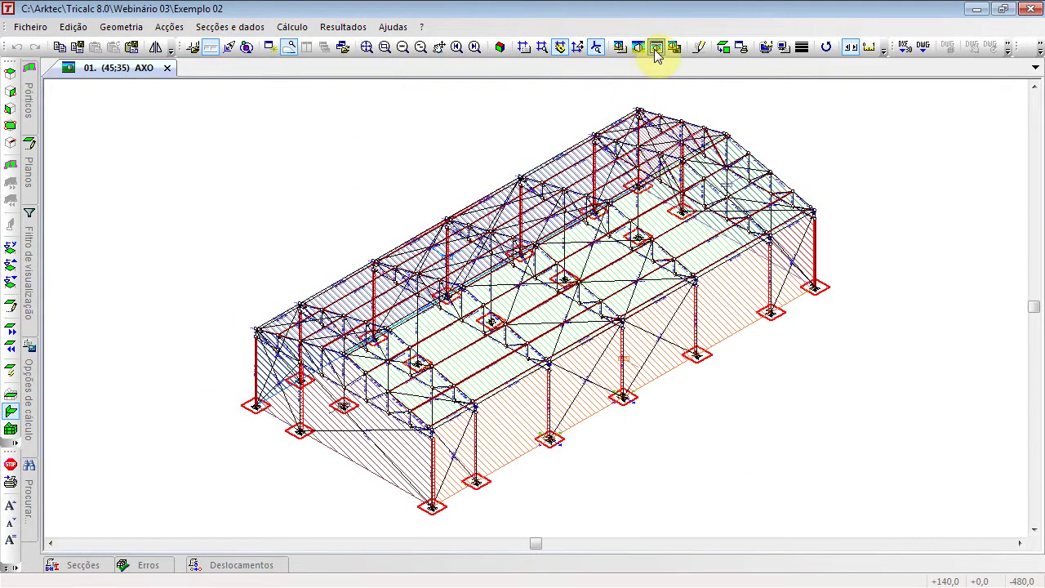
{"action": "left_click", "coordinate": [656, 47]}
{"action": "scroll", "coordinate": [539, 302], "scroll_direction": "up", "scroll_amount": 2}
{"action": "scroll", "coordinate": [539, 302], "scroll_direction": "up", "scroll_amount": 5}
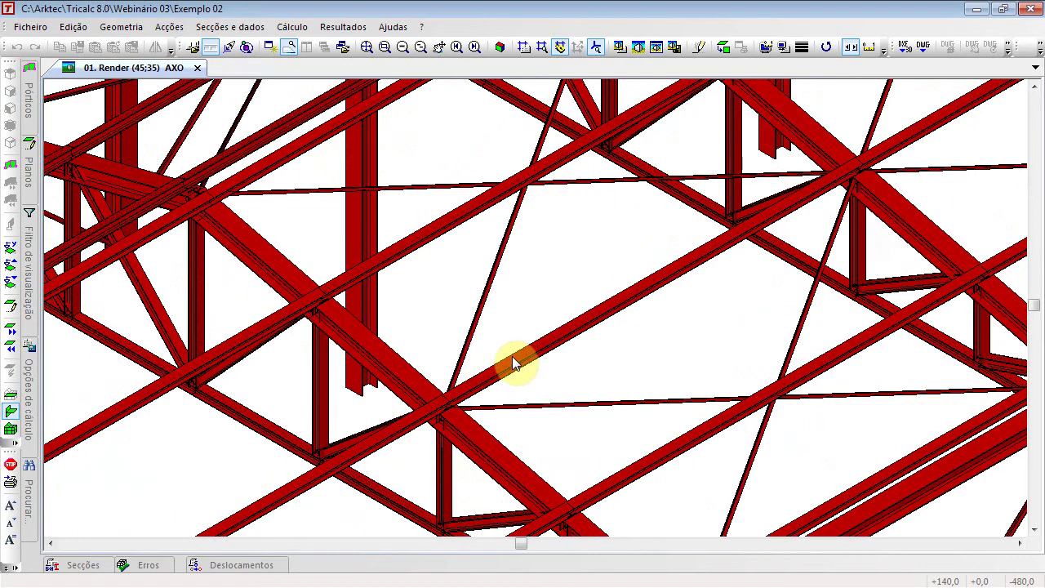
{"action": "key", "text": "Up"}
{"action": "key", "text": "Up"}
{"action": "key", "text": "Up"}
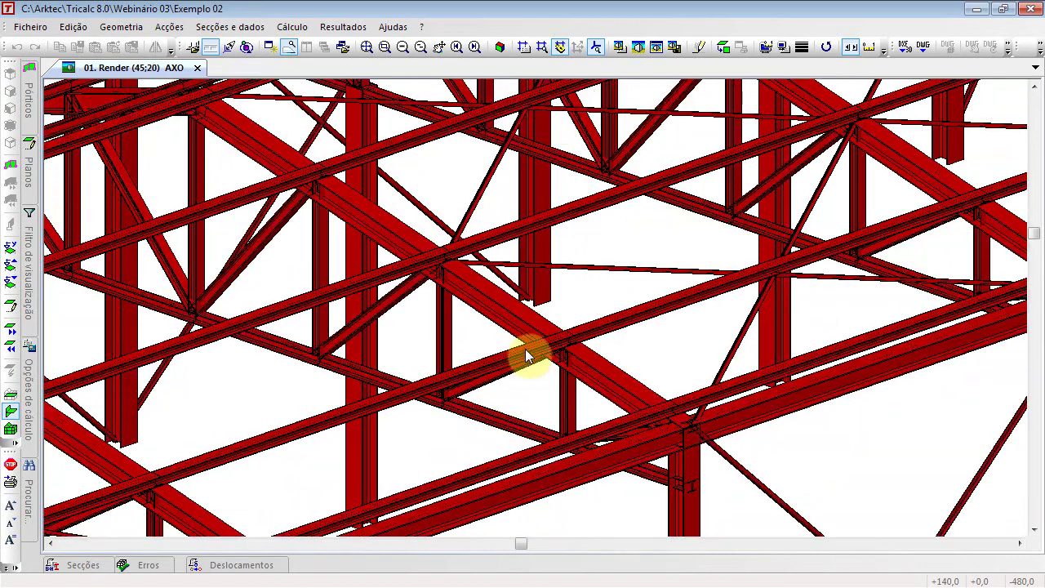
{"action": "key", "text": "Right"}
{"action": "key", "text": "Right"}
{"action": "key", "text": "Right"}
{"action": "key", "text": "Right"}
{"action": "key", "text": "Right"}
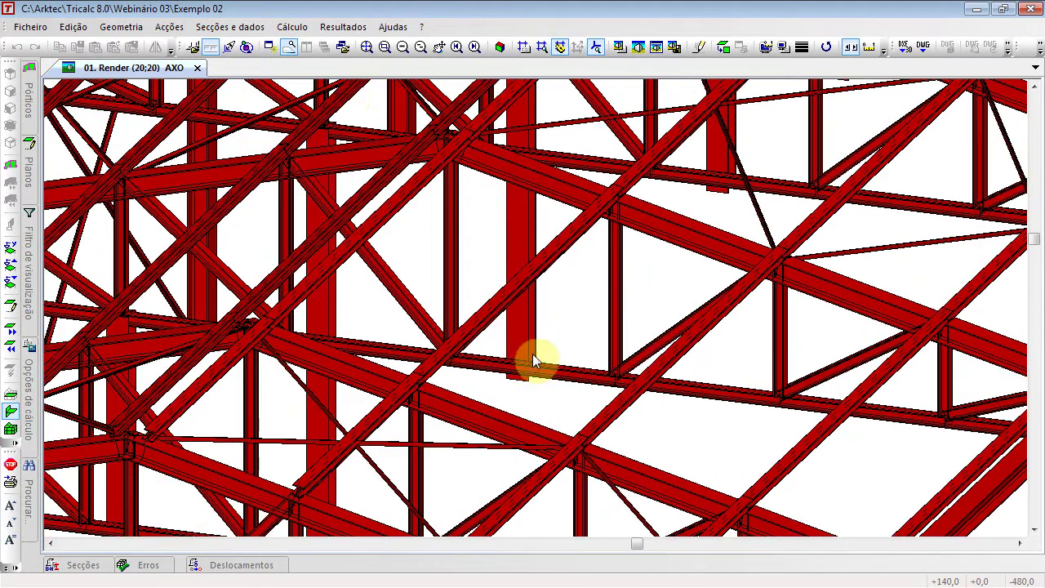
Step: Fit the whole rendered building in view and examine it from a lower viewpoint and along its long side
{"action": "left_click", "coordinate": [367, 47]}
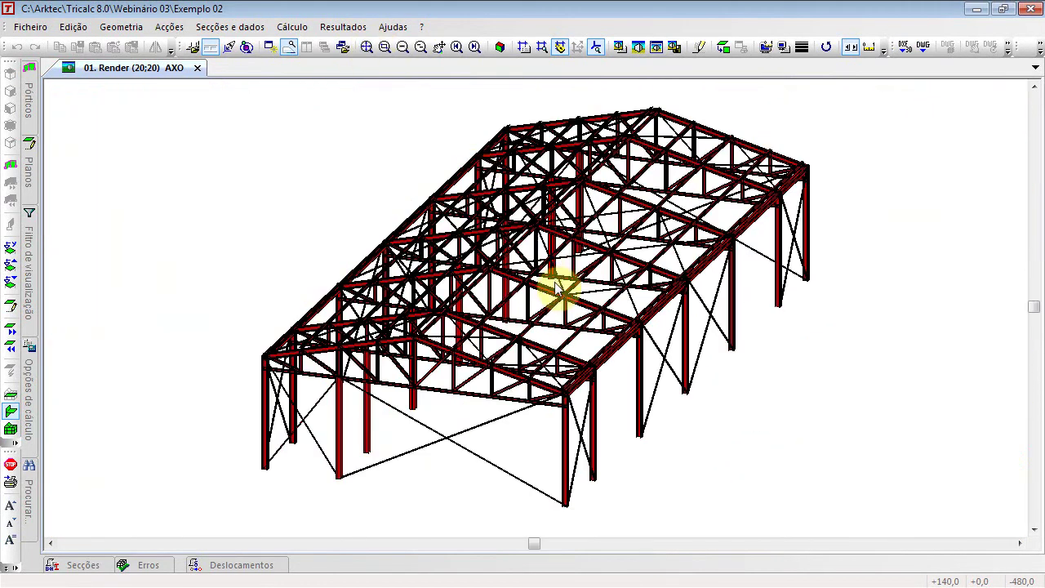
{"action": "key", "text": "Down"}
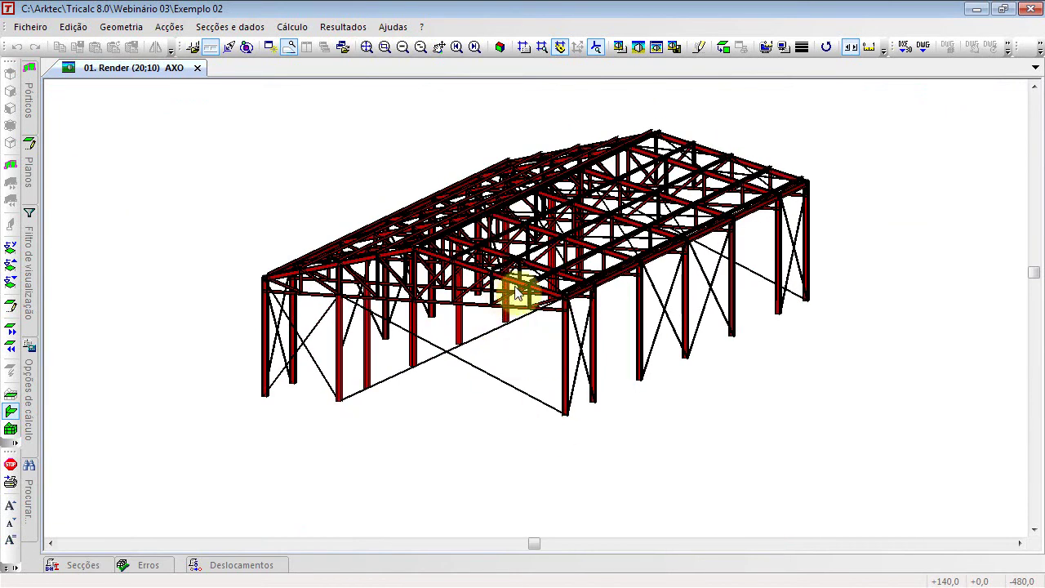
{"action": "key", "text": "Right"}
{"action": "key", "text": "Right"}
{"action": "key", "text": "Right"}
{"action": "key", "text": "Right"}
{"action": "key", "text": "Right"}
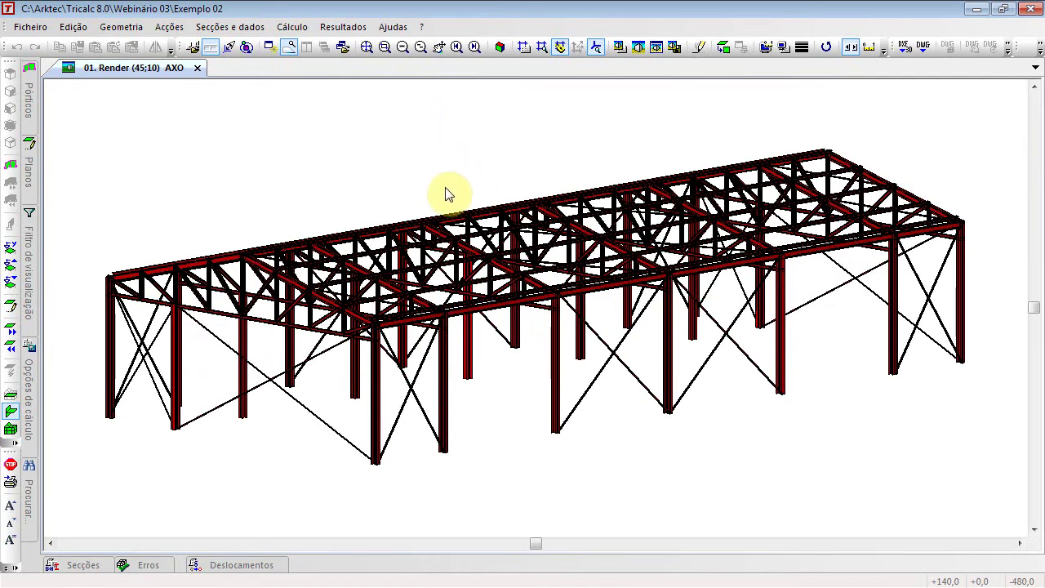
Step: Create a new structure named Exemplo 03 in the Webinário 03 folder with node coordinates precise to mm
{"action": "left_click", "coordinate": [30, 26]}
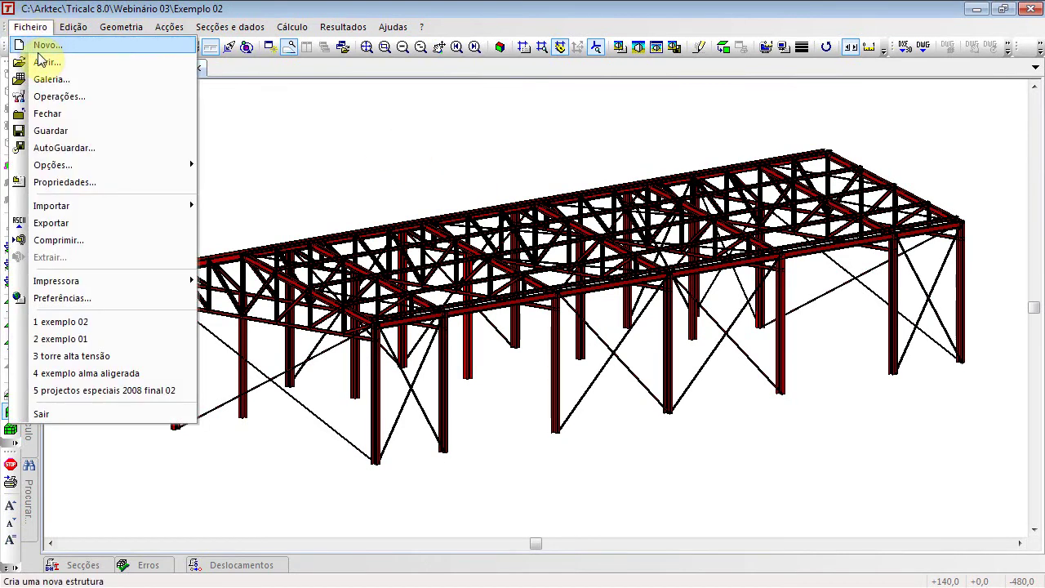
{"action": "left_click", "coordinate": [39, 47]}
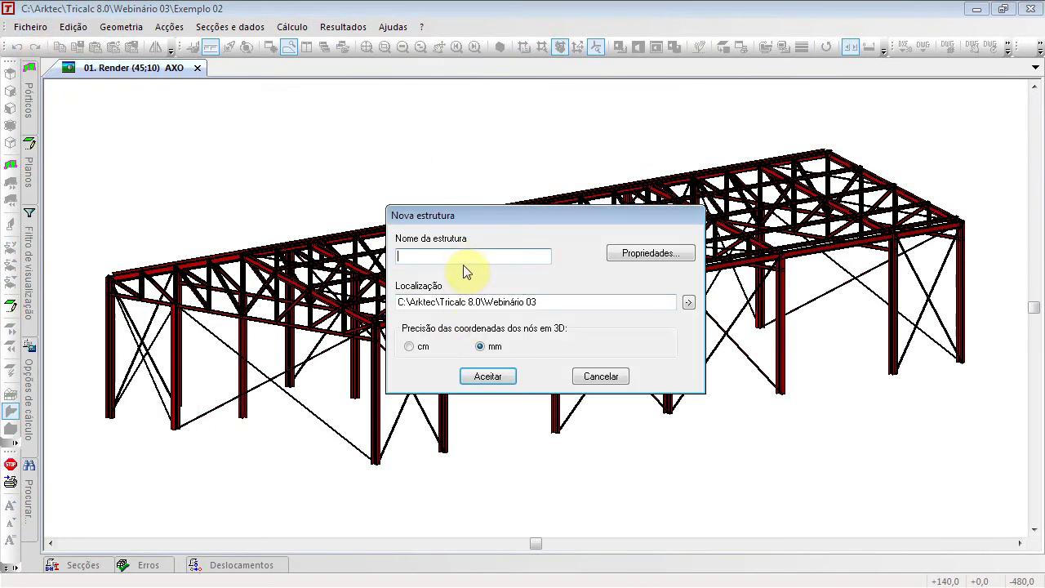
{"action": "type", "text": "Exemplo 03"}
{"action": "left_click", "coordinate": [505, 375]}
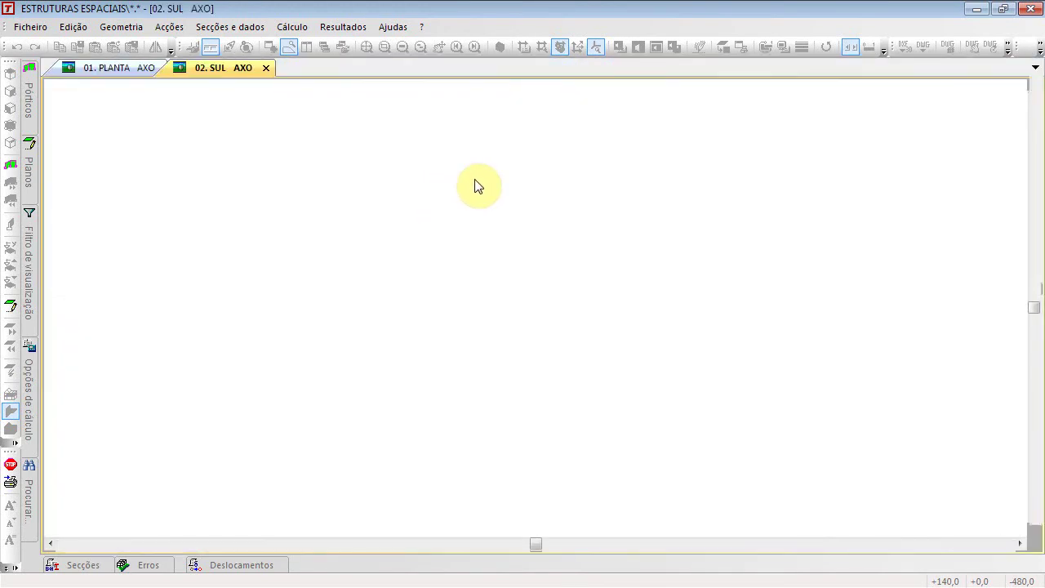
{"action": "left_click", "coordinate": [128, 28]}
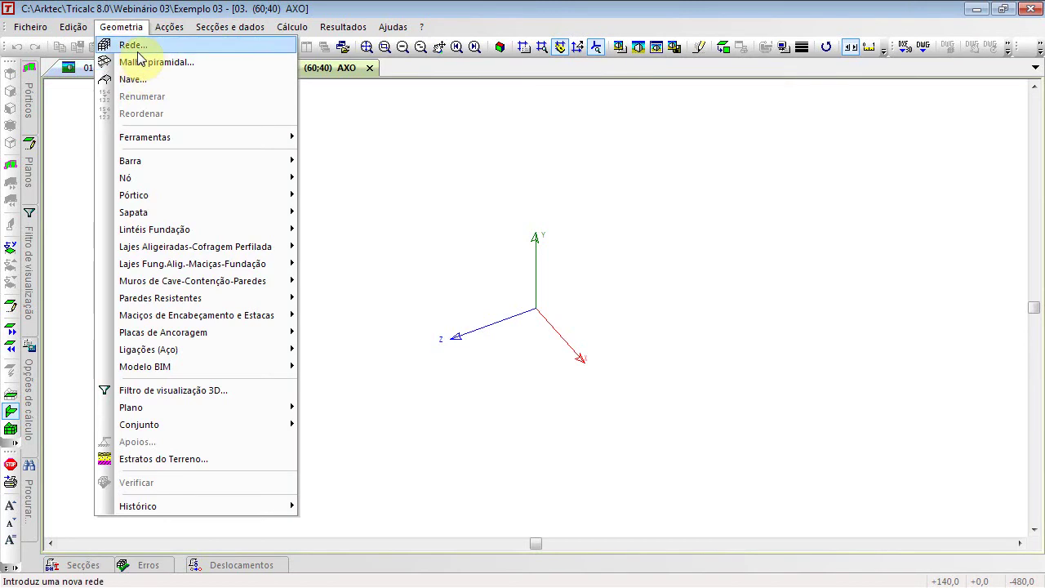
{"action": "left_click", "coordinate": [137, 47]}
{"action": "left_click_drag", "start_coordinate": [501, 265], "coordinate": [445, 264]}
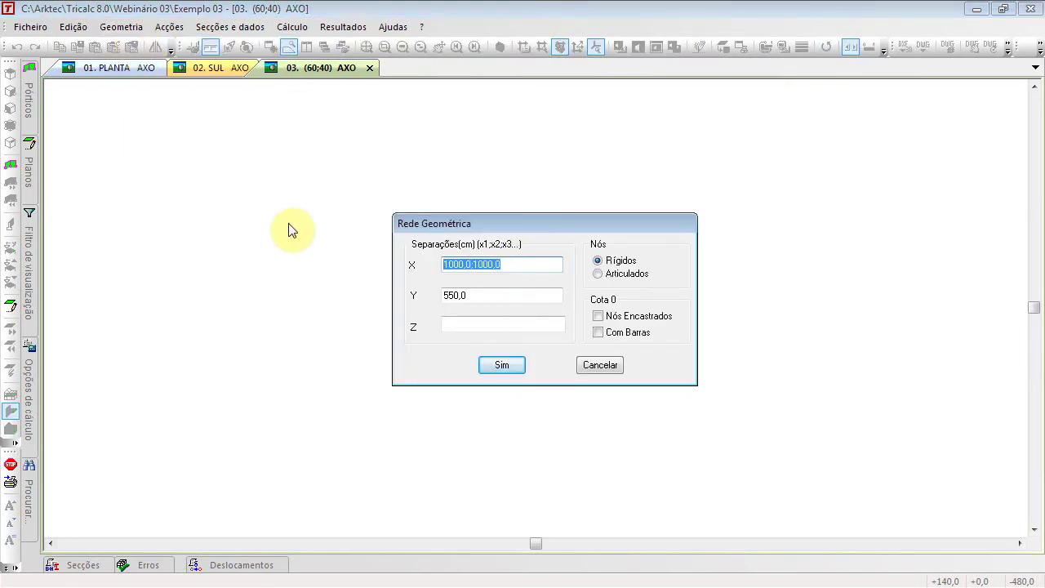
{"action": "type", "text": "500 500 500 500"}
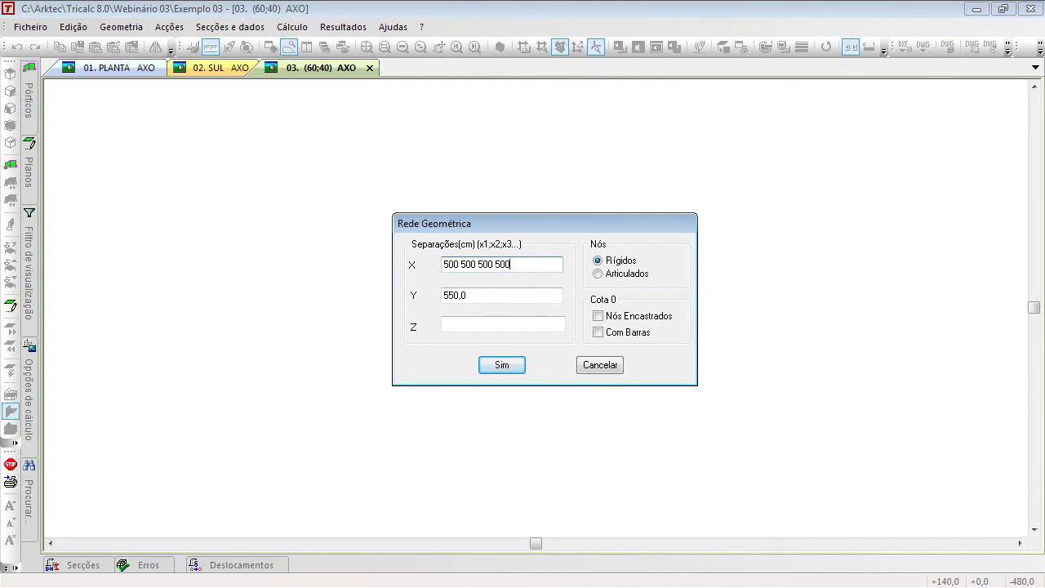
{"action": "left_click_drag", "start_coordinate": [500, 263], "coordinate": [414, 265]}
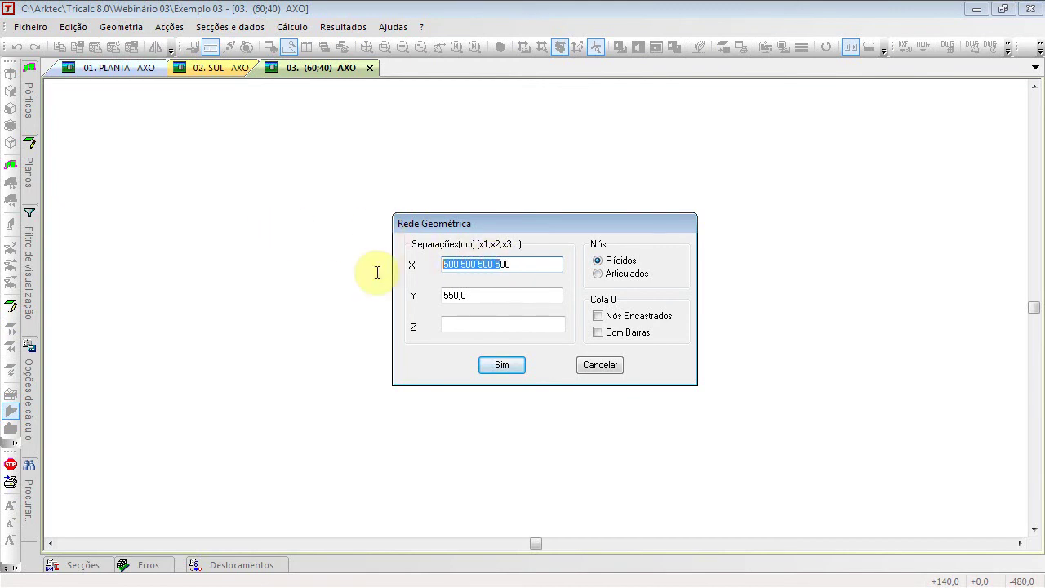
{"action": "left_click", "coordinate": [493, 265]}
{"action": "left_click_drag", "start_coordinate": [492, 266], "coordinate": [345, 305]}
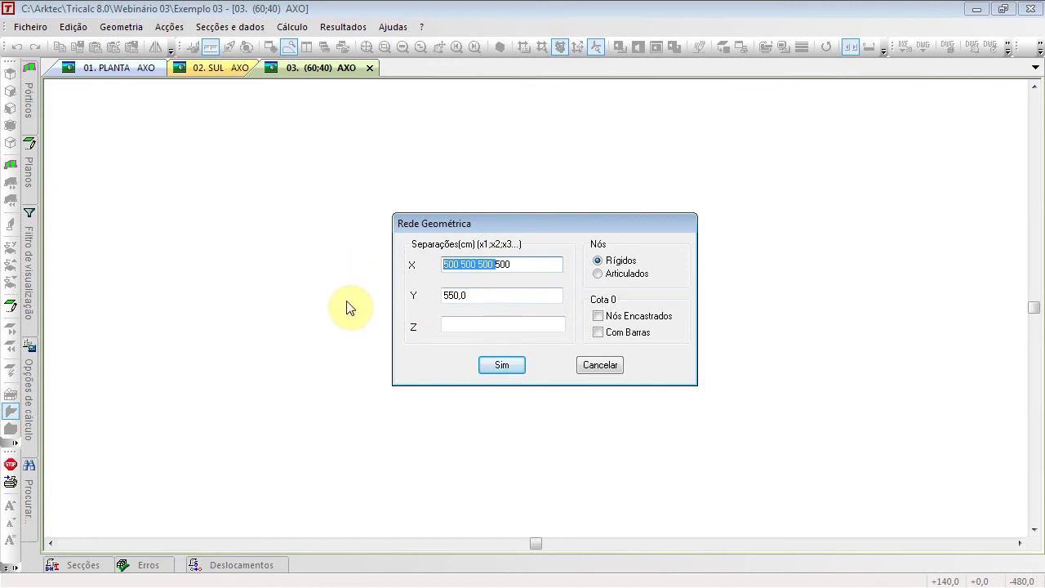
{"action": "left_click", "coordinate": [475, 324]}
{"action": "left_click_drag", "start_coordinate": [481, 295], "coordinate": [374, 286]}
{"action": "type", "text": "300"}
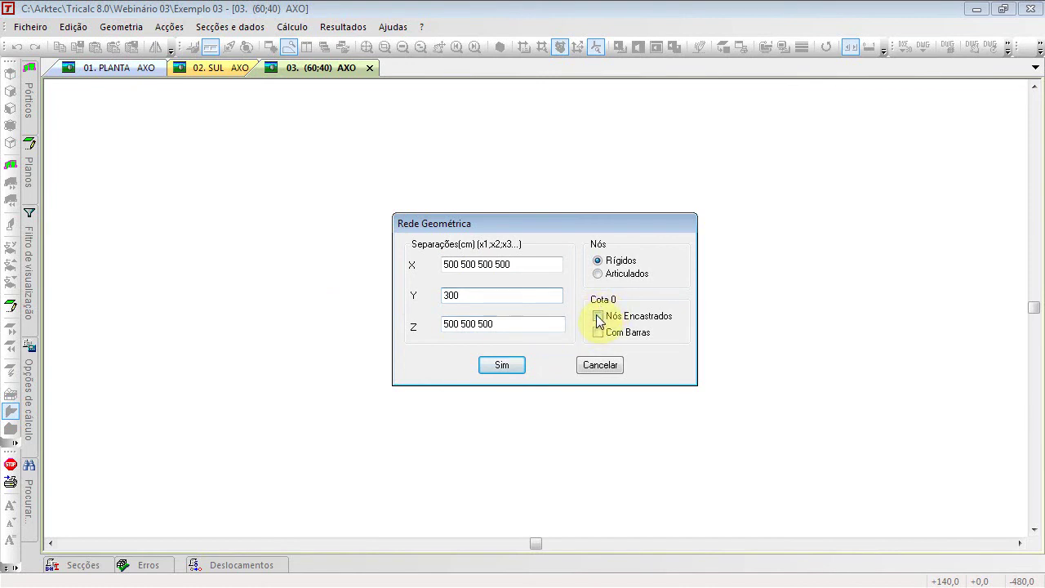
{"action": "left_click", "coordinate": [503, 365]}
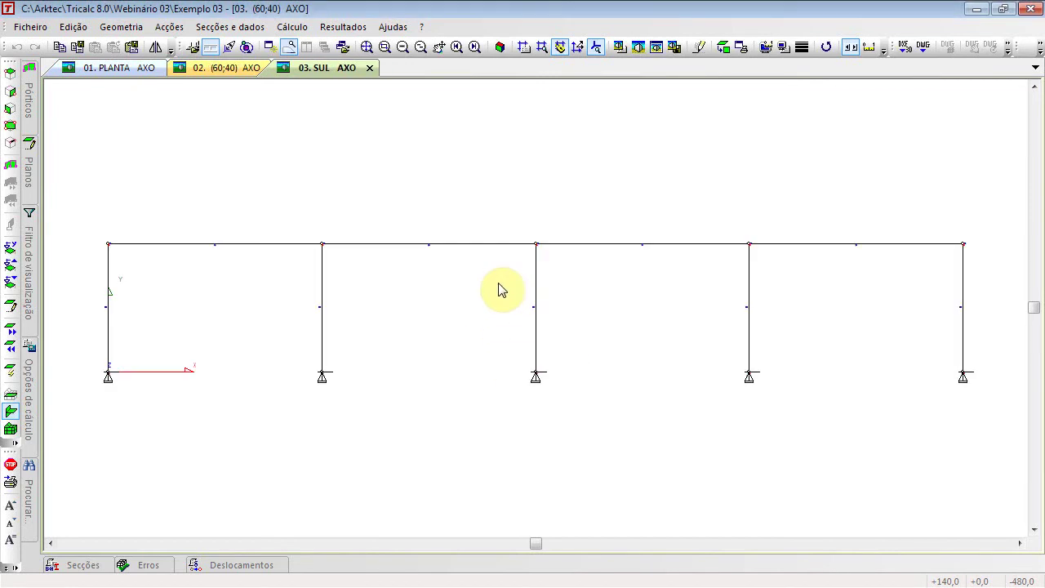
Step: Show the grid in the (60;40) axonometric view and pre-dimension the structure's sections automatically
{"action": "left_click_drag", "start_coordinate": [512, 67], "coordinate": [181, 35]}
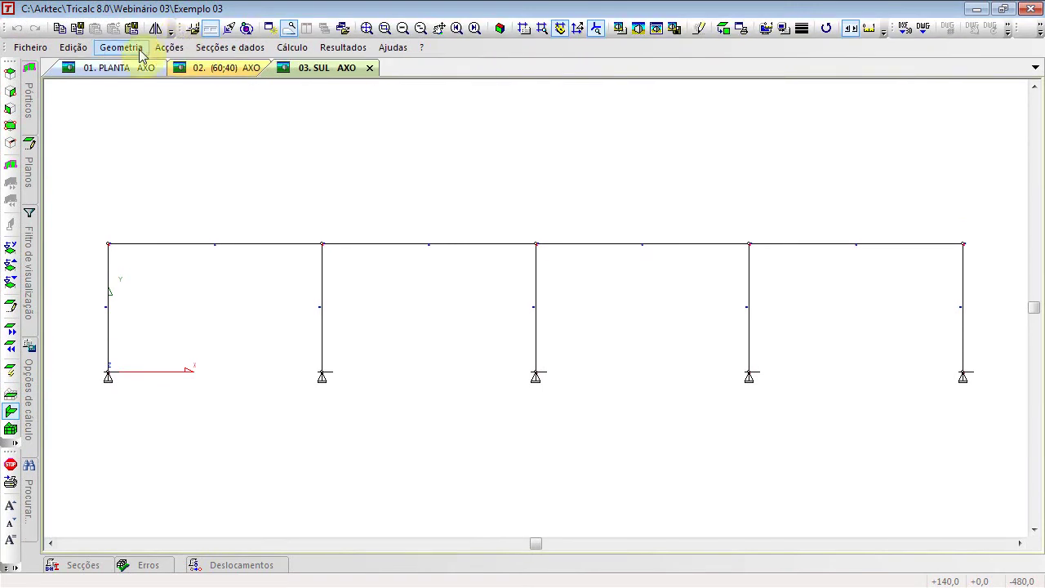
{"action": "left_click_drag", "start_coordinate": [8, 36], "coordinate": [12, 31]}
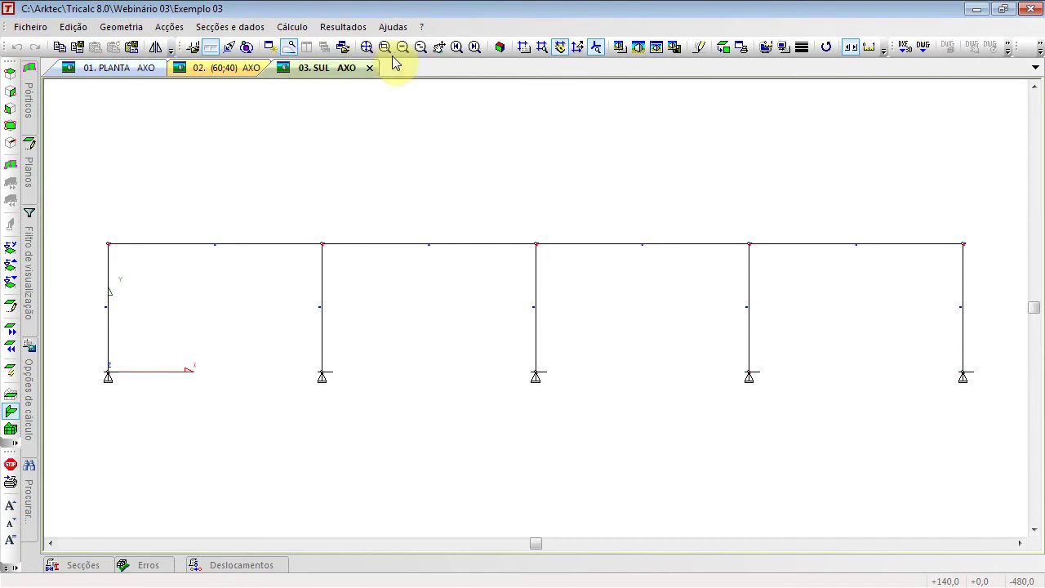
{"action": "left_click", "coordinate": [498, 47]}
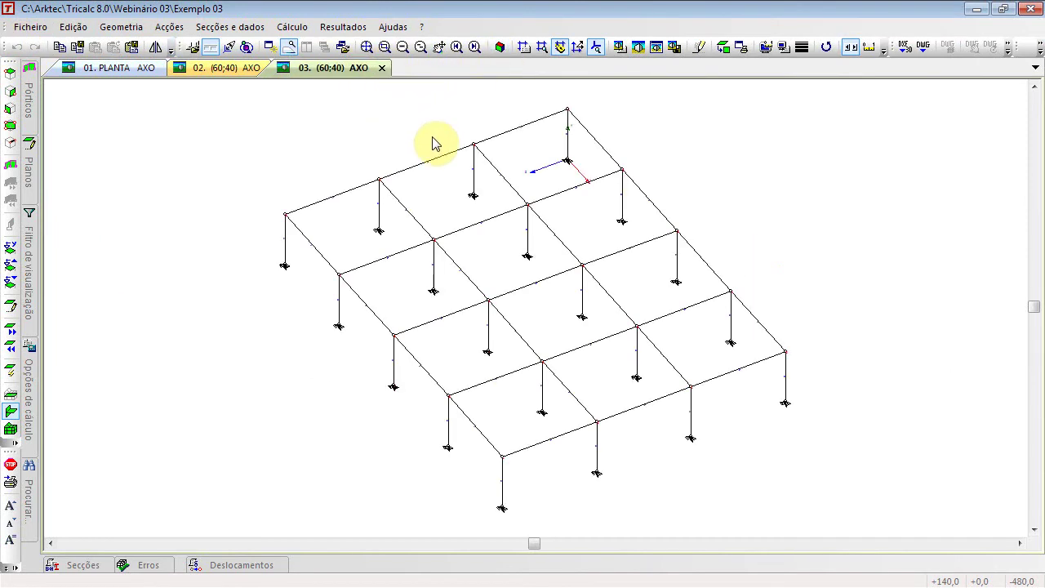
{"action": "left_click", "coordinate": [229, 27]}
{"action": "mouse_move", "coordinate": [291, 170]}
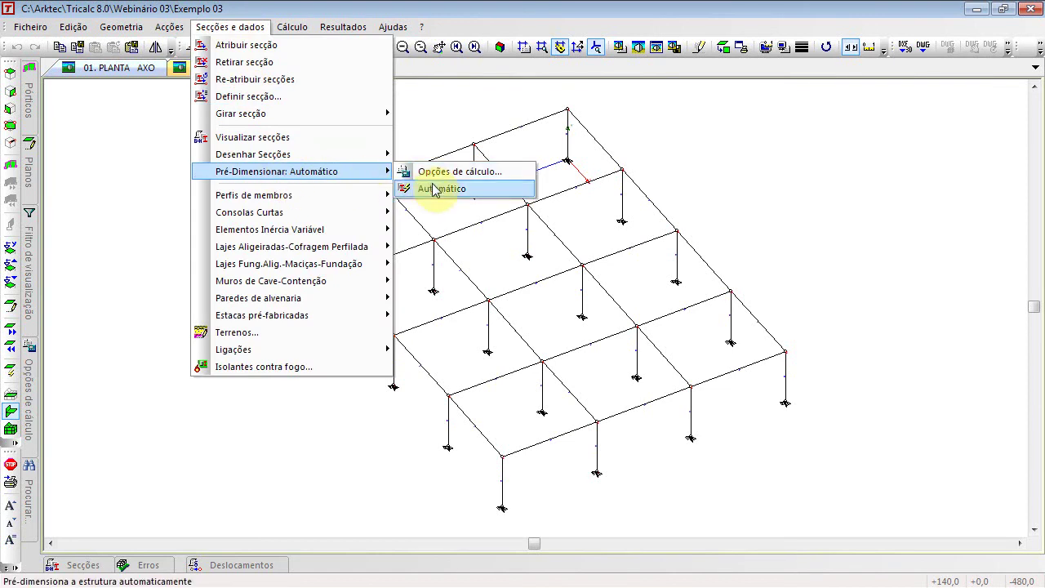
{"action": "left_click", "coordinate": [366, 187]}
Step: Render the frame structure with the wireframe model drawn over the textured bars
{"action": "left_click", "coordinate": [657, 47]}
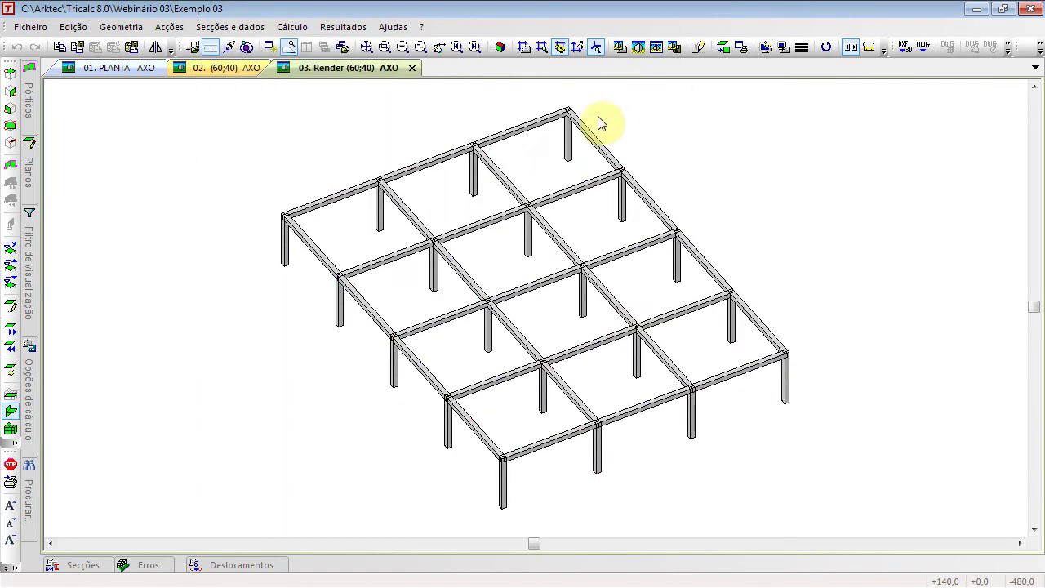
{"action": "left_click", "coordinate": [619, 48]}
{"action": "left_click", "coordinate": [430, 291]}
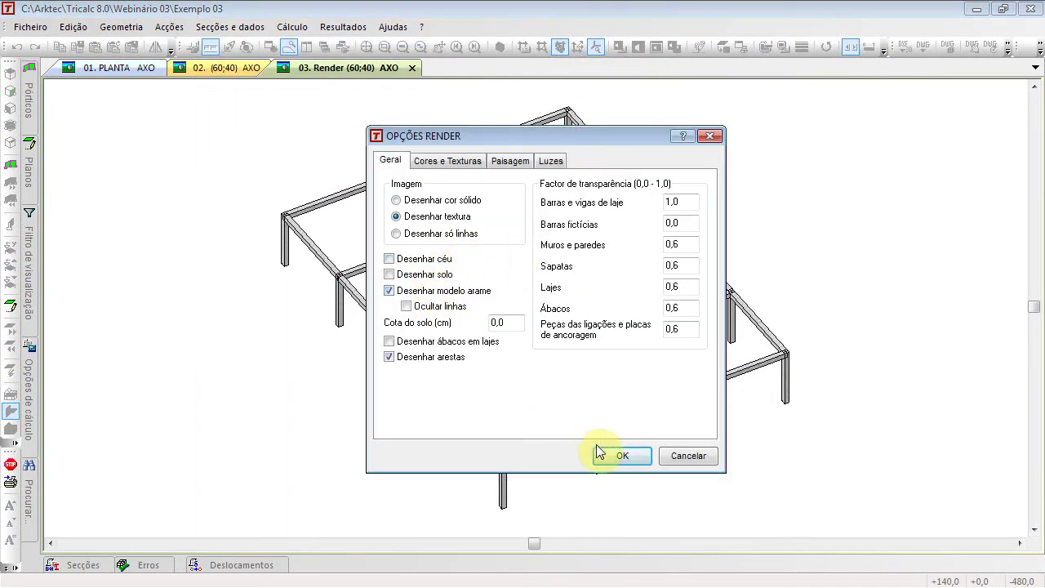
{"action": "left_click", "coordinate": [608, 458]}
Step: Define a solid slab LM1 with surface loads 4 permanent and 2 live kN/m2, 100 cm longitudinal and transverse separation and 15 cm thickness
{"action": "left_click", "coordinate": [121, 27]}
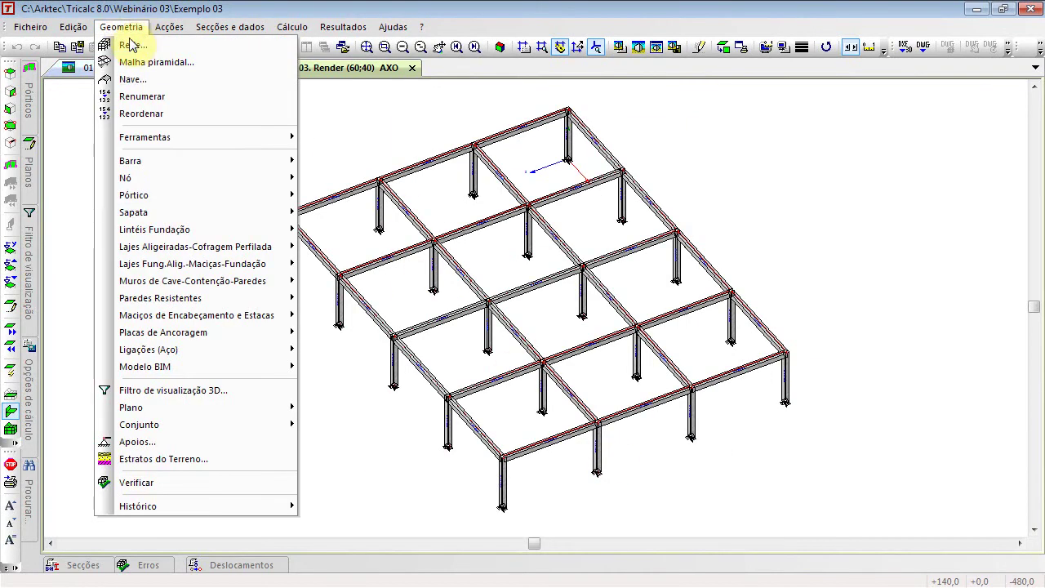
{"action": "mouse_move", "coordinate": [211, 264]}
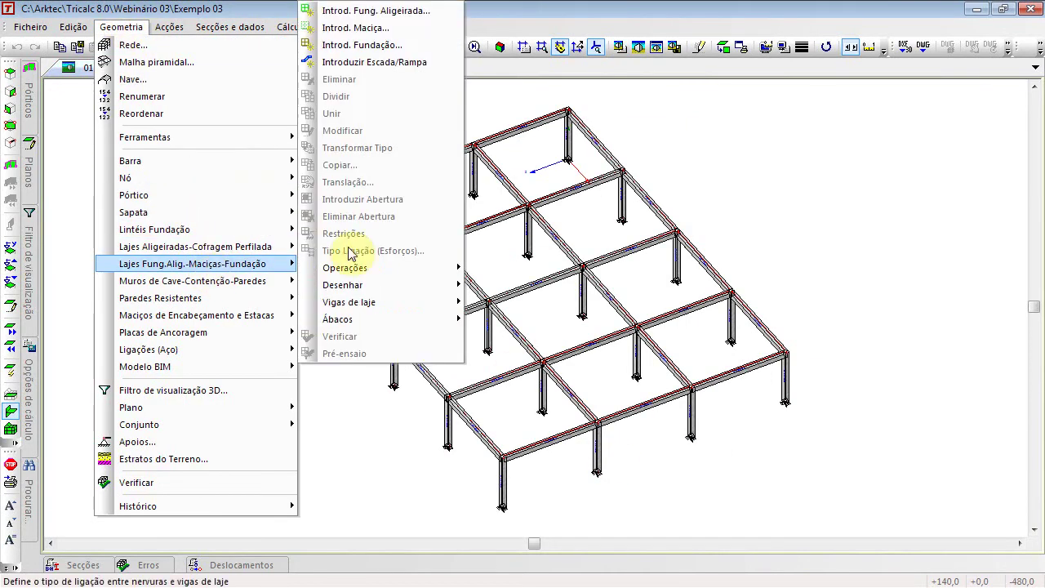
{"action": "left_click", "coordinate": [359, 28]}
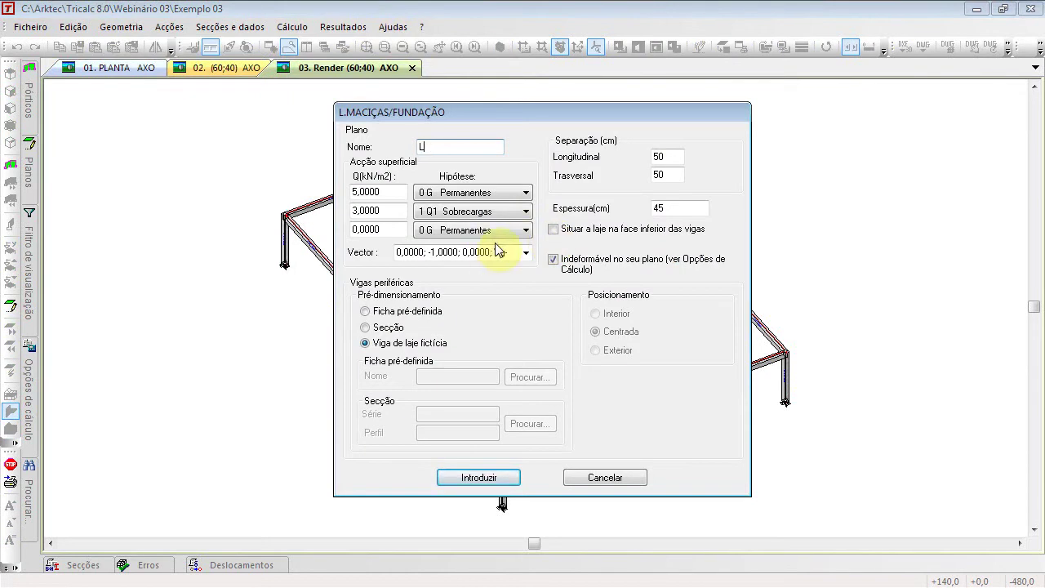
{"action": "key", "text": "Tab"}
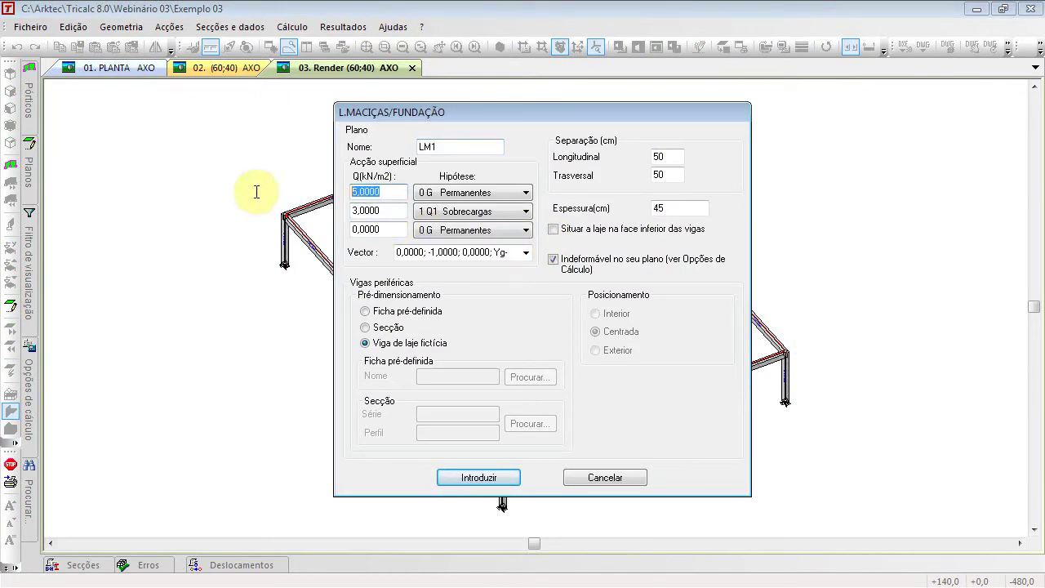
{"action": "type", "text": "4"}
{"action": "key", "text": "Tab"}
{"action": "type", "text": "2"}
{"action": "double_click", "coordinate": [657, 156]}
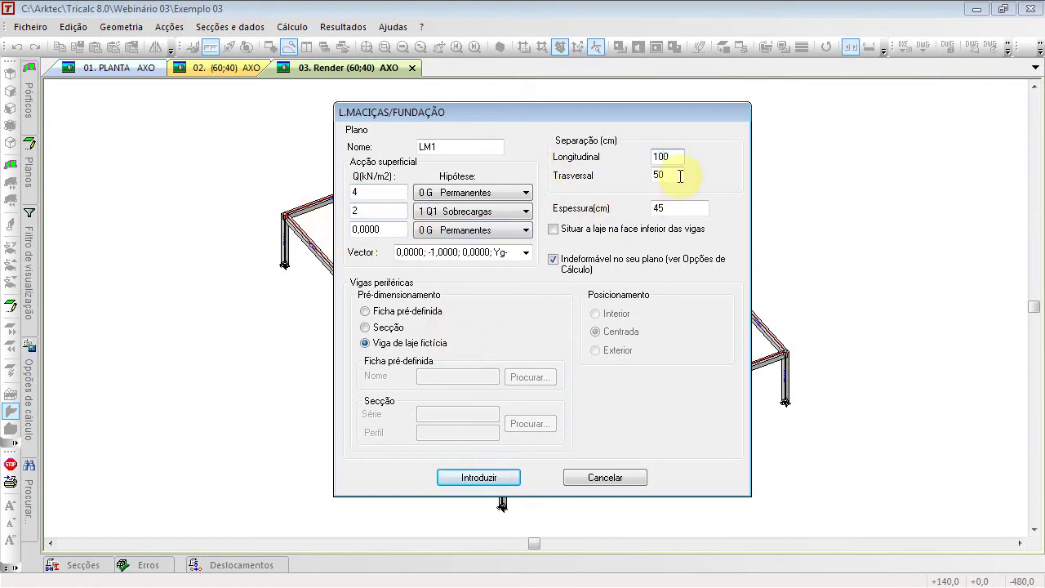
{"action": "key", "text": "Tab"}
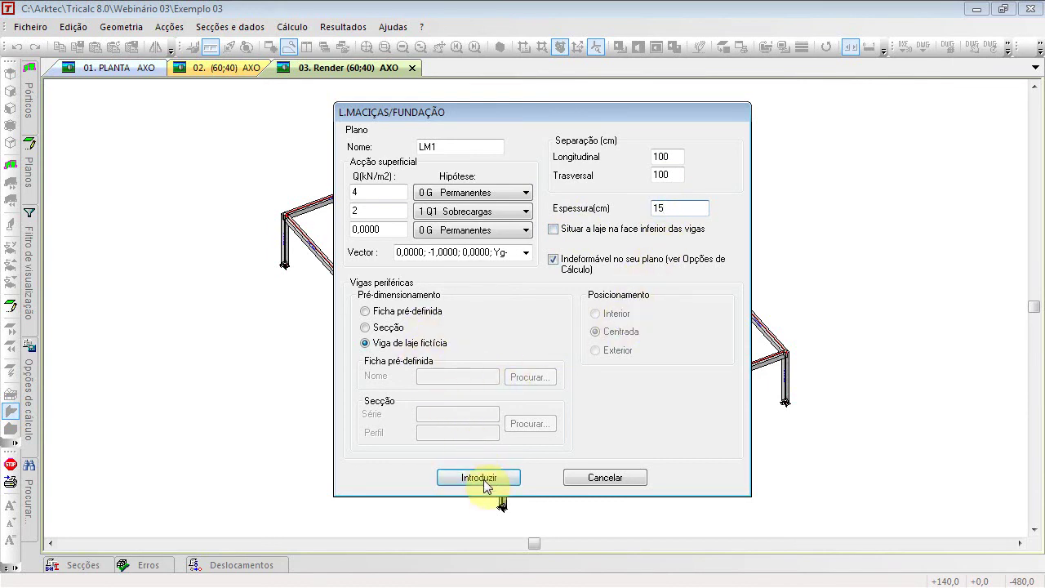
Step: Give the slab's perimeter beams a centred section from the bet series
{"action": "left_click", "coordinate": [368, 328]}
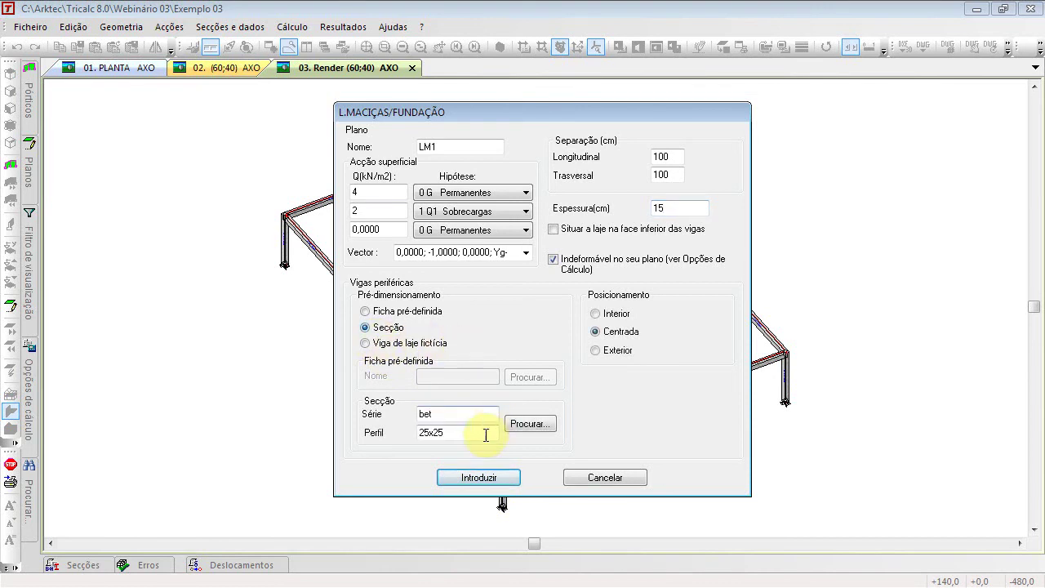
{"action": "left_click_drag", "start_coordinate": [446, 434], "coordinate": [392, 436]}
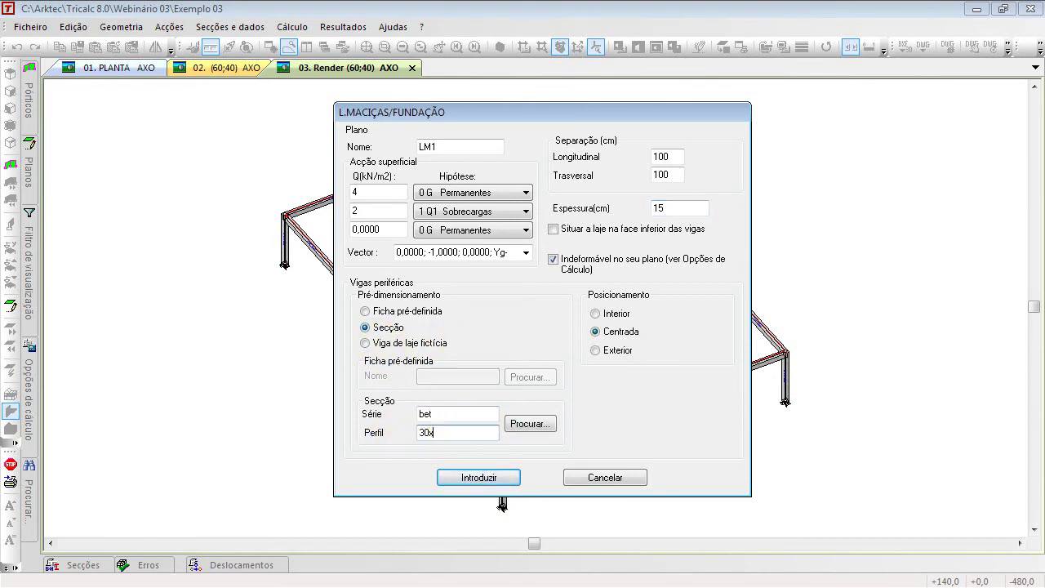
{"action": "left_click", "coordinate": [493, 476]}
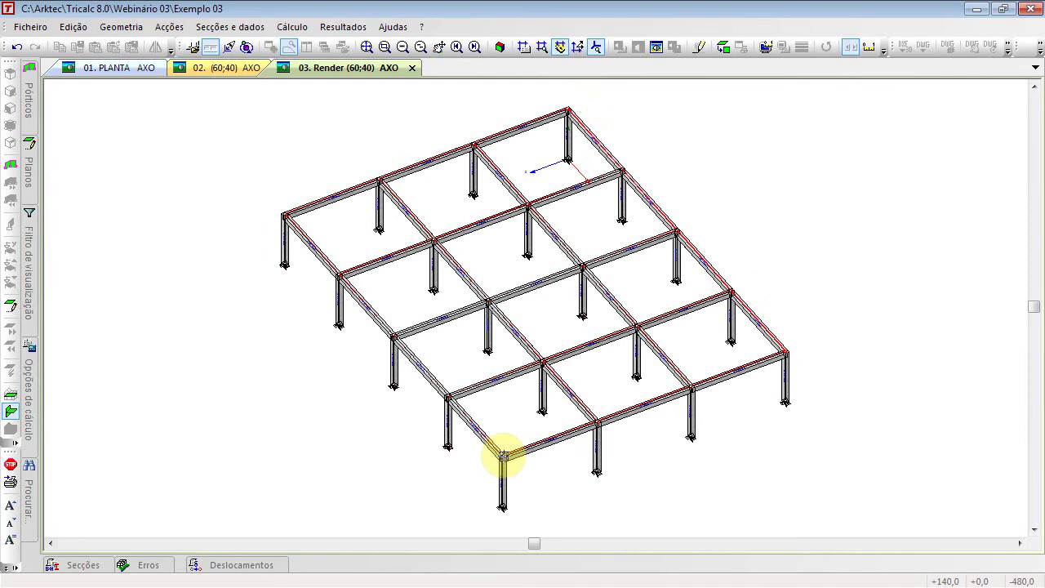
Step: Insert the solid slab over the whole beam grid in plane 300, with its direction along the outer beam and its origin at the far corner
{"action": "left_click", "coordinate": [504, 456]}
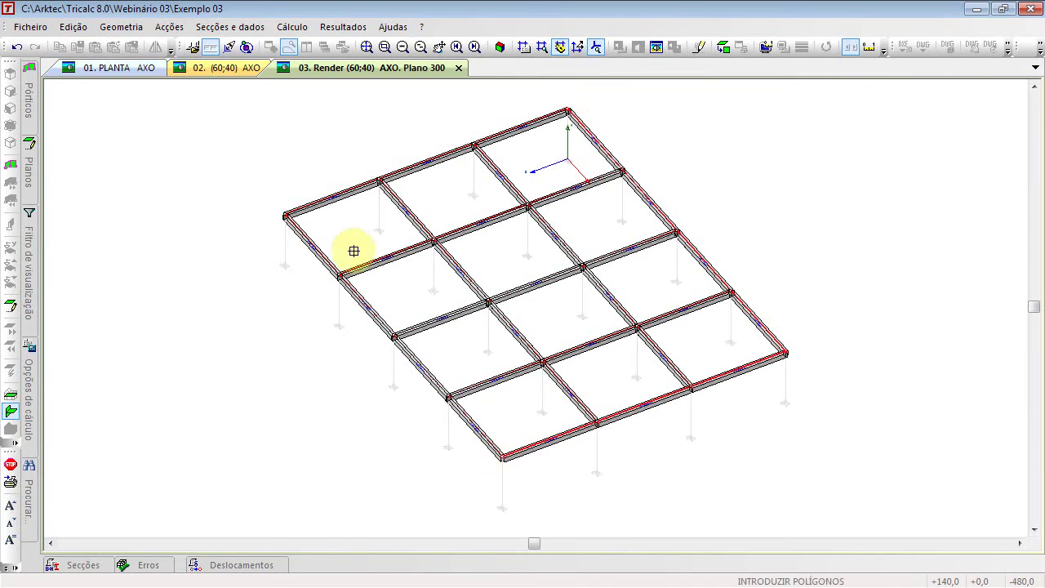
{"action": "left_click", "coordinate": [568, 107]}
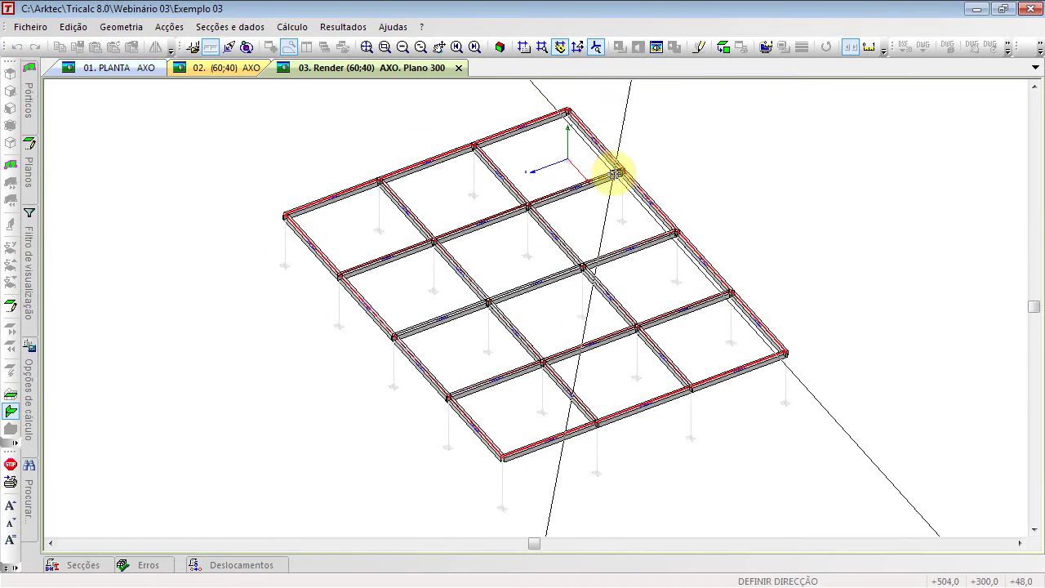
{"action": "left_click", "coordinate": [619, 171]}
{"action": "left_click", "coordinate": [584, 339]}
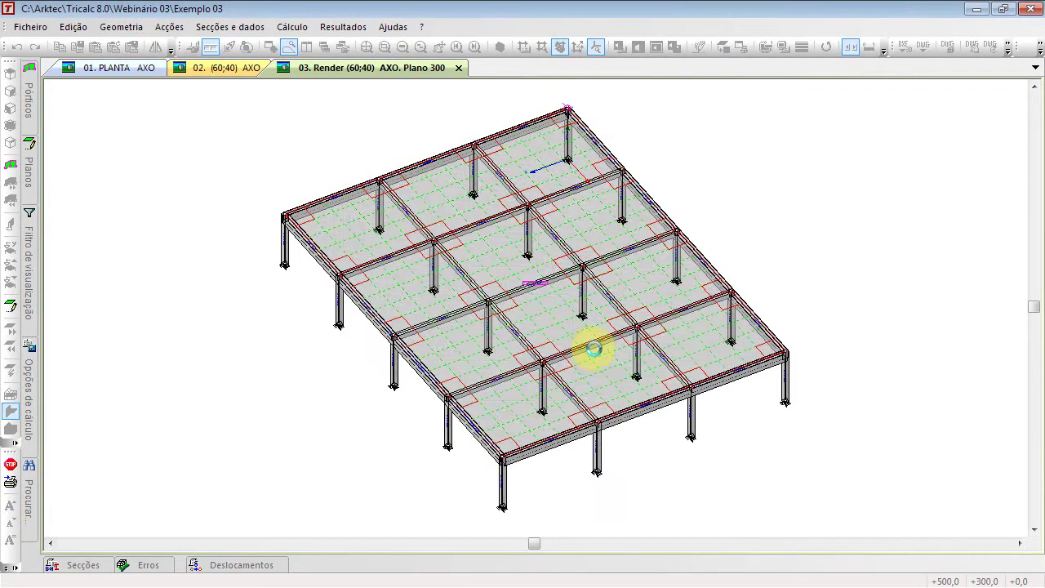
{"action": "left_click", "coordinate": [644, 480]}
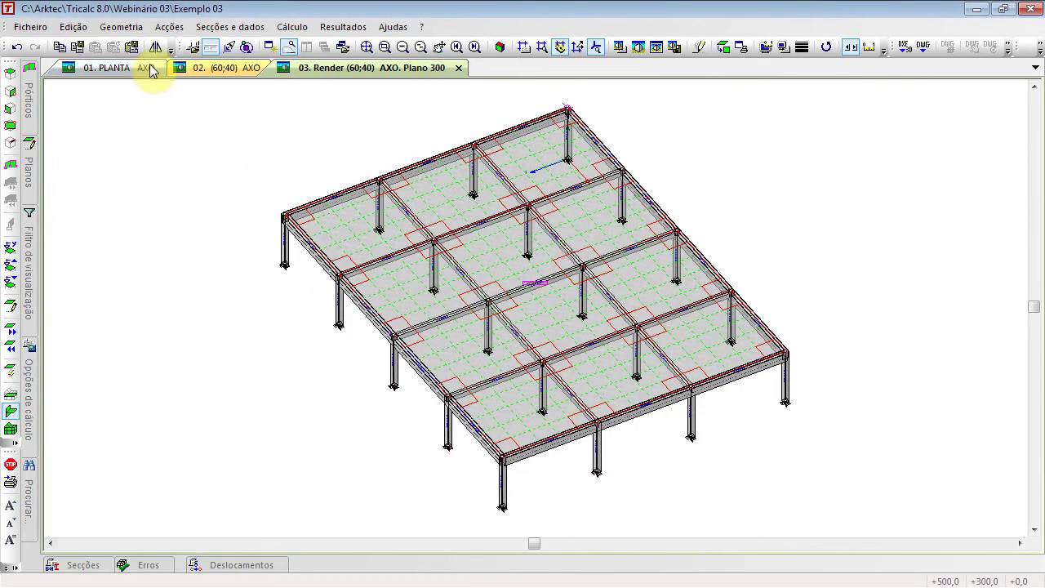
Step: Pre-dimension the structure's sections automatically and renumber its nodes and bars
{"action": "left_click", "coordinate": [134, 26]}
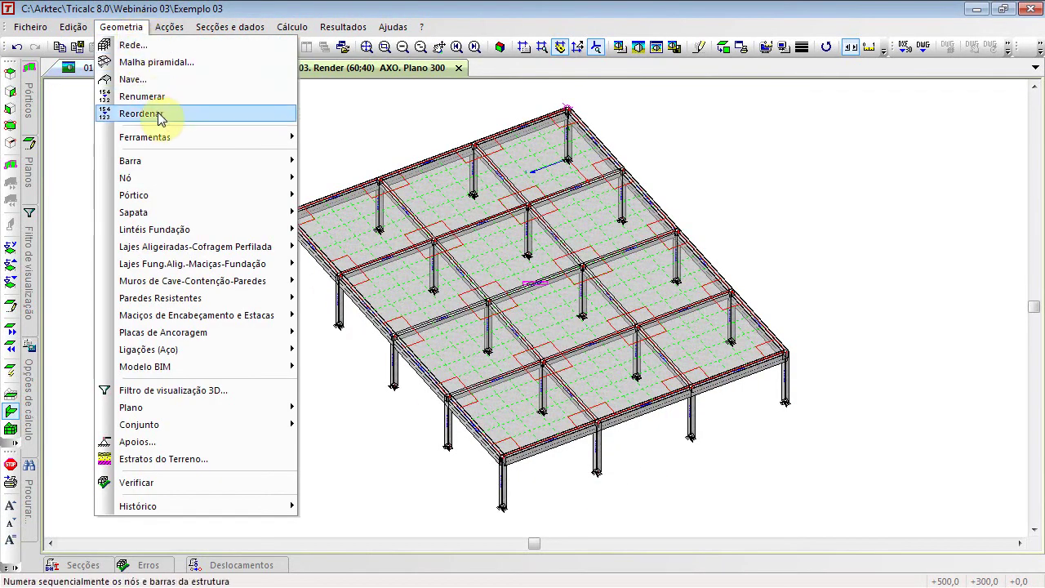
{"action": "mouse_move", "coordinate": [230, 27]}
{"action": "mouse_move", "coordinate": [264, 173]}
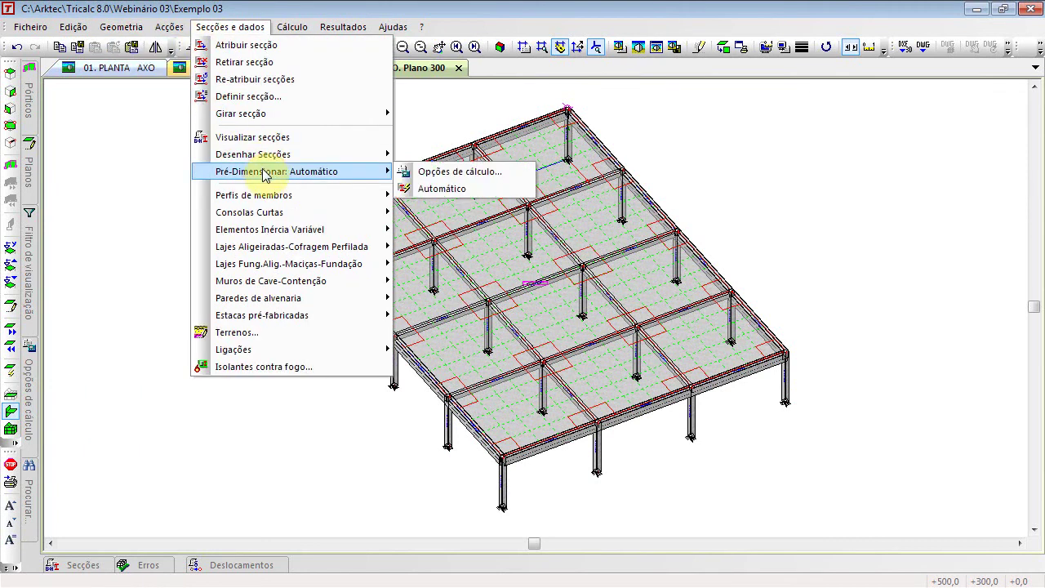
{"action": "left_click", "coordinate": [505, 188]}
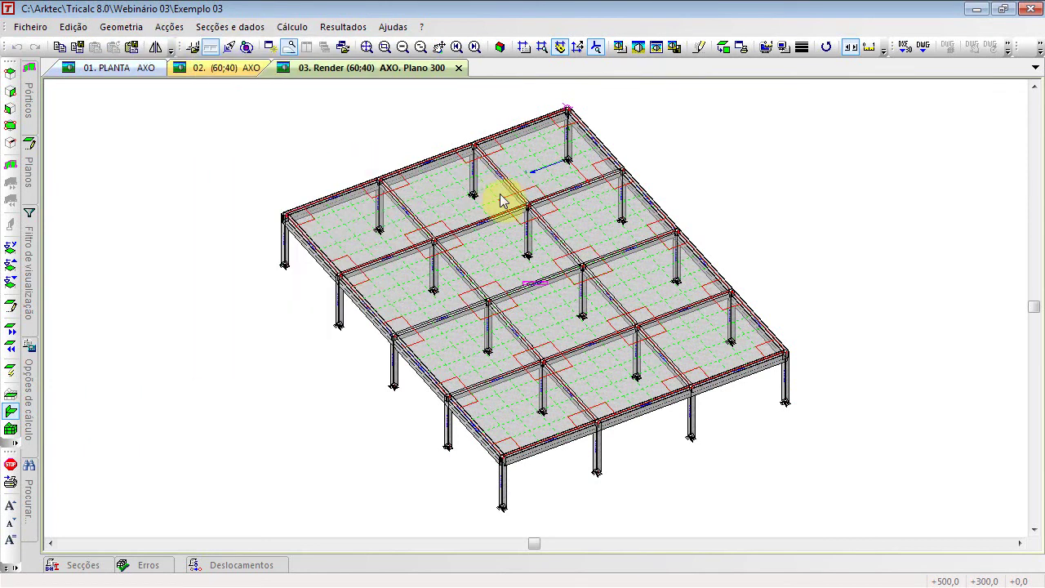
{"action": "left_click", "coordinate": [121, 27]}
{"action": "left_click", "coordinate": [179, 102]}
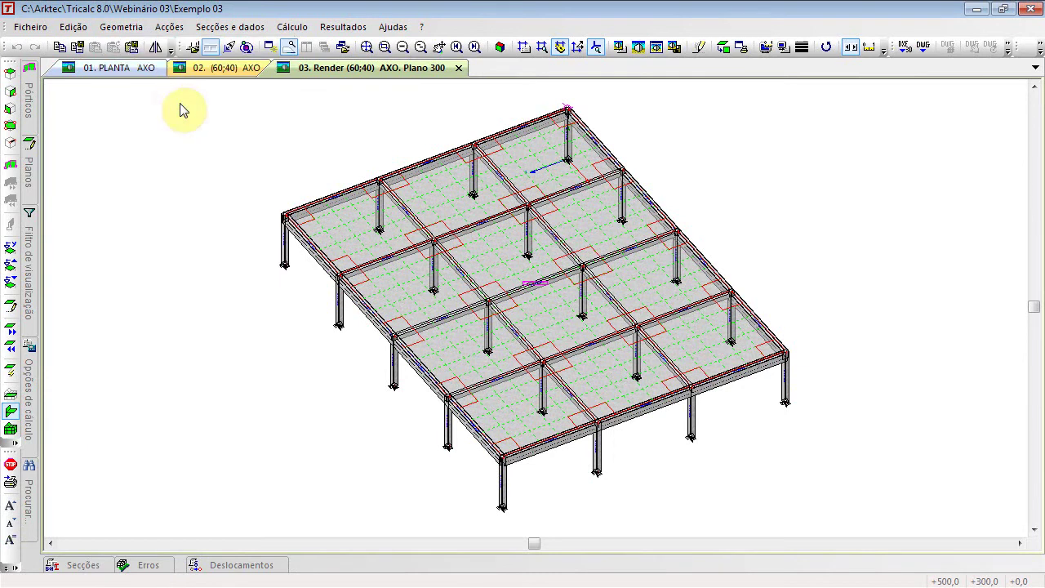
{"action": "left_click", "coordinate": [120, 27]}
{"action": "left_click", "coordinate": [139, 97]}
Step: Verify the structure's geometry with the current verification options
{"action": "left_click", "coordinate": [123, 28]}
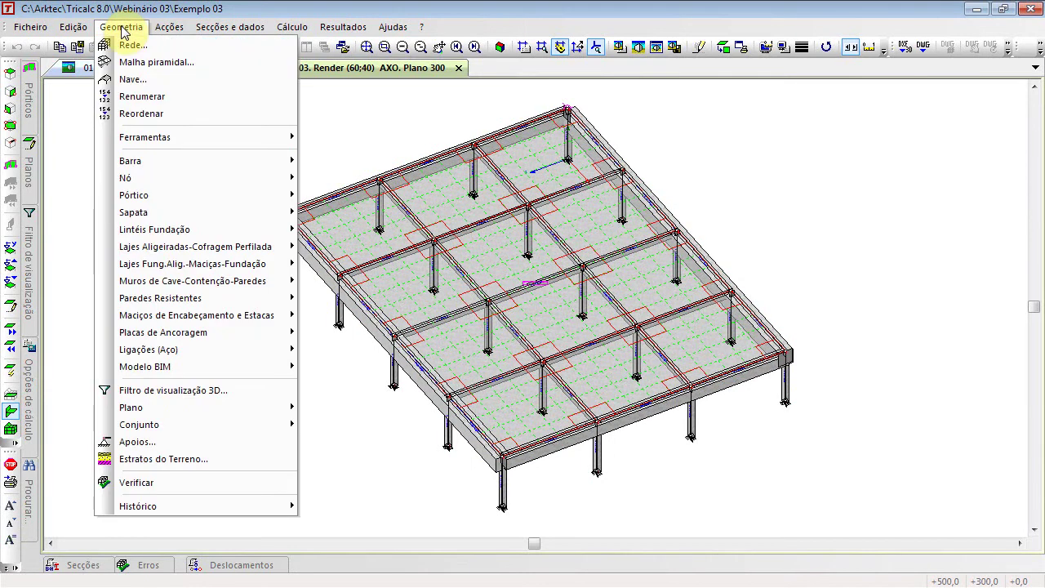
{"action": "left_click", "coordinate": [208, 483]}
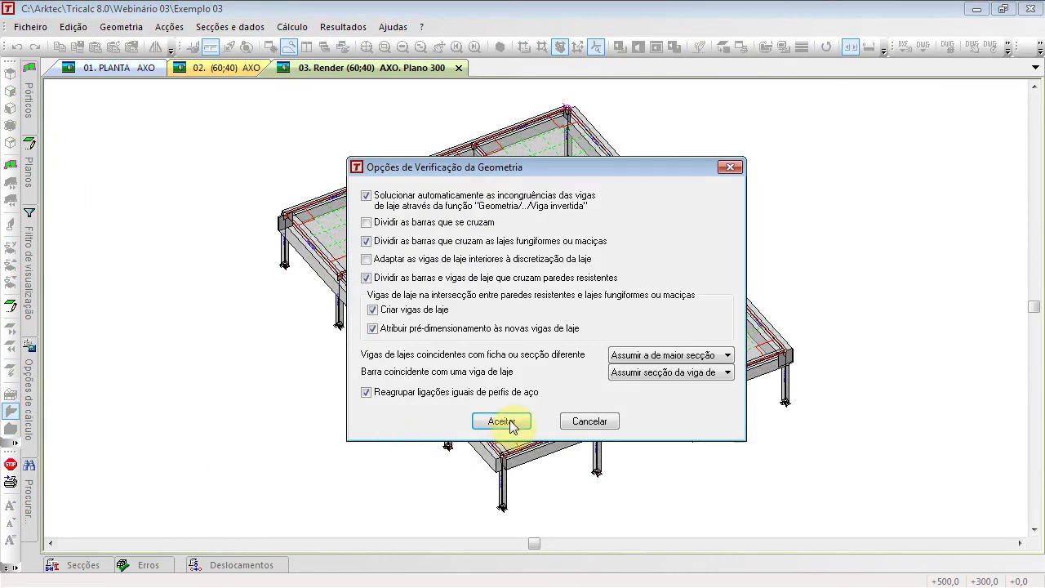
{"action": "left_click", "coordinate": [455, 487]}
{"action": "left_click", "coordinate": [584, 343]}
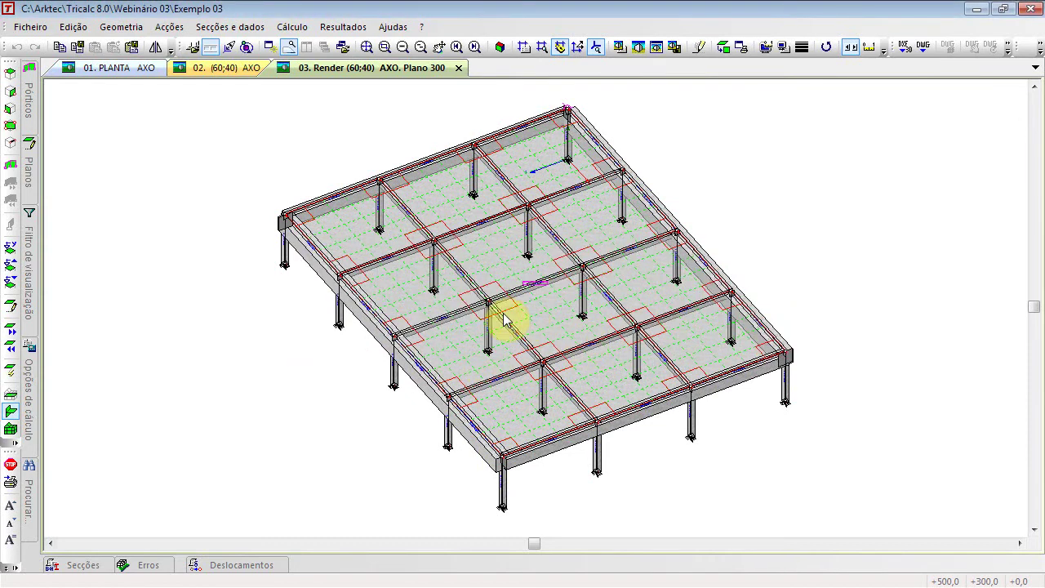
{"action": "scroll", "coordinate": [459, 329], "scroll_direction": "up", "scroll_amount": 3}
{"action": "scroll", "coordinate": [460, 333], "scroll_direction": "down", "scroll_amount": 3}
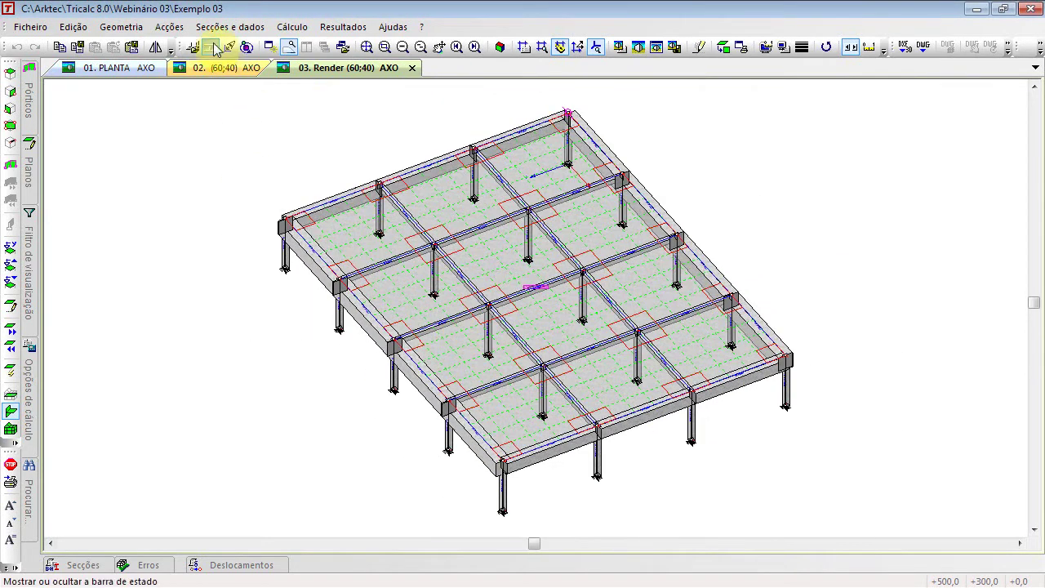
Step: Define a bar section from the series bet with profile 30x45
{"action": "left_click", "coordinate": [229, 26]}
{"action": "left_click", "coordinate": [245, 96]}
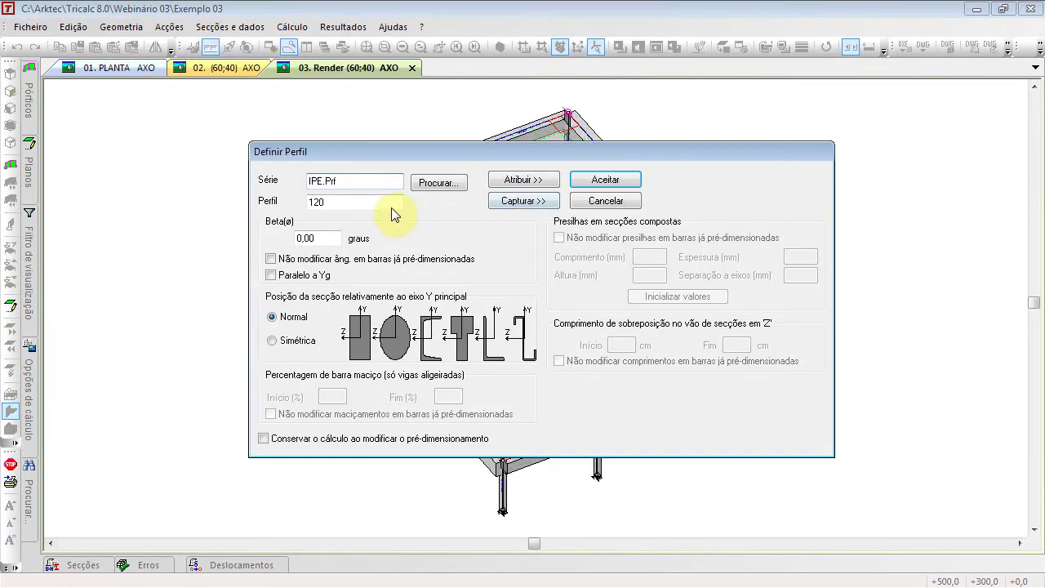
{"action": "double_click", "coordinate": [372, 185]}
{"action": "type", "text": "bet"}
{"action": "key", "text": "Tab"}
{"action": "type", "text": "30x45"}
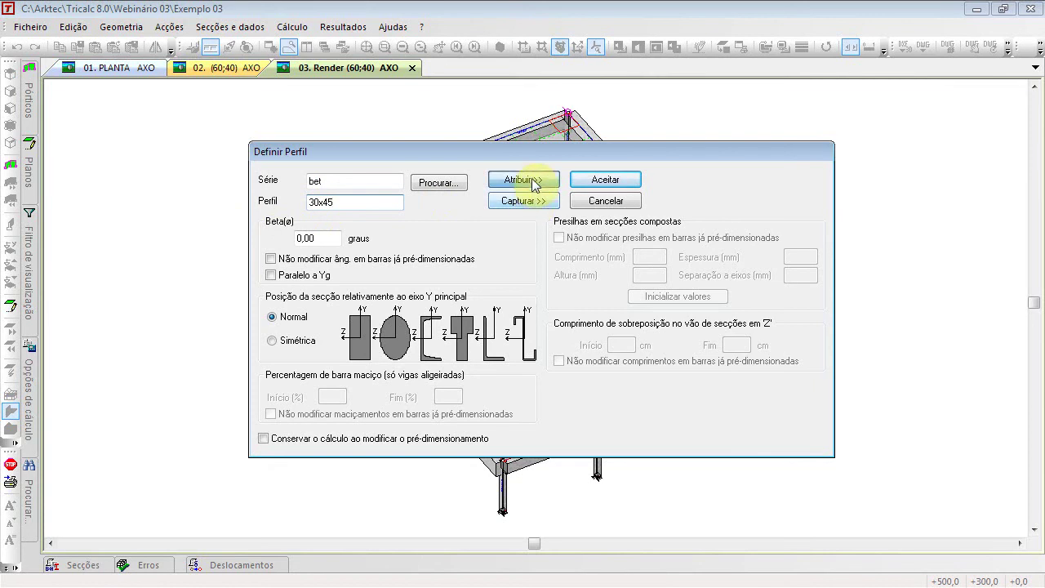
Step: Assign the defined section to all beams at the slab level, selecting them together in a low axonometric view
{"action": "left_click", "coordinate": [531, 181]}
{"action": "scroll", "coordinate": [512, 263], "scroll_direction": "up", "scroll_amount": 8}
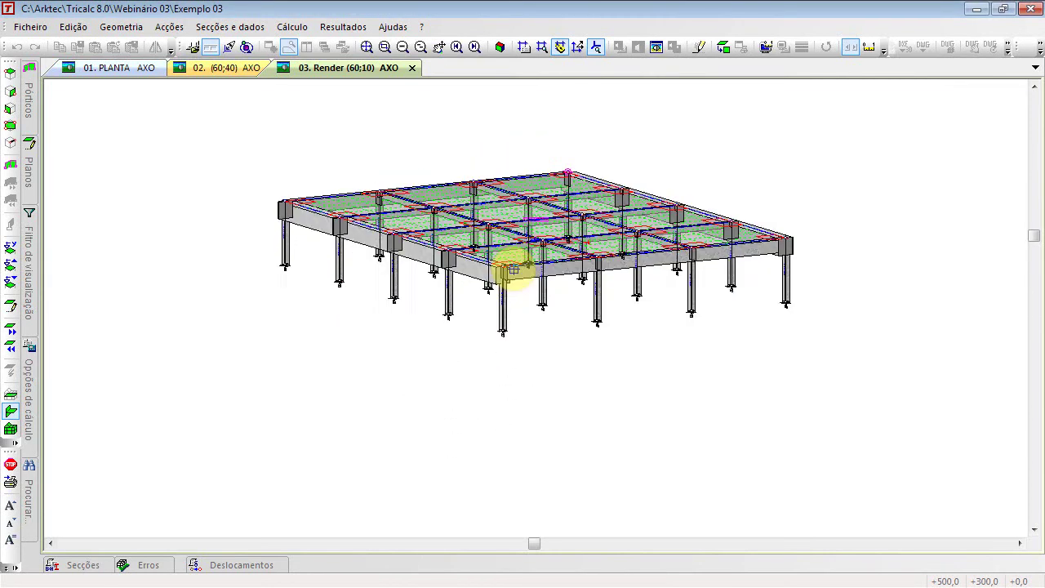
{"action": "left_click_drag", "start_coordinate": [245, 234], "coordinate": [833, 275]}
{"action": "left_click", "coordinate": [499, 48]}
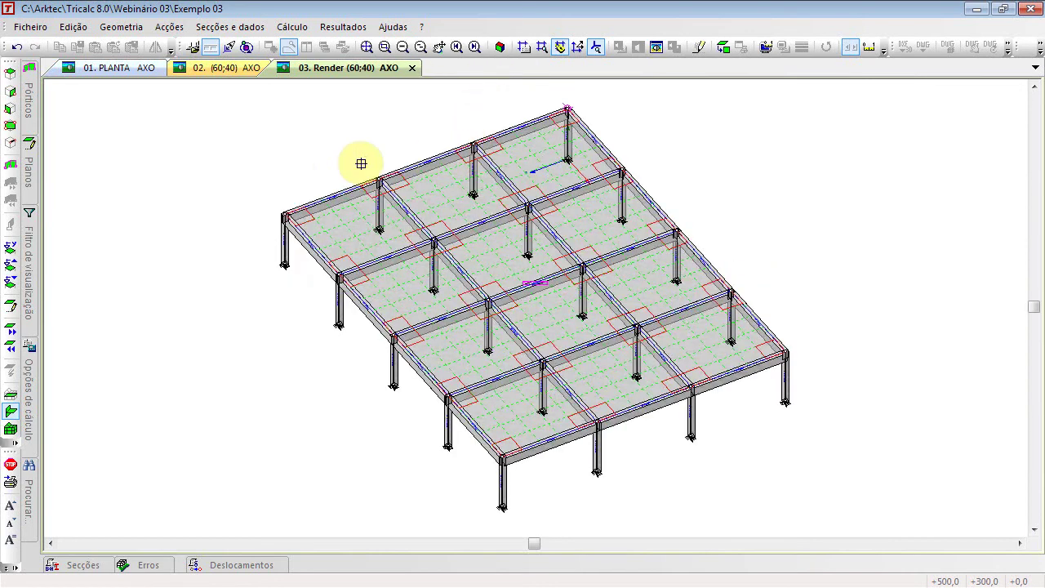
{"action": "right_click", "coordinate": [291, 174]}
{"action": "left_click", "coordinate": [604, 202]}
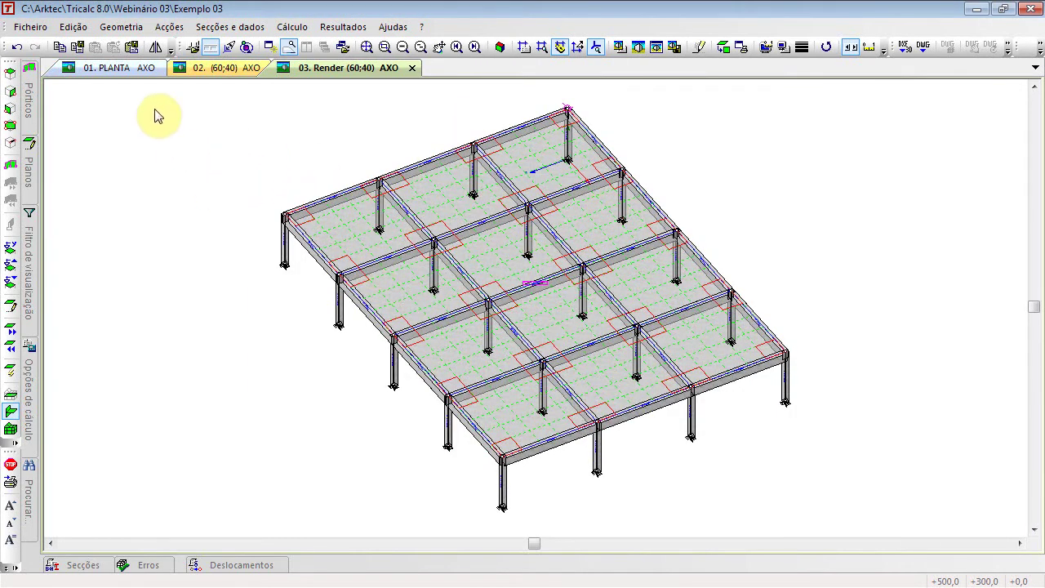
Step: Start a new nave of the sawtooth roof type (cobertura em dente de serra)
{"action": "left_click", "coordinate": [121, 27]}
{"action": "left_click", "coordinate": [130, 79]}
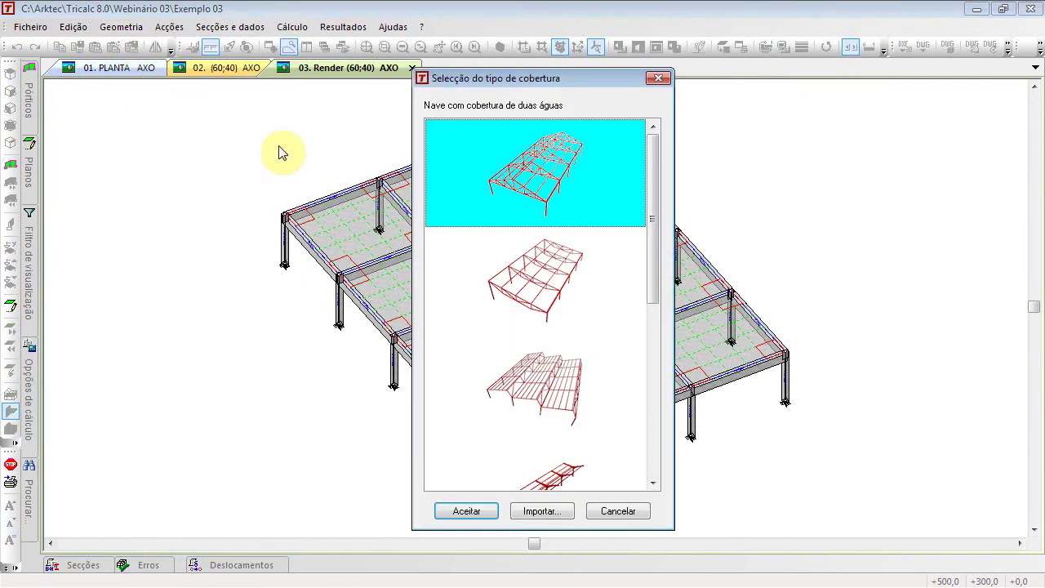
{"action": "left_click", "coordinate": [538, 400]}
{"action": "left_click", "coordinate": [481, 510]}
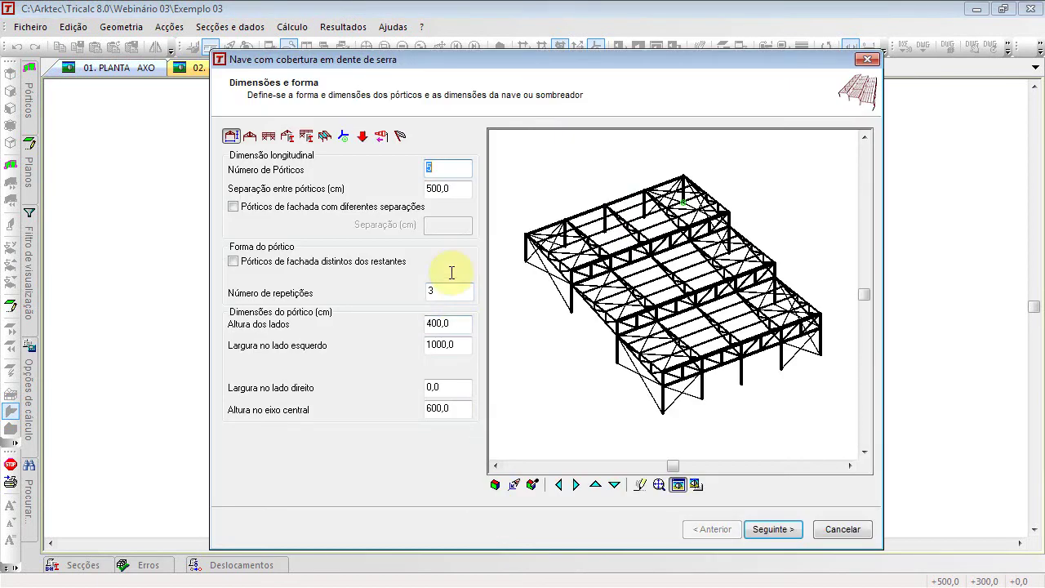
Step: Set the sawtooth nave to 3 frames with a separation of 450 cm
{"action": "left_click", "coordinate": [631, 314]}
{"action": "left_click", "coordinate": [633, 316]}
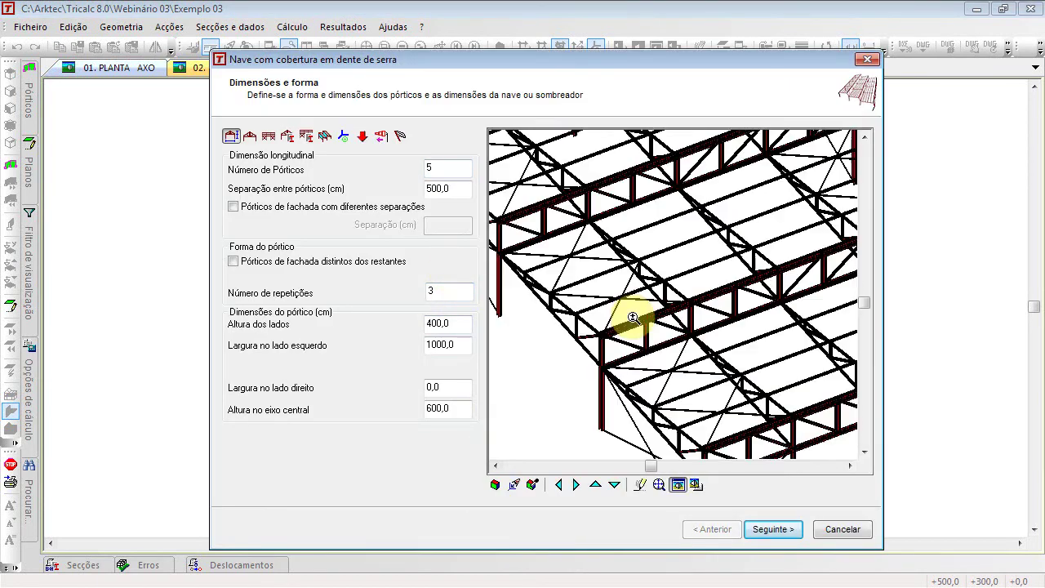
{"action": "scroll", "coordinate": [634, 311], "scroll_direction": "down", "scroll_amount": 5}
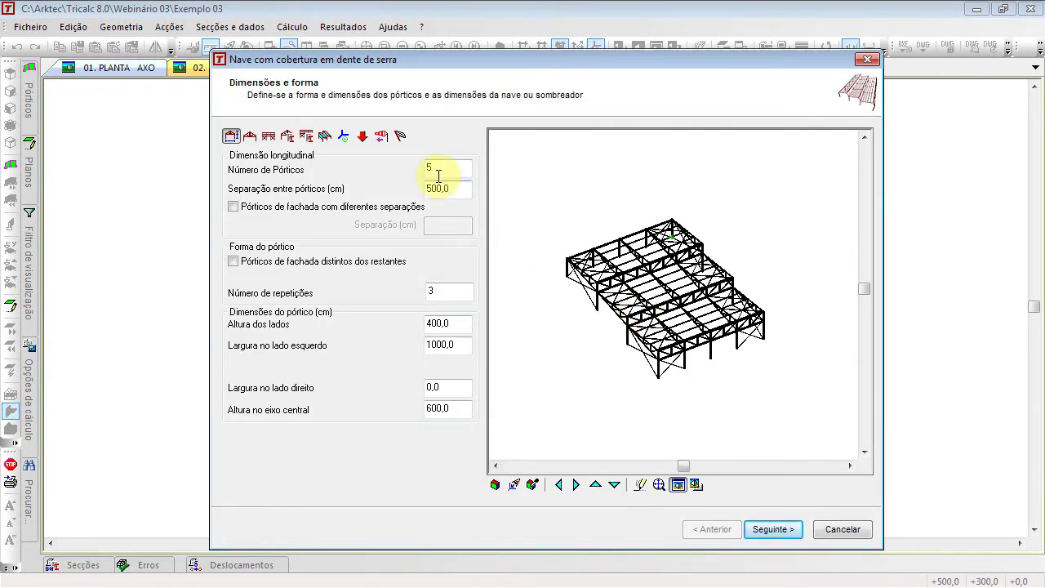
{"action": "type", "text": "3"}
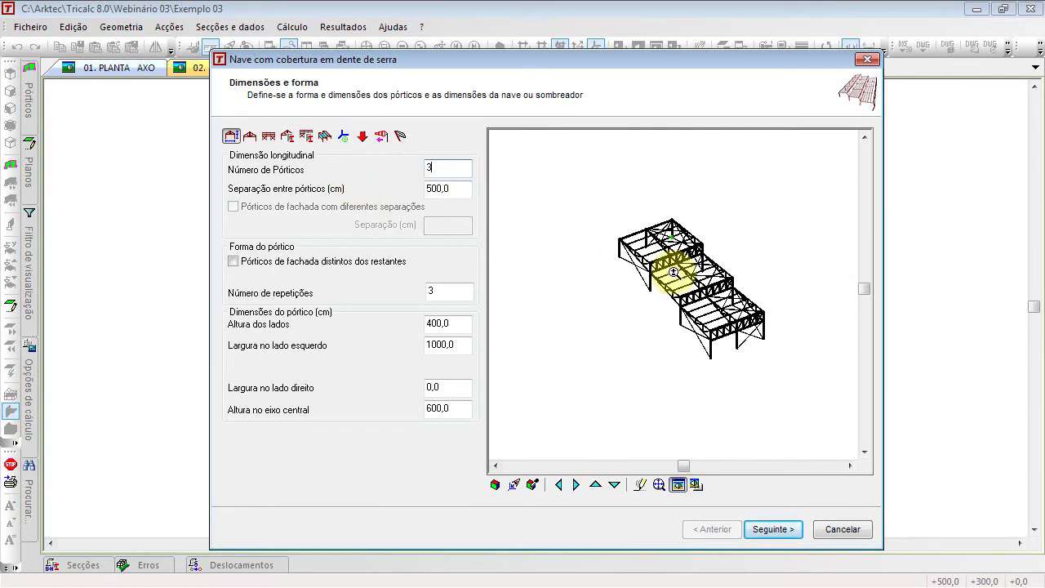
{"action": "left_click", "coordinate": [458, 190]}
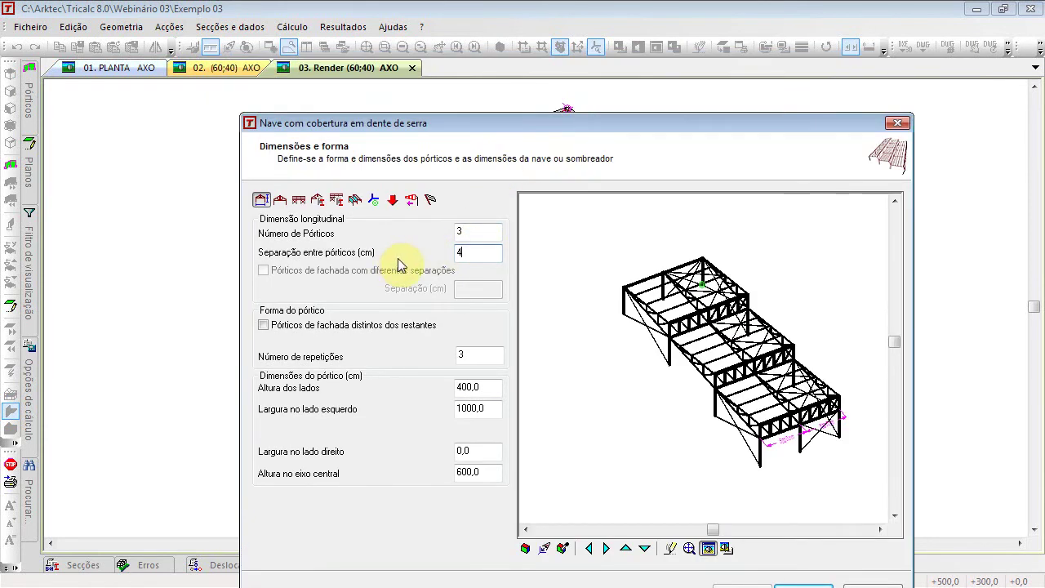
{"action": "type", "text": "50"}
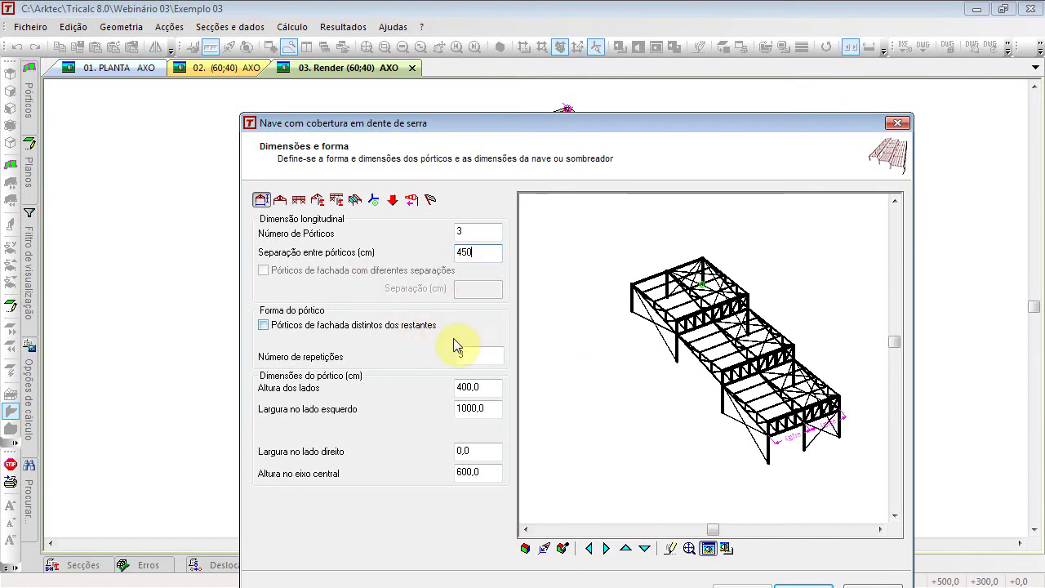
Step: Open the nave's position settings and try to pick its insertion point in the preview
{"action": "left_click", "coordinate": [426, 201]}
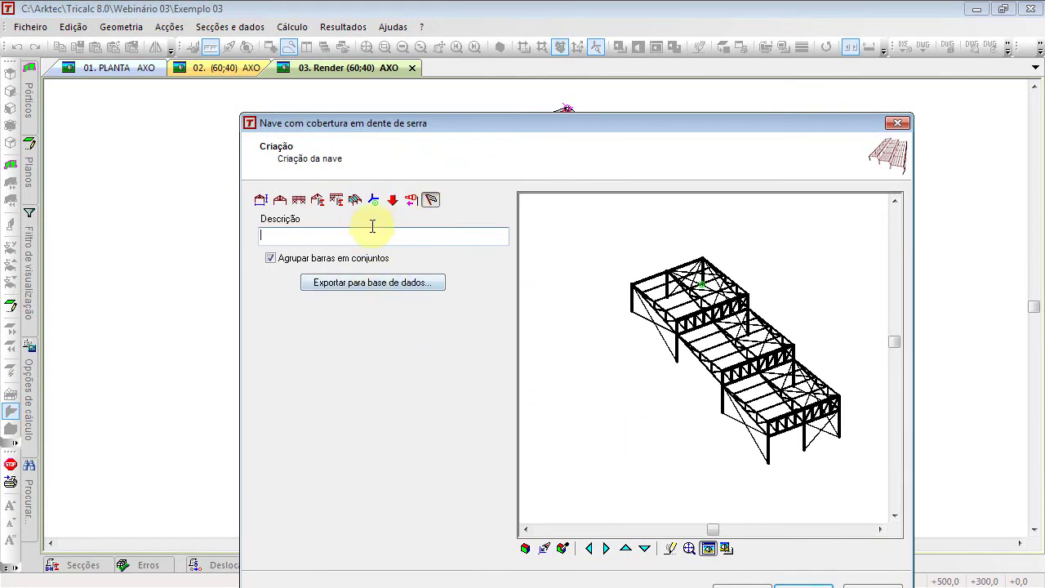
{"action": "left_click", "coordinate": [374, 200]}
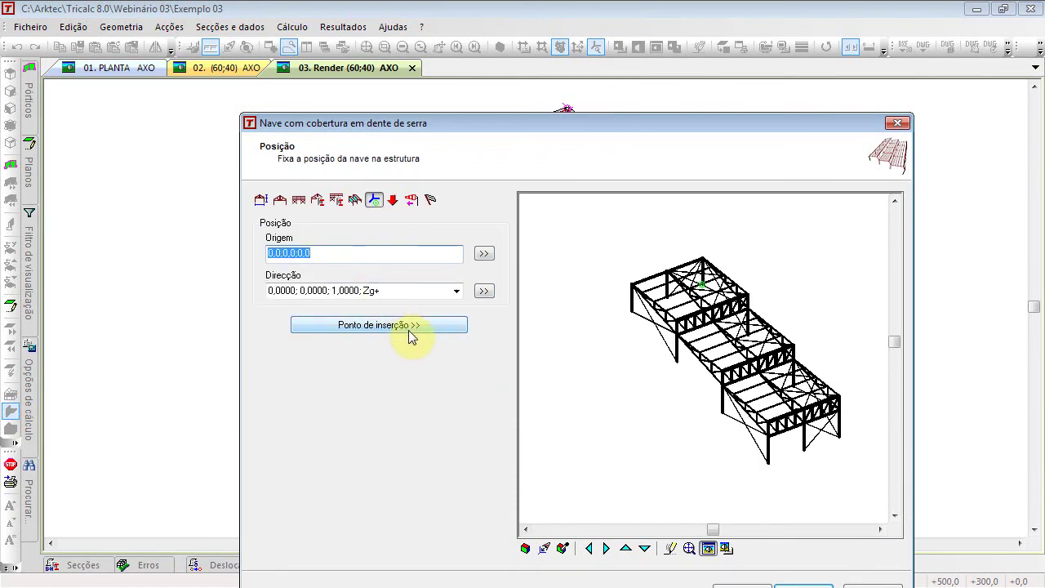
{"action": "left_click", "coordinate": [695, 275]}
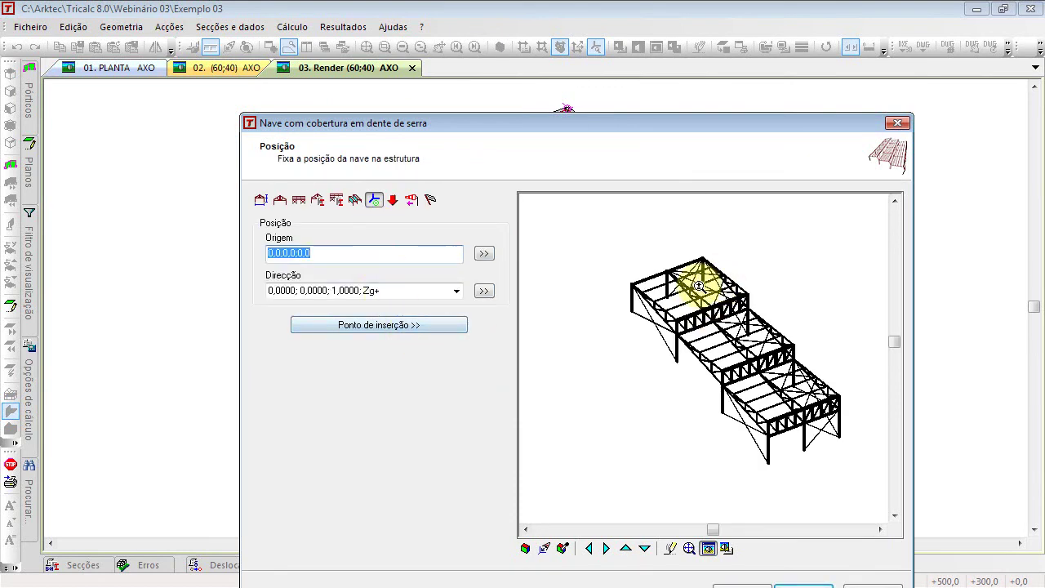
{"action": "scroll", "coordinate": [695, 275], "scroll_direction": "up", "scroll_amount": 5}
{"action": "left_click", "coordinate": [407, 321]}
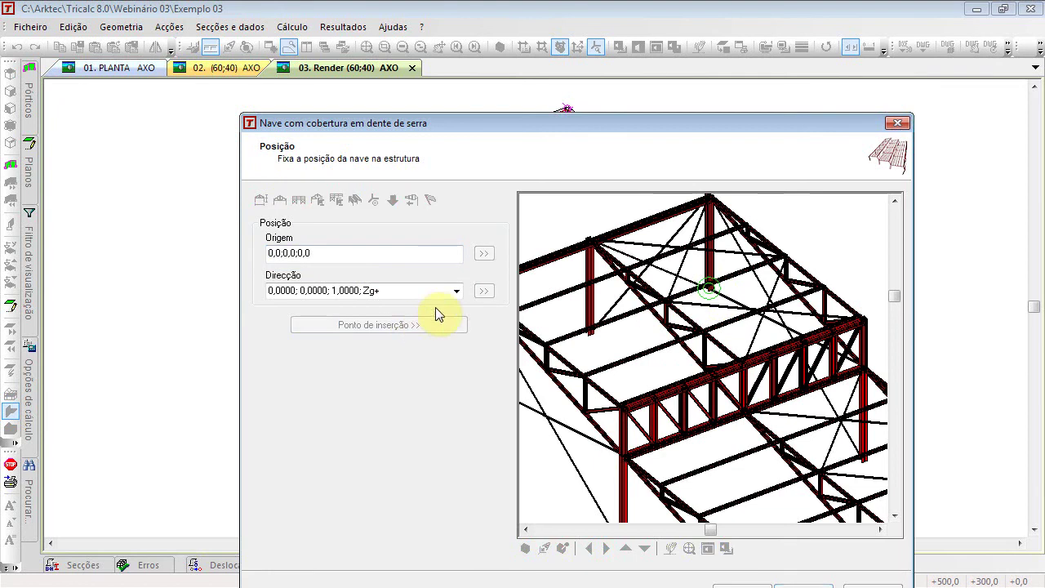
{"action": "left_click_drag", "start_coordinate": [602, 122], "coordinate": [590, 245]}
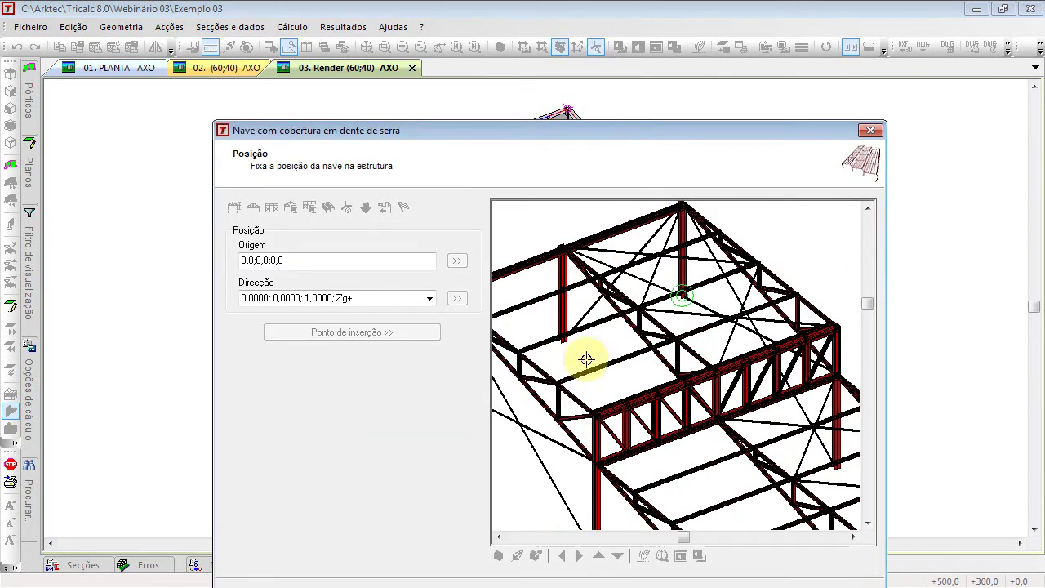
{"action": "key", "text": "alt+Tab"}
{"action": "key", "text": "alt+Tab"}
{"action": "key", "text": "alt+Tab"}
{"action": "key", "text": "alt+Tab"}
{"action": "key", "text": "alt+Tab"}
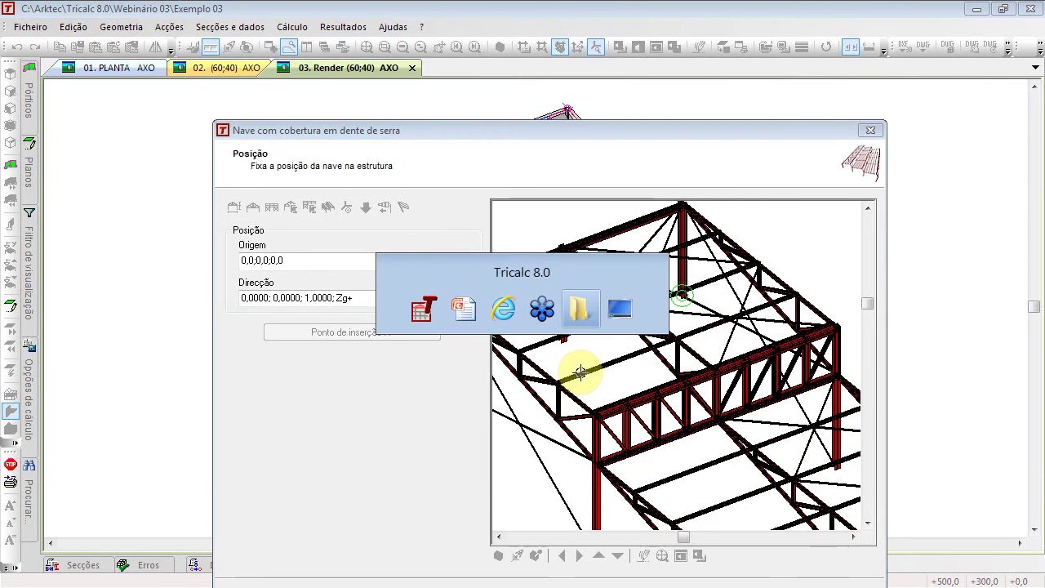
{"action": "key", "text": "alt+Tab"}
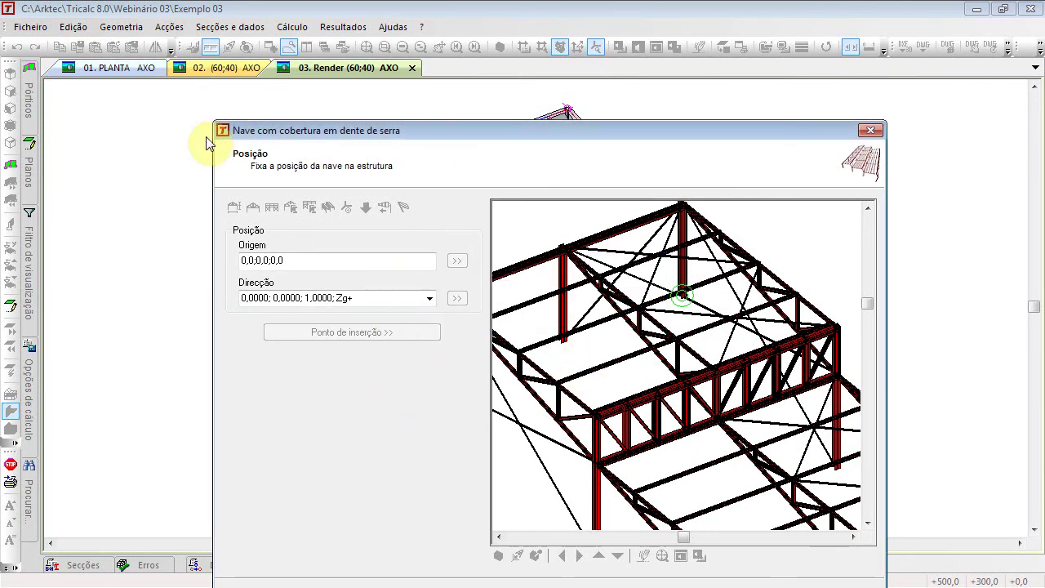
Step: Set the sawtooth nave's origin to 0,0;300,0;0,0 so that it starts at the slab level
{"action": "left_click_drag", "start_coordinate": [404, 131], "coordinate": [413, 82]}
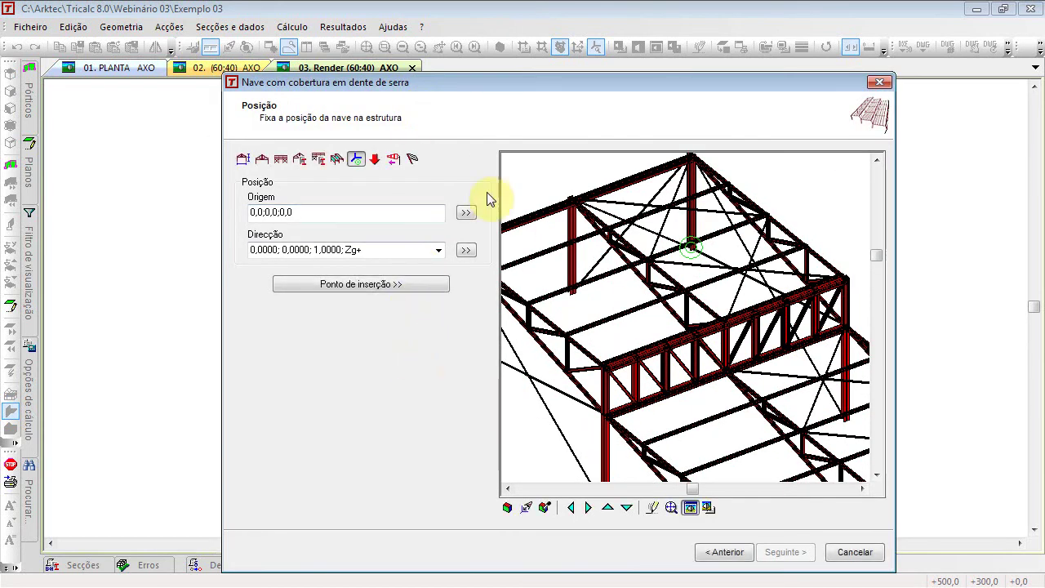
{"action": "left_click", "coordinate": [433, 280]}
{"action": "left_click_drag", "start_coordinate": [683, 85], "coordinate": [719, 165]}
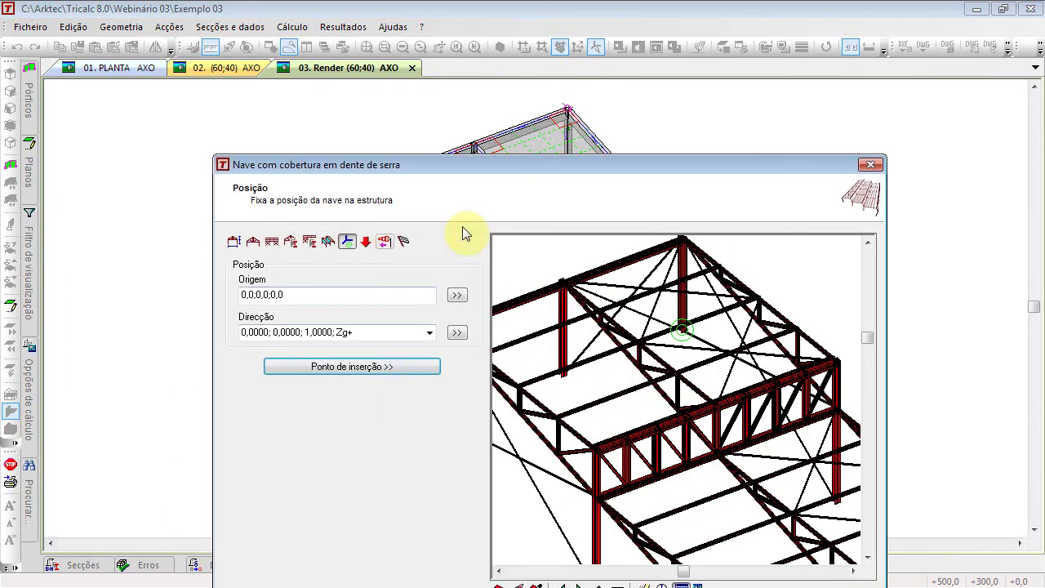
{"action": "left_click_drag", "start_coordinate": [659, 167], "coordinate": [664, 106]}
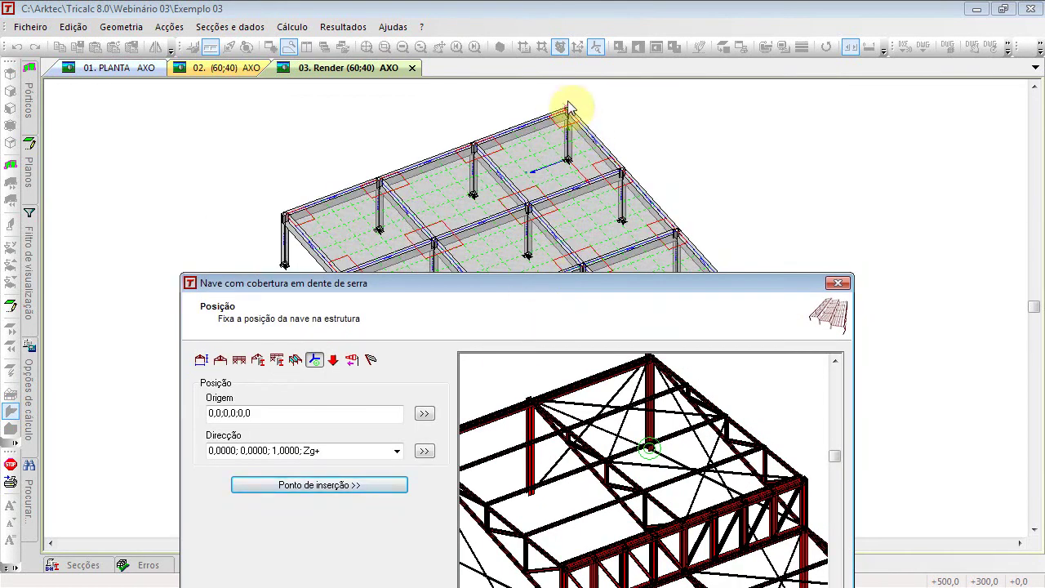
{"action": "left_click", "coordinate": [266, 454]}
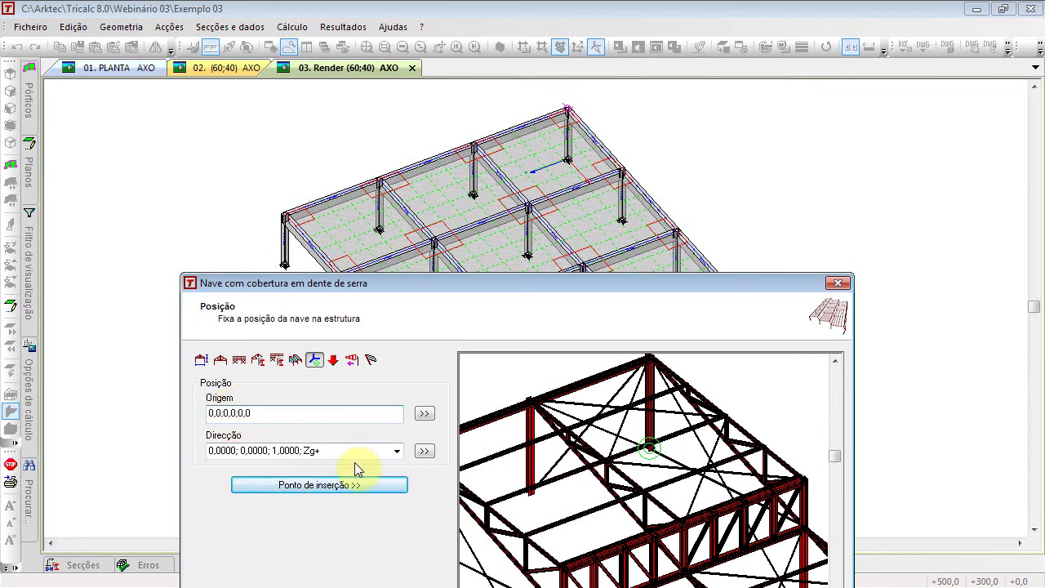
{"action": "type", "text": "30"}
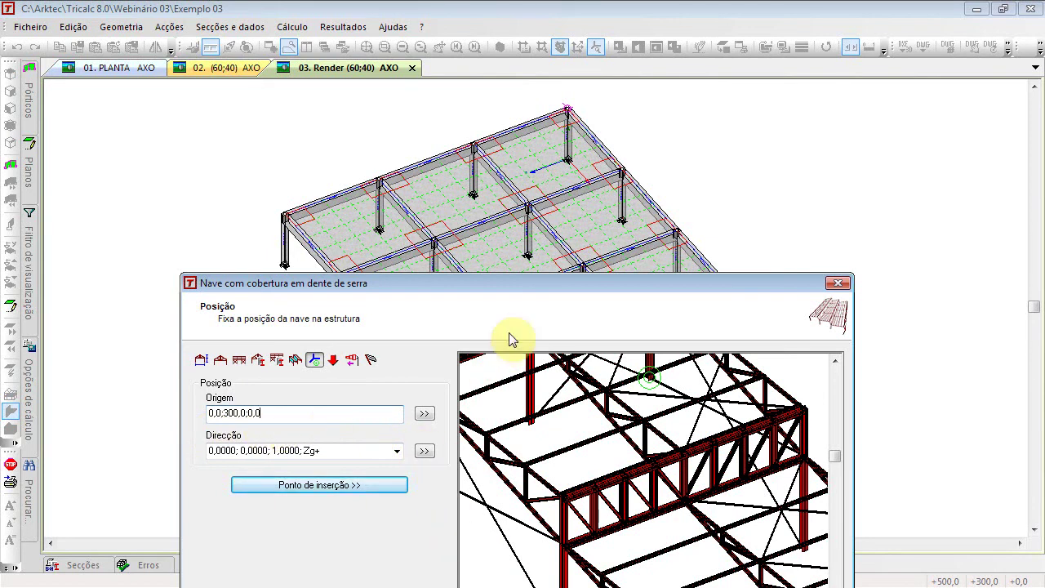
Step: Create the nave with the description afa, keeping the current structure
{"action": "left_click_drag", "start_coordinate": [523, 286], "coordinate": [532, 177]}
{"action": "left_click", "coordinate": [381, 249]}
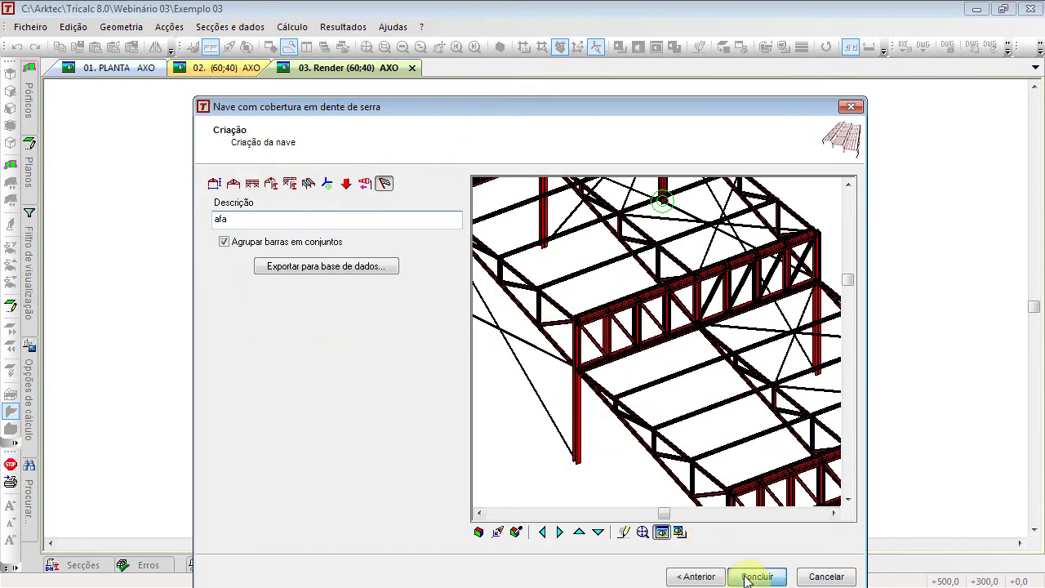
{"action": "left_click", "coordinate": [746, 577]}
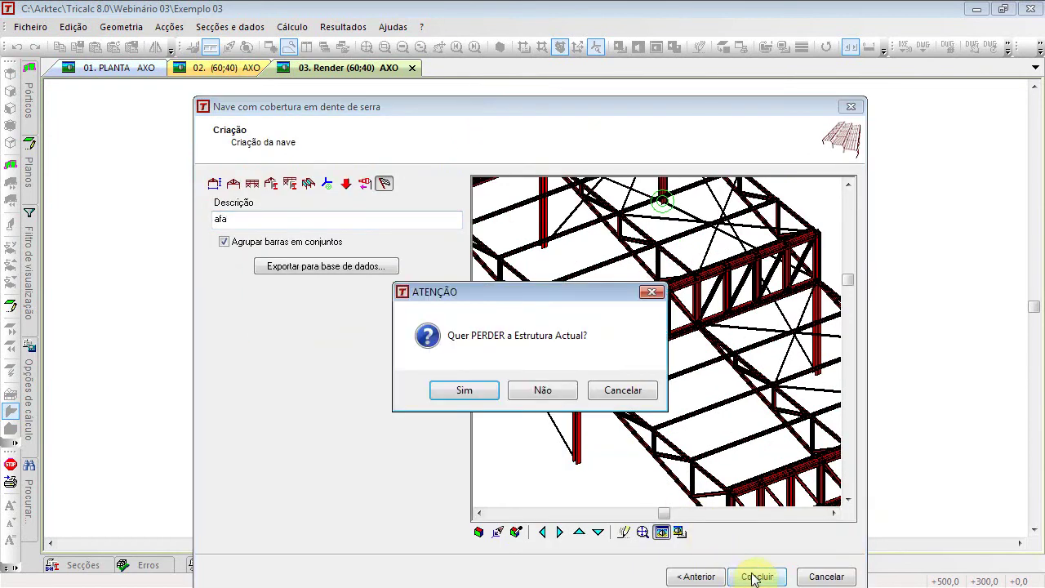
{"action": "left_click", "coordinate": [542, 391]}
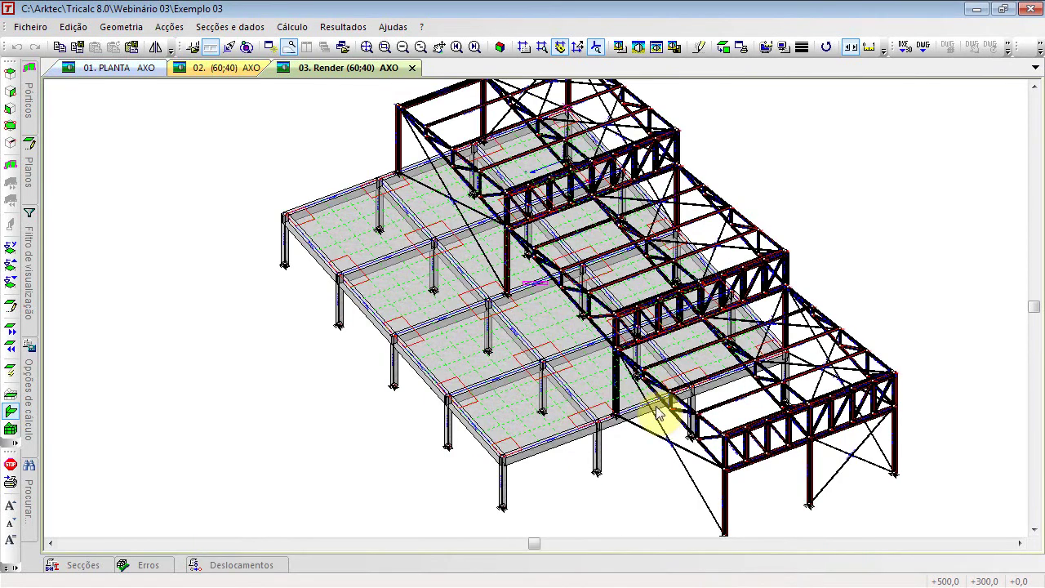
Step: Examine how the nave sits on the slab structure in a lower, rotated axonometric view
{"action": "key", "text": "Up"}
{"action": "key", "text": "Up"}
{"action": "key", "text": "Up"}
{"action": "key", "text": "Right"}
{"action": "key", "text": "Right"}
{"action": "key", "text": "Right"}
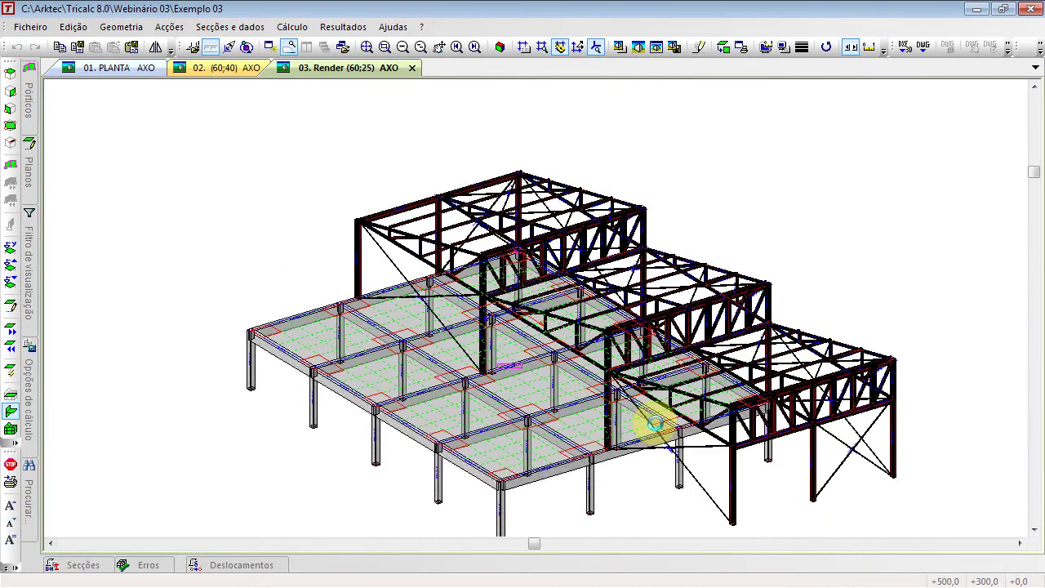
{"action": "key", "text": "Right"}
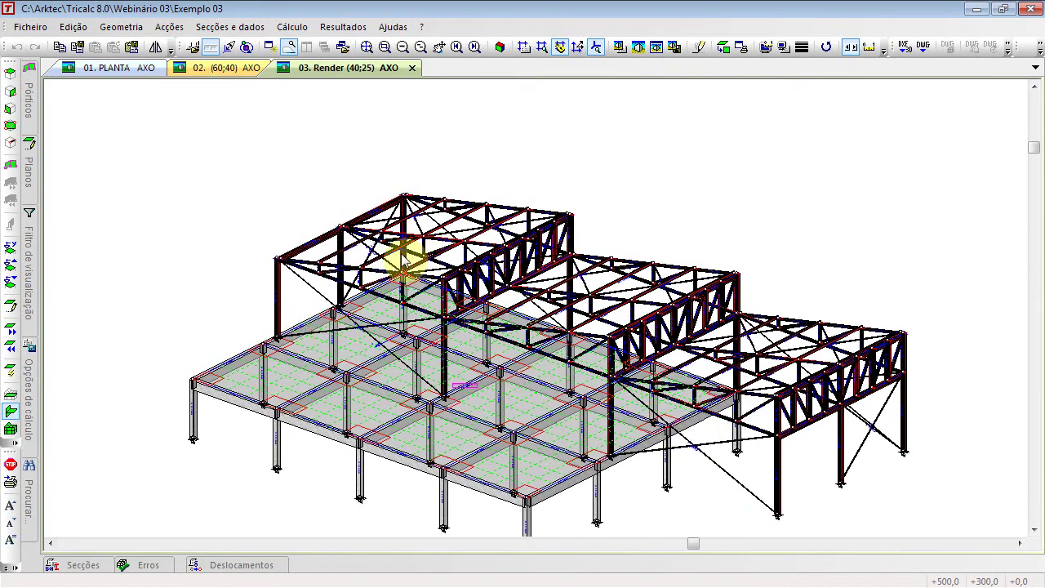
Step: Delete the whole sawtooth nave, selecting it in parts and leaving the slab structure below in place
{"action": "left_click", "coordinate": [111, 30]}
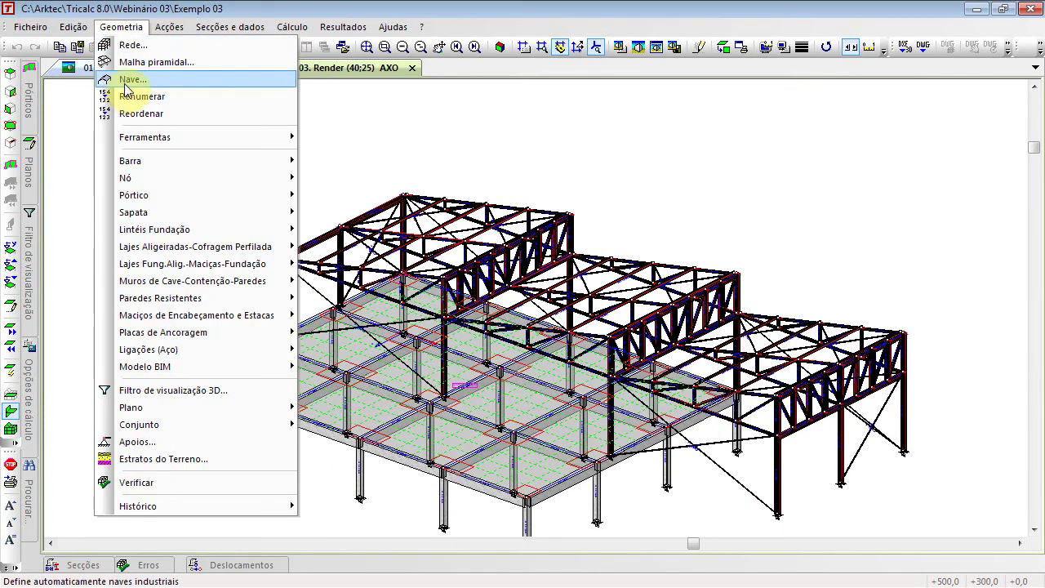
{"action": "left_click", "coordinate": [73, 33]}
{"action": "left_click", "coordinate": [72, 28]}
{"action": "left_click", "coordinate": [252, 116]}
{"action": "left_click", "coordinate": [113, 29]}
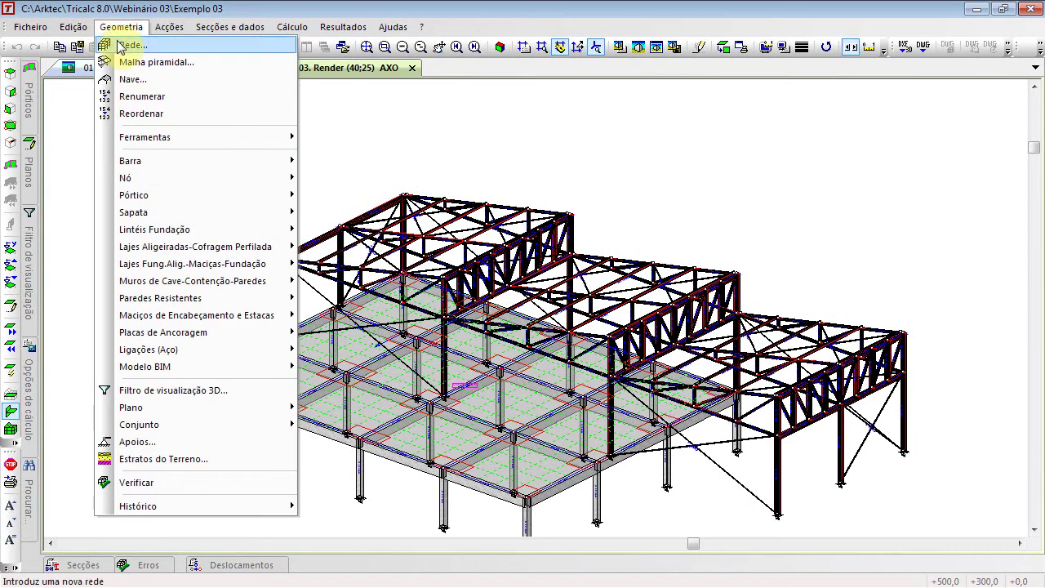
{"action": "mouse_move", "coordinate": [259, 182]}
{"action": "left_click", "coordinate": [341, 212]}
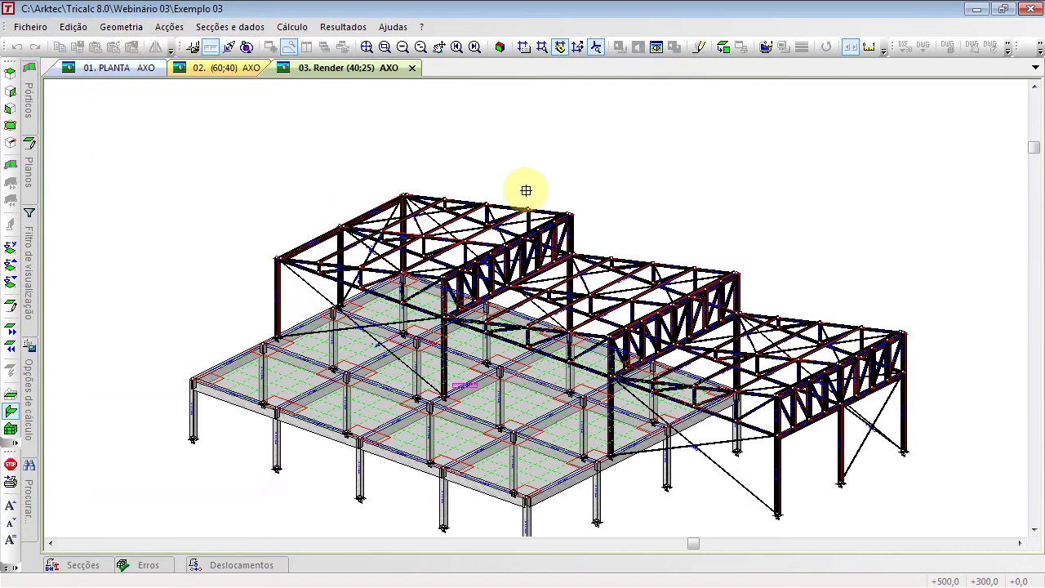
{"action": "scroll", "coordinate": [534, 217], "scroll_direction": "up", "scroll_amount": 5}
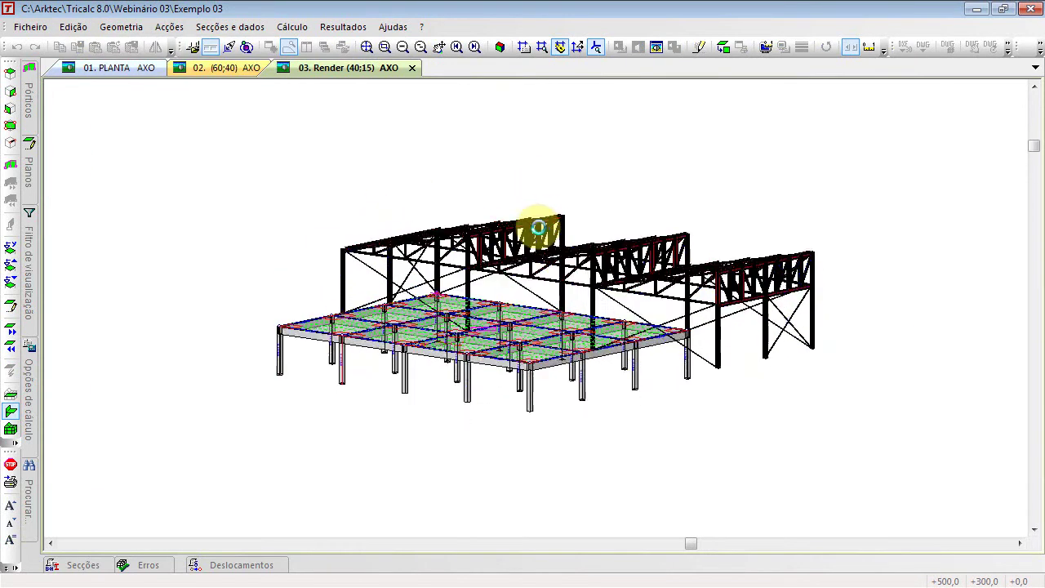
{"action": "left_click_drag", "start_coordinate": [306, 185], "coordinate": [841, 279]}
{"action": "left_click", "coordinate": [499, 47]}
{"action": "left_click_drag", "start_coordinate": [788, 393], "coordinate": [877, 477]}
{"action": "left_click_drag", "start_coordinate": [725, 458], "coordinate": [744, 481]}
{"action": "right_click", "coordinate": [650, 514]}
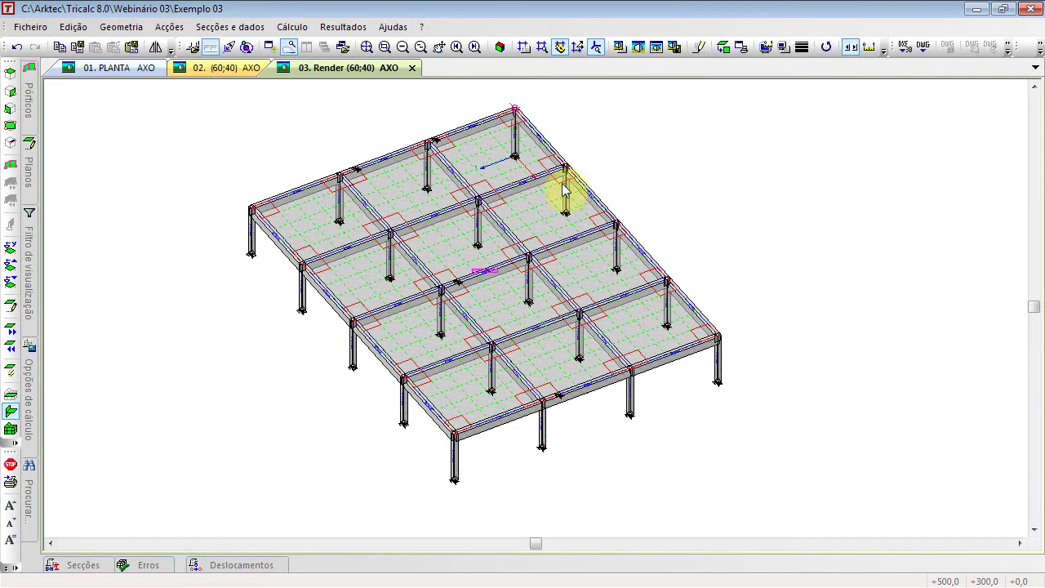
Step: Renumber the geometry of the remaining slab structure
{"action": "right_click", "coordinate": [275, 125]}
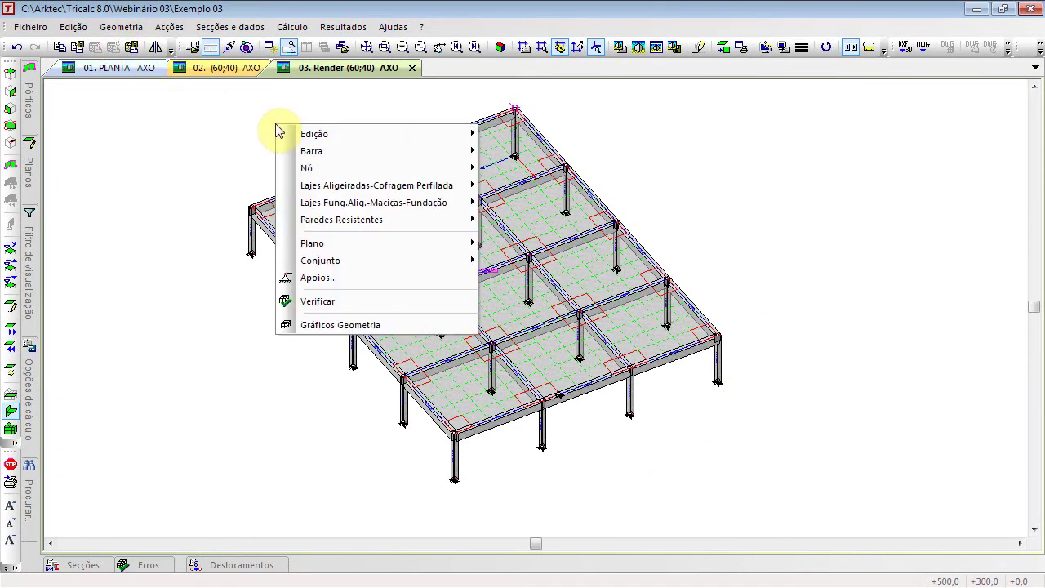
{"action": "left_click", "coordinate": [120, 29]}
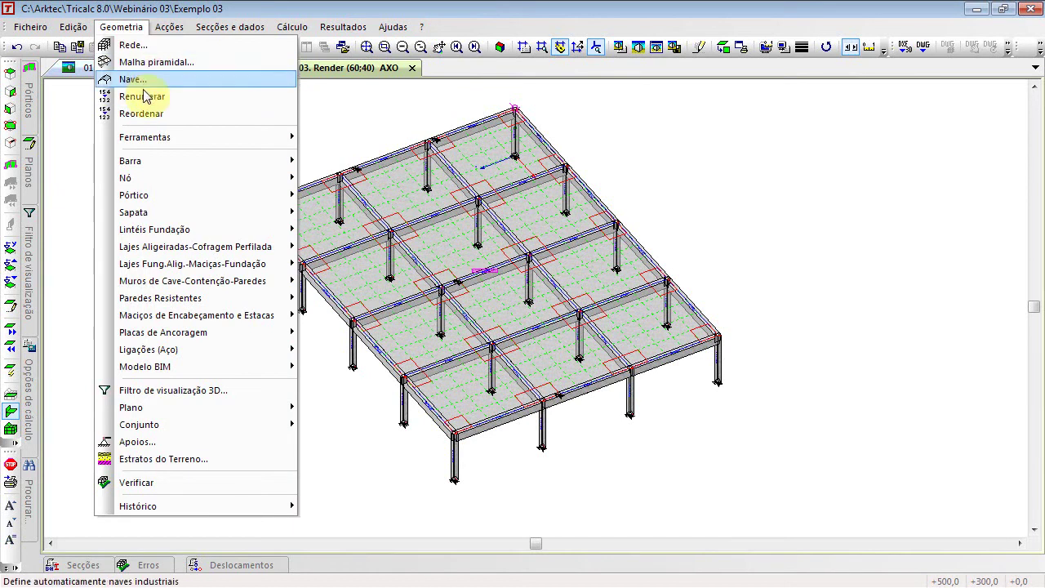
{"action": "left_click", "coordinate": [145, 97]}
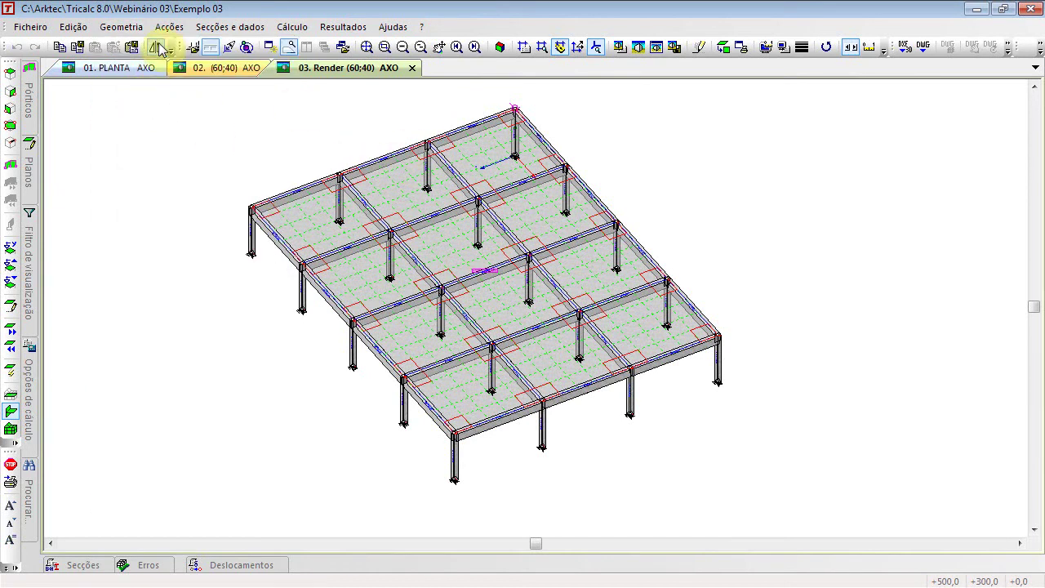
Step: Start a new sawtooth-roof nave with a frame separation of 500 cm and a left-side width of 450 cm
{"action": "left_click", "coordinate": [121, 27]}
{"action": "left_click", "coordinate": [133, 78]}
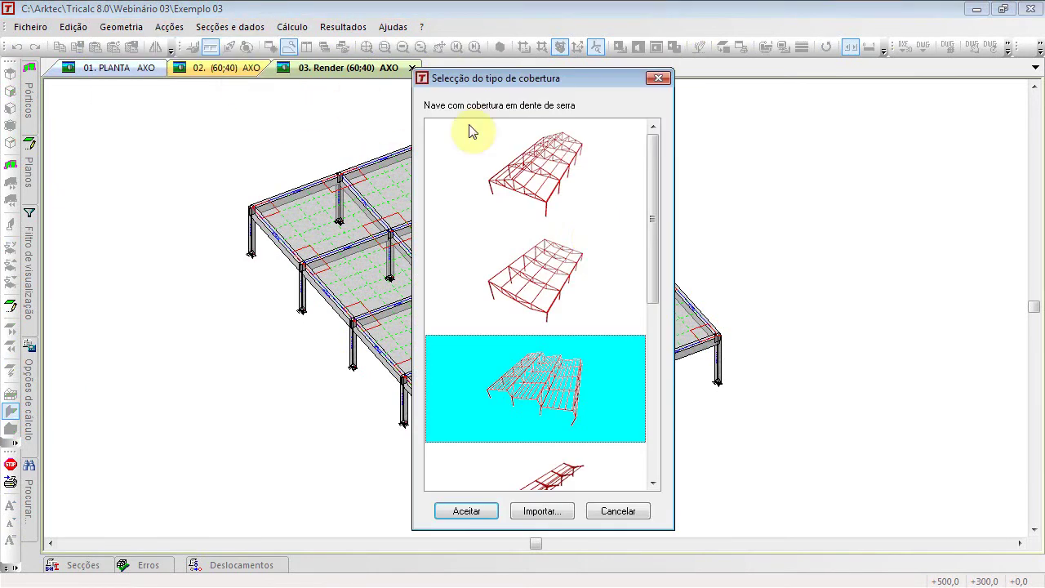
{"action": "left_click", "coordinate": [477, 512]}
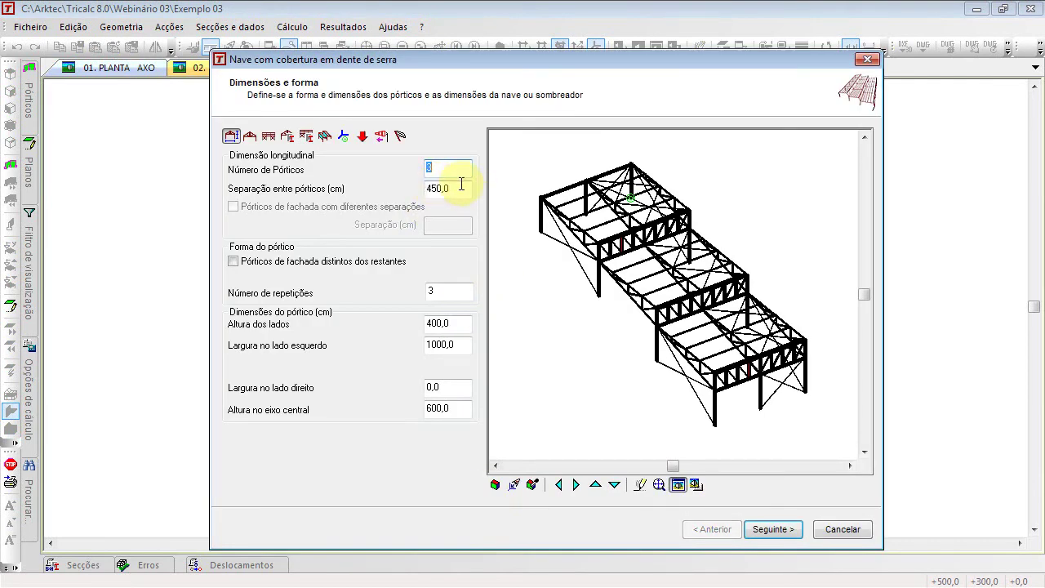
{"action": "left_click", "coordinate": [463, 350]}
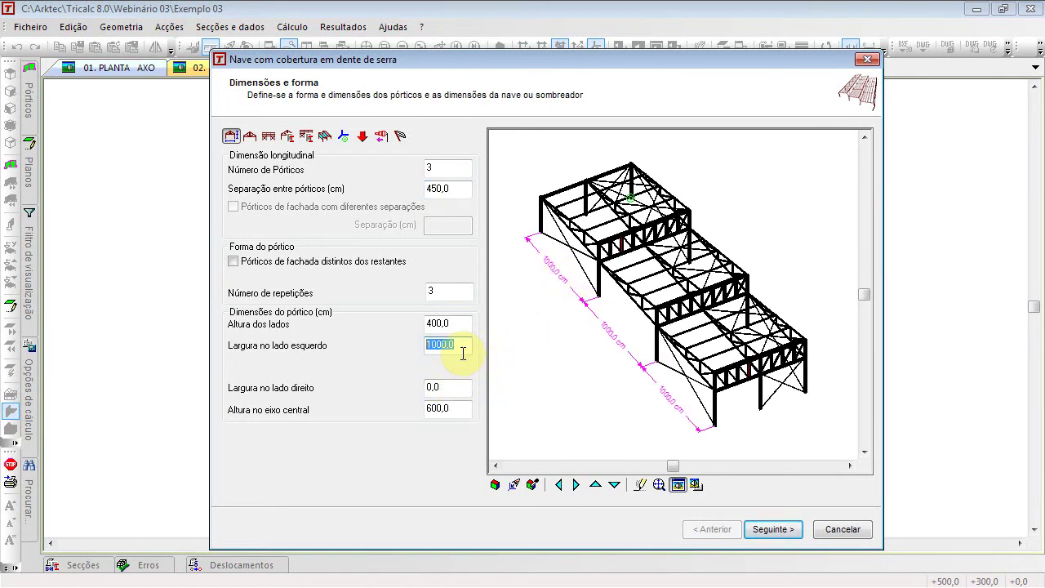
{"action": "left_click", "coordinate": [456, 188]}
{"action": "type", "text": "500"}
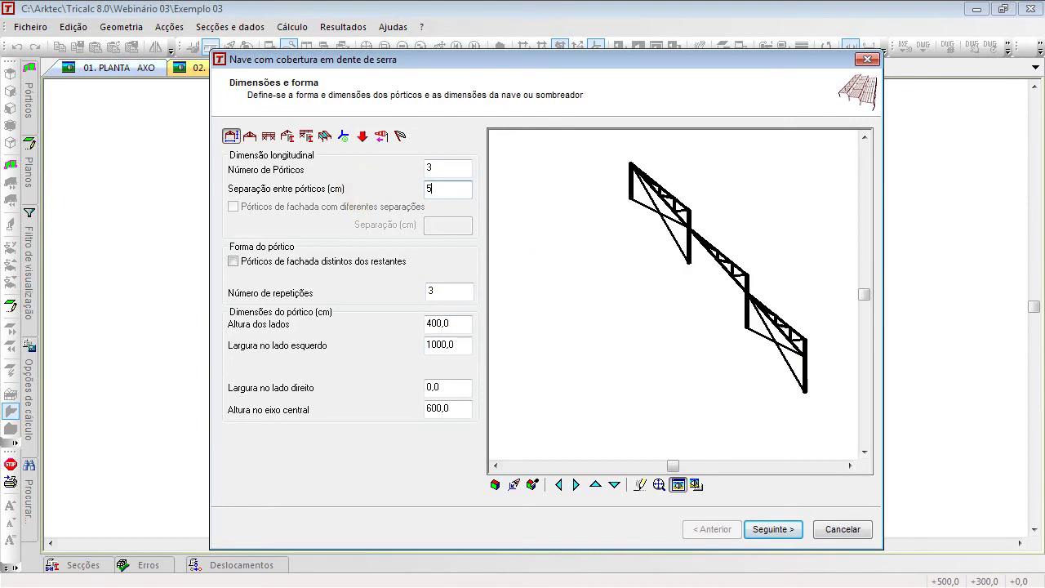
{"action": "left_click", "coordinate": [460, 343]}
{"action": "type", "text": "450"}
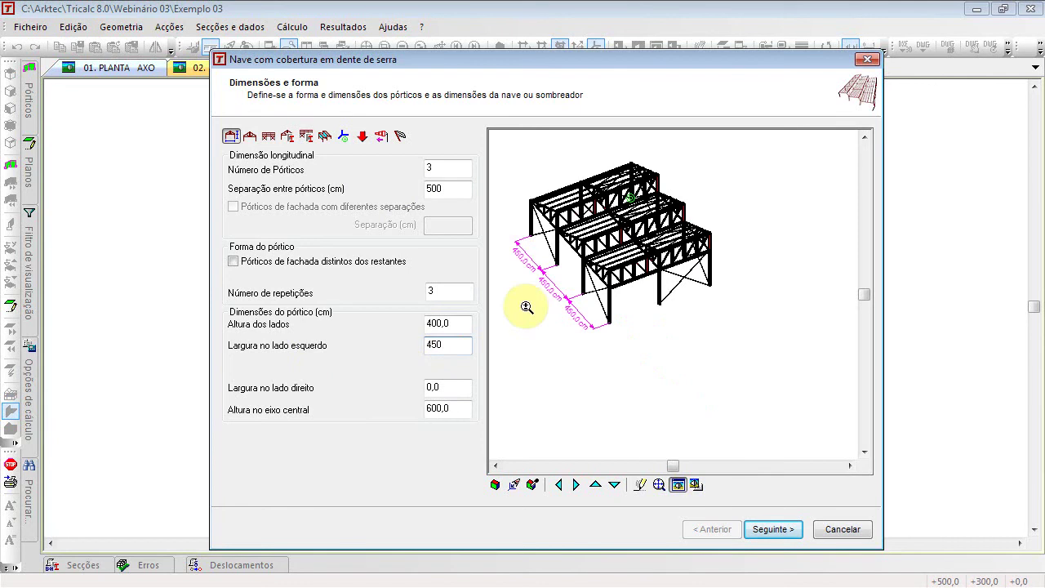
{"action": "left_click", "coordinate": [584, 242]}
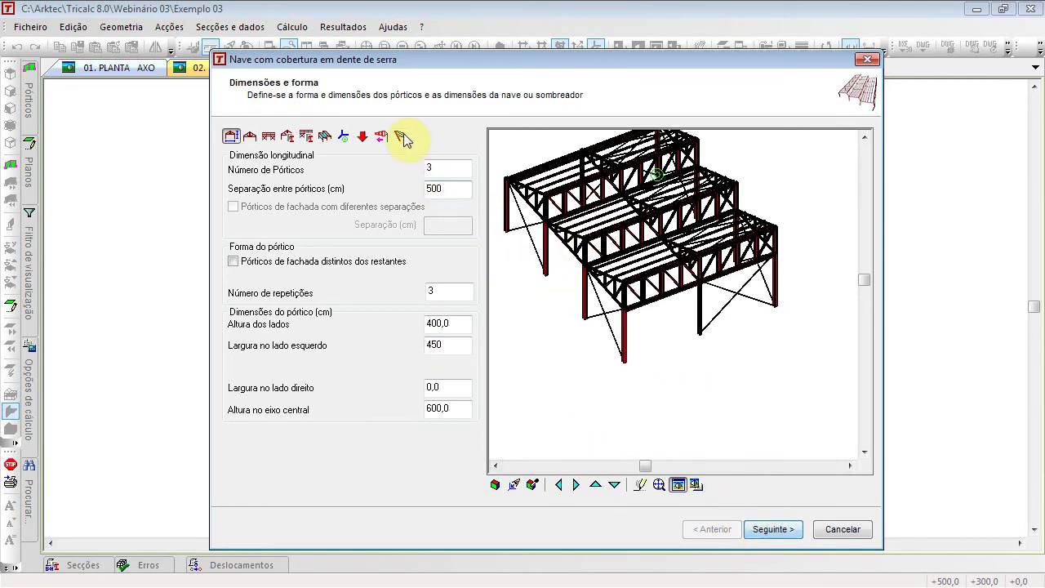
Step: Set the nave's origin to 0; 300; 0 cm and create it while keeping the current structure
{"action": "left_click", "coordinate": [346, 137]}
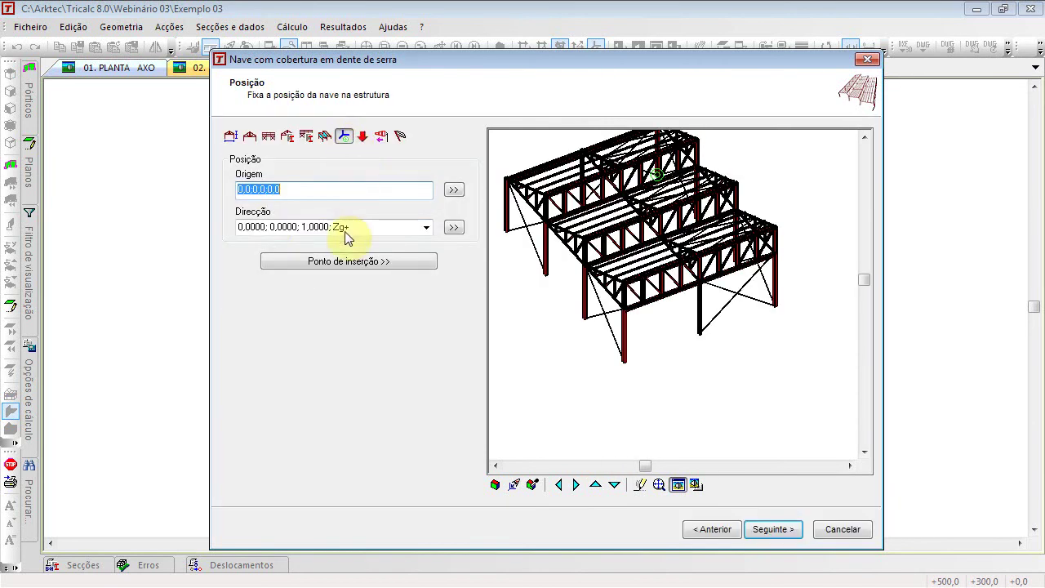
{"action": "type", "text": "30"}
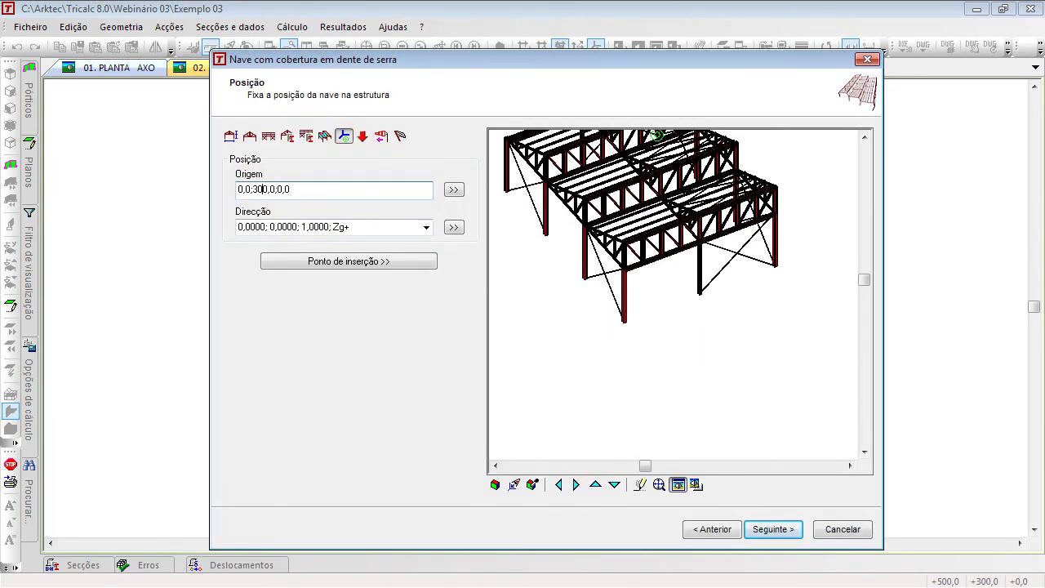
{"action": "left_click", "coordinate": [771, 530]}
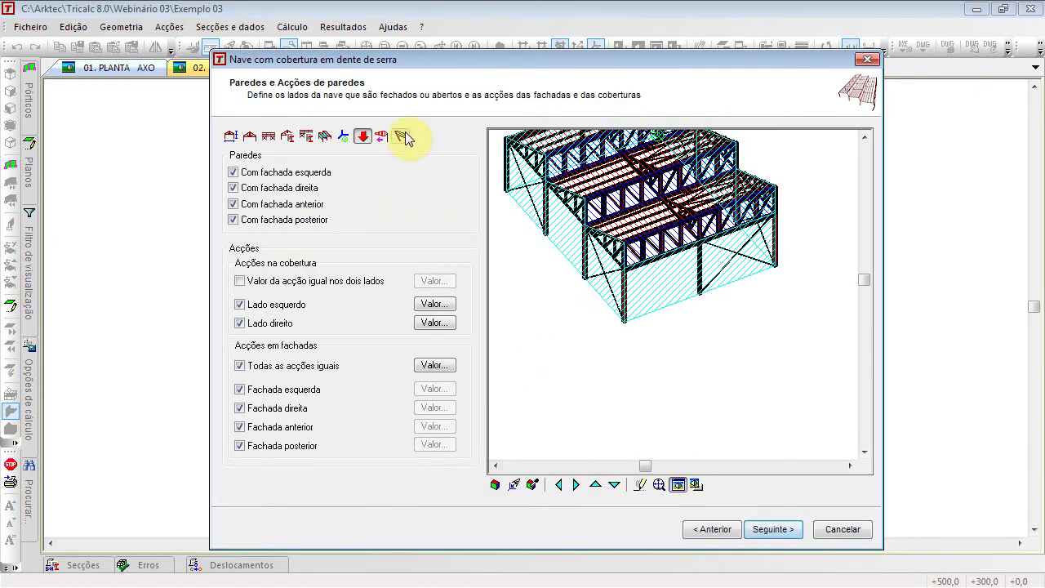
{"action": "left_click", "coordinate": [401, 136]}
{"action": "left_click", "coordinate": [772, 530]}
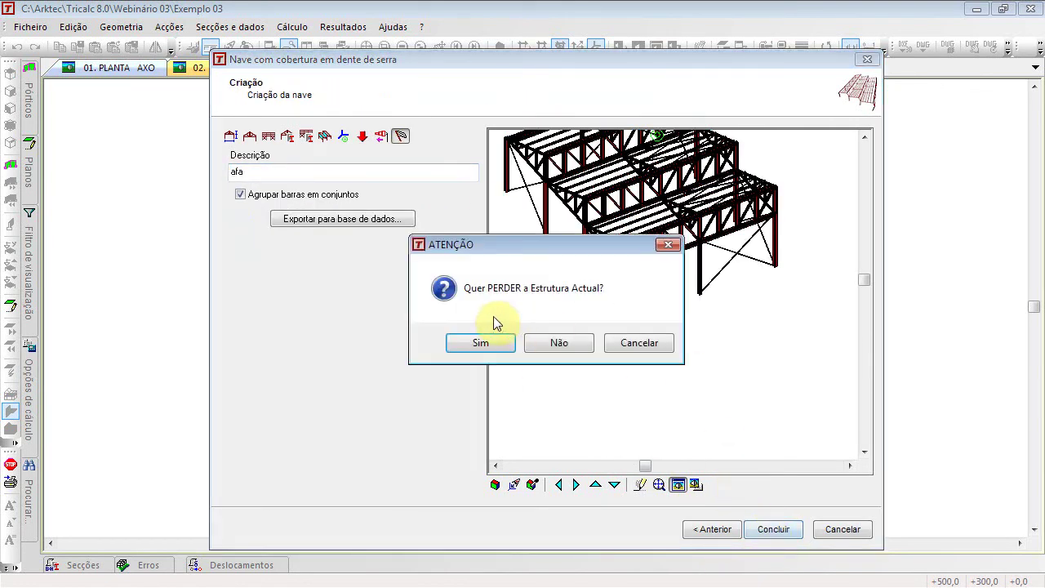
{"action": "left_click", "coordinate": [536, 343]}
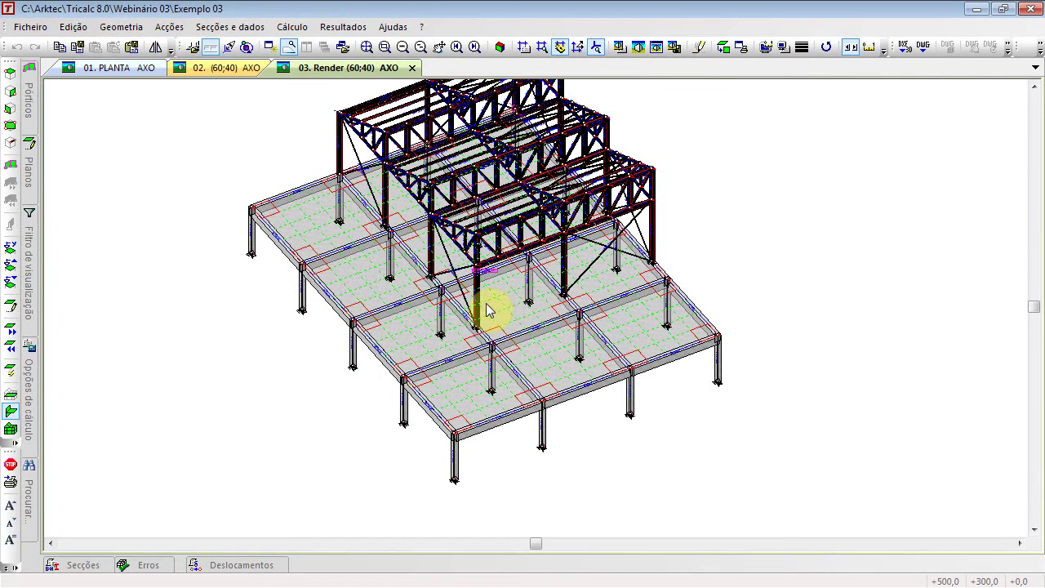
Step: Examine how the nave's column bases meet the slab and its beams, using lower, rotated axonometric close-ups
{"action": "key", "text": "Up"}
{"action": "key", "text": "Up"}
{"action": "key", "text": "Up"}
{"action": "key", "text": "Left"}
{"action": "key", "text": "Left"}
{"action": "key", "text": "Left"}
{"action": "key", "text": "Left"}
{"action": "key", "text": "Left"}
{"action": "scroll", "coordinate": [353, 298], "scroll_direction": "up", "scroll_amount": 2}
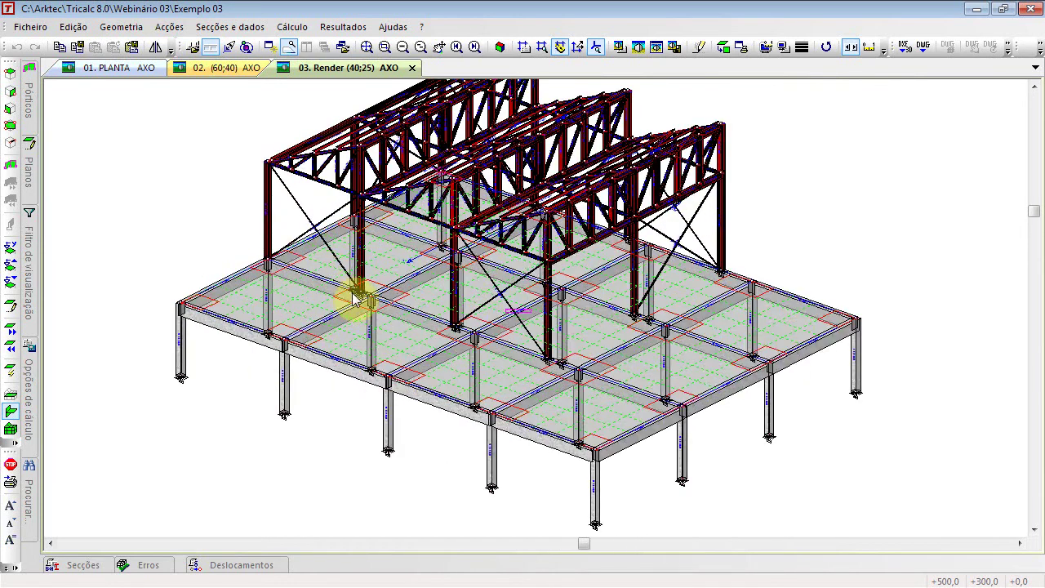
{"action": "scroll", "coordinate": [355, 301], "scroll_direction": "up", "scroll_amount": 3}
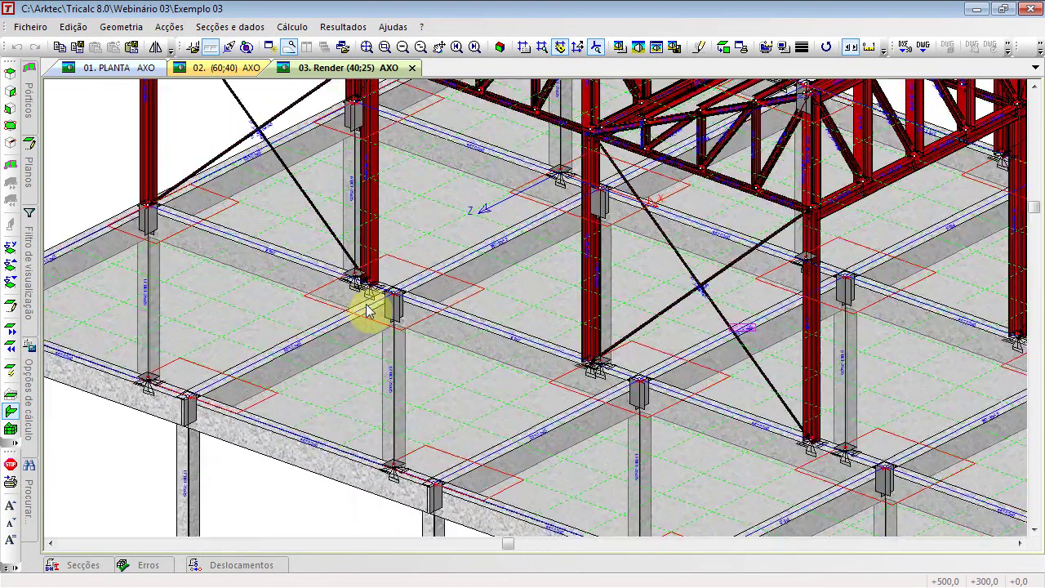
{"action": "key", "text": "Up"}
{"action": "key", "text": "Up"}
{"action": "key", "text": "Left"}
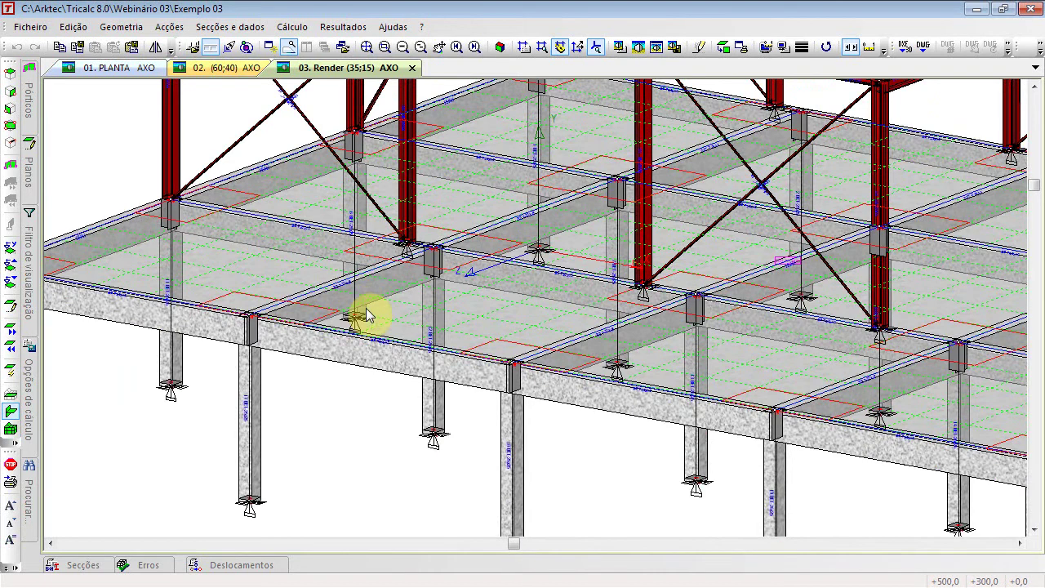
{"action": "key", "text": "Left"}
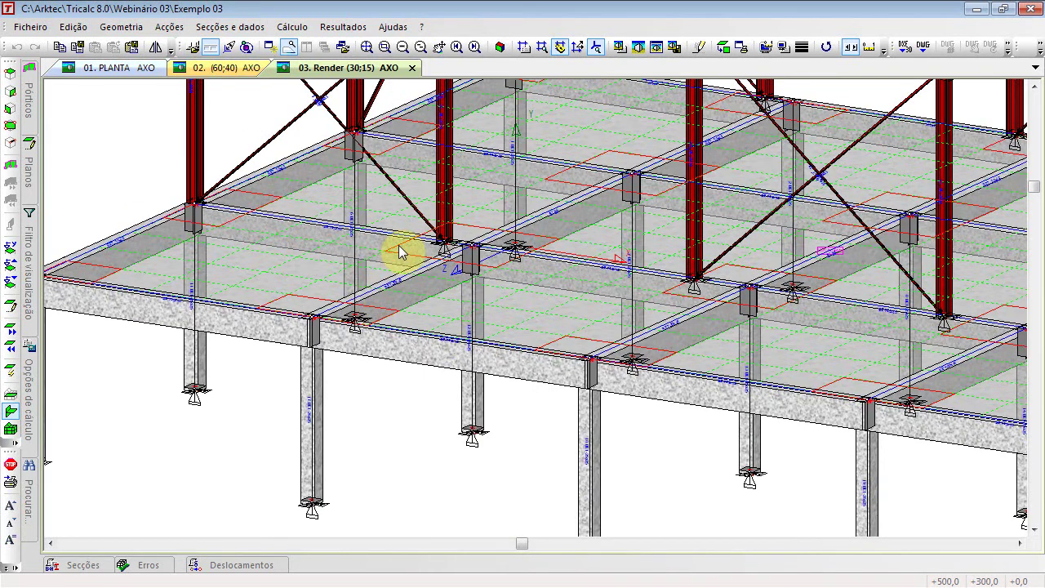
Step: Set the external restraints of the nave's column base nodes at slab level to LIVRE XYZ, window-selecting them in a side elevation
{"action": "key", "text": "Up"}
{"action": "key", "text": "Up"}
{"action": "key", "text": "Up"}
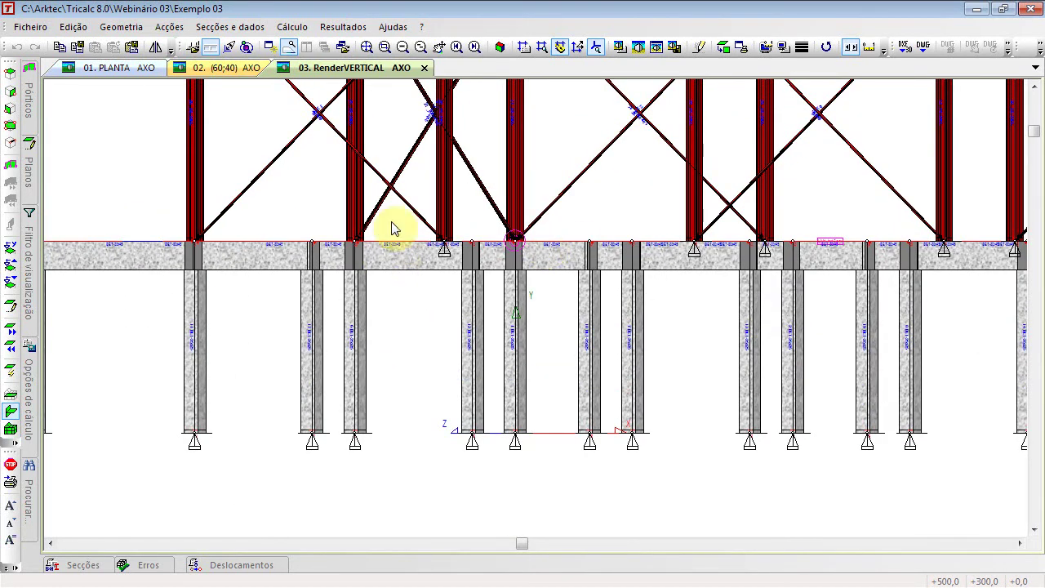
{"action": "scroll", "coordinate": [411, 255], "scroll_direction": "down", "scroll_amount": 2}
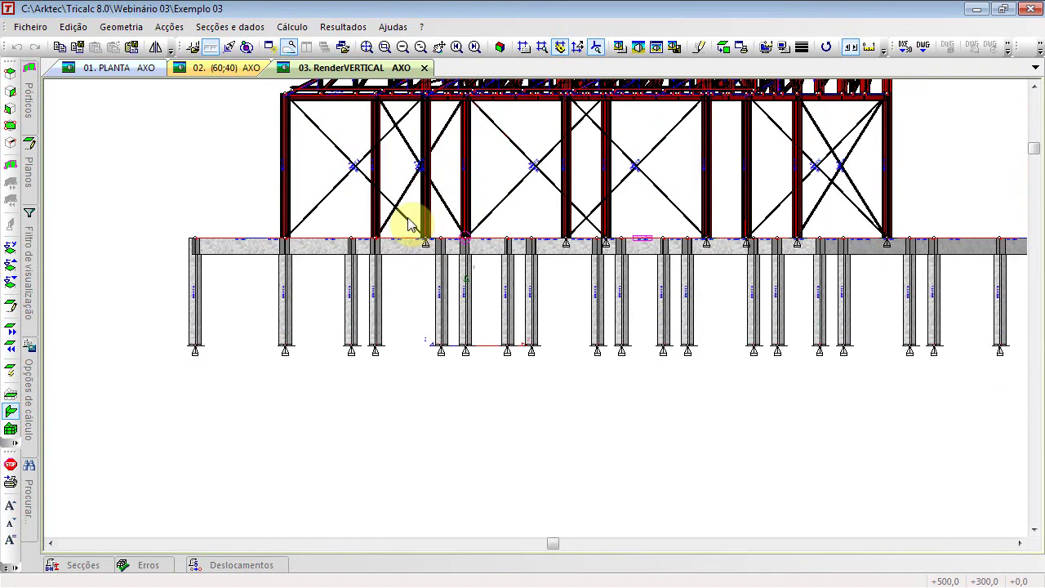
{"action": "left_click", "coordinate": [130, 30]}
{"action": "left_click", "coordinate": [207, 442]}
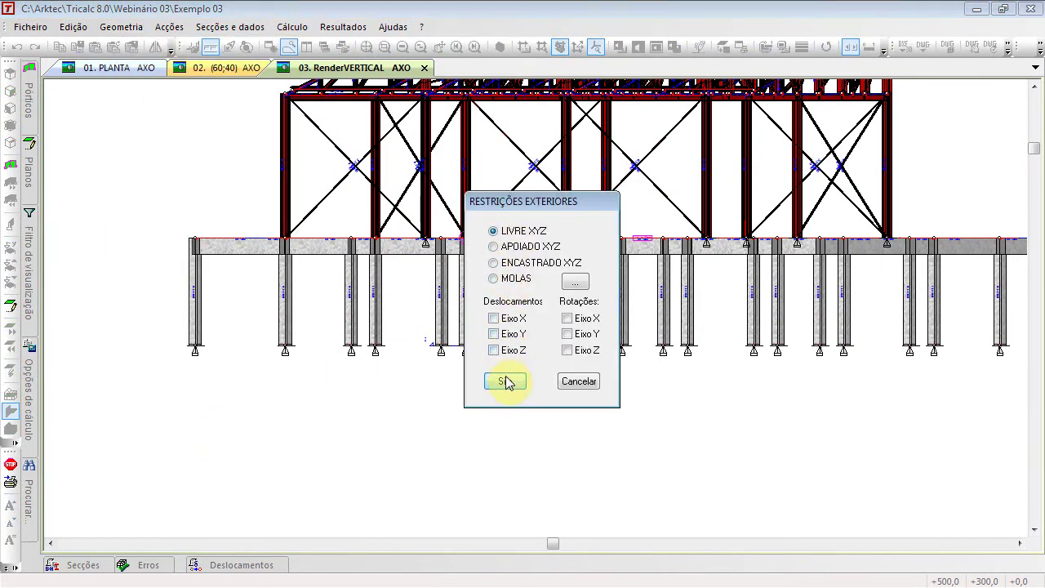
{"action": "left_click", "coordinate": [506, 382]}
{"action": "left_click", "coordinate": [267, 215]}
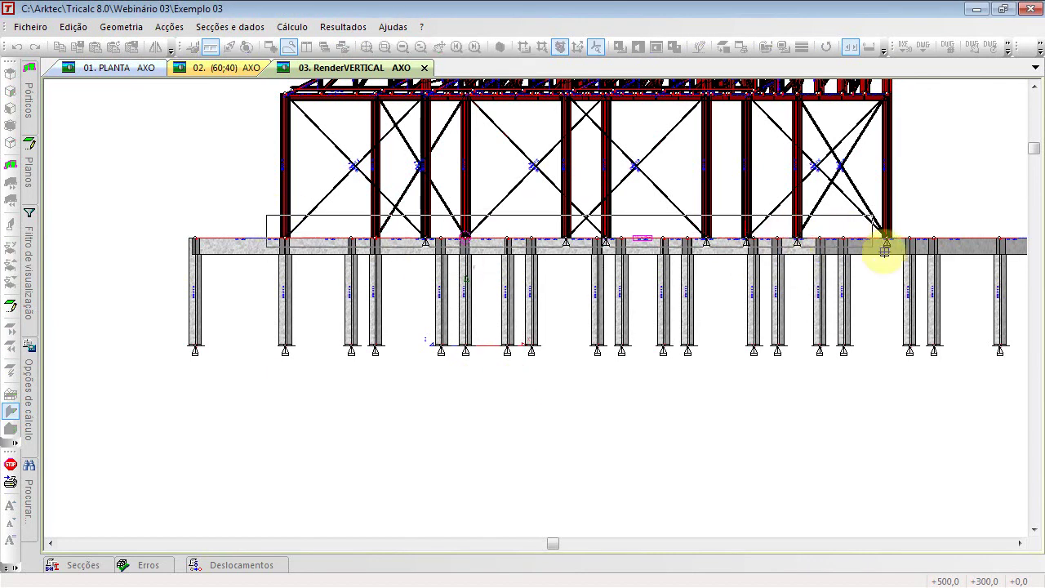
{"action": "left_click", "coordinate": [912, 245]}
{"action": "left_click", "coordinate": [500, 47]}
{"action": "right_click", "coordinate": [259, 209]}
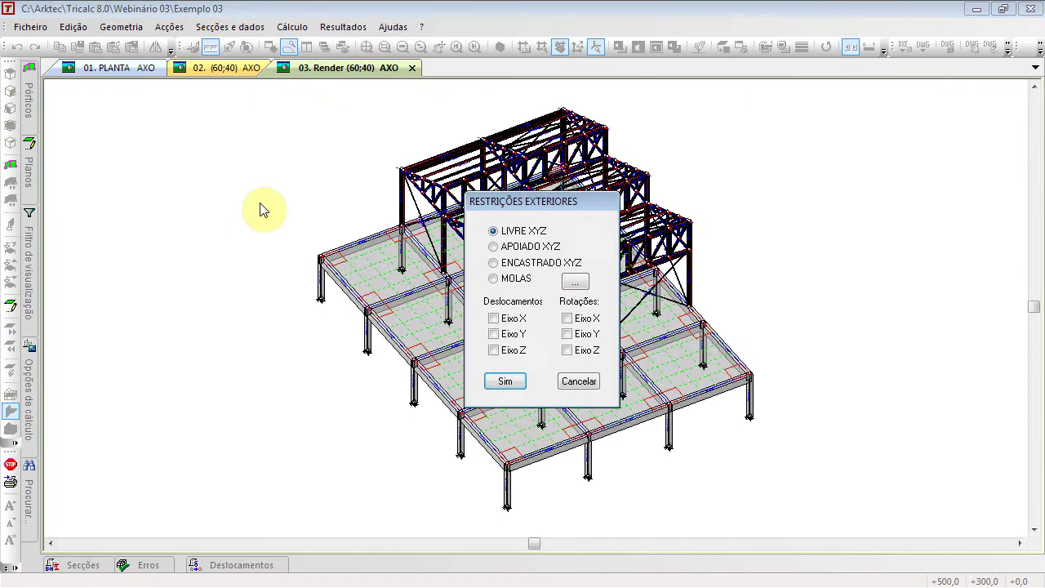
{"action": "left_click", "coordinate": [569, 387]}
Step: Place anchor plates 2 cm thick with 10 cm edge margins and 12 mm bar anchors on the nave column bases resting on the slab beam
{"action": "left_click", "coordinate": [121, 27]}
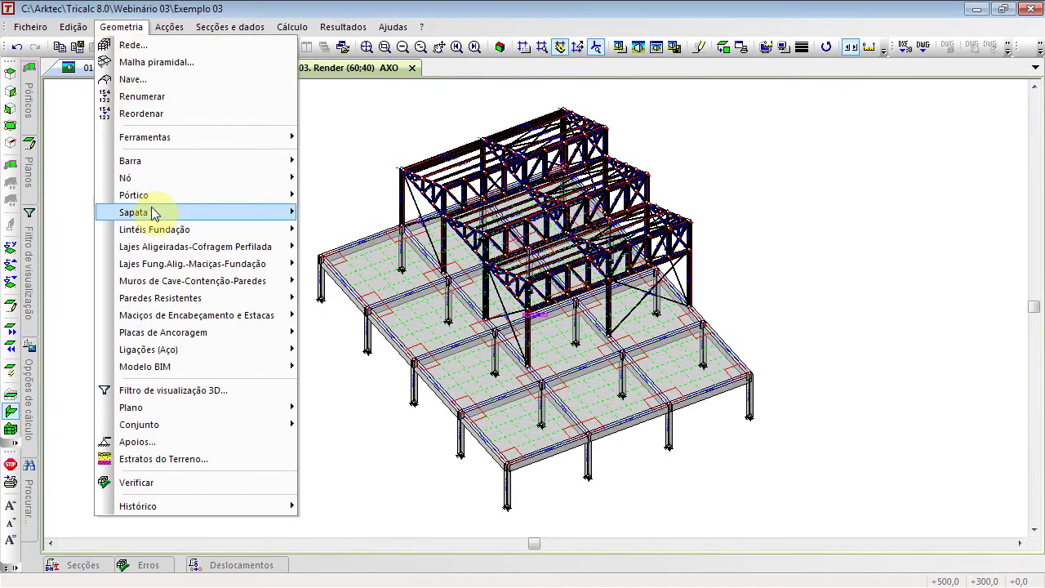
{"action": "mouse_move", "coordinate": [245, 332]}
{"action": "left_click", "coordinate": [368, 331]}
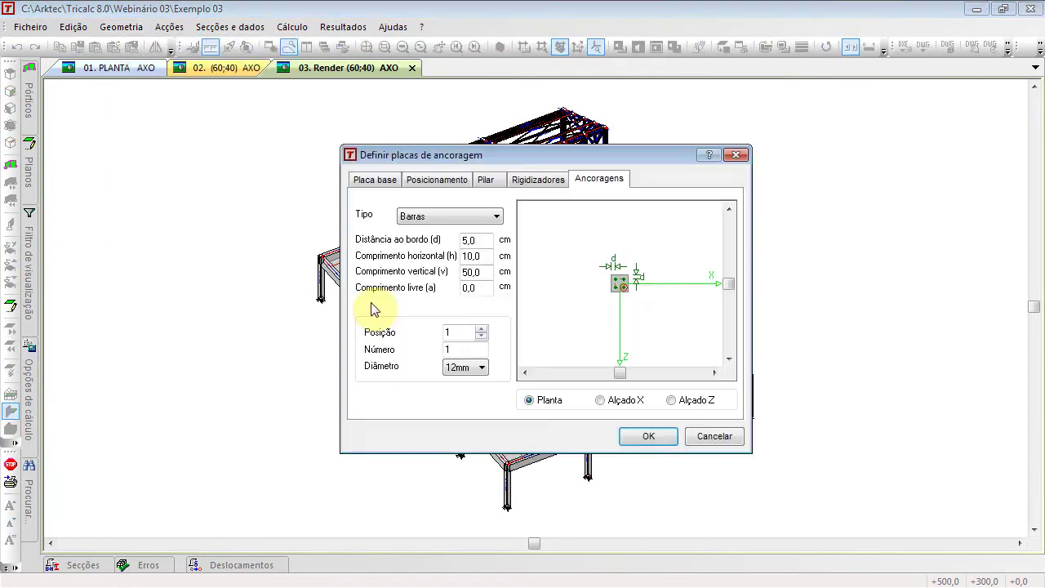
{"action": "left_click", "coordinate": [371, 180]}
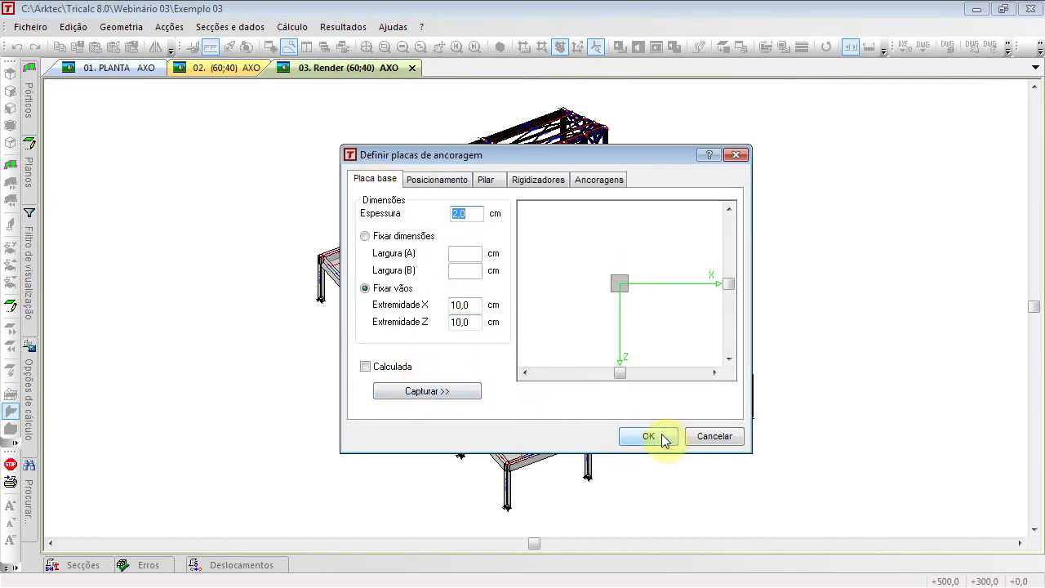
{"action": "left_click", "coordinate": [582, 180]}
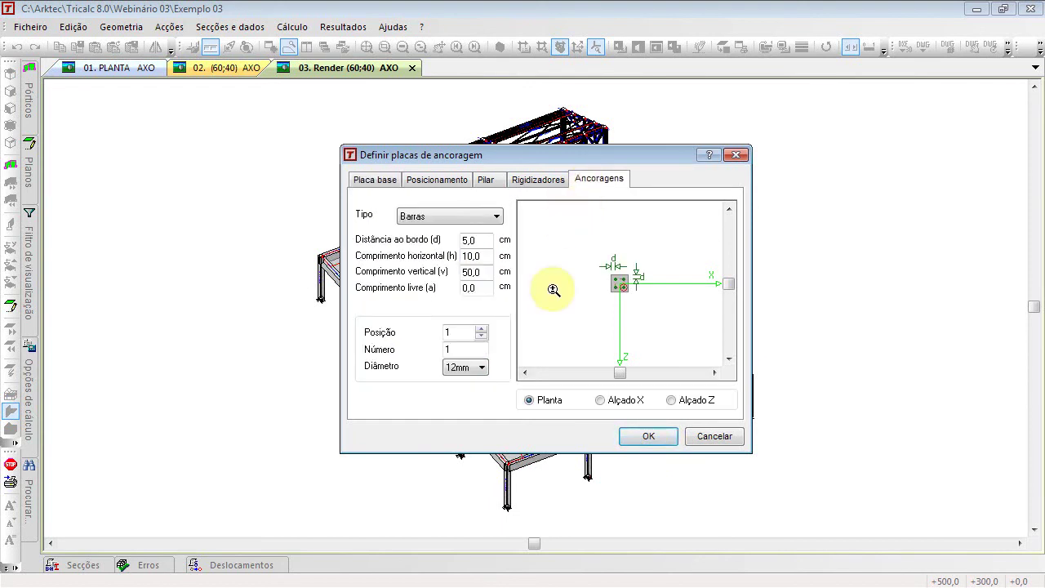
{"action": "left_click", "coordinate": [648, 436]}
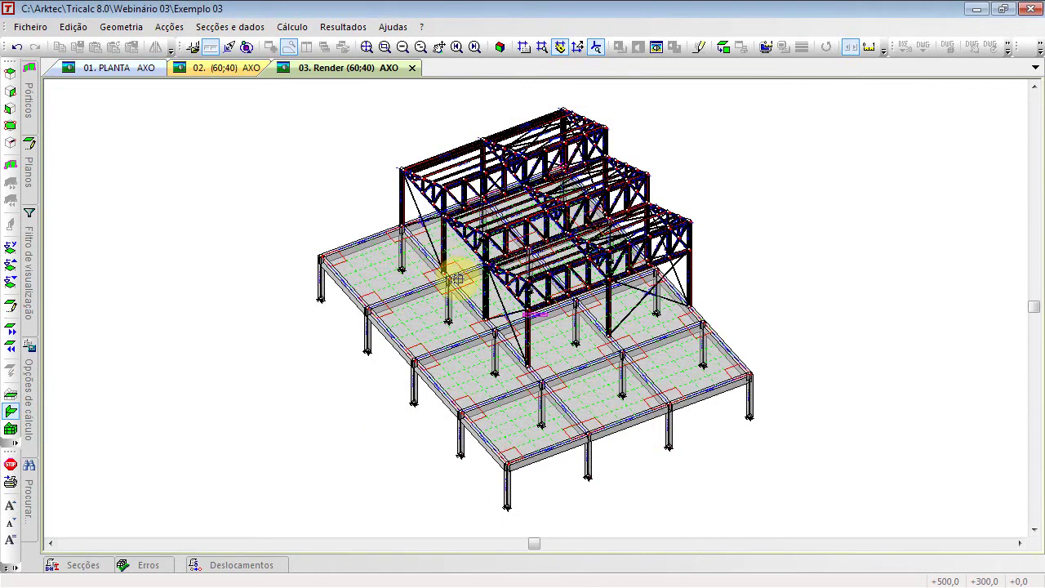
{"action": "scroll", "coordinate": [458, 270], "scroll_direction": "up", "scroll_amount": 4}
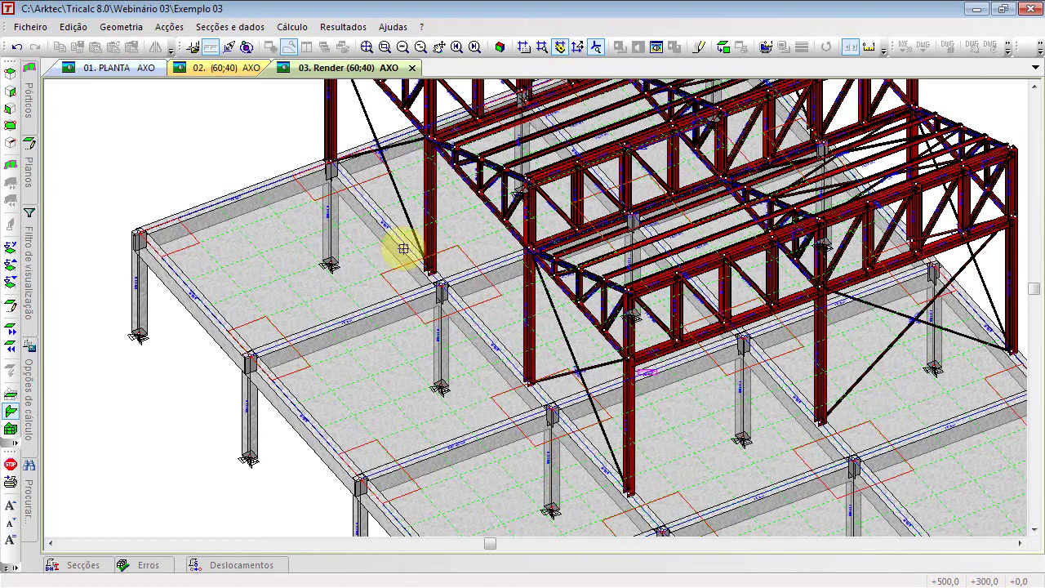
{"action": "left_click", "coordinate": [434, 273]}
{"action": "left_click", "coordinate": [540, 393]}
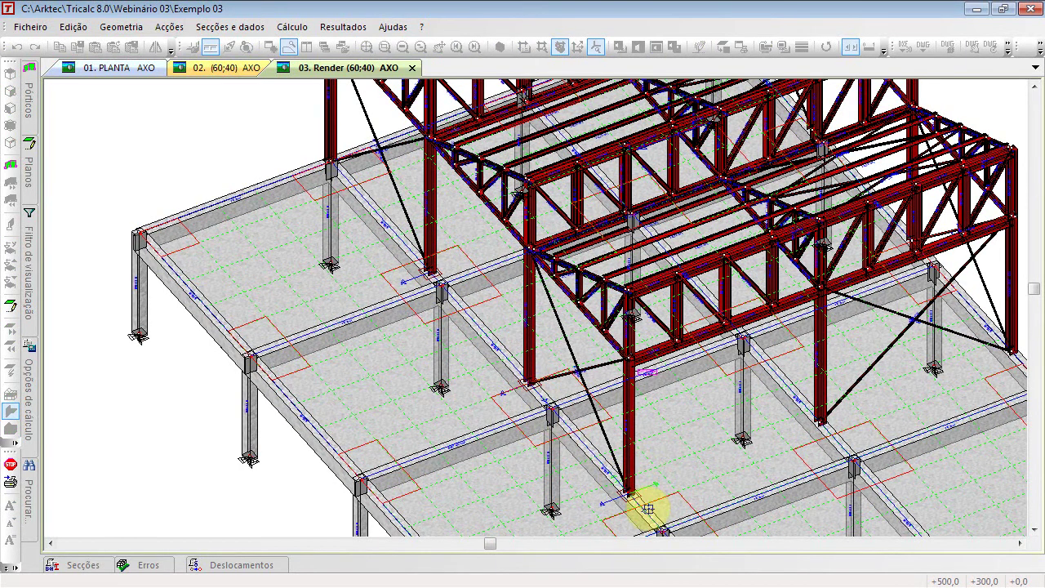
{"action": "scroll", "coordinate": [658, 499], "scroll_direction": "up", "scroll_amount": 2}
{"action": "scroll", "coordinate": [641, 500], "scroll_direction": "up", "scroll_amount": 1}
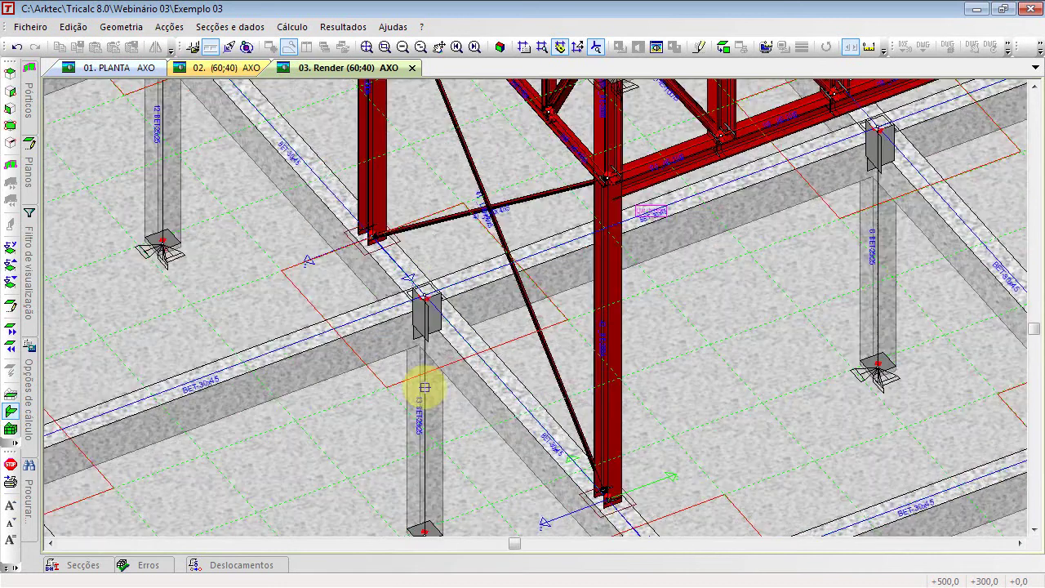
Step: Try an anchor plate on the nave column standing directly over the concrete edge column, undo it, and end the placement
{"action": "left_click", "coordinate": [365, 47]}
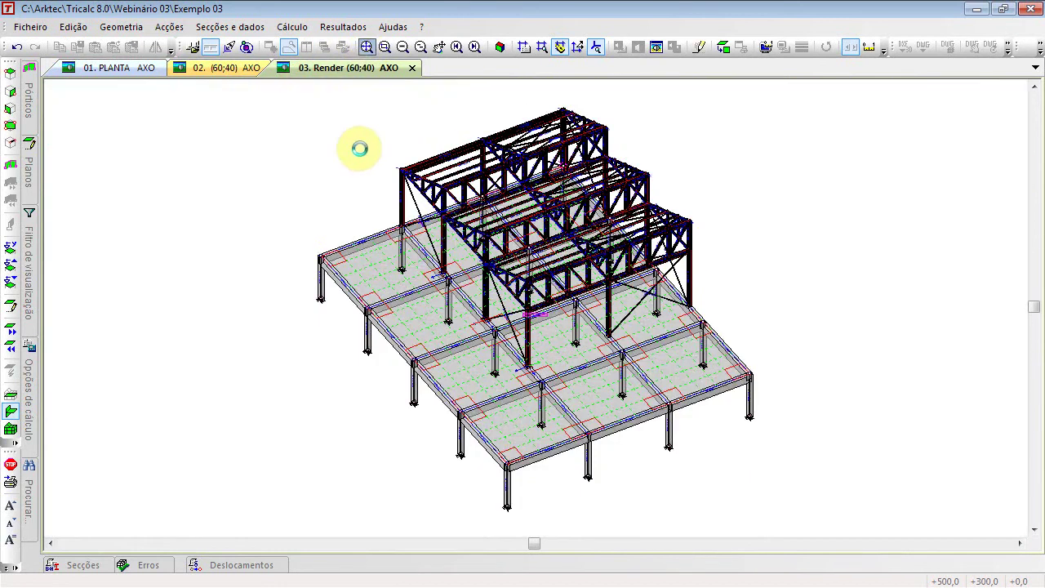
{"action": "scroll", "coordinate": [391, 214], "scroll_direction": "up", "scroll_amount": 2}
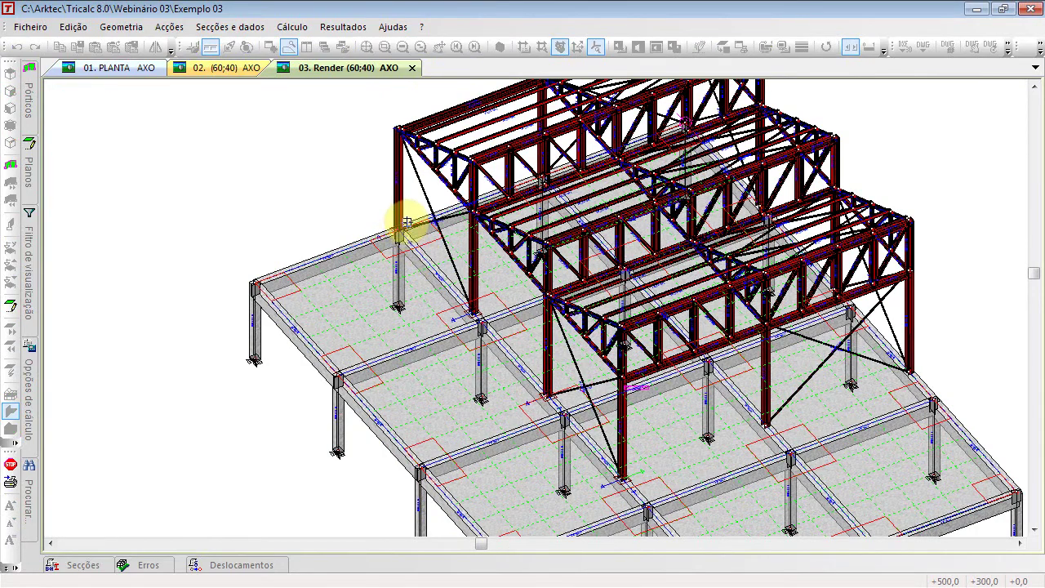
{"action": "scroll", "coordinate": [390, 230], "scroll_direction": "up", "scroll_amount": 3}
{"action": "scroll", "coordinate": [386, 230], "scroll_direction": "up", "scroll_amount": 4}
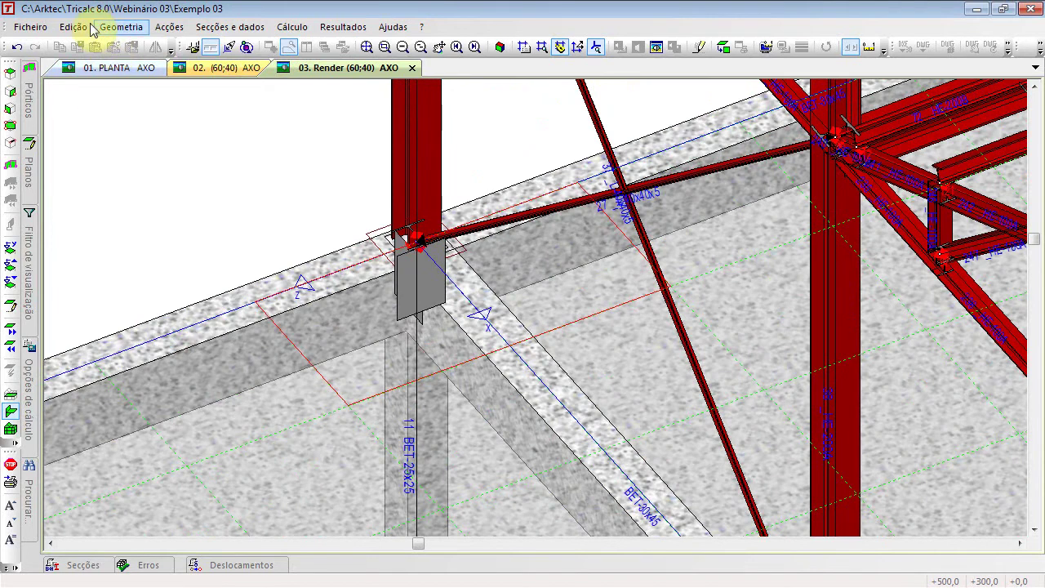
{"action": "left_click", "coordinate": [82, 27]}
{"action": "left_click", "coordinate": [95, 46]}
{"action": "right_click", "coordinate": [304, 182]}
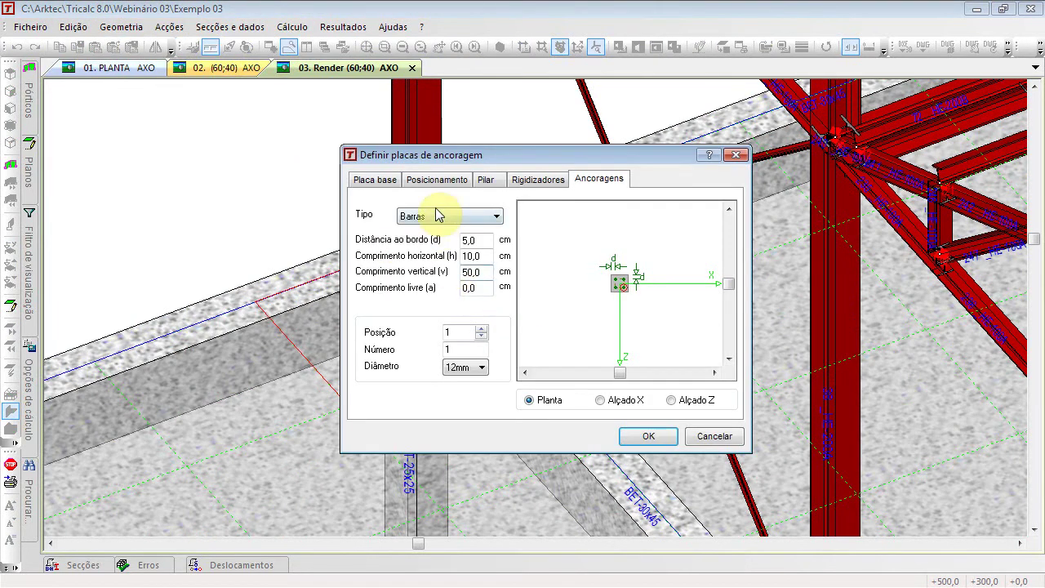
{"action": "left_click", "coordinate": [706, 437]}
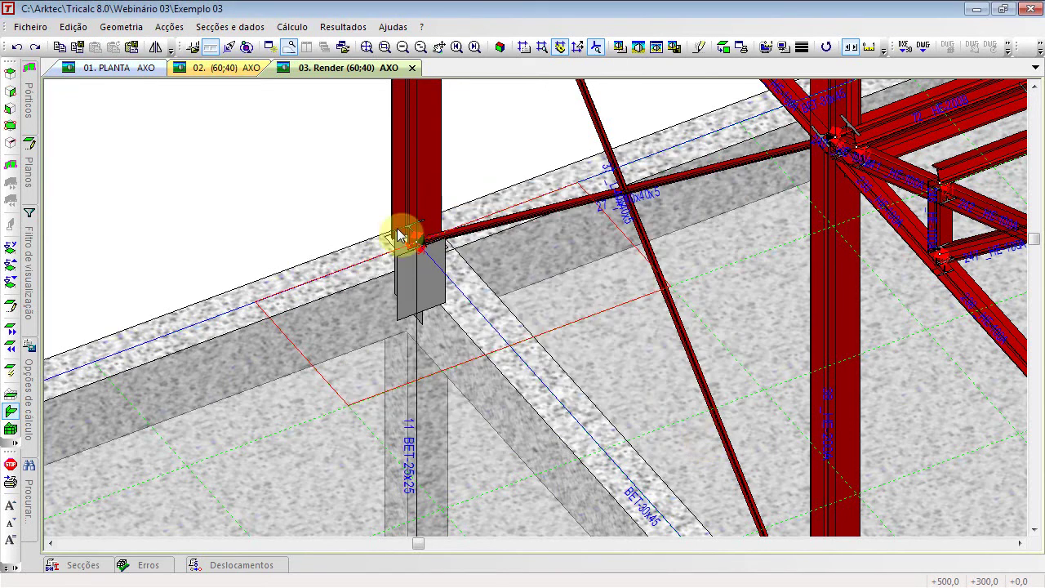
Step: Renumber and reorder the geometry of the whole structure
{"action": "scroll", "coordinate": [396, 221], "scroll_direction": "down", "scroll_amount": 2}
{"action": "left_click", "coordinate": [369, 47]}
{"action": "left_click", "coordinate": [121, 27]}
{"action": "left_click", "coordinate": [147, 94]}
{"action": "left_click", "coordinate": [131, 27]}
{"action": "left_click", "coordinate": [102, 111]}
Step: Verify the structure's geometry with the preset verification options
{"action": "left_click", "coordinate": [122, 27]}
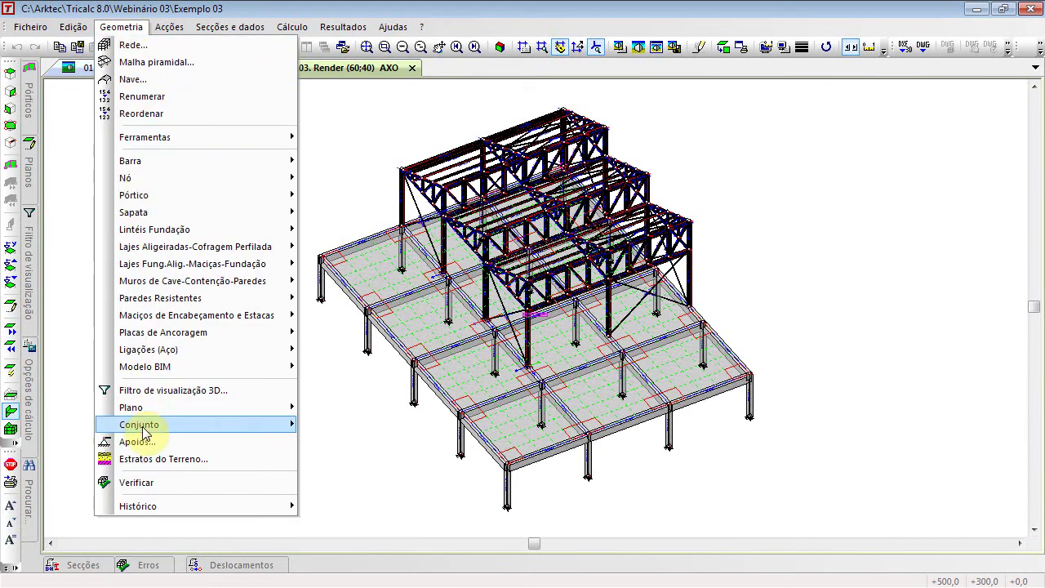
{"action": "left_click", "coordinate": [163, 484]}
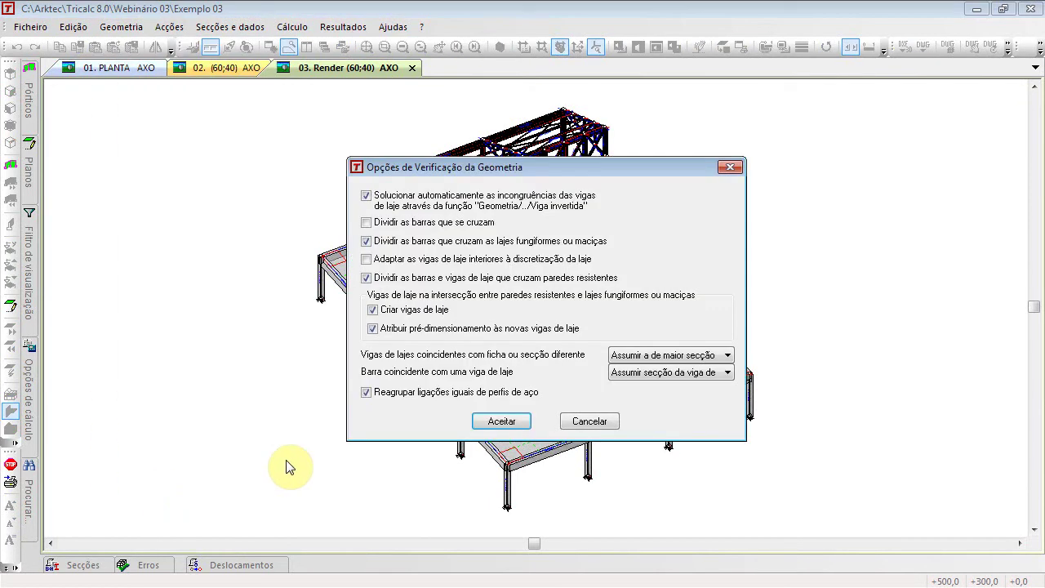
{"action": "left_click", "coordinate": [501, 422]}
{"action": "left_click", "coordinate": [582, 342]}
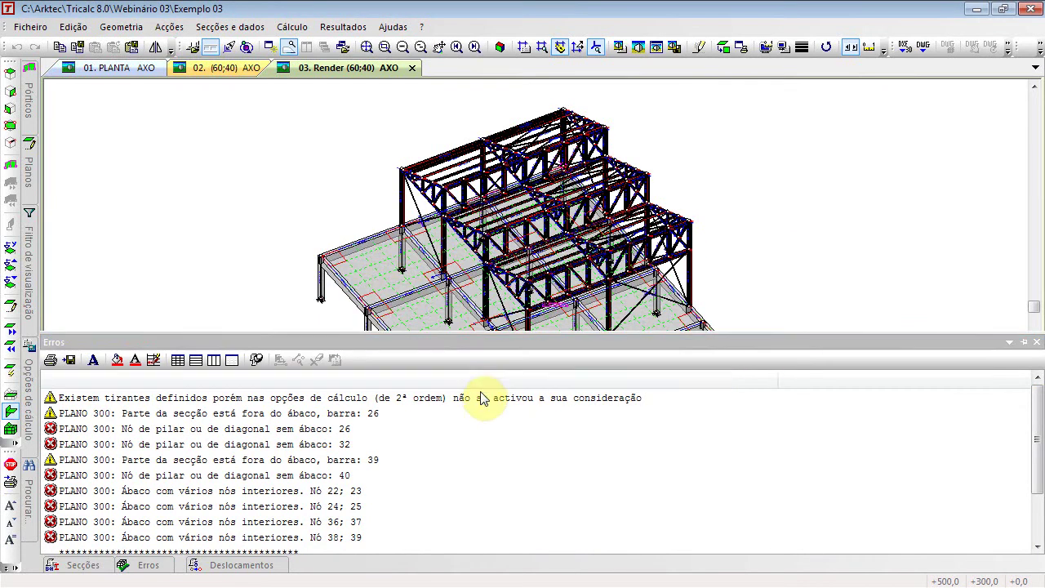
Step: Sort the verification messages and review the ábaco errors of plane 300 by selecting them
{"action": "left_click", "coordinate": [484, 383]}
{"action": "left_click", "coordinate": [338, 412]}
{"action": "left_click", "coordinate": [342, 401]}
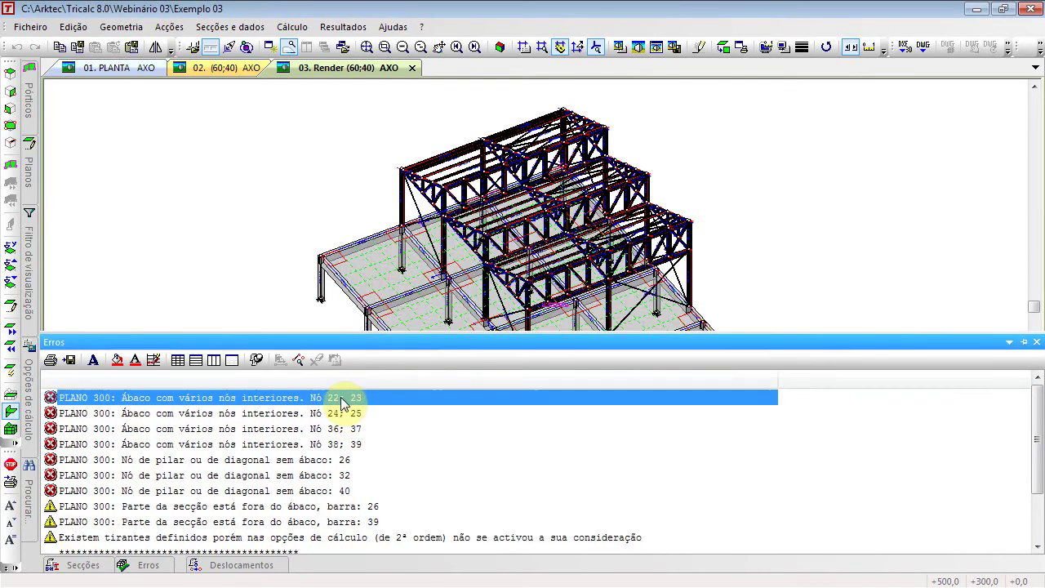
{"action": "left_click", "coordinate": [332, 448], "text": "shift"}
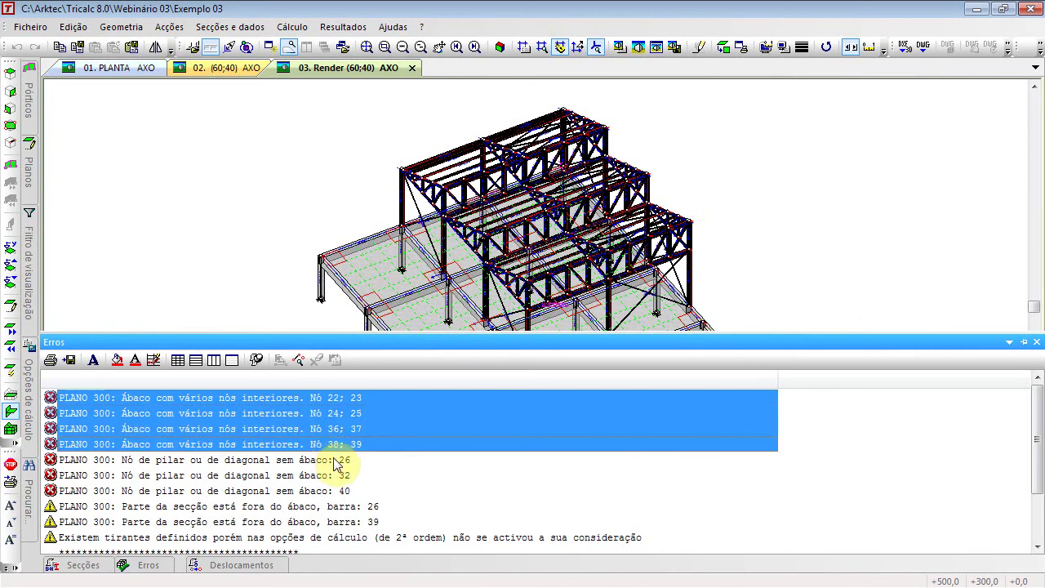
{"action": "left_click", "coordinate": [334, 462], "text": "shift"}
{"action": "left_click", "coordinate": [331, 495], "text": "shift"}
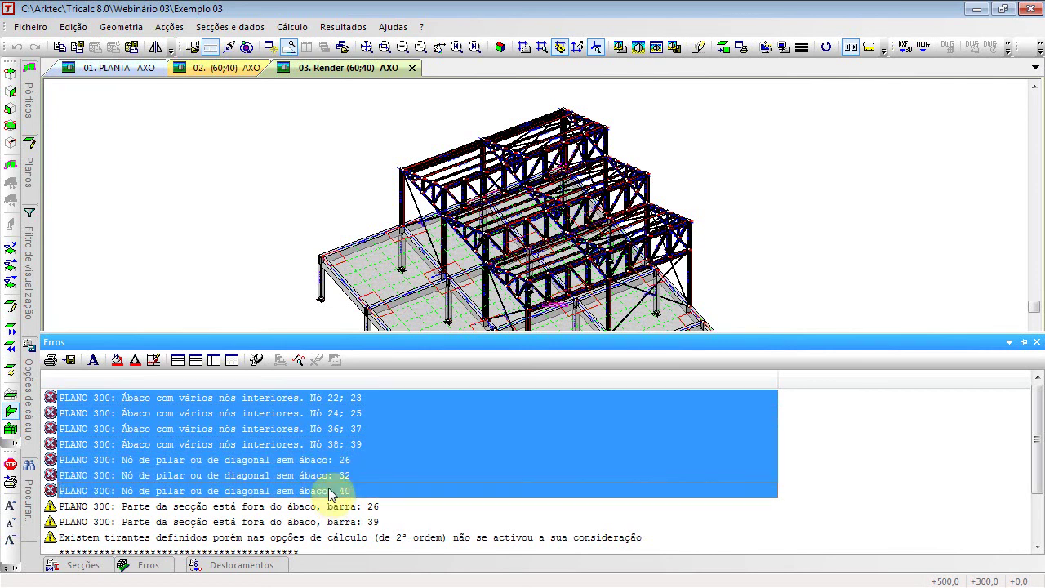
Step: Regenerate the ábacos of the structure's slabs to match the current columns
{"action": "left_click", "coordinate": [123, 83]}
{"action": "left_click", "coordinate": [121, 27]}
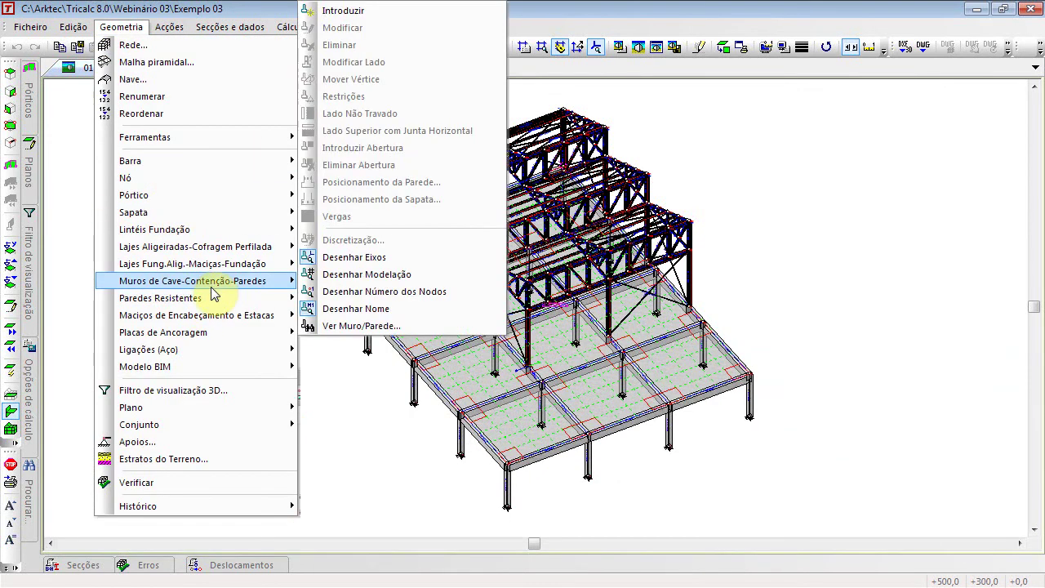
{"action": "mouse_move", "coordinate": [230, 264]}
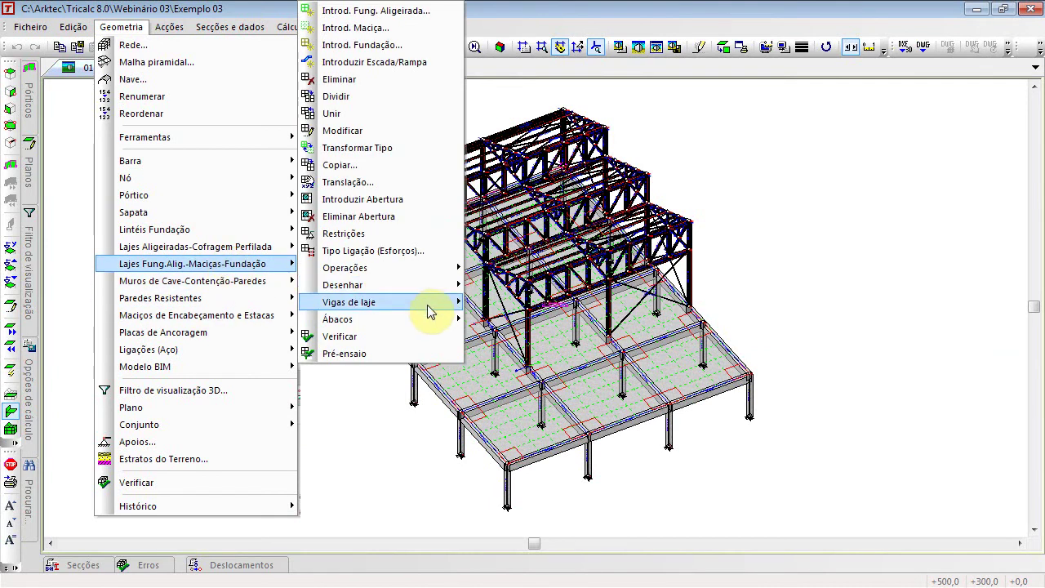
{"action": "mouse_move", "coordinate": [404, 320]}
{"action": "left_click", "coordinate": [519, 337]}
{"action": "left_click", "coordinate": [517, 264]}
{"action": "left_click", "coordinate": [570, 374]}
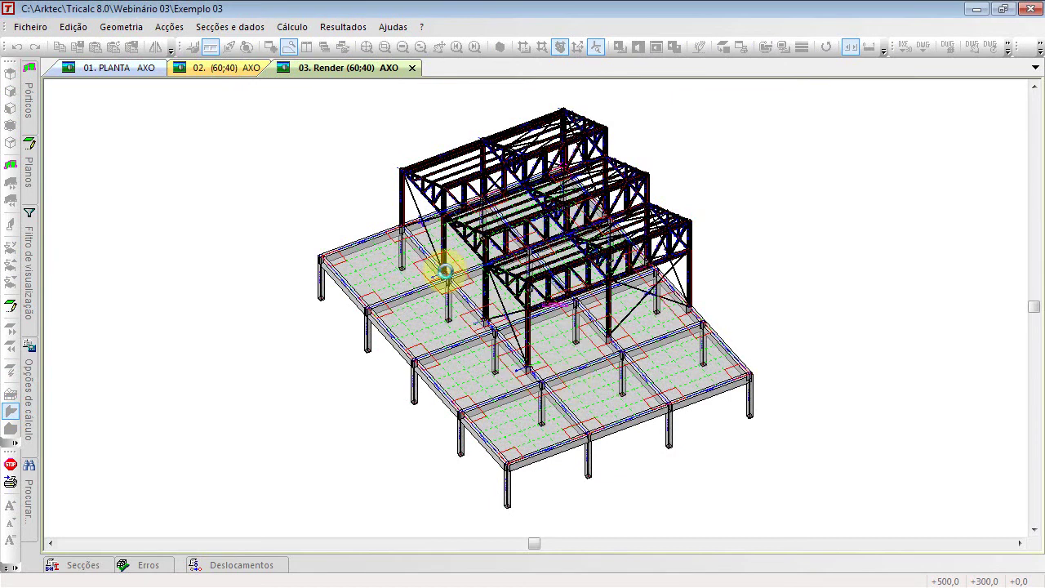
Step: Verify the structure's geometry again with the preset options and dismiss the message list
{"action": "left_click", "coordinate": [130, 27]}
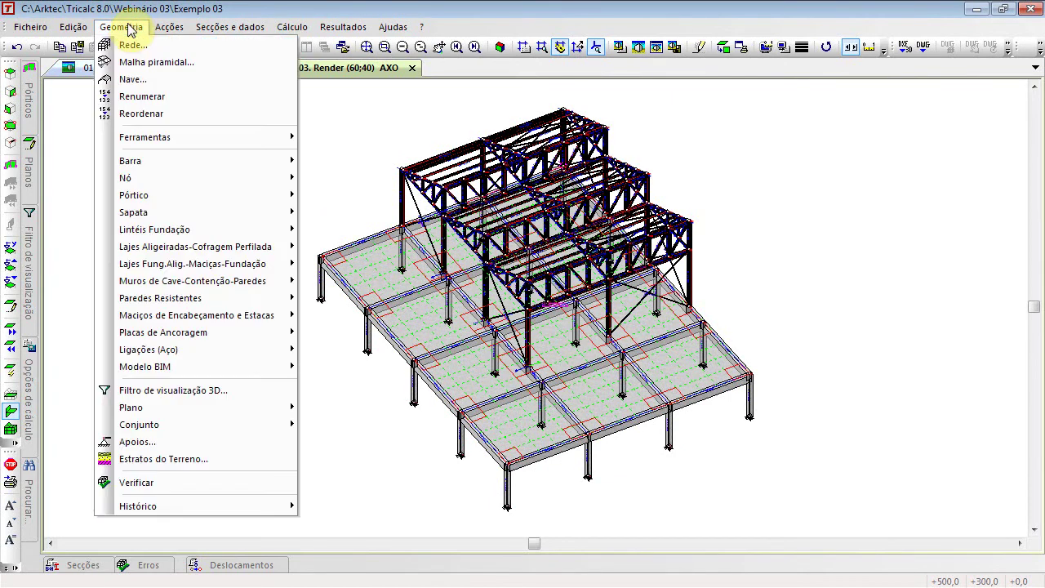
{"action": "left_click", "coordinate": [205, 481]}
{"action": "left_click", "coordinate": [498, 422]}
{"action": "left_click", "coordinate": [512, 346]}
{"action": "left_click", "coordinate": [403, 400]}
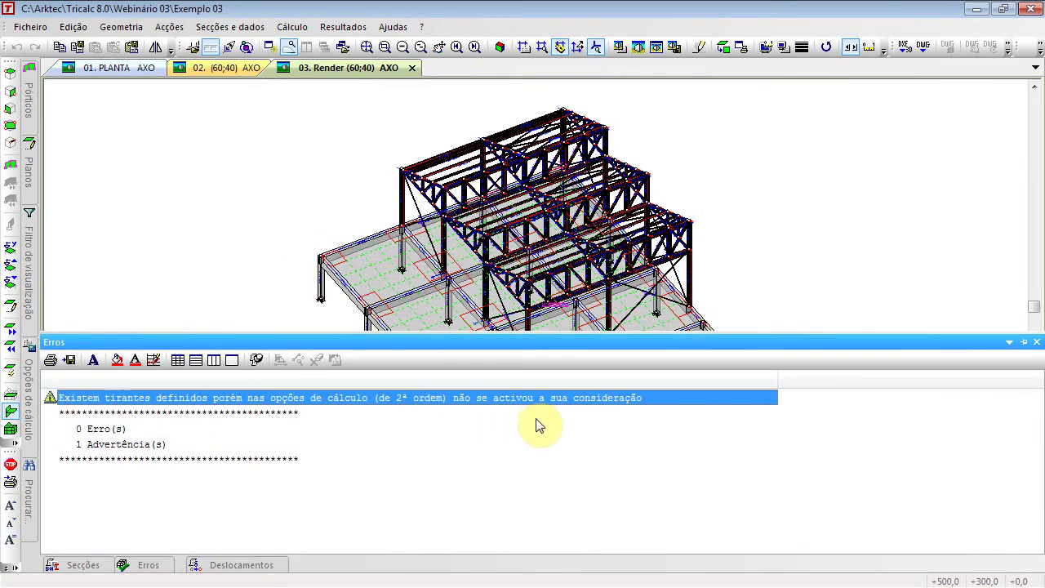
{"action": "left_click", "coordinate": [325, 178]}
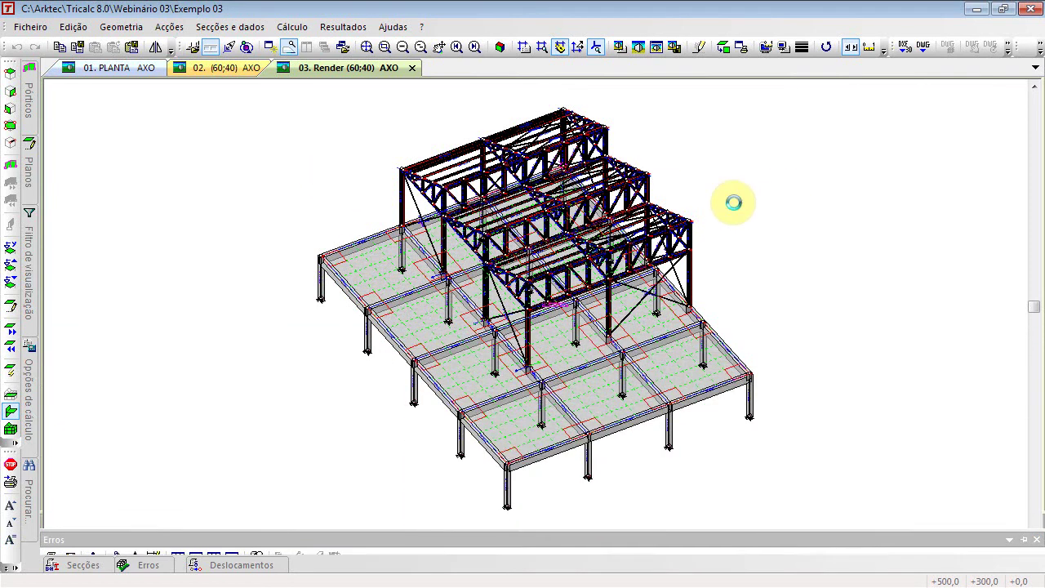
Step: Run the automatic calculation once for the forces only, with every reinforcement, profile, anchor plate, slab and fabrication table option cleared
{"action": "left_click", "coordinate": [291, 27]}
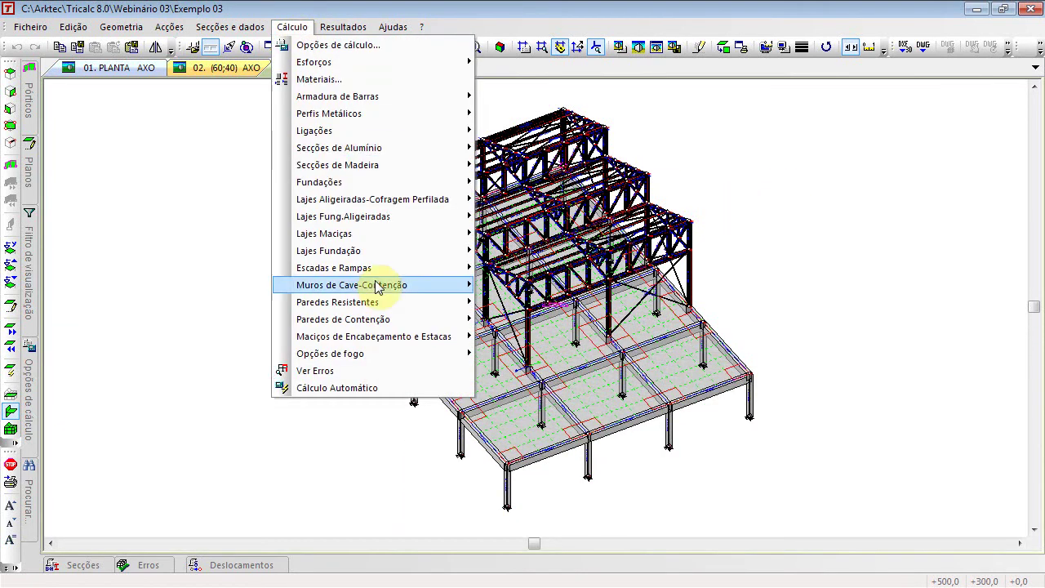
{"action": "left_click", "coordinate": [384, 389]}
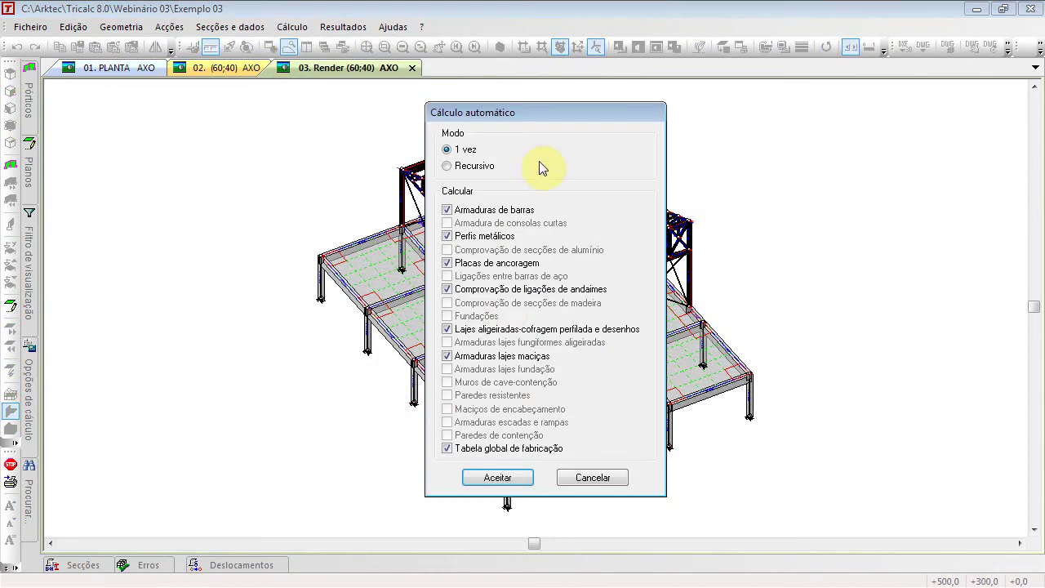
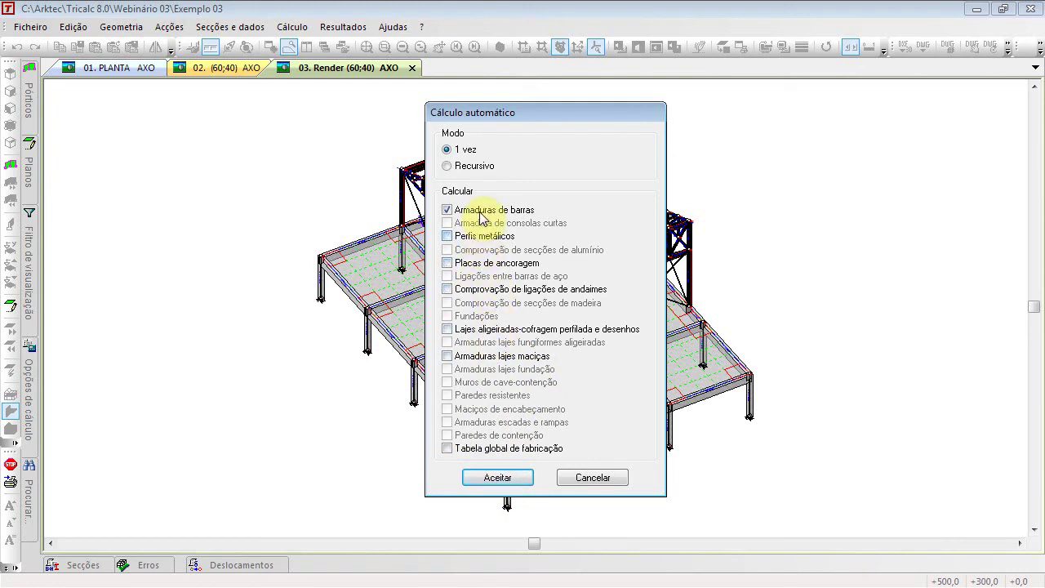
{"action": "left_click", "coordinate": [499, 477]}
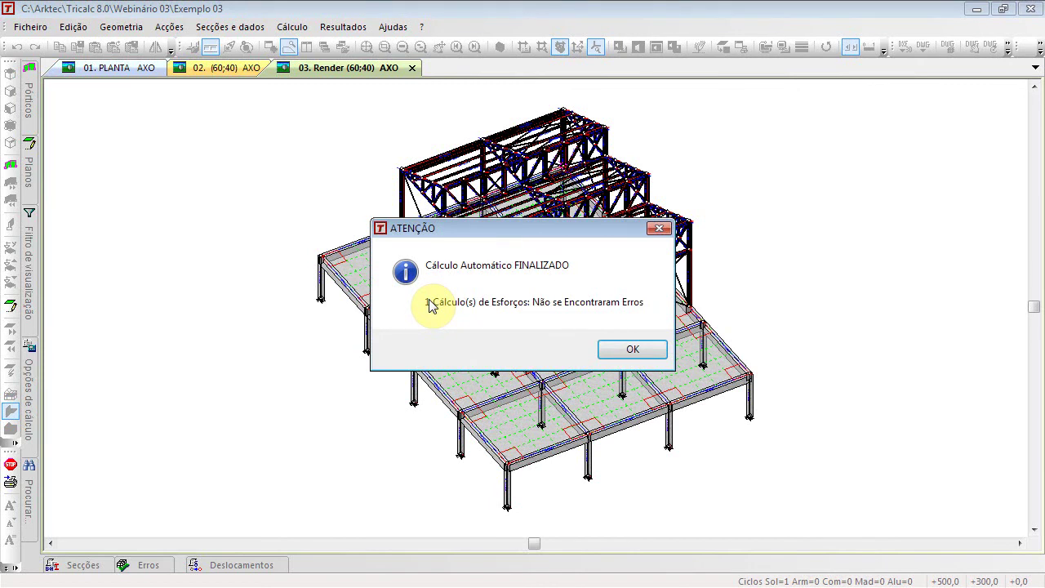
{"action": "left_click", "coordinate": [651, 351]}
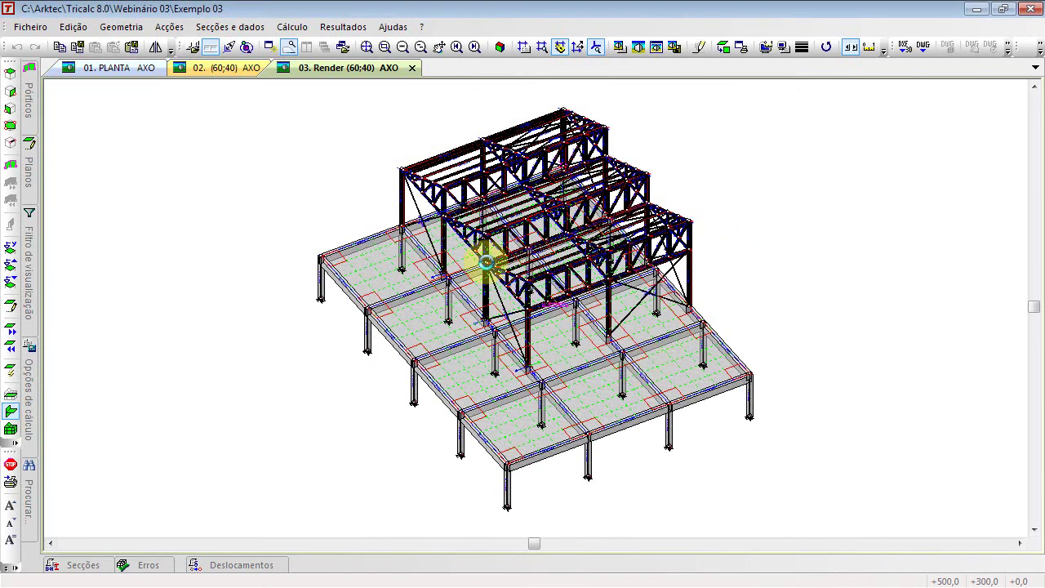
Step: Isolate horizontal plane 300 and rotate the axonometric view to 50;30, fitted to the window
{"action": "left_click", "coordinate": [15, 88]}
{"action": "left_click", "coordinate": [320, 254]}
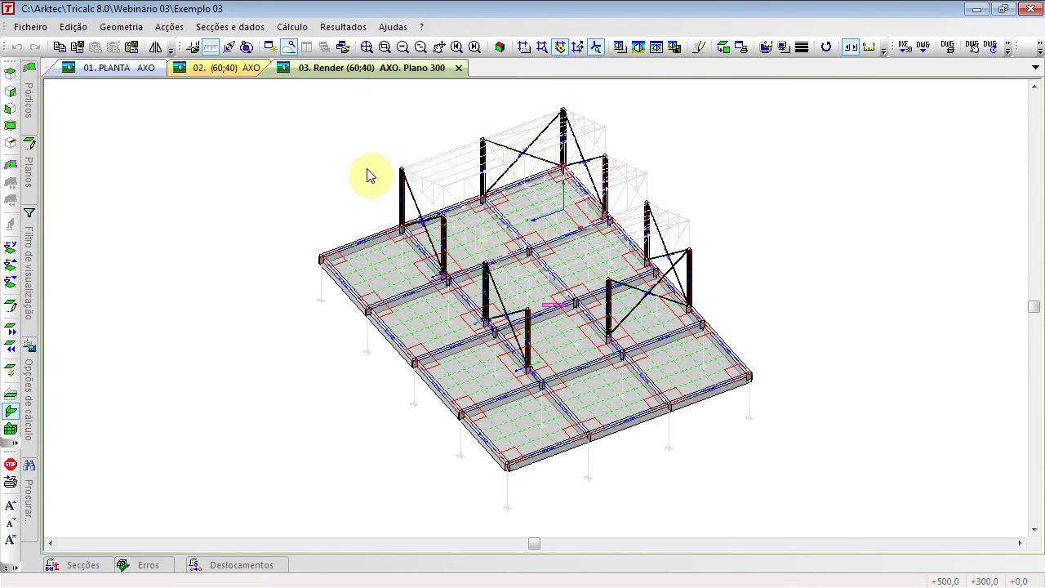
{"action": "key", "text": "Up"}
{"action": "key", "text": "Up"}
{"action": "key", "text": "Right"}
{"action": "key", "text": "Right"}
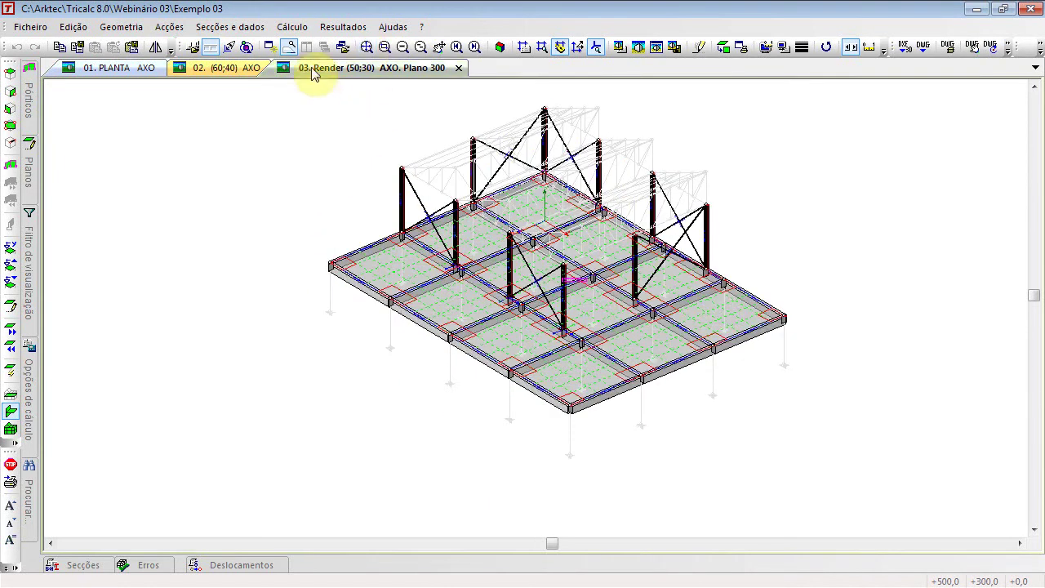
{"action": "left_click", "coordinate": [366, 46]}
Step: Draw the DY Geral displacement isoareas of the plane 300 slab for the minimum ultimate-limit-state envelope and examine them around the nave columns
{"action": "left_click", "coordinate": [343, 27]}
{"action": "mouse_move", "coordinate": [359, 85]}
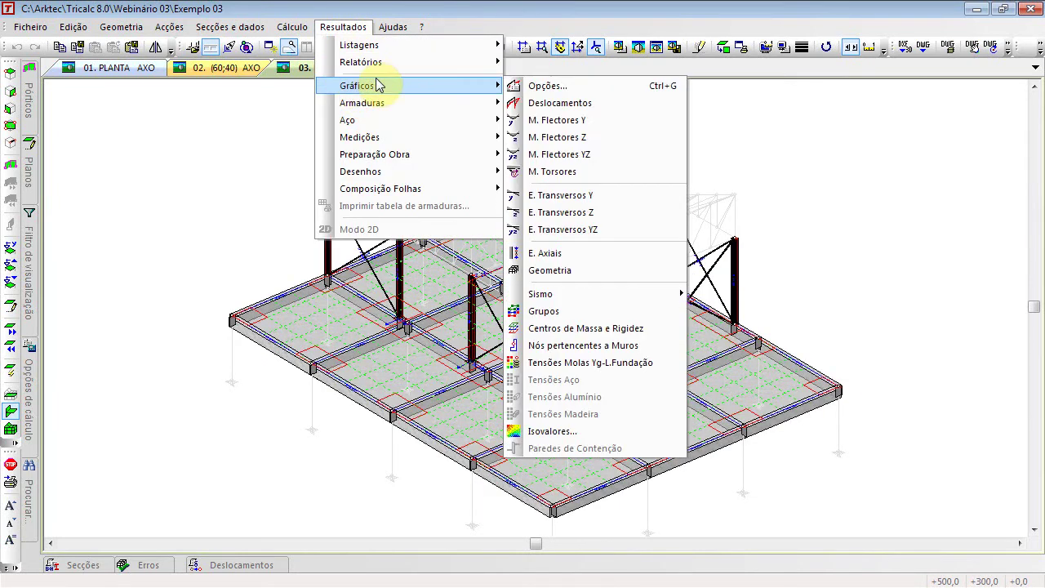
{"action": "left_click", "coordinate": [577, 427]}
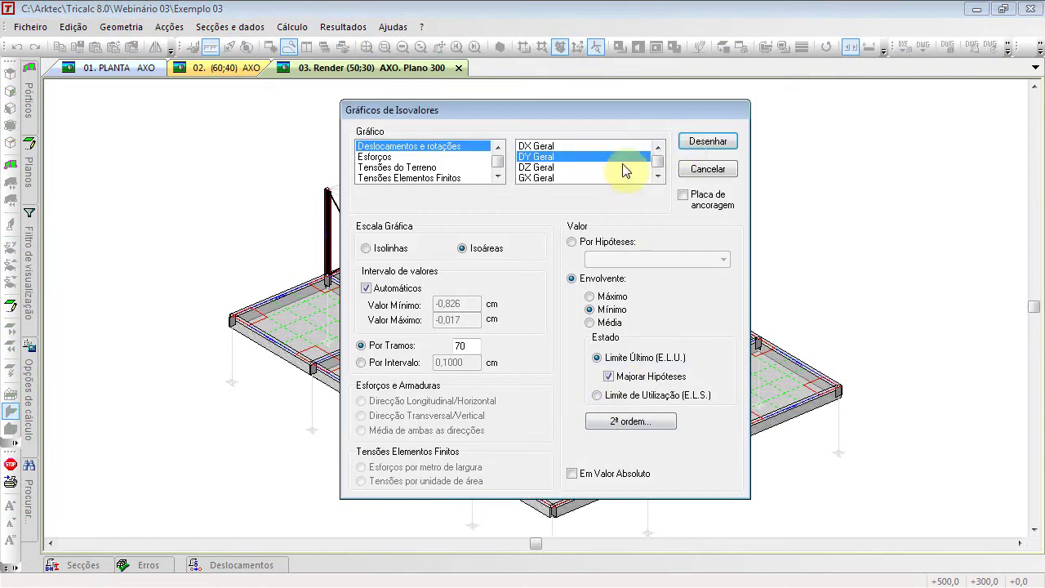
{"action": "left_click", "coordinate": [694, 147]}
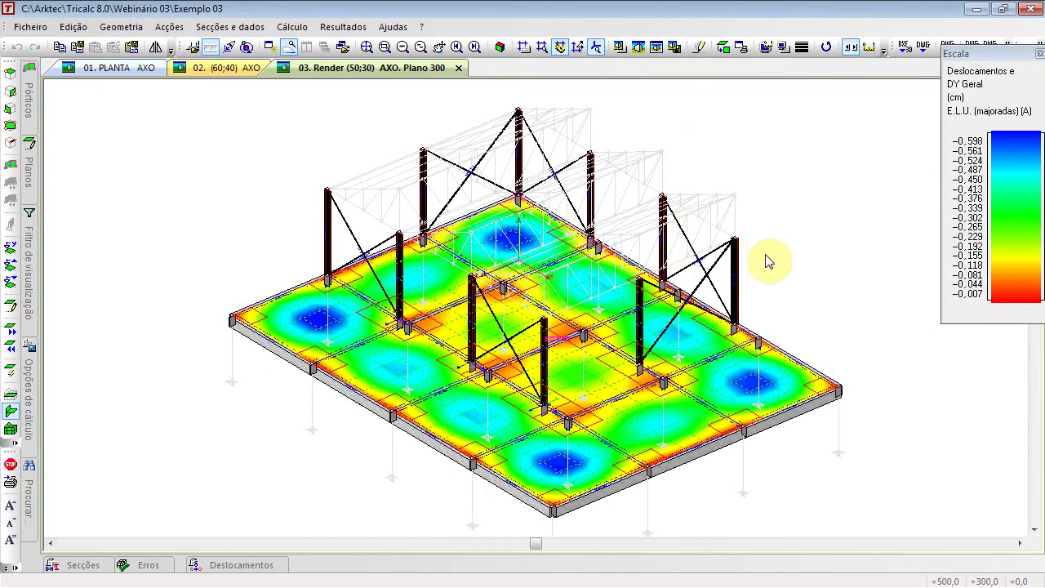
{"action": "scroll", "coordinate": [425, 289], "scroll_direction": "up", "scroll_amount": 3}
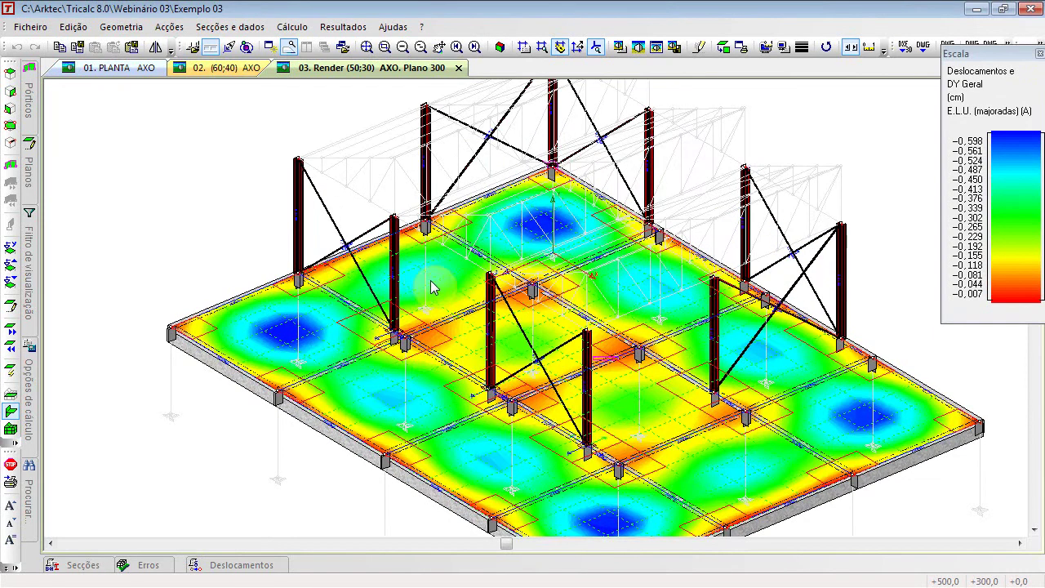
{"action": "scroll", "coordinate": [465, 285], "scroll_direction": "down", "scroll_amount": 1}
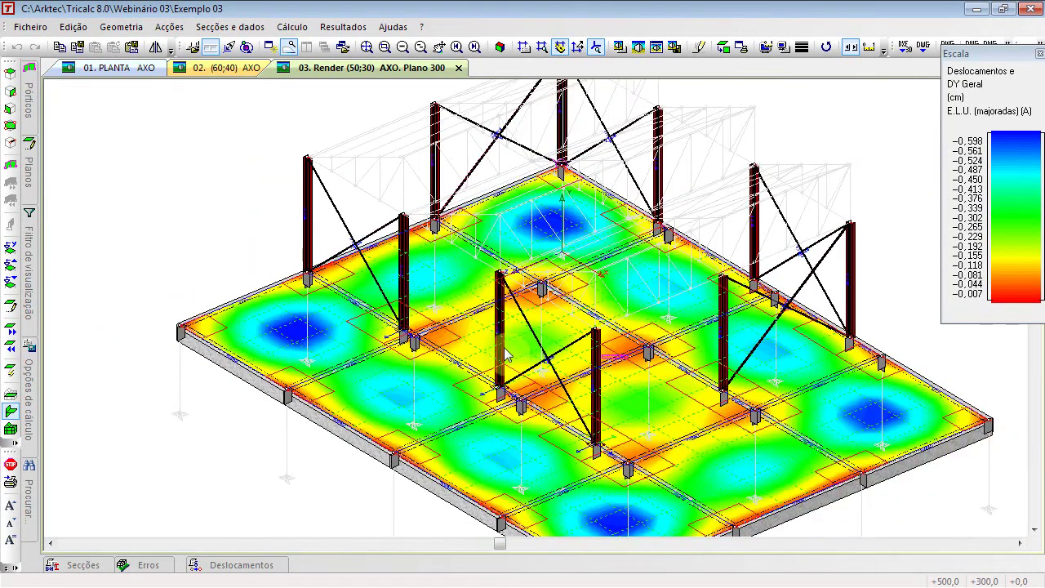
{"action": "scroll", "coordinate": [541, 411], "scroll_direction": "up", "scroll_amount": 1}
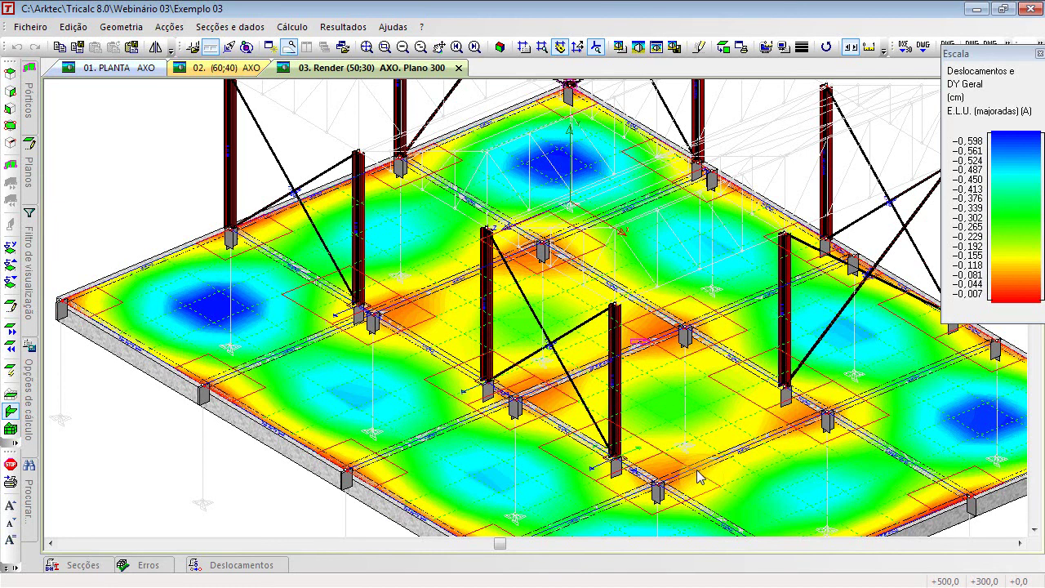
{"action": "scroll", "coordinate": [698, 478], "scroll_direction": "down", "scroll_amount": 3}
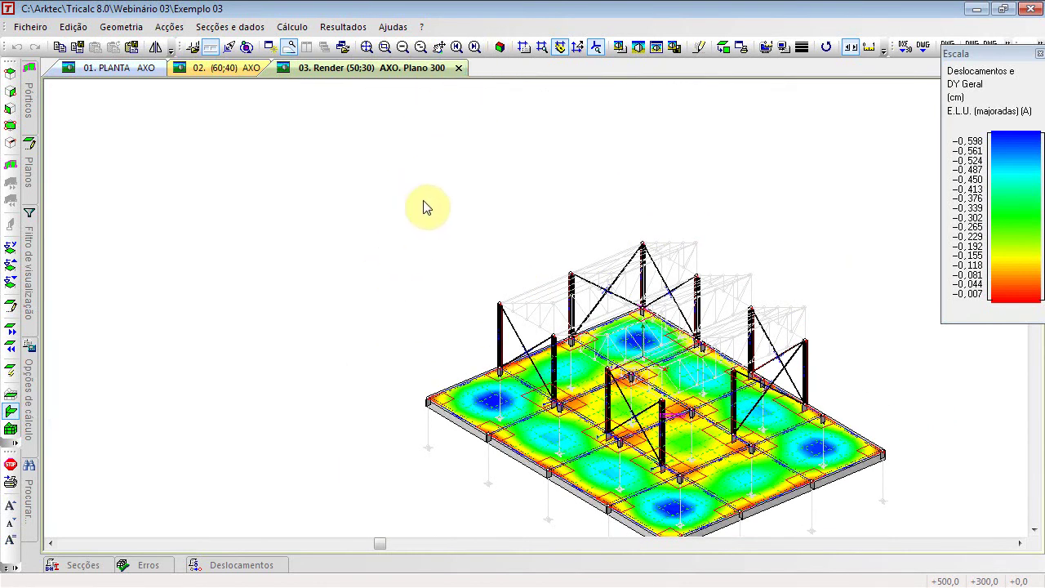
Step: Show the whole structure again with the slab isoareas, fitted to the window
{"action": "left_click", "coordinate": [364, 49]}
{"action": "left_click", "coordinate": [314, 170]}
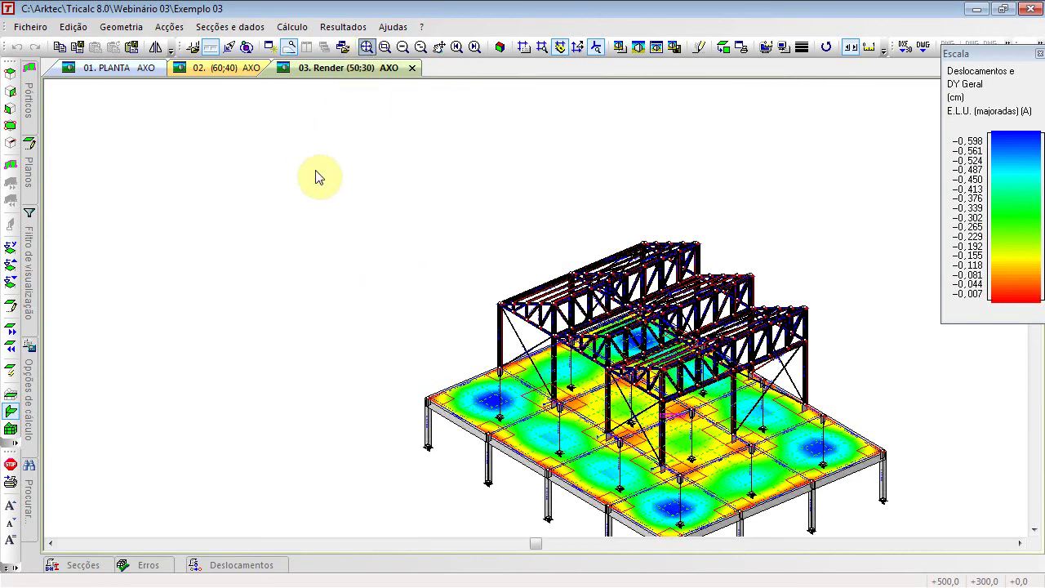
{"action": "key", "text": "alt+Tab"}
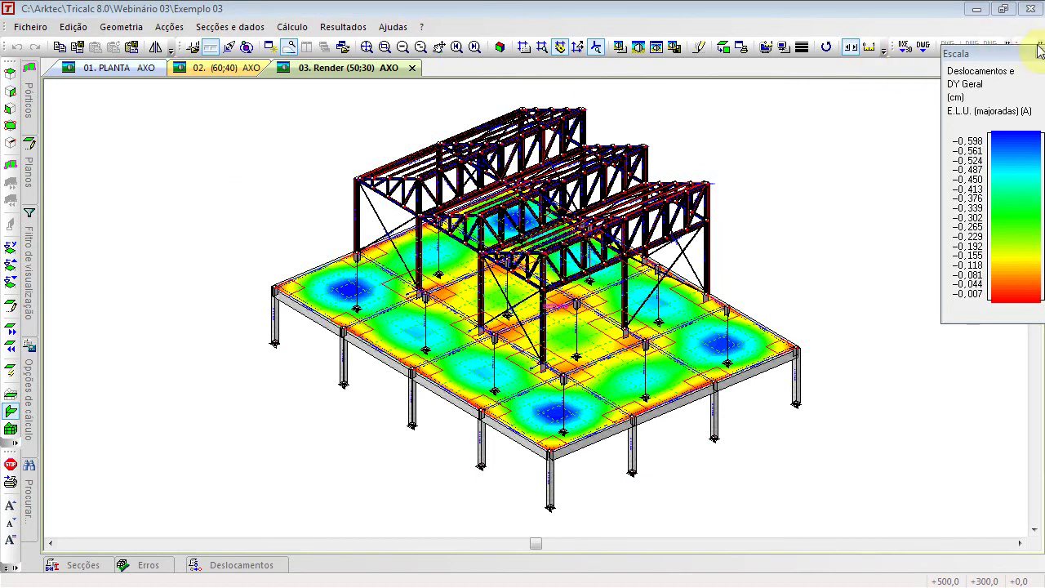
Step: Switch to the webinar slide show and bring up its list of slides to choose where to continue
{"action": "key", "text": "alt+Tab"}
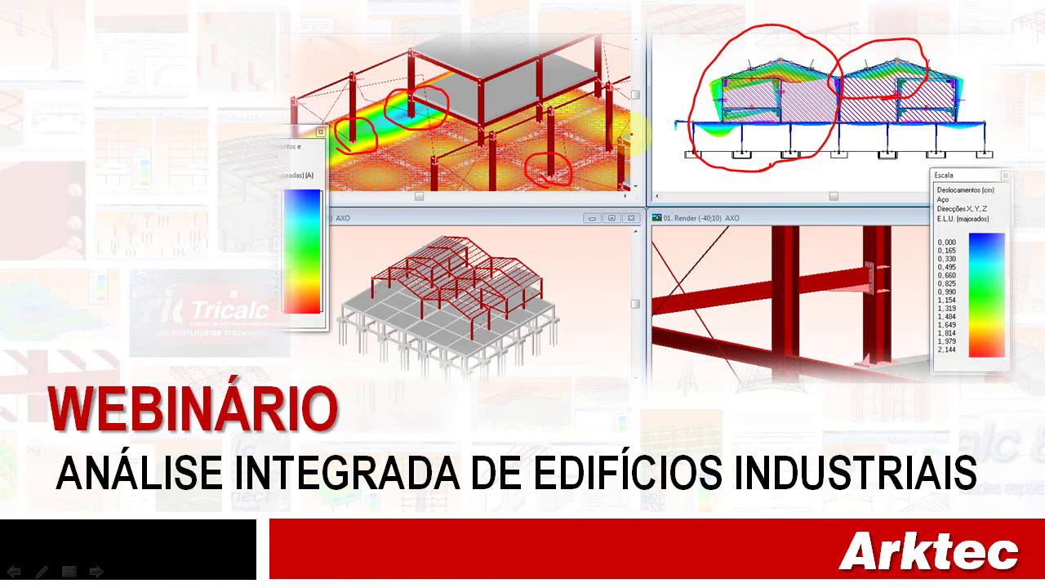
{"action": "right_click", "coordinate": [418, 165]}
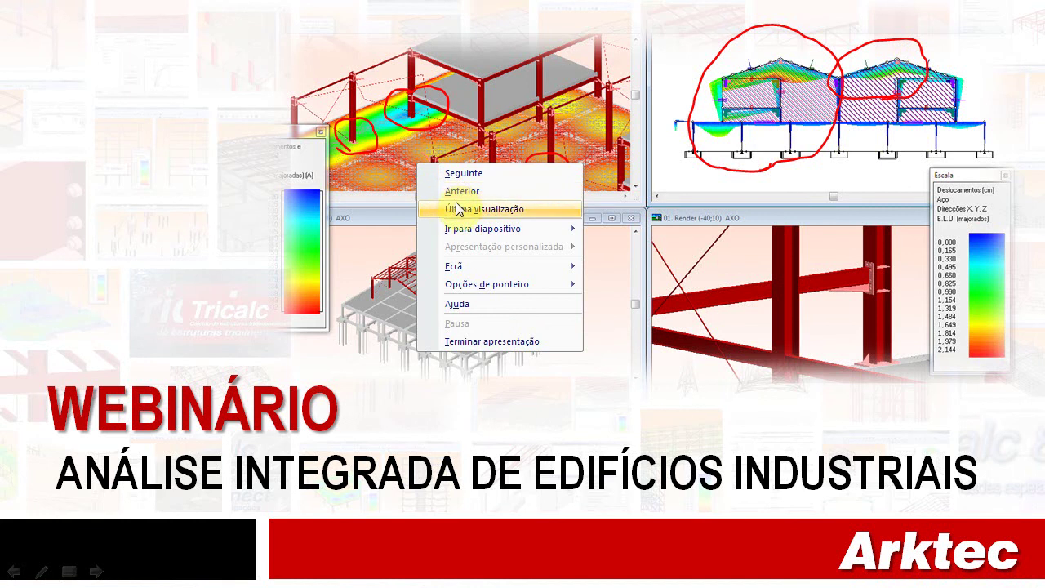
{"action": "mouse_move", "coordinate": [462, 231]}
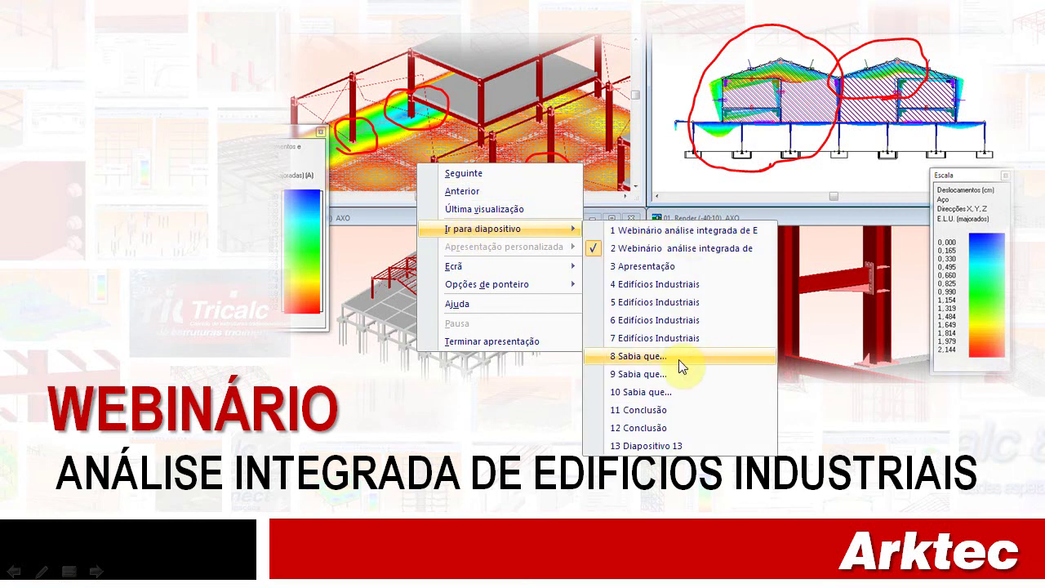